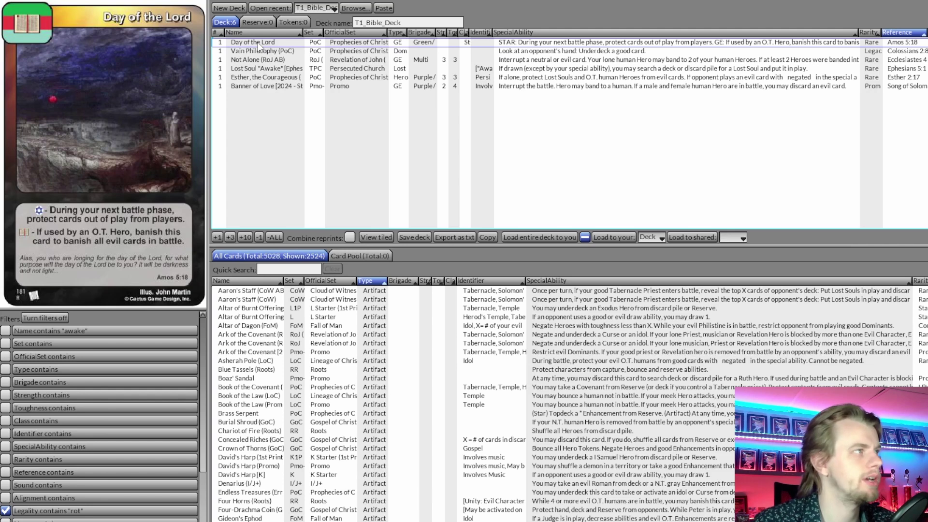
View the Vain Philosophy card, switch to the card collection spreadsheet and examine its entries for the books from Acts to Deuteronomy
click(272, 52)
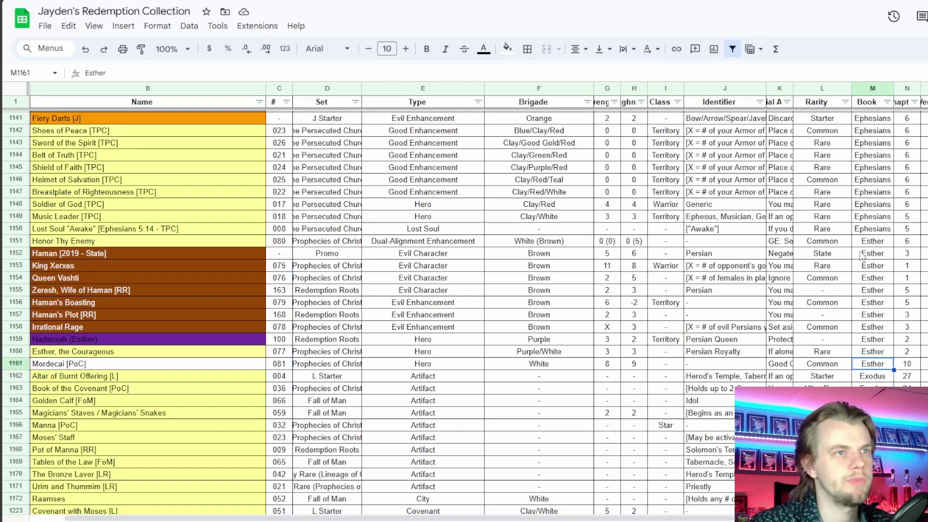
scroll(845, 255, up, 20)
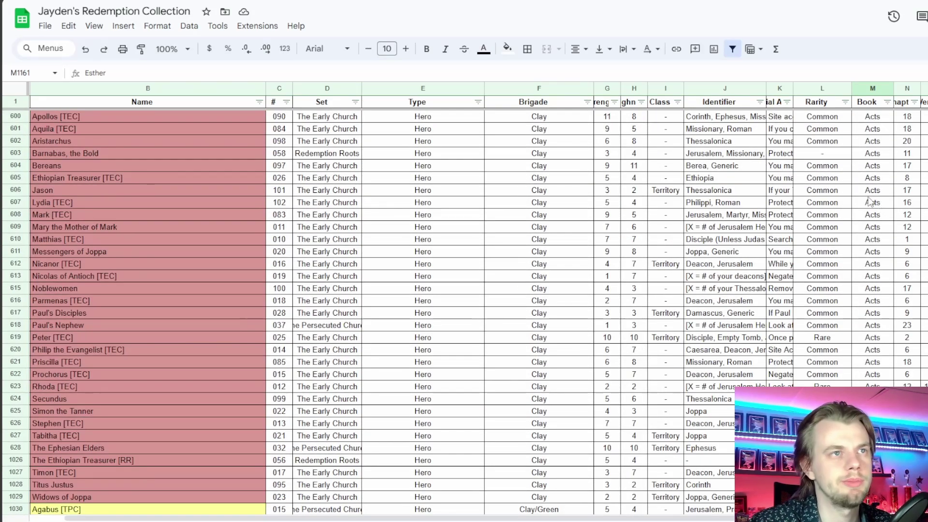
scroll(870, 201, up, 15)
scroll(885, 208, down, 8)
scroll(885, 208, down, 20)
scroll(887, 209, up, 3)
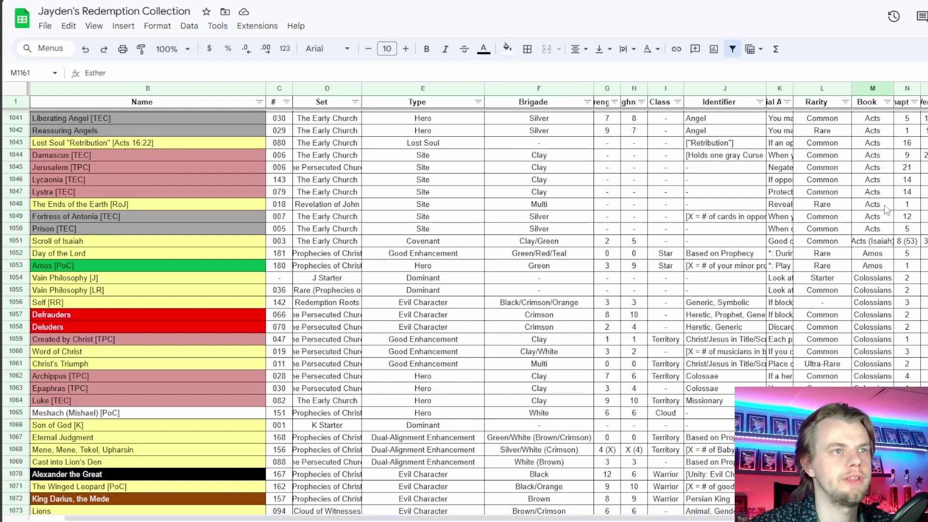
scroll(884, 213, down, 3)
scroll(867, 360, down, 15)
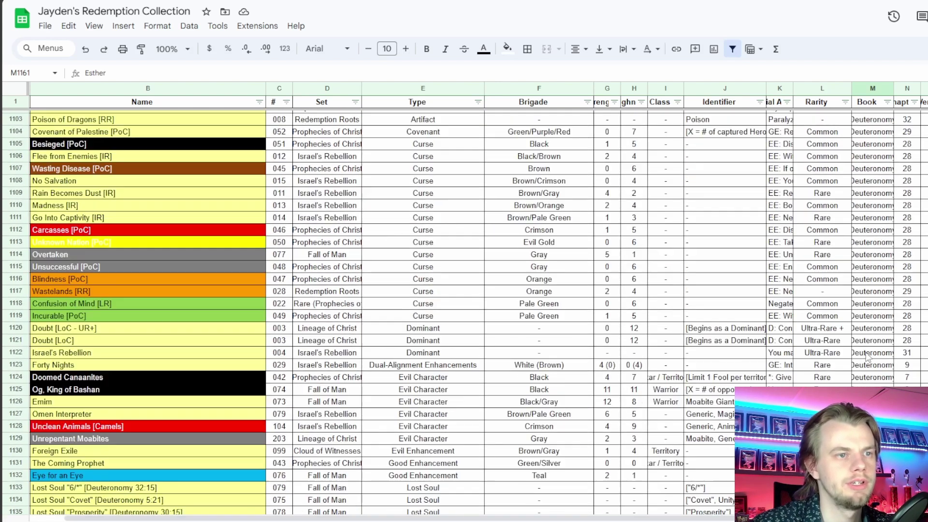
scroll(873, 317, up, 2)
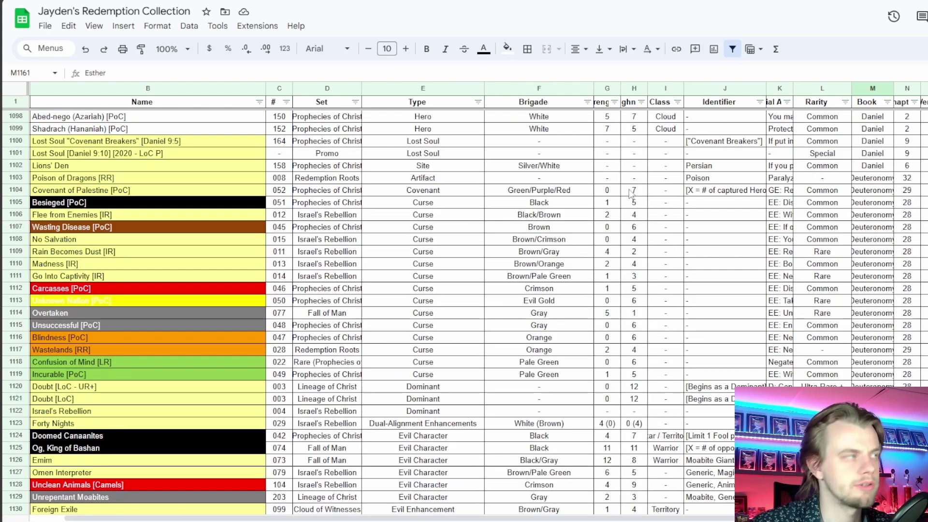
Switch to the book checklist spreadsheet and review the Acts (Isaiah), Galatians and Deuteronomy (Galatians) entries
key(ctrl+Tab)
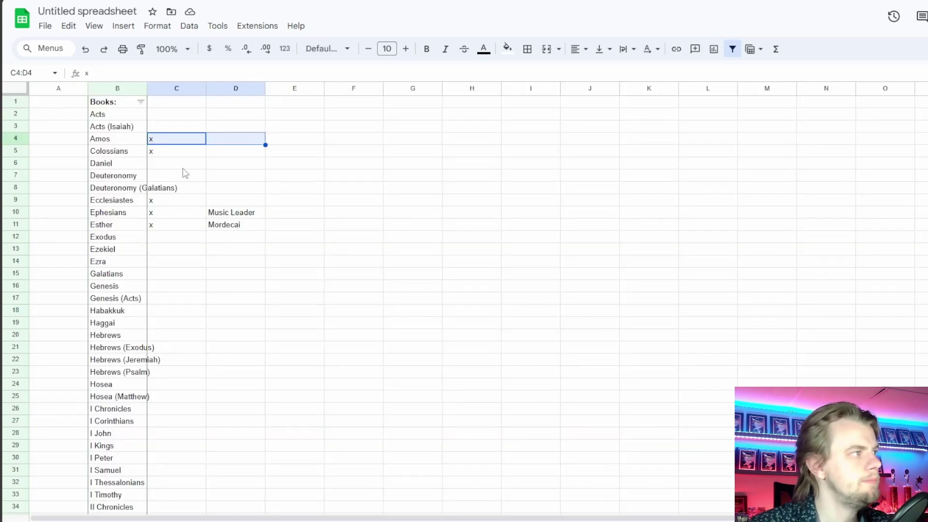
click(131, 127)
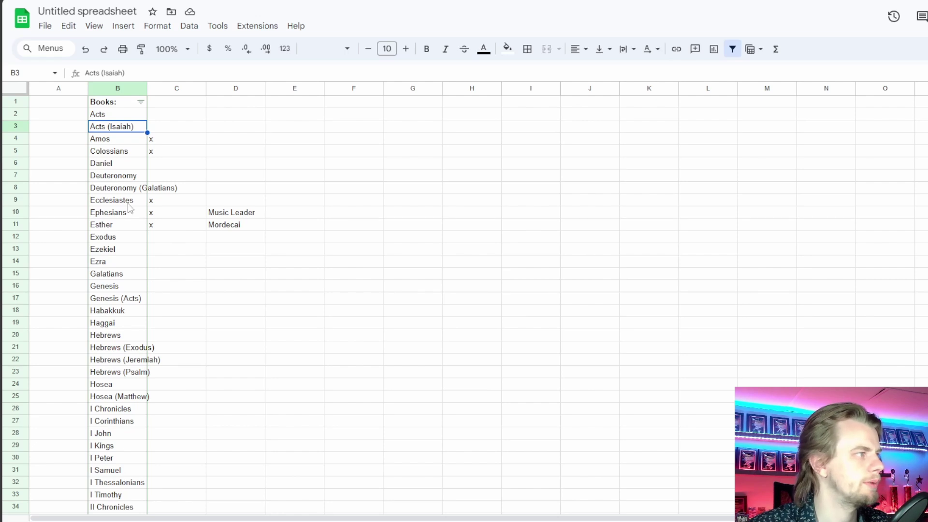
click(117, 275)
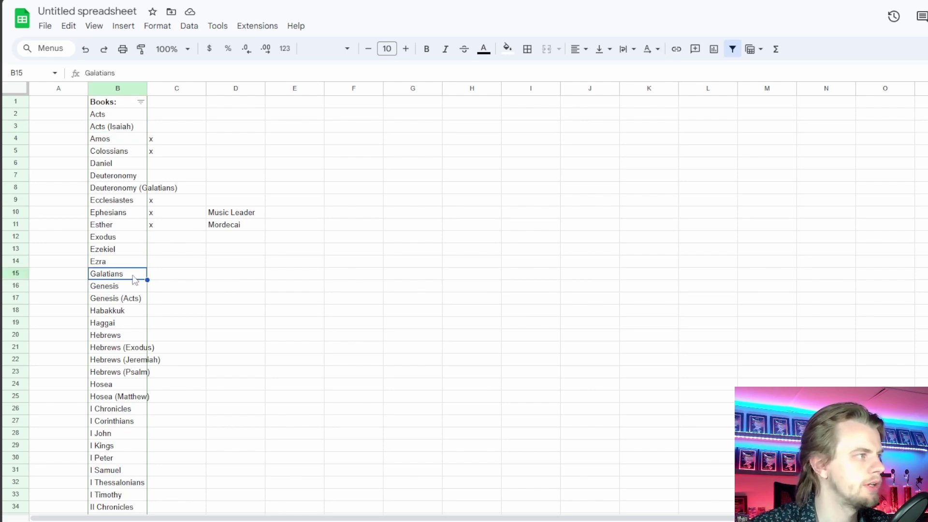
click(157, 276)
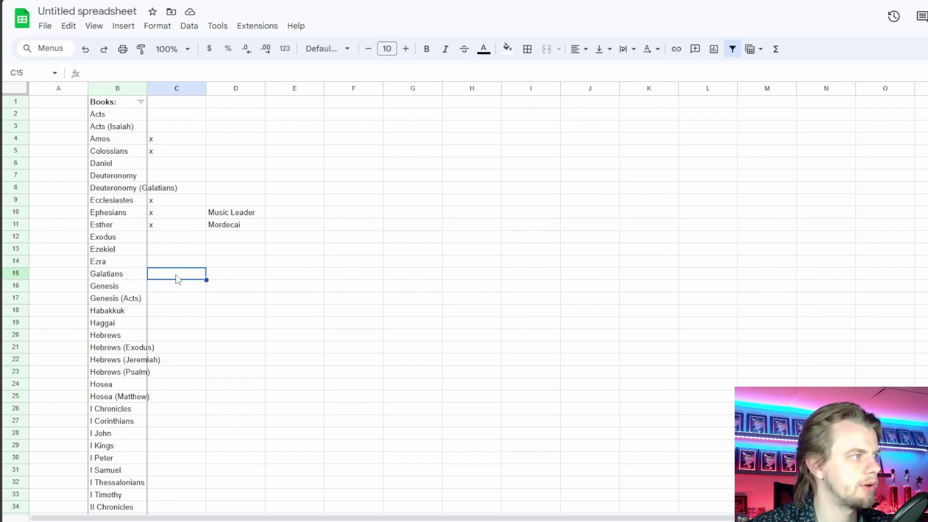
click(127, 277)
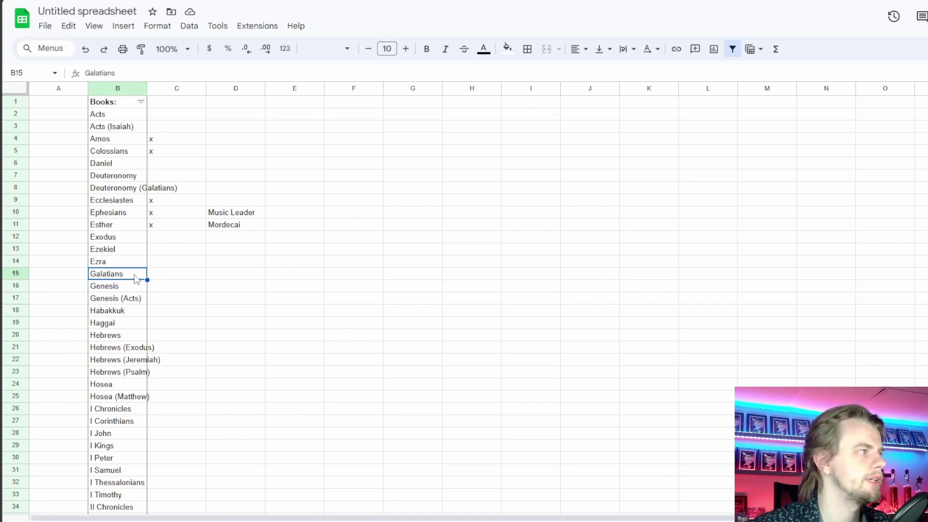
click(143, 190)
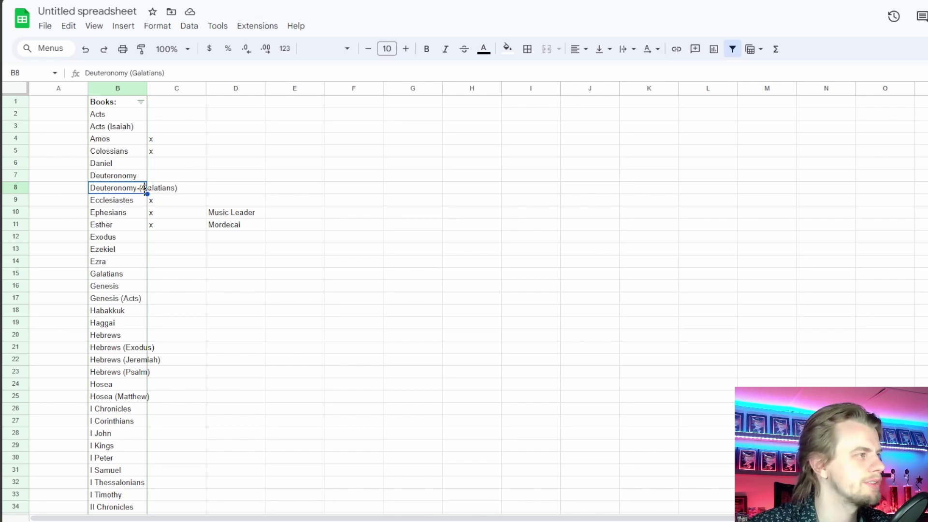
Delete the four Josephus rows, 56 to 59, from the book checklist and look over the rest of the list
scroll(171, 271, down, 5)
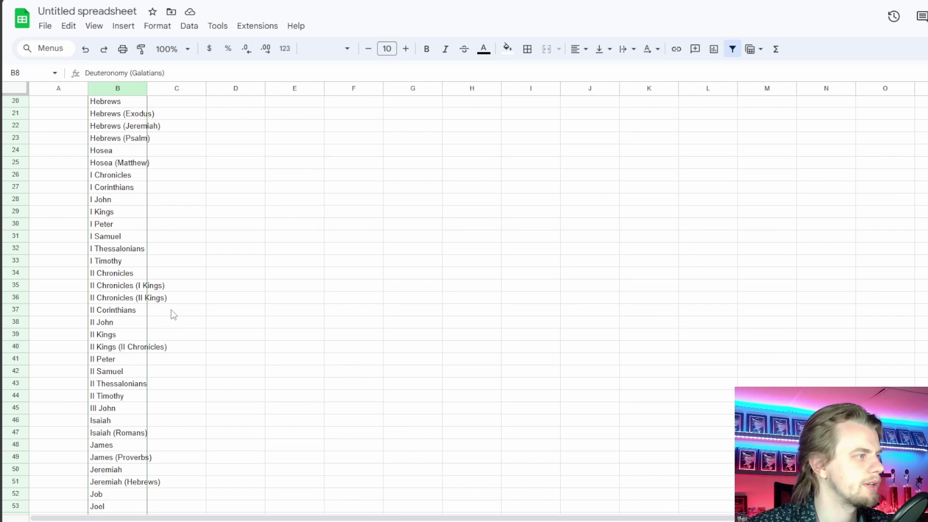
scroll(173, 314, down, 3)
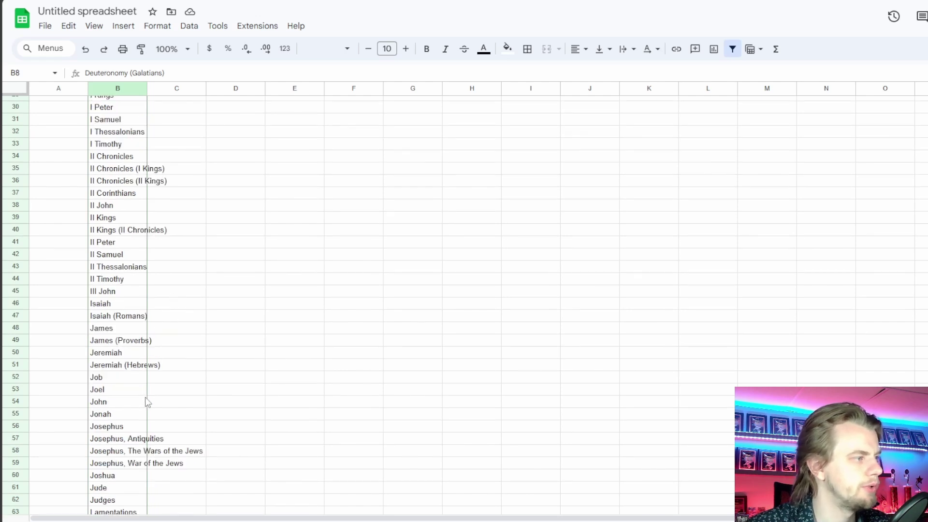
scroll(148, 402, down, 3)
click(131, 309)
click(23, 308)
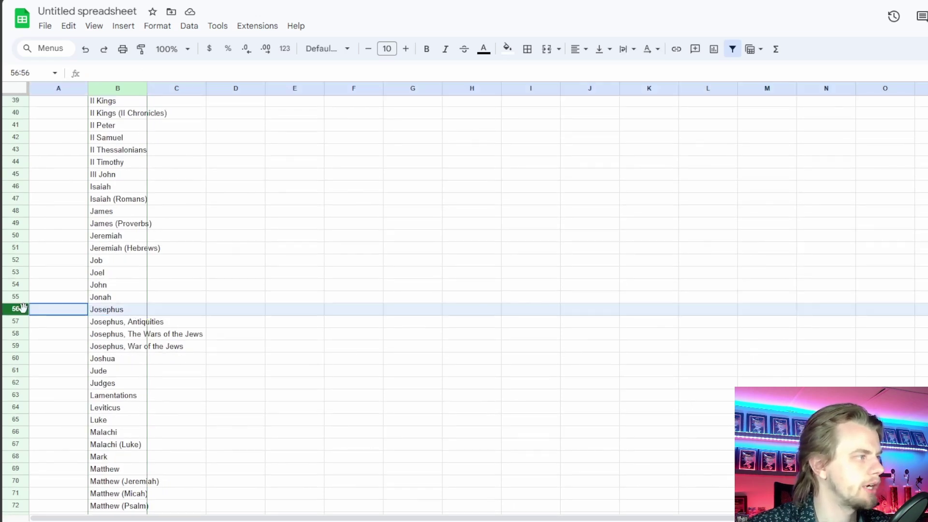
drag(23, 307, 17, 346)
right_click(17, 346)
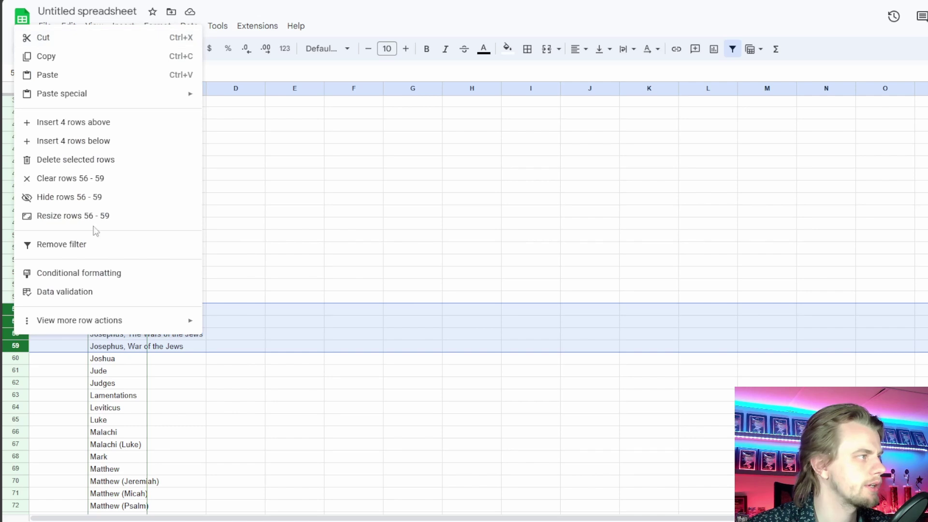
click(81, 169)
scroll(126, 256, down, 3)
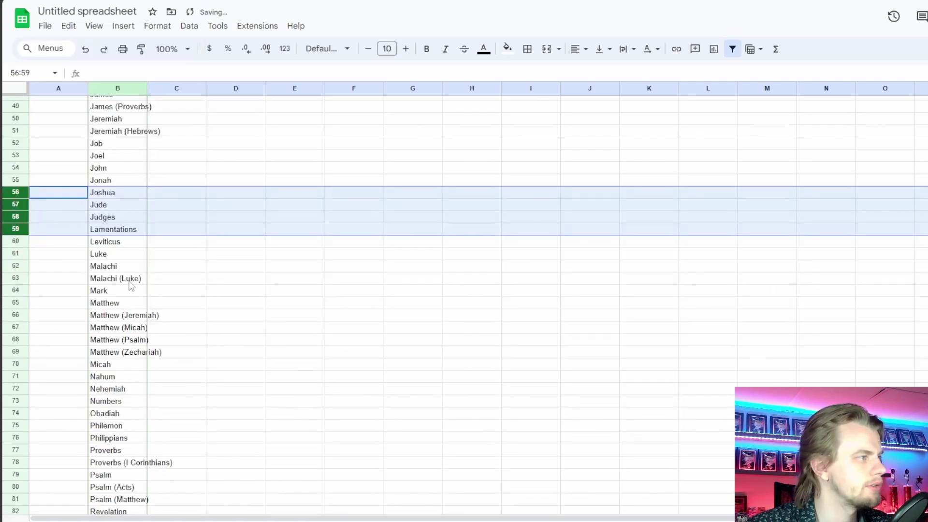
scroll(129, 286, down, 3)
scroll(133, 399, up, 19)
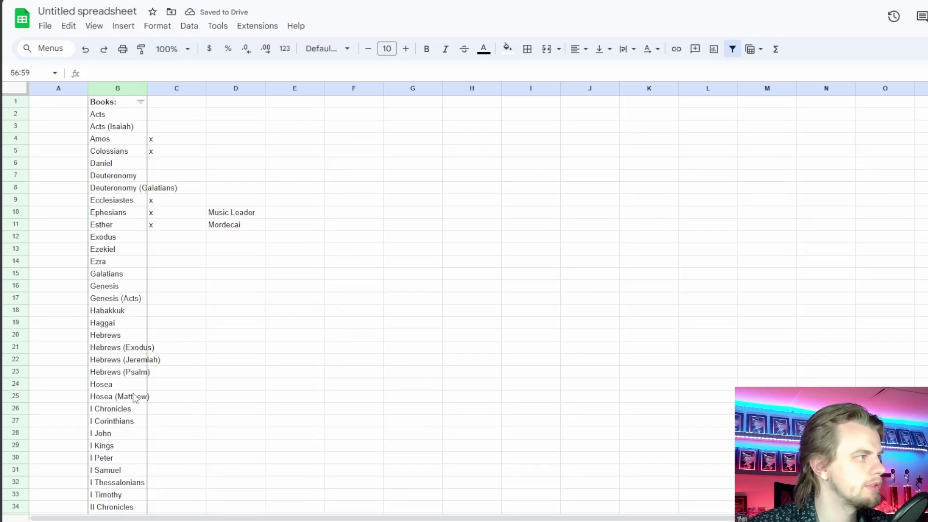
Check the checklist marks beside Deuteronomy, Deuteronomy (Galatians) and Galatians
mouse_move(164, 177)
mouse_down()
mouse_move(164, 201)
mouse_move(164, 180)
mouse_move(164, 191)
mouse_up()
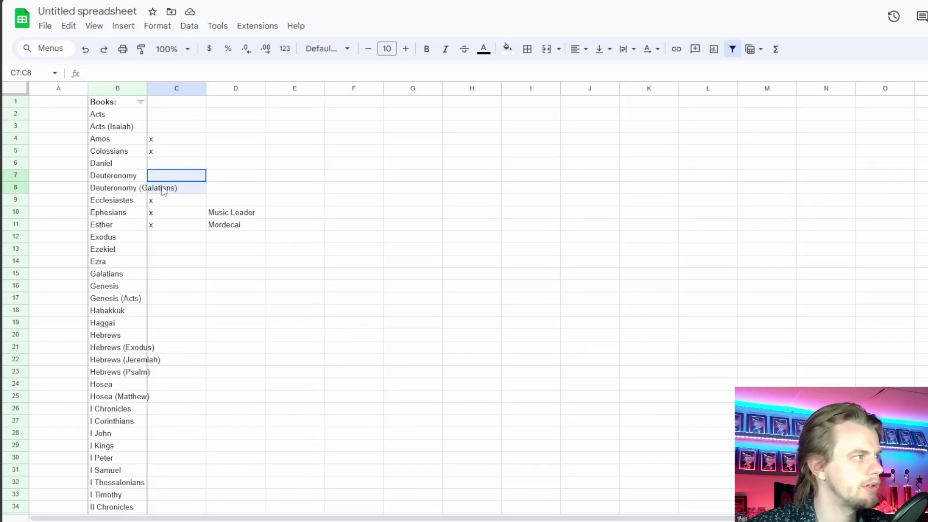
key(shift+Left)
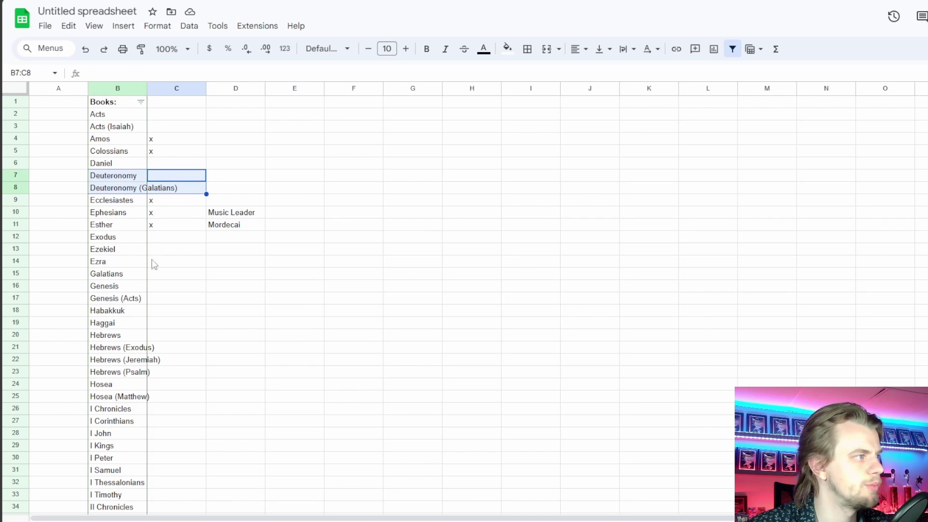
click(175, 273)
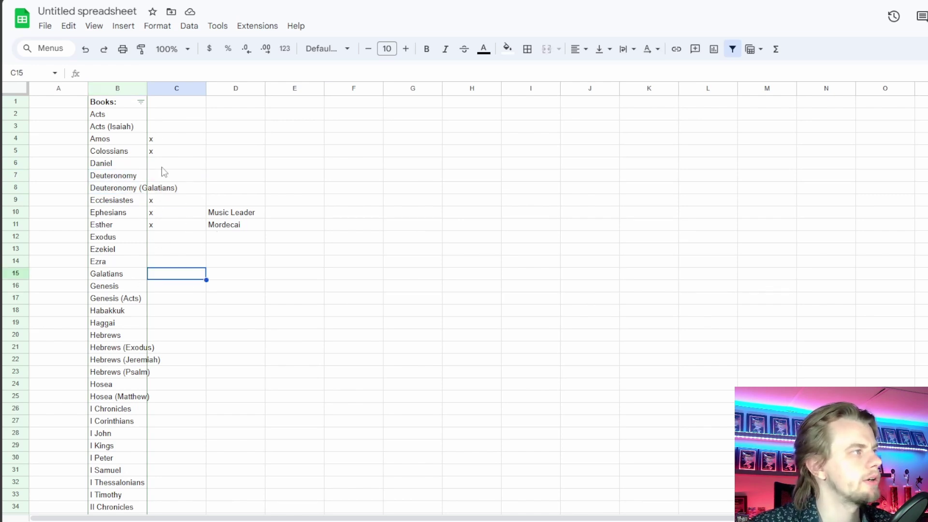
Return to the card collection spreadsheet and examine the Colossians cards from Vain Philosophy [J] to Luke [TEC]
key(ctrl+Tab)
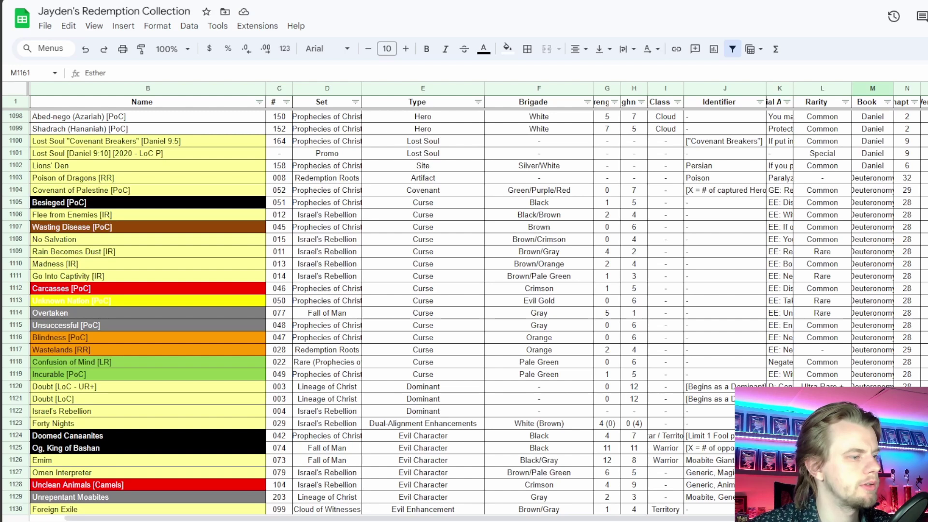
key(alt+Tab)
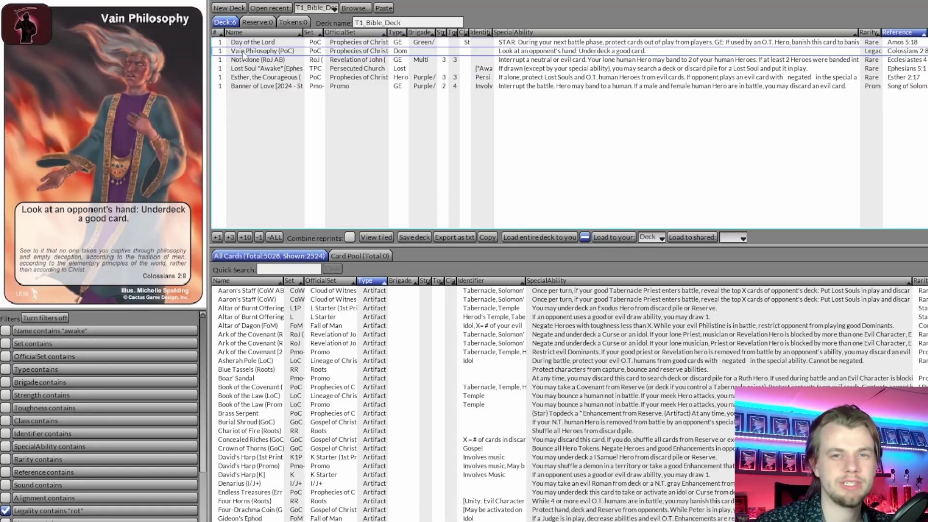
key(alt+Tab)
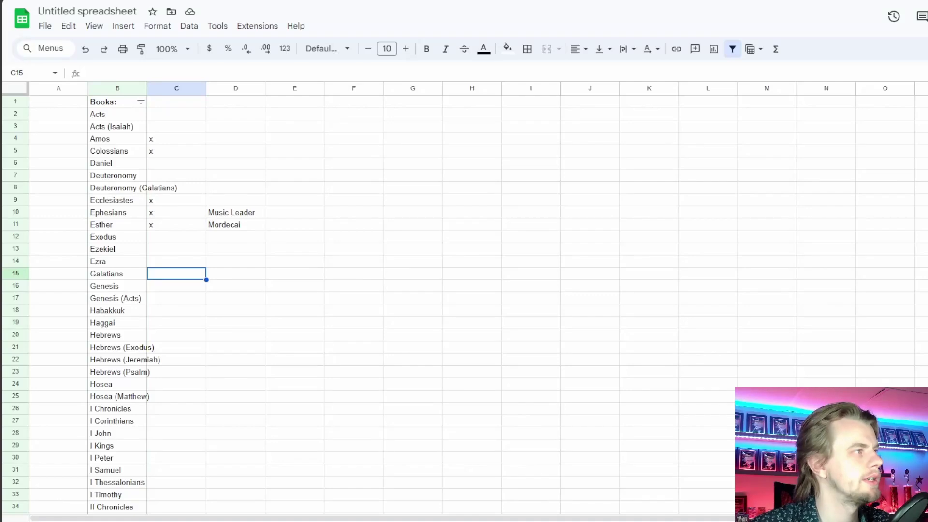
key(alt+Tab)
scroll(810, 295, up, 10)
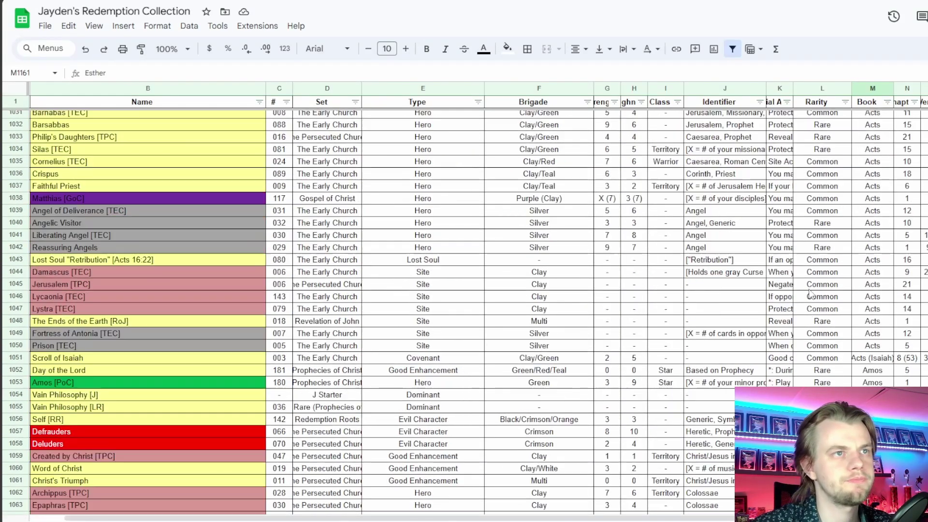
scroll(810, 295, down, 3)
drag(169, 274, 159, 400)
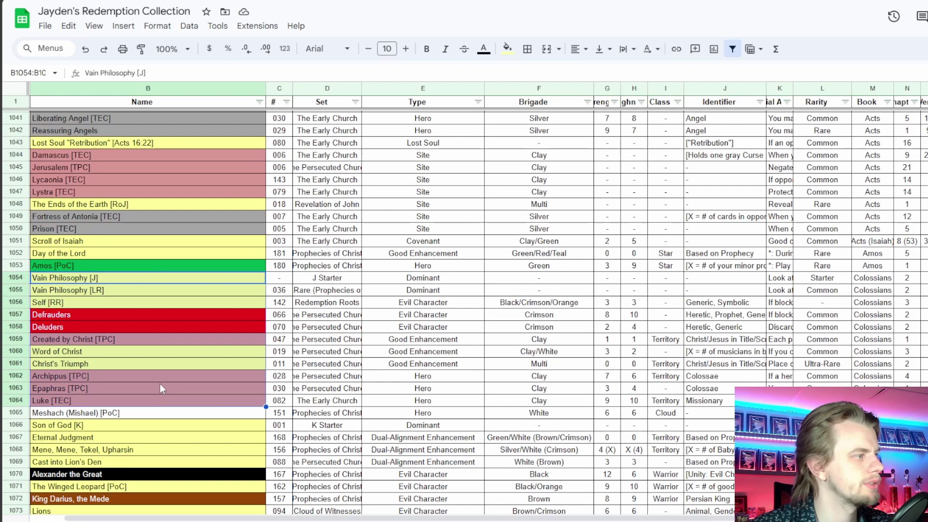
scroll(164, 377, down, 2)
click(178, 283)
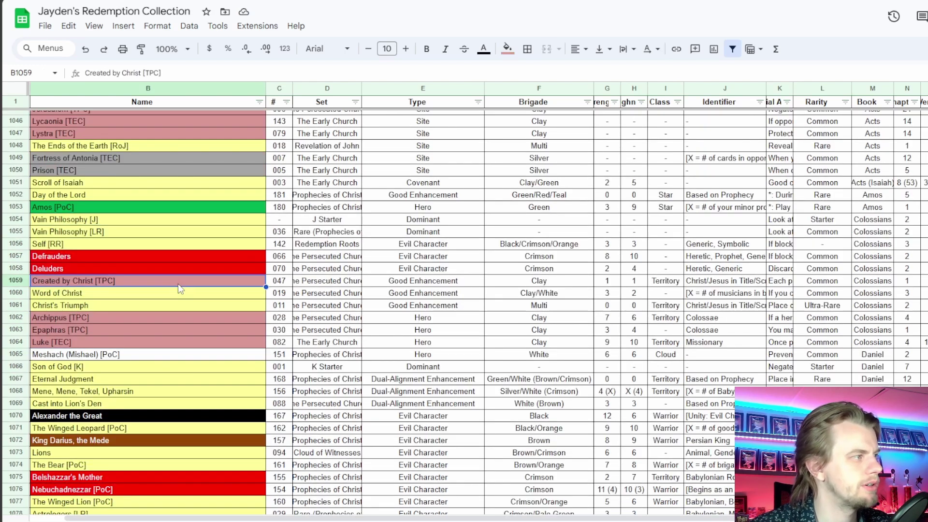
click(159, 293)
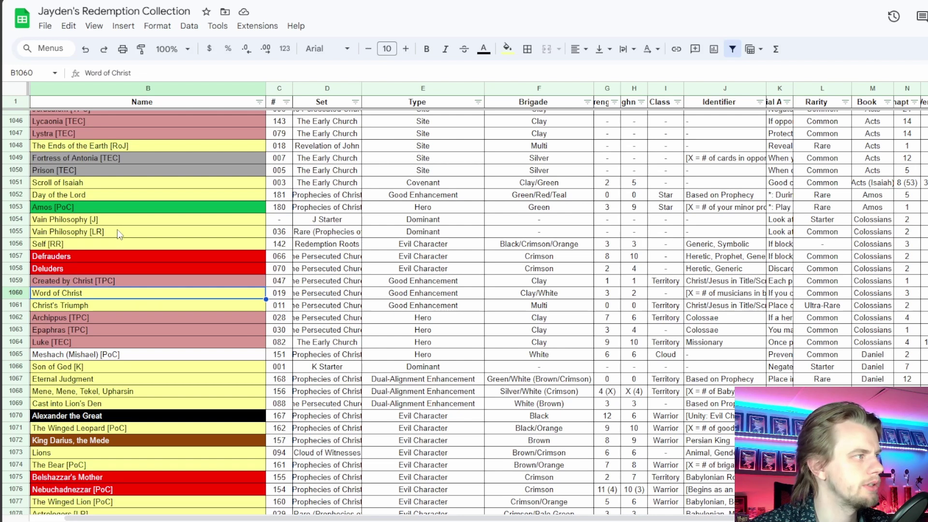
drag(118, 232, 118, 245)
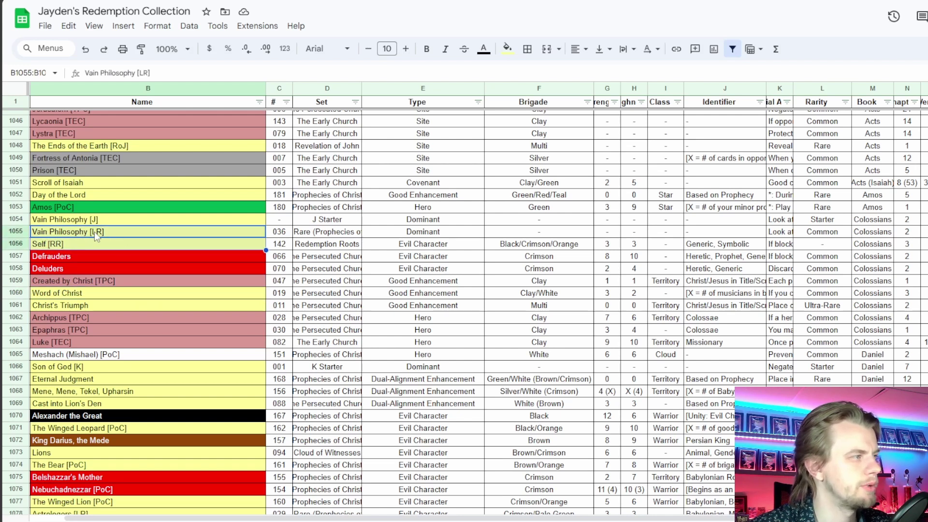
In the deck editor, search all cards for "self", view Self (Roots), then clear the search and show Vain Philosophy from the deck
key(alt+Tab)
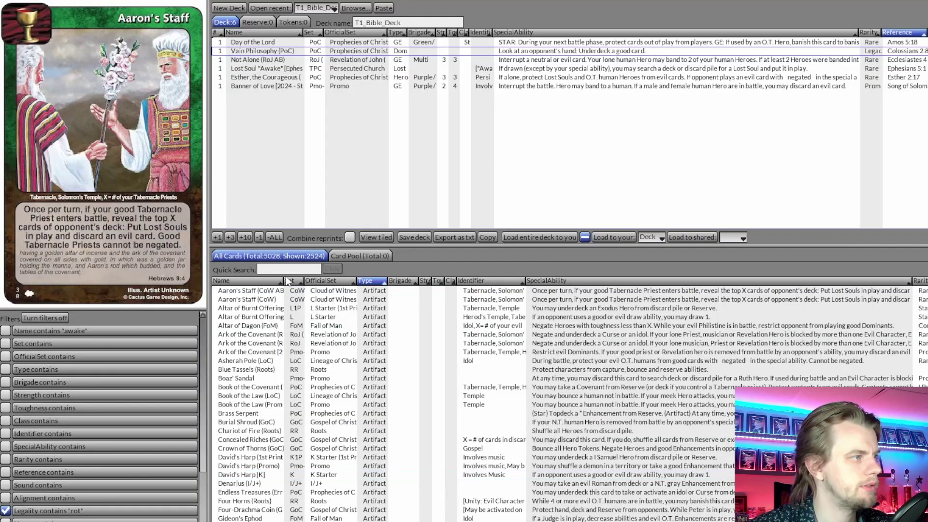
click(285, 271)
text(self)
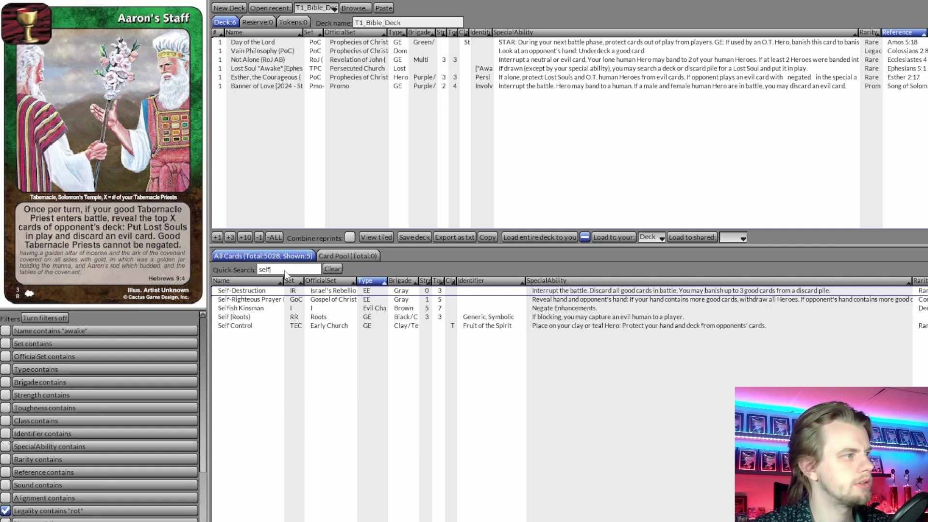
click(237, 318)
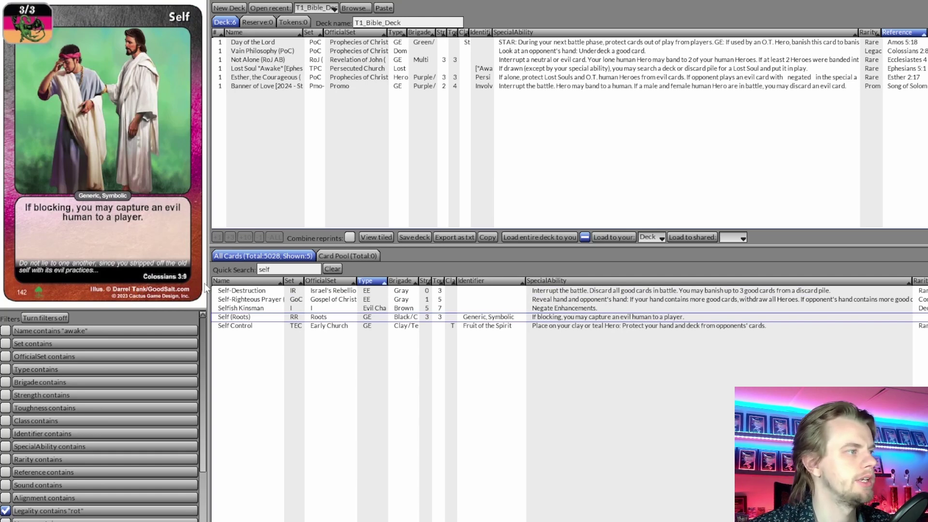
click(332, 269)
click(267, 51)
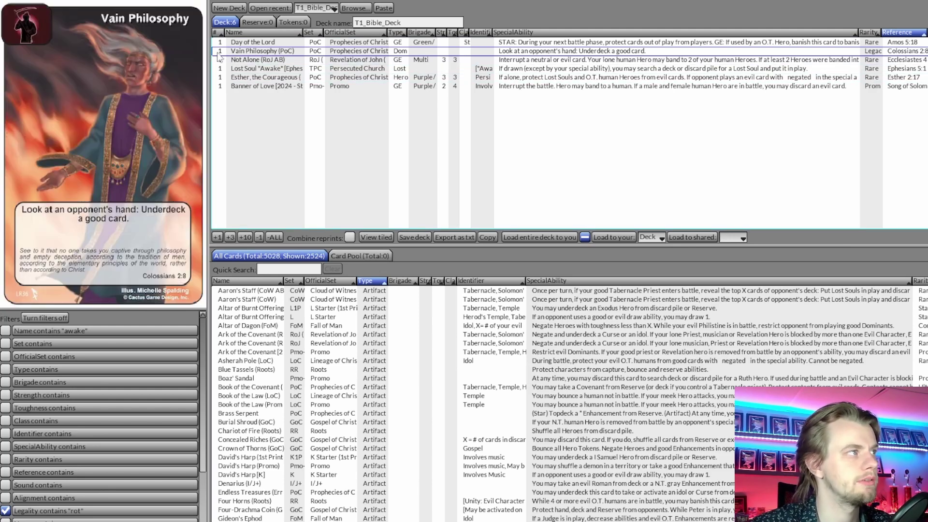
Switch to the card collection spreadsheet and examine the Daniel cards, including Michael, Chief Prince [2022 - Winner]
key(alt+Tab)
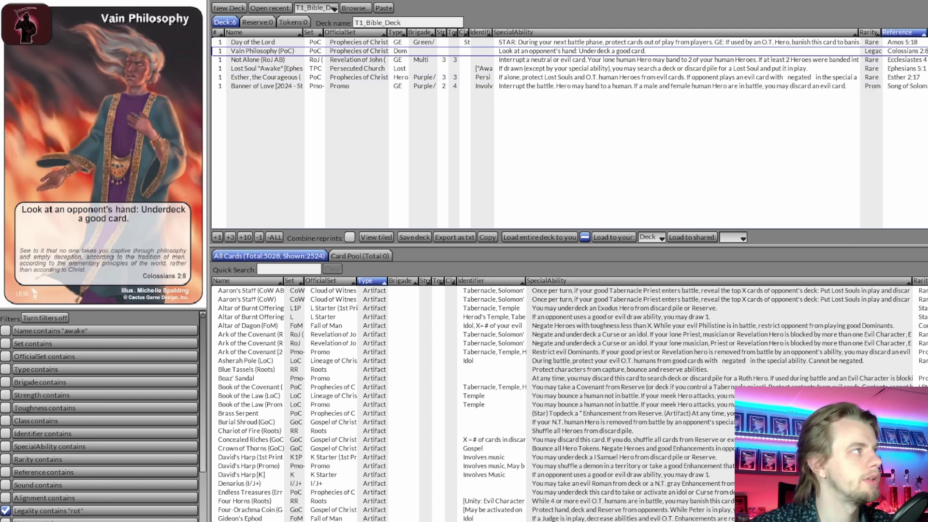
scroll(768, 169, down, 5)
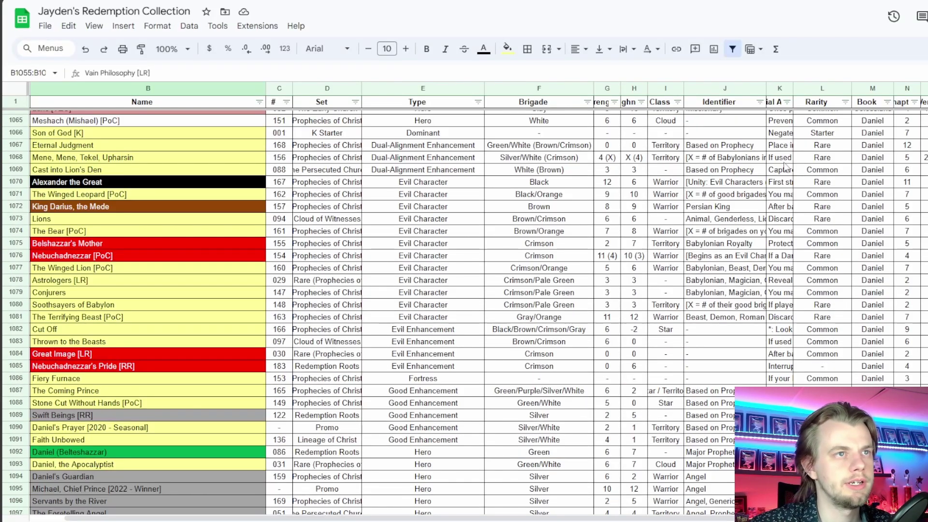
scroll(765, 168, up, 2)
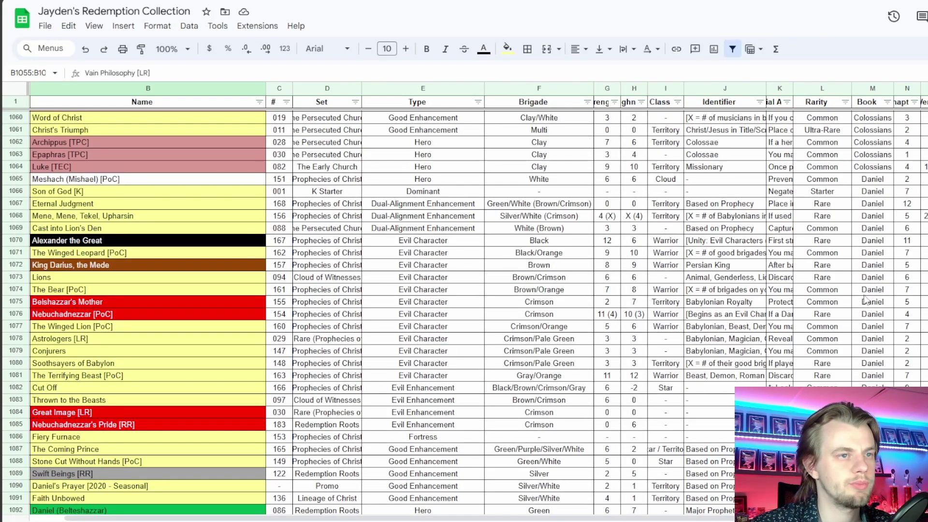
scroll(874, 366, down, 4)
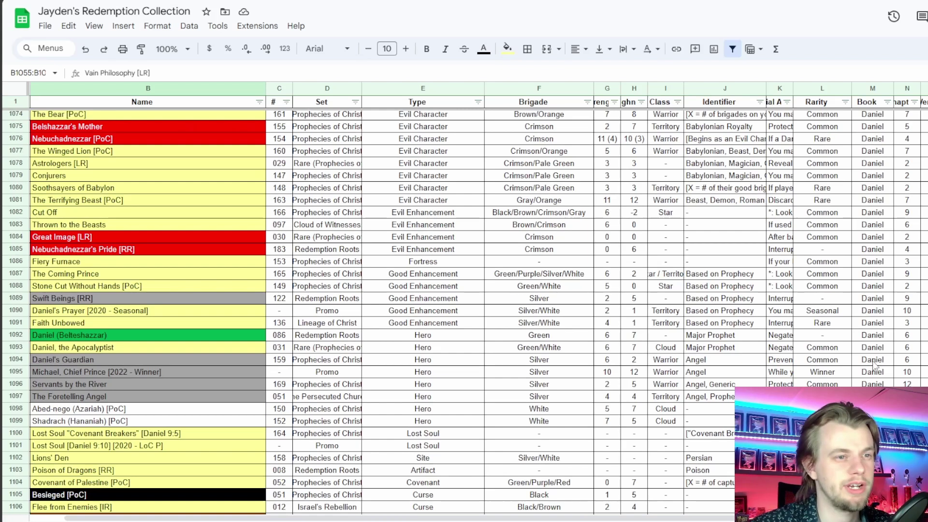
scroll(874, 366, down, 4)
scroll(856, 297, up, 4)
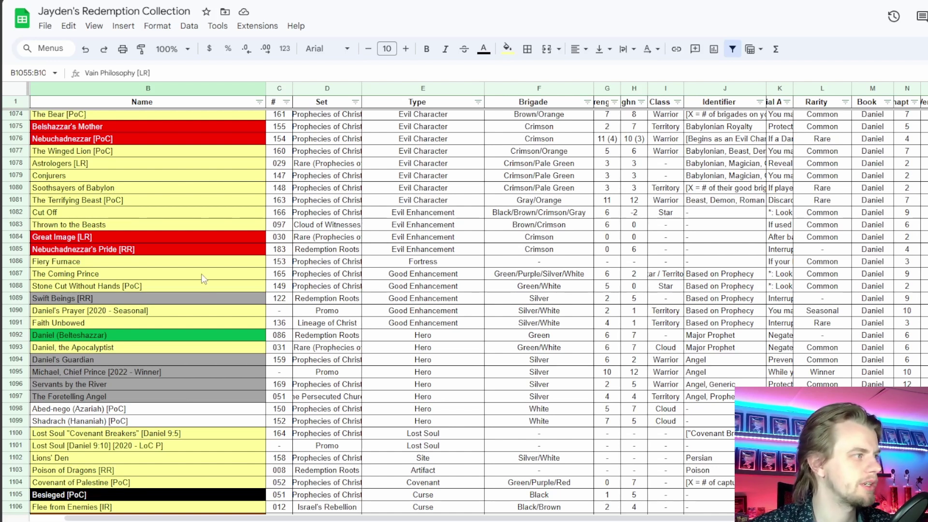
scroll(197, 303, down, 2)
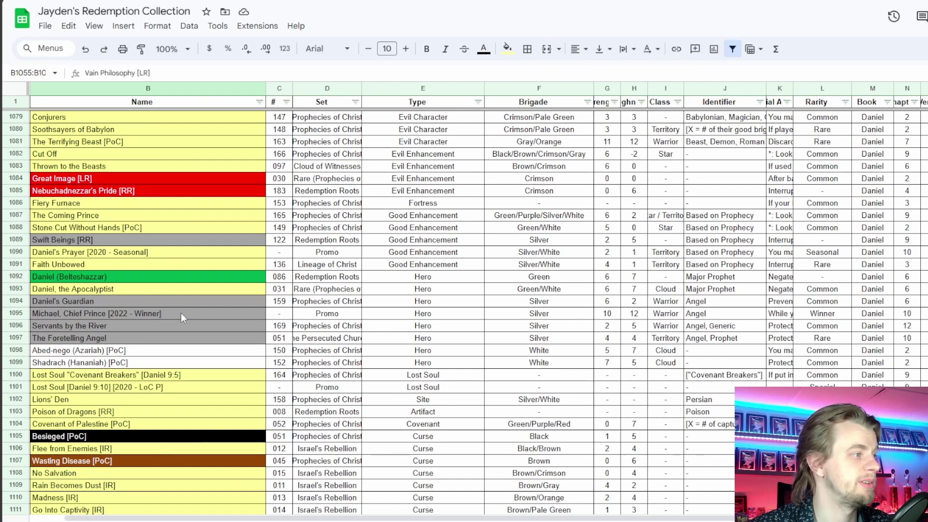
click(181, 312)
scroll(180, 312, up, 4)
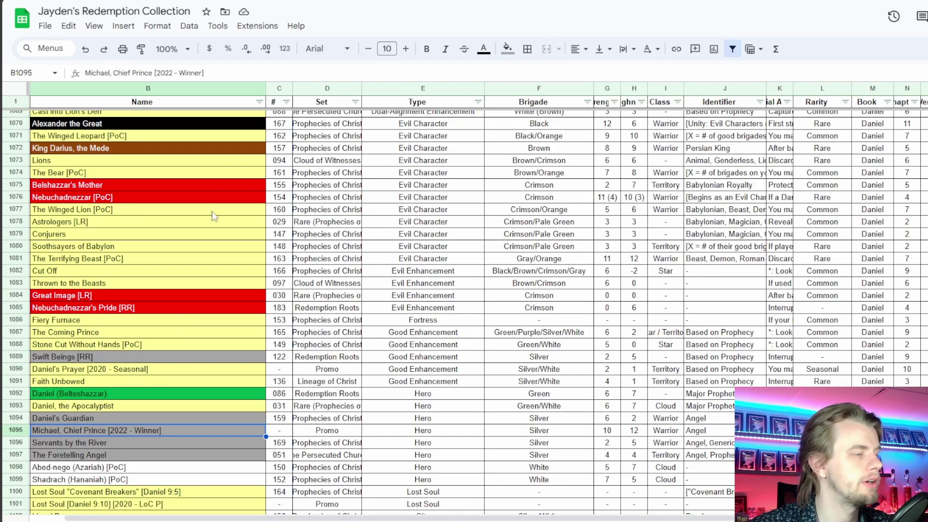
scroll(423, 284, down, 8)
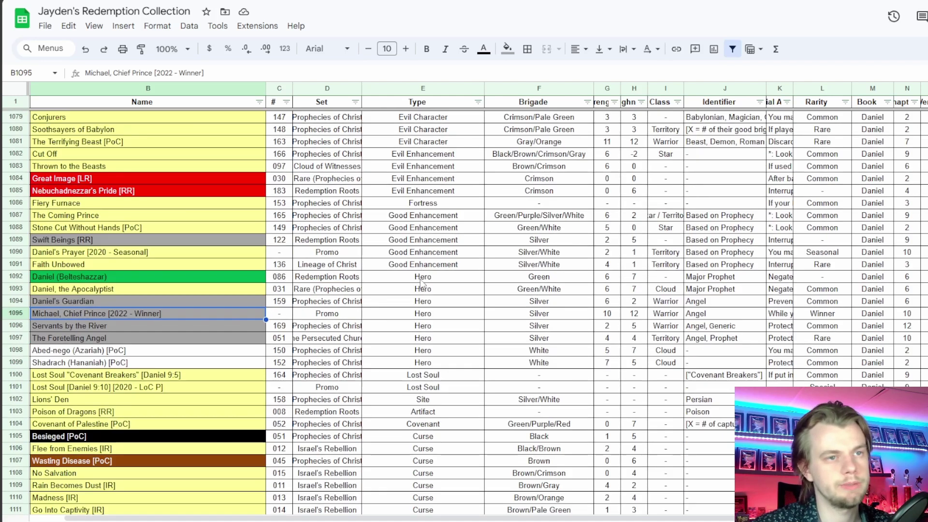
Examine the Deuteronomy curses from Besieged [PoC] to Incurable [PoC]
scroll(842, 271, down, 3)
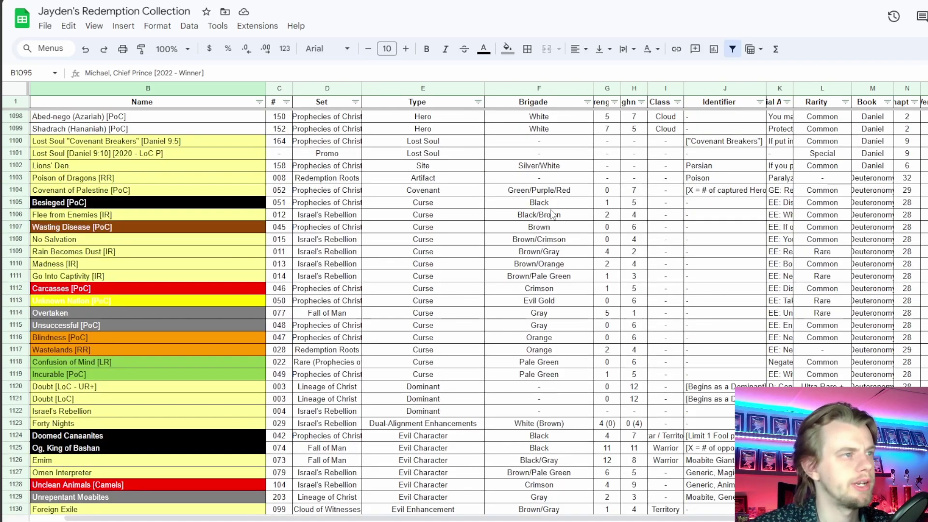
drag(446, 204, 445, 380)
scroll(450, 358, down, 3)
scroll(452, 333, up, 2)
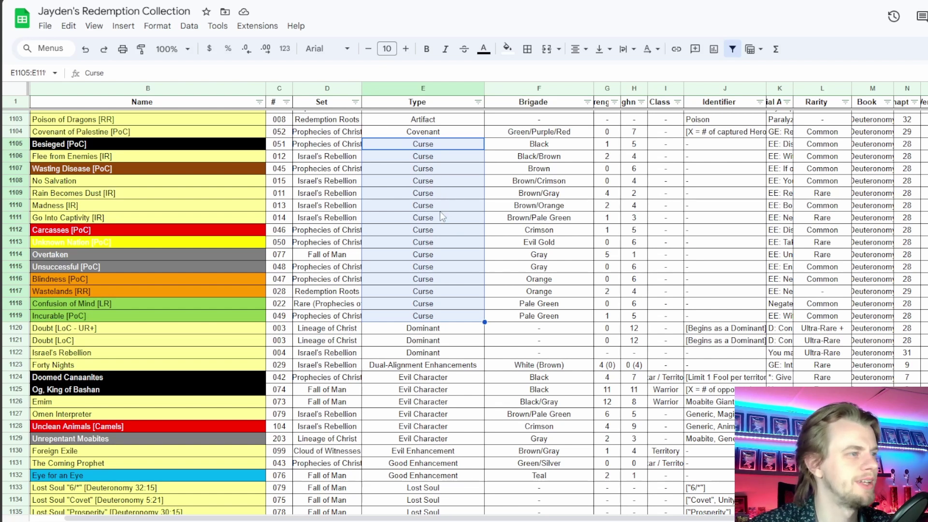
Examine the Deuteronomy dominants, comparing Doubt [LoC] with Israel's Rebellion
scroll(440, 211, down, 3)
drag(440, 210, 438, 236)
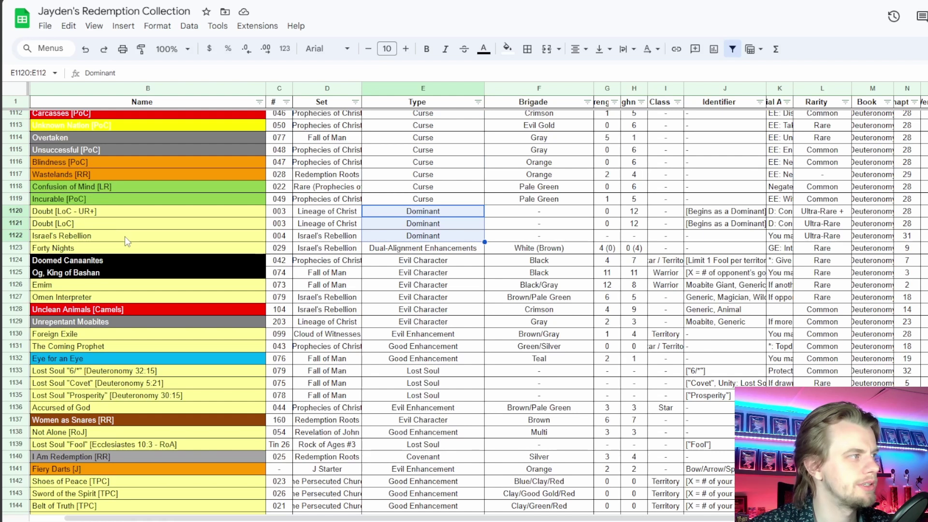
click(205, 225)
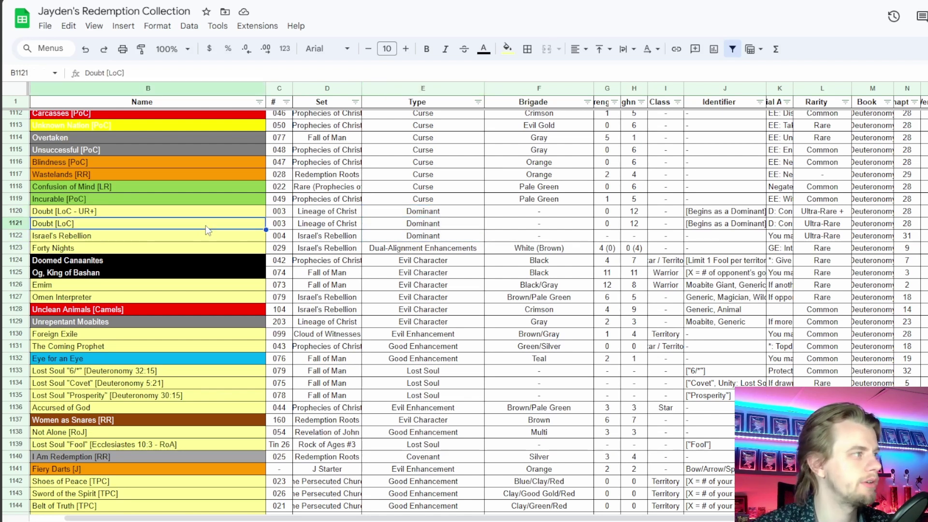
click(83, 238)
click(84, 227)
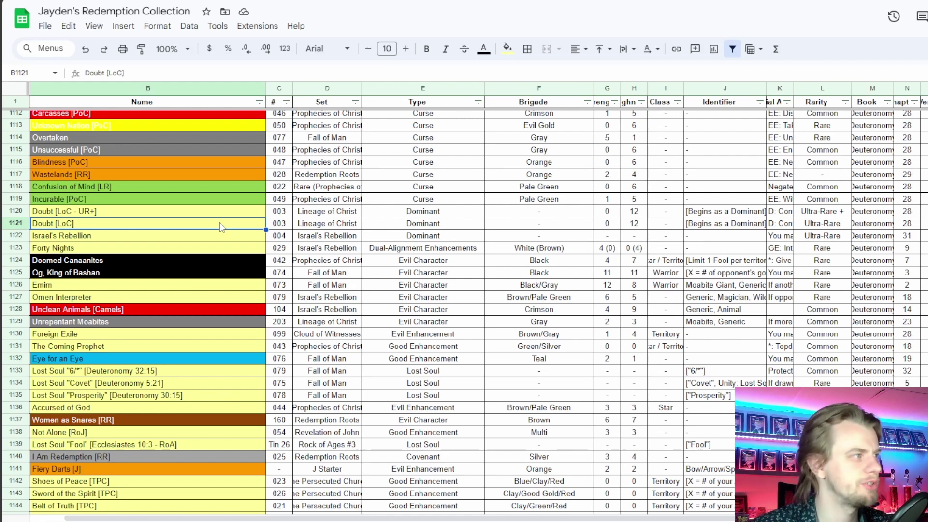
In the deck editor, search all cards for "doub", view Doubt (LoC Plus) and clear the search
key(alt+Tab)
click(303, 270)
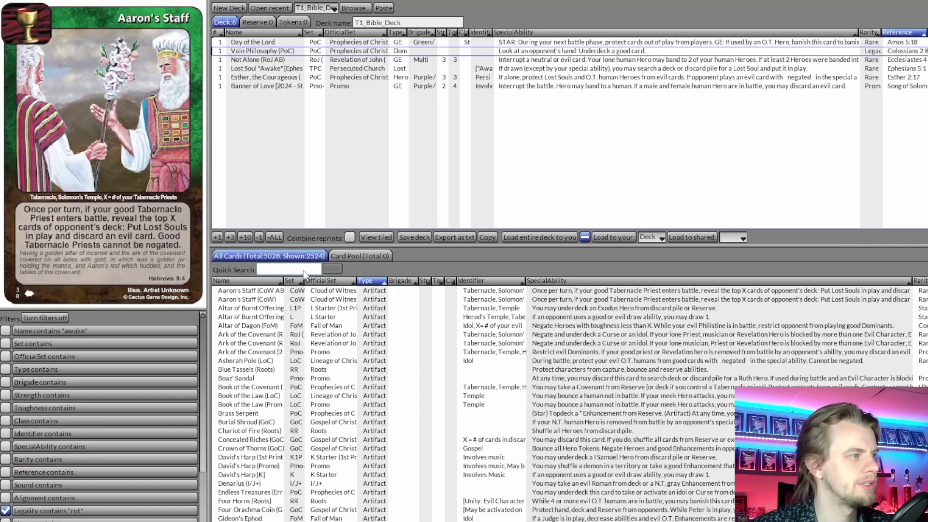
text(doub)
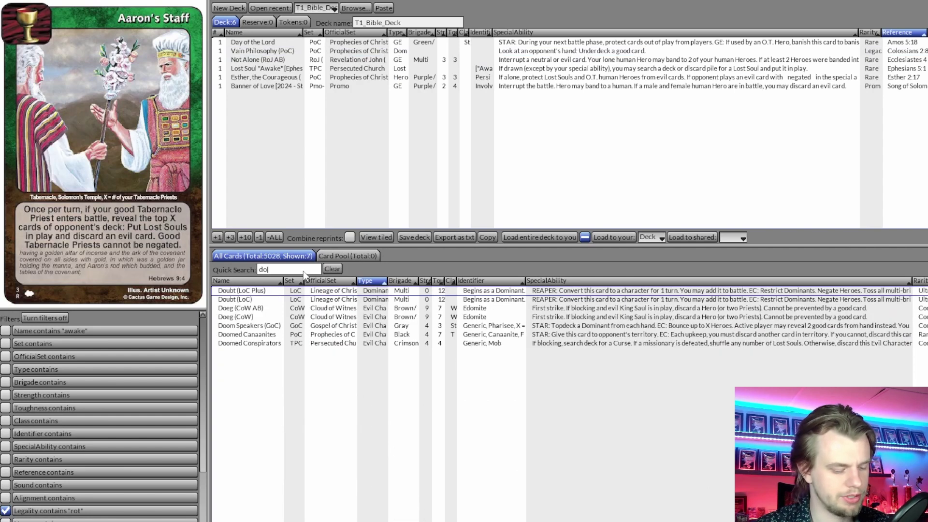
click(273, 294)
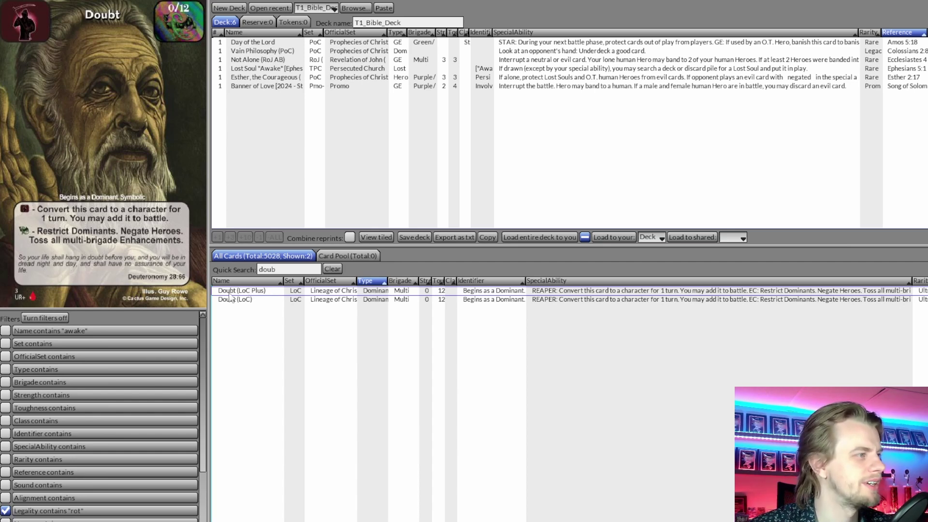
click(338, 271)
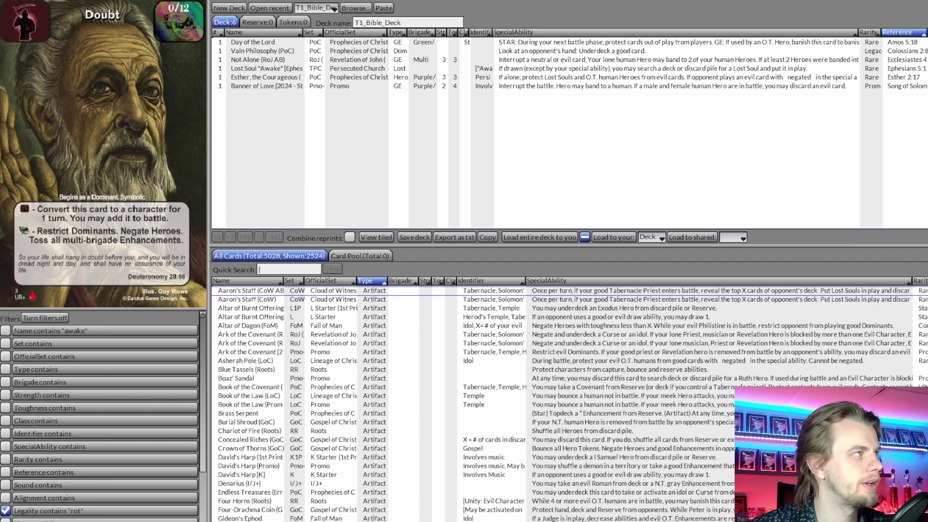
Examine the Ecclesiastes cards in the collection spreadsheet, and show Not Alone from the deck in the deck editor
key(alt+Tab)
scroll(638, 223, down, 5)
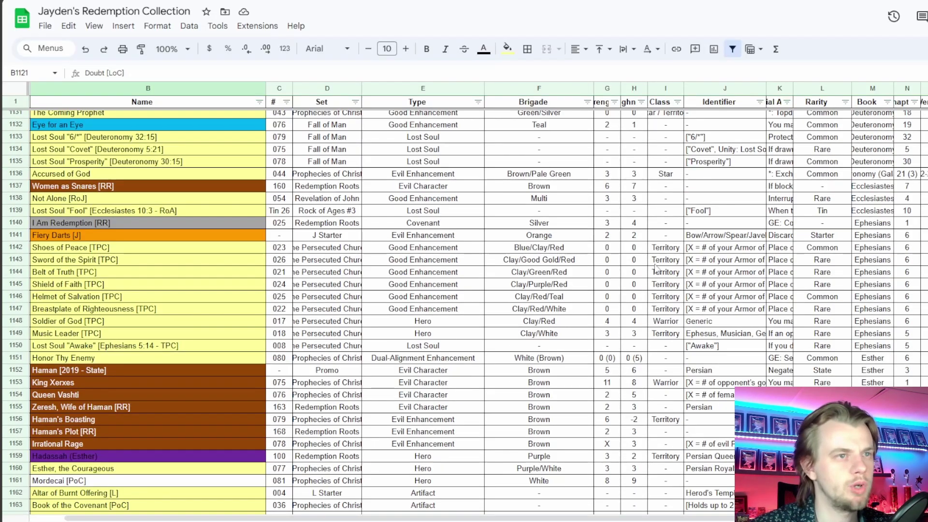
drag(871, 186, 207, 210)
click(207, 209)
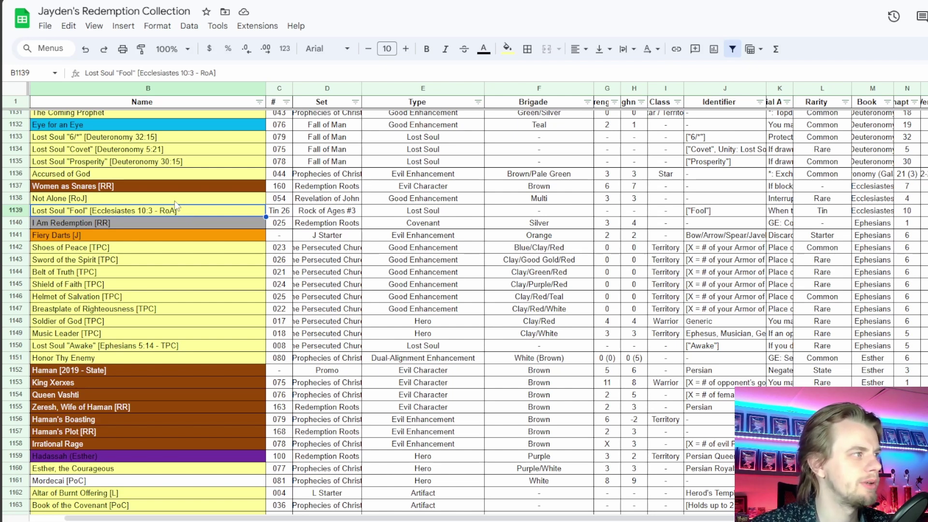
key(Up)
key(alt+Tab)
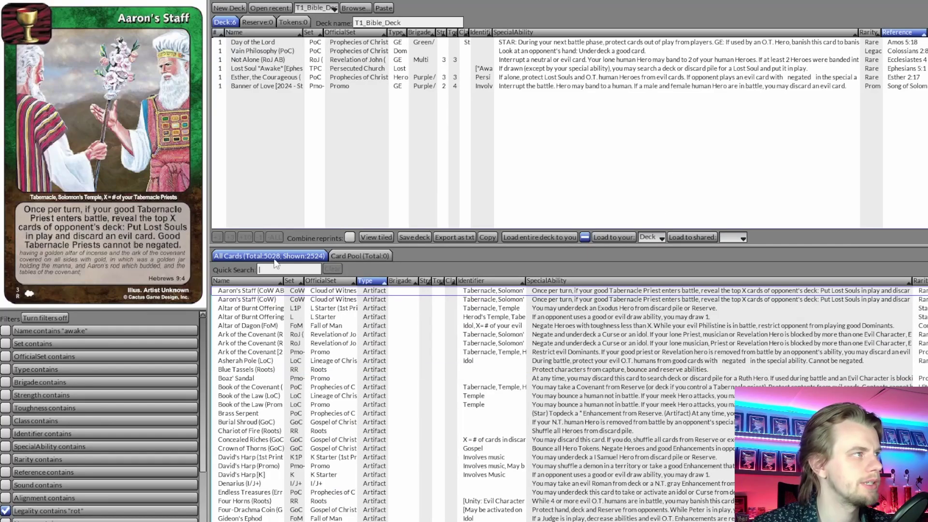
click(279, 60)
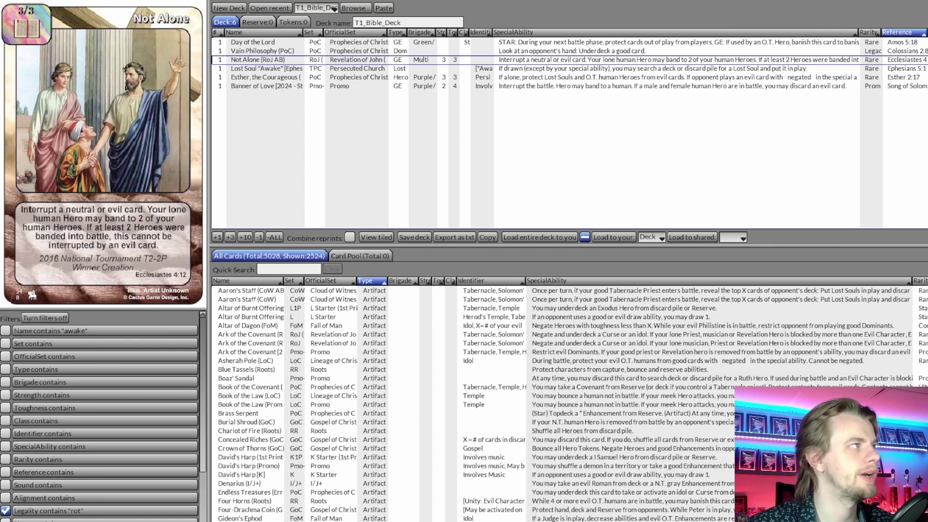
Return to the collection spreadsheet and examine the Ephesians cards, including the good enhancements from Shoes of Peace to Breastplate of Righteousness
key(alt+Tab)
drag(873, 222, 870, 346)
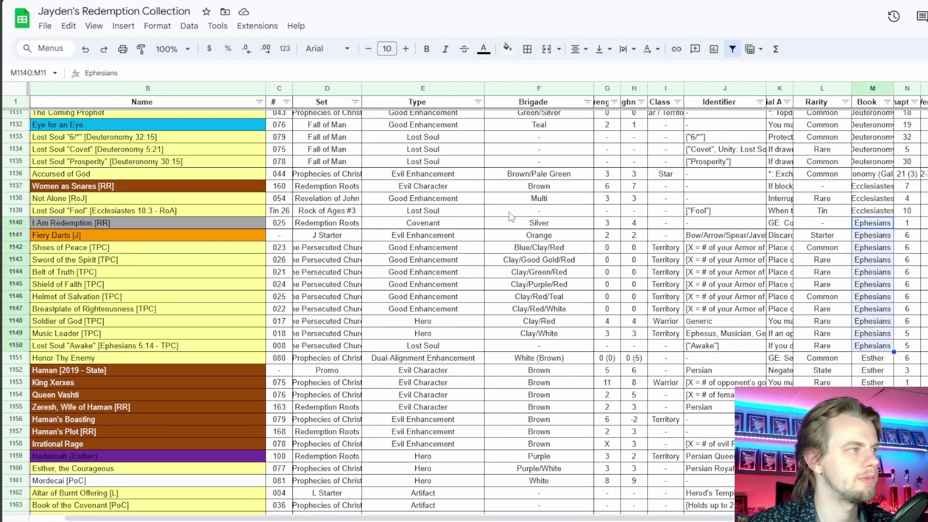
click(185, 189)
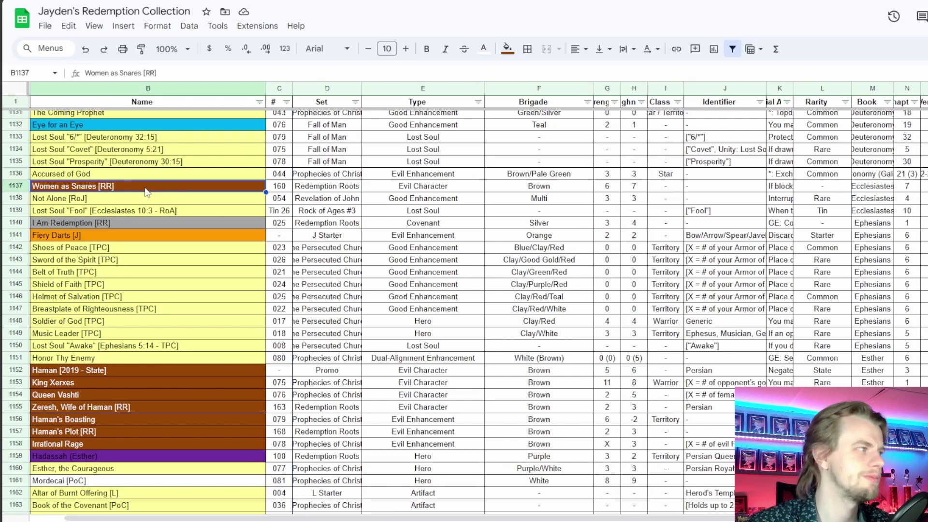
drag(872, 223, 876, 347)
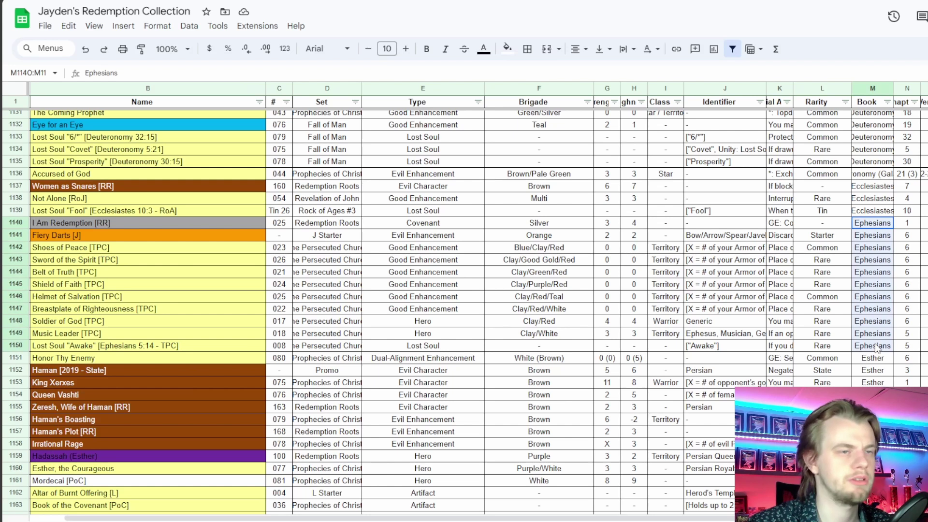
scroll(841, 237, down, 2)
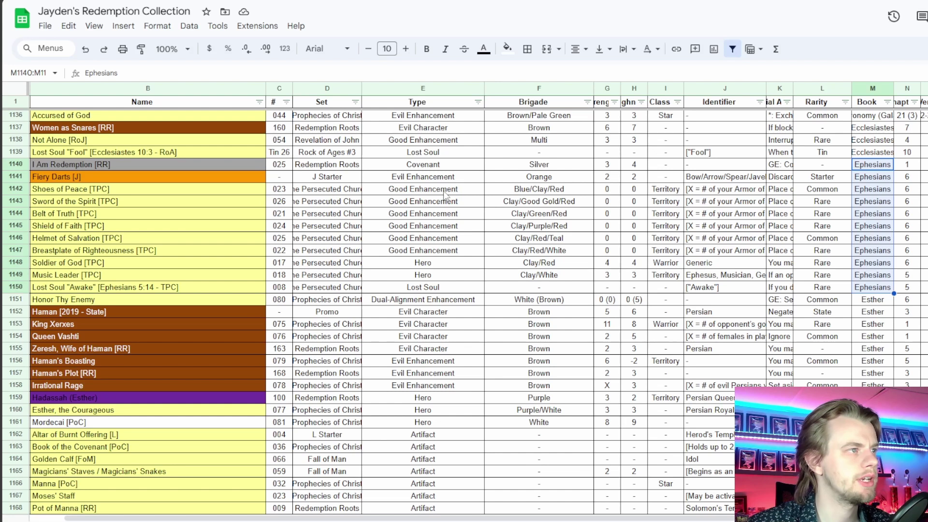
drag(436, 191, 427, 251)
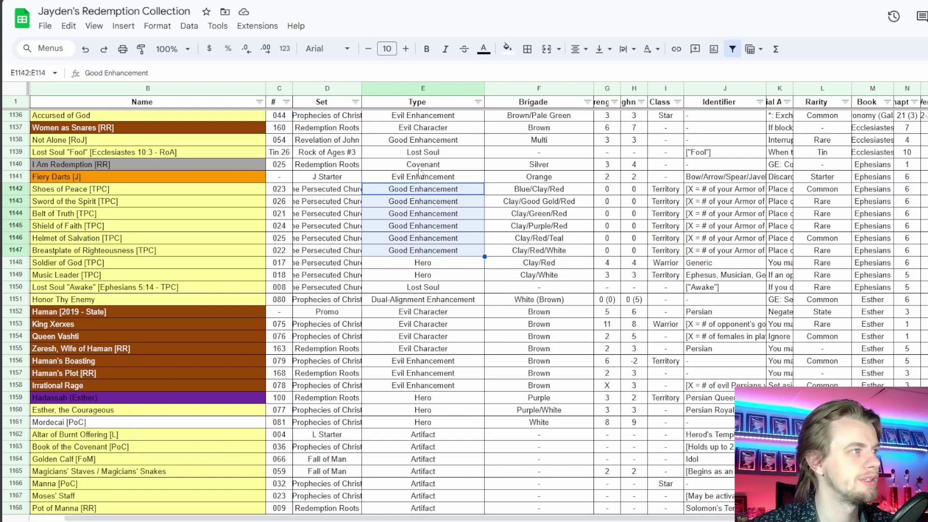
Compare I Am Redemption, Music Leader and Lost Soul "Awake" among the Ephesians cards, and view the deck's matching card in the deck editor
click(236, 165)
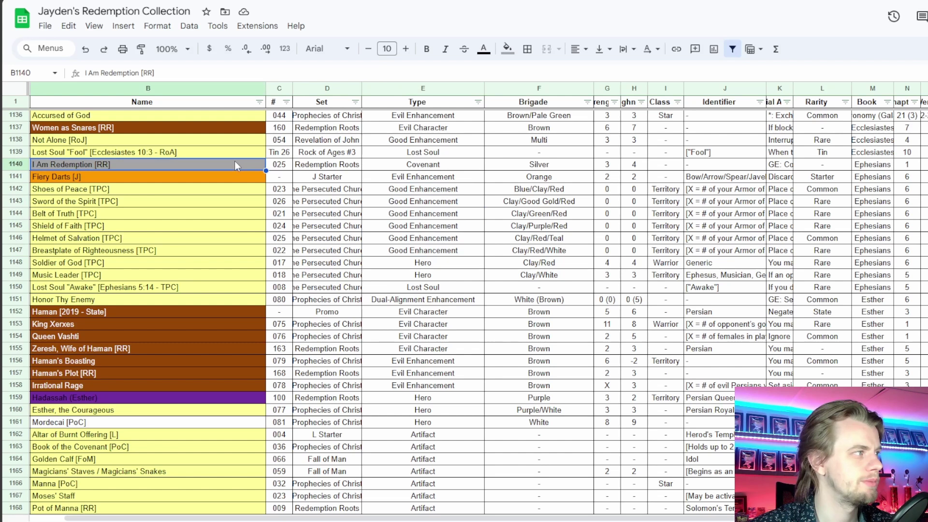
drag(175, 277, 175, 288)
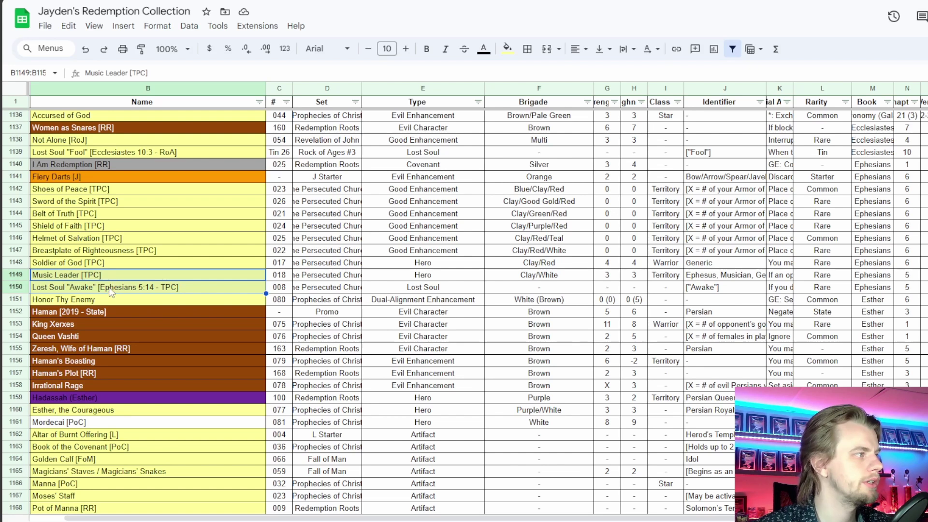
click(181, 287)
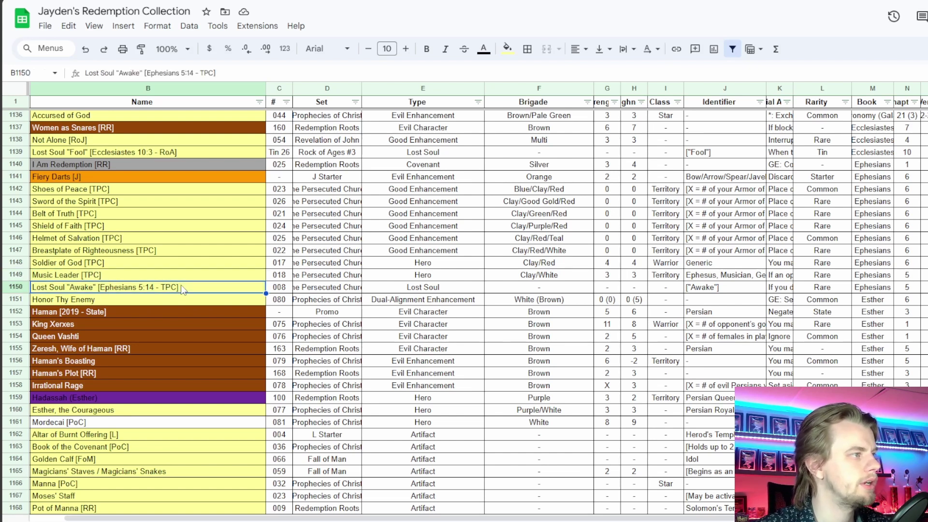
click(209, 278)
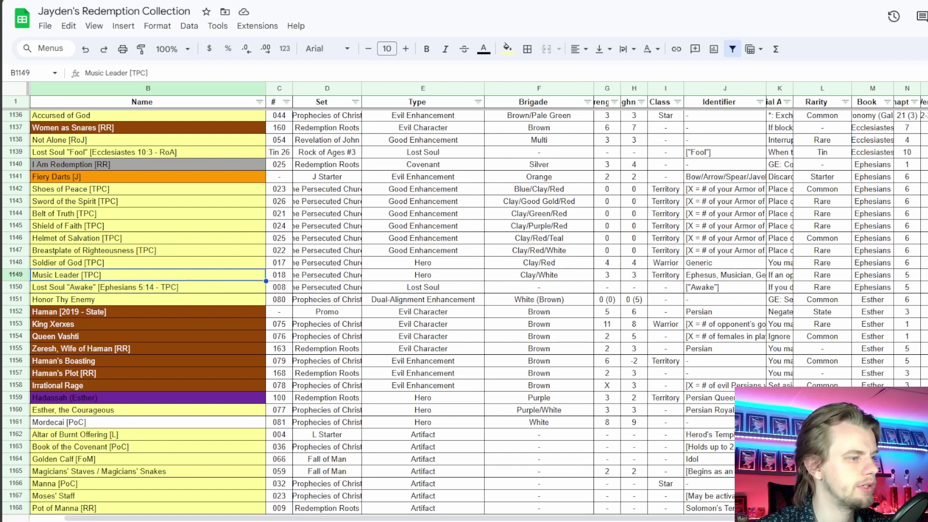
key(alt+Tab)
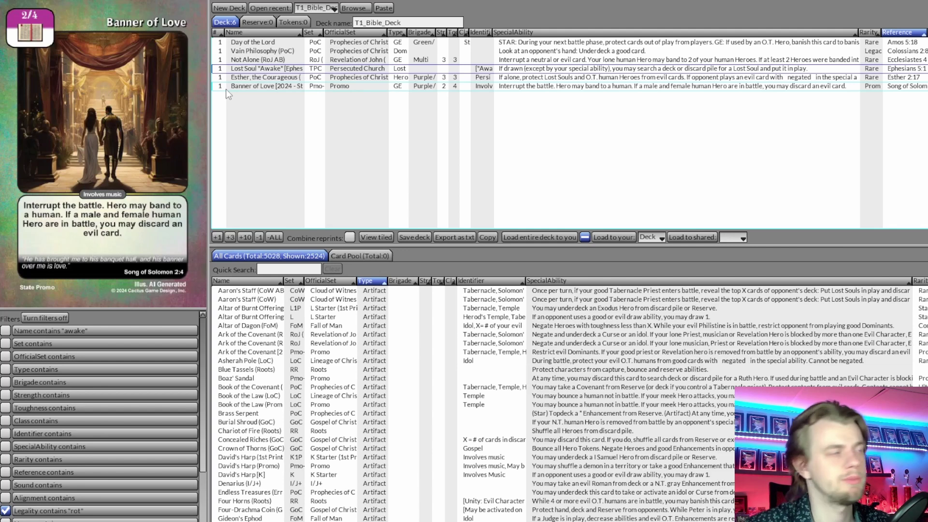
Switch to the book checklist and review the marks from Amos to Esther and the Music Leader note beside Ephesians
key(alt+Tab)
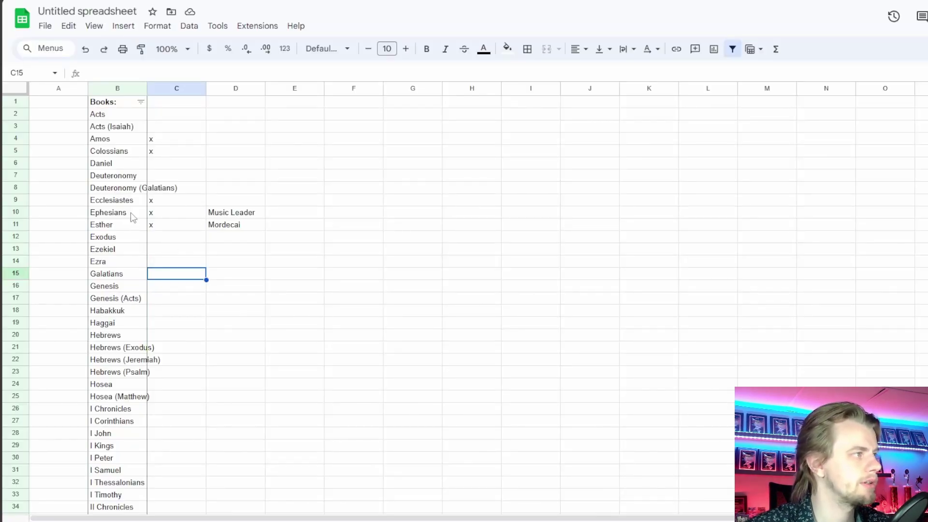
drag(164, 201, 197, 224)
drag(172, 140, 172, 153)
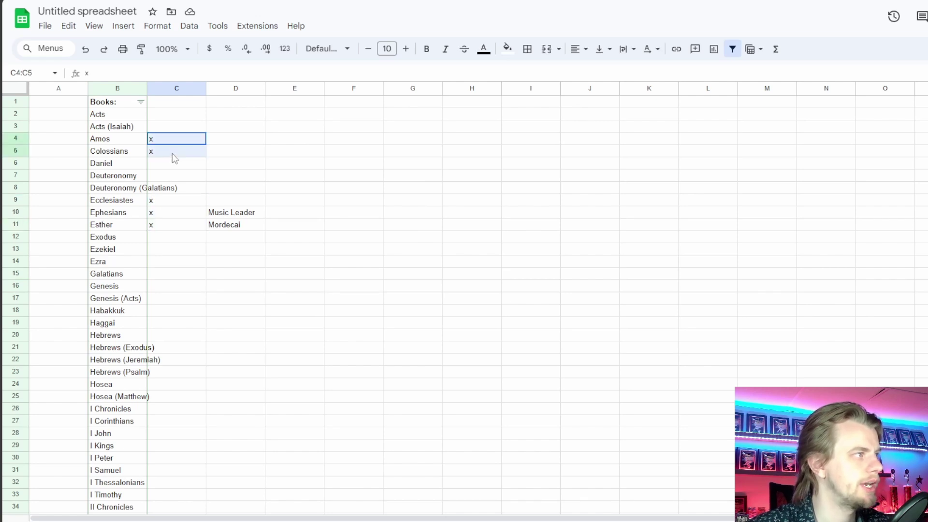
click(172, 215)
click(237, 214)
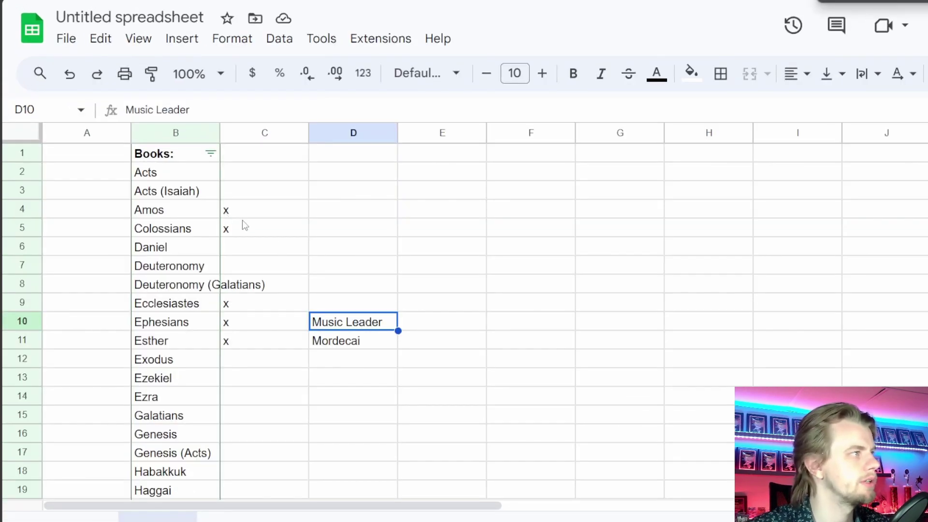
scroll(327, 244, down, 2)
scroll(346, 244, up, 2)
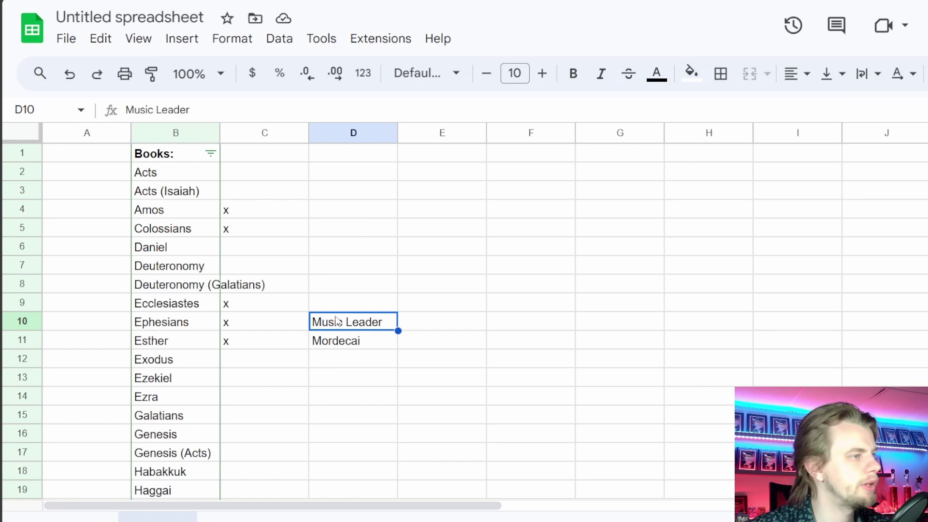
Check Esther in the book checklist and deck editor, and mark out the collection spreadsheet's Esther cards from Honor Thy Enemy to Mordecai
click(176, 341)
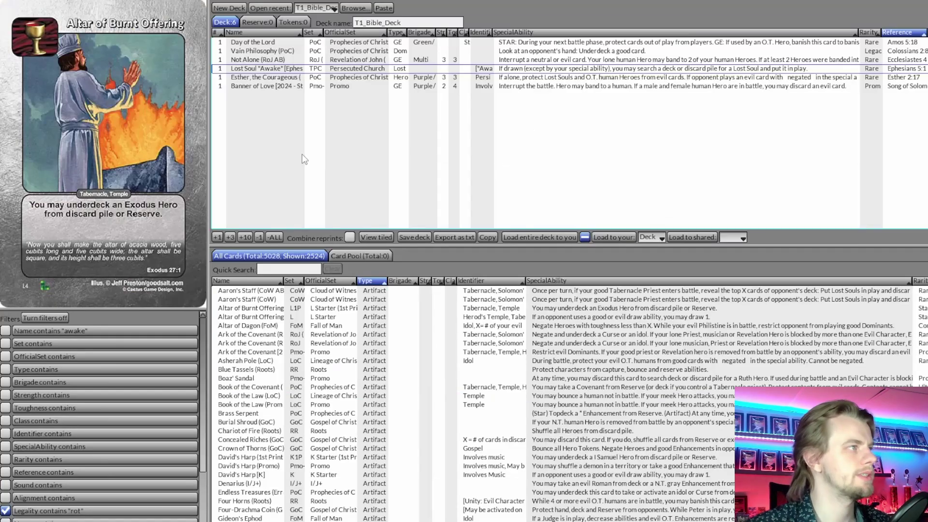
click(221, 78)
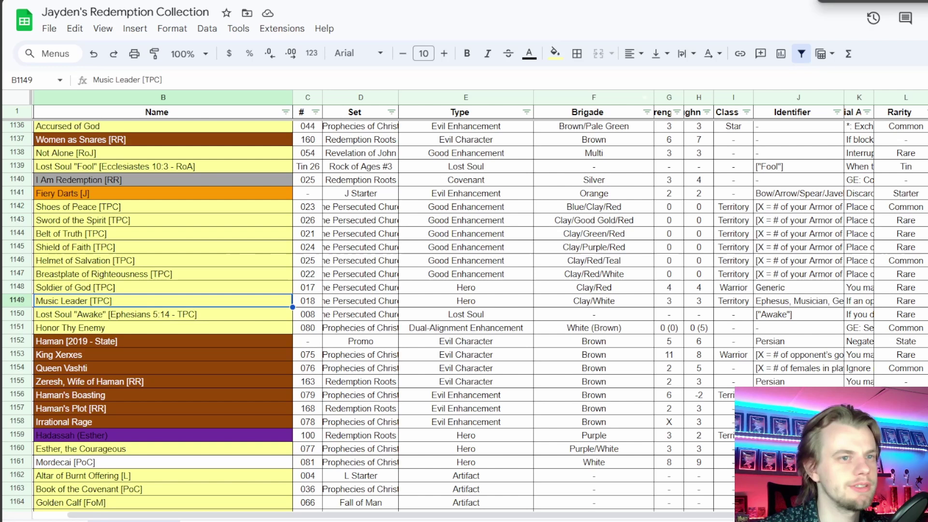
scroll(505, 276, down, 5)
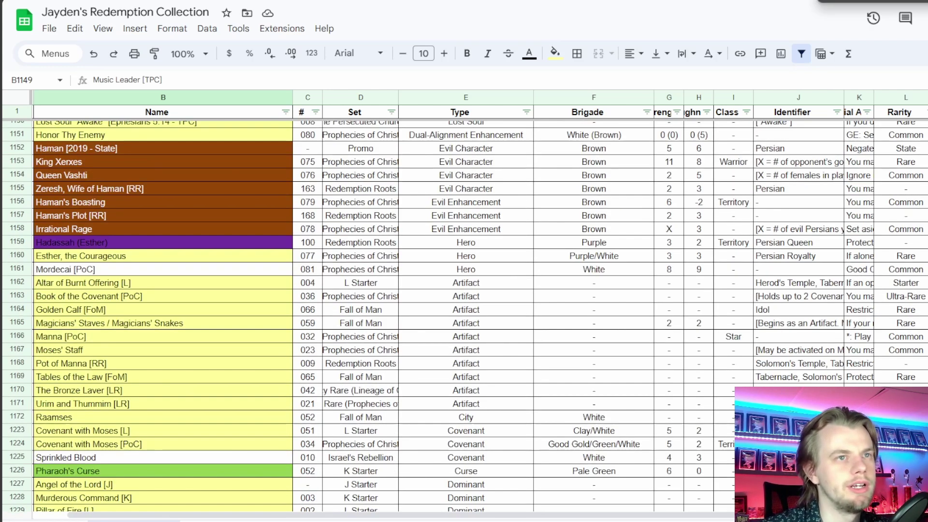
drag(925, 135, 926, 256)
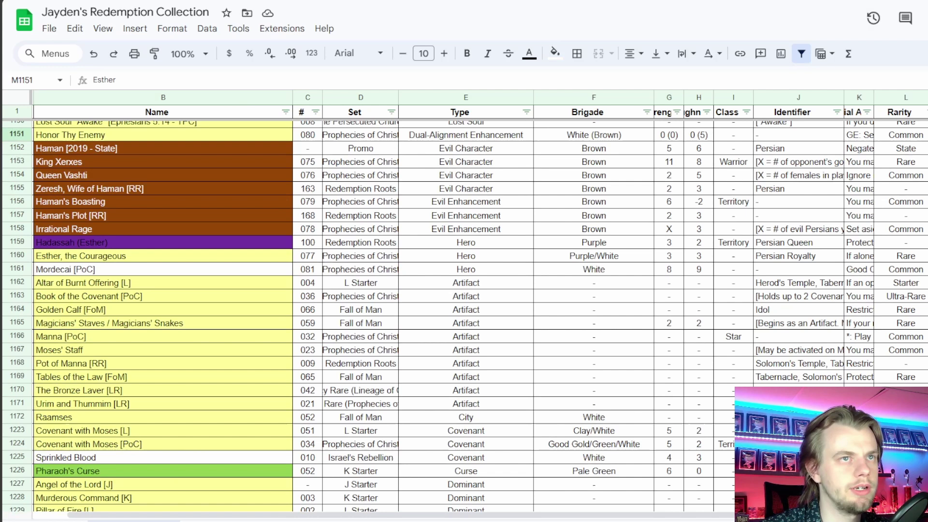
scroll(523, 287, up, 2)
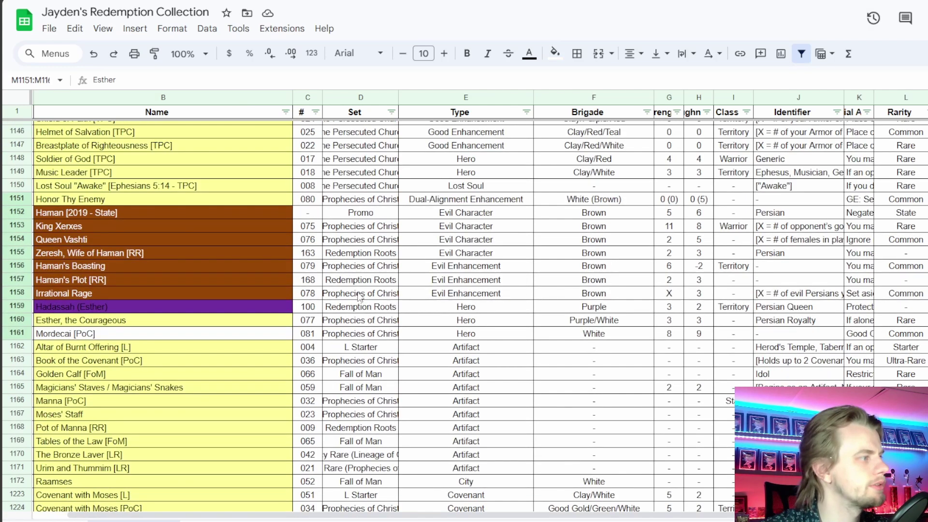
Examine the brown evil cards from Esther in the collection, from Haman and King Xerxes to Haman's Plot and Irrational Rage
click(173, 207)
drag(175, 212, 178, 293)
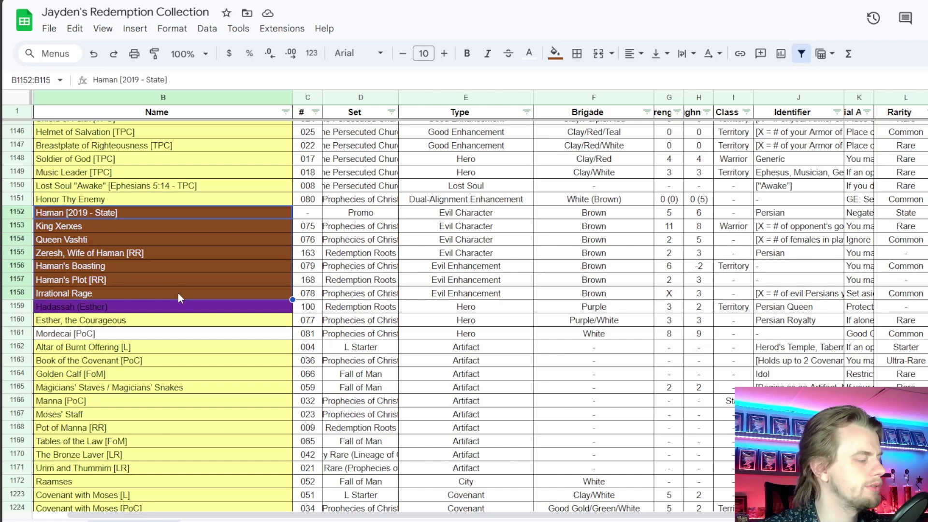
click(176, 281)
click(172, 266)
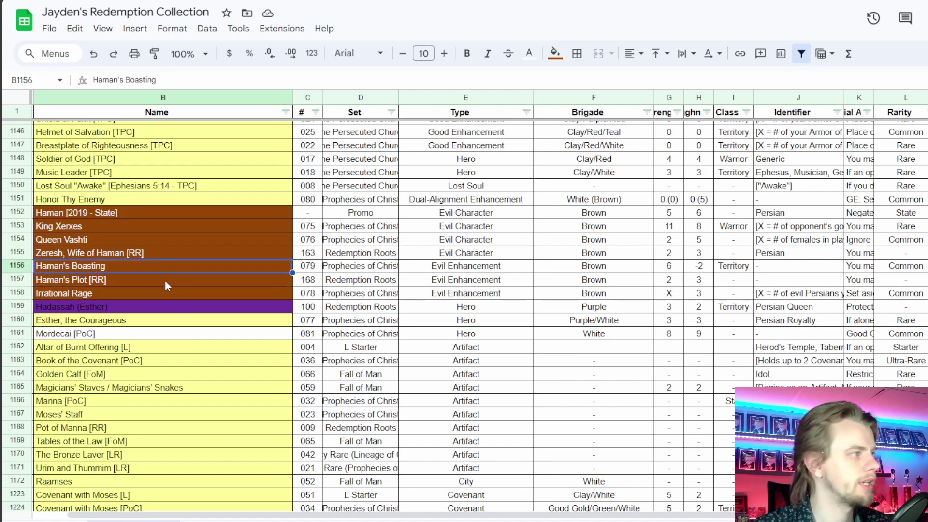
click(167, 279)
click(165, 226)
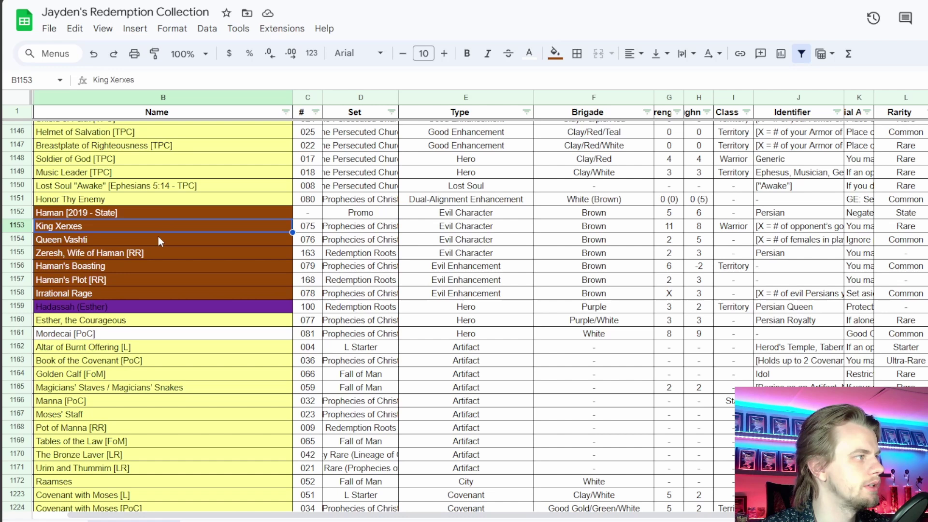
click(159, 240)
click(165, 214)
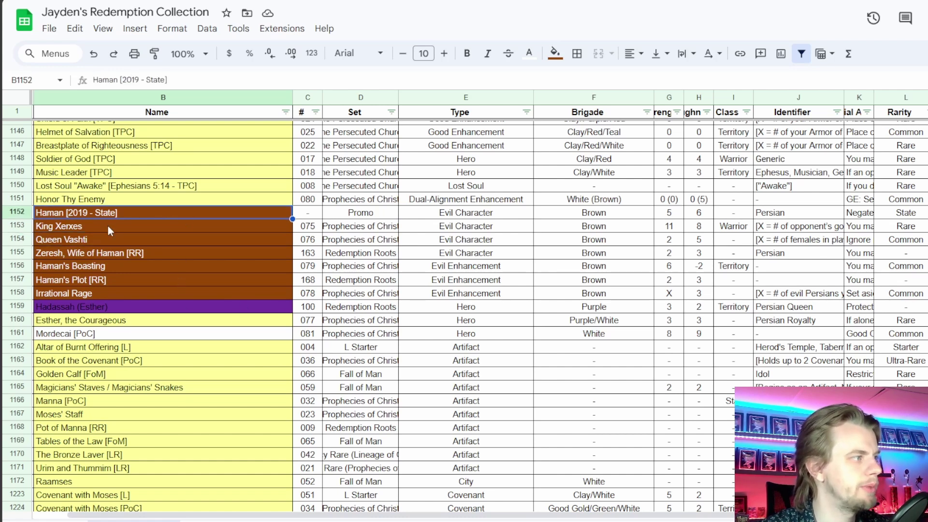
Compare the heroes Esther, the Courageous and Mordecai in the collection, and view Esther, the Courageous and Banner of Love in the deck editor
drag(184, 320, 191, 328)
scroll(192, 328, down, 2)
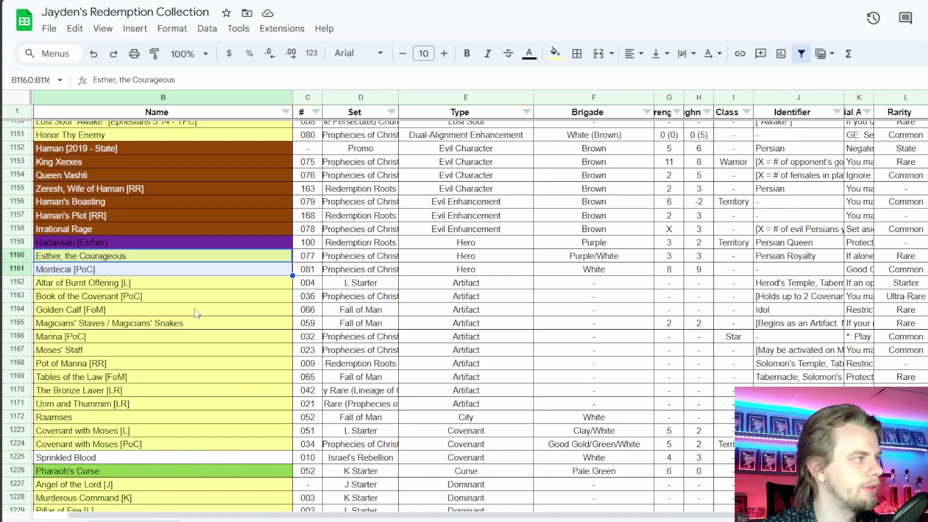
scroll(197, 314, up, 2)
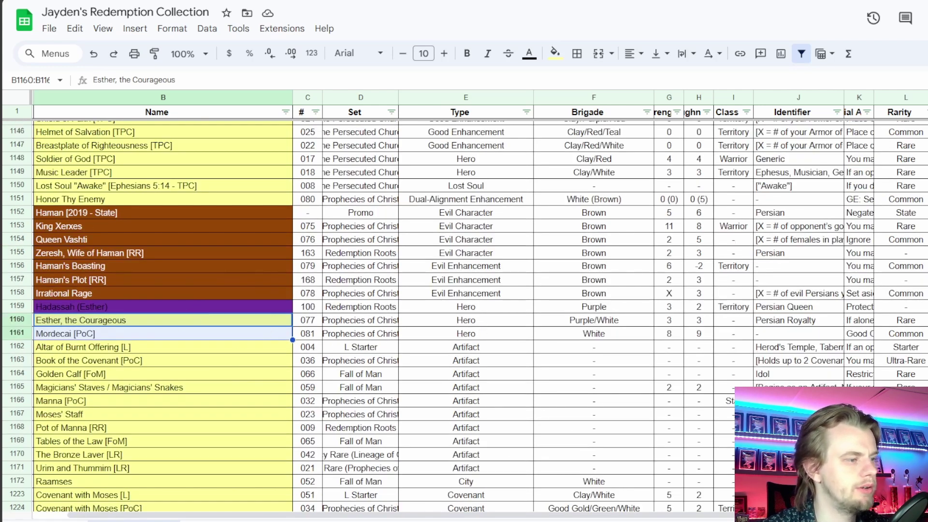
key(alt+Tab)
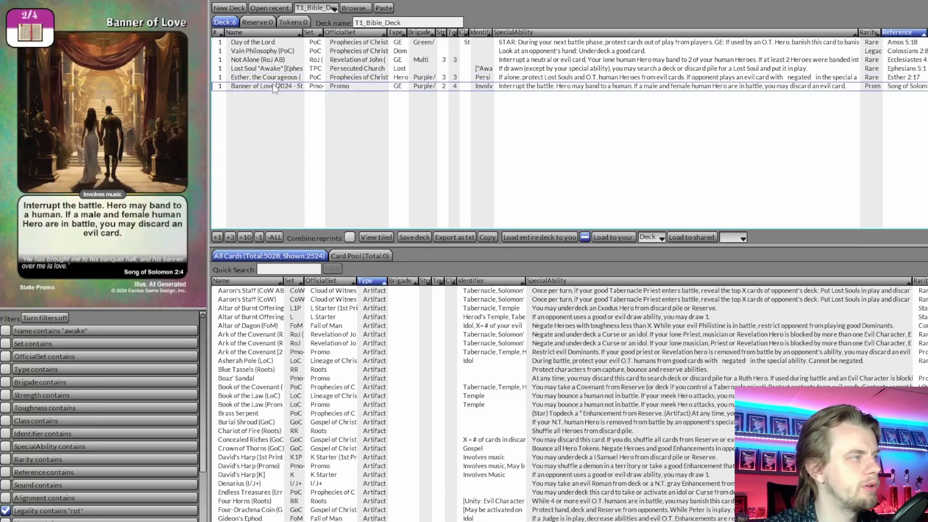
click(275, 79)
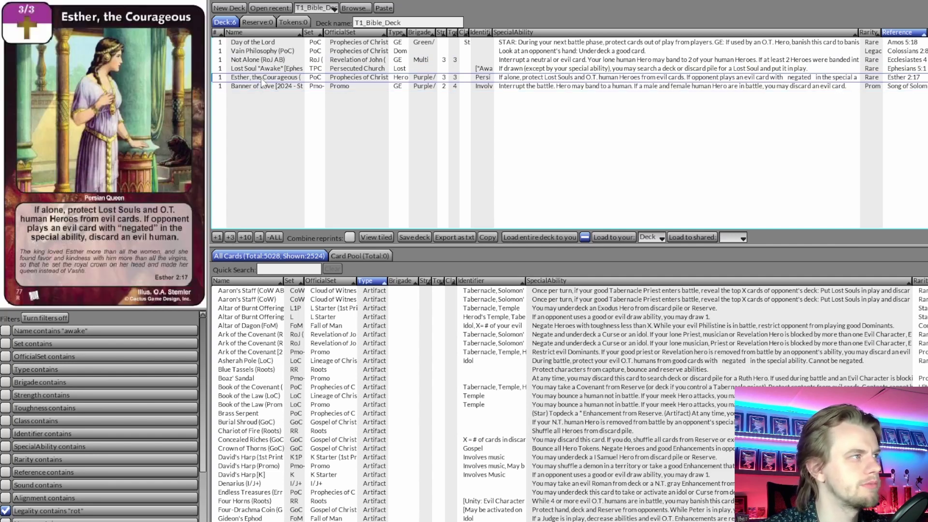
click(266, 86)
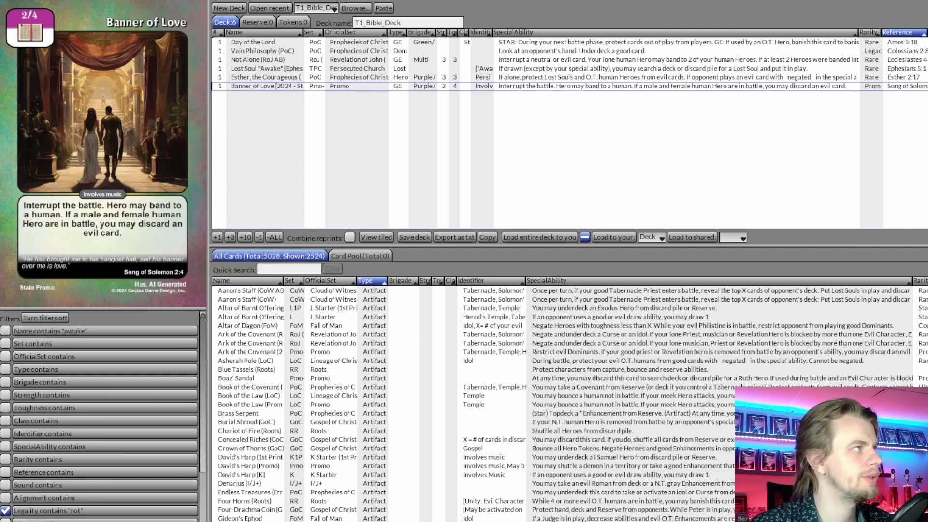
Return to Esther, the Courageous in the collection spreadsheet, and check the Mordecai note beside Esther in the book checklist
key(alt+Tab)
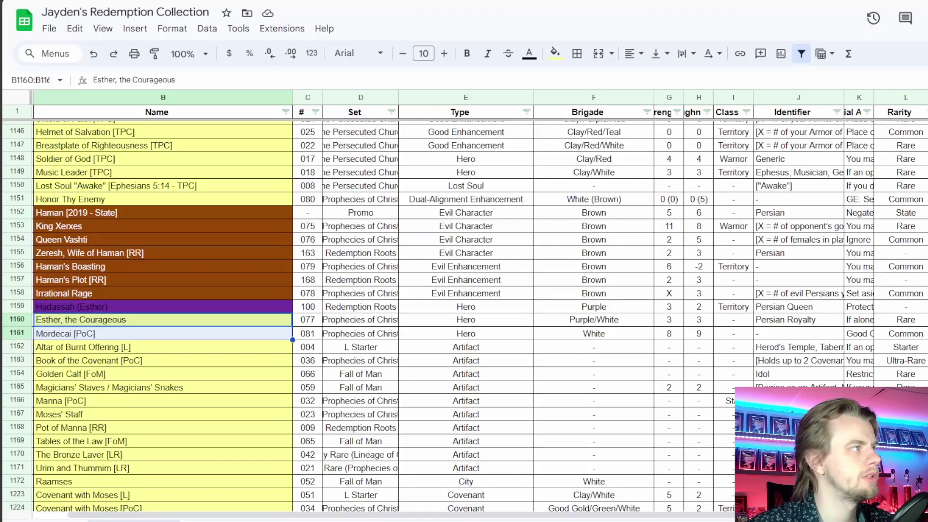
click(187, 323)
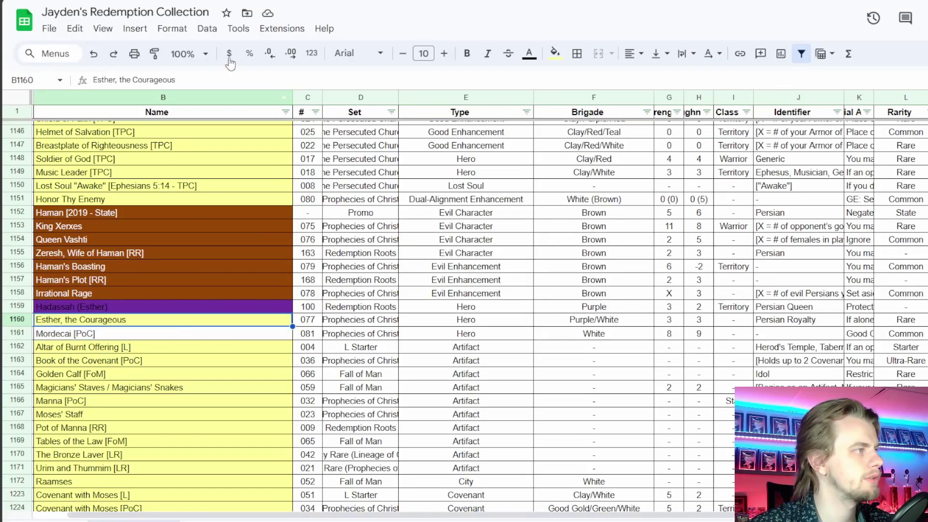
key(ctrl+Tab)
click(261, 249)
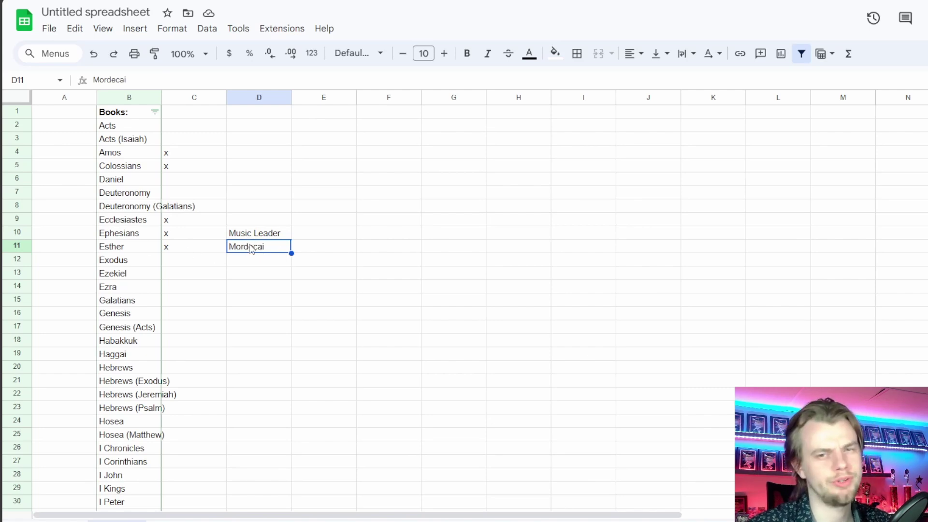
Enter the note Self beside Colossians in cell D5 of the book checklist
click(245, 166)
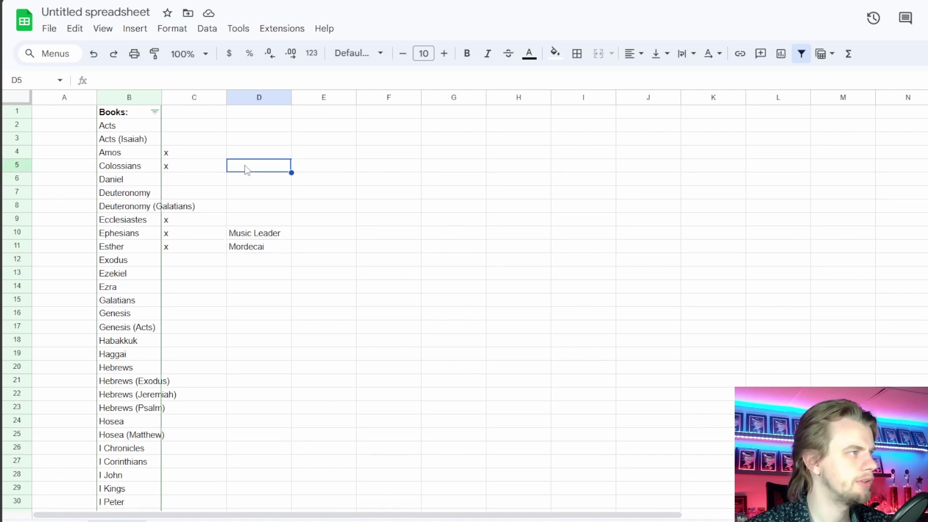
text(Sle)
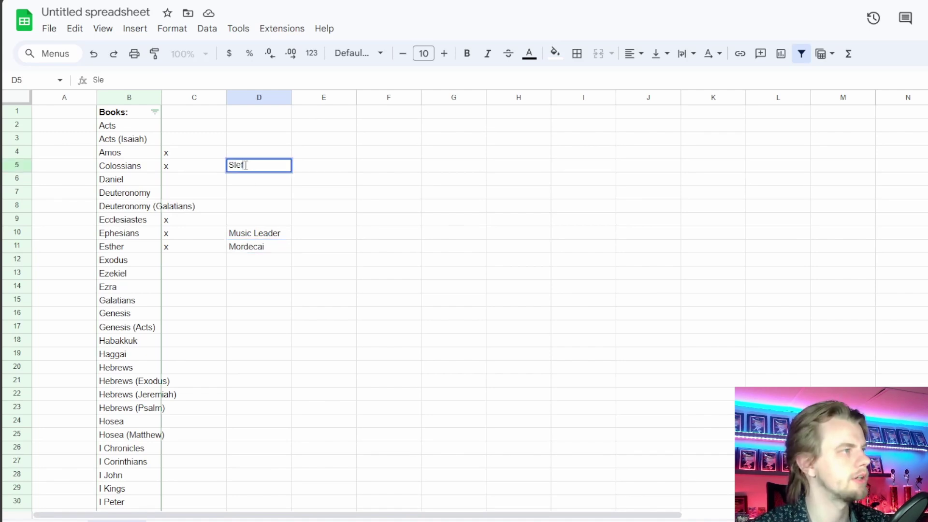
key(BackSpace)
key(BackSpace)
text(elf)
key(Return)
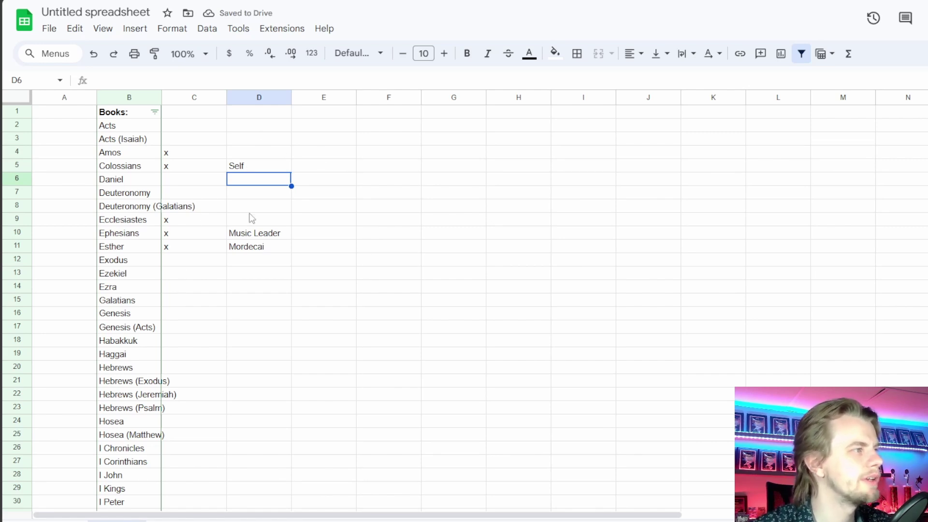
Locate the last Esther card, Mordecai, in the collection spreadsheet, and review the deck's card list in the deck editor
key(ctrl+Tab)
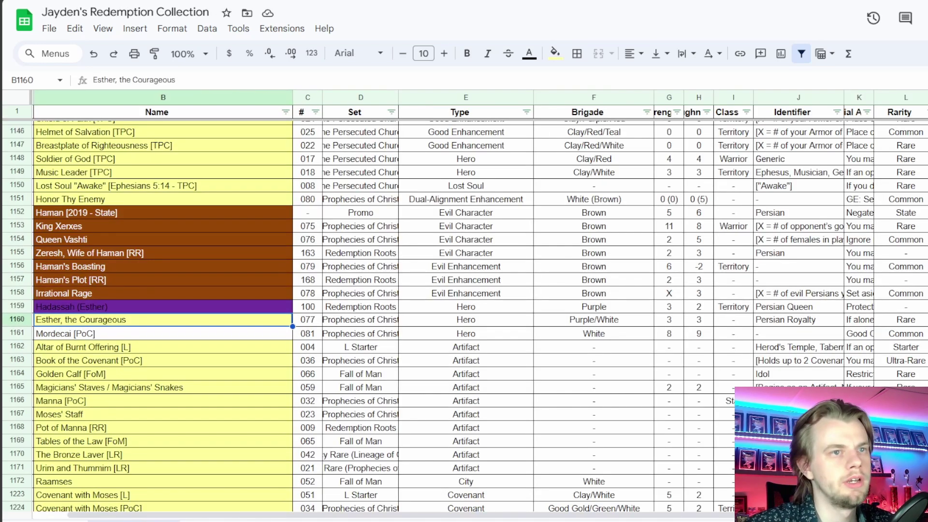
key(Down)
key(ctrl+Right)
scroll(498, 445, down, 2)
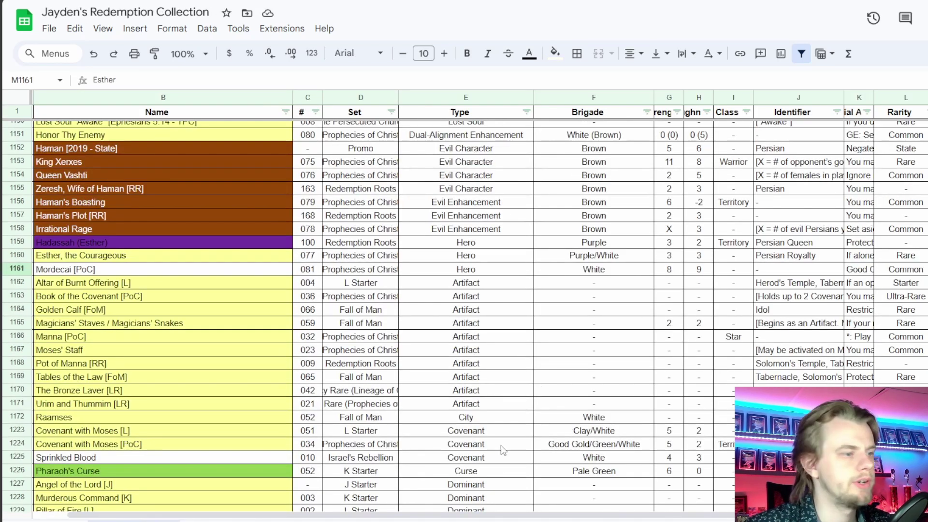
key(alt+Tab)
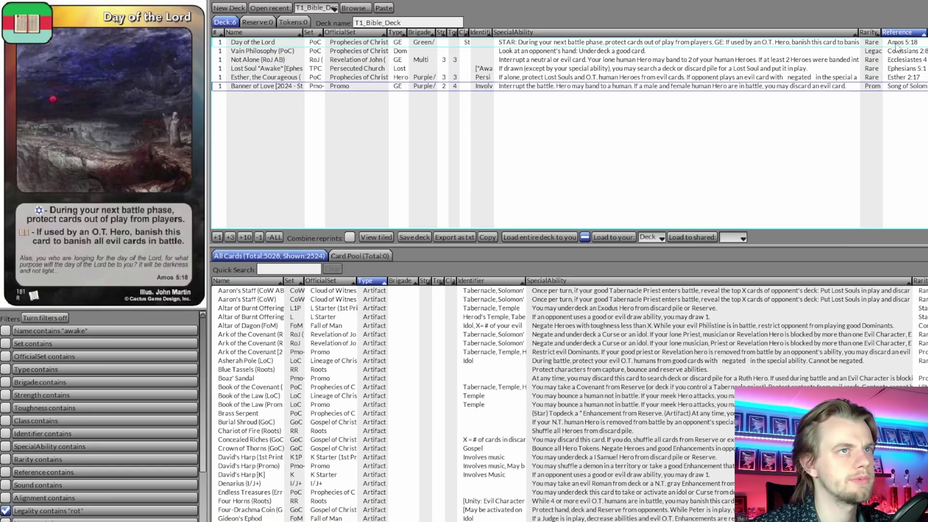
click(395, 32)
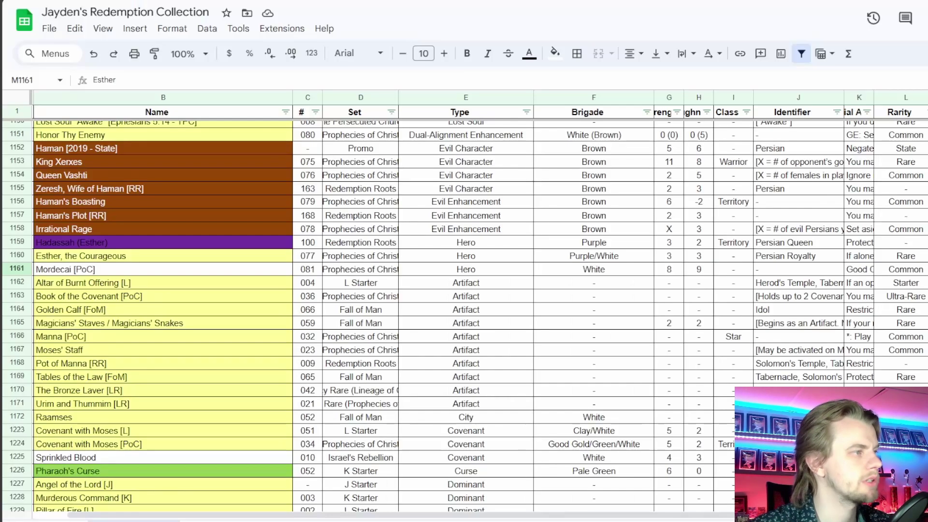
Select the book cells of all Exodus cards in the collection spreadsheet, from Altar of Burnt Offering to Egypt, and examine those cards
scroll(464, 314, down, 3)
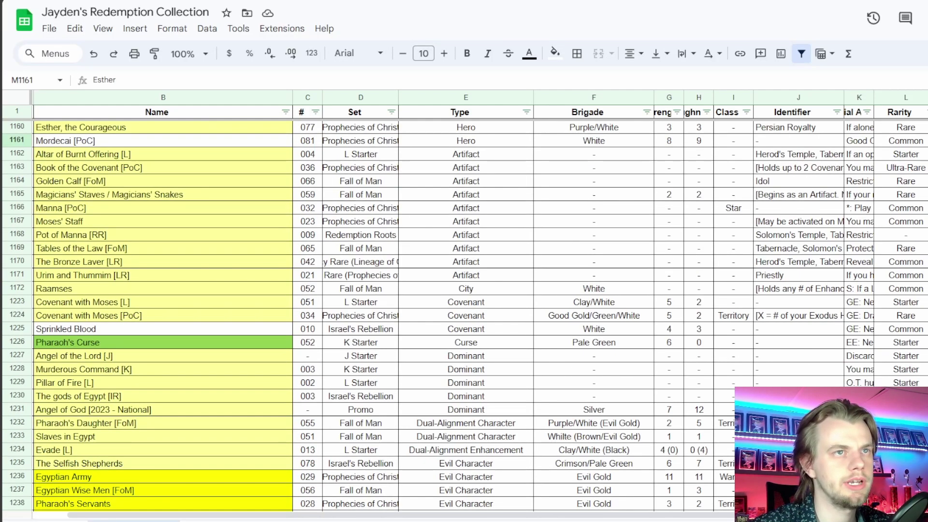
key(Down)
key(shift+Down)
key(shift+Down)
key(shift+Down)
key(shift+Down)
key(shift+Down)
key(shift+Down)
key(shift+Down)
key(shift+Down)
key(shift+Down)
key(shift+Down)
key(shift+Down)
key(shift+Down)
key(shift+Down)
key(shift+Down)
key(shift+Down)
key(shift+Down)
key(shift+Down)
key(shift+Down)
key(shift+Down)
key(shift+Down)
scroll(464, 314, down, 20)
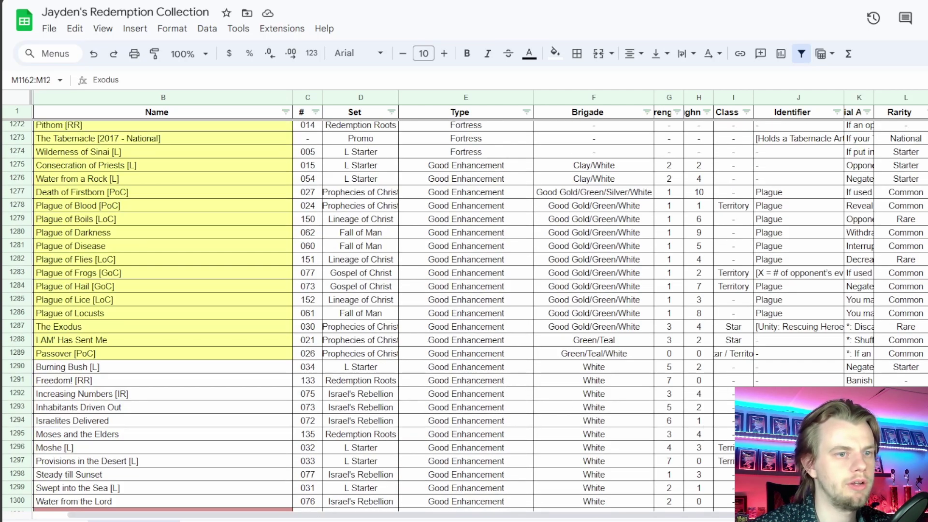
key(shift+Down)
key(shift+Down)
key(shift+Down)
key(shift+Down)
key(shift+Down)
key(shift+Down)
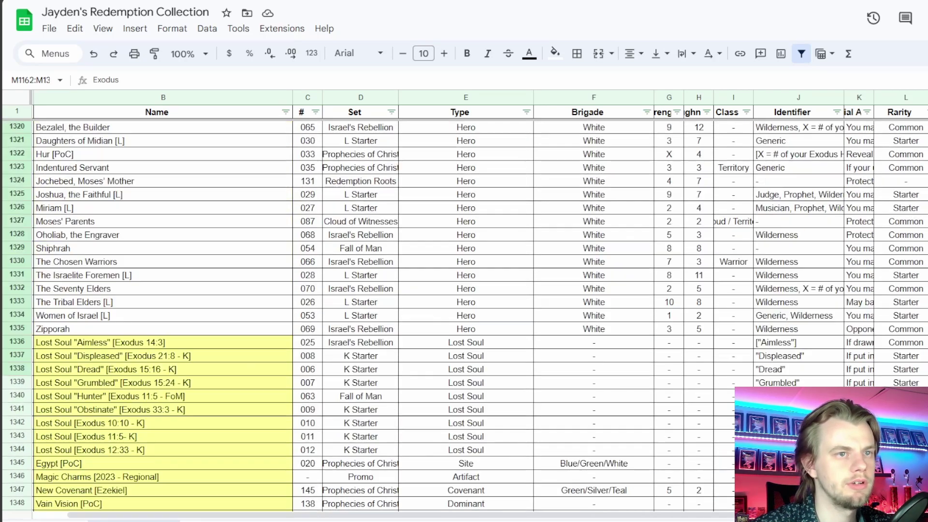
key(shift+Down)
key(shift+Down)
key(shift+Down)
key(shift+Down)
key(shift+Down)
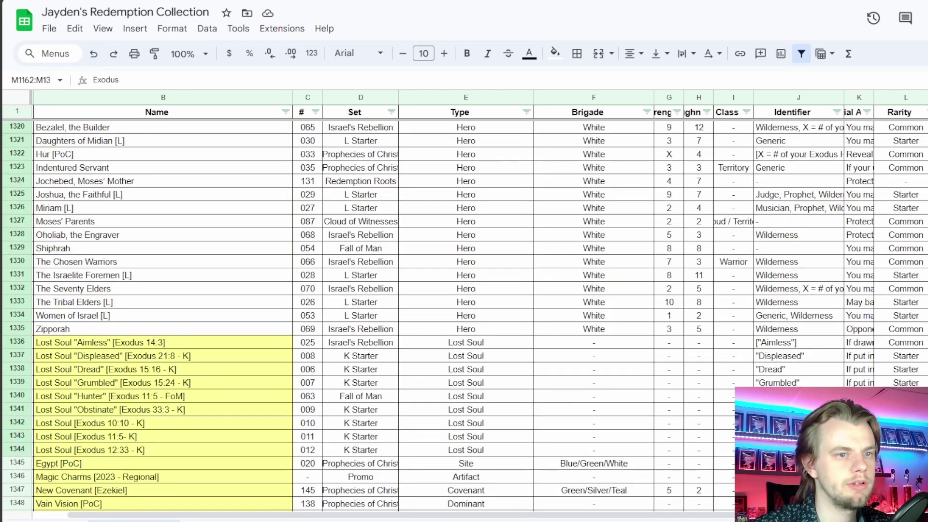
key(shift+Down)
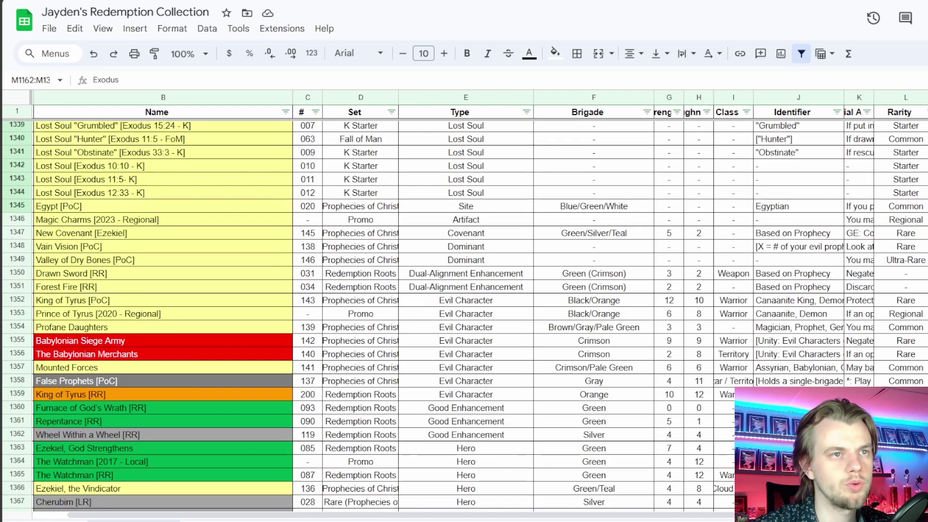
Select the book cells of all Ezekiel cards, from Magic Charms to the last Lost Soul "Wanderer", and look over those cards
key(Down)
key(shift+Down)
key(shift+Down)
key(shift+Down)
key(shift+Down)
key(shift+Down)
key(shift+Down)
key(shift+Down)
key(shift+Down)
key(shift+Down)
key(shift+Down)
key(shift+Down)
key(shift+Down)
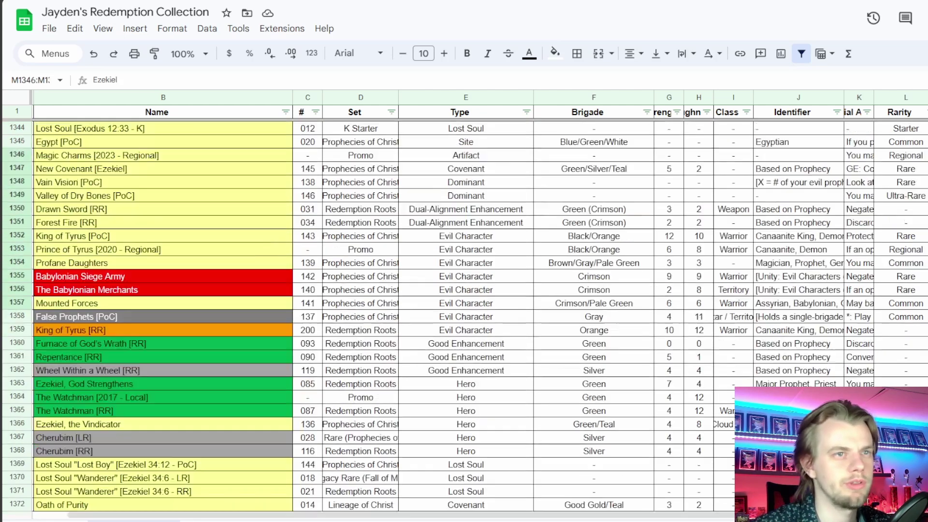
key(shift+Up)
scroll(464, 315, down, 2)
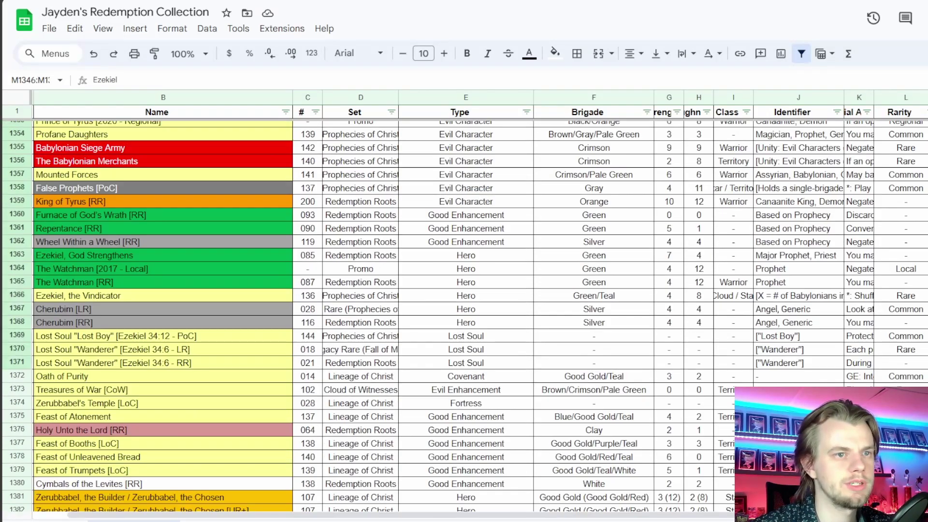
scroll(237, 268, up, 5)
scroll(237, 269, down, 2)
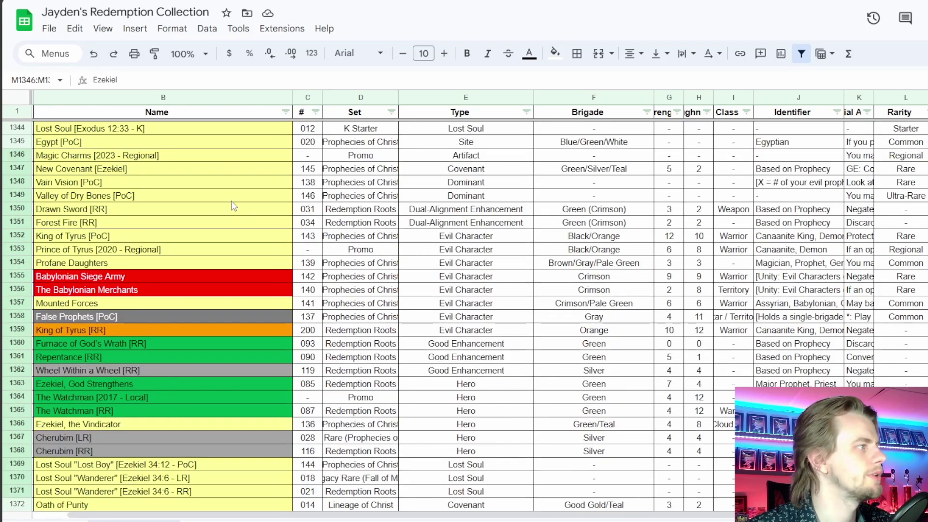
Examine Vain Vision and the card types of New Covenant and Magic Charms among the Ezekiel cards
click(231, 185)
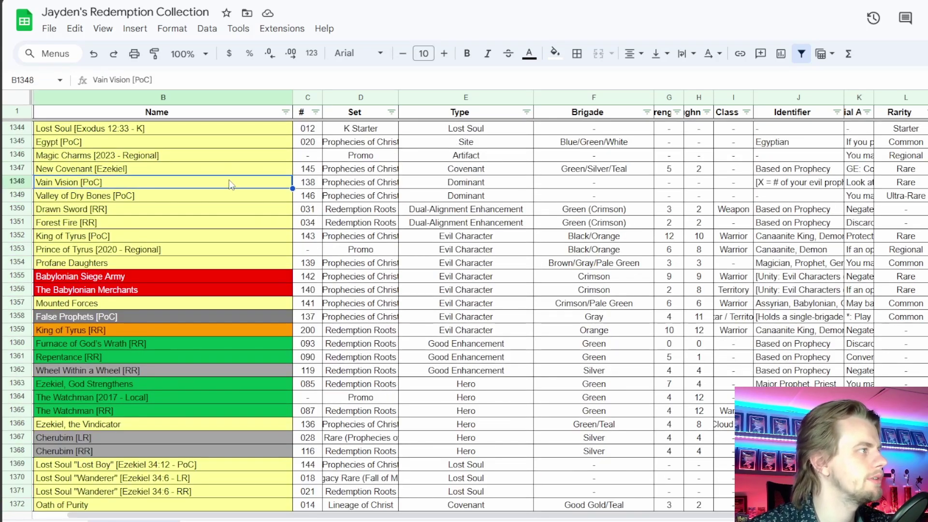
click(472, 170)
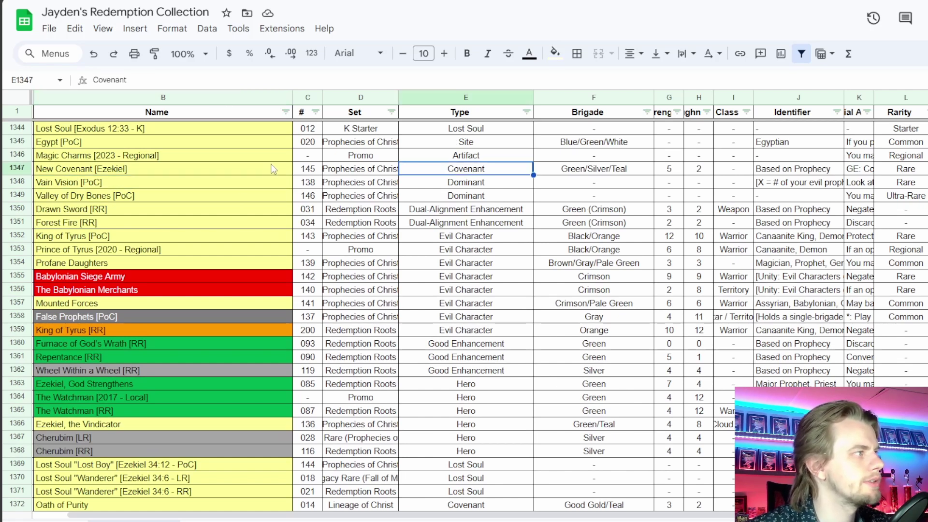
click(468, 159)
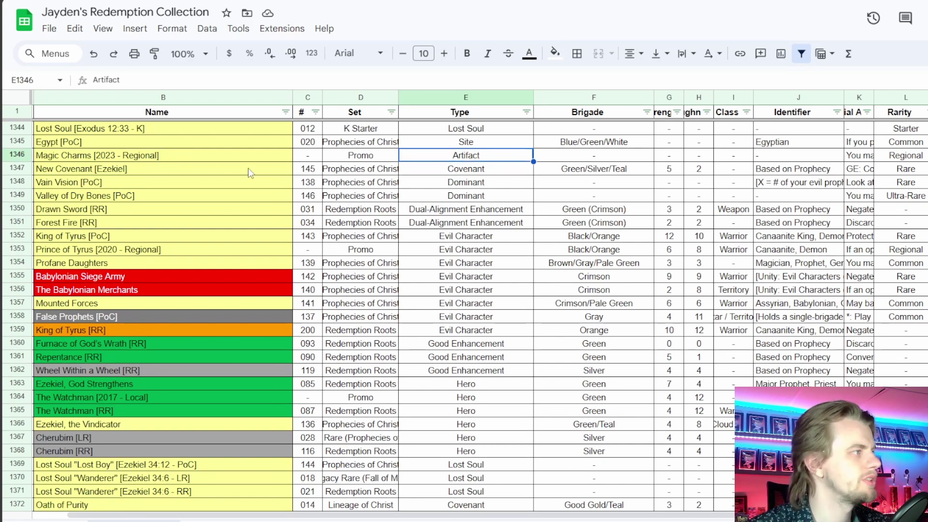
Examine the card types of the Ezekiel dominants, dual-alignment enhancements and evil characters, from Vain Vision to King of Tyrus [RR]
drag(483, 182, 478, 197)
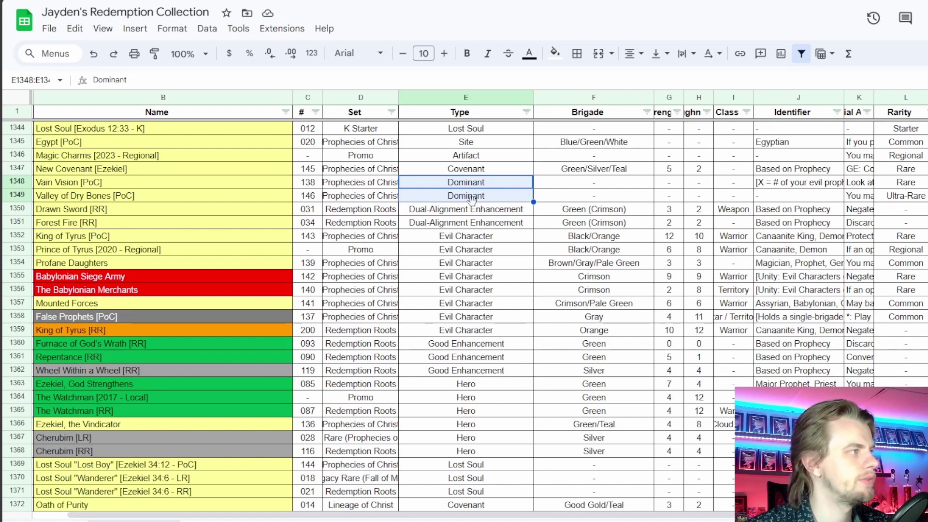
drag(467, 211, 468, 227)
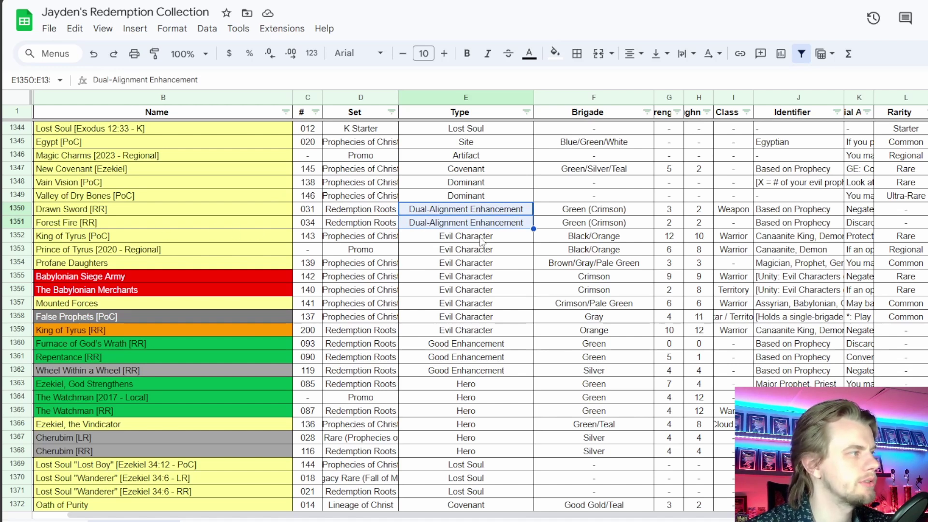
drag(482, 241, 478, 332)
click(468, 253)
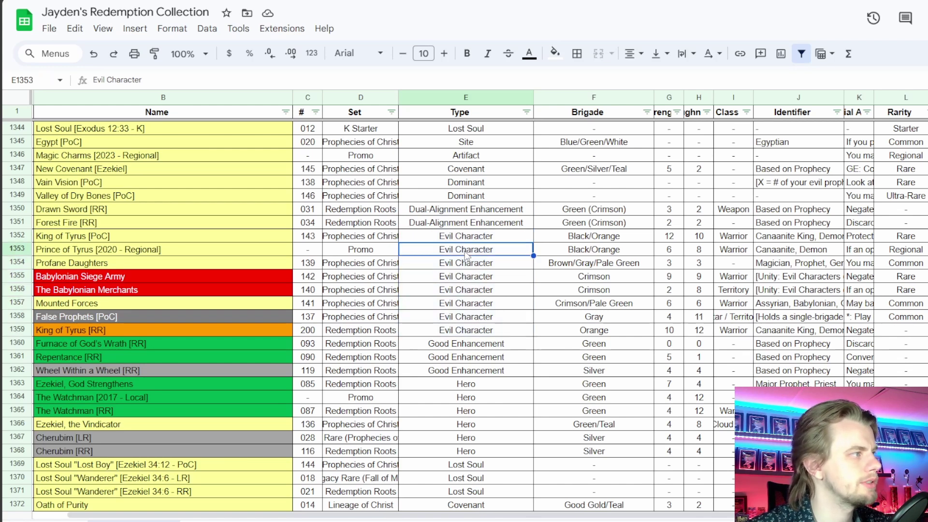
Examine the King of Tyrus [PoC] entry and its card type among the Ezekiel cards
click(419, 242)
click(123, 236)
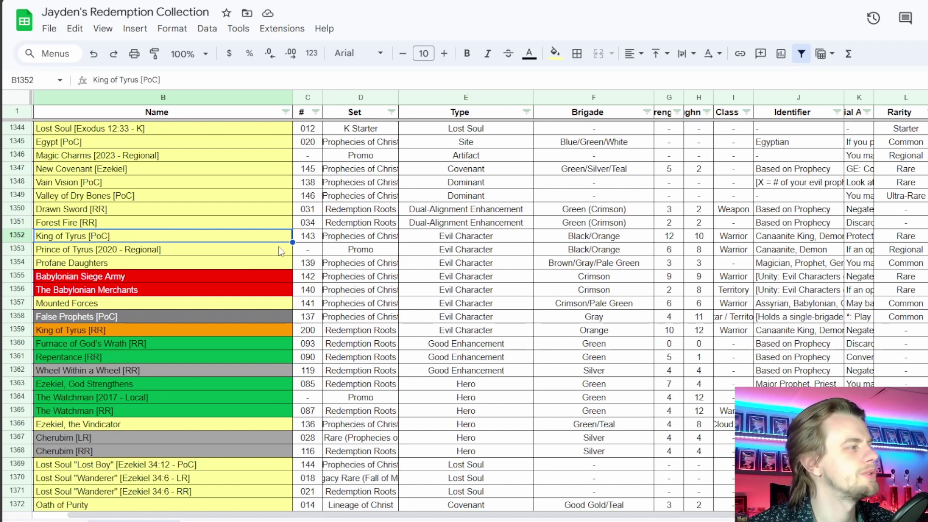
click(444, 238)
click(277, 237)
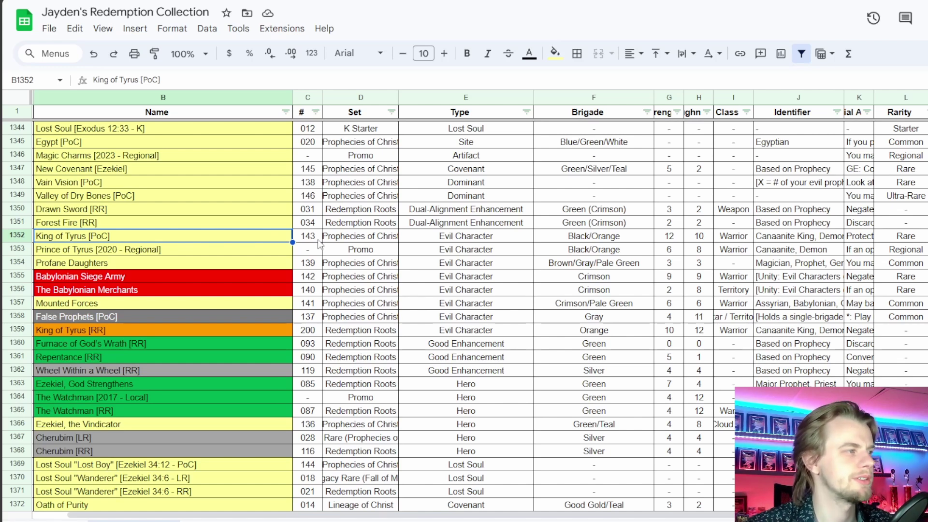
click(380, 242)
Switch to the deck editor, search the card list for "king of", view the 2022 promo King of Tyrus, and return to the spreadsheet
click(291, 242)
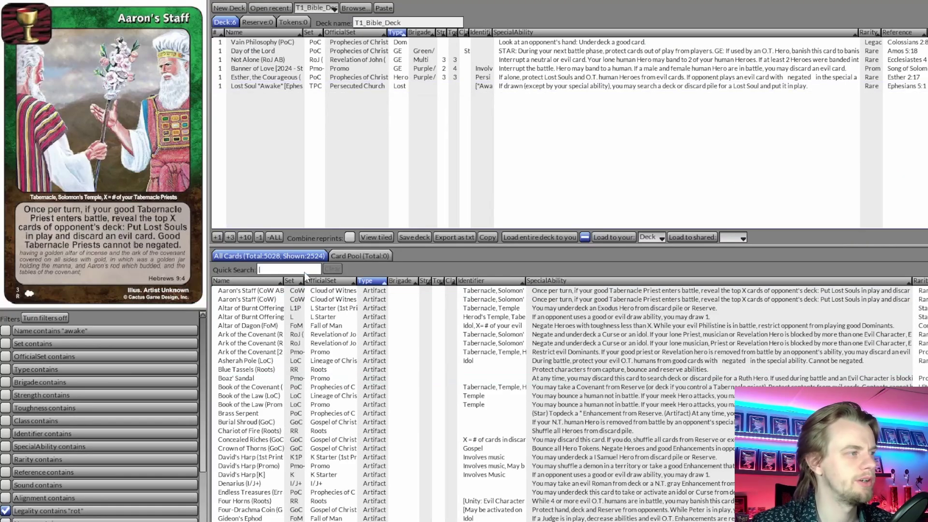
text(ing of)
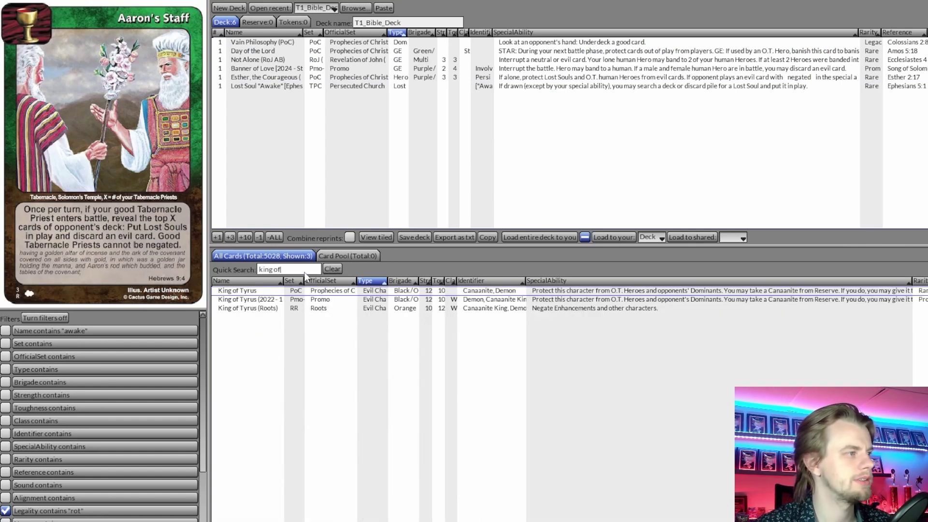
click(282, 300)
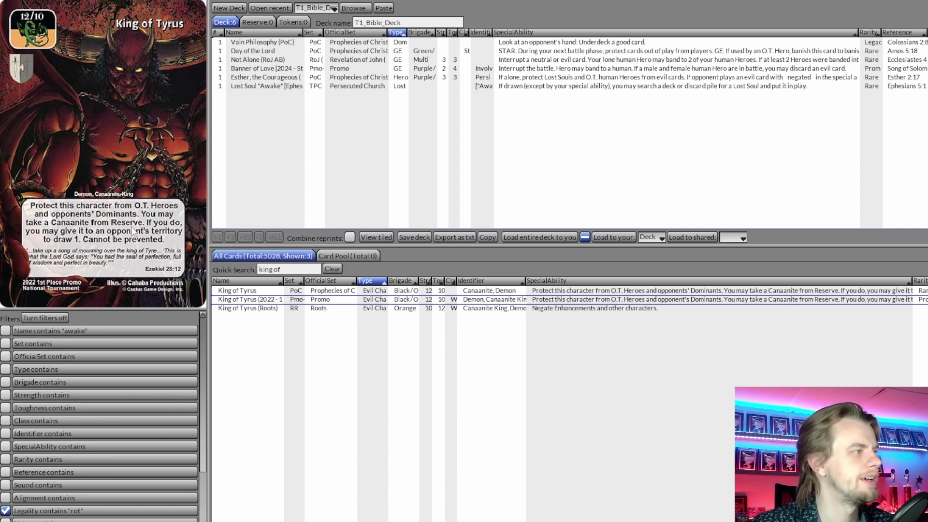
key(alt+Tab)
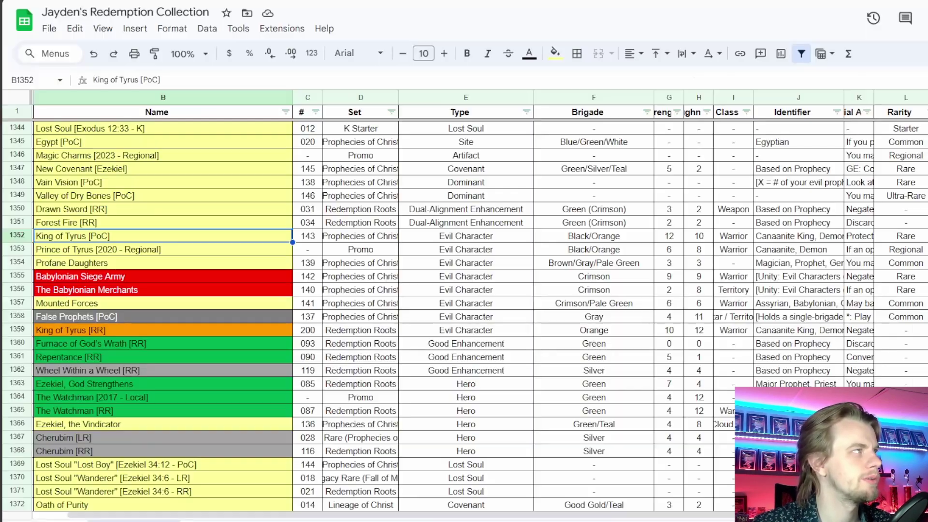
Locate Profane Daughters among the Ezekiel cards, look it up in the deck editor with the search "prof", and return to the spreadsheet
click(161, 267)
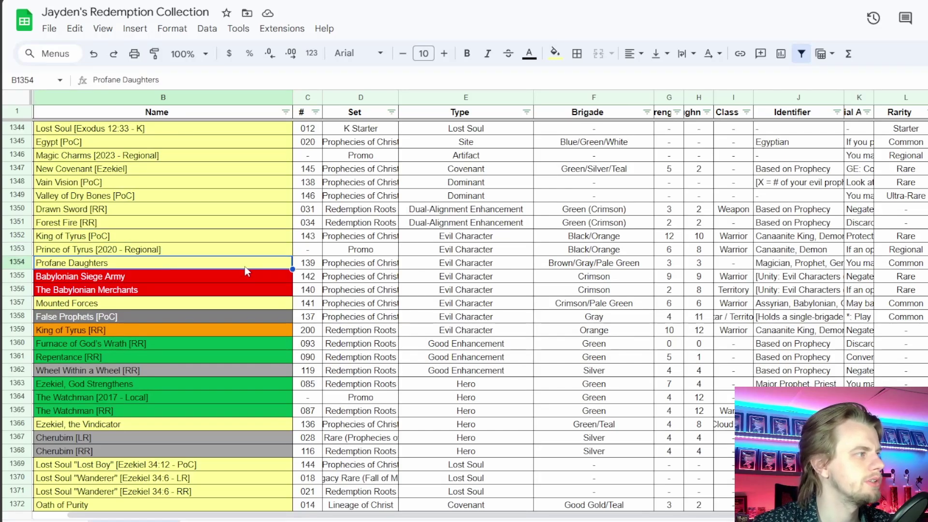
scroll(247, 272, down, 1)
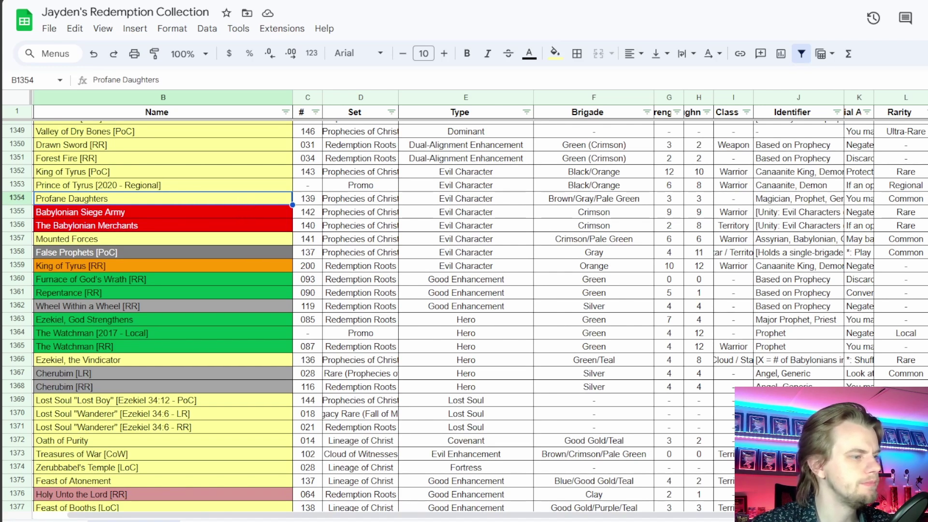
click(309, 267)
text(prof)
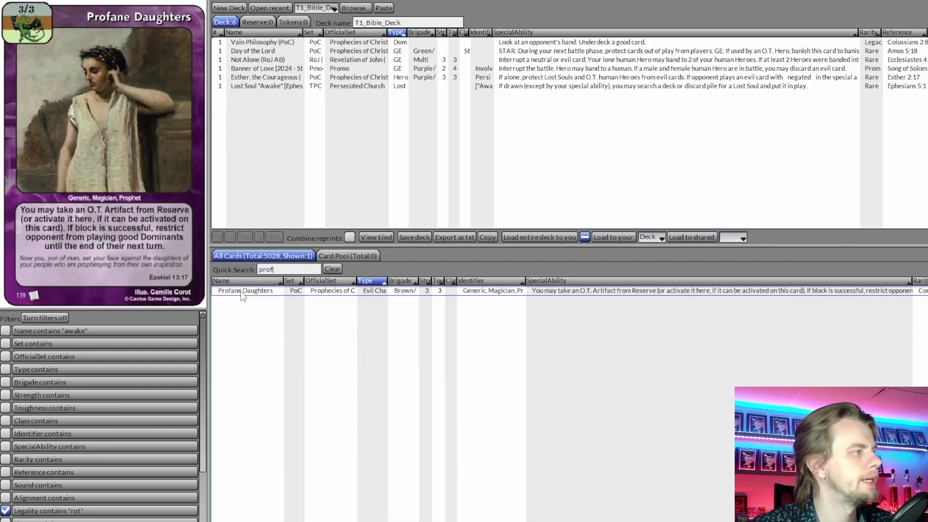
key(alt+Tab)
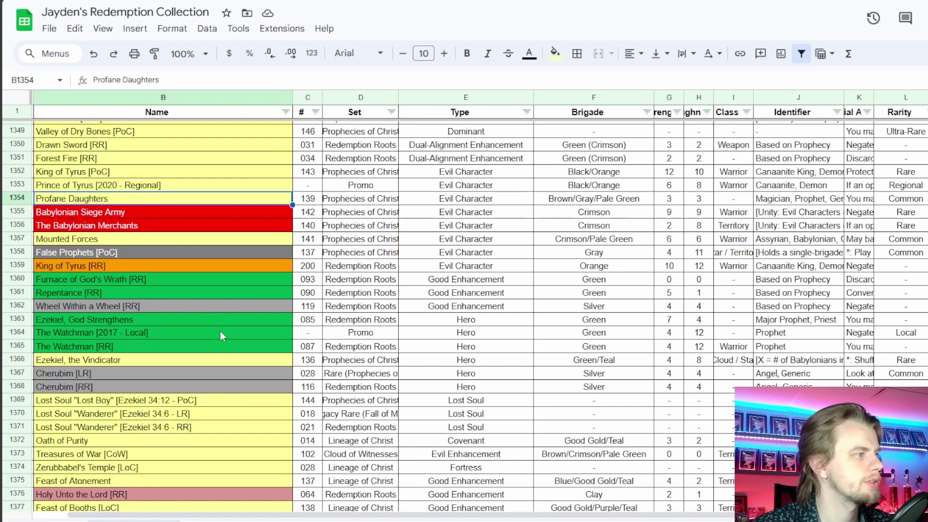
Look over the remaining Ezekiel cards, including Ezekiel, God Strengthens, Ezekiel, the Vindicator and both Lost Soul "Wanderer" entries
drag(207, 343, 202, 284)
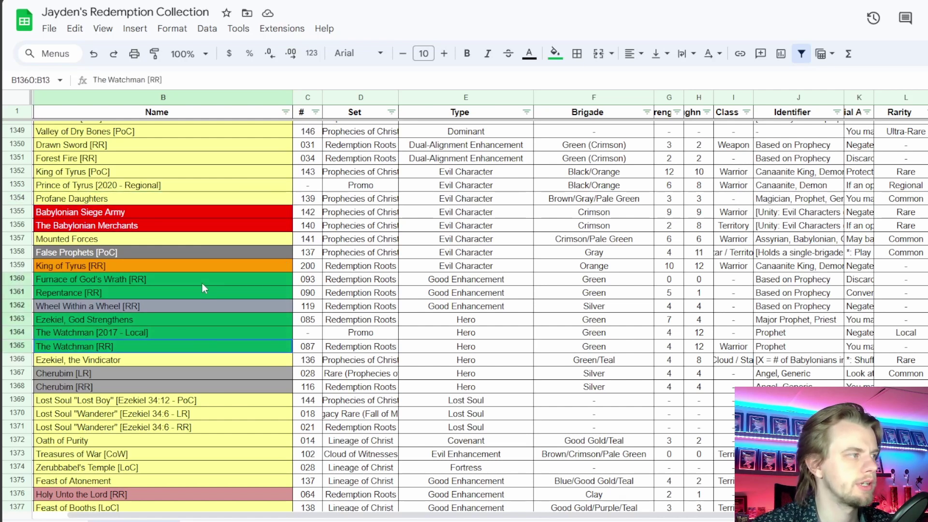
click(193, 319)
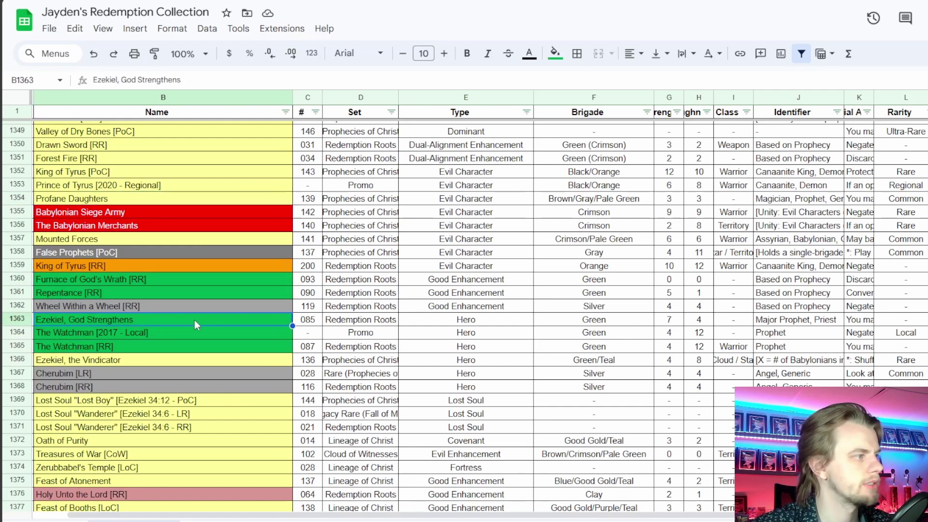
click(204, 360)
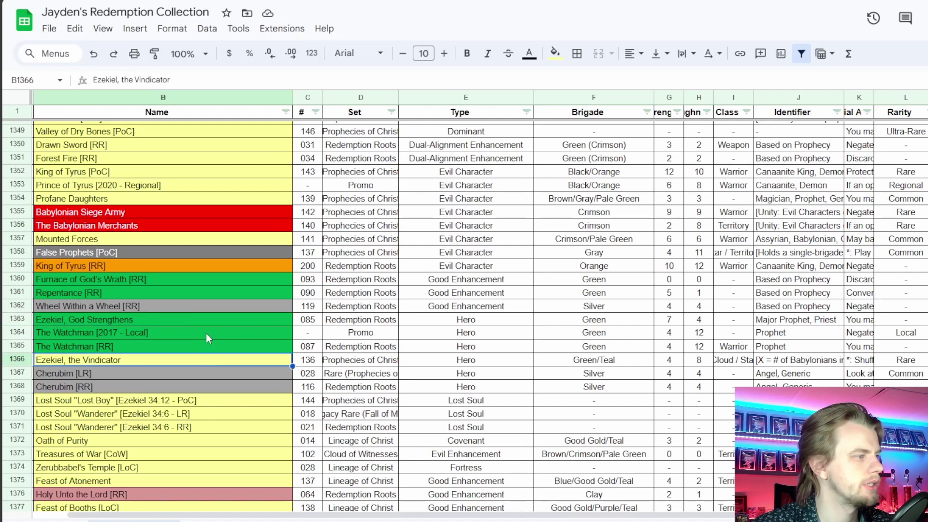
scroll(206, 333, down, 2)
drag(187, 352, 186, 365)
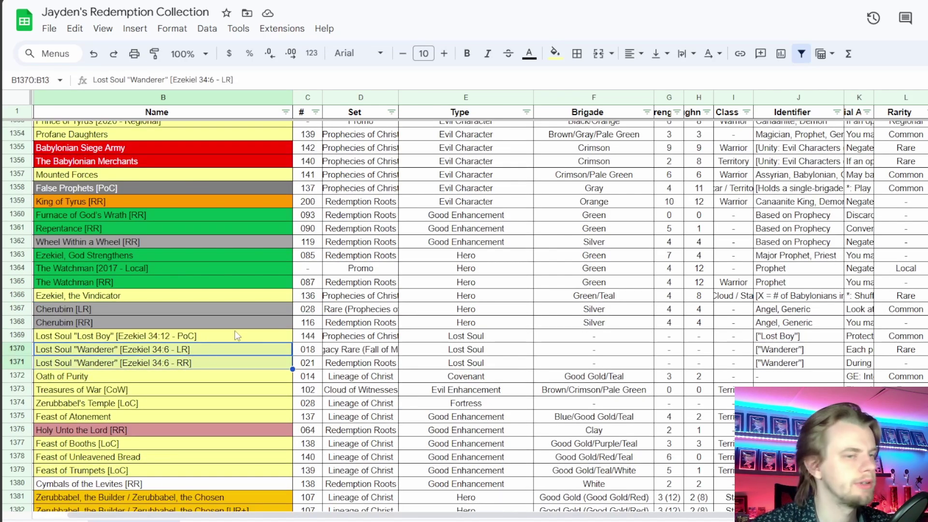
scroll(232, 333, up, 2)
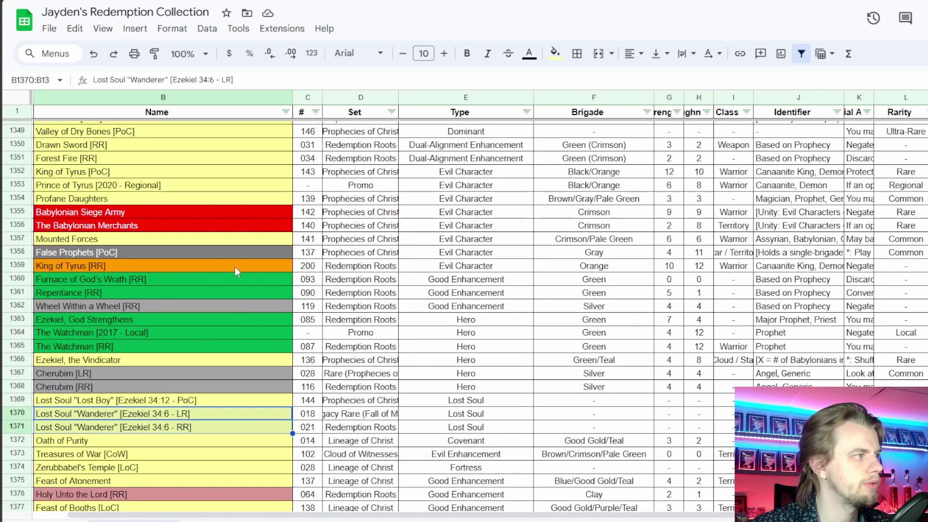
Select the book cells of the Ezra cards, starting at Oath of Purity, and examine Ezra, Favored by God, Jeshua, the Restorer and Lost Soul "Accusers"
scroll(316, 300, down, 3)
scroll(316, 300, down, 2)
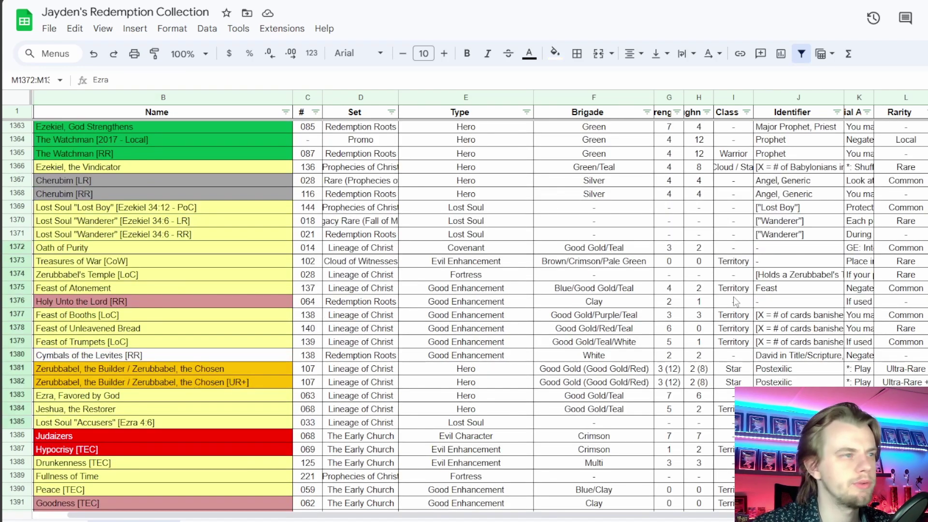
drag(184, 249, 165, 409)
click(136, 410)
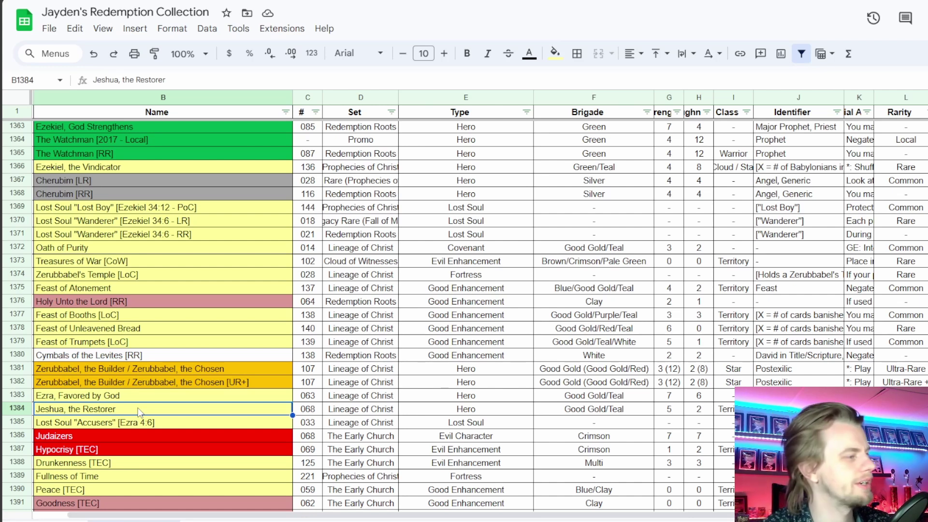
click(141, 399)
click(143, 411)
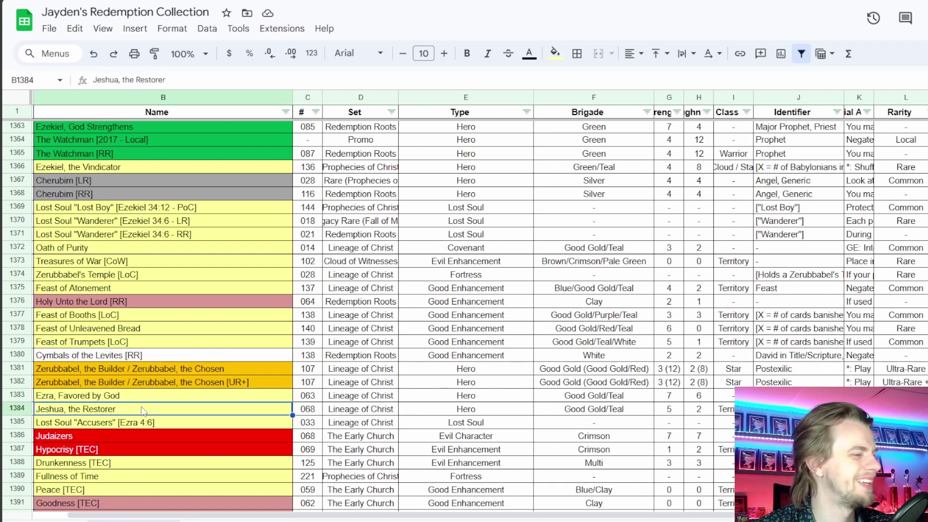
click(207, 424)
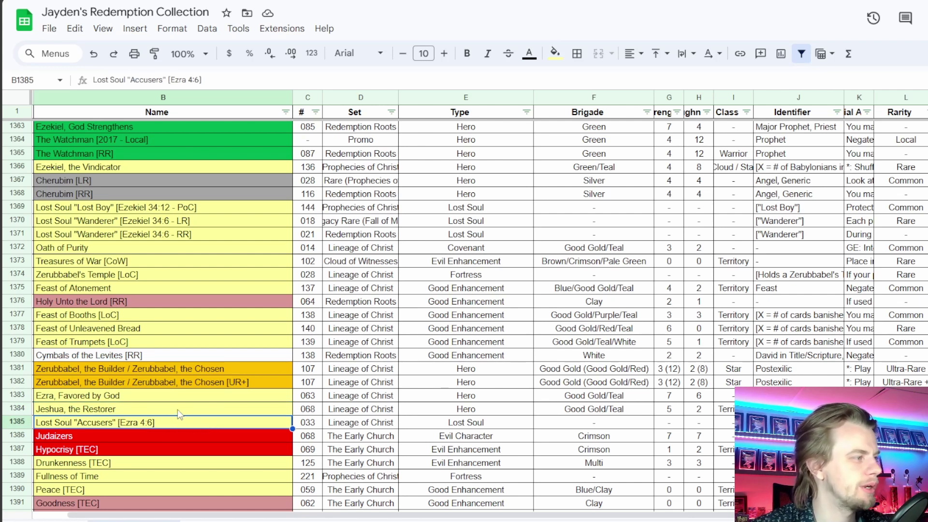
Compare the other Ezra cards: Cymbals of the Levites, Holy Unto the Lord, Zerubbabel's Temple, the Feast cards and both Zerubbabel, the Builder entries
click(167, 358)
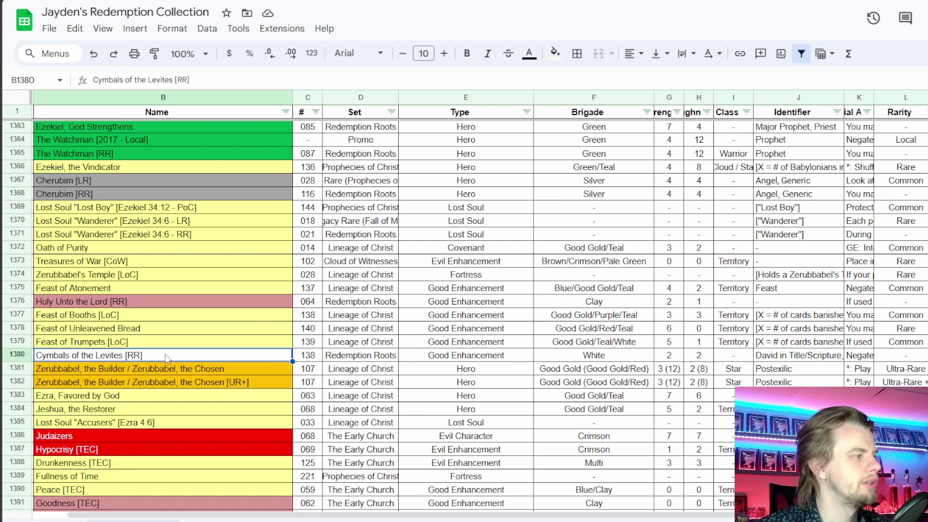
click(170, 306)
click(169, 274)
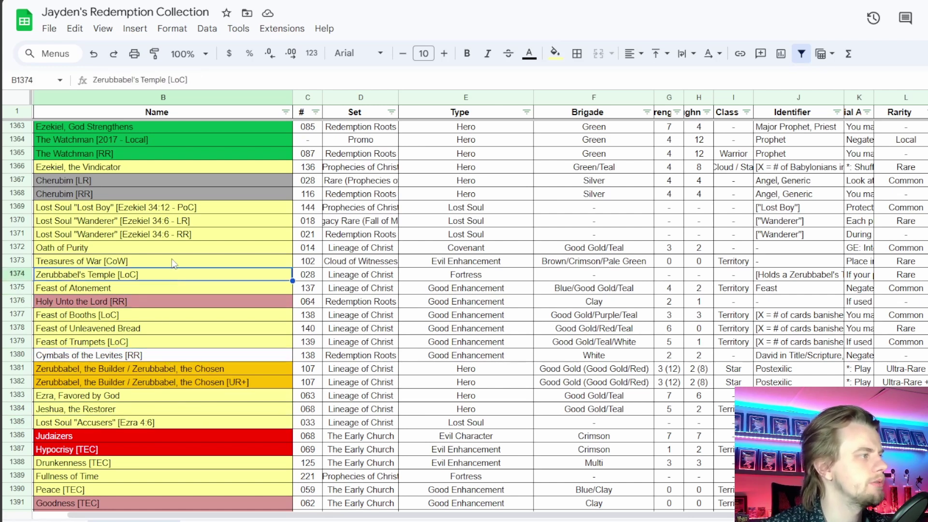
click(153, 315)
click(151, 337)
click(150, 318)
click(150, 374)
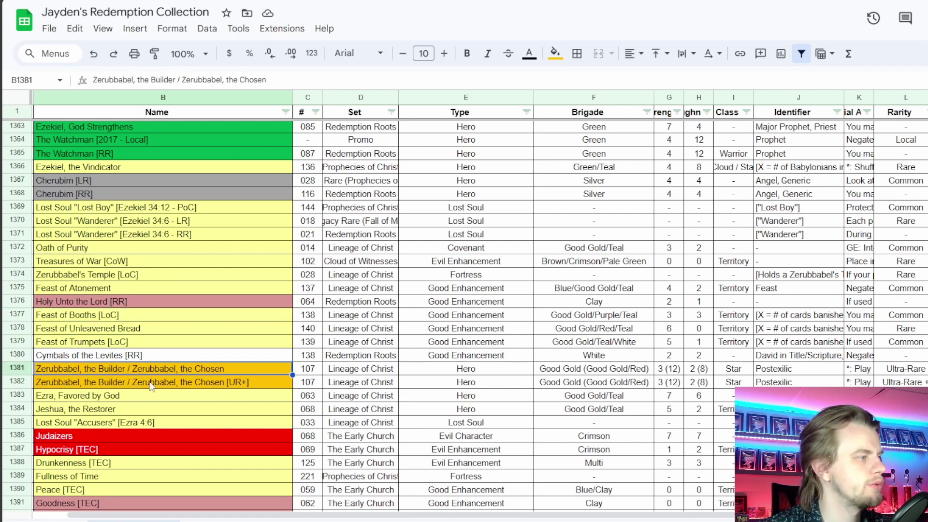
click(149, 377)
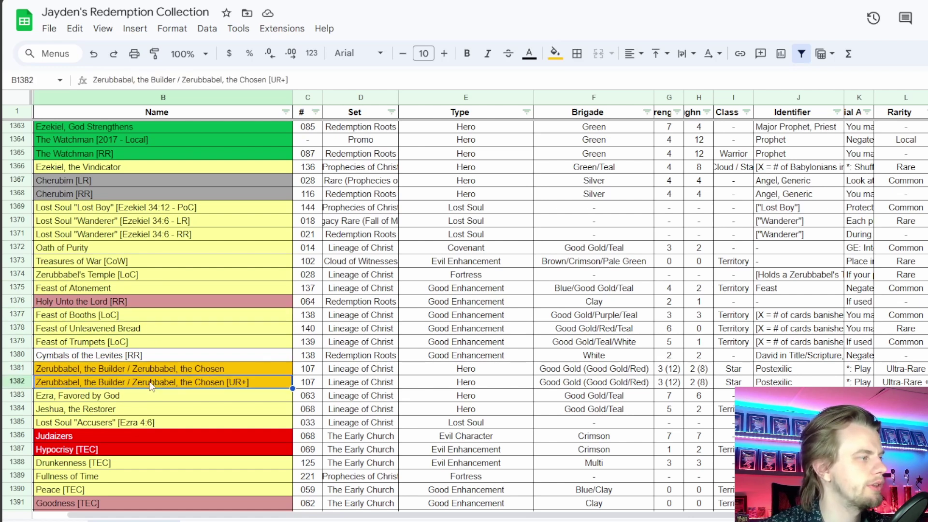
click(156, 330)
click(154, 318)
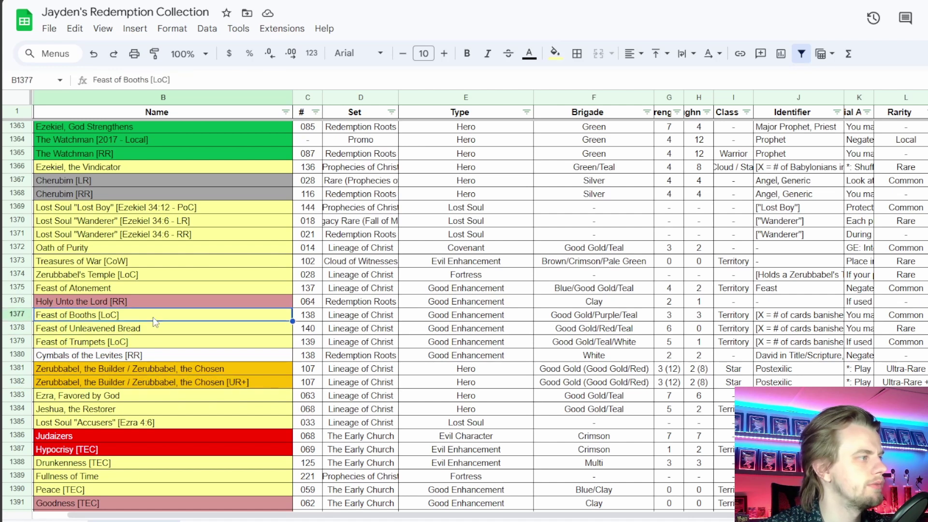
Search the deck editor's card list for "feast", select Feast of Booths (LoC) to review it, and return to the spreadsheet
key(alt+Tab)
double_click(270, 271)
text(feast)
click(232, 301)
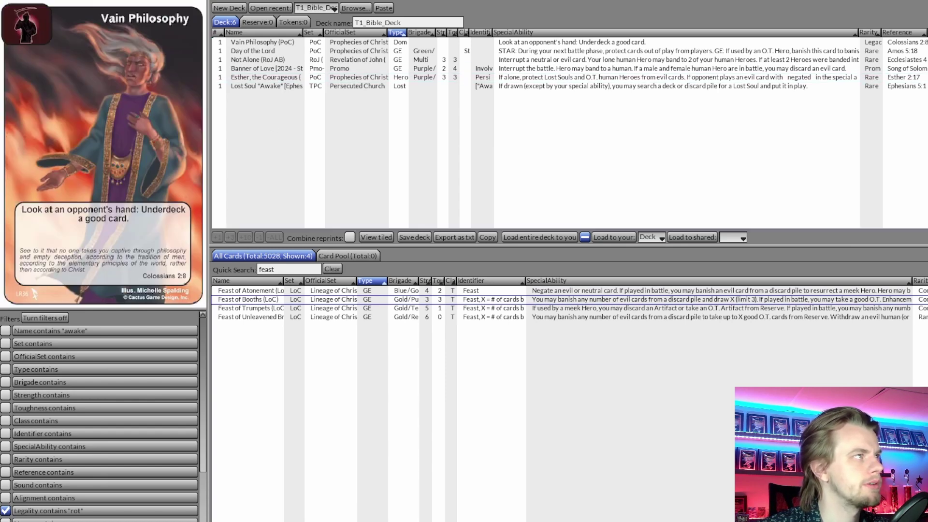
key(alt+Tab)
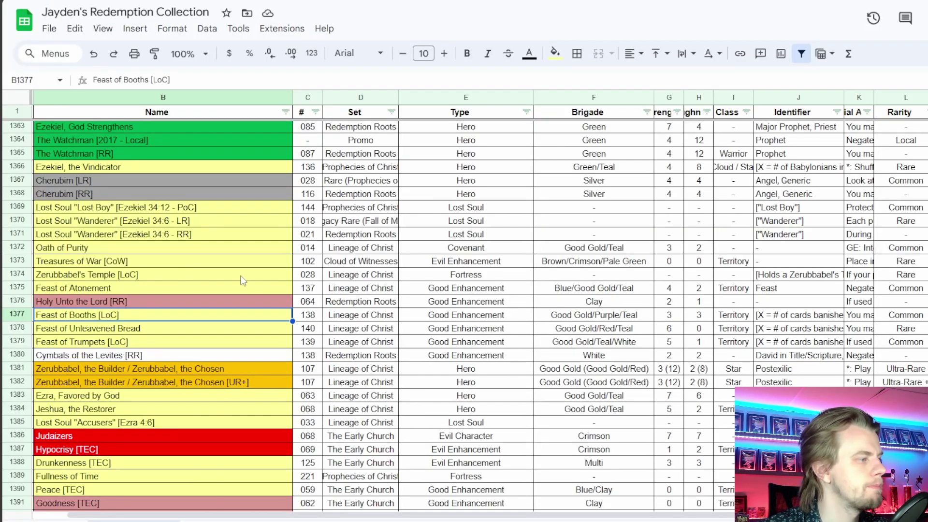
Select the book cells of all Galatians cards, from Judaizers to Love, and examine Judaizers, Hypocrisy, Peace and the good enhancements' card types
scroll(751, 343, down, 6)
drag(750, 424, 739, 303)
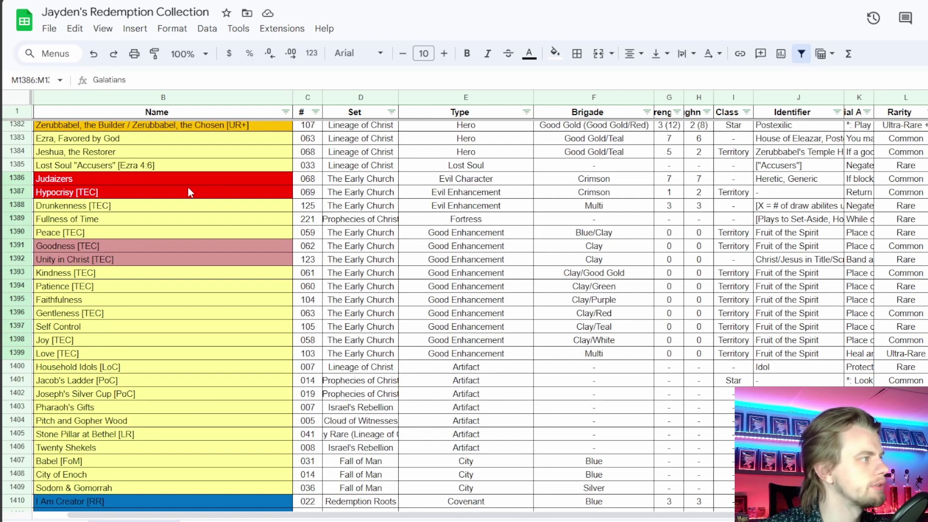
click(147, 180)
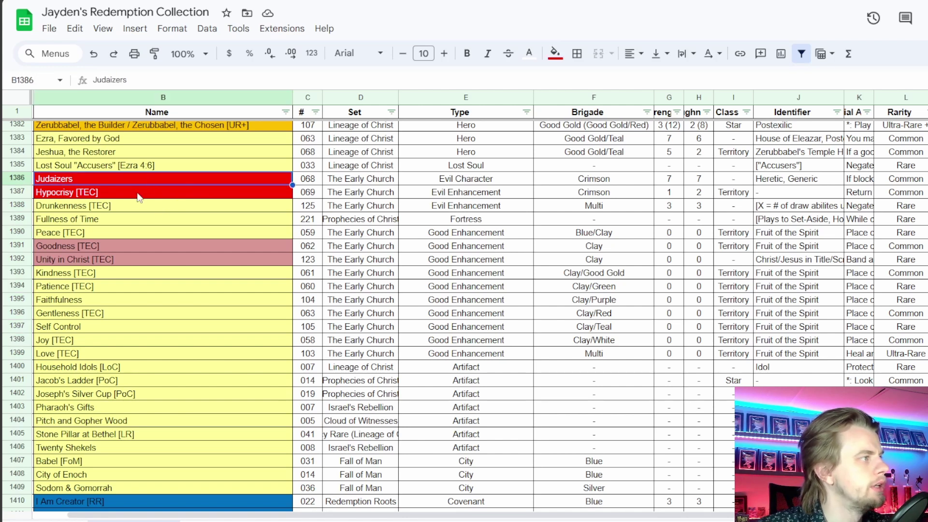
click(137, 195)
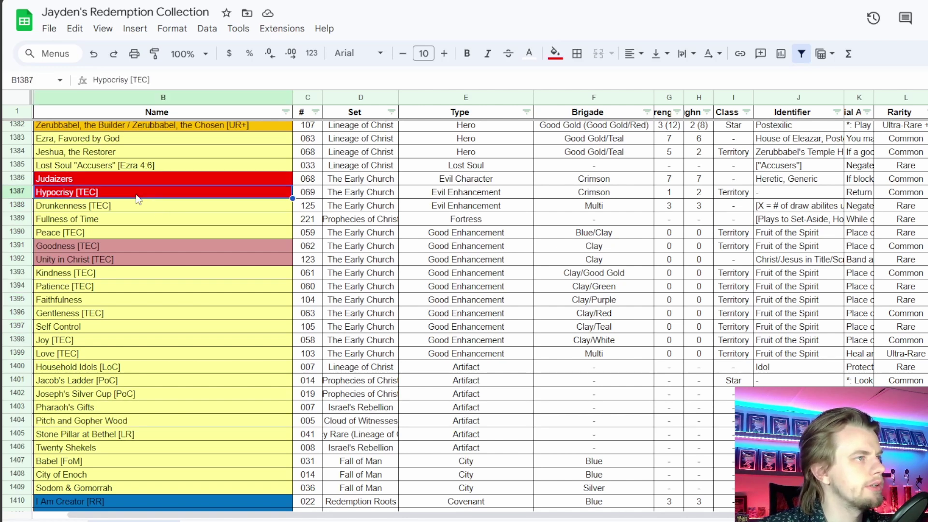
click(112, 233)
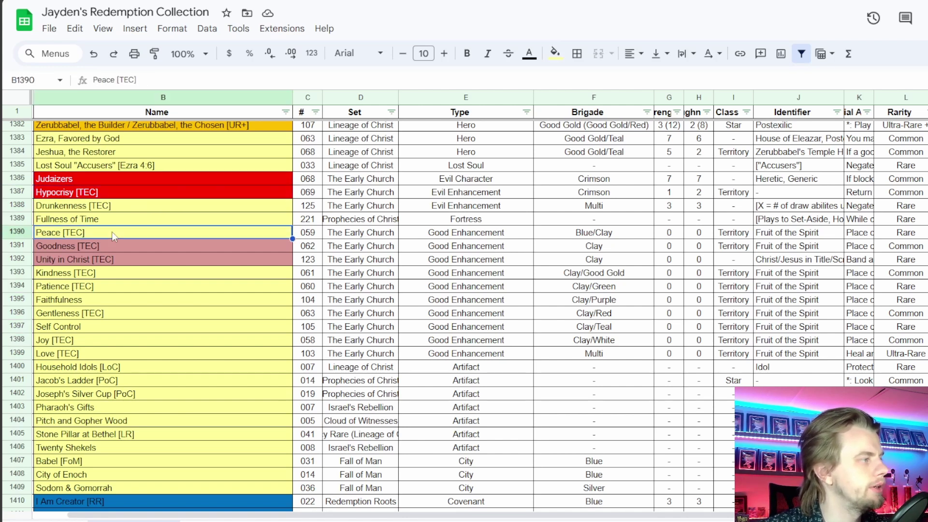
drag(476, 233, 479, 357)
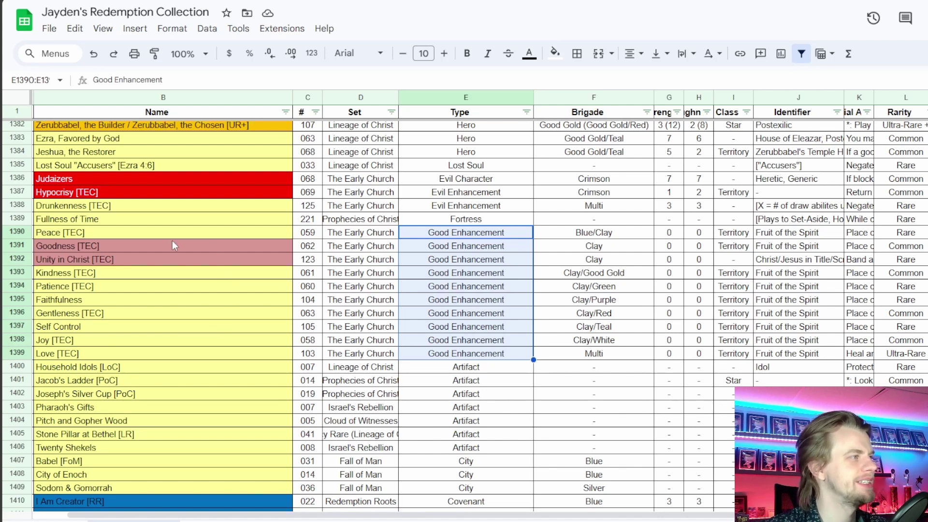
click(177, 192)
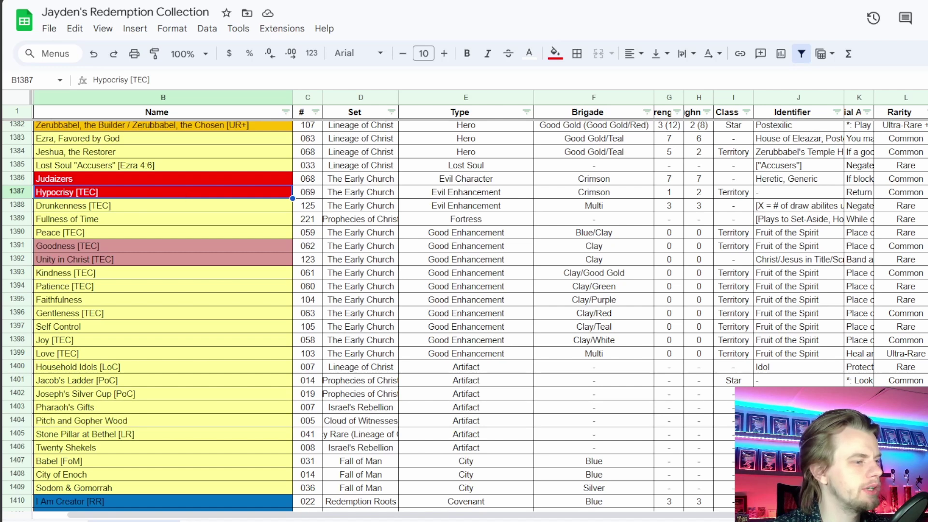
In the deck editor, search the cards for "hypo", add Hypocrisy (EC) to the deck, and clear the search
key(alt+Tab)
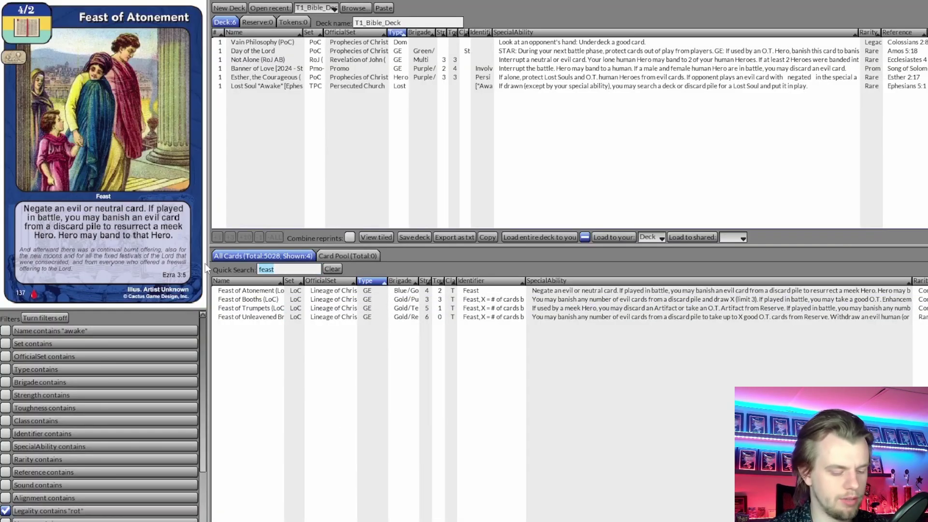
text(hypo)
double_click(252, 291)
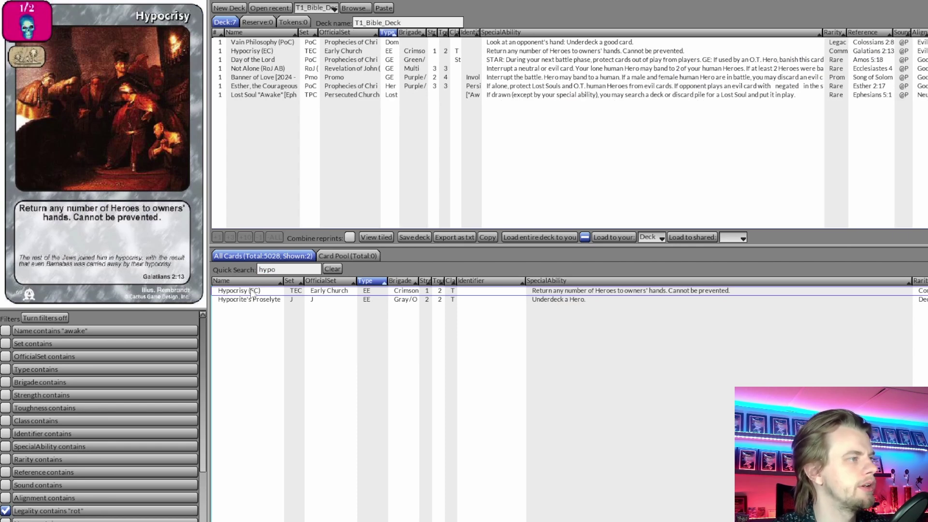
click(332, 269)
In the book checklist spreadsheet, mark Galatians with "x" and note "Peace" in the column beside the mark
key(alt+Tab)
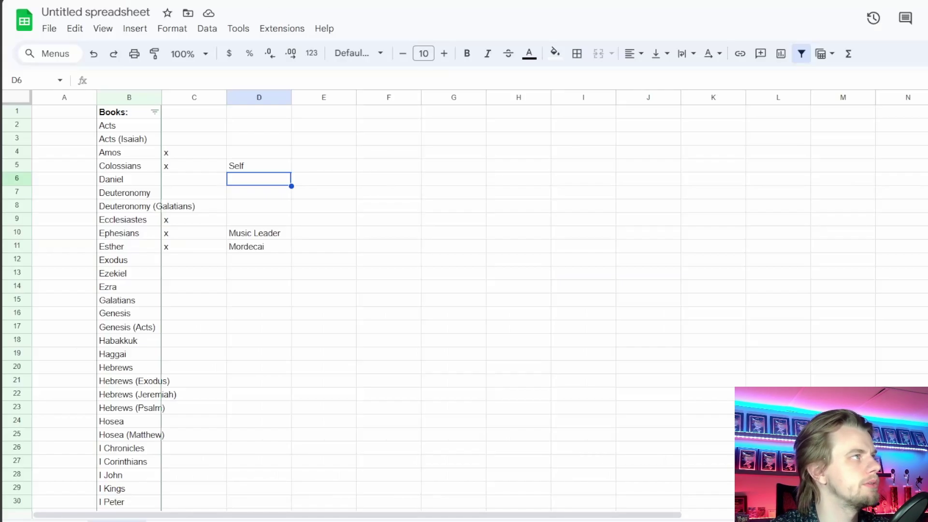
click(175, 303)
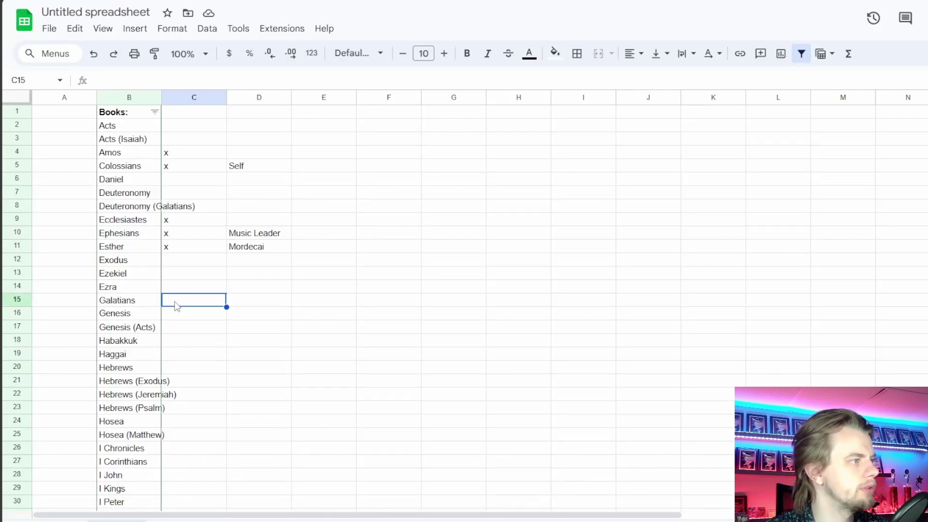
text(x)
key(Tab)
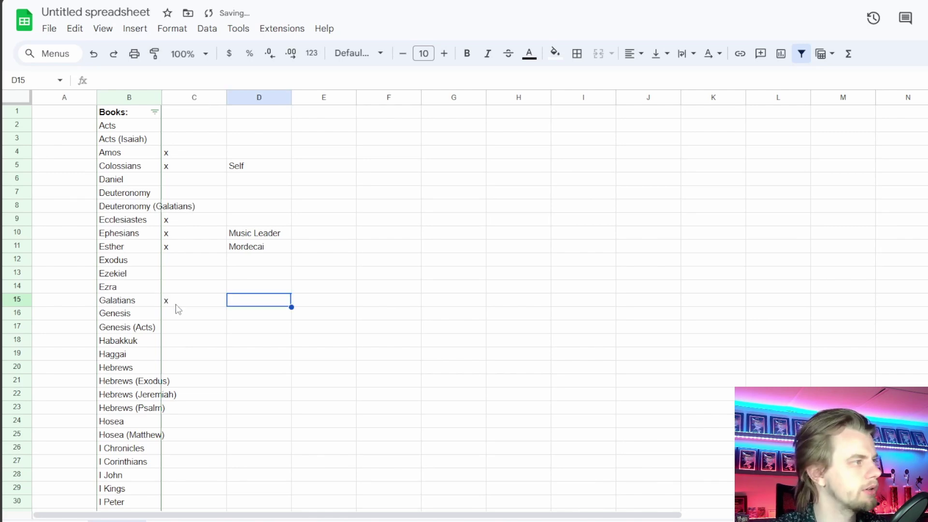
text(x)
key(BackSpace)
text(Peace)
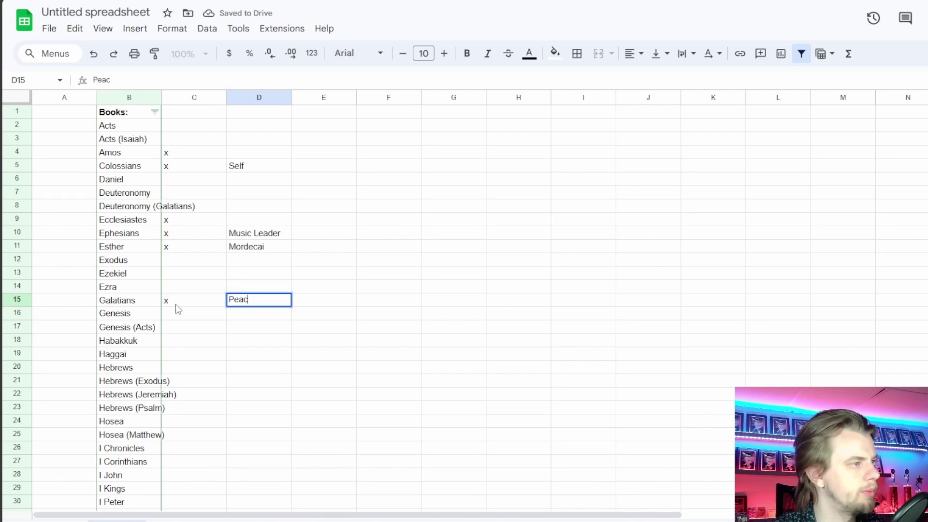
key(Return)
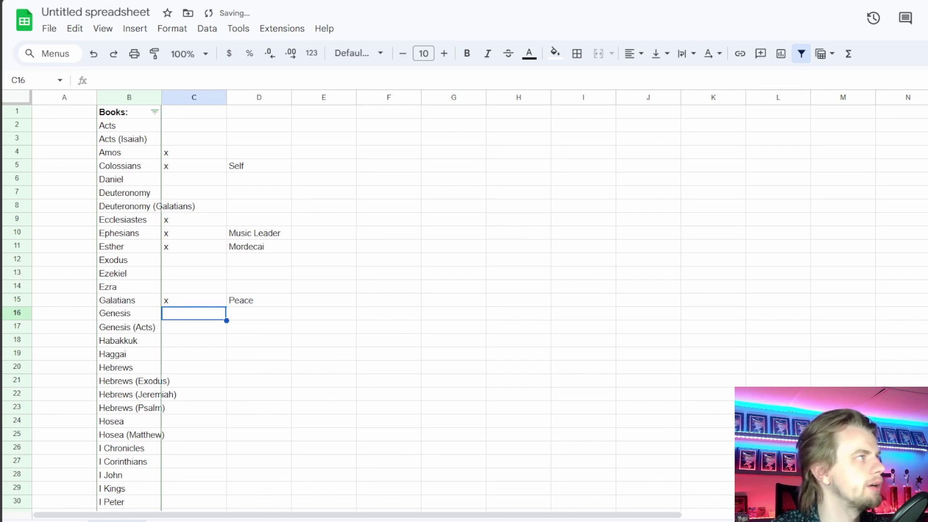
Return to the card collection spreadsheet and check the Galatians cards Joy and Love
key(ctrl+Tab)
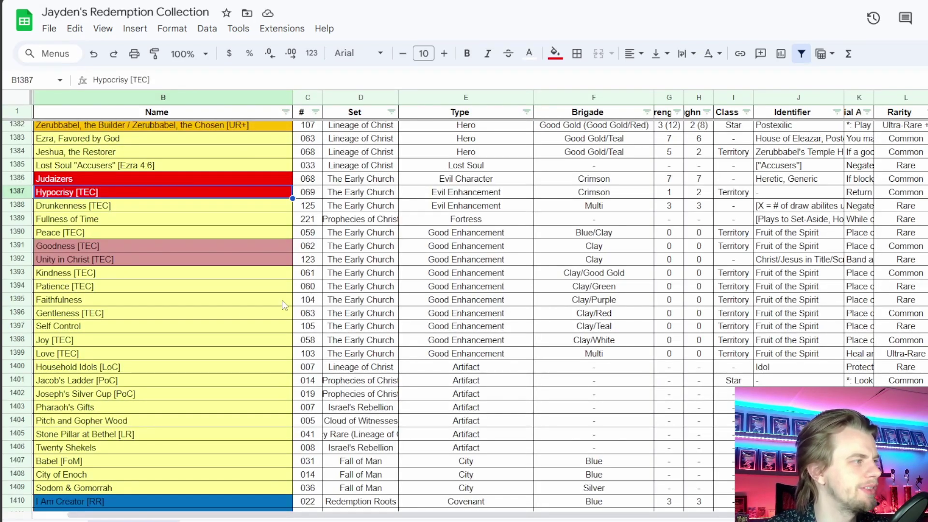
click(65, 340)
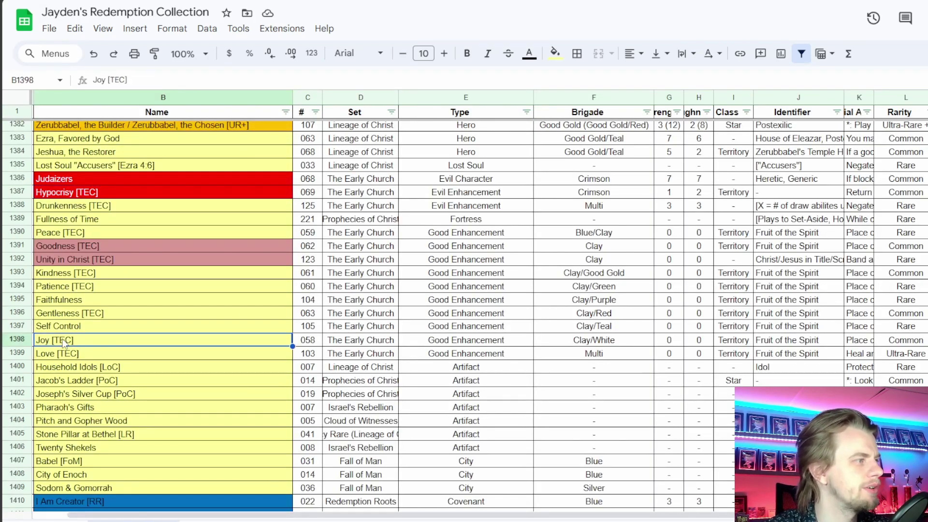
click(83, 356)
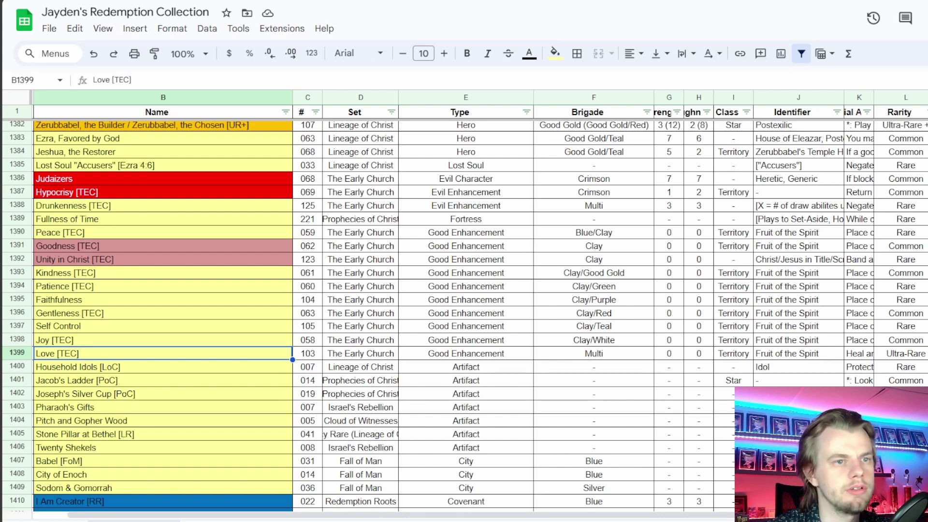
Select the book cells of the Genesis cards, starting at Household Idols, and look through the Genesis cards to the end of the group
click(926, 367)
scroll(926, 367, down, 7)
scroll(464, 314, up, 3)
key(ctrl+shift+Up)
scroll(464, 314, down, 10)
scroll(464, 315, down, 20)
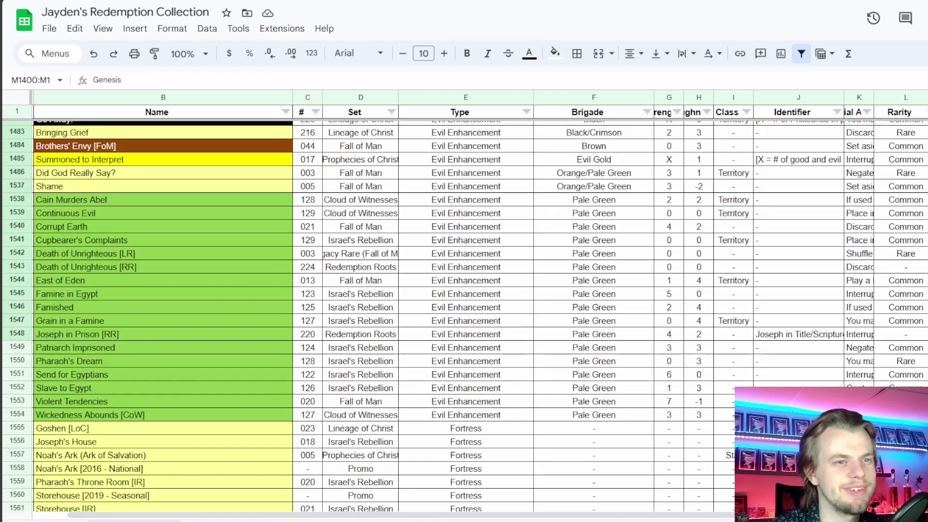
scroll(464, 314, down, 20)
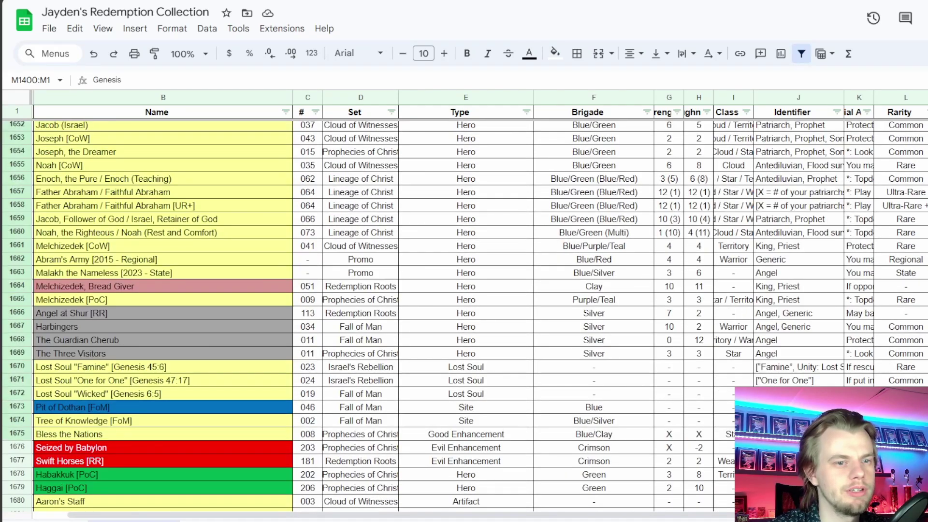
scroll(464, 314, down, 5)
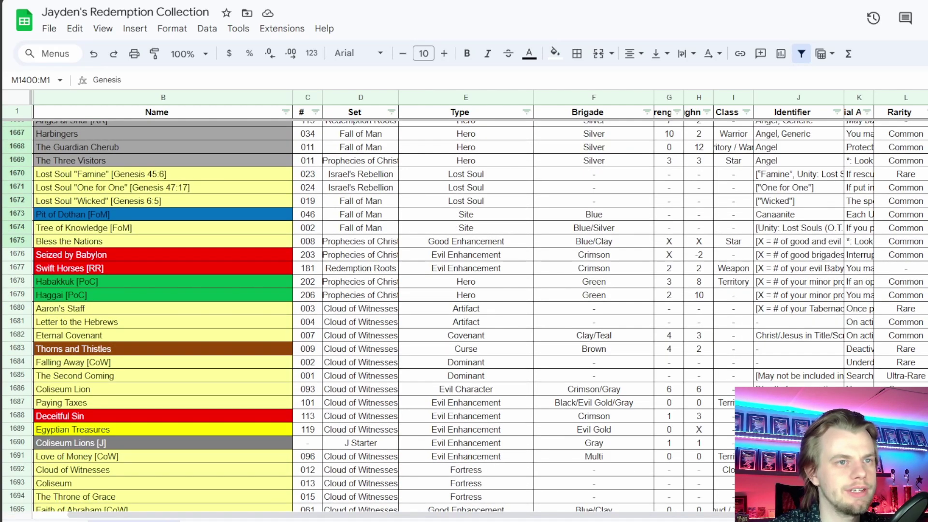
Select the book cells of the Habakkuk cards and compare Seized by Babylon, Swift Horses and Habakkuk
click(925, 295)
key(Up)
key(shift+Up)
key(shift+Up)
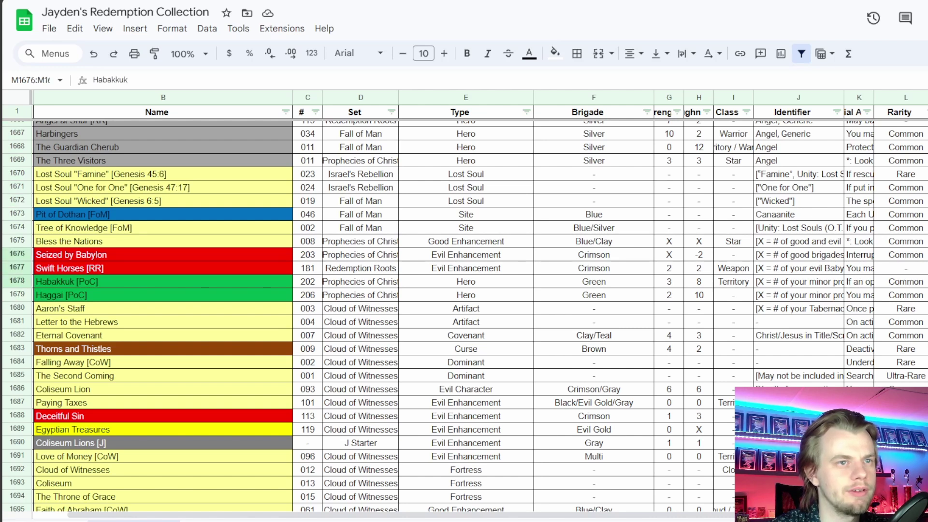
drag(187, 259, 183, 286)
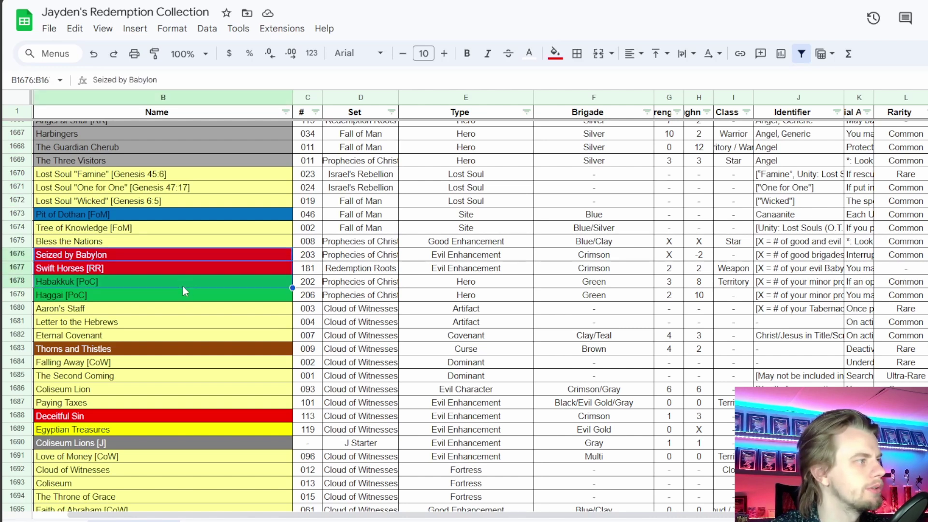
click(173, 258)
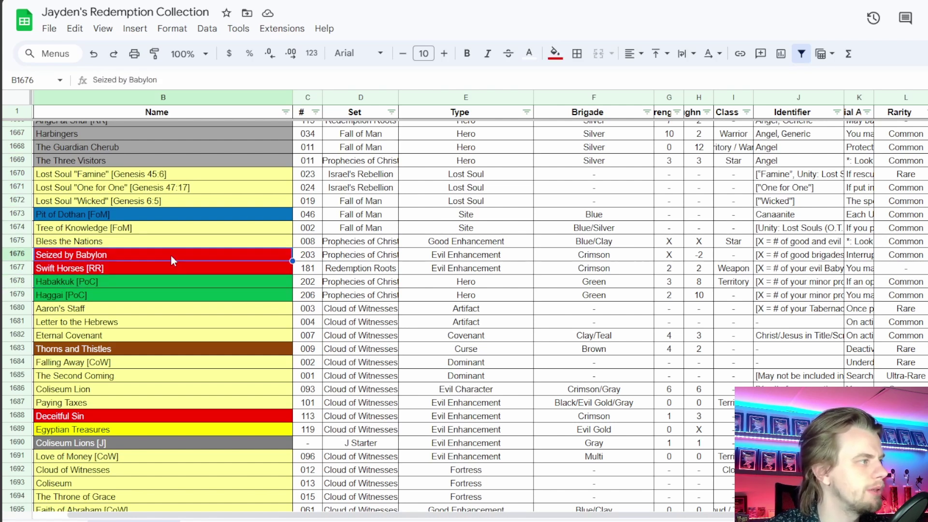
drag(169, 279, 169, 256)
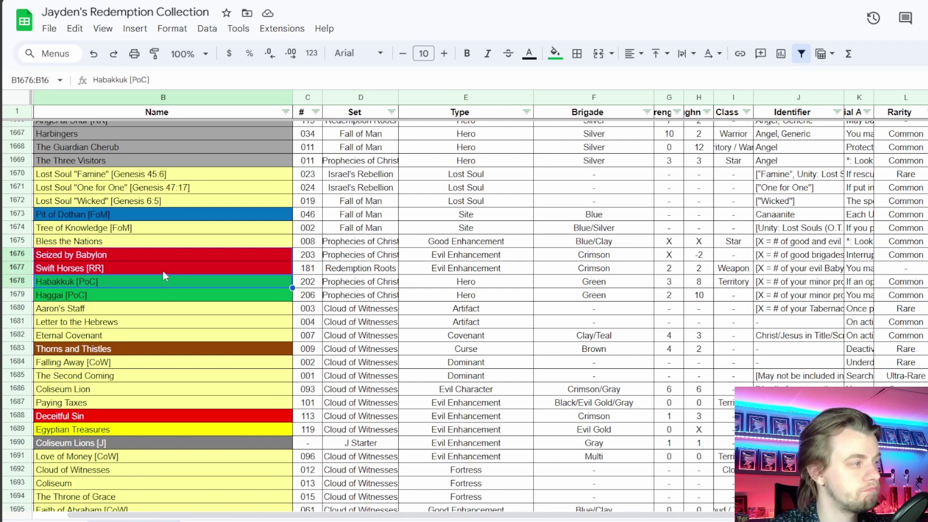
click(163, 256)
drag(167, 282, 172, 259)
click(172, 259)
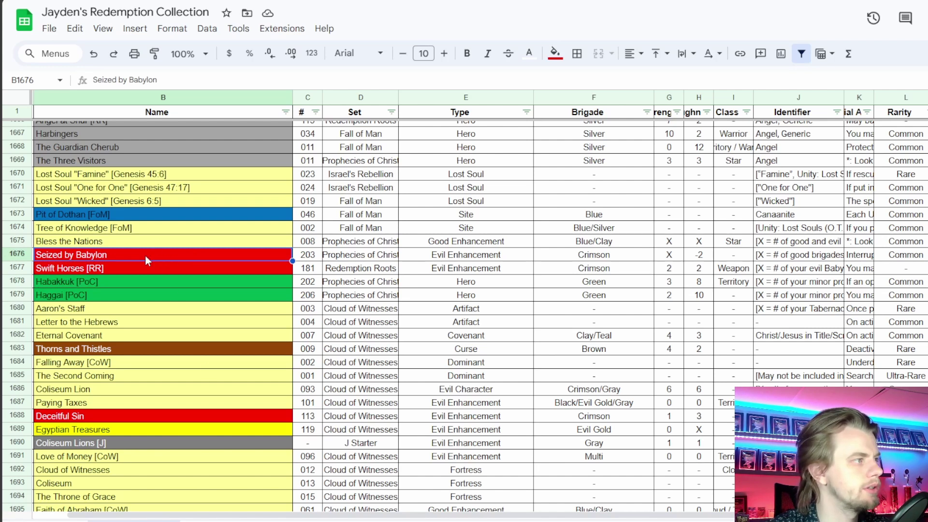
In the deck editor, search the cards for "seiz", add Seized by Babylon to the deck, and clear the search
key(alt+Tab)
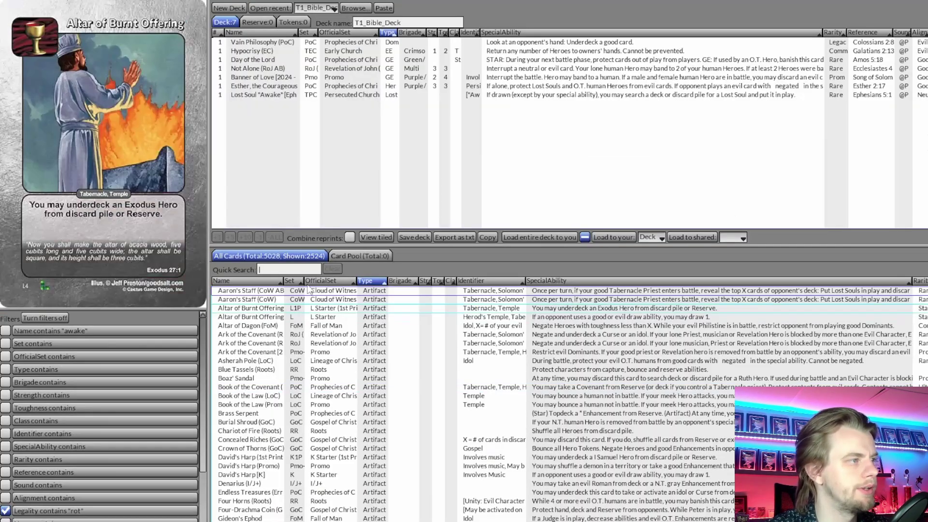
text(sie)
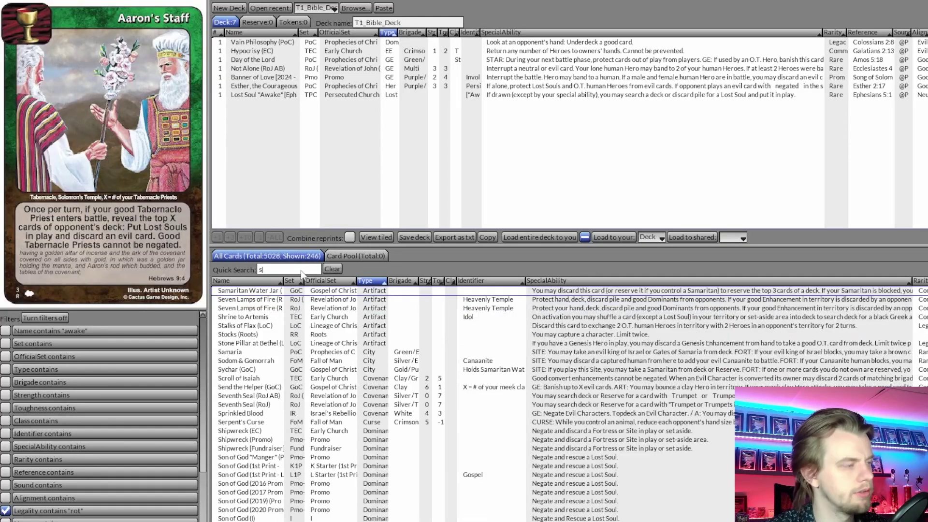
key(BackSpace)
key(BackSpace)
text(eiz)
click(261, 309)
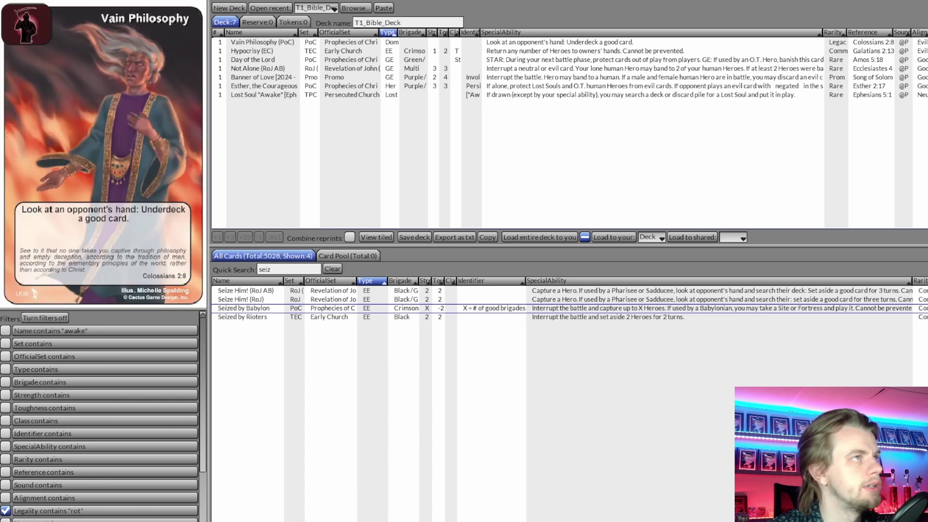
double_click(233, 311)
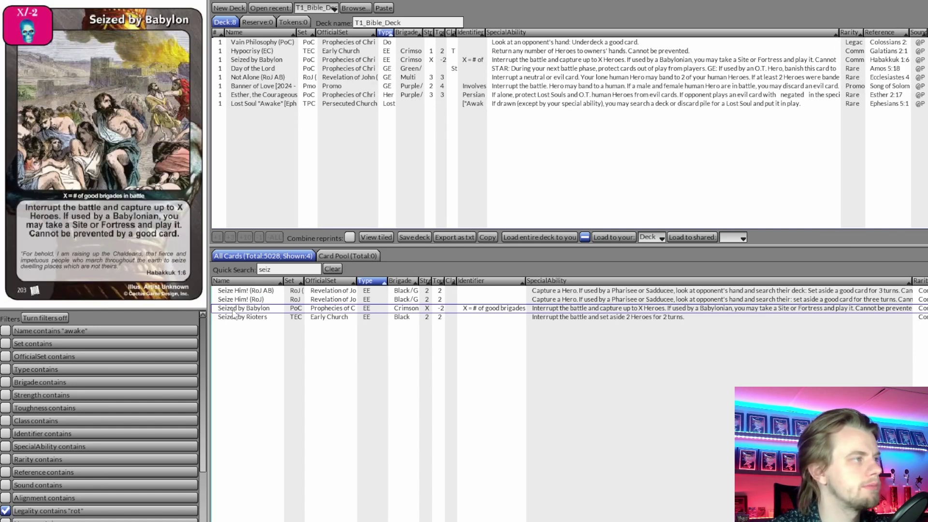
click(336, 267)
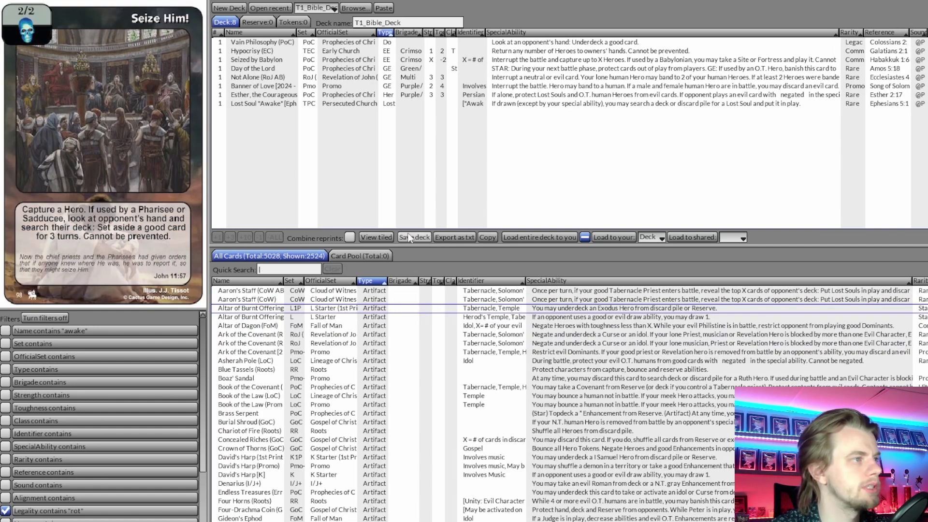
In the book checklist spreadsheet, mark Habakkuk with "x" and the note "Habbakkuk", and mark Haggai with "x"
key(alt+Tab)
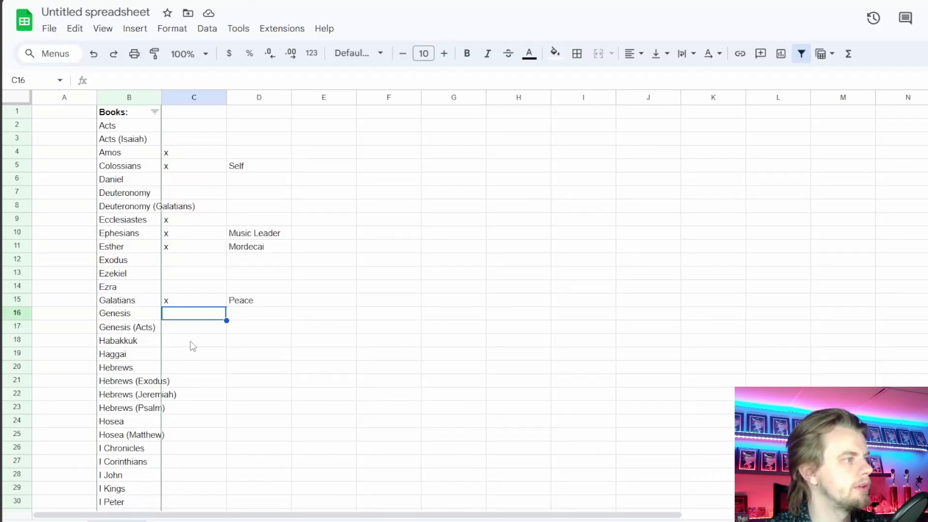
click(193, 341)
text(x)
key(Tab)
text(Habbakkuk)
key(Return)
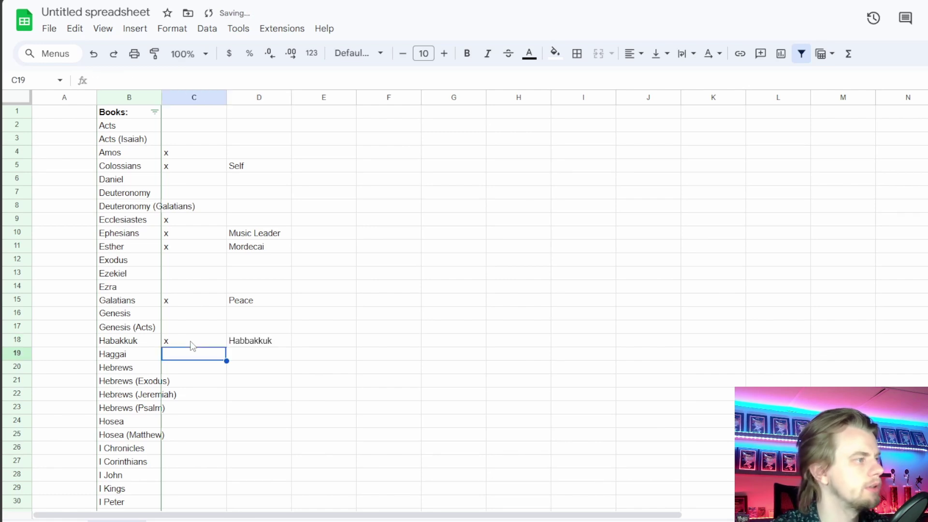
text(x)
Check the Haggai card in the collection spreadsheet, search the deck editor for "haggai", and add Haggai (PoC) to the deck
key(ctrl+Tab)
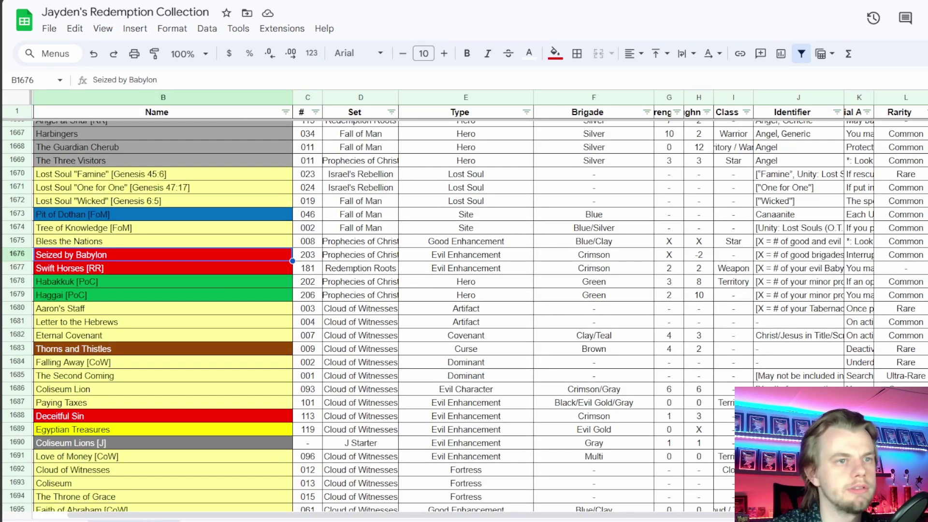
key(Down)
key(Down)
key(Down)
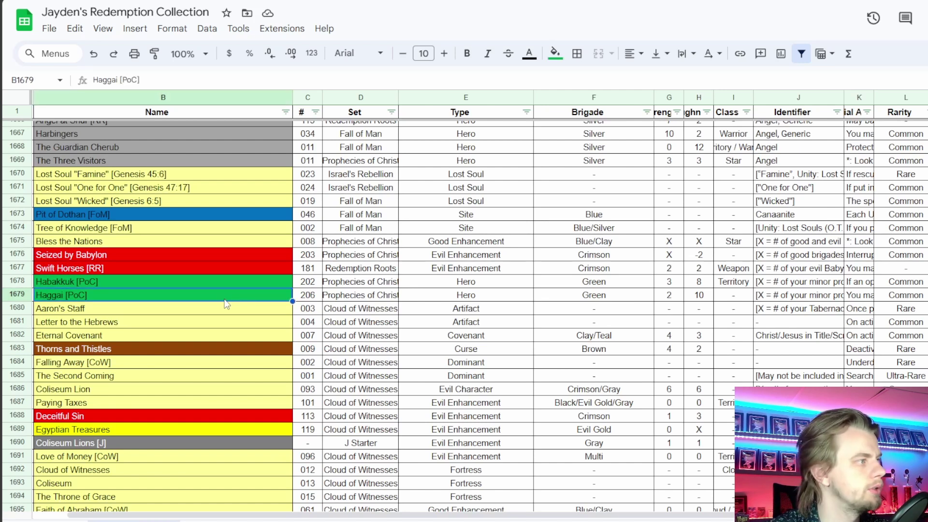
key(alt+Tab)
click(280, 271)
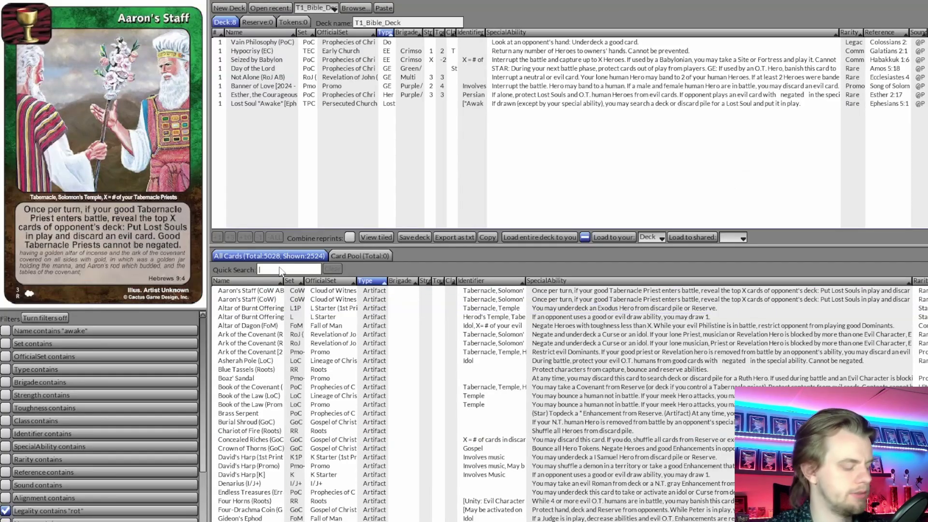
text(haggai)
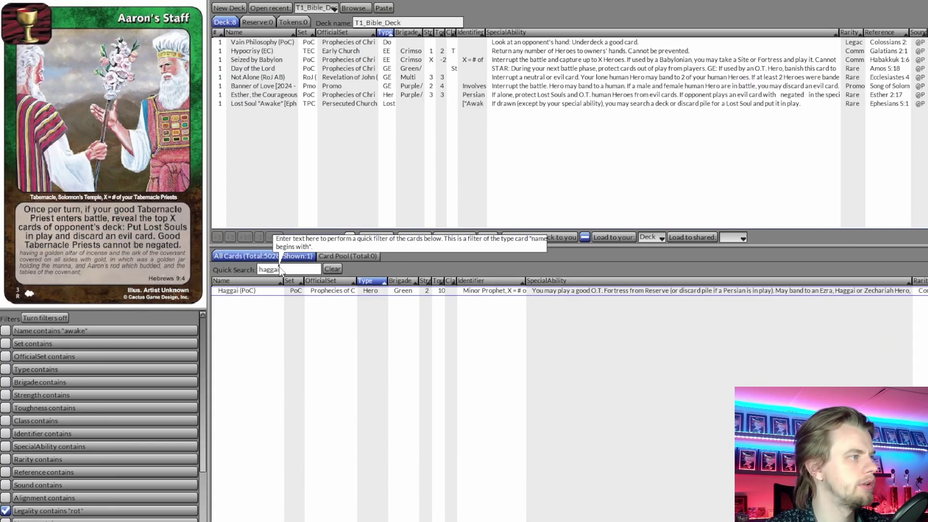
double_click(272, 291)
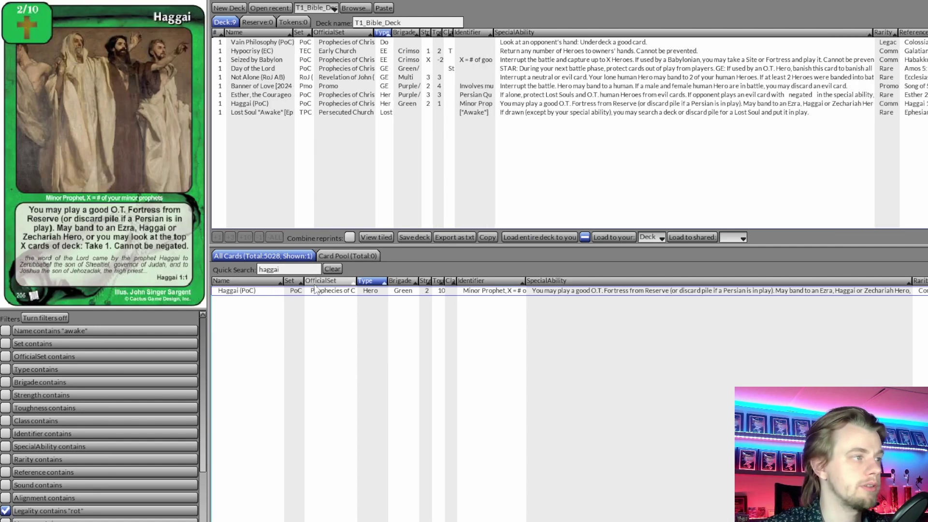
click(328, 273)
Review Haggai and Day of the Lord in the deck, and note "Zerubbabel" beside Ezra in the book checklist spreadsheet
click(276, 107)
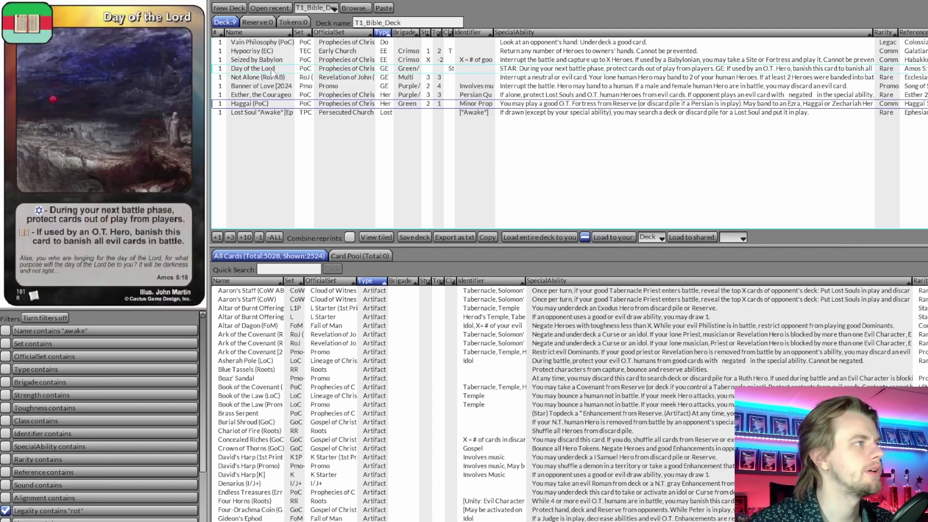
click(272, 71)
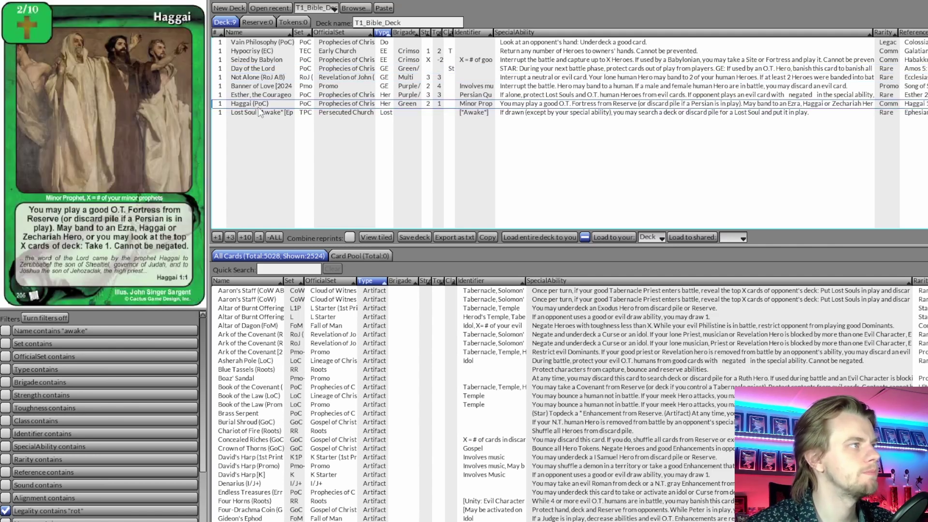
key(alt+Tab)
click(248, 286)
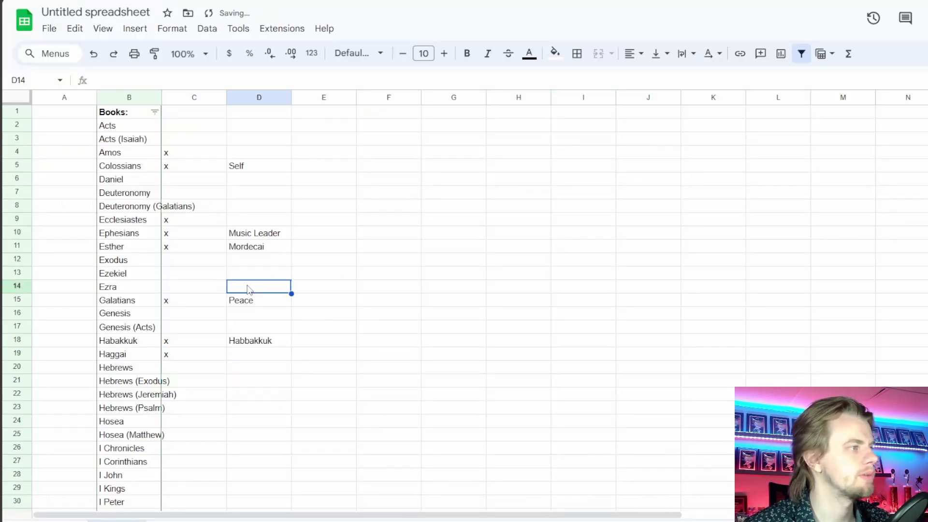
text(Zerubbabel)
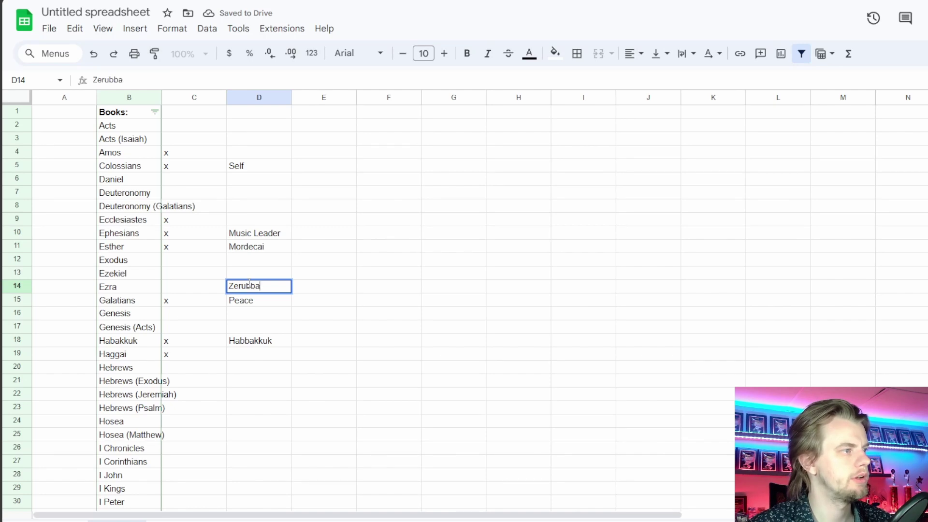
key(Return)
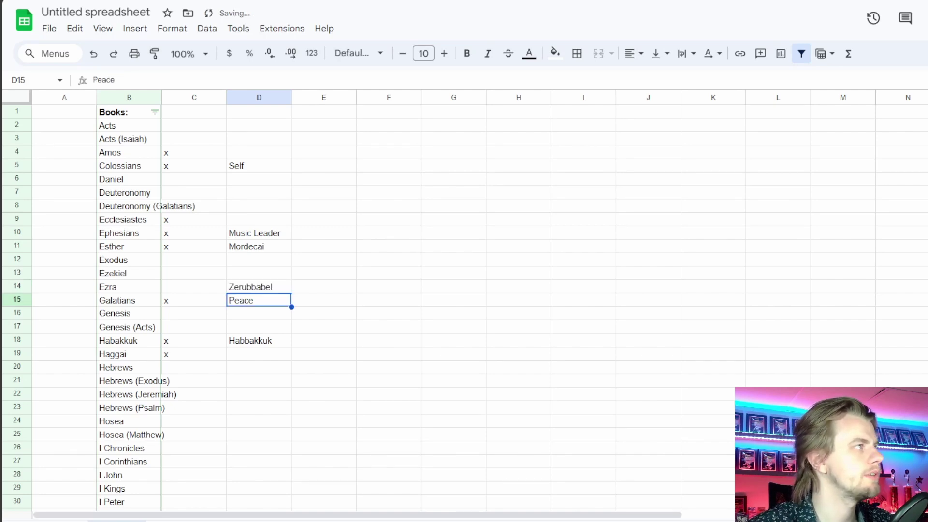
In the collection spreadsheet, look through the Hebrews cards from Aaron's Staff to Salem and the Hebrews (Exodus) cards below them
key(ctrl+Tab)
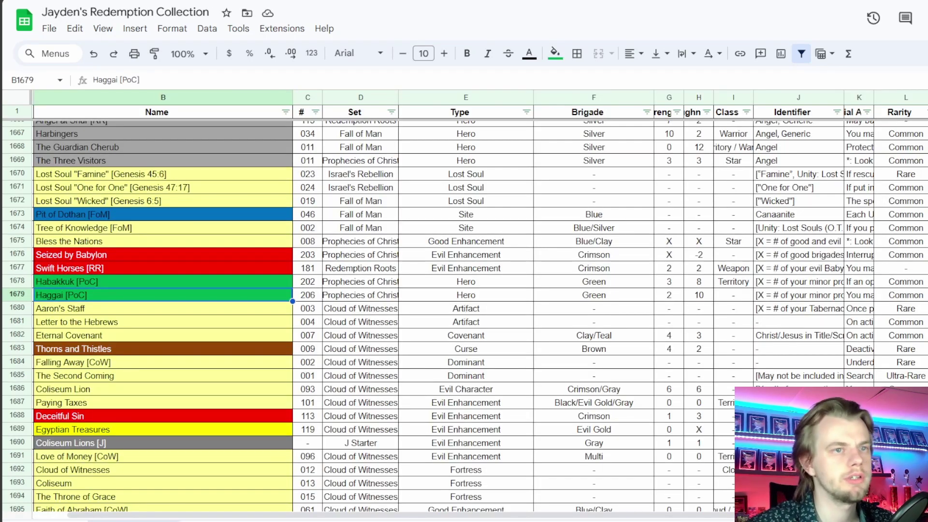
scroll(464, 314, down, 4)
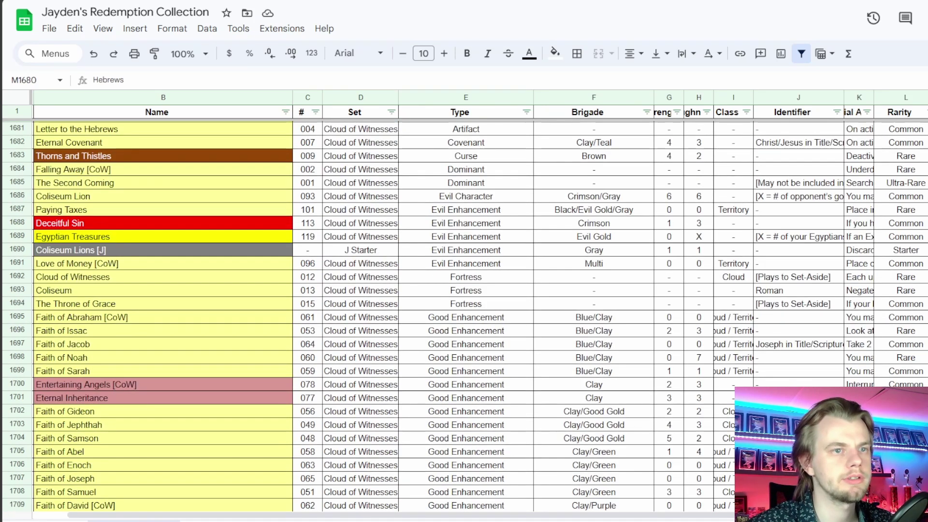
scroll(464, 314, up, 2)
key(shift+Down)
key(shift+Down)
key(shift+Down)
key(shift+Down)
key(shift+Down)
key(shift+Down)
key(shift+Down)
key(shift+Down)
key(shift+Down)
key(shift+Down)
key(shift+Down)
key(shift+Down)
key(shift+Down)
key(shift+Down)
key(shift+Down)
key(shift+Down)
key(shift+Down)
key(shift+Down)
key(shift+Down)
key(shift+Down)
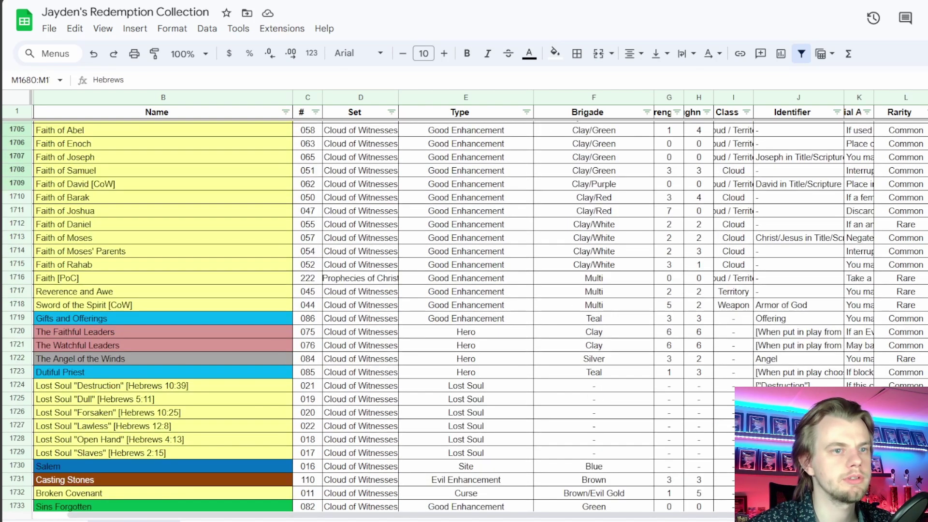
key(shift+Up)
key(shift+Up)
key(shift+Up)
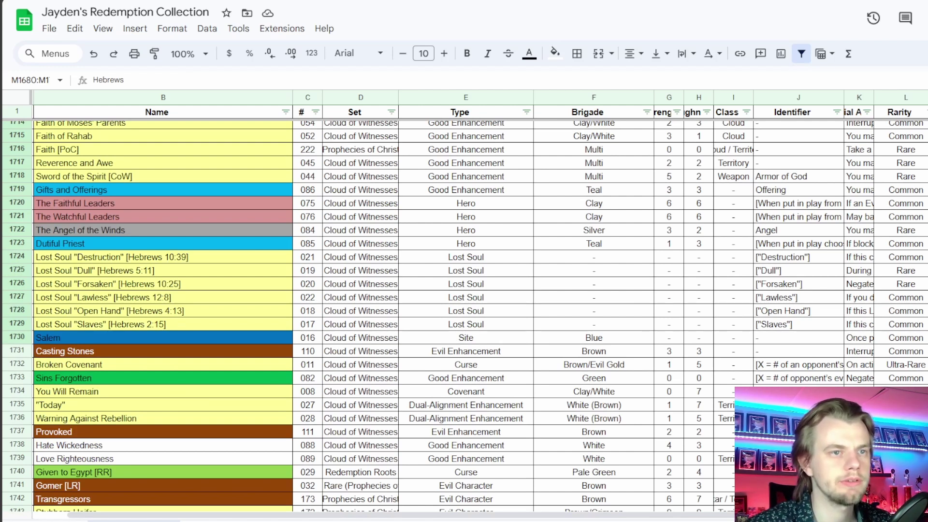
key(Down)
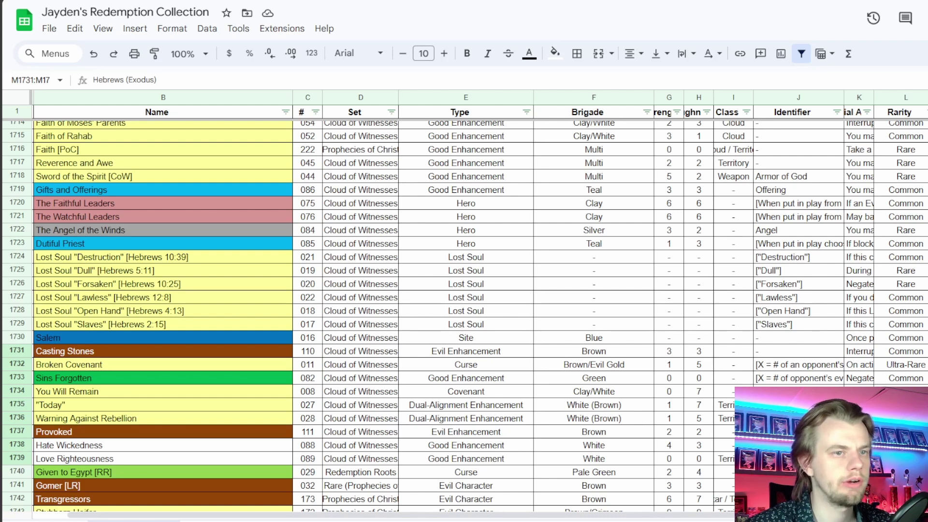
key(Up)
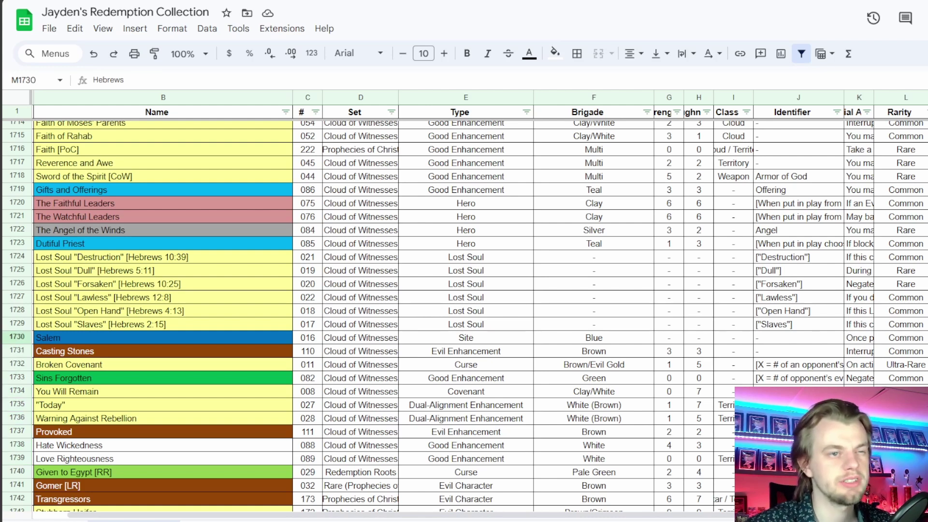
Look over the Hosea cards in the collection spreadsheet, selecting their reference cells from Given to Egypt downward
scroll(367, 314, down, 3)
scroll(367, 314, down, 2)
key(Down)
key(Down)
key(Down)
key(Down)
key(Down)
key(Down)
key(Down)
key(Down)
key(Down)
key(Down)
key(shift+Down)
key(shift+Down)
key(shift+Down)
key(shift+Down)
key(shift+Down)
key(shift+Down)
key(shift+Down)
key(shift+Down)
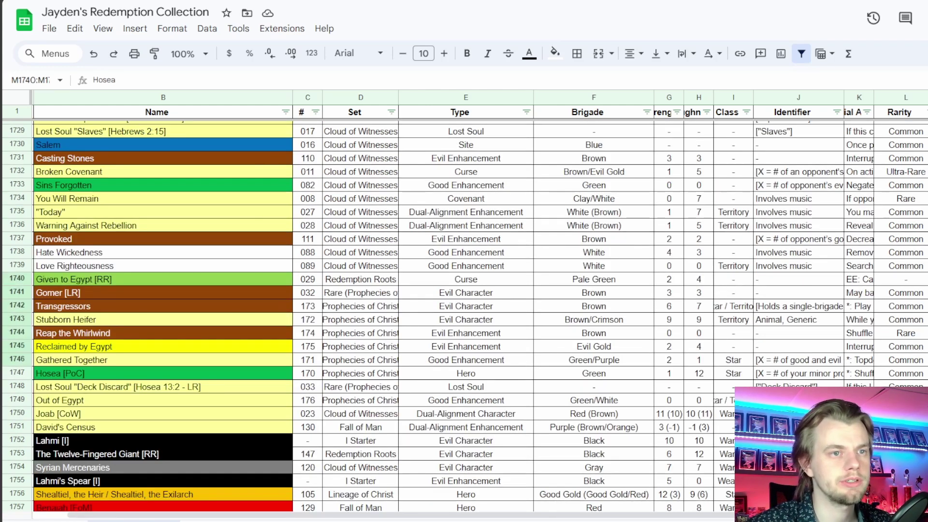
key(shift+Up)
key(shift+Up)
key(shift+Up)
key(shift+Up)
key(shift+Up)
key(shift+Up)
key(shift+Up)
key(shift+Down)
key(shift+Down)
key(shift+Down)
key(shift+Down)
key(shift+Down)
key(shift+Down)
key(shift+Down)
key(shift+Down)
key(shift+Down)
scroll(610, 379, down, 2)
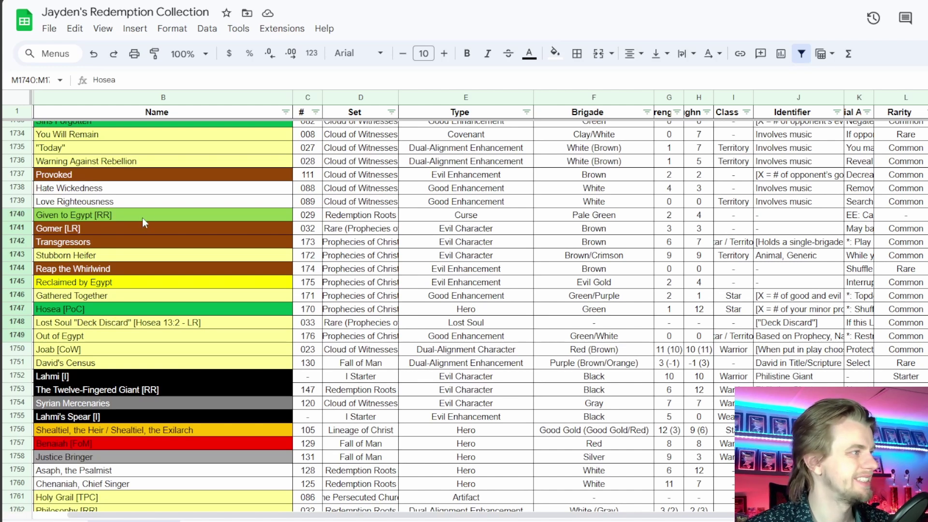
Compare the Hosea candidates one by one in the collection: Gomer, Transgressors, Stubborn Heifer, Reap the Whirlwind, Gathered Together and Hosea
click(115, 230)
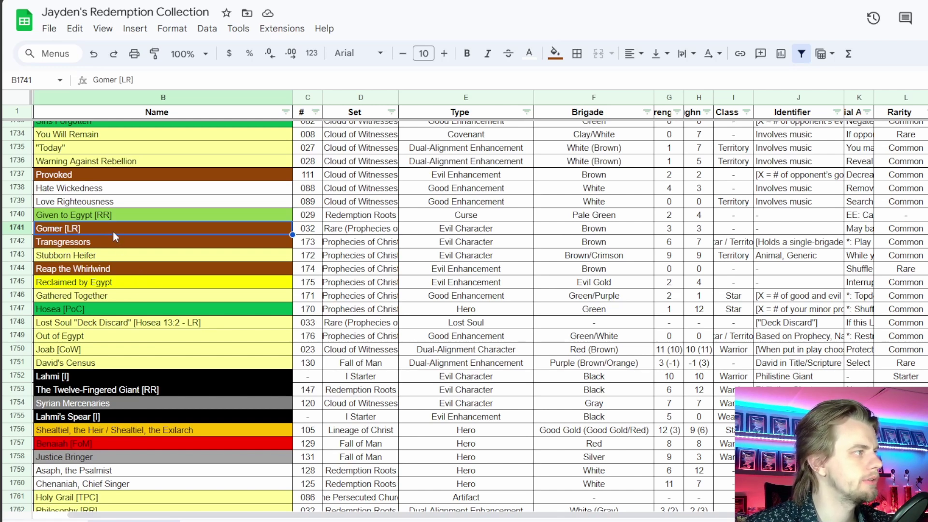
click(101, 245)
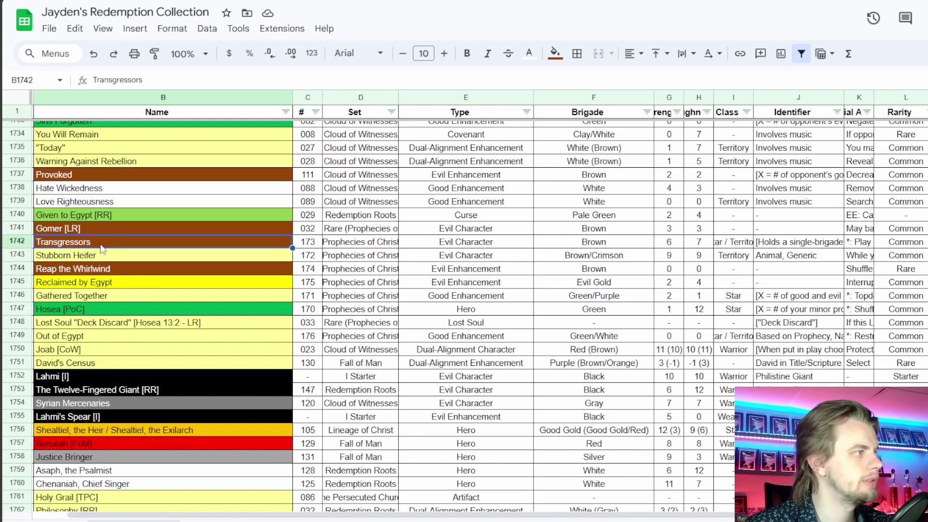
click(100, 256)
click(101, 269)
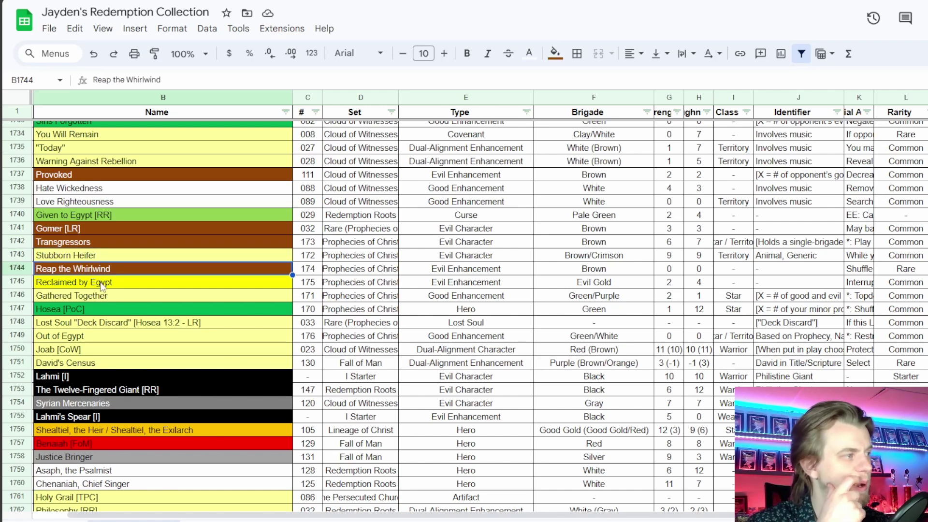
click(106, 296)
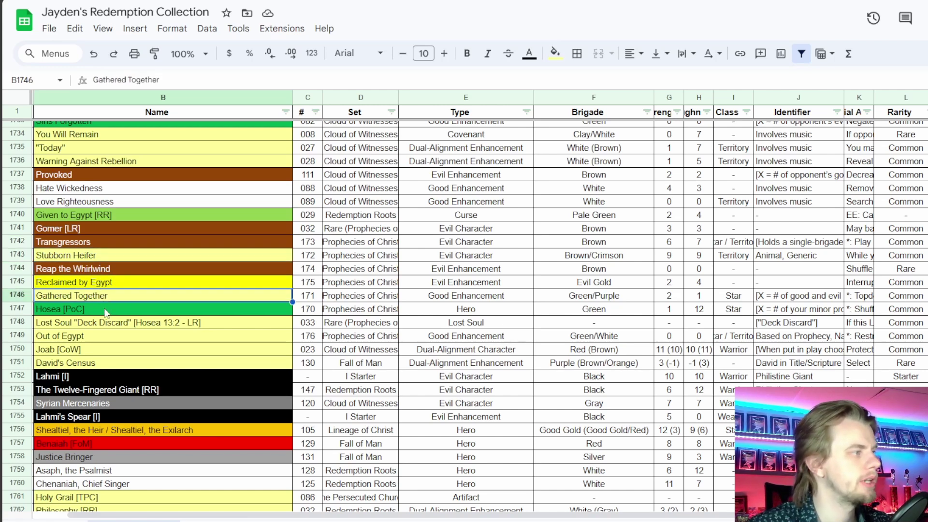
key(Down)
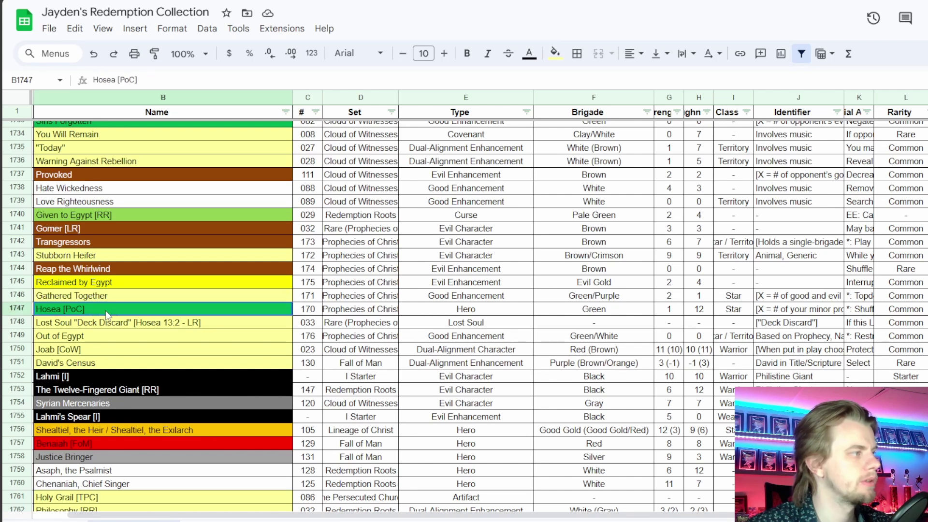
click(105, 300)
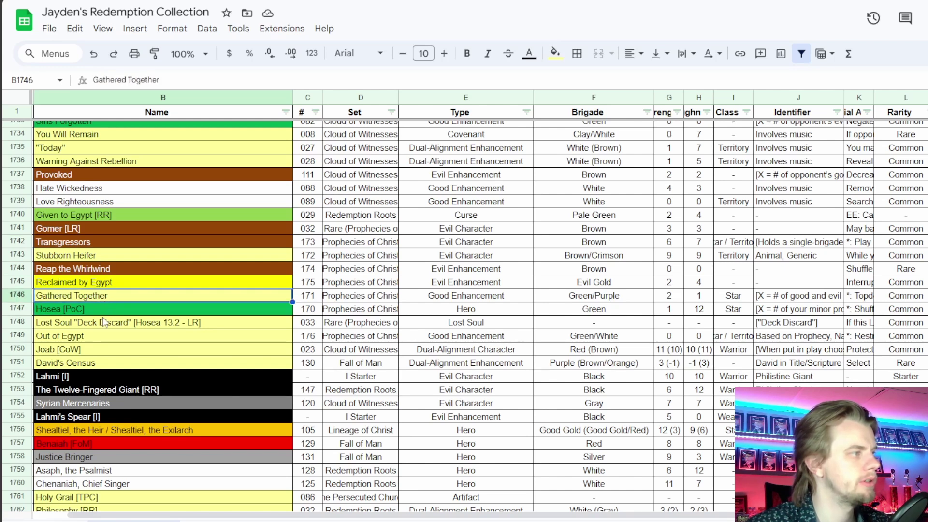
In the deck editor, search the cards for "gathere", add Gathered Together to the deck, and clear the search
key(alt+Tab)
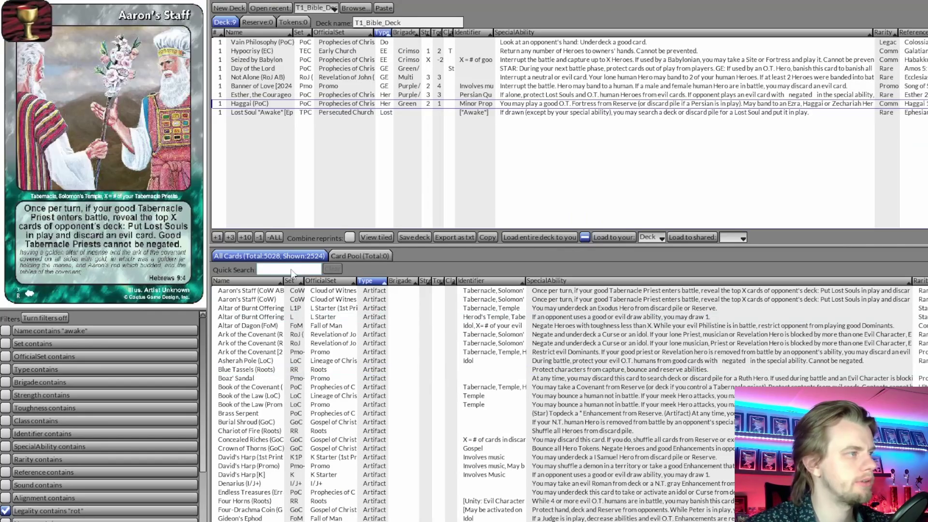
text(gathere)
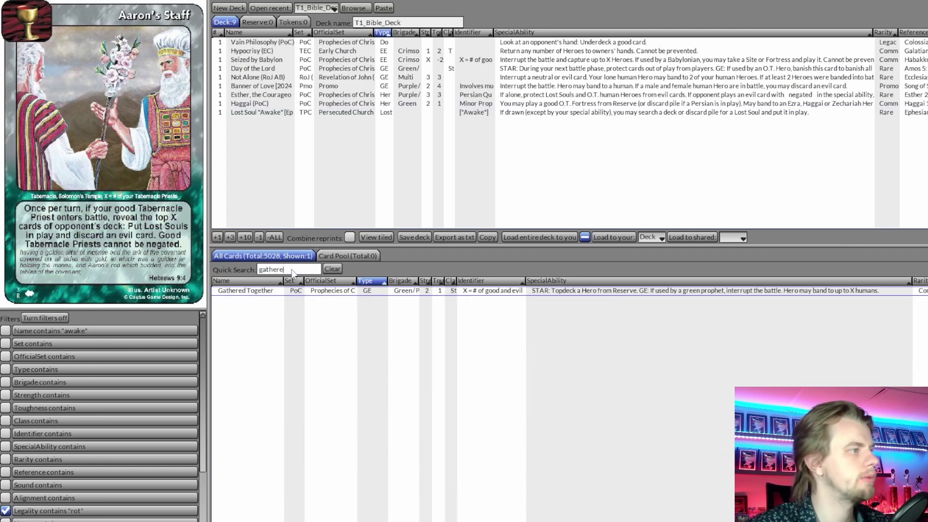
double_click(283, 300)
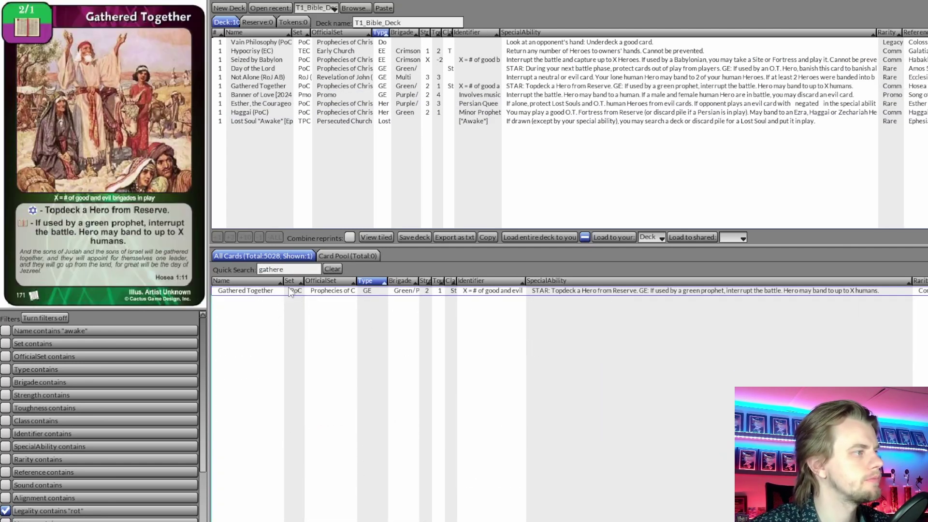
click(333, 268)
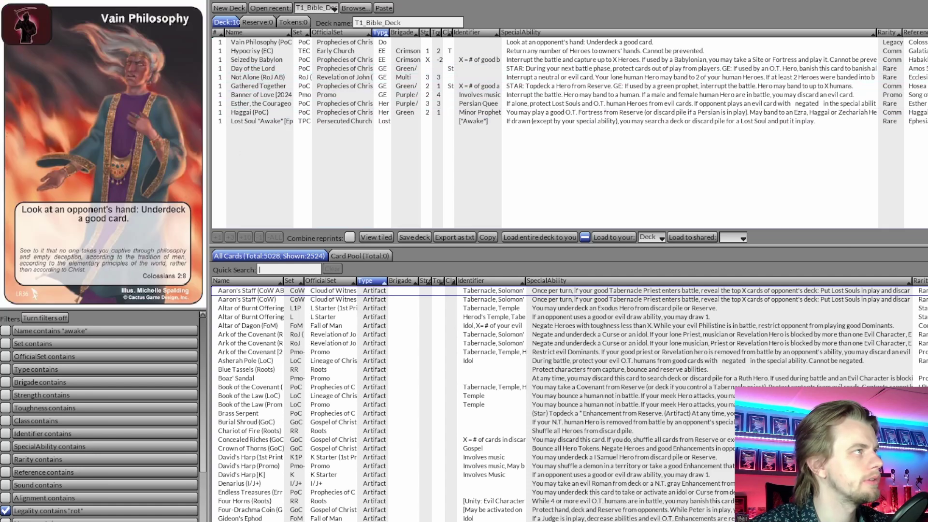
In the book checklist spreadsheet, mark Hosea with "x" and enter the alternative "Hosea" beside it
key(alt+Tab)
click(188, 368)
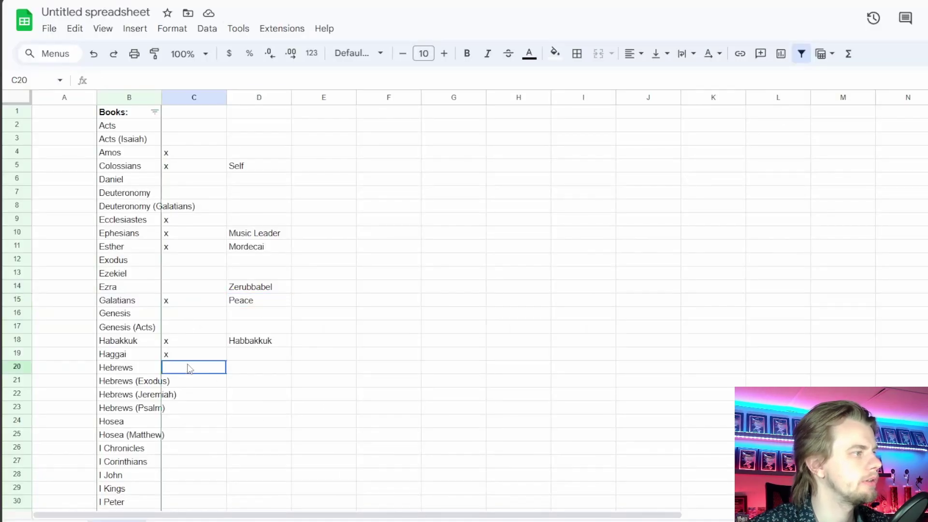
click(193, 420)
scroll(212, 387, down, 5)
scroll(218, 369, up, 3)
text(x)
key(Tab)
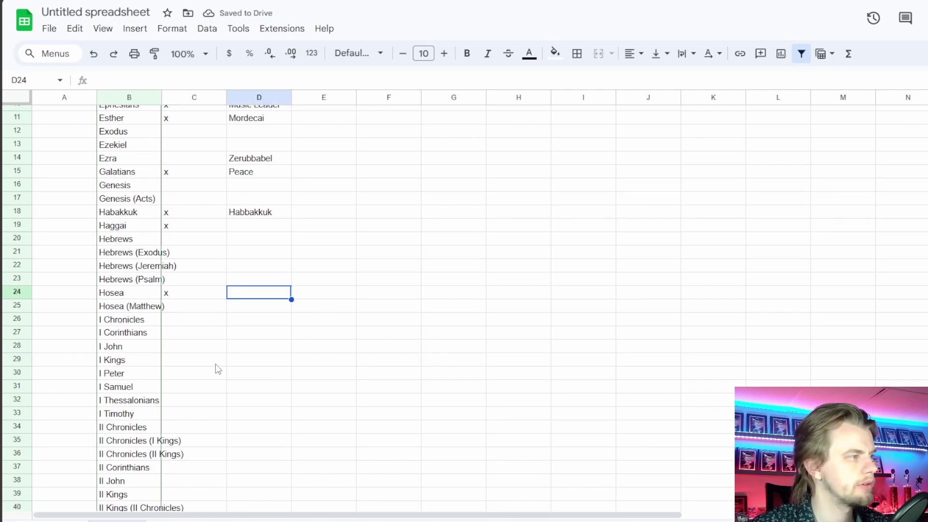
text(Hosea)
key(Return)
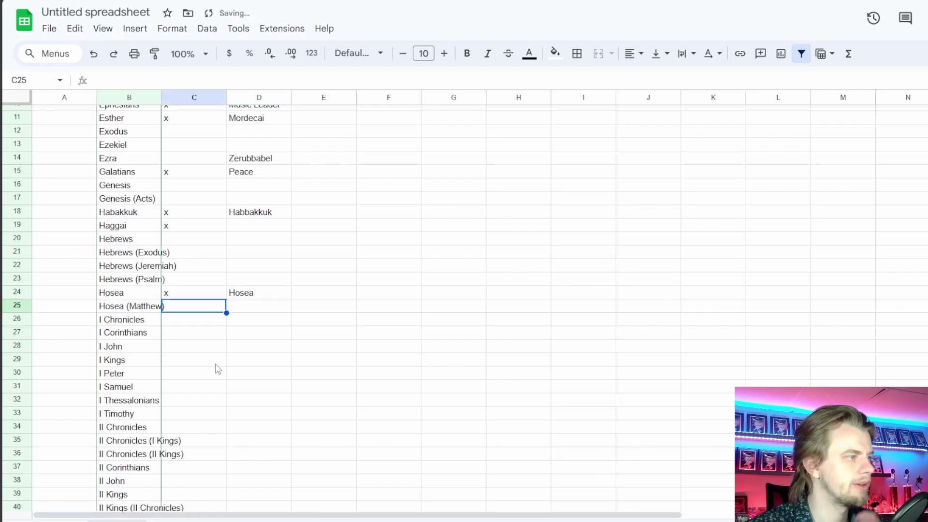
Recheck the Hosea cards in the collection spreadsheet, and add "Gomer" as a second alternative in the checklist's Hosea row
key(ctrl+Tab)
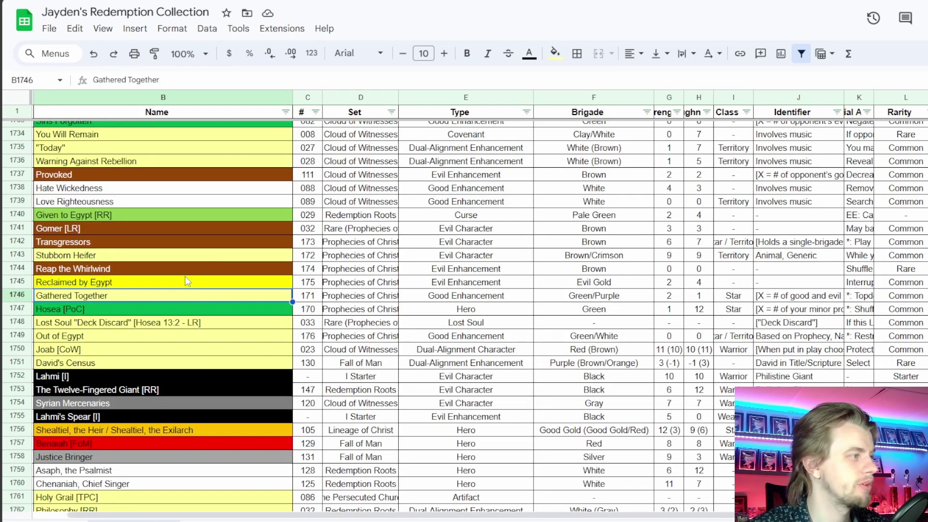
click(243, 308)
click(243, 295)
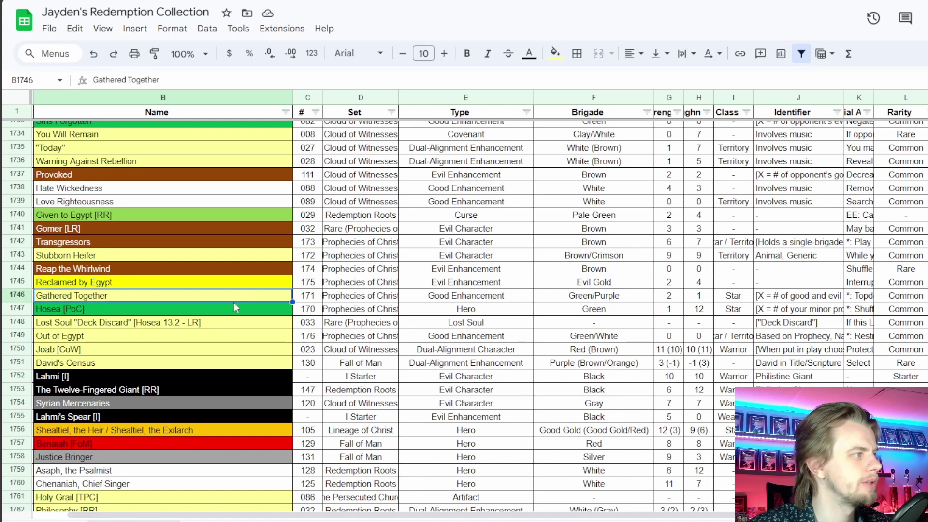
click(234, 313)
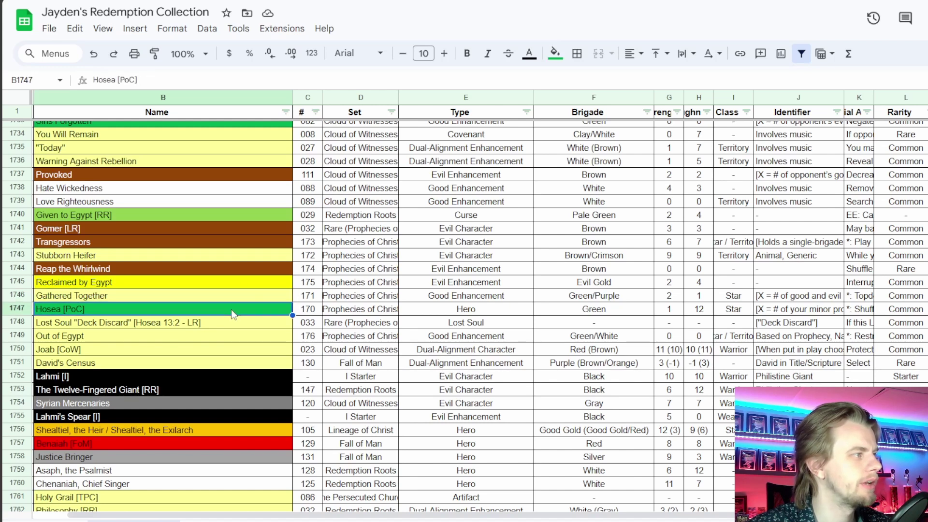
click(236, 274)
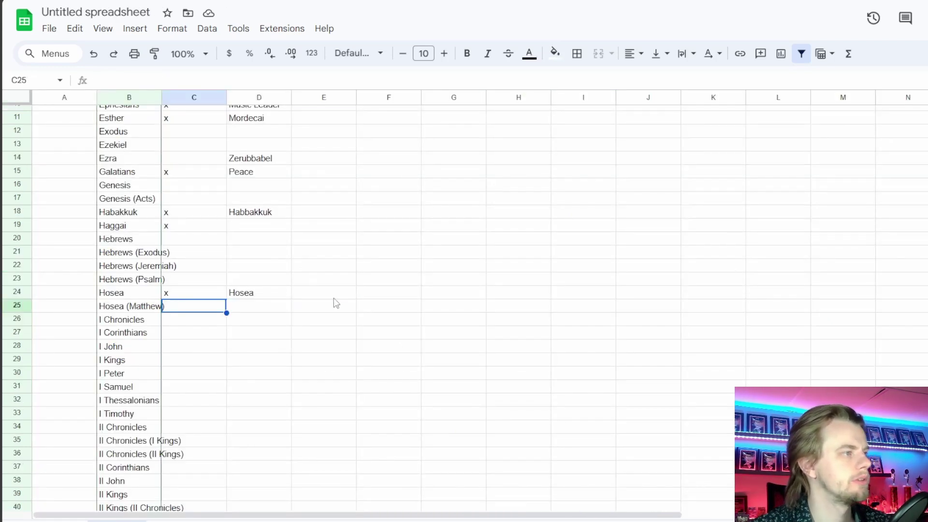
click(333, 301)
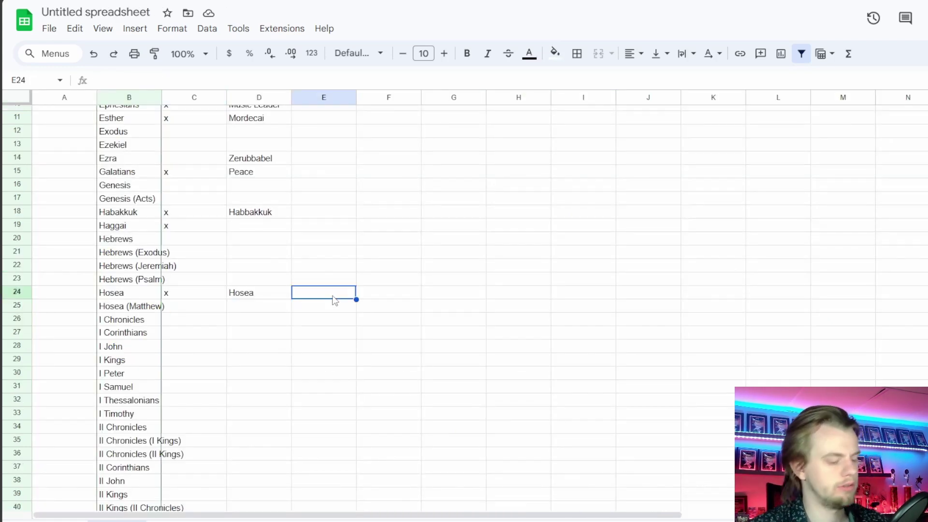
text(Gomer)
key(Return)
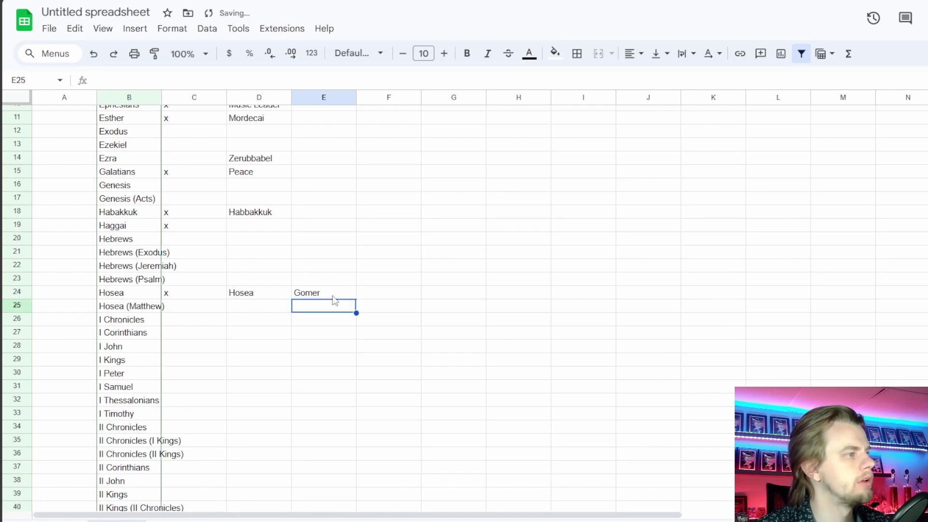
Compare the I Chronicles cards in the collection, including Joab, David's Census, The Twelve-Fingered Giant, Shealtiel and Asaph, and return to the deck editor
click(208, 322)
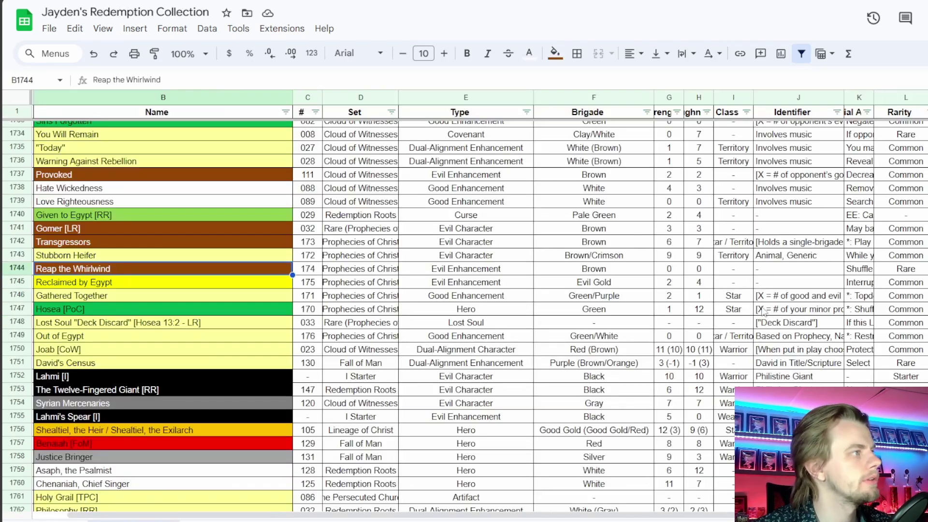
scroll(464, 315, down, 3)
key(shift+Down)
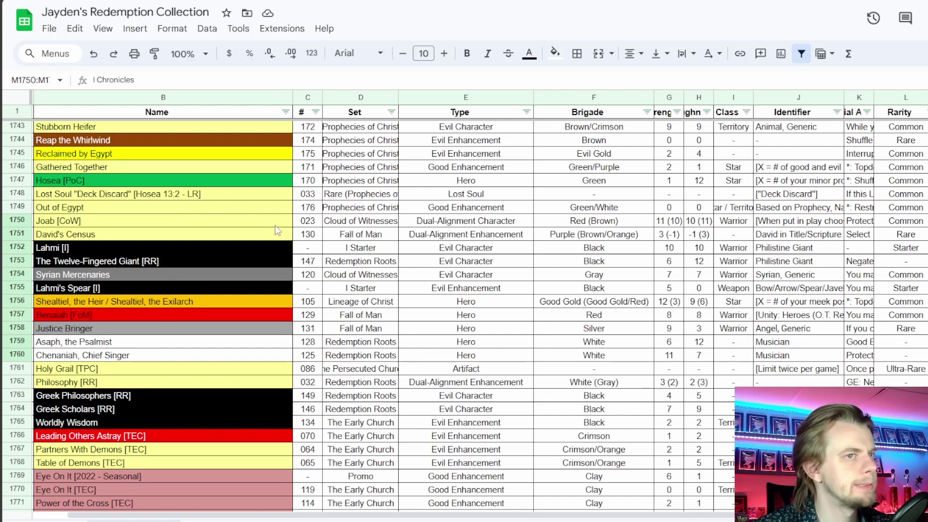
click(139, 224)
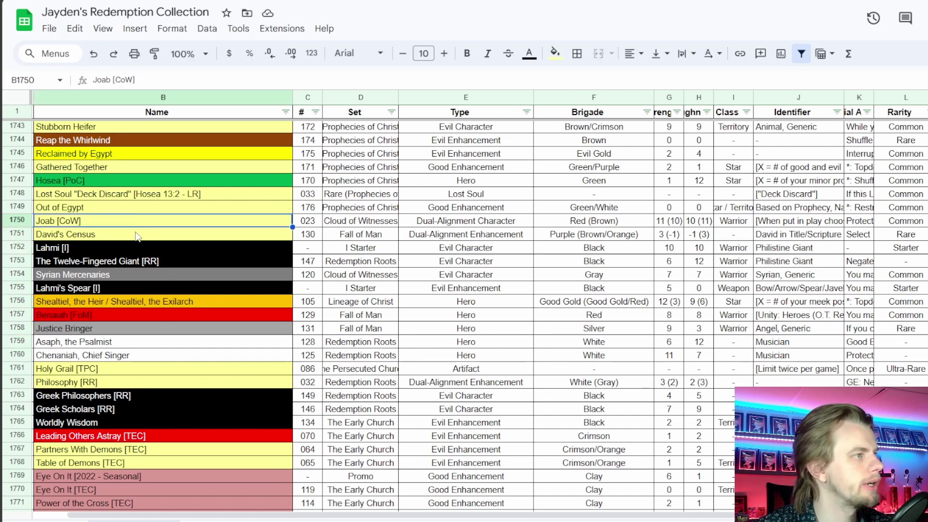
click(137, 236)
click(137, 225)
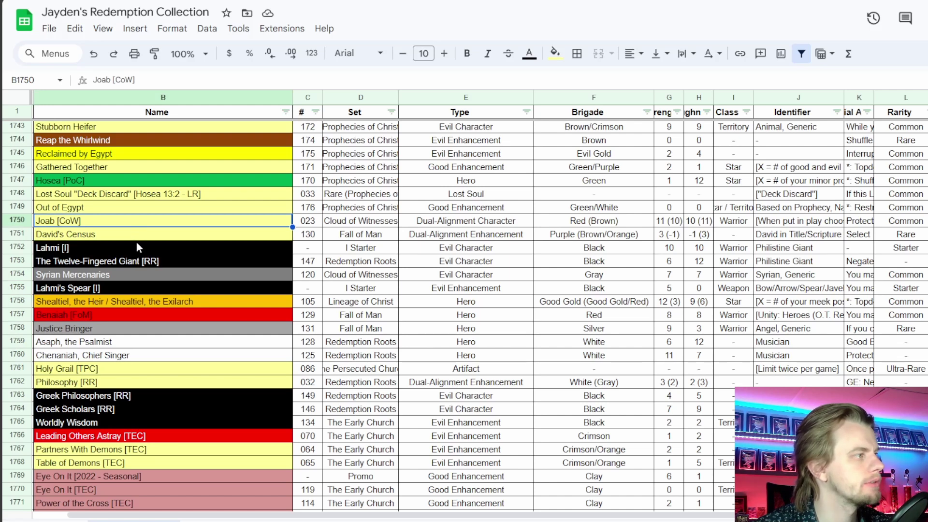
click(126, 264)
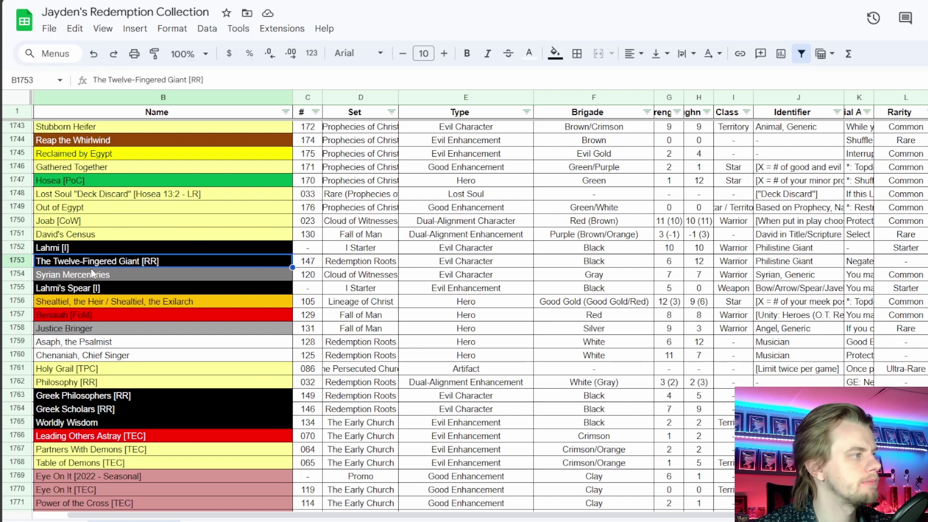
click(67, 301)
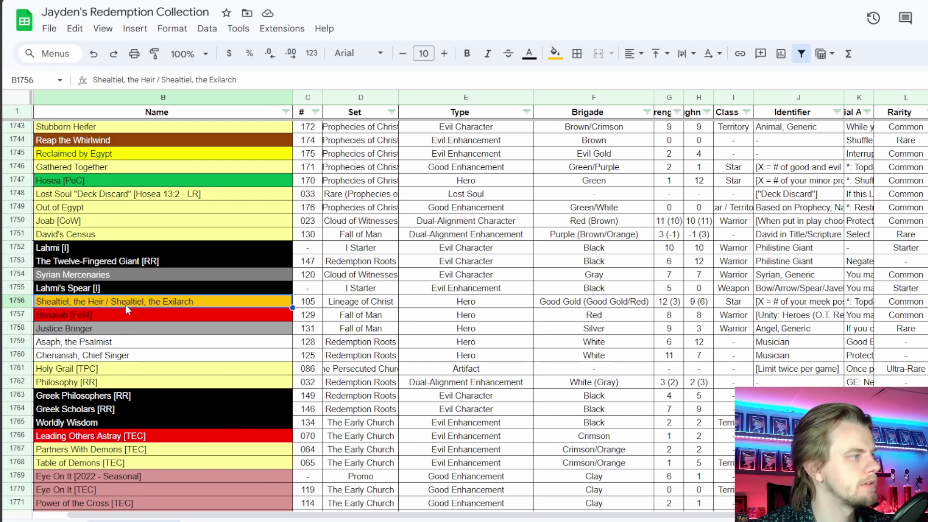
click(114, 342)
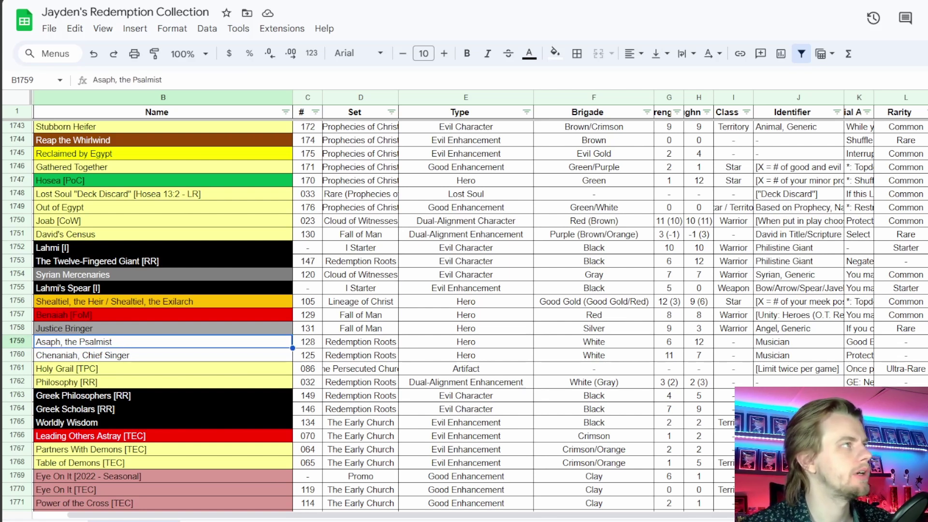
key(alt+Tab)
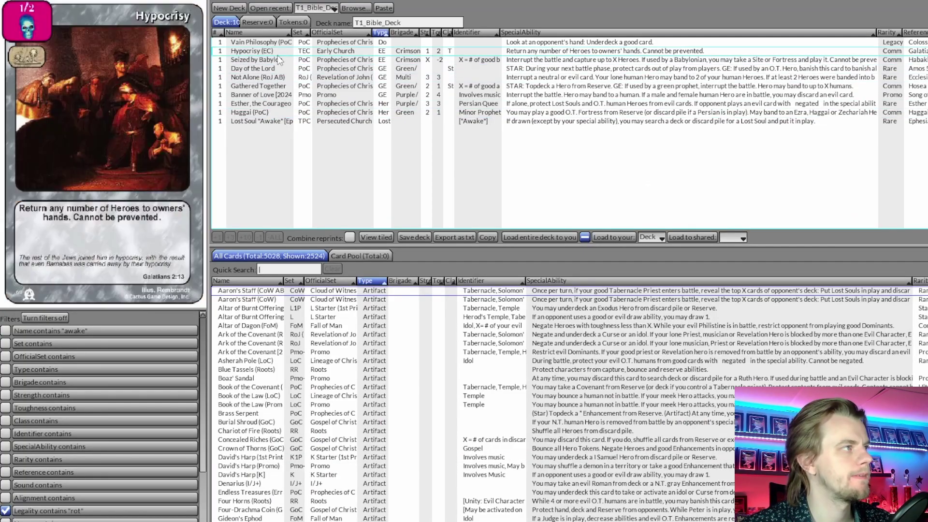
Search the cards for "asaph", add Asaph, the Psalmist to the deck, and clear the search
text(as)
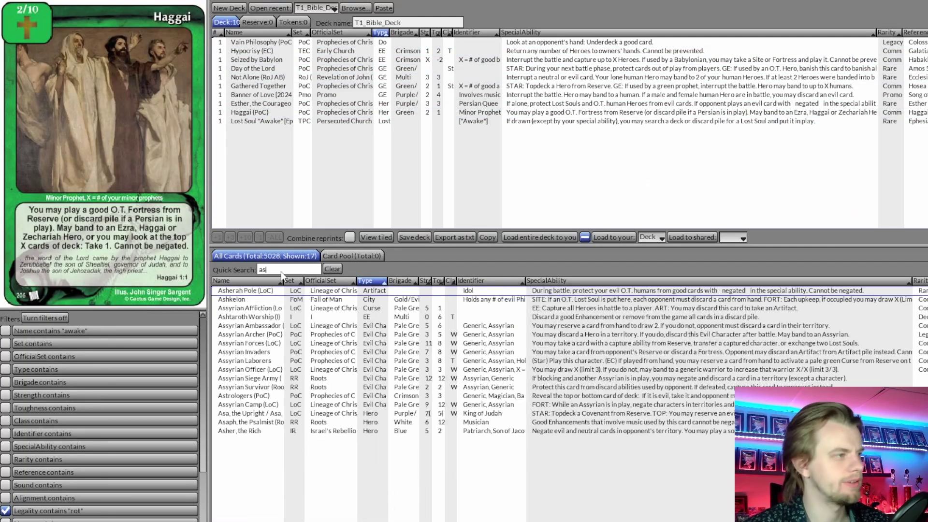
text(aph)
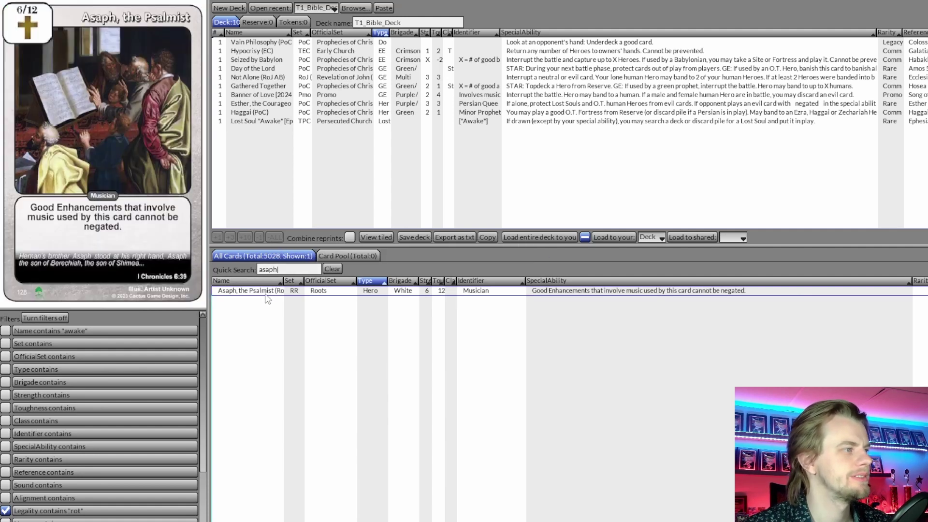
double_click(266, 293)
click(338, 269)
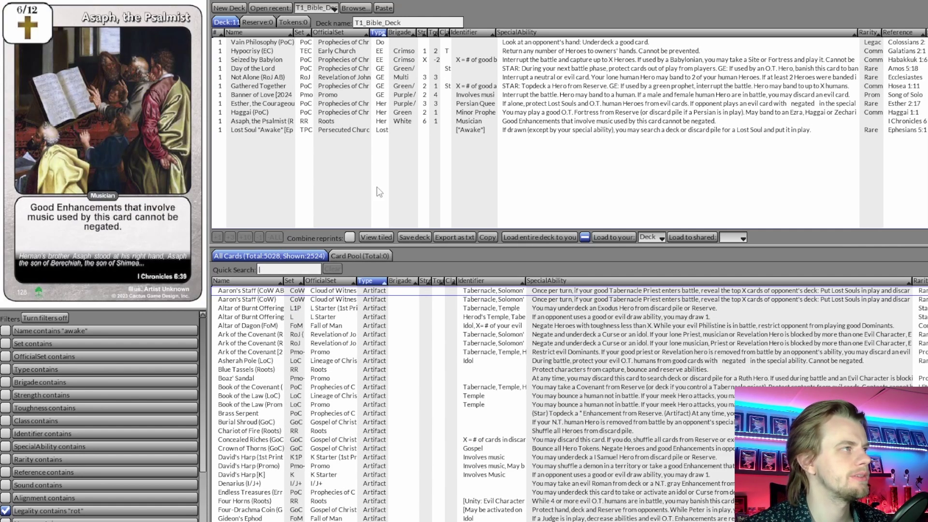
In the book checklist spreadsheet, mark I Chronicles with "x" and enter the alternative "Shealtiel" beside it
key(alt+Tab)
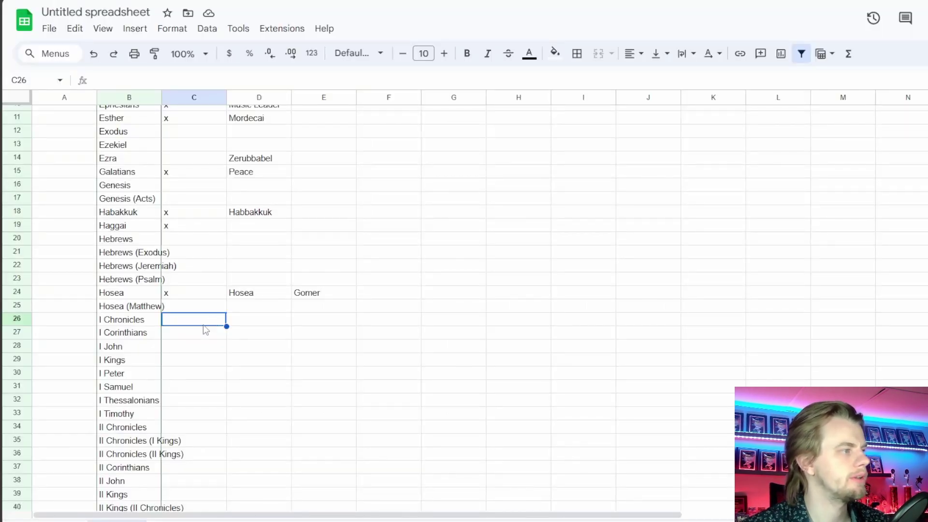
text(x)
key(Tab)
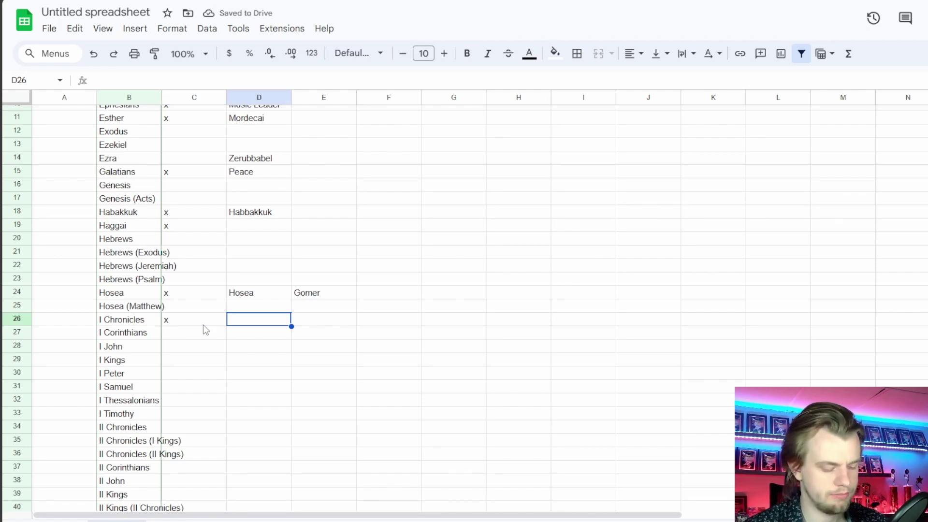
text(She)
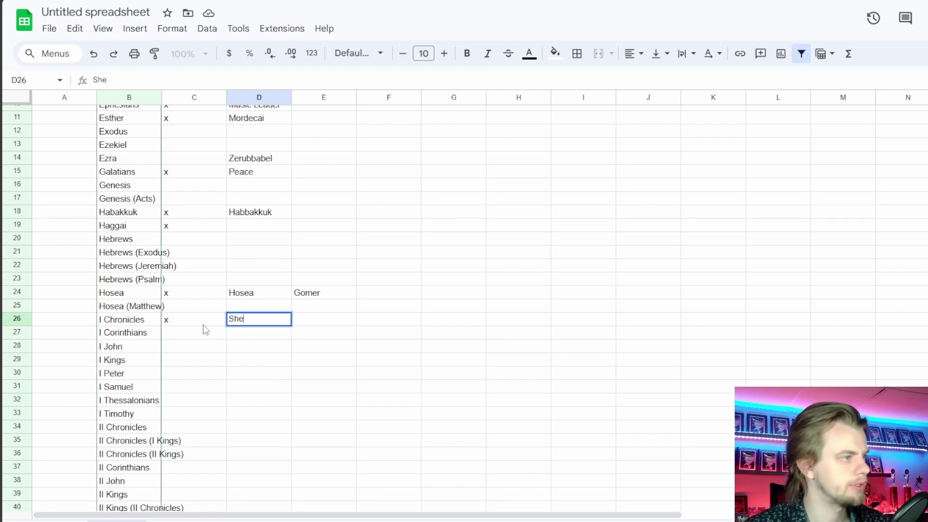
text(altiel)
key(Return)
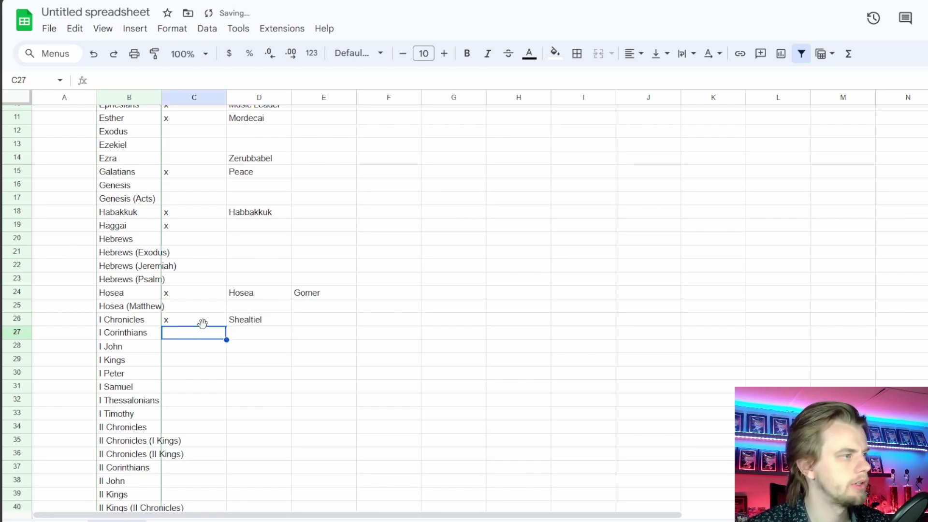
Review the I Corinthians cards in the collection spreadsheet, from the Clay heroes to Philosophy and Holy Grail, alongside the musicians Asaph and Chenaniah
key(ctrl+Tab)
scroll(465, 315, down, 2)
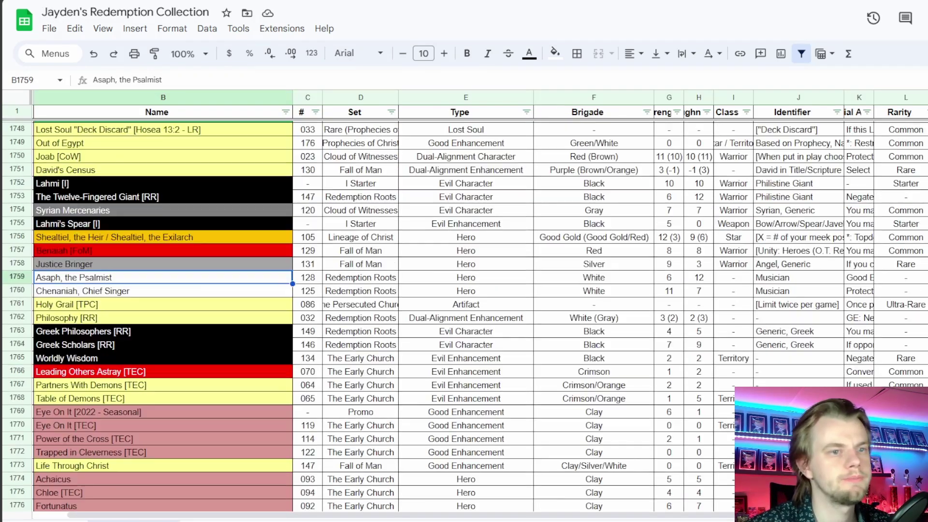
drag(925, 304, 925, 510)
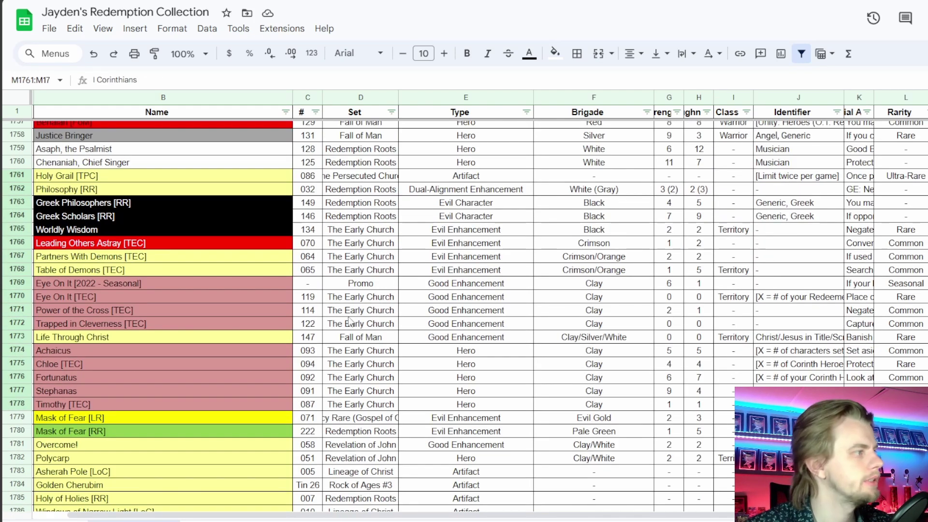
drag(138, 404, 146, 356)
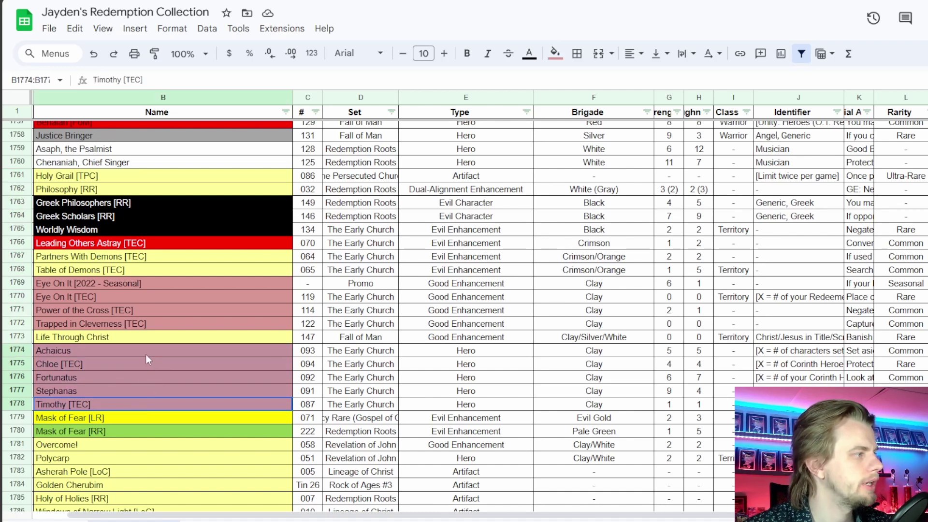
click(148, 339)
click(150, 323)
click(150, 261)
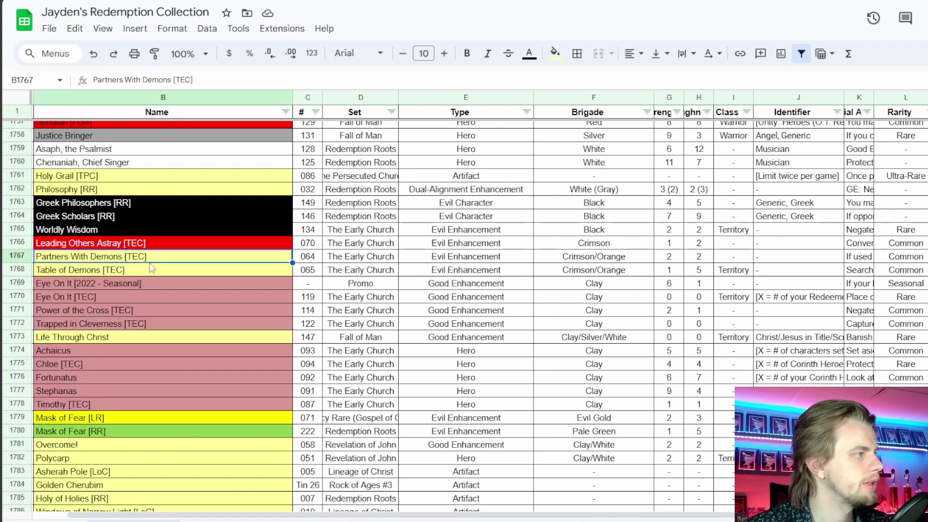
drag(146, 202, 143, 231)
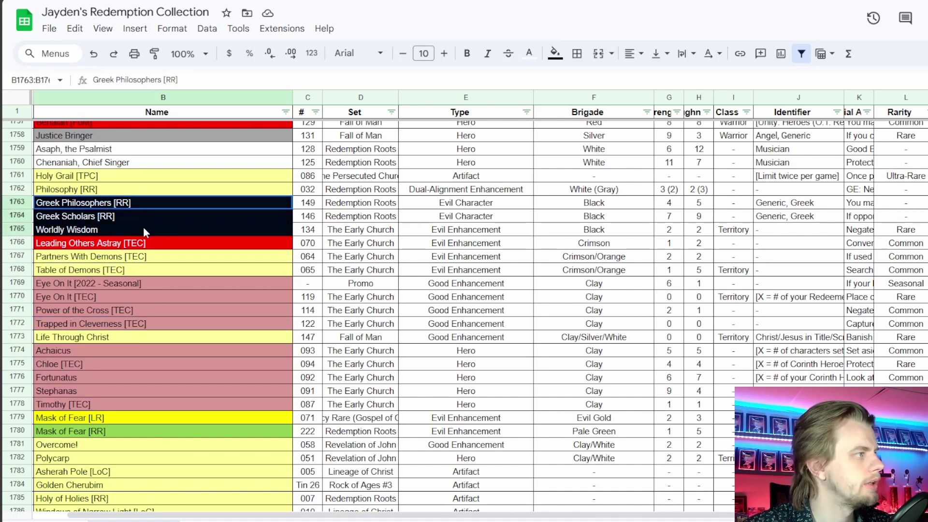
click(148, 191)
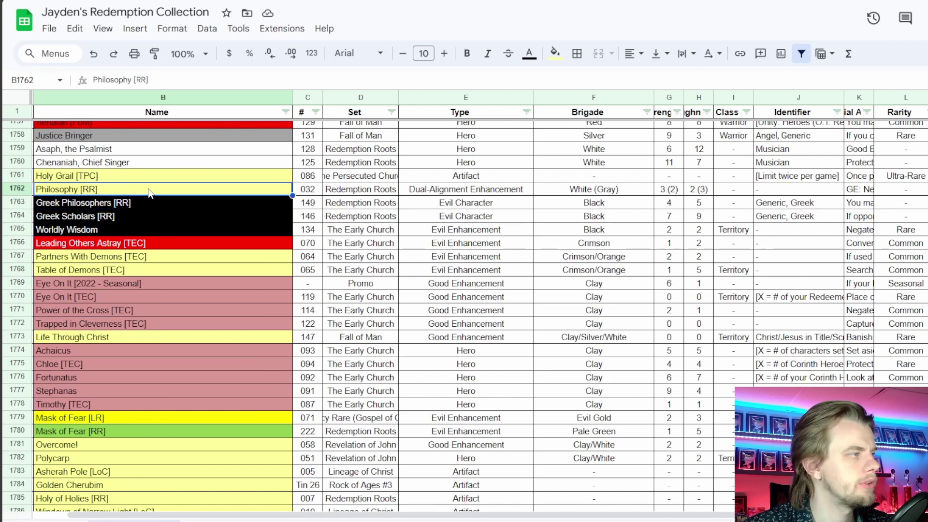
click(154, 178)
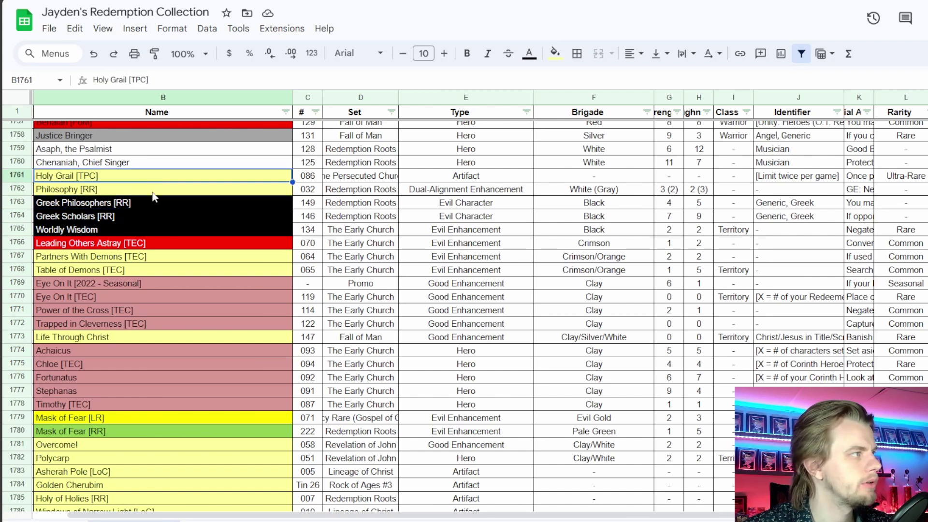
click(158, 165)
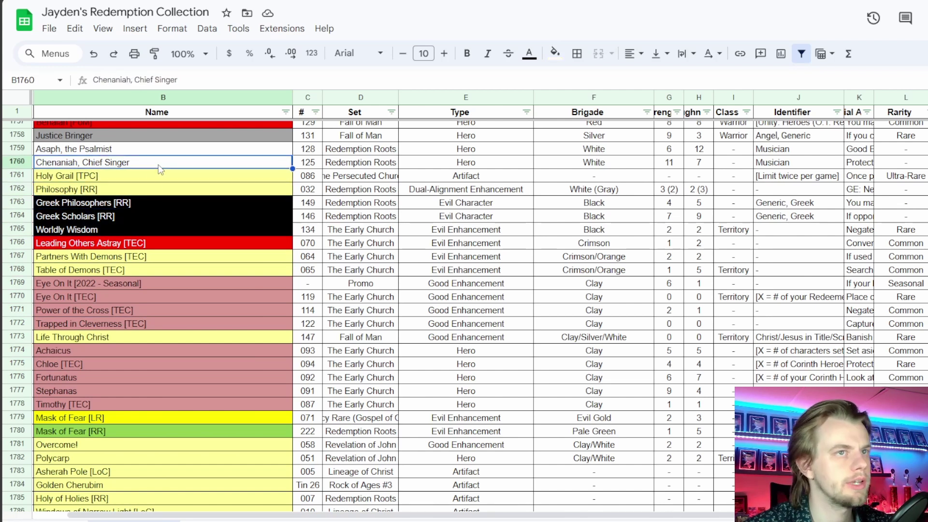
click(106, 154)
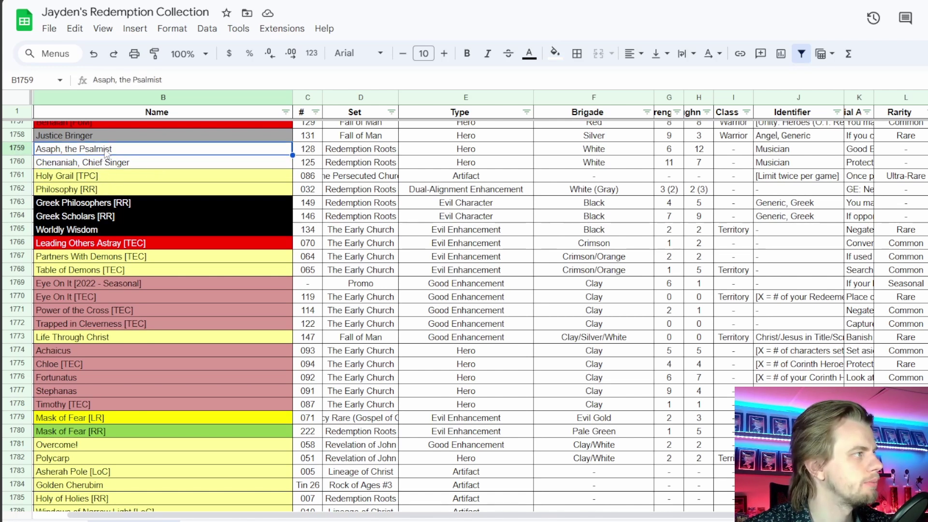
click(102, 164)
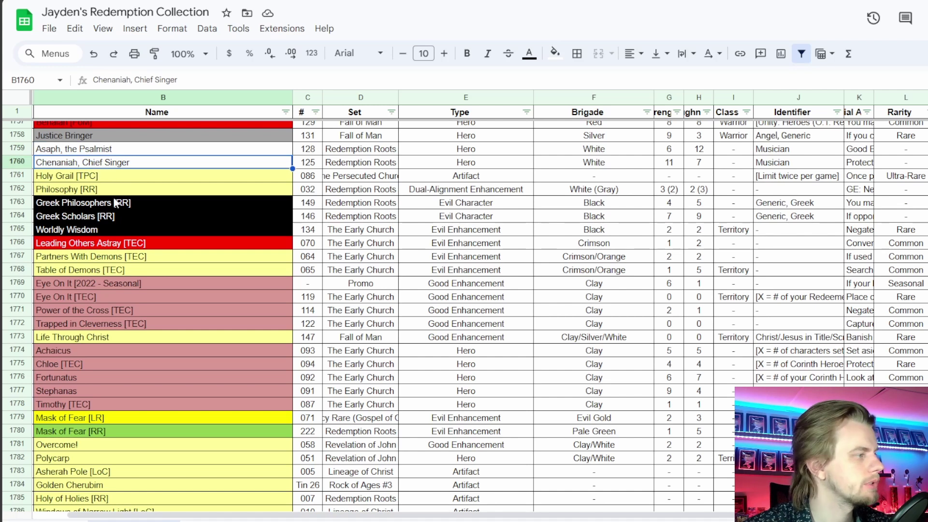
Compare the I Corinthians candidates Eye On It, Life Through Christ, the Clay heroes, Leading Others Astray, Worldly Wisdom and Philosophy
click(116, 283)
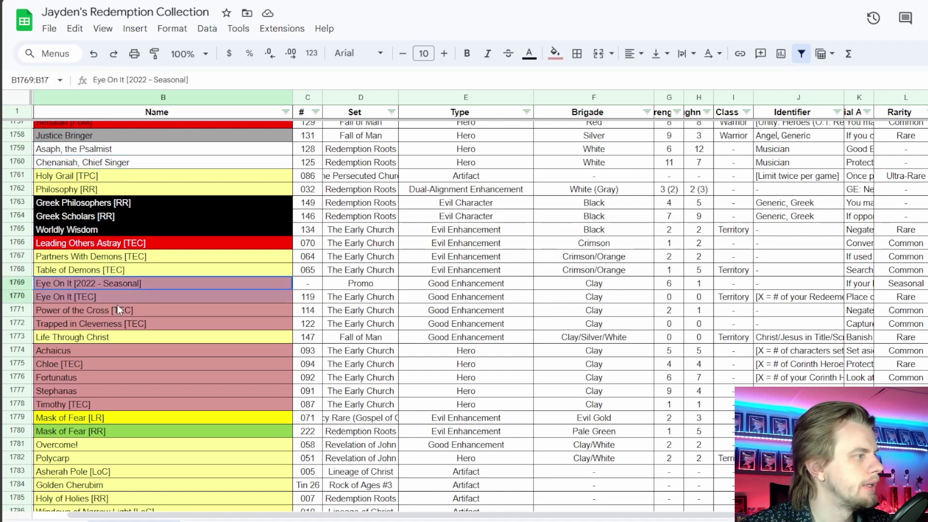
shift+click(116, 297)
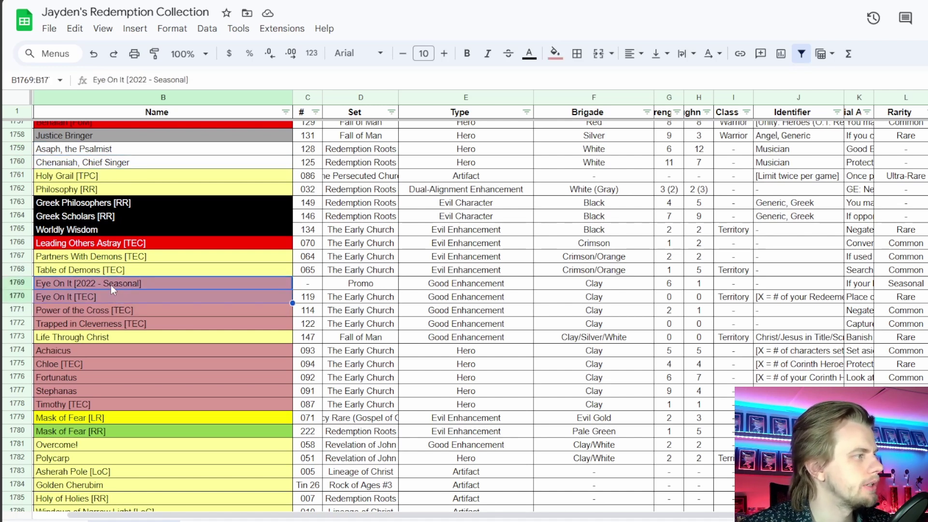
click(111, 285)
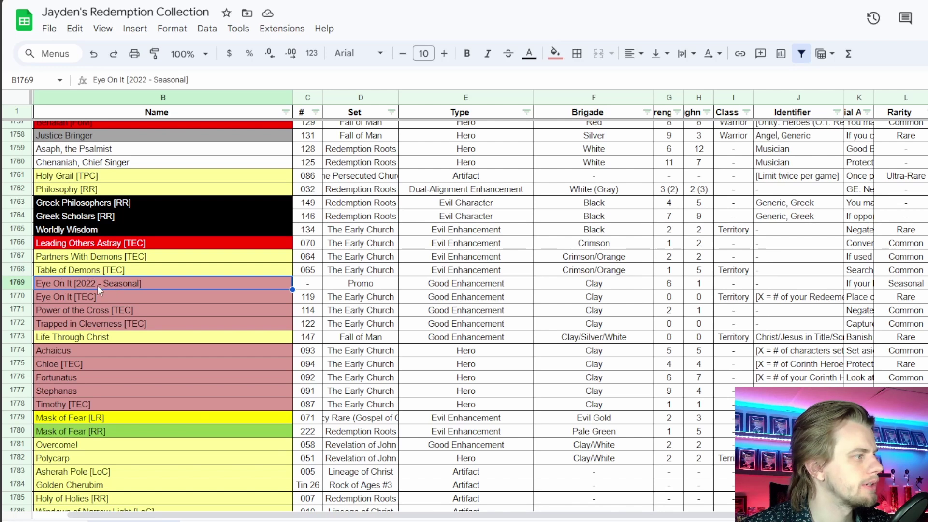
mouse_move(95, 350)
mouse_down()
mouse_move(100, 409)
mouse_move(102, 341)
mouse_up()
click(102, 342)
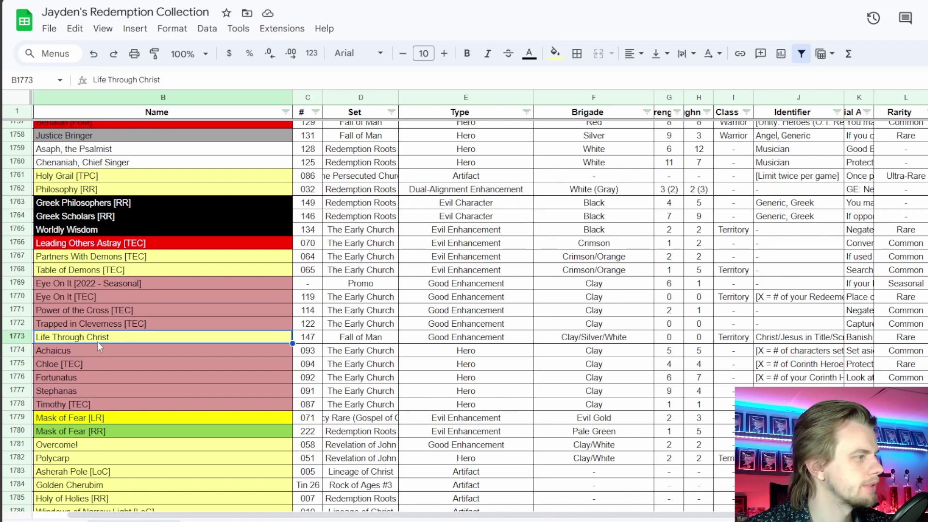
click(614, 340)
click(151, 367)
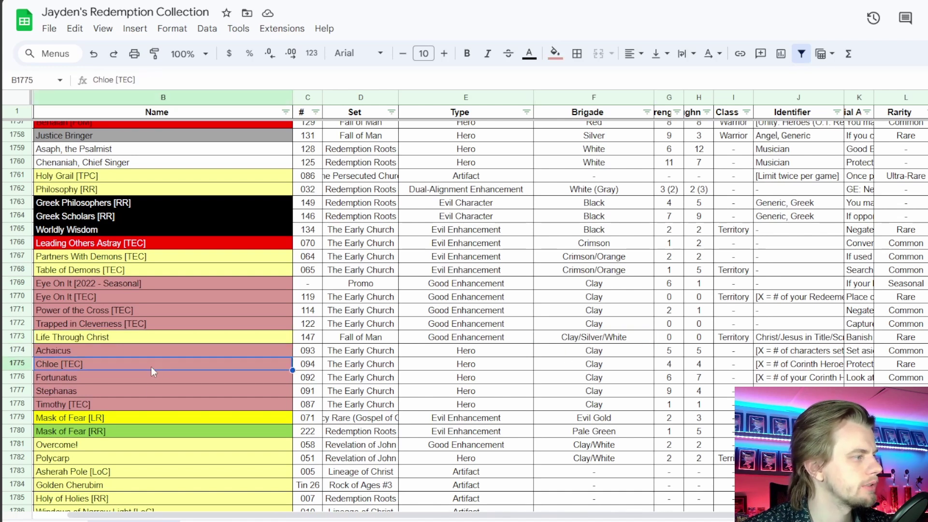
click(147, 402)
drag(152, 357, 155, 404)
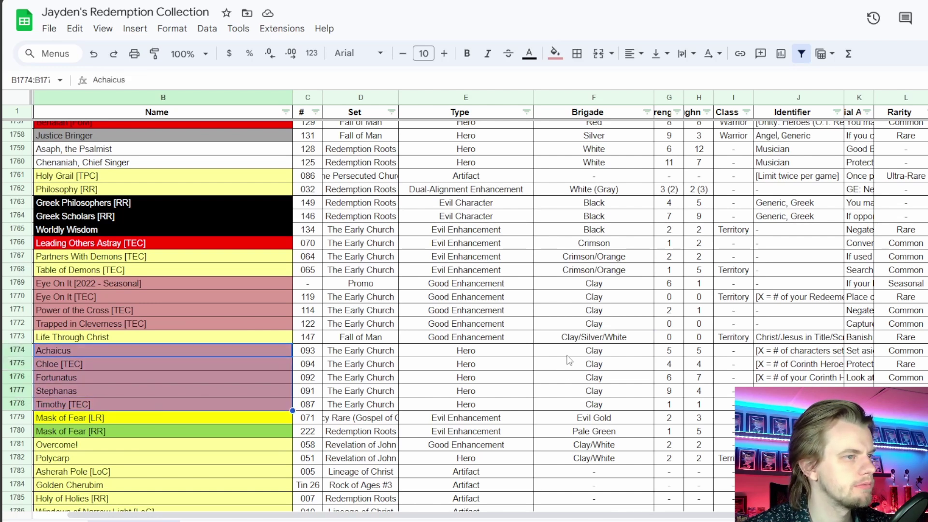
click(175, 368)
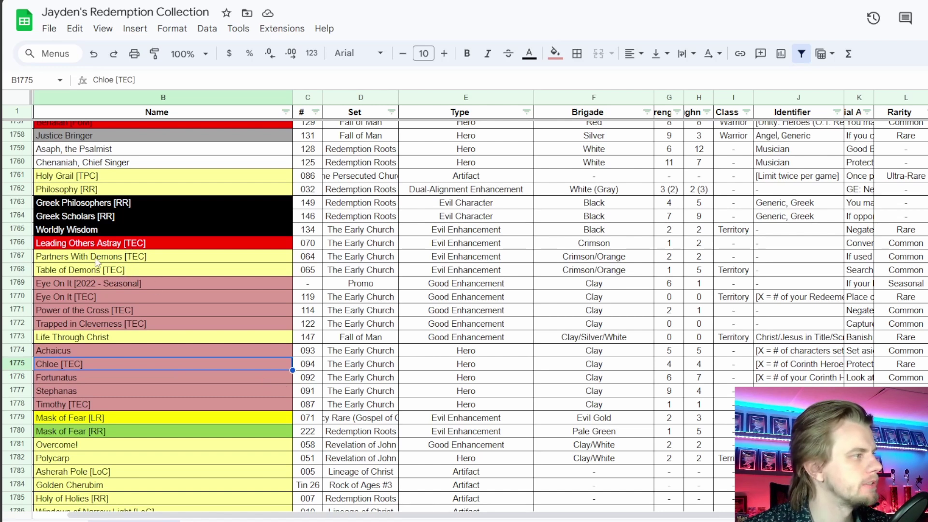
click(103, 244)
click(110, 228)
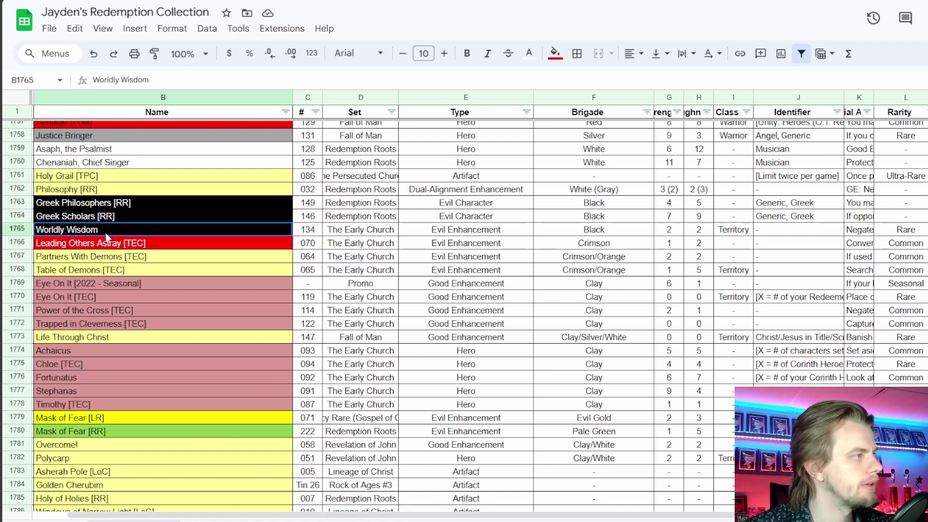
click(115, 190)
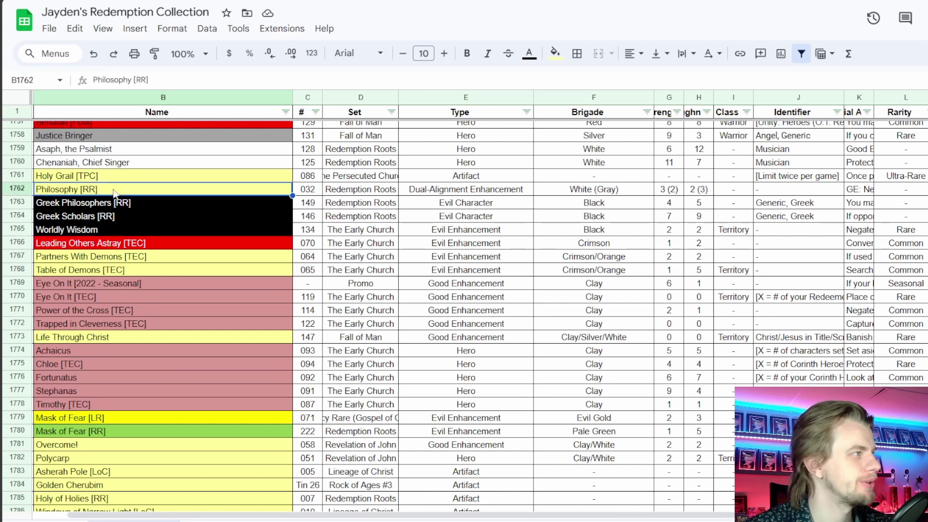
Mark I Corinthians with "x" in the book checklist spreadsheet
key(ctrl+Tab)
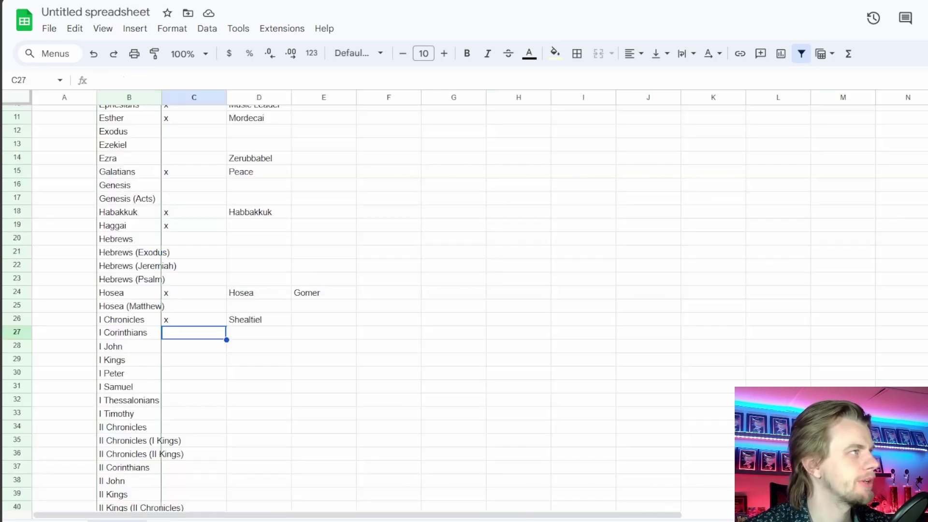
key(ctrl+shift+Tab)
key(ctrl+Tab)
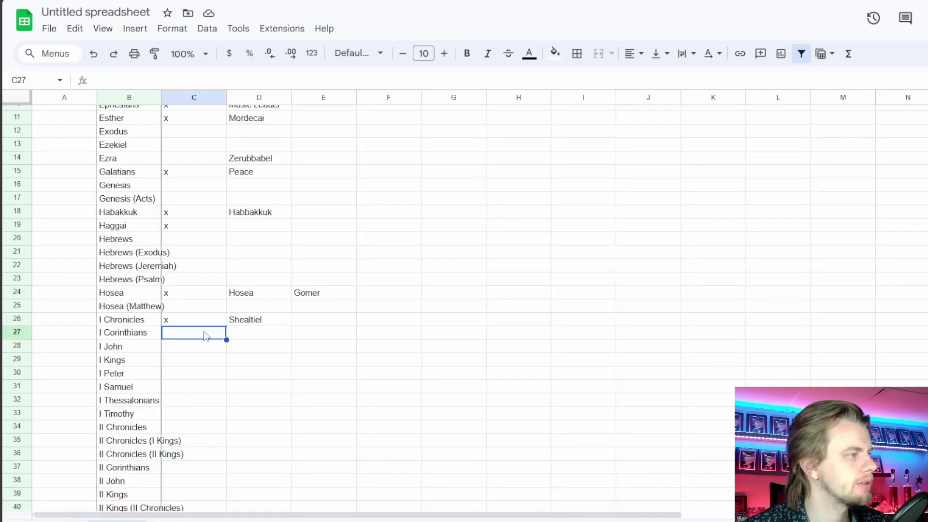
text(x)
key(Tab)
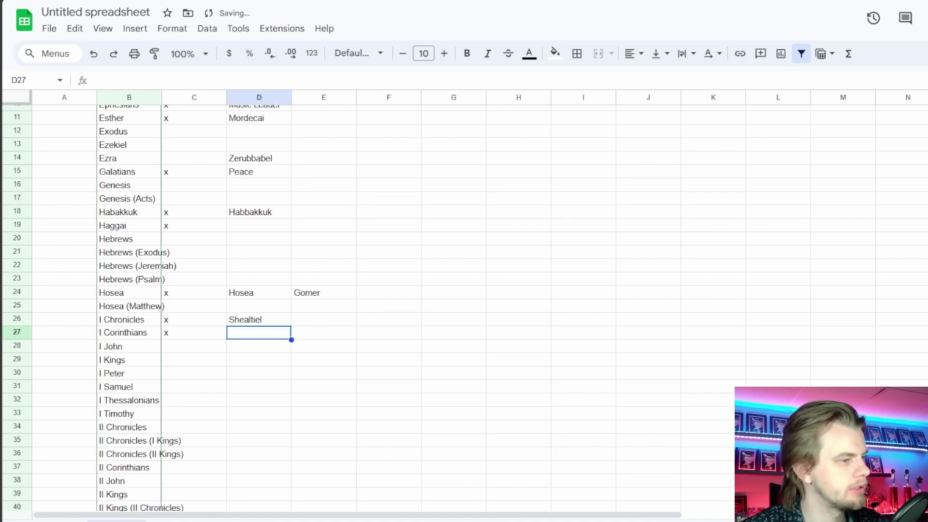
In the deck editor, search the cards for "philos", add Philosophy (Roots) to the deck, and clear the search
key(alt+Tab)
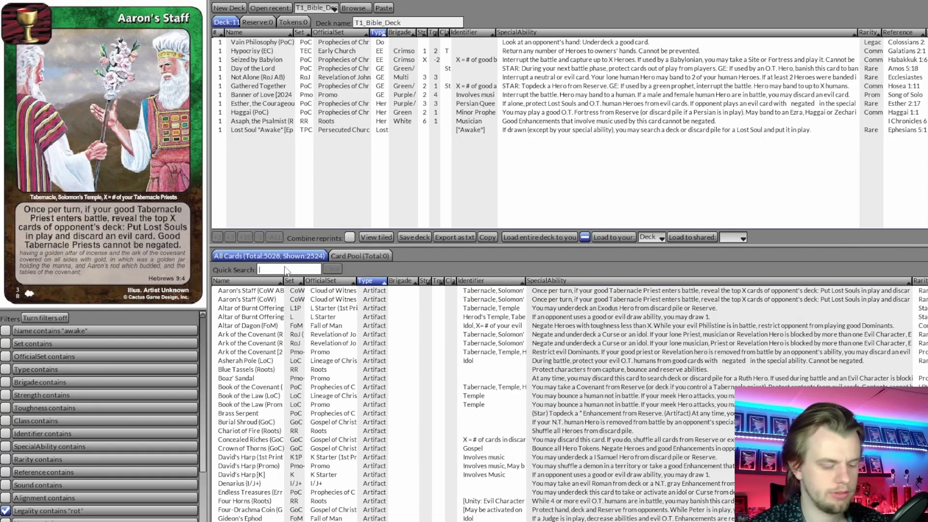
text(philos)
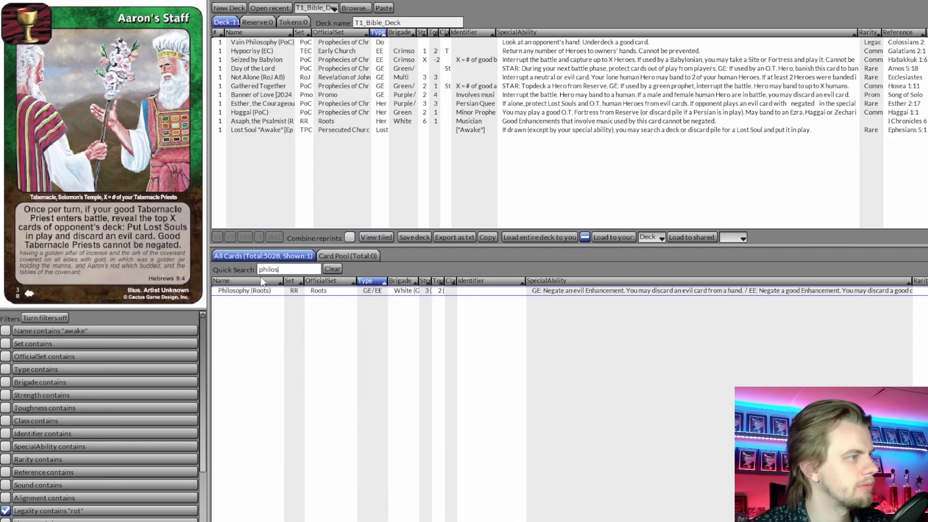
key(Return)
click(340, 269)
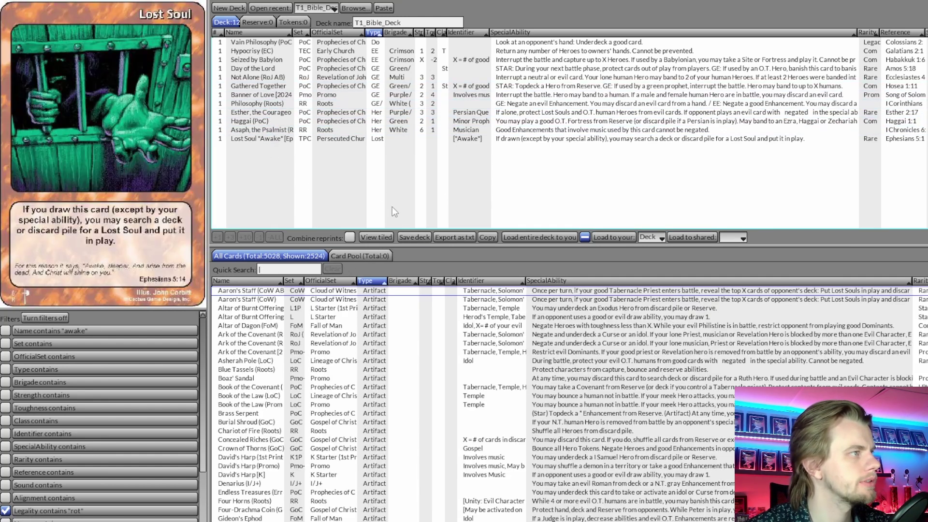
Review the I John cards in the collection spreadsheet: both Mask of Fear versions, Overcome! and Polycarp
key(alt+Tab)
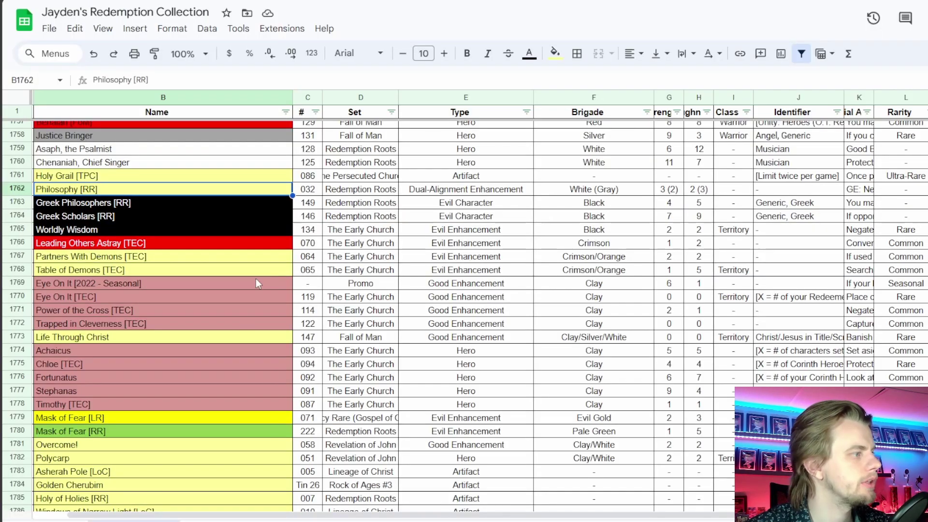
scroll(258, 283, down, 3)
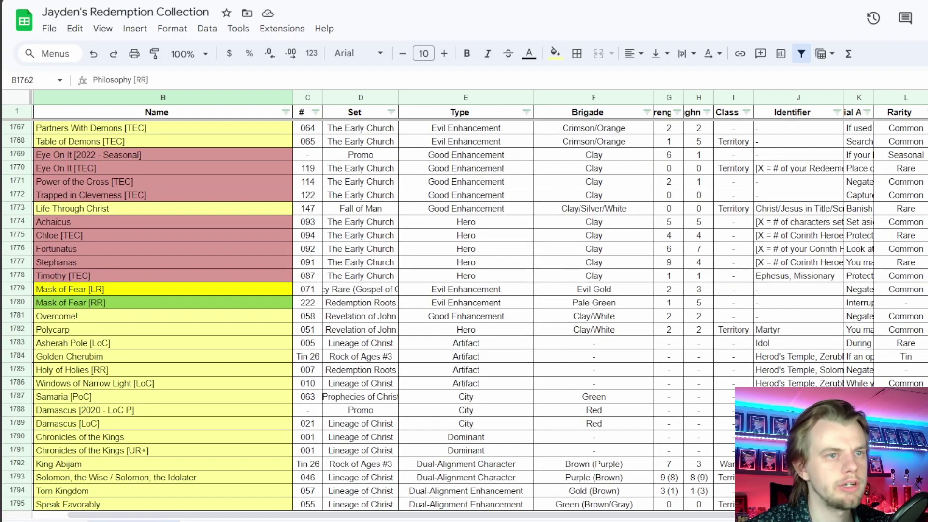
scroll(180, 243, down, 2)
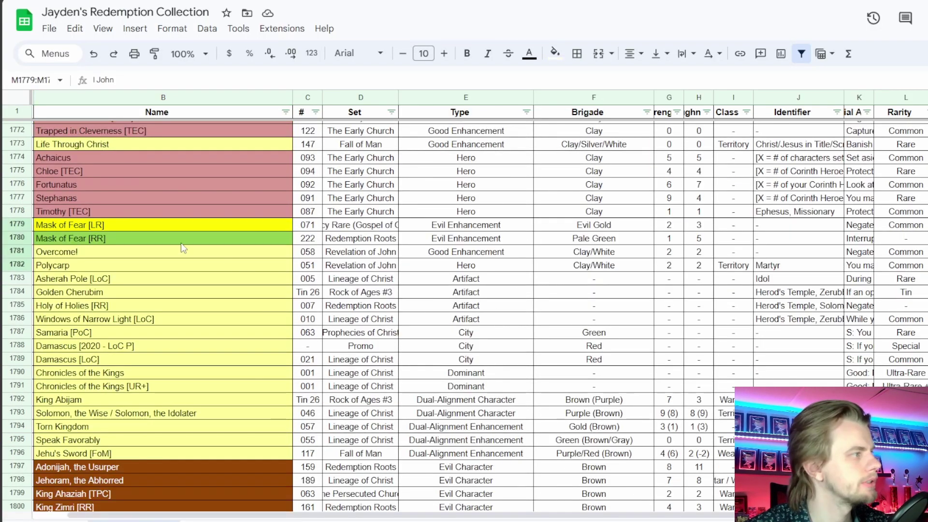
drag(145, 226, 128, 266)
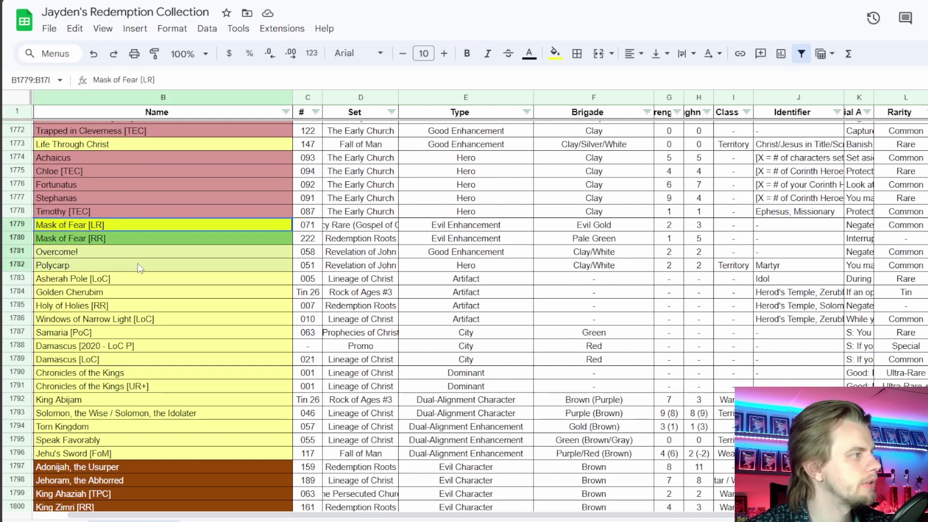
click(119, 264)
click(116, 256)
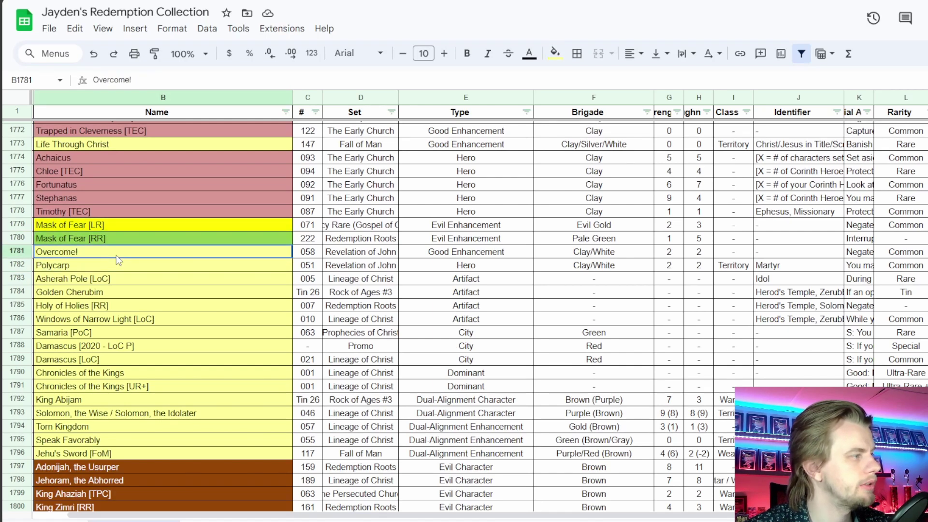
click(118, 240)
click(117, 225)
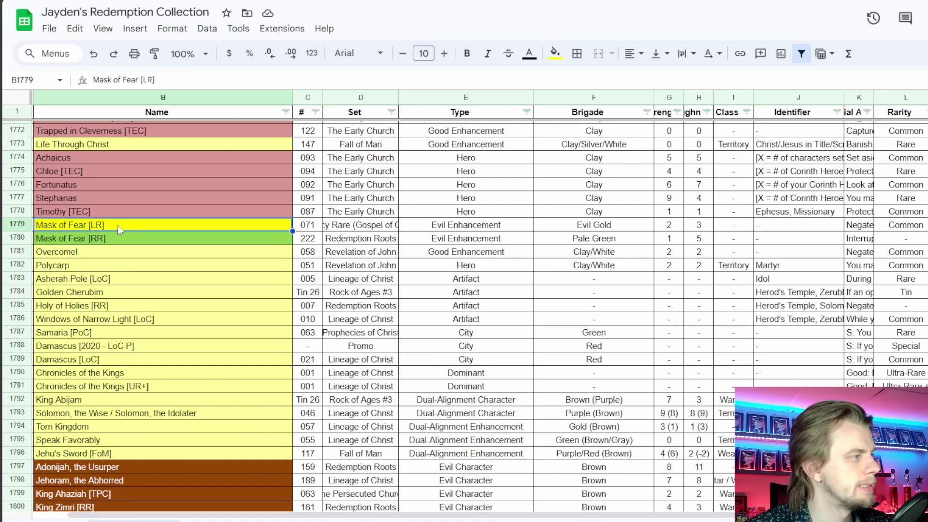
mouse_move(118, 226)
mouse_down()
mouse_move(121, 252)
mouse_move(114, 241)
mouse_up()
click(114, 240)
Compare Overcome! and Polycarp as the I John candidates for the deck
click(120, 252)
click(128, 267)
click(124, 253)
click(125, 264)
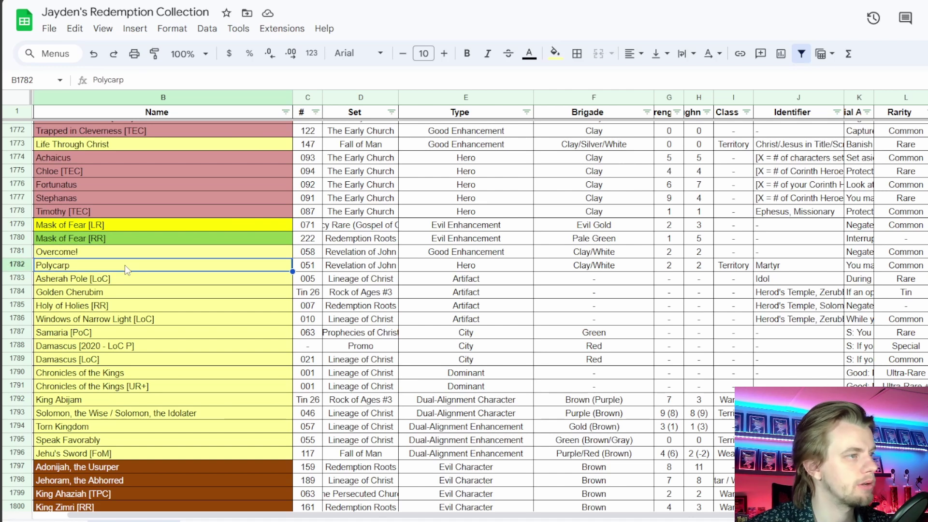
click(132, 253)
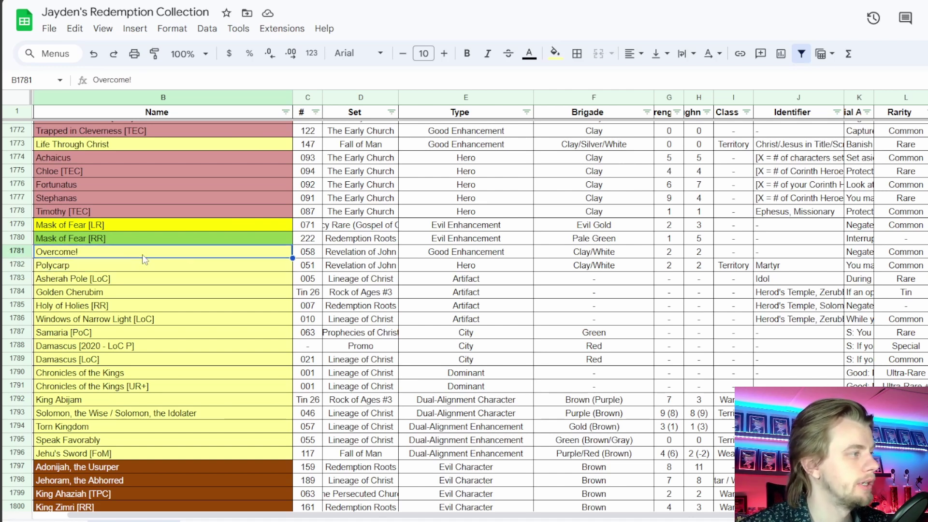
click(125, 266)
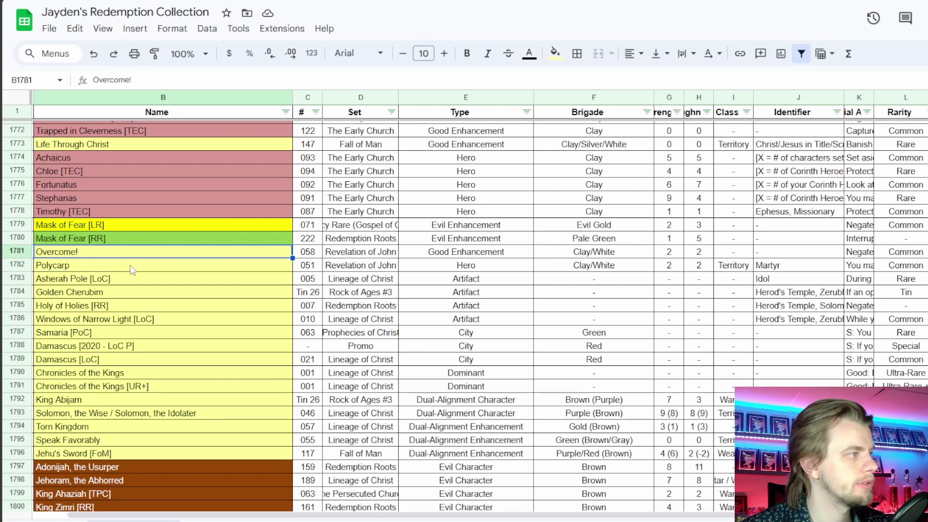
click(132, 257)
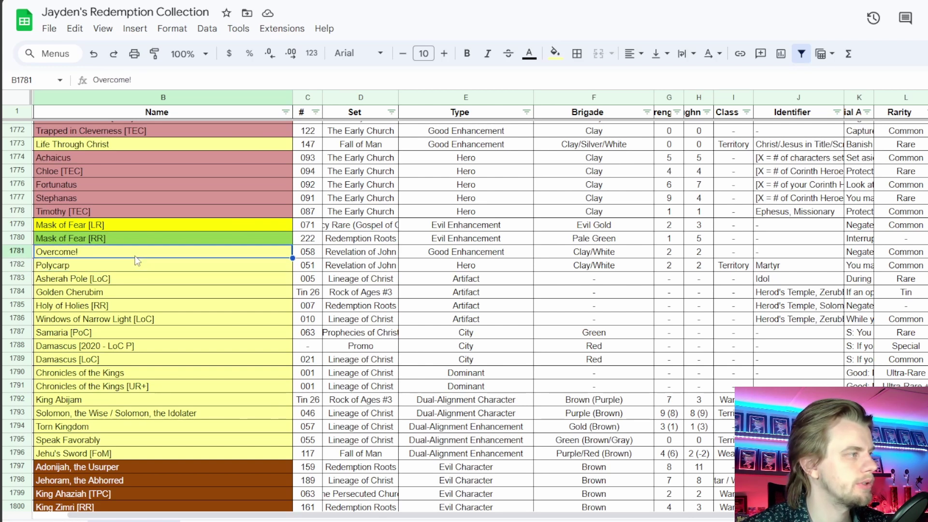
In the deck editor, search the cards for "overcome", add Overcome! (RoJ AB) to the deck, and clear the search
key(alt+Tab)
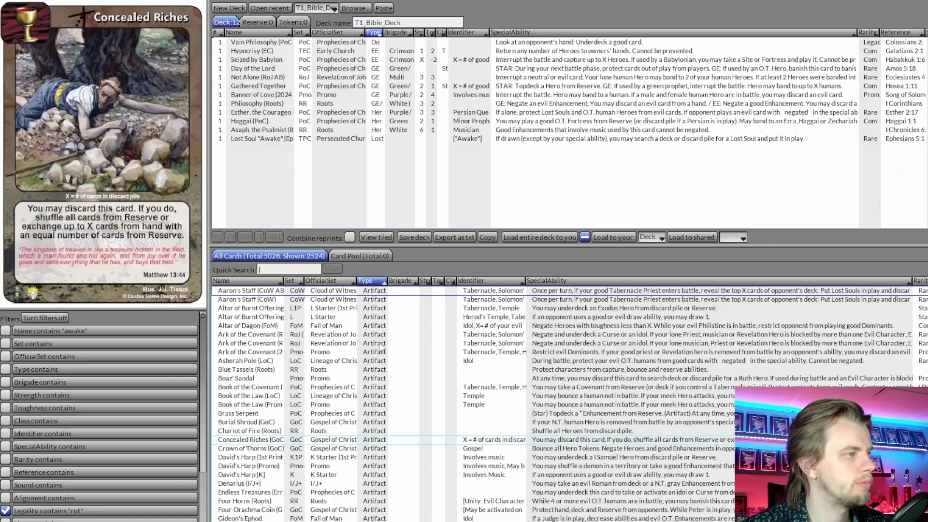
click(295, 269)
text(overcome)
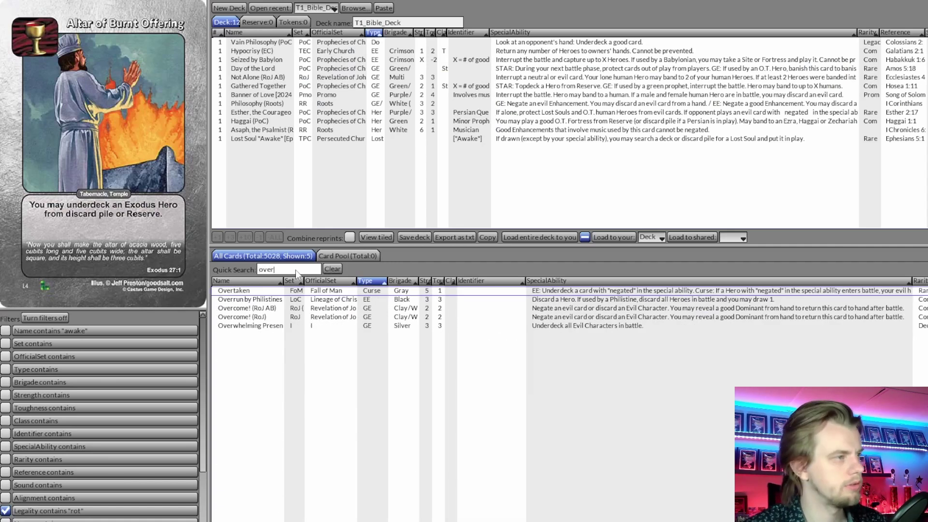
double_click(248, 292)
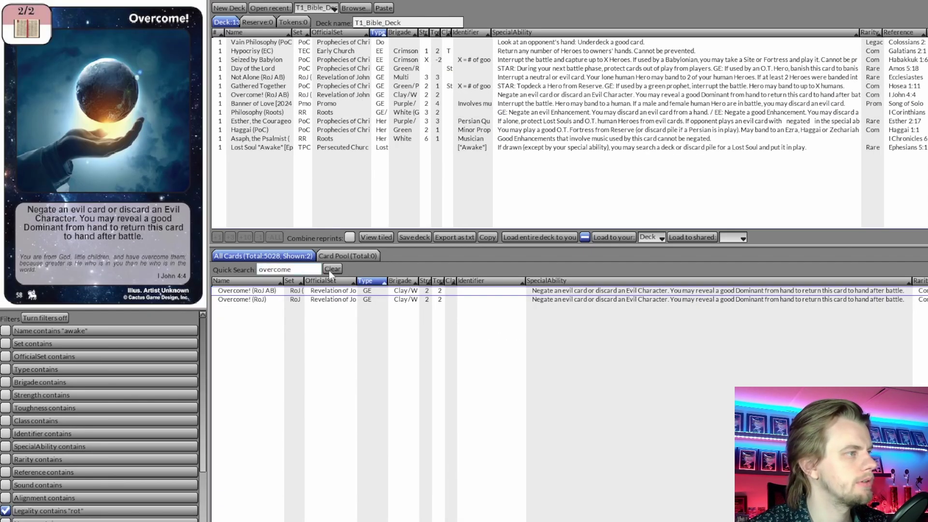
click(330, 270)
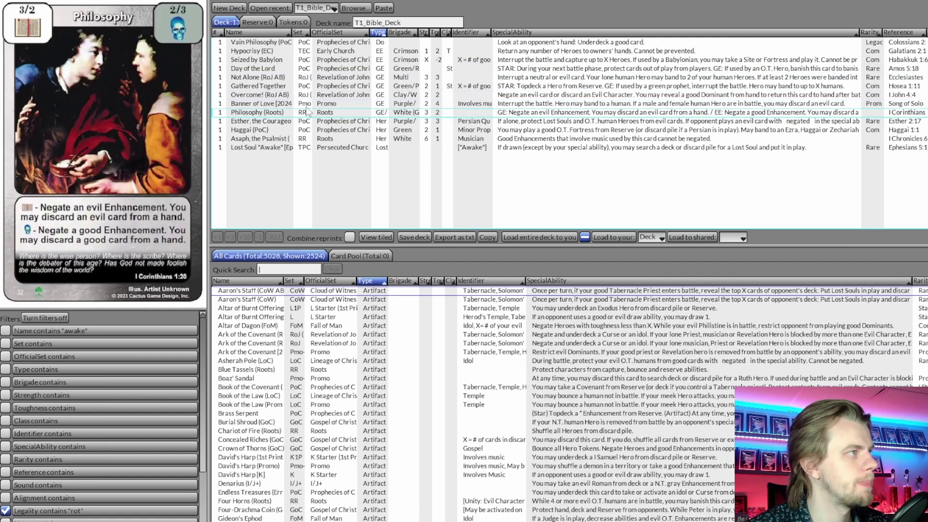
click(277, 97)
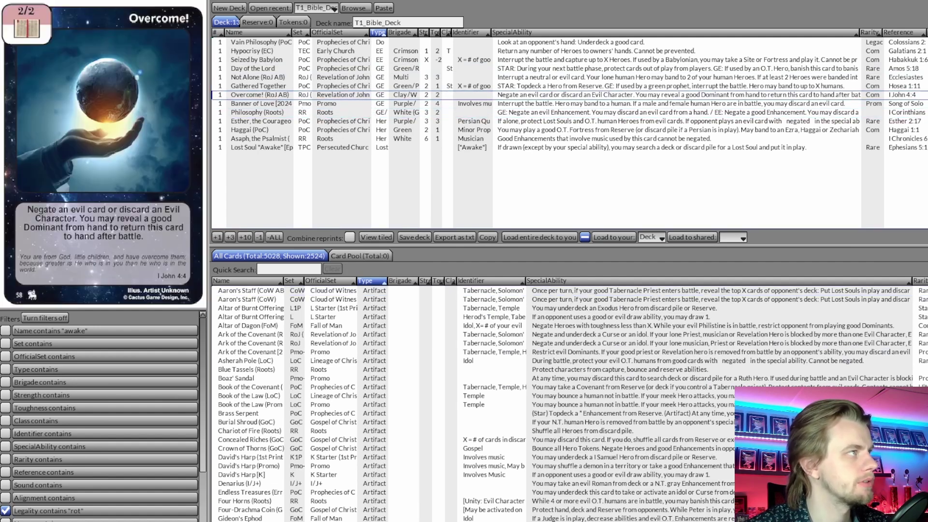
Mark I John with "x" in the book checklist spreadsheet and note Polycarp as its alternative
key(alt+Tab)
click(189, 351)
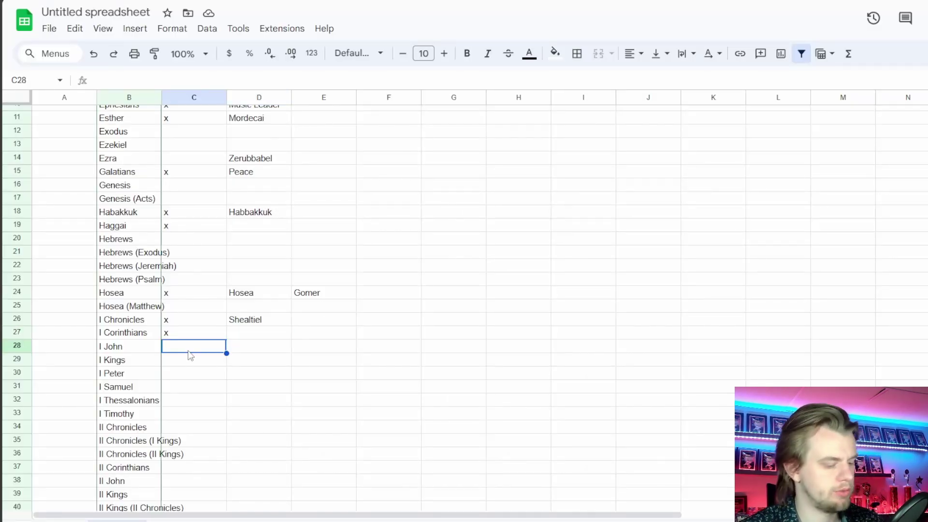
text(x)
key(Tab)
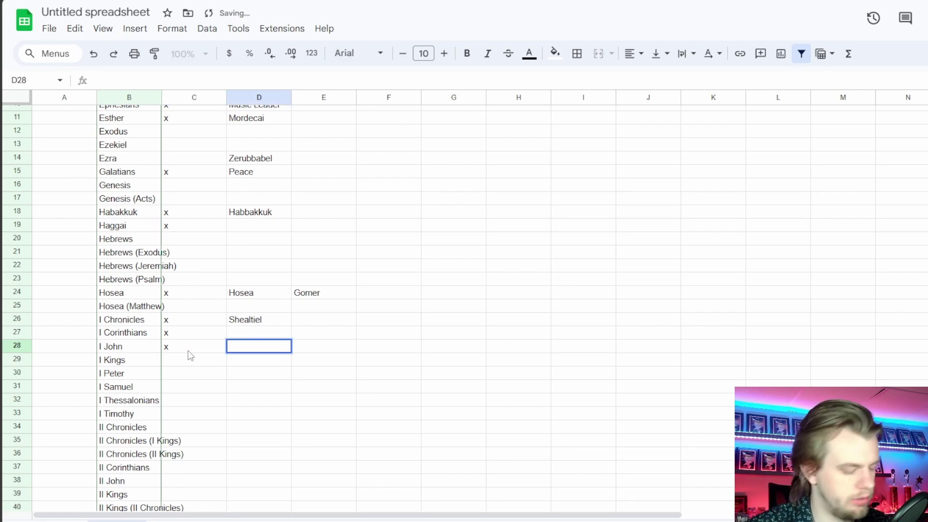
key(Return)
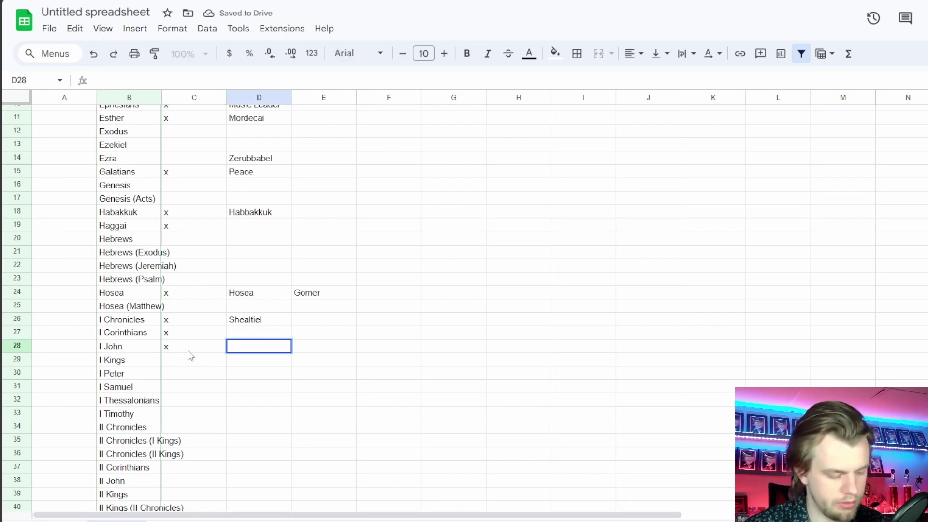
text(Polycarp)
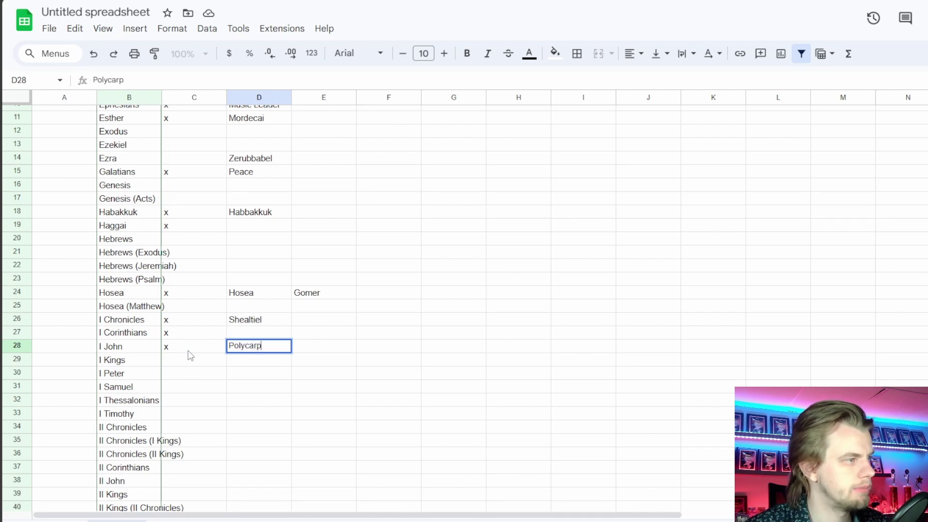
click(190, 356)
Review the I Kings cards in the collection spreadsheet, from the Asherah Pole artifact to The Widow at Zarephath
key(ctrl+Tab)
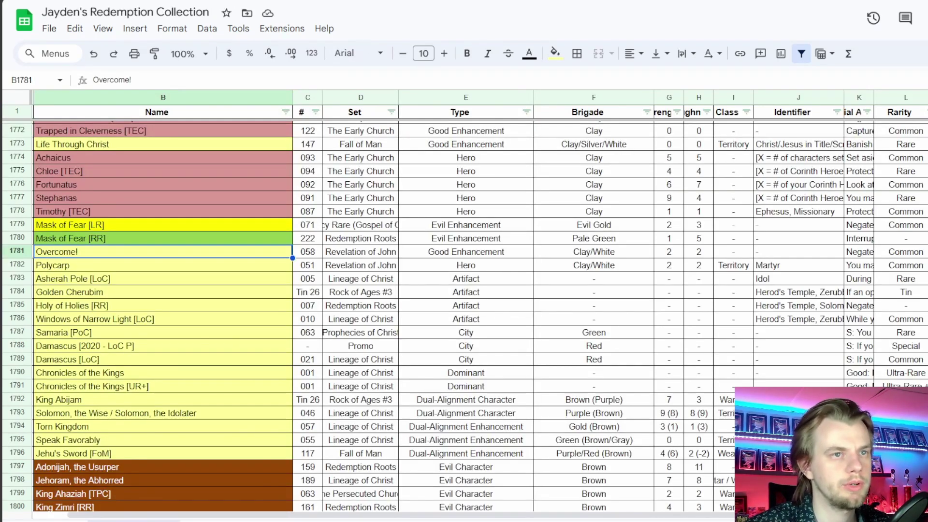
scroll(464, 314, down, 3)
key(shift+Down)
key(shift+Down)
key(shift+Down)
key(shift+Down)
key(shift+Down)
key(shift+Down)
key(shift+Down)
key(shift+Down)
key(shift+Down)
key(shift+Down)
key(shift+Down)
key(shift+Down)
key(shift+Down)
key(shift+Down)
key(shift+Down)
key(shift+Down)
key(shift+Down)
key(shift+Down)
key(shift+Down)
key(shift+Down)
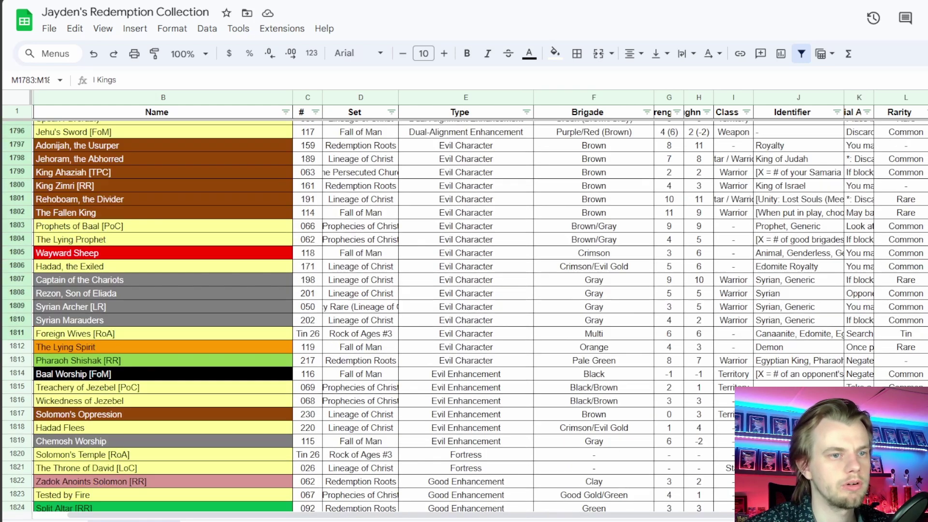
key(shift+Down)
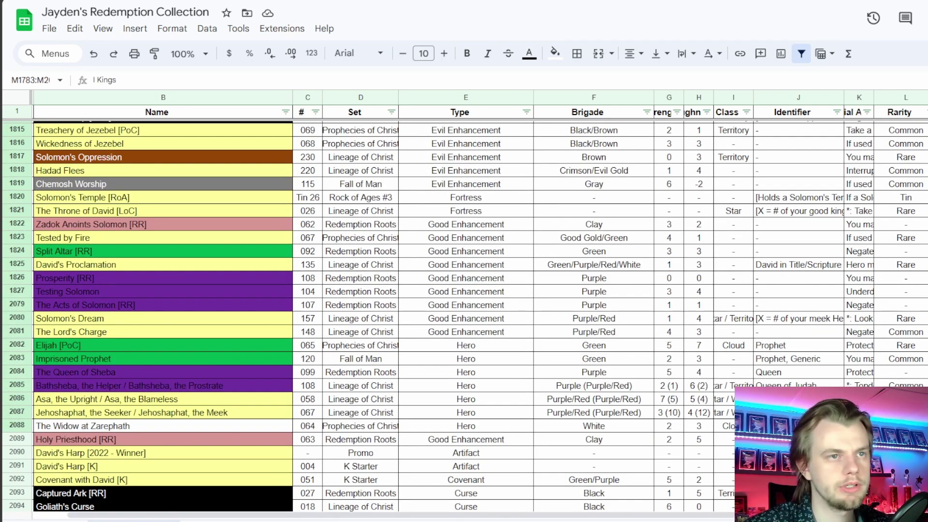
scroll(549, 296, up, 5)
scroll(549, 295, down, 7)
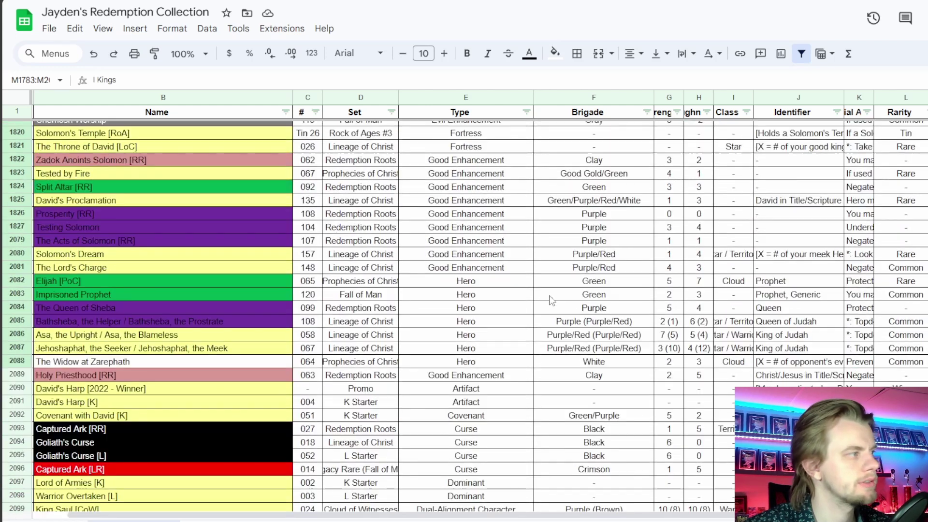
Examine the I Peter entry, Holy Priesthood [RR], in the collection spreadsheet
key(Down)
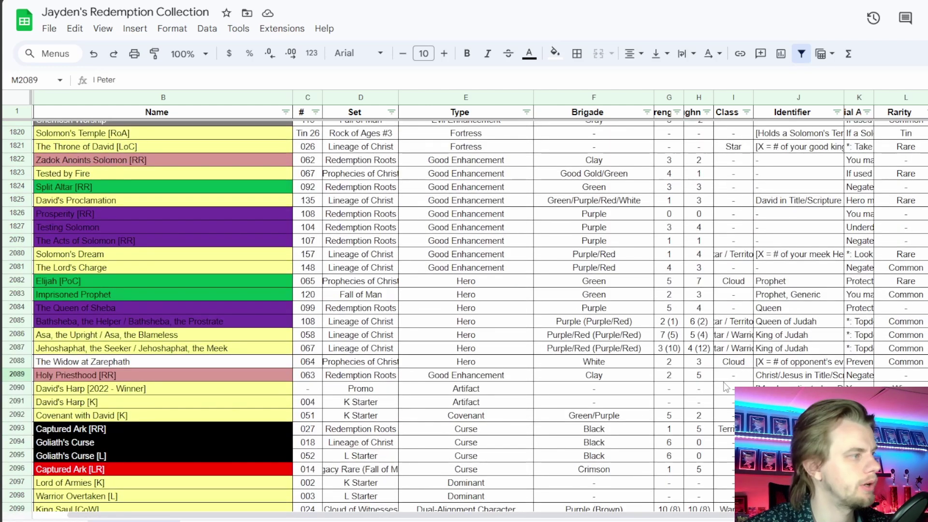
scroll(582, 382, down, 2)
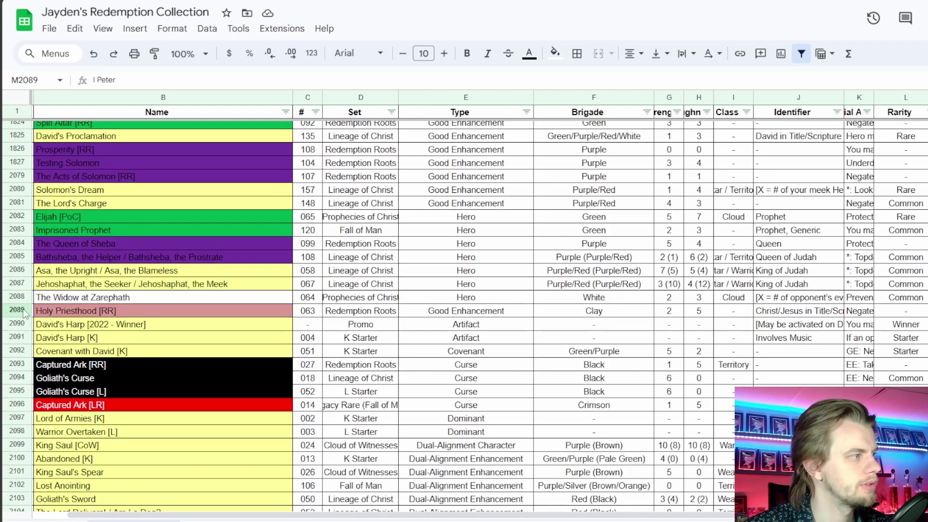
click(100, 315)
key(ctrl+Right)
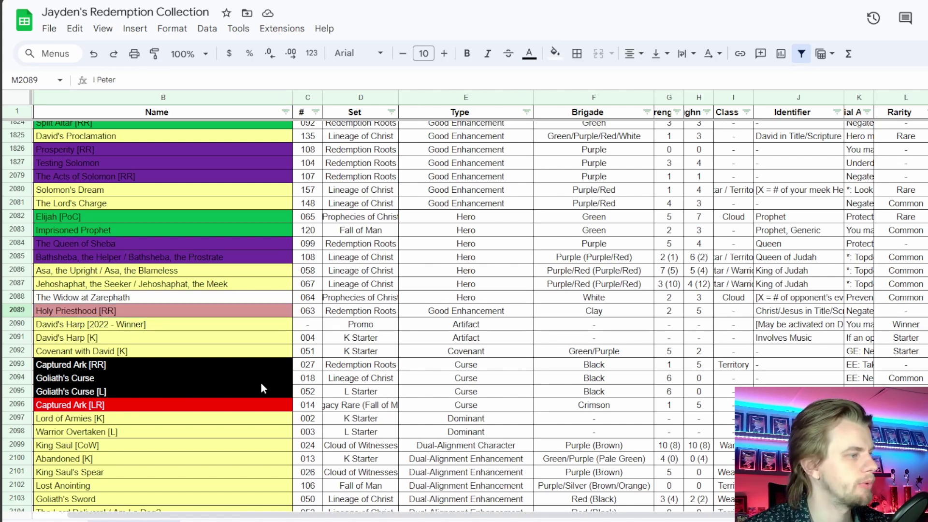
In the deck editor, search the cards for "holy", add Holy Priesthood (Roots) to the deck, and clear the search
key(alt+Tab)
click(277, 269)
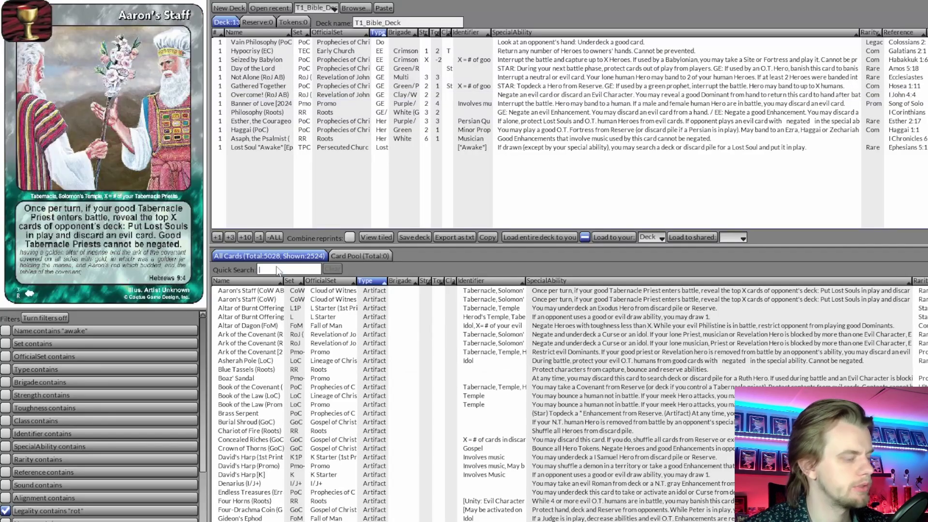
text(holy)
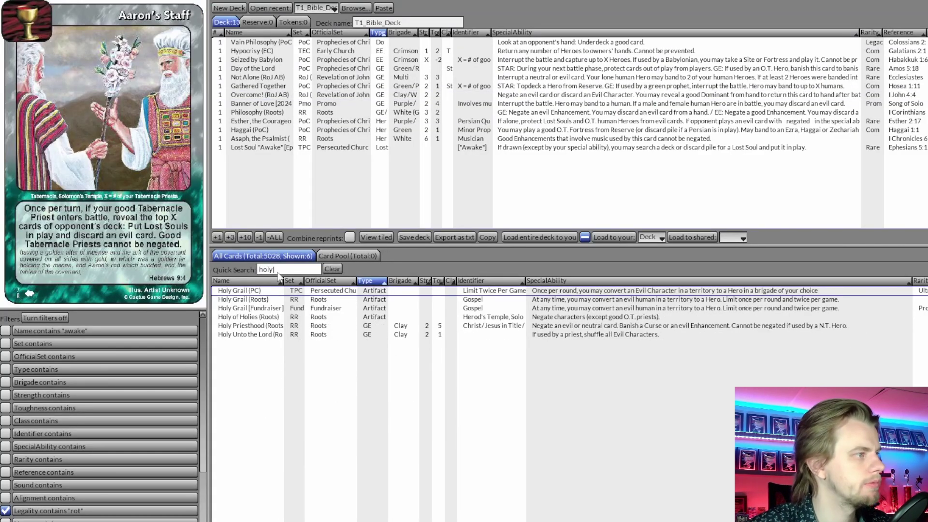
double_click(277, 327)
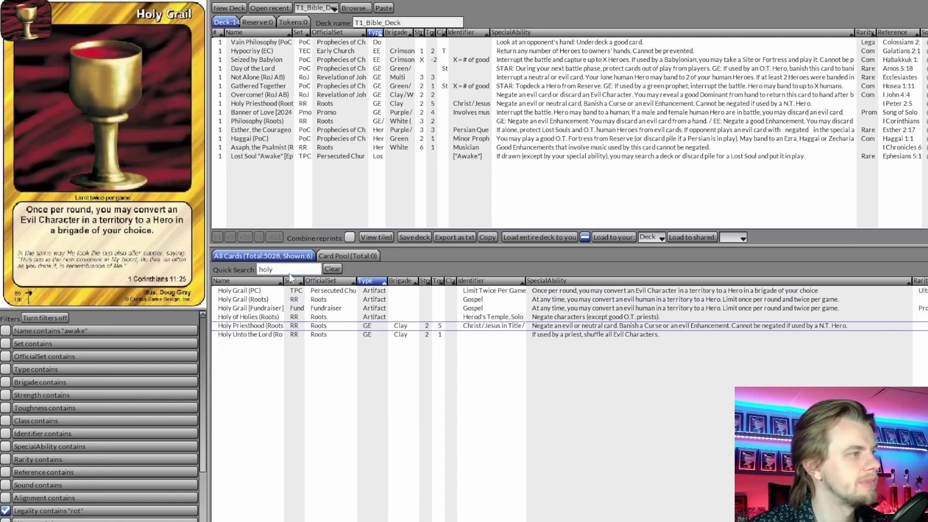
click(336, 266)
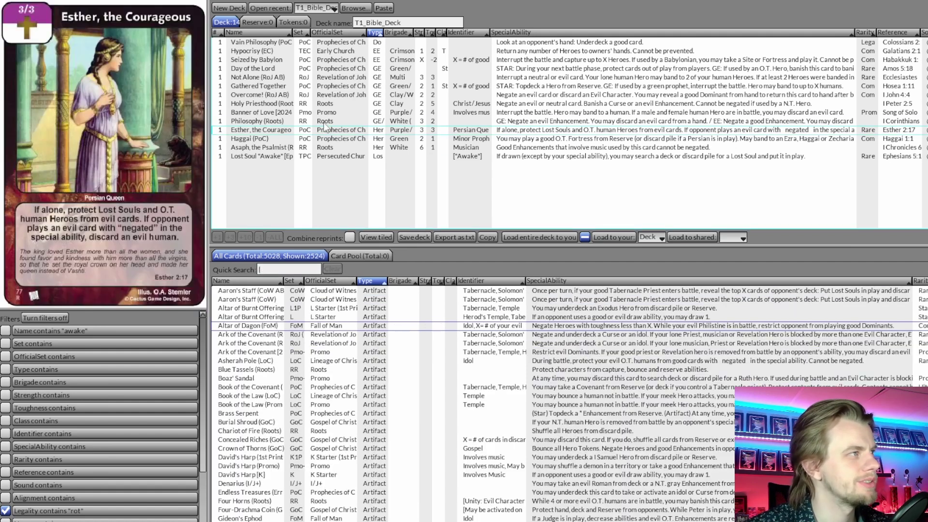
Mark I Peter with "x" in the book checklist spreadsheet
key(alt+Tab)
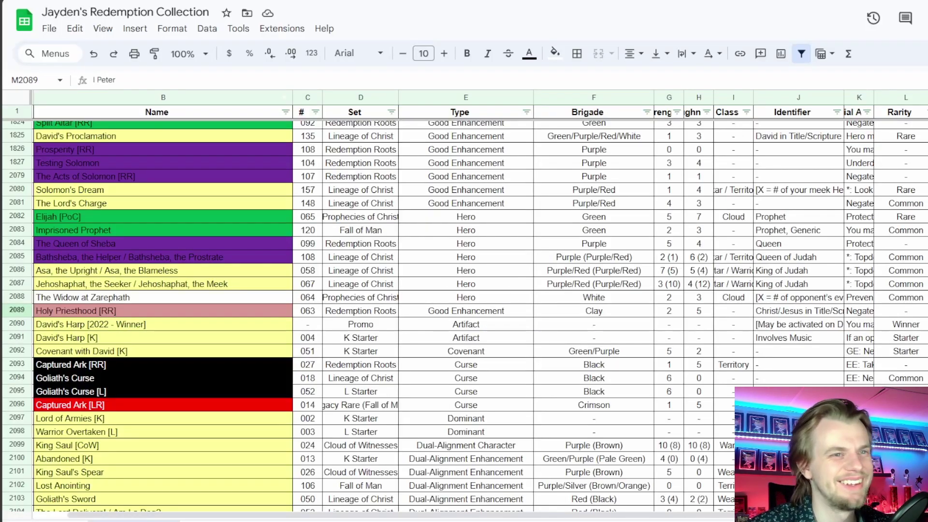
key(alt+Tab)
click(191, 375)
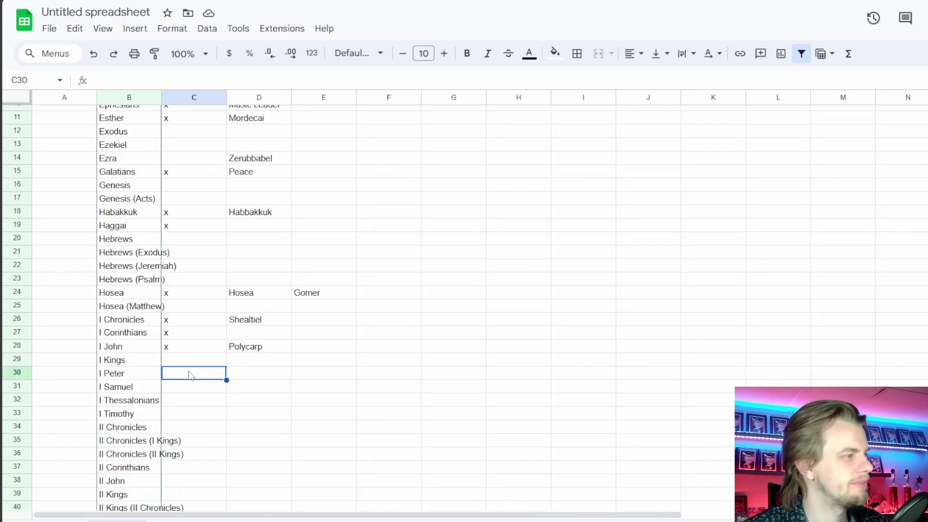
text(x)
key(Tab)
key(Return)
key(Return)
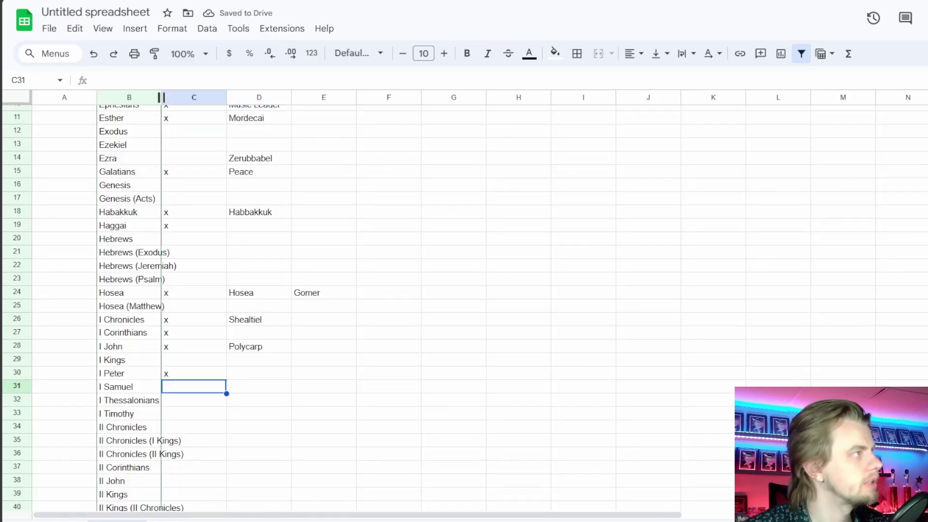
Review the I Samuel cards in the collection spreadsheet, from the David's Harp artifacts to the Lost Souls
key(alt+Tab)
scroll(464, 314, down, 5)
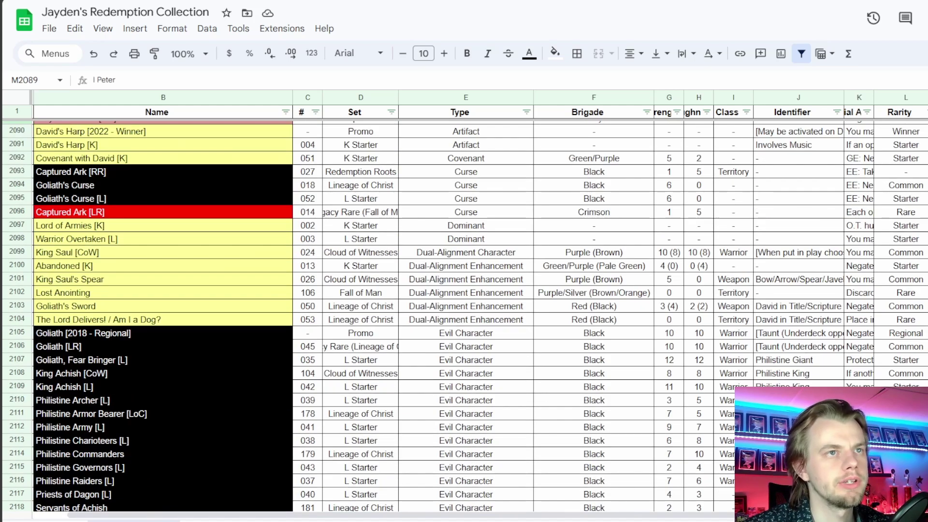
key(Down)
key(shift+Down)
key(shift+Down)
key(shift+Down)
key(shift+Down)
key(shift+Down)
key(shift+Down)
key(shift+Down)
key(shift+Down)
key(shift+Down)
key(shift+Down)
key(shift+Down)
key(shift+Down)
key(shift+Down)
key(shift+Down)
key(shift+Down)
key(shift+Down)
key(shift+Down)
key(shift+Down)
key(shift+Down)
key(shift+Down)
scroll(464, 315, down, 20)
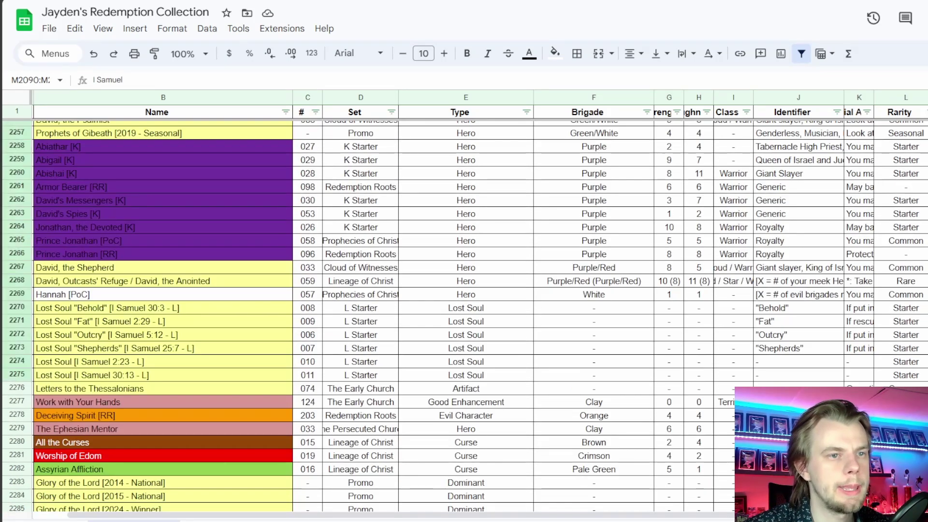
Look back through the I Samuel cards in the collection spreadsheet, from the heroes up to the David's Harp artifacts
scroll(278, 347, up, 7)
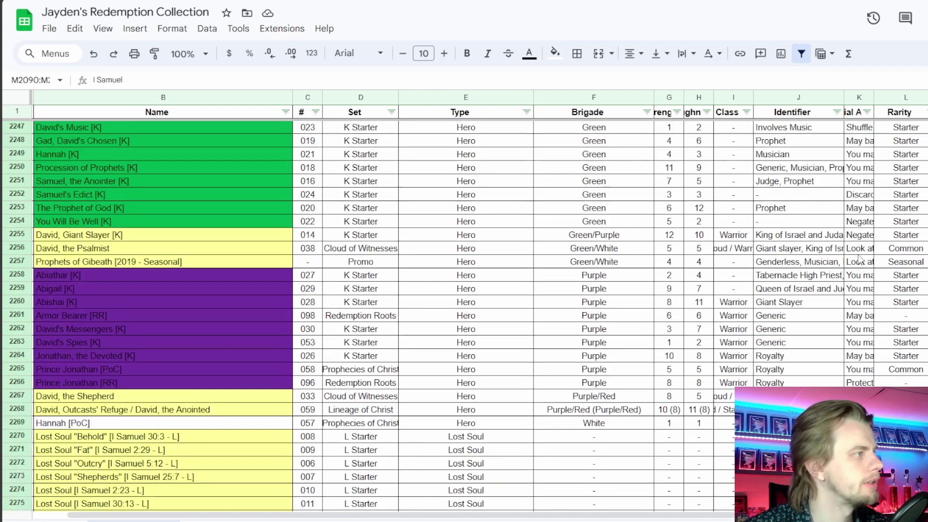
scroll(281, 345, up, 3)
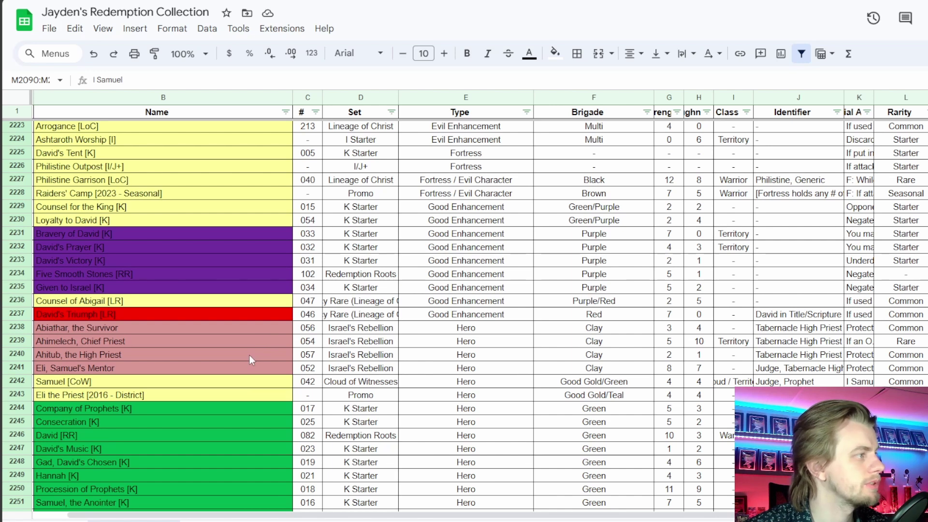
scroll(249, 356, up, 3)
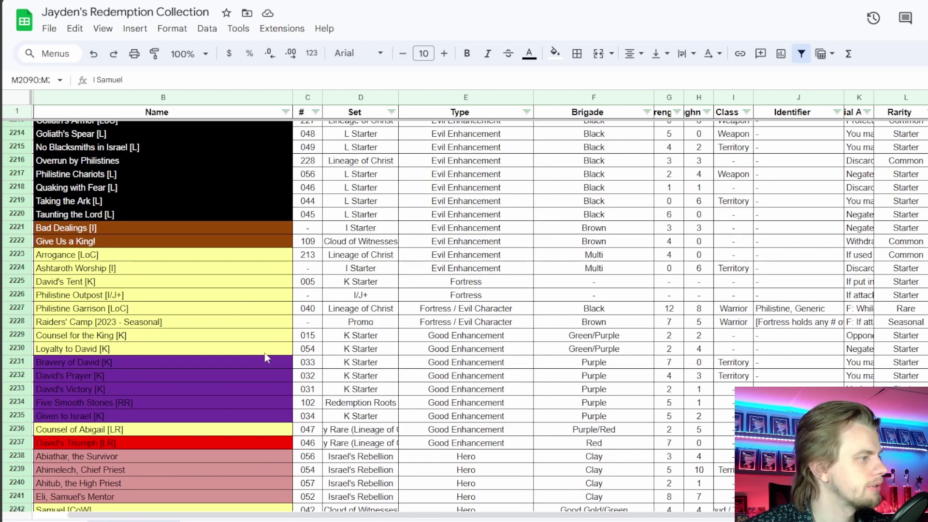
scroll(265, 351, down, 3)
scroll(267, 332, up, 9)
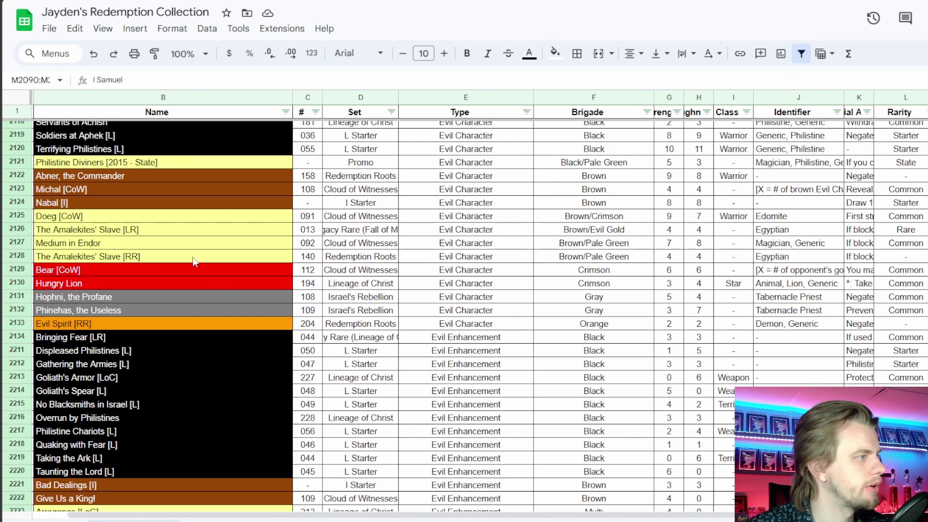
scroll(242, 256, up, 5)
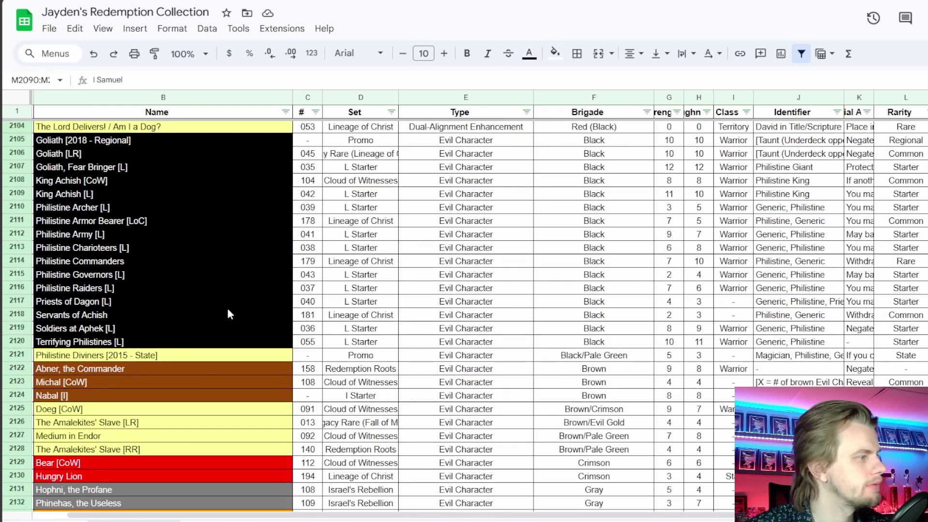
scroll(186, 438, up, 2)
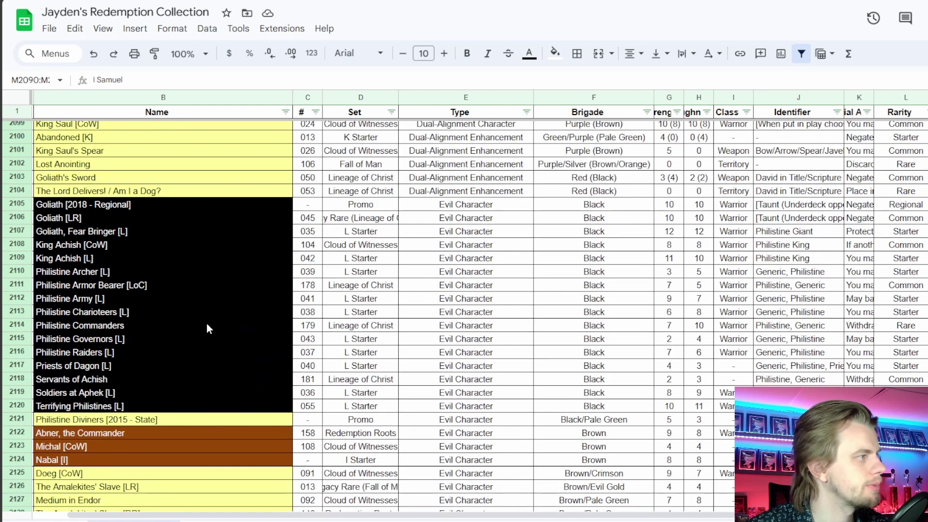
scroll(215, 345, up, 2)
scroll(224, 368, up, 2)
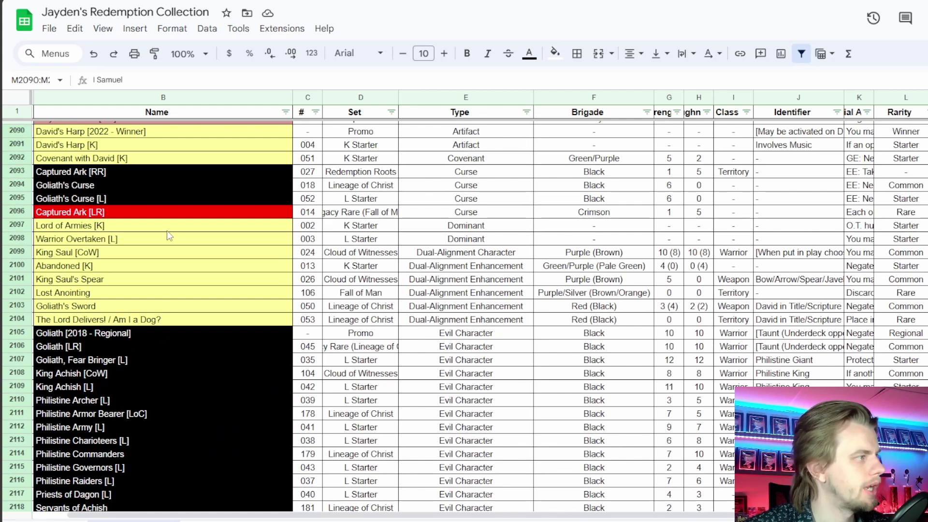
scroll(223, 322, up, 2)
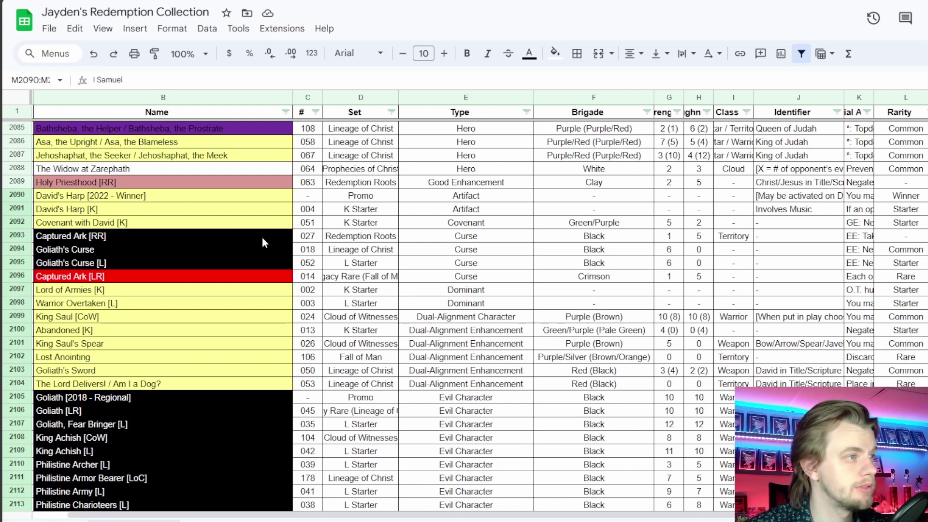
scroll(263, 237, down, 20)
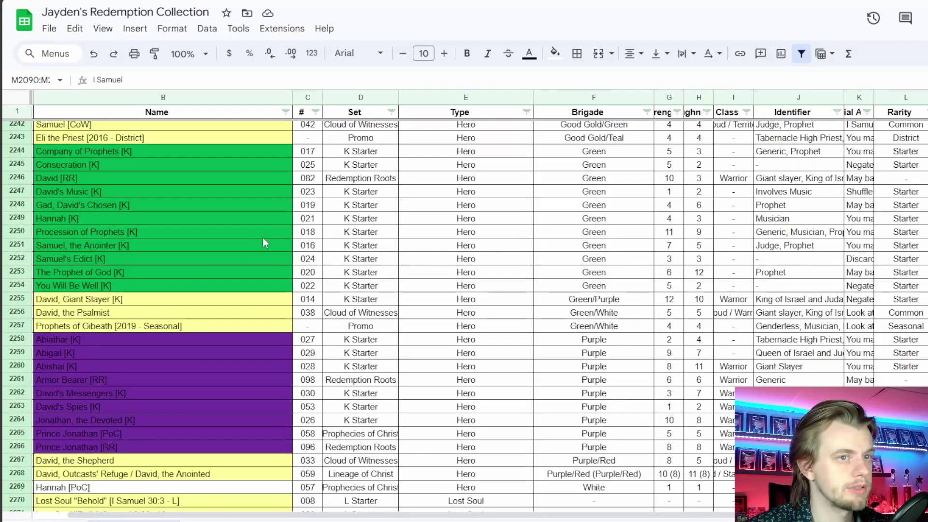
Find the I Thessalonians entries in the collection spreadsheet and inspect Letters to the Thessalonians and Work with Your Hands
scroll(263, 237, down, 6)
key(shift+Down)
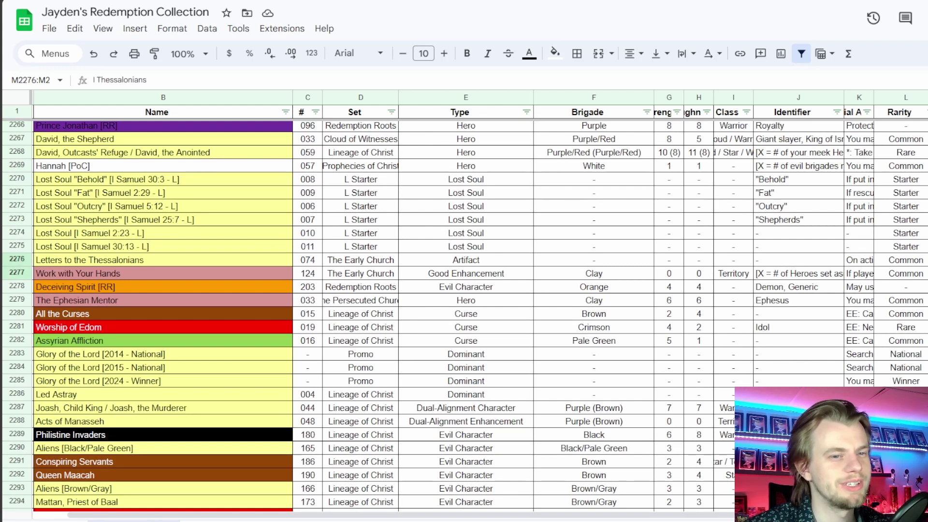
click(119, 262)
click(115, 272)
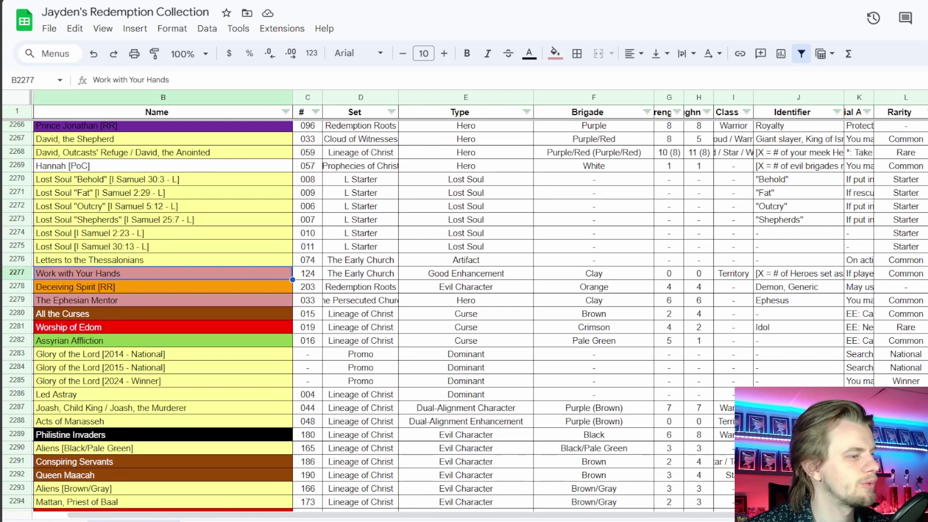
In the deck editor, search the cards for "letters" and view Letters to the Thessalonians
key(alt+Tab)
click(306, 270)
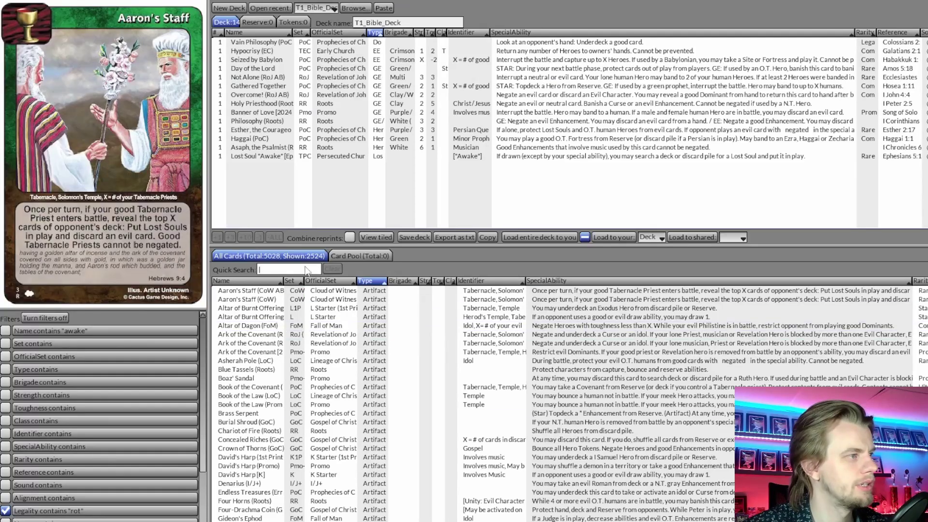
text(letters)
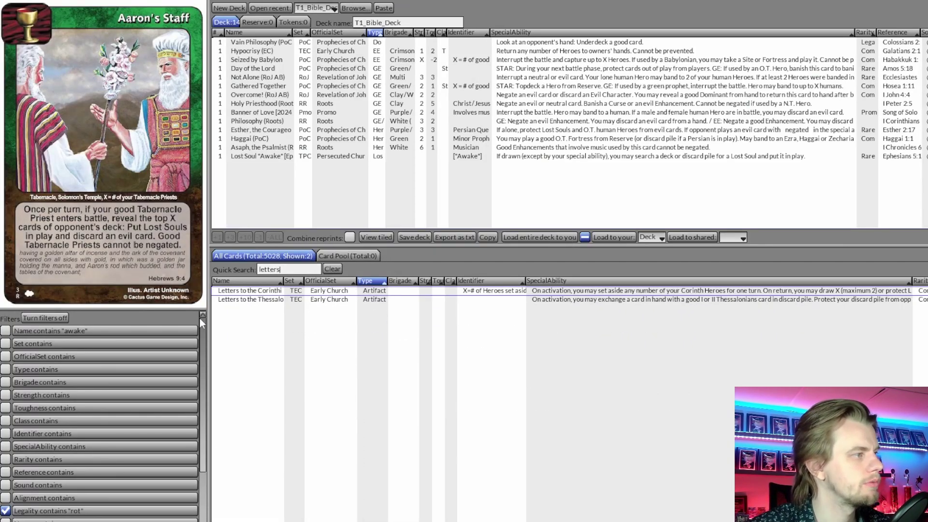
click(228, 302)
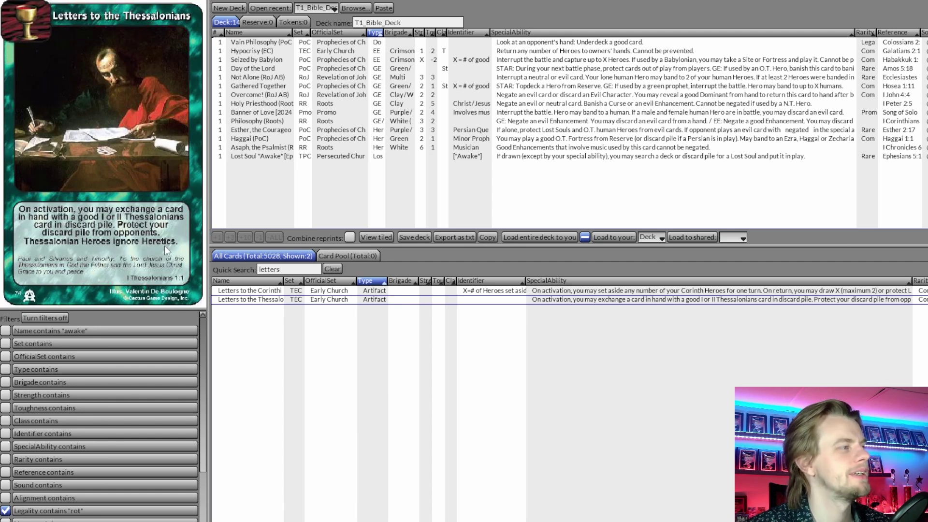
Search the cards for "work", add Work with Your Hands to the deck's Reserve, and clear the search
double_click(264, 269)
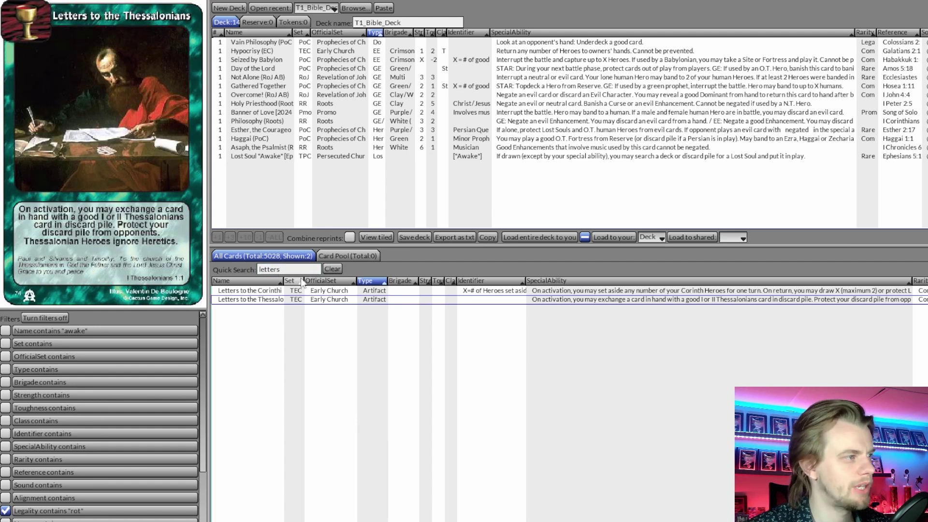
text(work)
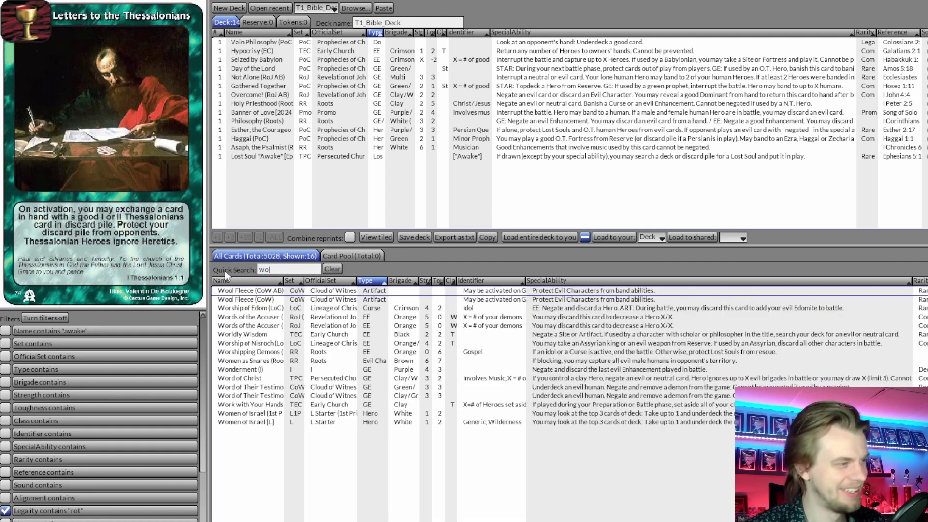
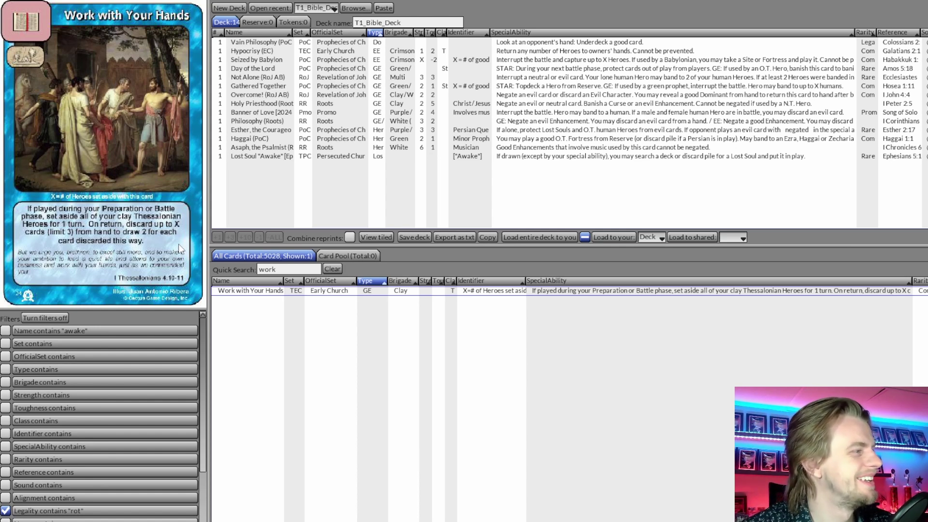
drag(228, 293, 259, 24)
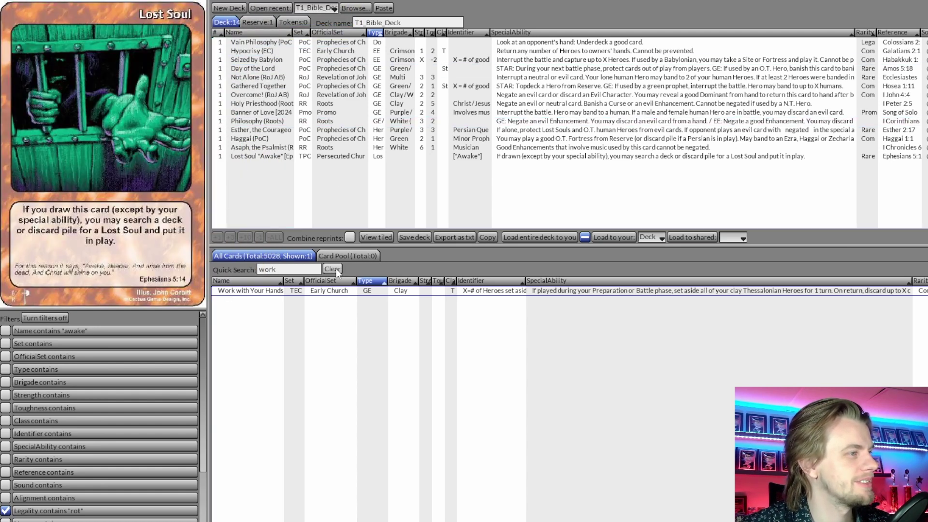
click(333, 270)
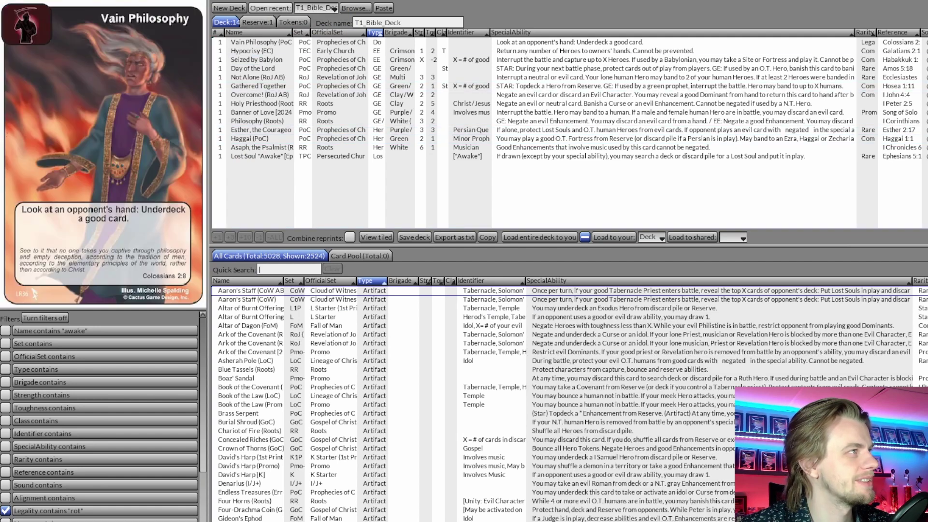
In the book checklist spreadsheet, mark I Thessalonians with "x" and enter "Letters to the Thess" as its alternative
key(alt+Tab)
click(218, 399)
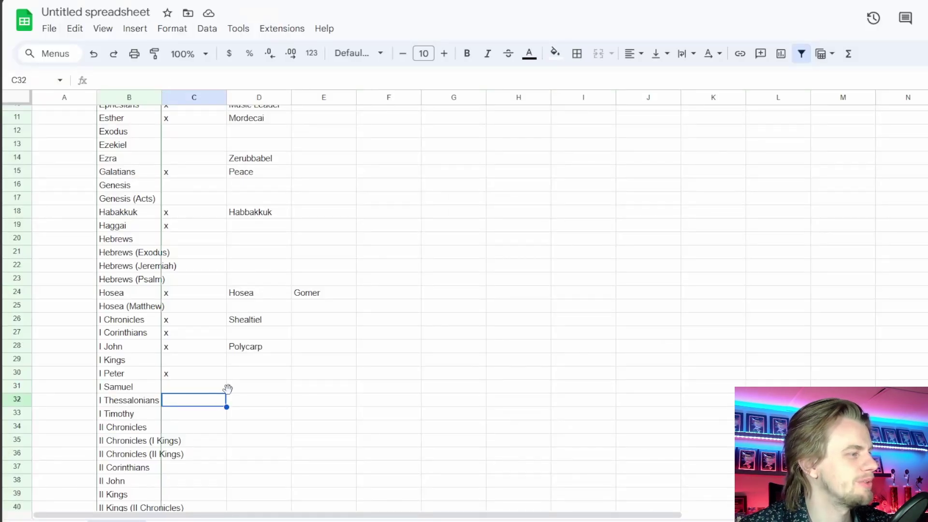
scroll(292, 366, down, 3)
text(x)
key(Tab)
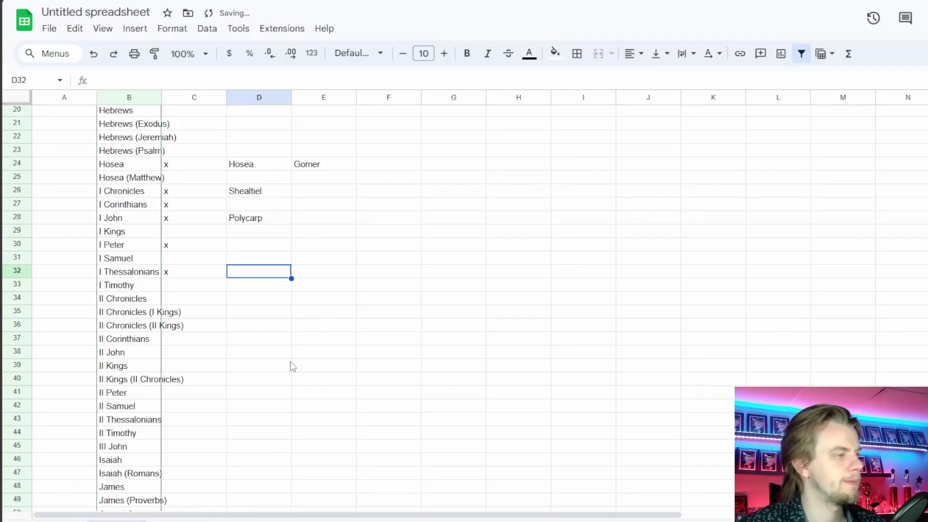
text(Letter )
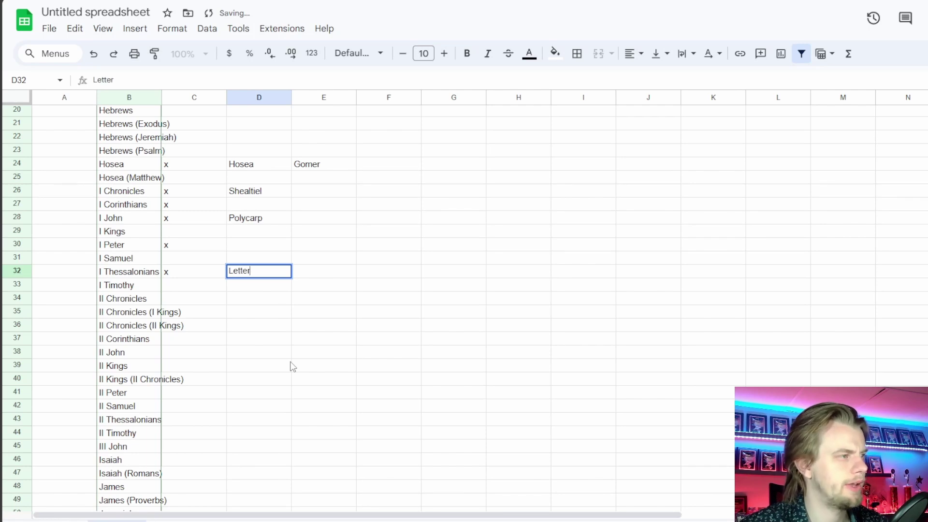
text(s to the t)
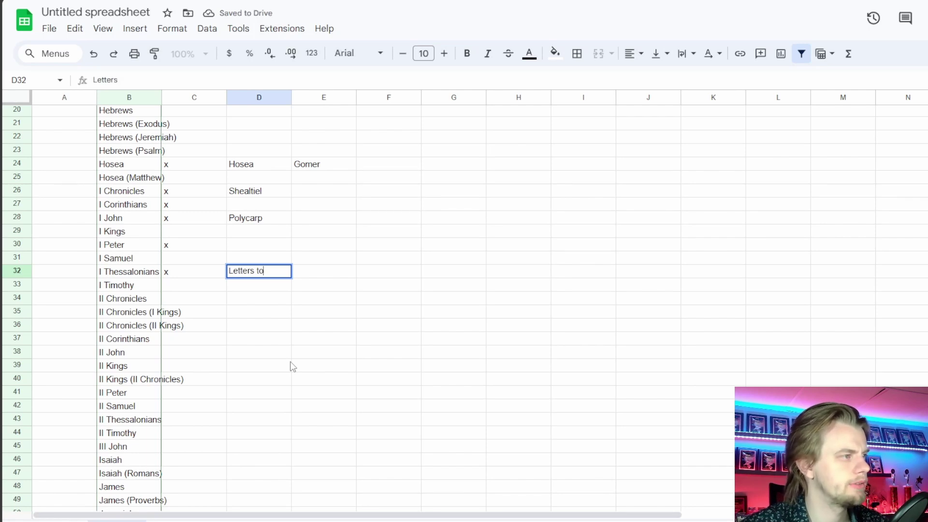
key(BackSpace)
text(Thess)
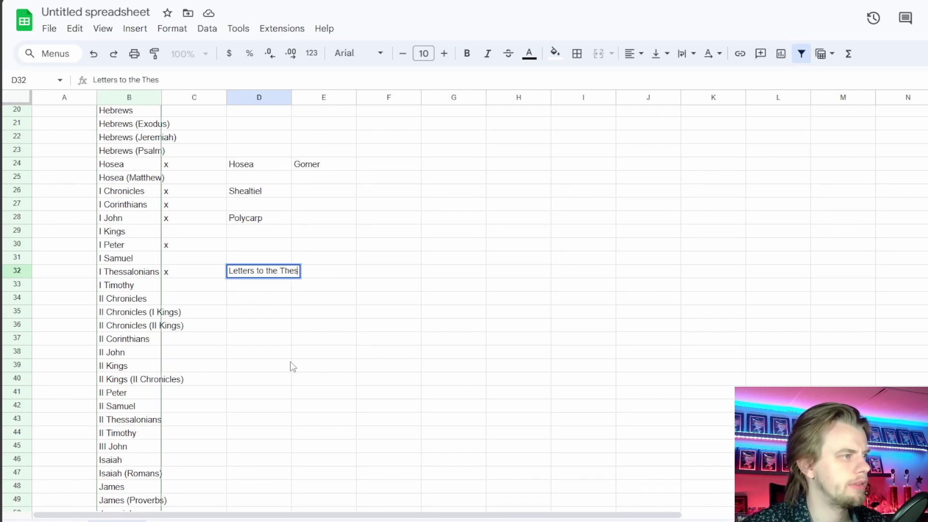
key(Return)
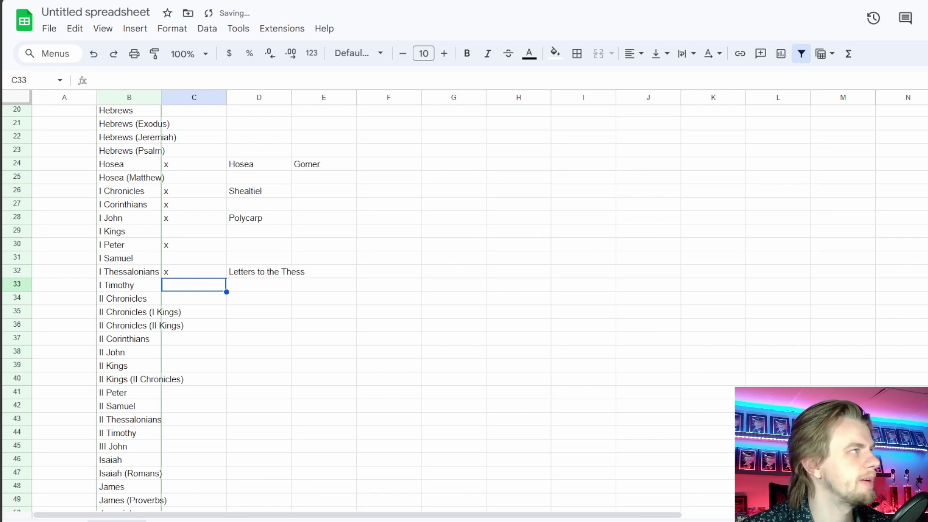
Examine the I Timothy entries, Deceiving Spirit [RR] and The Ephesian Mentor, in the collection spreadsheet
key(ctrl+Tab)
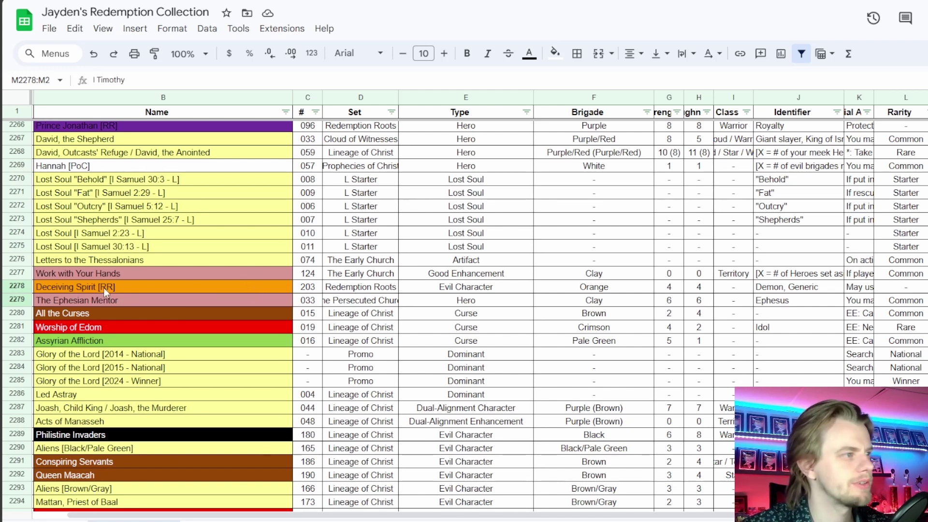
drag(103, 288, 89, 300)
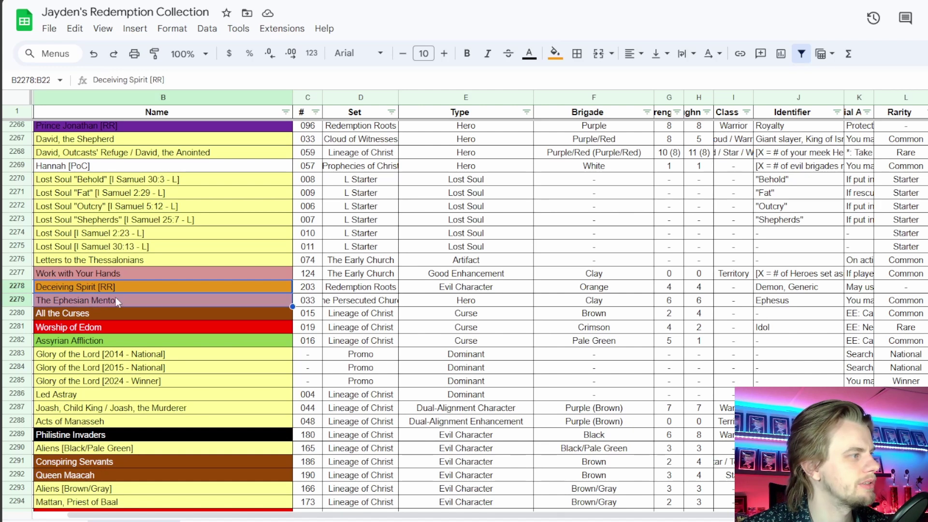
scroll(115, 298, down, 2)
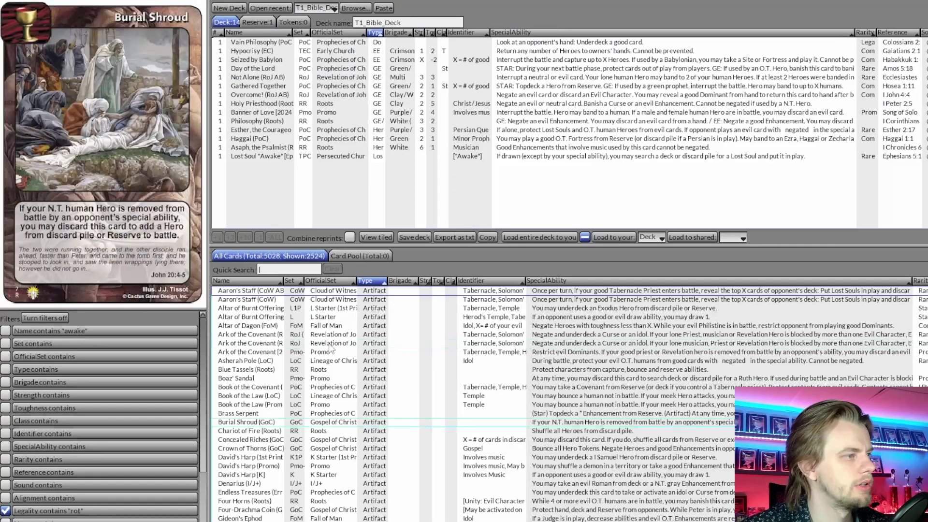
In the deck editor, search the cards for "the eph" and view The Ephesian Mentor
text(eph)
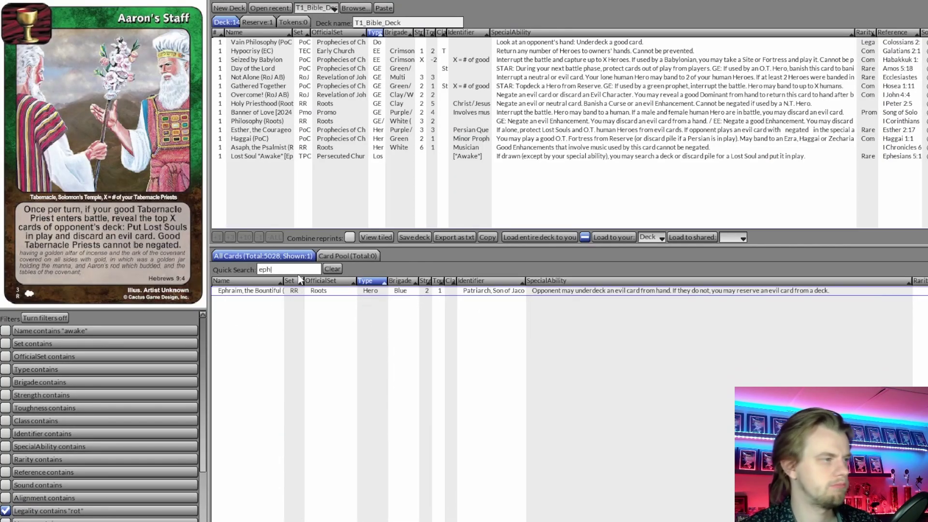
key(BackSpace)
key(BackSpace)
key(BackSpace)
text(the eph)
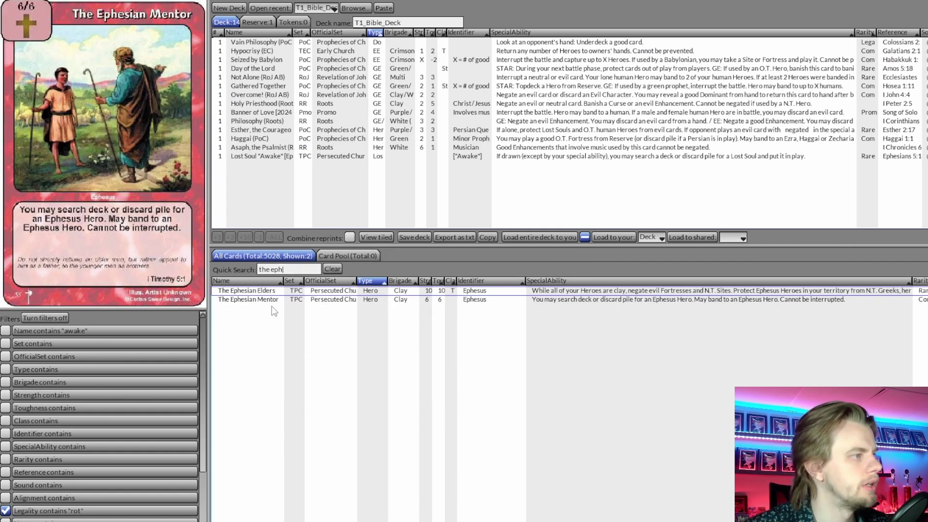
click(273, 300)
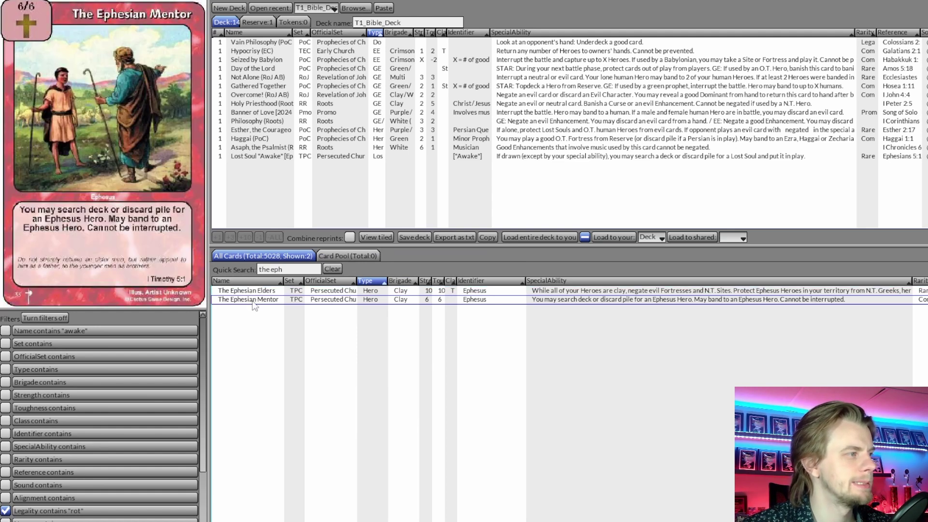
Search the cards for "dece", add Deceiving Spirit (Roots) to the deck, and clear the search
drag(303, 273, 211, 272)
text(dece)
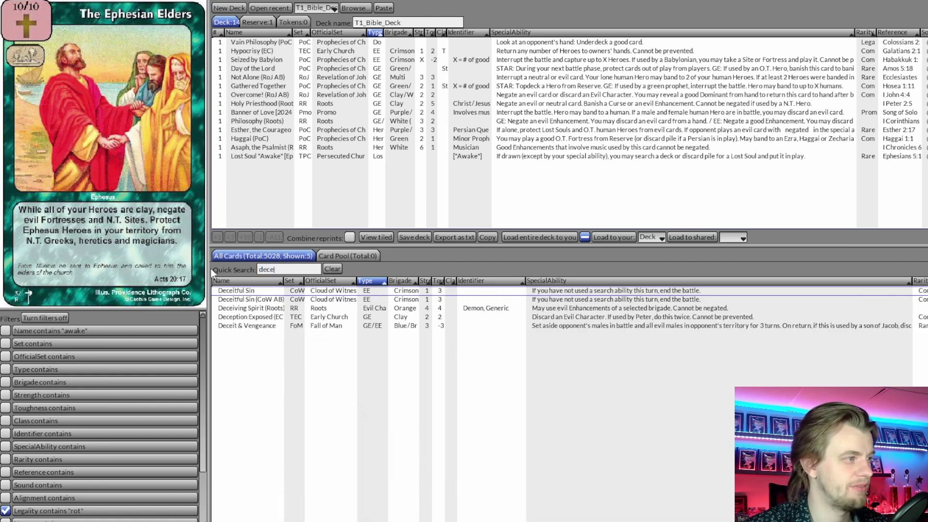
click(227, 308)
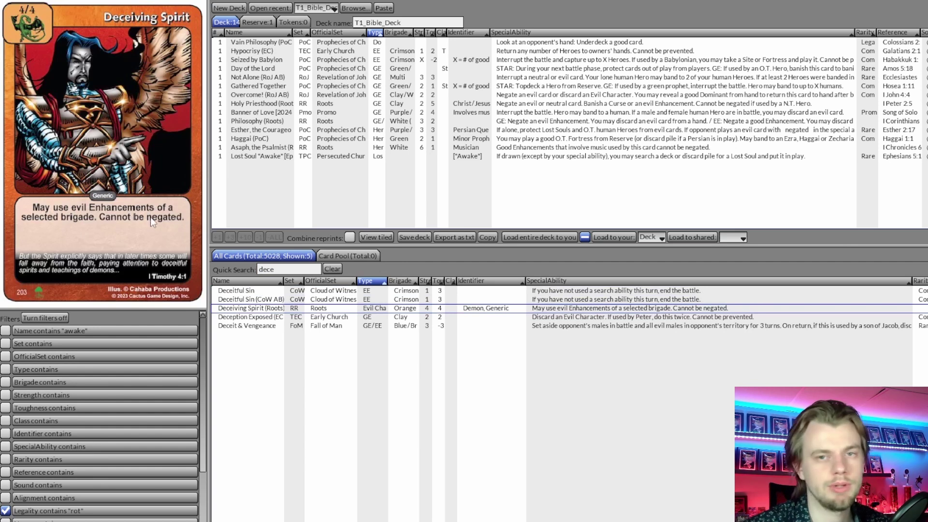
double_click(240, 309)
click(332, 270)
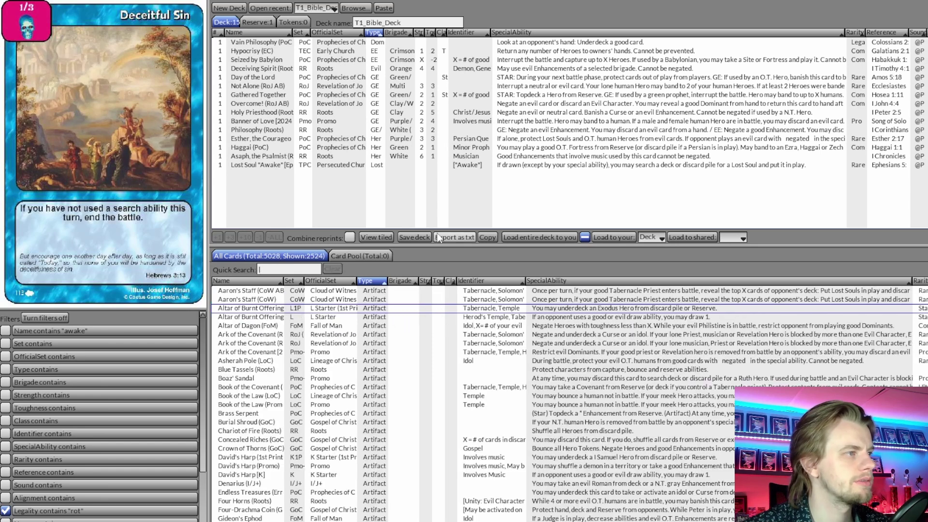
In the book checklist spreadsheet, mark I Timothy with "x" and enter "The Ephesian Mentor" as its alternative
key(alt+Tab)
text(x)
key(Tab)
text(The Ephs)
key(BackSpace)
text(esian Mentor)
key(Return)
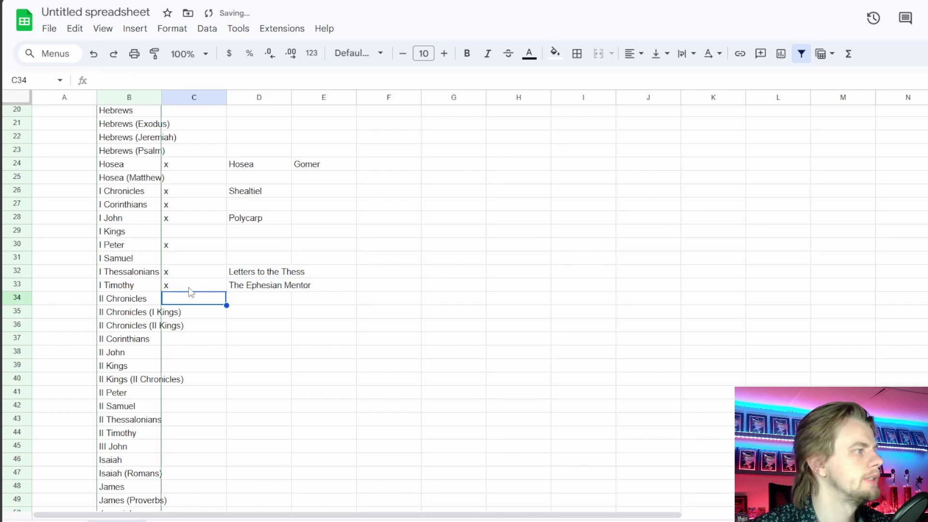
Switch to the collection spreadsheet and extend the cell selection down through the II Chronicles rows
key(alt+Tab)
key(shift+Down)
key(shift+Down)
key(shift+Down)
key(shift+Down)
key(shift+Down)
key(shift+Down)
key(shift+Down)
key(shift+Down)
key(shift+Down)
key(shift+Down)
key(shift+Down)
key(shift+Down)
key(shift+Down)
key(shift+Down)
key(shift+Down)
key(shift+Down)
key(shift+Down)
key(shift+Down)
key(shift+Down)
key(shift+Down)
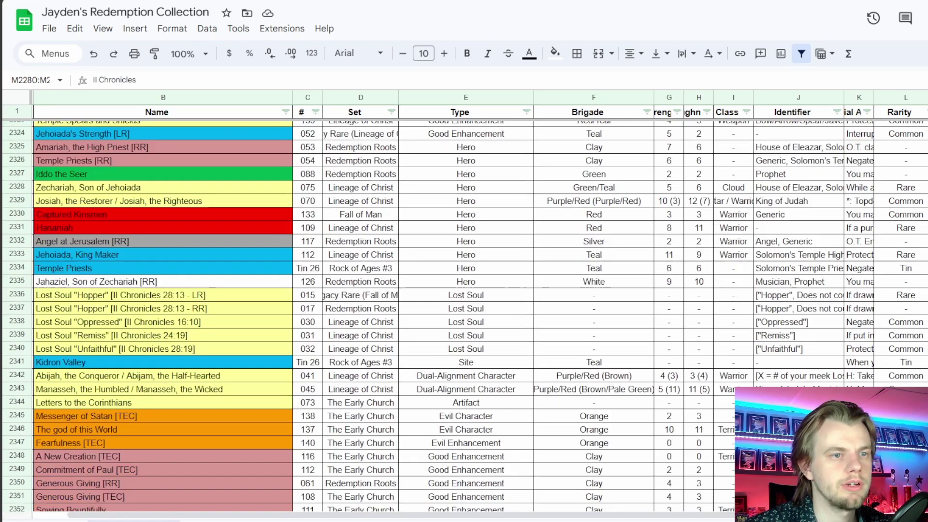
key(shift+Down)
key(shift+Down)
key(shift+Down)
key(shift+Down)
key(shift+Down)
key(shift+Down)
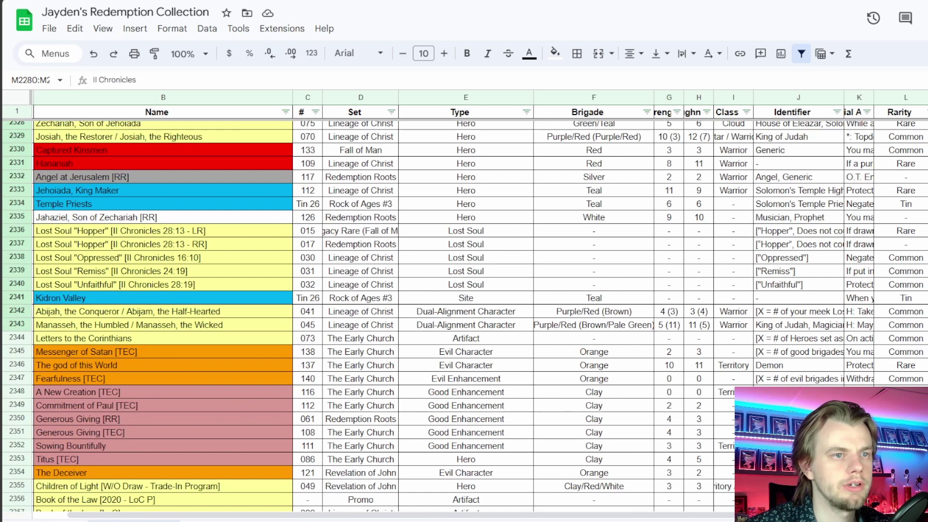
Examine the II Chronicles cards in the collection spreadsheet, from the curses and dominants through the heroes and Lost Souls
scroll(187, 272, up, 5)
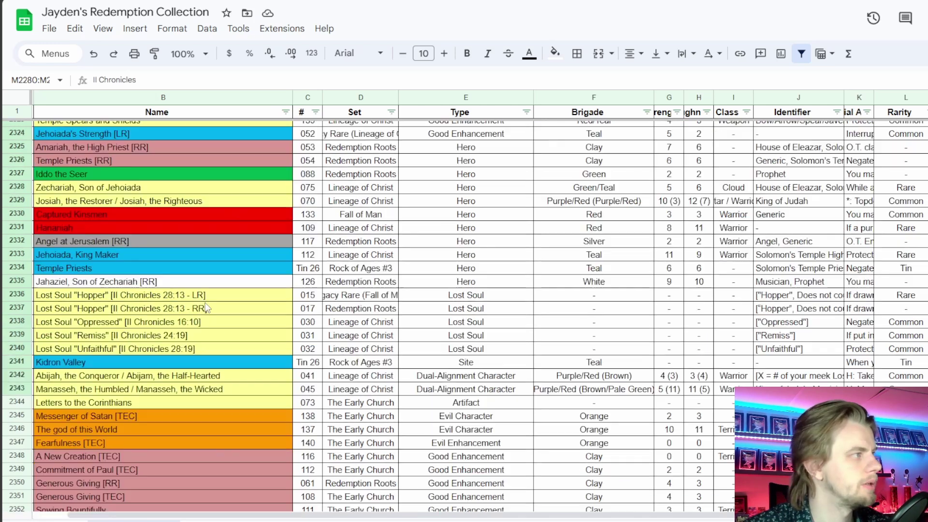
scroll(242, 333, up, 7)
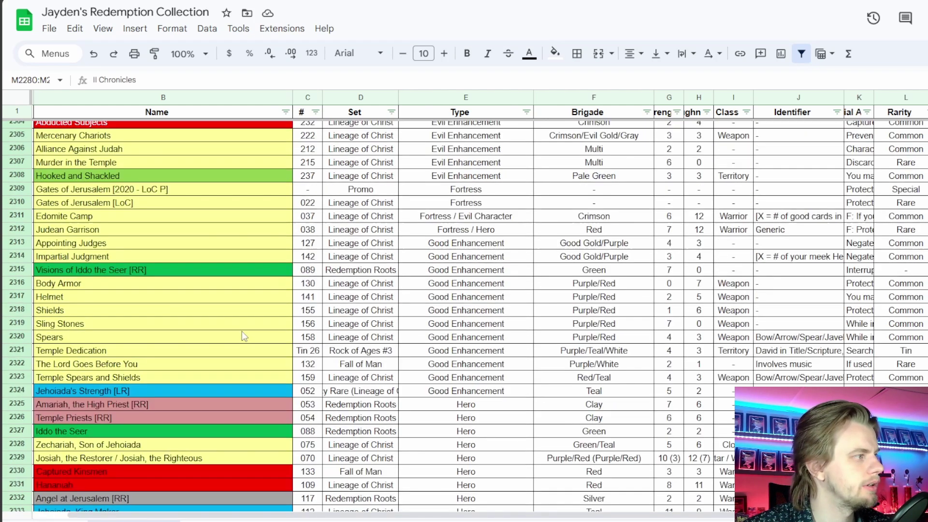
scroll(242, 332, up, 2)
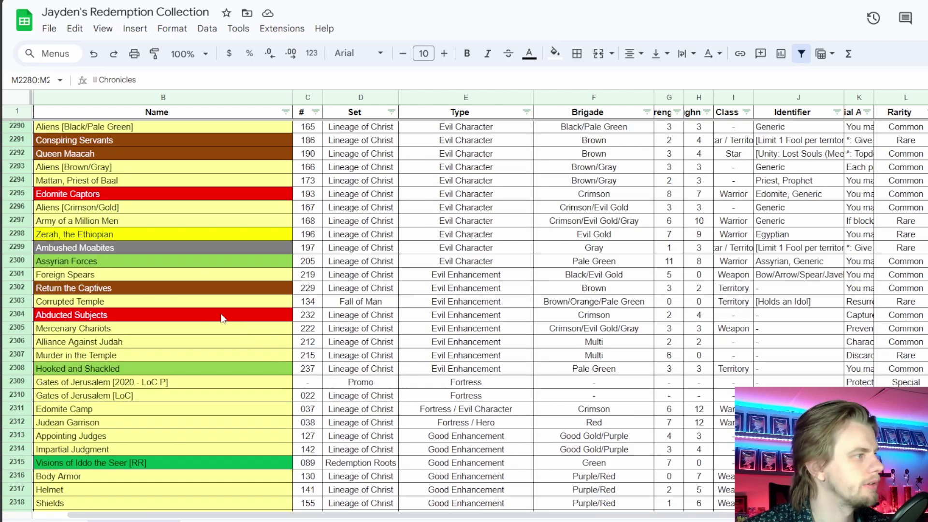
scroll(202, 205, up, 3)
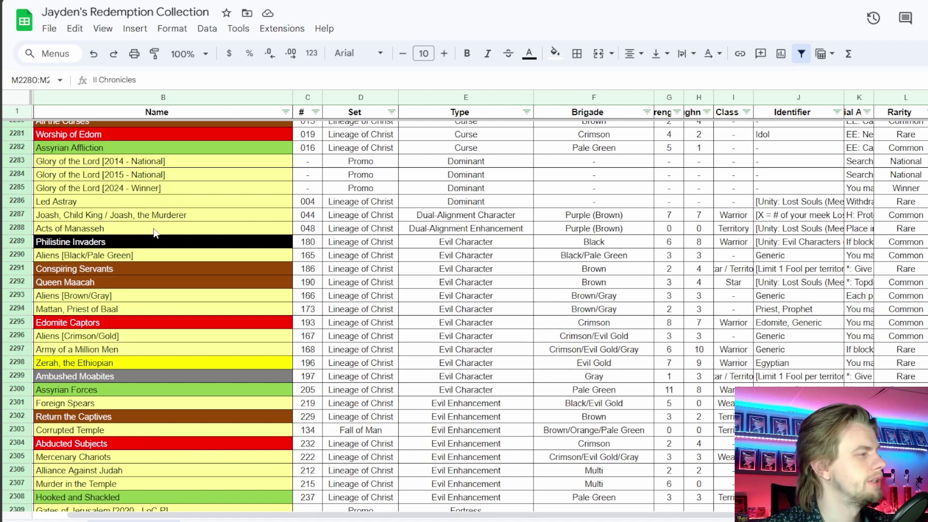
scroll(155, 233, down, 2)
scroll(261, 315, down, 4)
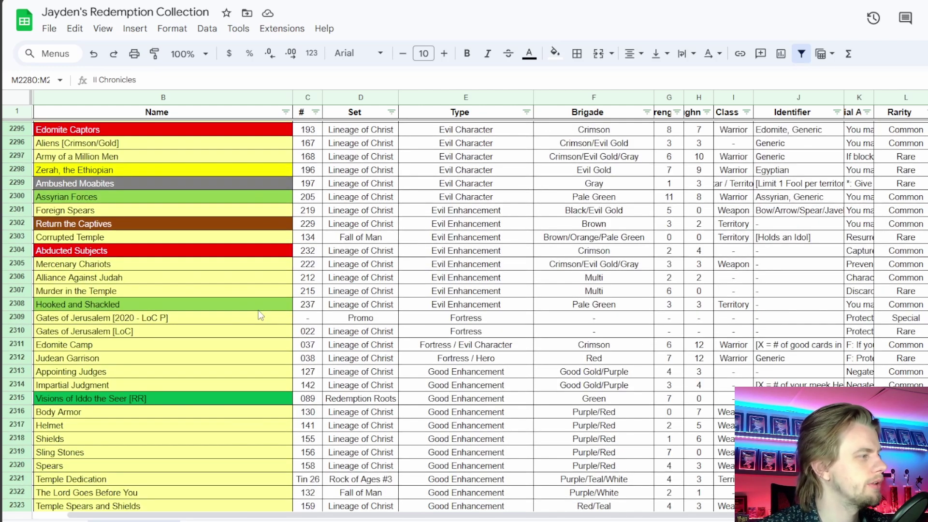
scroll(259, 314, down, 5)
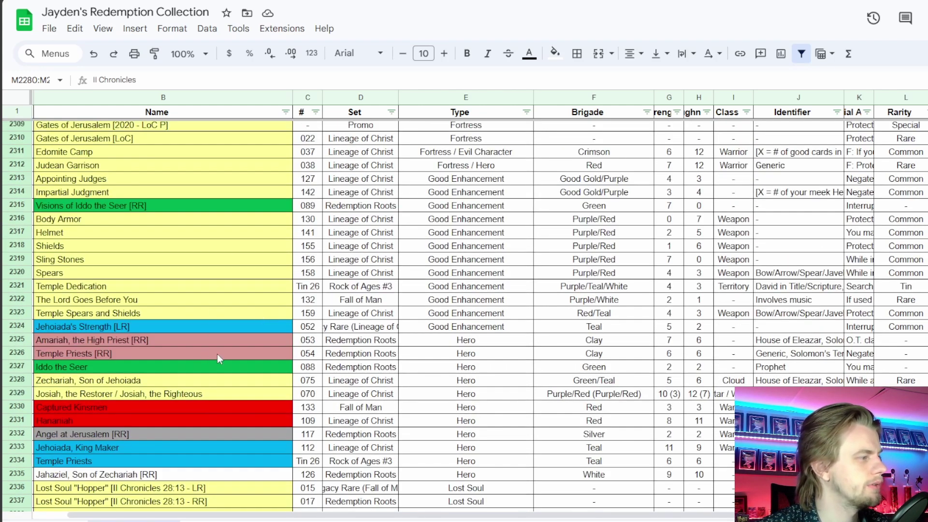
scroll(217, 354, down, 4)
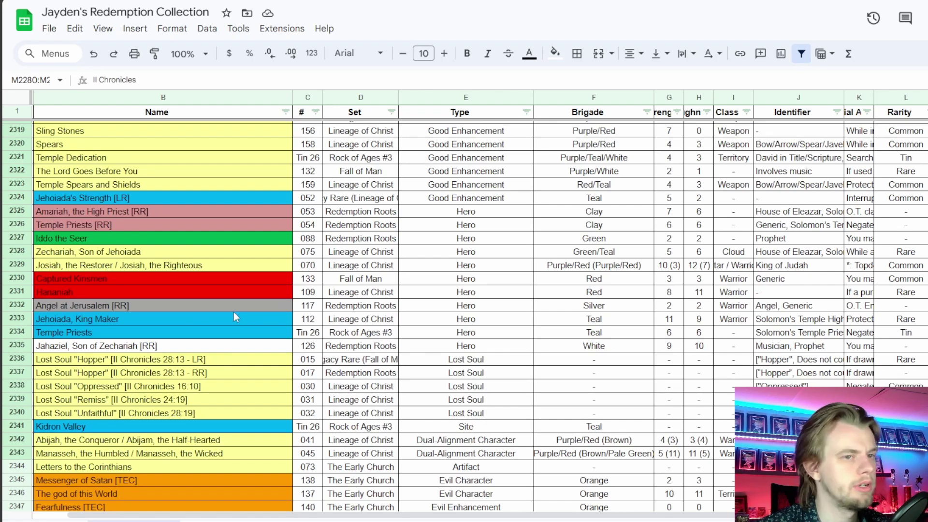
scroll(187, 379, down, 2)
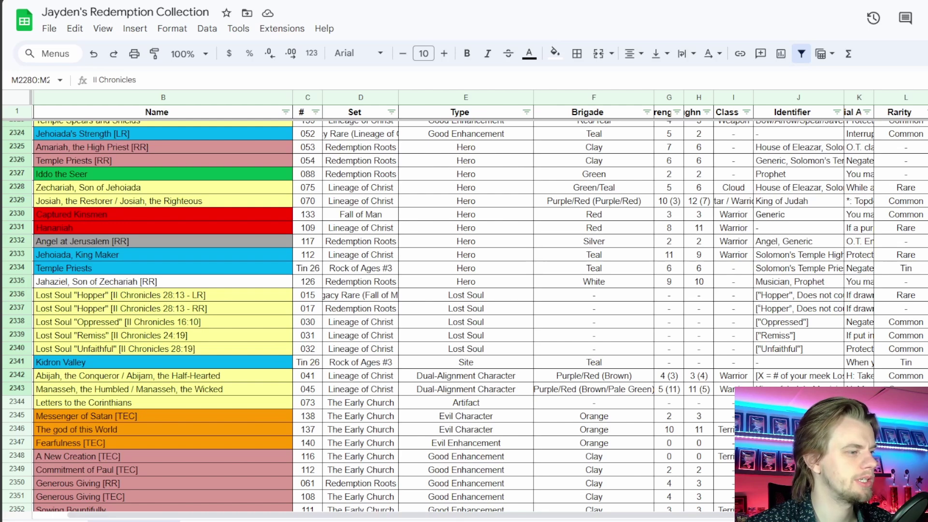
In the deck editor, search the cards for "jaha", view Jahaziel, Son of Zechariah, and clear the search
key(alt+Tab)
click(279, 270)
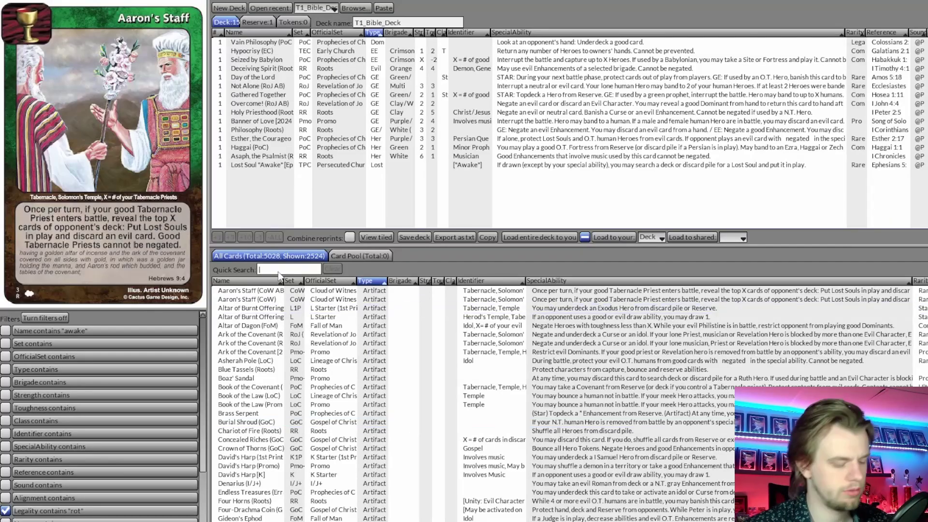
text(jaha)
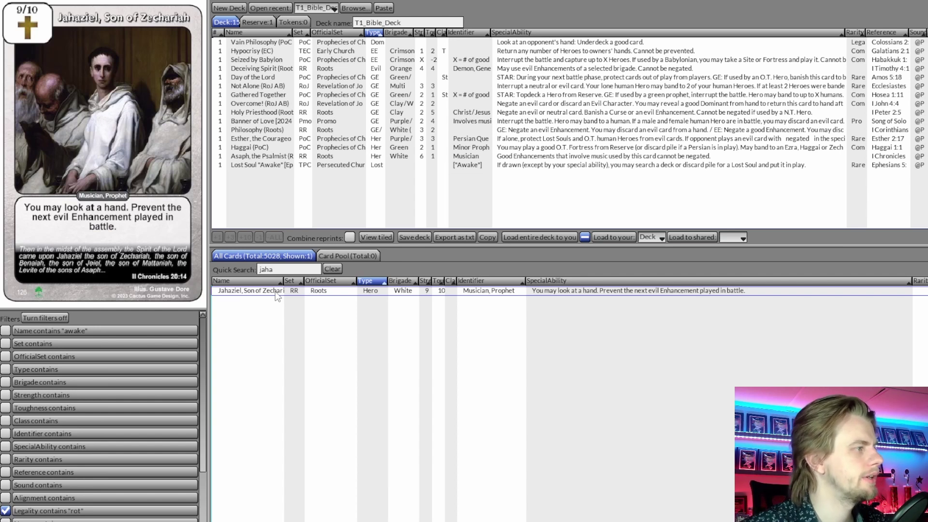
click(332, 269)
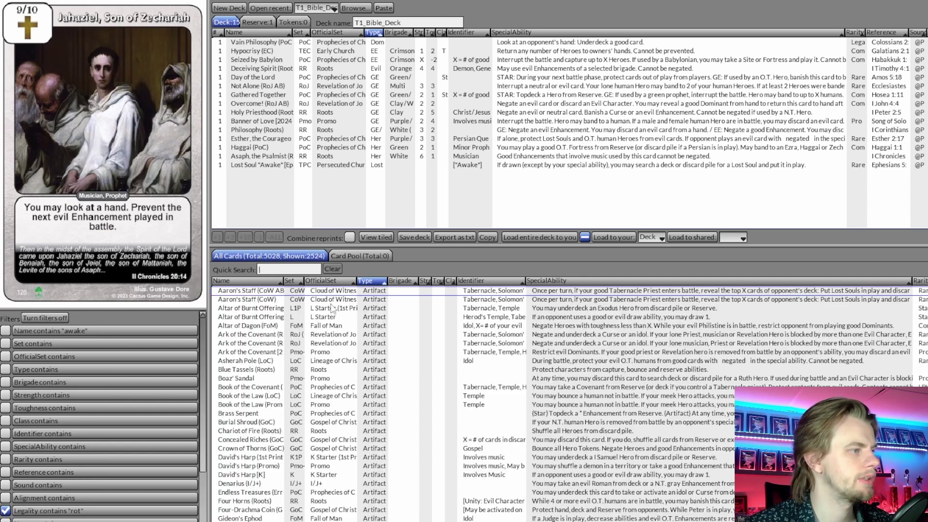
In the book checklist spreadsheet, begin the alternative card entry for II Chronicles with "J"
key(alt+Tab)
key(alt+Tab)
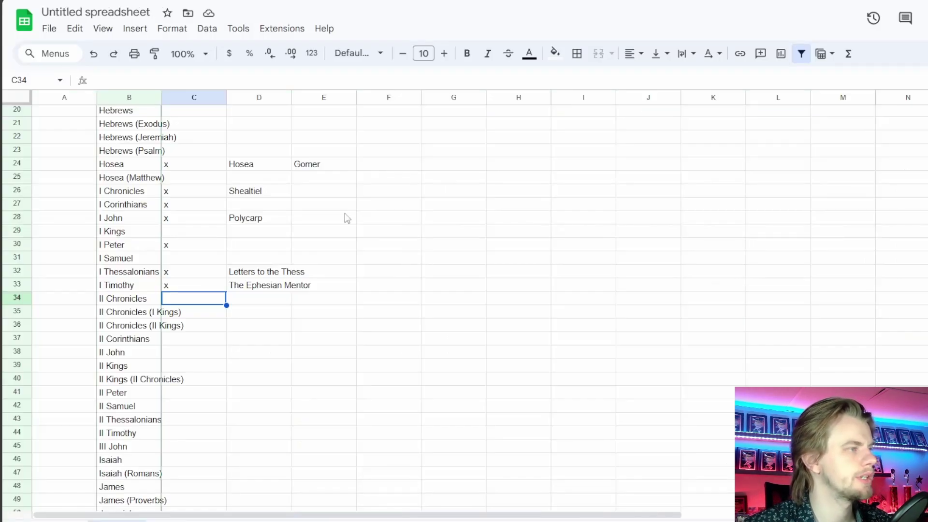
click(252, 302)
text(J)
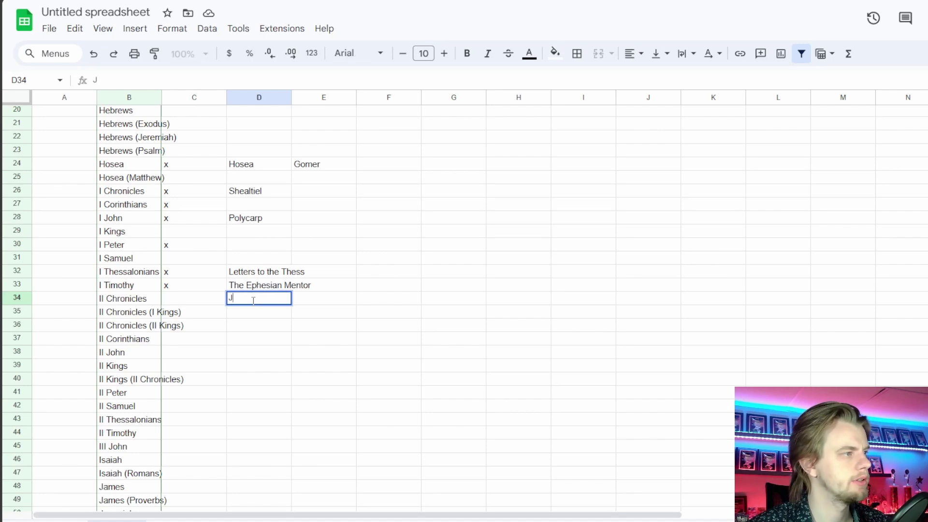
Enter Jahaziel in column D as the card for II Chronicles
text(ahaziel)
key(Return)
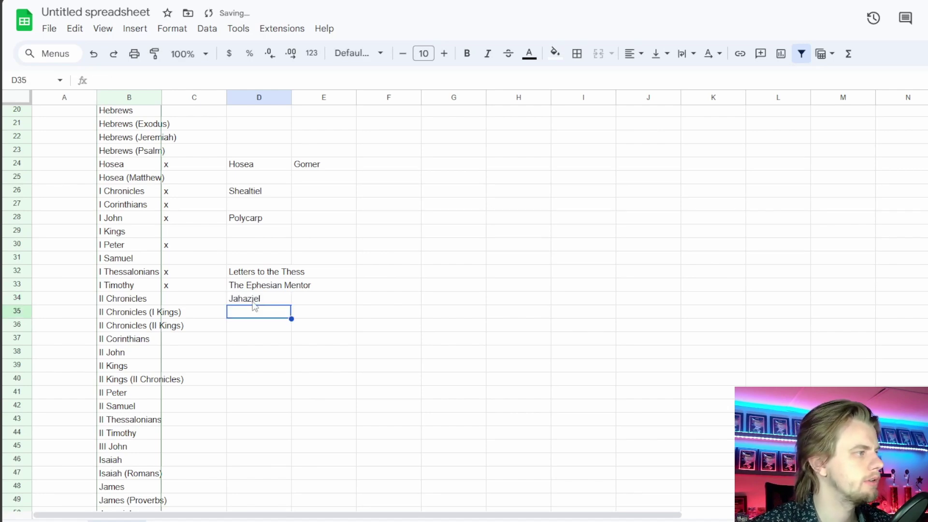
click(196, 312)
scroll(154, 317, down, 2)
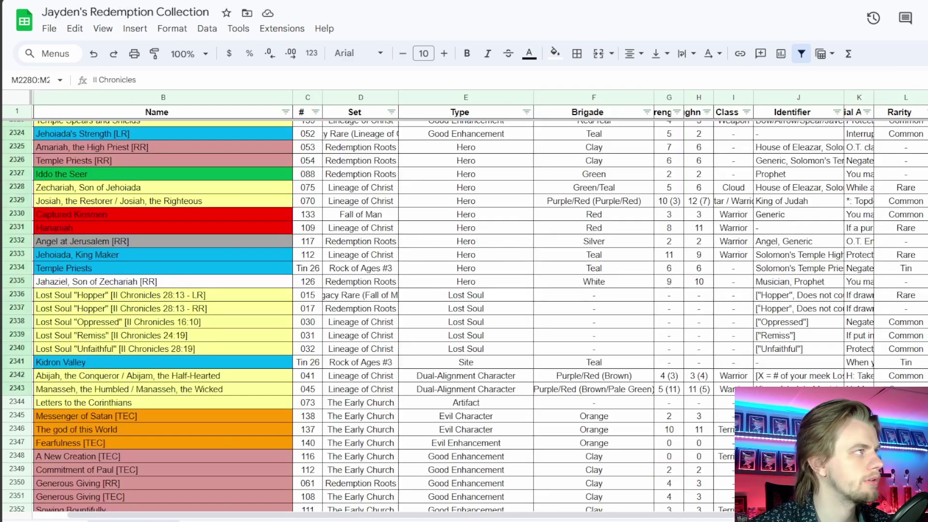
Switch to the Redemption collection spreadsheet, check the last II Chronicles cards, and select the II Corinthians references in rows 2344 to 2353
click(67, 379)
click(90, 394)
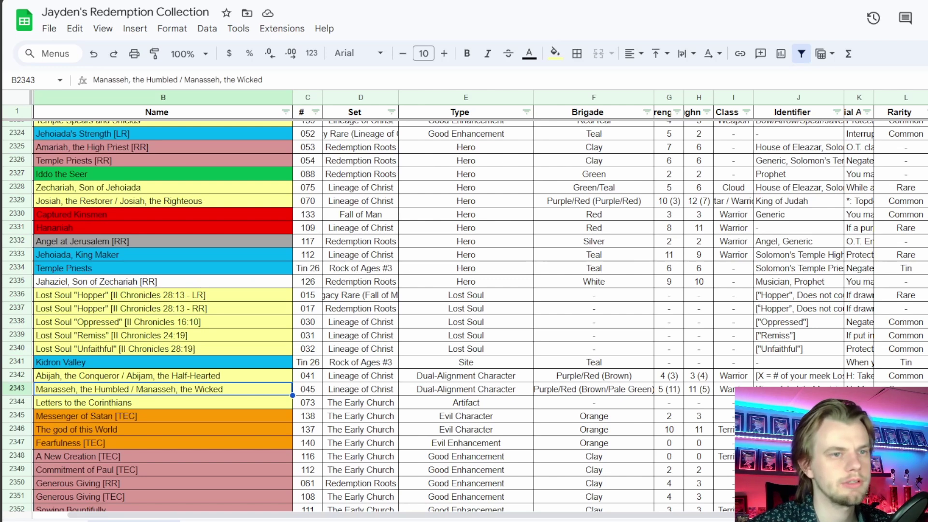
click(927, 403)
scroll(464, 314, down, 5)
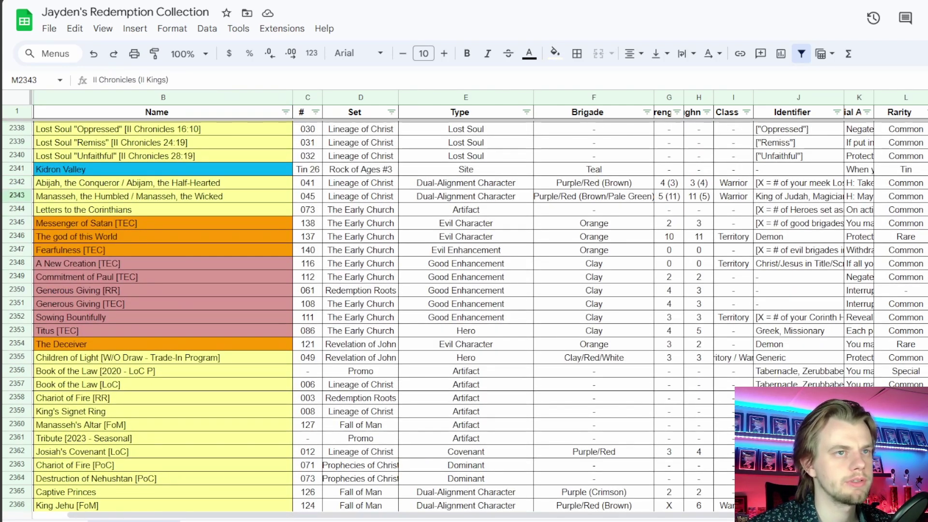
key(shift+Down)
key(shift+Down)
key(shift+Down)
key(shift+Down)
key(shift+Down)
key(shift+Down)
key(shift+Down)
key(shift+Down)
key(shift+Down)
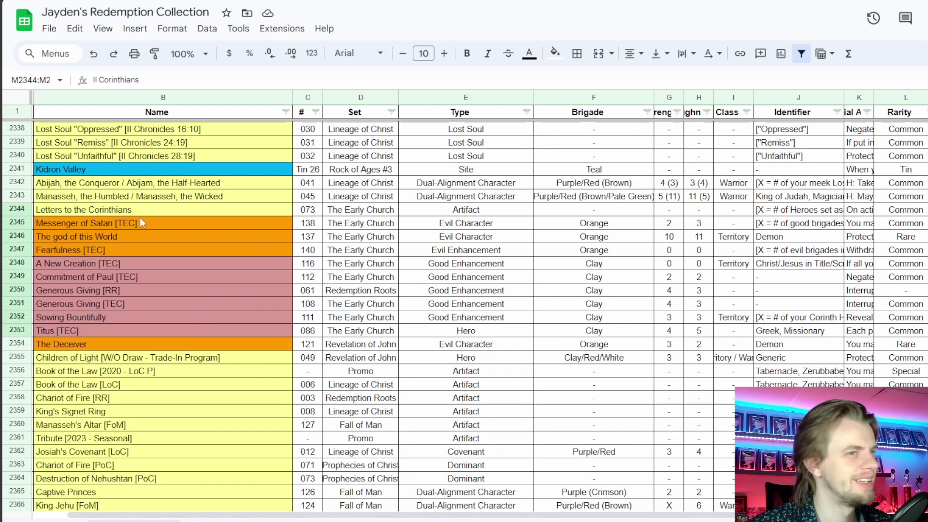
Examine the II Corinthians candidates, from Letters to the Corinthians through Sowing Bountifully, and select Messenger of Satan [TEC]
click(128, 209)
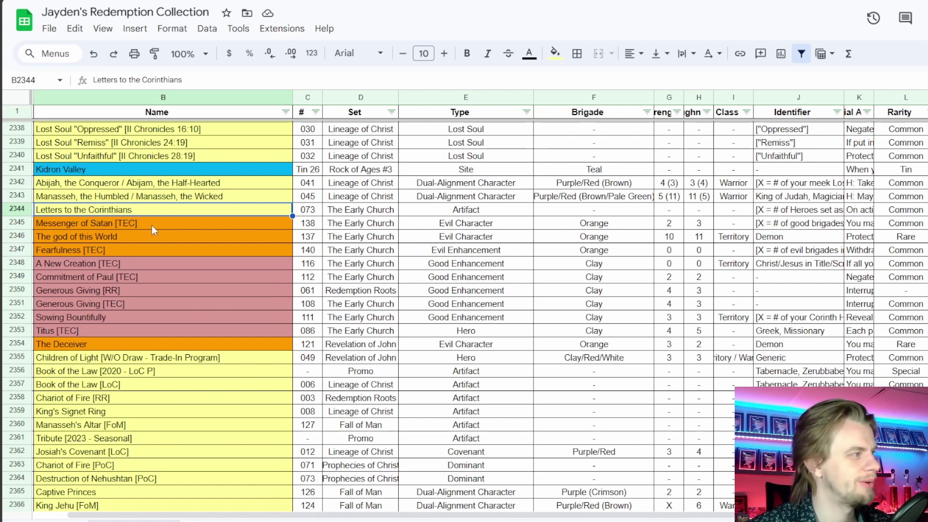
drag(150, 222, 149, 237)
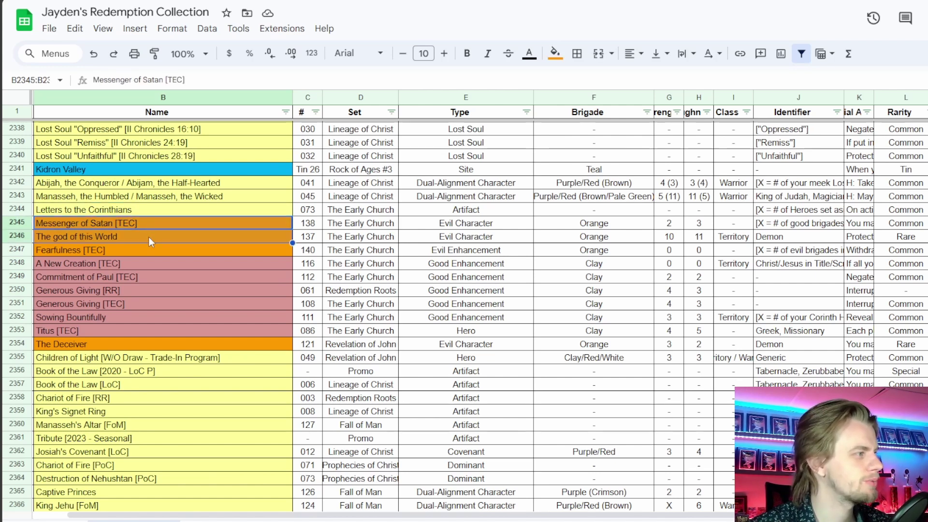
click(158, 227)
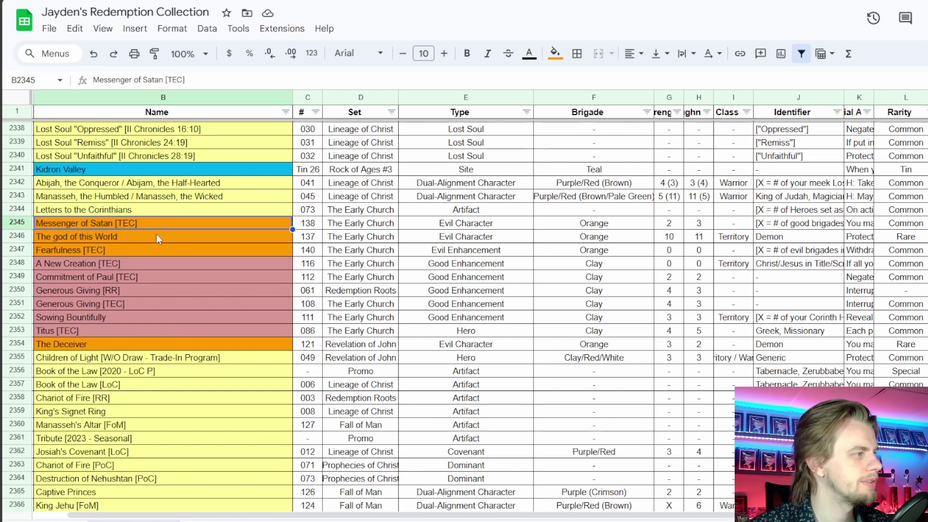
click(134, 292)
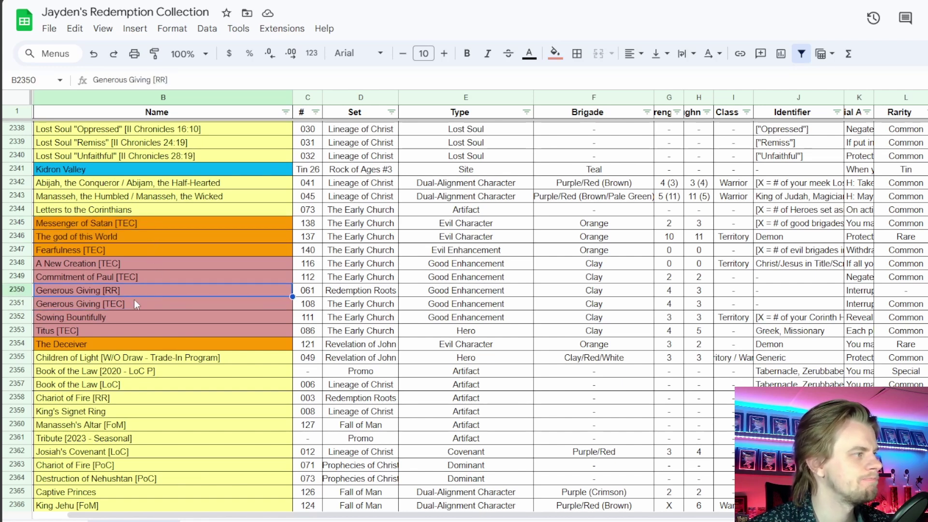
click(132, 305)
click(140, 294)
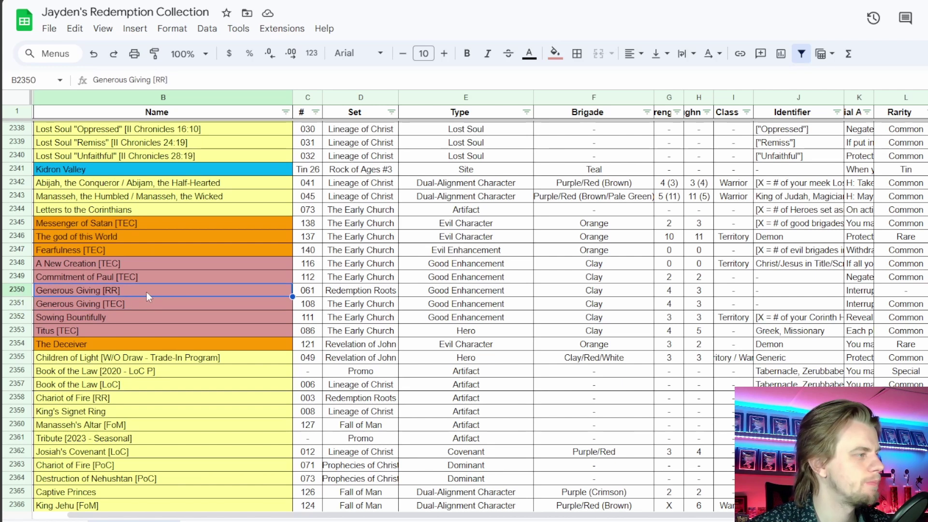
click(125, 344)
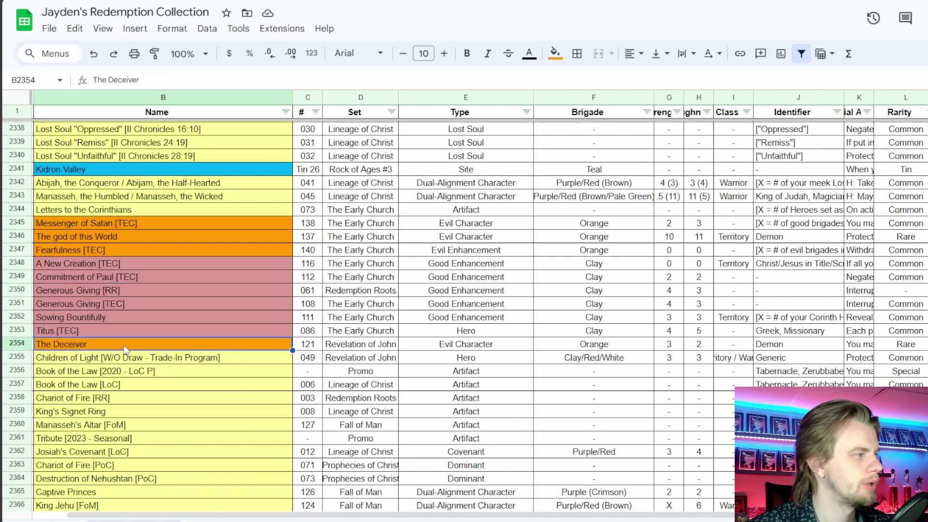
click(147, 319)
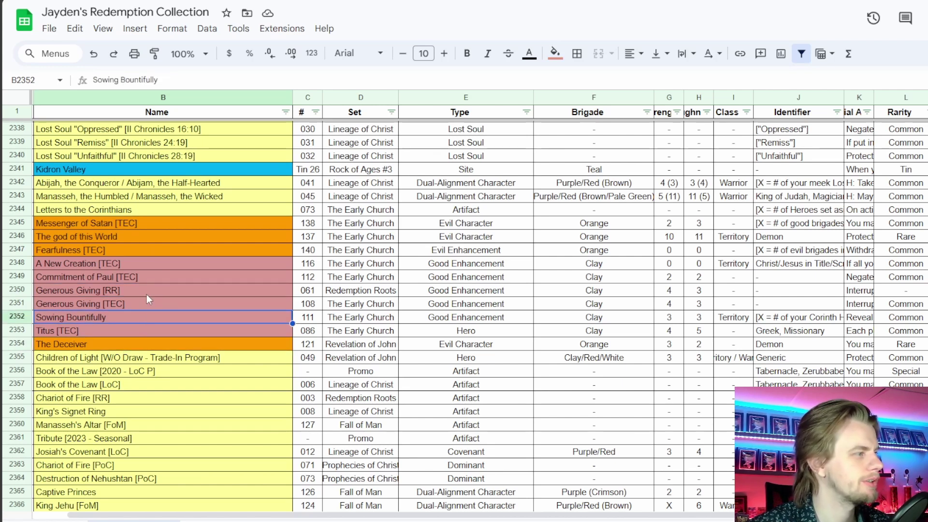
drag(131, 319, 148, 218)
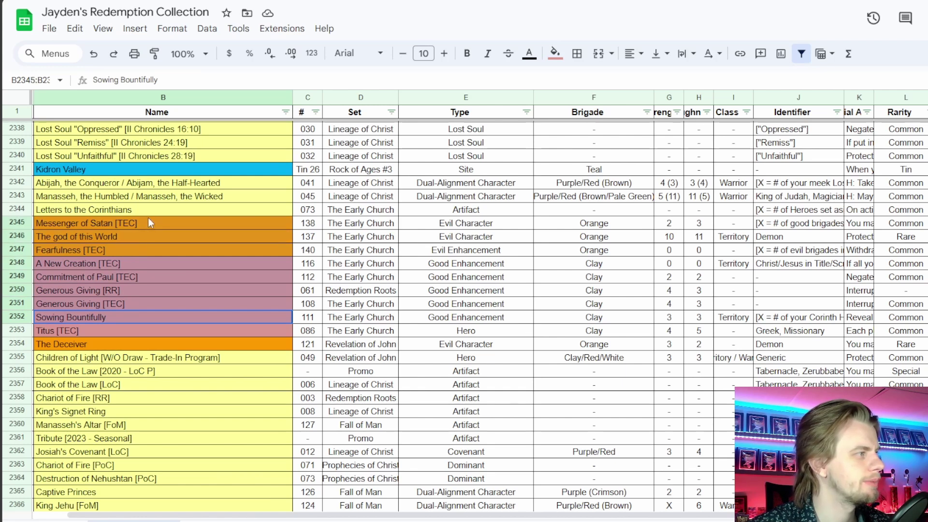
click(151, 222)
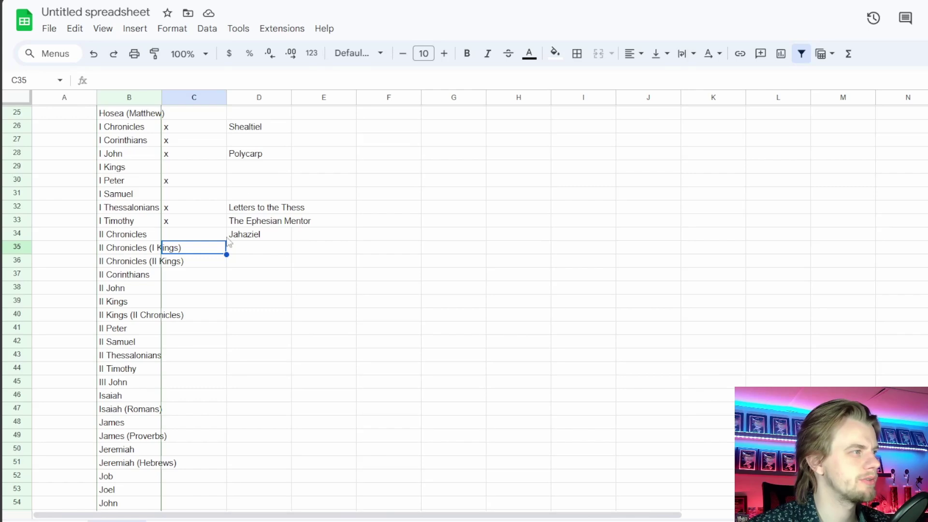
In the untitled spreadsheet, mark II Corinthians with x and enter Messenger beside it in column D
click(187, 290)
click(189, 277)
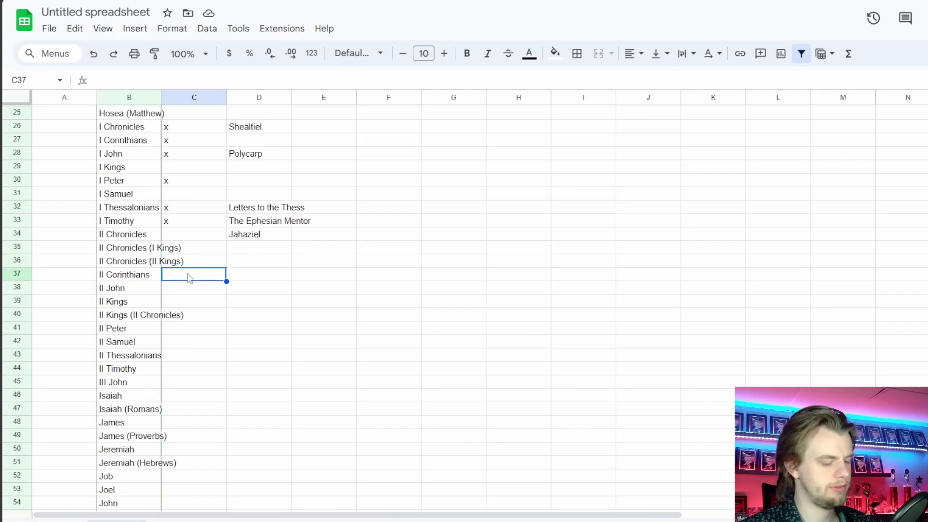
text(x)
key(Tab)
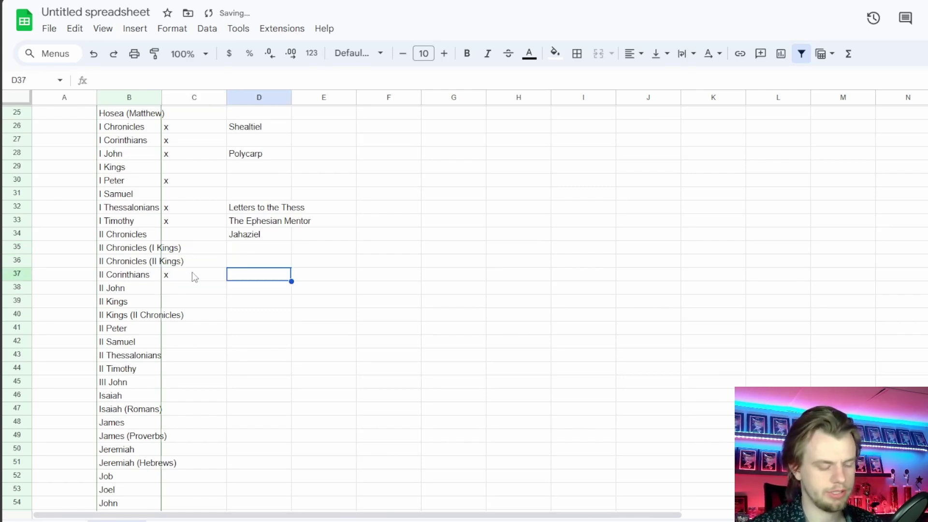
text(Messenger)
key(Return)
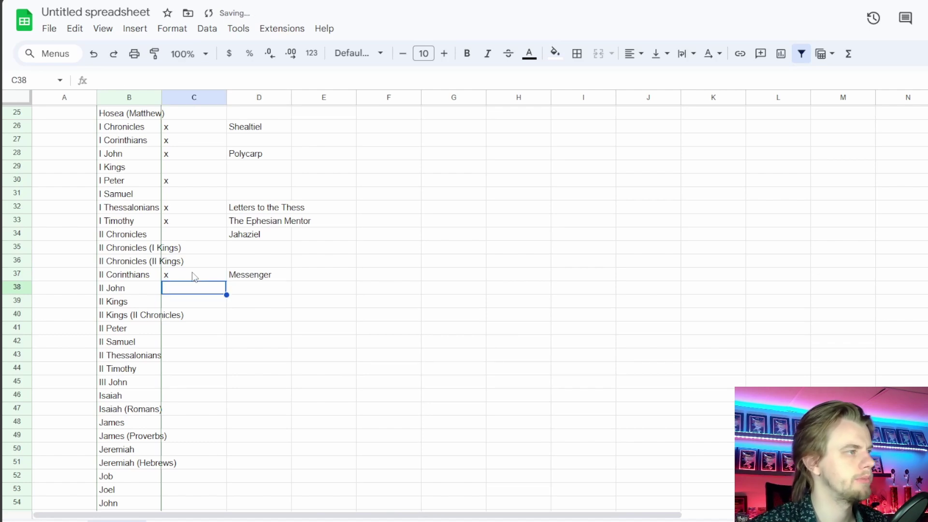
Switch to the deck editor, find Generous Giving (Roots) by searching for "gener", add it to the deck, and clear the search
key(alt+Tab)
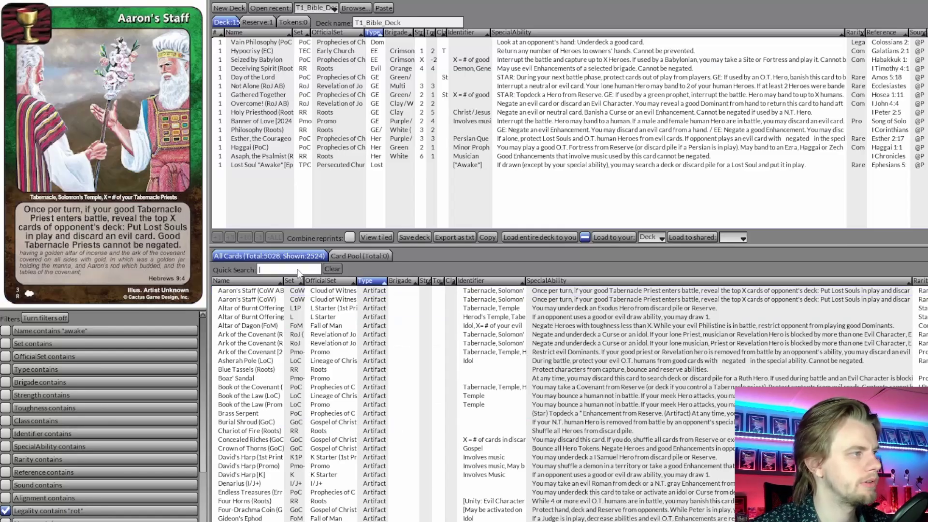
text(gener)
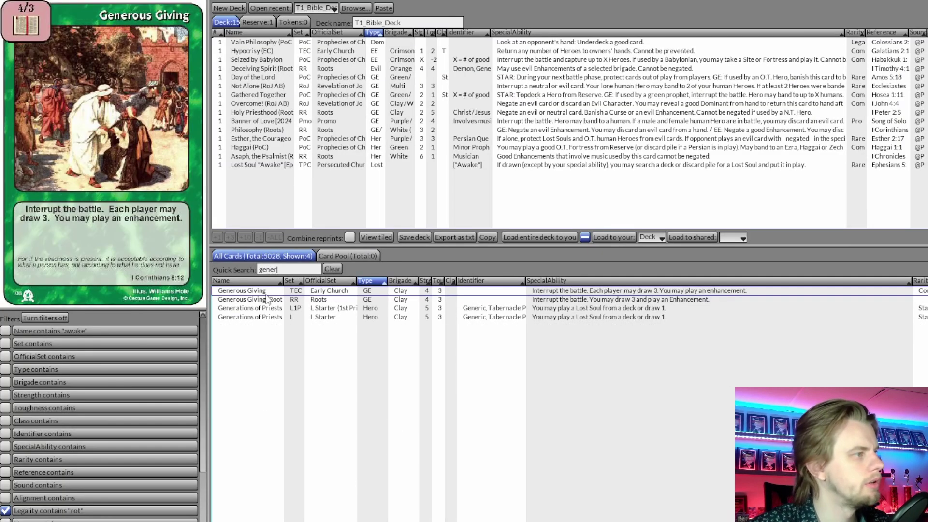
click(268, 300)
double_click(268, 300)
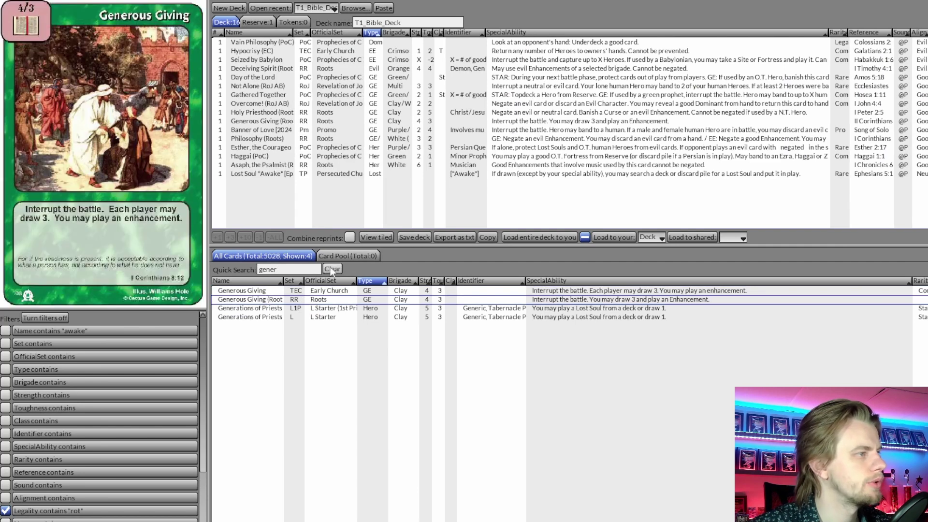
click(332, 268)
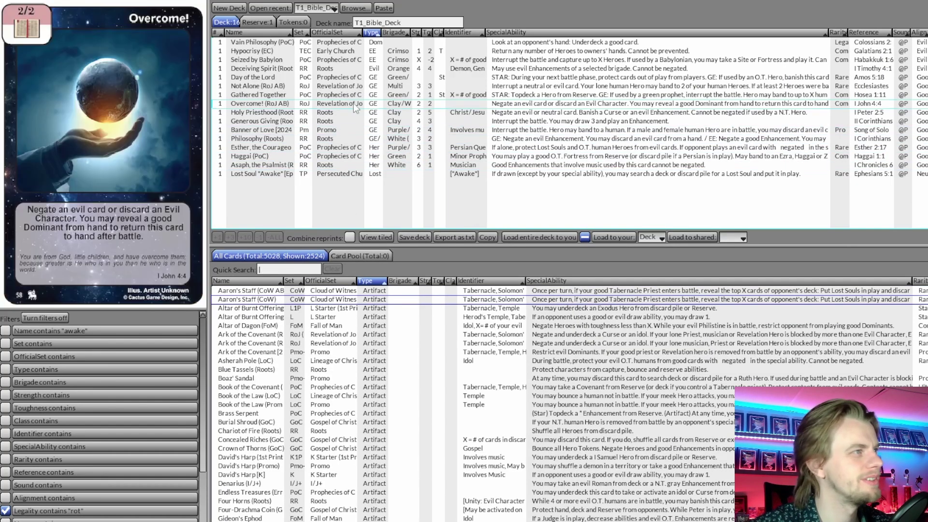
click(299, 124)
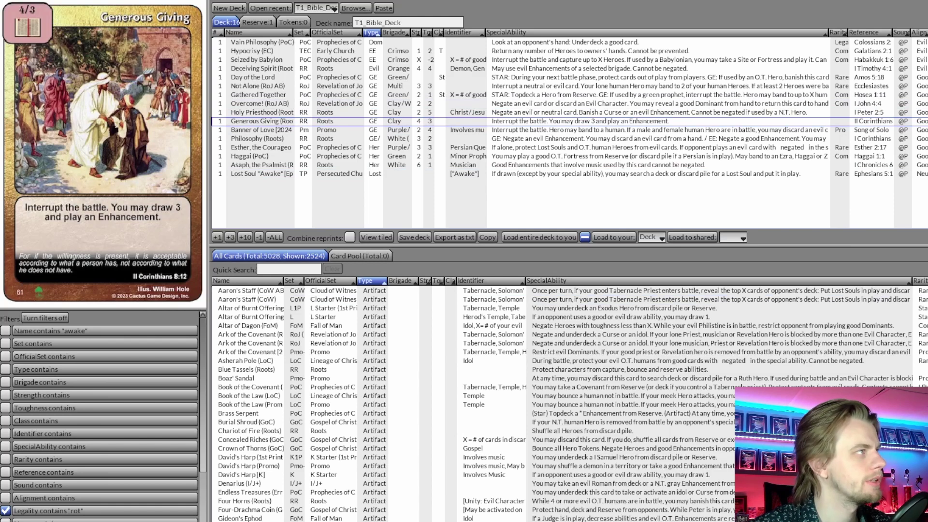
Locate Titus [TEC] in the collection spreadsheet and search the deck editor's card list for "titus" to review it
key(alt+Tab)
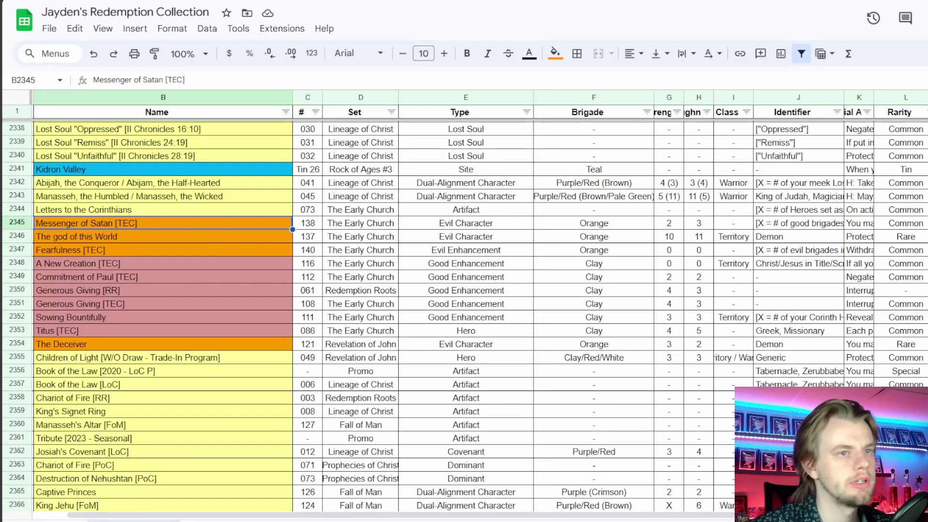
scroll(463, 274, down, 2)
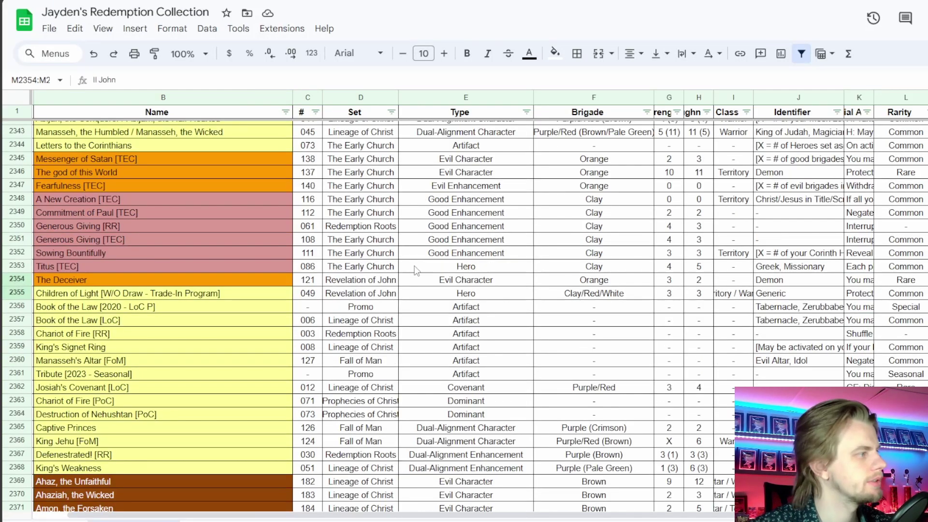
click(83, 269)
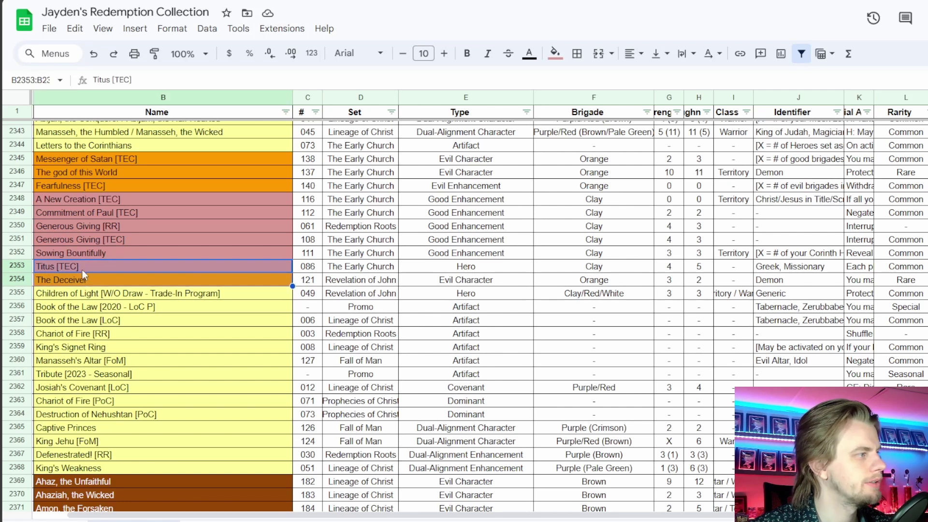
key(alt+Tab)
click(274, 269)
text(titus)
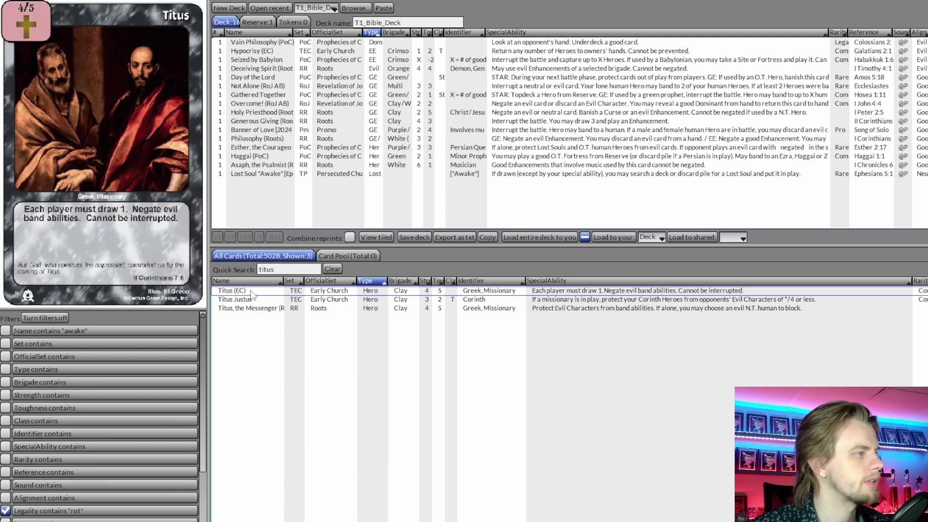
Select the two II John cards in the collection spreadsheet, then look up "child" in the deck editor and clear the search
key(alt+Tab)
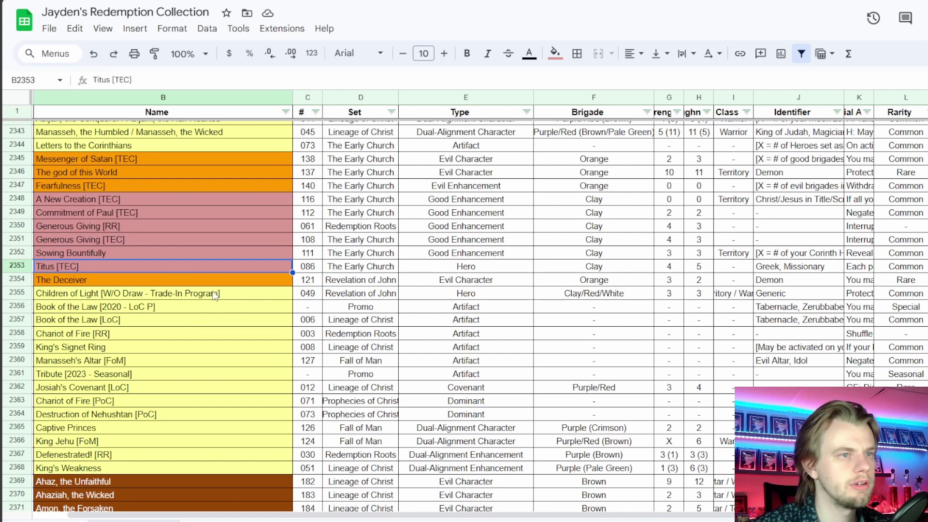
drag(164, 284, 138, 294)
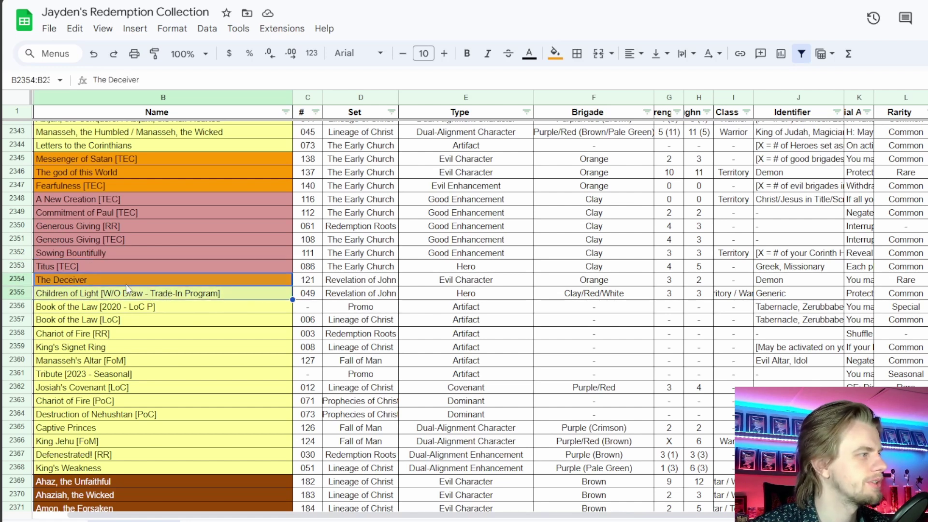
key(alt+Tab)
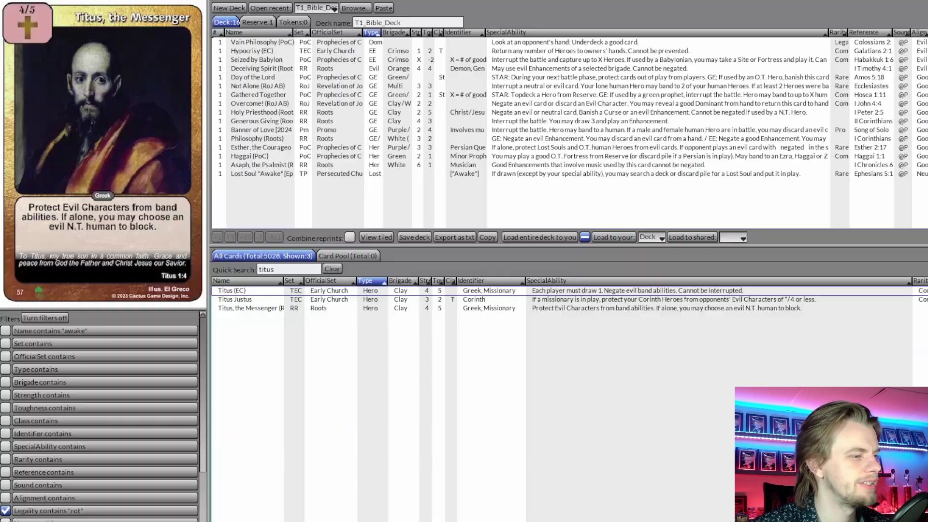
double_click(266, 269)
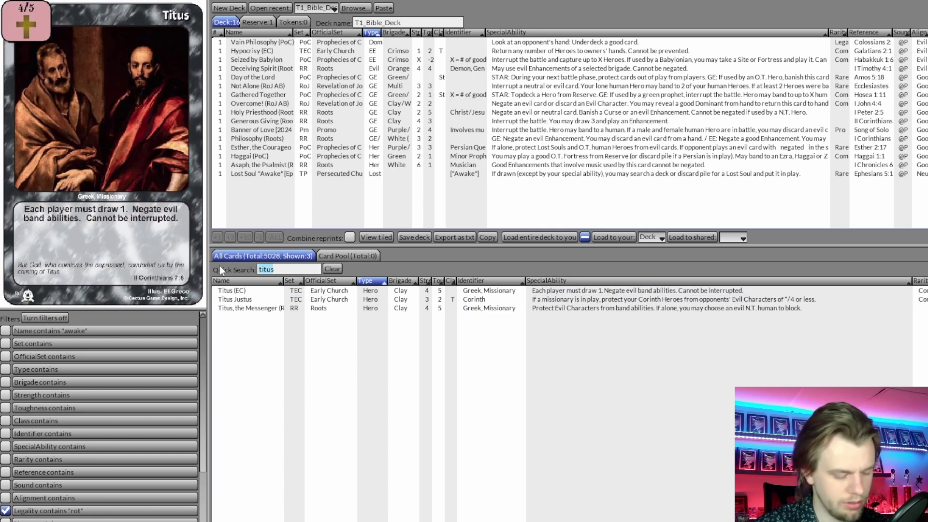
text(child)
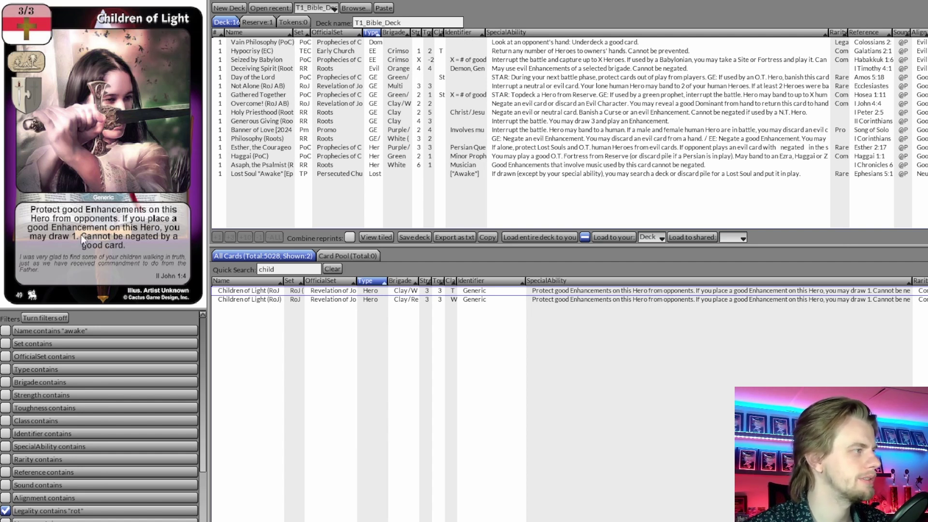
click(329, 269)
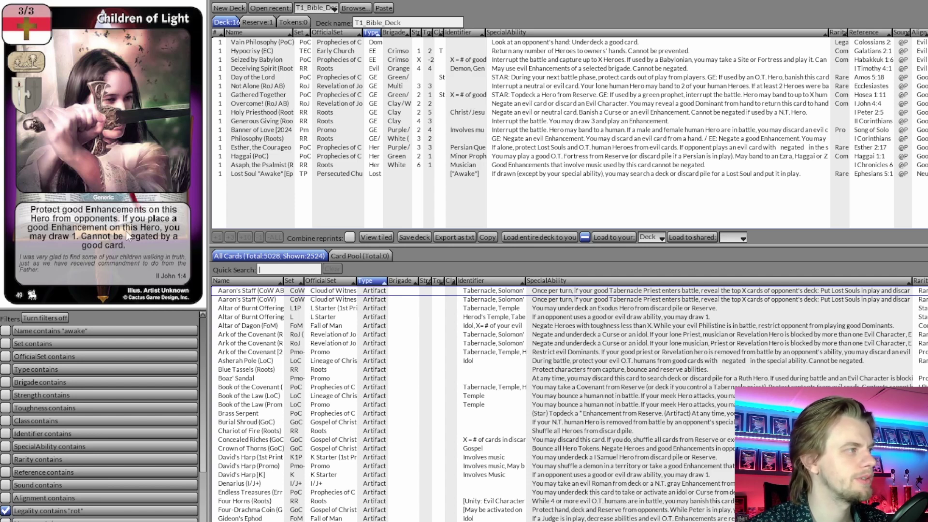
Locate The Deceiver in the collection spreadsheet, find it in the deck editor with "the dec", add the RoJ AB version, and clear the search
key(alt+Tab)
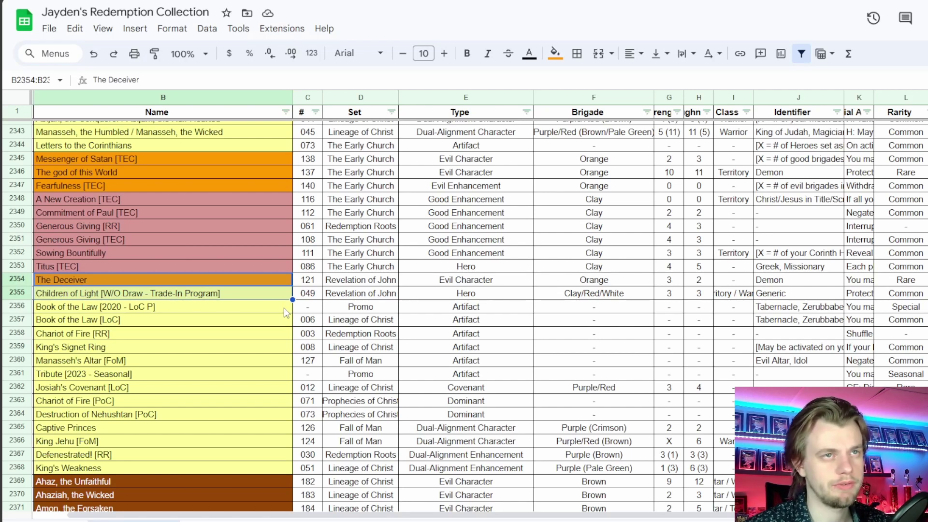
click(198, 285)
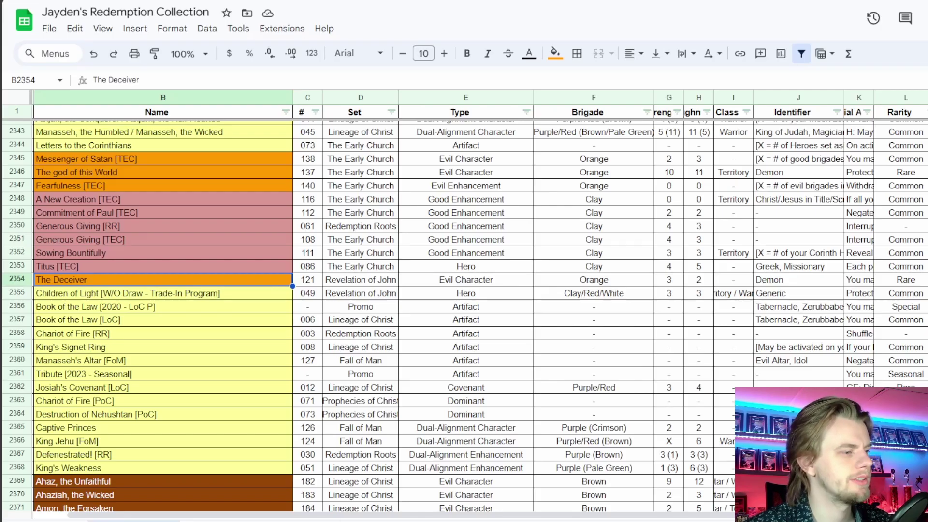
key(alt+Tab)
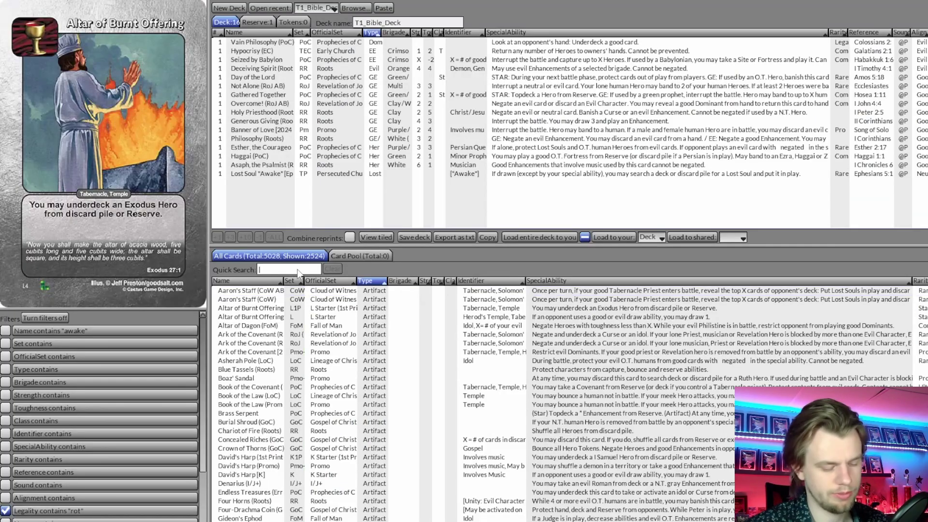
text(the dec)
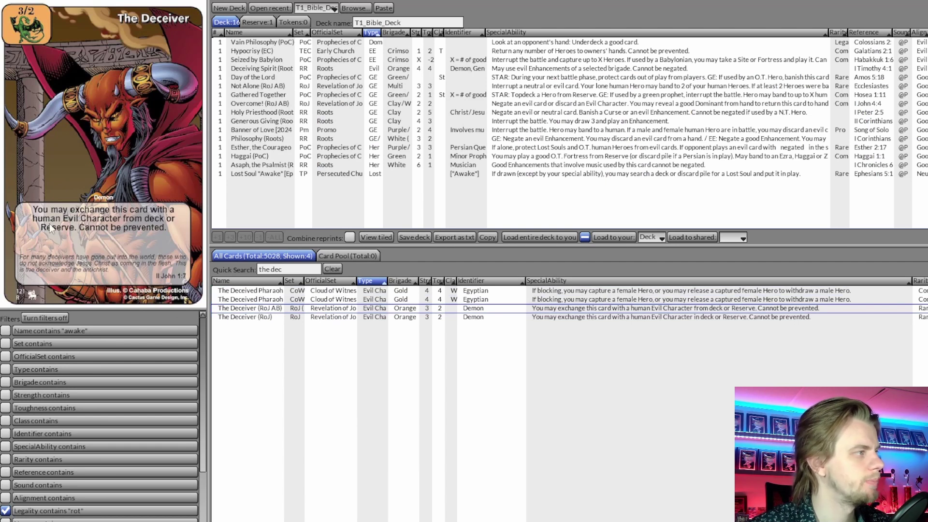
double_click(274, 311)
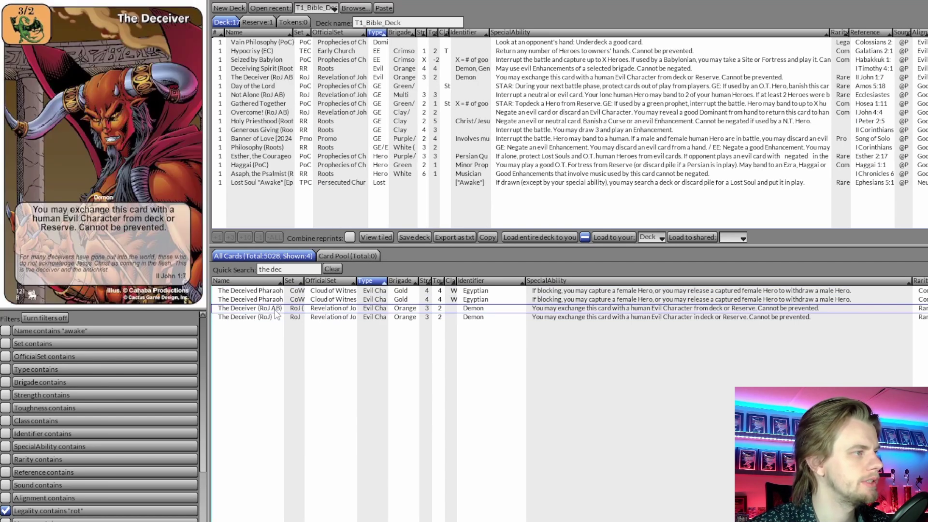
click(332, 268)
Switch to the untitled spreadsheet and mark II John with x, leaving its column D cell empty
key(alt+Tab)
text(x)
key(Tab)
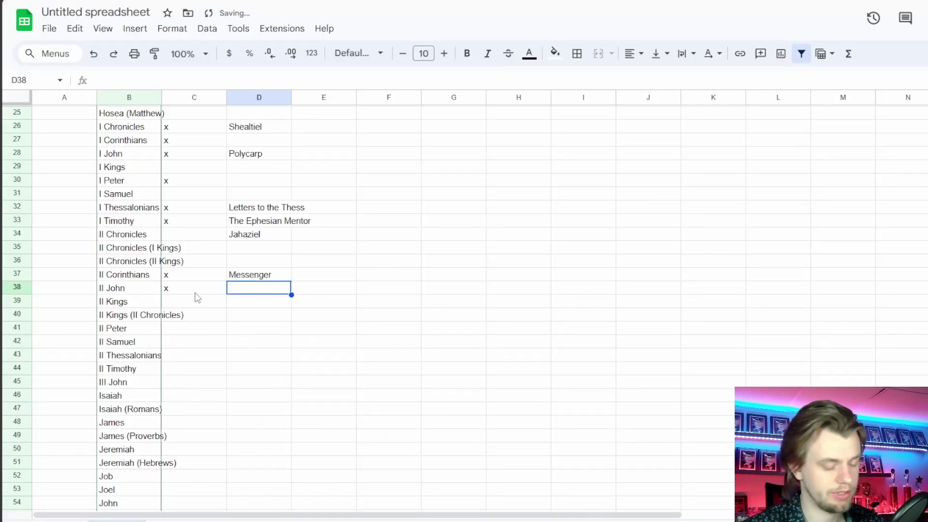
key(Return)
Select the II Kings entries in the collection spreadsheet, starting at row 2356, and examine the candidate cards
key(alt+Tab)
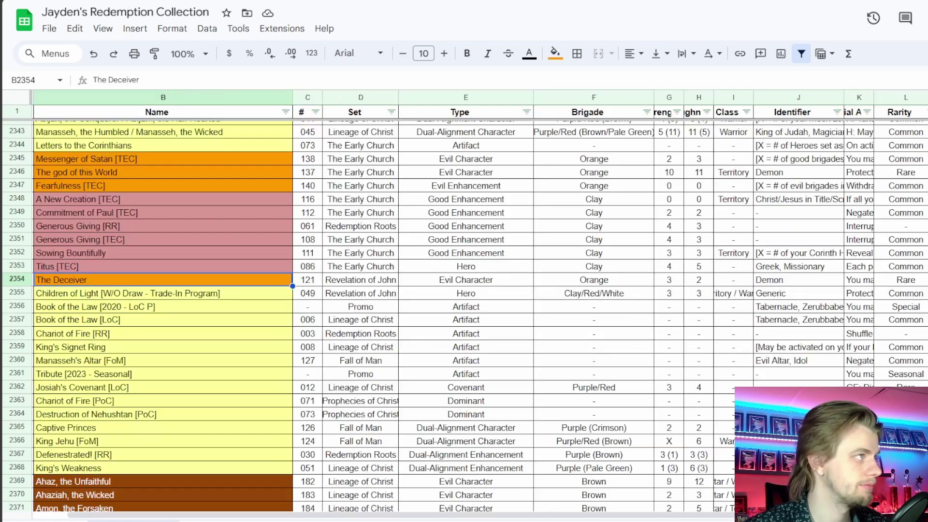
key(shift+Down)
key(shift+Down)
key(shift+Down)
key(shift+Down)
key(shift+Down)
key(shift+Down)
key(shift+Down)
key(shift+Down)
key(shift+Down)
key(shift+Down)
key(shift+Down)
key(shift+Down)
key(shift+Down)
key(shift+Down)
key(shift+Down)
key(shift+Down)
key(shift+Down)
key(shift+Down)
key(shift+Down)
key(shift+Down)
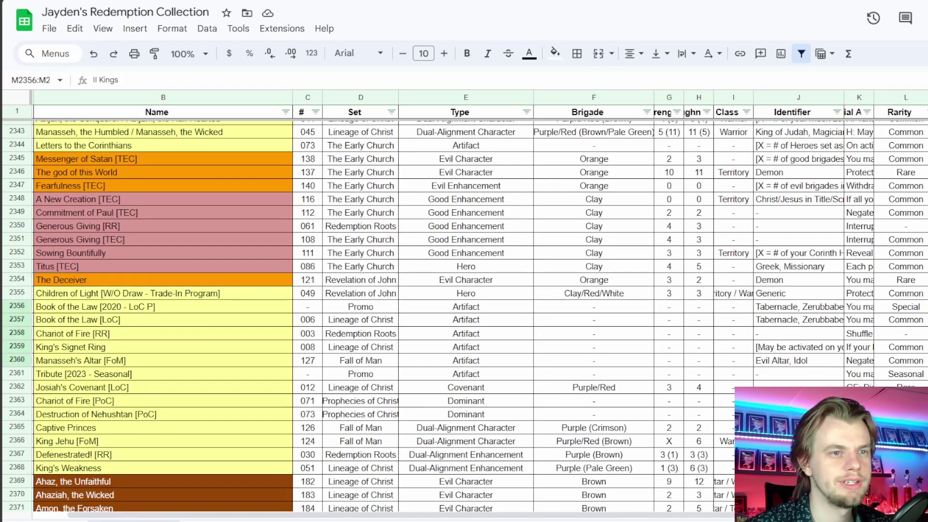
key(shift+Down)
key(shift+Down)
key(shift+Down)
key(shift+Down)
key(shift+Down)
key(shift+Down)
key(shift+Down)
key(shift+Down)
key(shift+Down)
key(shift+Down)
key(shift+Down)
key(shift+Down)
key(shift+Down)
key(shift+Down)
key(shift+Down)
key(shift+Down)
key(shift+Down)
key(shift+Down)
key(shift+Down)
key(shift+Down)
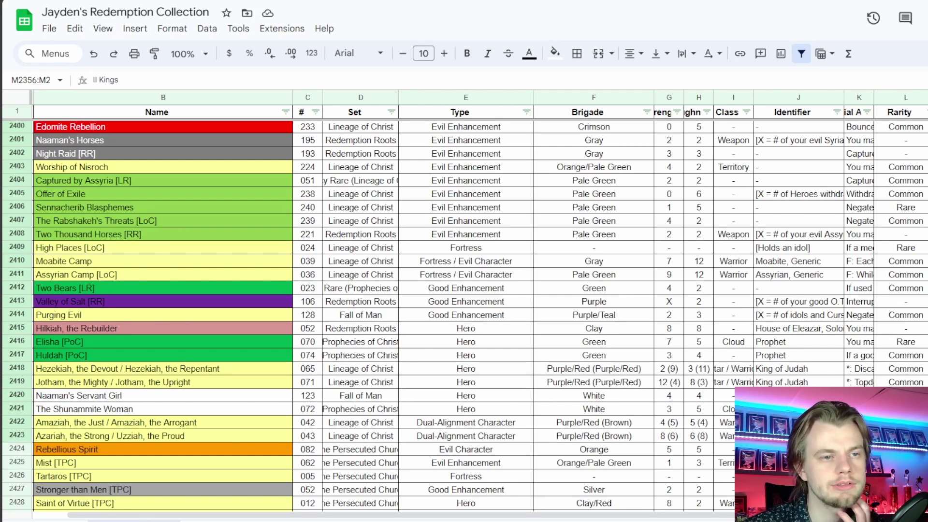
Select the II Peter entries in the collection spreadsheet, rows 2424 to 2428, to review the candidates
scroll(464, 314, down, 5)
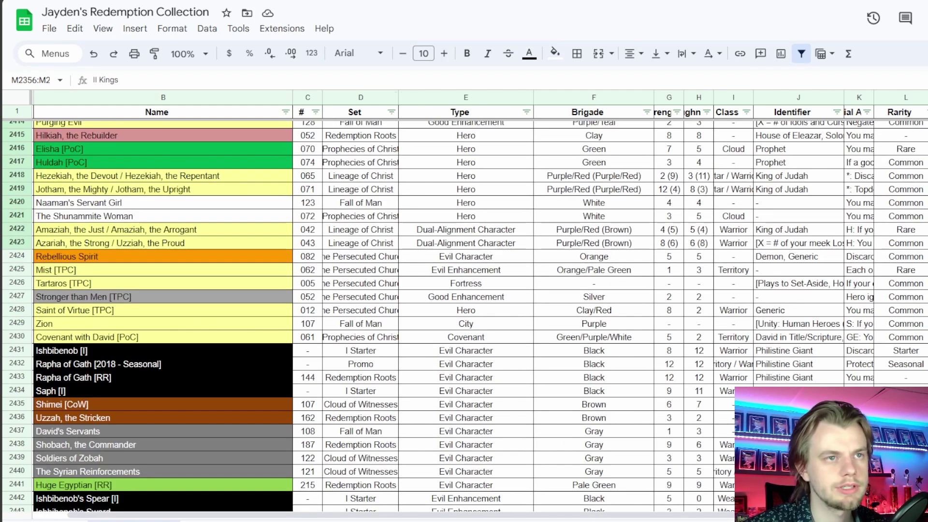
key(shift+Down)
key(shift+Down)
key(shift+Down)
key(shift+Down)
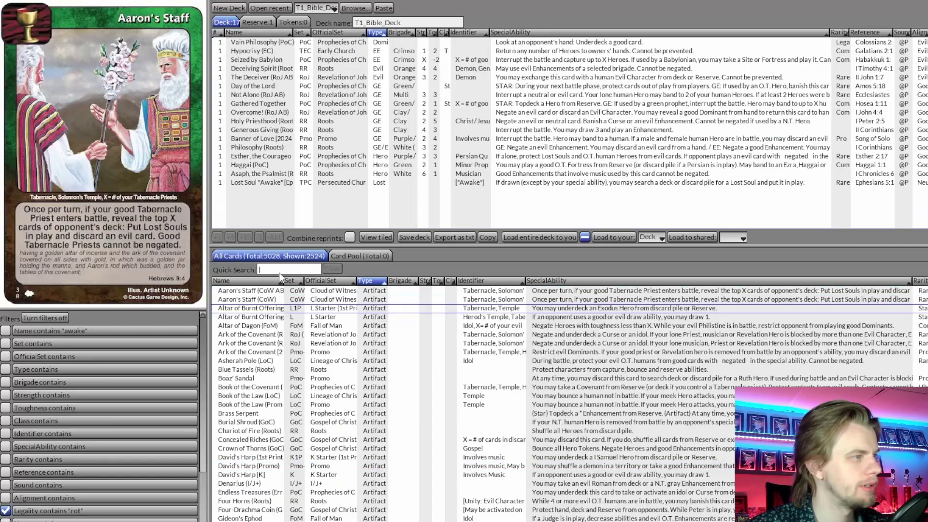
Look up "rebe" and "mist" in the deck editor, add Mist (PC) to the deck, clear the search, and select the added card
text(be)
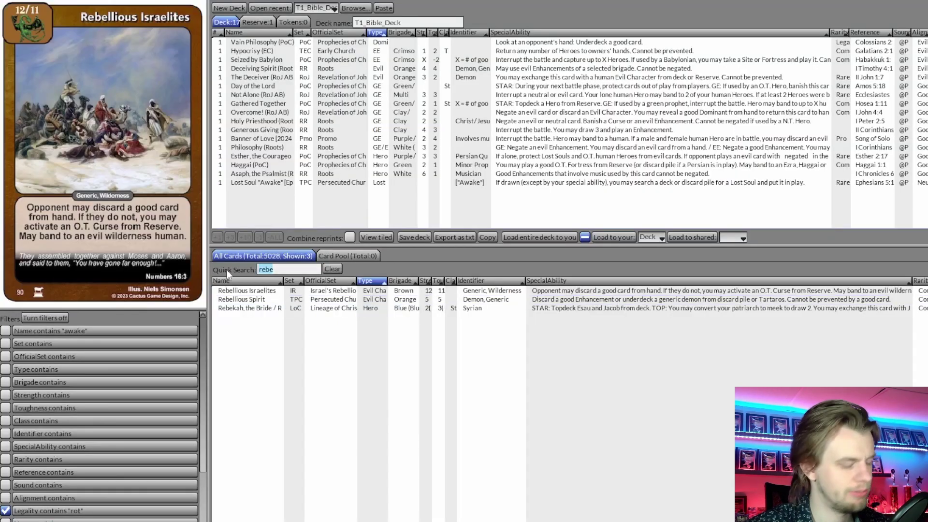
text(mist)
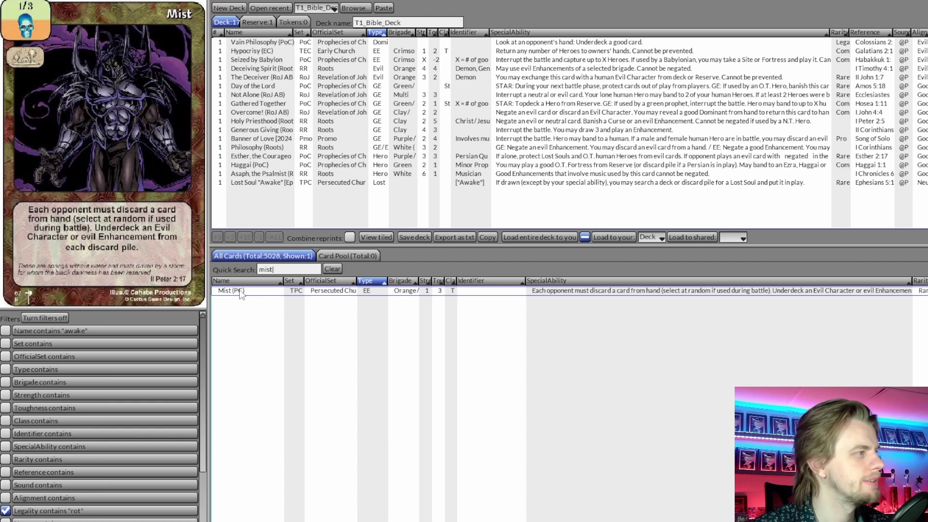
double_click(240, 291)
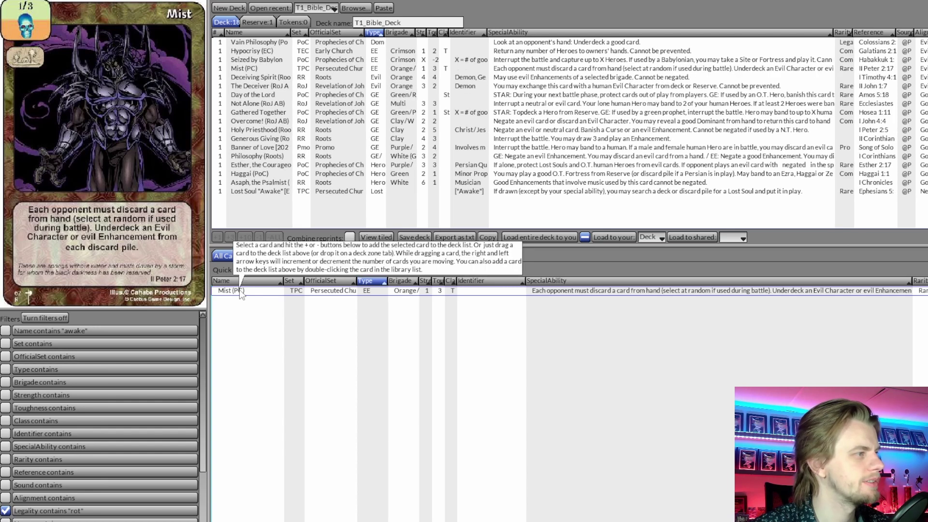
click(332, 269)
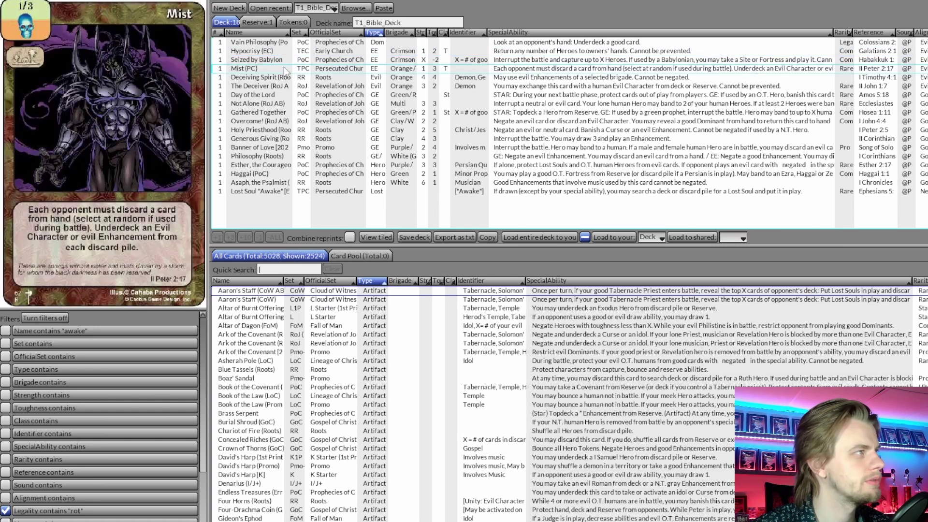
click(283, 68)
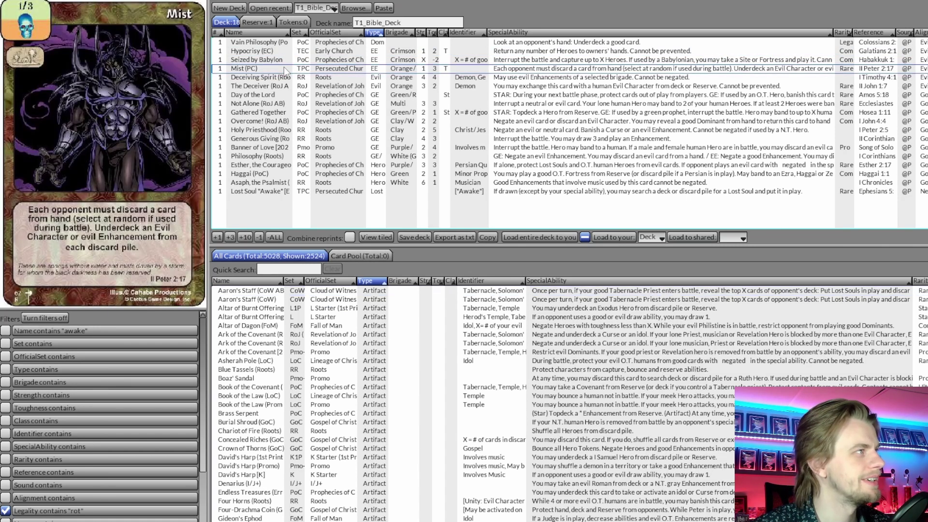
Return to the untitled spreadsheet and mark II Peter with x in column C
key(alt+Tab)
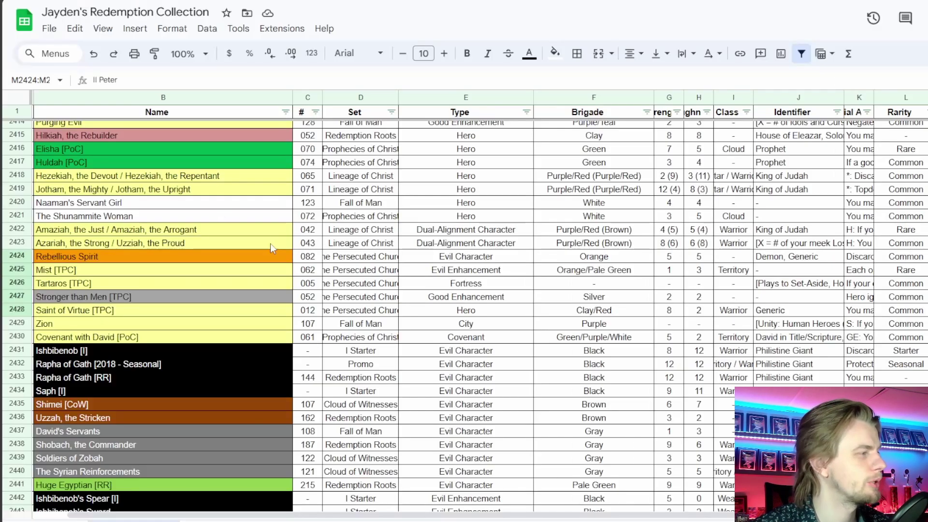
key(alt+Tab)
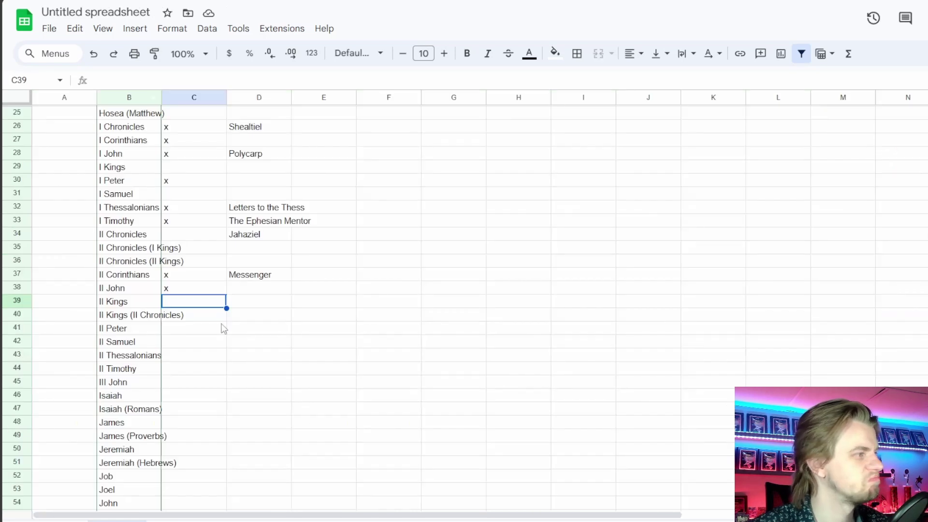
click(207, 331)
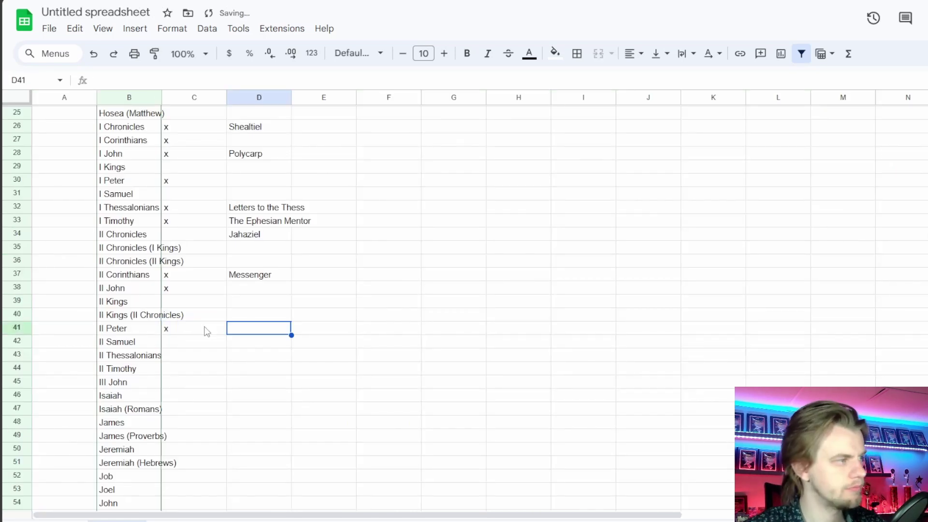
Check Rebellious Spirit and Saint of Virtue [TPC] in the collection spreadsheet, then search the deck editor for "saint" to view Saint of Virtue (PC)
key(alt+Tab)
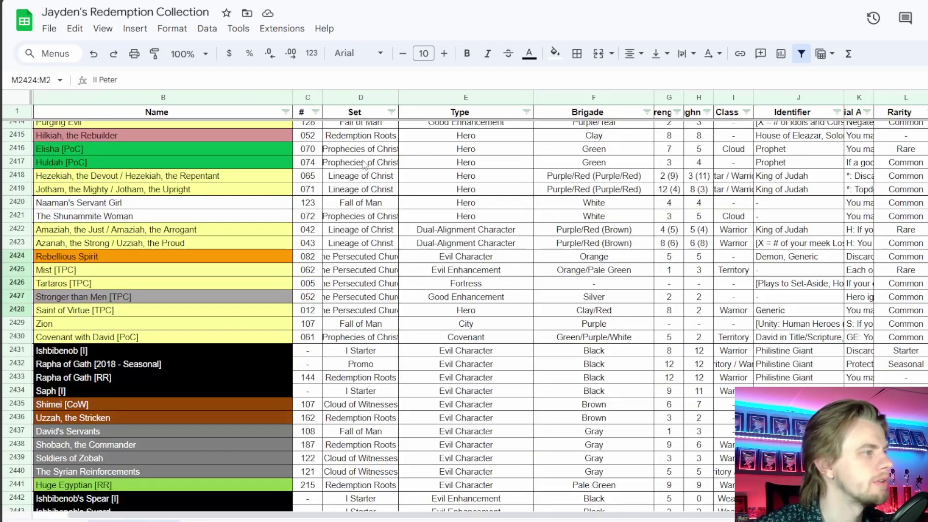
click(96, 259)
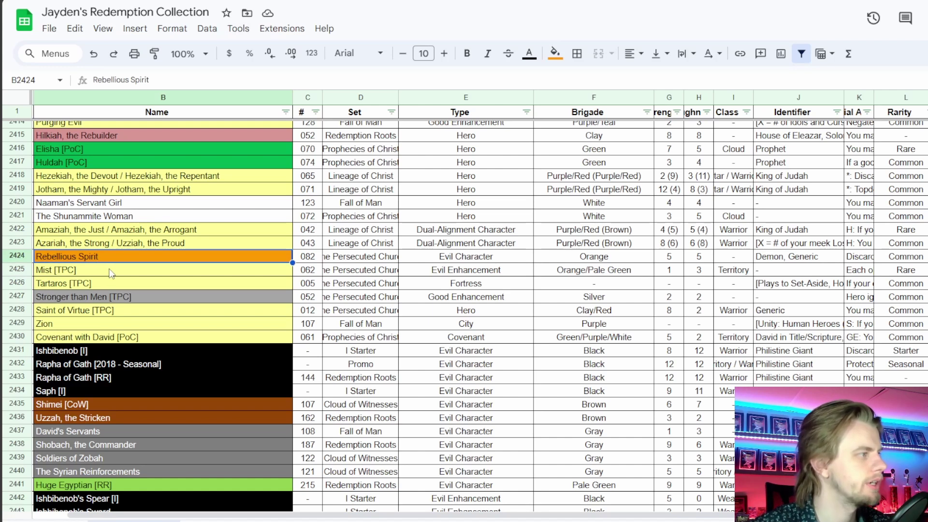
click(101, 314)
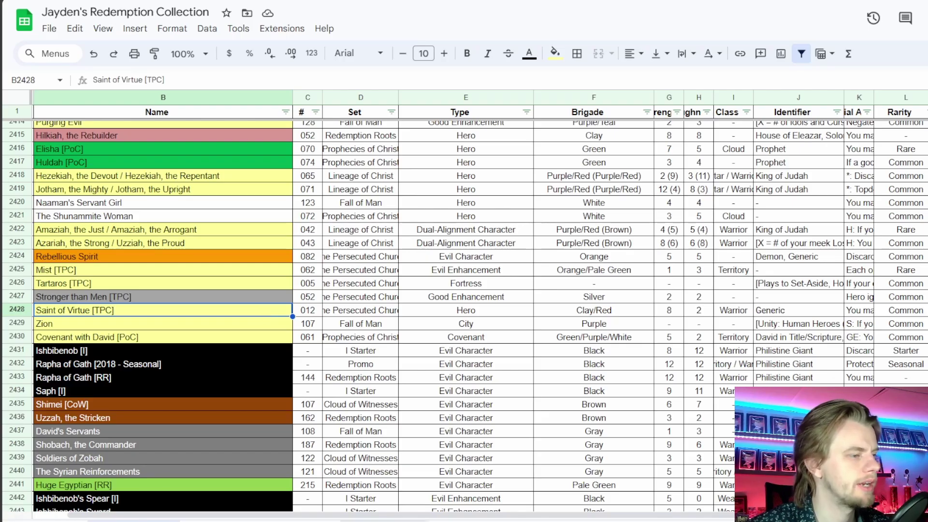
key(alt+Tab)
click(283, 272)
text(saint)
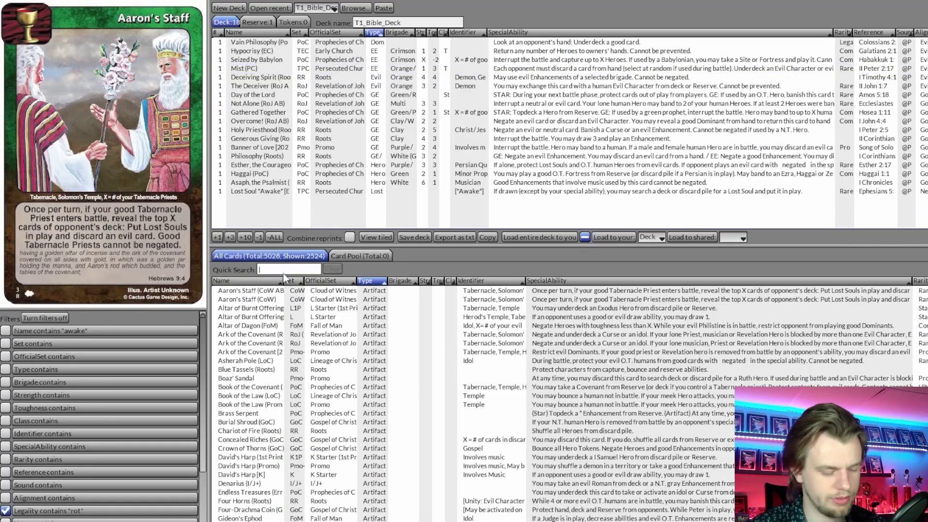
click(265, 291)
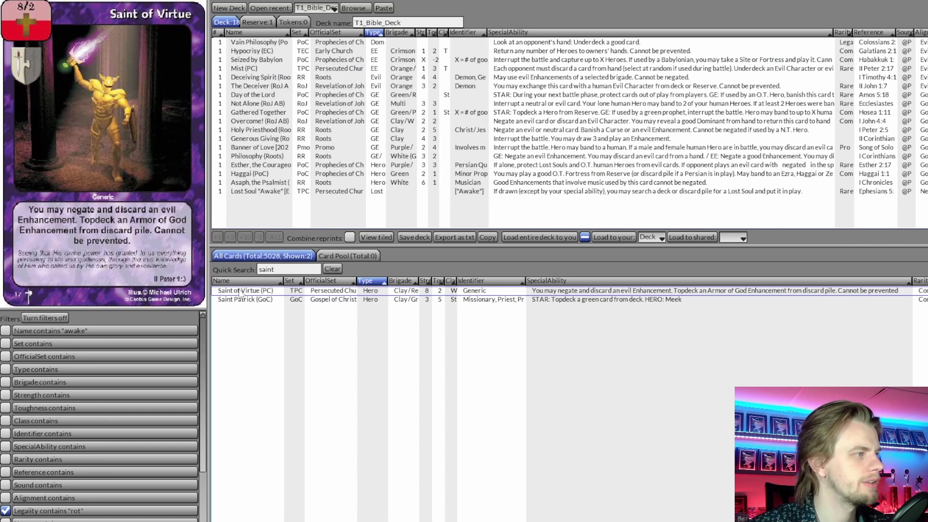
Review Day of the Lord, Gathered Together and Holy Priesthood among the good enhancements already in the deck
click(259, 96)
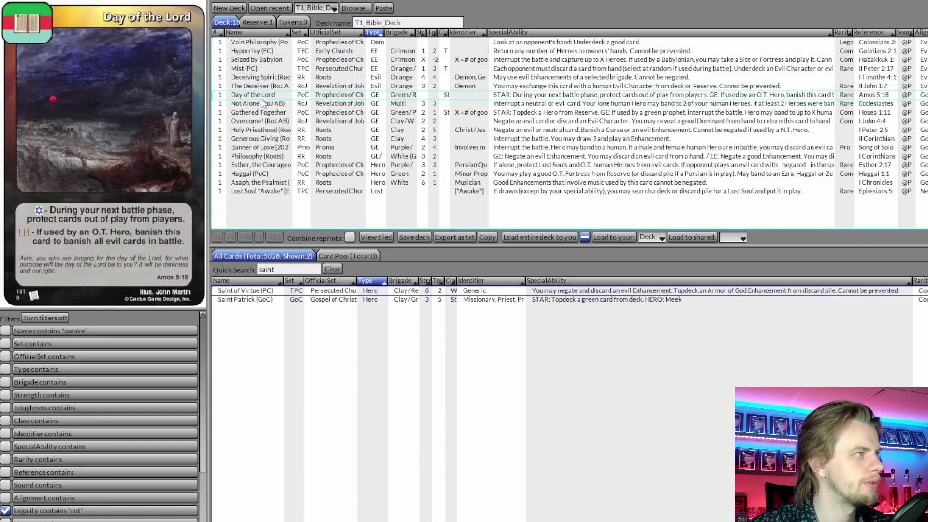
click(265, 113)
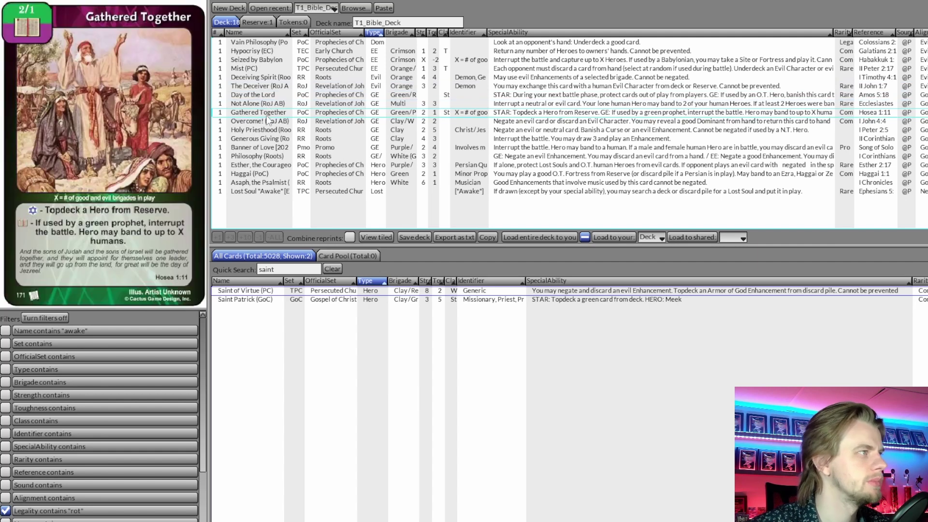
click(268, 130)
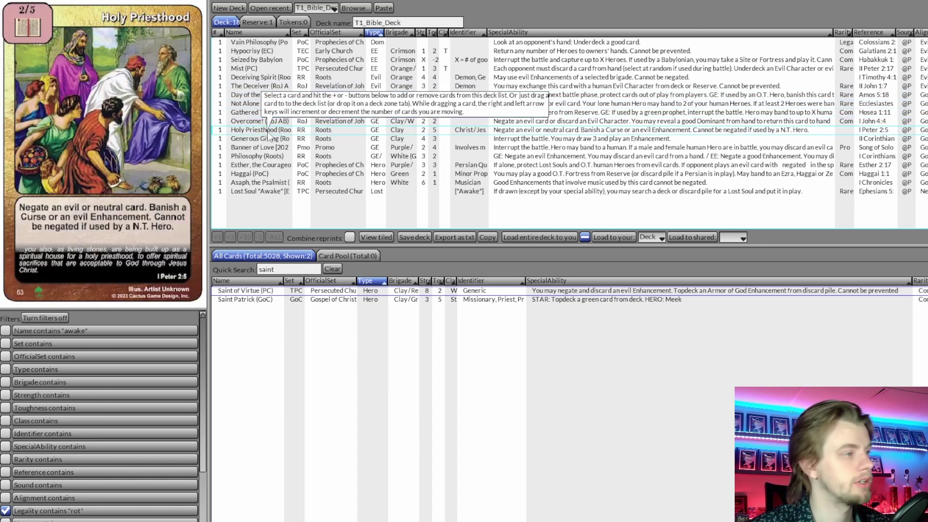
In the untitled spreadsheet, enter Saint of Virtue in column D of the II Peter row
key(alt+Tab)
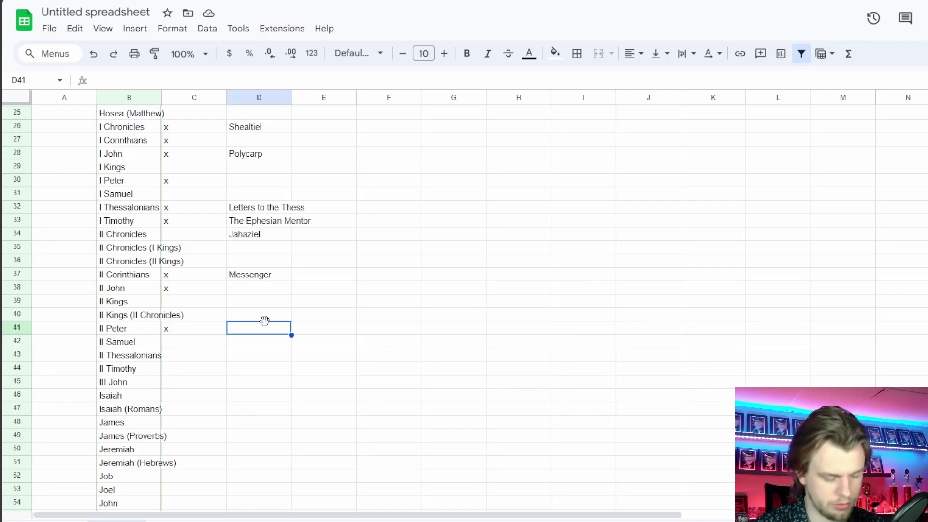
text(Saint of Vi)
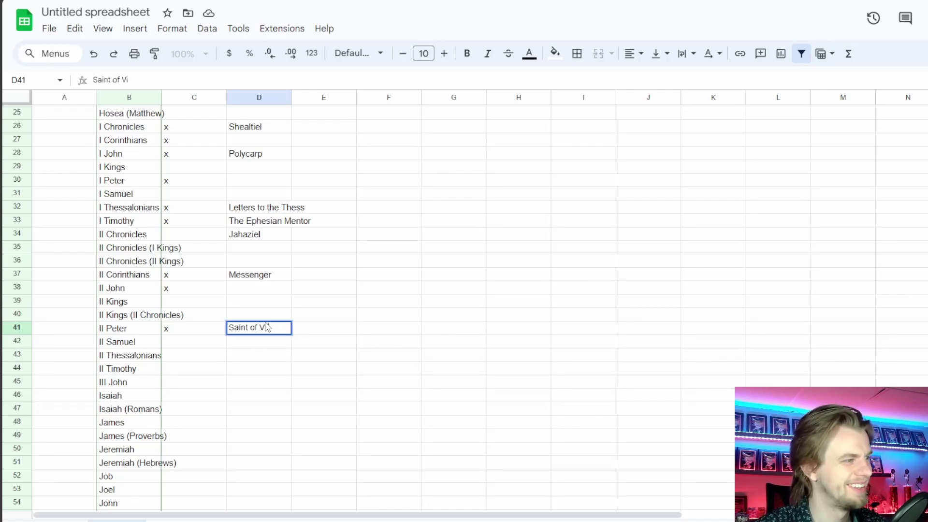
text(rtue)
key(Return)
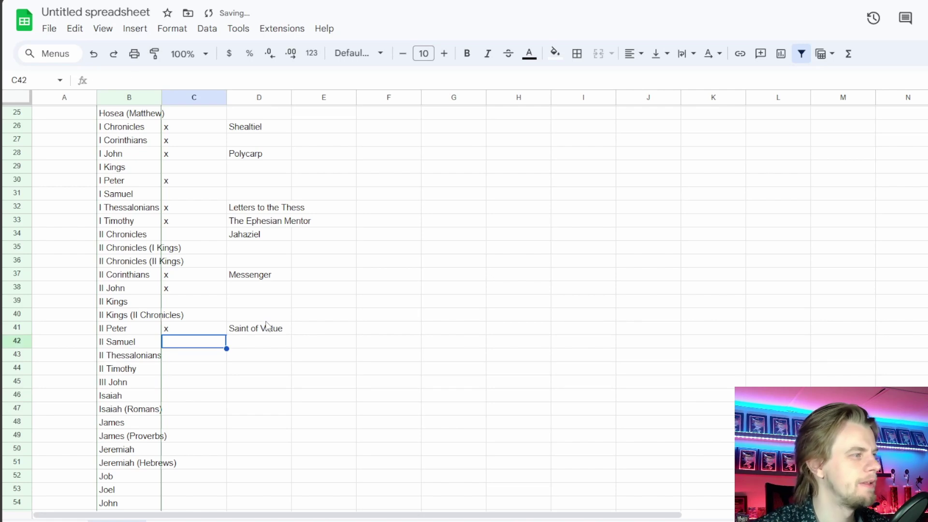
Go back to the deck editor, reread the Saint of Virtue card, and clear the card search
key(alt+Tab)
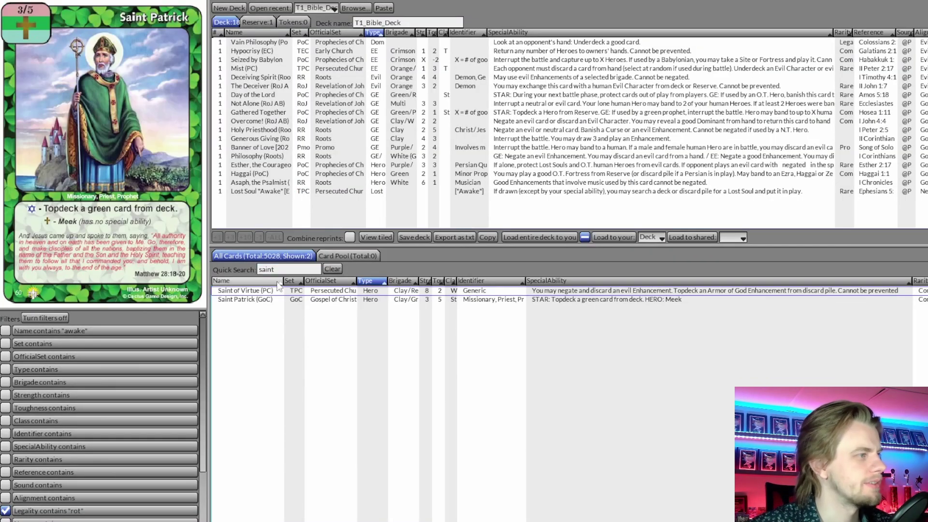
mouse_move(274, 291)
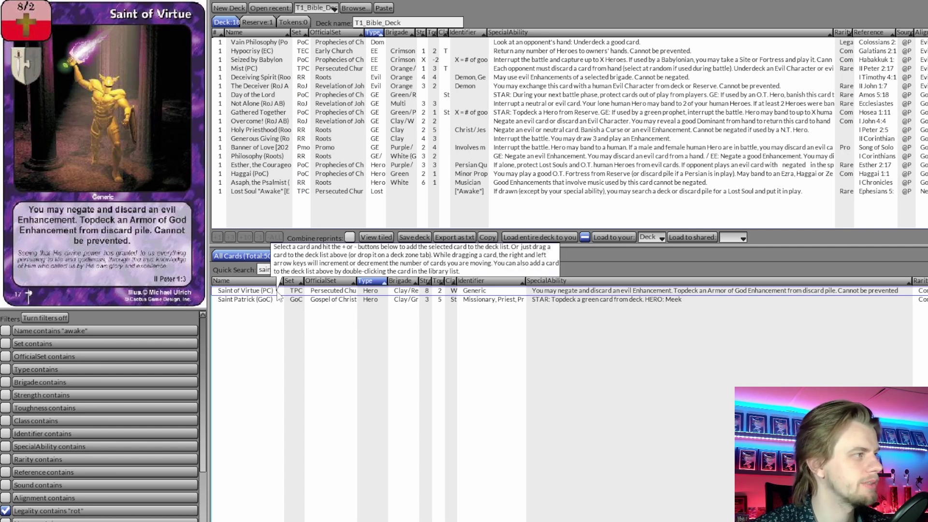
click(332, 269)
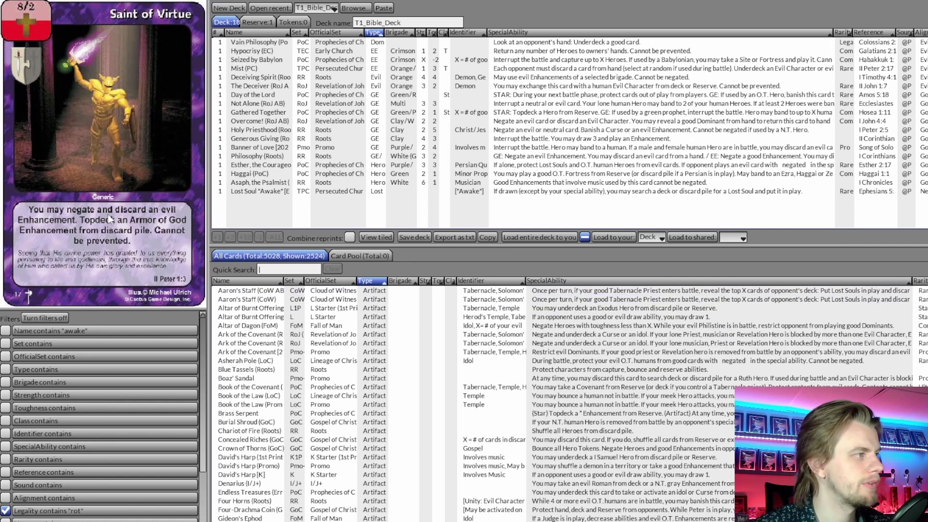
Select the II Samuel entries in the collection spreadsheet, starting at row 2429, to review the candidates
key(alt+Tab)
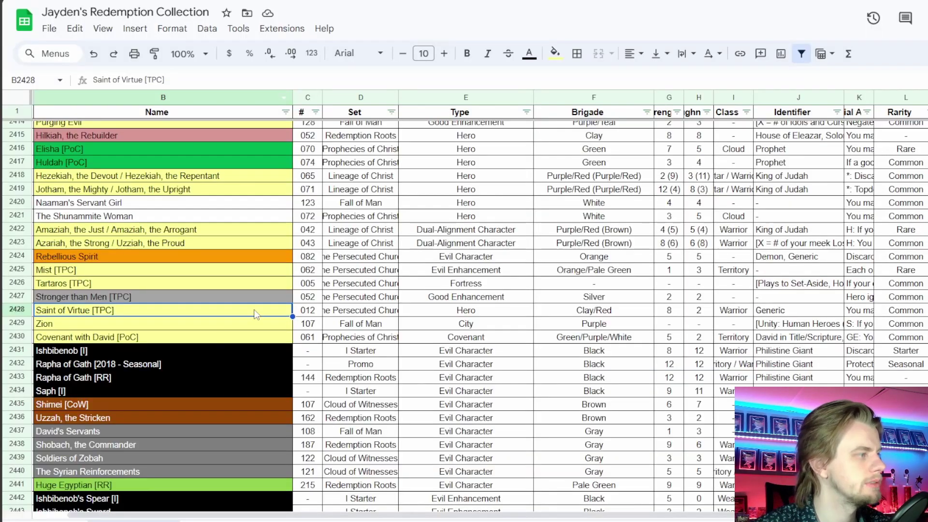
drag(926, 323, 925, 512)
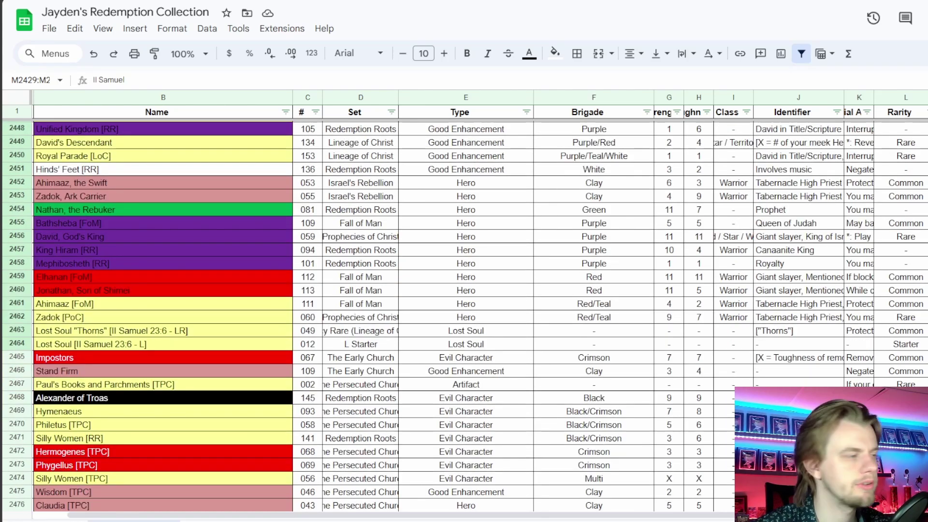
In the collection spreadsheet, finish reviewing the II Samuel entries and select the II Thessalonians candidates, Impostors and Stand Firm
scroll(551, 375, up, 8)
scroll(552, 376, down, 6)
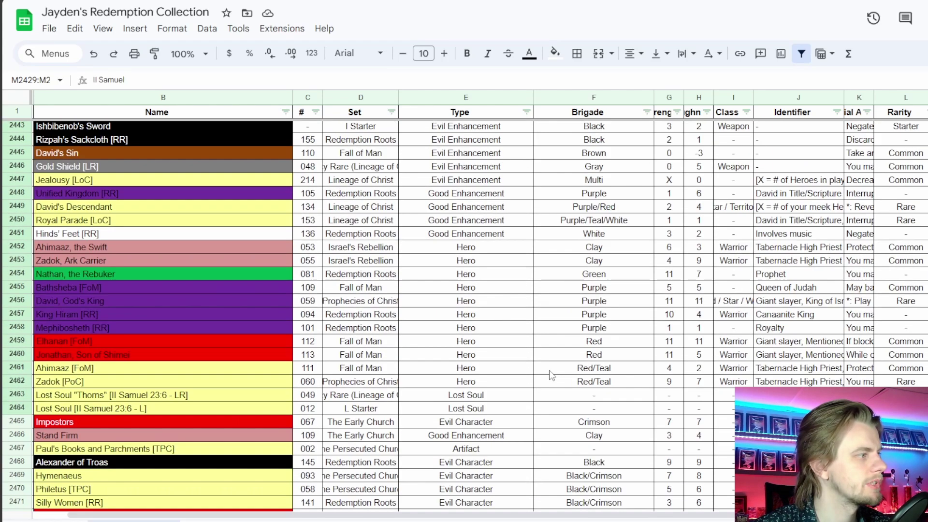
scroll(552, 376, down, 3)
drag(926, 293, 926, 306)
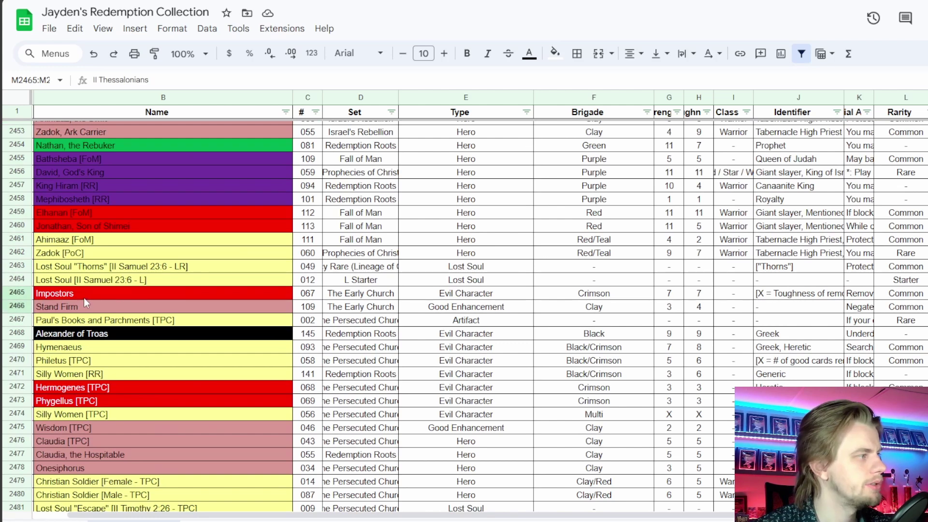
click(187, 293)
key(shift+Down)
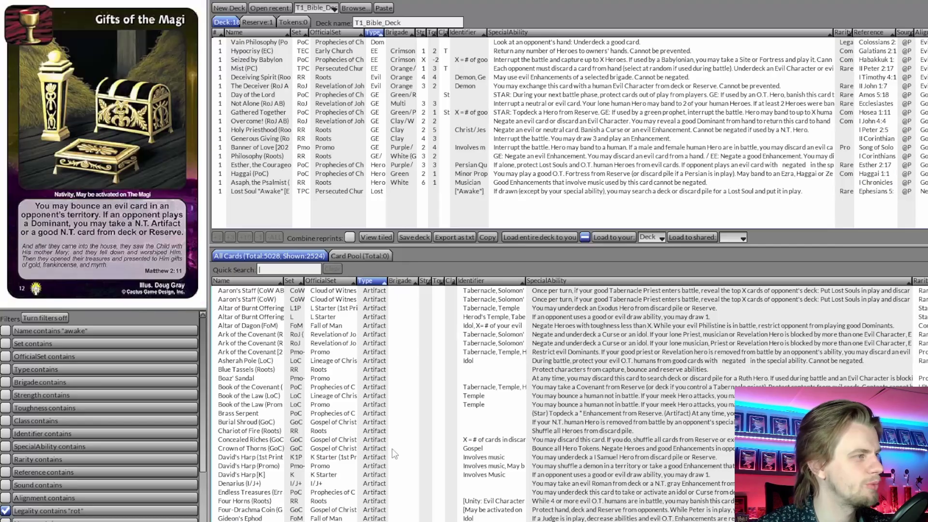
Look up Impostors and Stand Firm in the deck editor's card search and read both cards
click(306, 271)
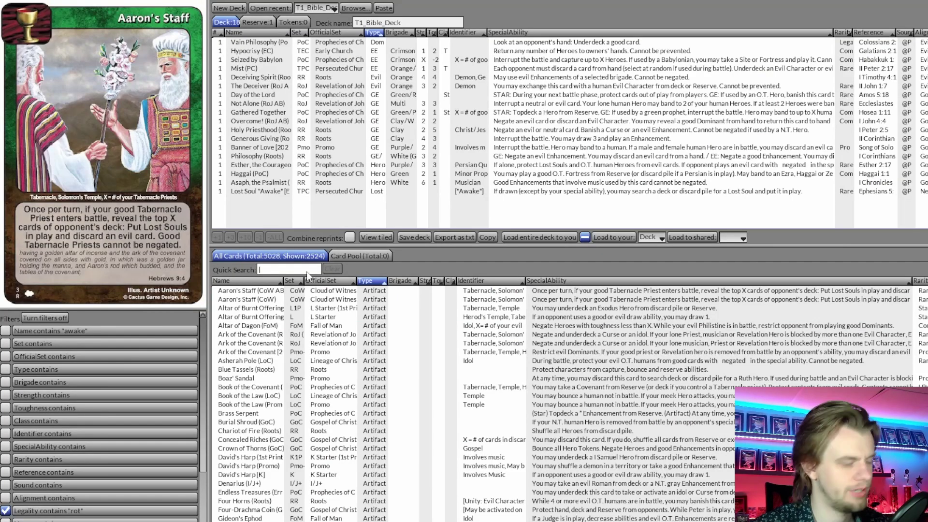
text(impost)
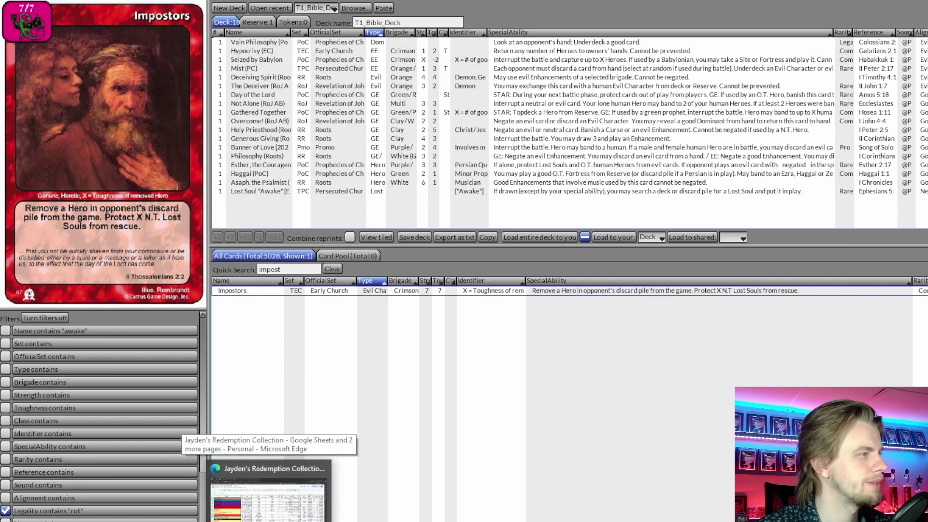
click(228, 478)
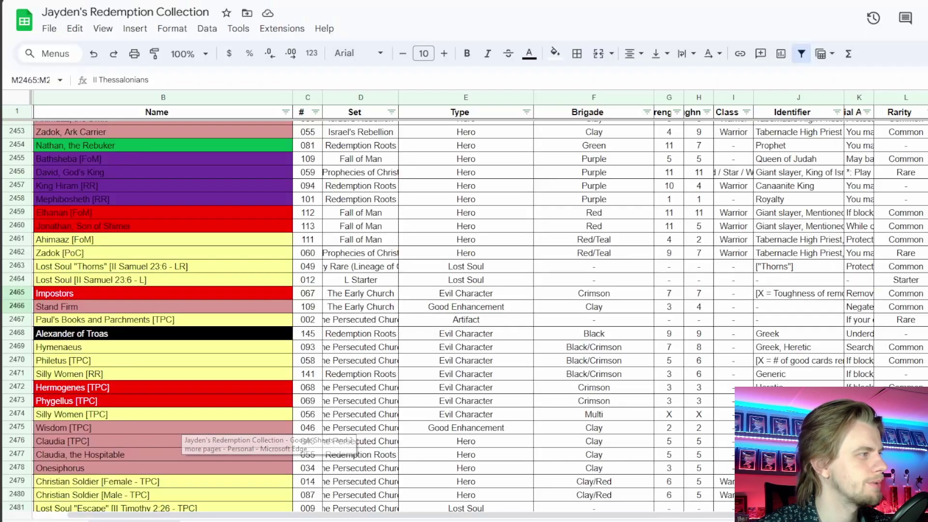
click(173, 309)
key(alt+Tab)
click(214, 268)
text(stand)
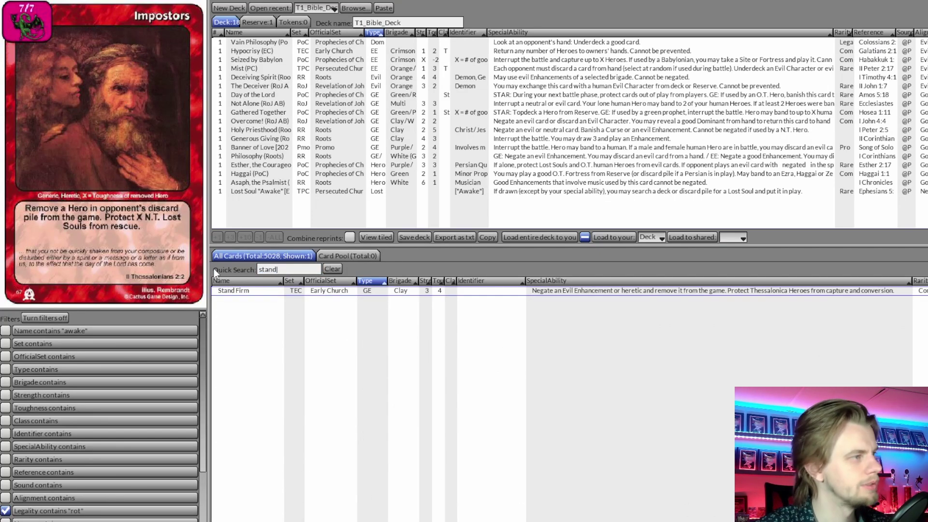
mouse_move(230, 295)
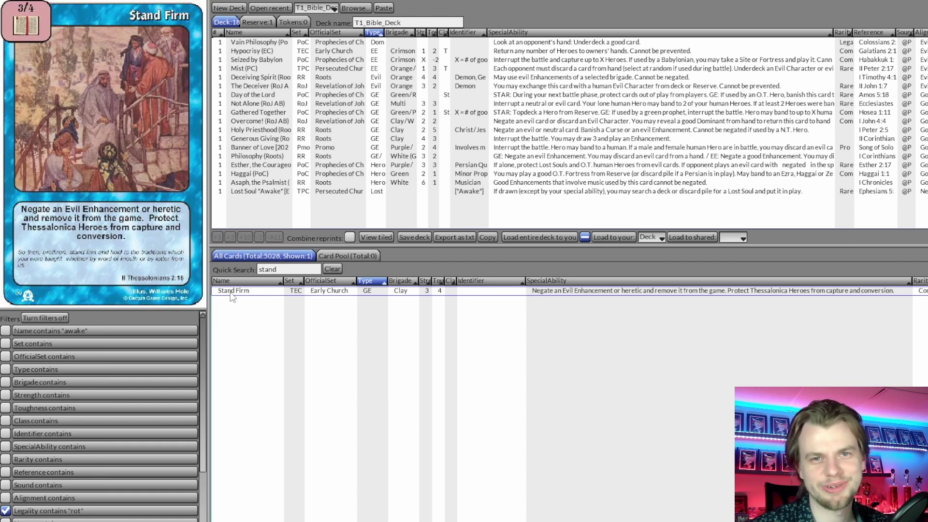
Compare Stand Firm with the Work with Your Hands card in the deck's reserve
click(244, 23)
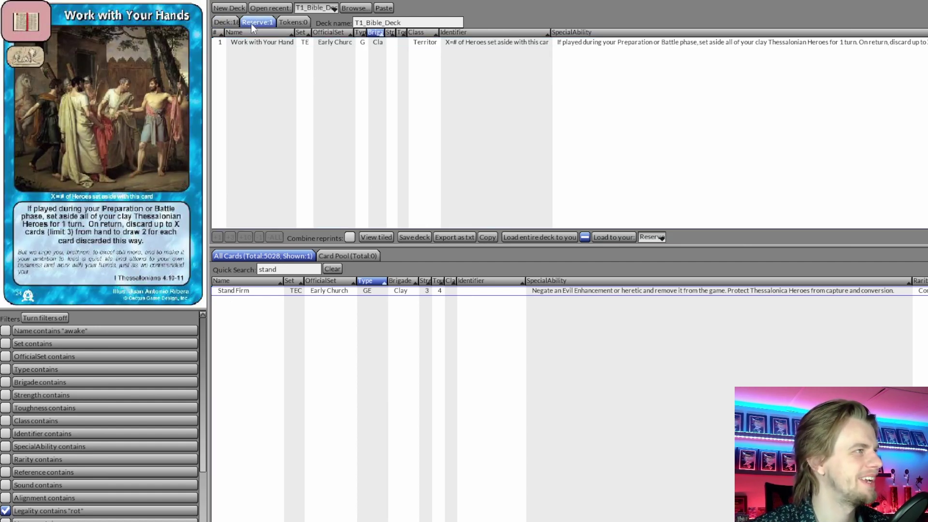
click(237, 22)
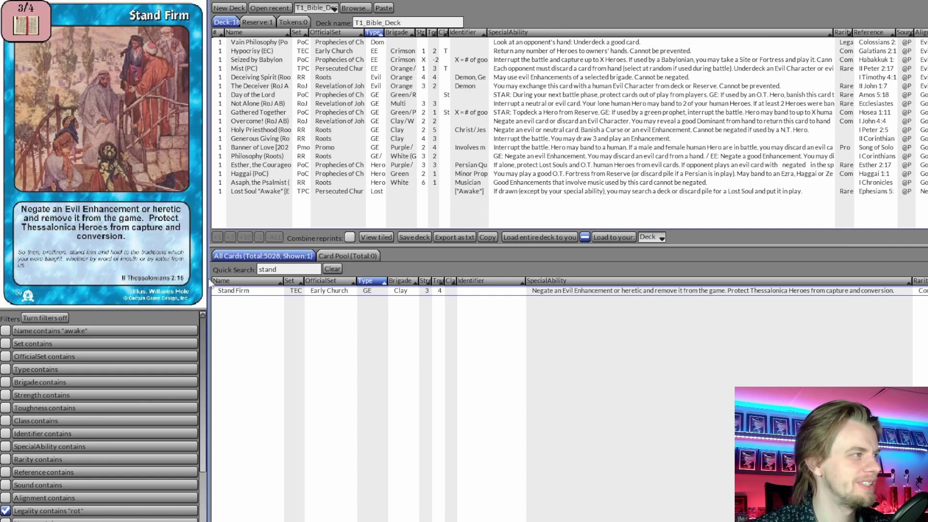
click(260, 23)
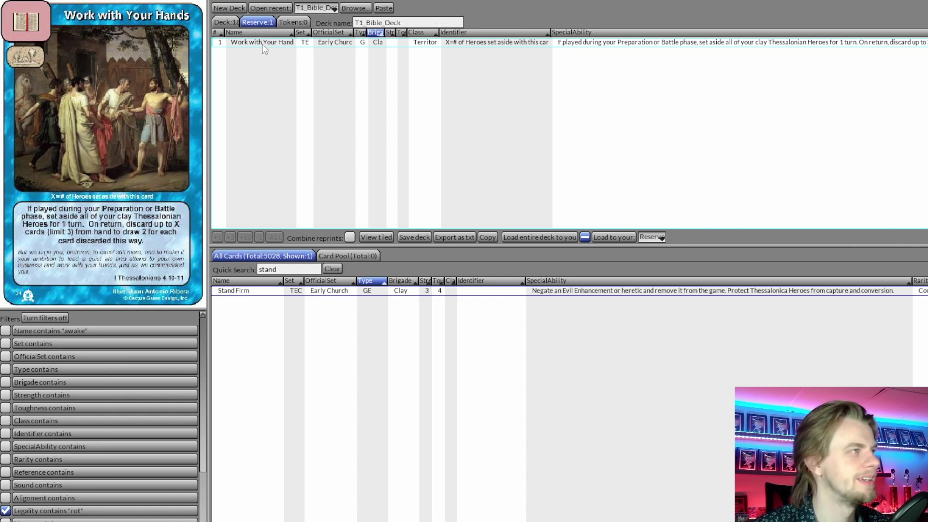
click(226, 22)
click(239, 293)
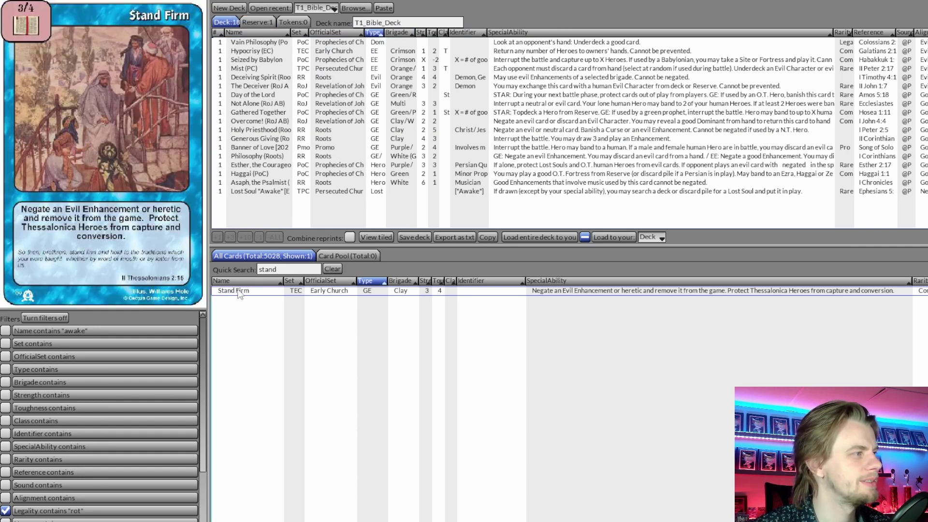
Search the card list for Impostors, add the card to the main deck, and clear the search
double_click(306, 270)
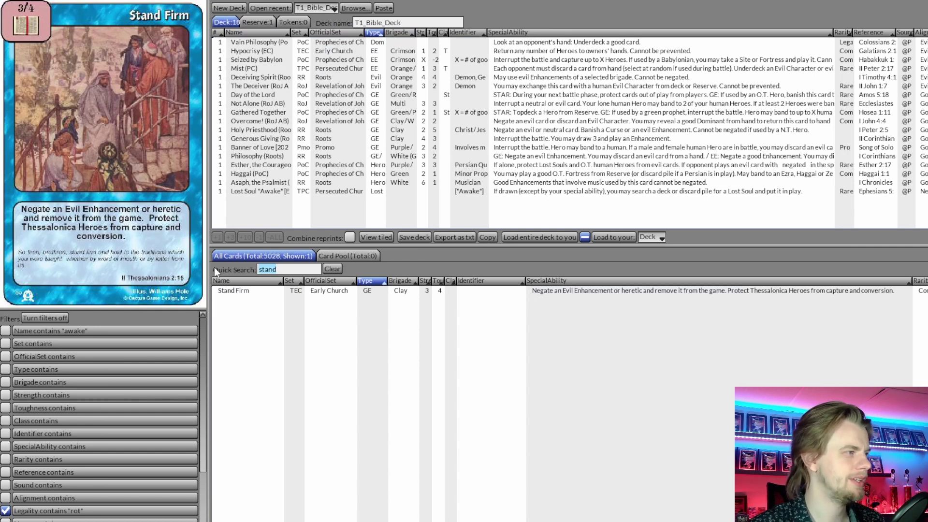
text(impos)
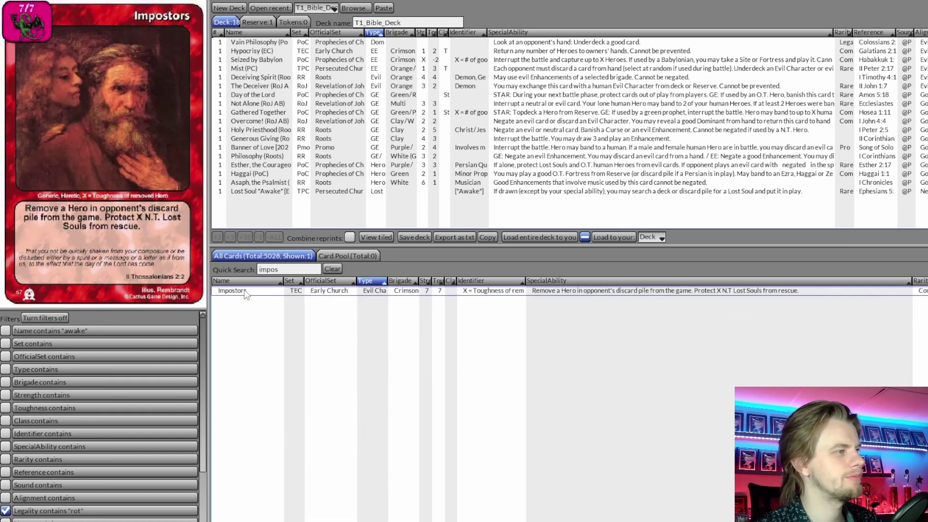
double_click(245, 291)
click(333, 269)
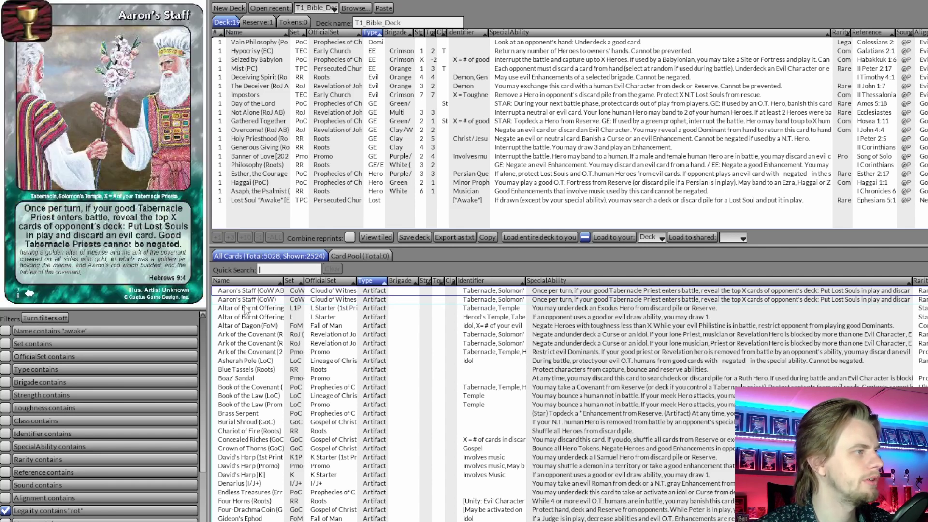
In the untitled spreadsheet, mark the II Thessalonians row with an x in column C
key(alt+Tab)
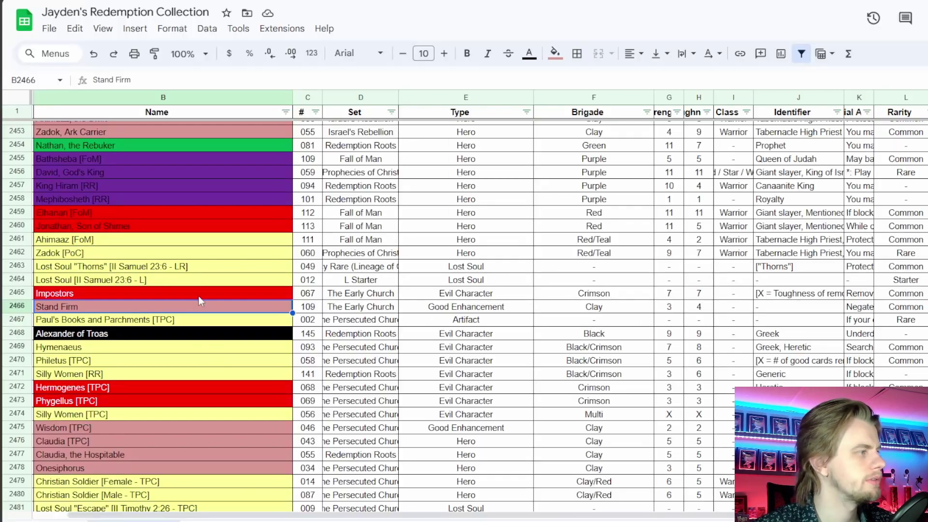
key(alt+Tab)
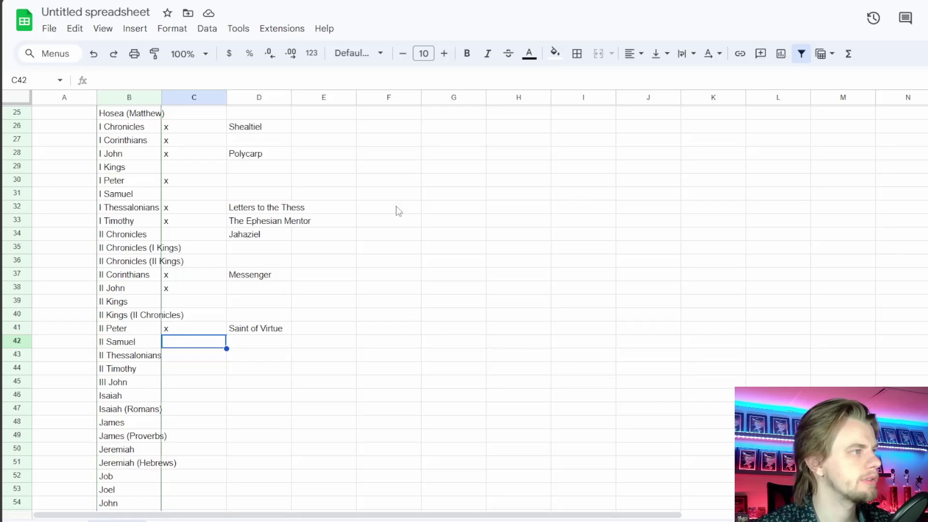
click(194, 357)
text(x)
key(Return)
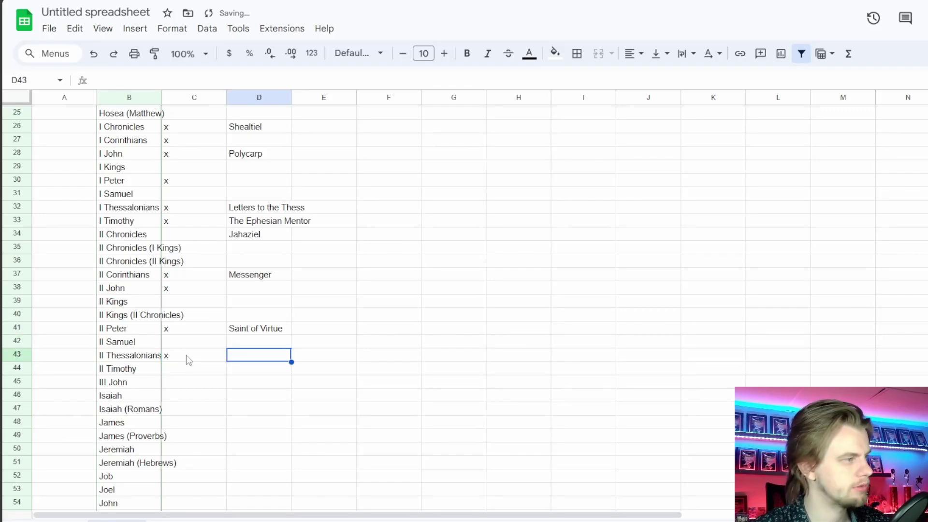
Return to the collection spreadsheet and review the II Timothy entries, checking the two Lost Souls and both Claudia cards
key(alt+Tab)
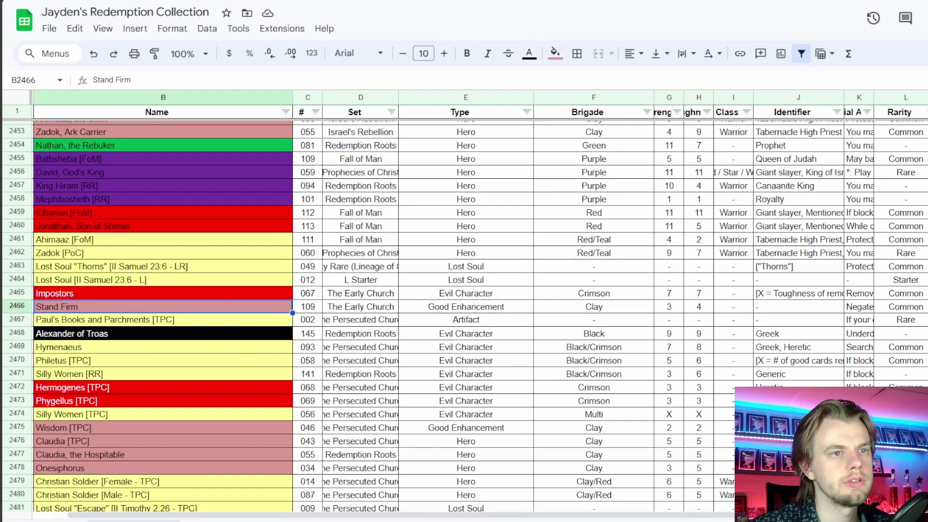
scroll(464, 314, down, 3)
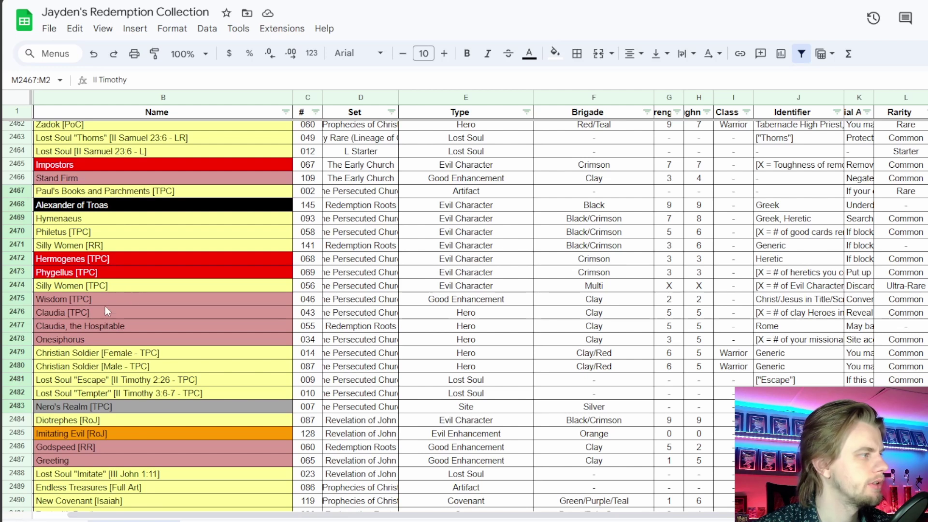
click(91, 326)
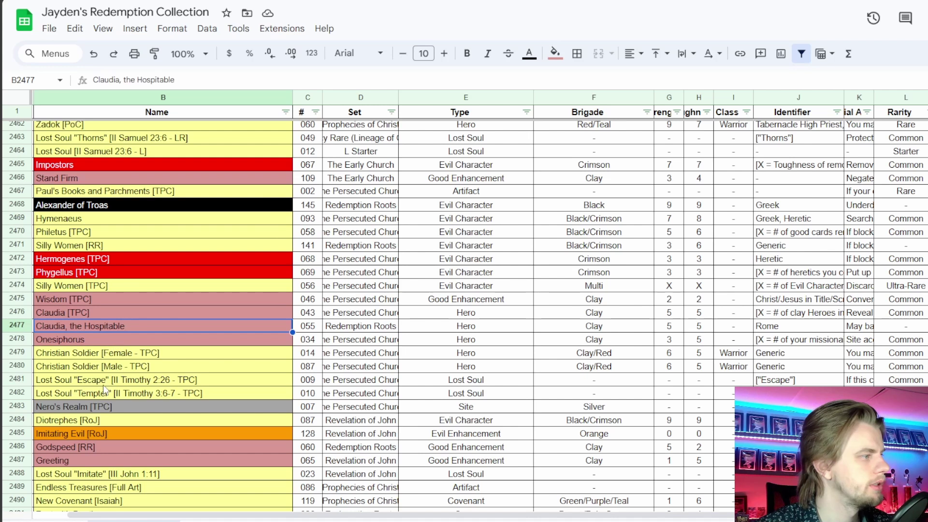
drag(103, 385, 107, 397)
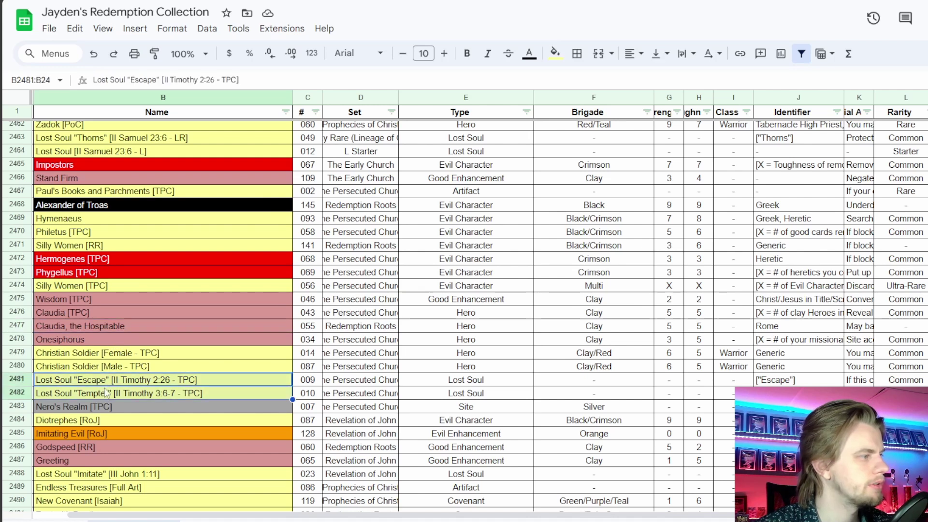
click(106, 318)
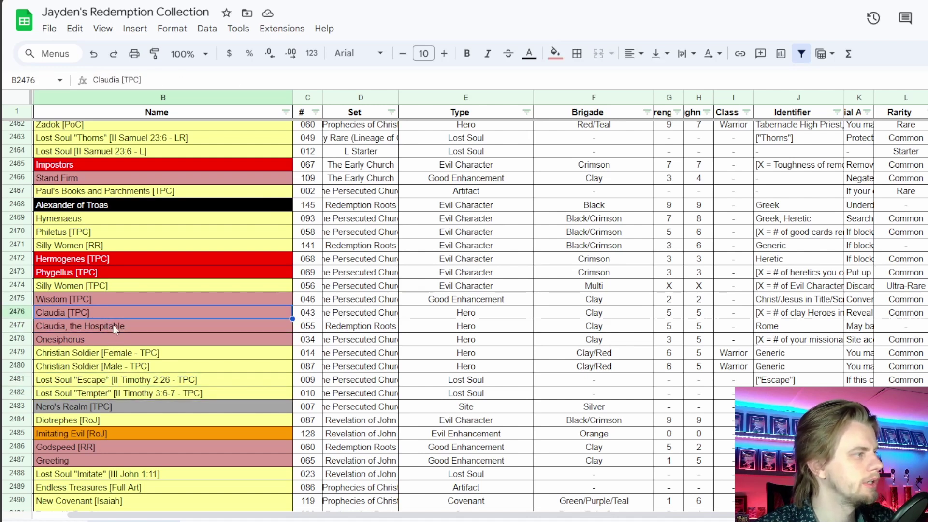
click(108, 327)
drag(114, 311, 117, 326)
Weigh the two Silly Women entries against Claudia and Claudia, the Hospitable among the II Timothy candidates
click(117, 291)
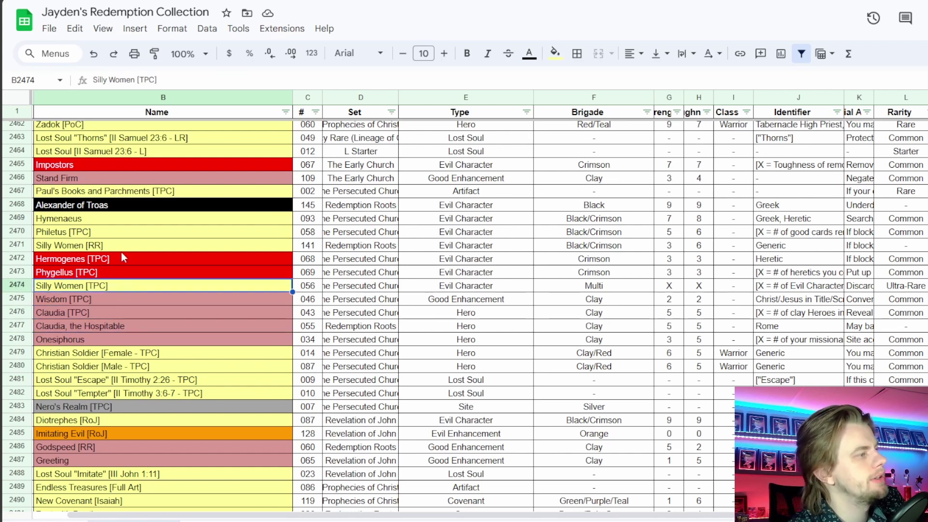
click(121, 248)
click(119, 290)
click(117, 312)
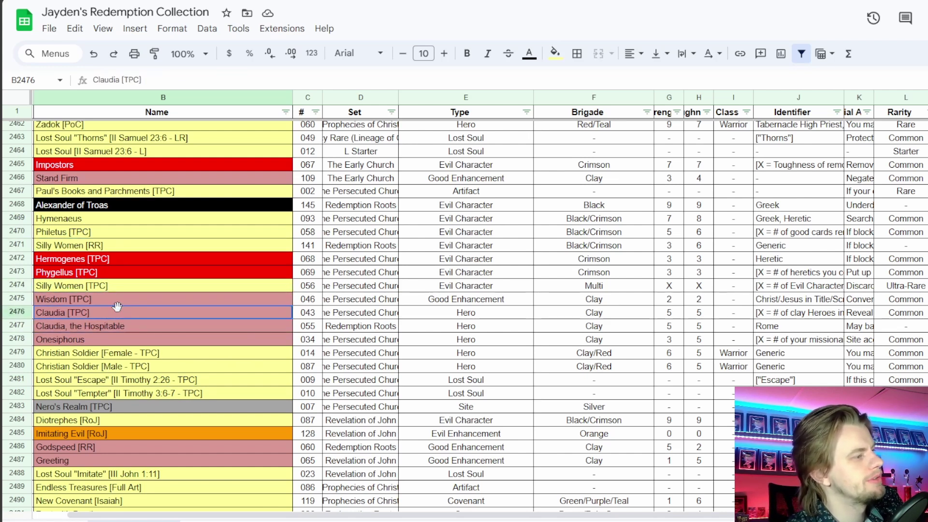
click(117, 325)
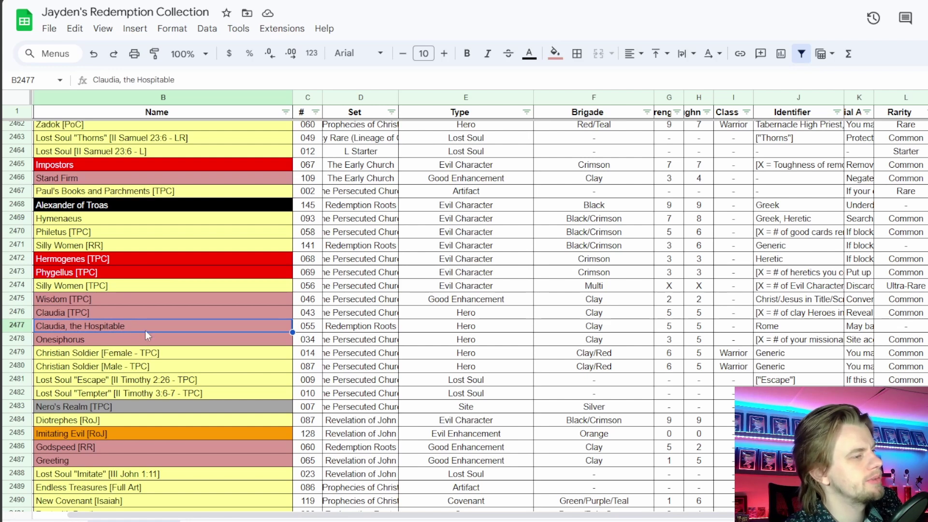
click(158, 310)
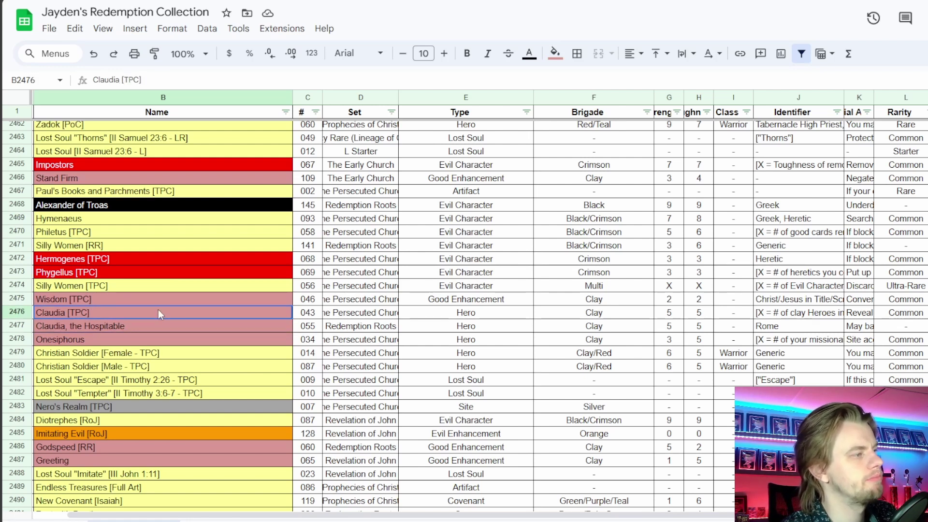
click(109, 326)
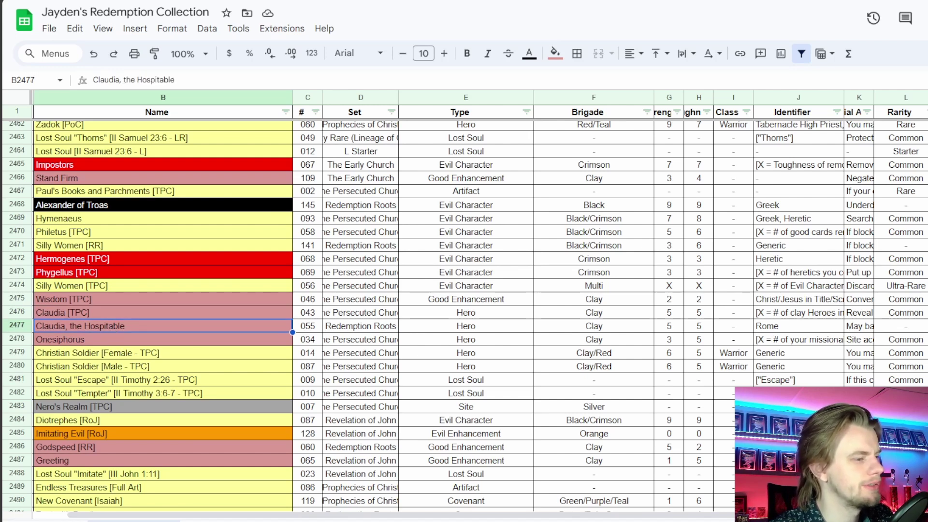
In the deck editor, search for "claud", read Claudia, the Hospitable, and add that card to the main deck
key(alt+Tab)
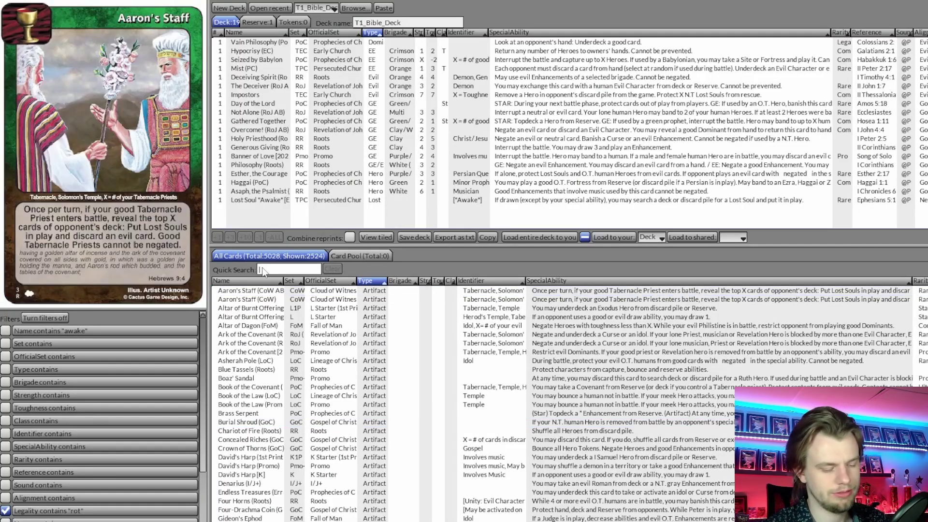
text(claud)
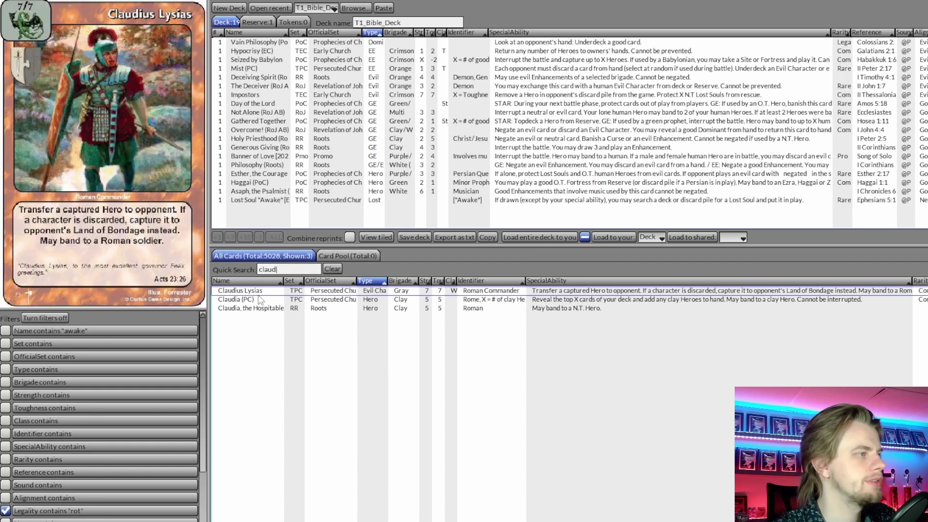
click(261, 310)
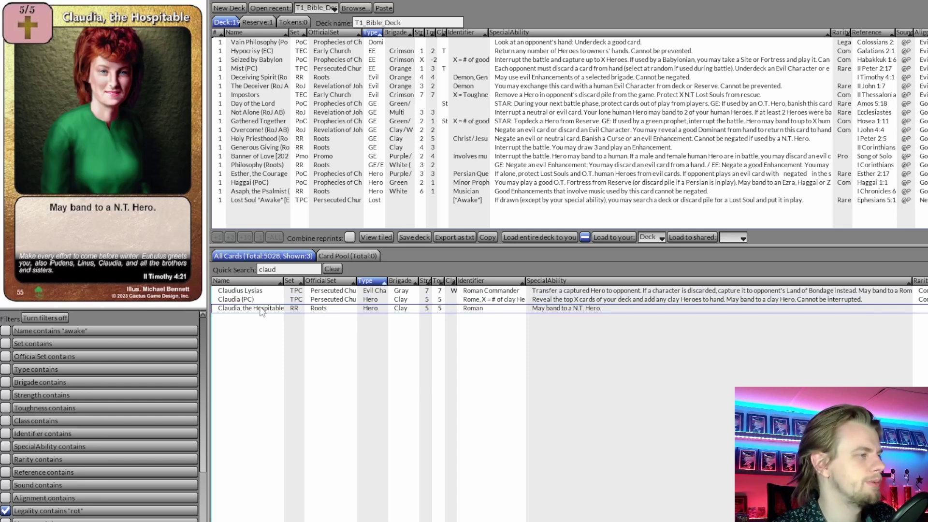
double_click(261, 309)
Search the card list for "silly", read the Silly Women cards, and clear the search
click(259, 272)
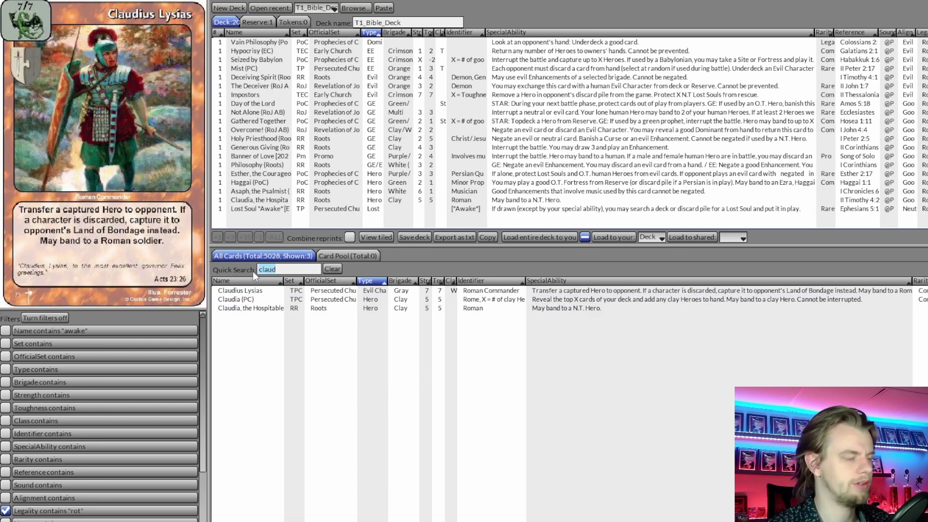
text(silly)
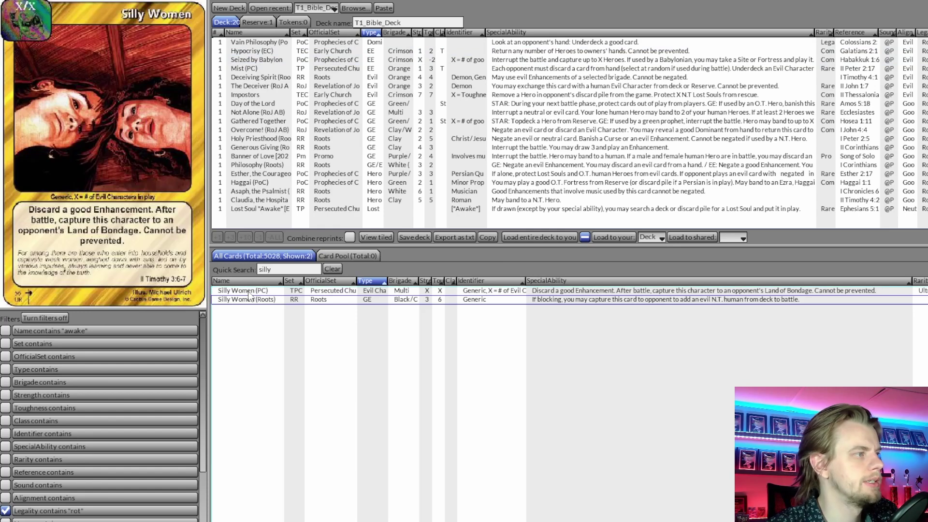
click(332, 269)
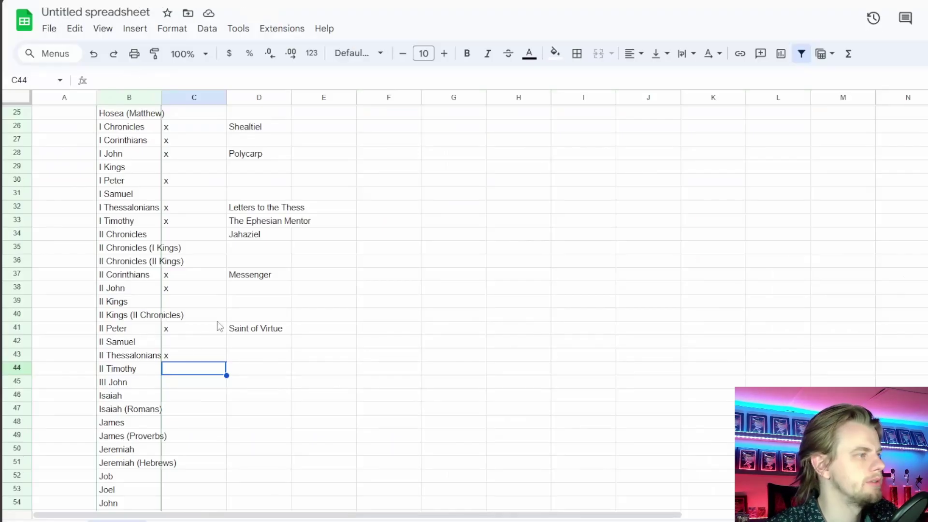
In the untitled spreadsheet's II Timothy row, enter x in column C and Silly Women in column D
text(x)
key(Tab)
text(Silly Women)
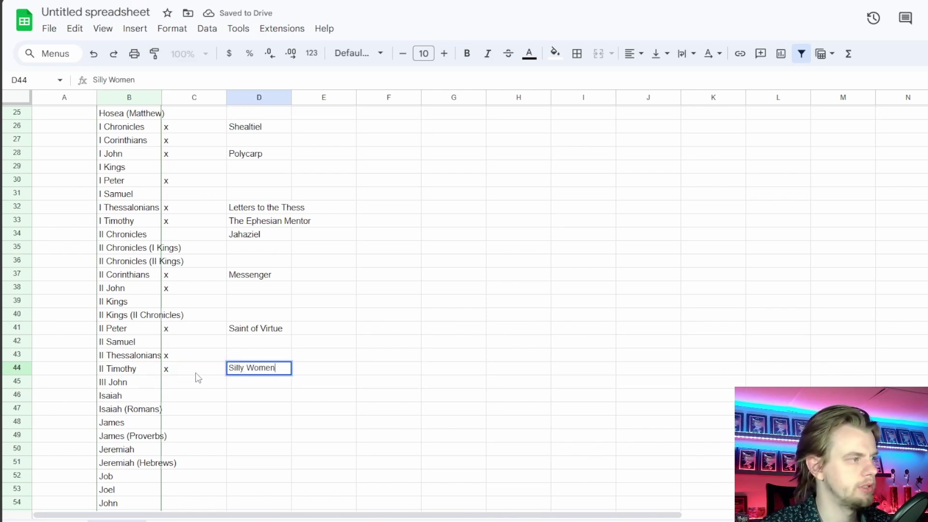
Confirm Silly Women in the II Timothy row, and review the III John candidates from Diotrephes to Lost Soul "Imitate" in the collection spreadsheet
key(Return)
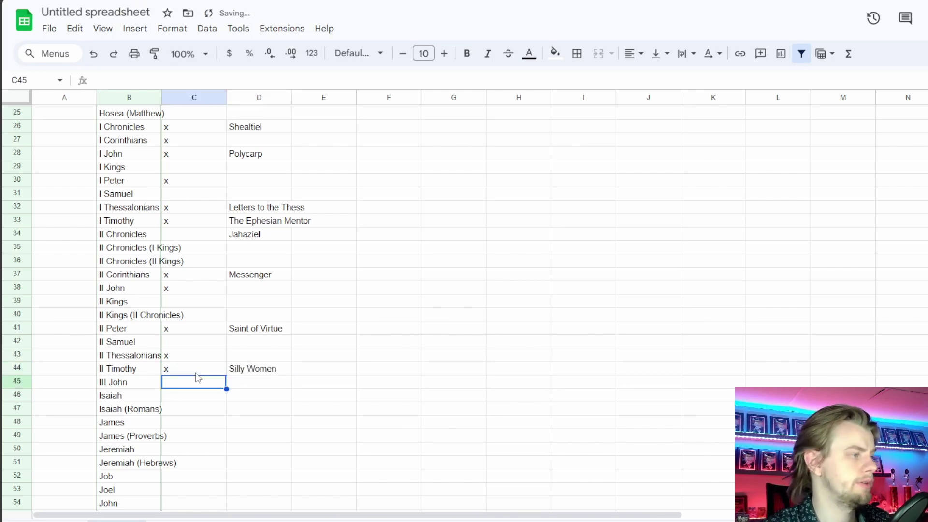
key(ctrl+Tab)
scroll(464, 314, down, 3)
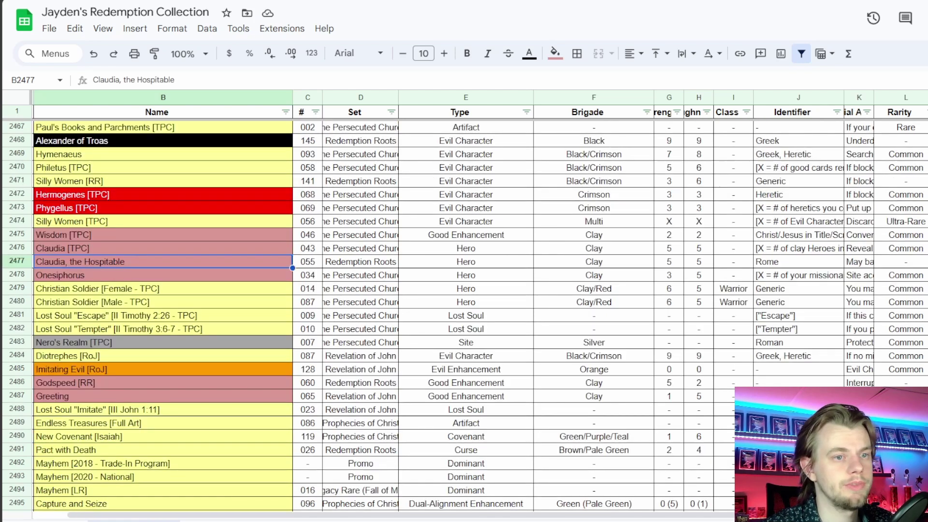
drag(927, 292, 927, 345)
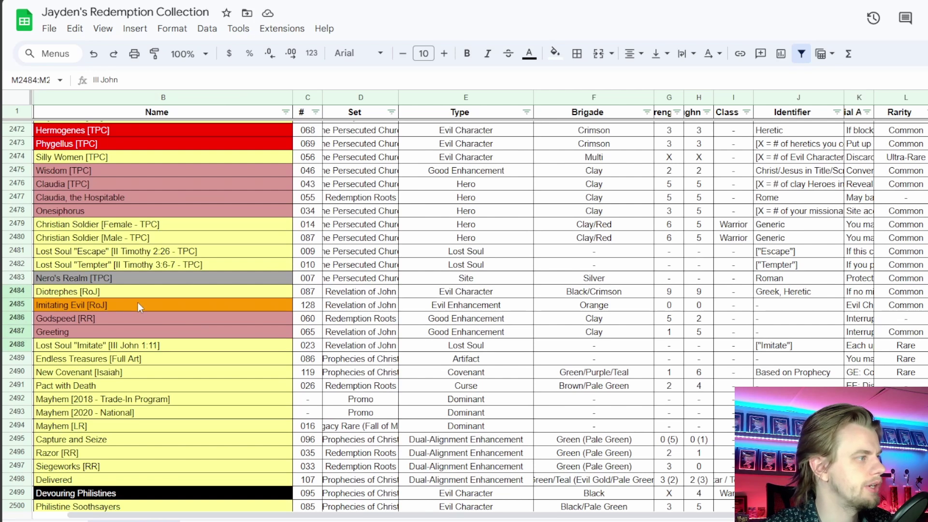
click(142, 344)
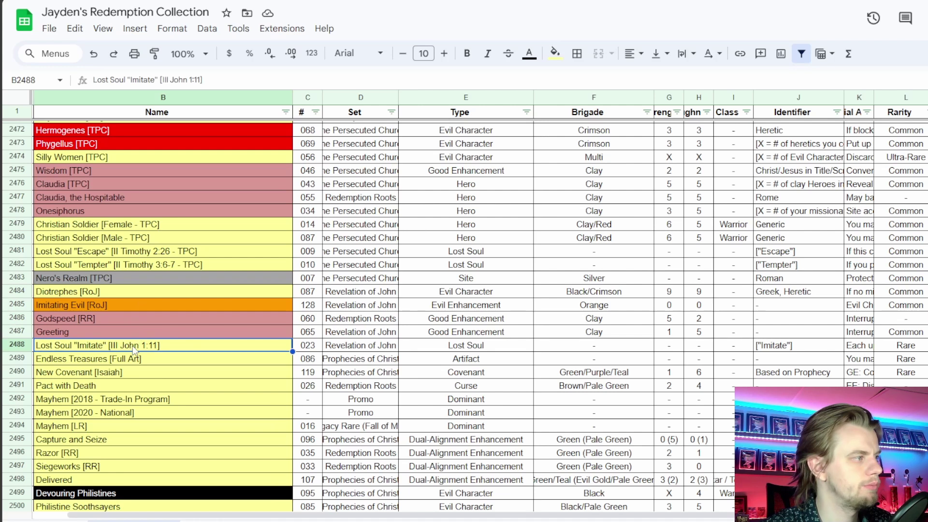
click(74, 292)
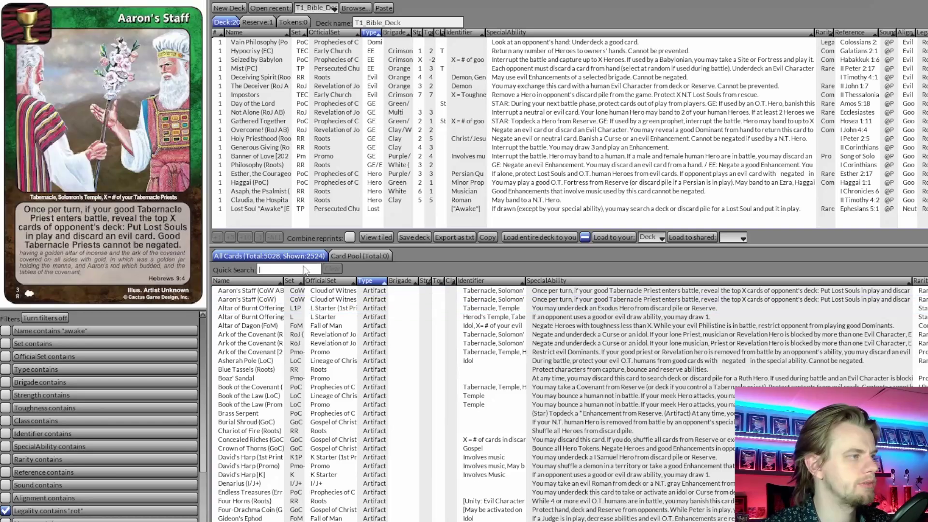
Search the deck editor's card list for "dio", read Diotrephes, and check it against the other III John candidates in the collection spreadsheet
text(dio)
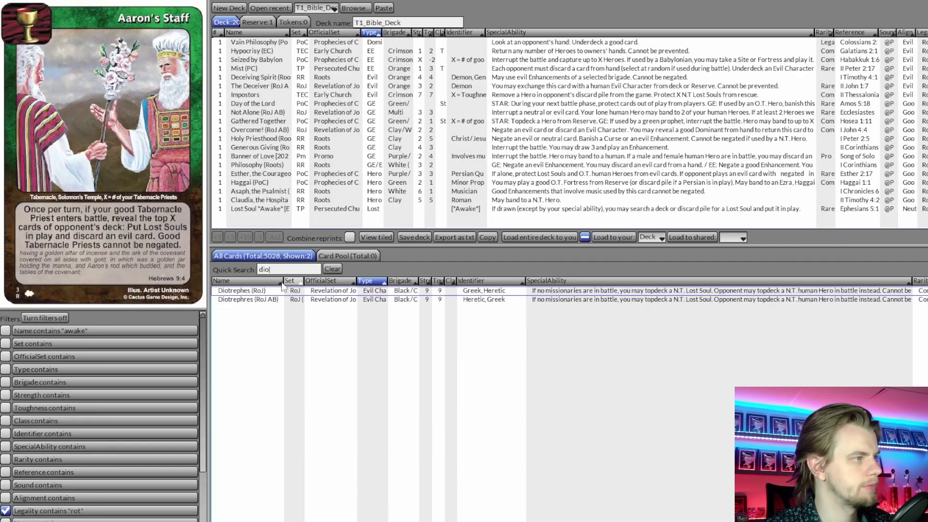
click(249, 300)
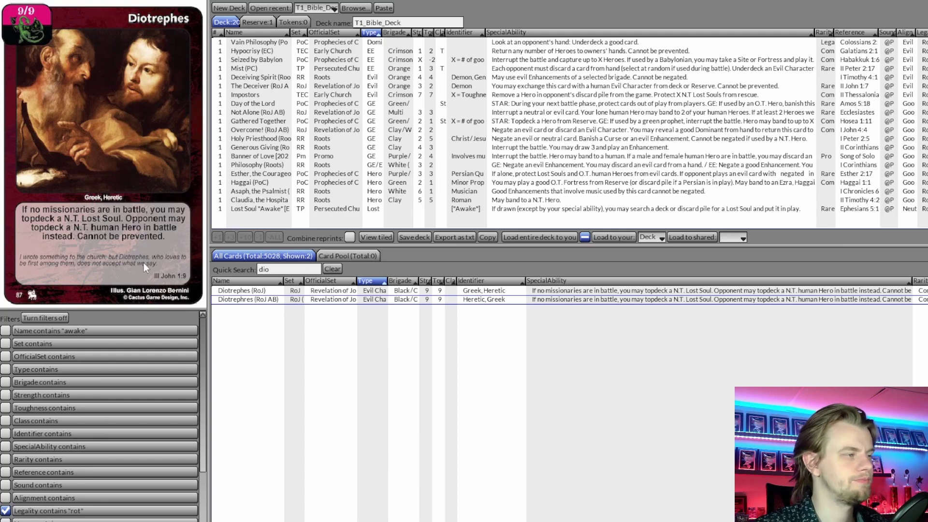
click(272, 271)
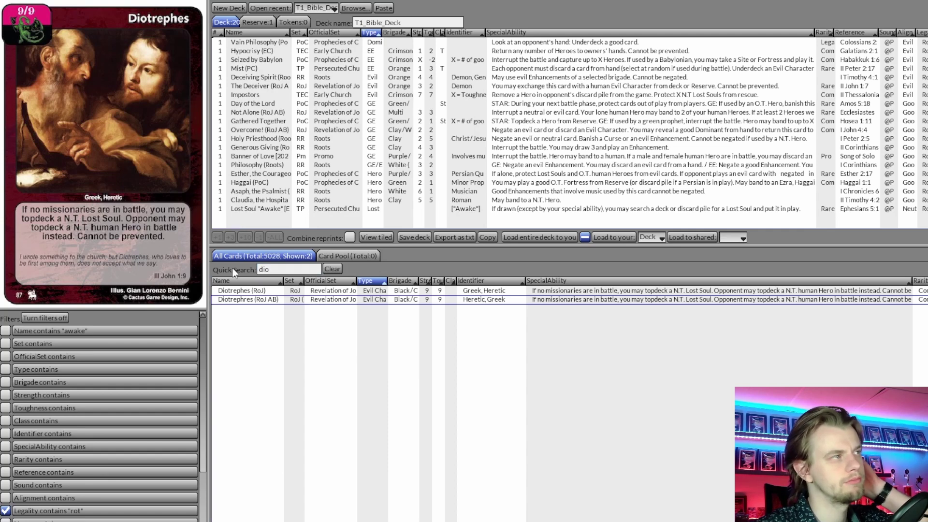
key(alt+Tab)
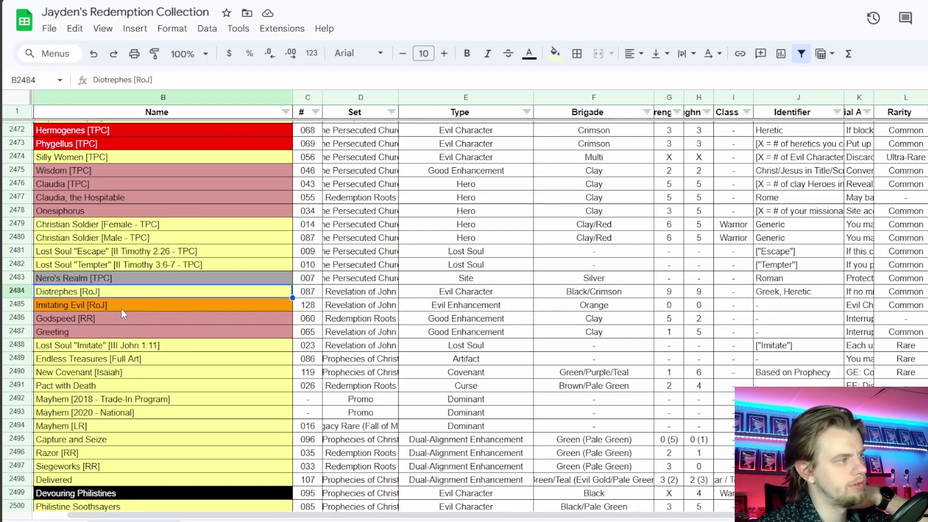
key(alt+Tab)
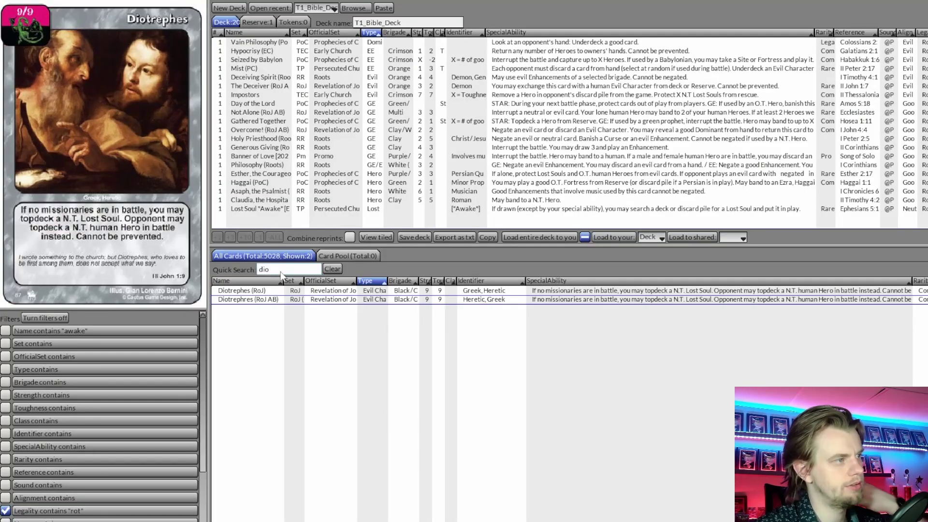
Search the deck editor's card list for "gods", read Godspeed, and weigh it against the other III John candidates
key(ctrl+a)
text(godse)
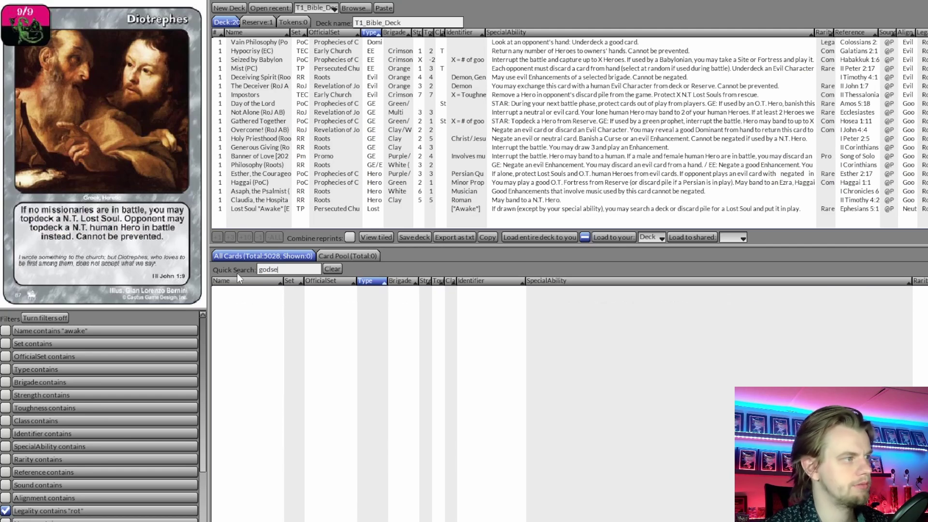
key(BackSpace)
mouse_move(286, 291)
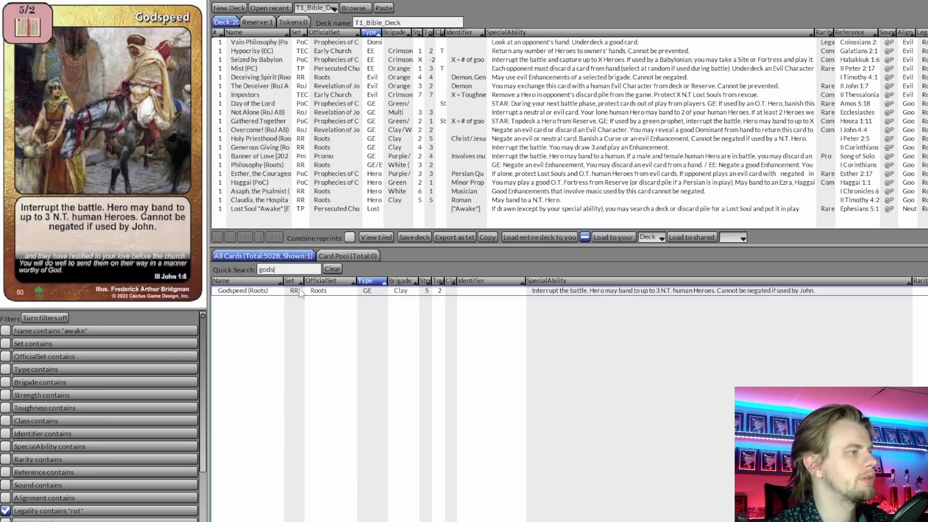
drag(275, 270, 250, 268)
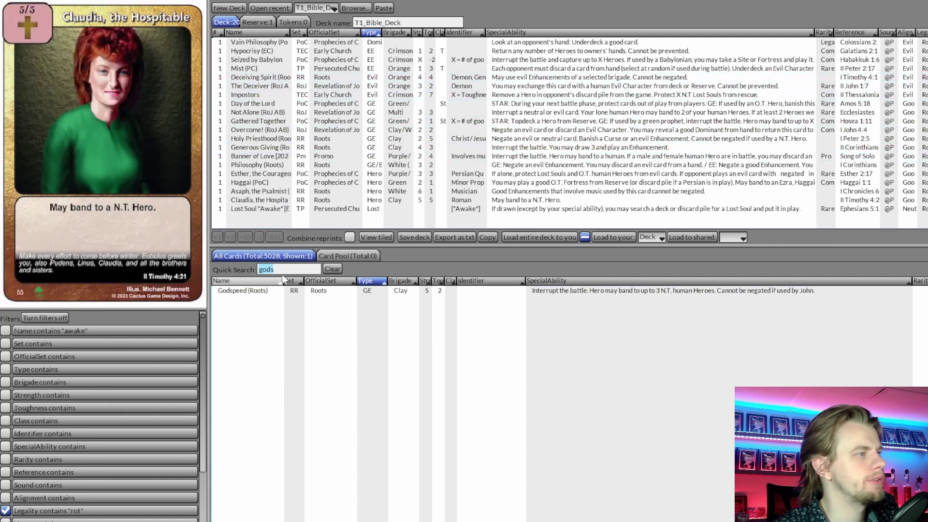
key(alt+Tab)
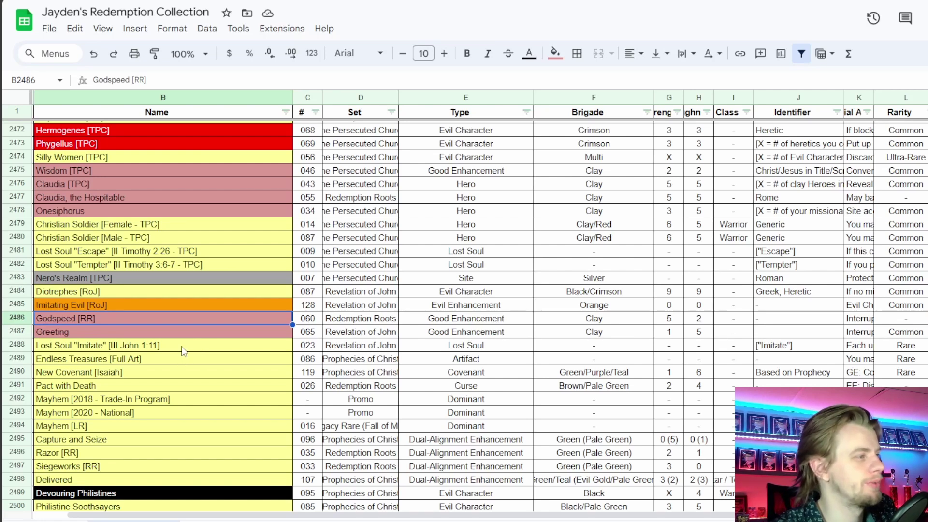
key(alt+Tab)
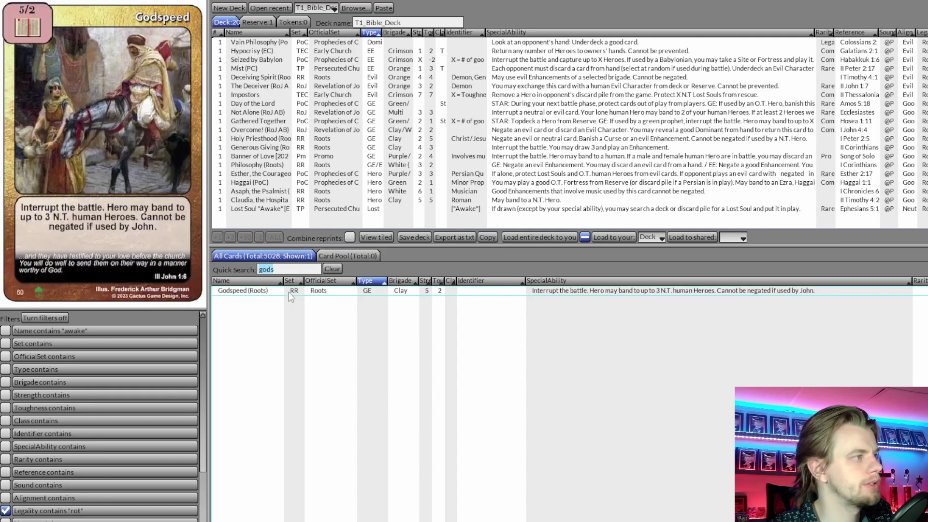
key(alt+Tab)
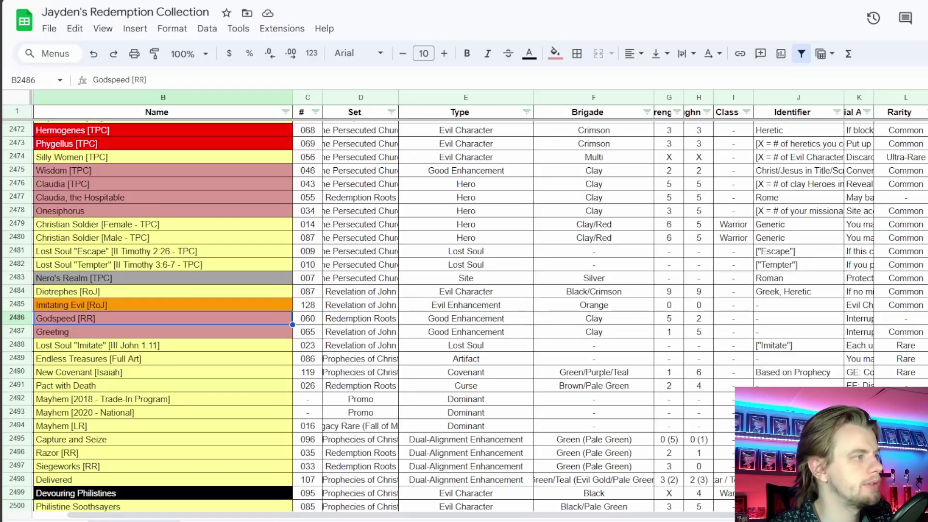
In the deck editor, filter card names by "imitate", clear the "gods" search, add Lost Soul "Imitate" to the main deck, and disable the name filter
click(148, 346)
key(alt+Tab)
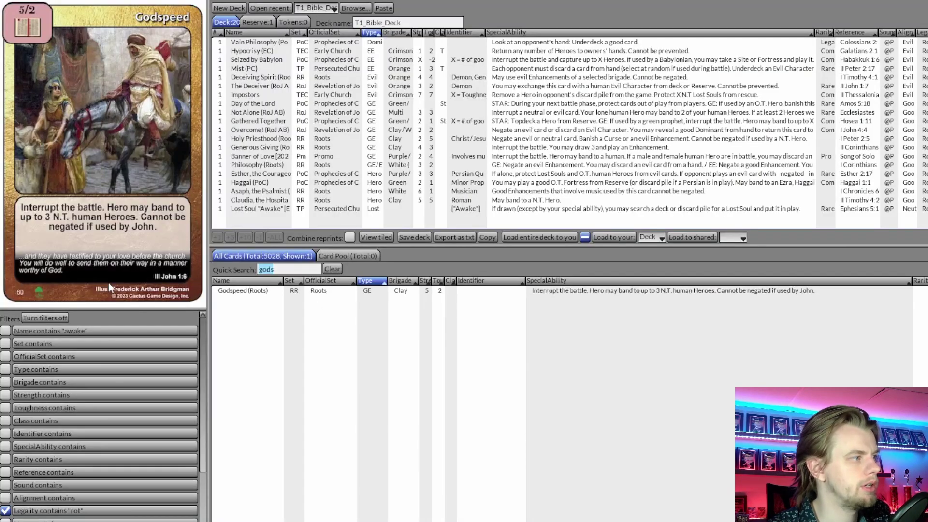
click(34, 329)
text(imitate)
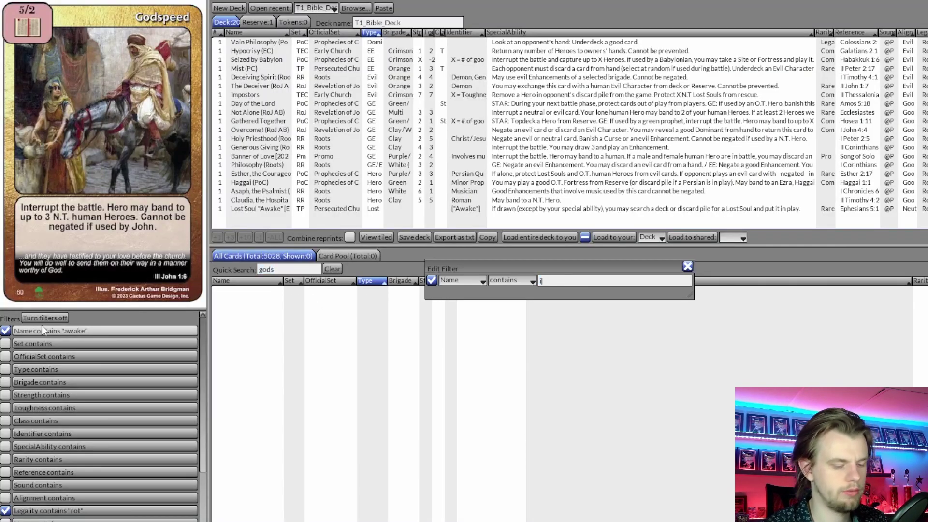
key(Return)
click(332, 268)
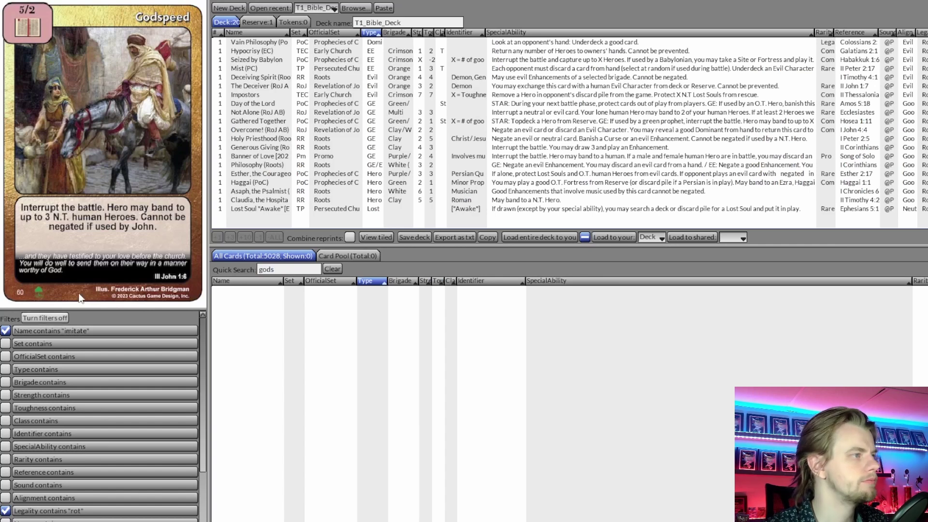
double_click(261, 300)
click(7, 332)
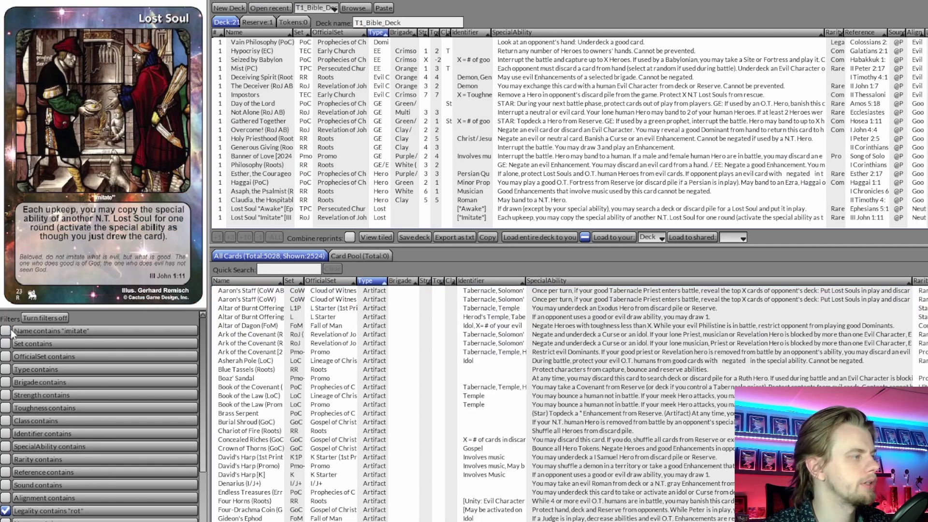
In the untitled spreadsheet's III John row, enter x in column C, Godspeed in column D and Diotrephes in column E
key(alt+Tab)
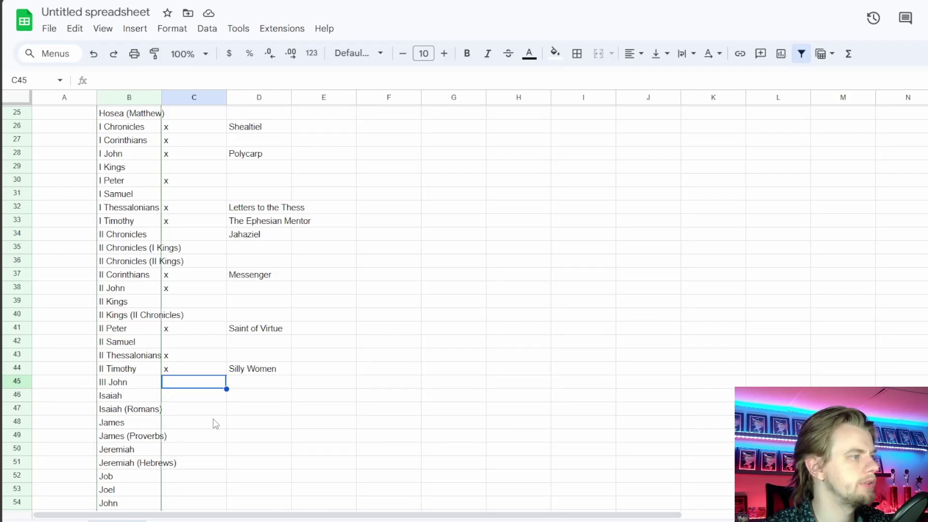
text(x)
key(Tab)
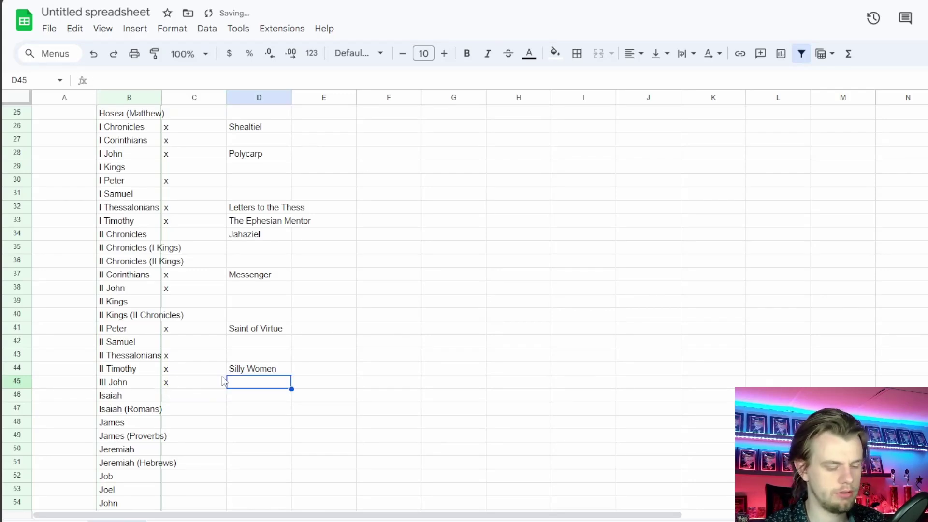
text(Godspeed)
key(Tab)
text(Diotrephes)
key(Return)
Look through the Isaiah candidates in the collection spreadsheet, comparing their types, brigades and identifiers
key(ctrl+Tab)
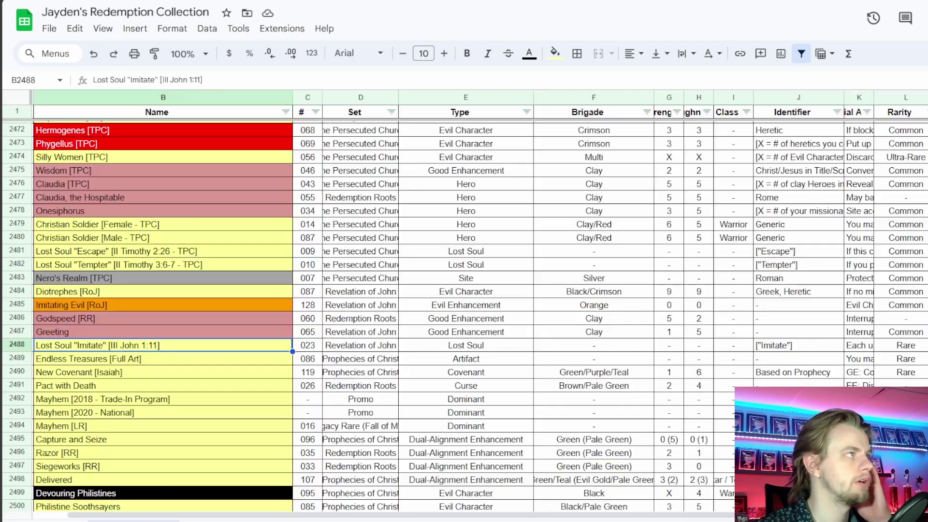
scroll(464, 314, down, 15)
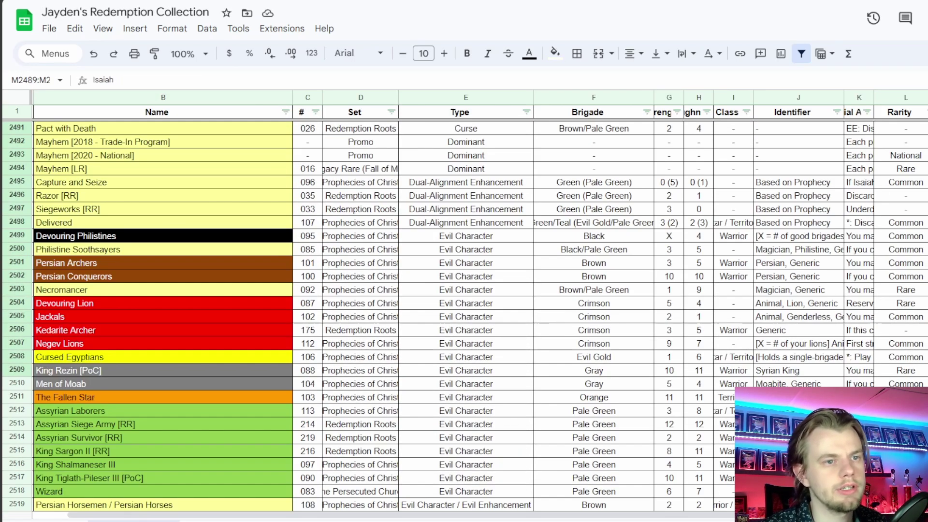
scroll(464, 315, down, 5)
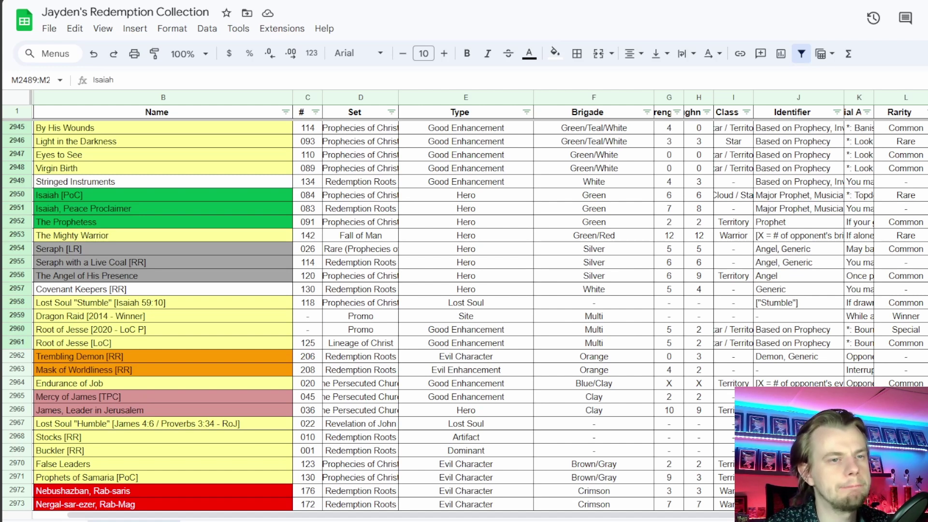
scroll(256, 170, up, 8)
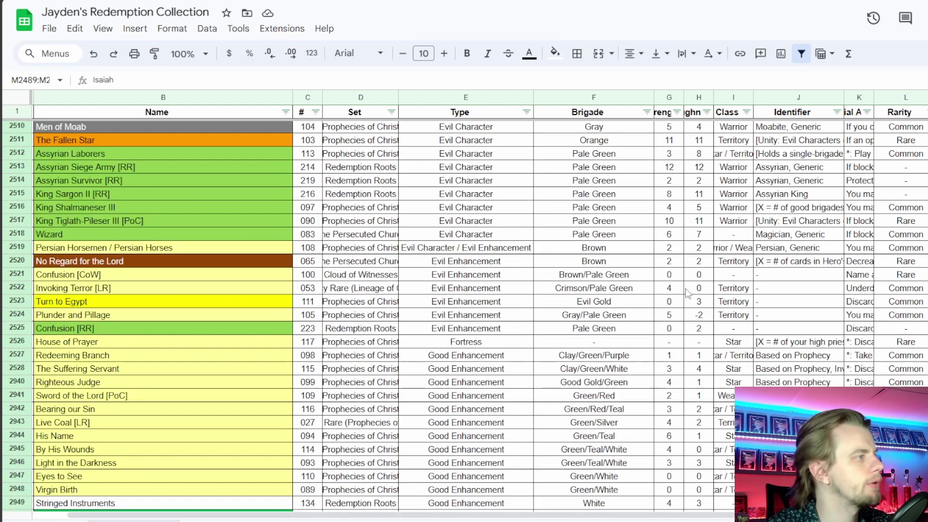
scroll(237, 209, up, 4)
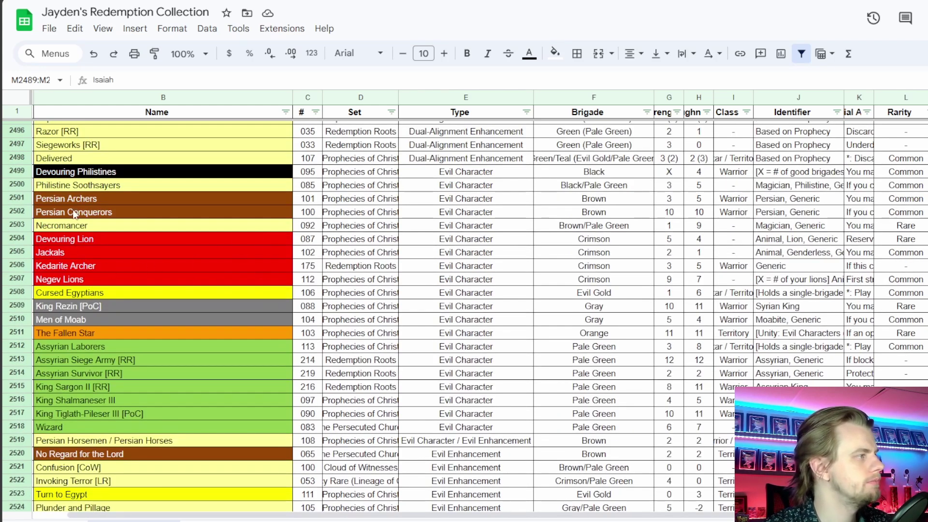
scroll(121, 252, up, 2)
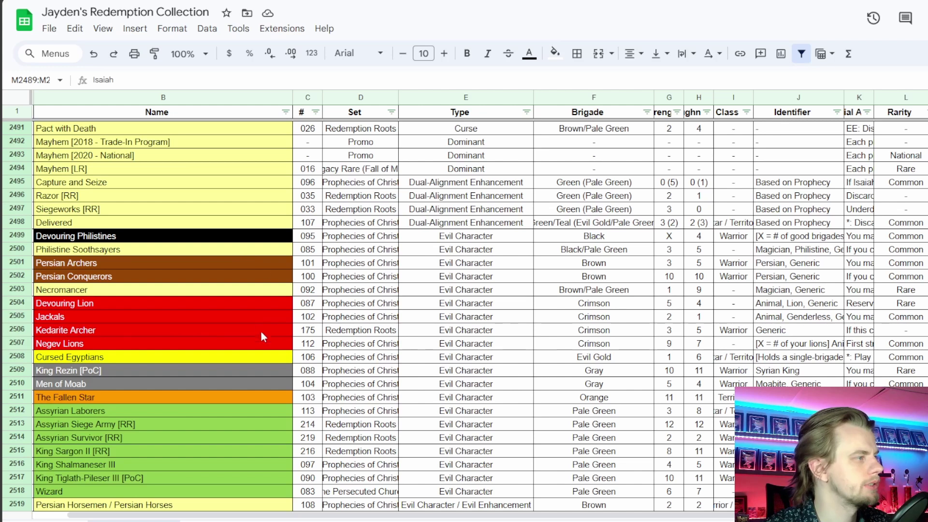
scroll(214, 300, down, 2)
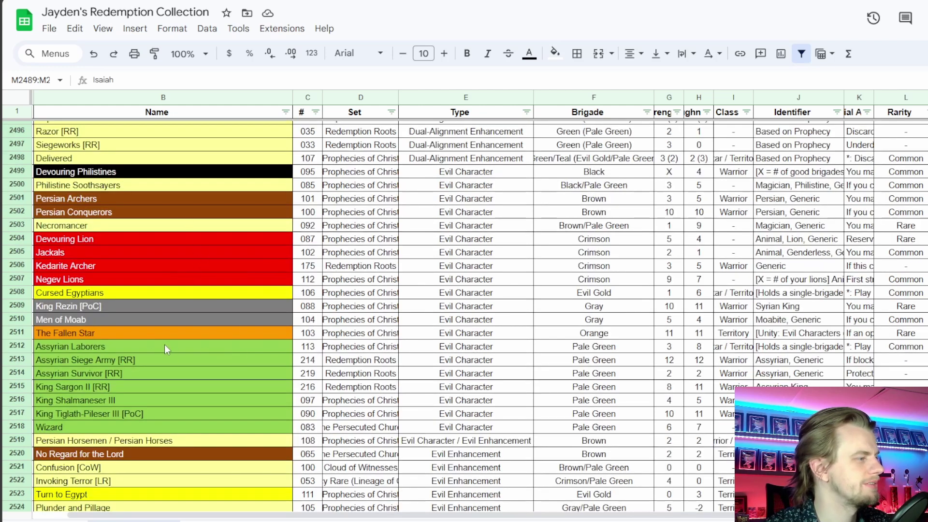
scroll(237, 351, down, 2)
scroll(237, 351, down, 3)
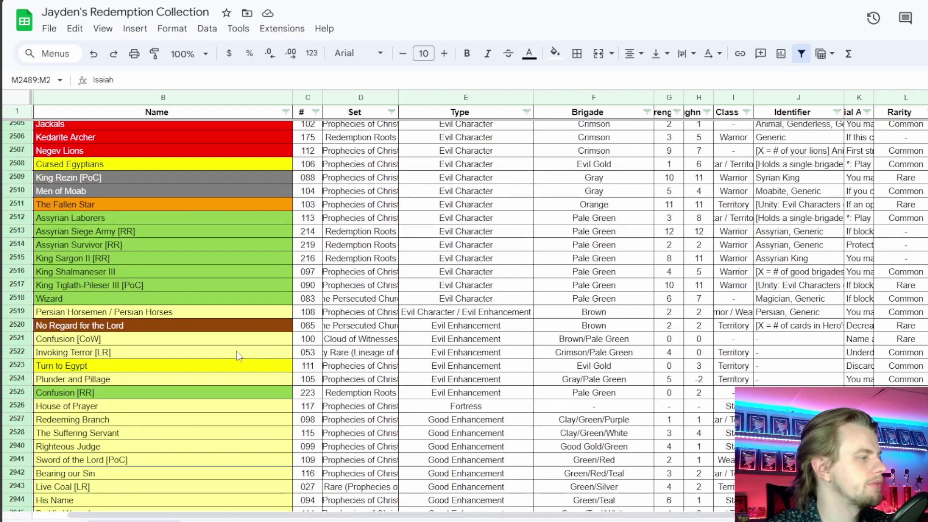
scroll(237, 353, down, 2)
scroll(234, 332, down, 3)
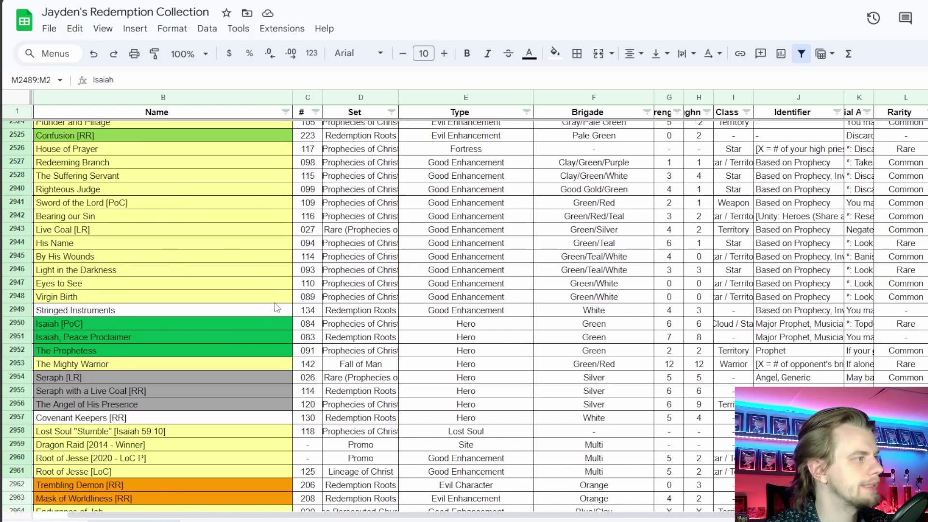
Check the Bible book listed for Virgin Birth, and look over the remaining Isaiah cards and the James candidates below them
click(599, 300)
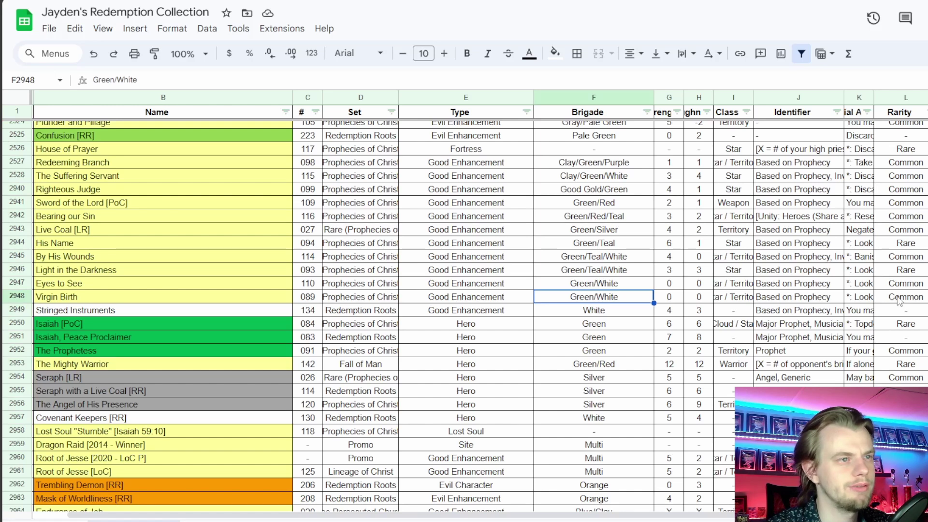
key(Right)
key(Right)
key(Right)
key(Right)
key(Right)
key(Right)
key(Right)
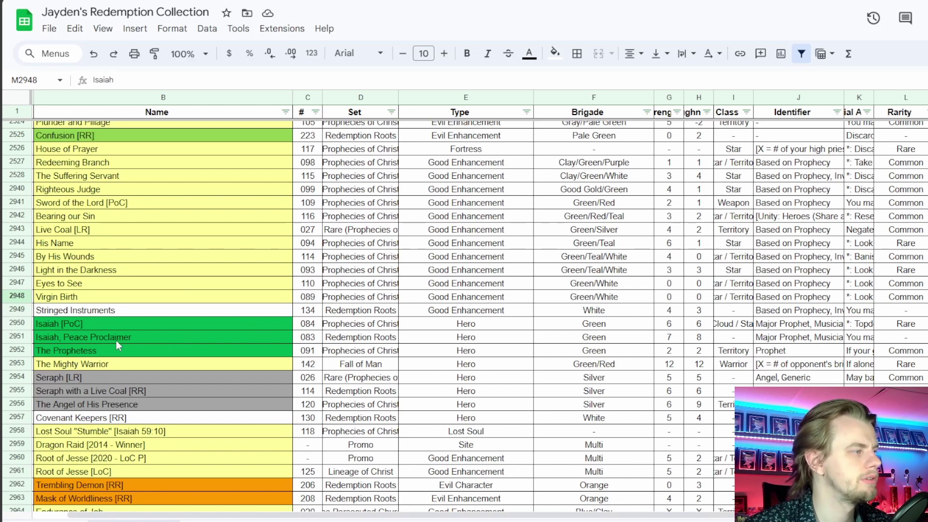
scroll(143, 334, down, 5)
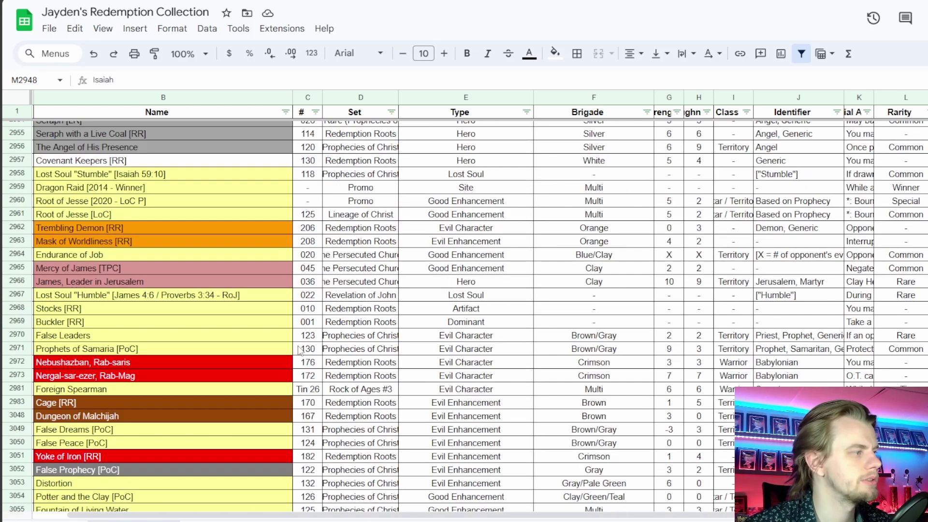
scroll(449, 362, up, 2)
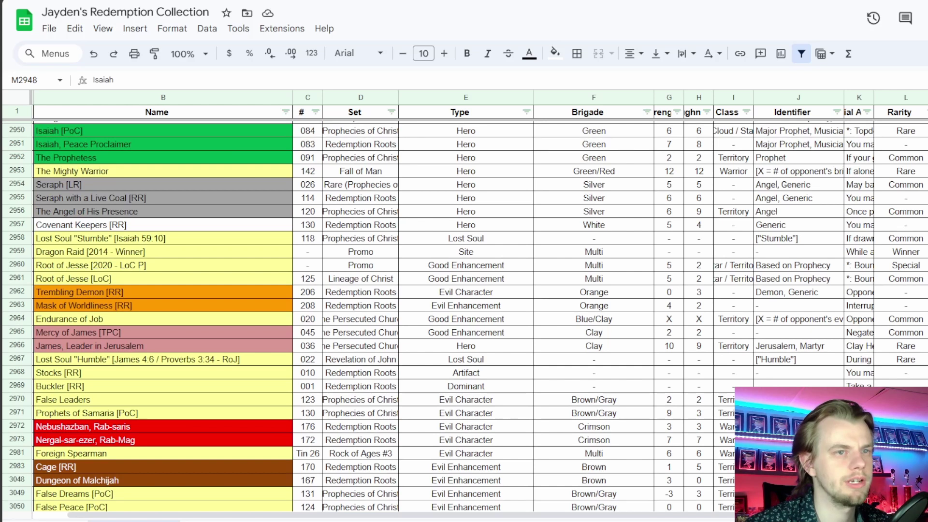
Look over the James candidates in the collection spreadsheet, from Endurance of Job through James, Leader in Jerusalem, and select Lost Soul "Humble"
key(shift+Down)
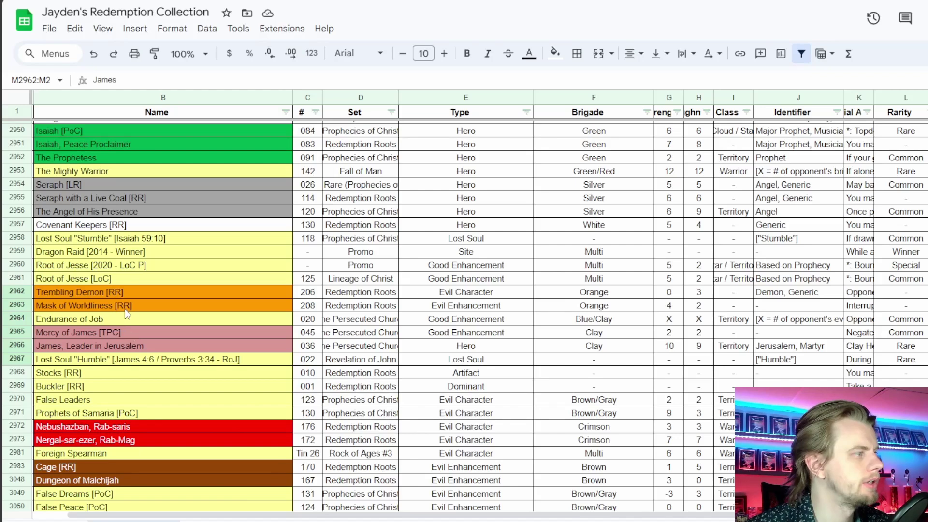
click(111, 322)
click(105, 335)
click(102, 350)
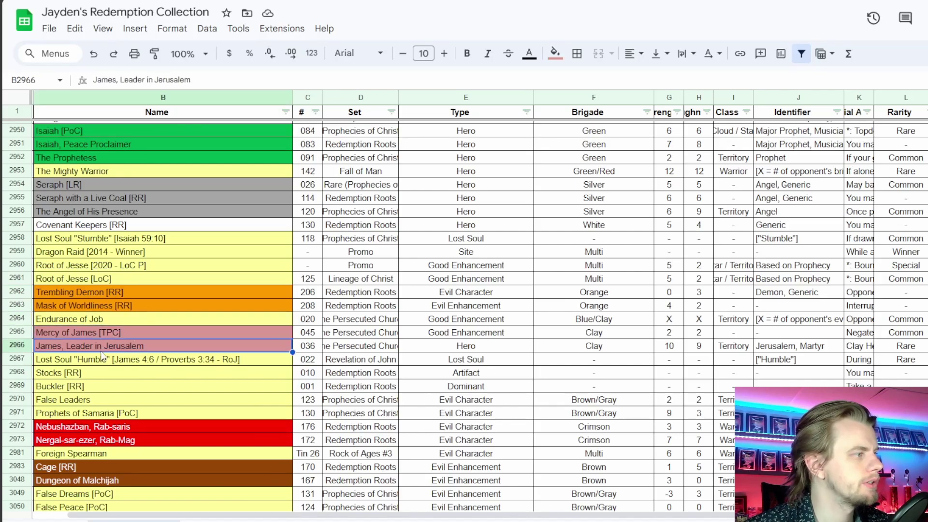
click(103, 366)
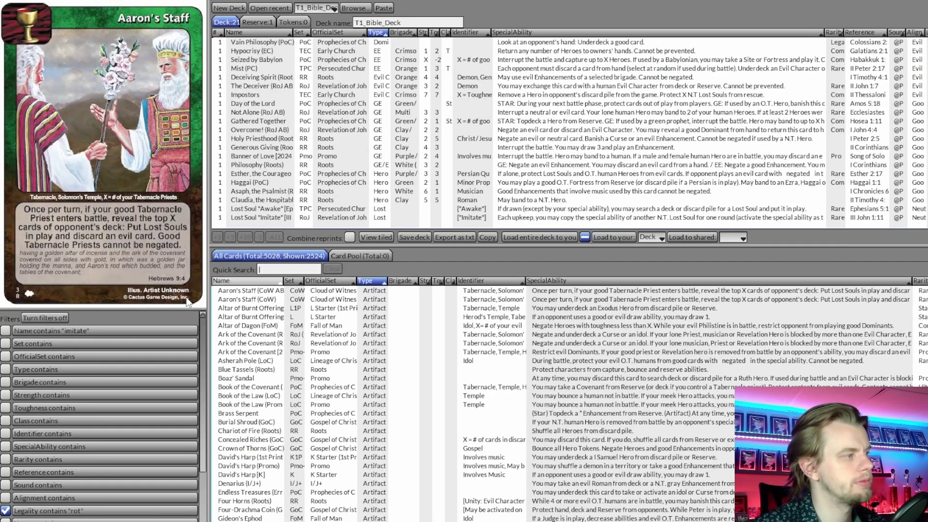
In the deck editor, filter card names by "humble", add the Promo version of Lost Soul "Humble" to the main deck, and disable the name filter
click(143, 332)
text(humble)
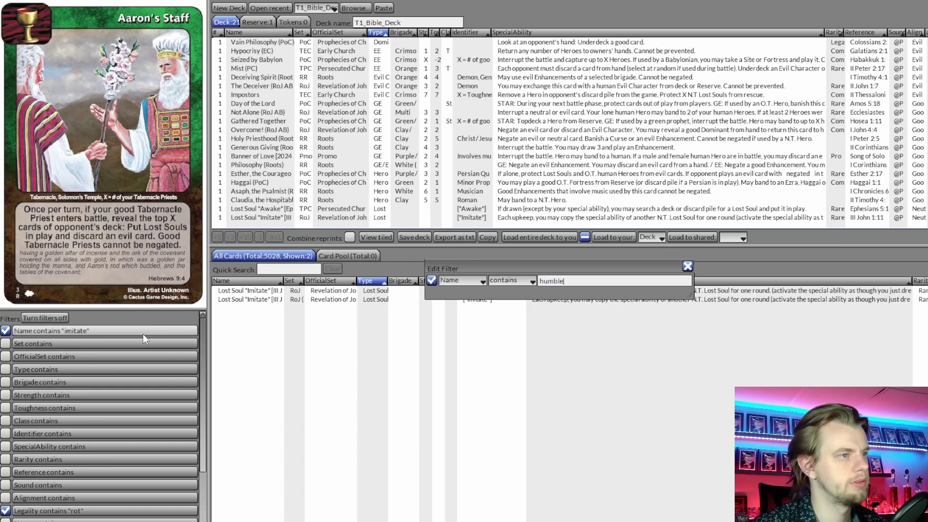
key(Return)
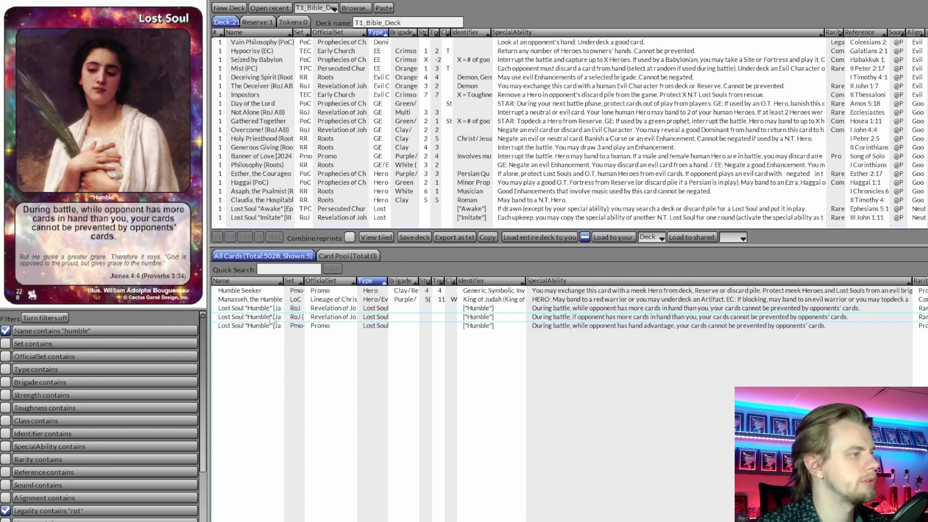
mouse_move(270, 327)
drag(270, 327, 274, 227)
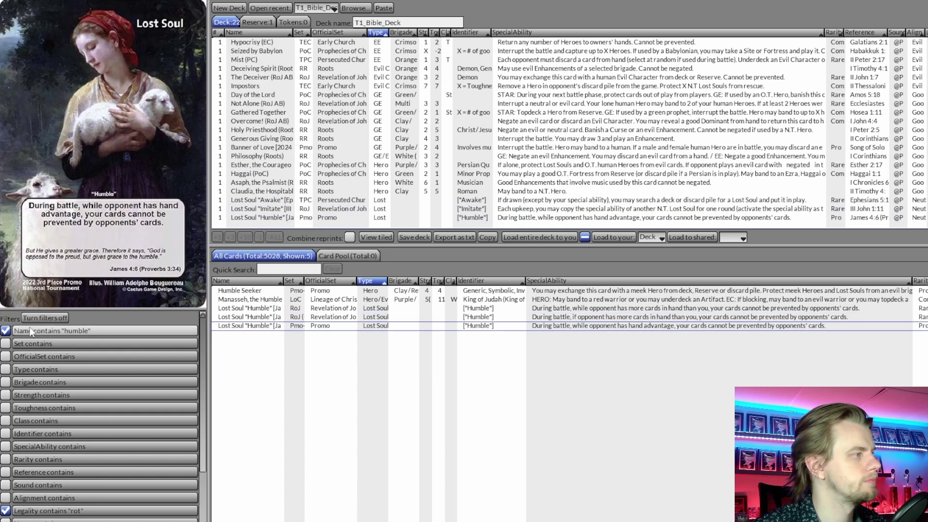
click(6, 331)
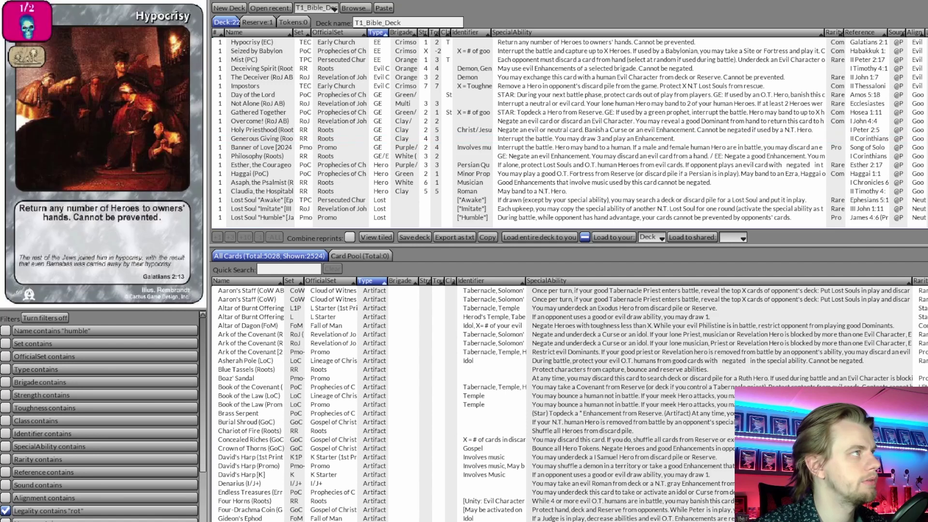
In the untitled spreadsheet's James row, enter x in column C and Mask of Worldliness in column D
key(alt+Tab)
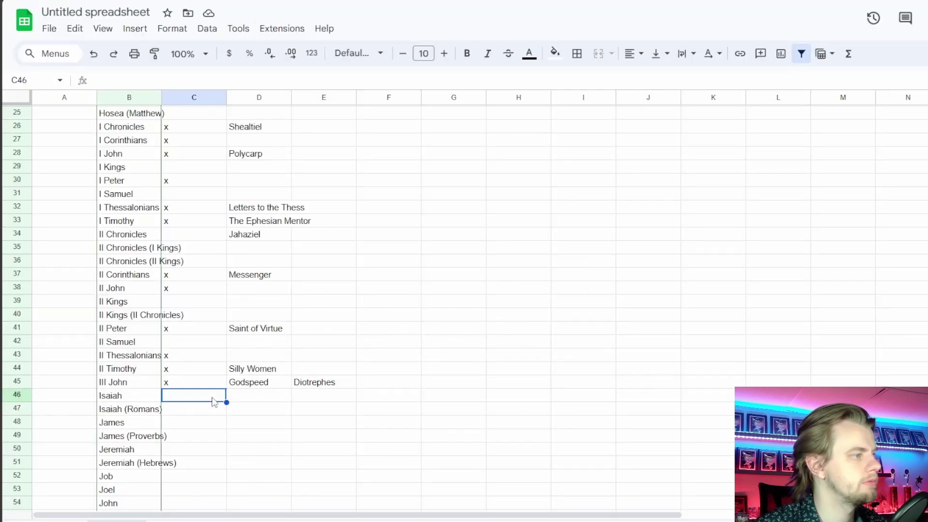
click(193, 430)
text(x)
key(Tab)
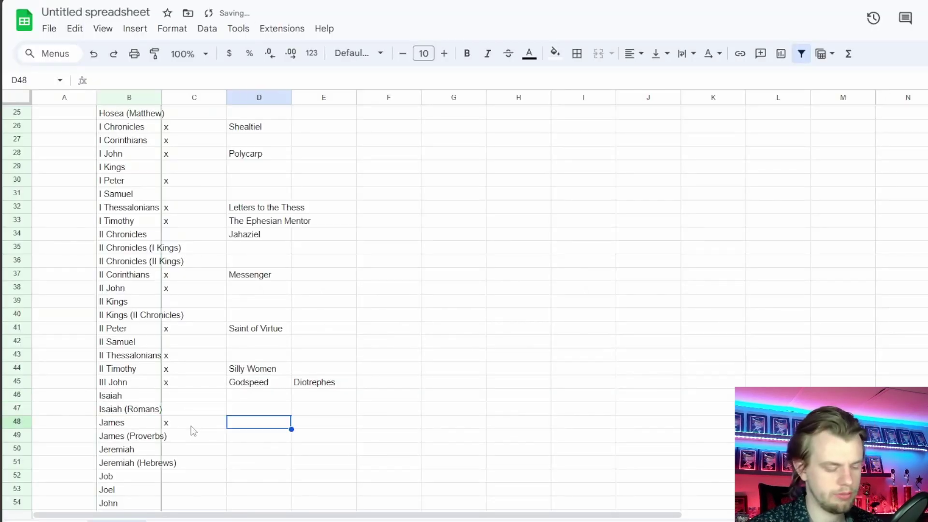
text(Mask of World)
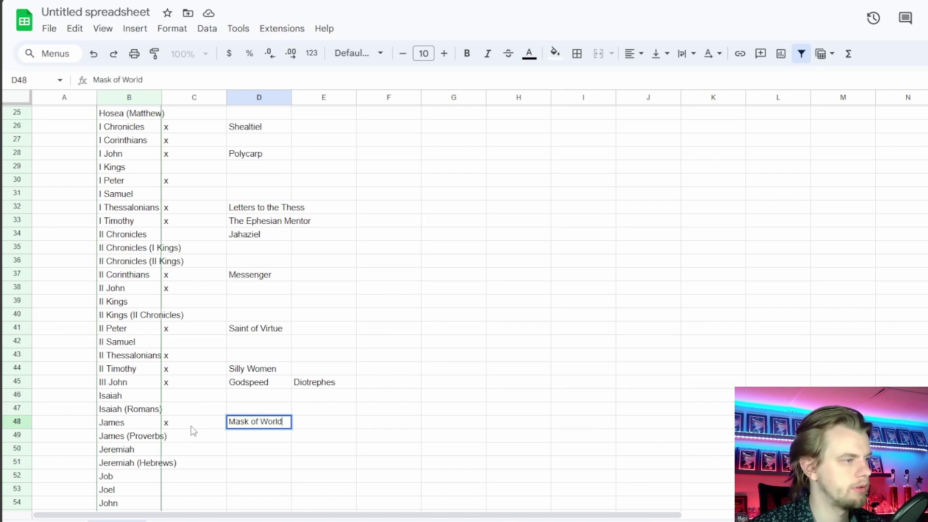
text(iiness)
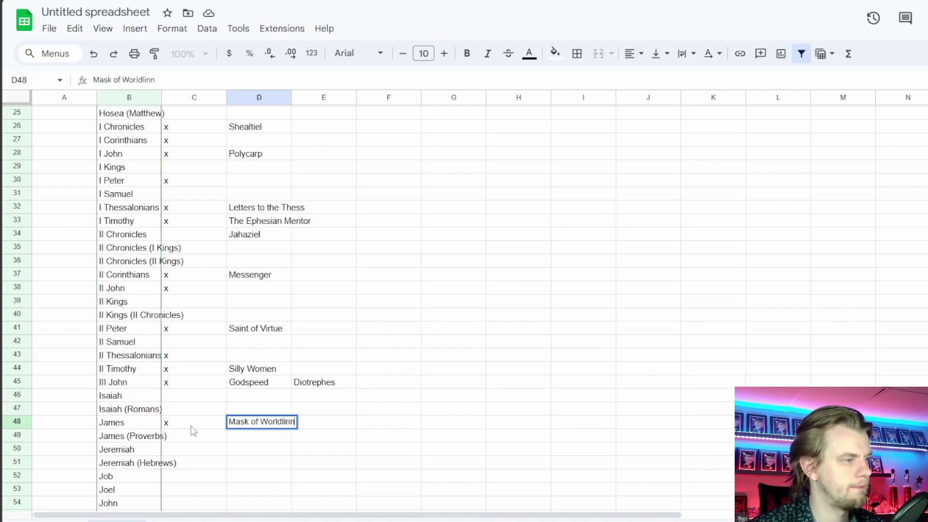
click(194, 432)
In the collection spreadsheet, check the chapter references of the James cards between Mask of Worldliness and Lost Soul "Humble"
key(ctrl+Tab)
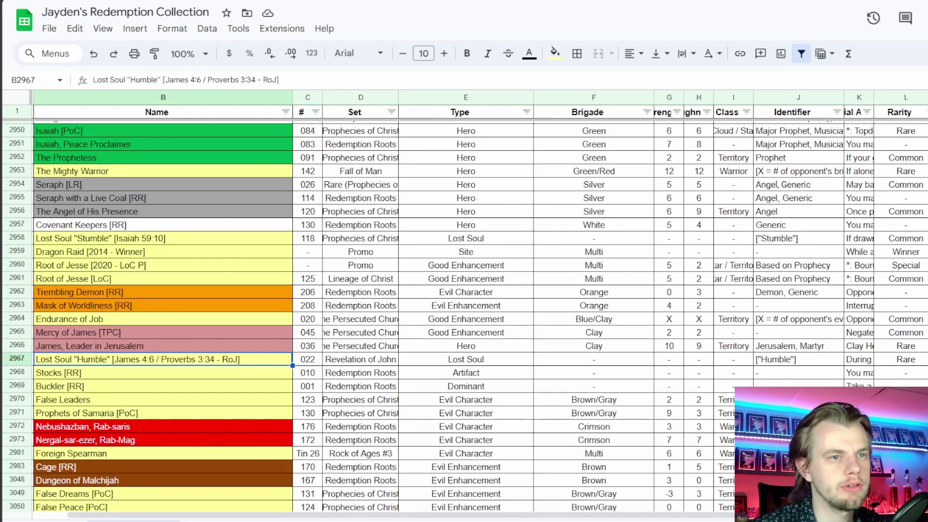
key(ctrl+Right)
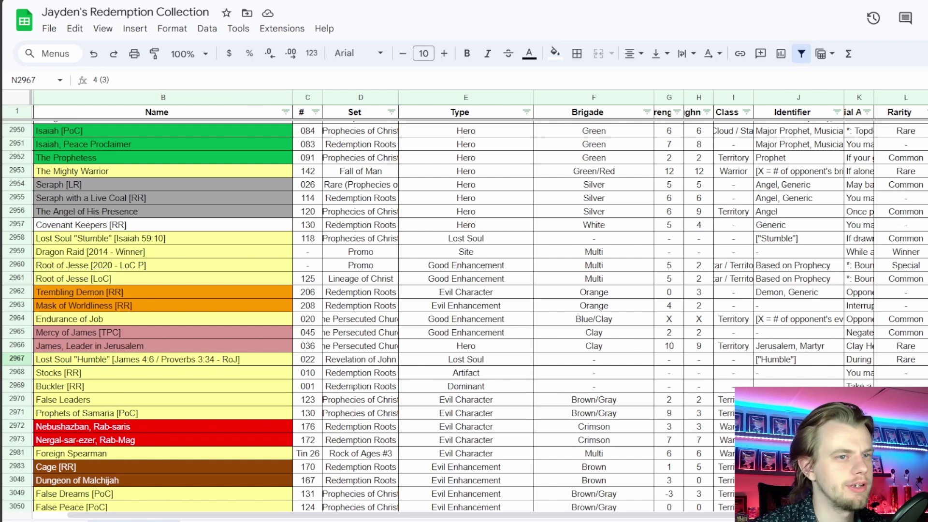
key(ctrl+Up)
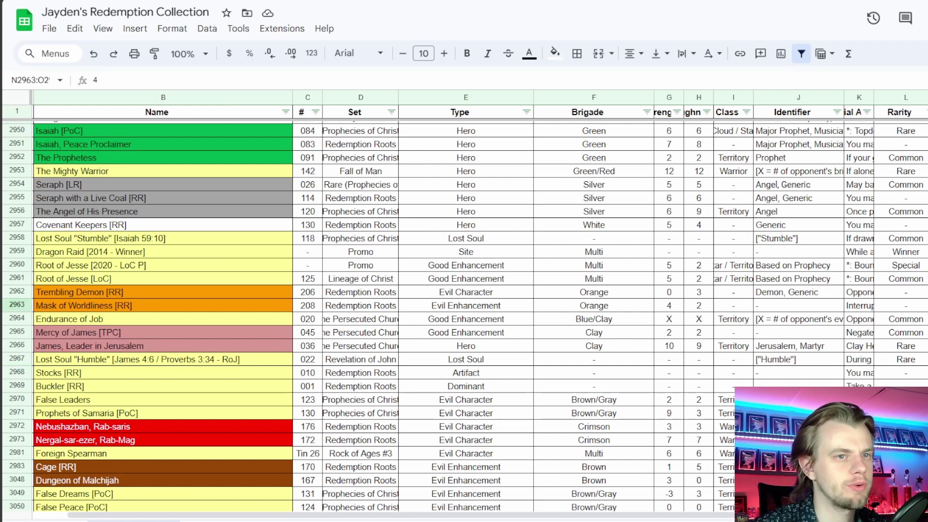
key(ctrl+Down)
scroll(221, 294, down, 3)
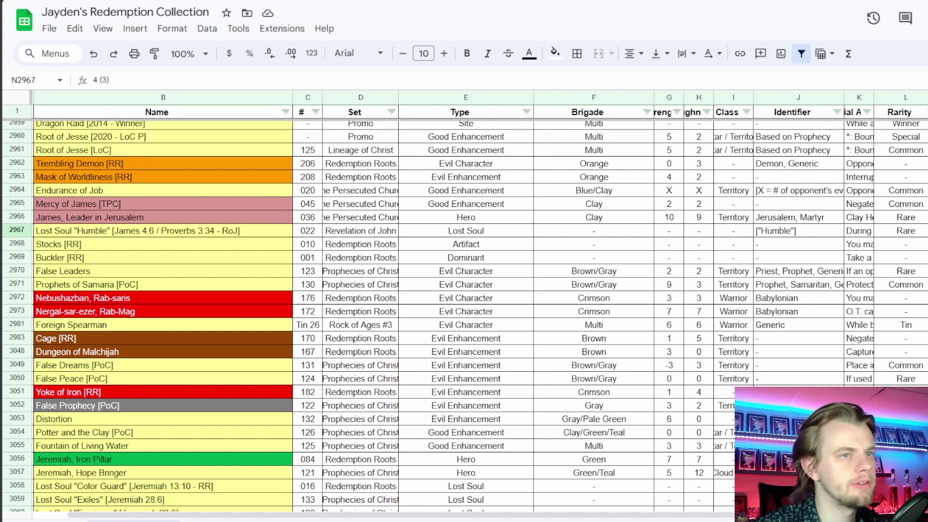
Select the book entries from Stocks downward to find where the Jeremiah cards end, and look over the Jeremiah candidates
key(Left)
key(Down)
key(shift+Down)
key(shift+Down)
key(shift+Down)
key(shift+Down)
key(shift+Down)
key(shift+Down)
key(shift+Down)
key(shift+Down)
key(shift+Down)
key(shift+Down)
key(shift+Down)
key(shift+Down)
key(shift+Down)
key(shift+Down)
key(shift+Down)
key(shift+Down)
key(shift+Down)
key(shift+Down)
key(shift+Down)
key(shift+Down)
key(shift+Down)
key(shift+Down)
key(shift+Down)
key(shift+Down)
key(shift+Down)
key(shift+Down)
key(shift+Down)
key(shift+Down)
key(shift+Down)
key(shift+Down)
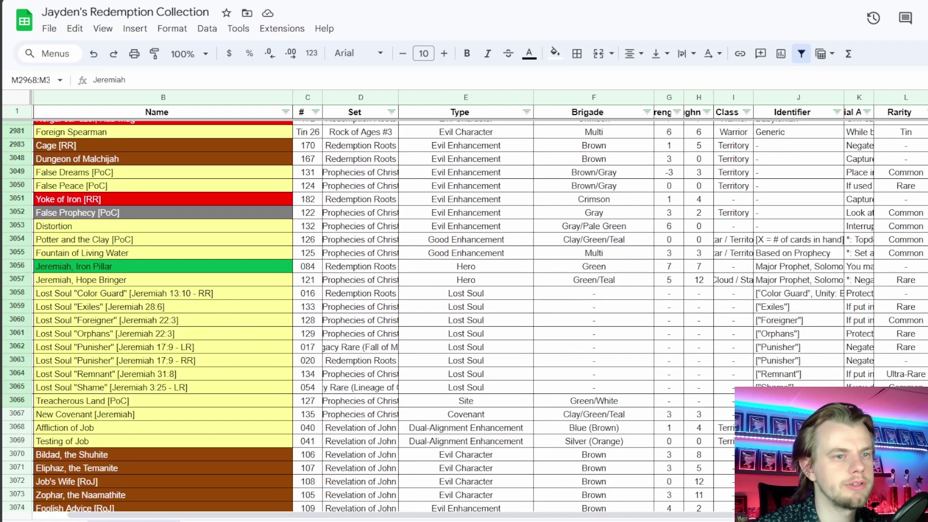
scroll(655, 321, up, 5)
scroll(655, 322, down, 2)
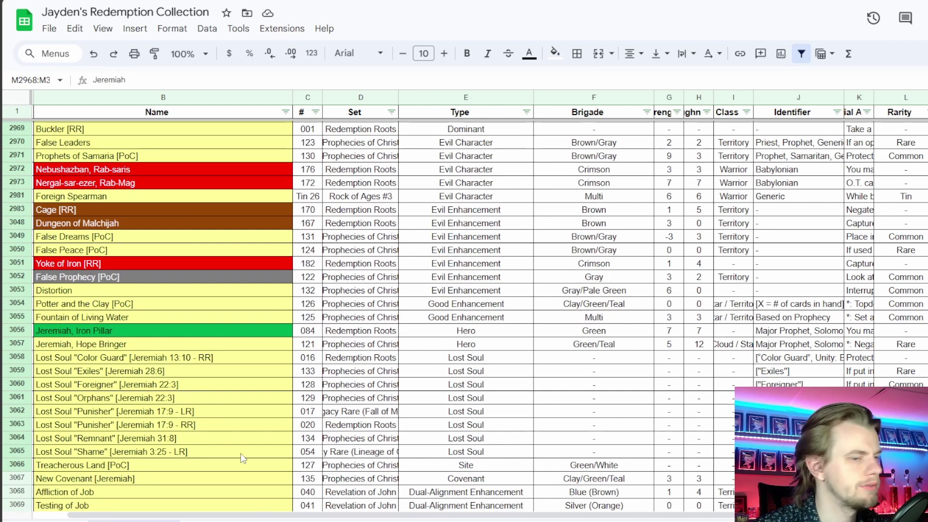
key(Down)
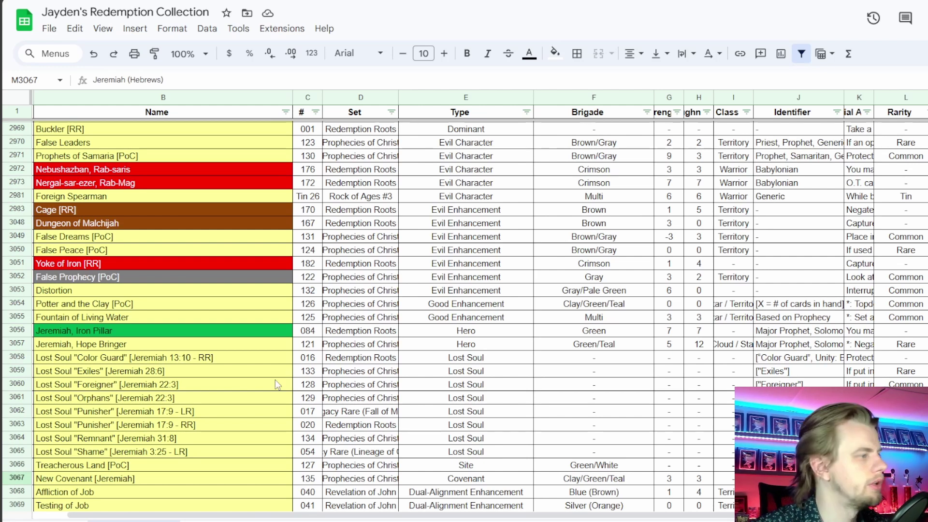
Compare the Jeremiah Lost Souls, including both "Punisher" versions, with Jeremiah, Hope Bringer, the two Crimson Babylonian characters, Stocks and Buckler
drag(126, 456, 103, 364)
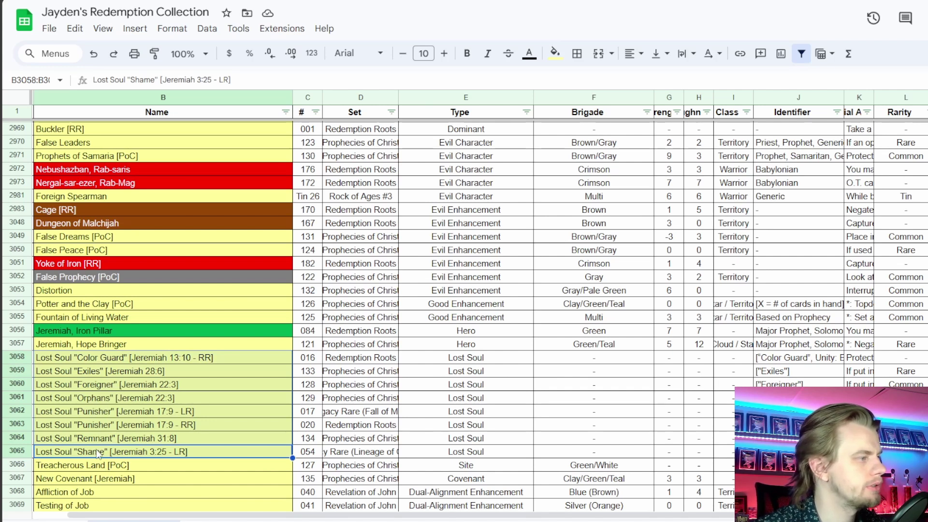
click(102, 362)
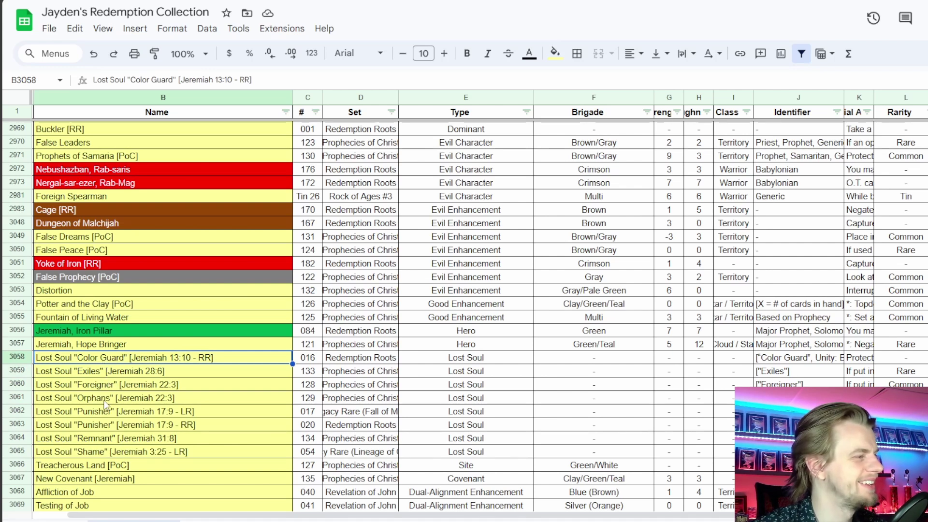
click(105, 428)
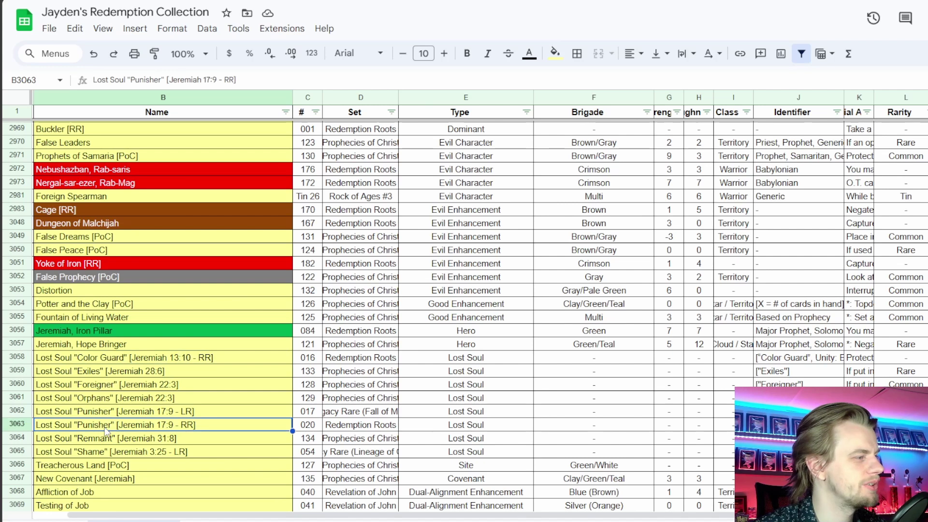
click(112, 416)
click(105, 429)
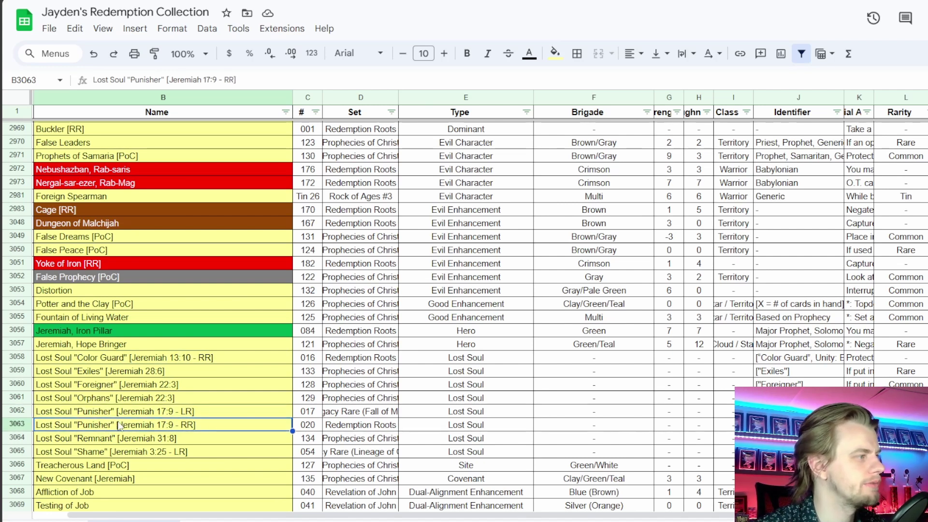
click(110, 345)
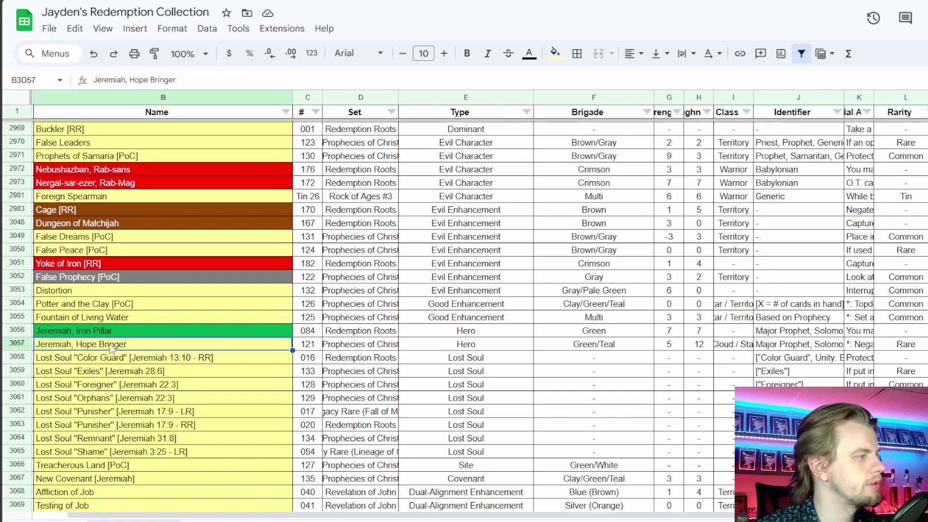
scroll(111, 348, up, 2)
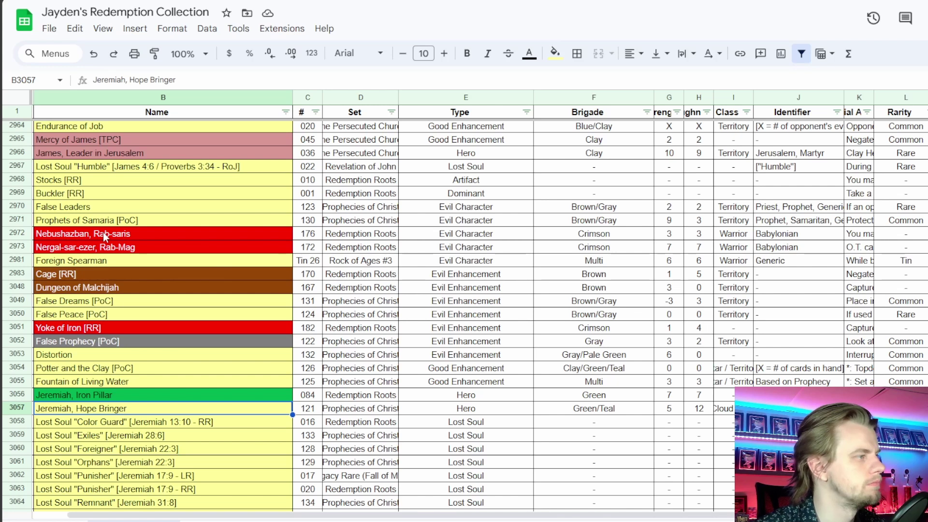
drag(103, 234, 105, 247)
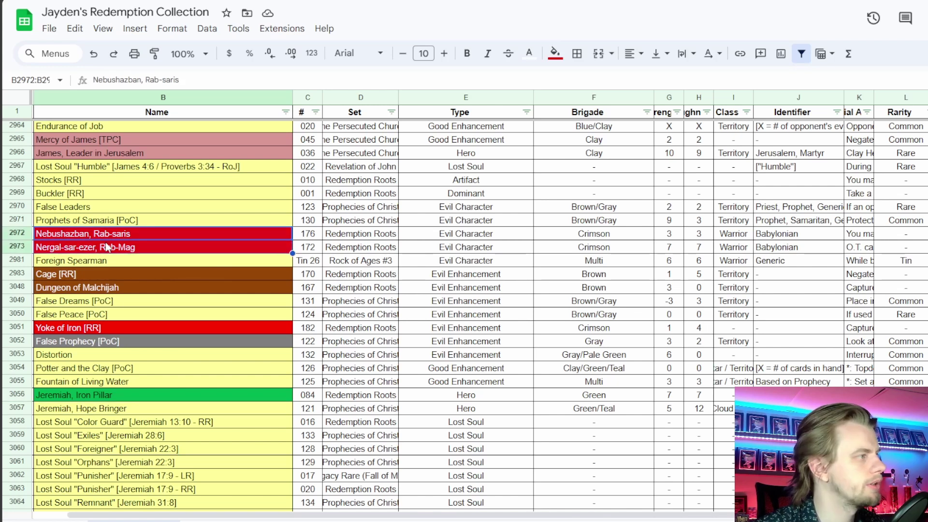
click(102, 237)
click(103, 247)
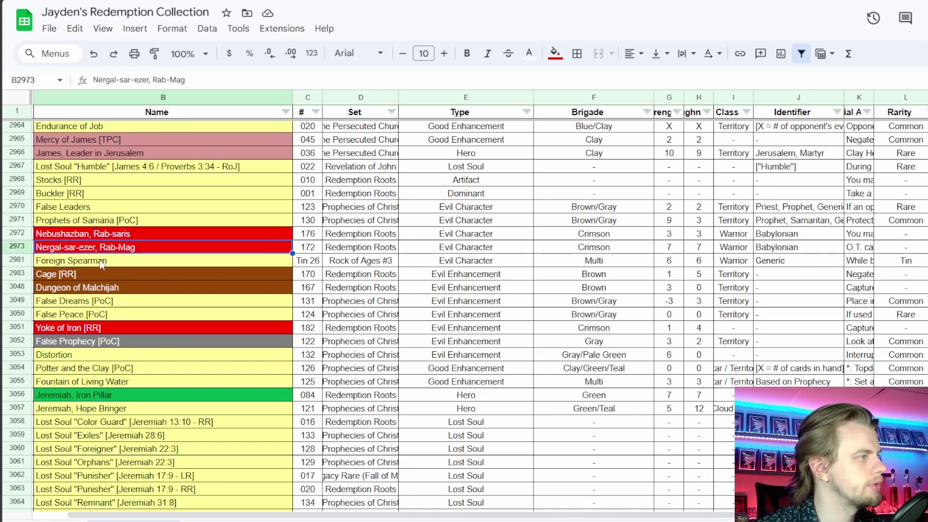
click(90, 182)
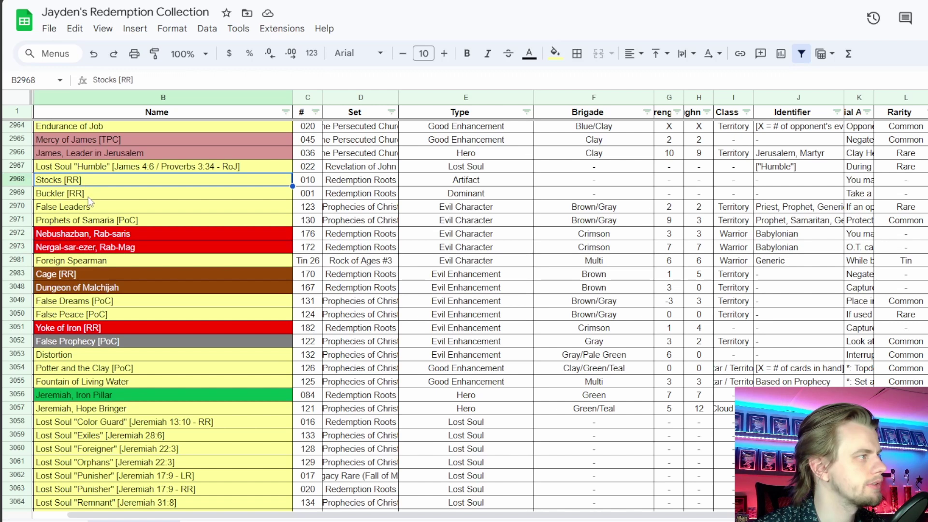
click(89, 196)
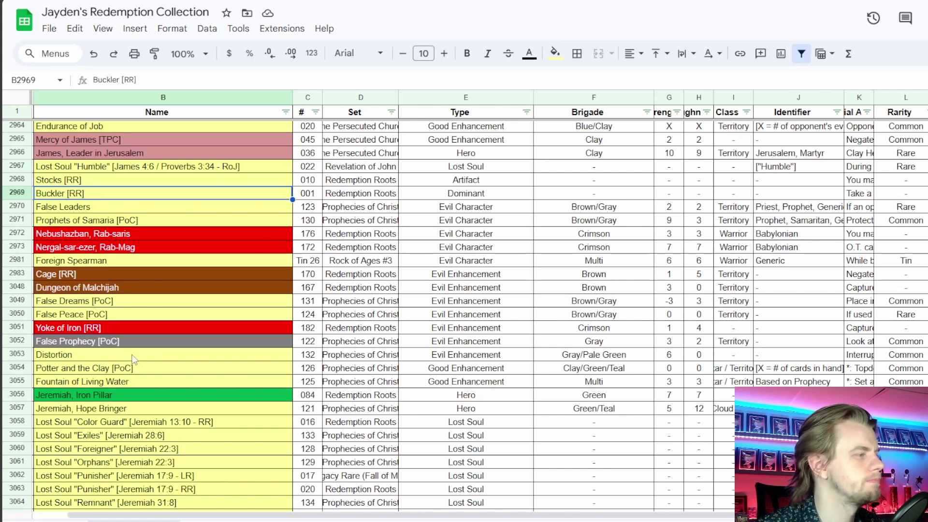
scroll(139, 350, down, 3)
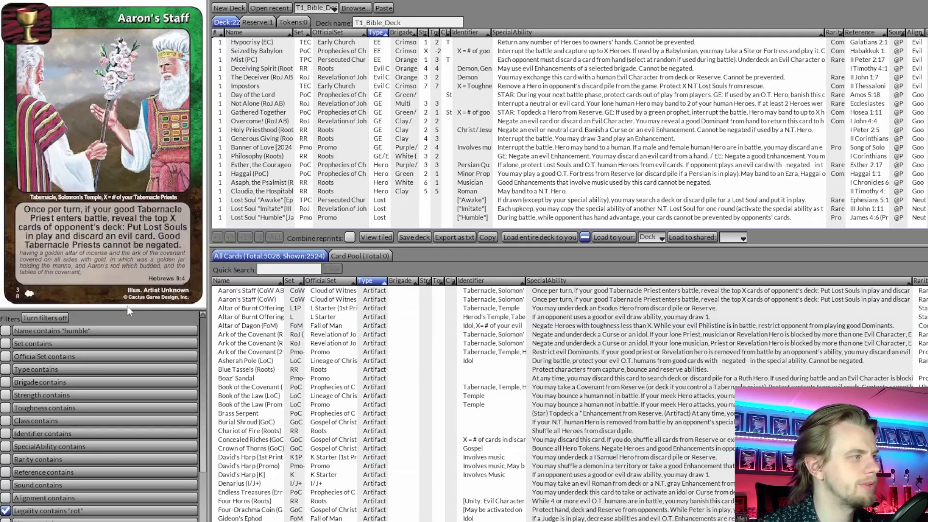
In the deck editor, filter card names by "punisher", add the Fall of Man Lost Soul "Punisher" to the main deck, and disable the name filter
click(103, 334)
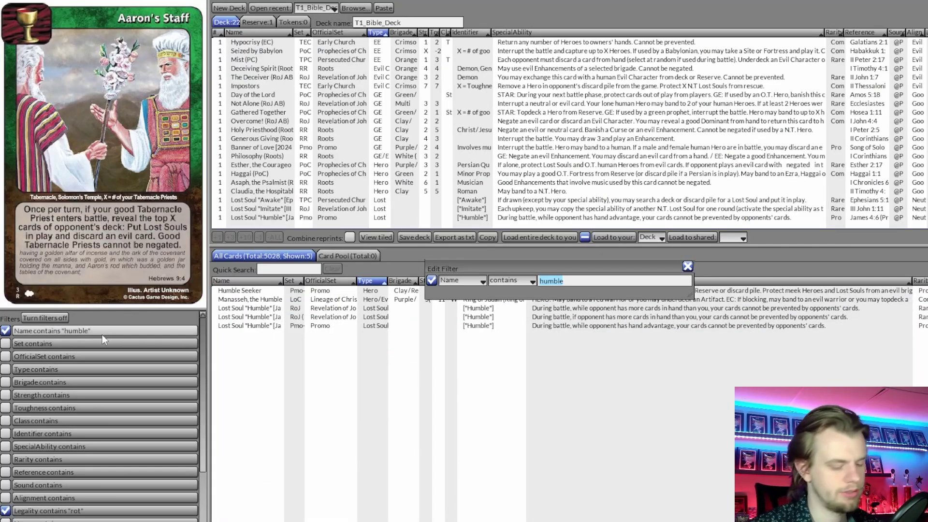
text(punisher)
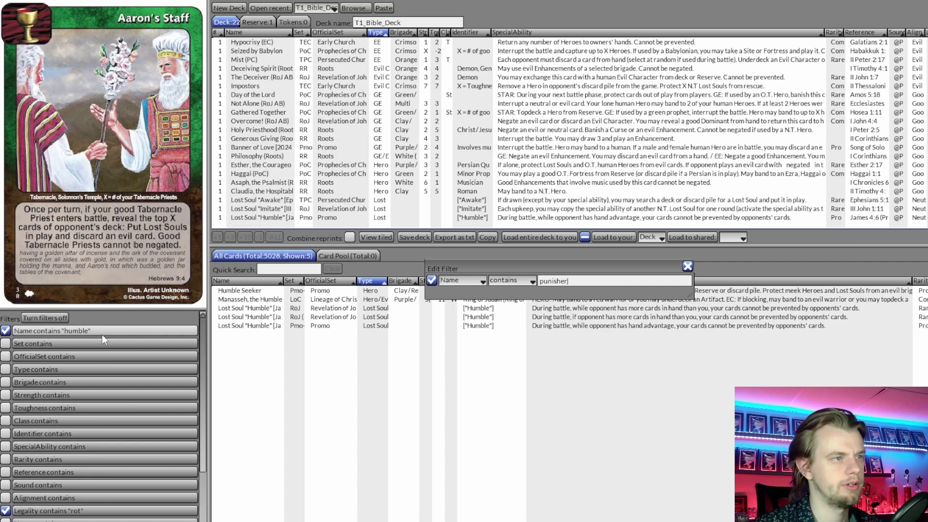
key(Return)
mouse_move(276, 294)
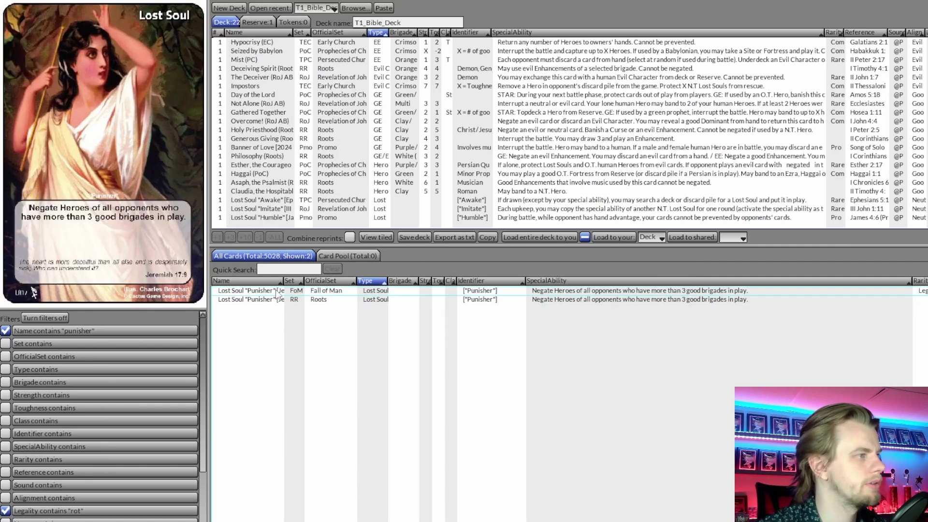
drag(277, 293, 265, 213)
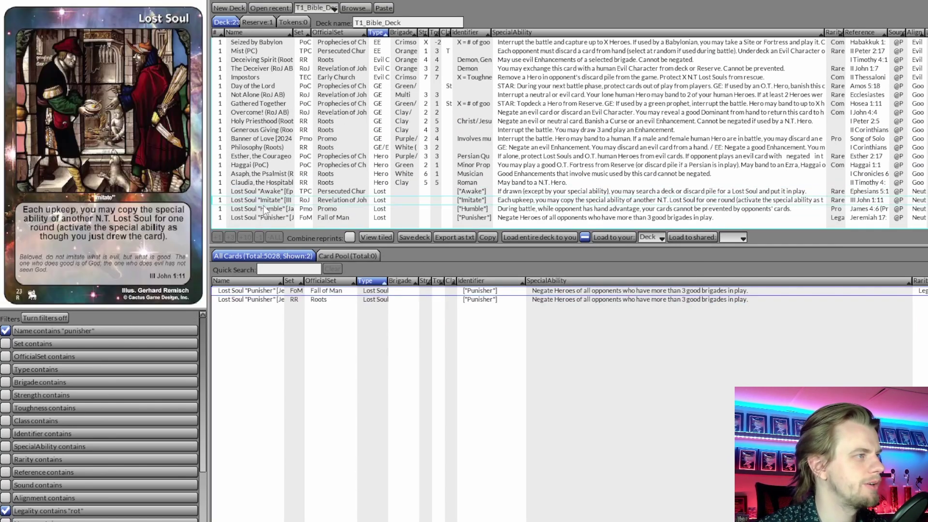
click(5, 331)
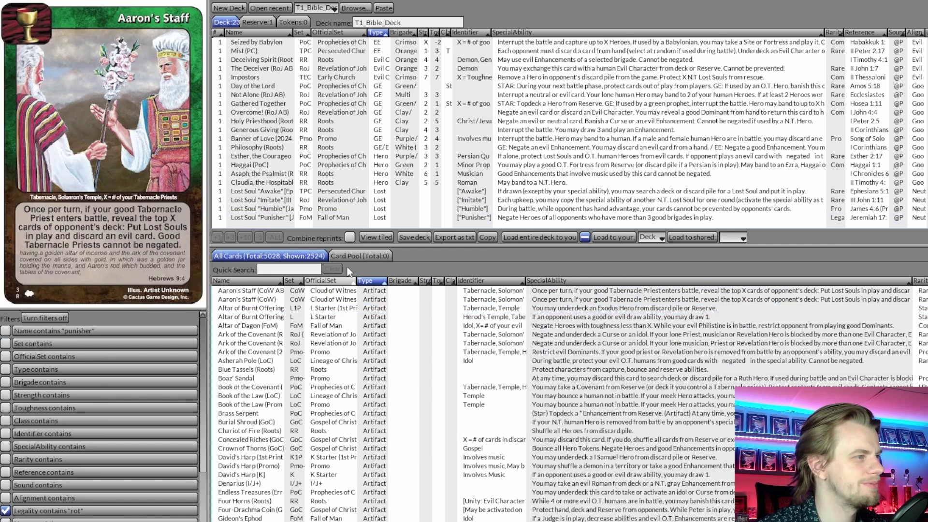
key(alt+Tab)
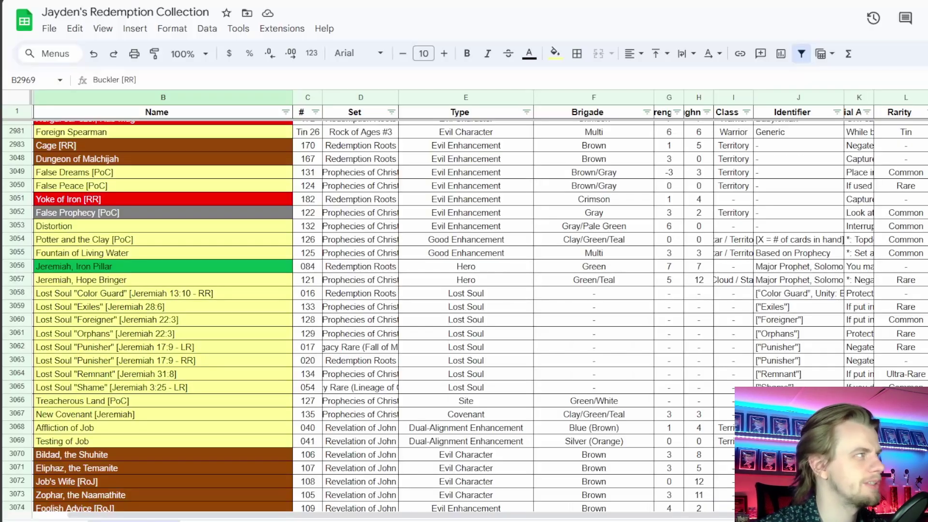
In the checklist spreadsheet, mark Jeremiah with an "x" and record "Jeremiah, Hope Bringer" as its alternative
key(ctrl+Tab)
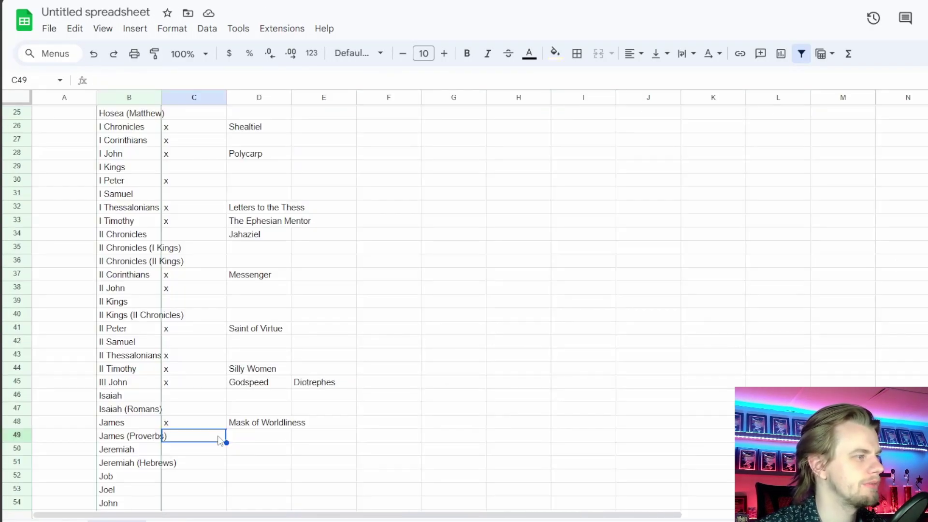
click(189, 453)
text(x)
key(Tab)
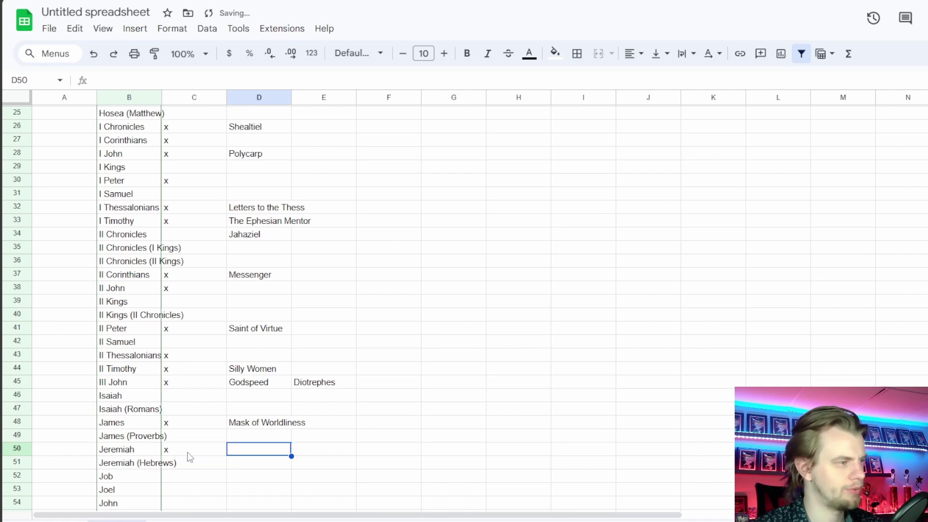
text(Jeremiah, Hope Bringer)
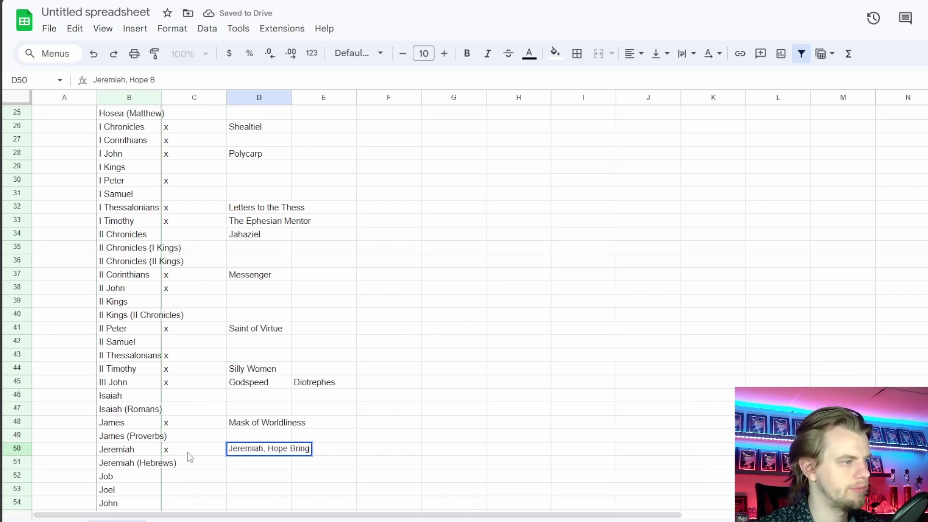
key(Return)
scroll(188, 456, down, 6)
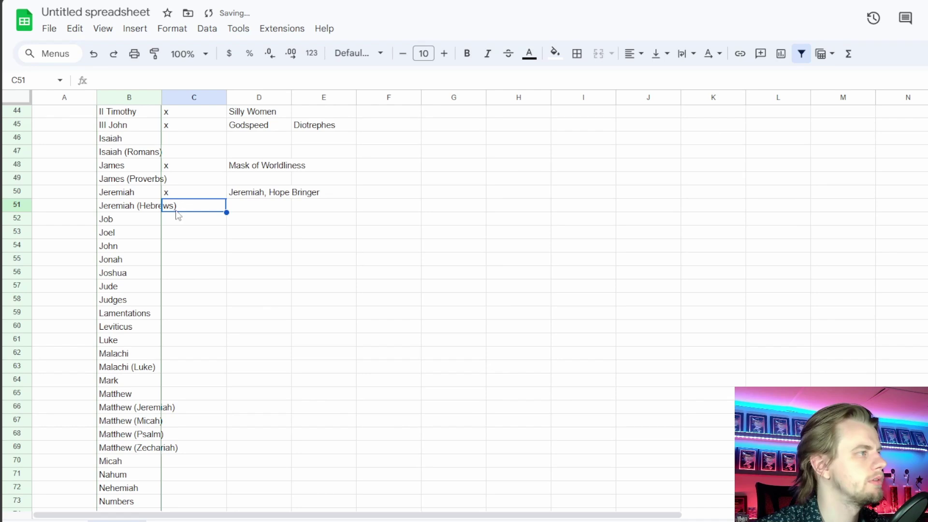
In the collection spreadsheet, select the book entries from Affliction of Job downward to find where the Job cards end
key(ctrl+Tab)
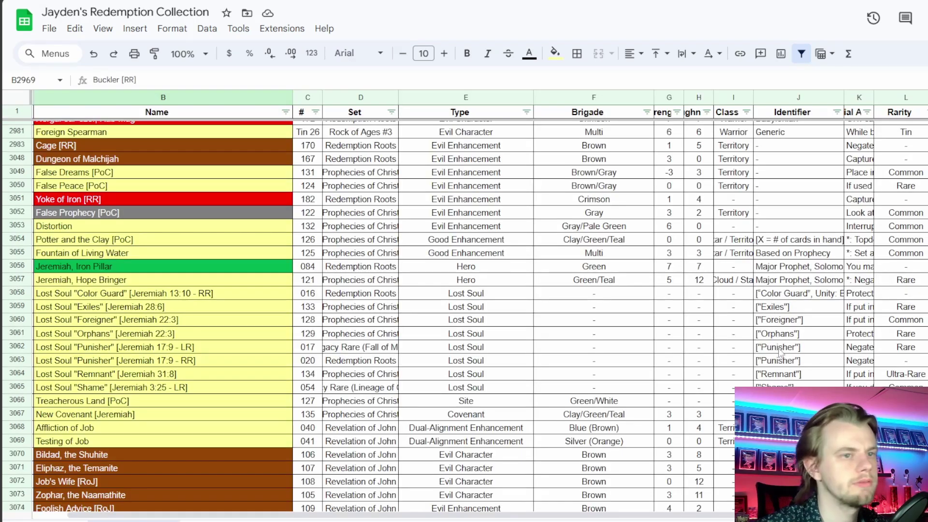
scroll(464, 315, down, 20)
key(shift+Down)
key(shift+Down)
key(shift+Down)
key(shift+Down)
key(shift+Down)
key(shift+Down)
key(shift+Down)
key(shift+Down)
key(shift+Down)
key(shift+Down)
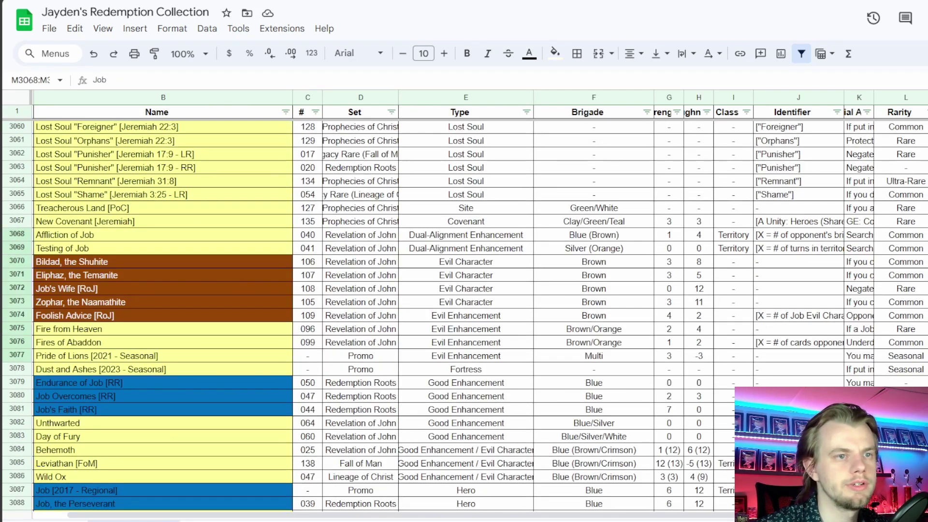
Compare the Job candidates, including the Lost Souls "Blind", "Darkness" and "Vindicated", with Pride of Lions and Leviathan
scroll(464, 314, down, 4)
scroll(464, 314, down, 3)
scroll(464, 314, up, 2)
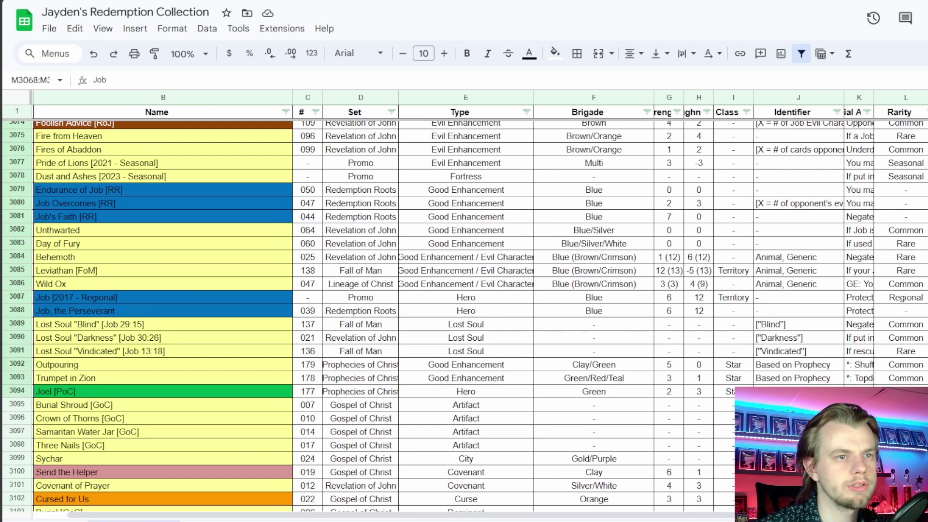
scroll(836, 375, up, 3)
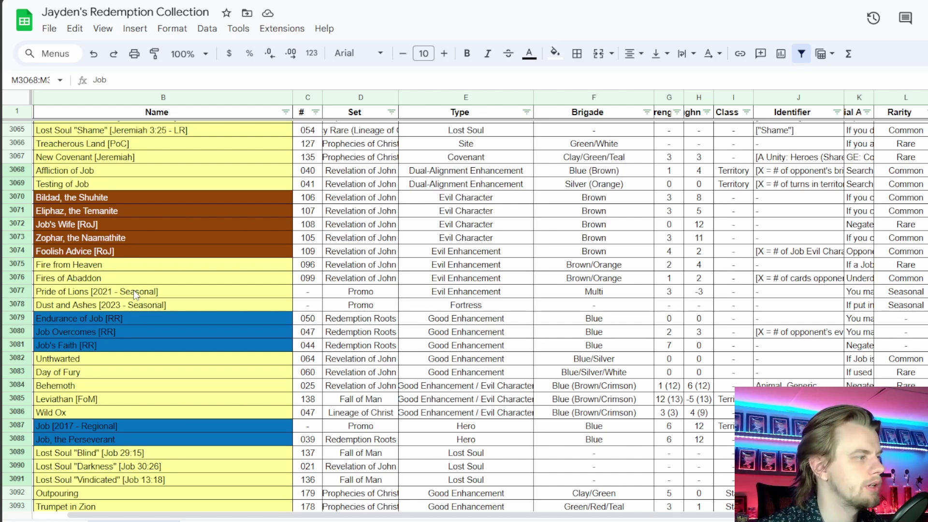
scroll(134, 290, down, 2)
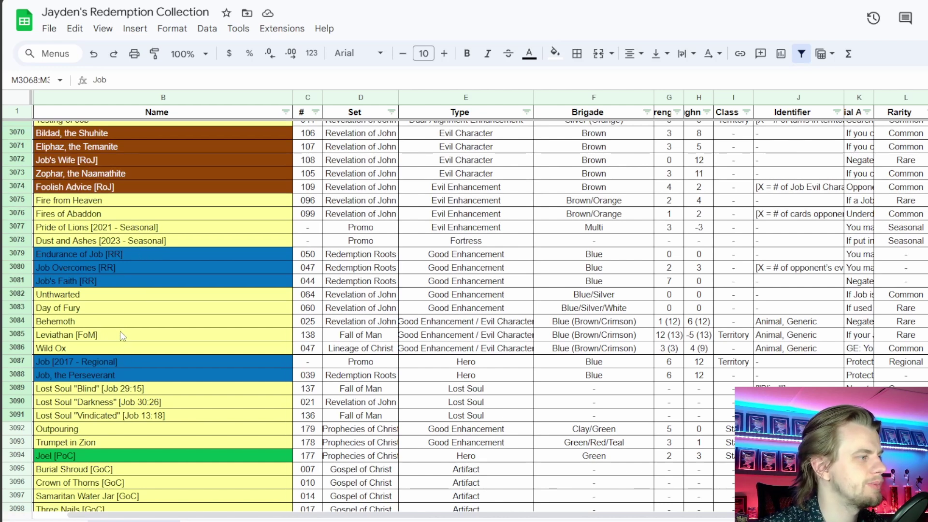
click(141, 405)
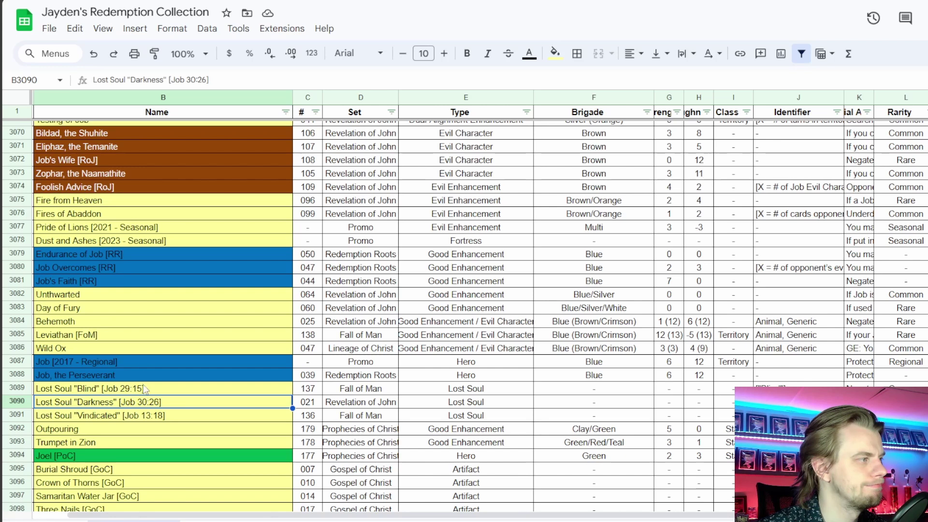
scroll(139, 297, up, 2)
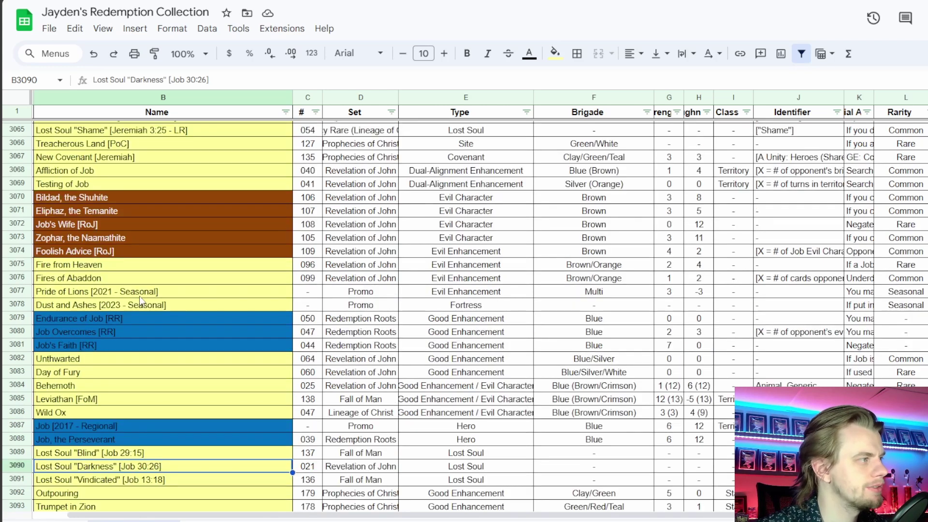
click(130, 293)
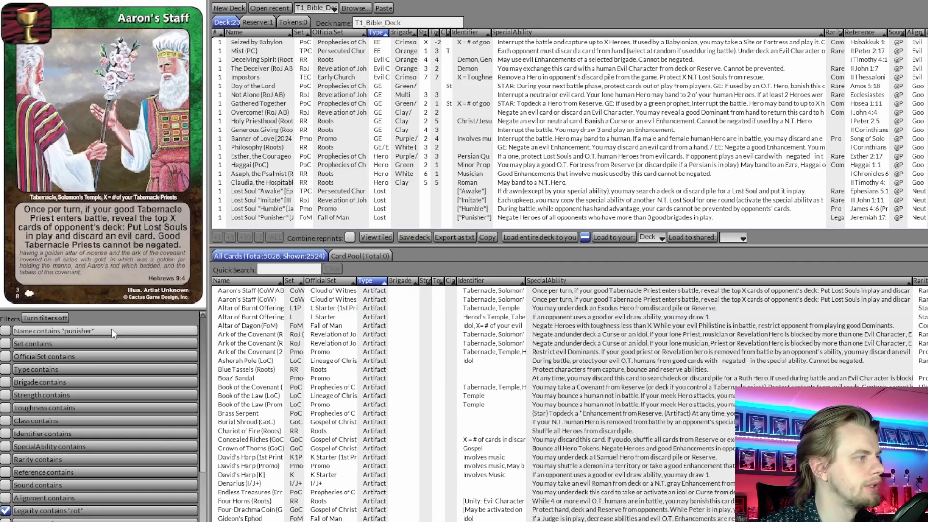
In the deck editor, filter card names by "darkn", add the Promo Lost Soul "Darkness" to the main deck, and disable the name filter
click(111, 329)
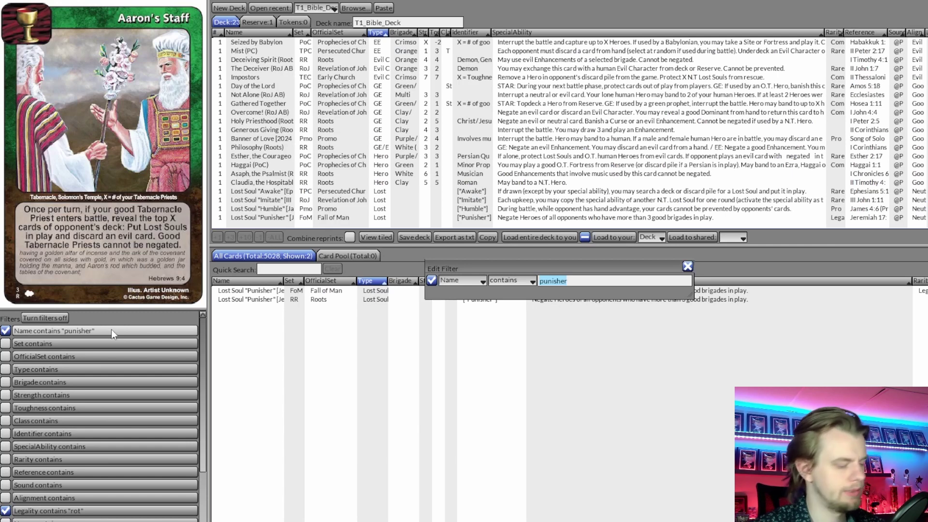
text(darkn)
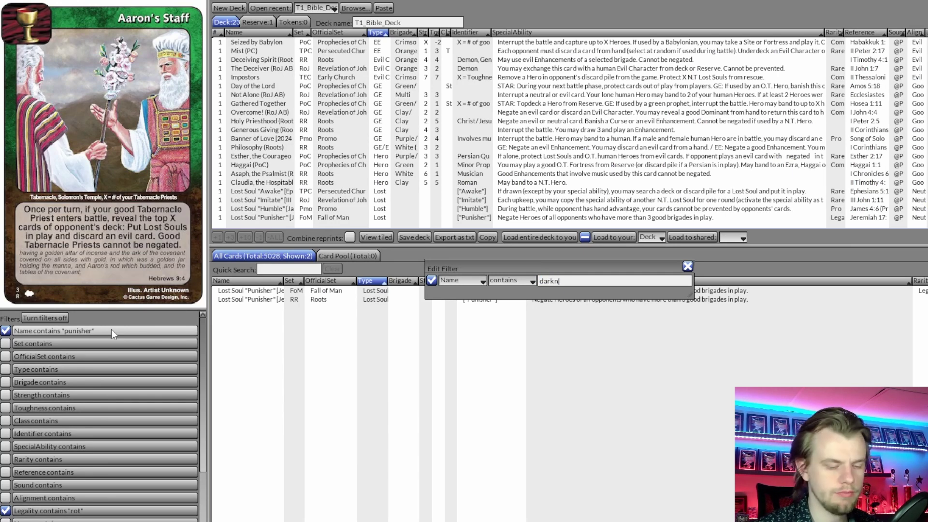
key(Return)
double_click(289, 336)
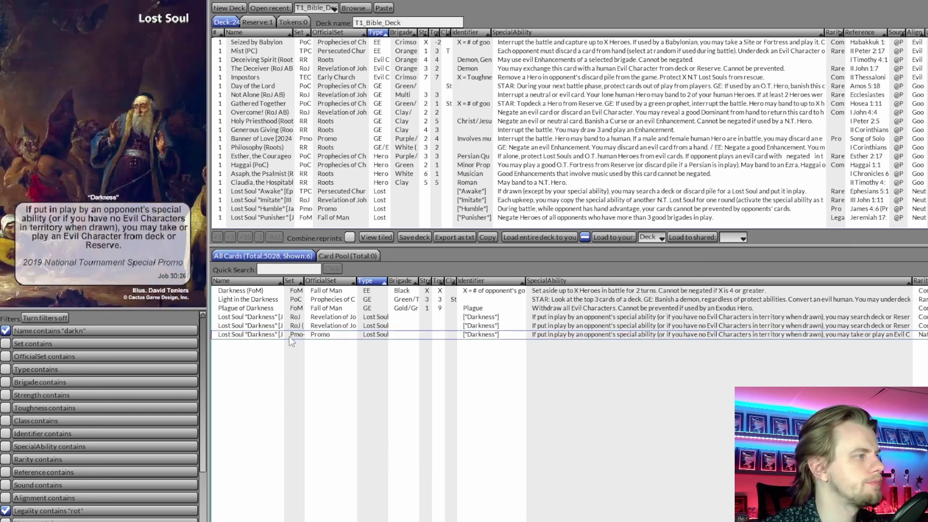
click(5, 330)
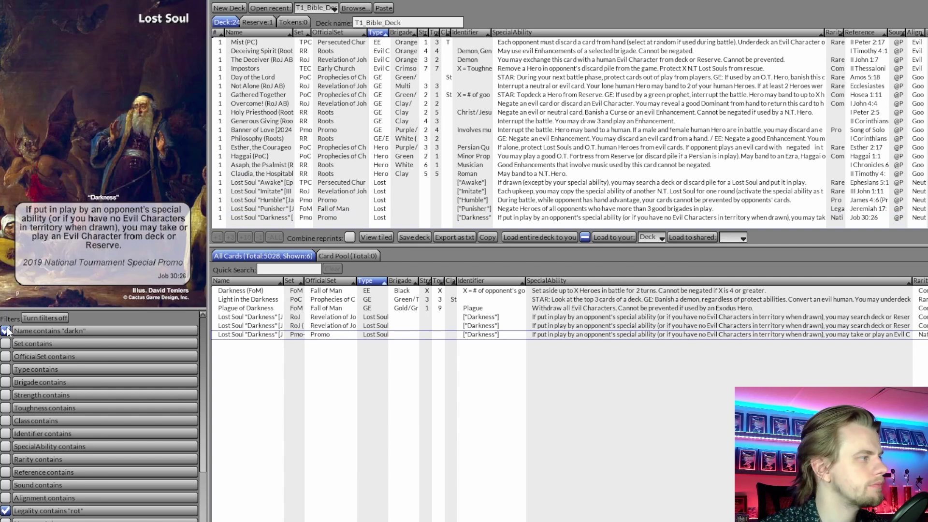
In the checklist spreadsheet, mark Job with an "x" and record "Pride of Lions" as its alternative
key(alt+Tab)
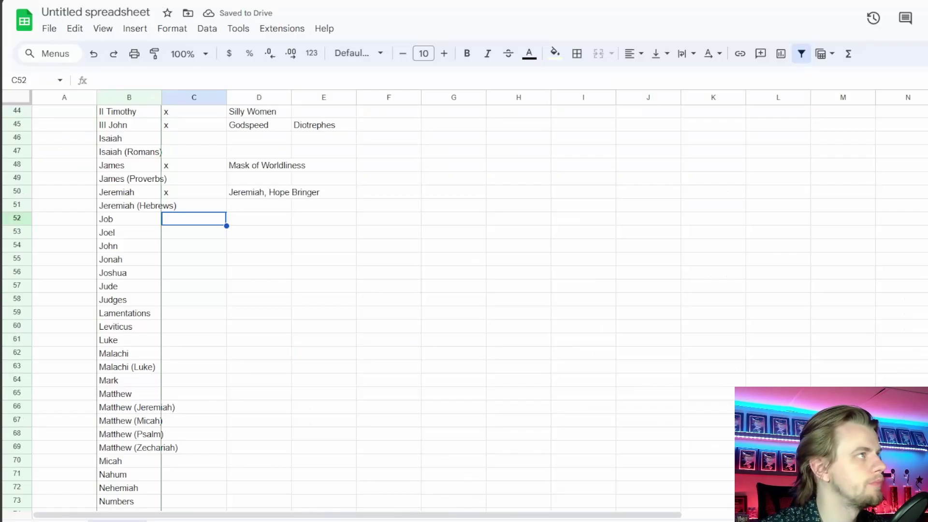
text(x)
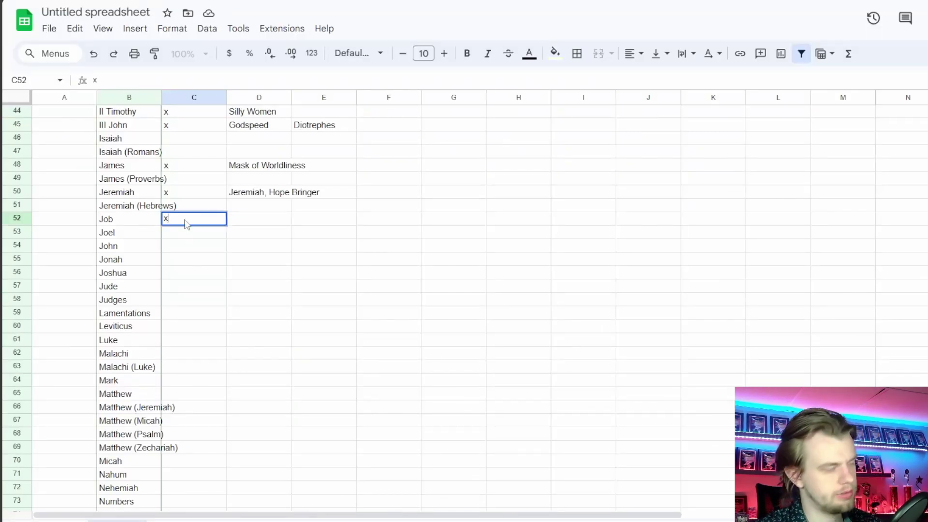
key(Tab)
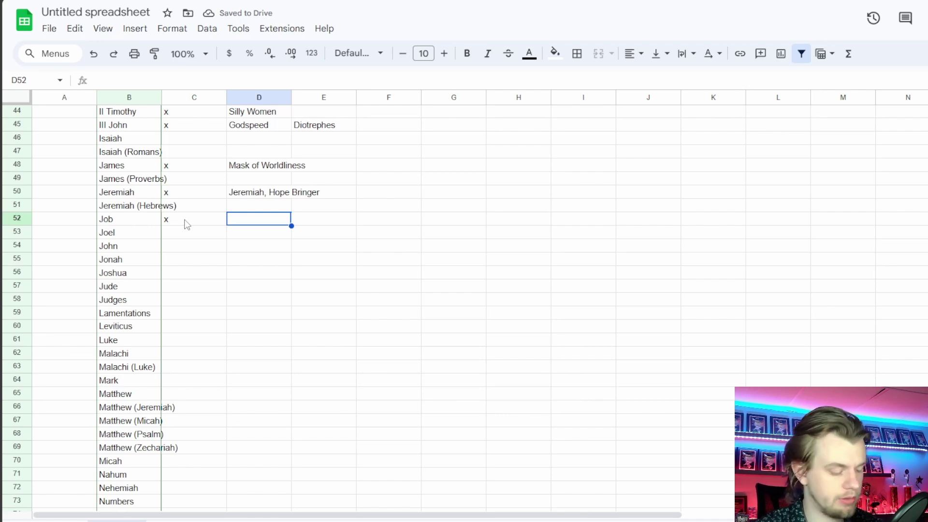
text(Pride of Lions)
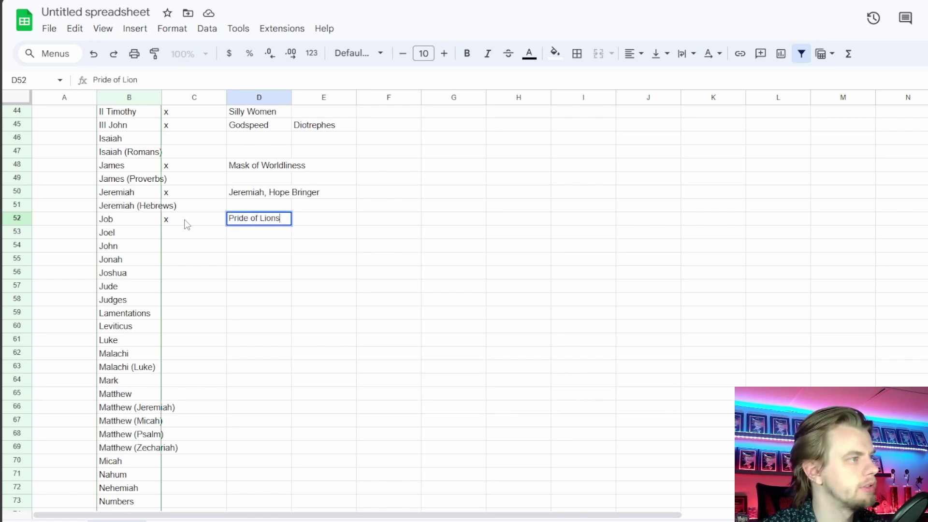
key(Return)
In the collection spreadsheet, select the Joel book entries and look over Outpouring, Trumpet in Zion and Joel [PoC]
key(ctrl+Tab)
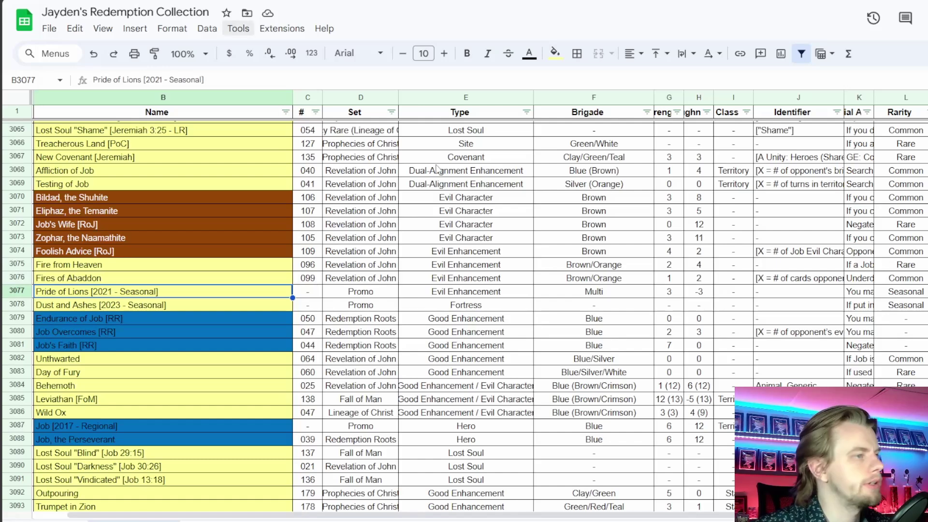
scroll(464, 314, down, 6)
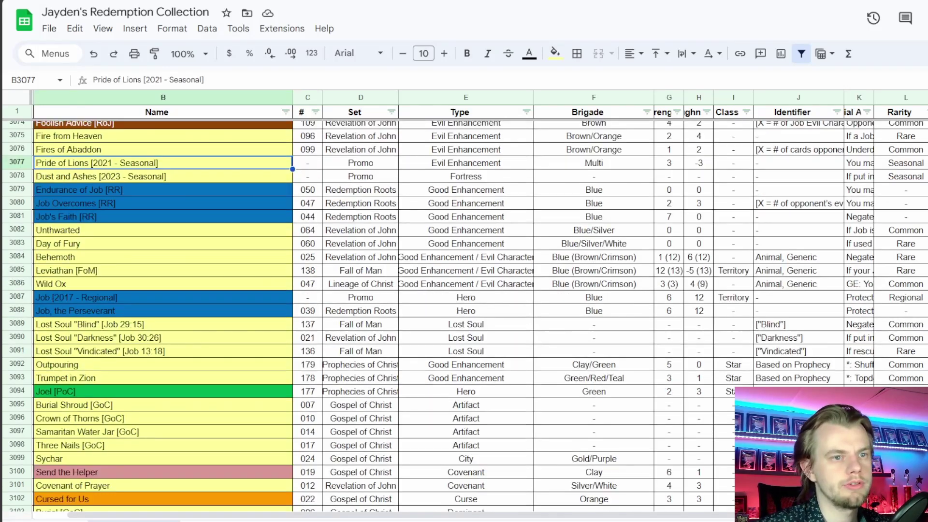
drag(926, 236, 926, 263)
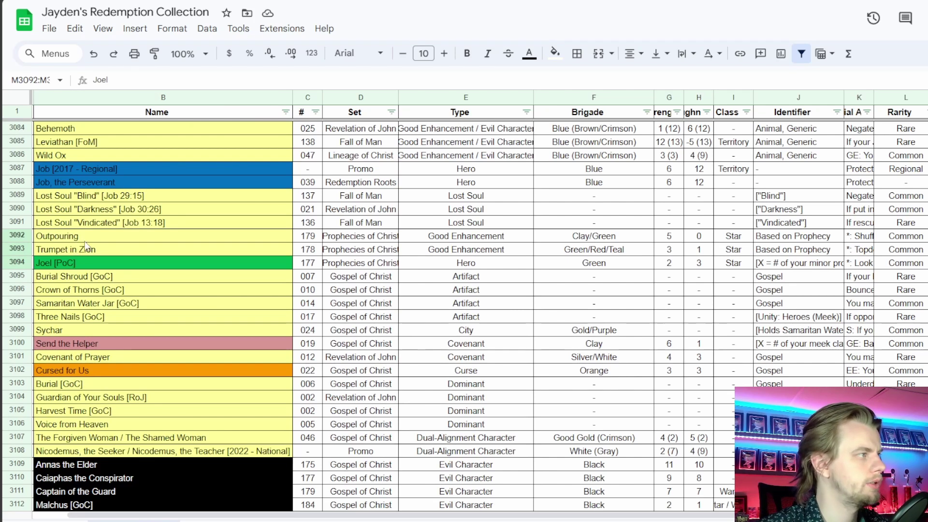
In the deck editor, search for "outp", "joel" and "trumpet" to compare the abilities of Outpouring, Joel and Trumpet in Zion
key(alt+Tab)
click(281, 272)
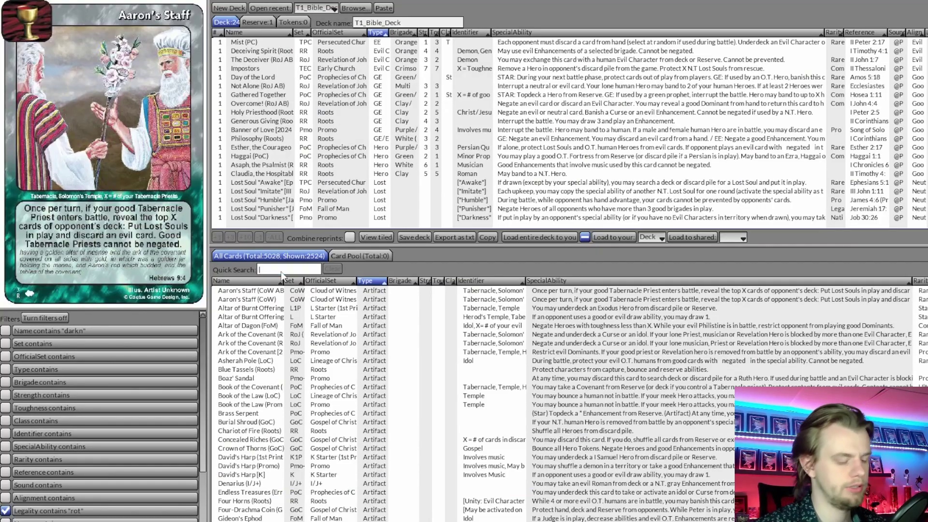
text(outp)
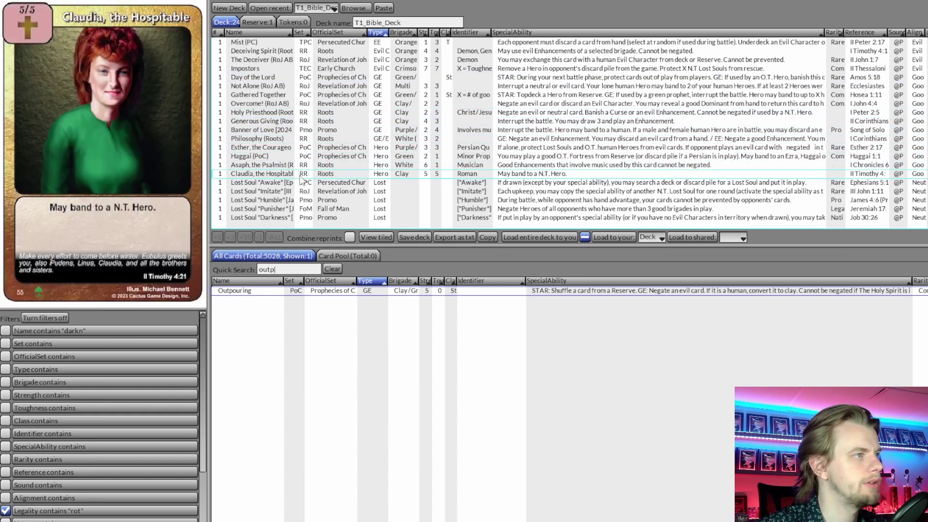
click(282, 272)
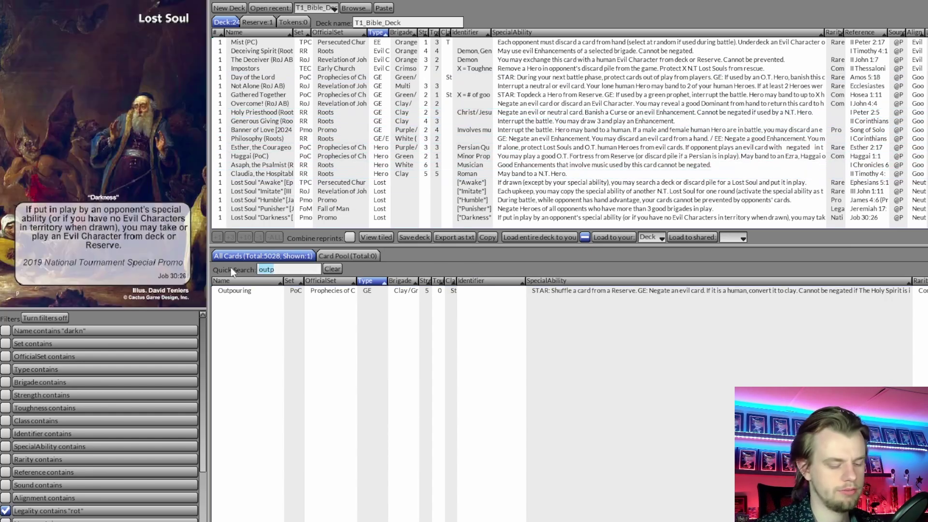
text(joel)
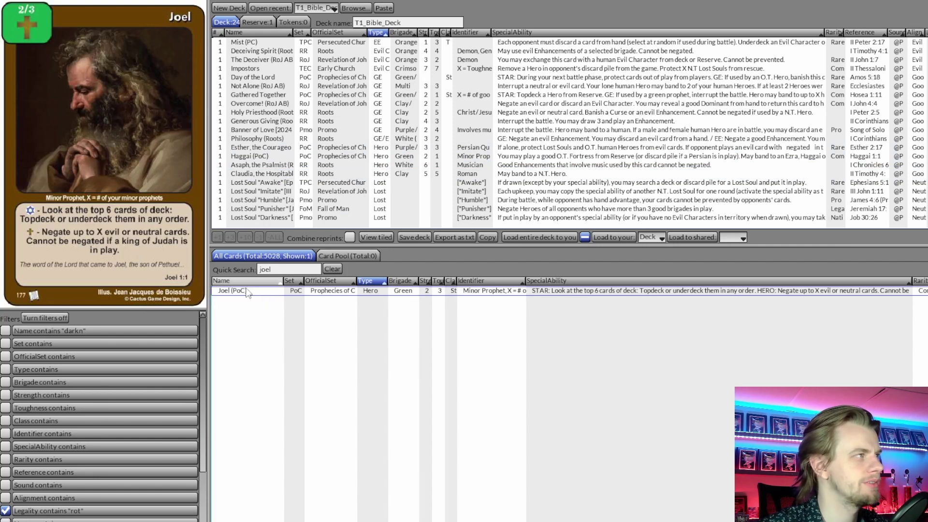
double_click(272, 269)
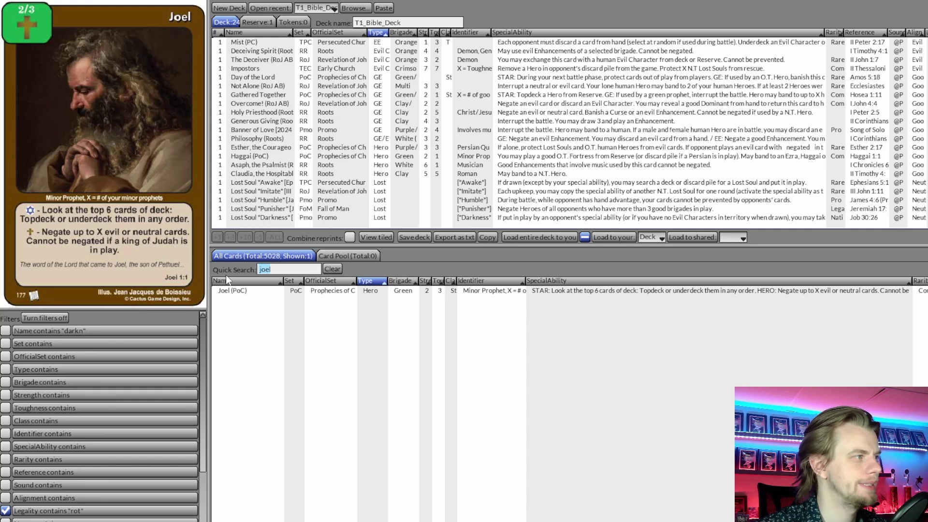
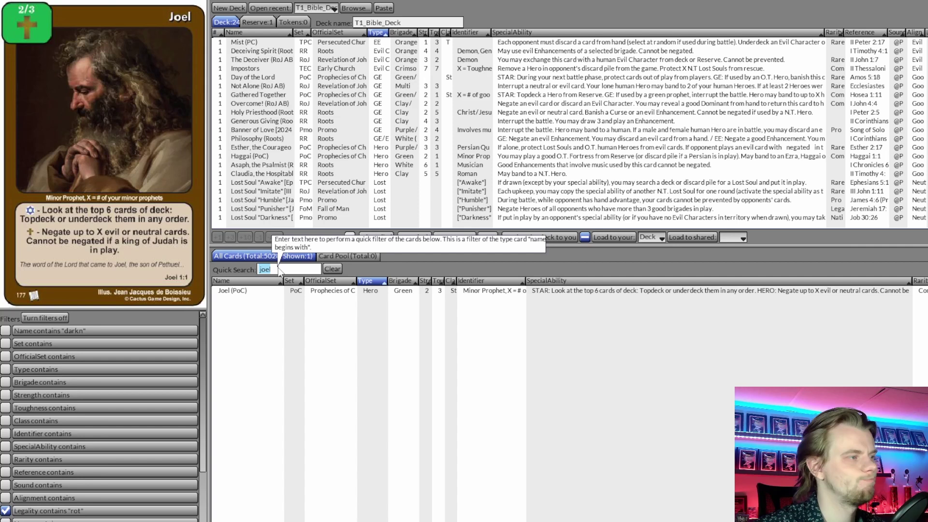
text(trumpet)
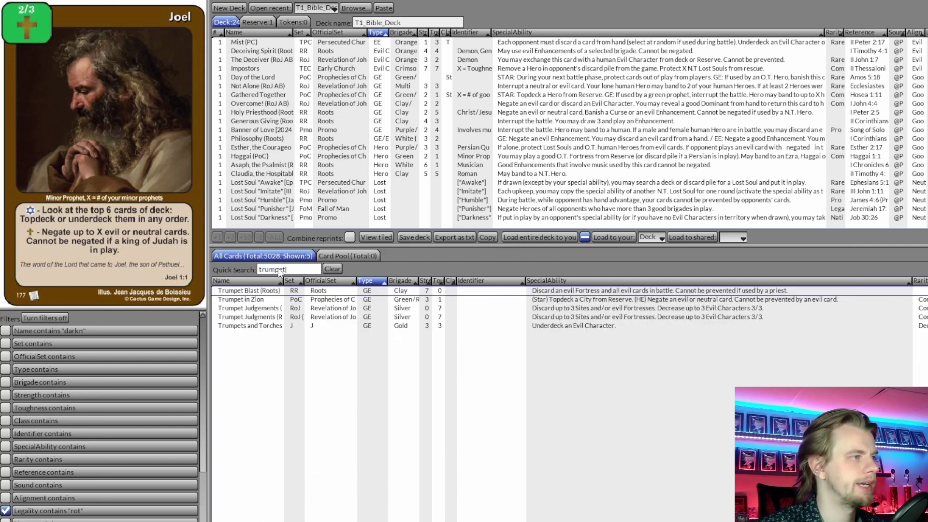
click(274, 300)
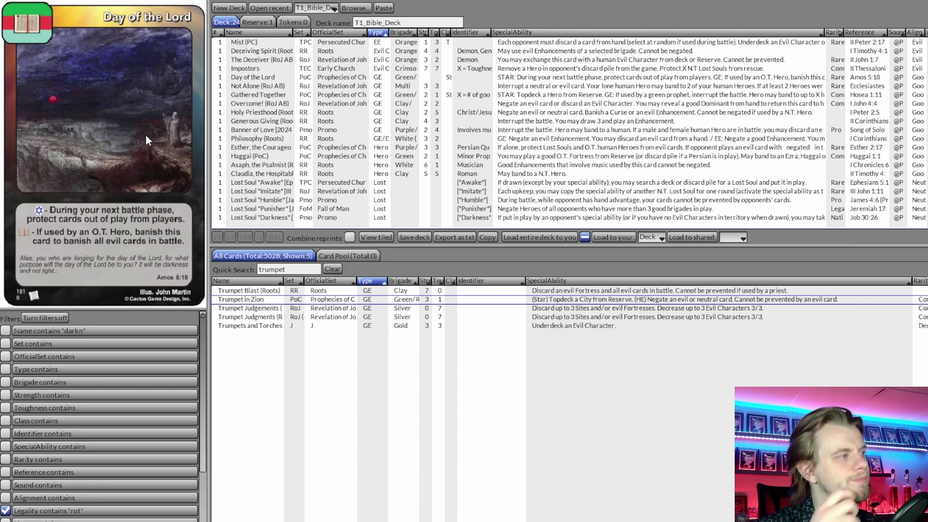
Search for "joel", add Joel (PoC) to the main deck, clear the search, and return to the checklist spreadsheet
drag(289, 269, 212, 271)
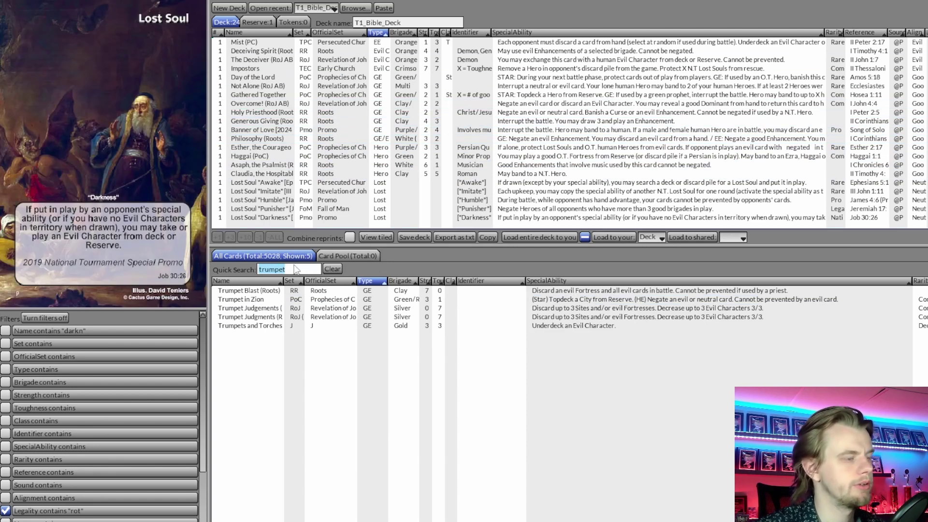
text(joel)
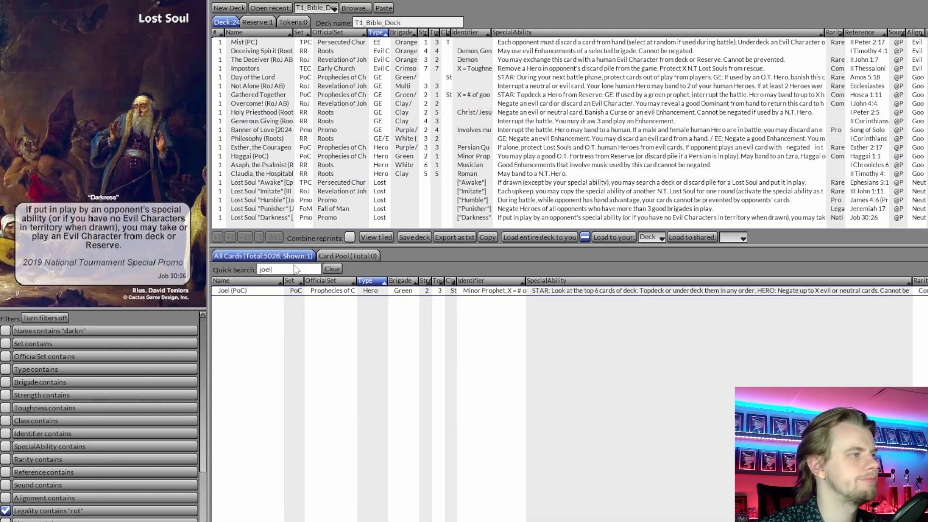
double_click(254, 290)
click(341, 269)
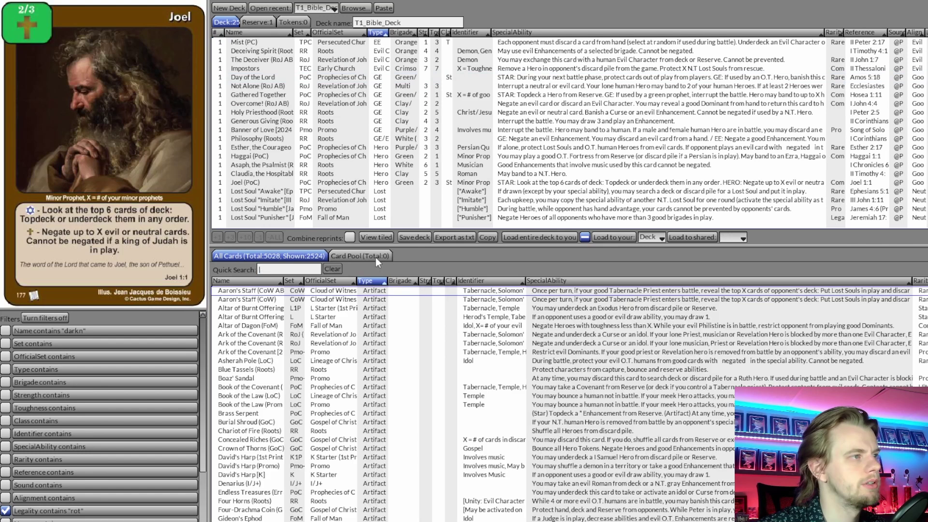
key(alt+Tab)
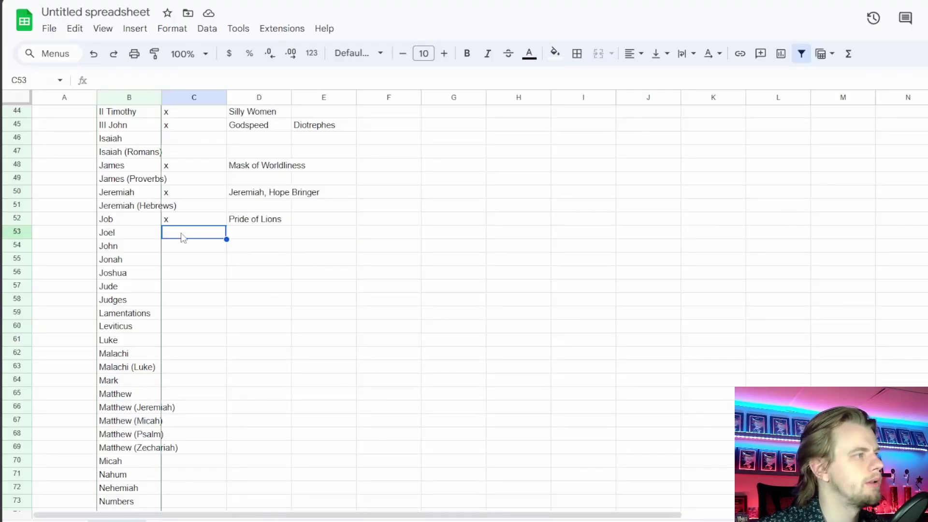
Mark Joel with an "x" and record "Trumpet in Zion" and "Outpouring" as its alternatives
text(x)
key(Tab)
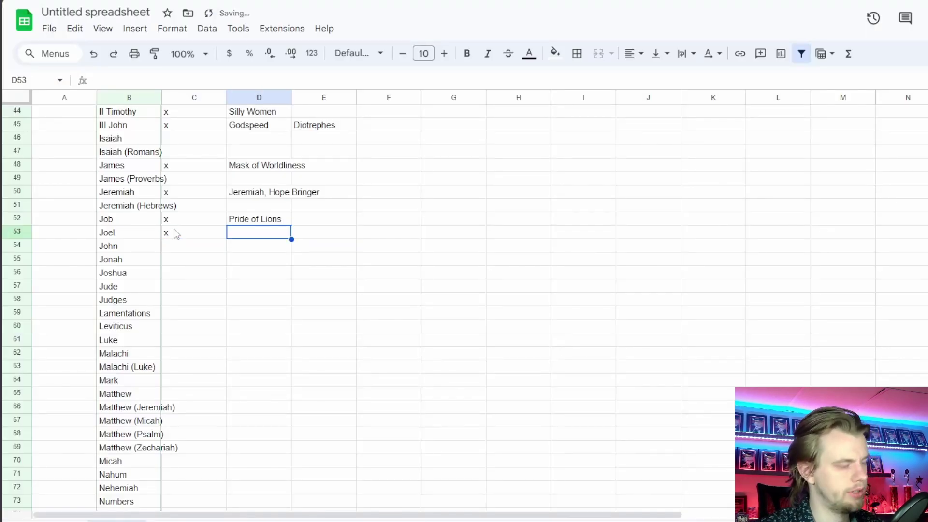
text(Trump)
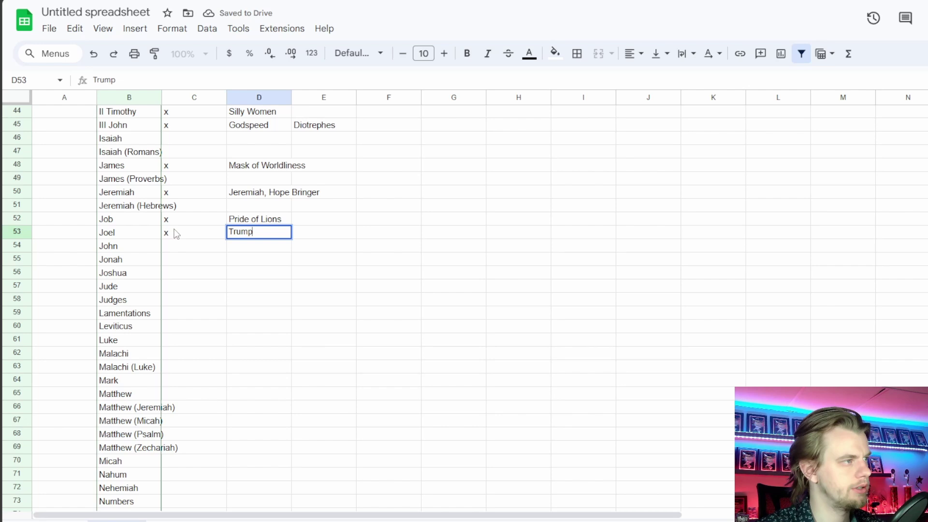
text(et in Zion)
key(Tab)
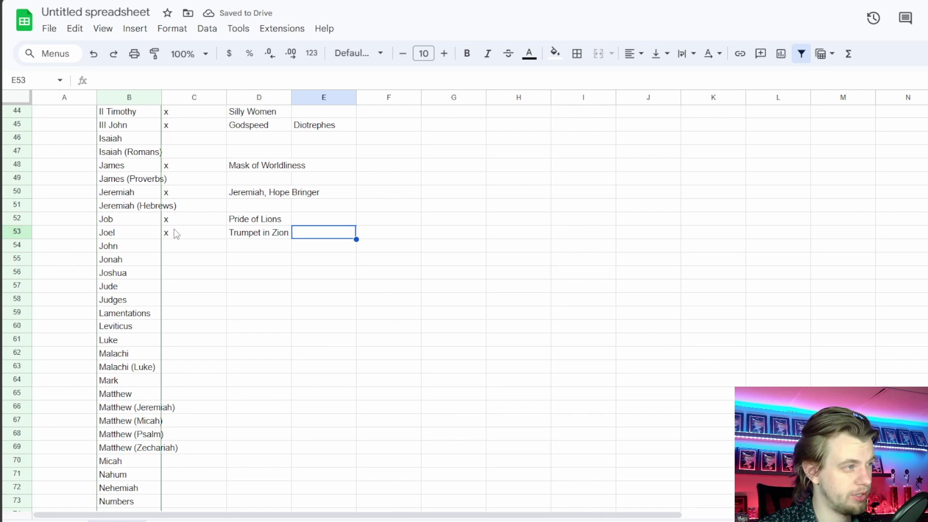
text(Outp)
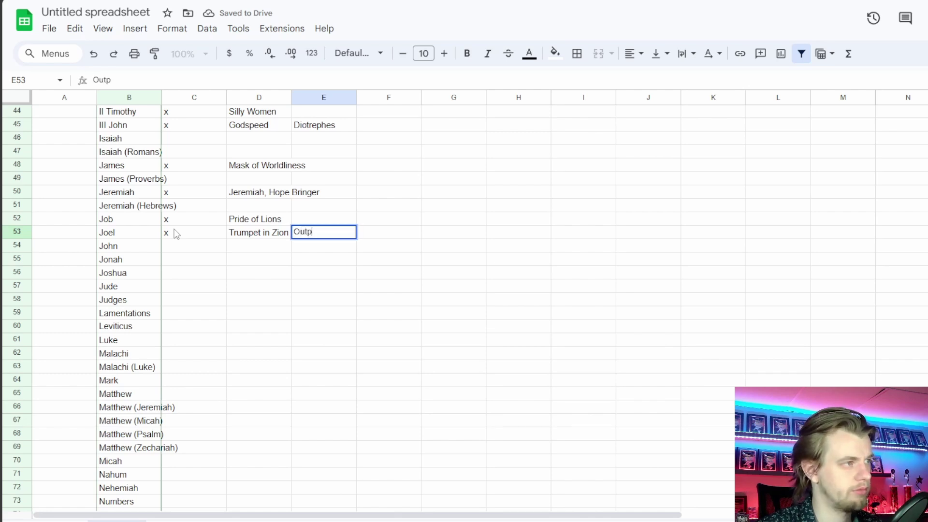
text(ouring)
key(Return)
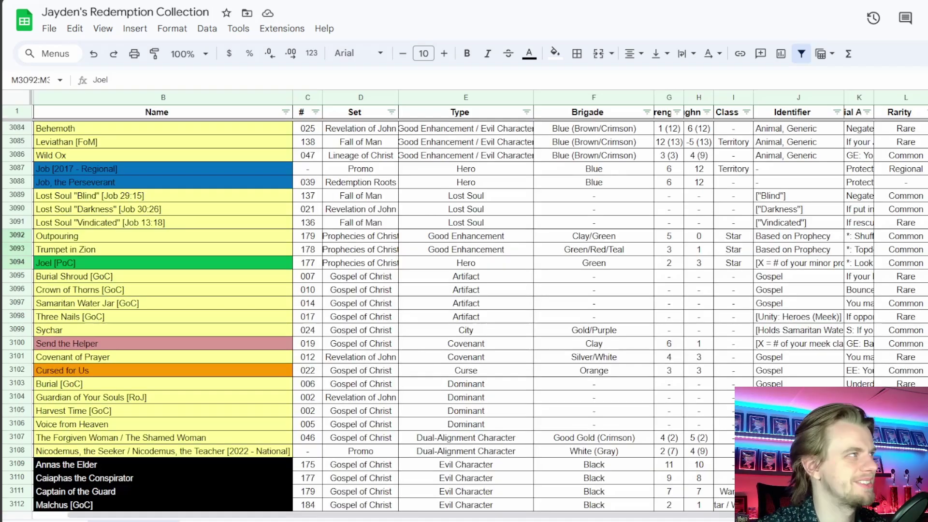
In the collection spreadsheet, go through the John and Jonah book entries and select Pagan Sailors
key(ctrl+Tab)
drag(926, 276, 926, 510)
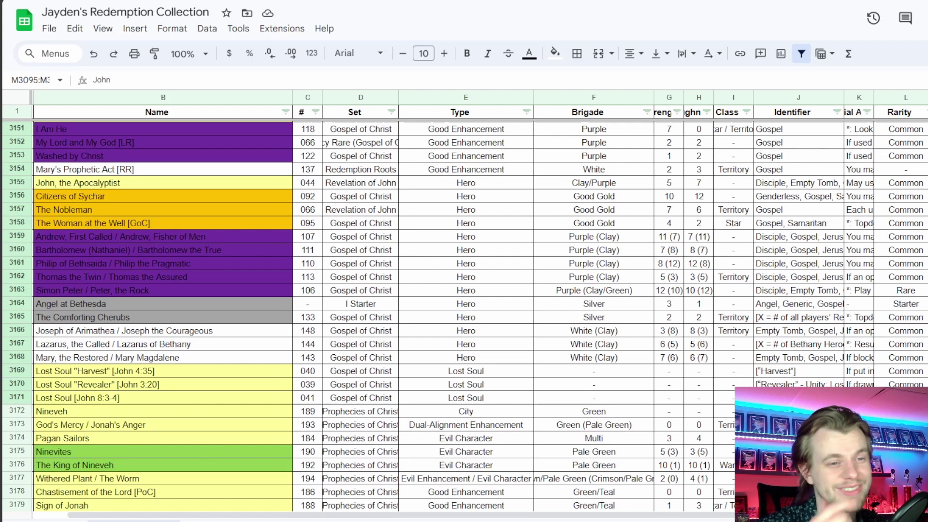
scroll(926, 314, down, 3)
drag(926, 283, 925, 310)
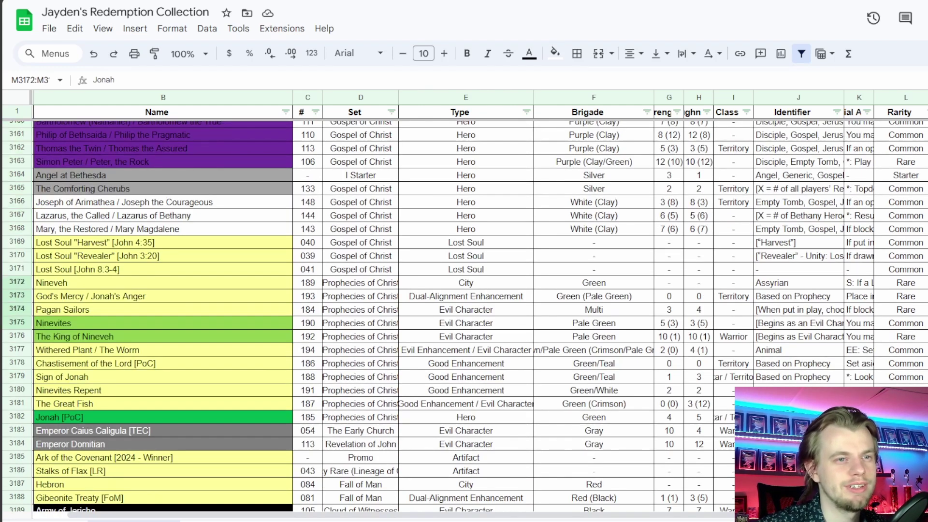
scroll(464, 314, down, 2)
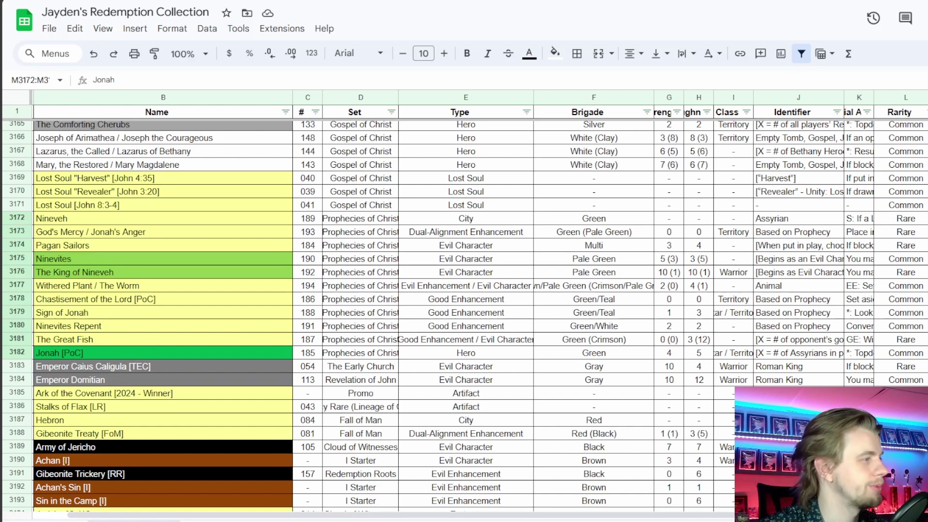
click(188, 247)
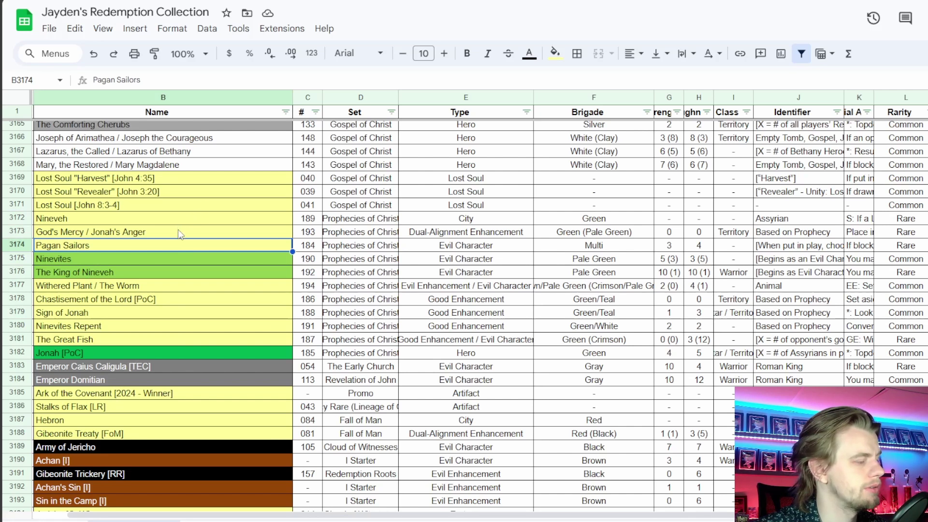
Switch to the deck editor and search for "pagan" to read the ability of Pagan Sailors
key(alt+Tab)
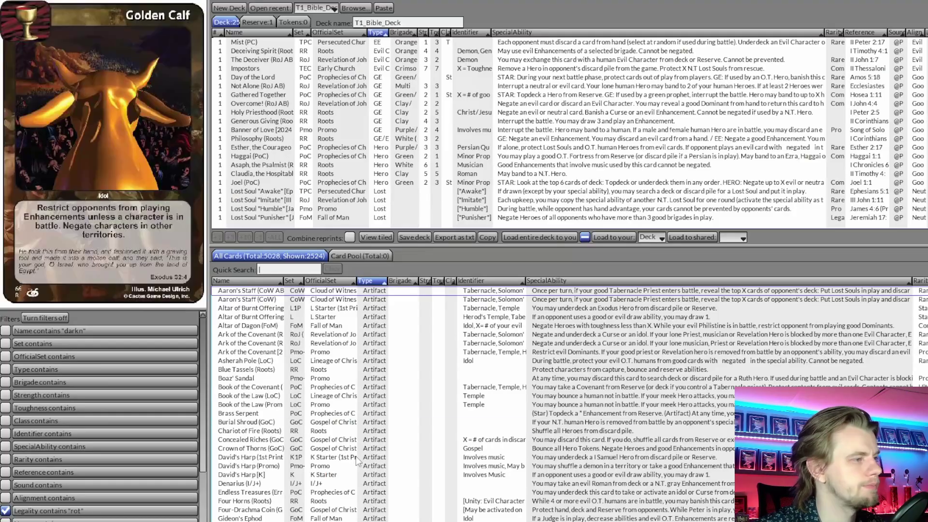
text(pagan)
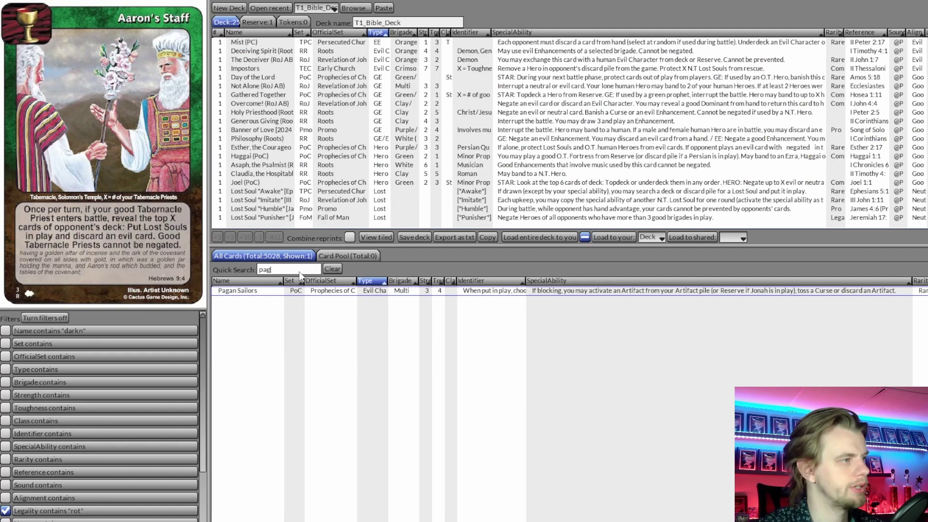
mouse_move(271, 296)
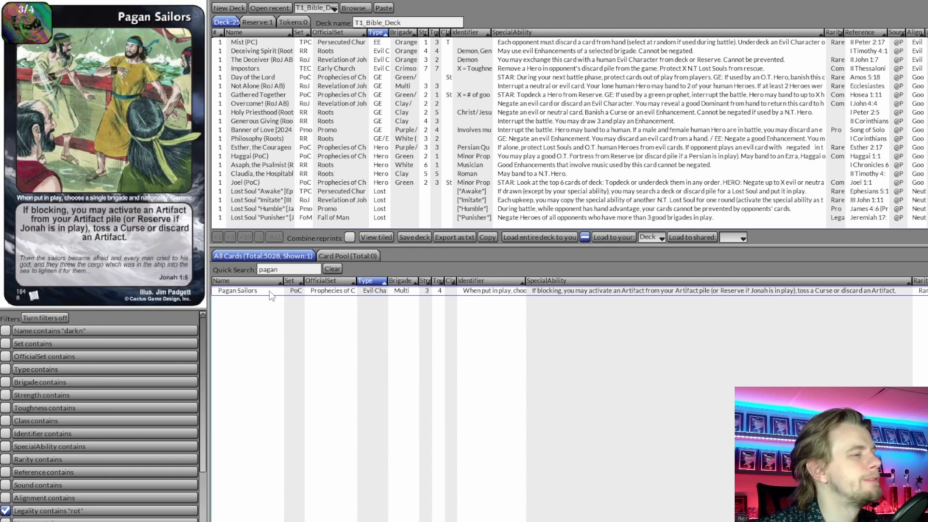
Search for "jonah", add Jonah (PoC) to the main deck, and clear the search
drag(294, 269, 216, 272)
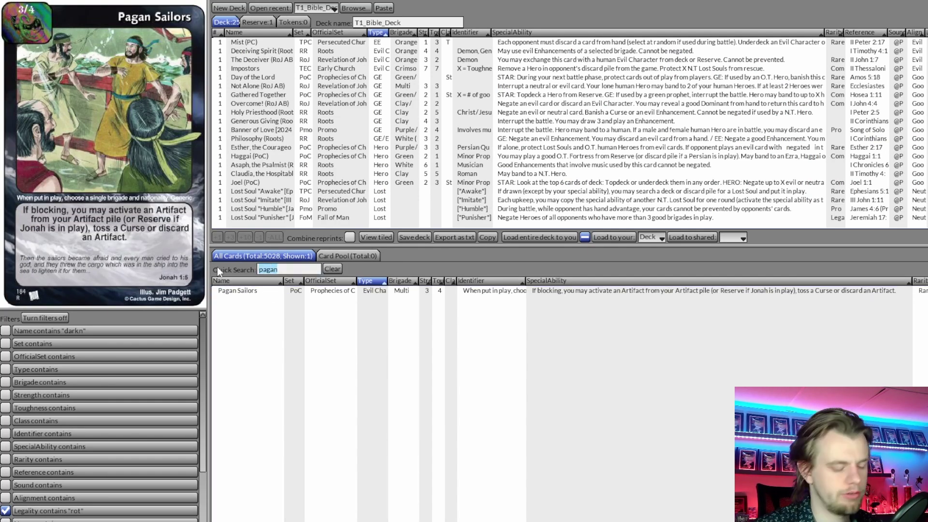
text(jonah)
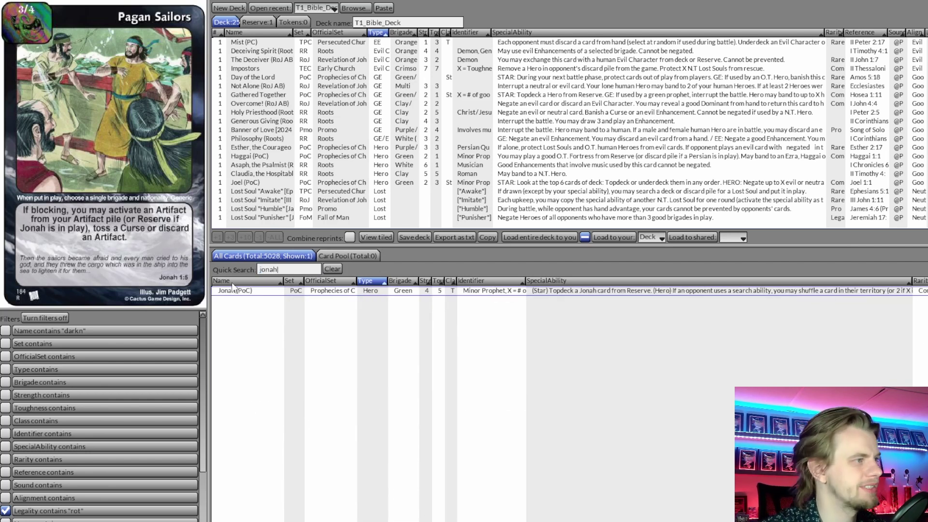
double_click(234, 290)
click(332, 269)
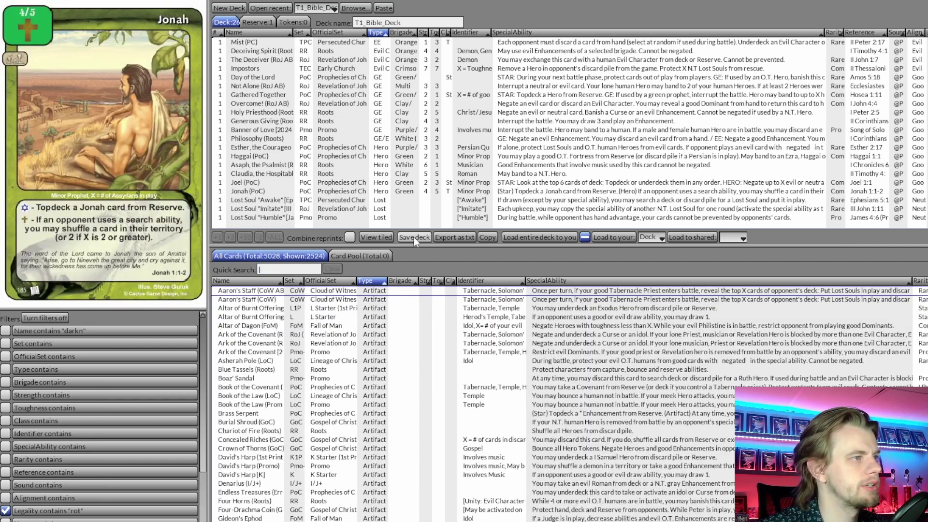
In the checklist spreadsheet, mark Jonah with an "x" and record "Pagan Sailors" as its alternative
key(alt+Tab)
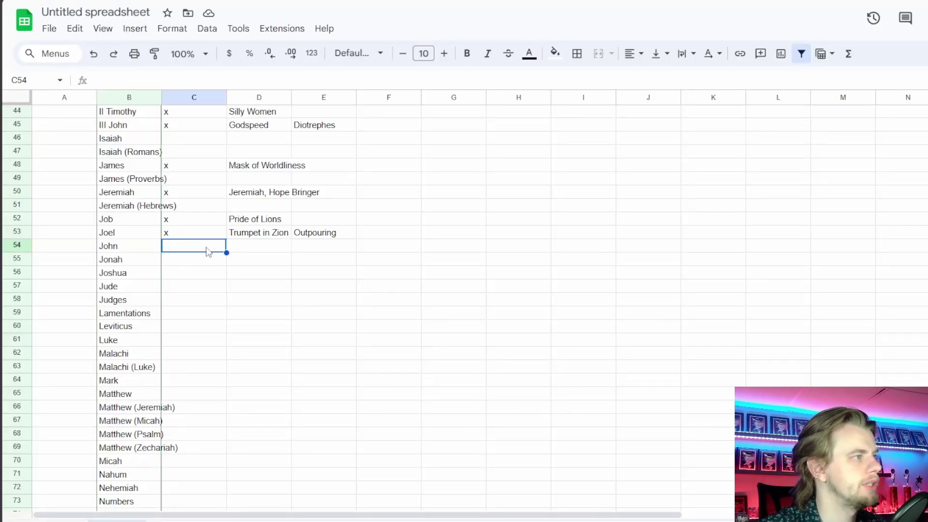
click(191, 264)
text(x)
key(Tab)
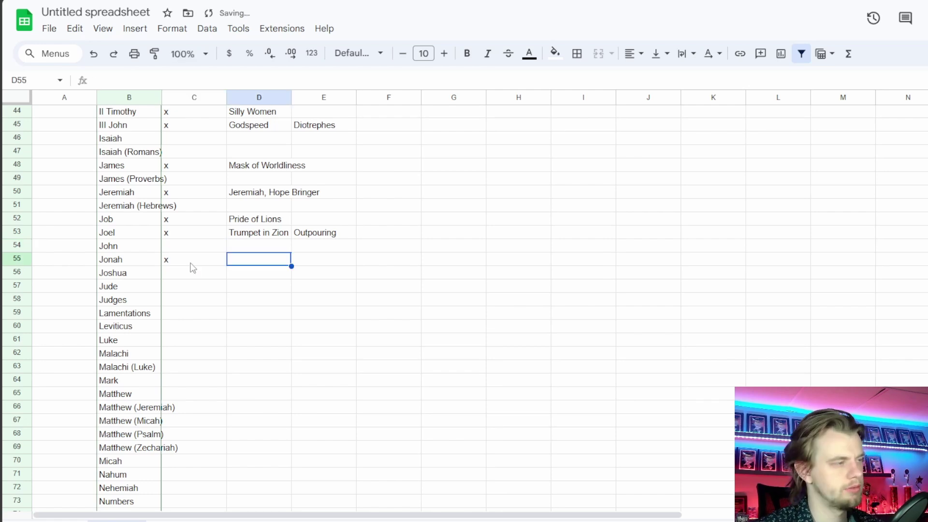
text(Pagan Sailors)
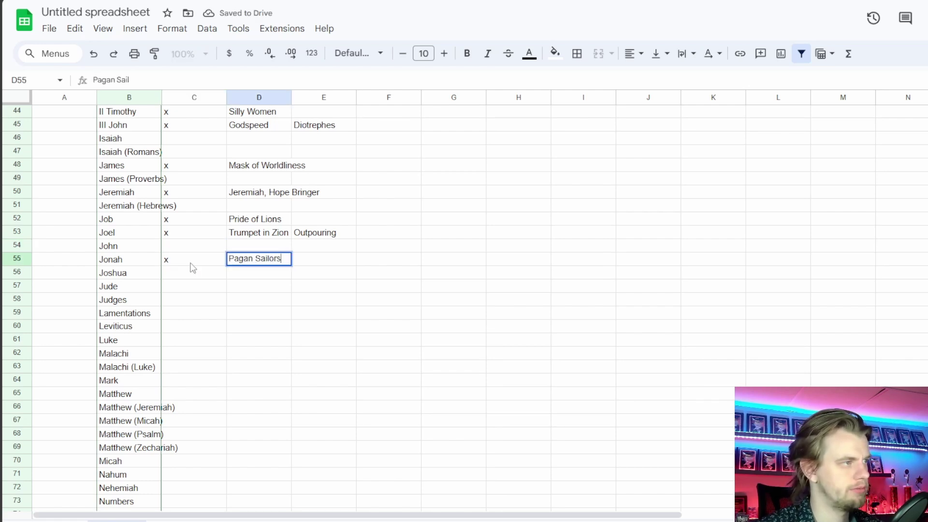
key(Return)
In the collection spreadsheet, select the Joshua book entries from Ark of the Covenant to Captain of the Host [RR] and review the candidates
key(ctrl+Tab)
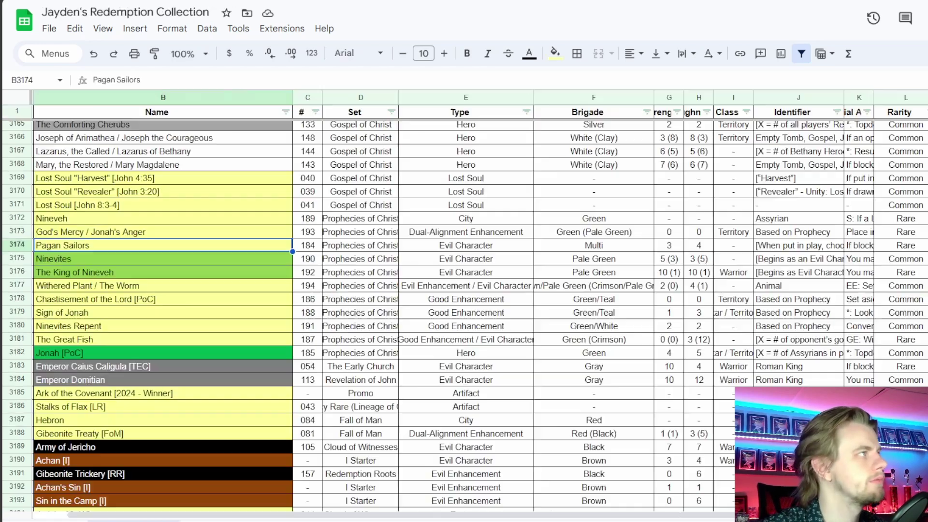
scroll(671, 357, down, 2)
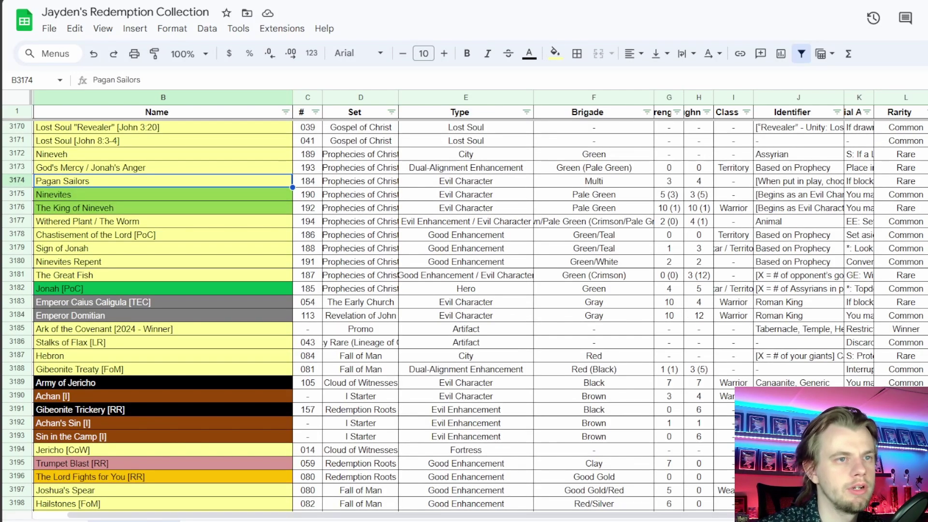
drag(926, 302, 926, 315)
click(925, 329)
scroll(925, 329, down, 5)
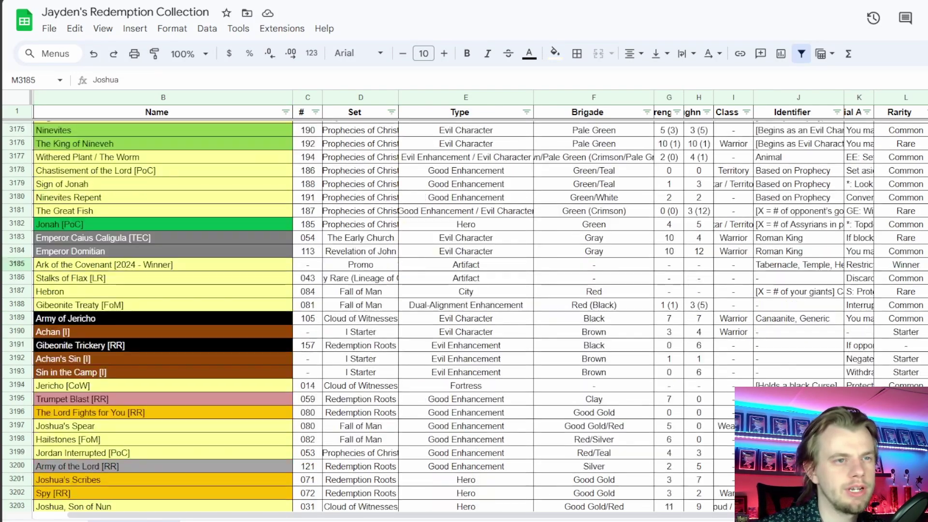
key(shift+Down)
key(shift+Down)
key(shift+Down)
key(shift+Down)
key(shift+Down)
key(shift+Down)
key(shift+Down)
key(shift+Down)
key(shift+Down)
key(shift+Down)
key(shift+Down)
key(shift+Down)
key(shift+Down)
key(shift+Down)
key(shift+Down)
key(shift+Down)
key(shift+Down)
key(shift+Down)
key(shift+Down)
key(shift+Down)
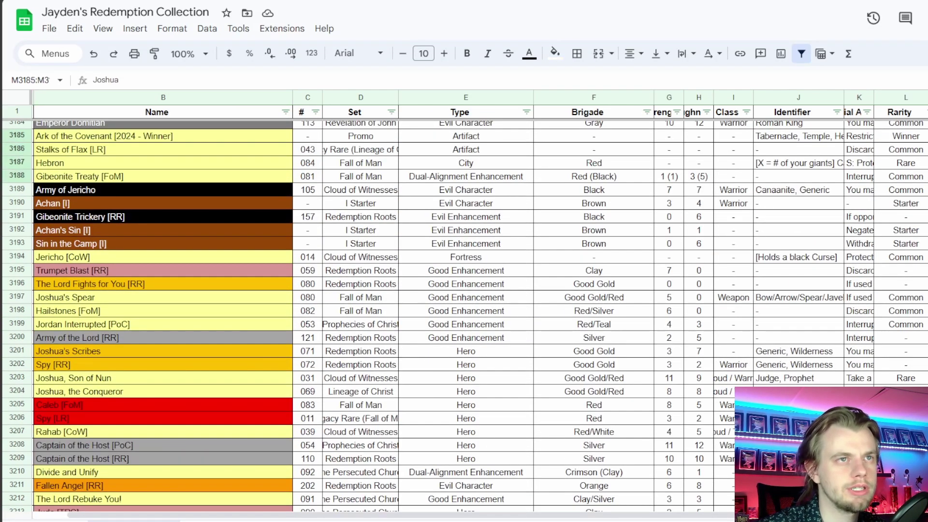
scroll(464, 314, up, 2)
scroll(464, 314, down, 2)
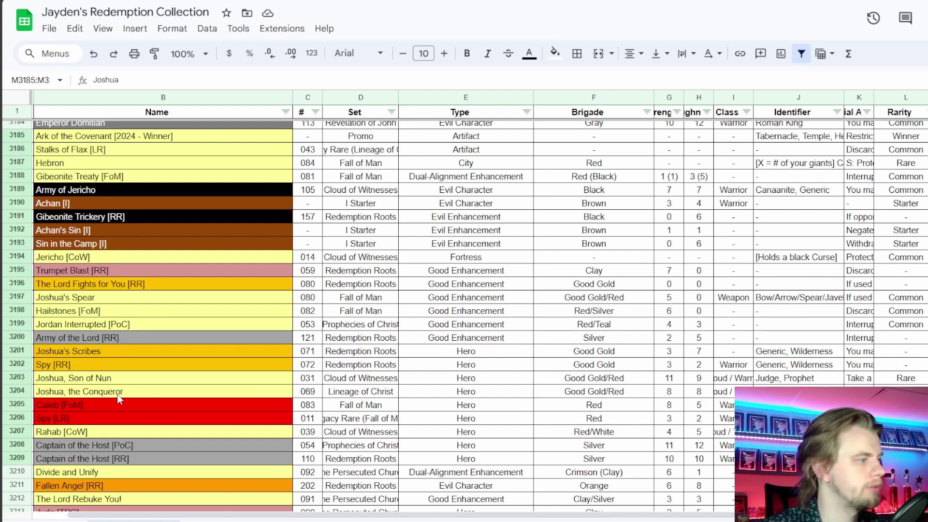
scroll(115, 400, down, 2)
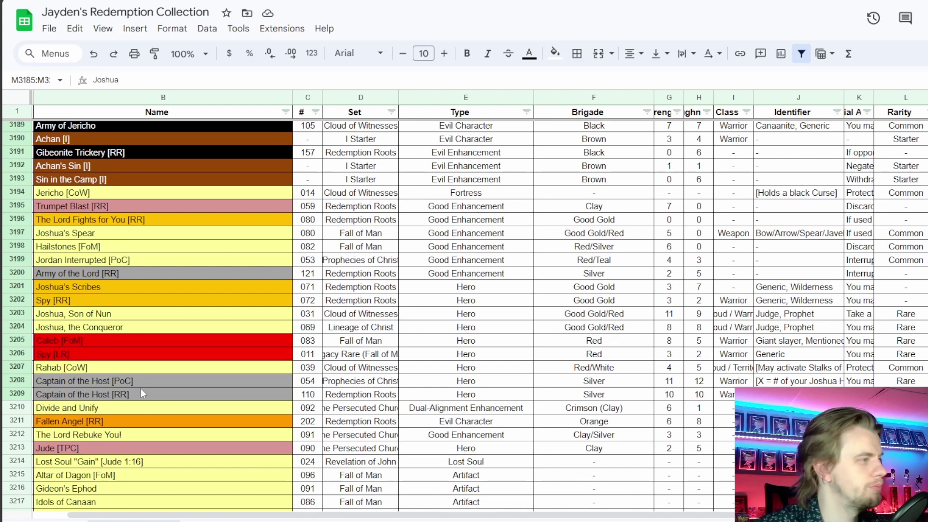
scroll(140, 388, up, 2)
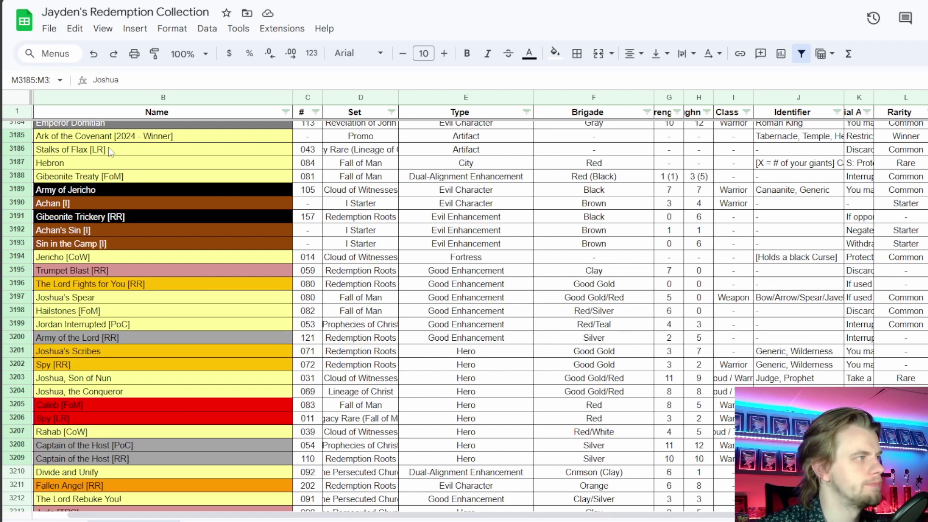
In the deck editor, search for "ark of", examine the promo Ark of the Covenant, and clear the search
key(alt+Tab)
click(280, 270)
text(ark of)
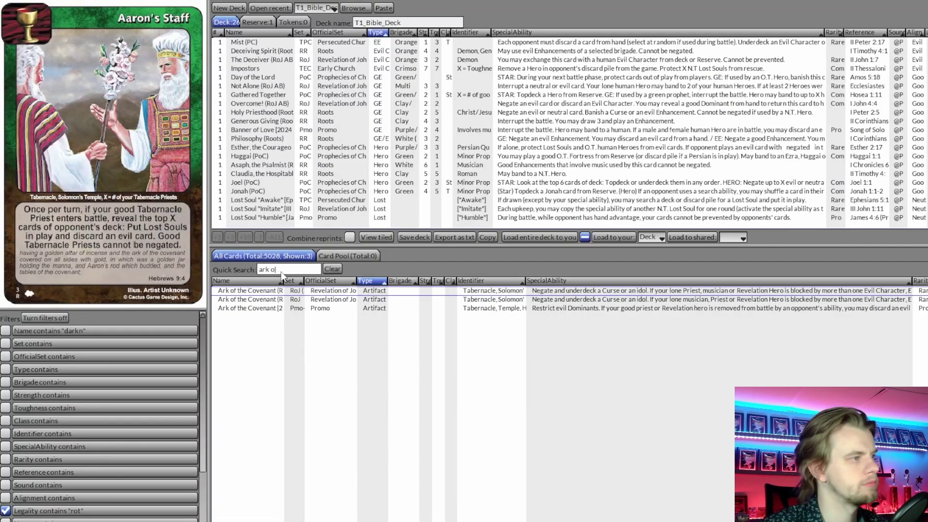
click(280, 309)
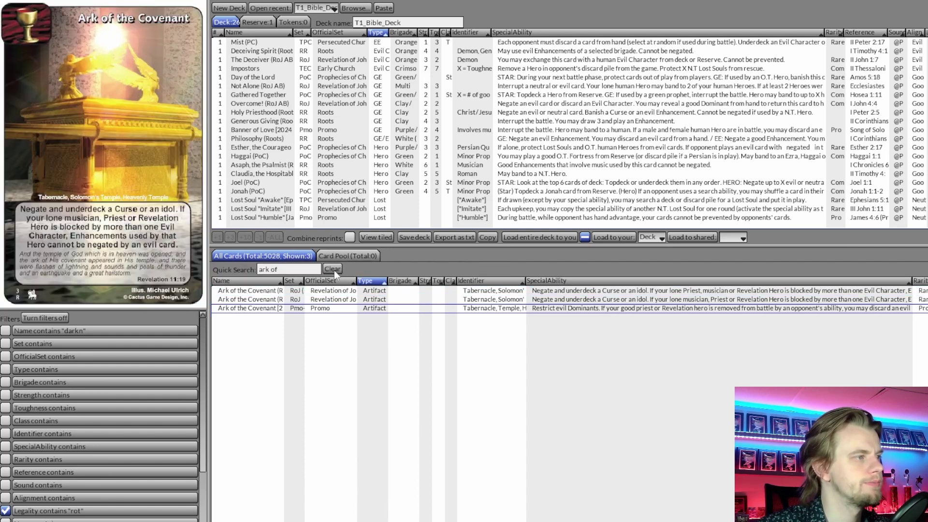
click(333, 269)
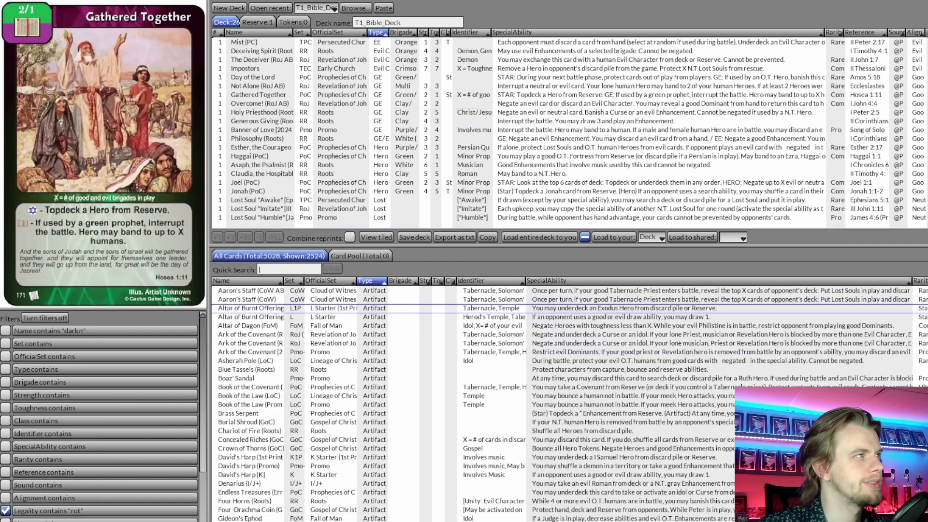
In the collection spreadsheet, look over Jordan Interrupted, Trumpet Blast and both Captain of the Host cards, and return to the deck editor
key(alt+Tab)
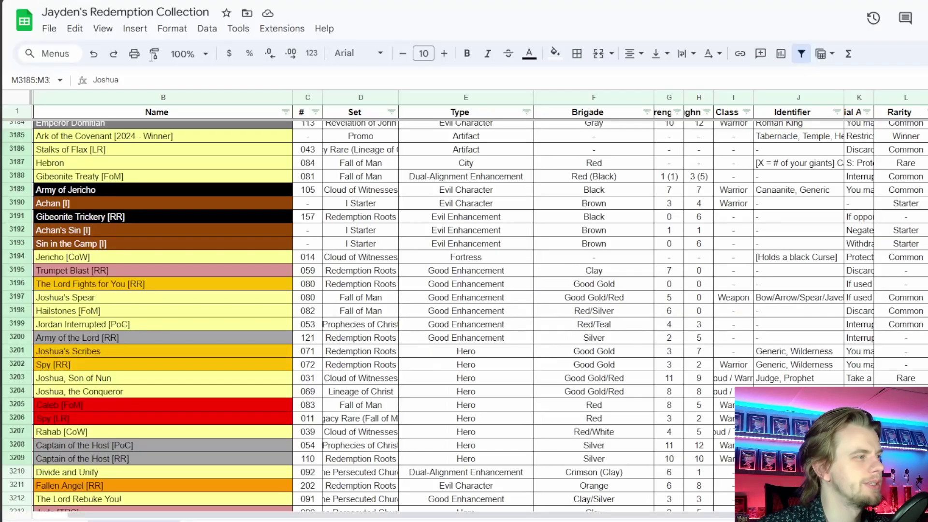
click(147, 327)
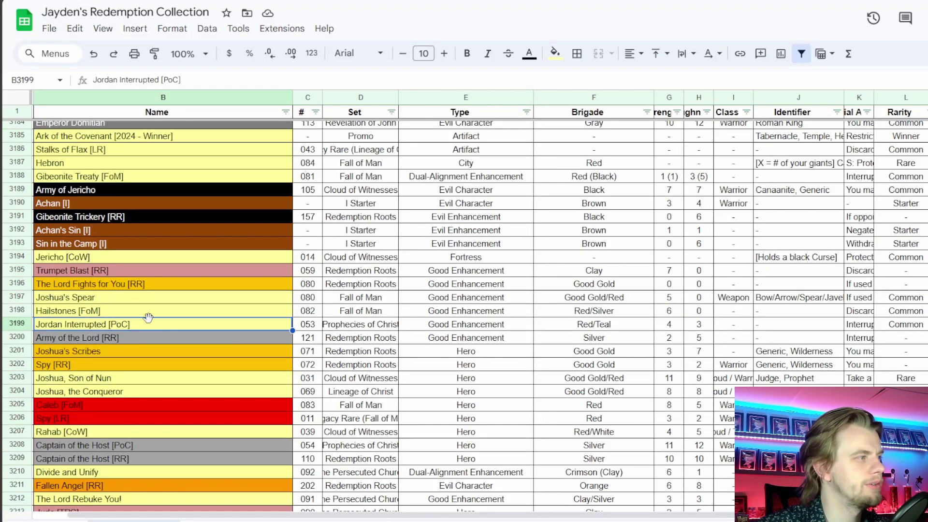
key(Up)
click(146, 326)
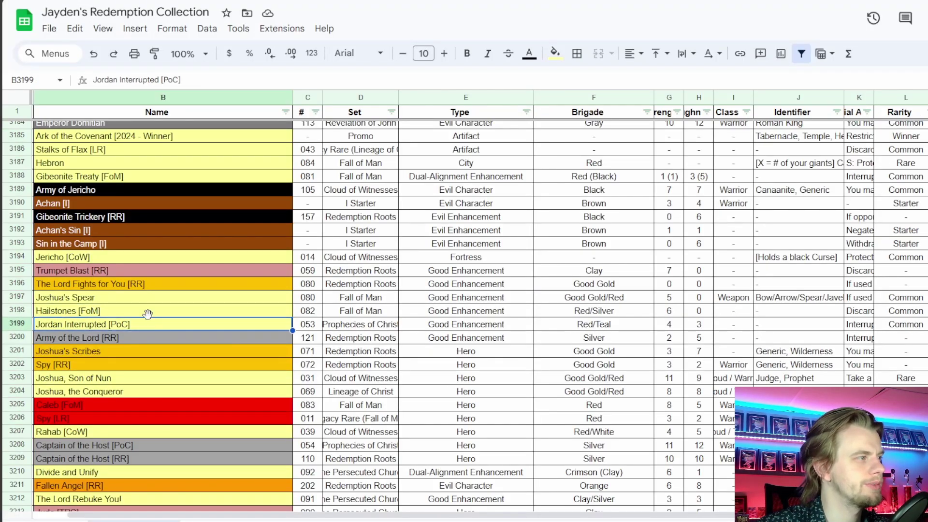
click(153, 270)
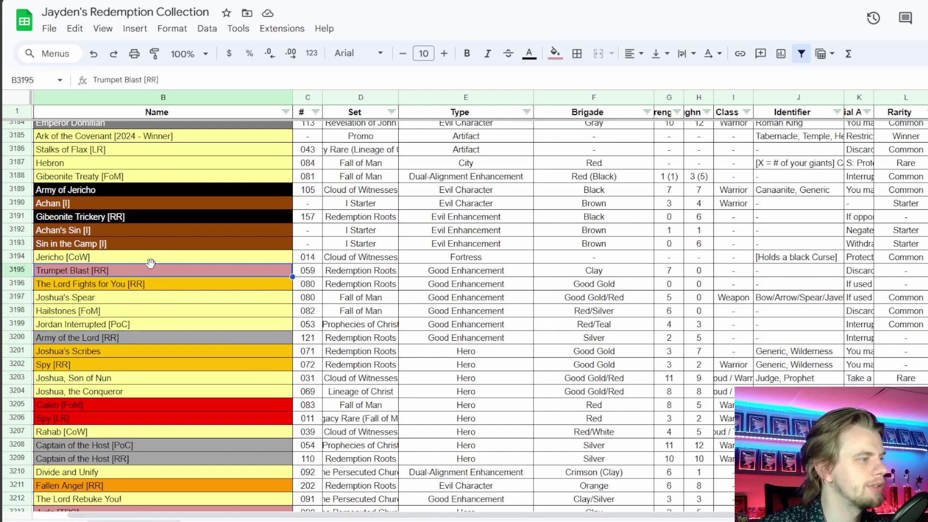
click(142, 458)
click(144, 447)
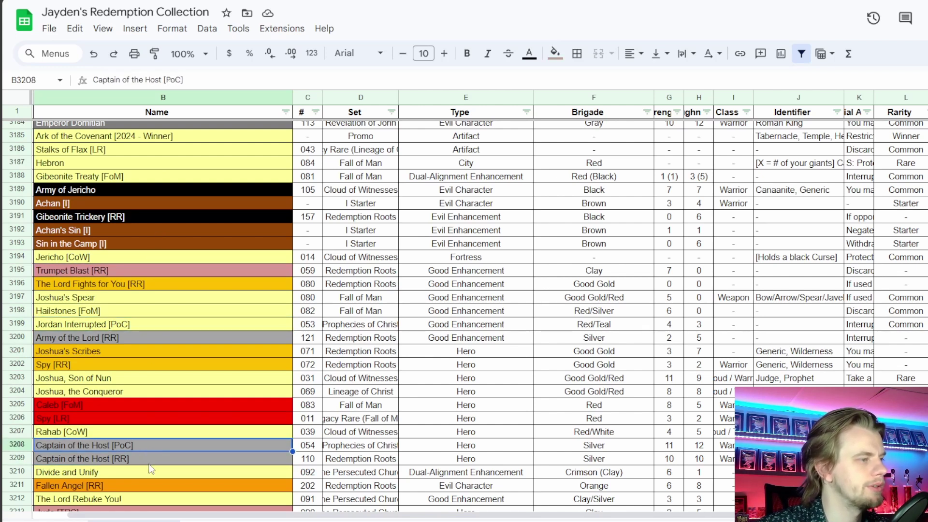
click(147, 461)
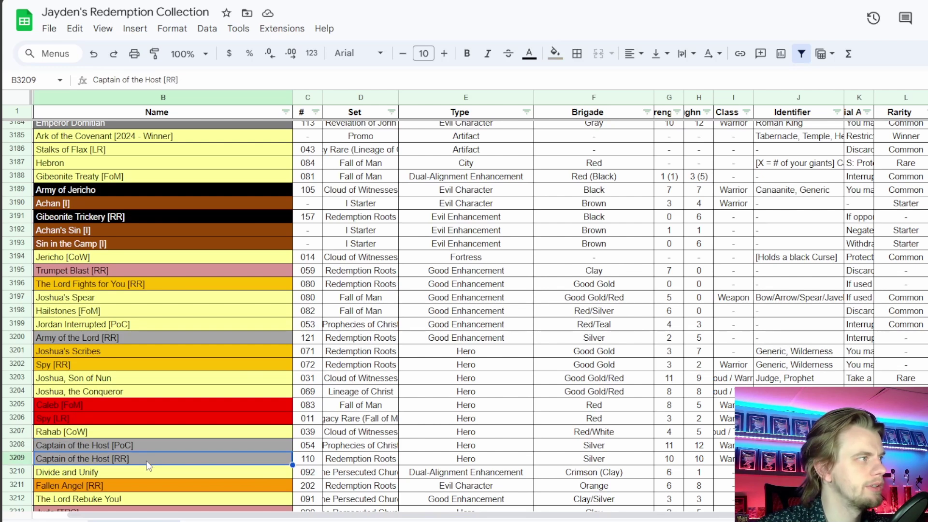
key(alt+Tab)
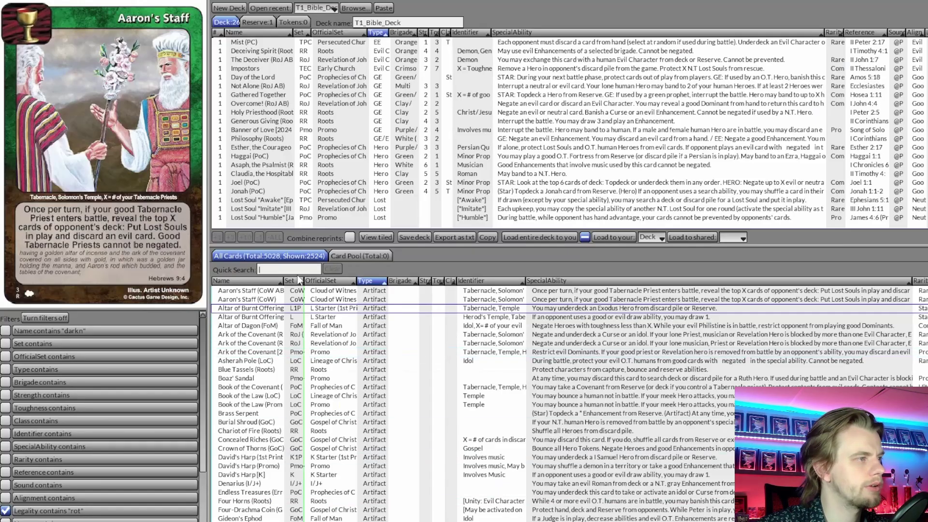
Search the deck editor for "captain", add the Roots Captain of the Host to the deck, and clear the search
text(captain)
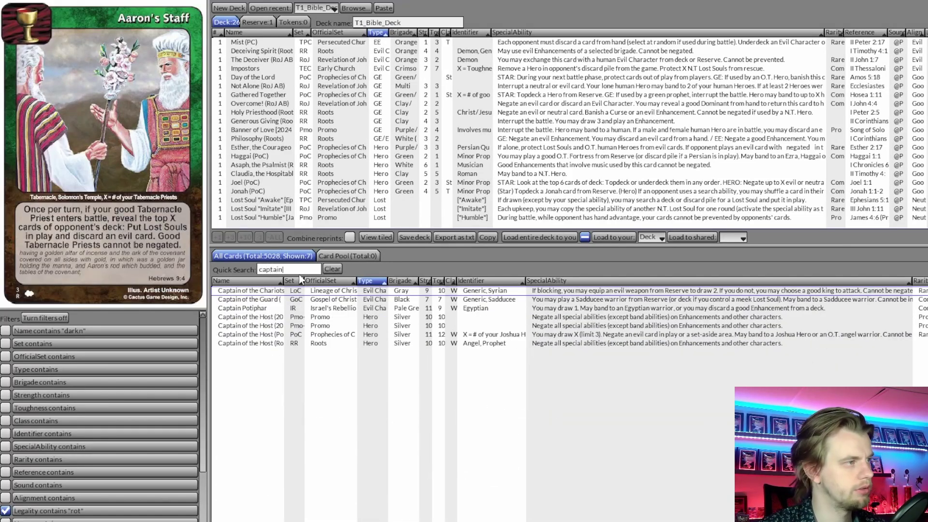
double_click(279, 348)
click(336, 272)
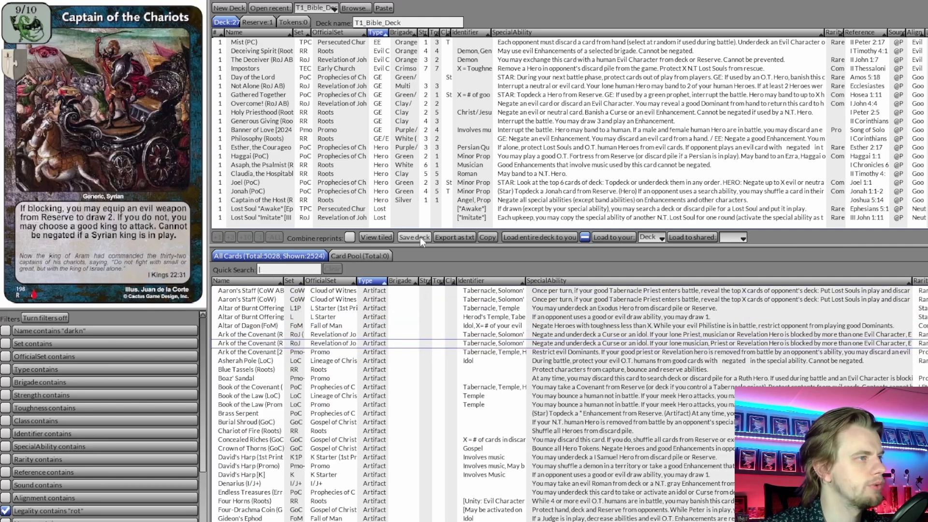
In the checklist spreadsheet, mark Joshua with an "x" and record "Ark of the Covenant" and "Trumpet Blast" as its alternatives
key(alt+Tab)
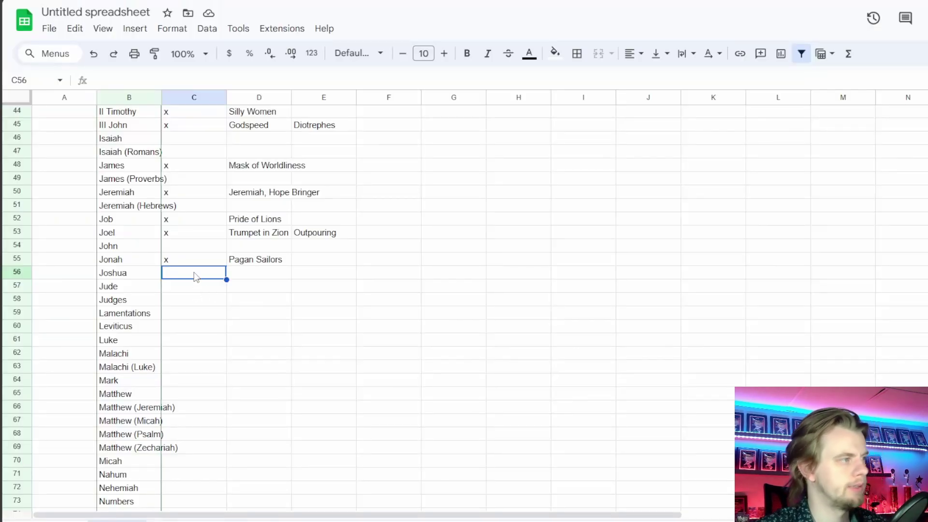
text(x)
key(Tab)
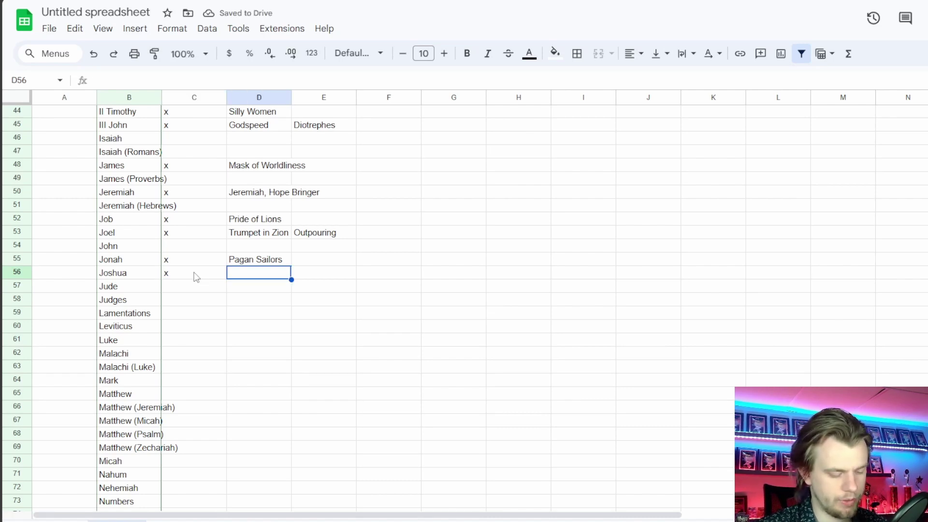
text(Ark of the C)
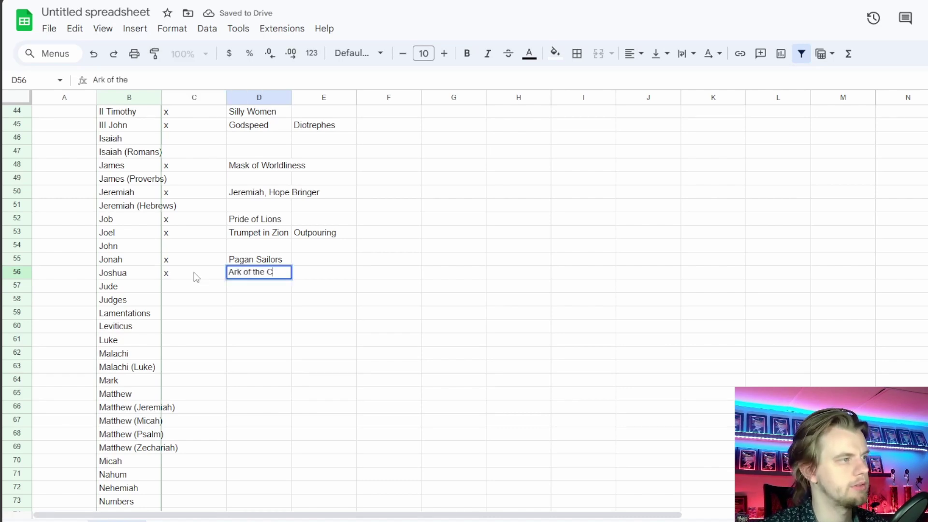
text(ovenant)
key(Tab)
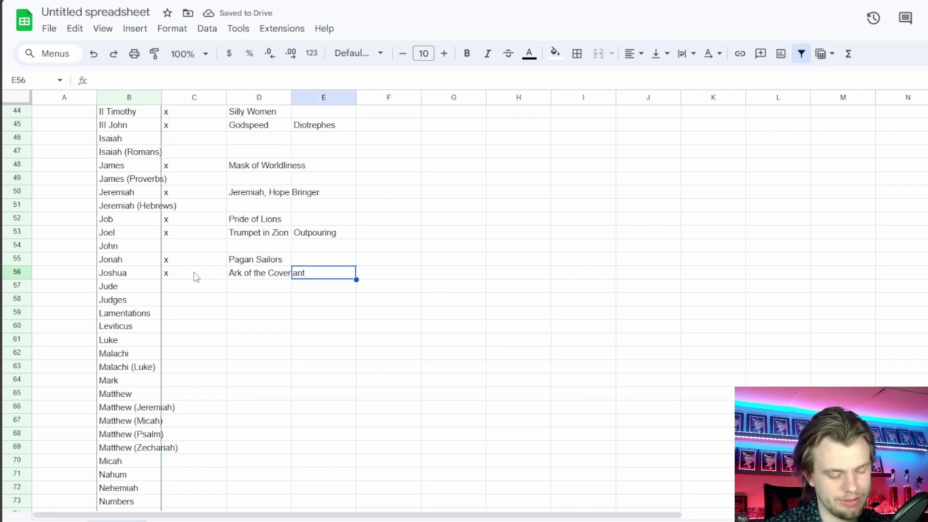
text(Trump)
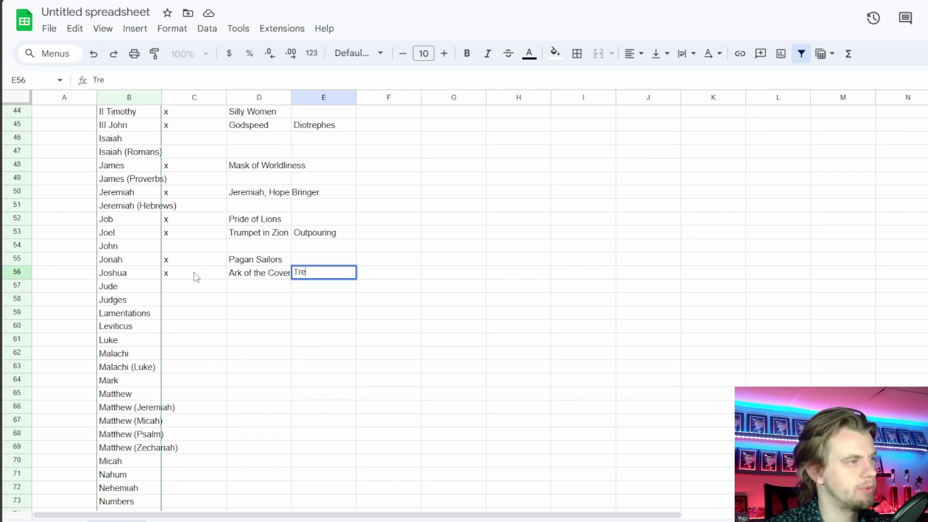
text(et Blast)
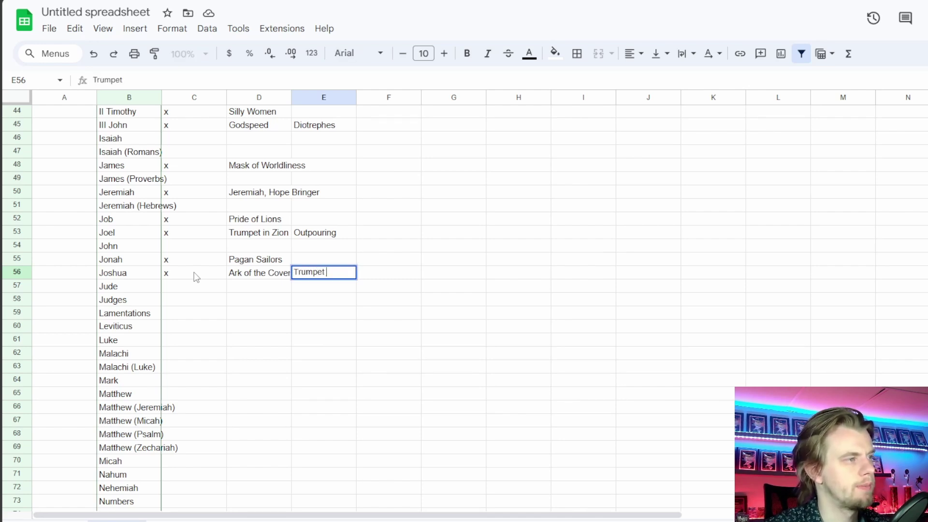
key(Return)
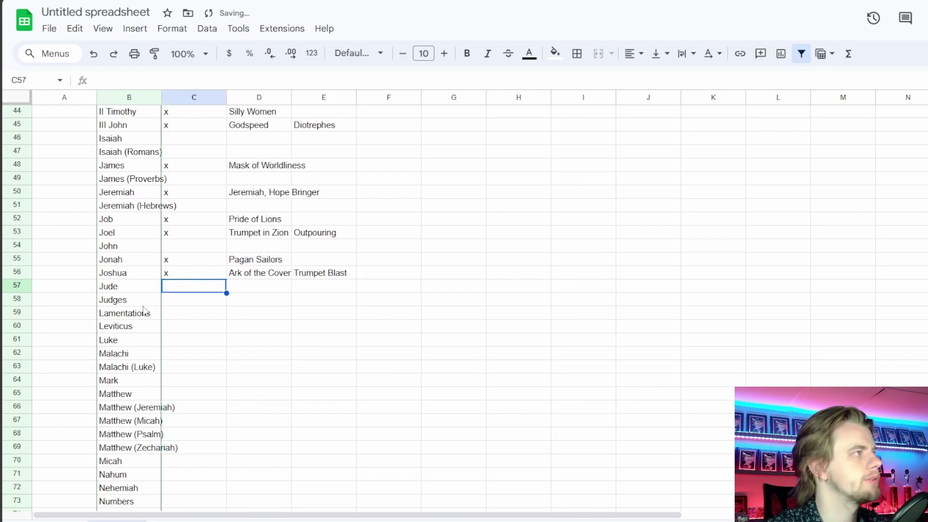
In the collection spreadsheet, look over the evil Joshua cards from Army of Jericho to Sin in the Camp
key(ctrl+Tab)
drag(162, 196, 157, 248)
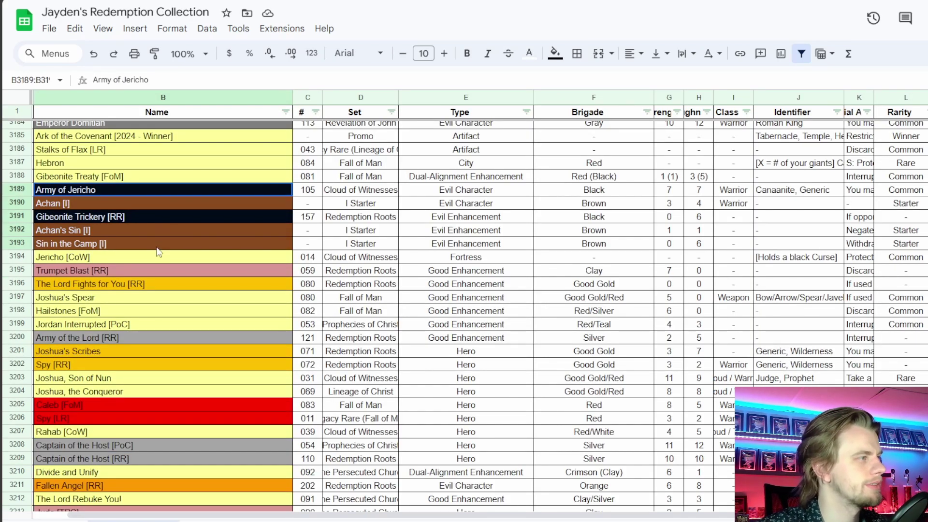
click(150, 217)
click(151, 194)
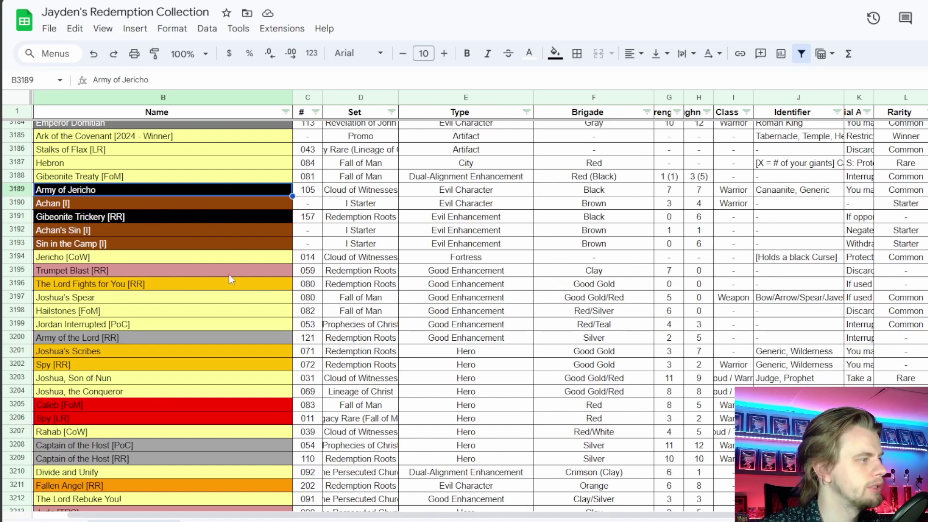
Select the Jude book entries from Divide and Unify to Lost Soul "Gain" and review the candidates
scroll(229, 275, down, 6)
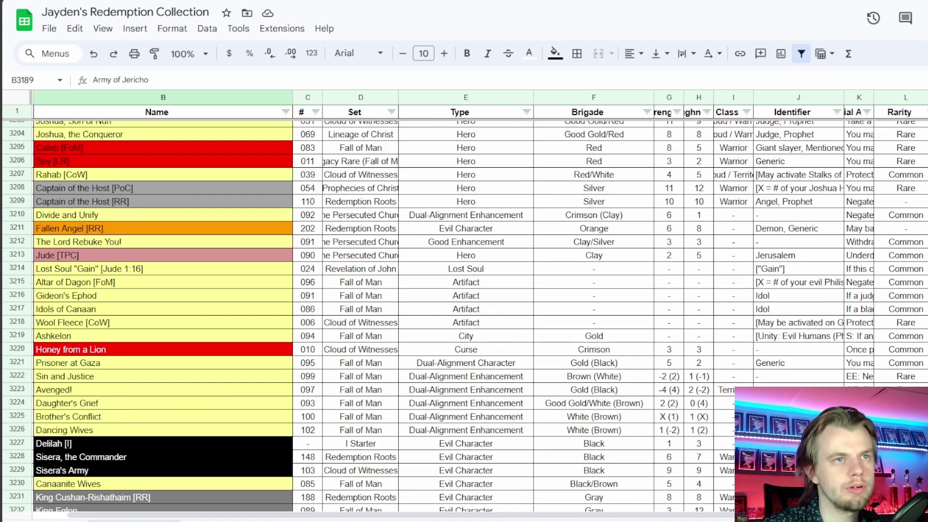
drag(619, 215, 619, 268)
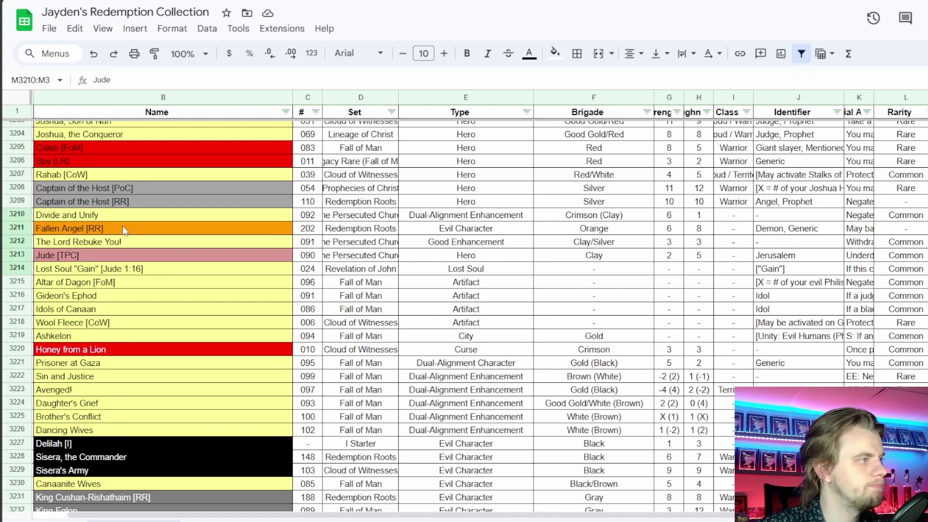
scroll(125, 254, up, 2)
scroll(125, 255, down, 2)
In the deck editor, search for "fallen", add Fallen Angel (Roots) to the deck, and clear the search
key(alt+Tab)
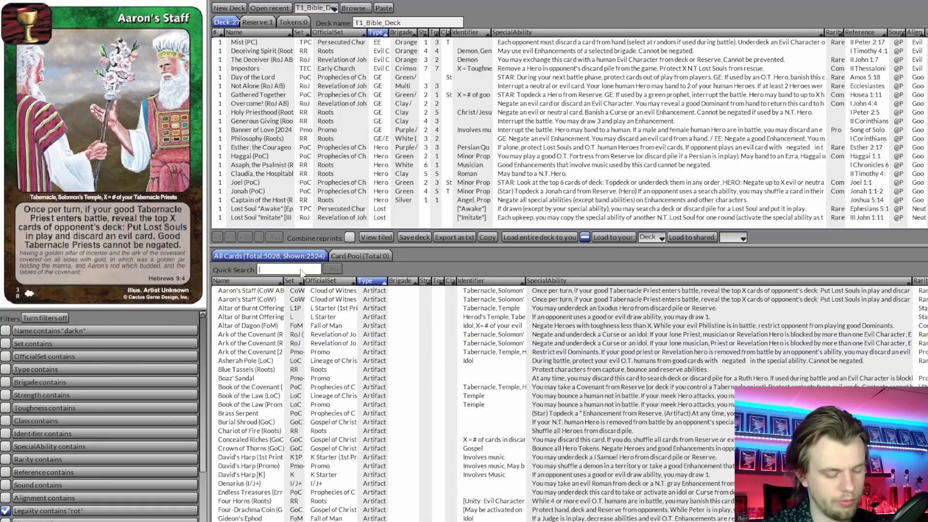
text(fallen)
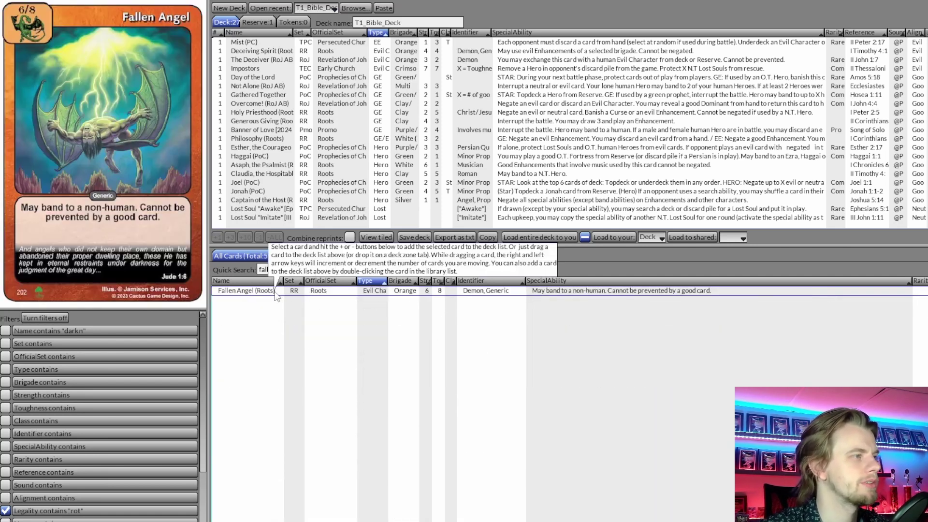
double_click(275, 291)
click(335, 271)
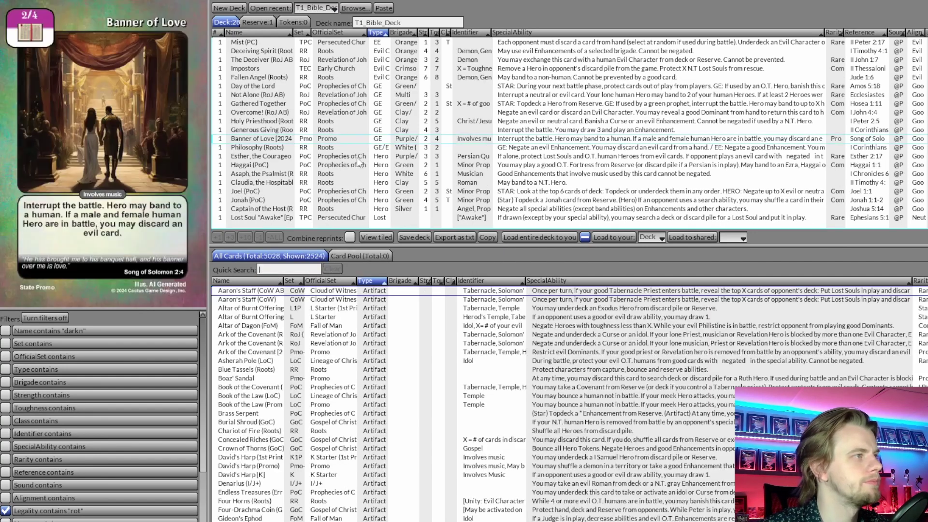
Check the Jude candidates in the collection, search the deck editor for "jude", examine the Jude hero card, and clear the search
key(alt+Tab)
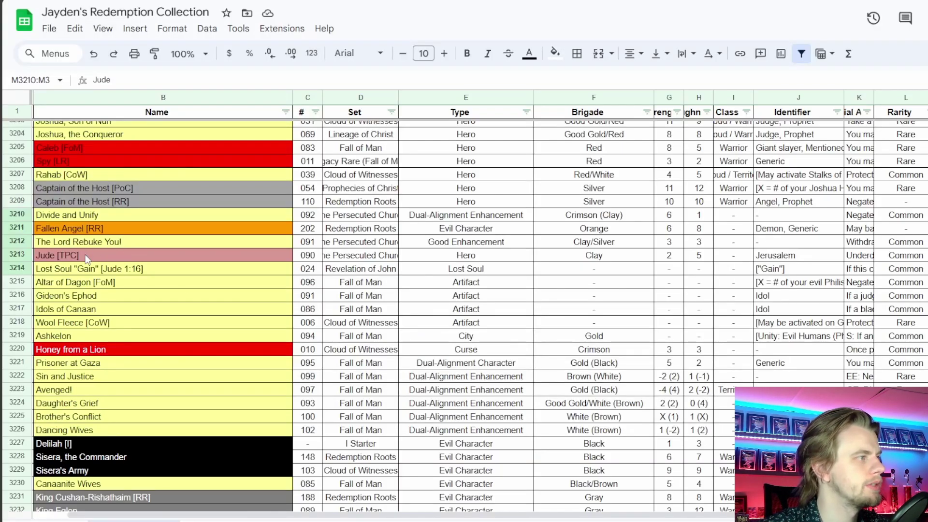
key(alt+Tab)
click(263, 270)
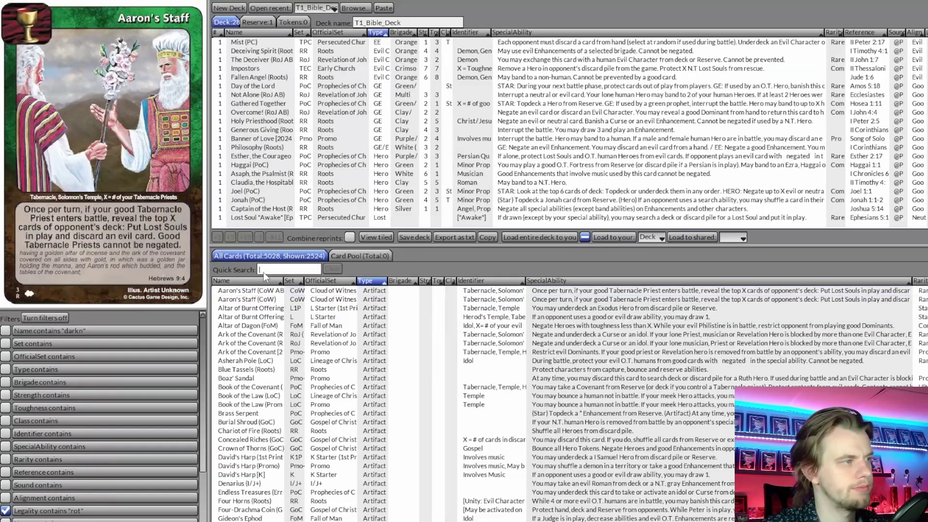
text(jude)
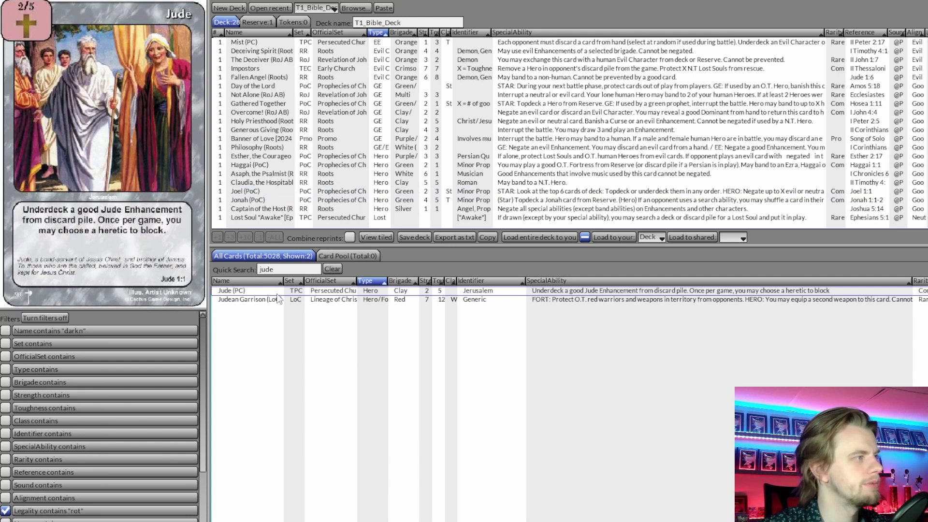
click(333, 269)
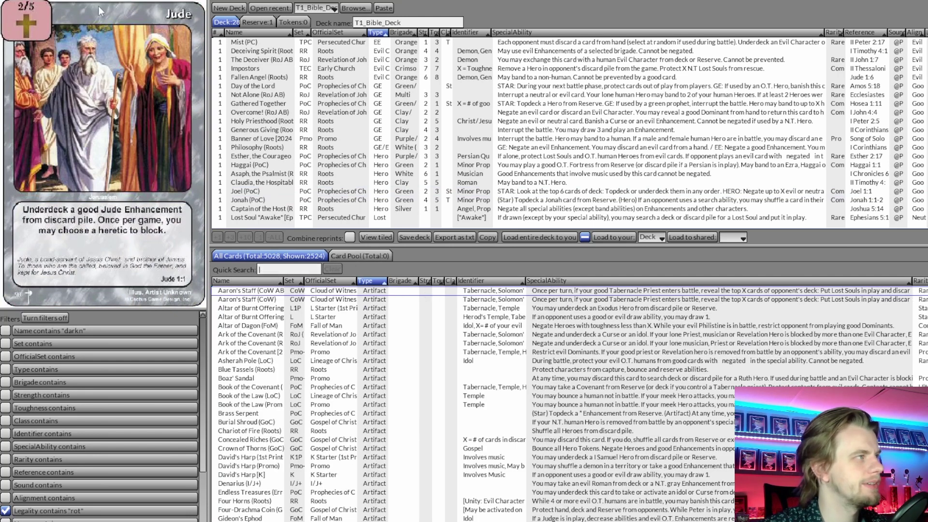
Return to the collection spreadsheet and select the Lost Soul "Gain" entry as a possible Jude alternative
key(alt+Tab)
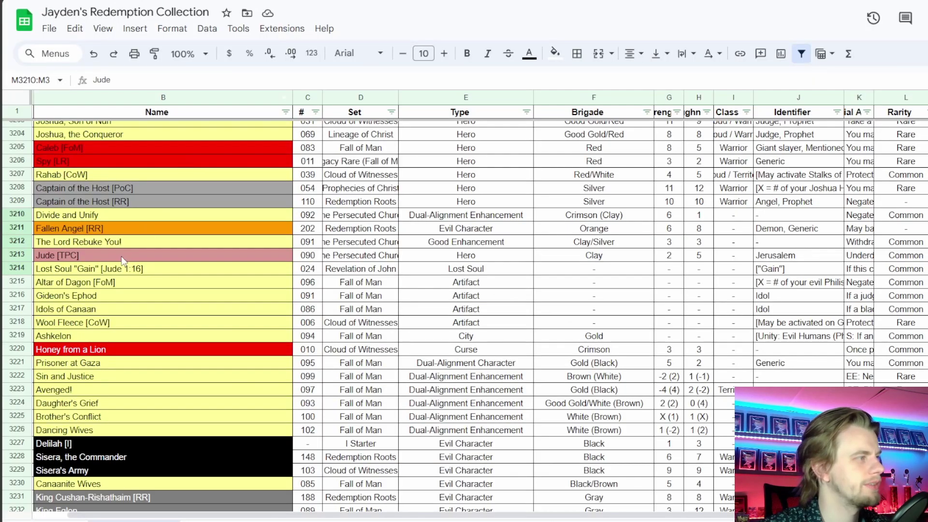
scroll(164, 280, up, 2)
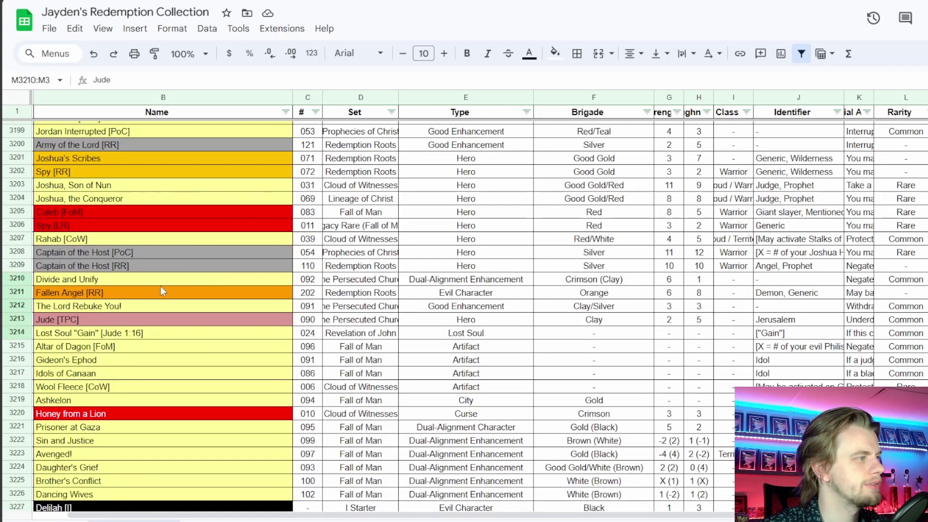
click(139, 333)
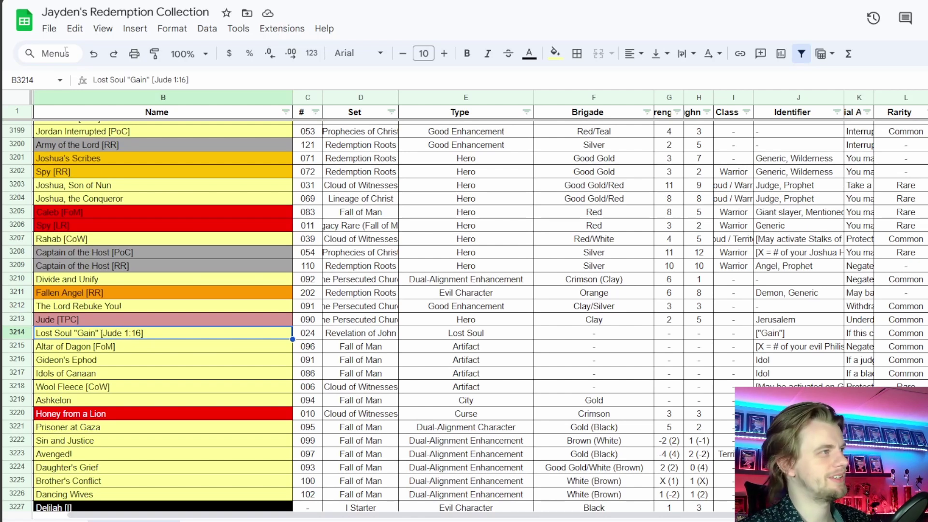
In the checklist spreadsheet, mark Jude with an "x"
mouse_move(382, 521)
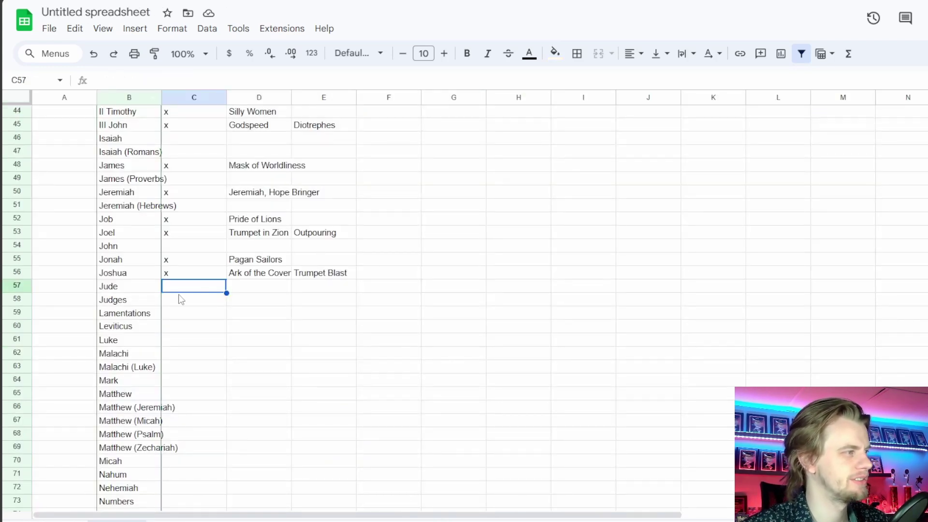
text(x)
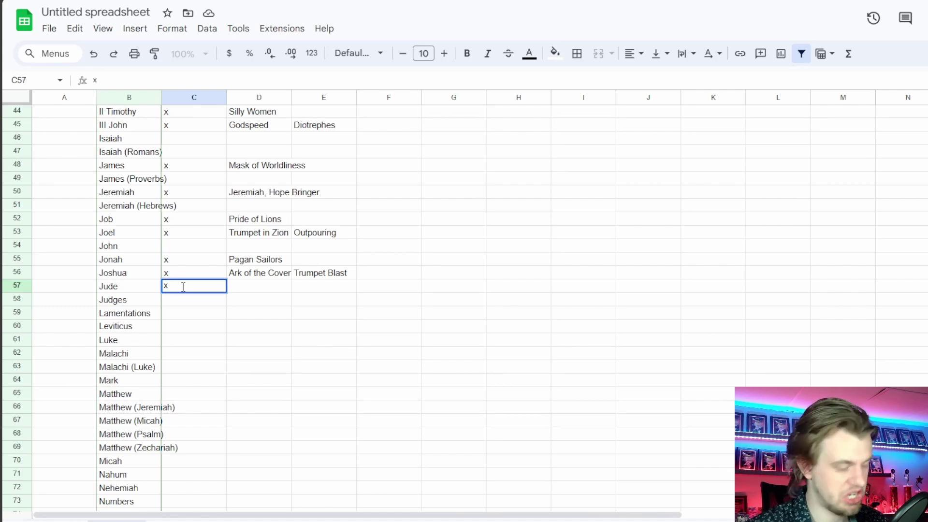
key(Tab)
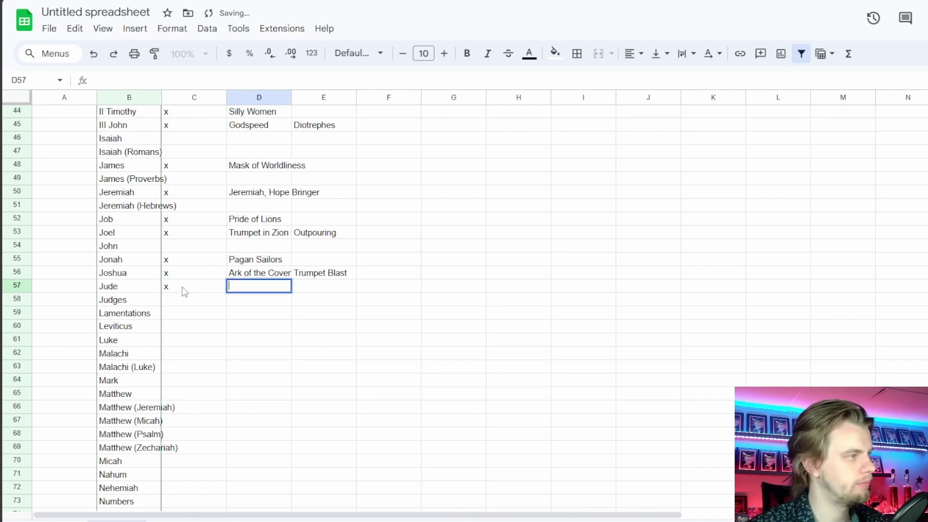
key(Return)
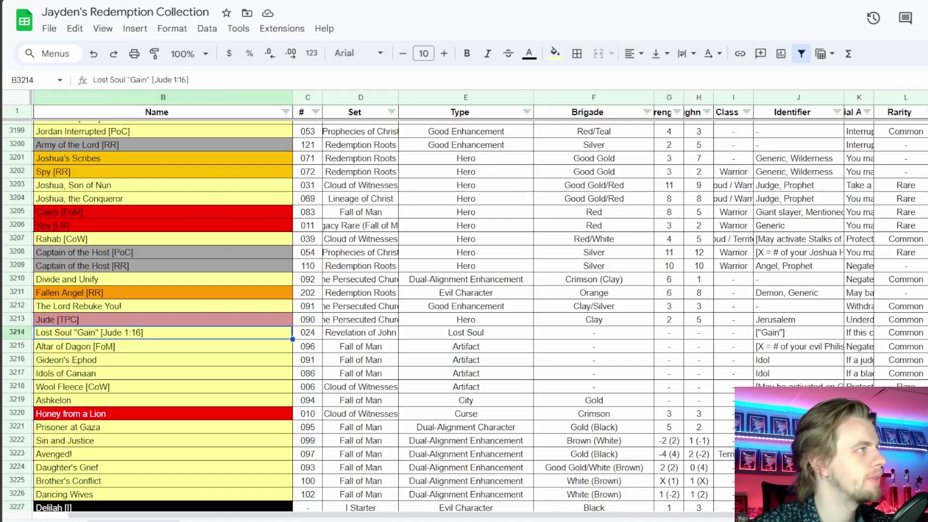
In the collection spreadsheet, select the Judges book entries from Altar of Dagon to Lost Soul "Hormah"
key(ctrl+Tab)
scroll(878, 302, down, 3)
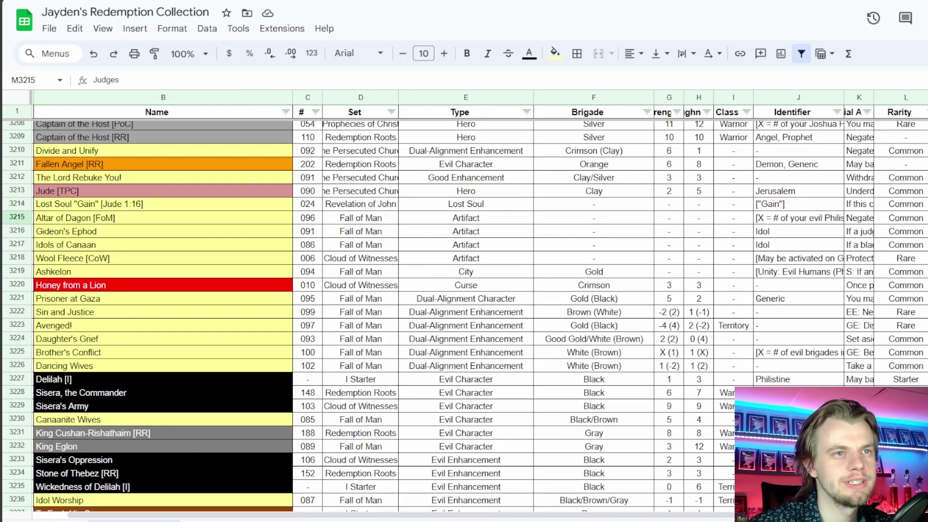
key(shift+Down)
key(shift+Down)
key(shift+Down)
key(shift+Down)
key(shift+Down)
key(shift+Down)
key(shift+Down)
key(shift+Down)
key(shift+Down)
key(shift+Down)
key(shift+Down)
key(shift+Down)
key(shift+Down)
key(shift+Down)
key(shift+Down)
key(shift+Down)
key(shift+Down)
key(shift+Down)
key(shift+Down)
key(shift+Down)
key(shift+Down)
key(shift+Down)
key(shift+Down)
key(shift+Down)
key(shift+Down)
key(shift+Down)
key(shift+Down)
key(shift+Down)
key(shift+Down)
key(shift+Down)
key(shift+Down)
key(shift+Down)
key(shift+Down)
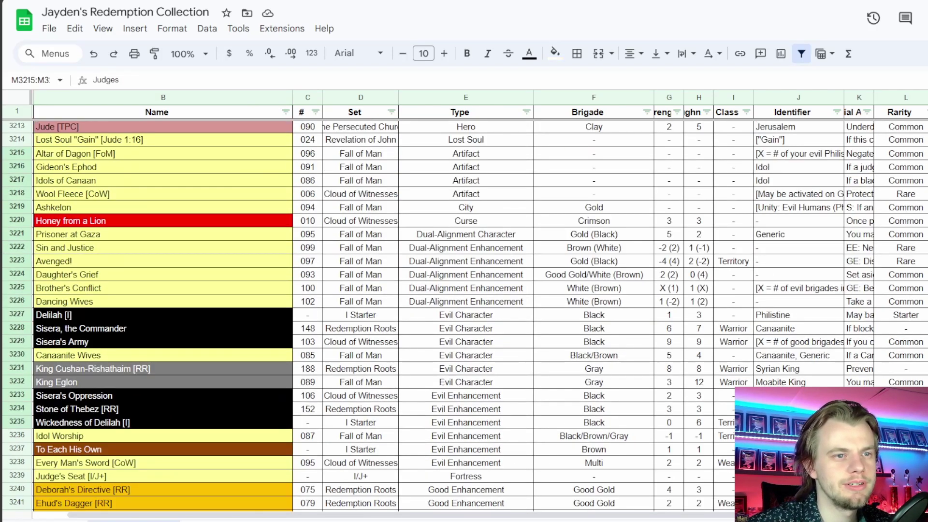
key(shift+Up)
key(shift+Up)
key(shift+Up)
key(shift+Up)
key(shift+Up)
key(shift+Up)
key(shift+Down)
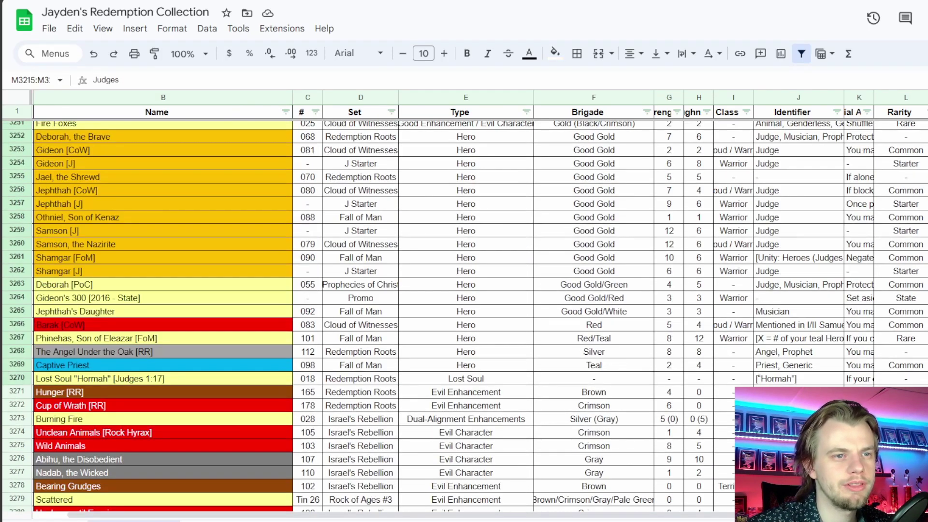
In the checklist spreadsheet, record "Gain LS" as Jude's alternative and select the empty mark cell for Judges
key(ctrl+Tab)
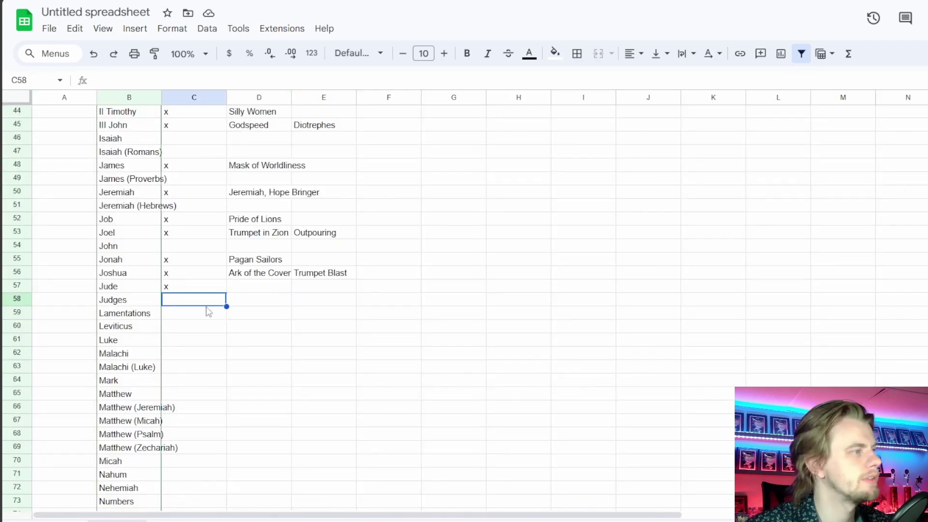
click(260, 291)
text(Gain LS)
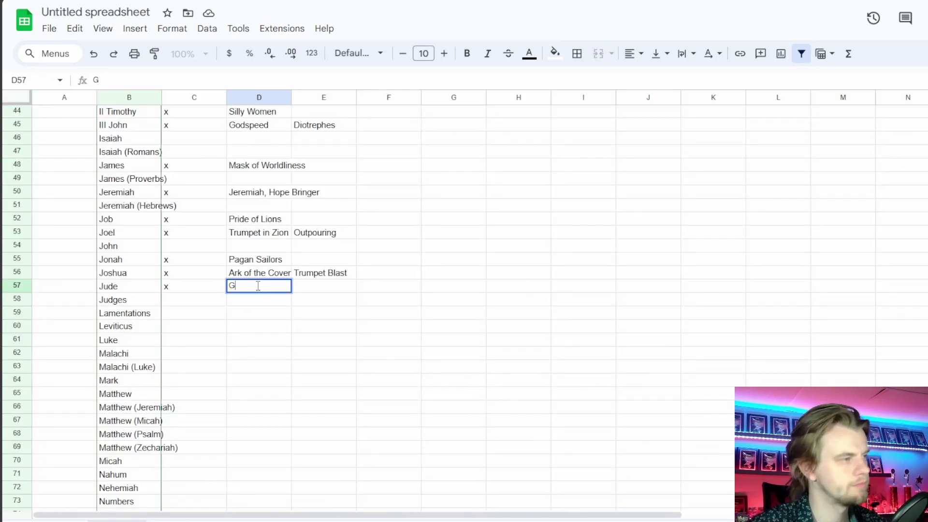
key(Return)
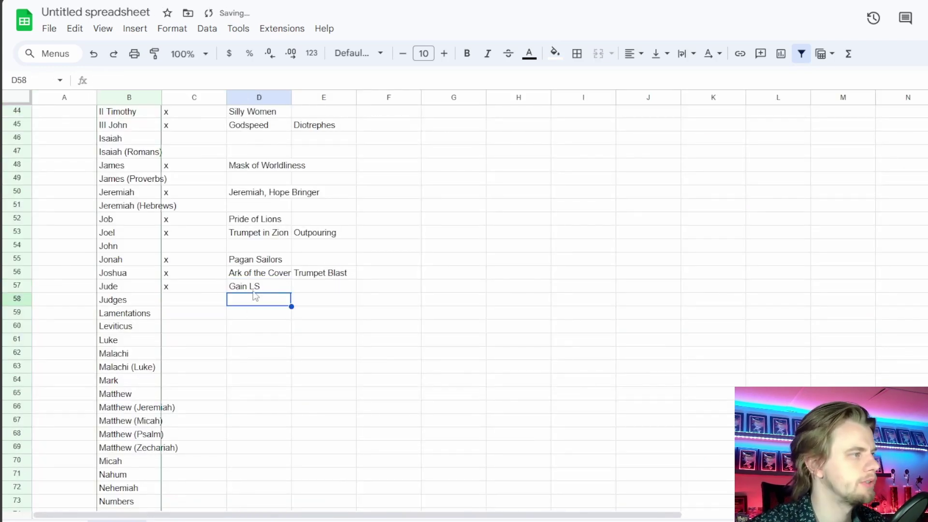
click(218, 301)
In the collection spreadsheet, examine the Judges entries from Altar of Dagon to Lost Soul "Hormah" for deck candidates
key(ctrl+Tab)
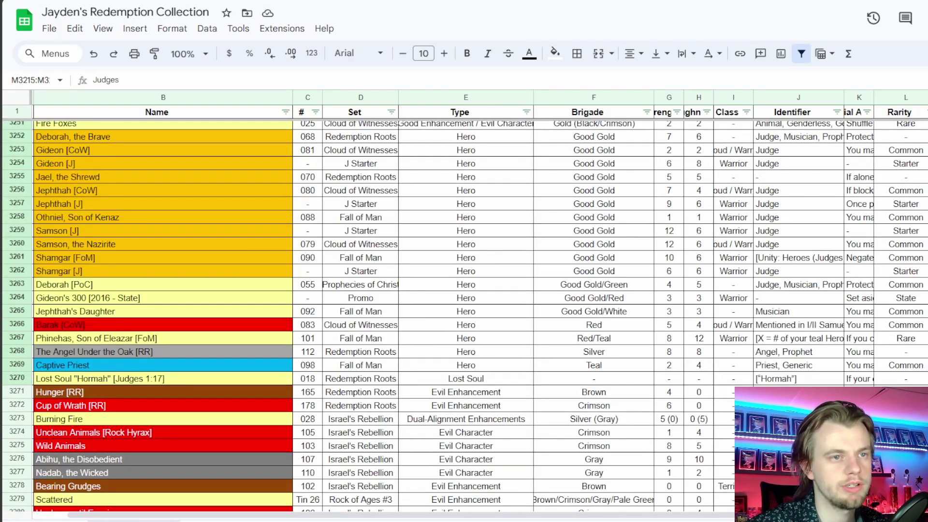
scroll(496, 331, up, 5)
scroll(495, 331, down, 7)
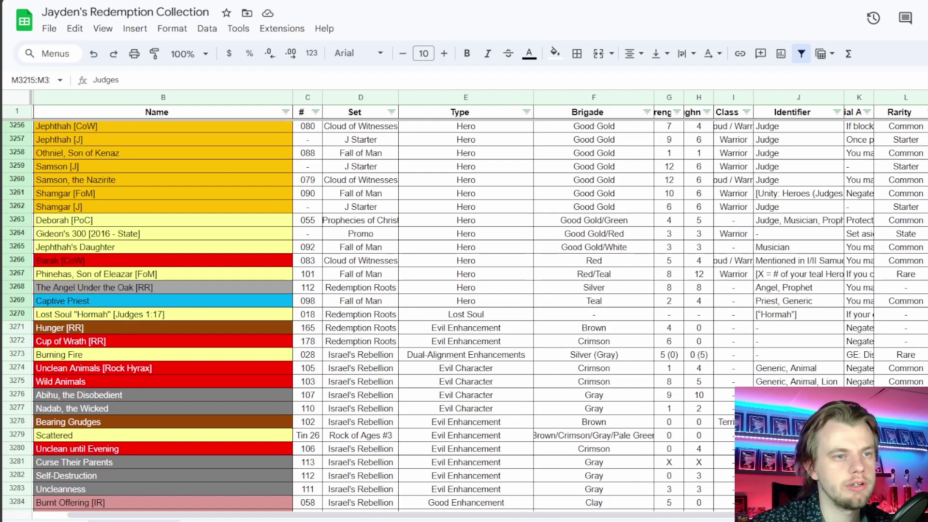
scroll(496, 331, up, 10)
scroll(495, 331, down, 3)
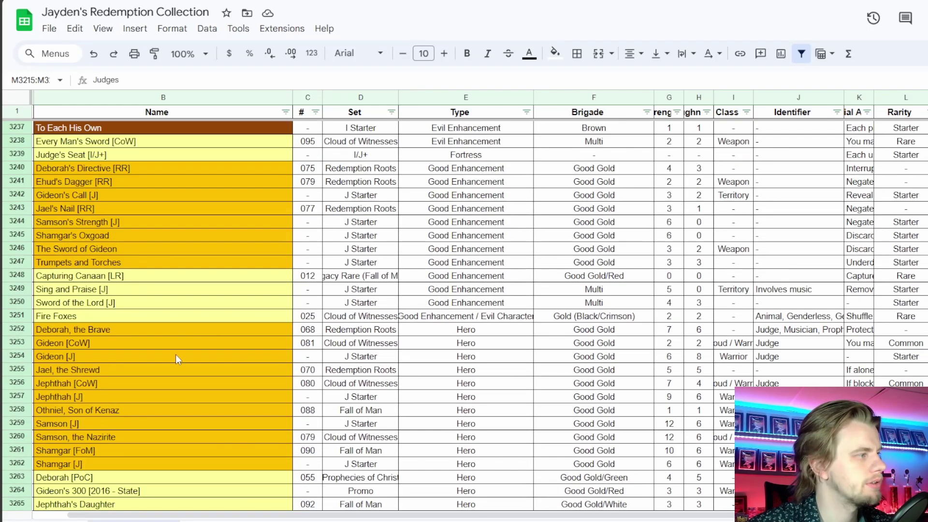
scroll(164, 315, down, 2)
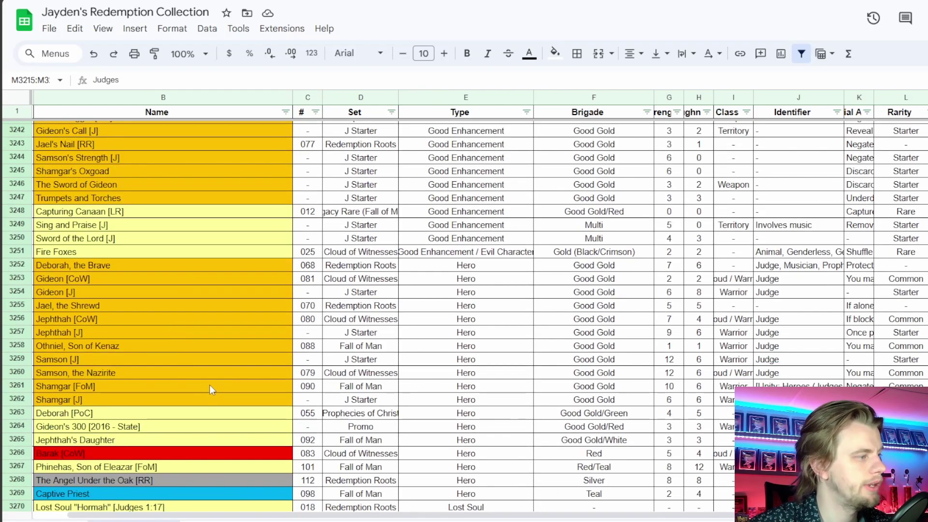
scroll(199, 309, up, 4)
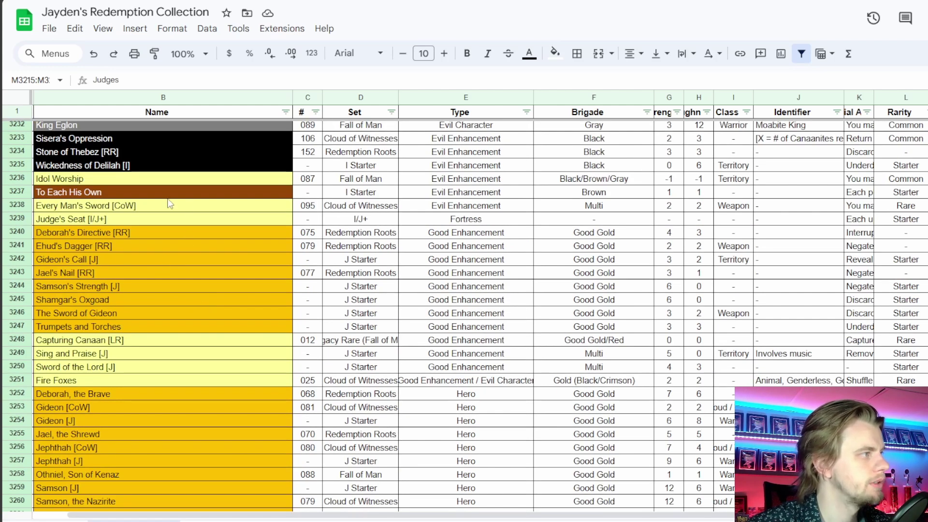
scroll(176, 194, up, 5)
scroll(179, 198, up, 2)
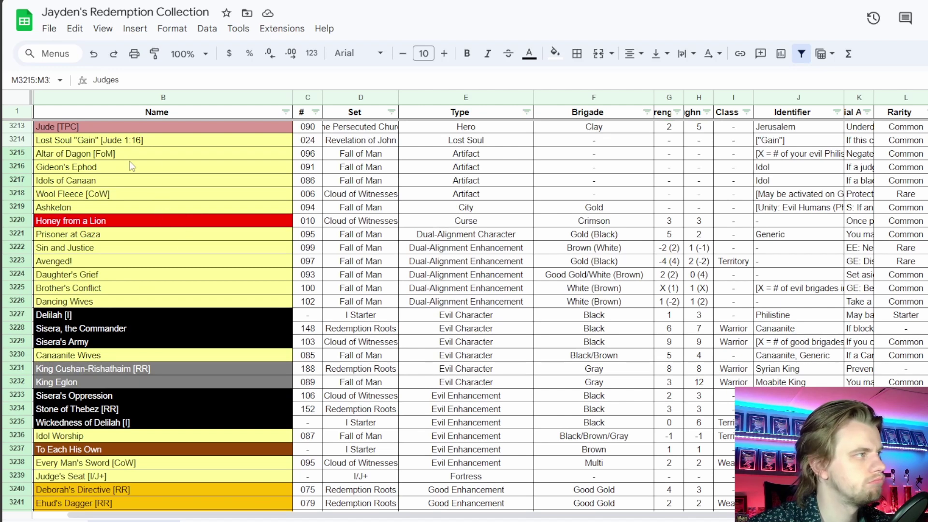
scroll(141, 286, up, 2)
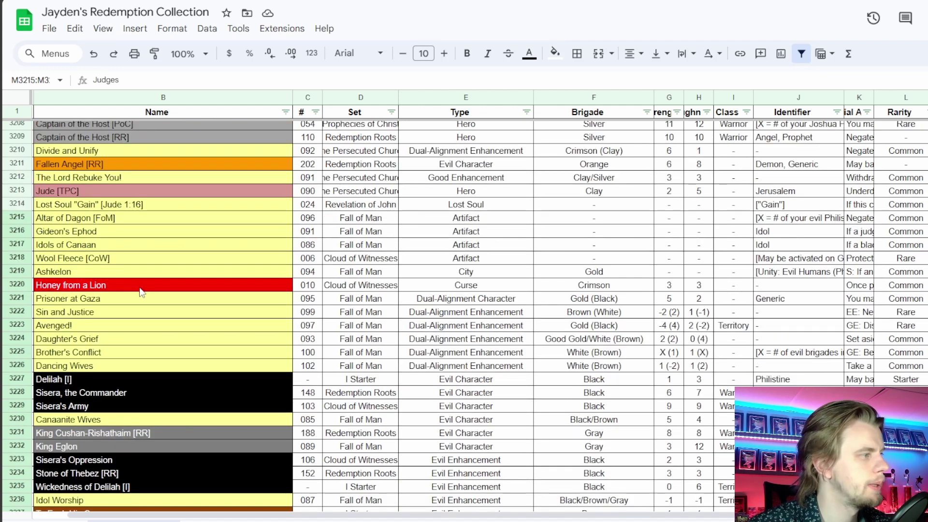
scroll(140, 292, down, 2)
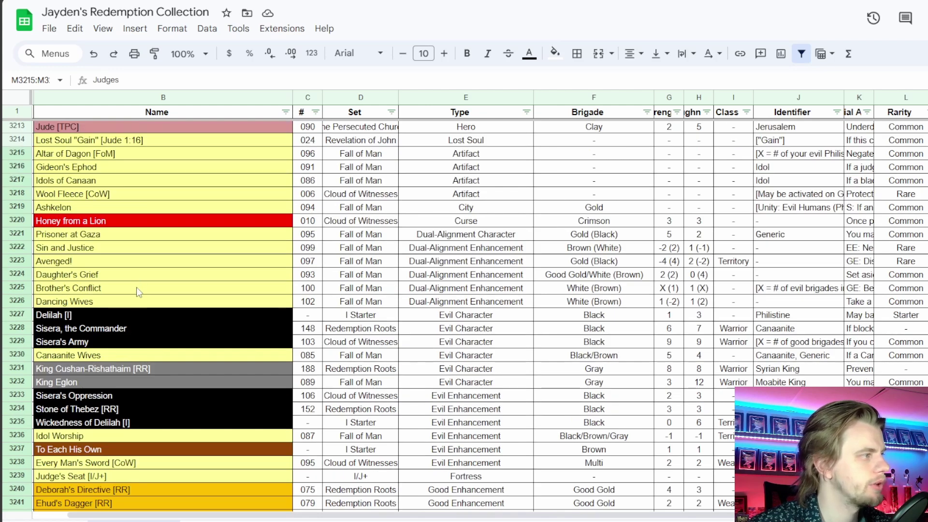
scroll(136, 288, down, 2)
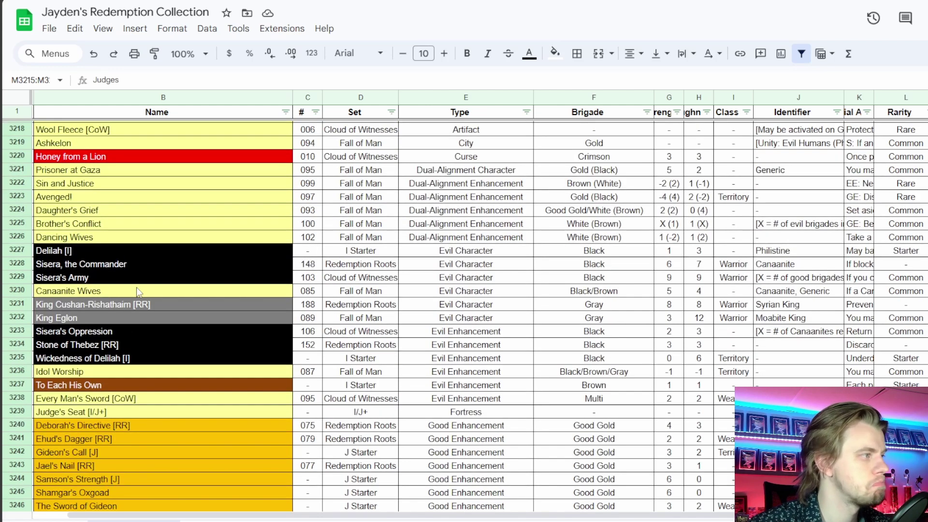
scroll(138, 292, down, 2)
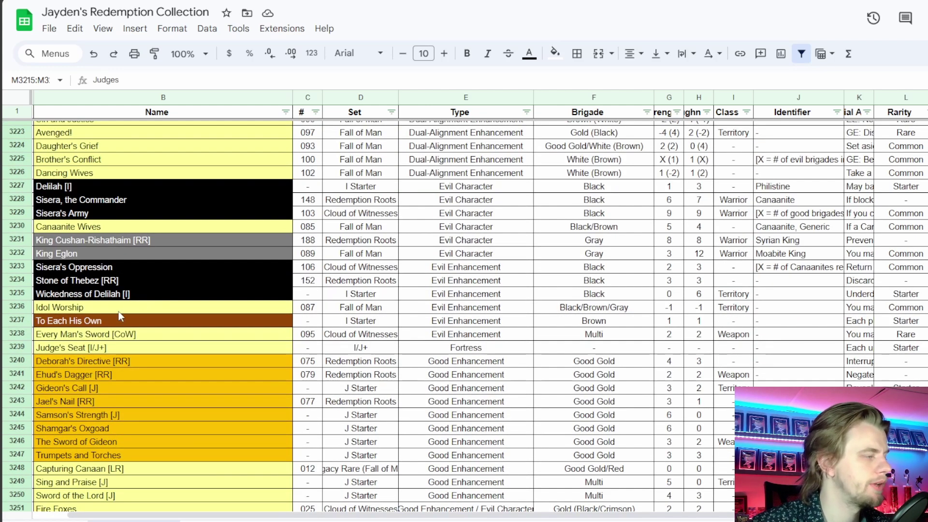
scroll(183, 290, down, 2)
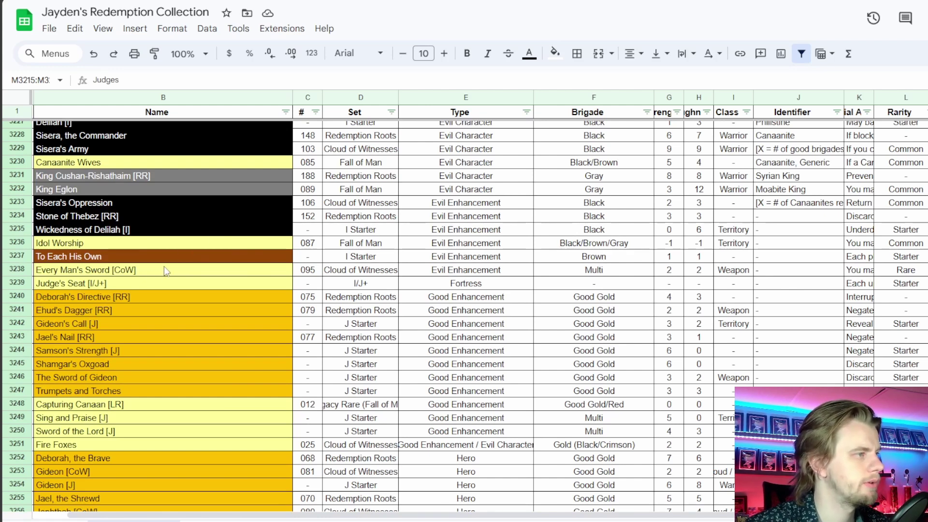
scroll(191, 278, down, 5)
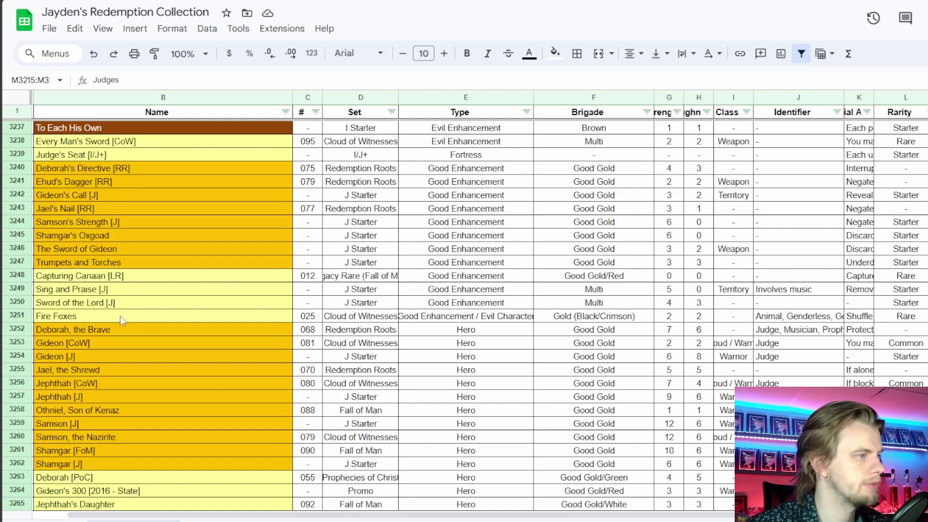
scroll(120, 315, down, 2)
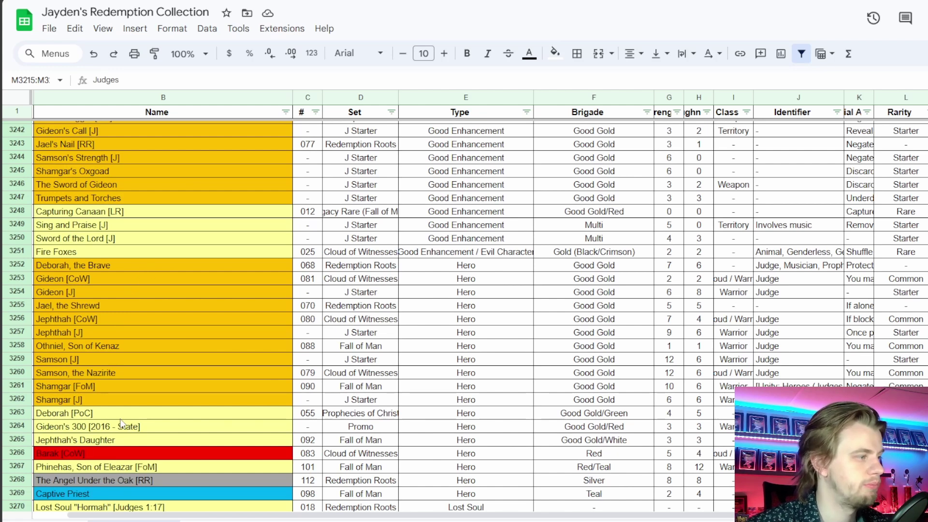
scroll(167, 418, down, 2)
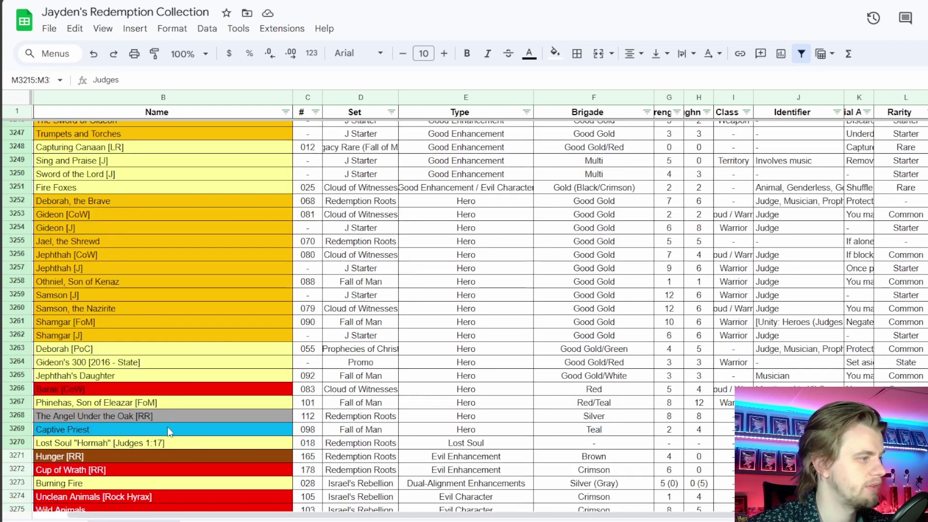
scroll(167, 428, down, 2)
scroll(199, 310, up, 5)
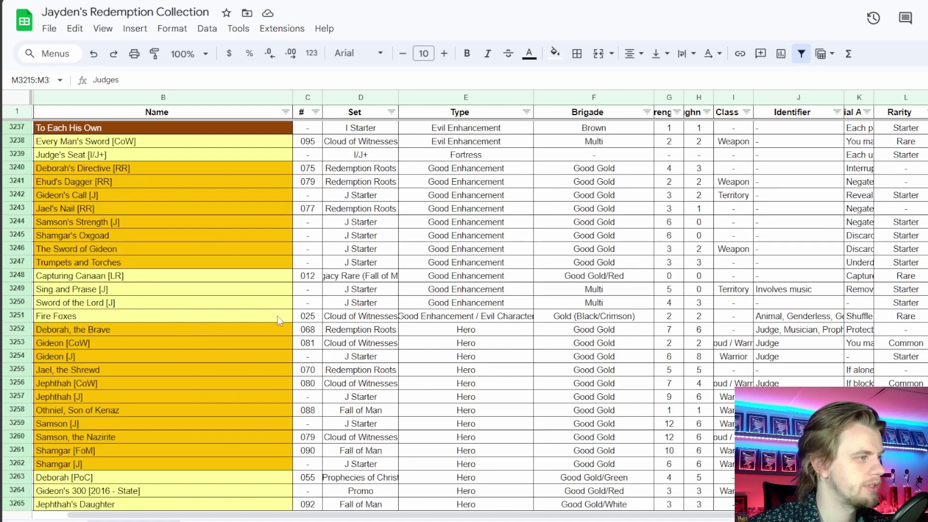
Switch to the deck builder, search for "fire fo", add Fire Foxes (CoW AB) to T1_Bible_Deck and save the deck
key(alt+Tab)
click(311, 270)
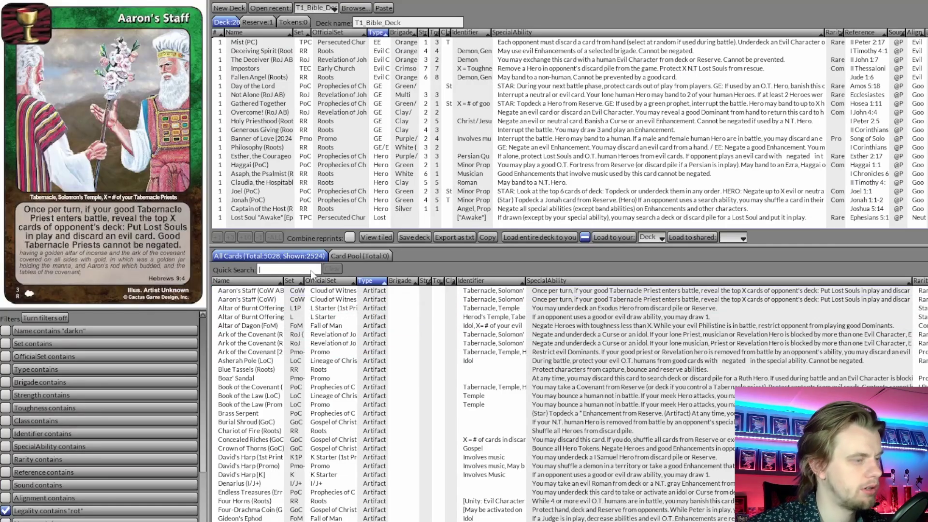
text(fire fo)
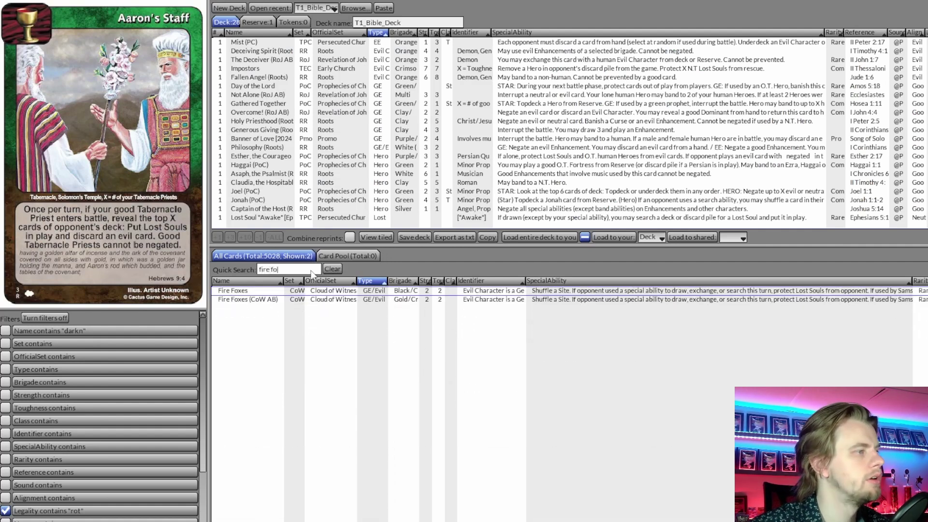
click(261, 302)
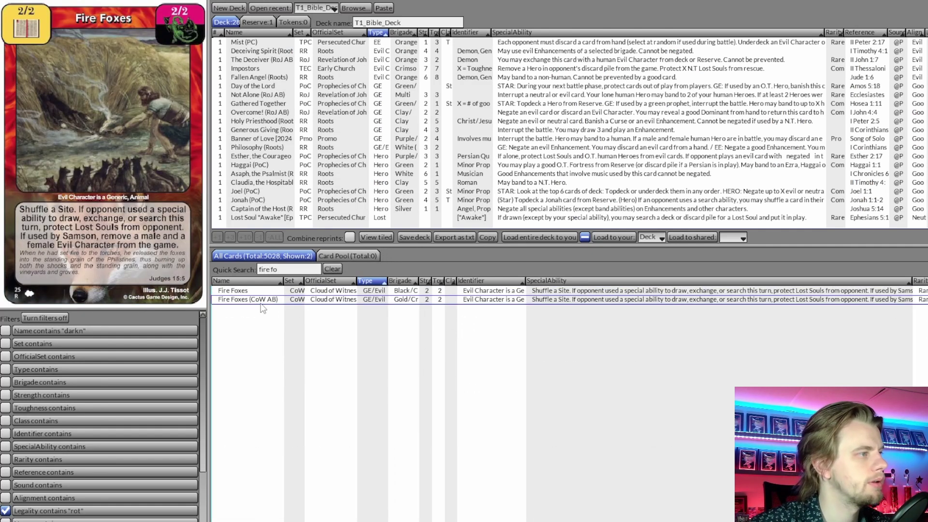
double_click(261, 301)
click(335, 270)
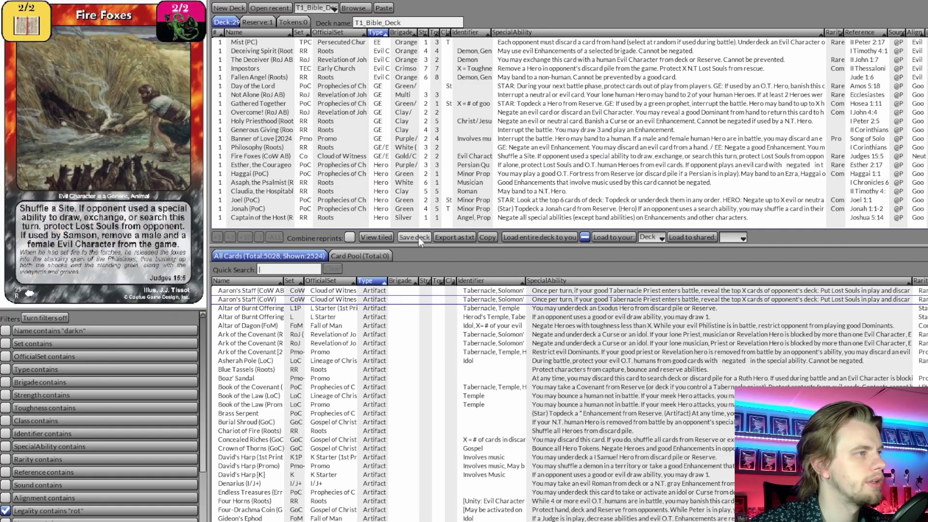
click(415, 237)
In the checklist spreadsheet, mark Judges with an "x" and record "Every Man's Sword" as its alternative
key(alt+Tab)
text(x)
key(Tab)
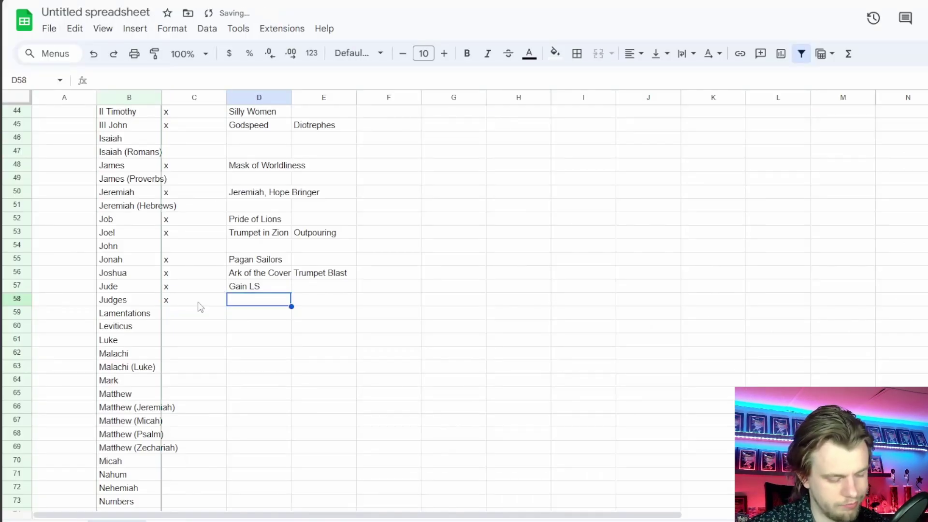
key(alt+Tab)
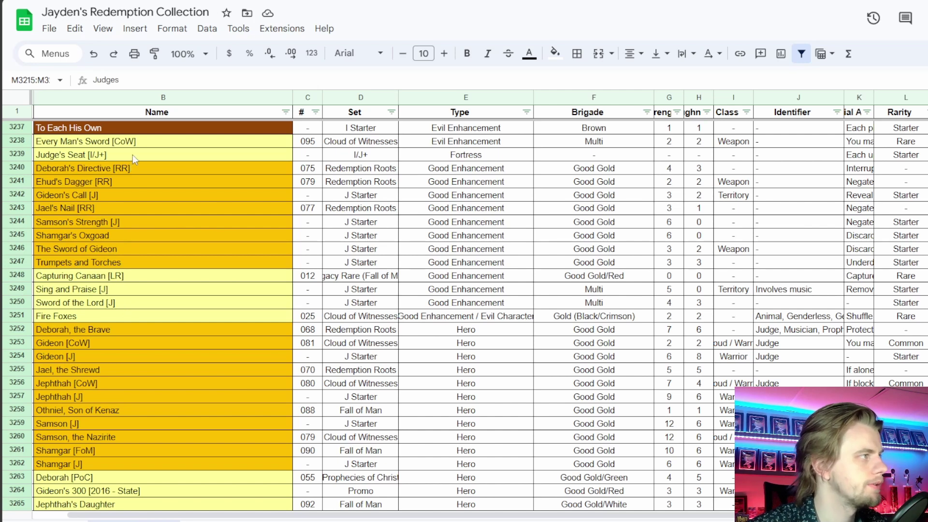
key(alt+Tab)
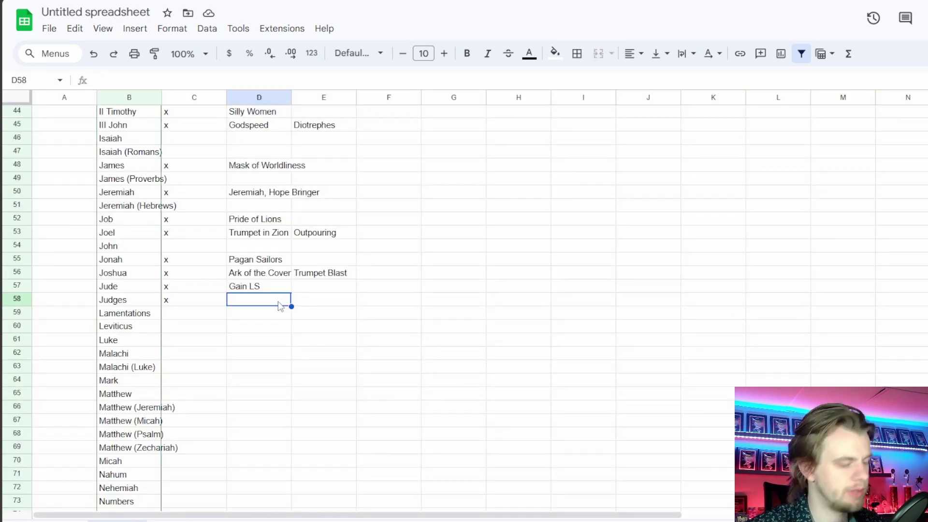
text(Every Man's)
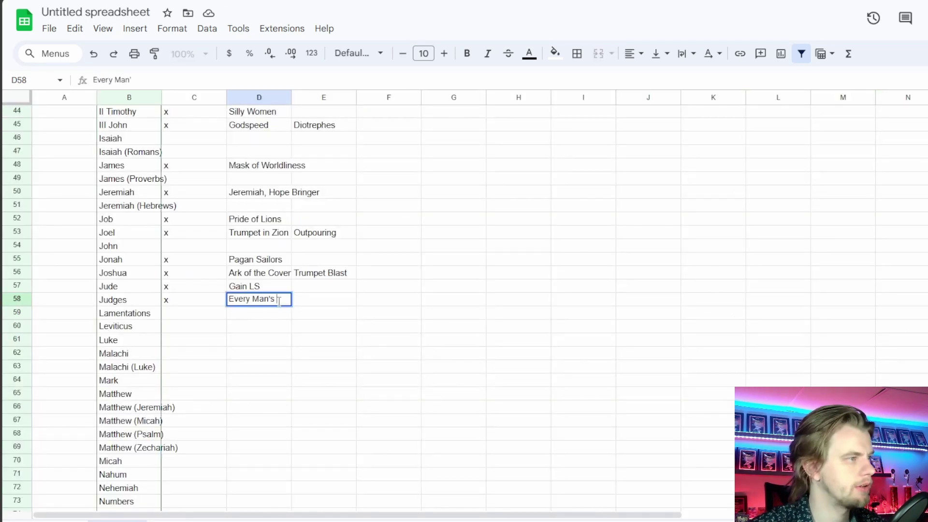
text( Sword)
key(Return)
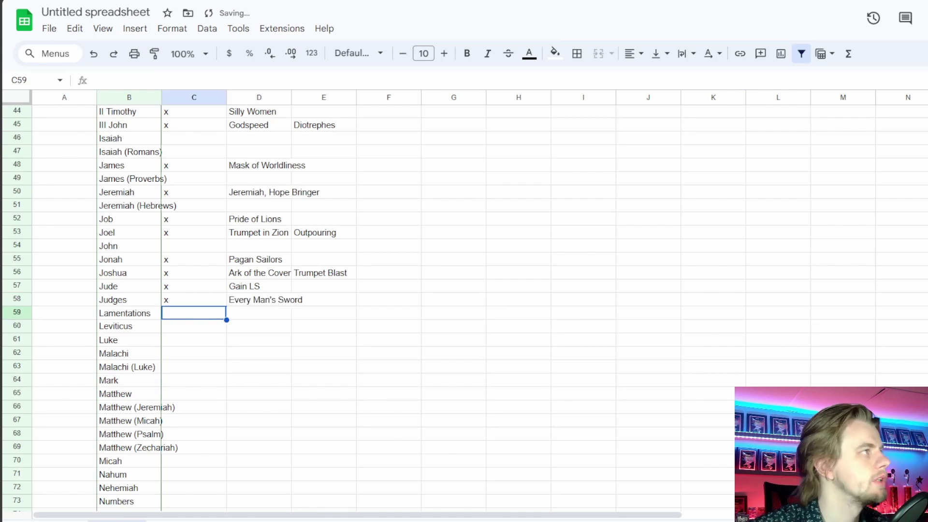
In the collection spreadsheet, select the Lamentations entries Hunger and Cup of Wrath to compare them as candidates
key(alt+Tab)
scroll(464, 314, down, 5)
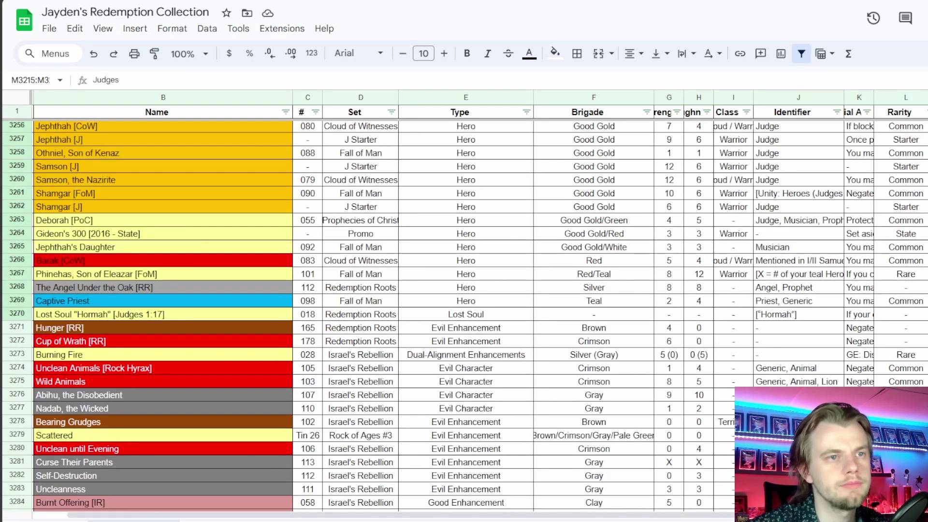
key(Down)
key(shift+Down)
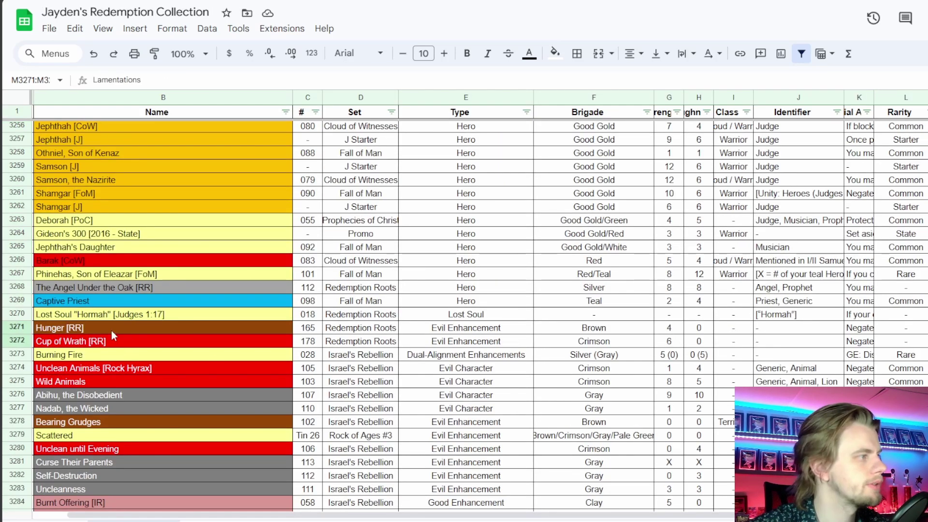
click(111, 331)
shift+click(114, 345)
scroll(179, 332, down, 2)
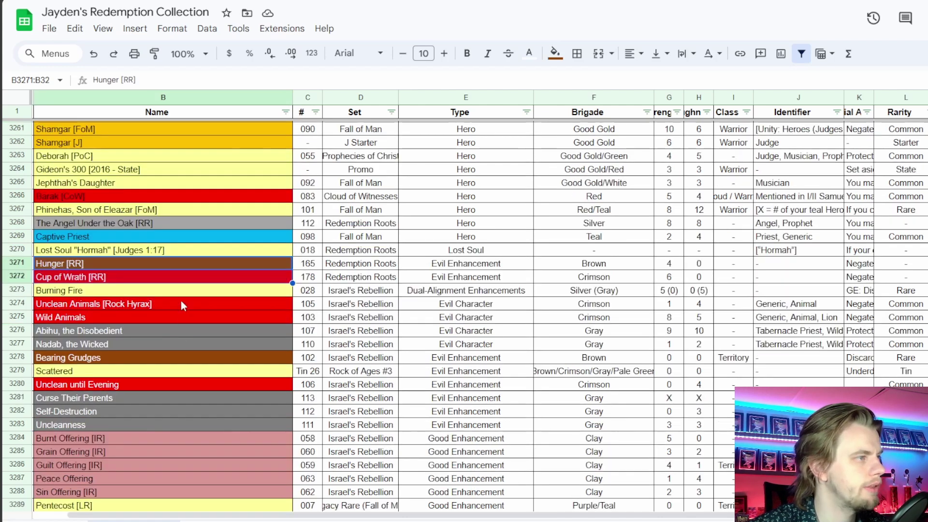
click(149, 263)
shift+click(128, 280)
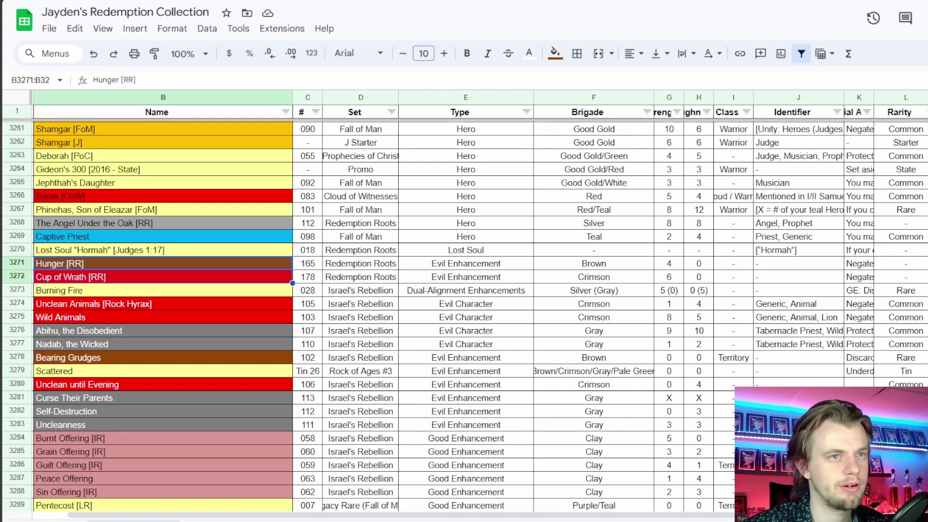
click(146, 277)
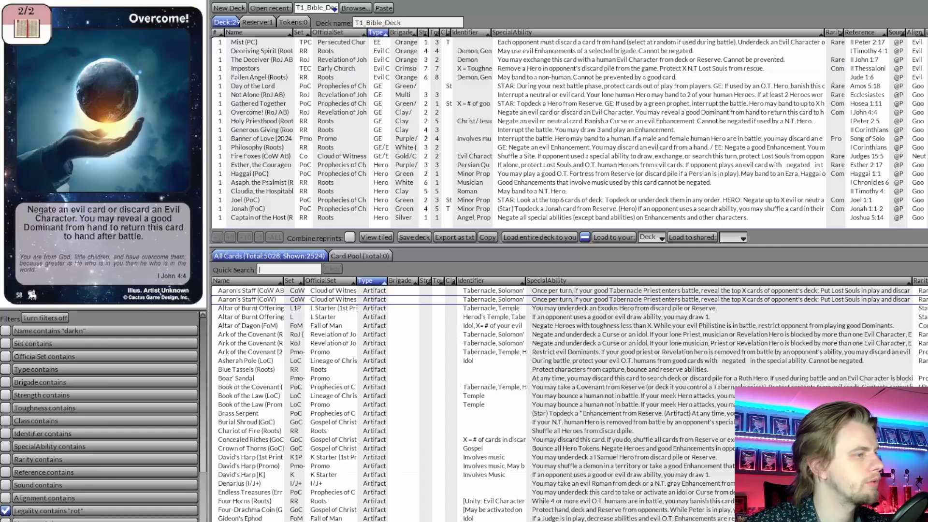
In the deck builder, find Cup of Wrath (Roots) and add it to T1_Bible_Deck, then return to the checklist spreadsheet
click(271, 269)
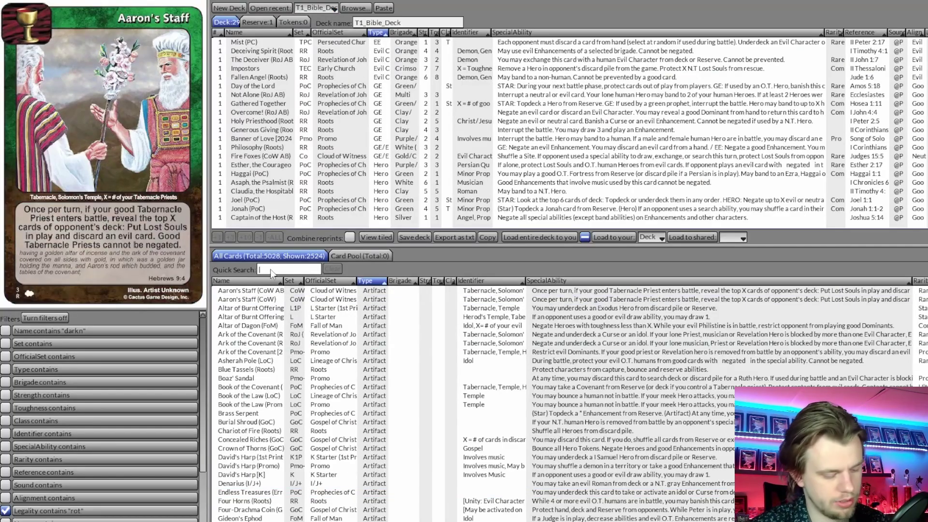
text(cup of)
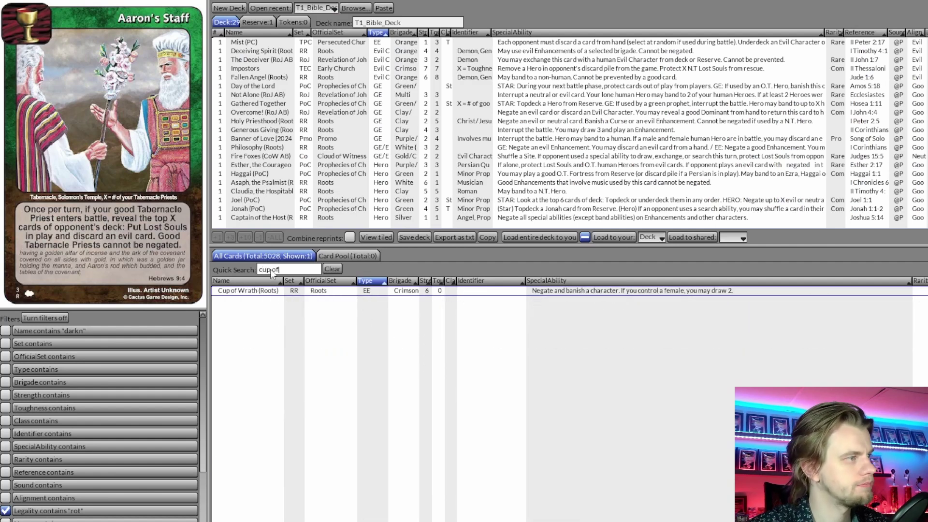
double_click(276, 295)
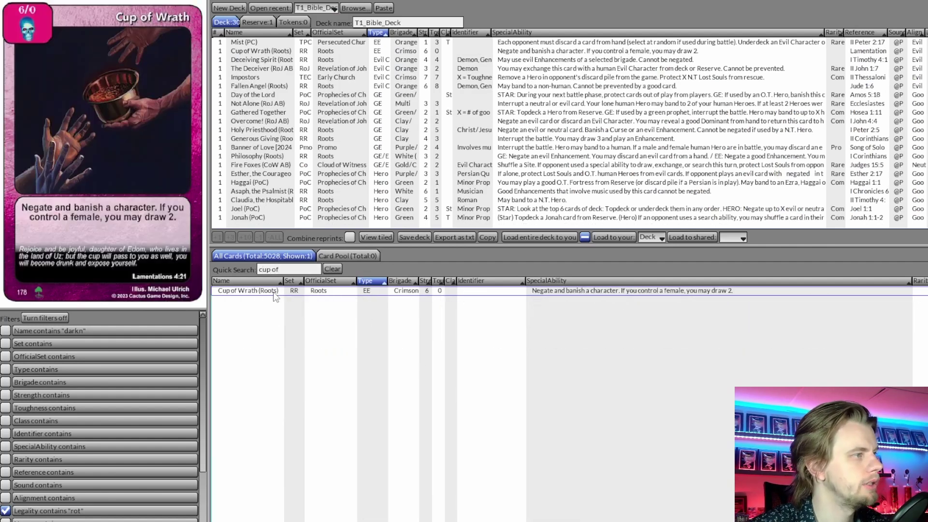
click(332, 269)
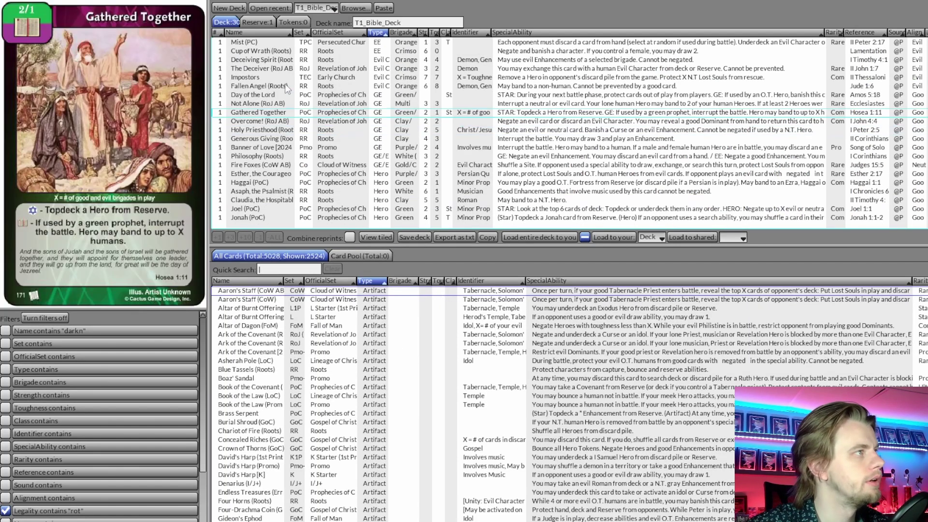
click(278, 53)
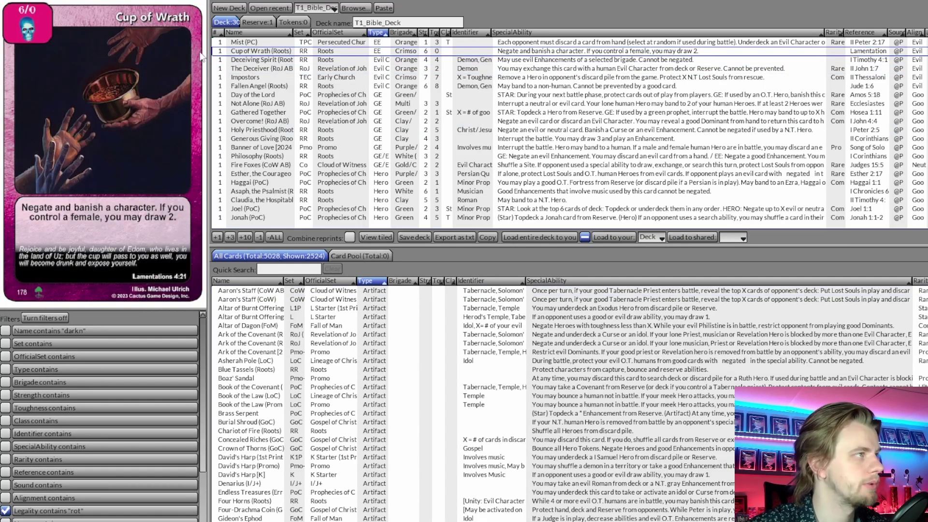
key(alt+Tab)
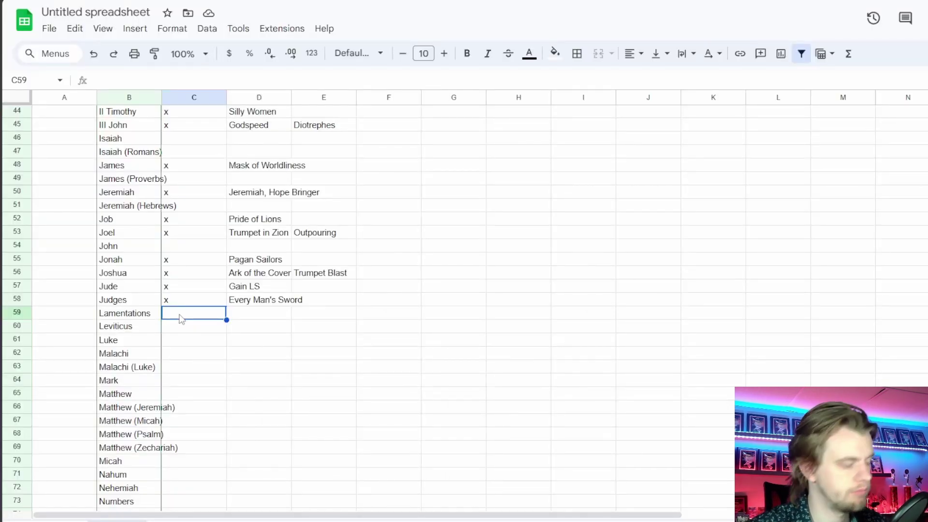
Mark Lamentations with an "x" in the checklist and record "Hunger" as its alternative
text(x)
key(Tab)
text(Hu)
key(BackSpace)
key(BackSpace)
text(Hunger)
key(Return)
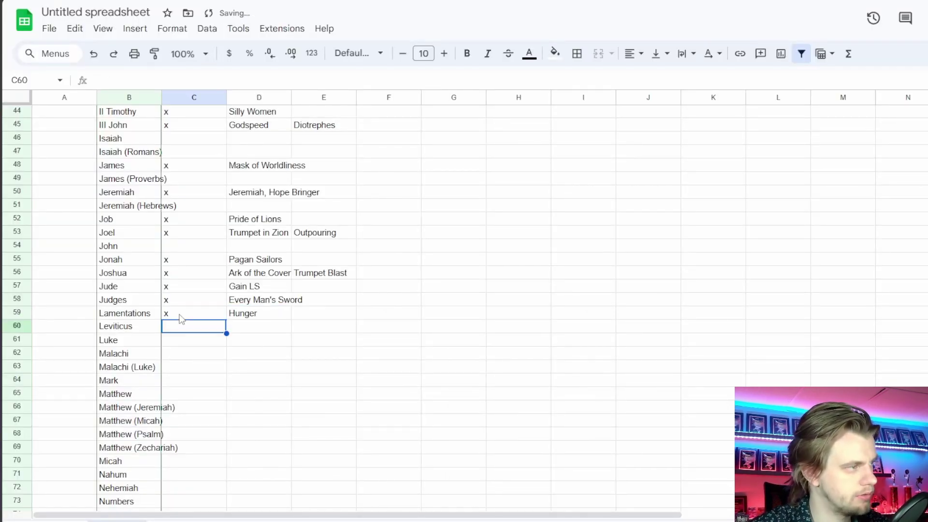
In the collection spreadsheet, review the Leviticus entries, selecting Scattered and the Burnt Offering to Sin Opening range as candidates
key(ctrl+Tab)
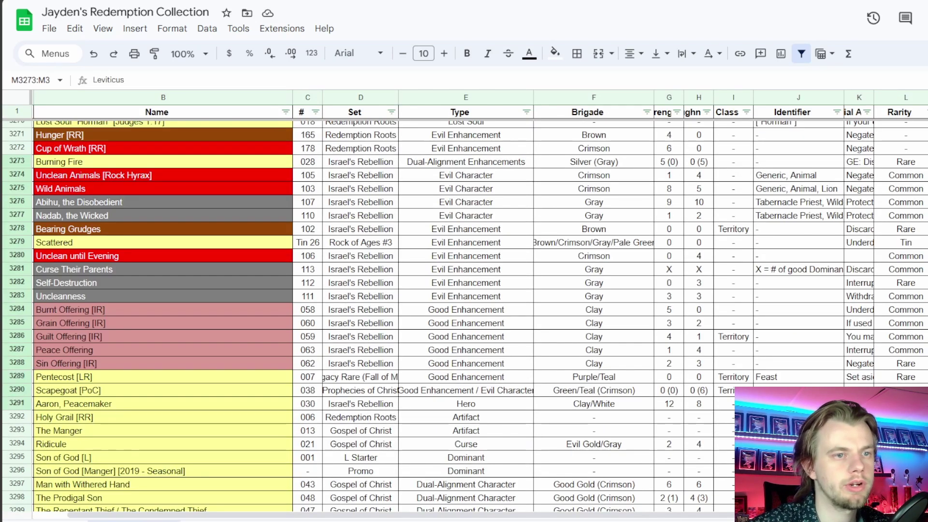
scroll(684, 336, up, 2)
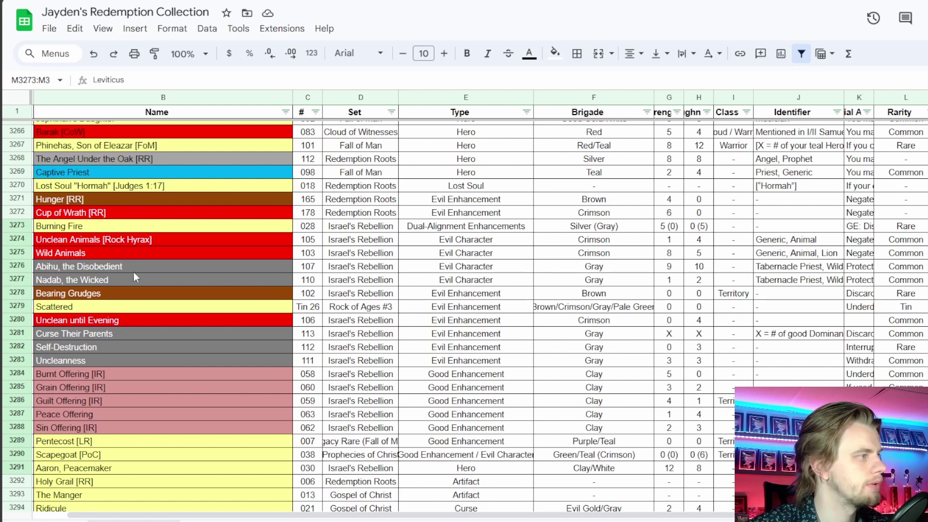
click(133, 309)
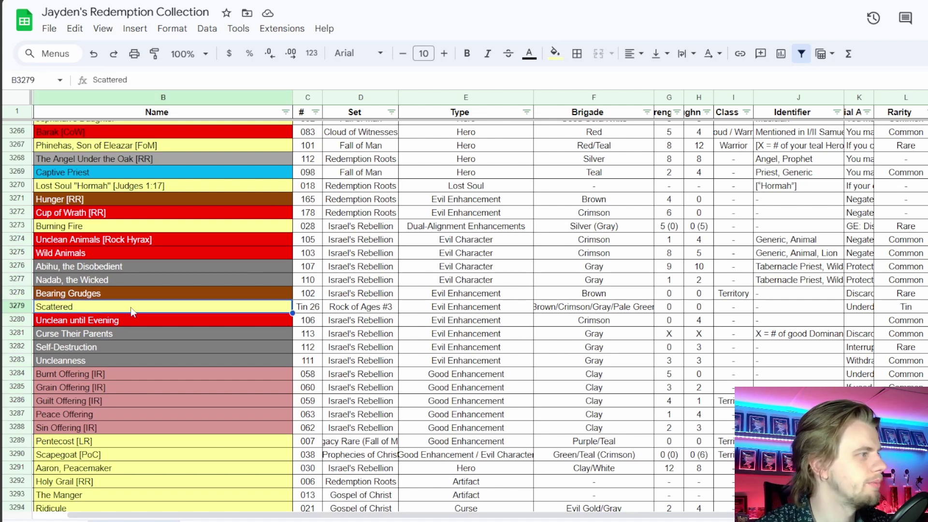
drag(132, 374, 137, 425)
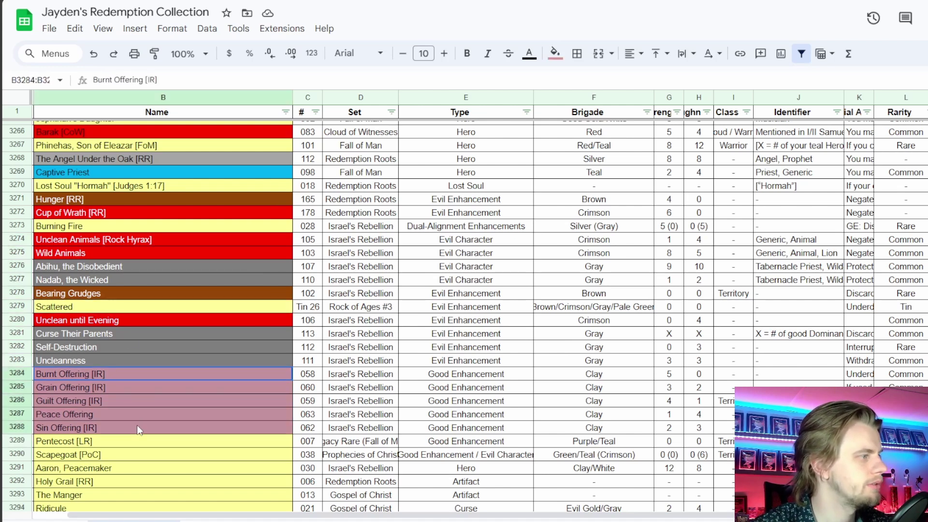
scroll(160, 401, down, 2)
scroll(178, 384, up, 2)
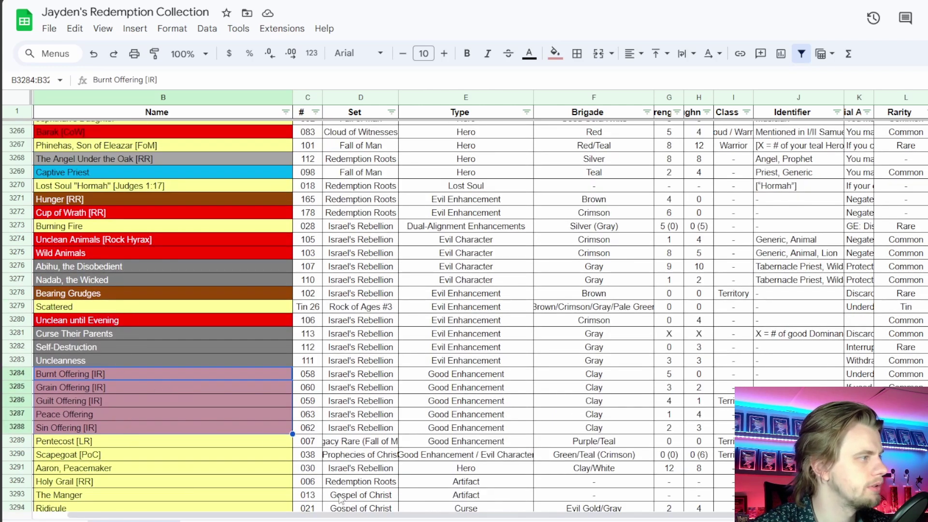
Switch to the deck builder, search for "scat", add Scattered (Promo) to T1_Bible_Deck and clear the search
click(382, 488)
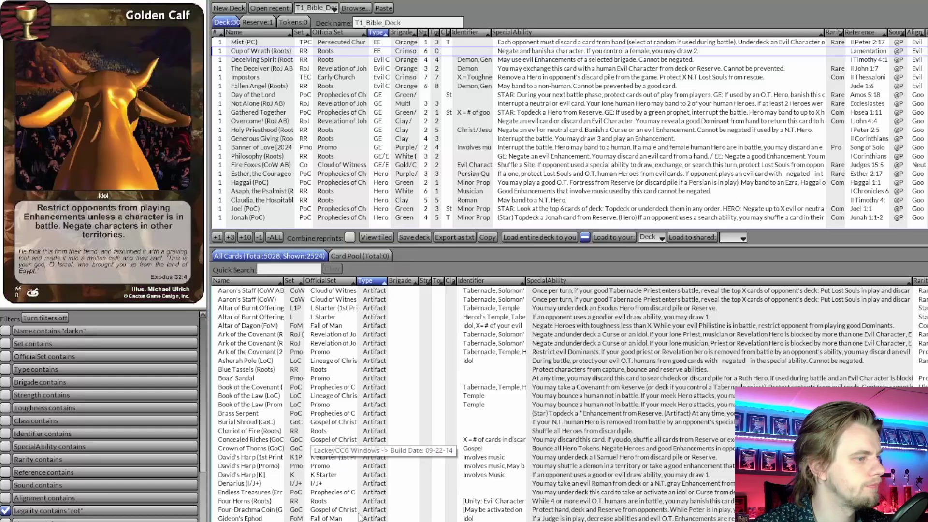
click(270, 271)
text(s)
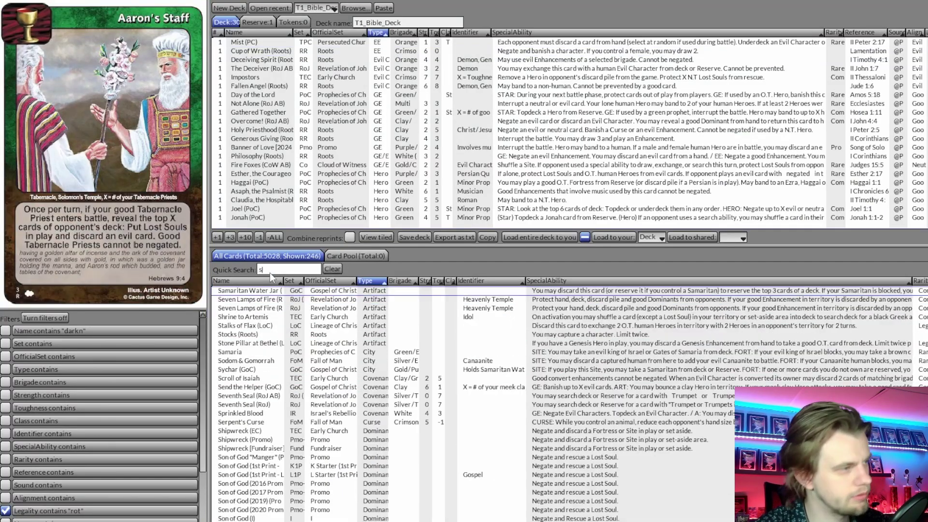
text(cat)
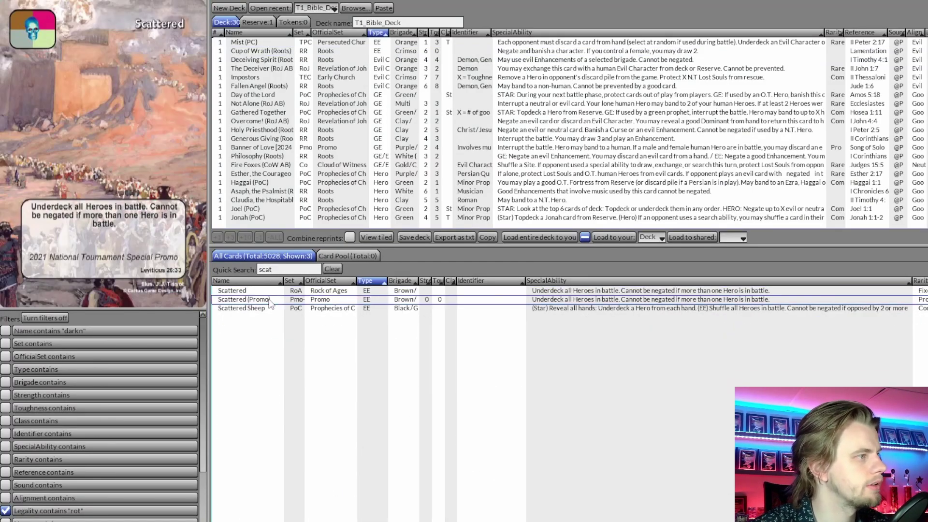
double_click(270, 302)
click(333, 268)
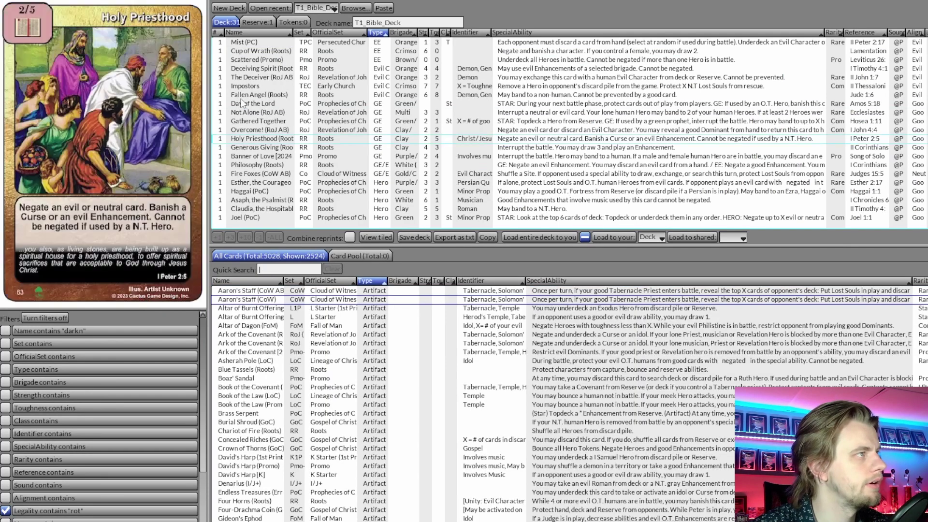
Return to the collection spreadsheet and select the Leviticus entries Unclean Animals [Rock Hyrax] and Wild Animals to consider as alternatives
key(alt+Tab)
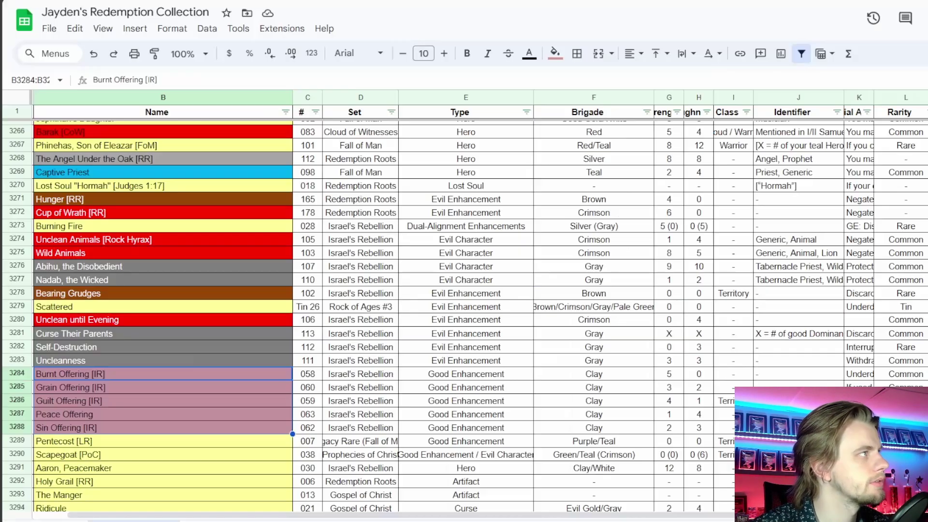
scroll(216, 322, down, 2)
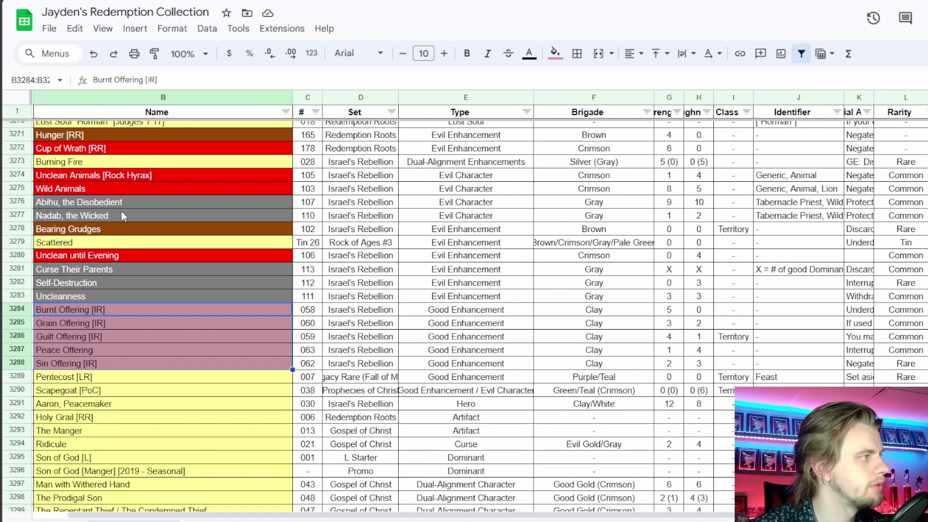
scroll(127, 192, up, 2)
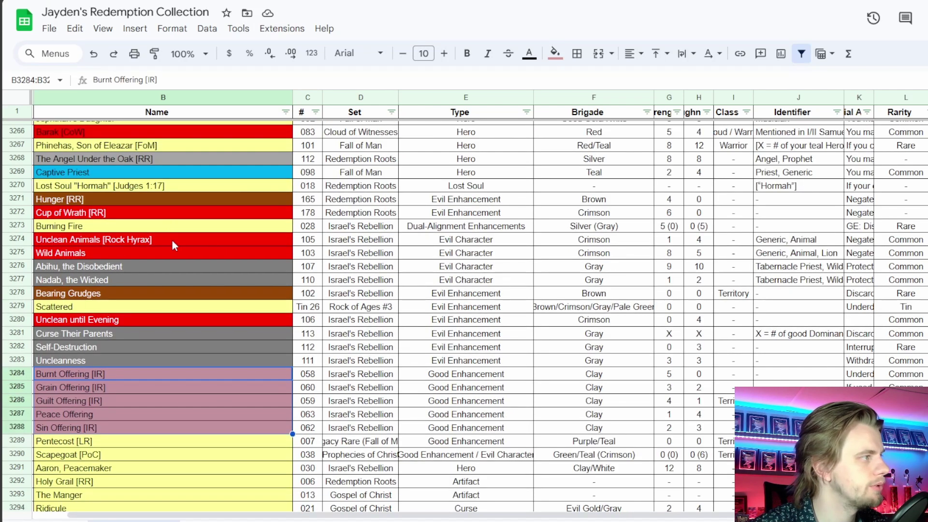
click(198, 245)
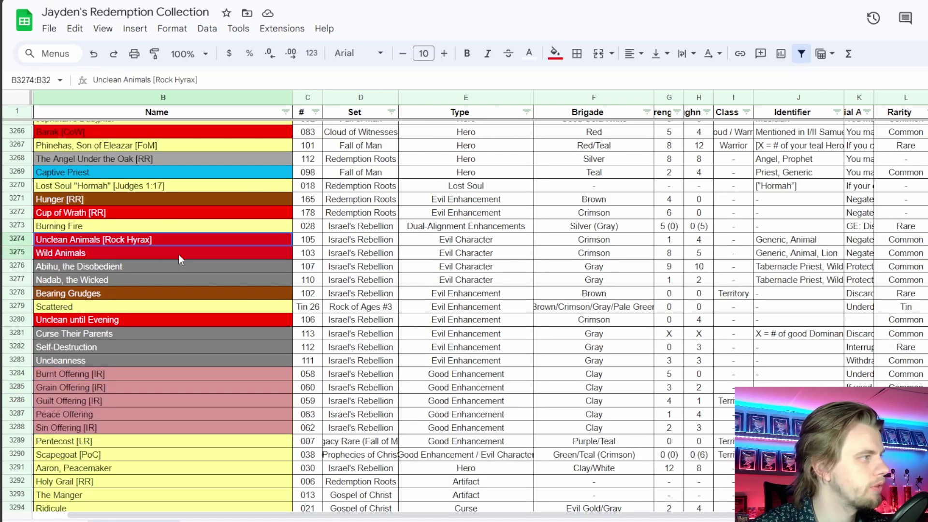
Check the Leviticus cards in the collection sheet and mark Leviticus with an x in the book checklist of the untitled spreadsheet
click(178, 255)
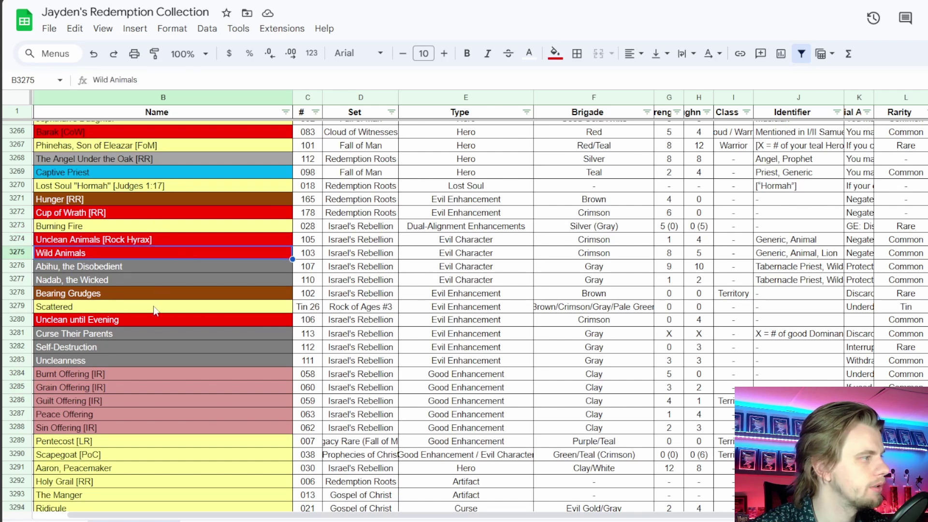
scroll(278, 309, down, 2)
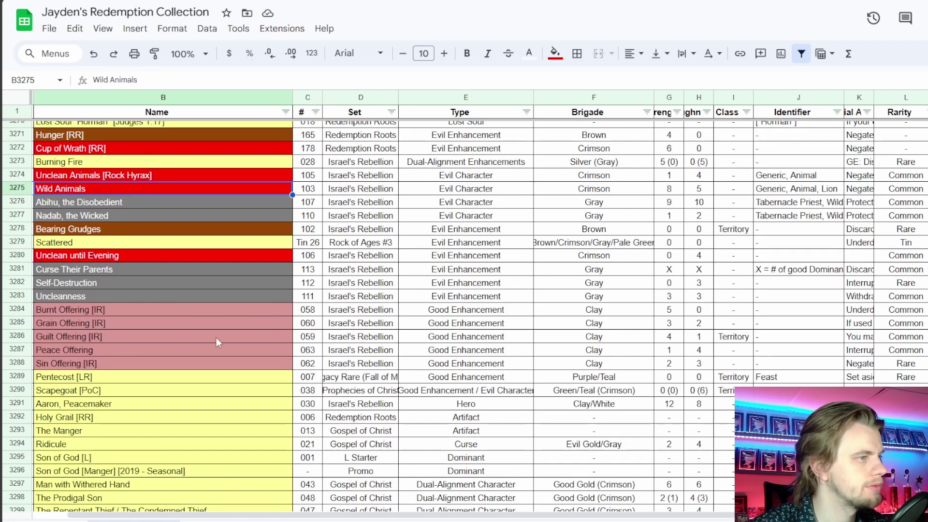
scroll(902, 294, down, 5)
scroll(902, 293, down, 2)
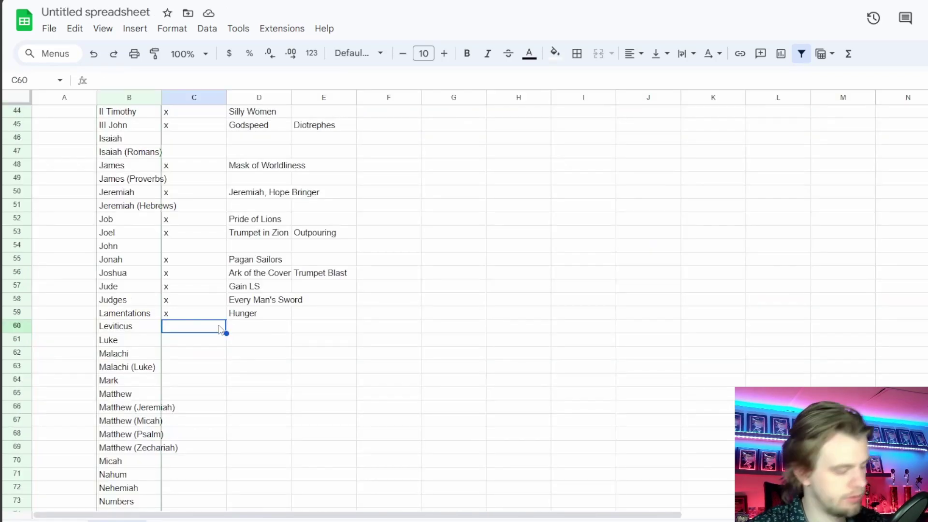
text(x)
key(Return)
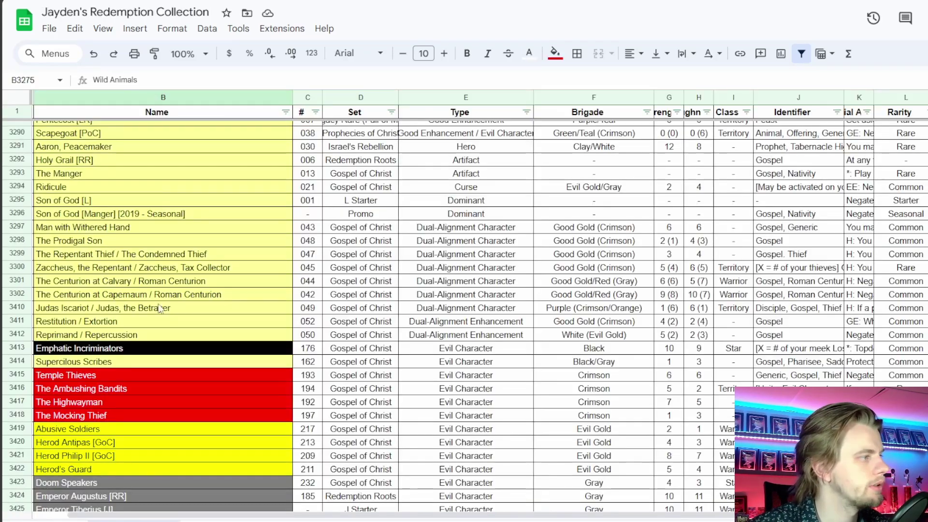
Examine the Leviticus cards in the collection sheet again, and skip past the Luke cards to the Malachi group
scroll(207, 358, up, 5)
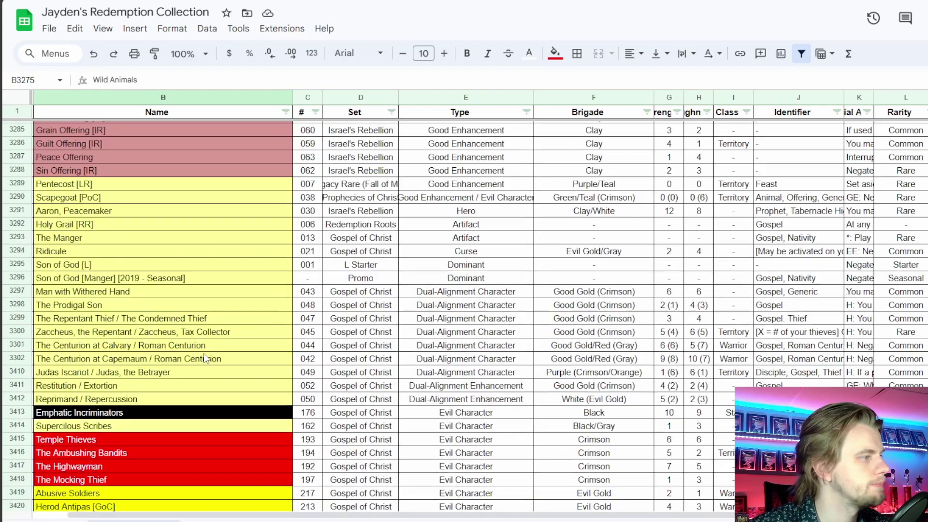
scroll(97, 246, up, 2)
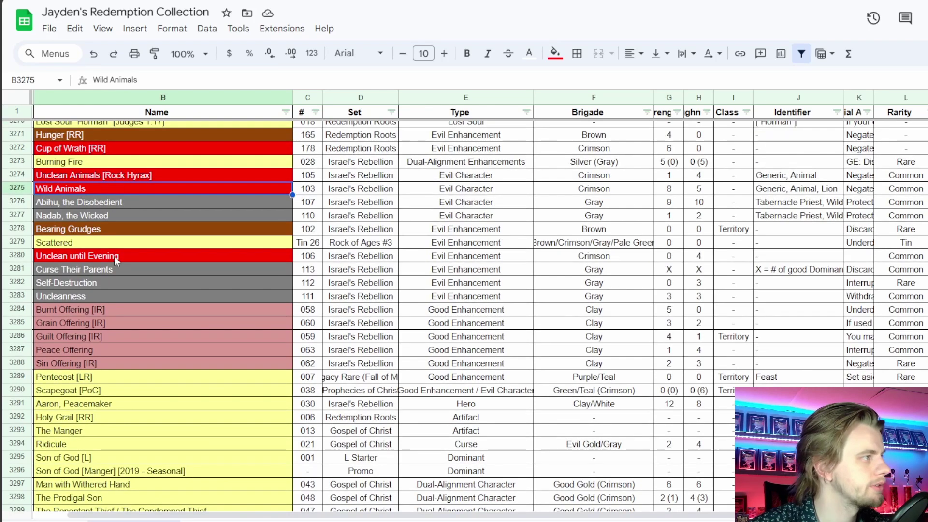
scroll(114, 257, down, 3)
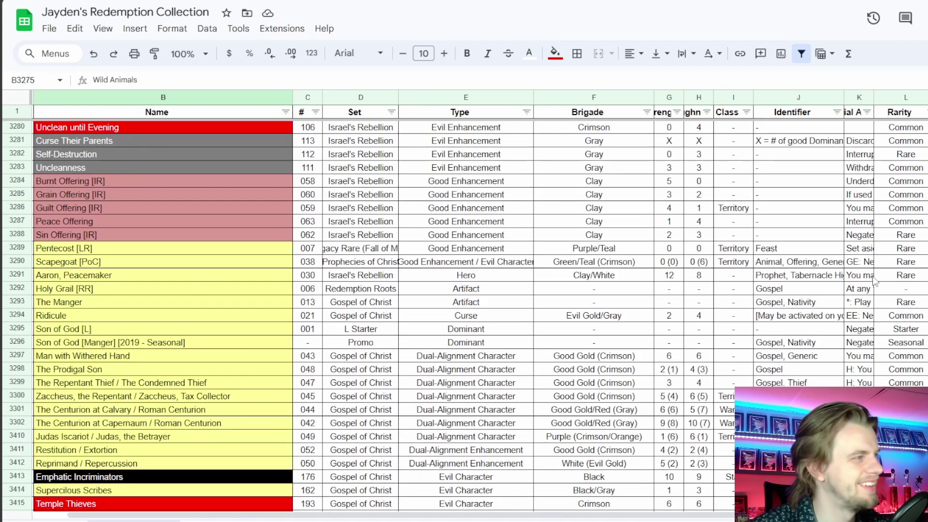
click(12, 248)
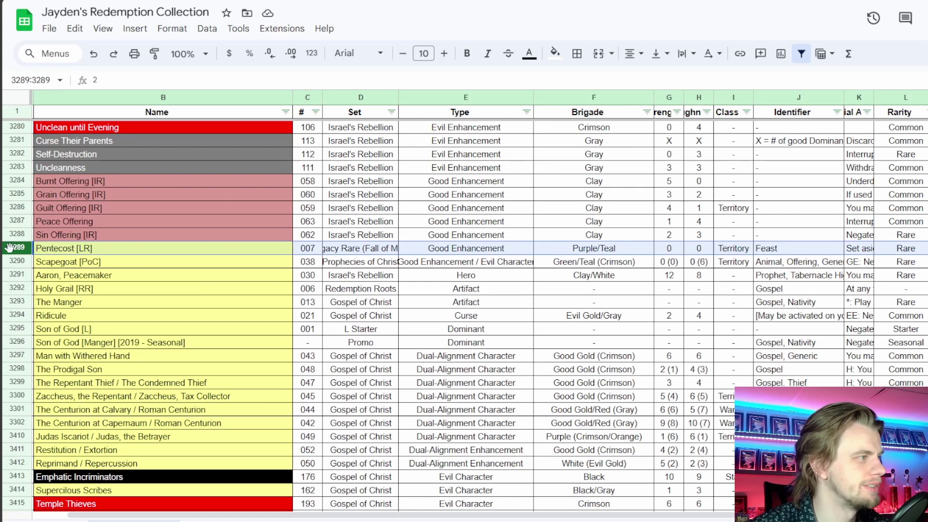
click(21, 274)
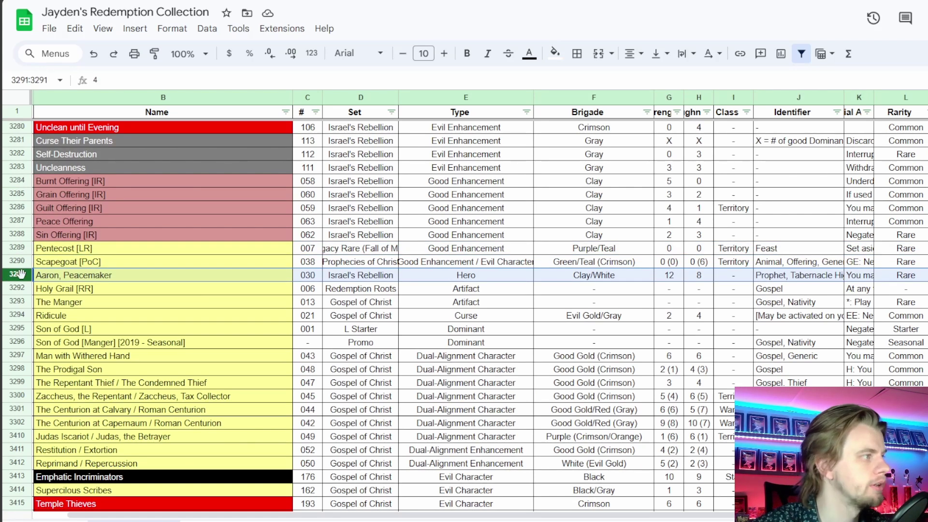
key(Down)
key(ctrl+shift+Down)
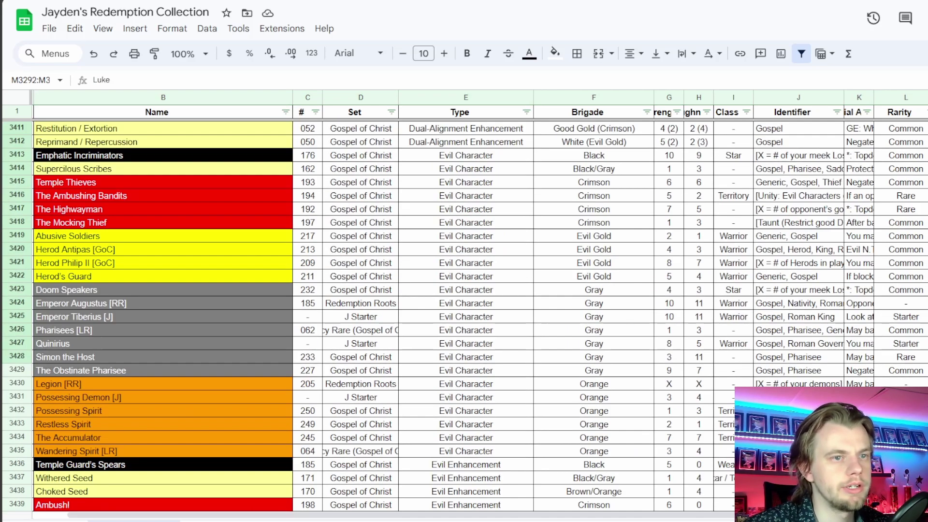
scroll(464, 314, down, 20)
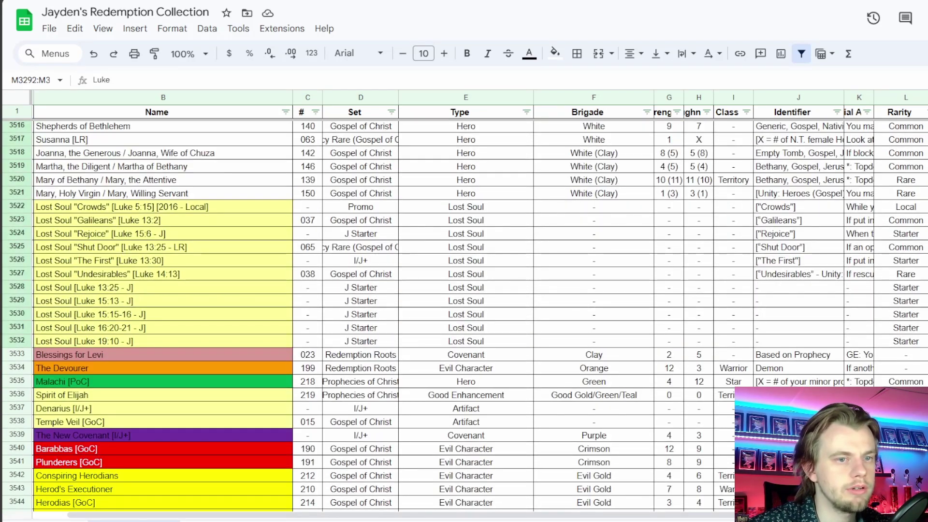
scroll(464, 315, down, 2)
key(ctrl+shift+Down)
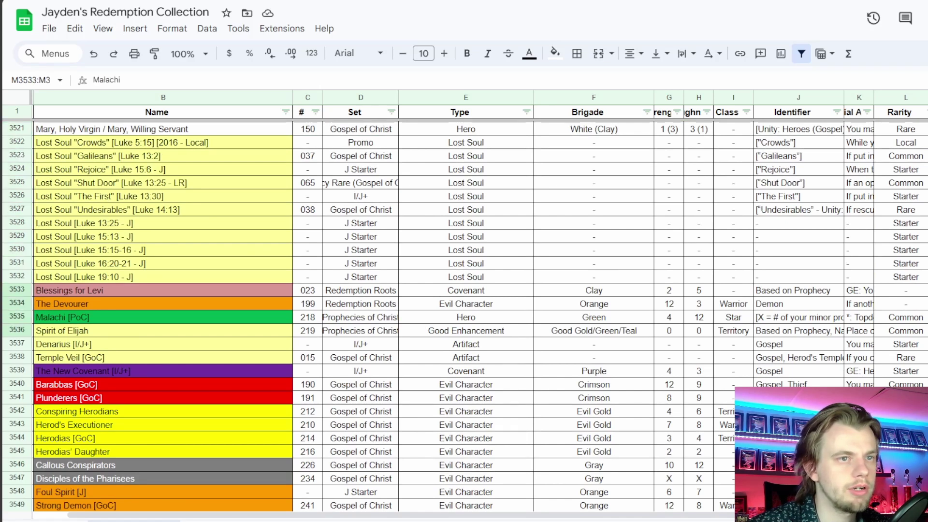
scroll(140, 320, down, 2)
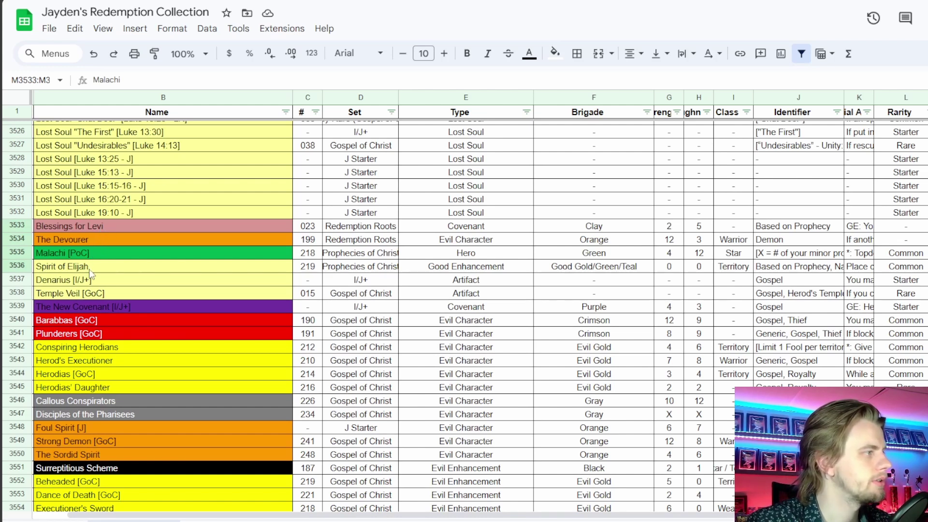
Switch to the deck editor, find Malachi (PoC) with the search "mala", add it to T1_Bible_Deck and clear the search
click(103, 257)
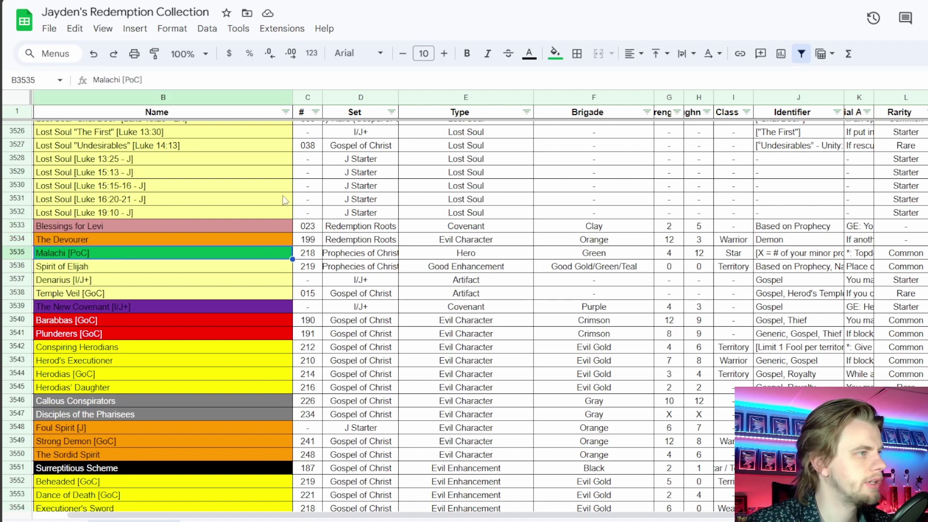
key(alt+Tab)
click(280, 270)
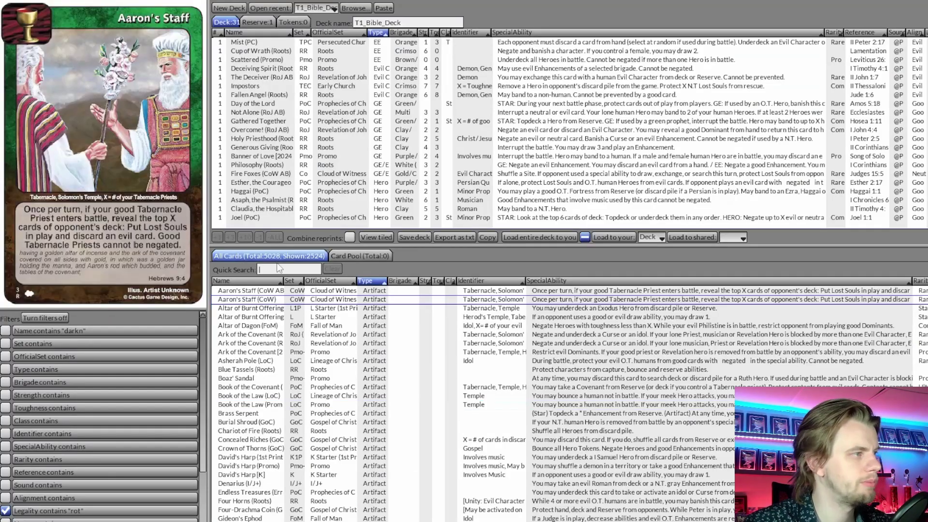
text(mala)
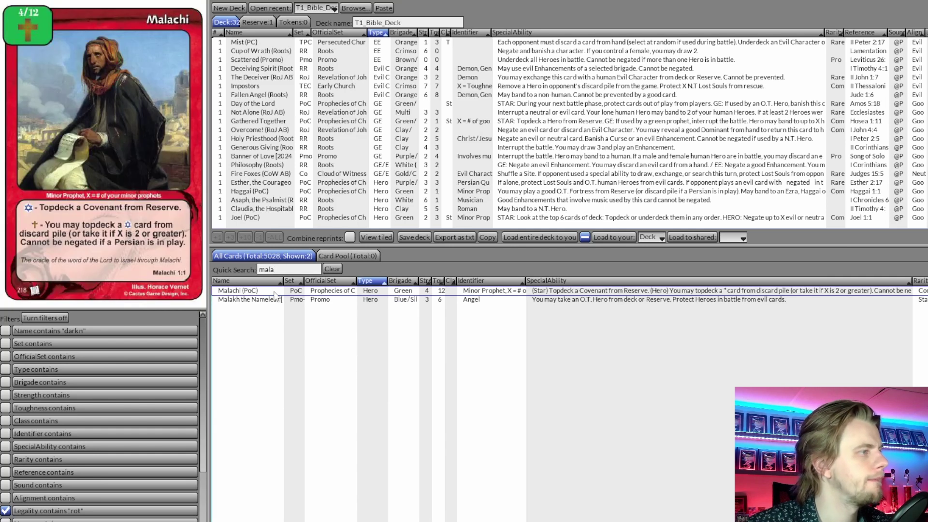
scroll(272, 191, down, 1)
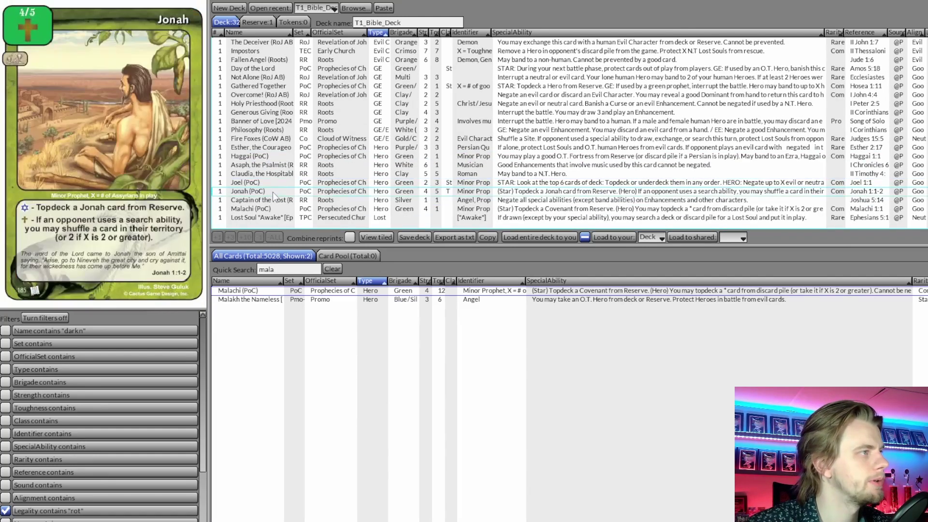
scroll(266, 183, down, 1)
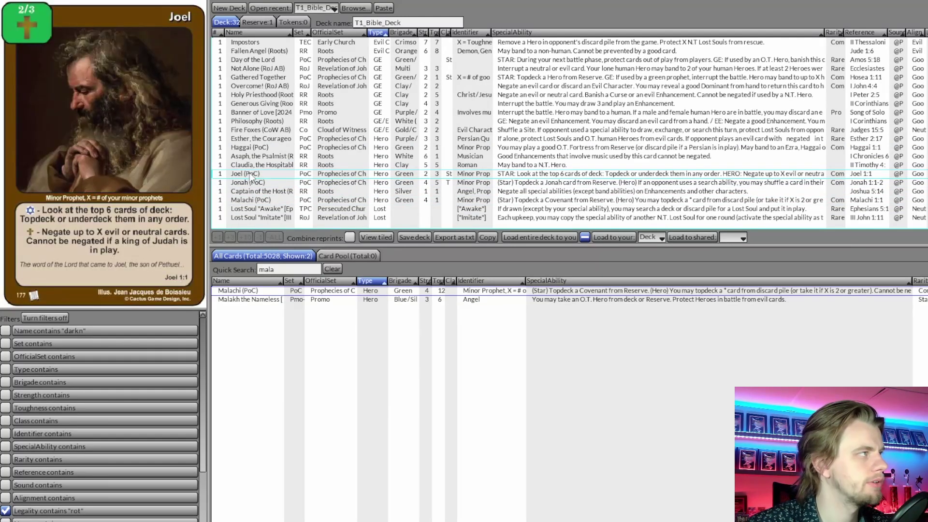
click(334, 270)
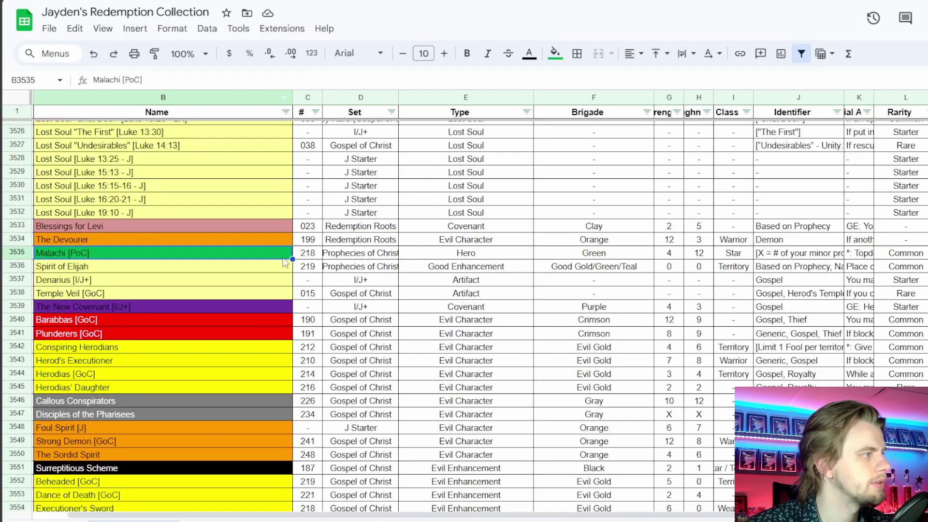
Examine the other Malachi cards and the Mark and Matthew groups in the collection sheet for deck candidates
click(230, 241)
click(231, 227)
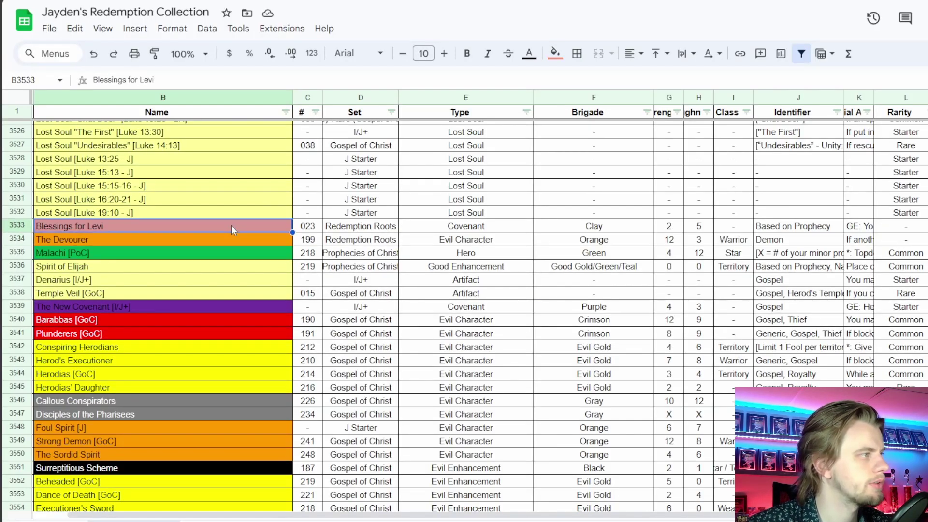
click(133, 264)
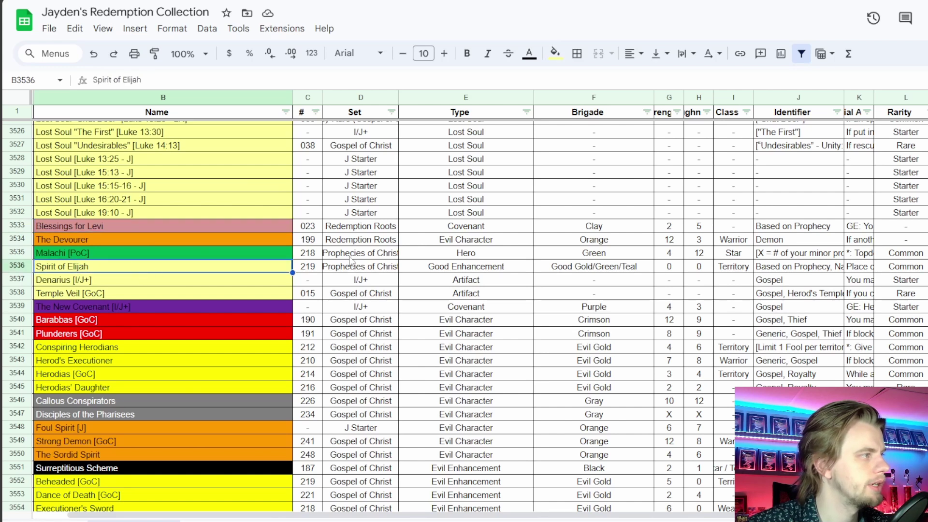
scroll(133, 264, down, 2)
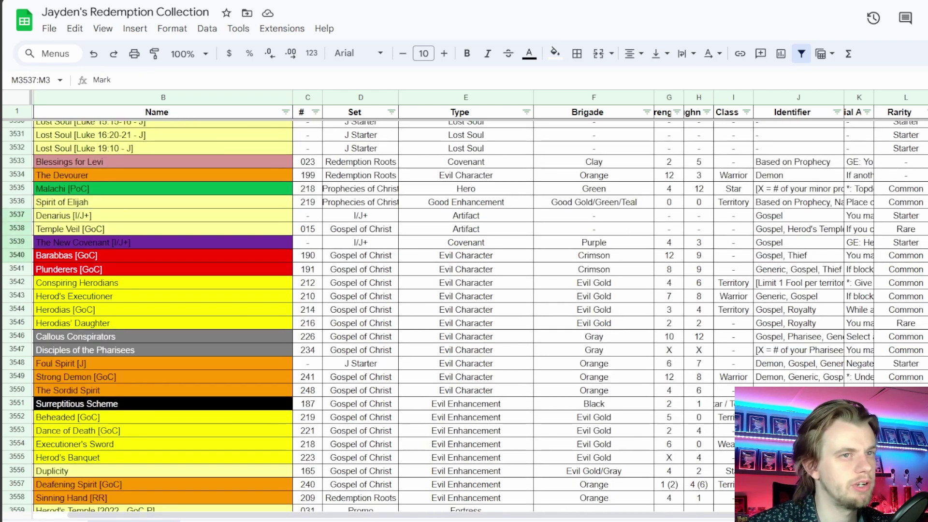
scroll(464, 315, down, 10)
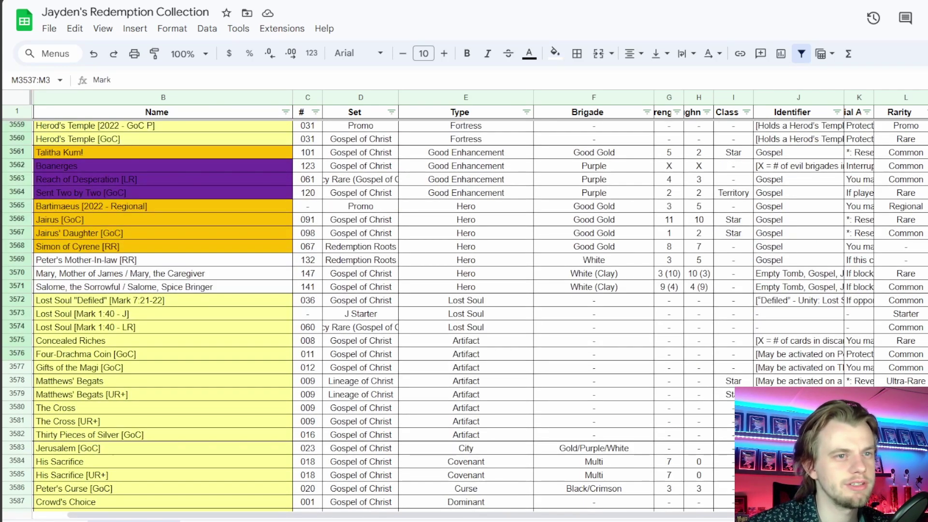
scroll(464, 314, down, 2)
scroll(464, 314, up, 11)
scroll(464, 314, down, 5)
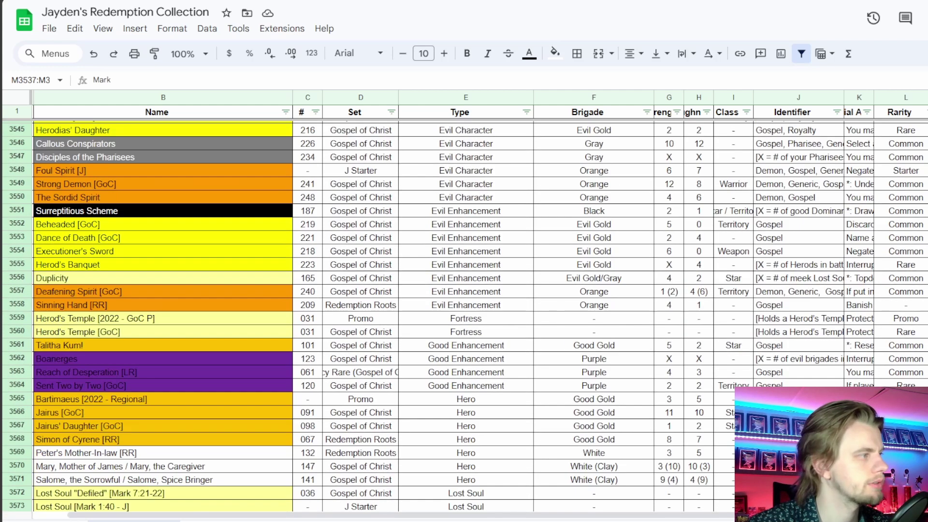
scroll(464, 314, down, 3)
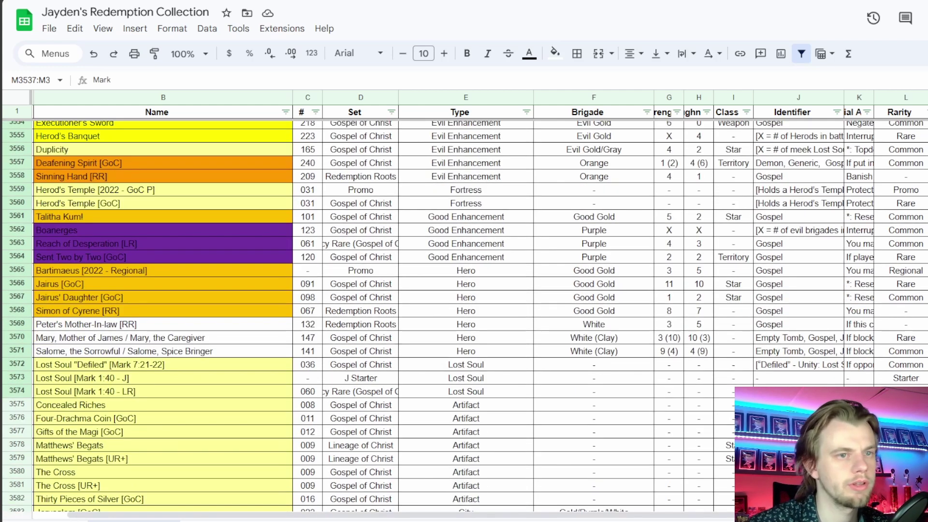
scroll(738, 259, up, 5)
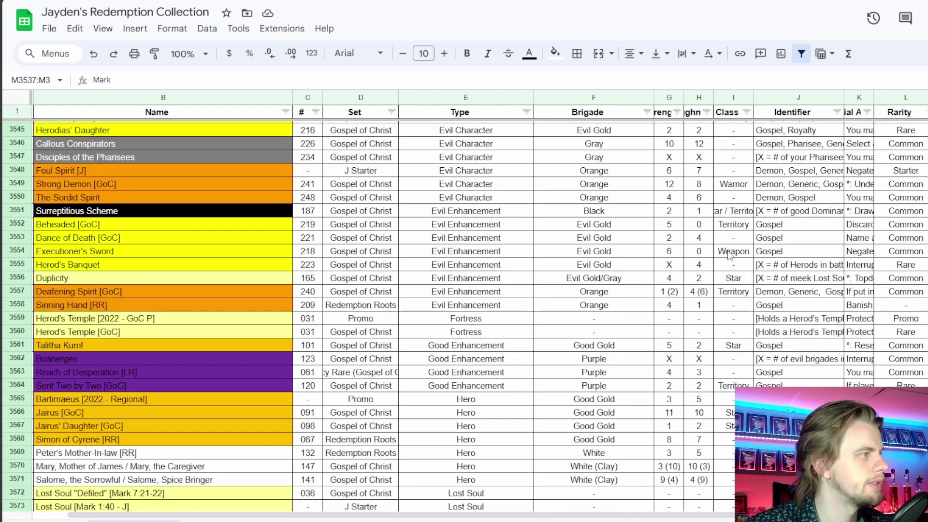
scroll(738, 258, down, 10)
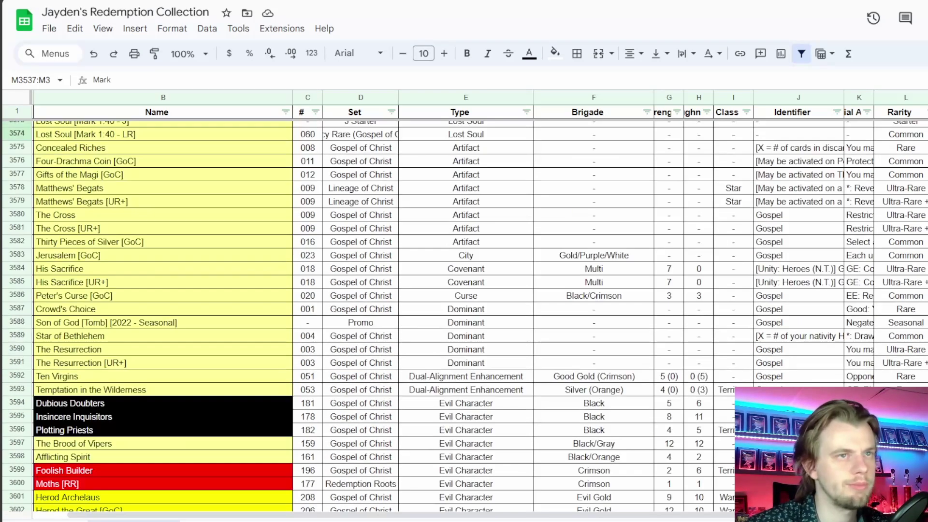
scroll(738, 259, down, 8)
scroll(464, 315, down, 20)
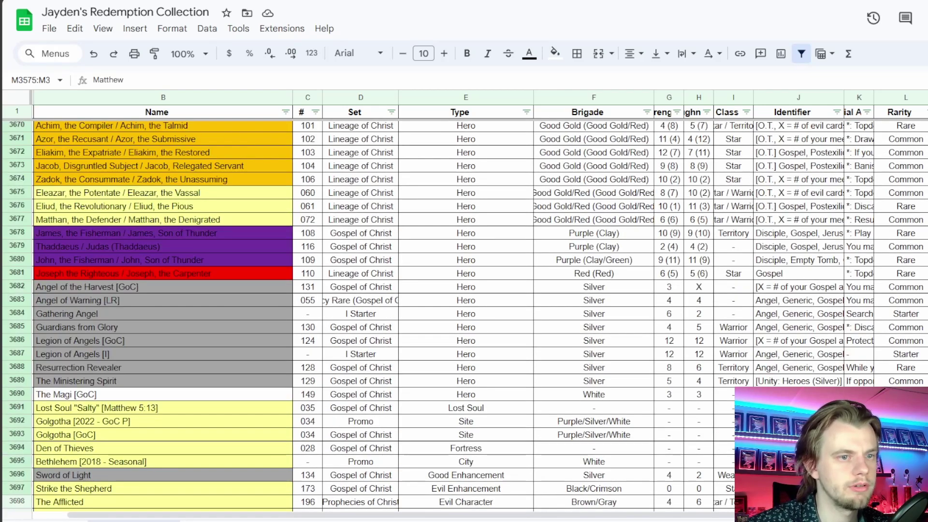
Check the Micah cards in the collection, add Micah (PoC) to the deck using the search "micah", and clear the search
scroll(464, 315, down, 5)
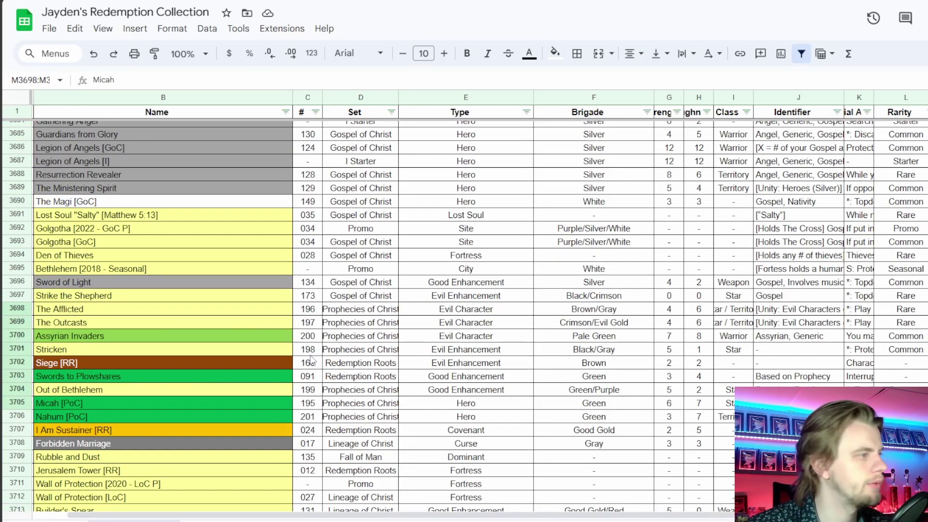
scroll(209, 307, down, 2)
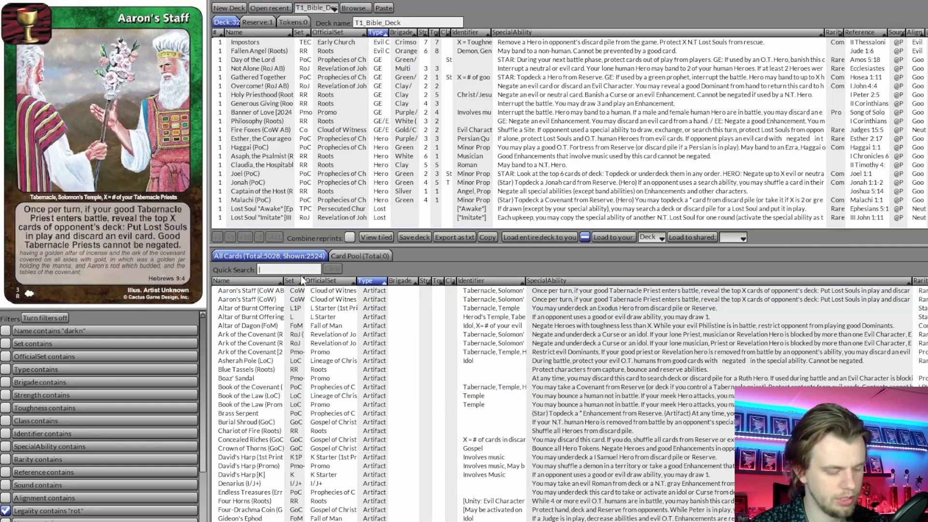
text(micah)
mouse_move(263, 297)
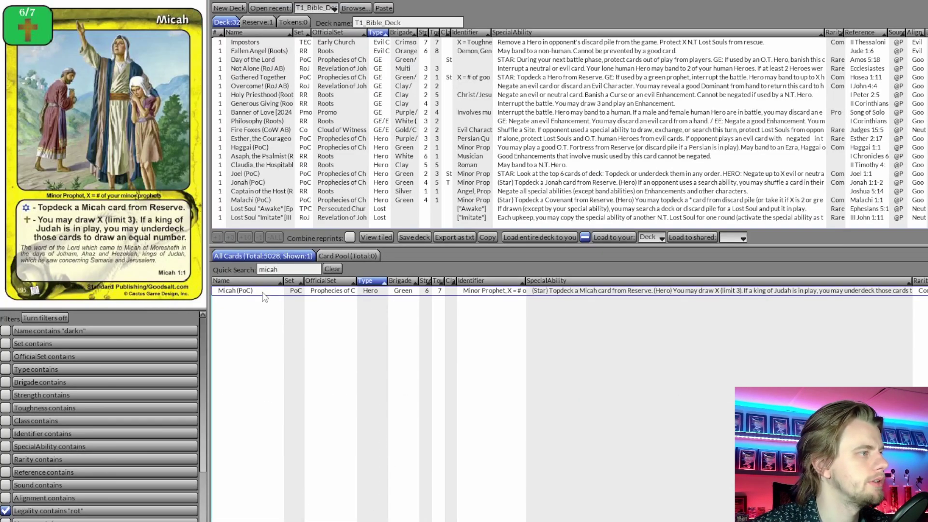
click(333, 270)
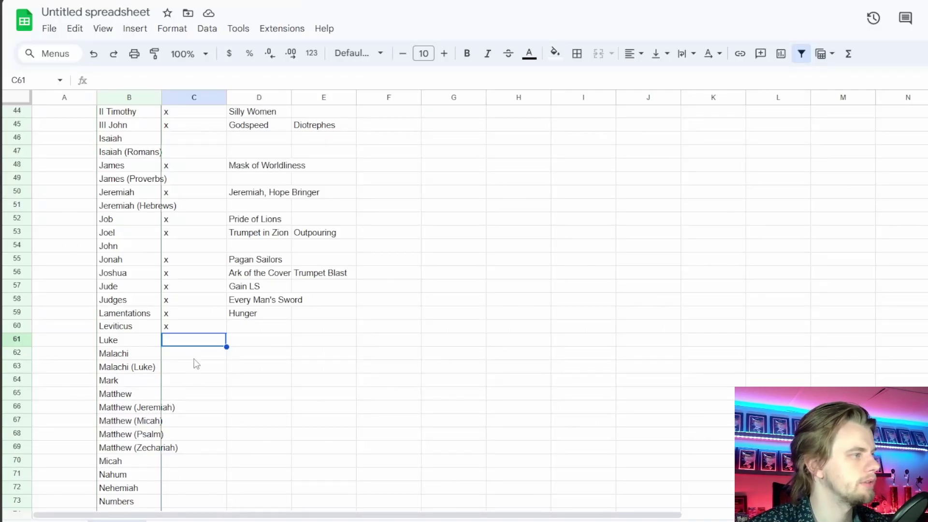
Mark Malachi as covered with an "x" in the checklist spreadsheet
click(196, 357)
text(x)
key(Return)
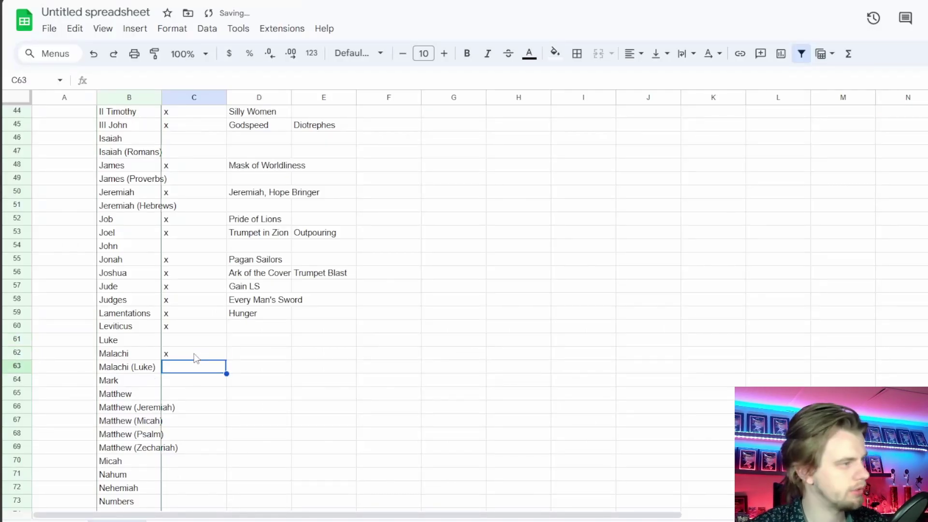
Mark Micah as covered with an "x" in the checklist and note the card "Stricken" beside it
key(Down)
key(Down)
key(Down)
key(Down)
key(Down)
key(Down)
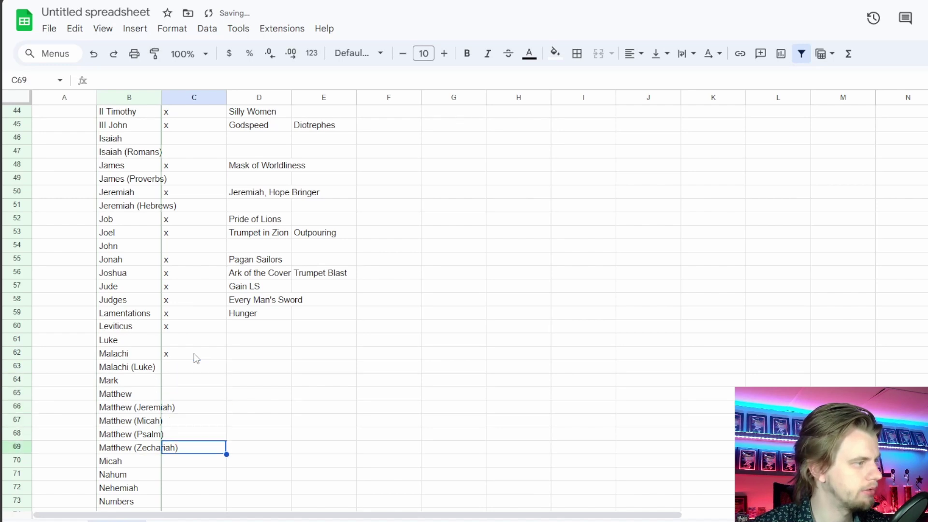
key(Down)
text(x)
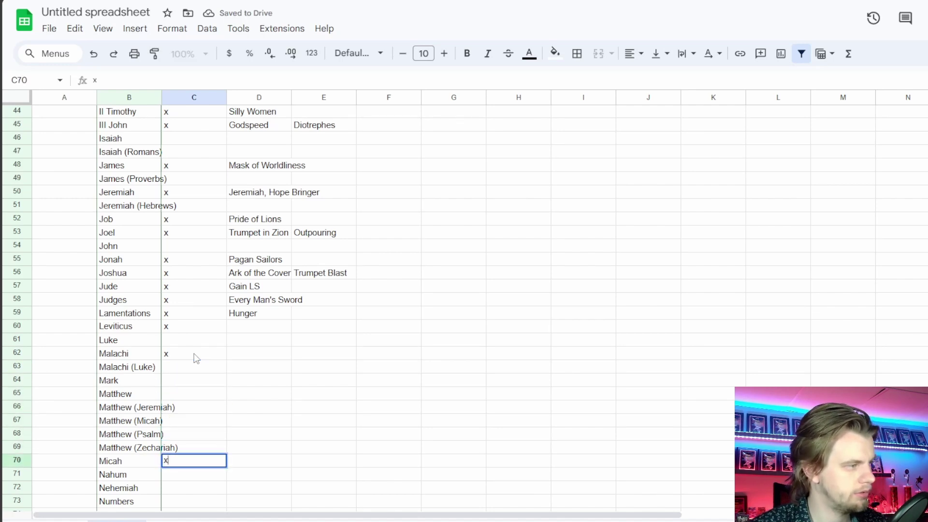
key(Tab)
text(Stricken)
key(Return)
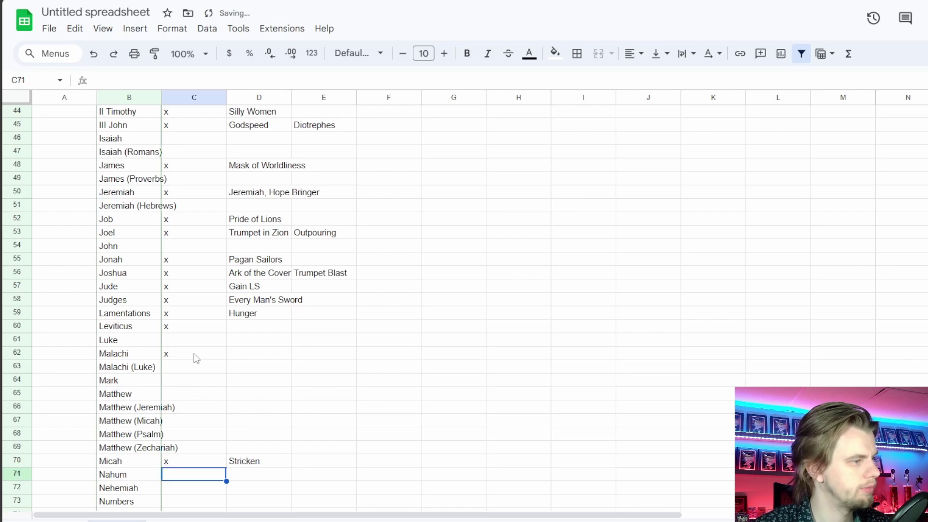
Switch to the collection sheet and check the entries from Bethlehem [2018 - Seasonal] down to Nahum [PoC]
key(ctrl+Tab)
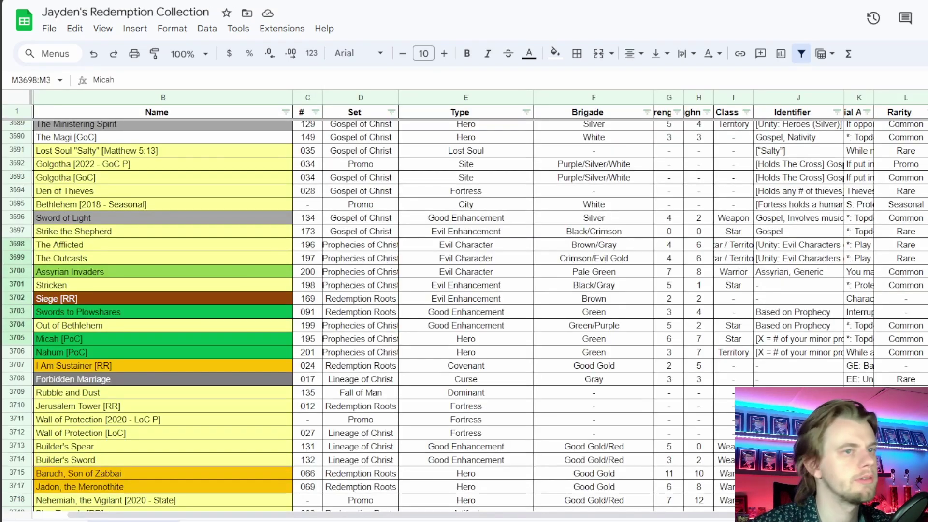
key(Up)
key(Up)
key(Up)
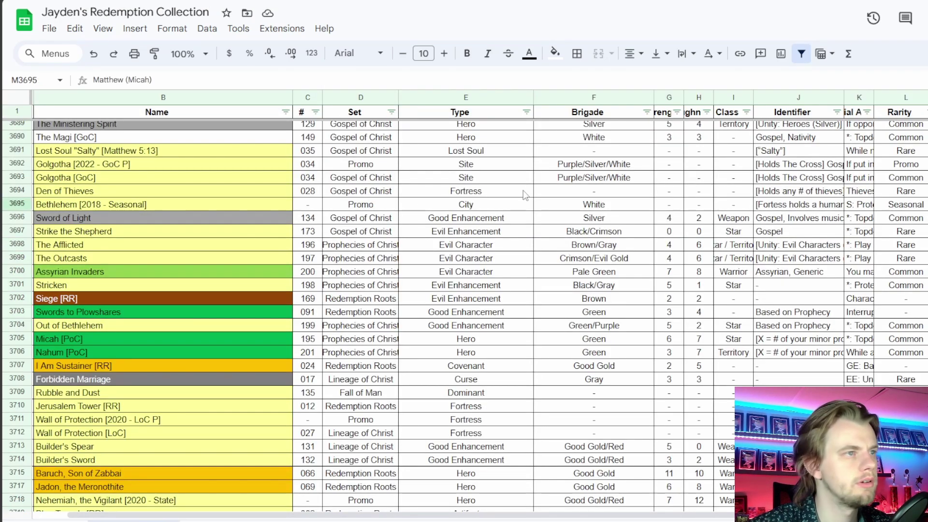
click(20, 204)
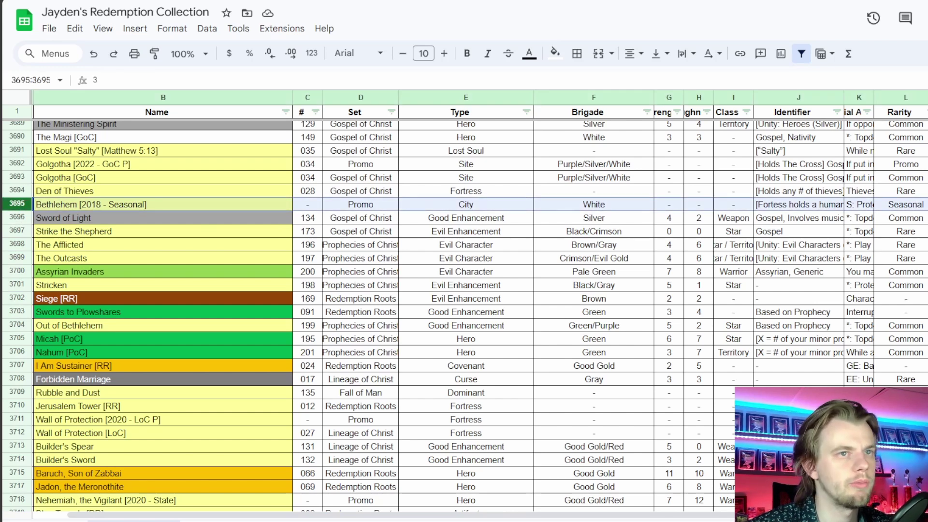
key(ctrl+z)
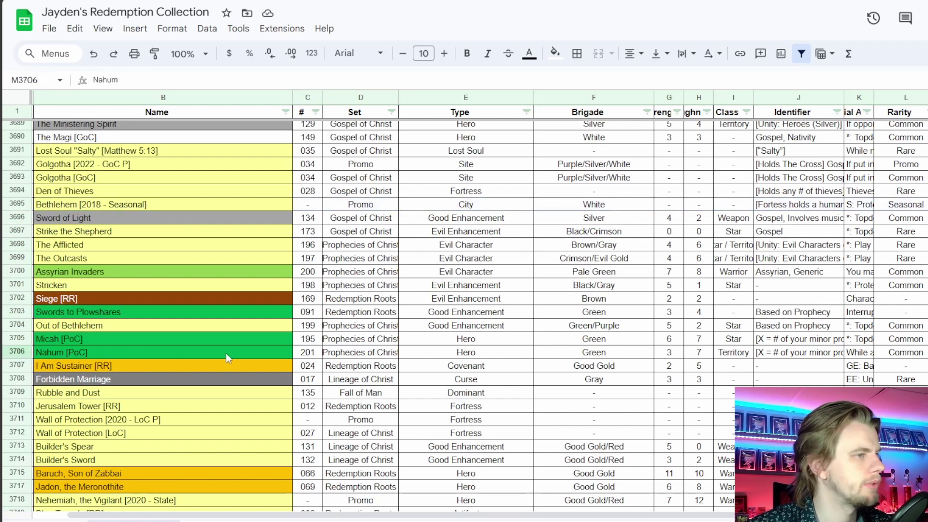
Switch to the deck editor, add Nahum (PoC) to T1_Bible_Deck using the search "nahum", clear the search and review the deck list
key(alt+Tab)
click(303, 270)
text(nahum)
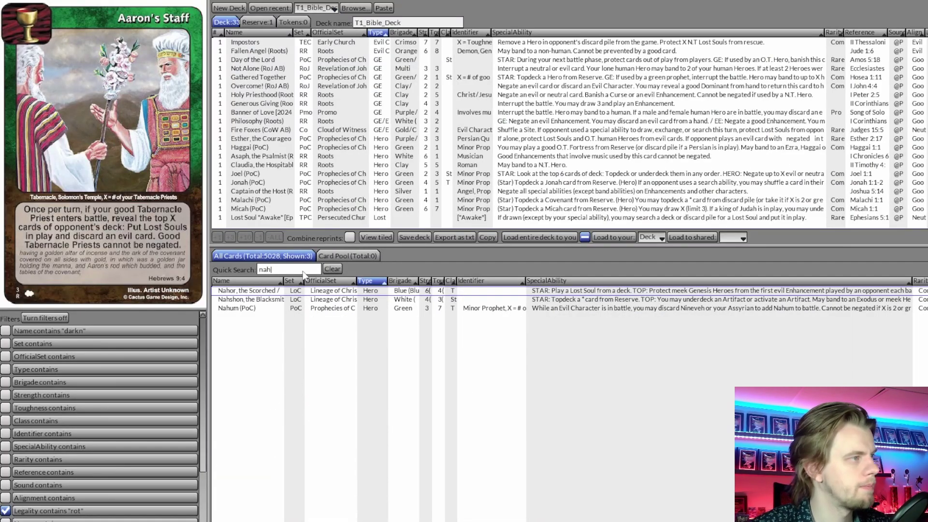
double_click(270, 292)
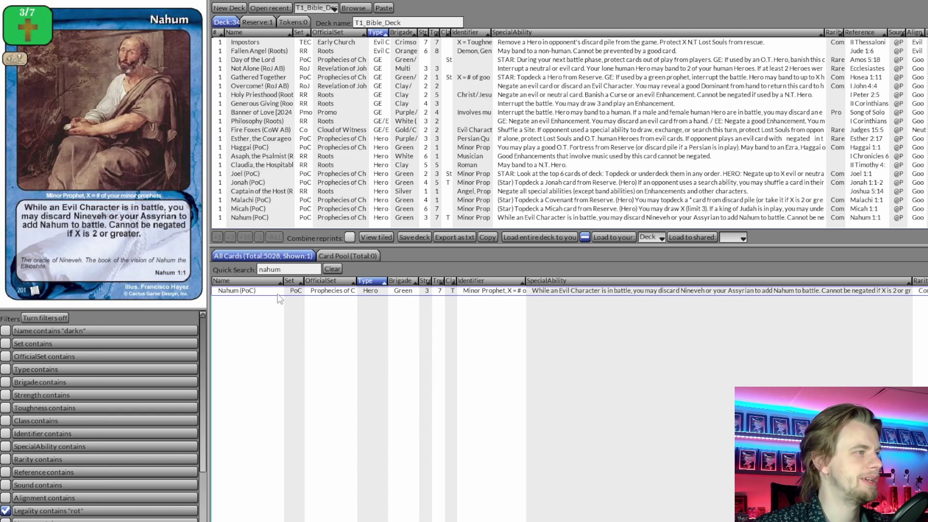
click(334, 269)
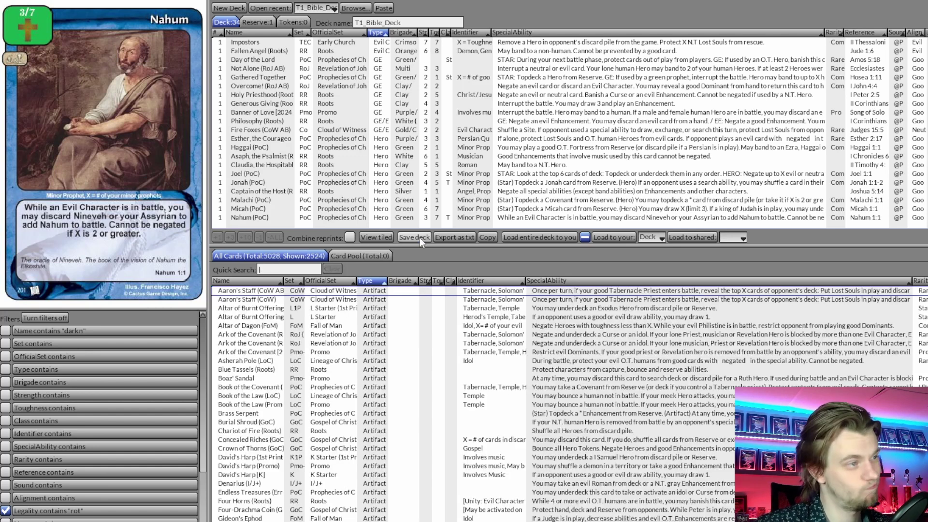
scroll(300, 165, down, 1)
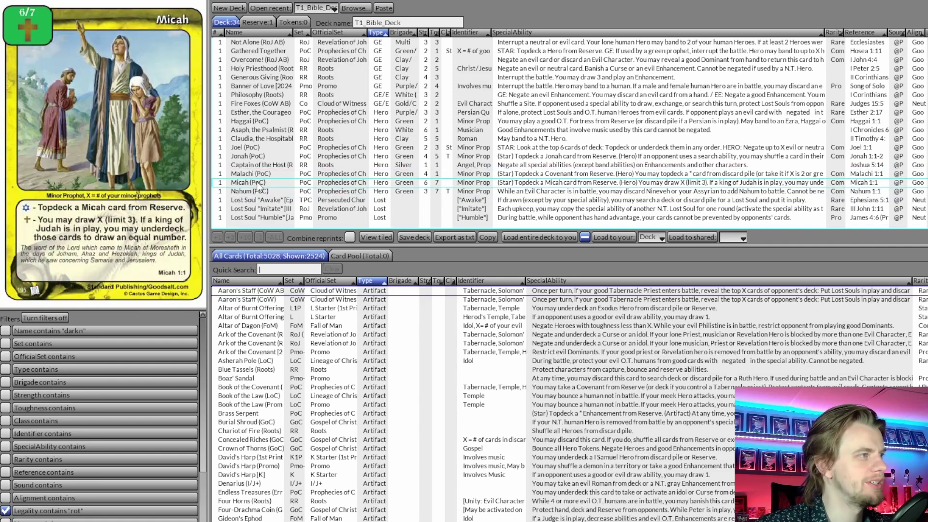
click(250, 194)
Return to the checklist spreadsheet and mark Nahum as covered with an "x"
key(alt+Tab)
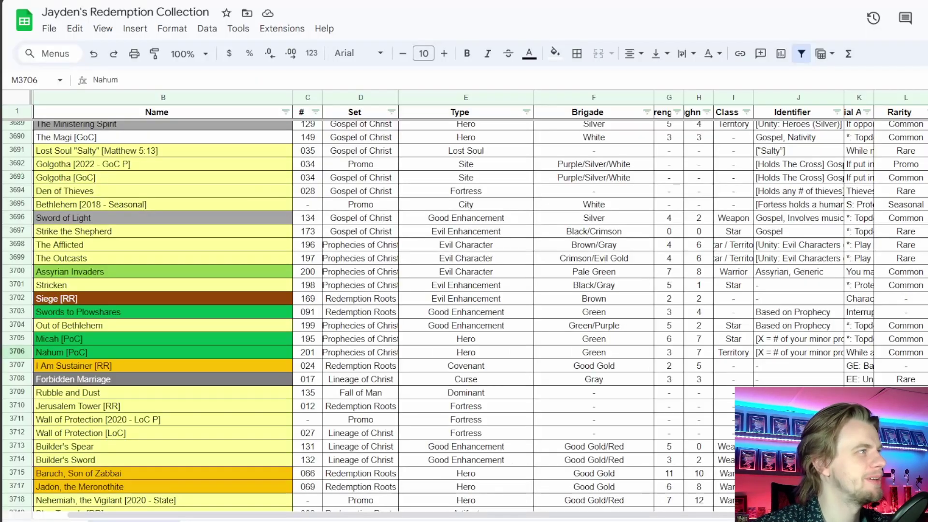
key(ctrl+Tab)
scroll(268, 321, down, 5)
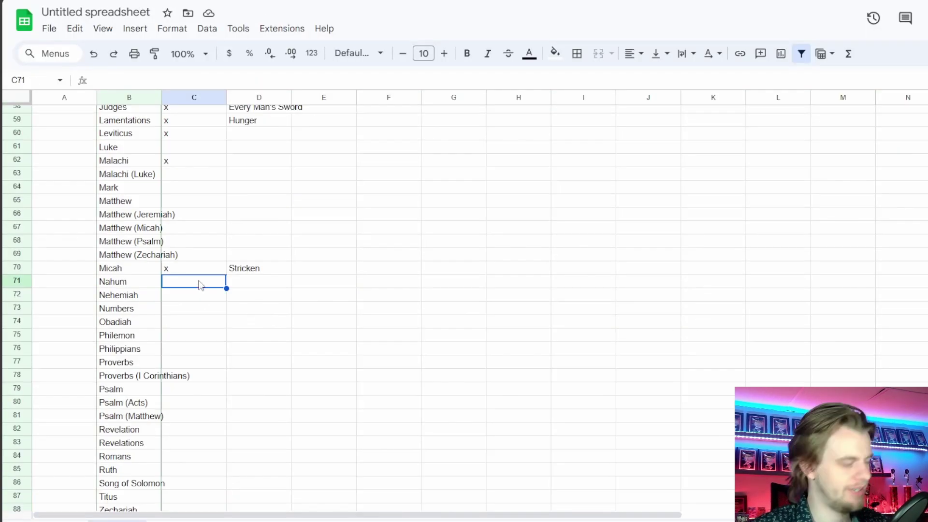
text(x)
key(Return)
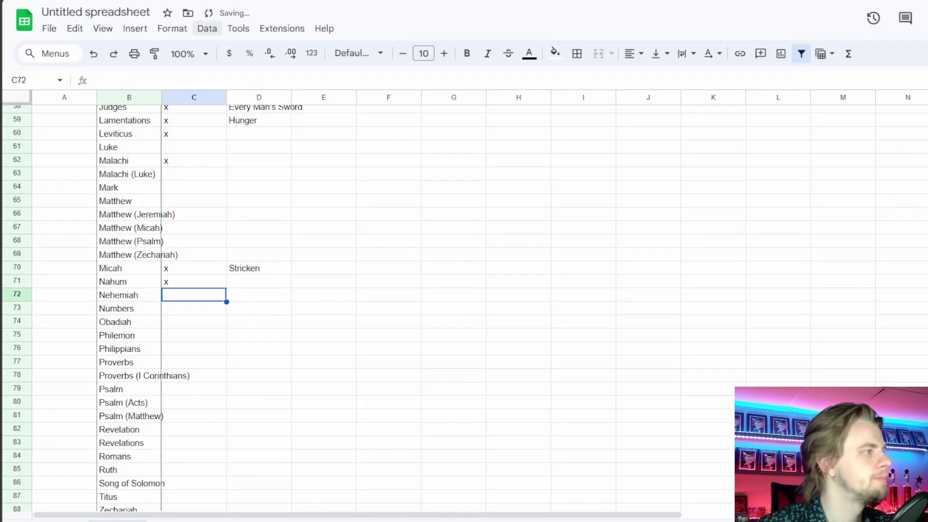
Examine the Nehemiah cards in the collection sheet, from I Am Sustainer [RR] to Nehemiah, the Vigilant, for deck candidates
key(ctrl+Tab)
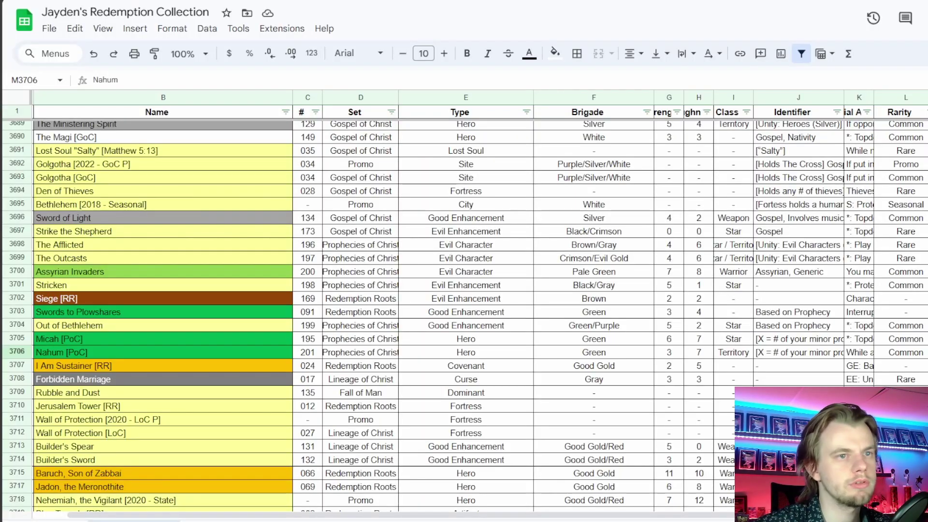
scroll(464, 314, down, 5)
key(Down)
key(shift+Down)
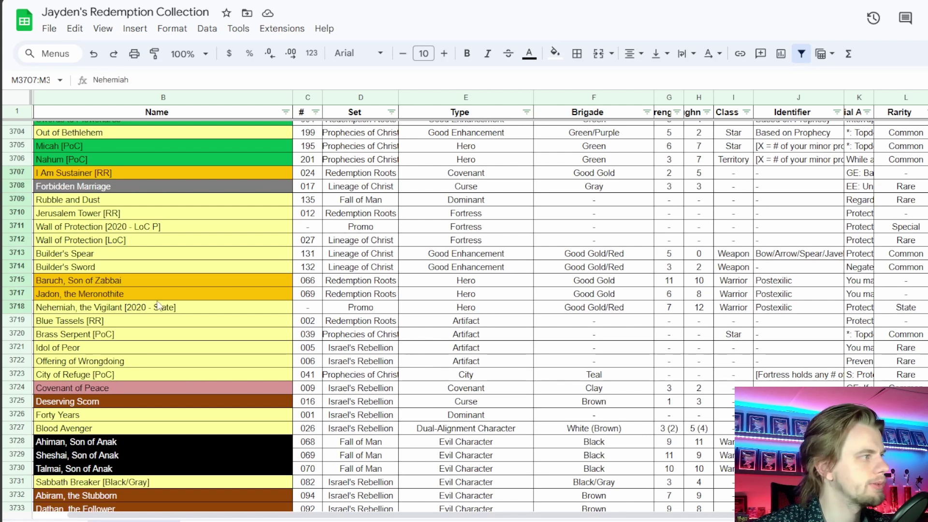
click(18, 294)
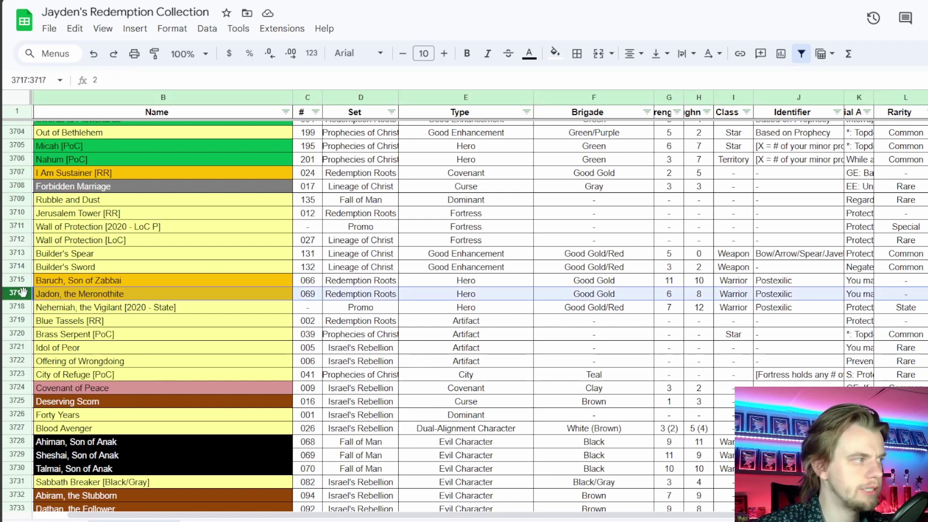
click(121, 309)
click(115, 299)
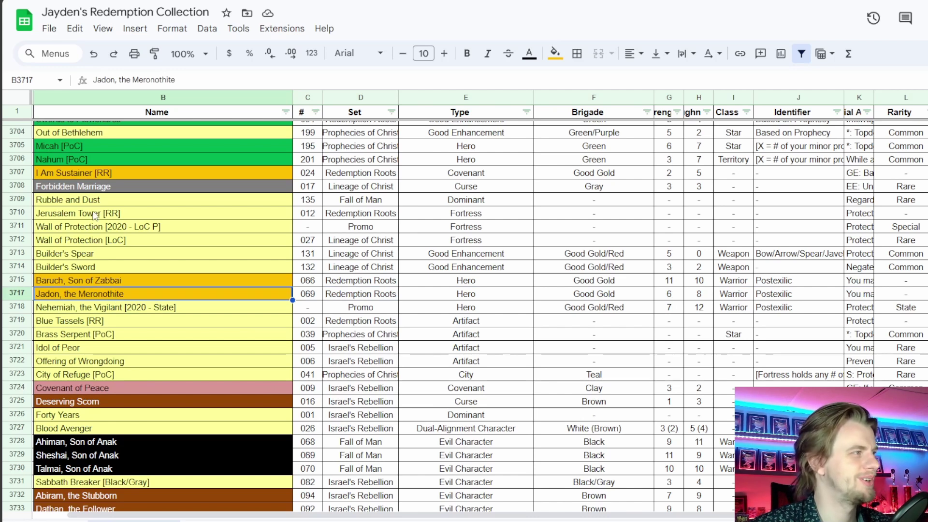
click(21, 200)
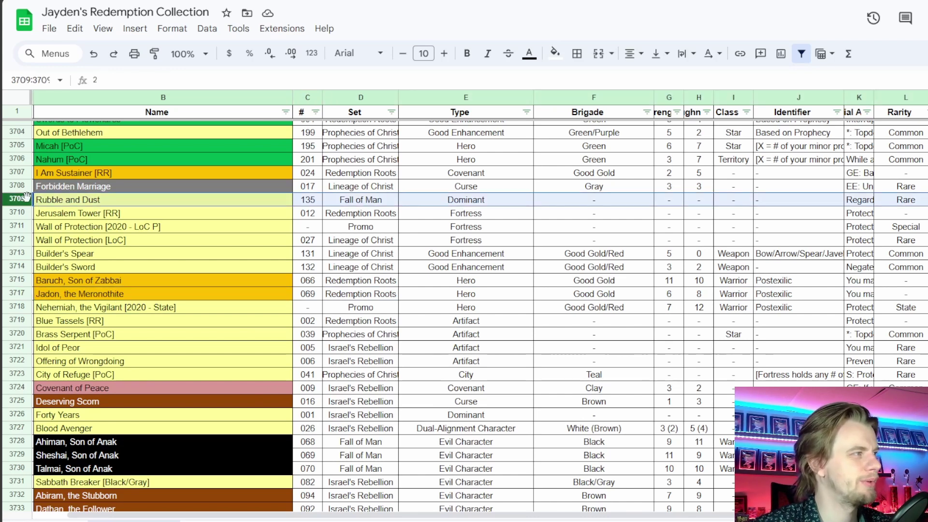
click(22, 172)
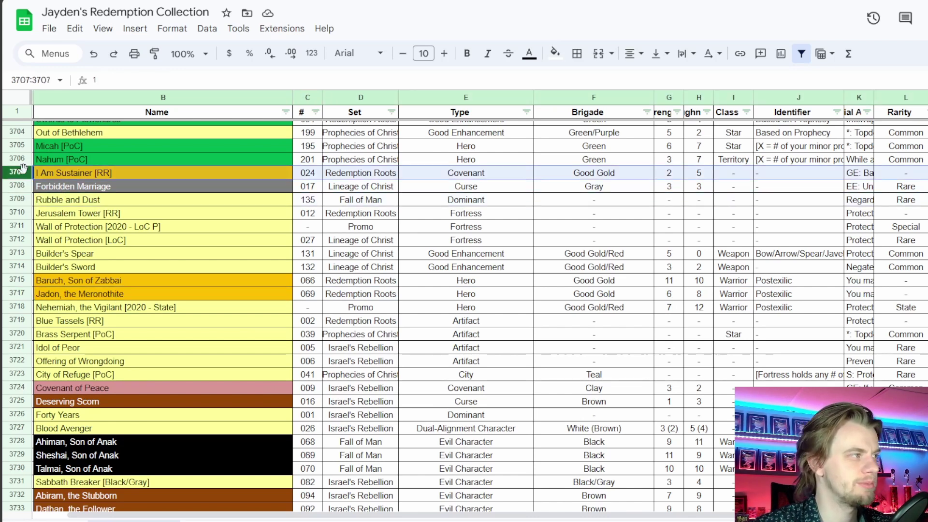
click(58, 214)
click(24, 212)
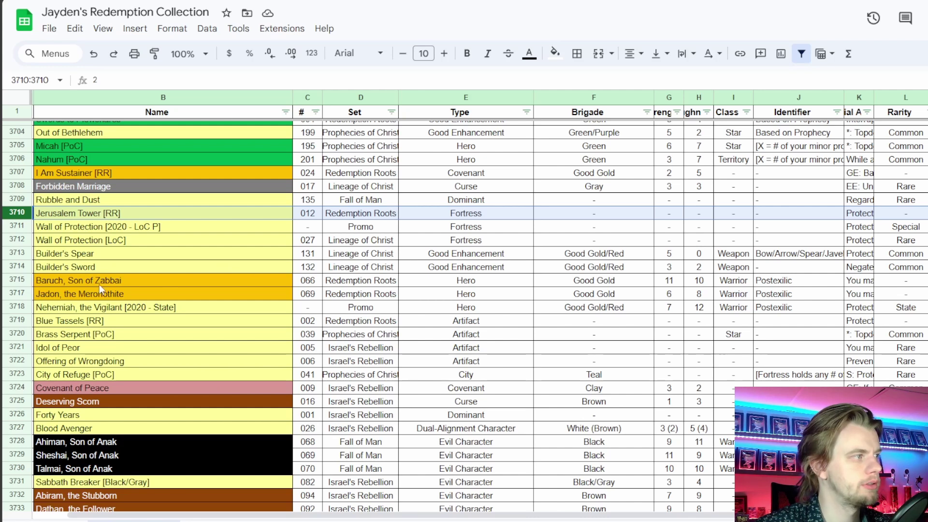
click(136, 279)
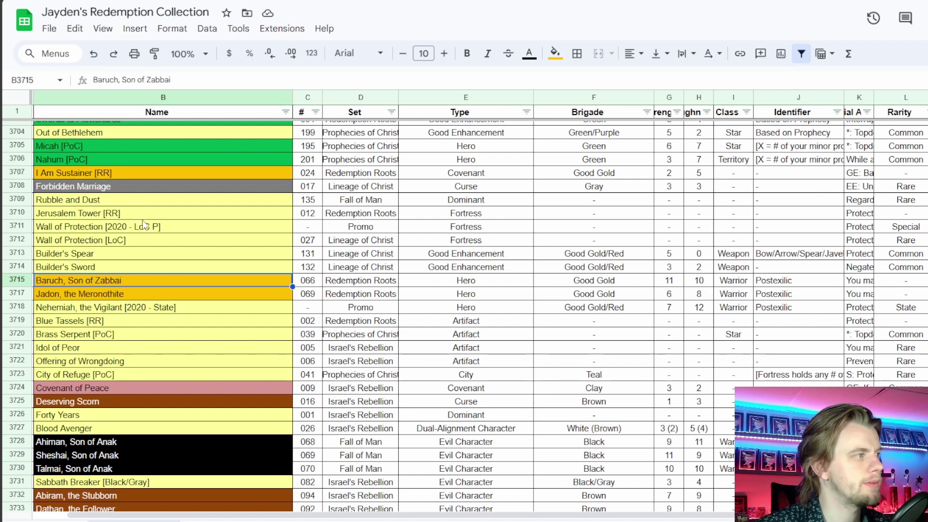
drag(145, 214, 146, 247)
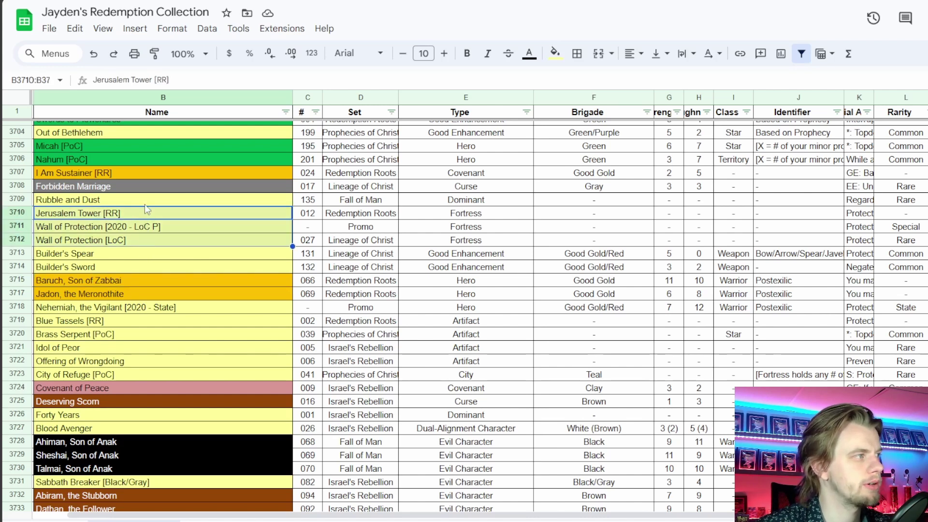
click(145, 177)
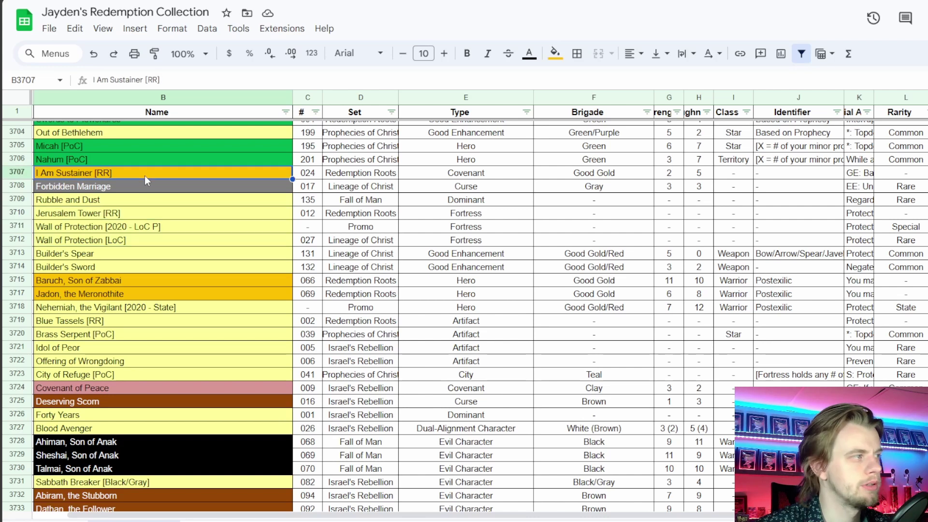
drag(151, 226, 157, 245)
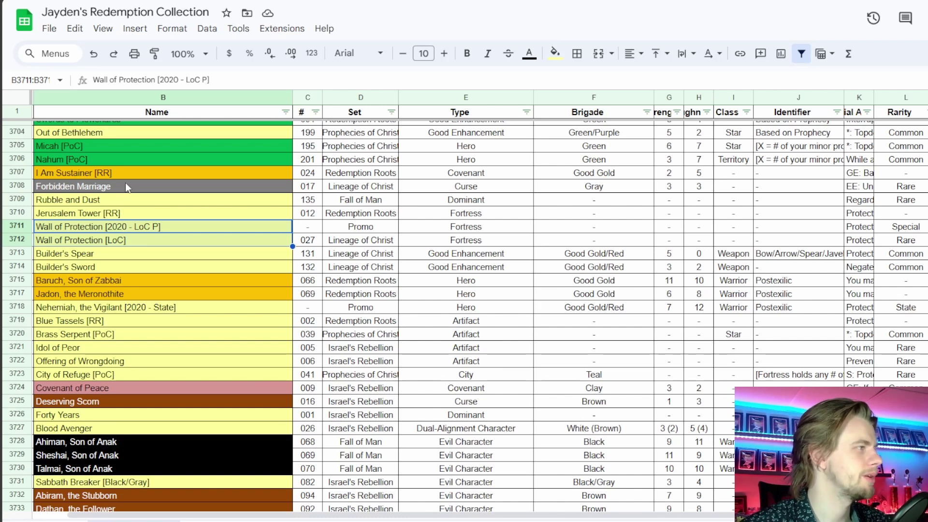
click(129, 170)
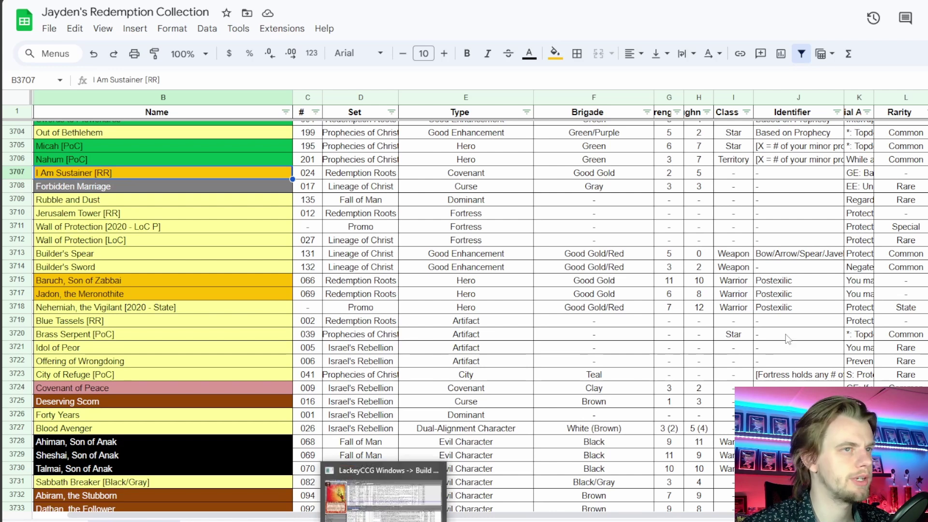
Read the full special ability text of I Am Sustainer [RR] in the collection sheet
click(870, 175)
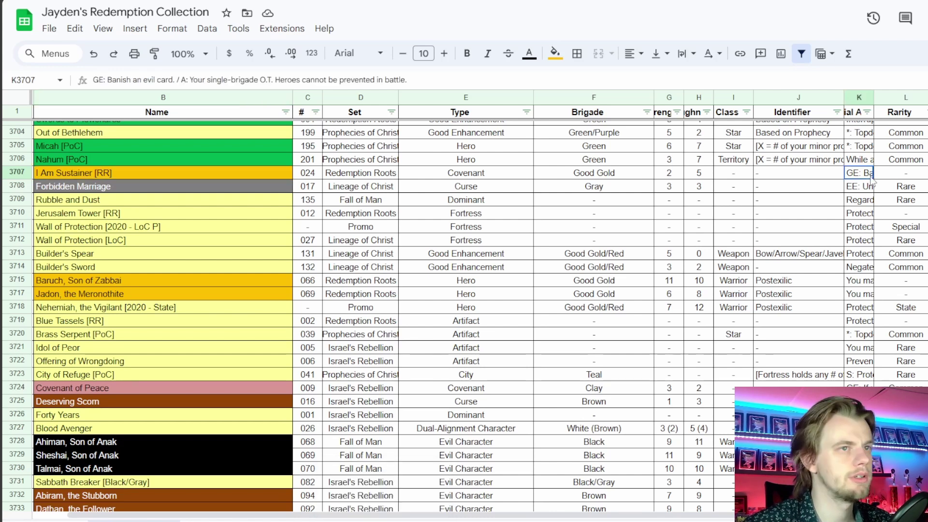
drag(263, 79, 408, 80)
click(416, 82)
click(418, 83)
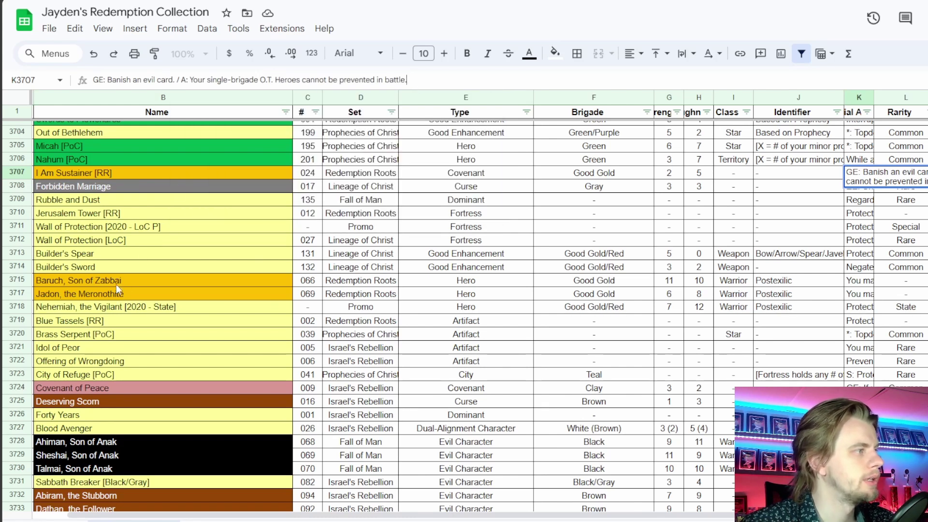
Switch to the deck editor and look up Jerusalem Tower with the search "jerus" to read its card
click(120, 229)
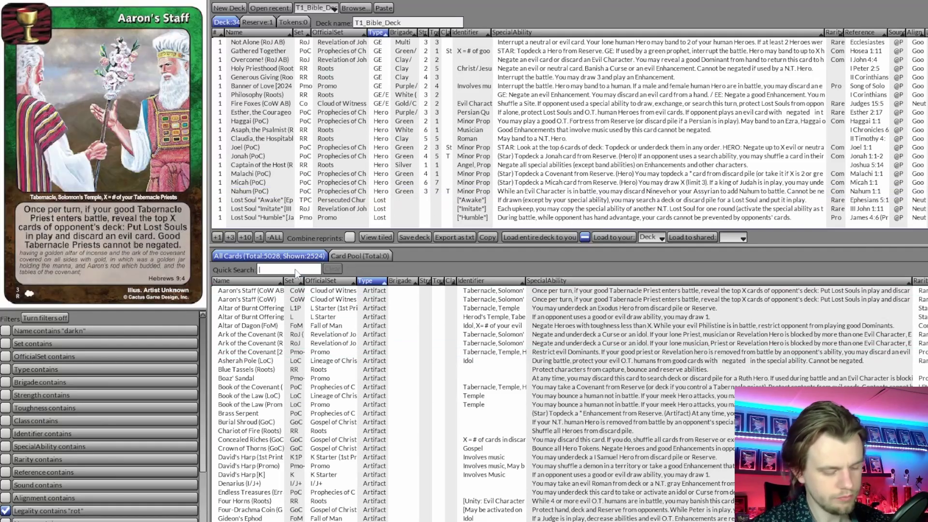
text(jerus)
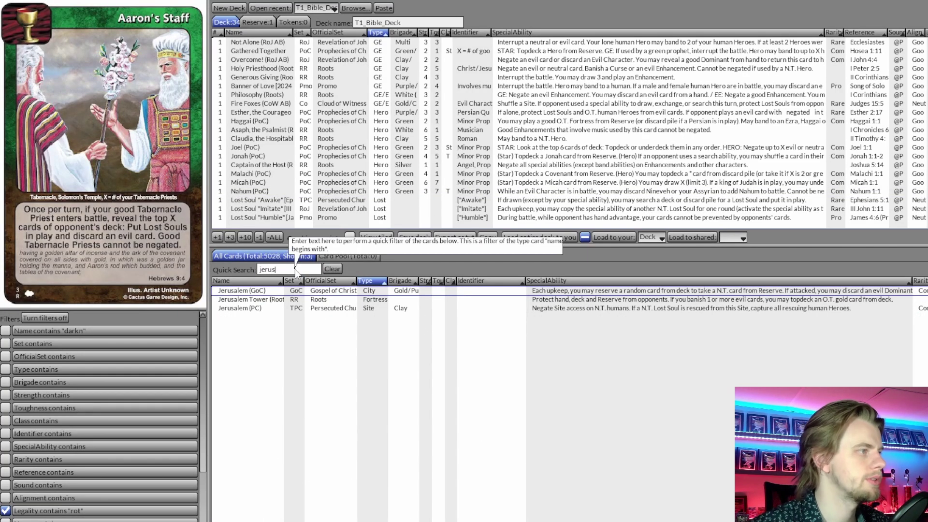
click(264, 301)
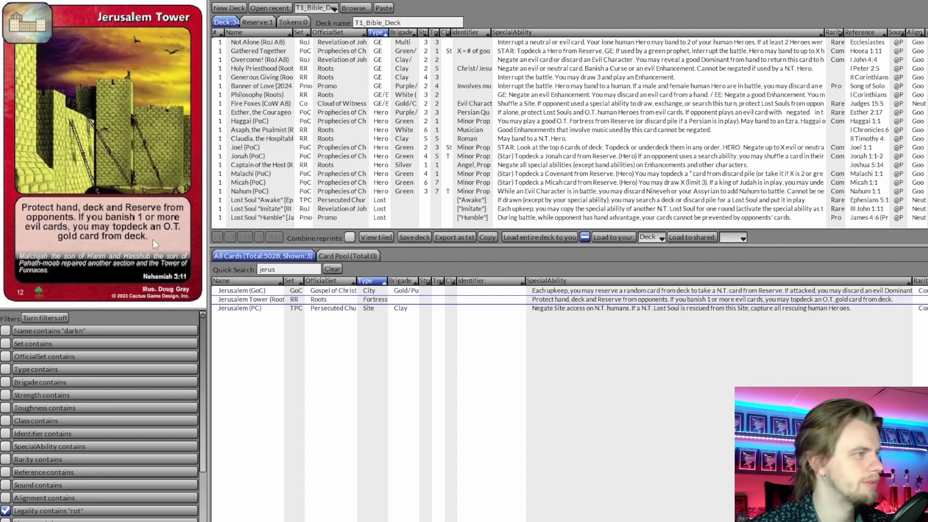
Search the card list for "wall" and compare the two Wall of Protection versions
drag(275, 269, 236, 271)
text(wall)
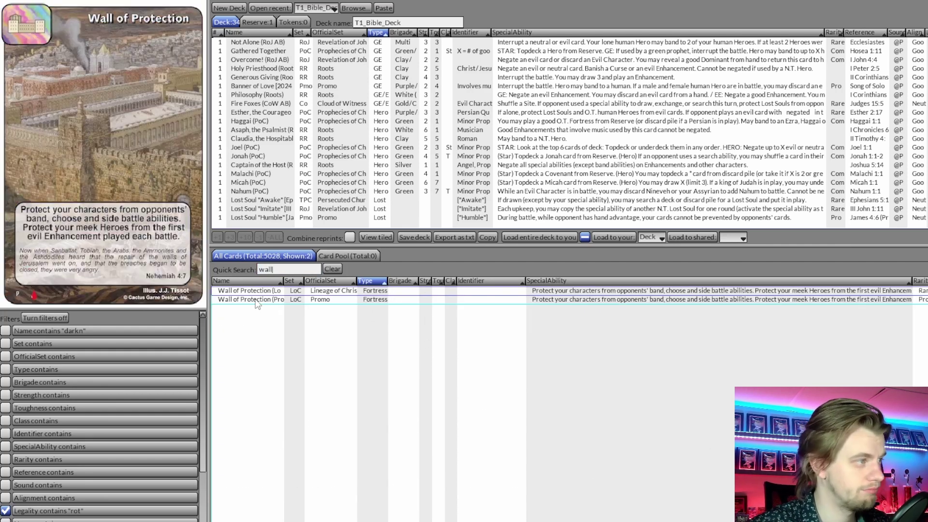
click(260, 301)
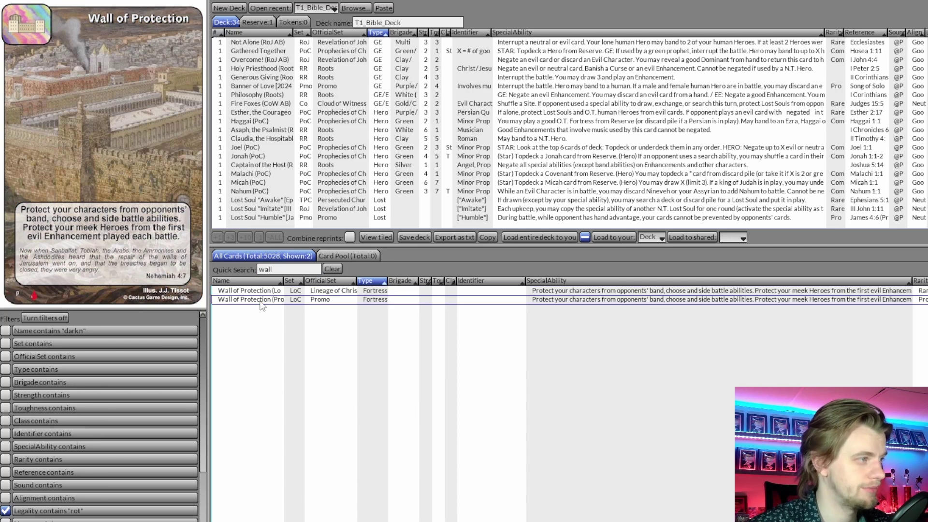
drag(317, 269, 222, 265)
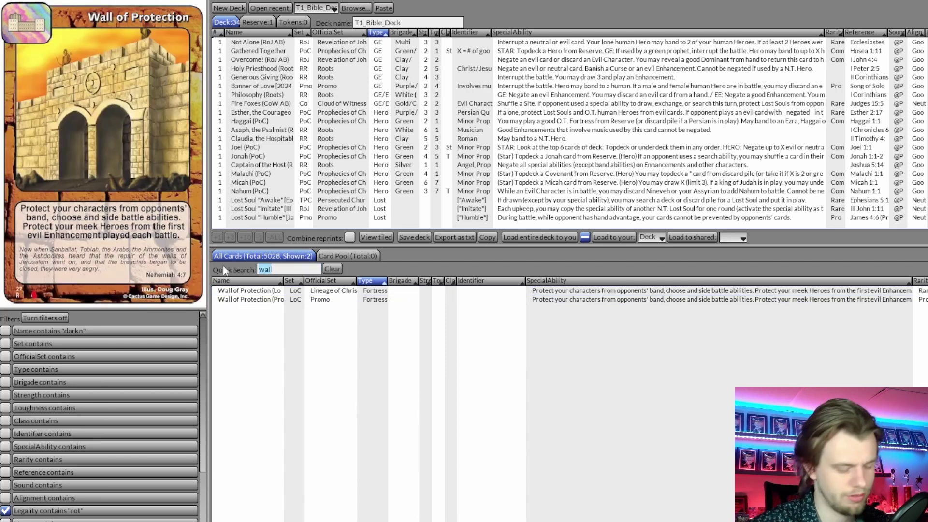
Search the card list for "jerusalem", add Jerusalem Tower to the deck, and clear the search
text(jerusalem)
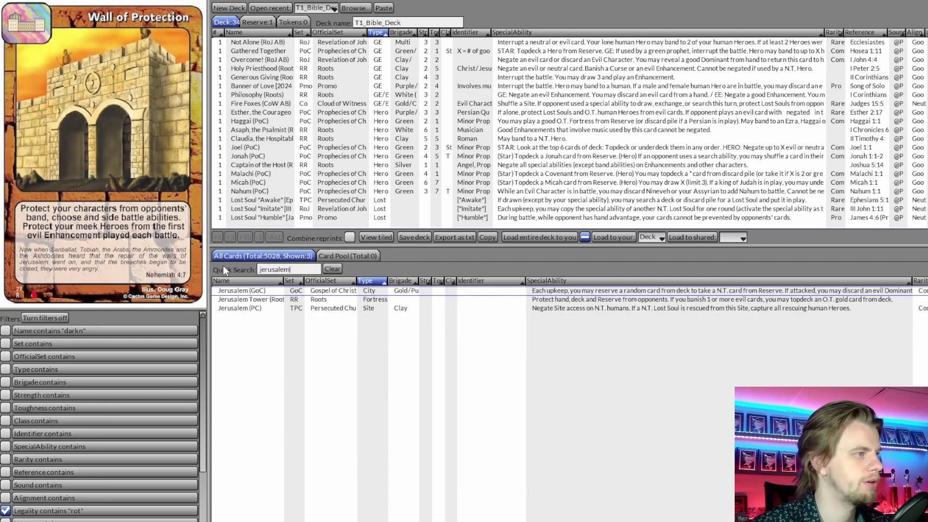
click(248, 299)
double_click(248, 300)
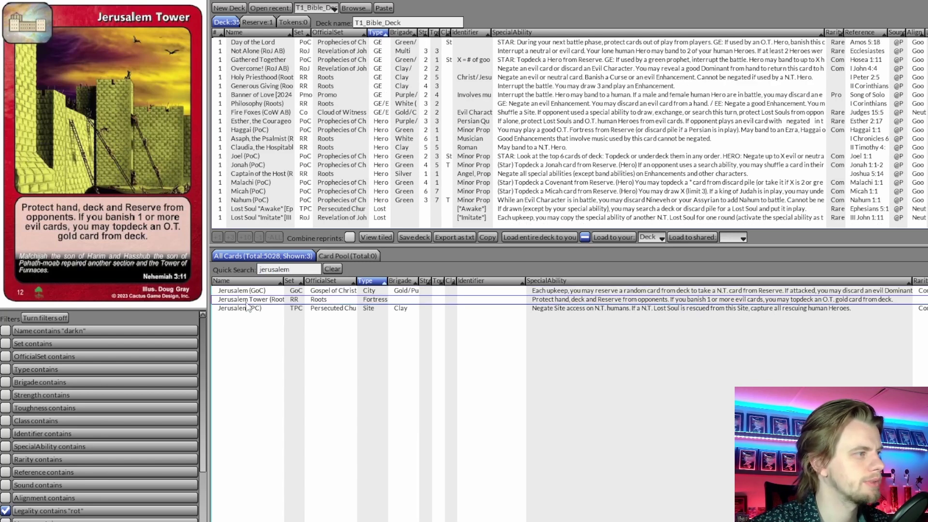
click(333, 270)
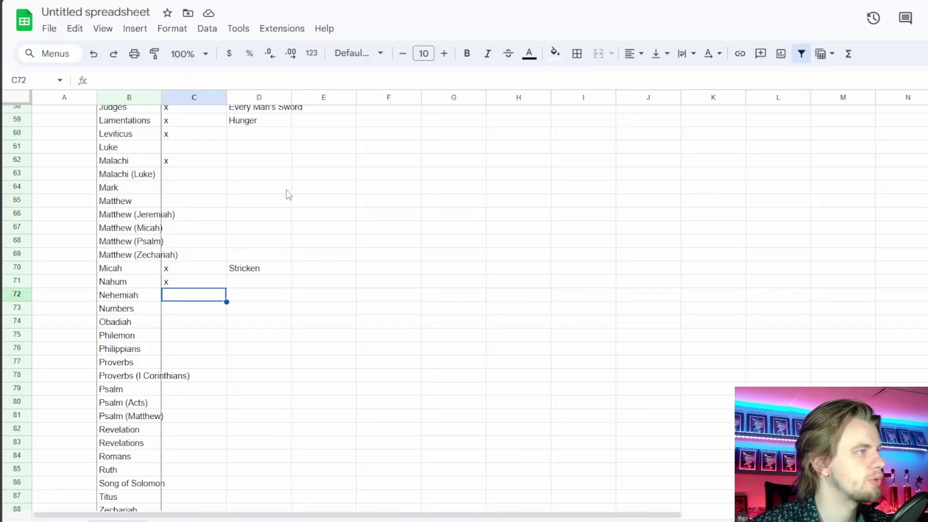
In the checklist spreadsheet, mark Nehemiah with "x" and note "Baruch" and "Wall of Prot" as alternatives in the adjoining cells
text(x)
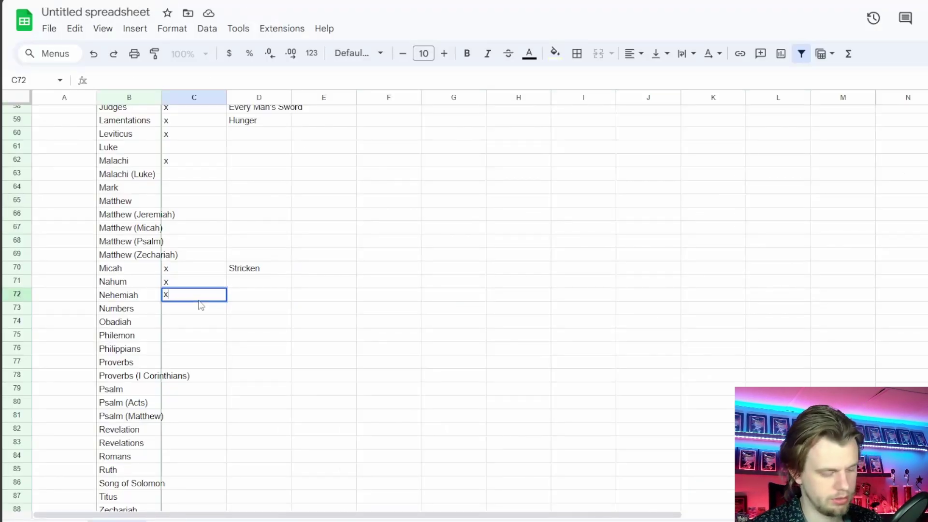
key(Tab)
text(Baruch,)
key(BackSpace)
key(BackSpace)
key(Tab)
text(Wall of Prot)
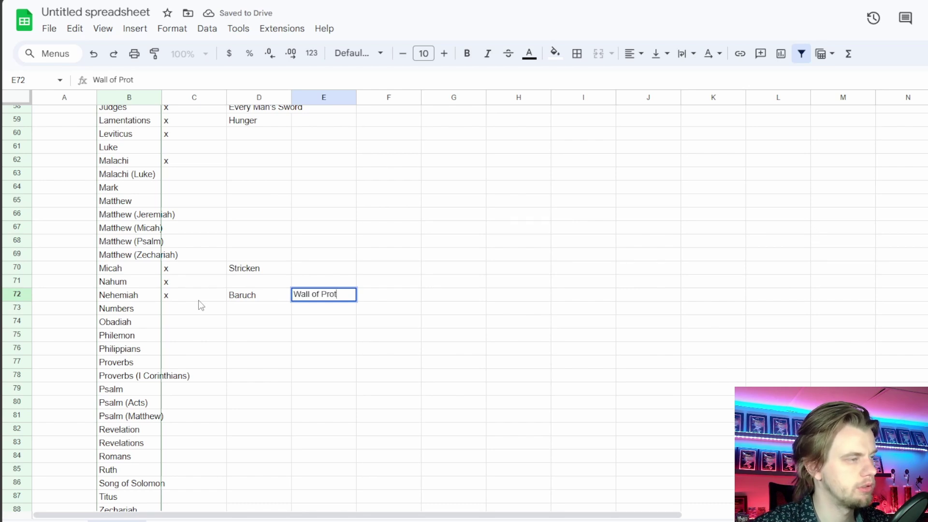
key(Tab)
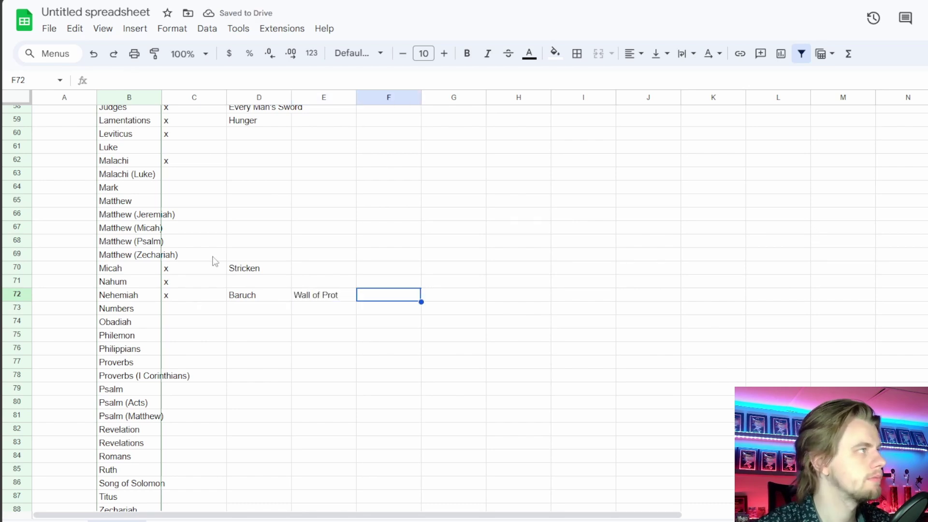
In the collection sheet, read the Builder's Sword ability and examine the Numbers cards from Blue Tassels [RR] to Medad
key(ctrl+Tab)
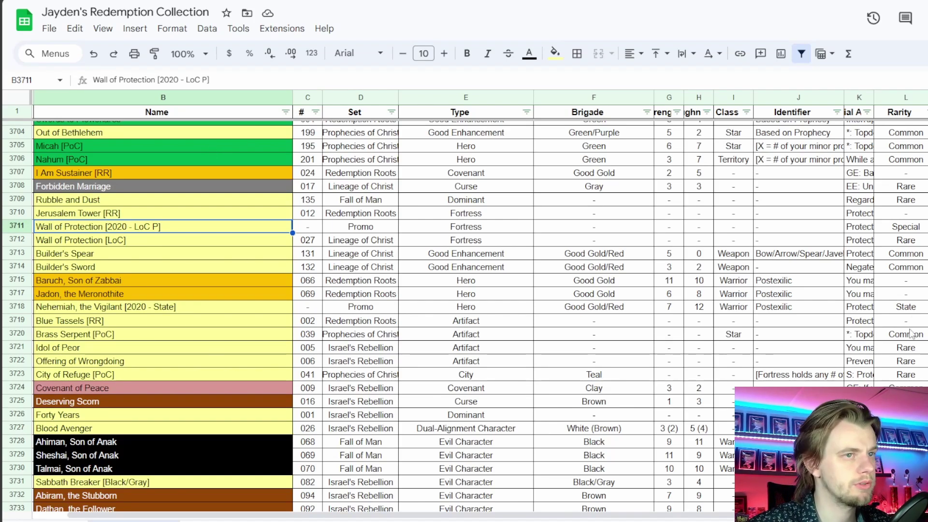
click(866, 269)
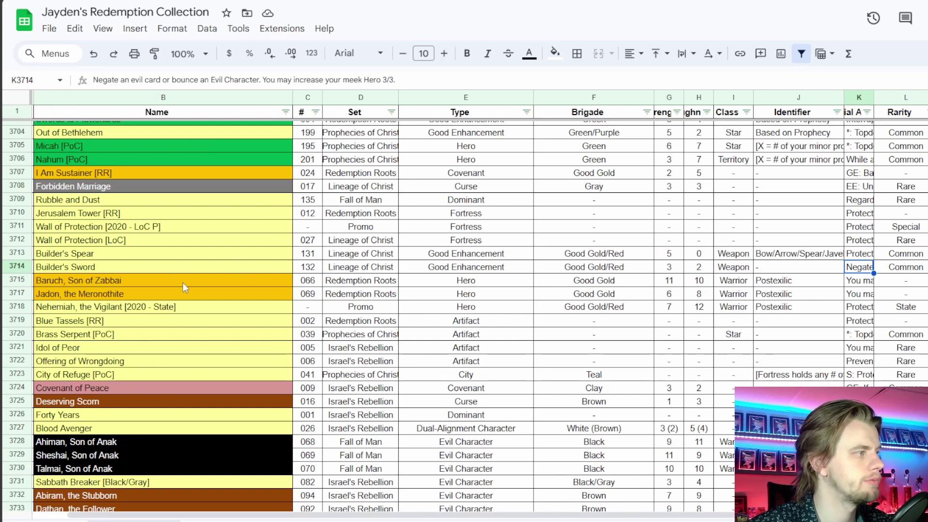
scroll(237, 285, down, 2)
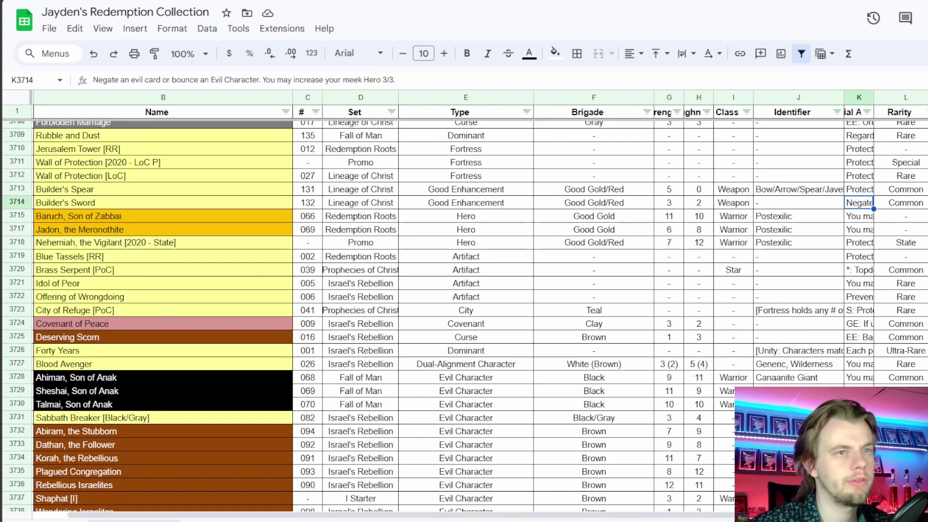
key(shift+Down)
key(shift+Down)
key(shift+Down)
key(shift+Down)
key(shift+Down)
key(shift+Down)
key(shift+Down)
key(shift+Down)
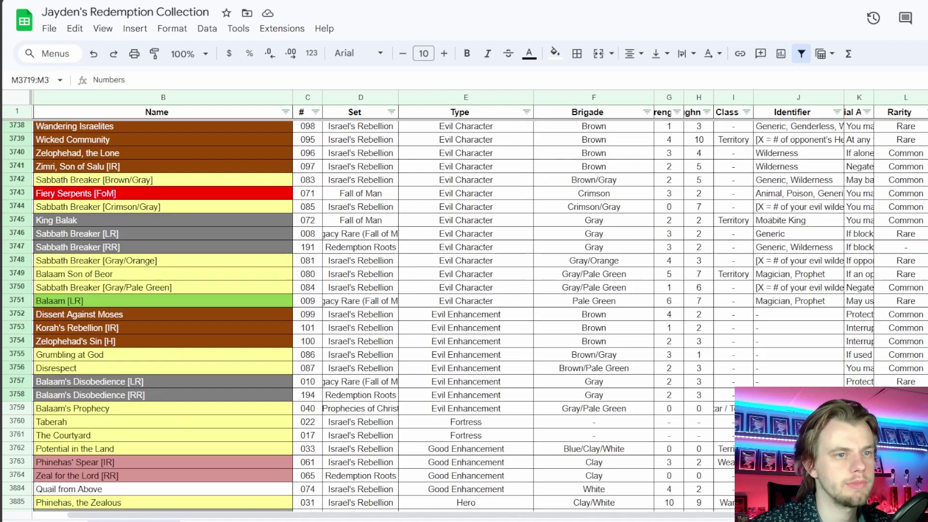
scroll(464, 314, up, 2)
key(shift+Down)
key(shift+Down)
key(shift+Down)
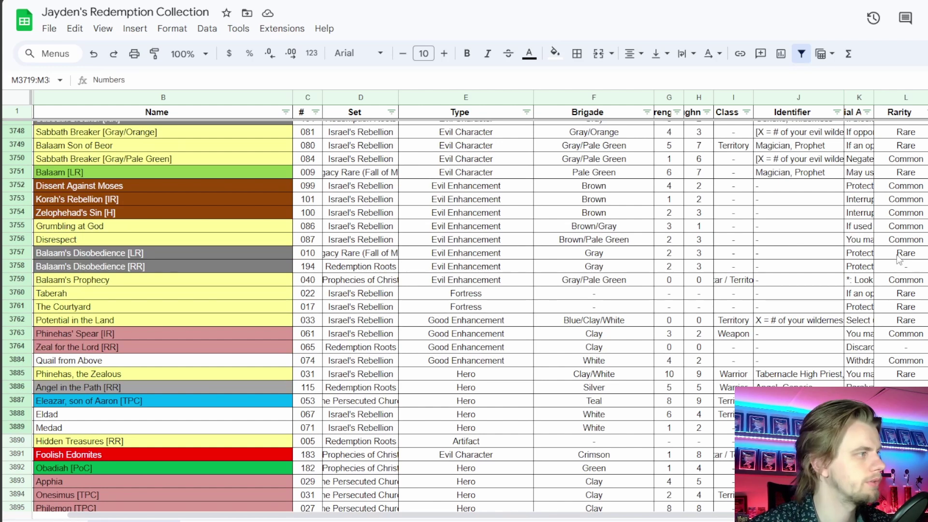
scroll(515, 239, up, 2)
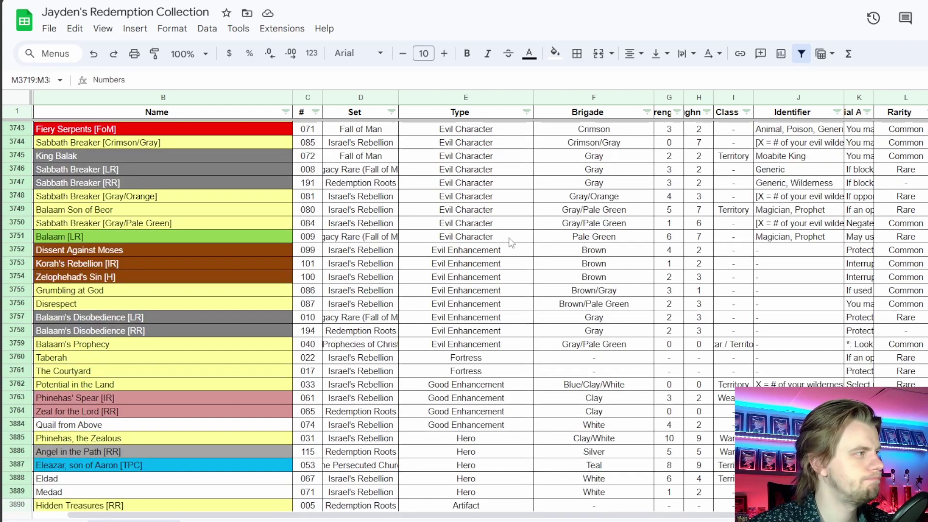
scroll(585, 258, down, 5)
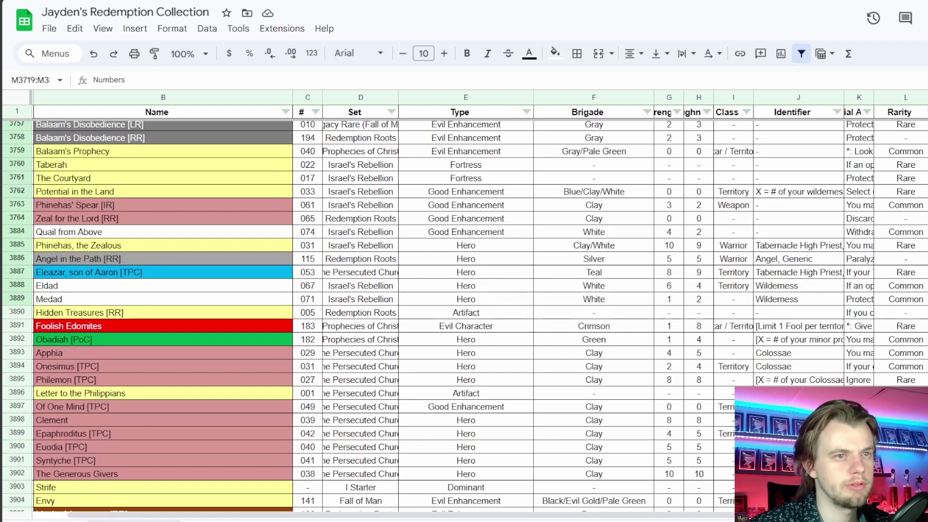
Locate the Obadiah cards in the collection sheet, then search the deck editor for "obadi" to read the Obadiah card
key(ctrl+shift+Down)
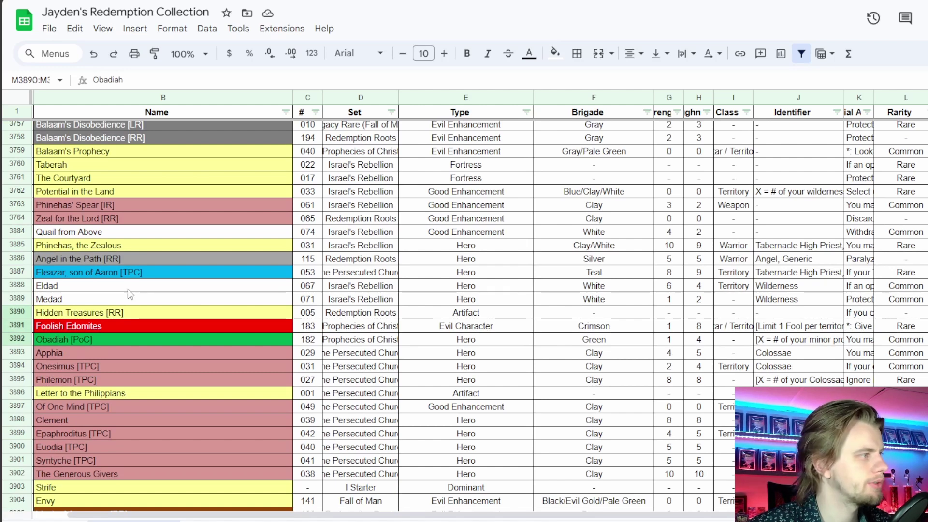
scroll(94, 220, down, 3)
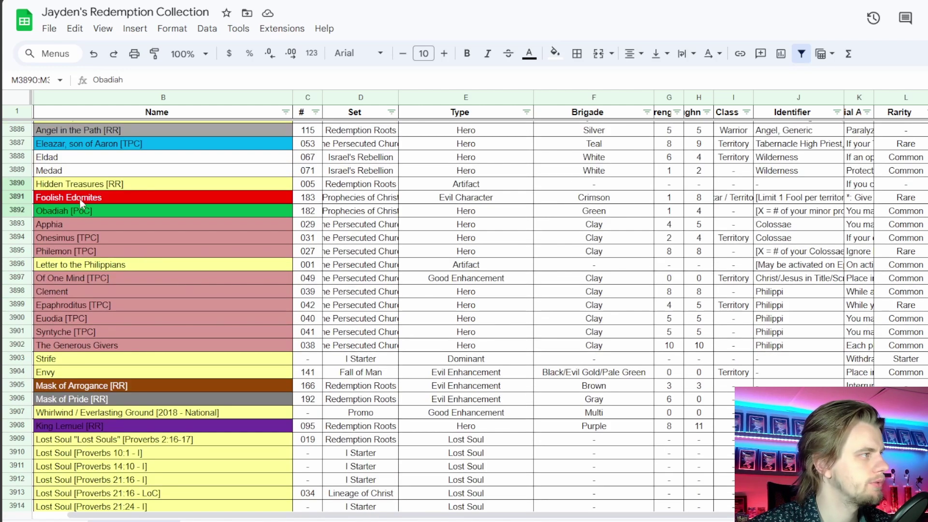
click(78, 214)
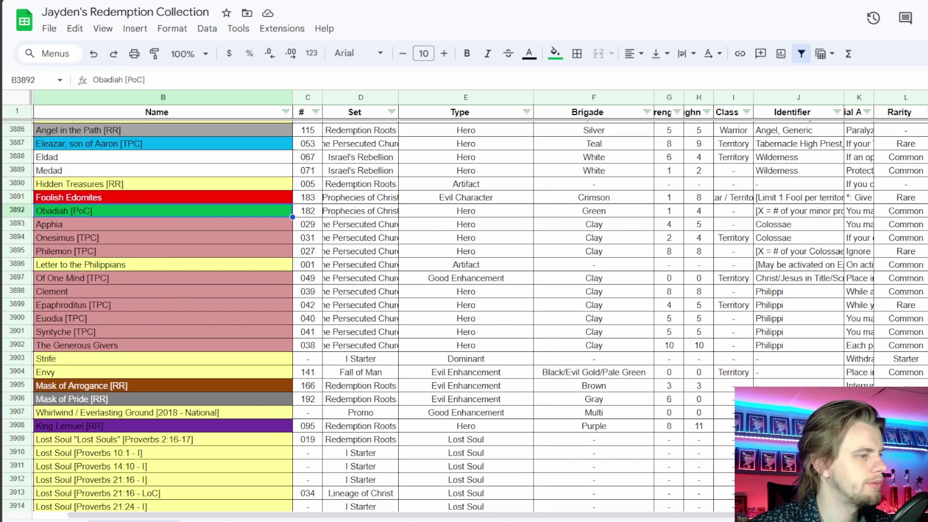
key(alt+Tab)
click(289, 271)
text(o)
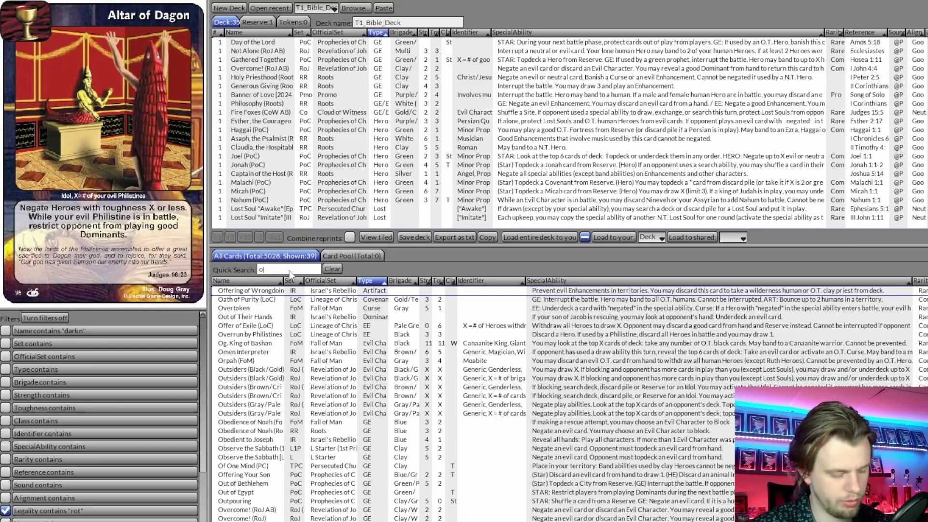
text(badi)
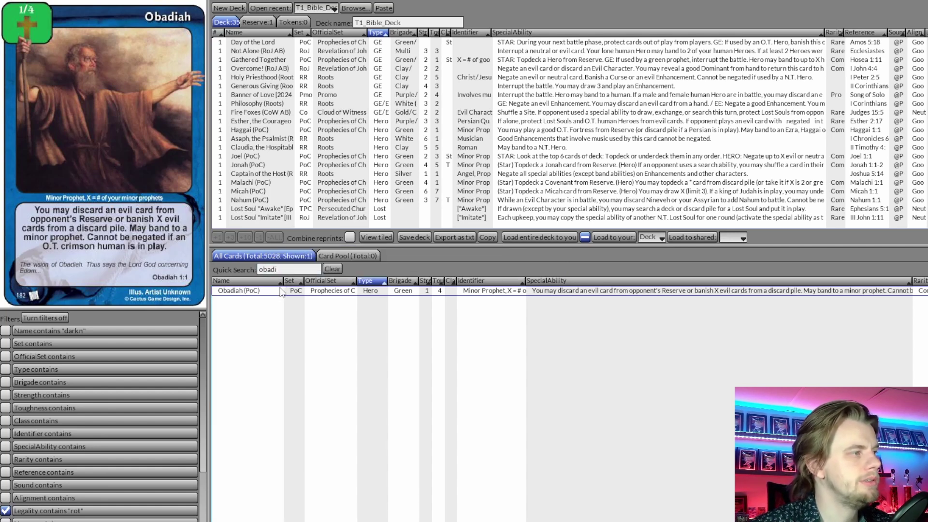
Search the card list for "foolis" and select Foolish Edomites to review it
click(271, 269)
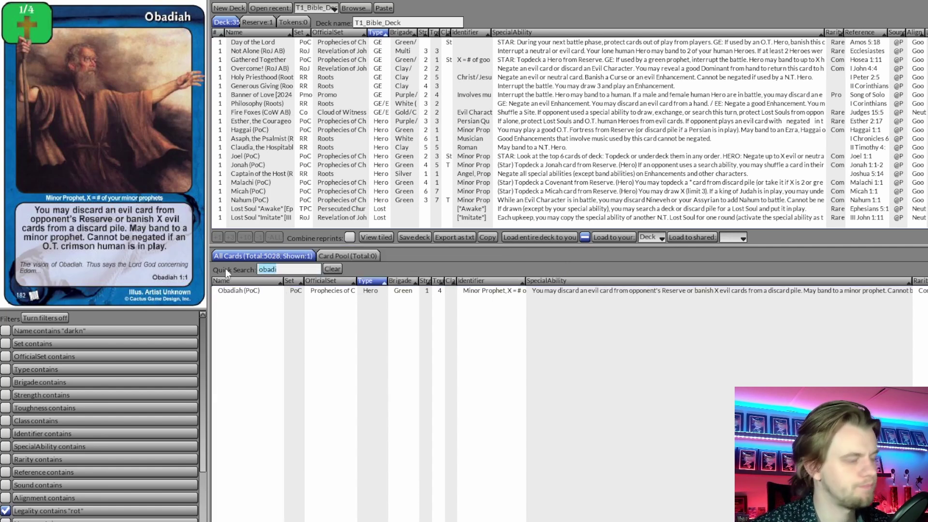
text(foolis)
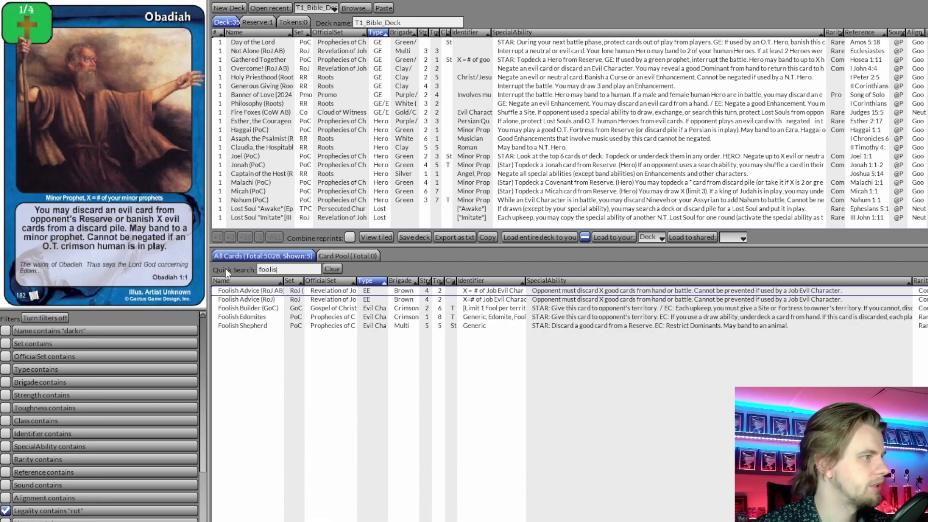
click(228, 317)
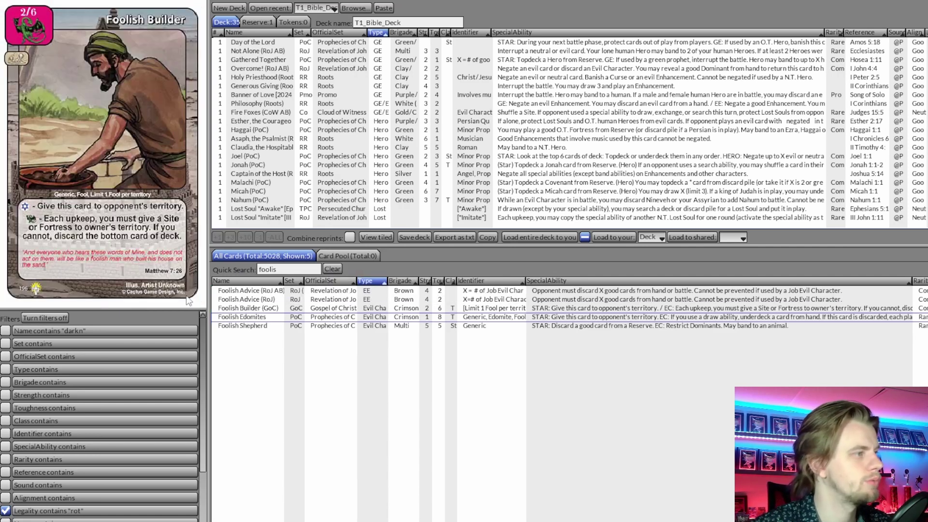
Check the Obadiah artifact's name in the collection sheet, then search for "hidden" in the deck editor and add Hidden Treasures to the deck
key(alt+Tab)
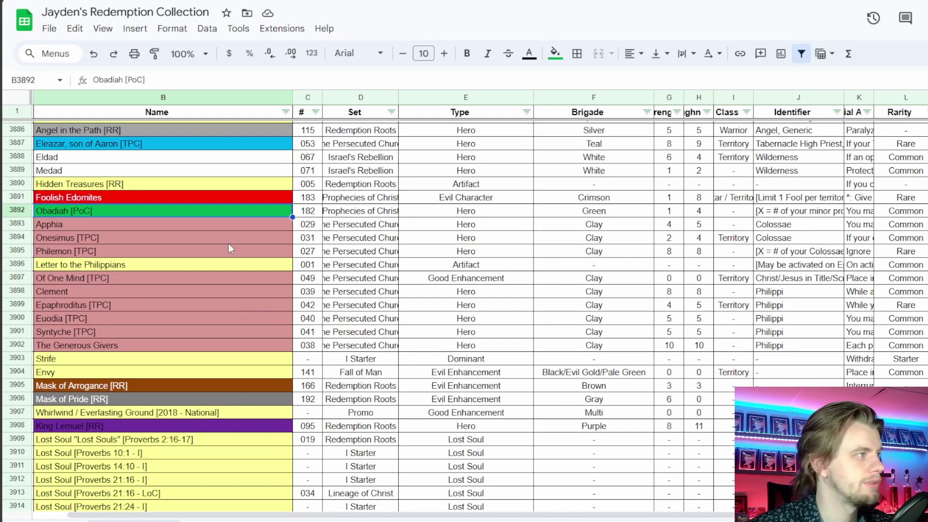
key(alt+Tab)
key(ctrl+a)
text(hid)
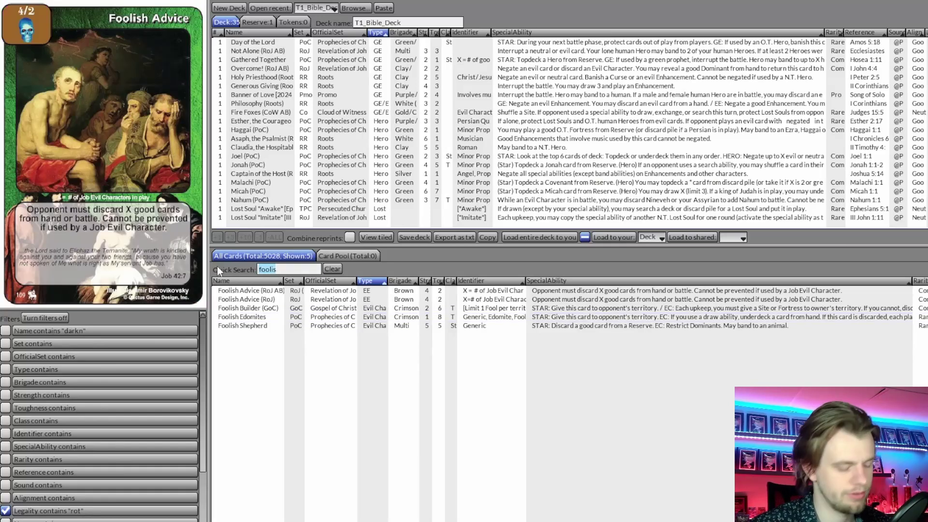
text(den)
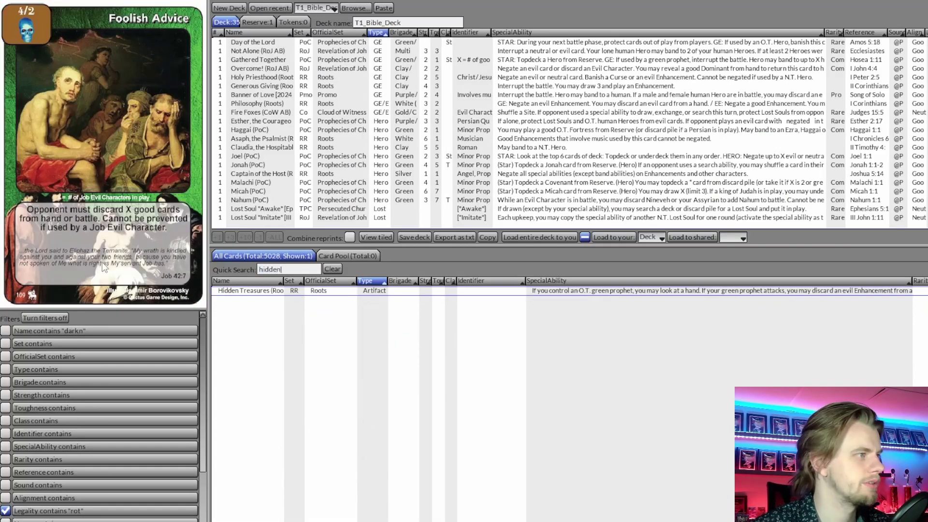
double_click(262, 291)
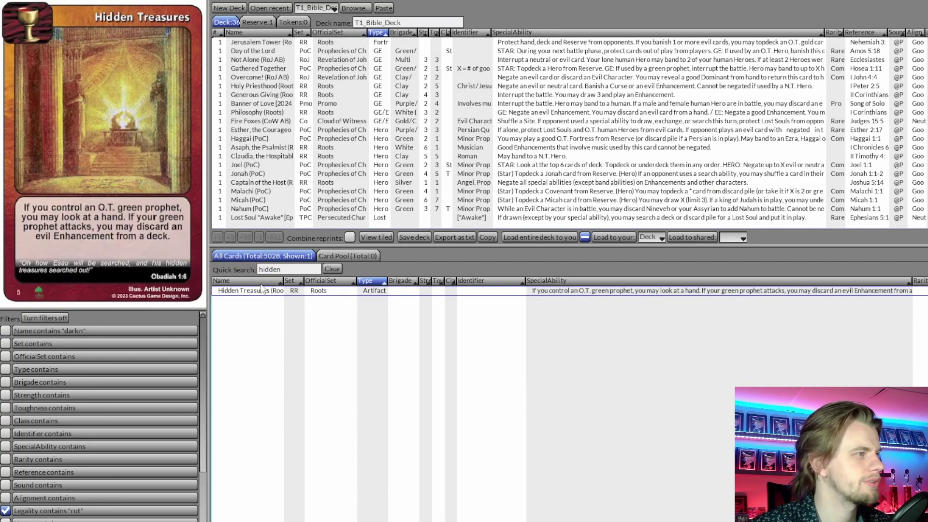
click(331, 268)
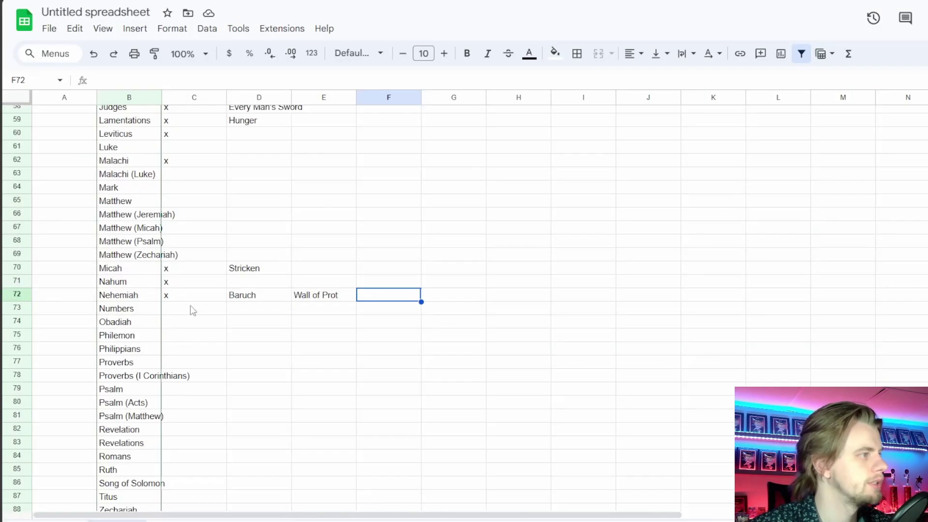
Mark Obadiah with "x" in the checklist spreadsheet
click(183, 326)
text(x)
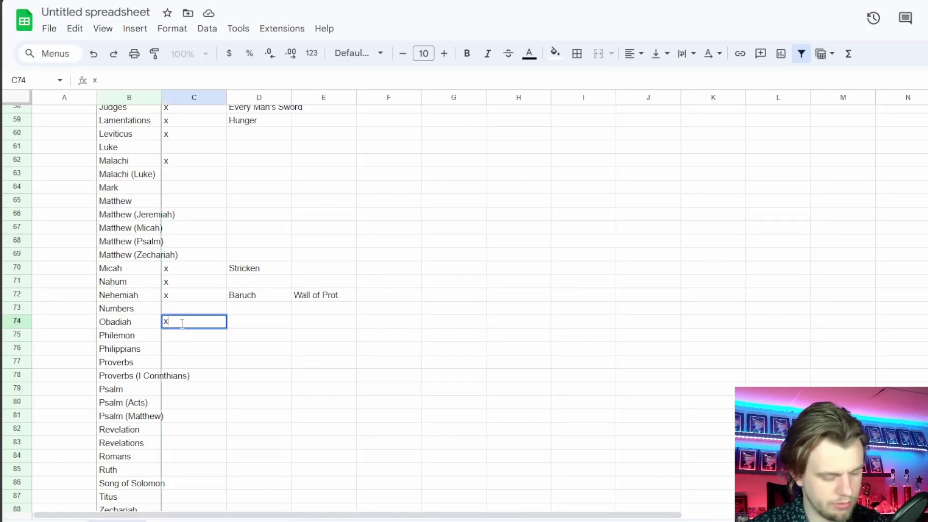
key(Return)
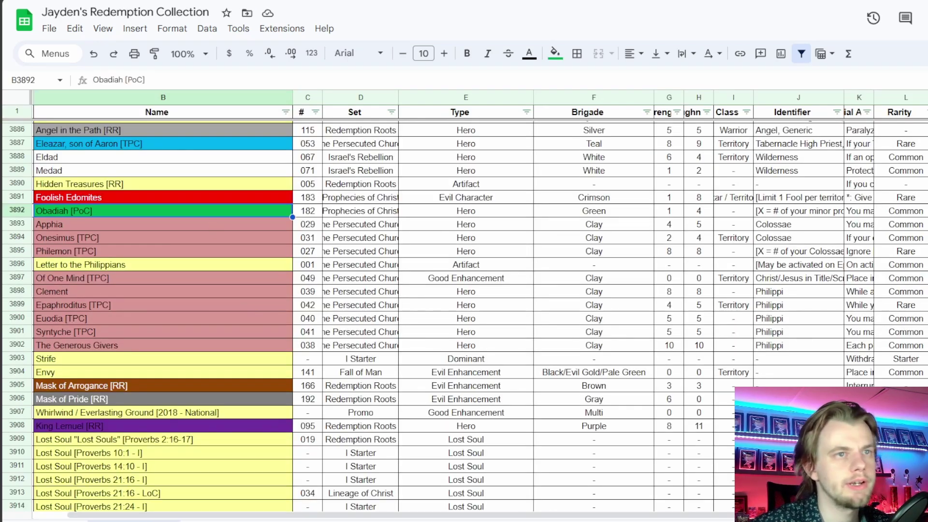
Locate the Philemon cards in the collection sheet and look up Apphia in the deck editor with the search "apphi"
drag(927, 251, 926, 225)
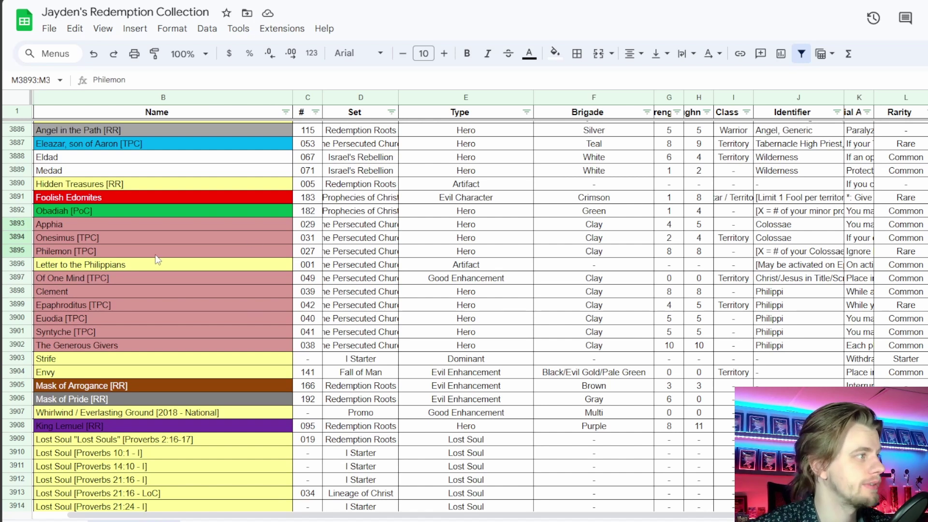
key(alt+Tab)
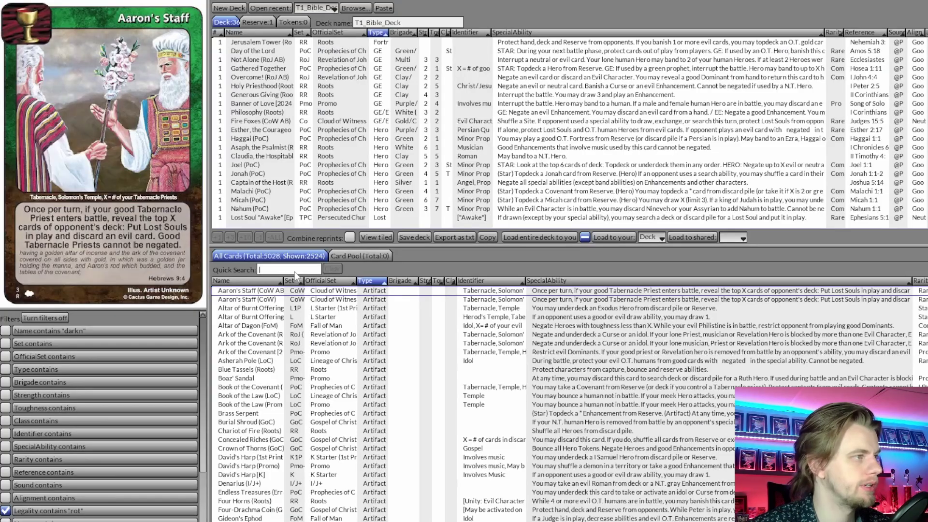
text(pphi)
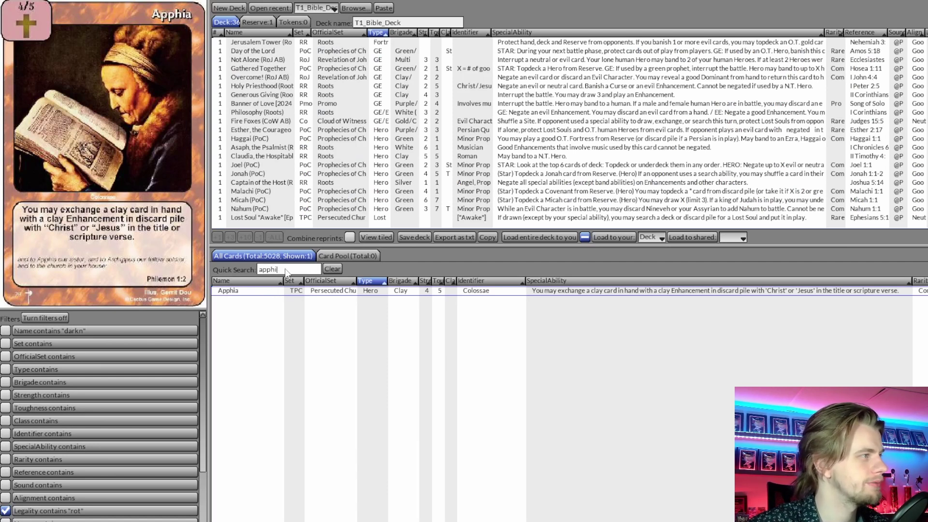
Search the card list for "one" and select Onesimus to review it
key(ctrl+a)
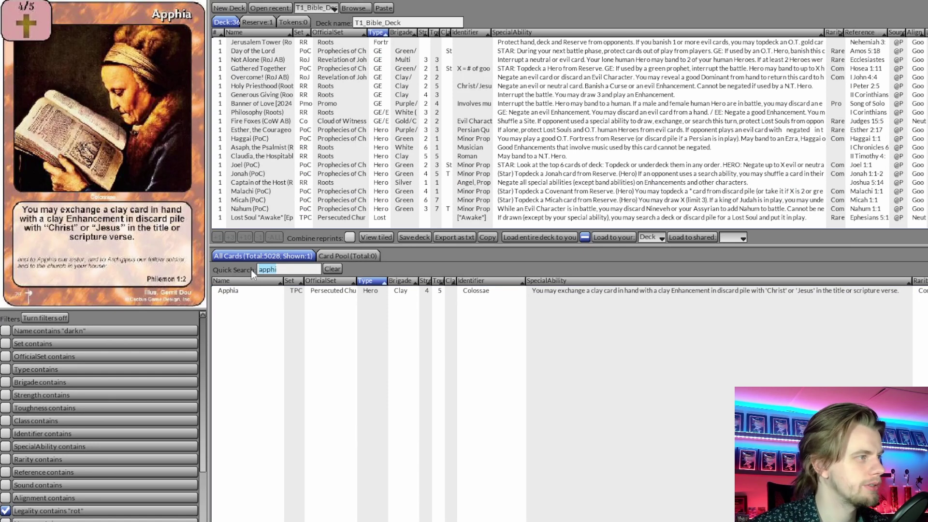
text(one)
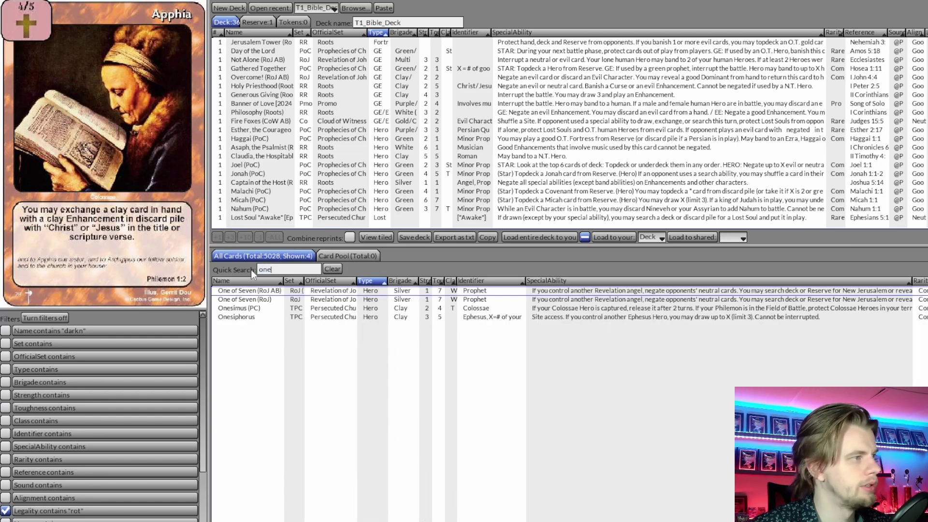
click(267, 310)
Search the card list for "phile", add Philemon to the deck, and clear the search
double_click(264, 268)
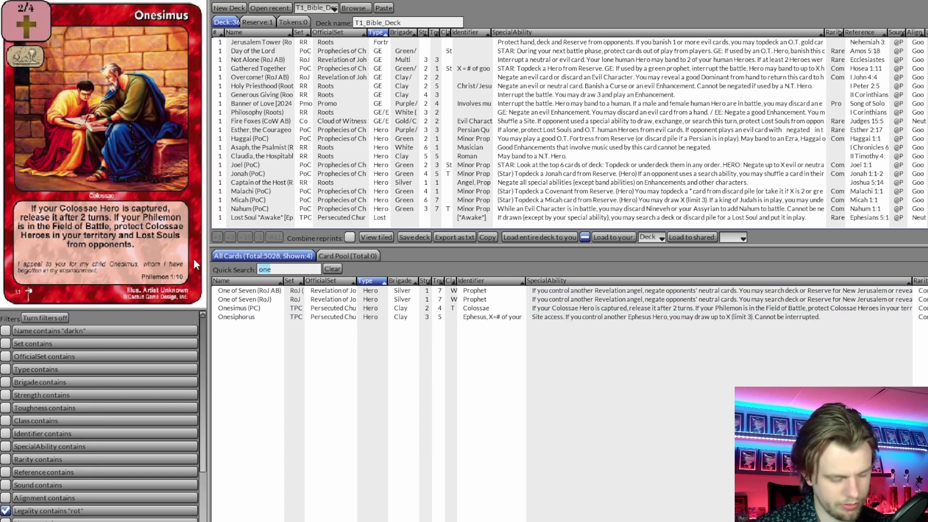
text(phile)
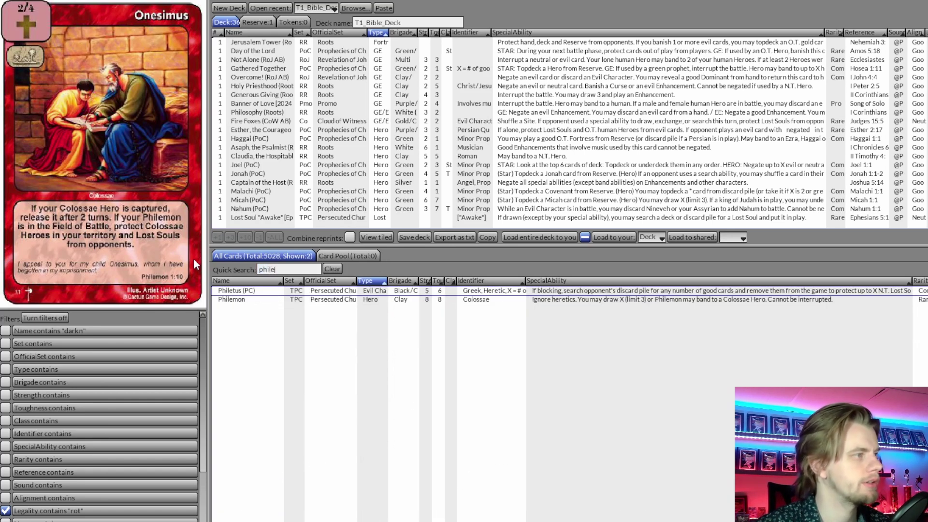
mouse_move(234, 300)
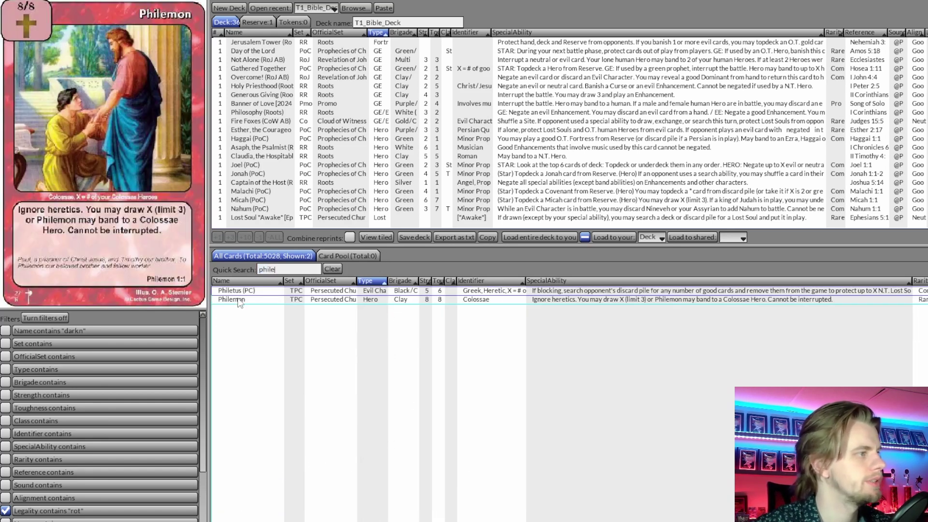
double_click(239, 301)
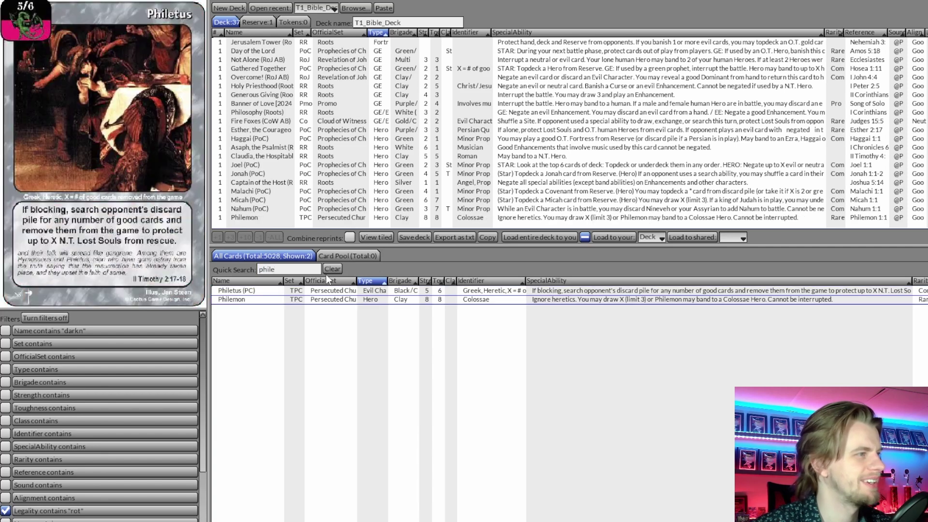
click(334, 268)
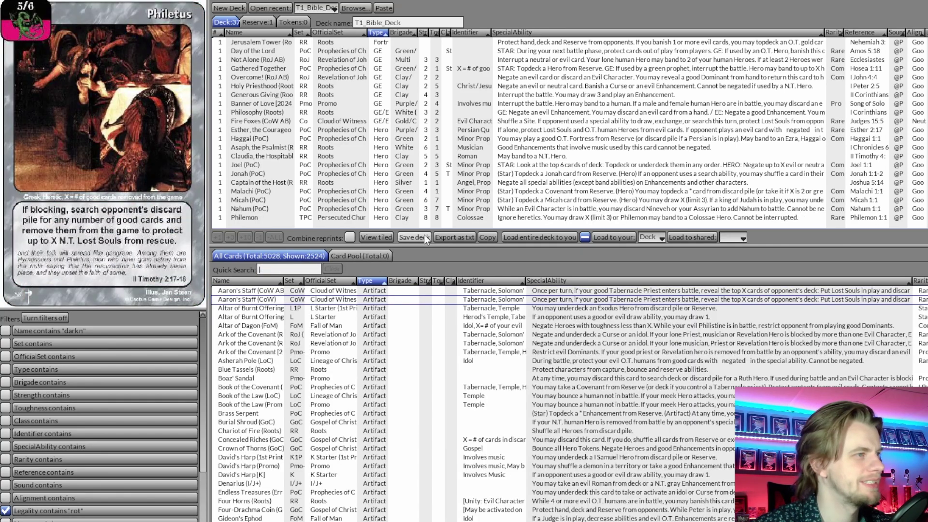
mouse_move(256, 220)
scroll(257, 220, down, 1)
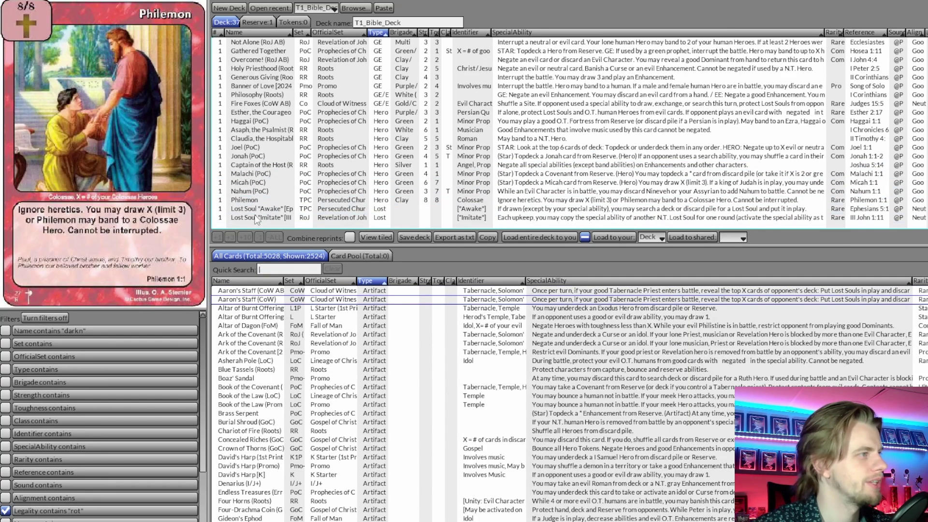
mouse_move(269, 155)
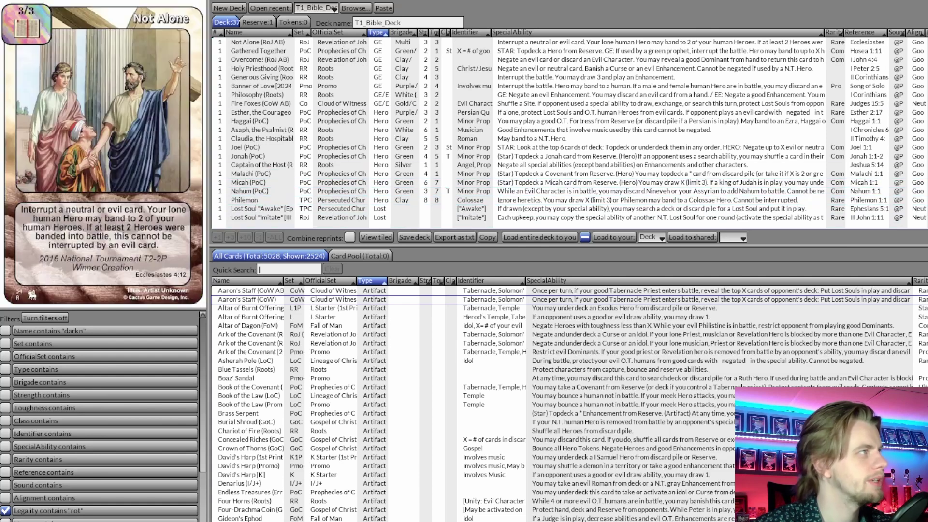
Mark Philemon with "x" in the checklist spreadsheet
key(alt+Tab)
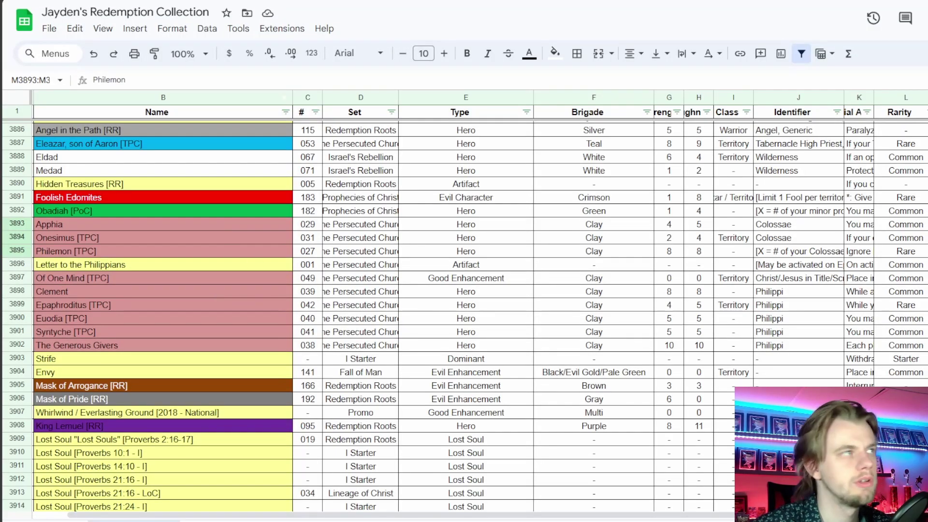
key(alt+Tab)
text(x)
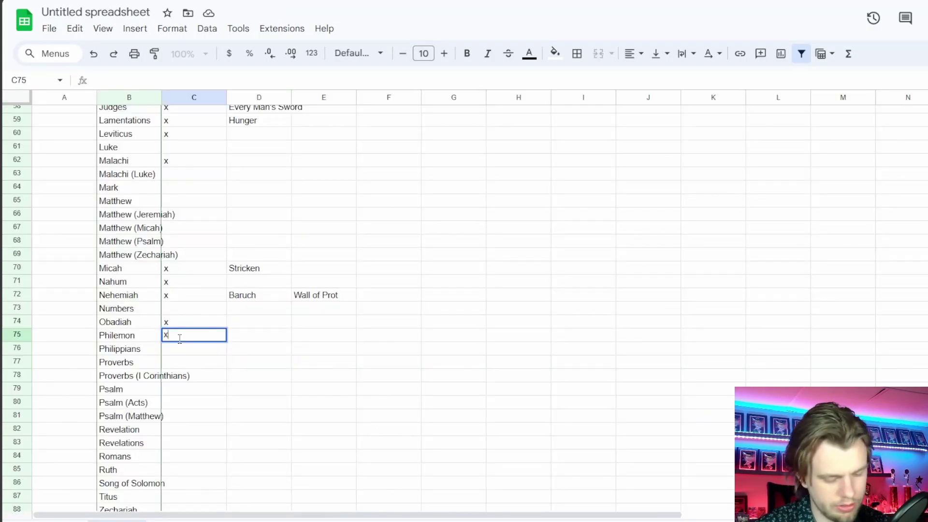
key(Return)
Locate and highlight the Philippians rows in the collection sheet to examine the candidate cards
key(alt+Tab)
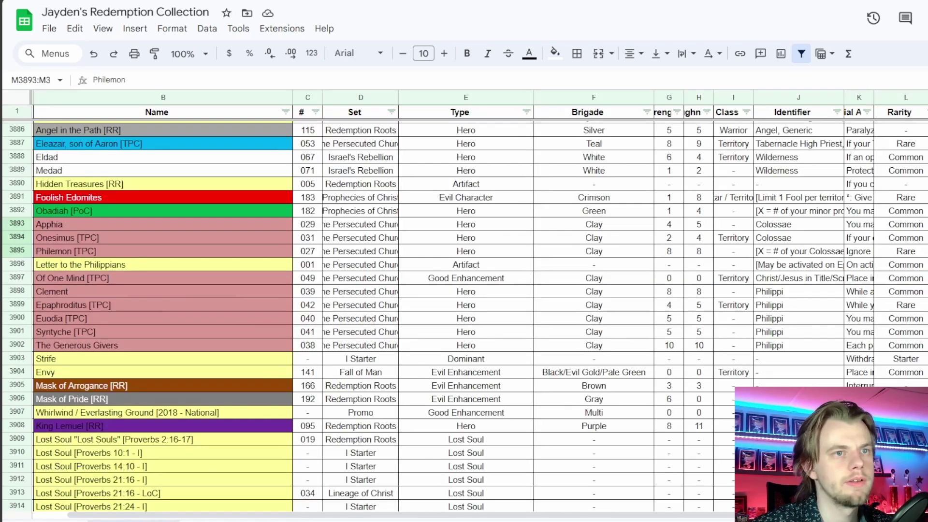
key(Down)
key(Down)
key(Down)
key(shift+Down)
key(shift+Down)
key(shift+Down)
key(shift+Down)
key(shift+Down)
key(shift+Down)
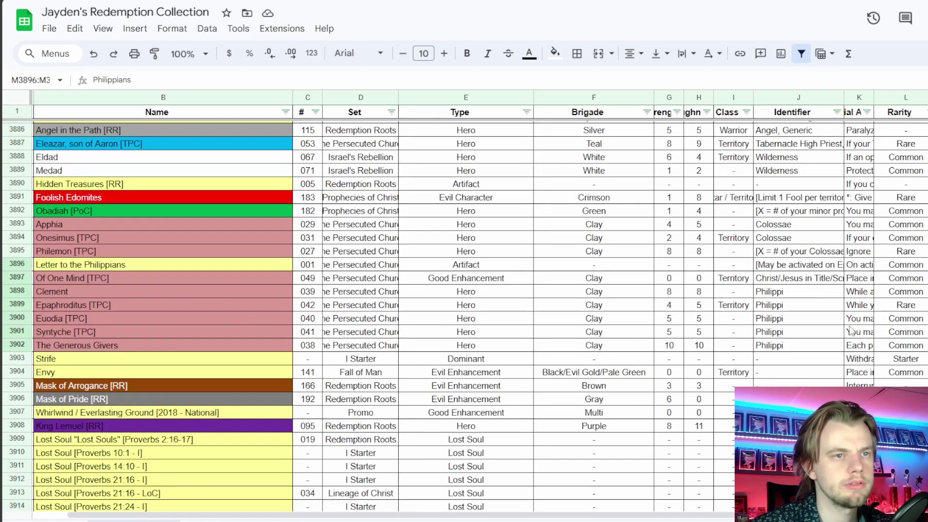
scroll(829, 328, down, 2)
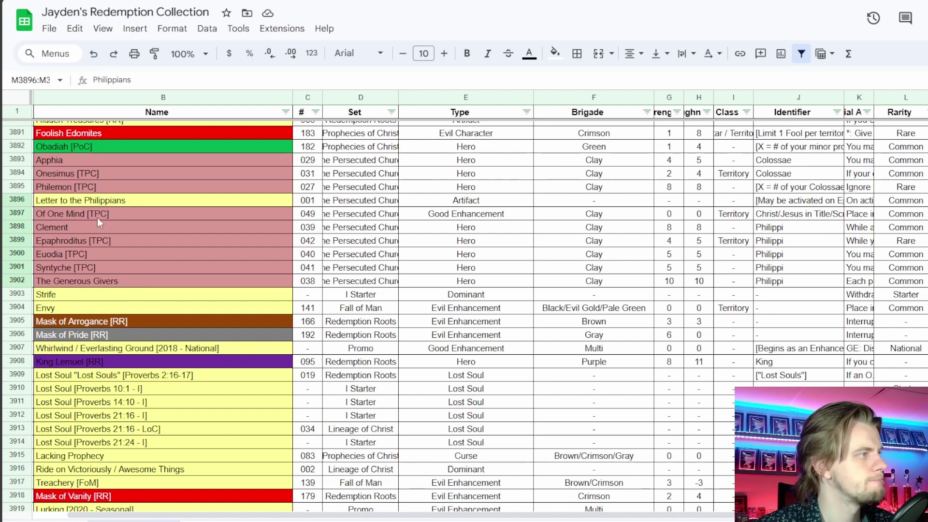
Switch to LackeyCCG, search the card list for "epa", and select Epaphroditus to review it
mouse_move(382, 521)
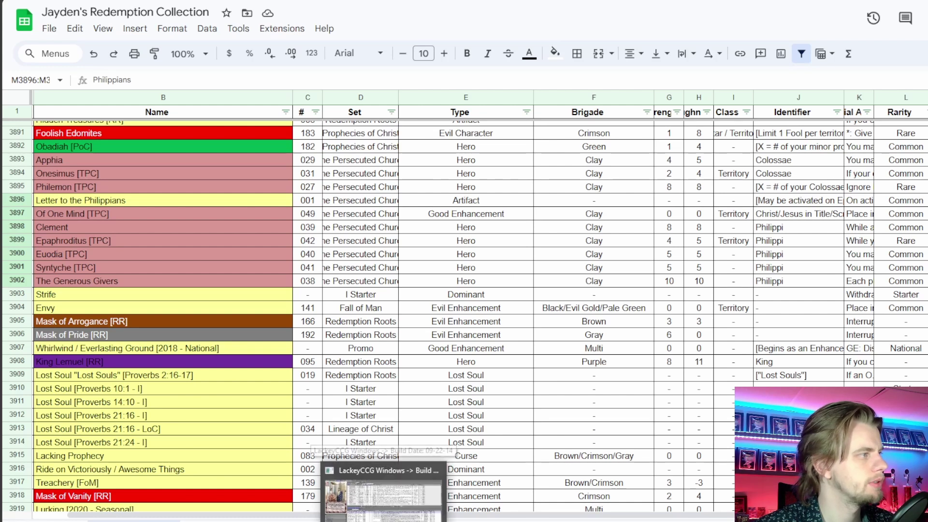
click(382, 495)
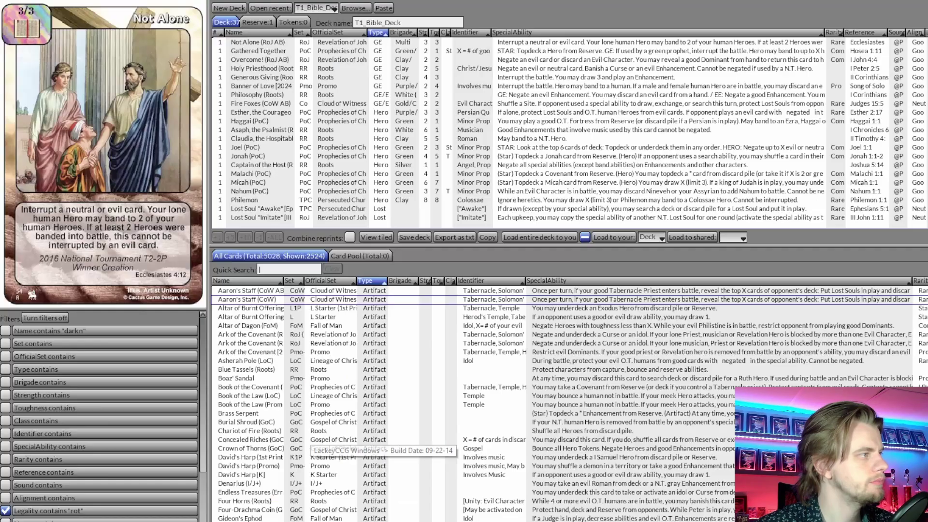
text(epa)
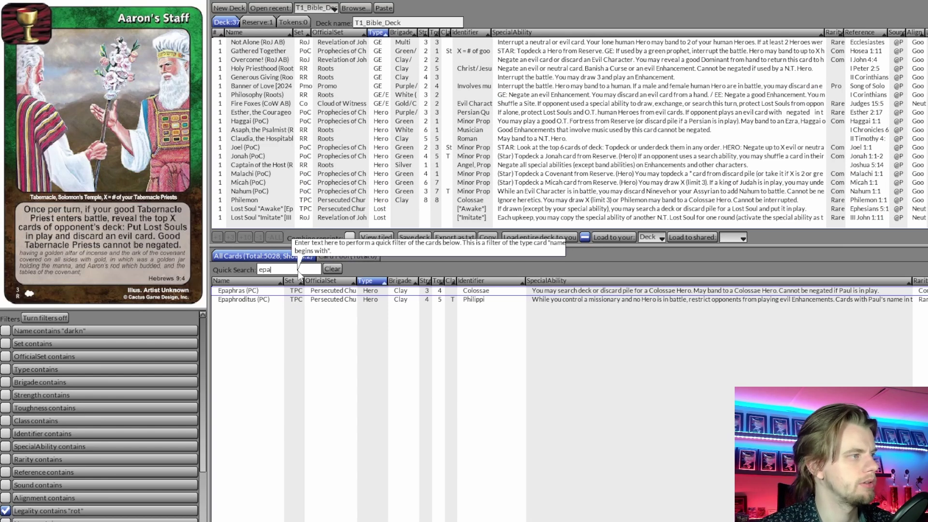
click(269, 300)
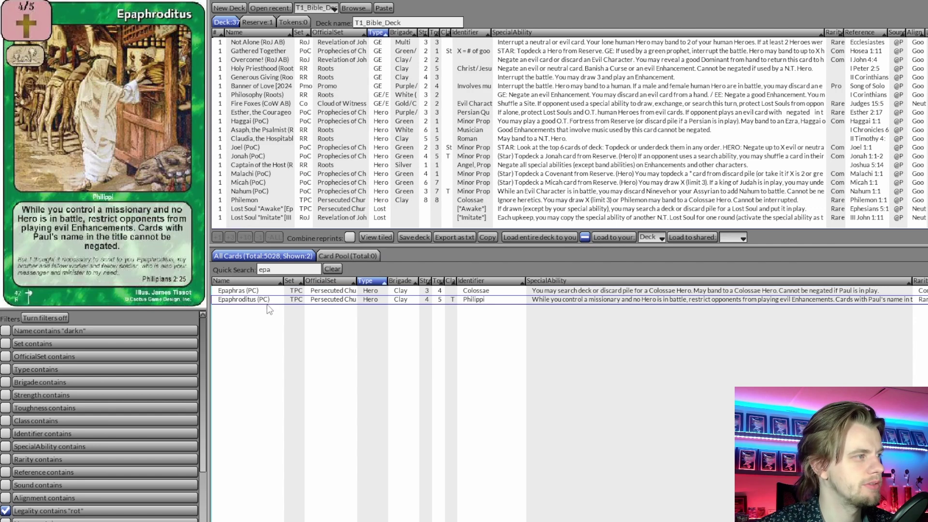
Check the Of One Mind entry in the collection sheet and look the card up in the deck editor with the search "of one"
key(alt+Tab)
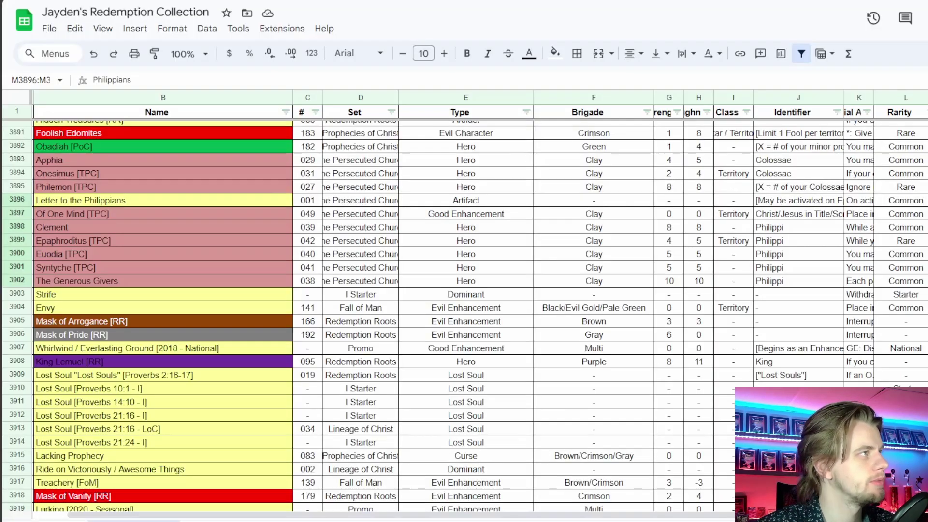
click(103, 217)
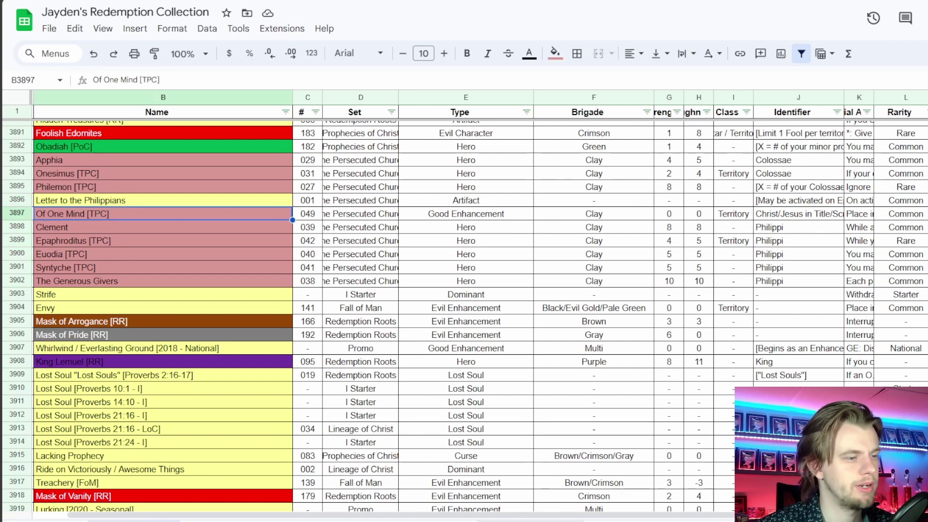
key(alt+Tab)
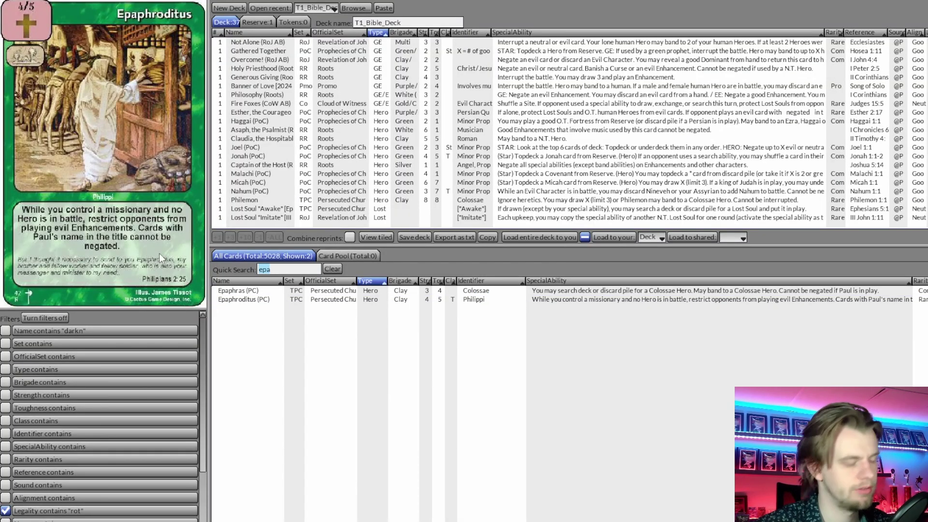
text(of one)
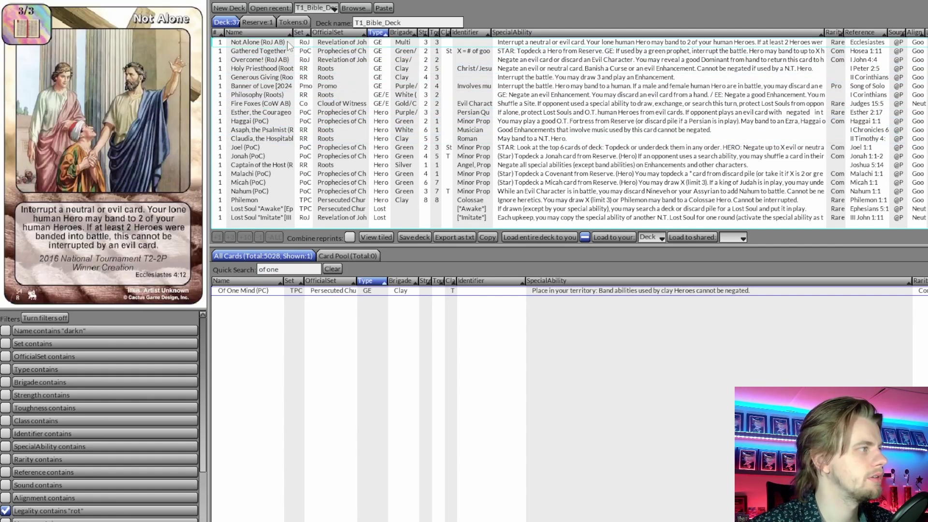
scroll(285, 49, up, 1)
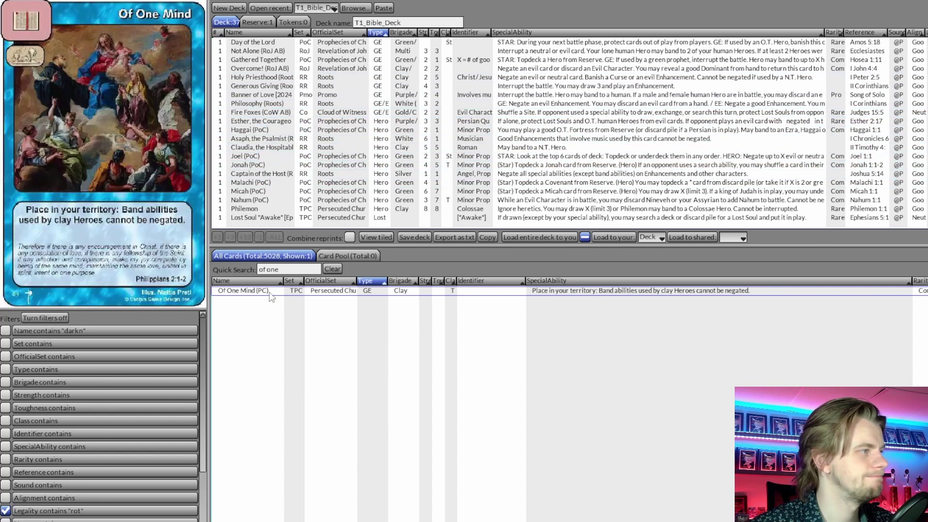
Search the card list for "epaph", add Epaphroditus to the deck, and clear the search
click(326, 267)
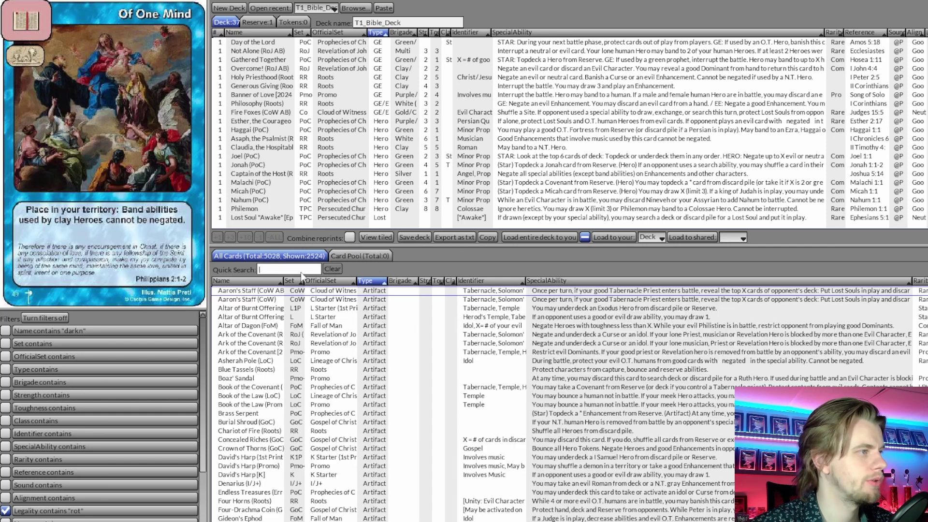
text(epaph)
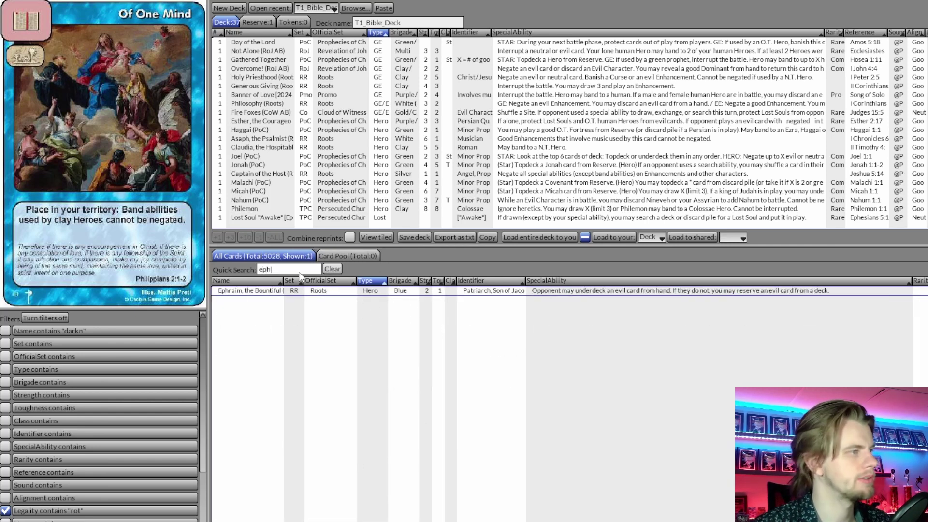
click(268, 300)
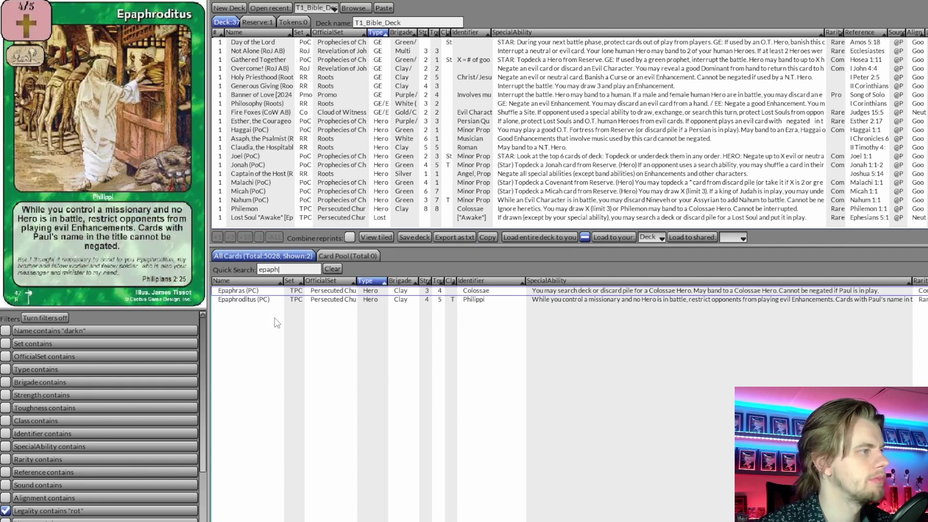
double_click(269, 299)
click(332, 269)
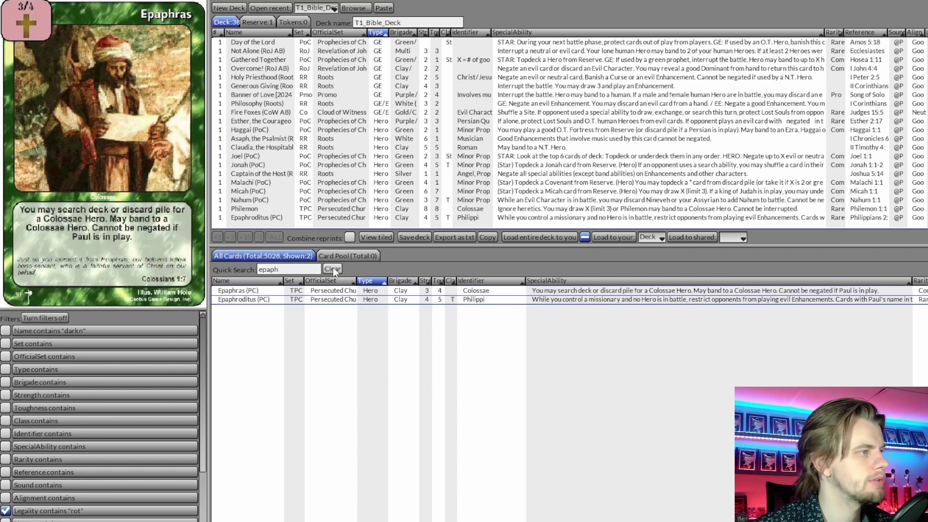
Mark Philippians with "x" in the checklist spreadsheet and note "Of One Mind" as its alternative
key(alt+Tab)
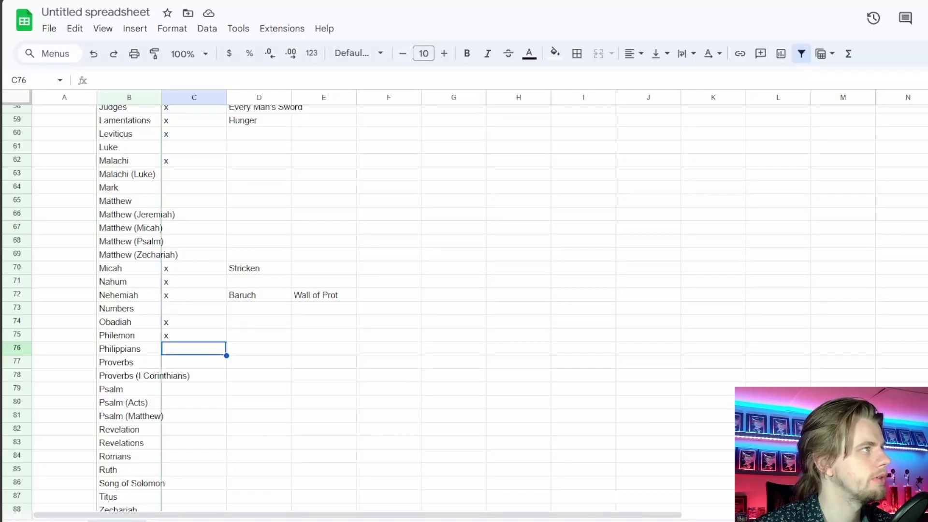
text(x)
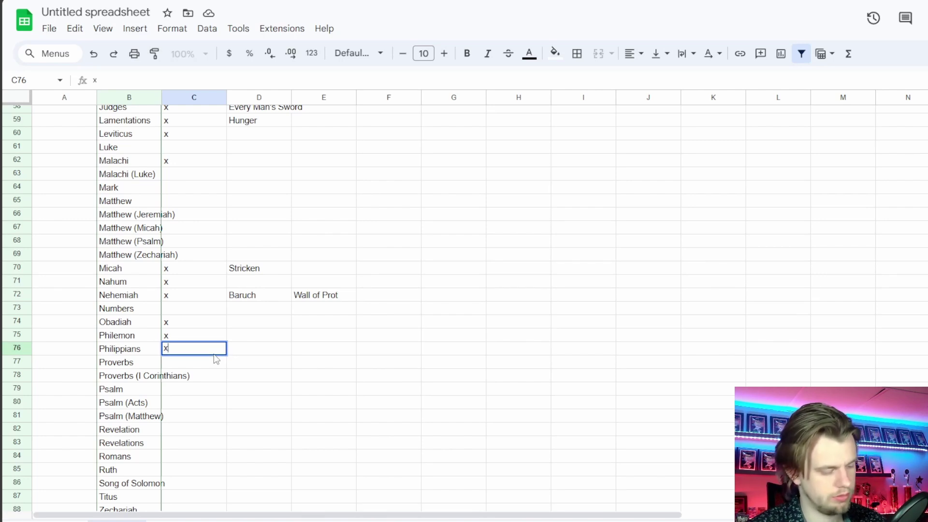
key(Tab)
text(O)
key(BackSpace)
text(Of One Mind)
key(Return)
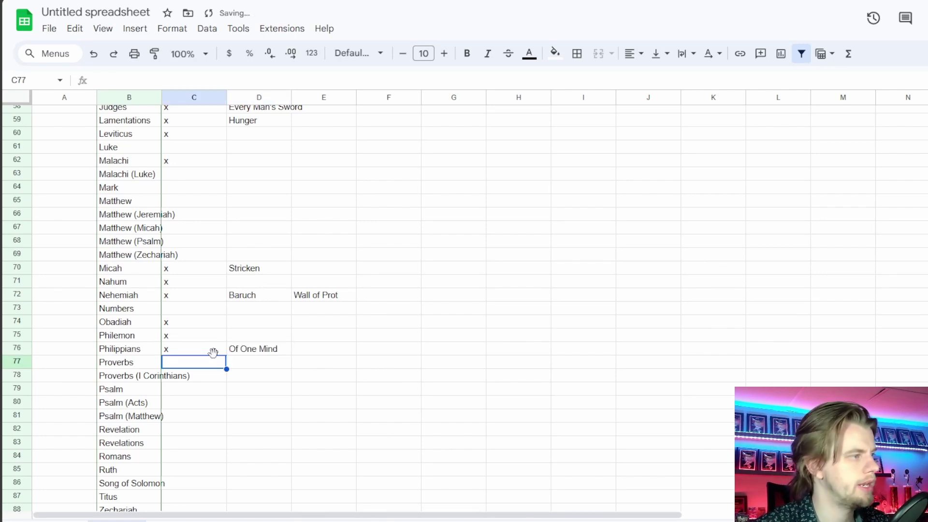
Locate the Proverbs cards in the collection sheet and select the Lost Soul "Lost Souls" [Proverbs 2:16-17] entry
key(ctrl+Tab)
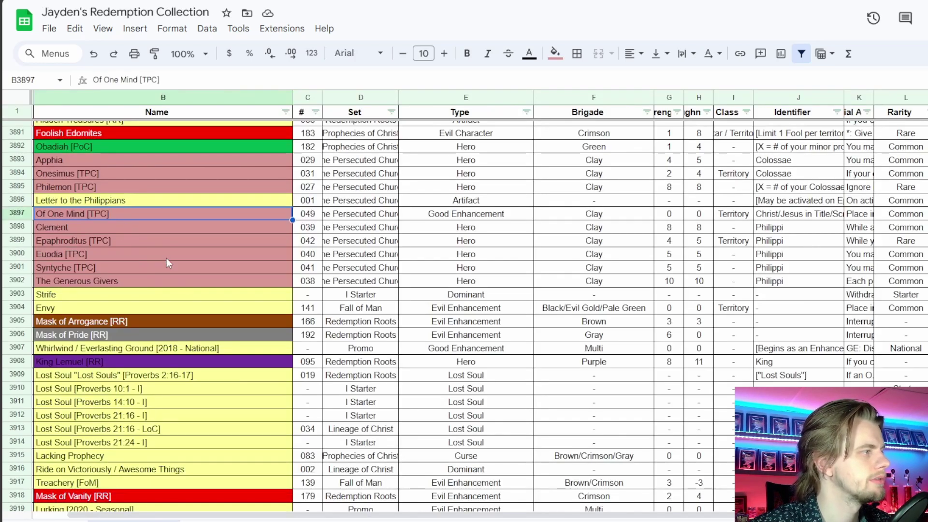
drag(169, 224, 167, 281)
click(285, 283)
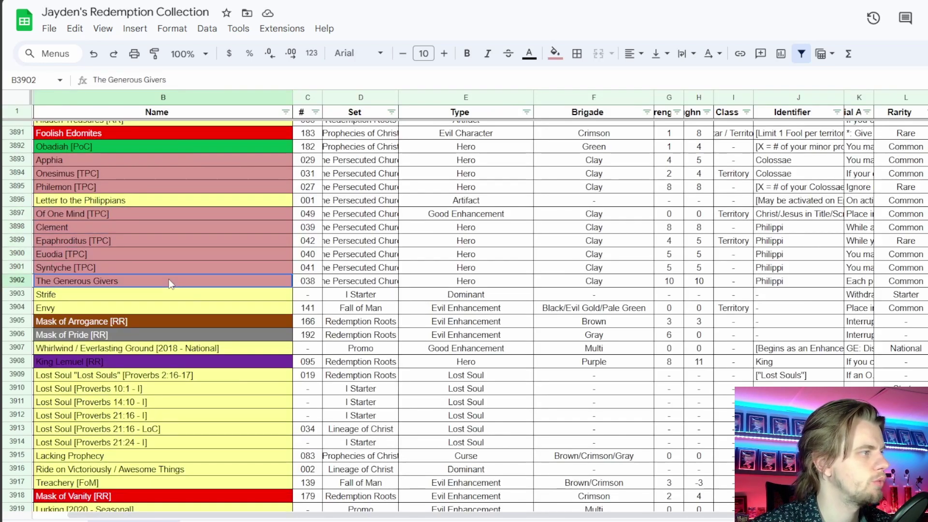
scroll(909, 381, down, 2)
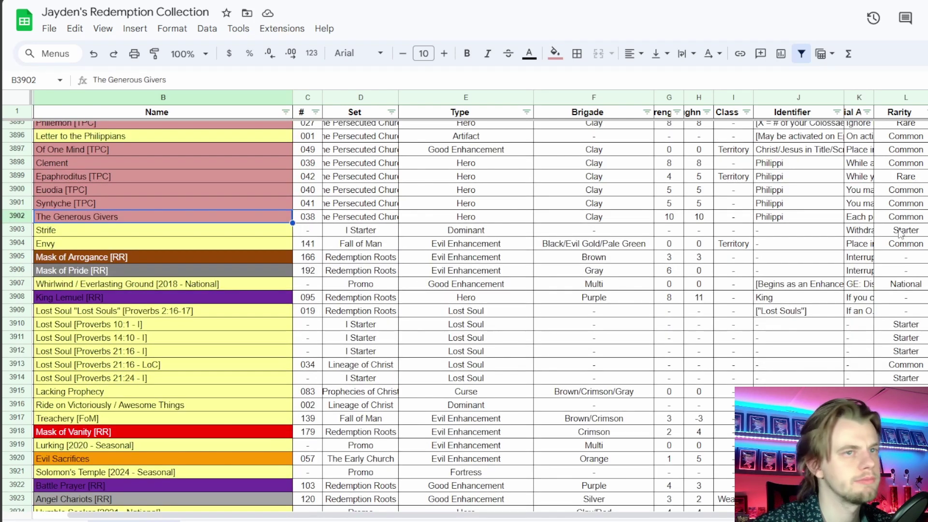
drag(926, 230, 926, 378)
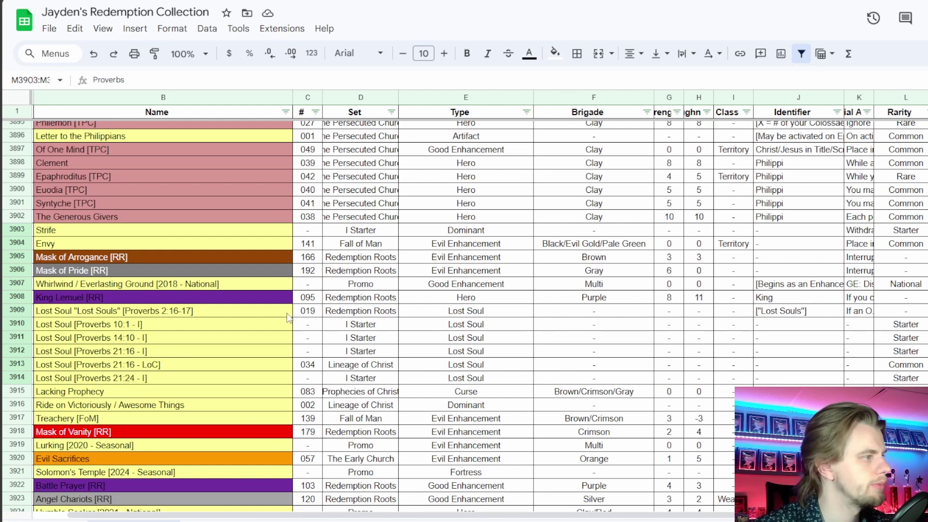
click(249, 319)
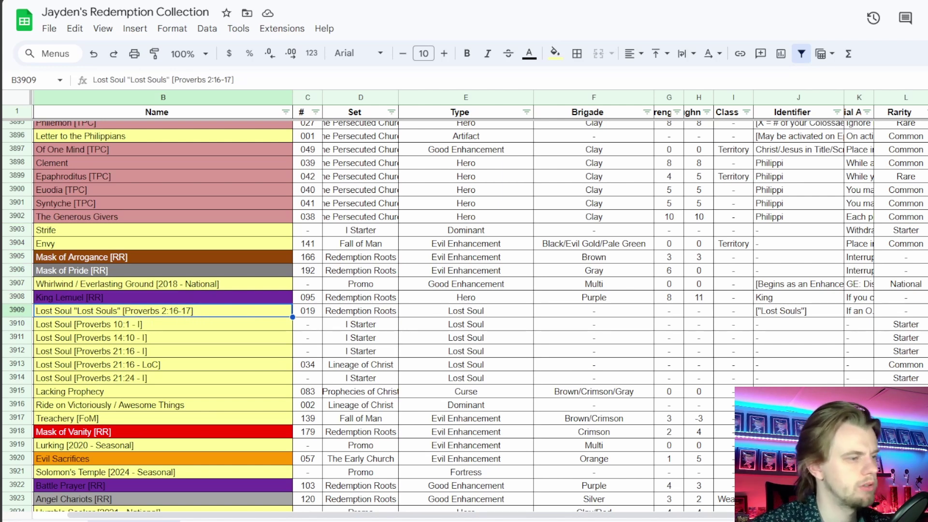
Search the deck editor's card list for "king lem", add King Lemuel to the deck, and clear the search
key(alt+Tab)
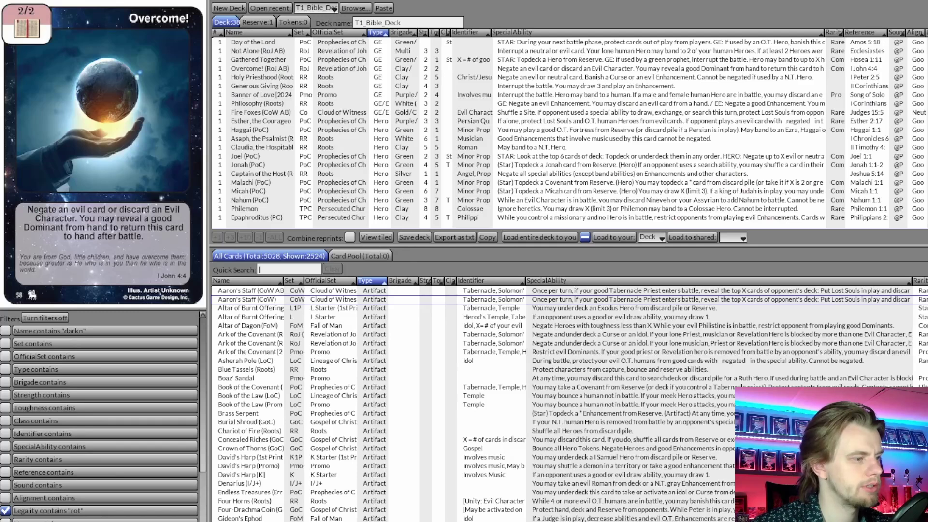
key(alt+Tab)
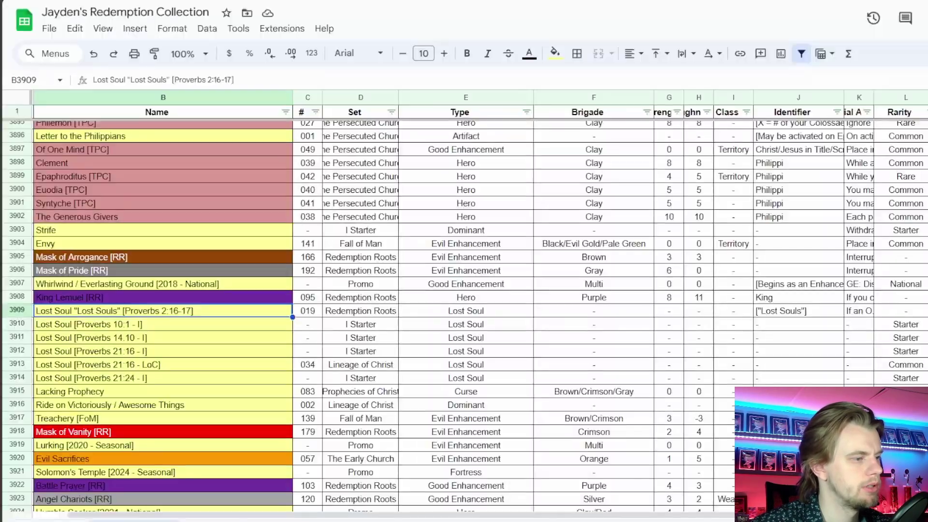
key(alt+Tab)
text(l)
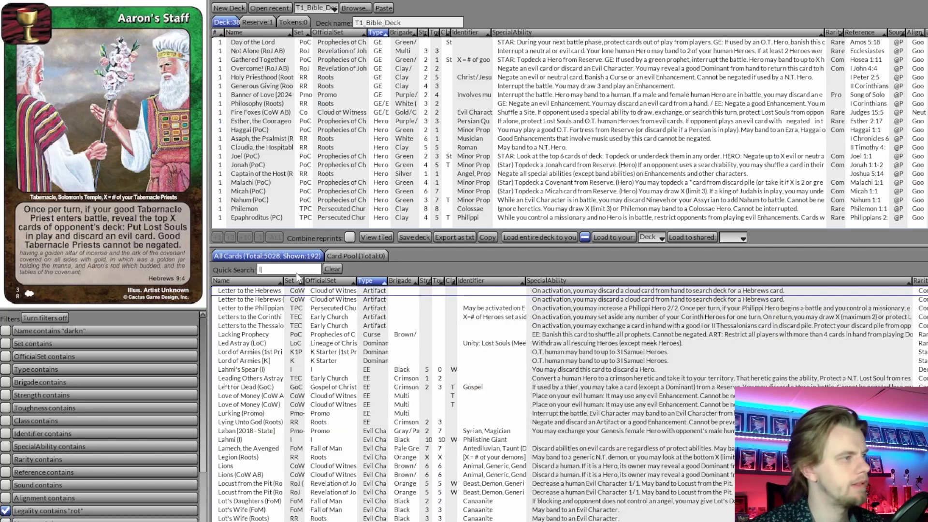
key(BackSpace)
text(king lem)
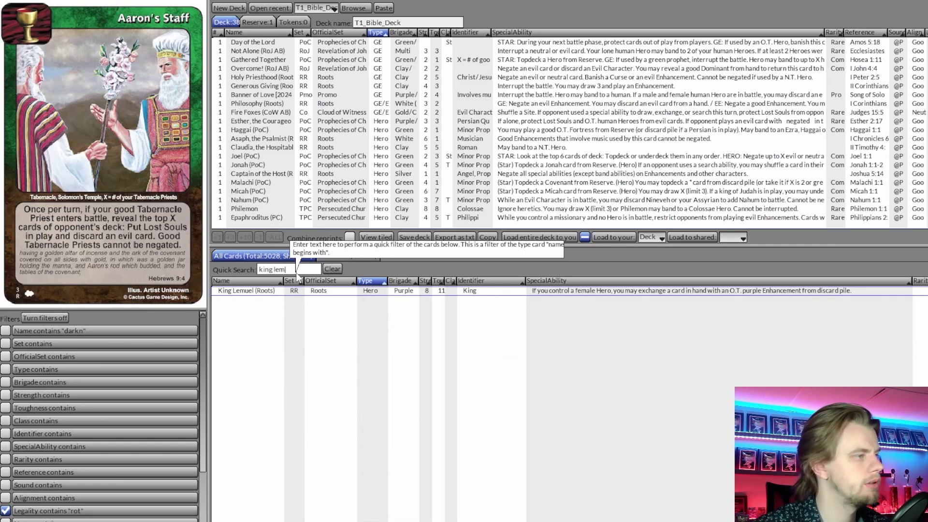
mouse_move(265, 295)
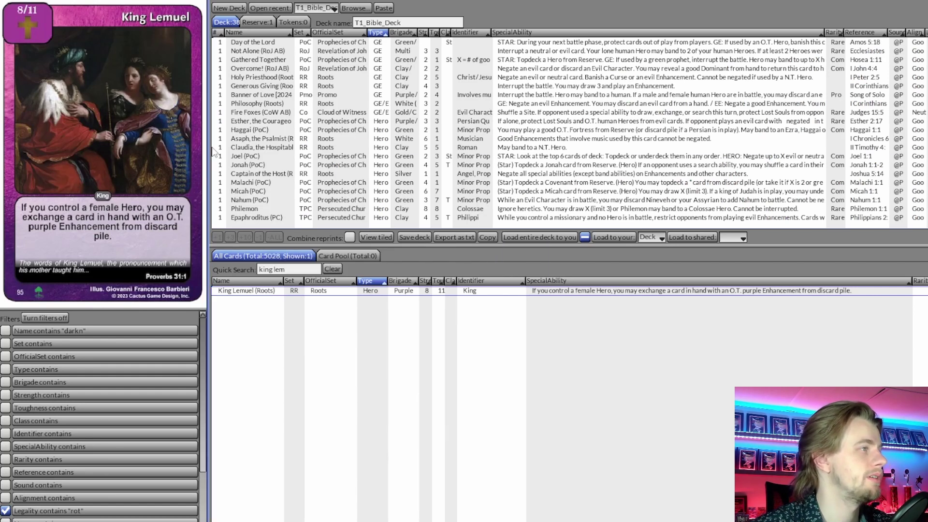
mouse_move(266, 135)
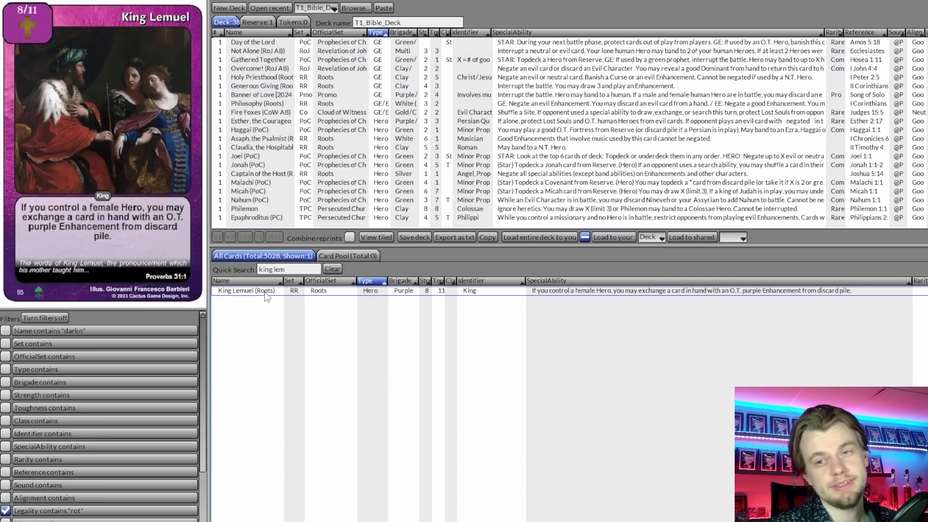
scroll(271, 164, down, 3)
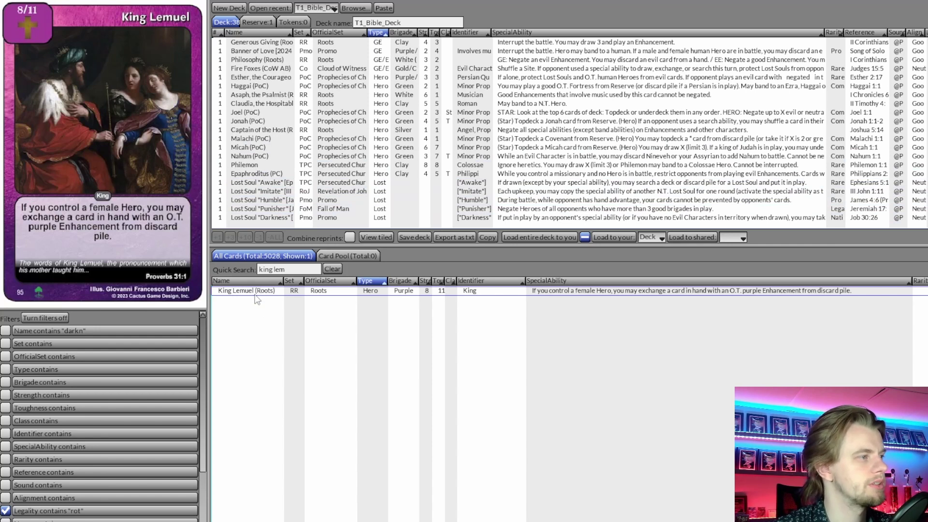
double_click(255, 291)
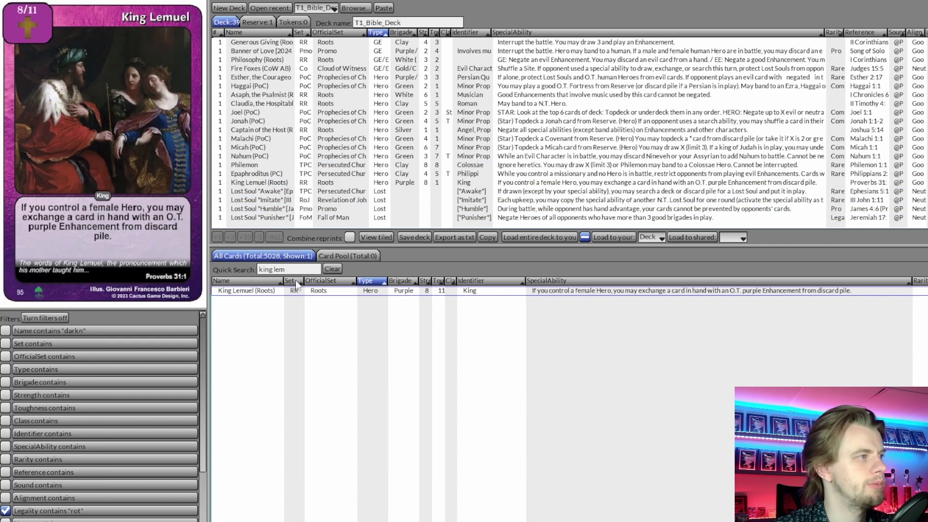
click(331, 267)
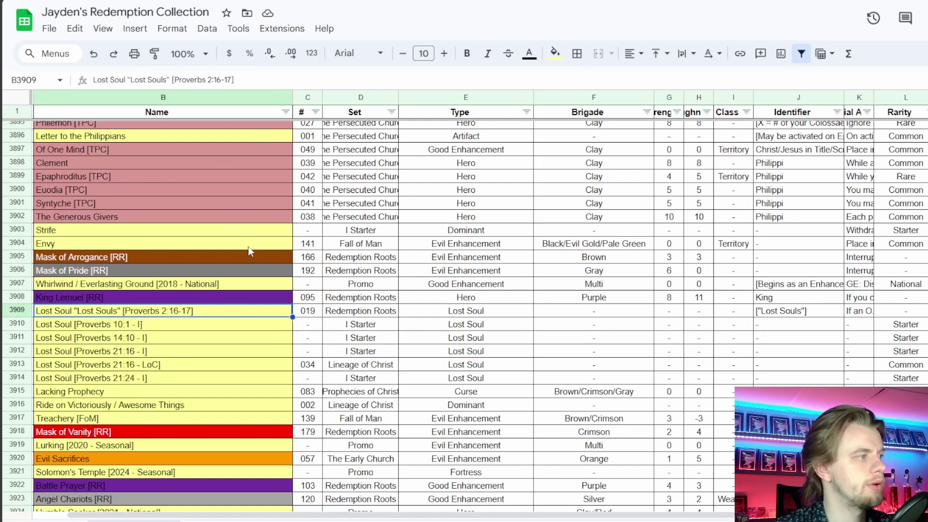
Mark Proverbs with "x" in the checklist spreadsheet and note "Whirlwind" as its alternative
scroll(130, 320, down, 1)
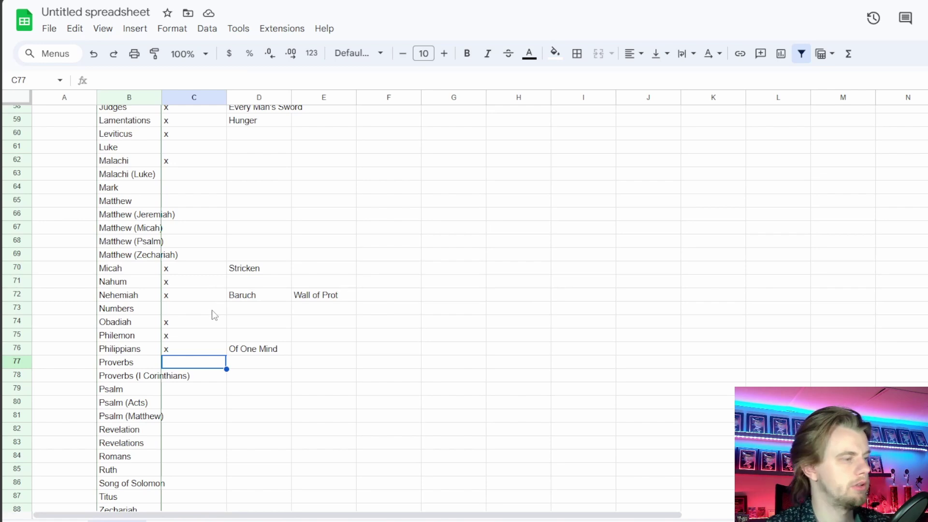
text(x)
key(Tab)
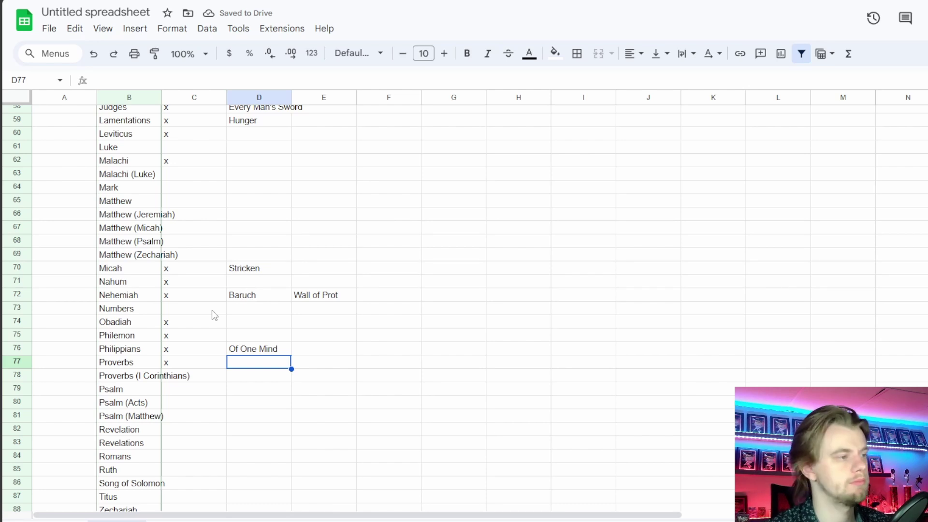
click(135, 1)
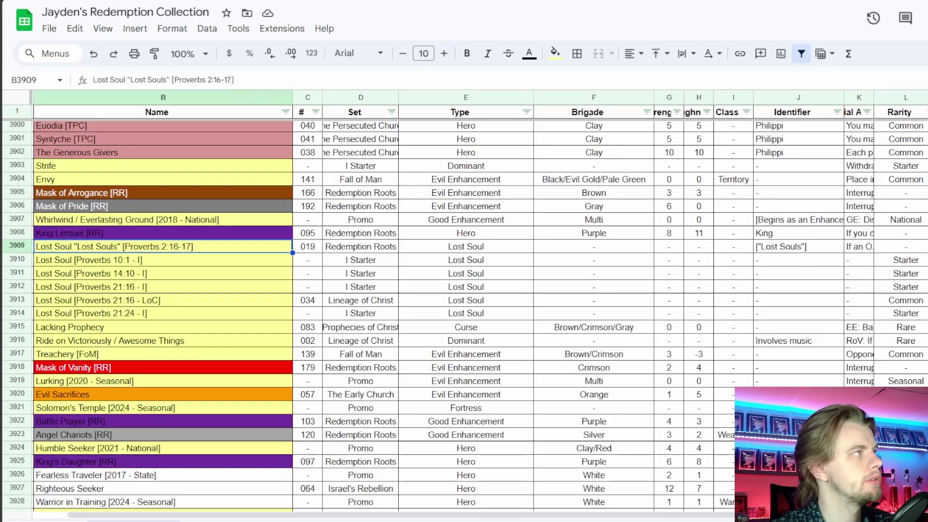
key(ctrl+Tab)
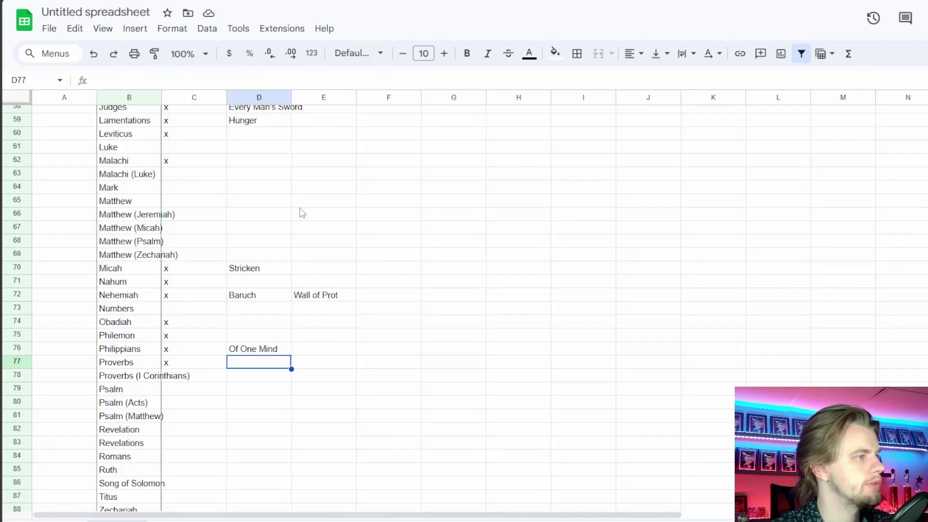
text(Whirl)
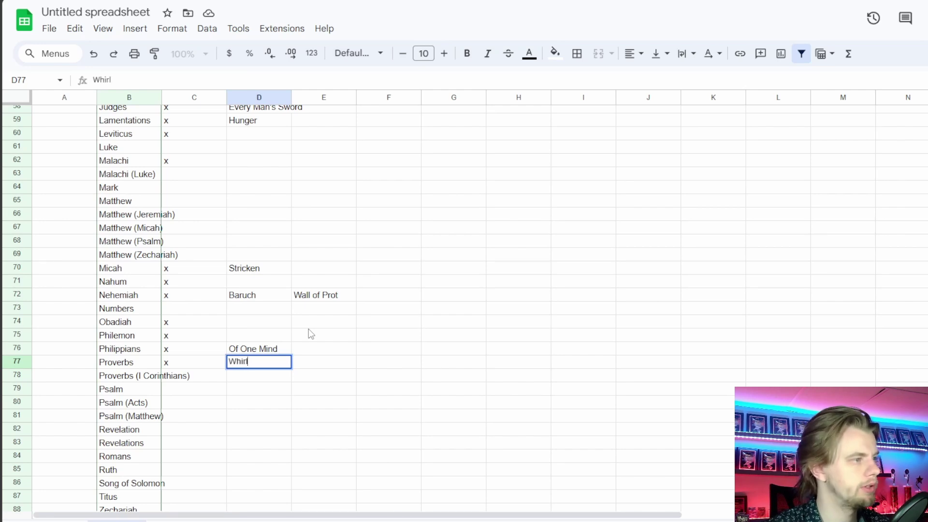
text(wind)
key(Return)
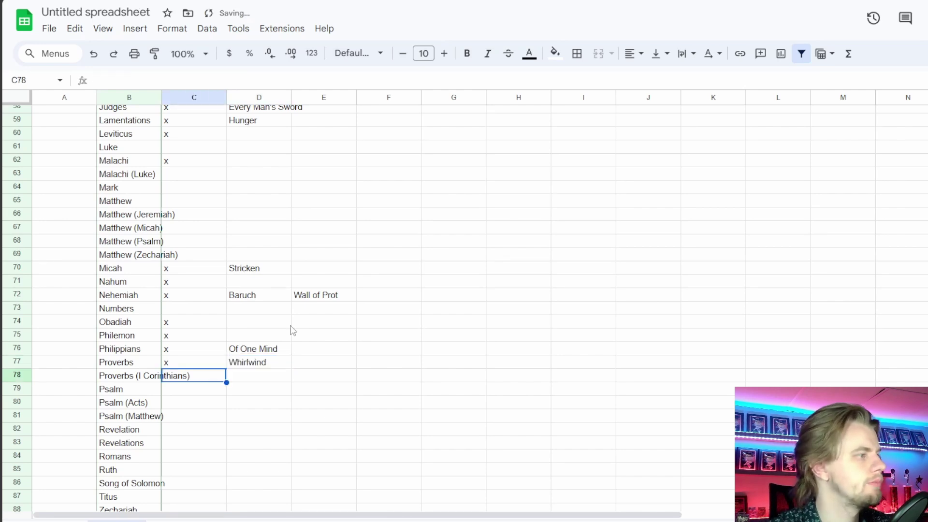
Check the Mask of Arrogance and Mask of Pride entries among the Proverbs cards in the collection sheet
key(ctrl+Tab)
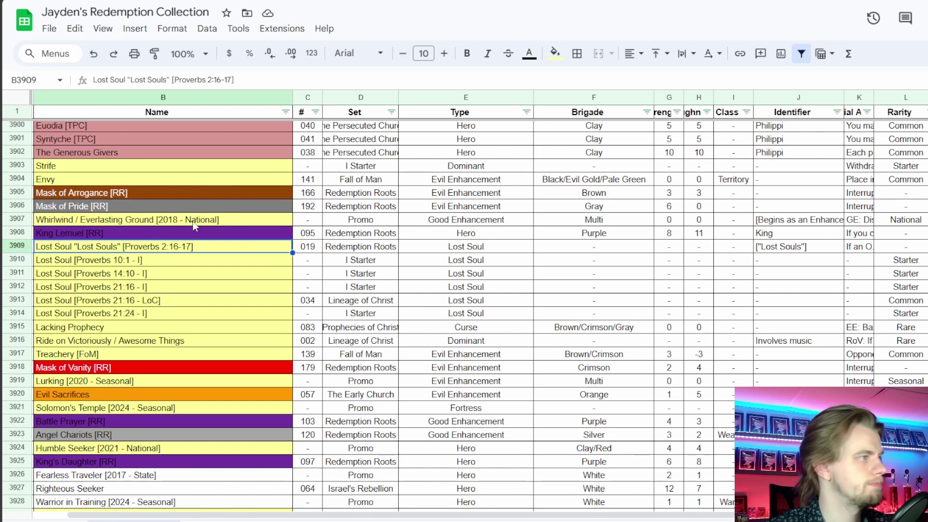
drag(212, 192, 214, 206)
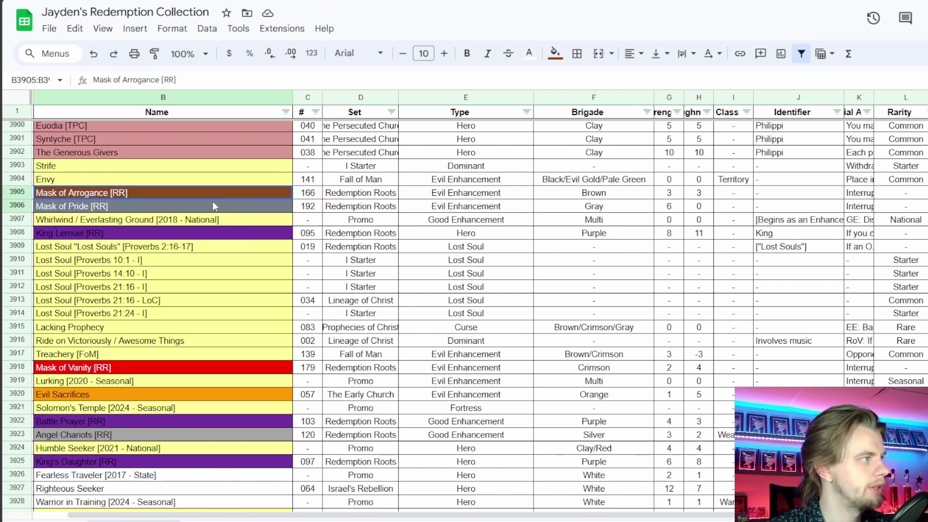
click(213, 201)
click(210, 193)
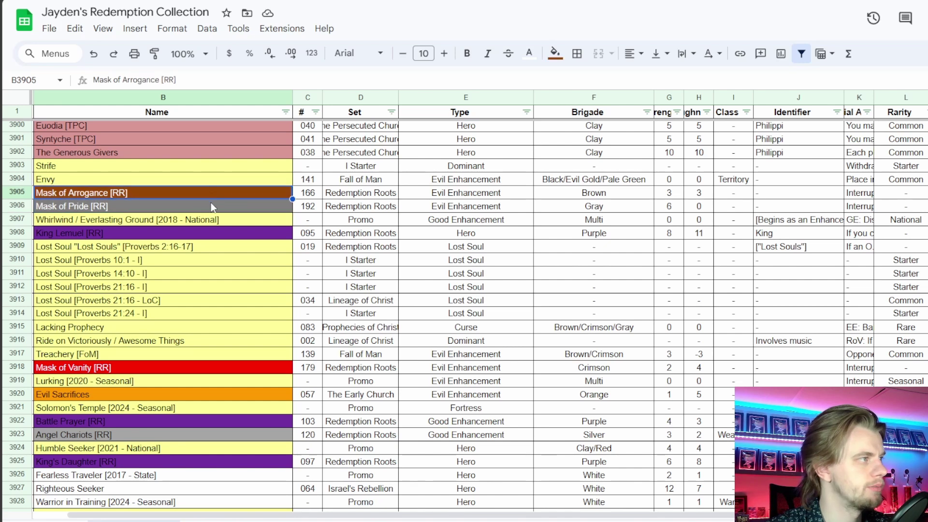
click(211, 204)
click(213, 193)
click(216, 207)
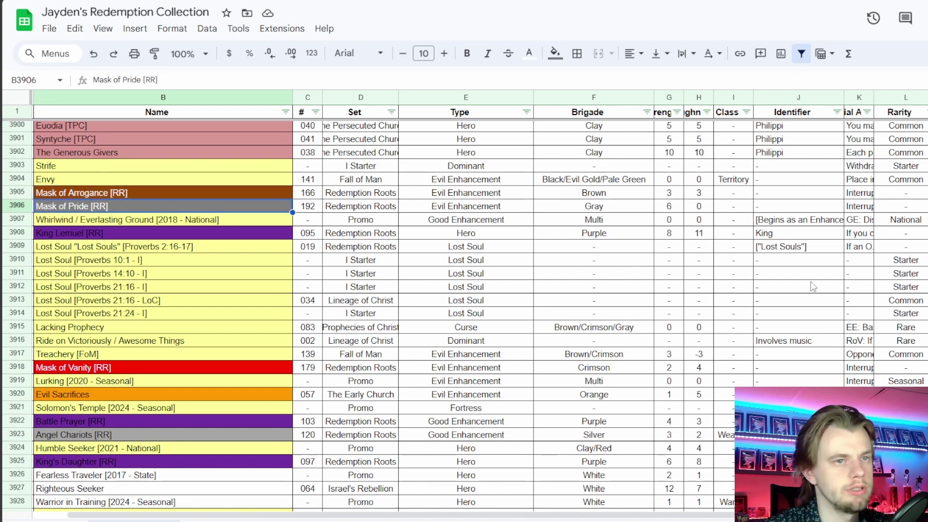
Review the Psalm cards in the collection sheet, look up "lurking" in the deck editor, and compare the card with the deck list
scroll(464, 314, down, 6)
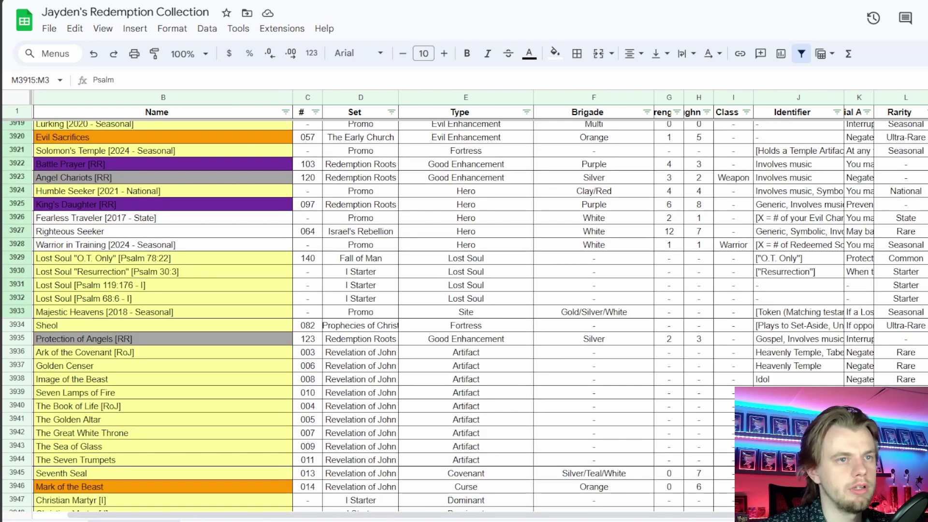
scroll(111, 323, up, 3)
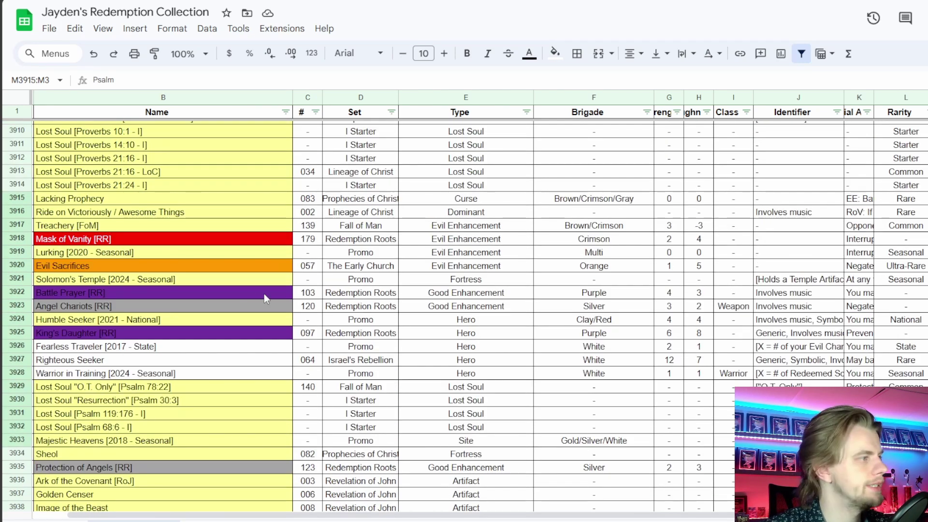
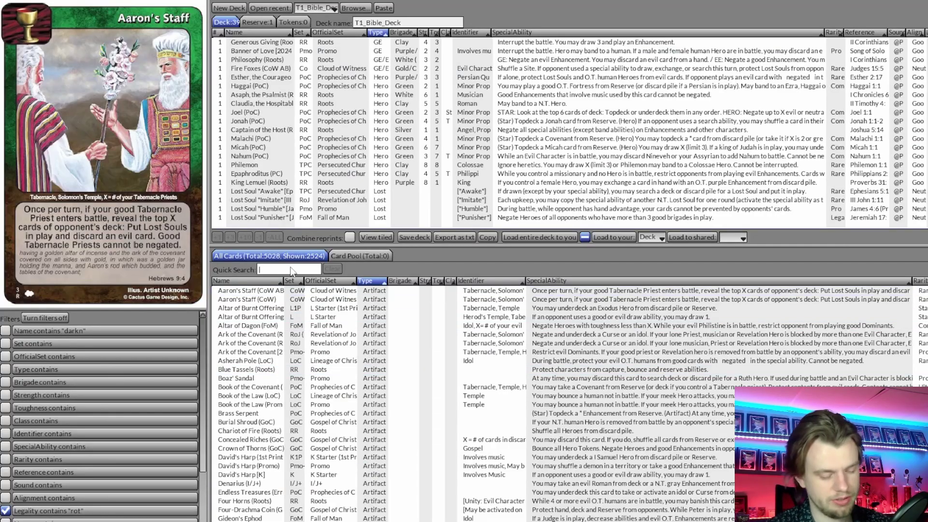
text(lurking)
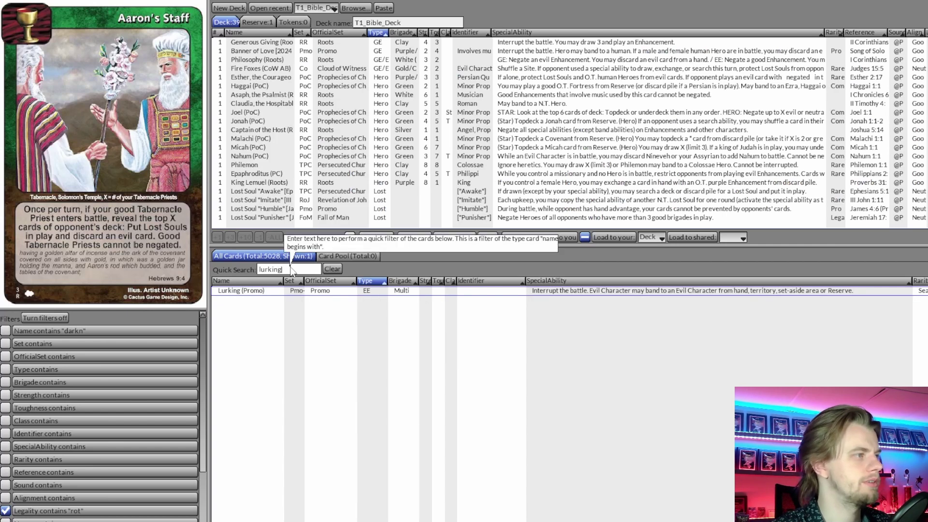
mouse_move(283, 298)
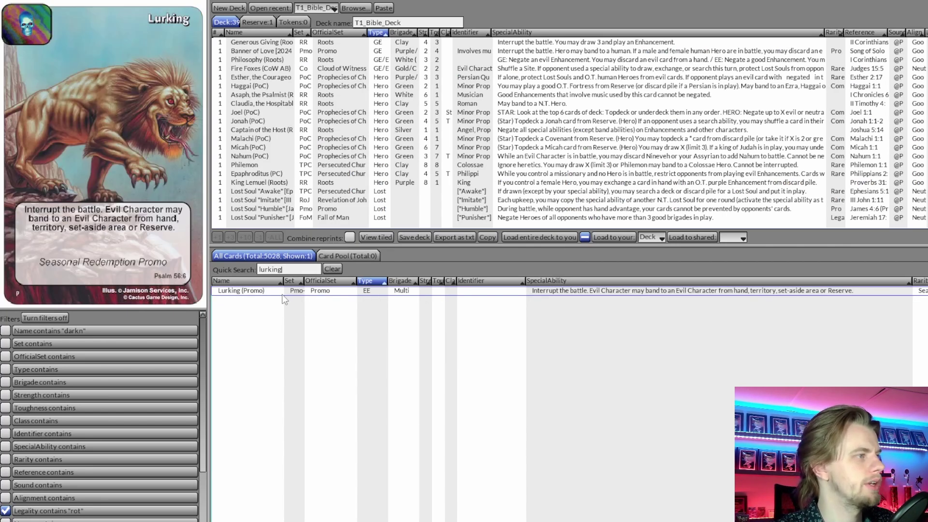
scroll(276, 151, up, 4)
scroll(277, 150, up, 2)
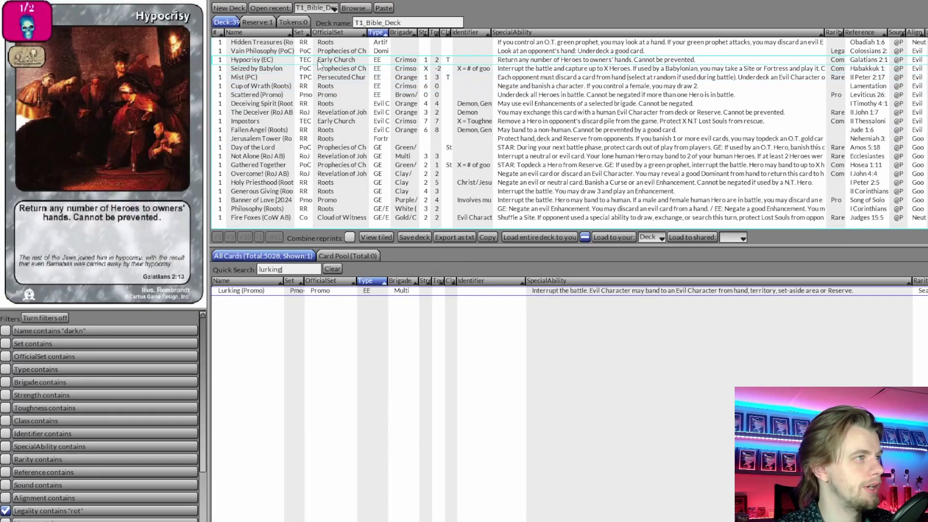
Search the card list for "mask of v" and add Mask of Vanity to the deck
click(263, 270)
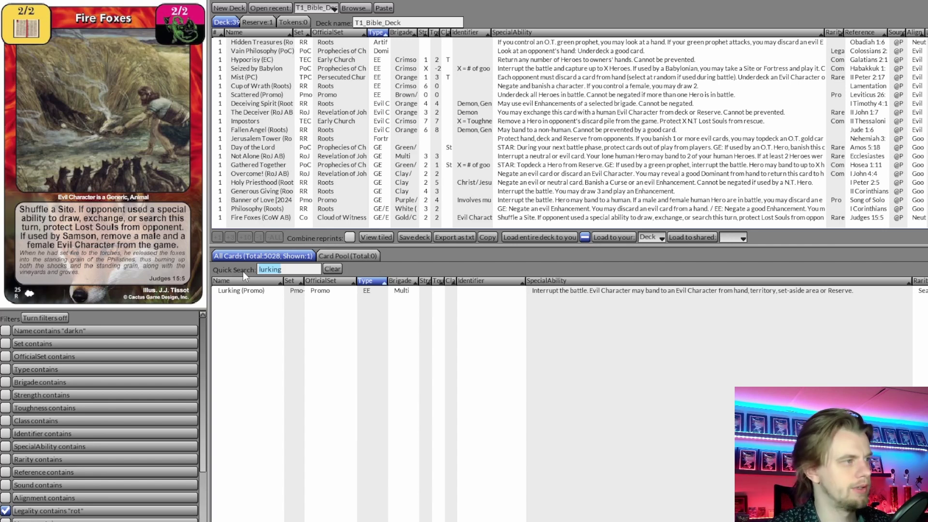
text(mask of v)
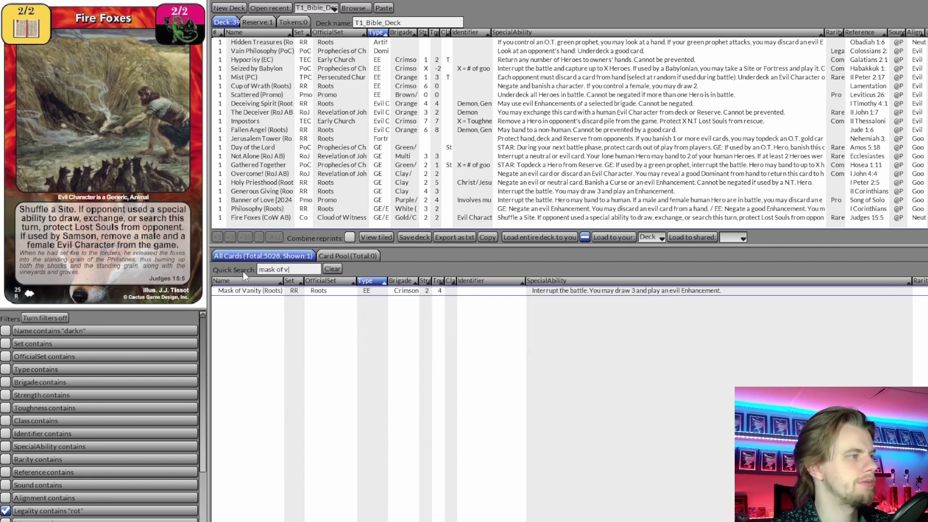
mouse_move(258, 296)
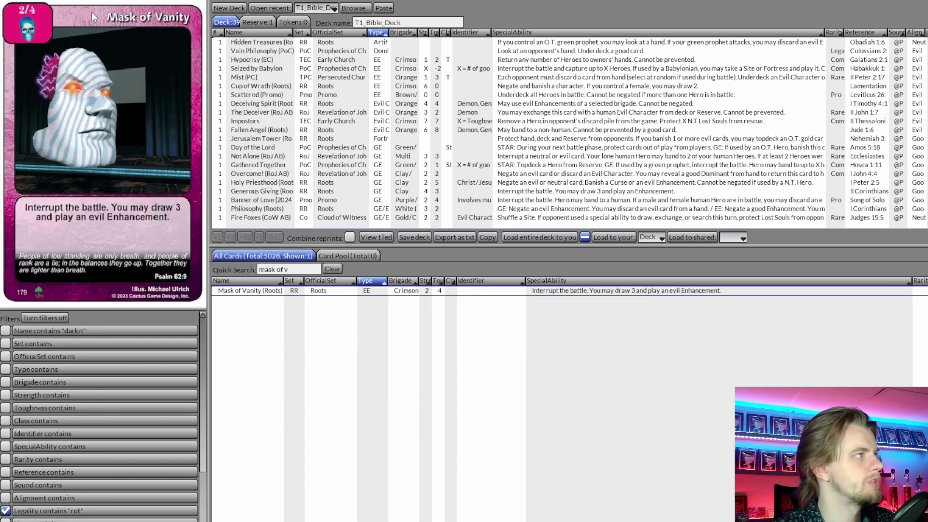
key(alt+Tab)
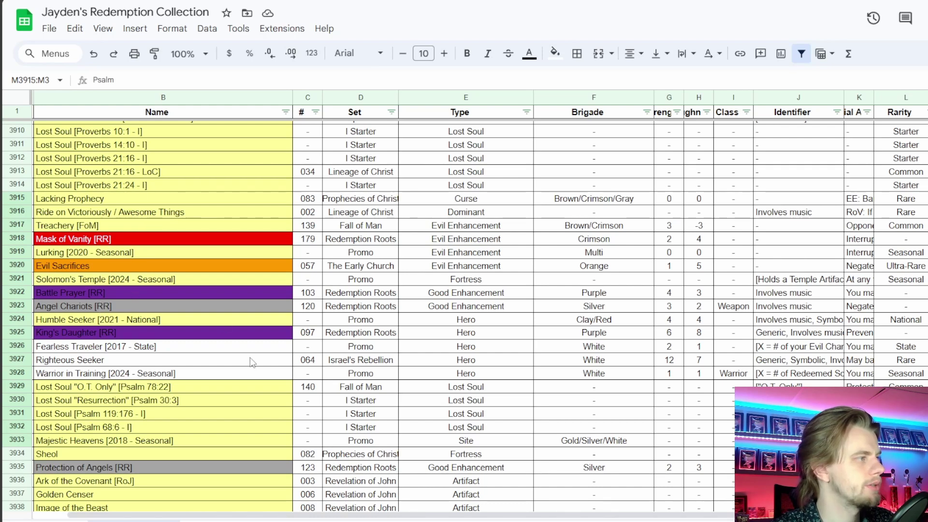
key(alt+Tab)
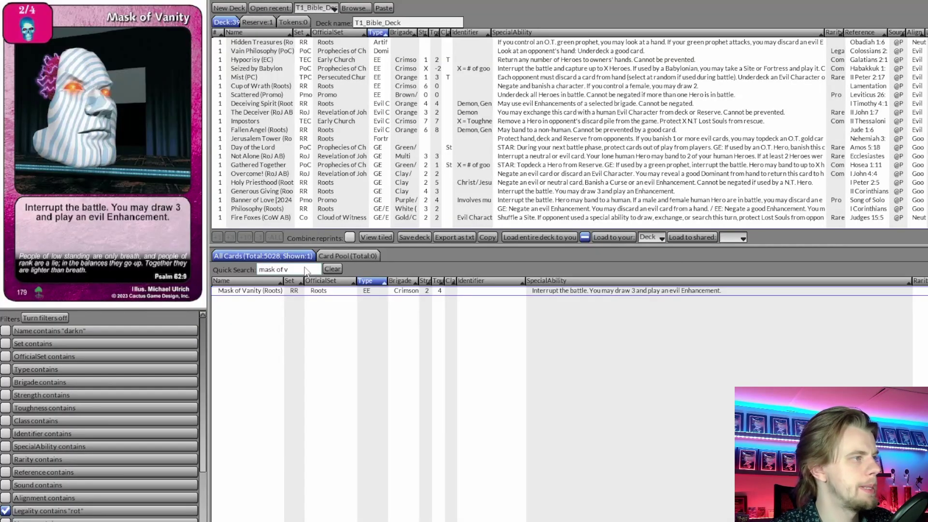
Search the card list for "solomon" and inspect the promo version of Solomon's Temple
key(ctrl+a)
text(solom)
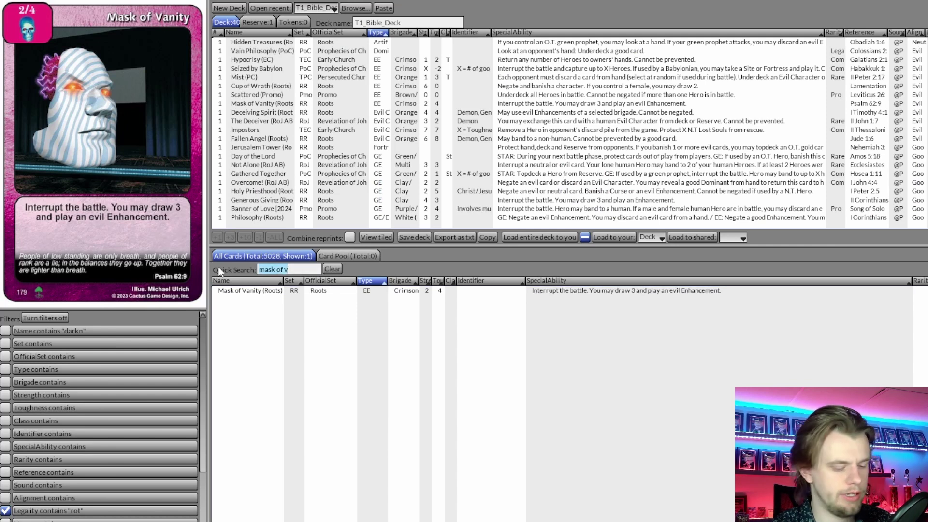
text(on)
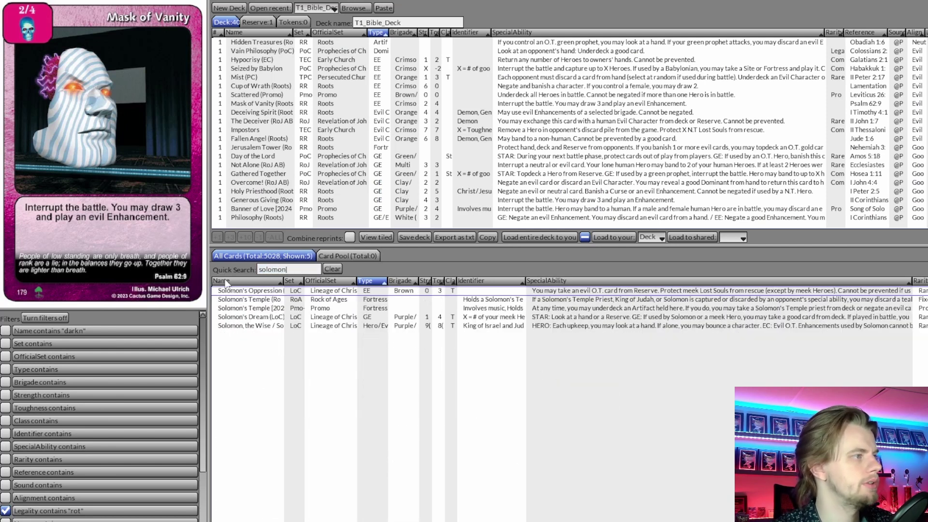
click(255, 310)
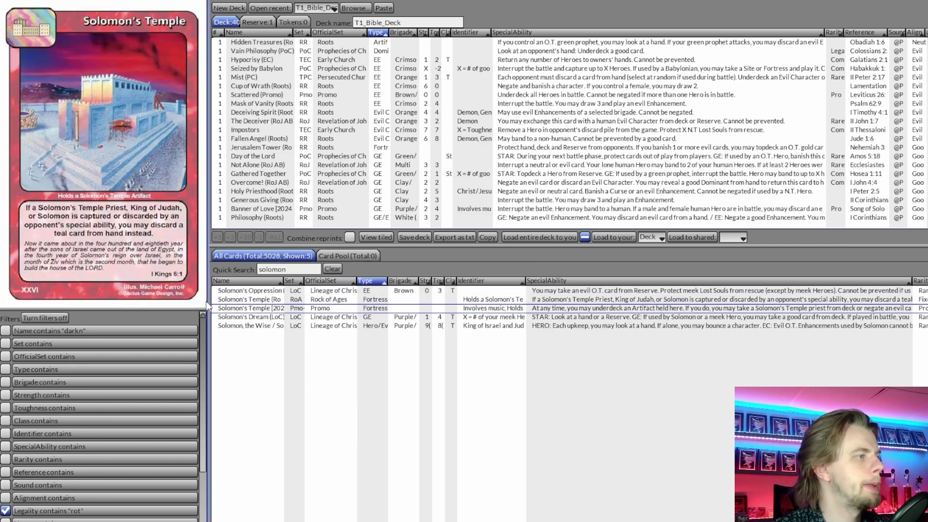
Mark Psalm as covered with an x in the checklist spreadsheet and note Solomon's Temple as its alternative card
key(alt+Tab)
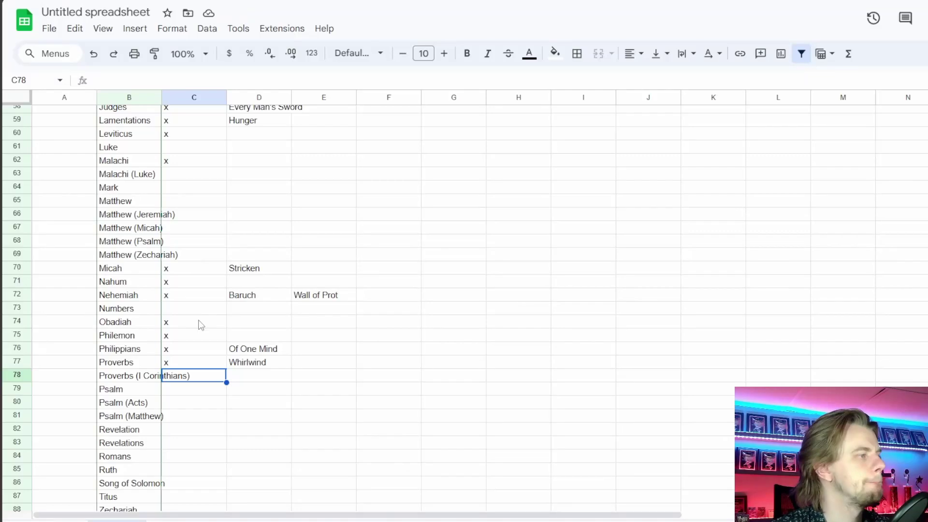
click(197, 391)
text(x)
key(Tab)
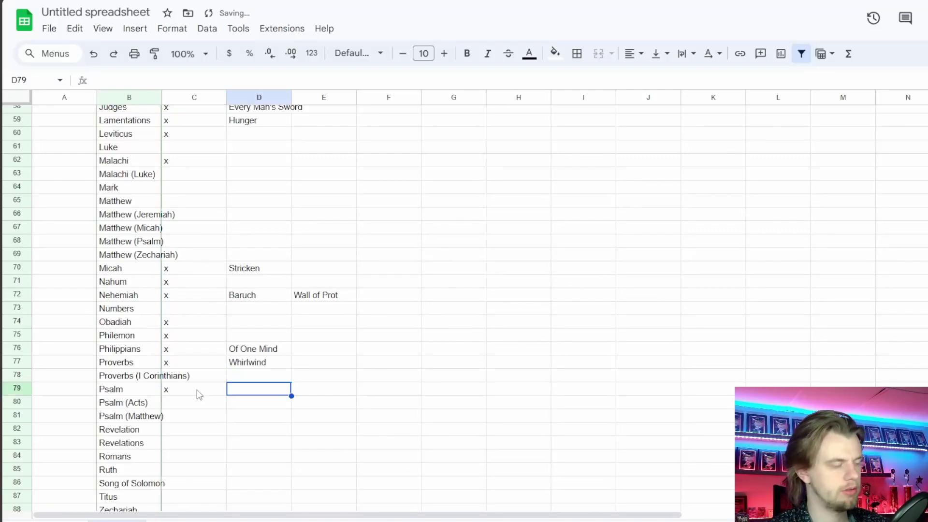
text(Solomon's Temple)
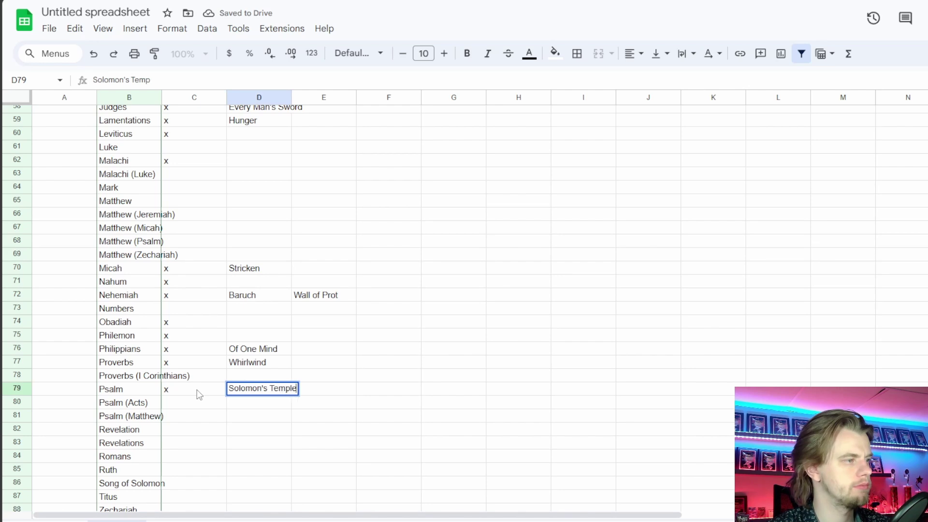
key(Return)
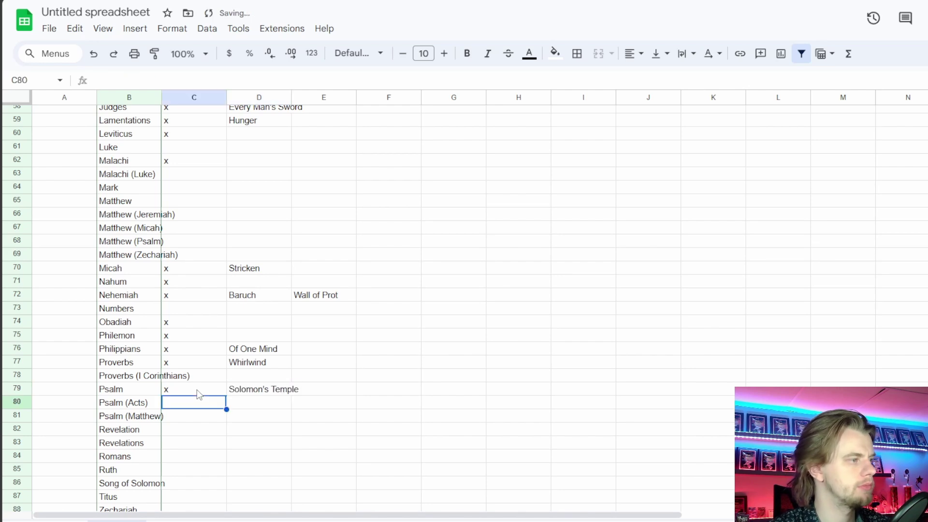
Check the Psalm cards in the collection sheet, search the deck editor for "warrior", and inspect Warrior in Training against the deck list
key(alt+Tab)
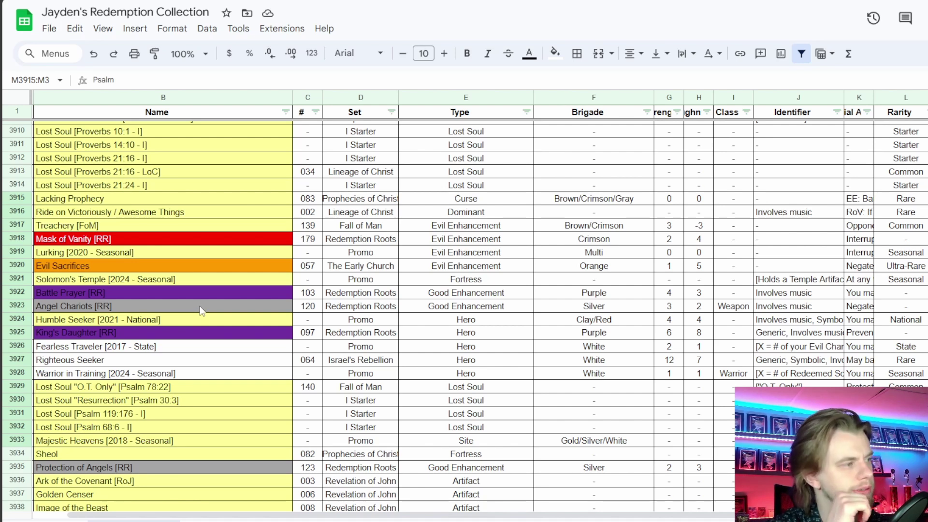
key(alt+Tab)
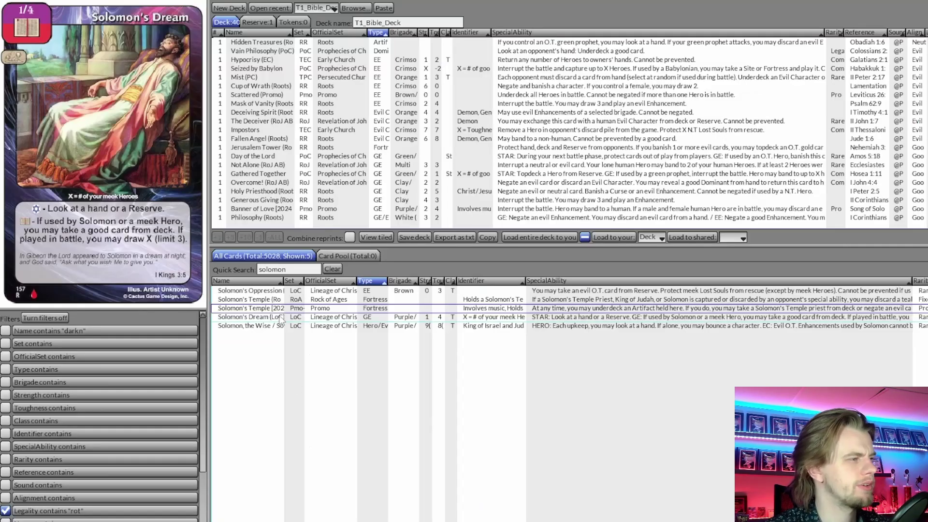
text(warrior)
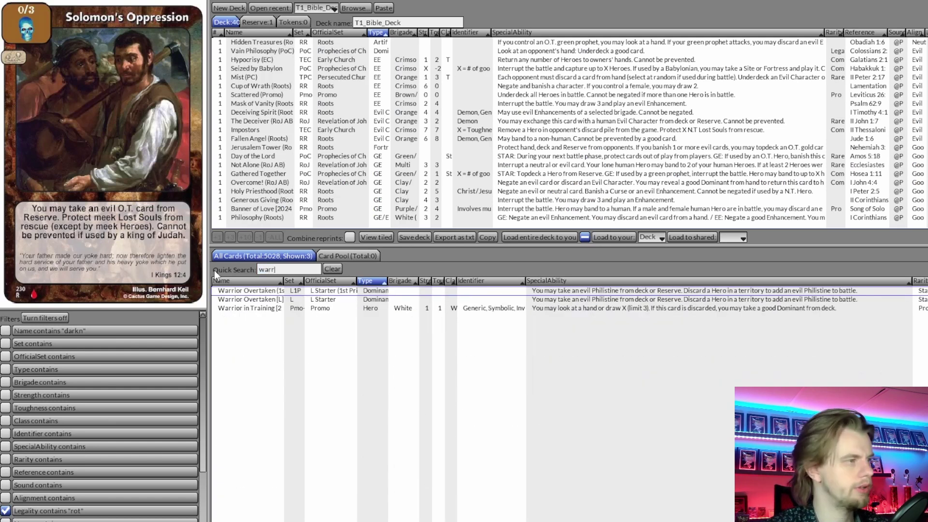
click(274, 310)
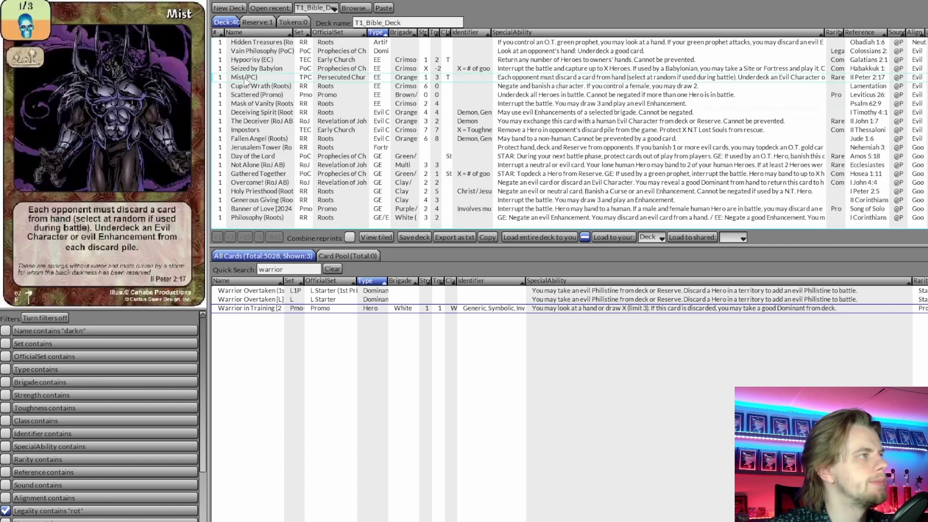
scroll(283, 194, down, 1)
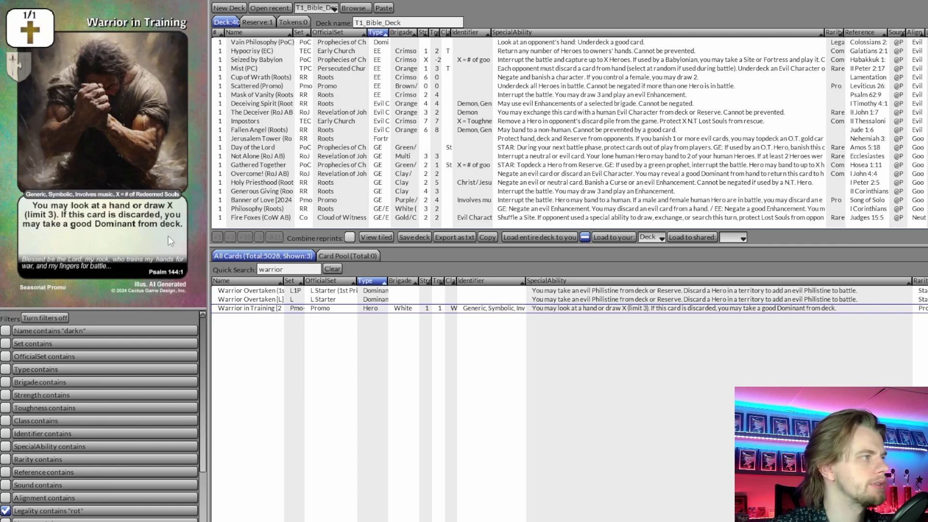
Note Warrior in Training as a second alternative in the Psalm row of the checklist spreadsheet
key(alt+Tab)
key(ctrl+Tab)
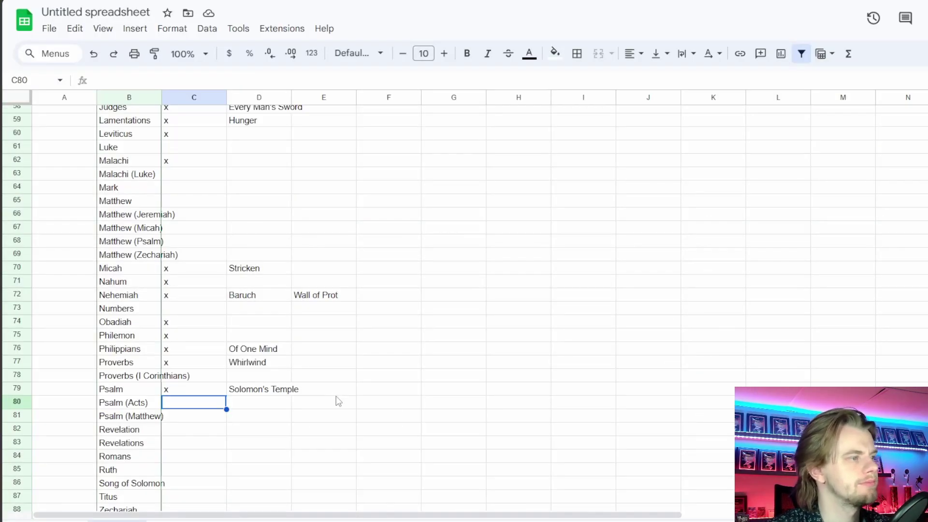
click(350, 388)
text(Warrior in Training)
key(Return)
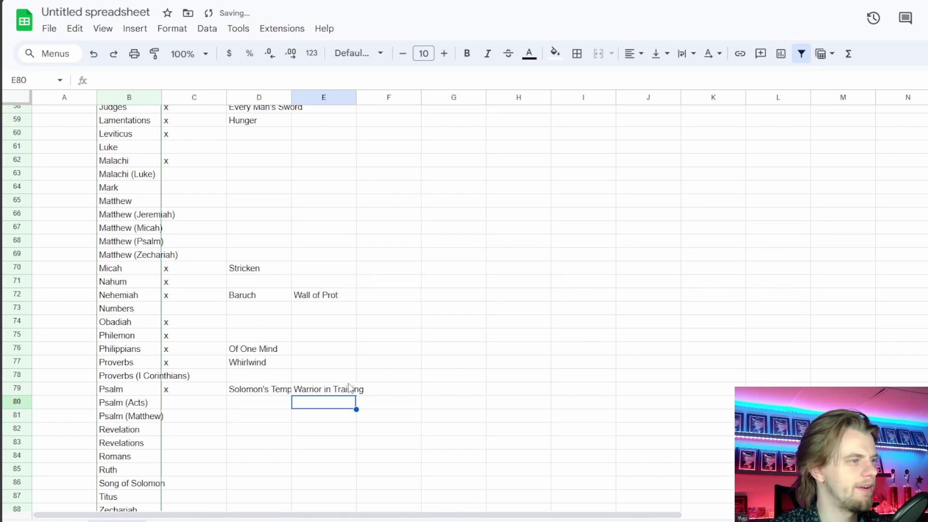
click(213, 406)
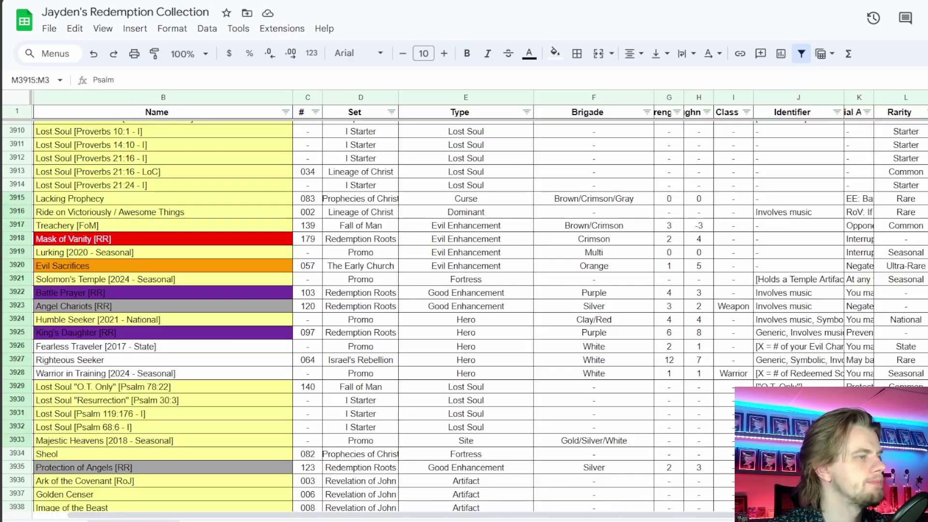
Review the Revelation cards in the collection sheet, from heroes and enhancements back to the dominants and artifacts
click(180, 3)
scroll(464, 290, down, 5)
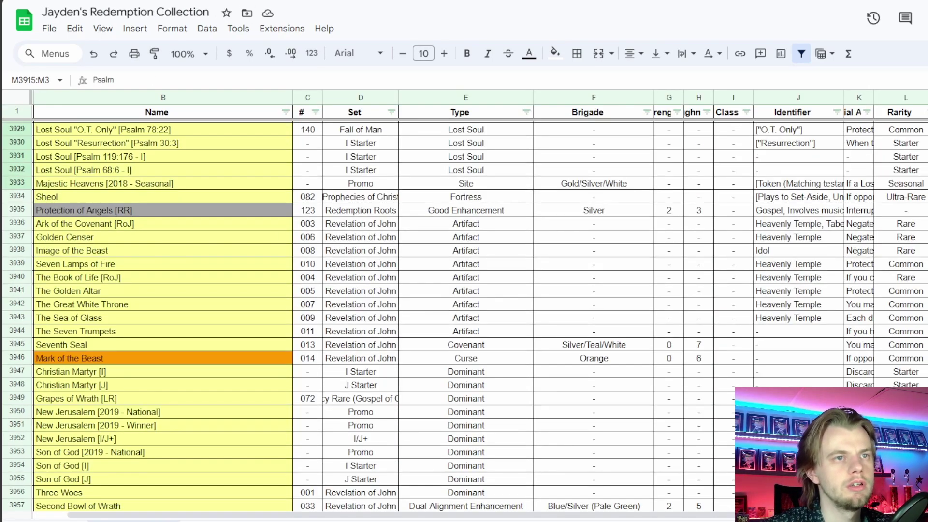
scroll(464, 314, down, 10)
scroll(464, 314, down, 20)
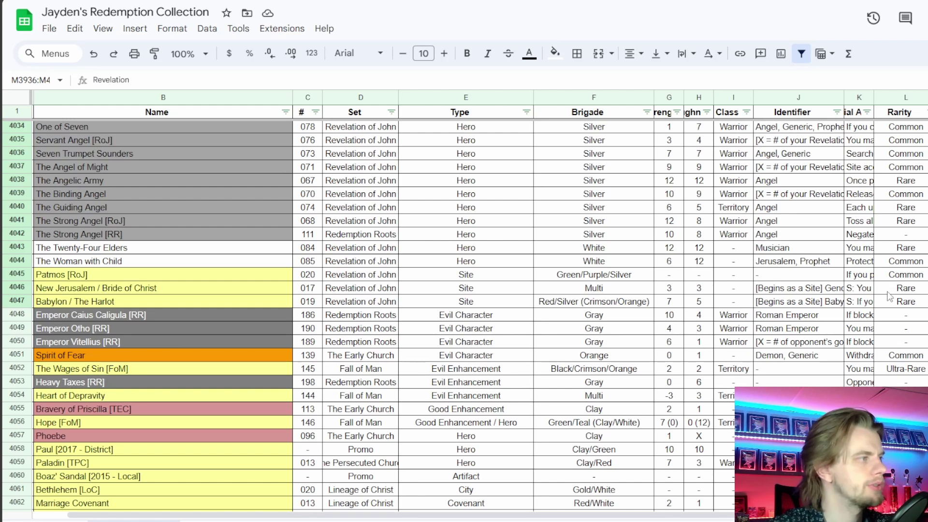
scroll(889, 296, up, 10)
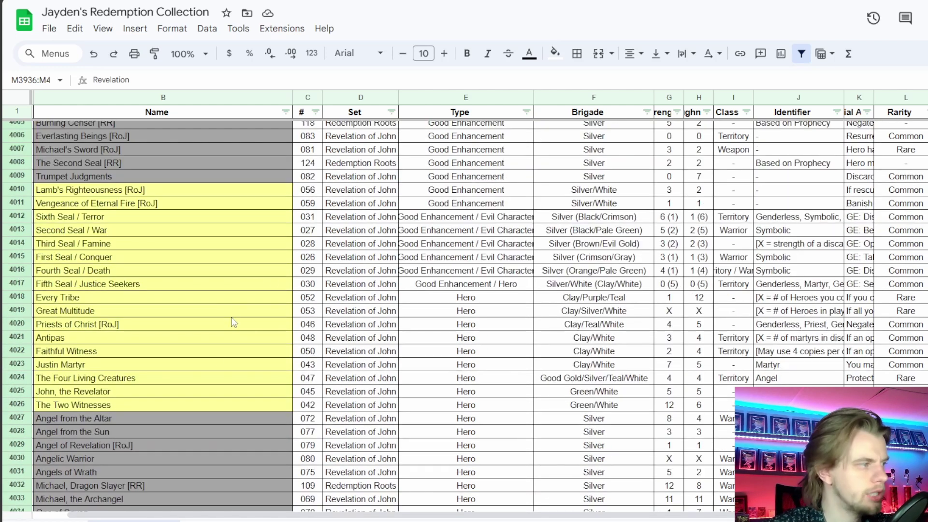
scroll(181, 387, down, 2)
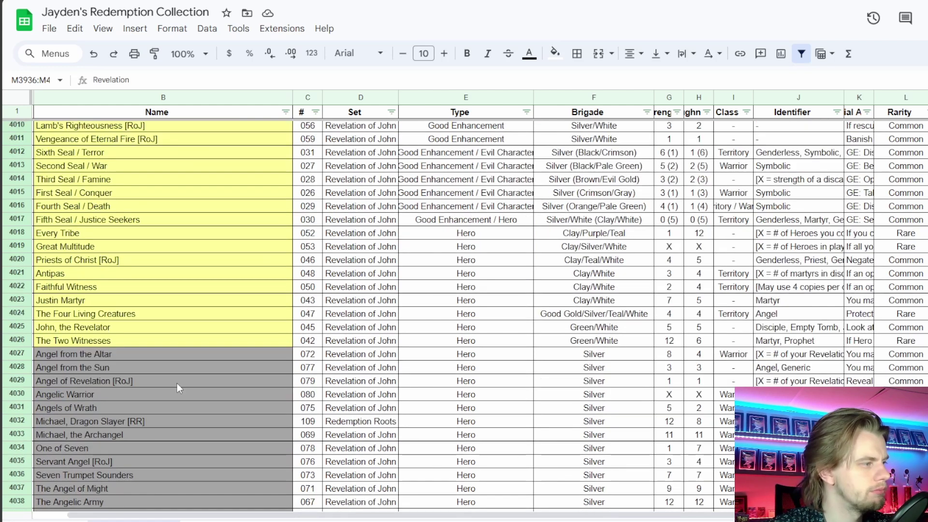
scroll(158, 442, up, 10)
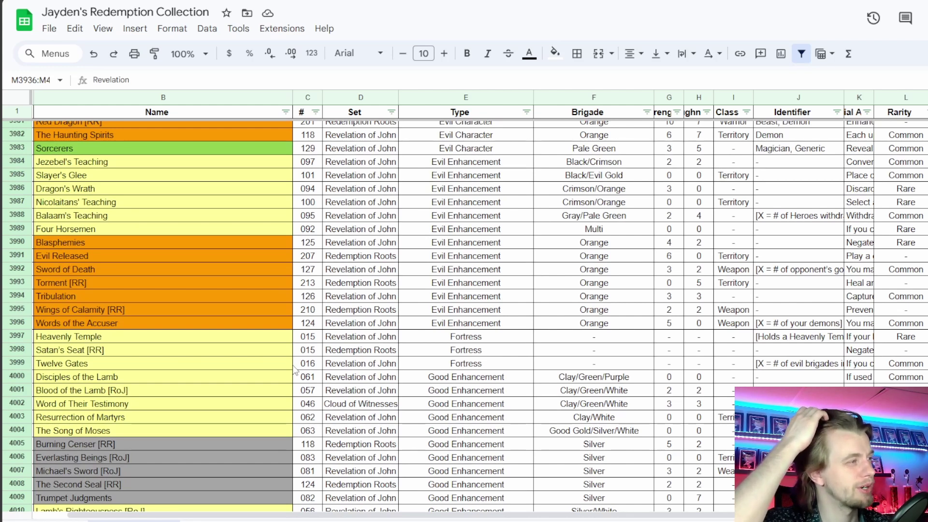
scroll(213, 356, up, 7)
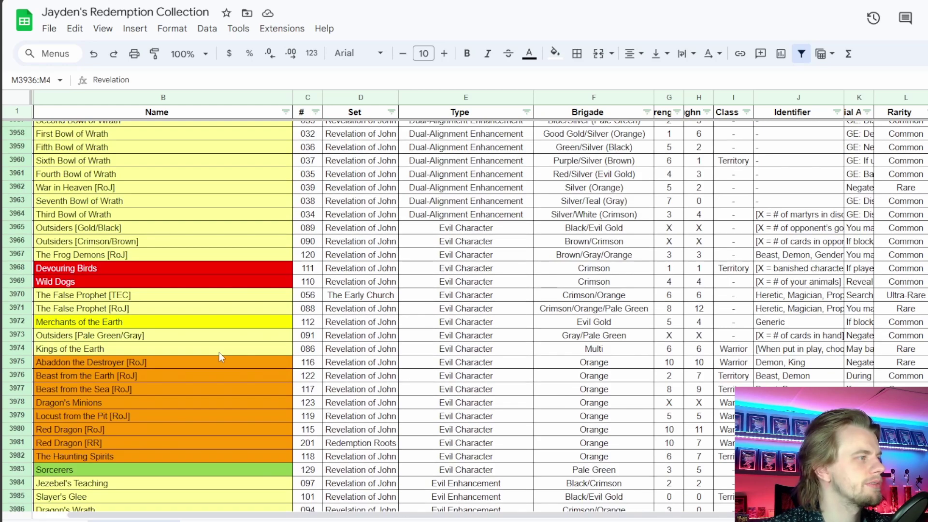
scroll(218, 357, up, 3)
scroll(219, 358, up, 3)
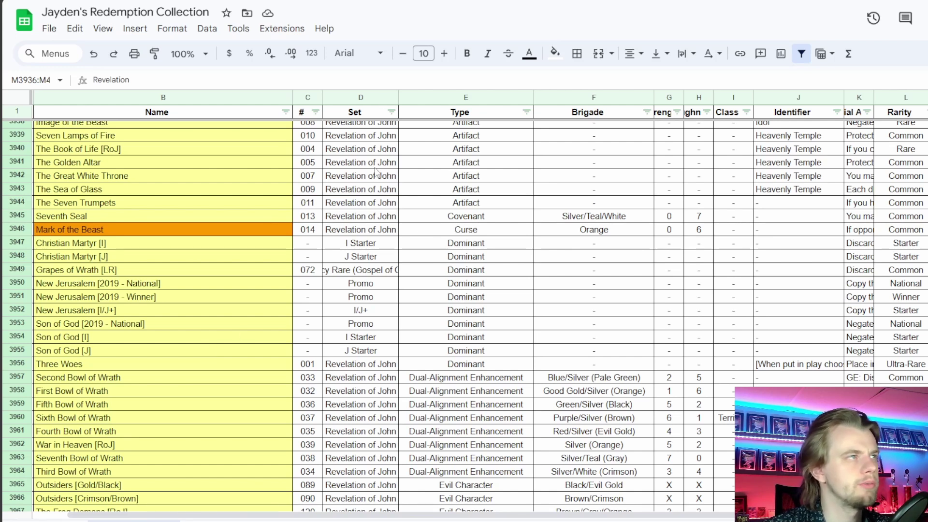
Go through the book checklist to examine which books are marked off and which are still uncovered
key(ctrl+Tab)
scroll(267, 259, up, 4)
scroll(268, 260, up, 4)
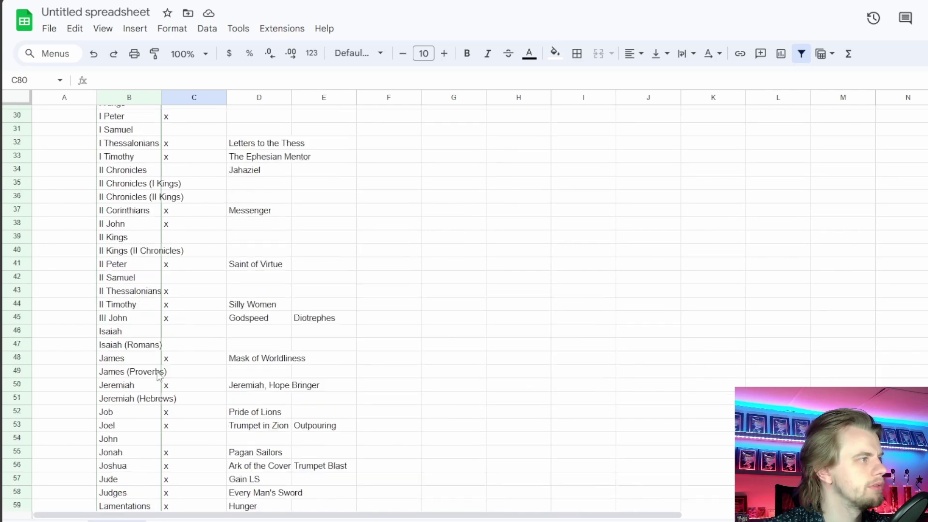
scroll(158, 307, up, 2)
scroll(158, 306, down, 4)
scroll(156, 302, down, 2)
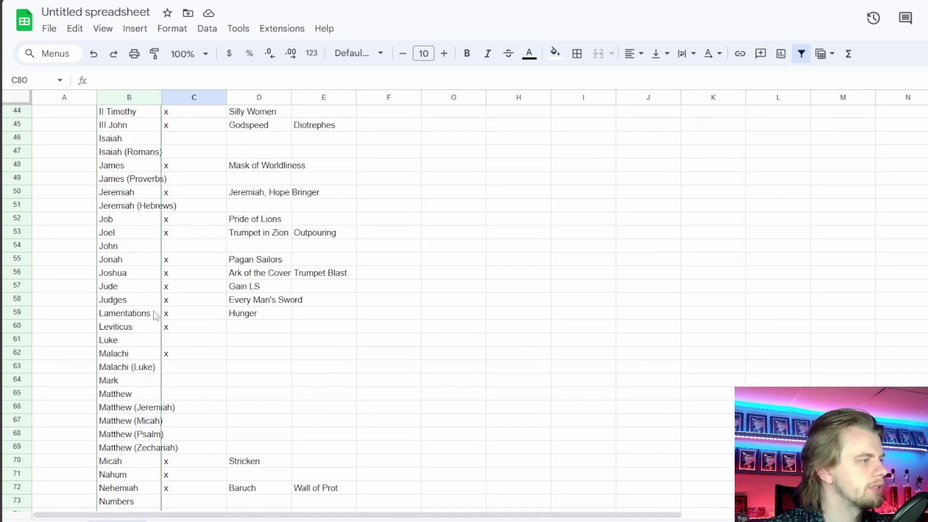
scroll(155, 372, up, 3)
scroll(135, 322, up, 9)
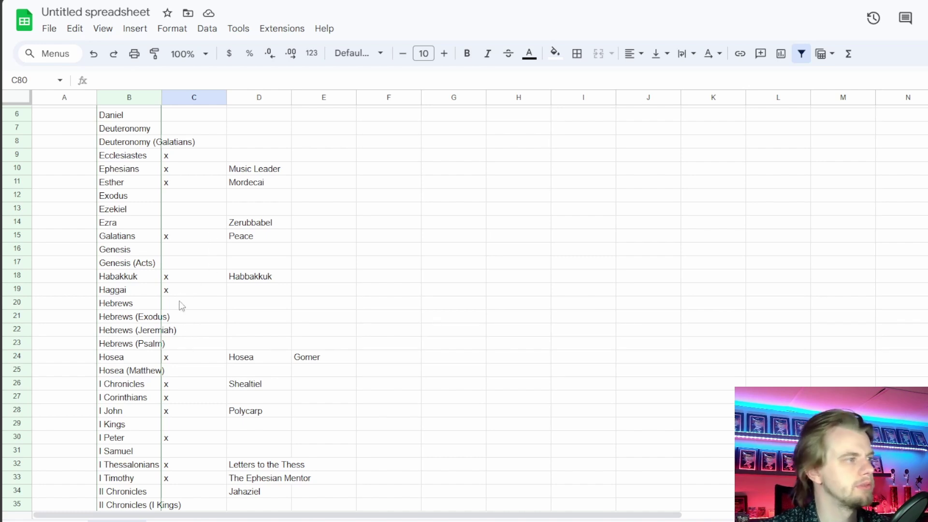
Search the deck editor's card list for "three", add Three Woes (RoJ AB) to the deck, and clear the search
key(ctrl+Tab)
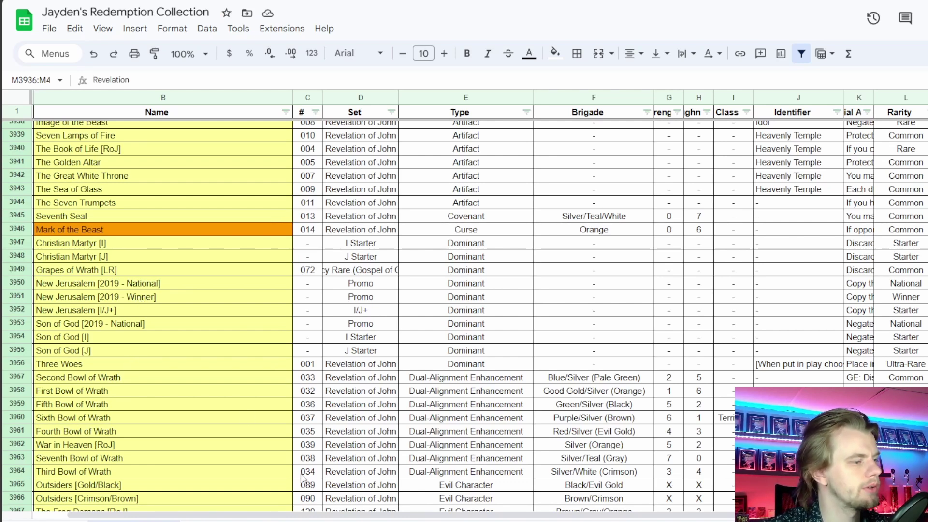
key(alt+Tab)
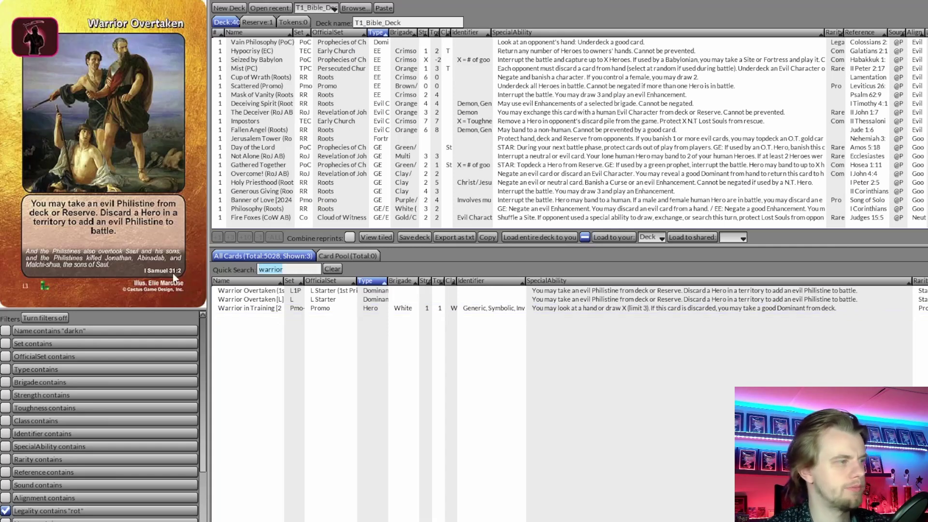
text(three)
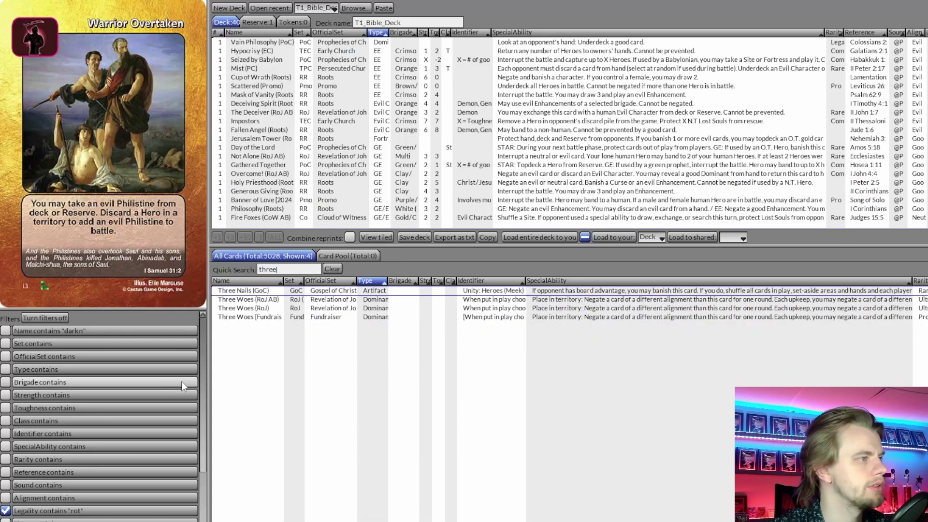
double_click(268, 300)
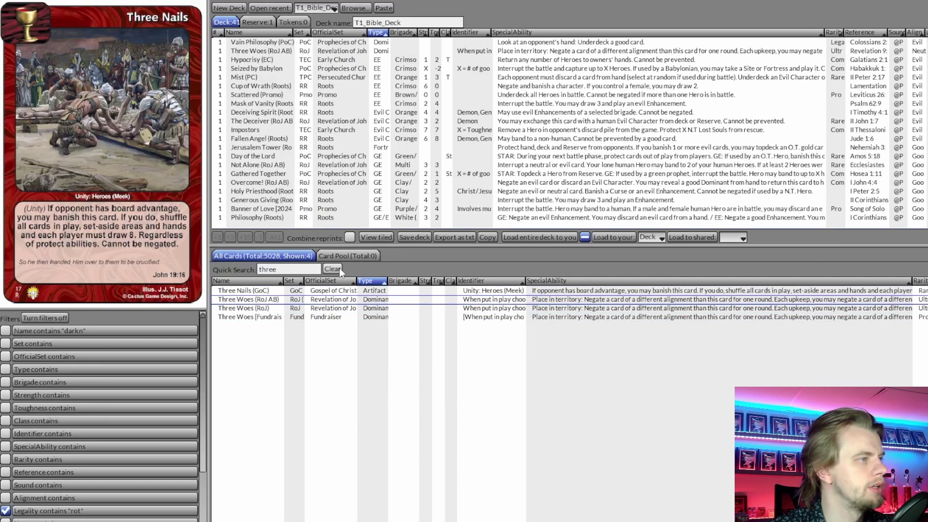
click(333, 269)
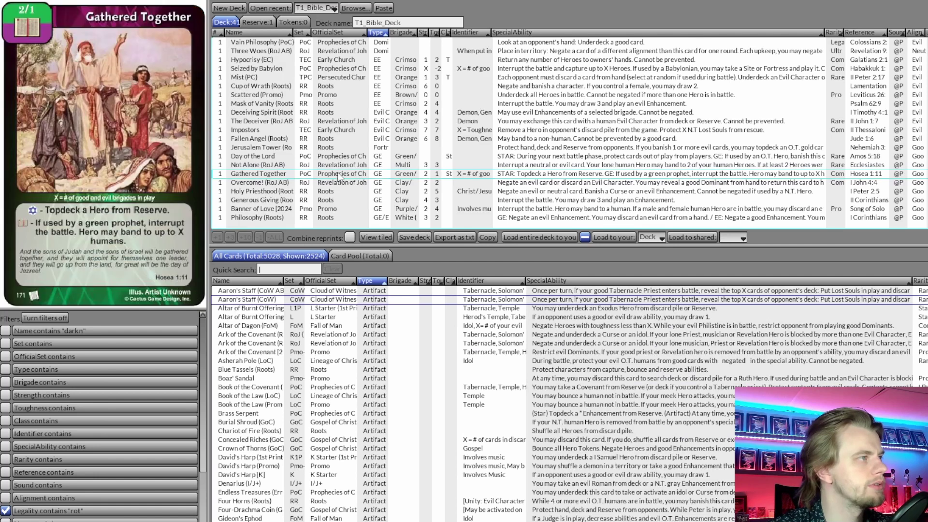
Mark Revelation as covered with an x in the checklist spreadsheet
key(alt+Tab)
scroll(194, 290, down, 18)
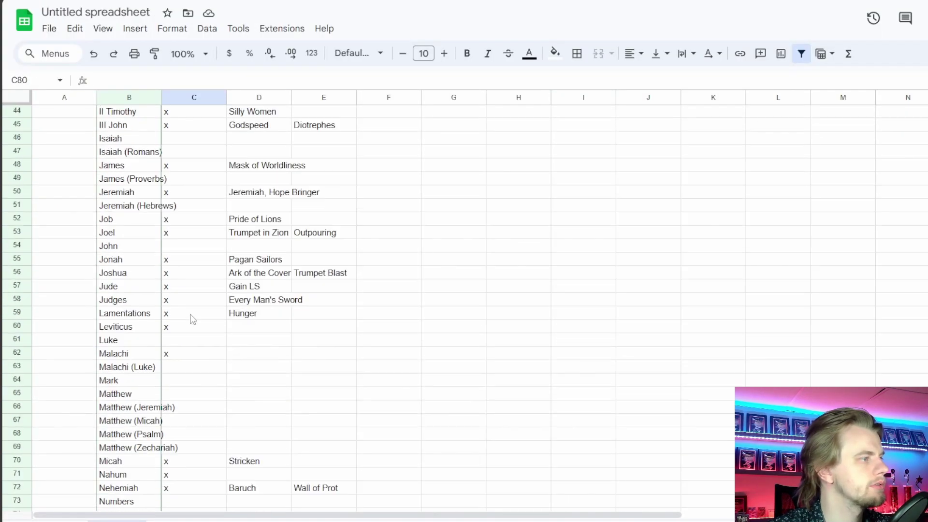
click(188, 303)
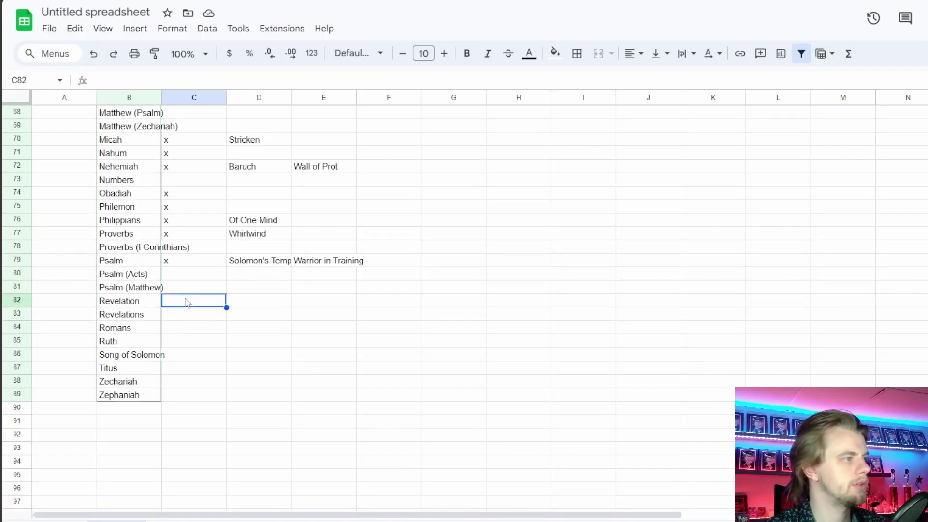
text(x)
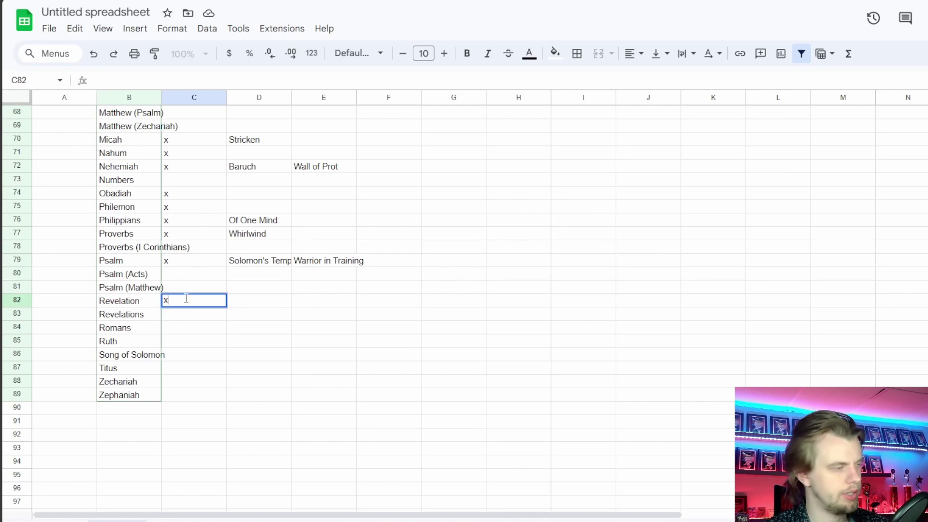
key(Tab)
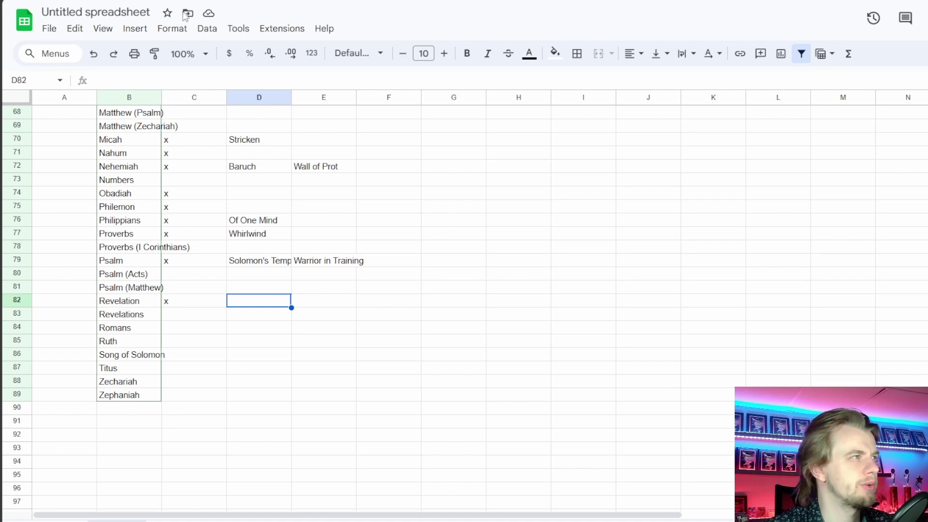
Go from the Revelation cards to the Romans cards in the collection sheet
key(alt+Tab)
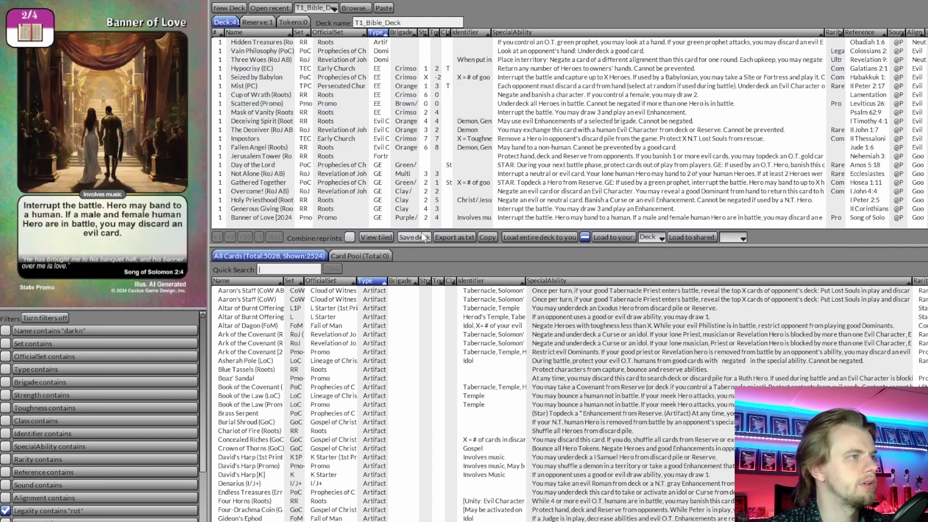
key(alt+Tab)
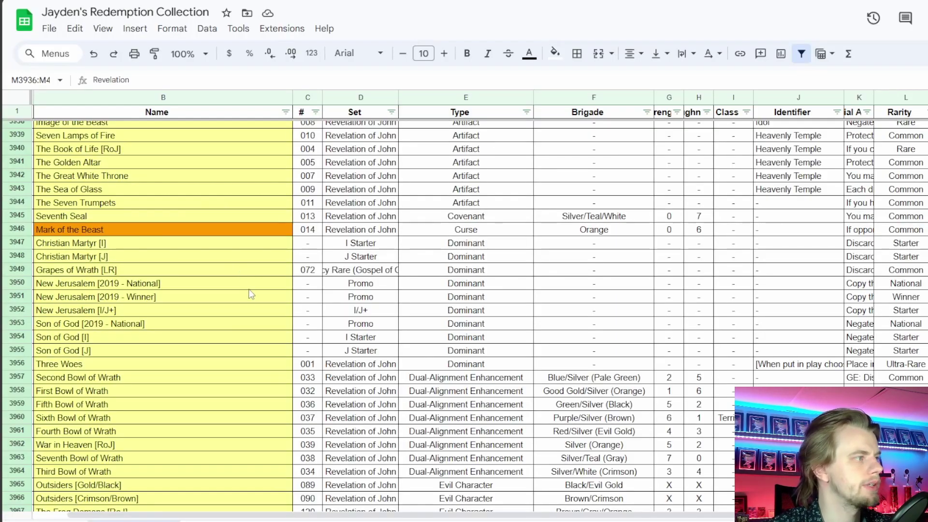
scroll(242, 322, down, 3)
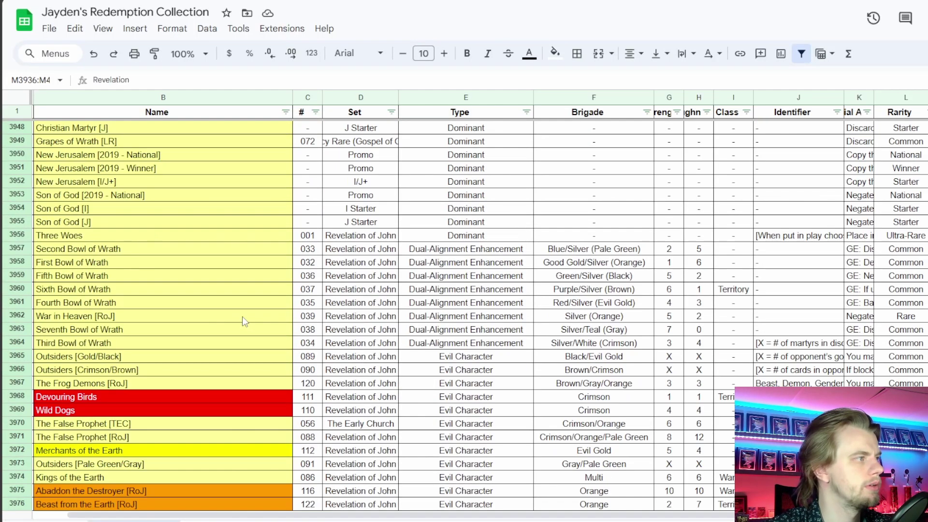
scroll(242, 322, up, 3)
scroll(210, 358, down, 20)
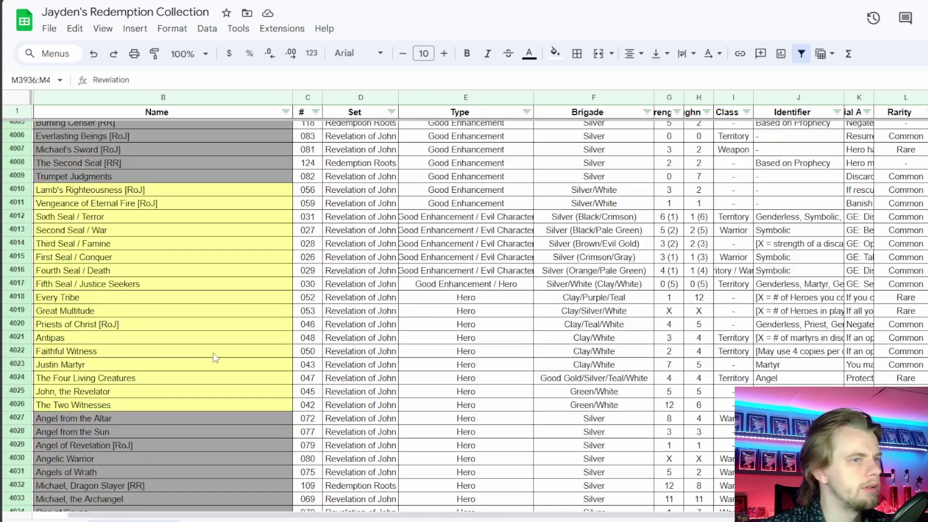
key(Down)
key(ctrl+shift+Down)
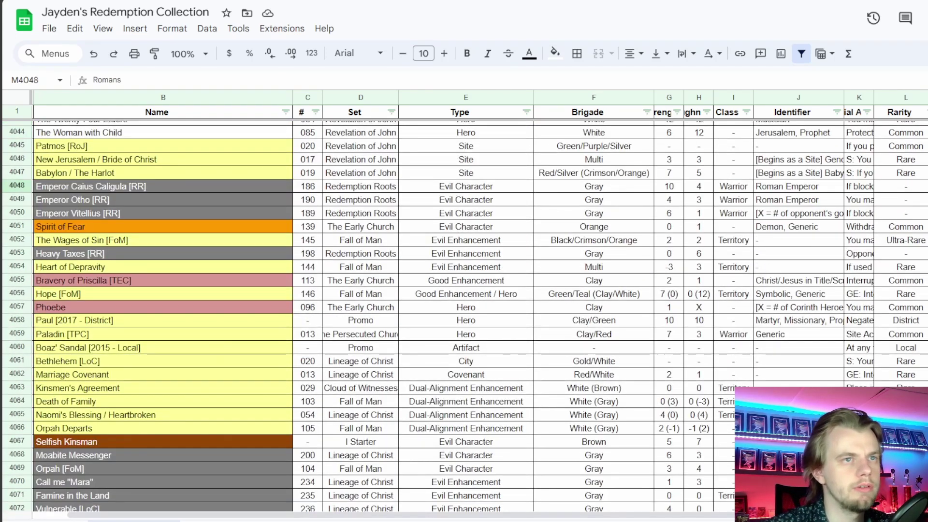
scroll(216, 289, up, 2)
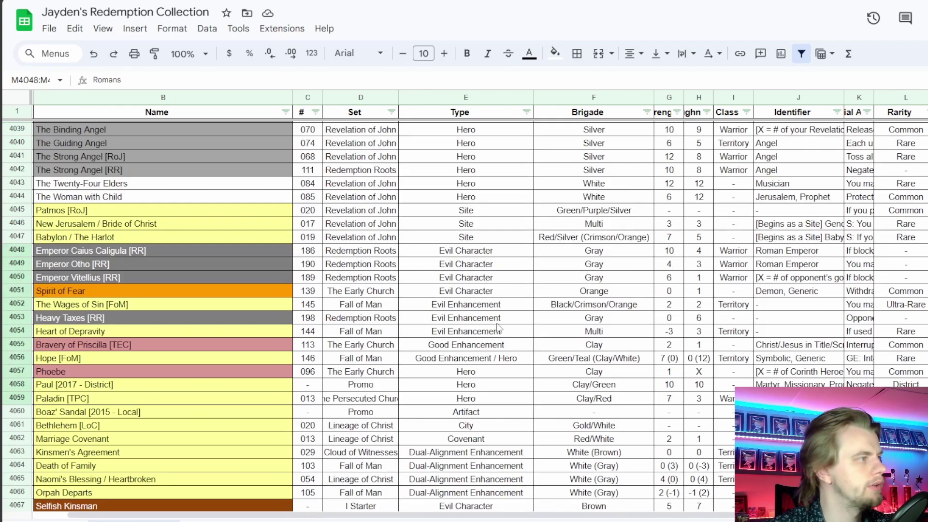
Examine the Romans cards in the collection sheet, from the three Roman emperors through The Wages of Sin to the Paul promo
drag(145, 252, 141, 278)
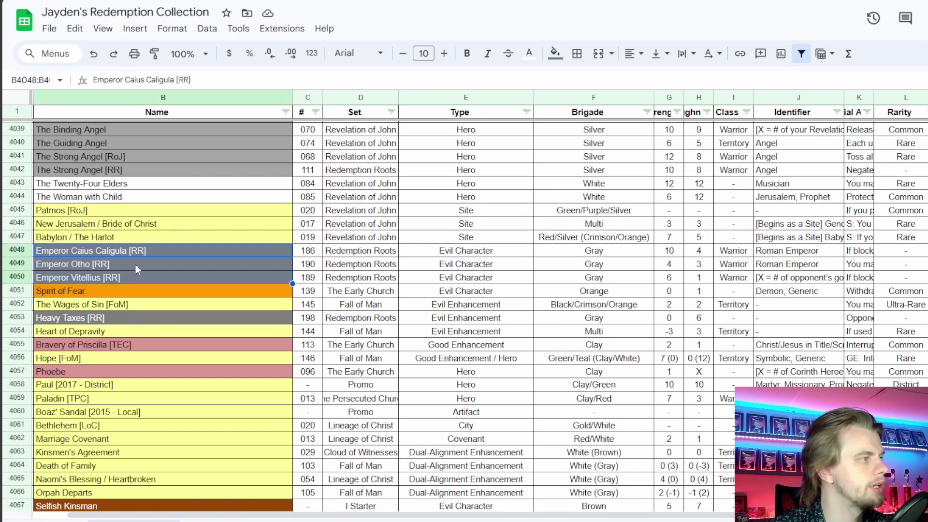
click(136, 265)
click(134, 278)
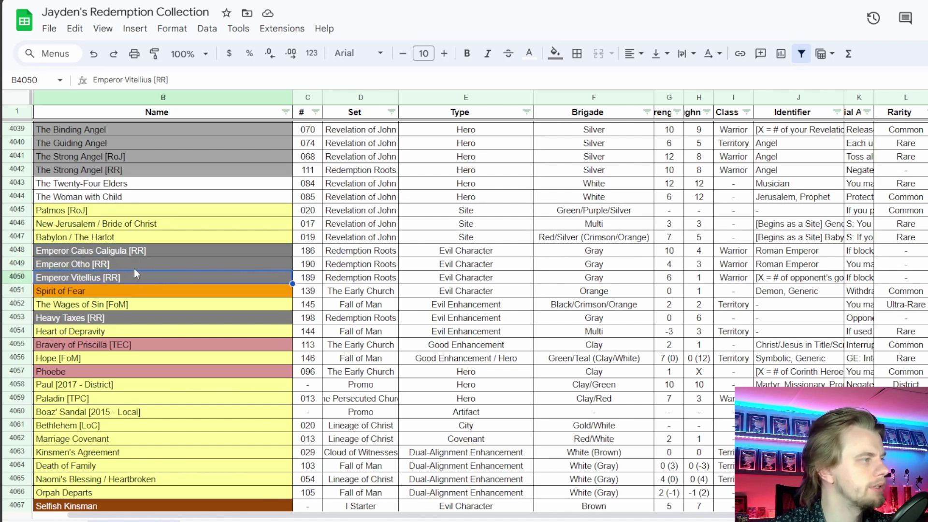
click(138, 268)
click(143, 253)
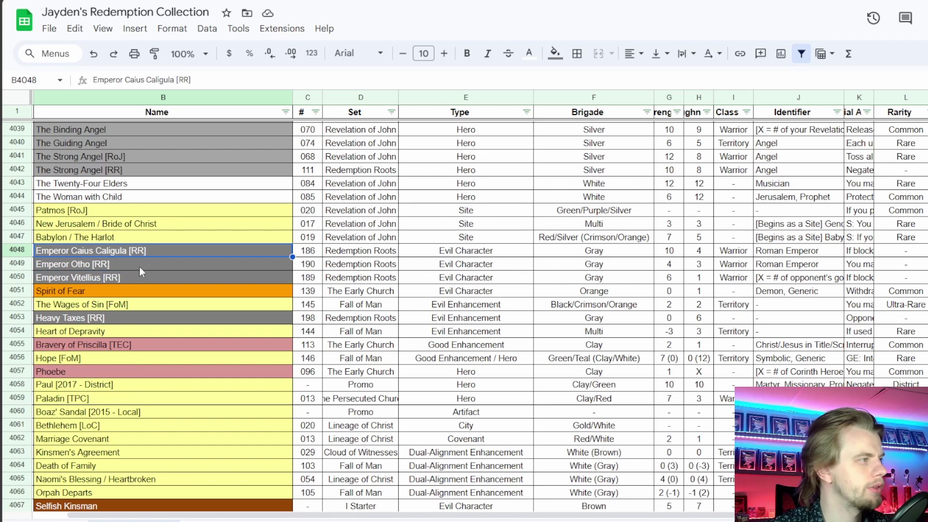
click(139, 267)
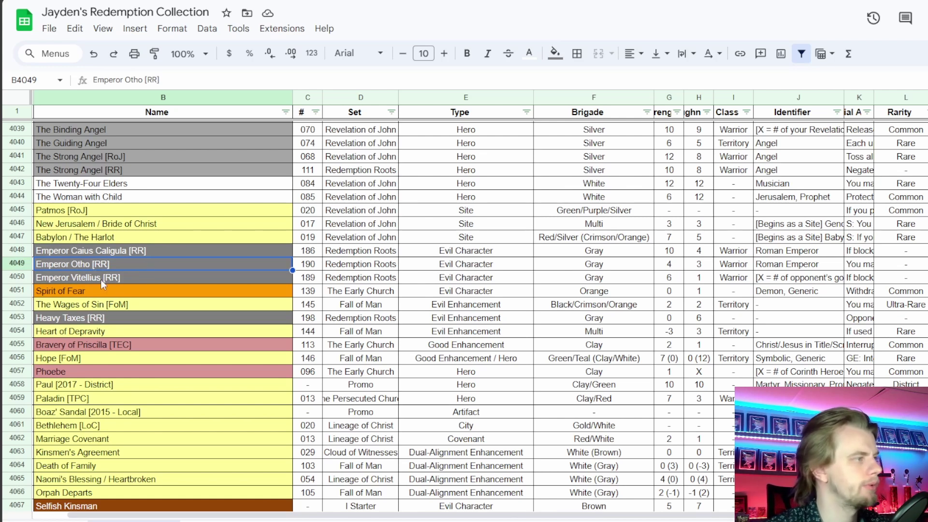
click(100, 305)
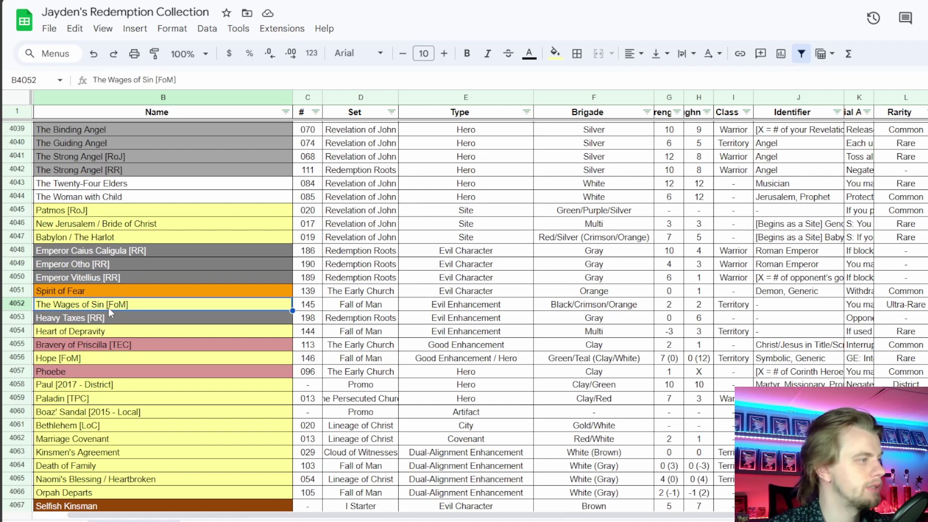
scroll(108, 307, down, 1)
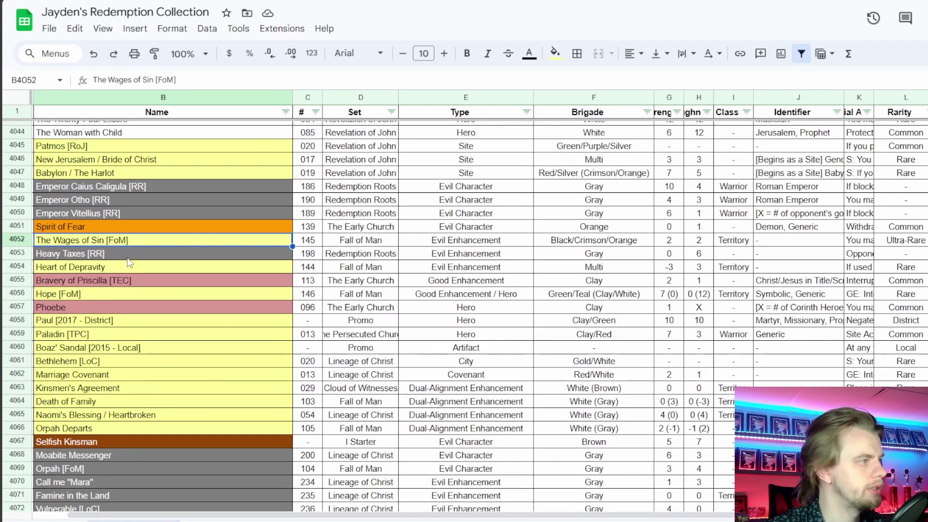
drag(121, 271, 117, 323)
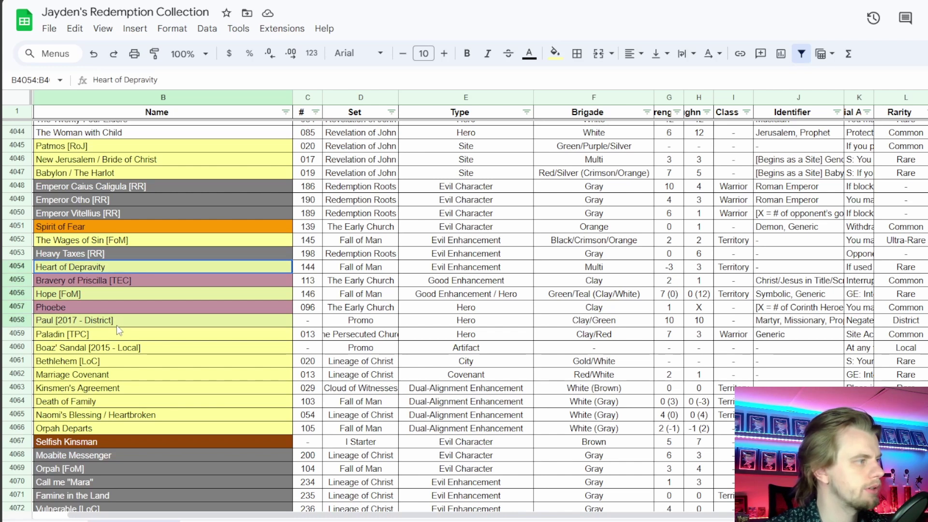
click(122, 323)
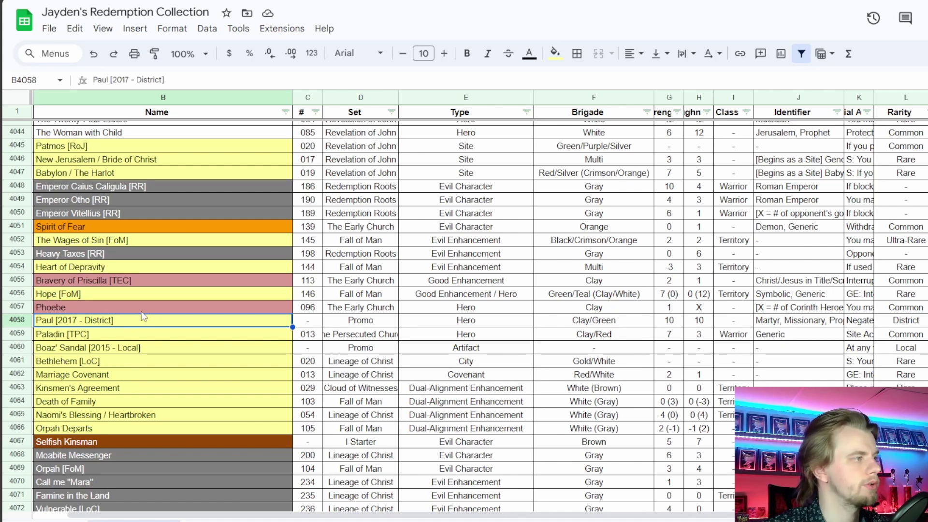
scroll(141, 313, up, 2)
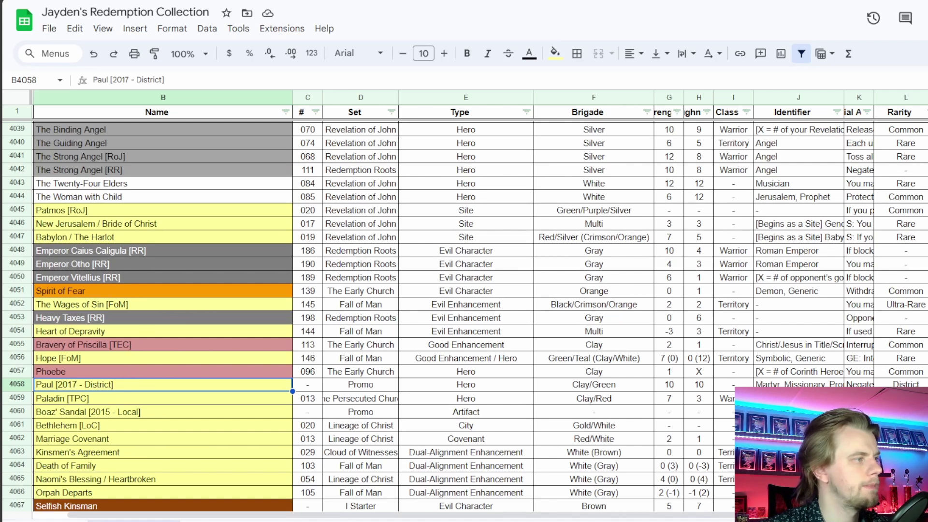
Mark Romans as covered with an x in the checklist spreadsheet and note Wages beside it
key(ctrl+Tab)
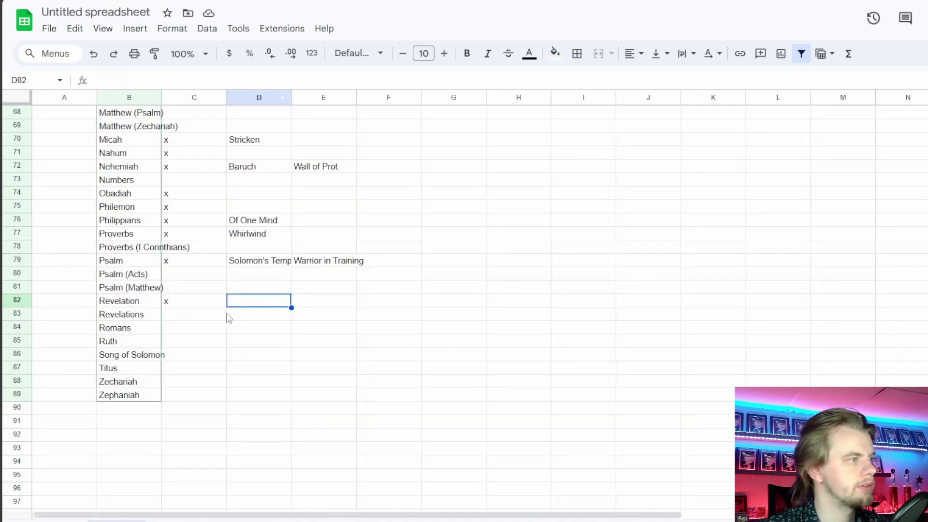
click(192, 333)
text(x)
key(Tab)
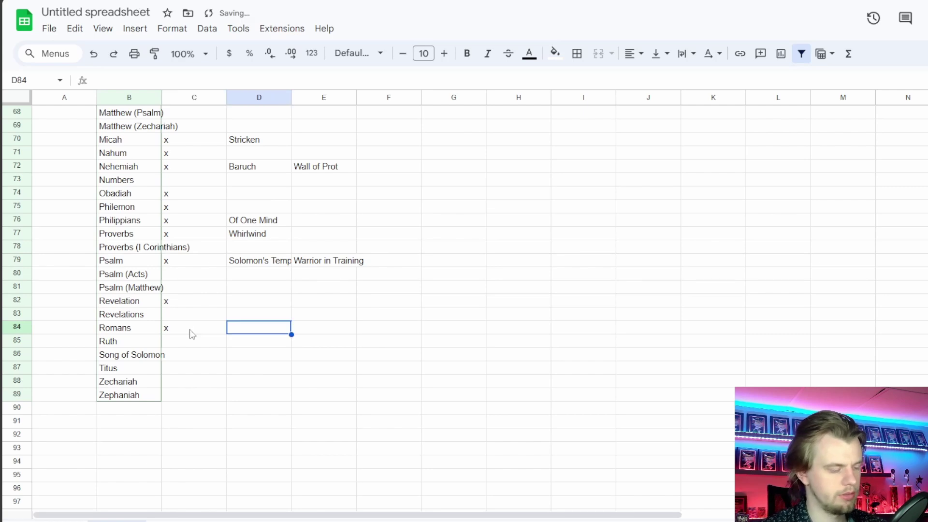
text(Ro)
key(BackSpace)
key(BackSpace)
text(Wages)
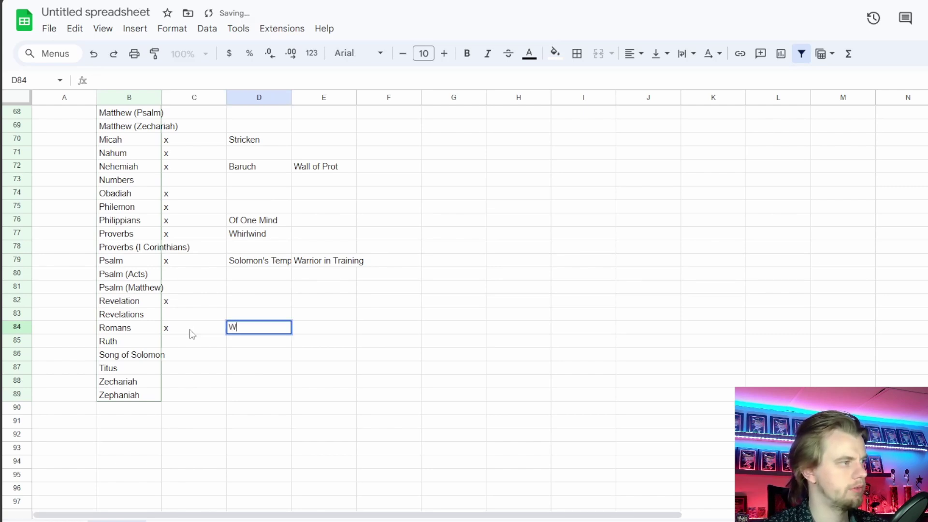
key(Return)
click(157, 311)
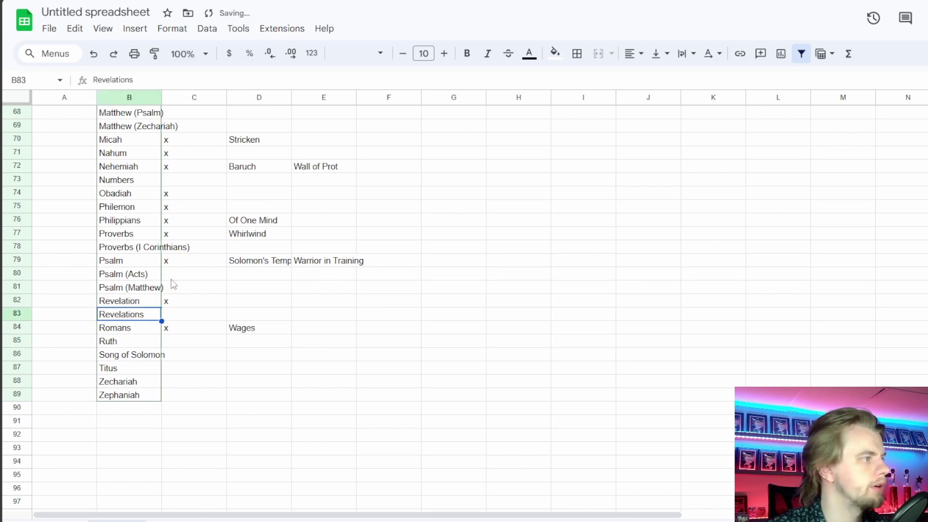
Look back through the Revelation cards in the collection sheet and return to the Romans cards
key(ctrl+Tab)
scroll(464, 314, up, 2)
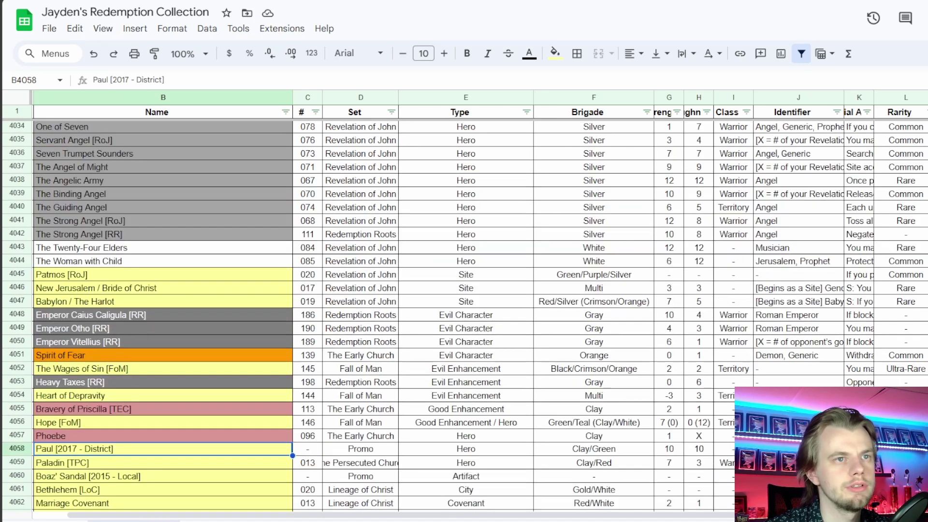
key(ctrl+z)
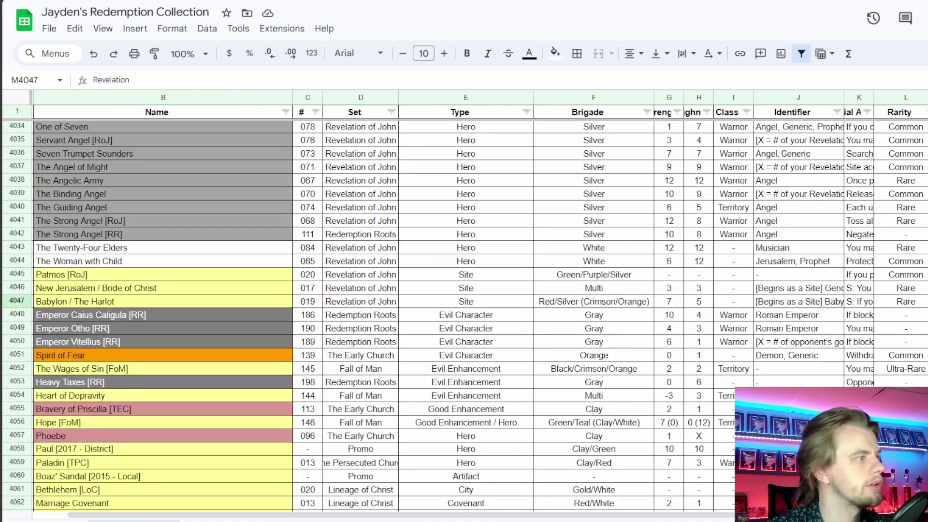
scroll(464, 314, up, 10)
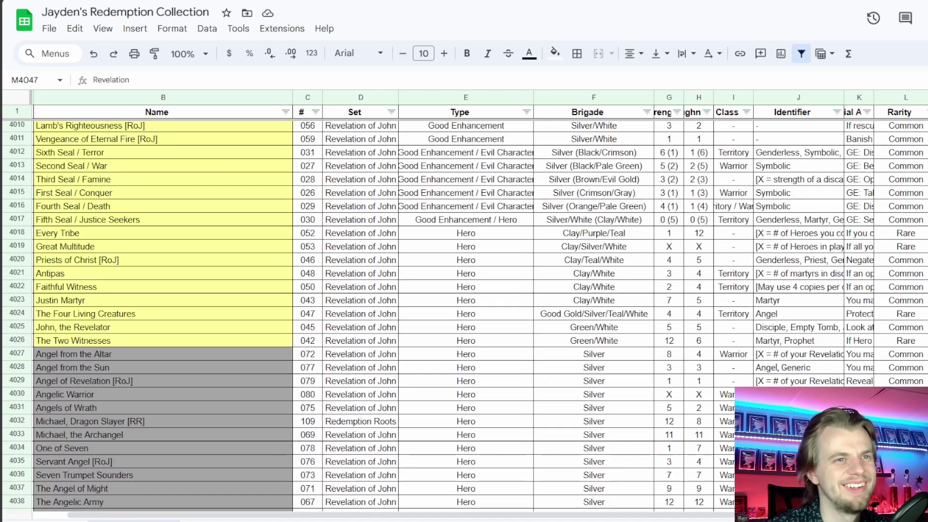
scroll(464, 314, up, 12)
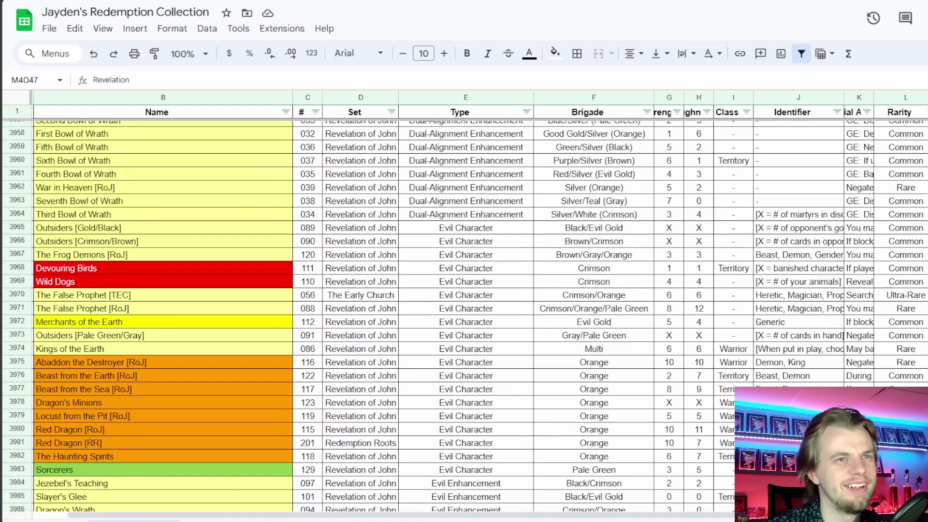
scroll(464, 314, up, 5)
key(ctrl+Up)
scroll(464, 314, down, 12)
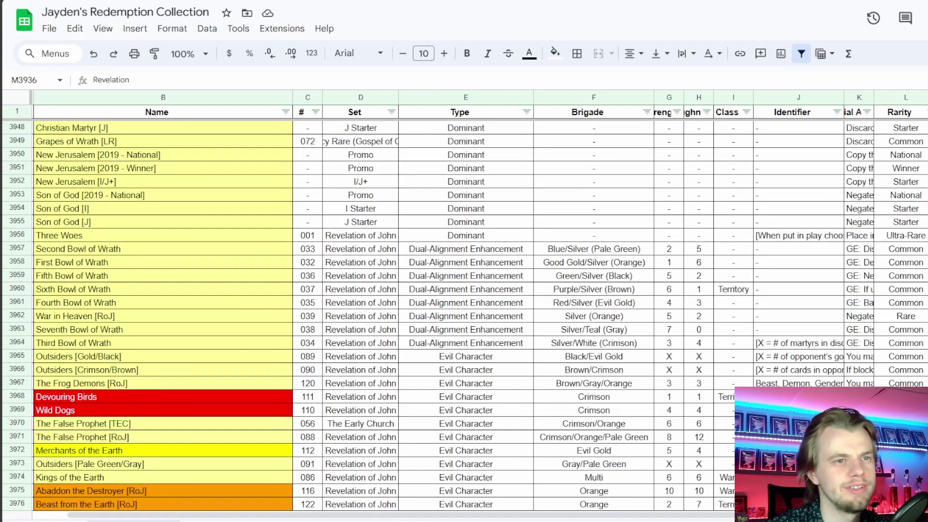
scroll(464, 314, down, 15)
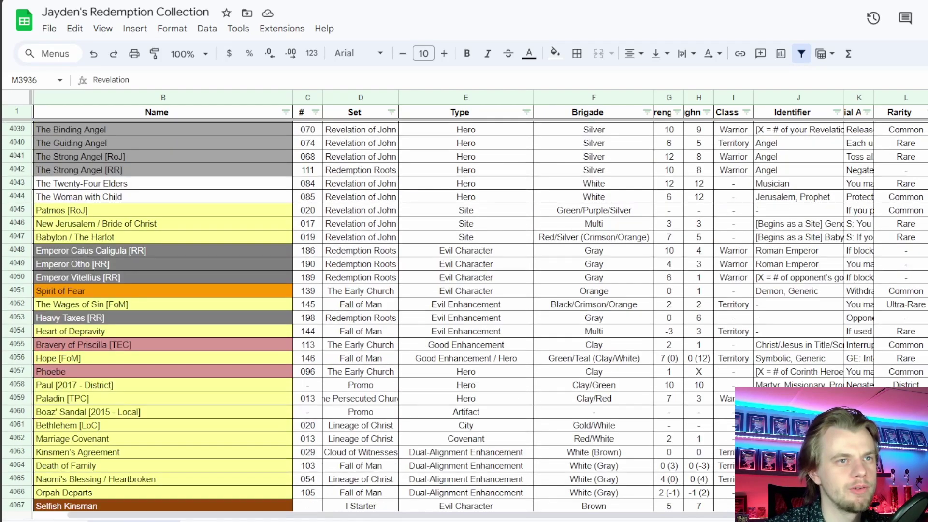
scroll(464, 315, down, 1)
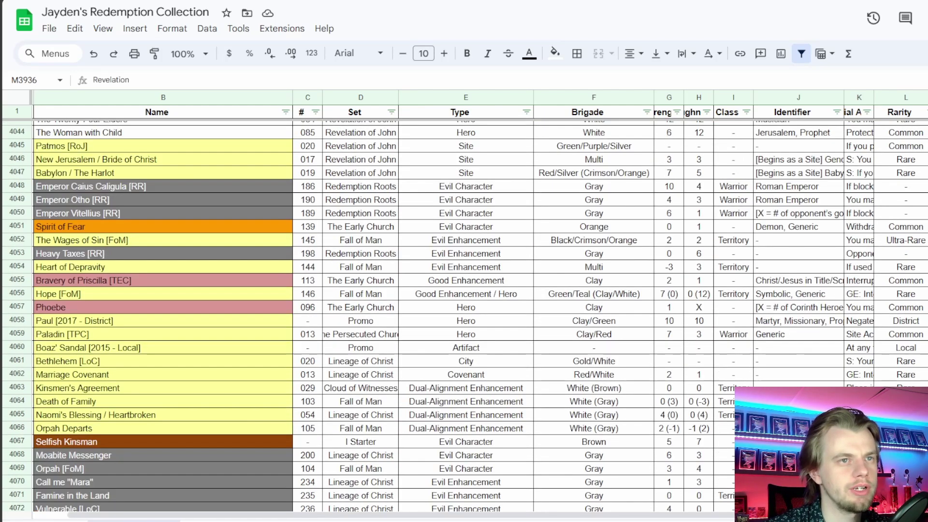
Select the Romans reference cells from Paladin up to Emperor Caius Caligula, M4048 to M4059, and fill Romans down through them
click(926, 334)
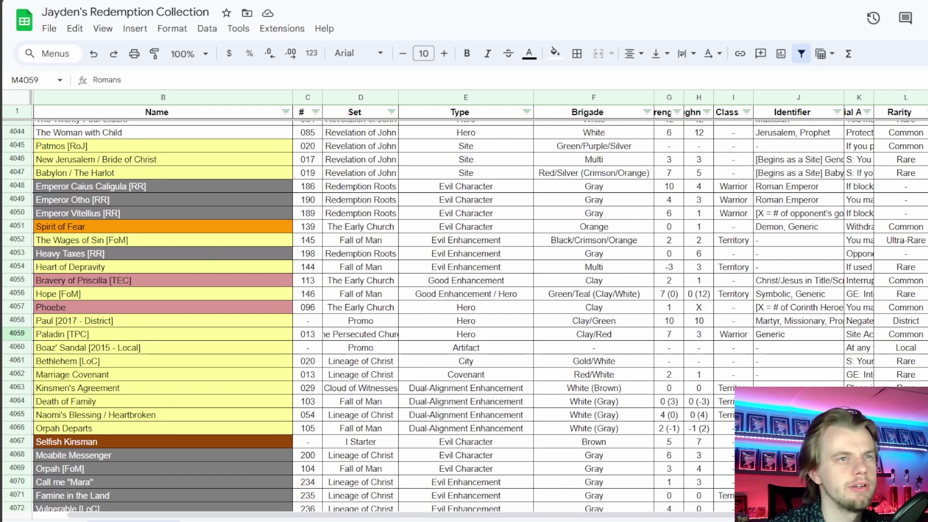
key(shift+Up)
key(shift+Up)
key(shift+Up)
key(shift+Up)
key(shift+Up)
key(shift+Up)
key(shift+Up)
key(shift+Up)
key(shift+Up)
key(shift+Up)
key(shift+Up)
scroll(464, 314, up, 2)
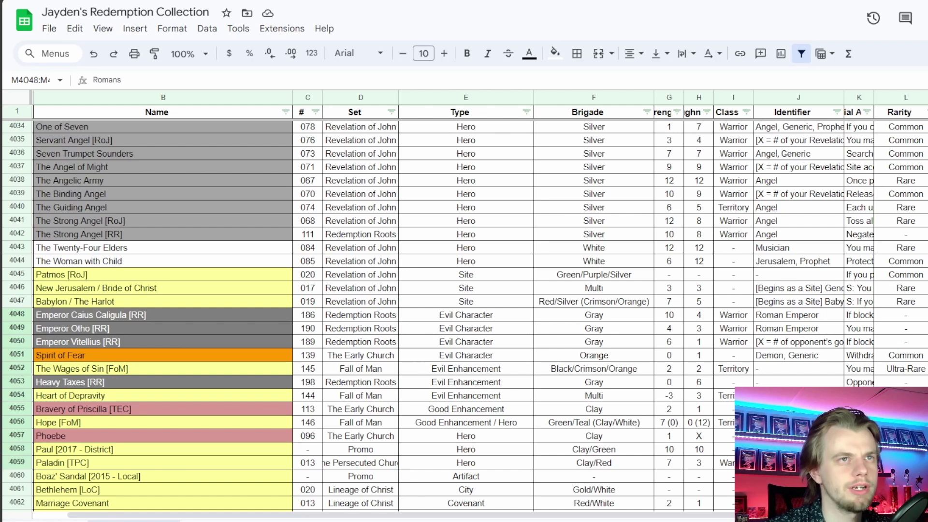
key(ctrl+d)
Look over the Revelation cards once more and select the reference cell of The Wages of Sin [FoM]
scroll(464, 314, up, 20)
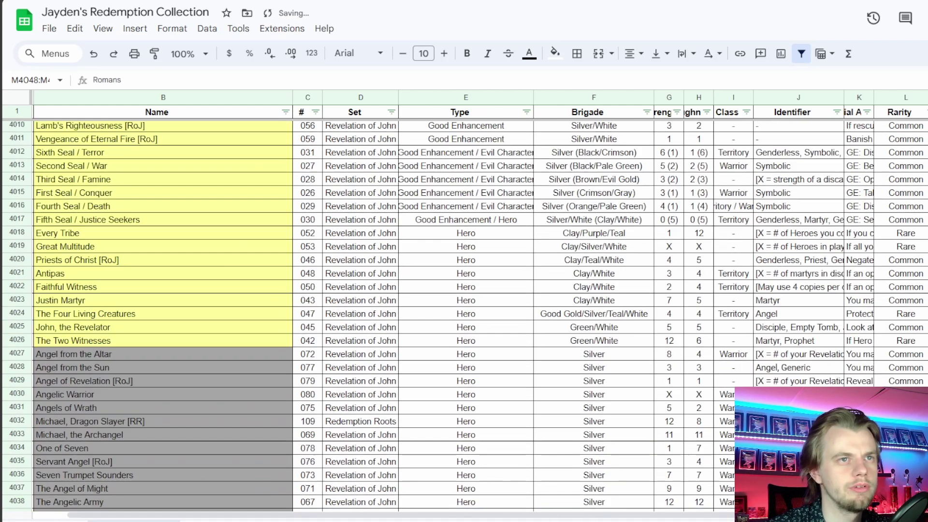
scroll(464, 315, up, 5)
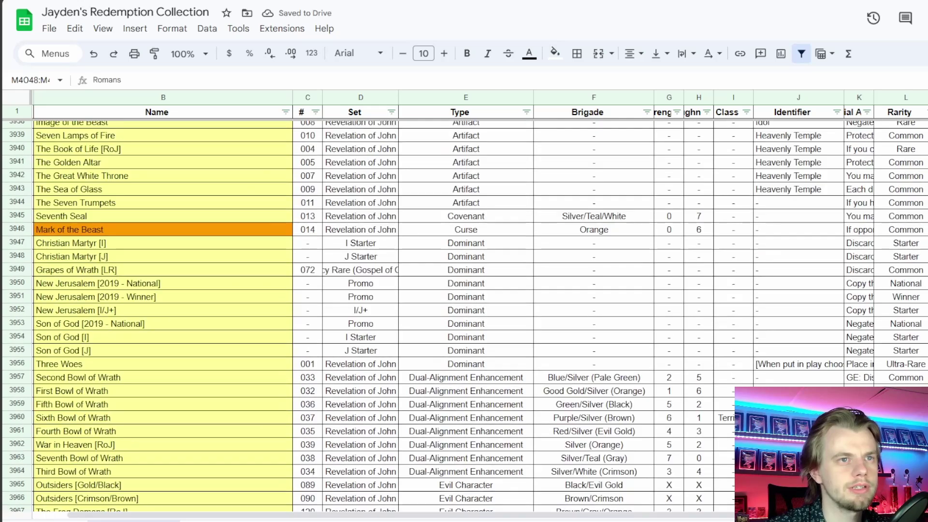
scroll(464, 314, down, 20)
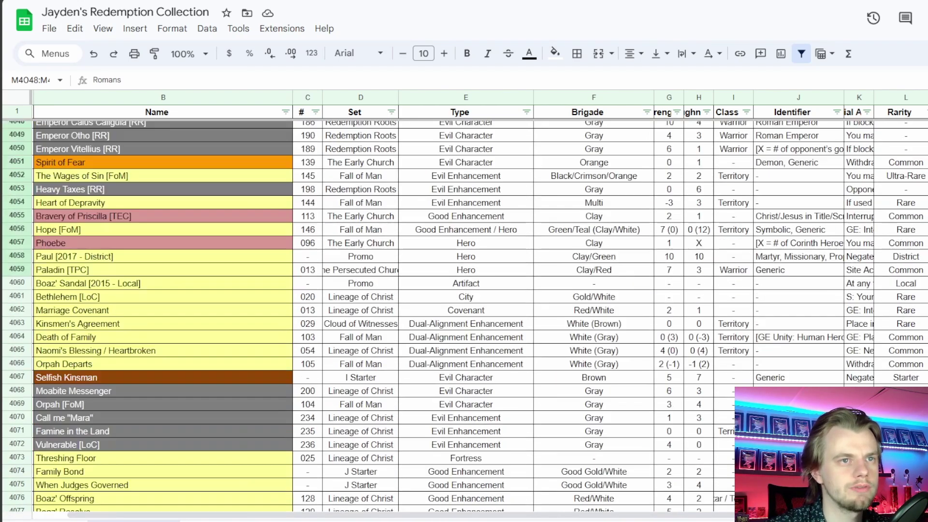
scroll(464, 314, up, 1)
click(926, 240)
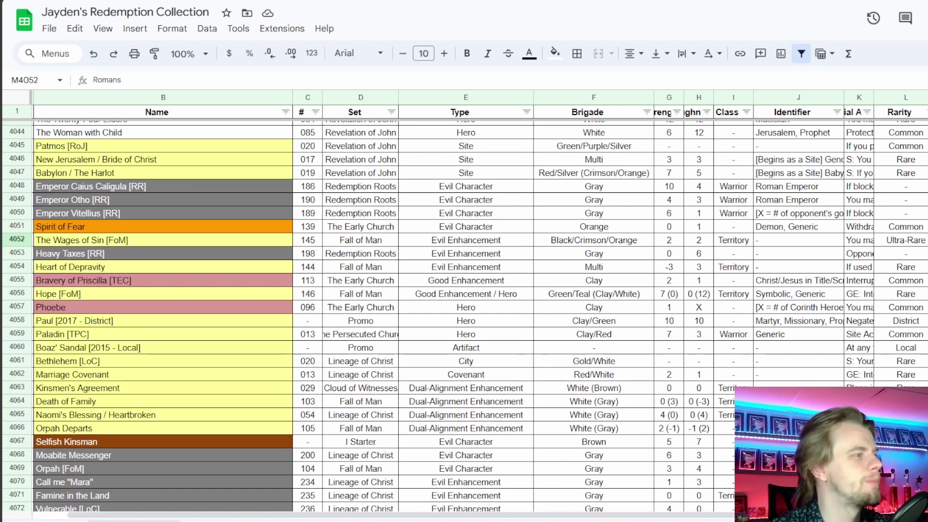
Switch to the deck editor, search the card list for paul, add Paul (Promo) to the deck, and clear the search
key(alt+Tab)
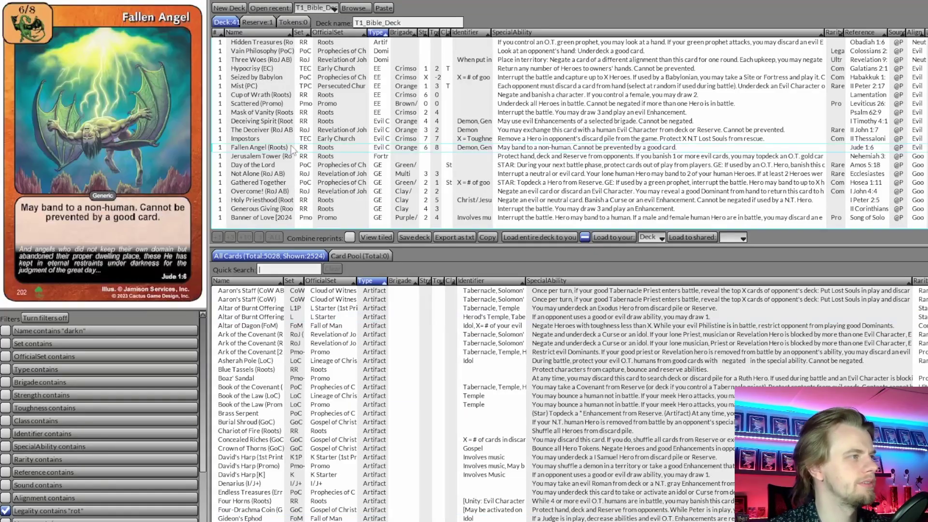
scroll(293, 150, down, 4)
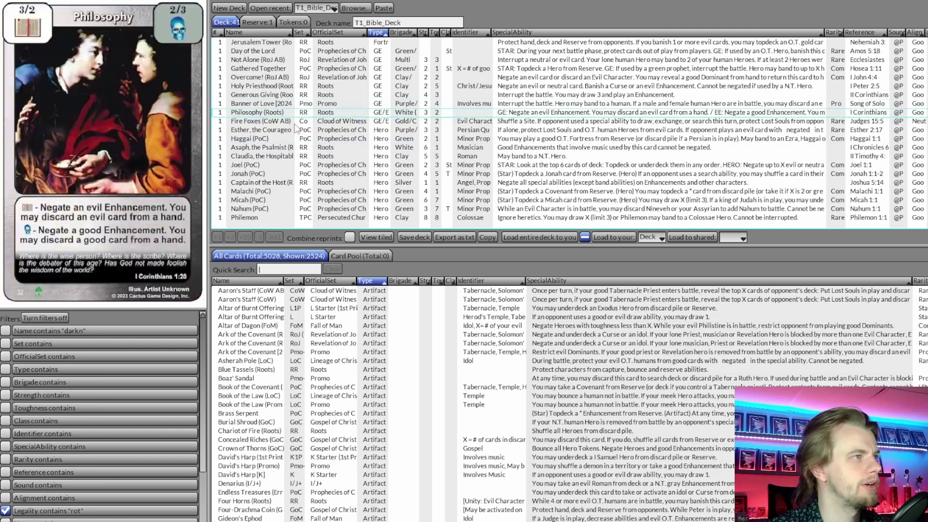
scroll(292, 141, down, 1)
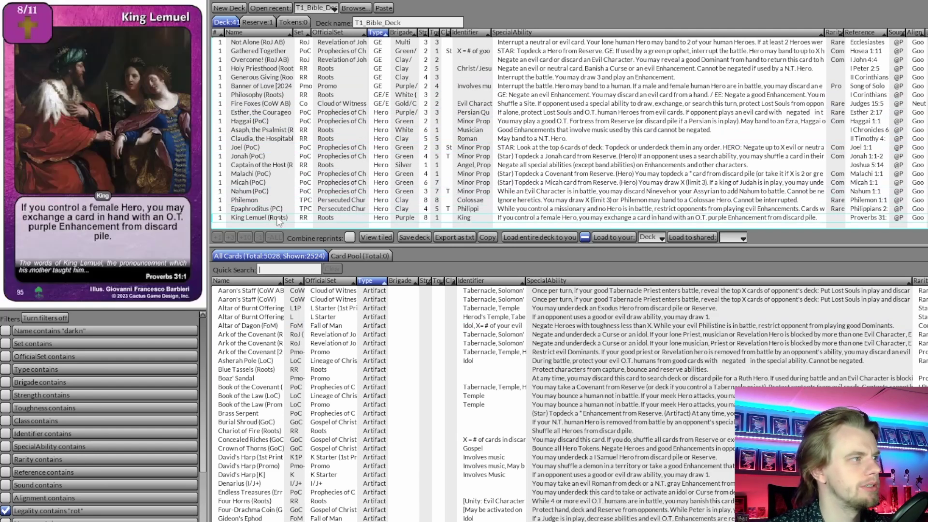
click(293, 269)
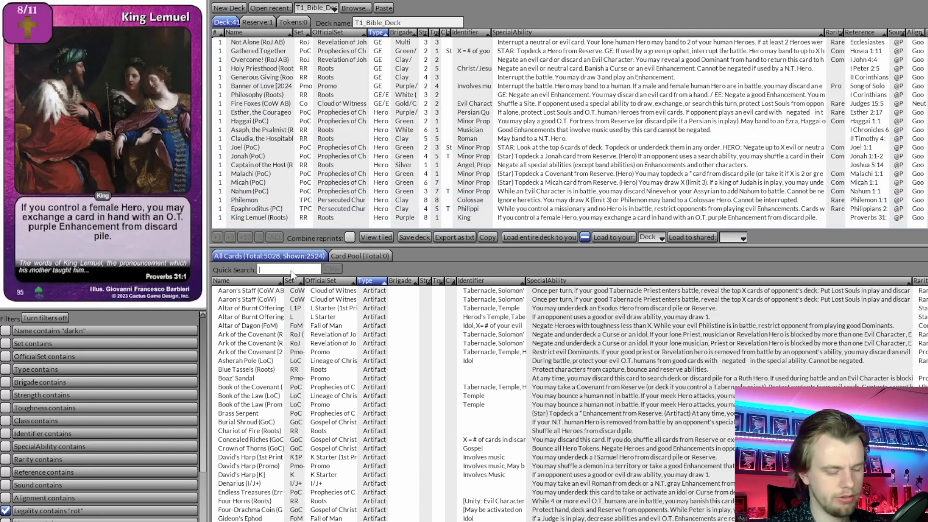
text(pua)
text(l)
key(BackSpace)
key(BackSpace)
key(BackSpace)
text(aul)
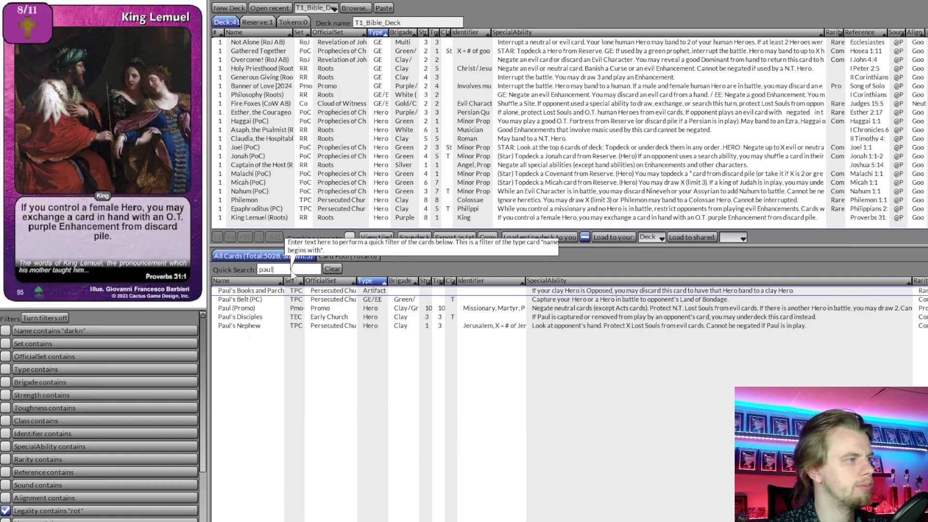
click(268, 309)
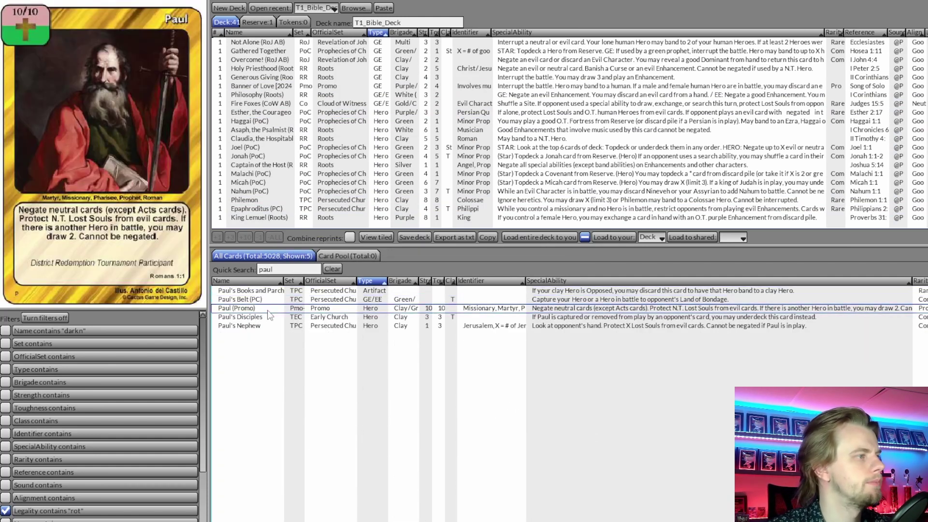
click(337, 265)
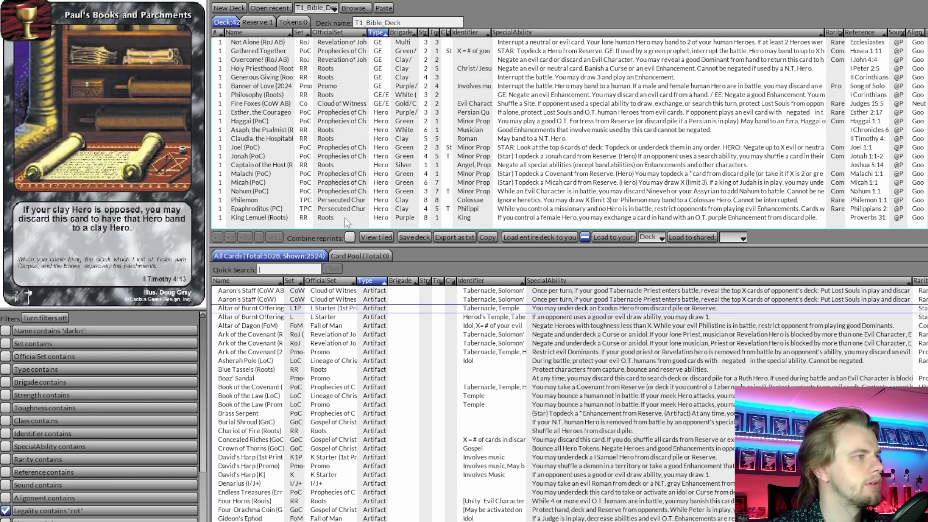
Review the cards already in the deck, from Hidden Treasures down to the Lost Souls
key(alt+Tab)
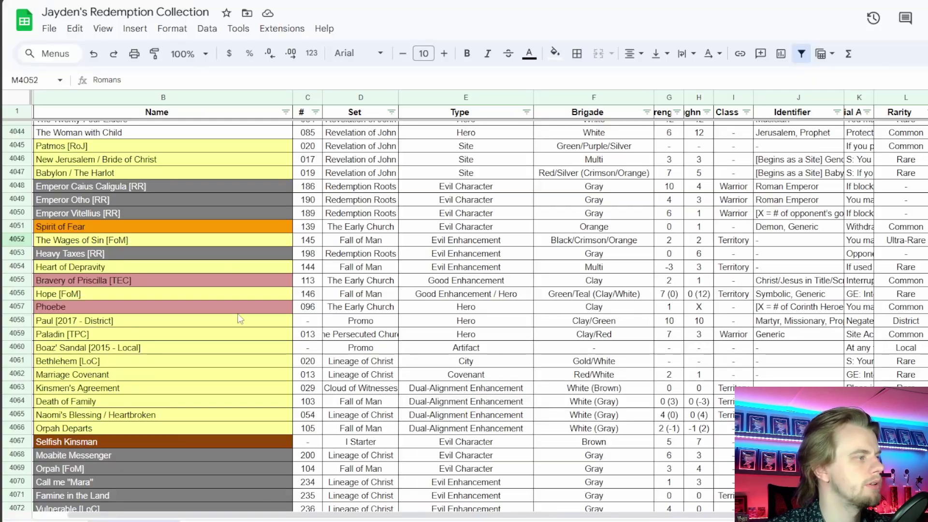
scroll(264, 308, down, 3)
scroll(264, 308, up, 2)
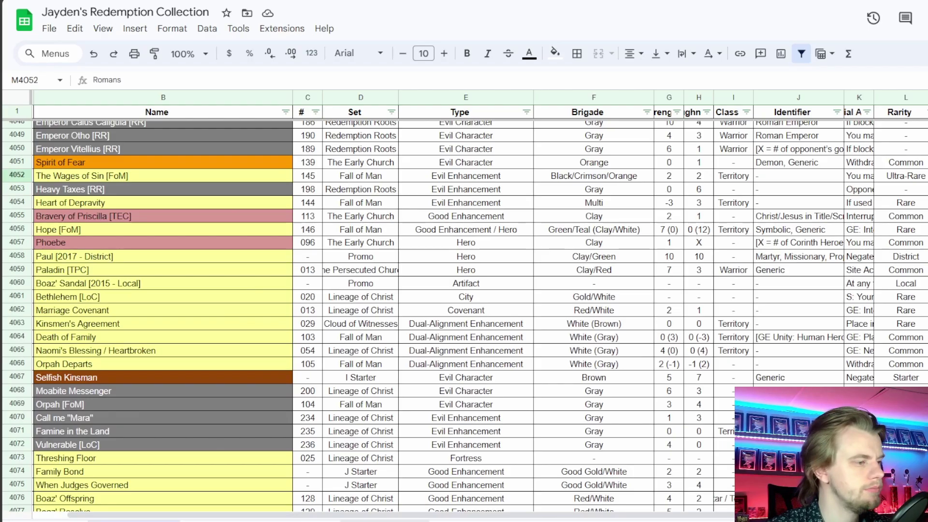
key(alt+Tab)
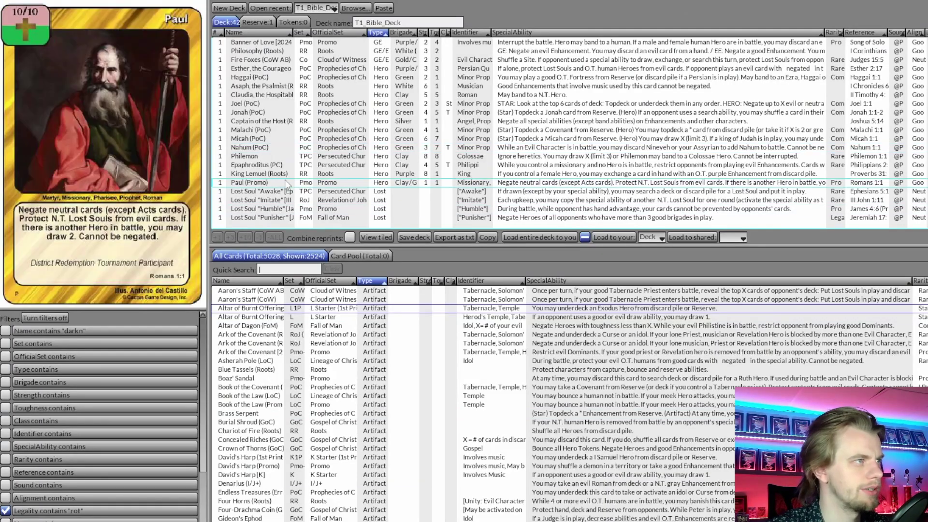
scroll(287, 182, up, 7)
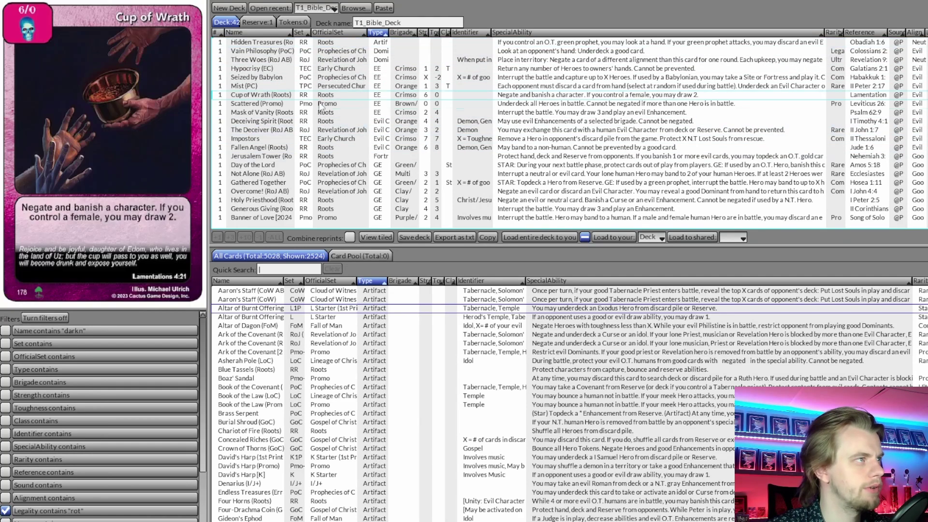
scroll(316, 170, down, 2)
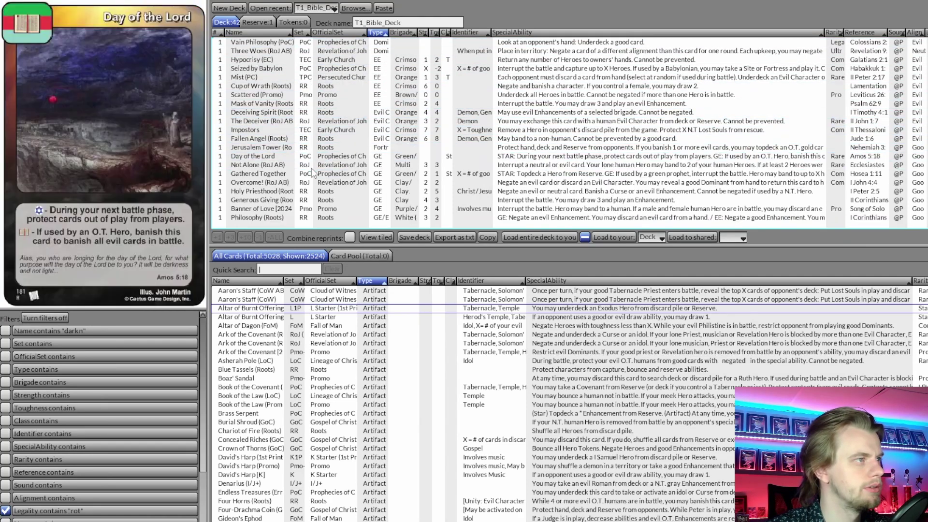
scroll(319, 196, down, 6)
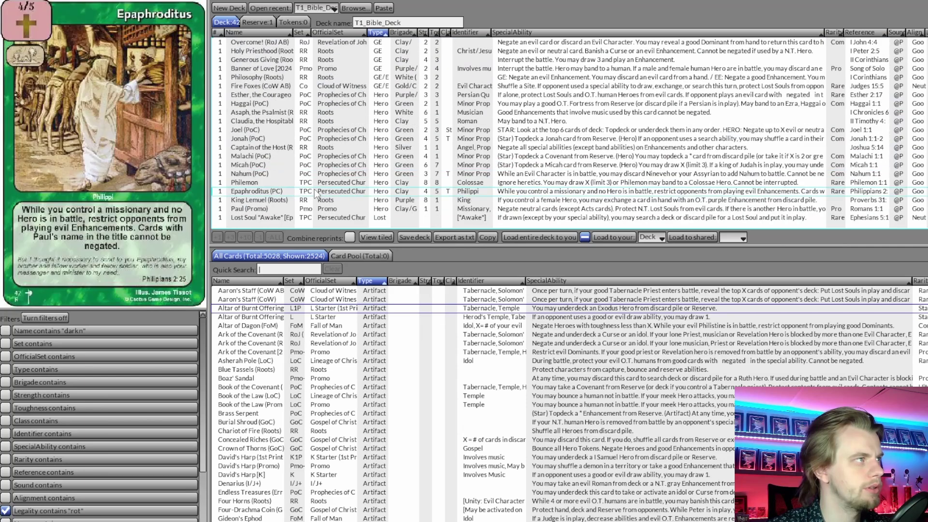
scroll(319, 159, up, 8)
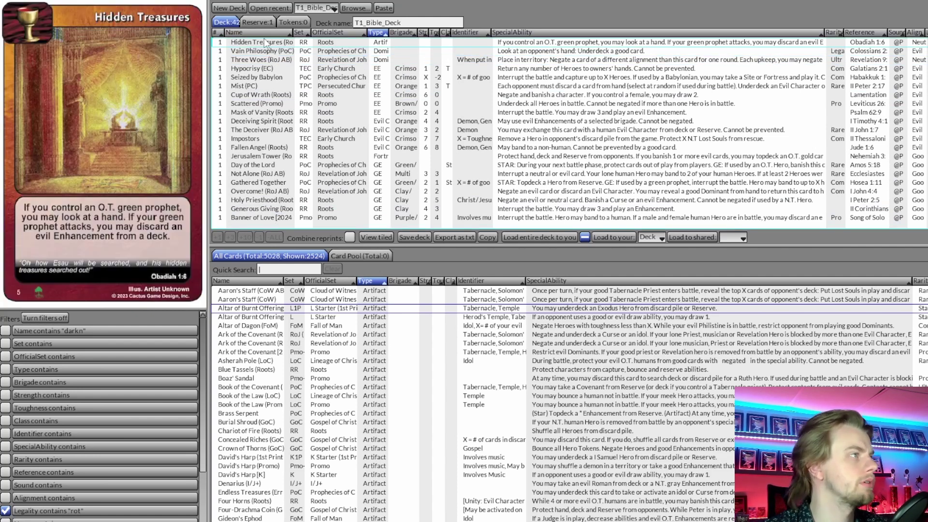
scroll(277, 83, down, 7)
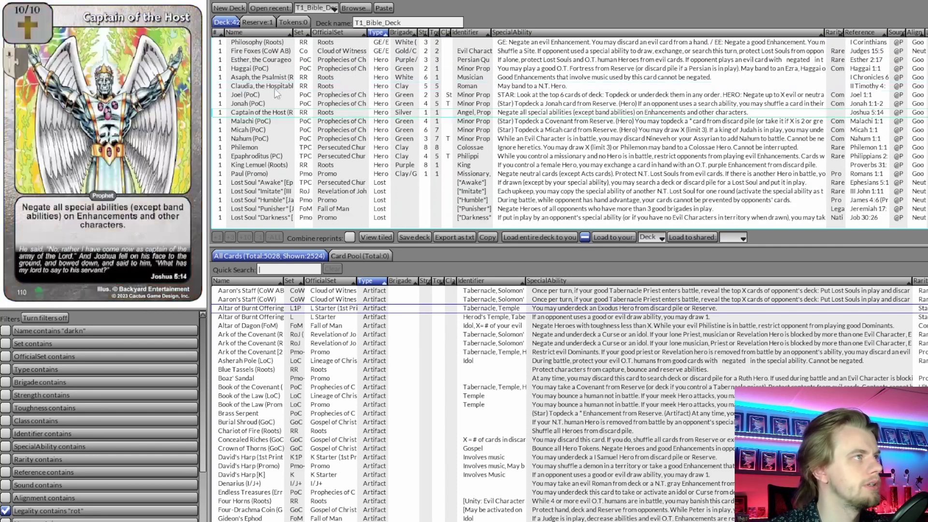
Switch to the checklist spreadsheet, select the Ruth entry as the next book, and return to the collection sheet
key(alt+Tab)
key(ctrl+Tab)
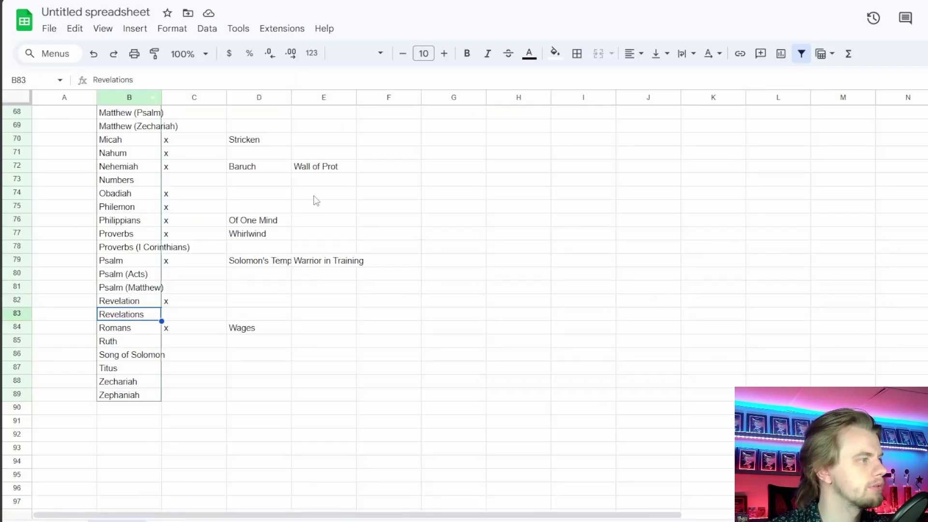
click(153, 345)
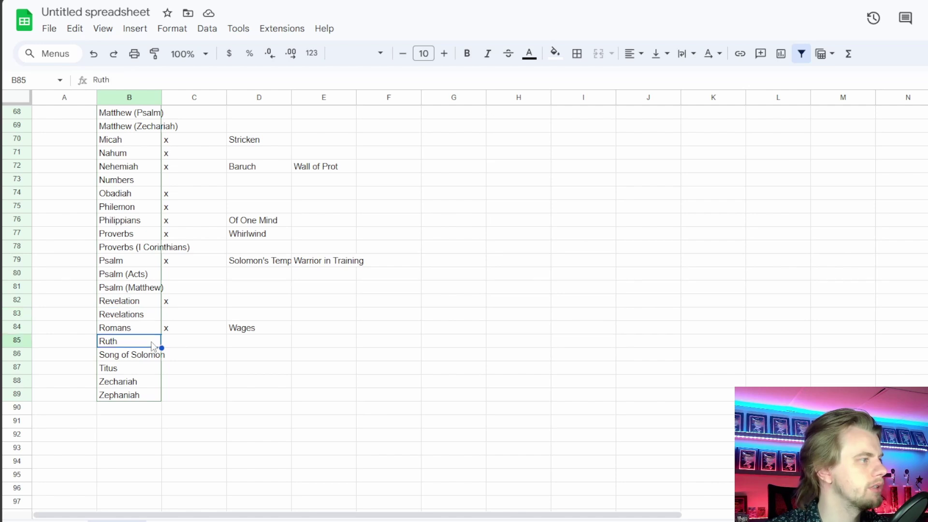
scroll(138, 342, up, 2)
scroll(137, 343, down, 2)
key(ctrl+Tab)
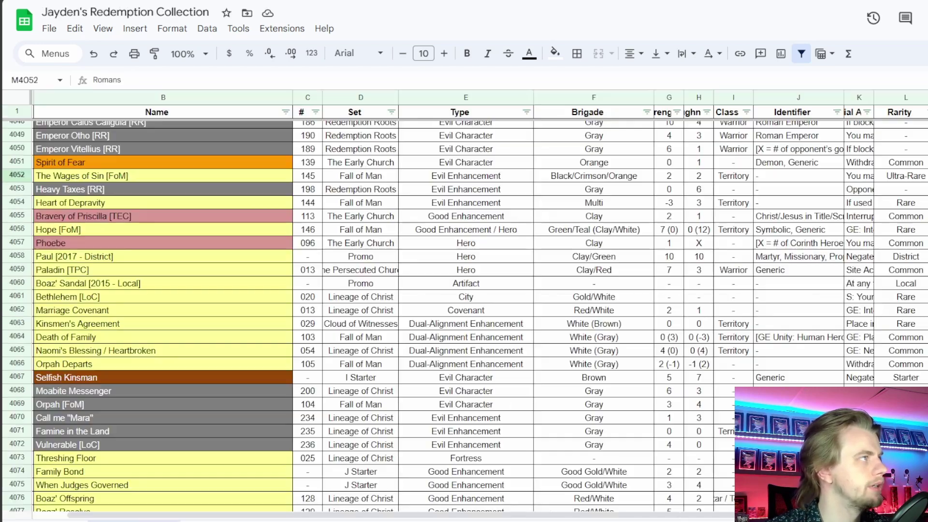
Look through the Ruth cards in the collection sheet, from Boaz' Sandal down to Land of Moab
scroll(464, 315, down, 9)
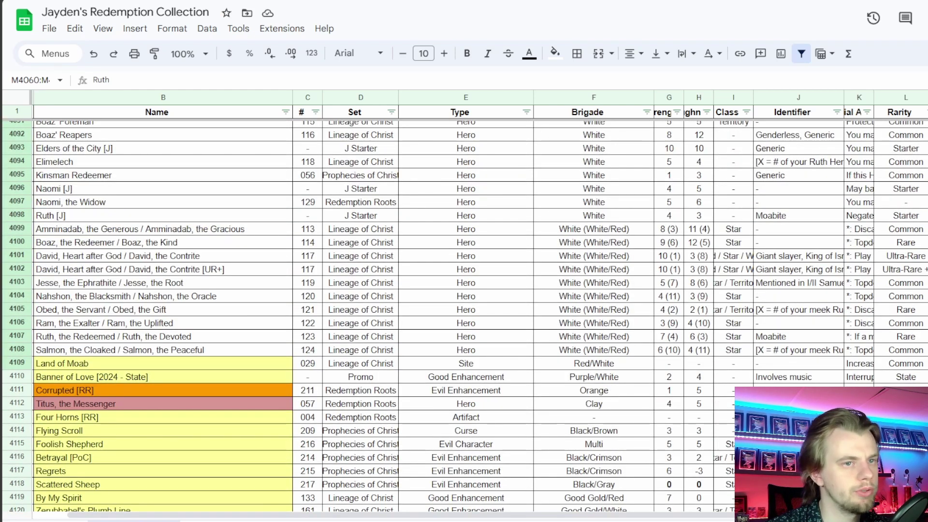
scroll(472, 364, up, 3)
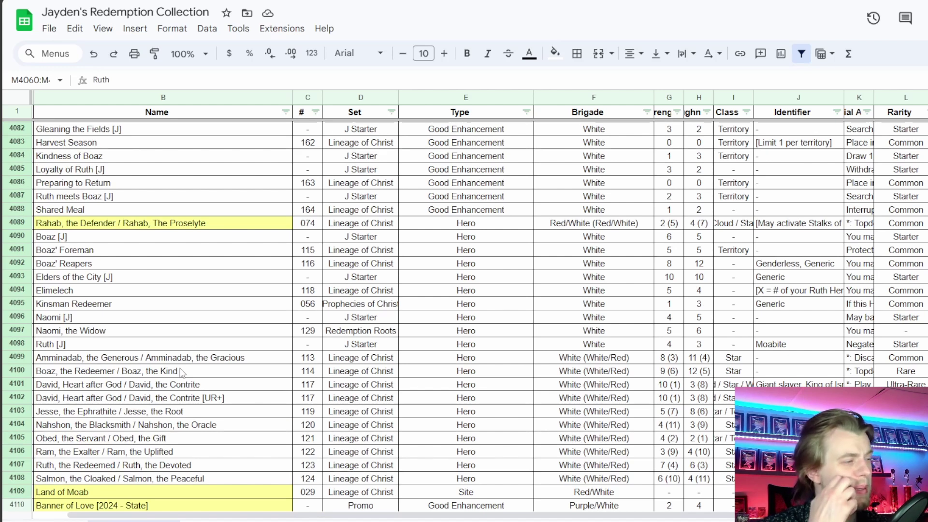
click(140, 399)
scroll(259, 374, up, 5)
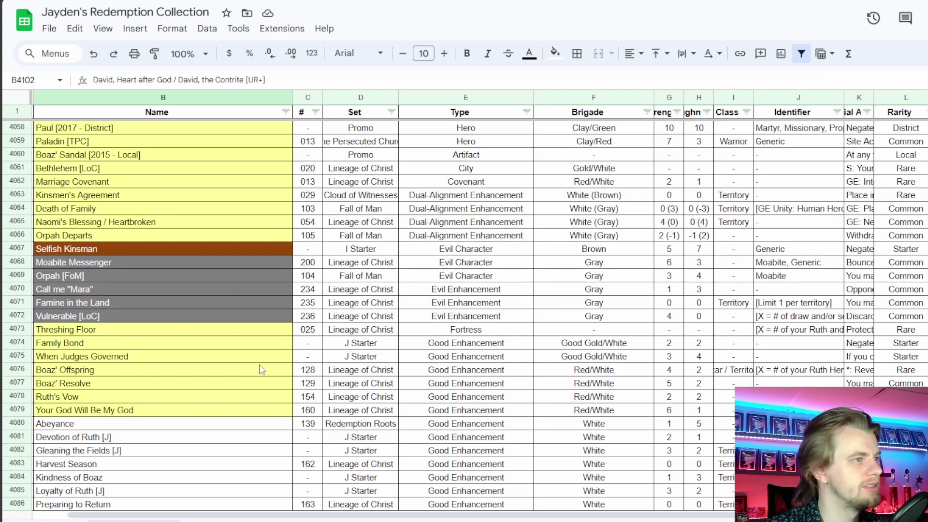
scroll(262, 369, up, 2)
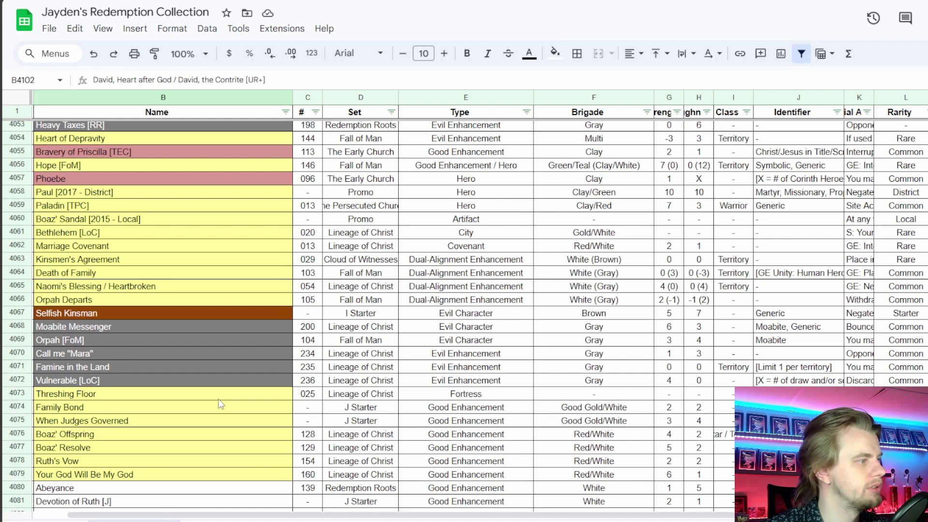
scroll(213, 405, down, 2)
scroll(187, 414, down, 2)
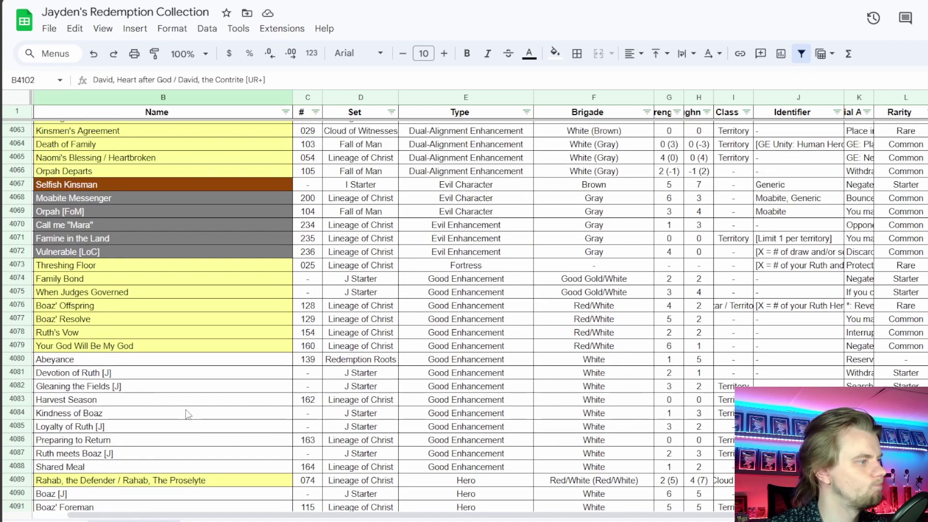
scroll(214, 391, up, 4)
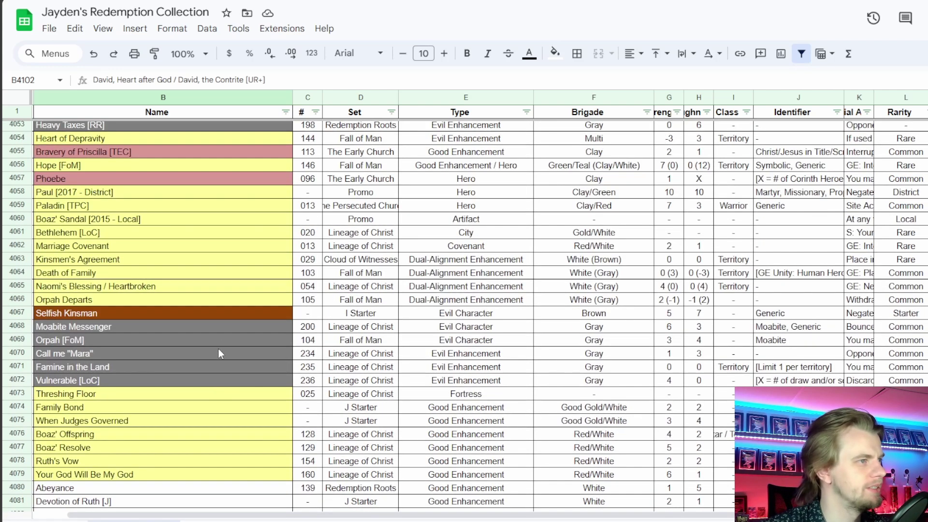
scroll(220, 348, up, 2)
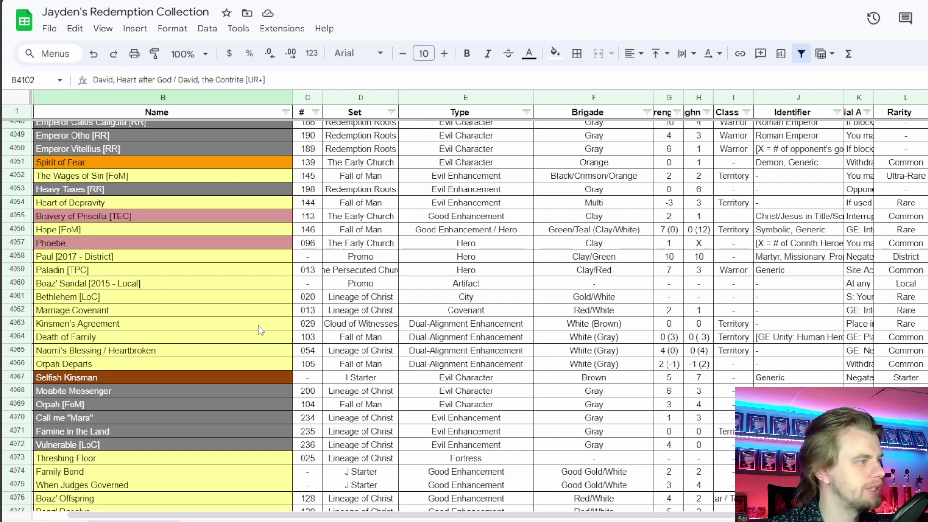
Examine individual Ruth candidates such as Orpah Departs, Bethlehem [LoC], Boaz' Sandal, Moabite Messenger and Vulnerable [LoC], plus the Ruth Heroes
drag(258, 326, 253, 369)
click(252, 368)
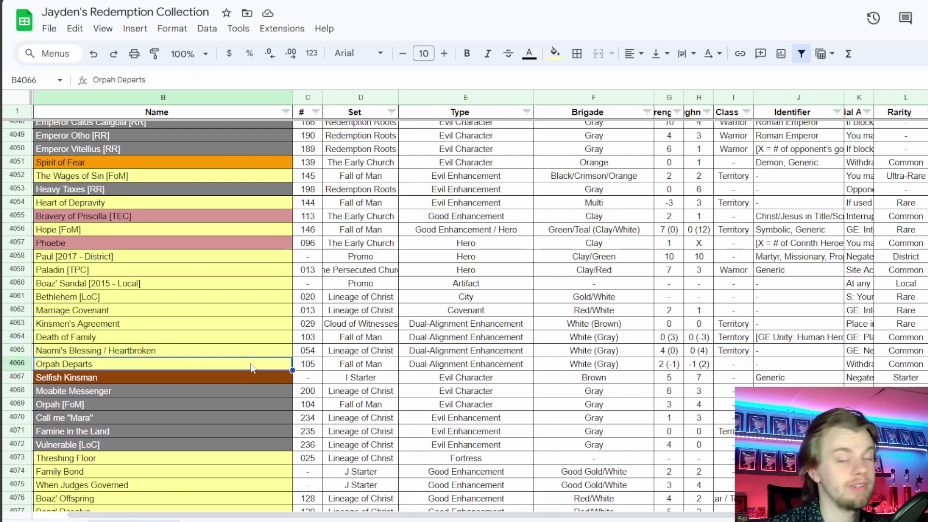
click(236, 285)
click(210, 297)
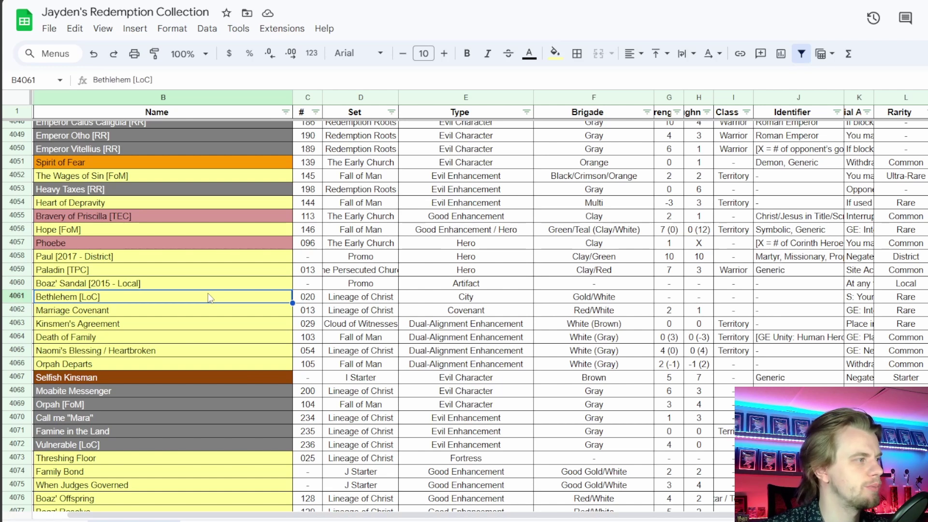
click(210, 286)
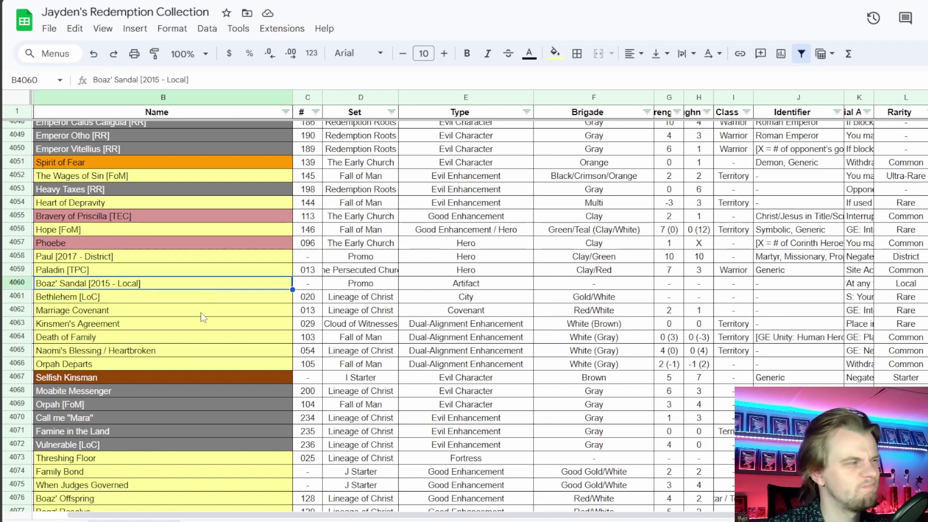
scroll(202, 321, down, 4)
drag(193, 267, 191, 308)
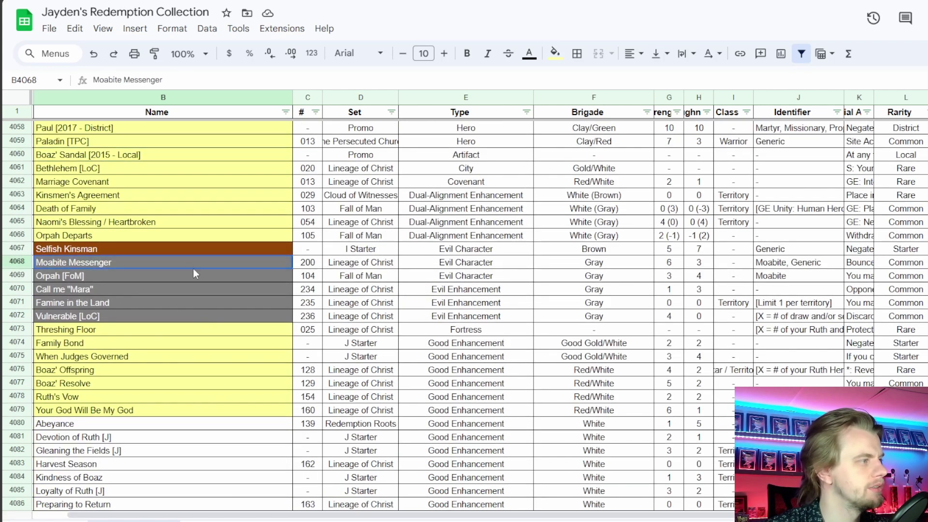
click(191, 317)
scroll(191, 319, down, 8)
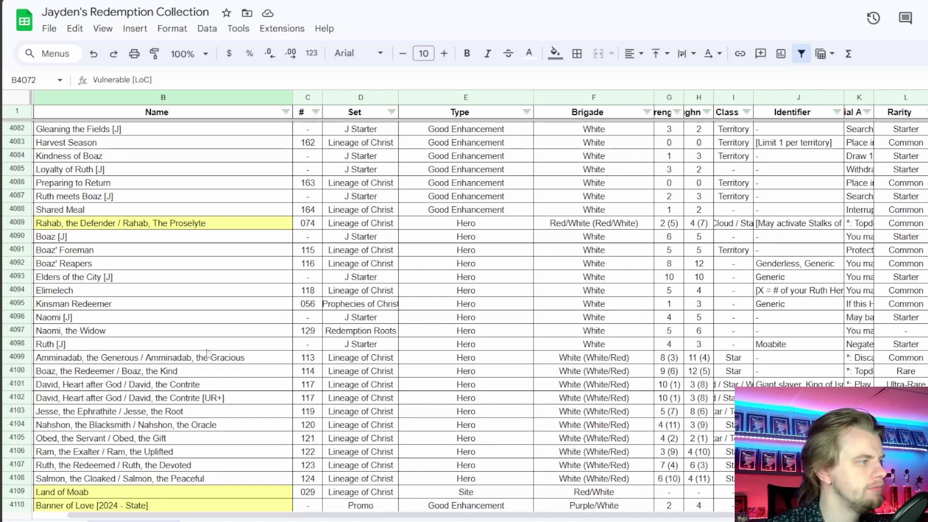
Switch to the deck editor, search for "david,", add David, Heart After God to the deck for Ruth, and clear the search
key(alt+Tab)
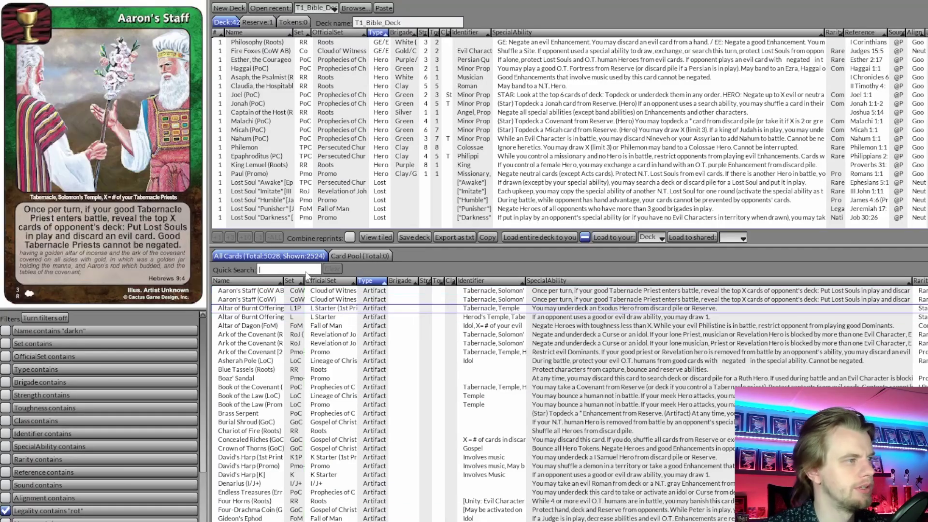
text(david)
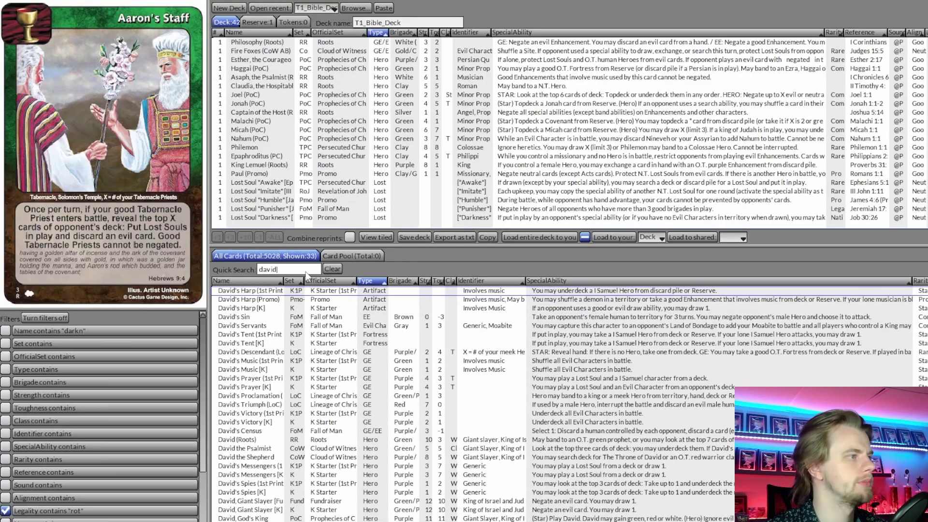
text(,)
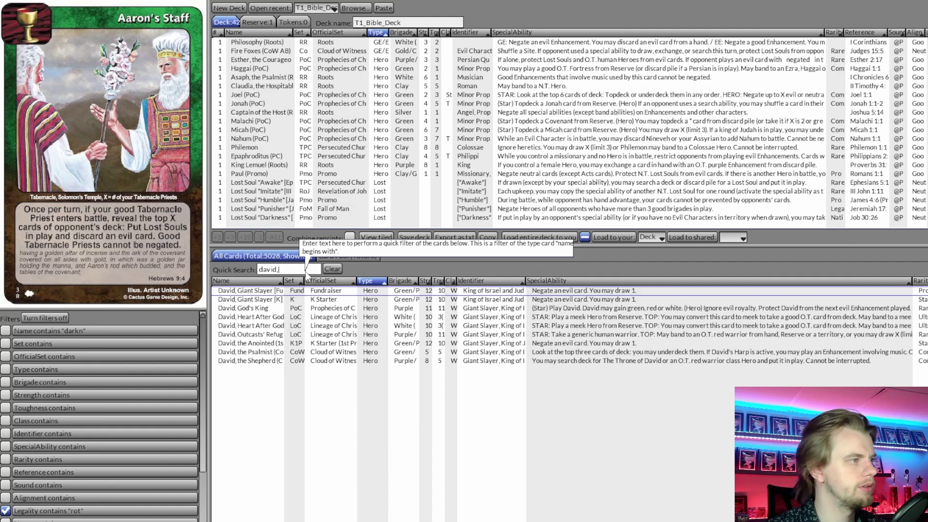
double_click(296, 317)
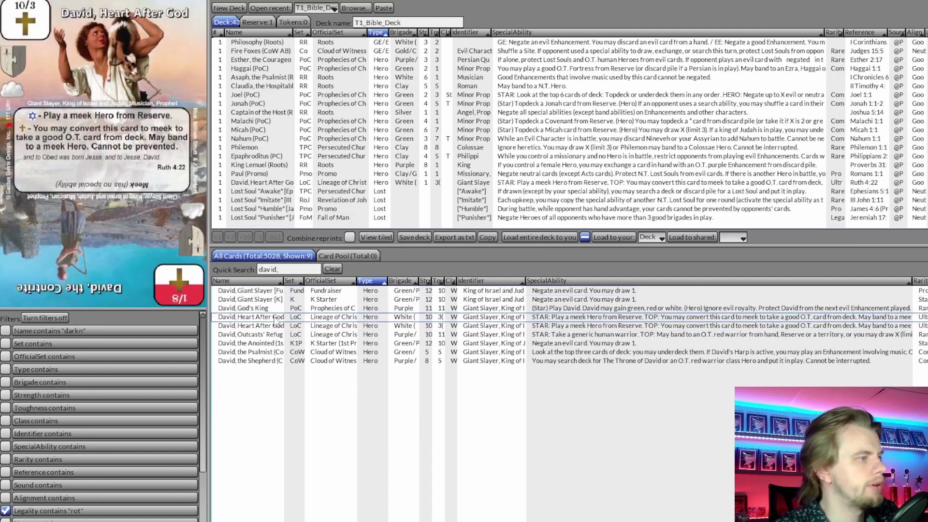
click(333, 270)
click(358, 104)
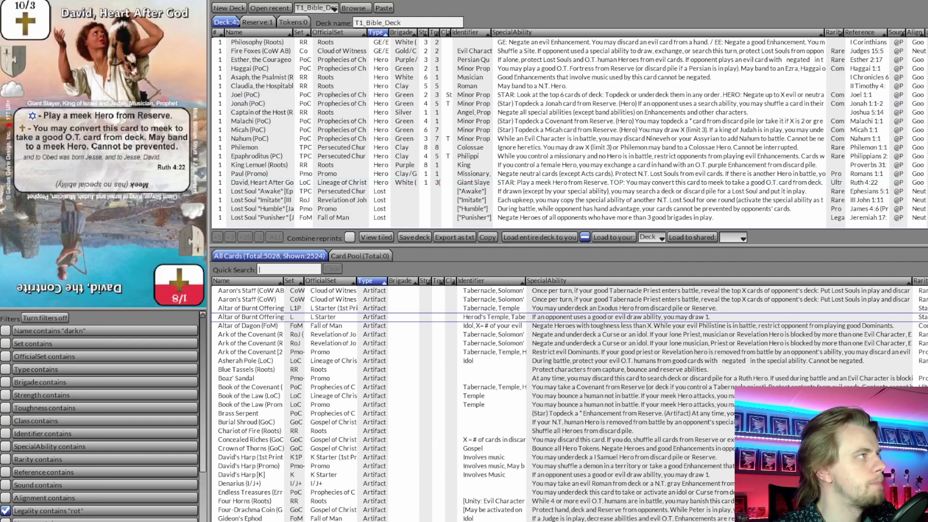
Recheck the Ruth cards in the collection sheet, and mark Ruth with "x" and the alternative "Bethlehem" in the checklist spreadsheet
key(alt+Tab)
scroll(185, 220, down, 2)
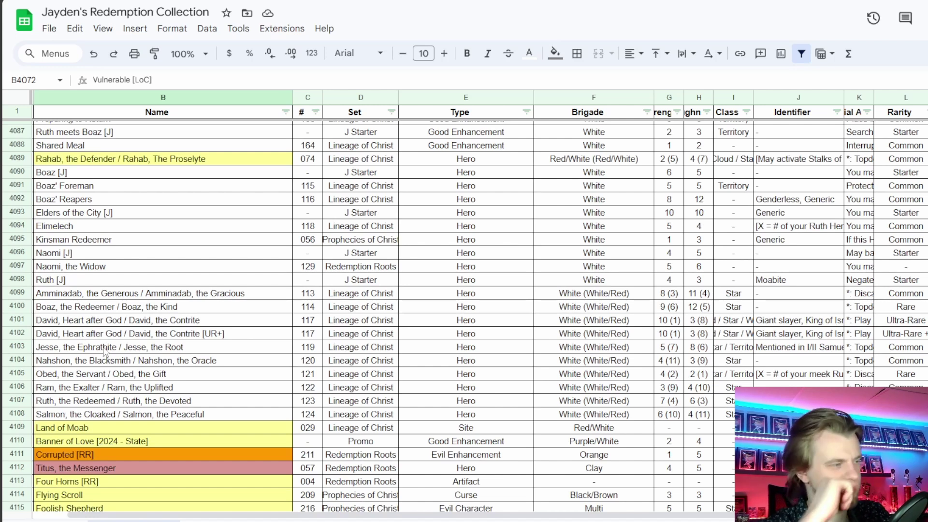
scroll(162, 338, up, 5)
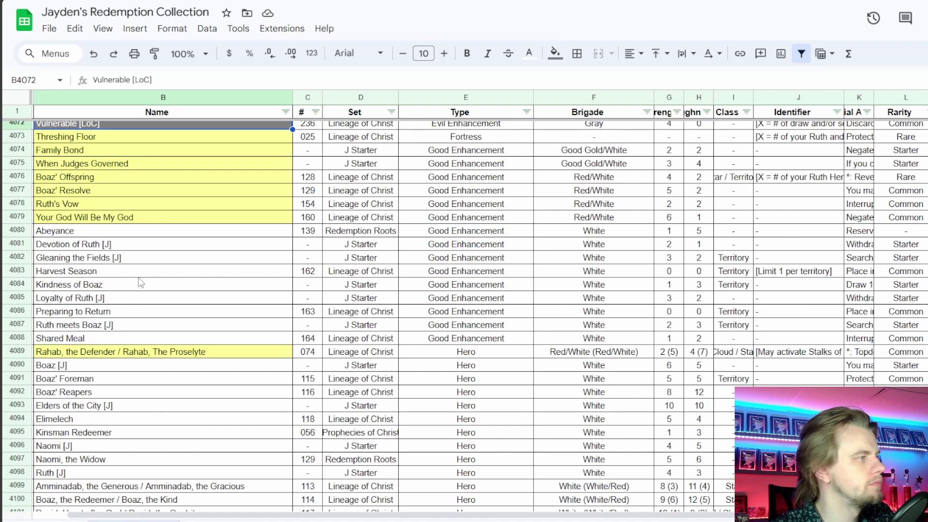
scroll(148, 315, up, 2)
scroll(148, 316, up, 5)
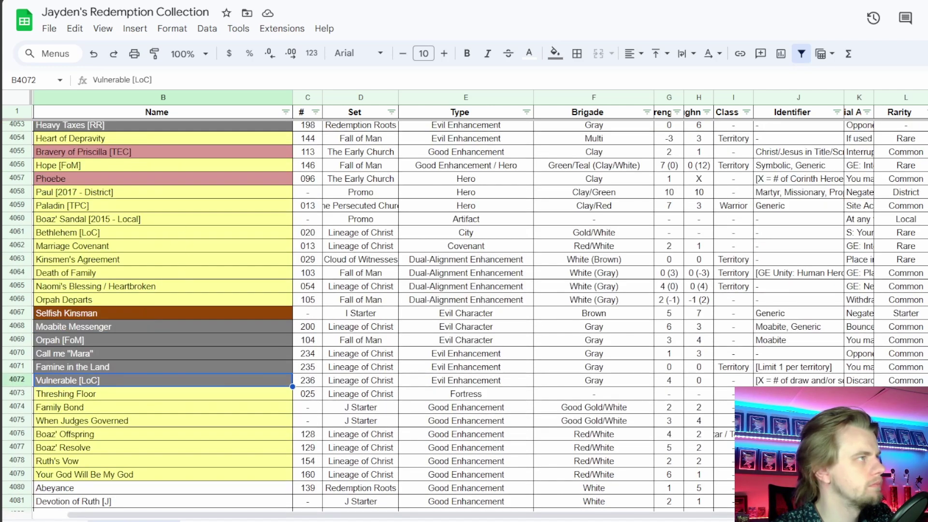
key(ctrl+Tab)
text(x)
key(Tab)
text(Bethlehem)
key(Return)
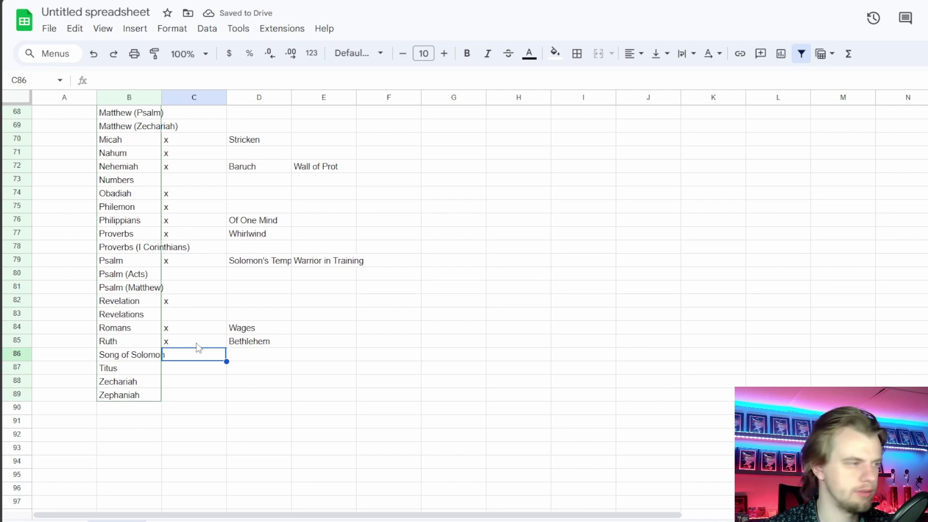
Switch to the deck editor, look up the Bethlehem cards with "bethleh", clear the search, and save the deck
key(alt+Tab)
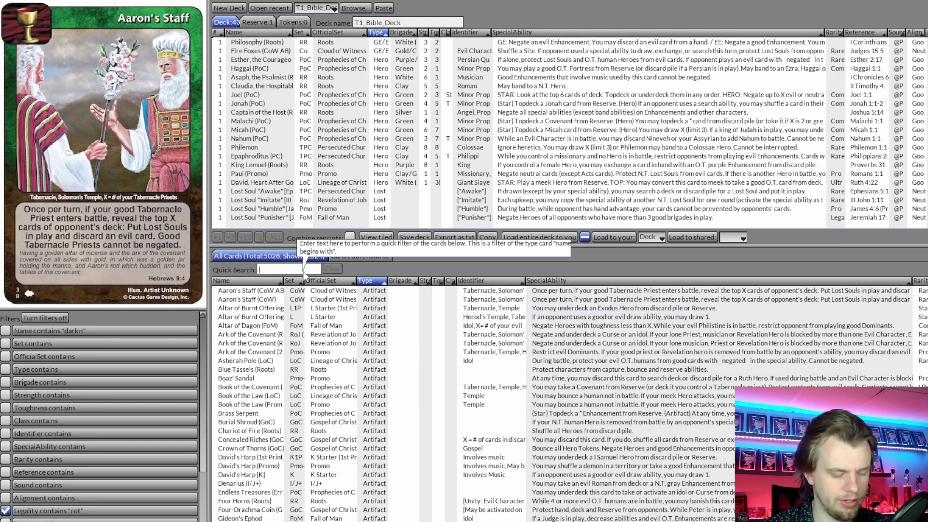
text(bethleh)
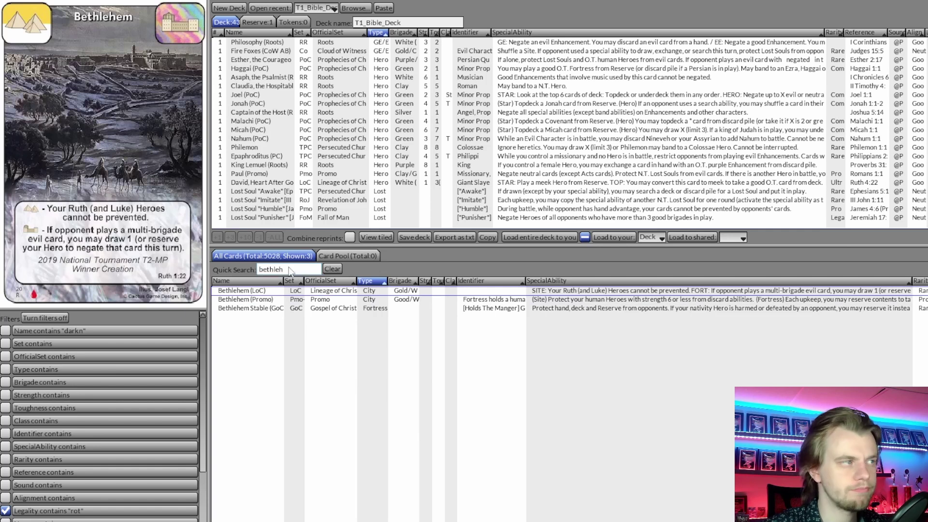
click(272, 184)
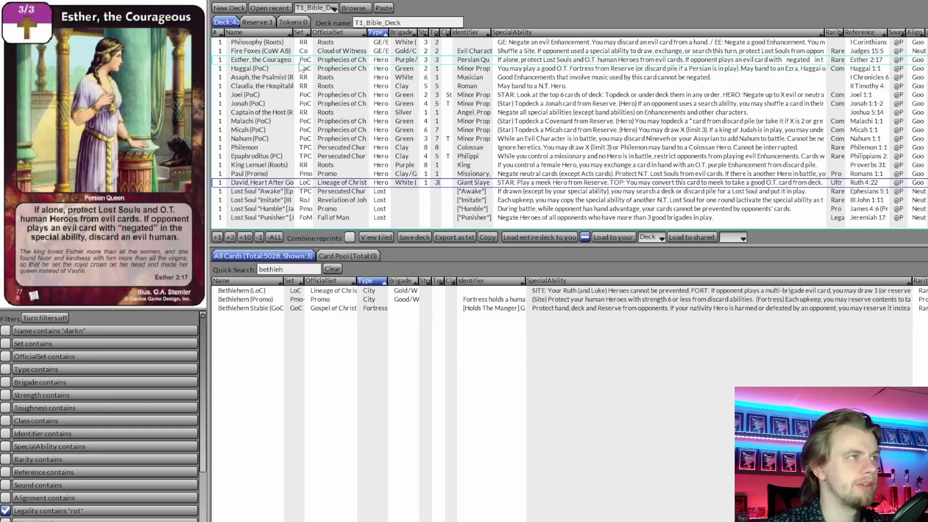
click(332, 269)
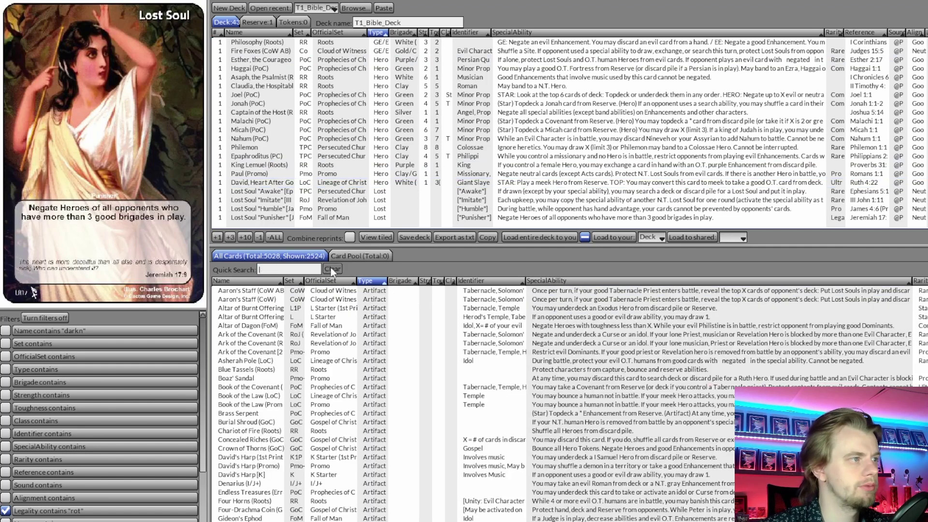
click(408, 236)
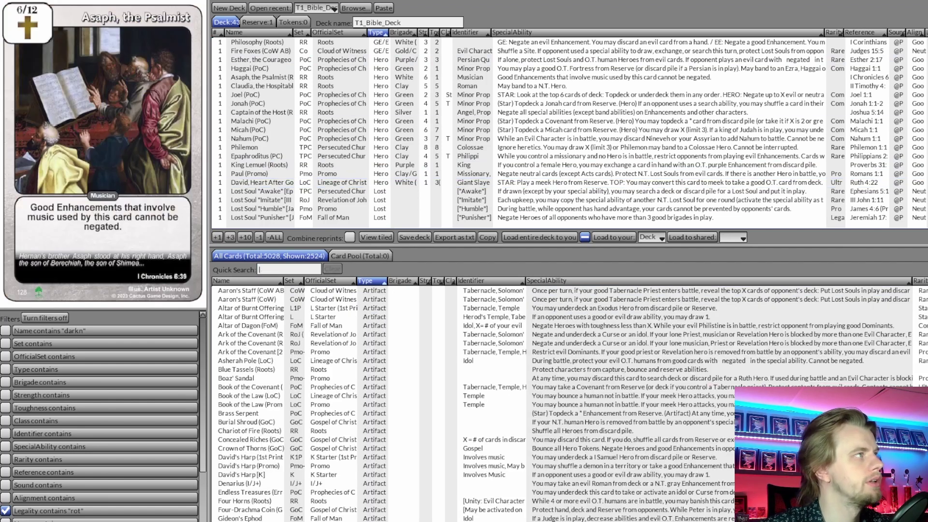
Check the collection sheet for Song of Solomon cards and mark that book with "x" in the checklist spreadsheet
key(alt+Tab)
scroll(166, 244, down, 14)
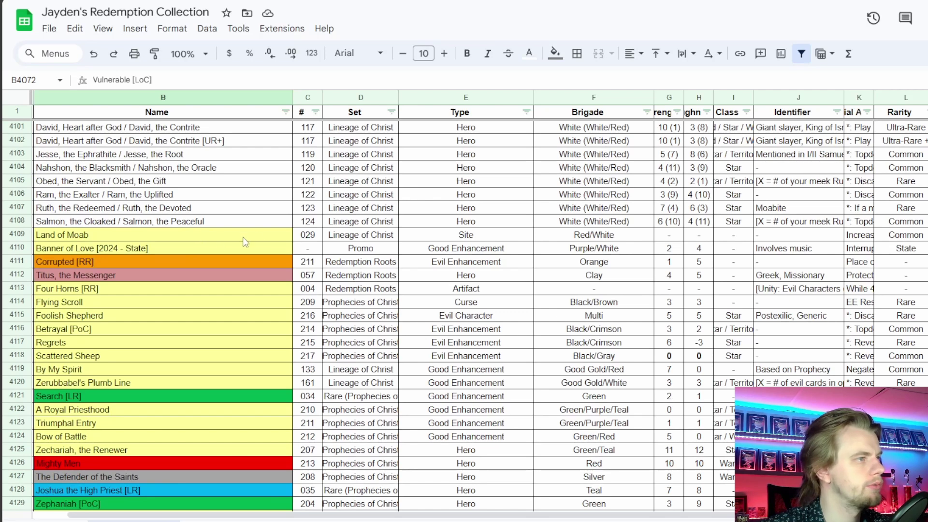
key(alt+Tab)
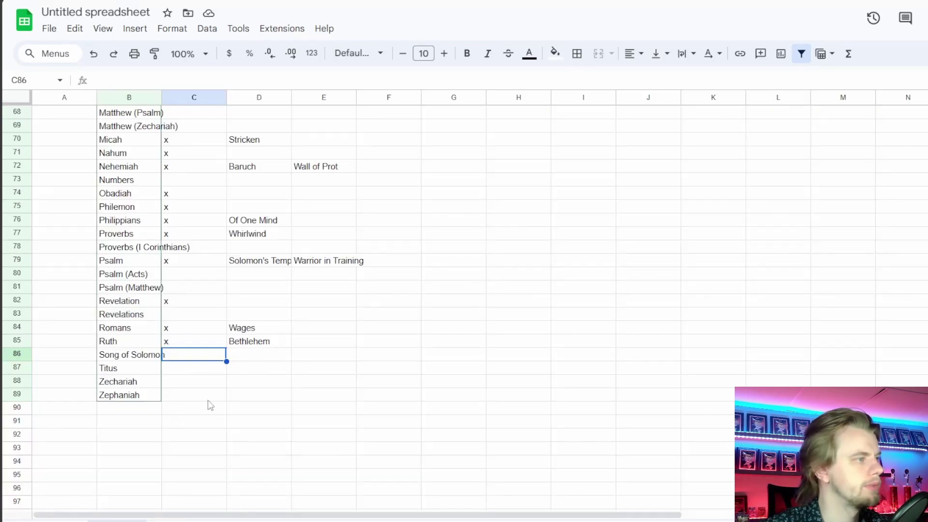
text(x)
key(Tab)
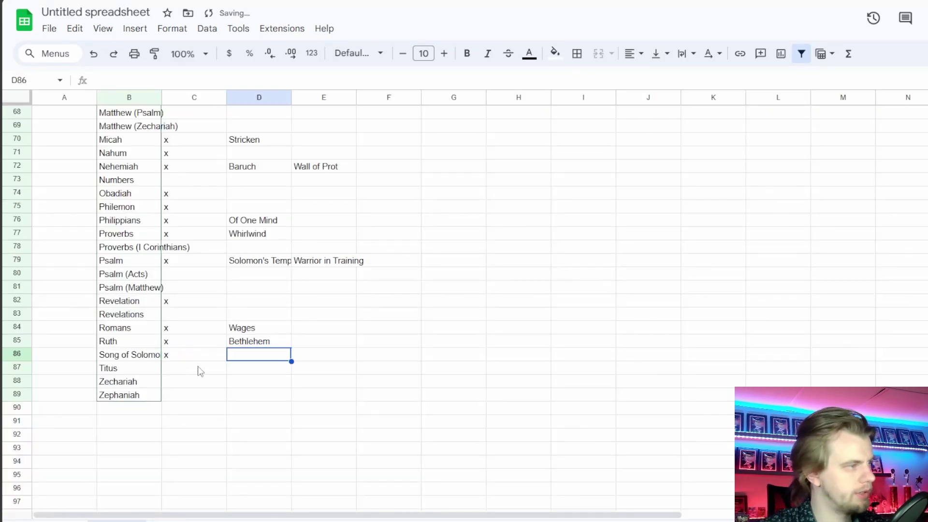
Select Corrupted [RR] and Titus, the Messenger in the collection sheet, and search the deck editor for "titus"
key(alt+Tab)
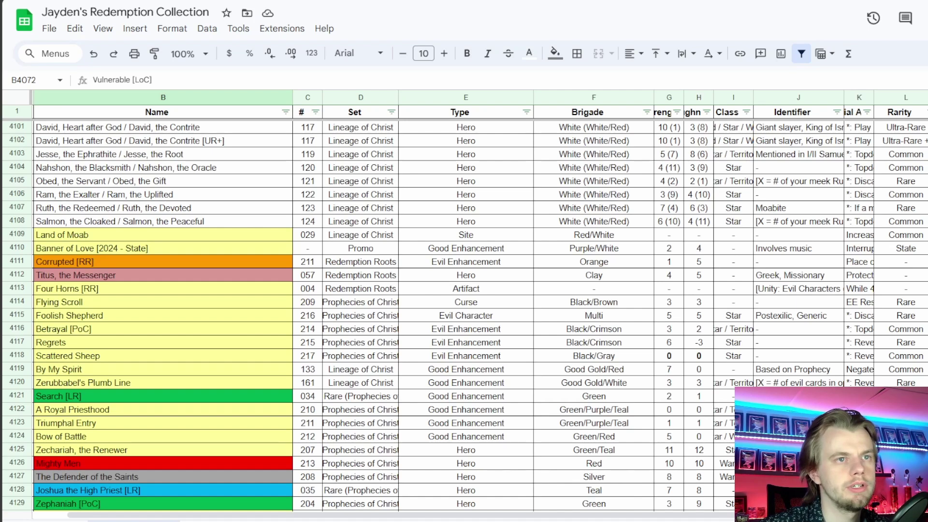
drag(107, 262, 109, 281)
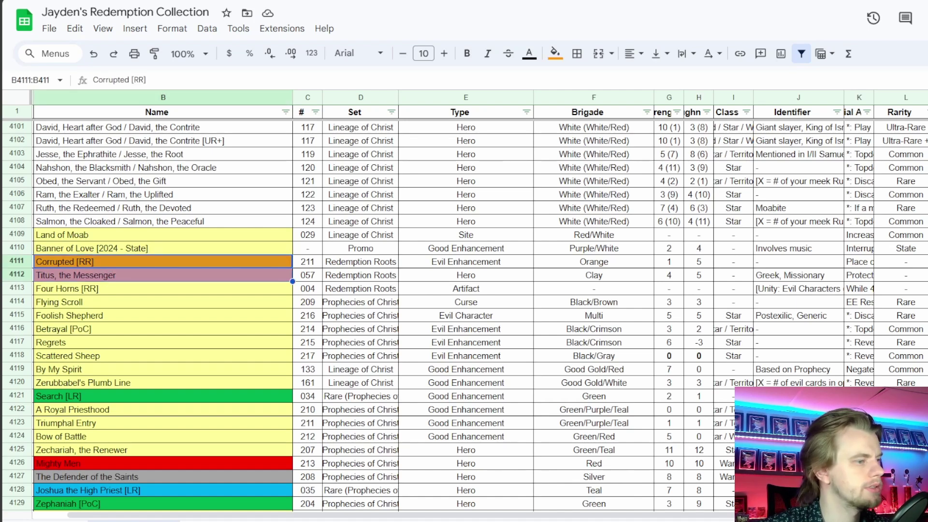
key(alt+Tab)
click(278, 269)
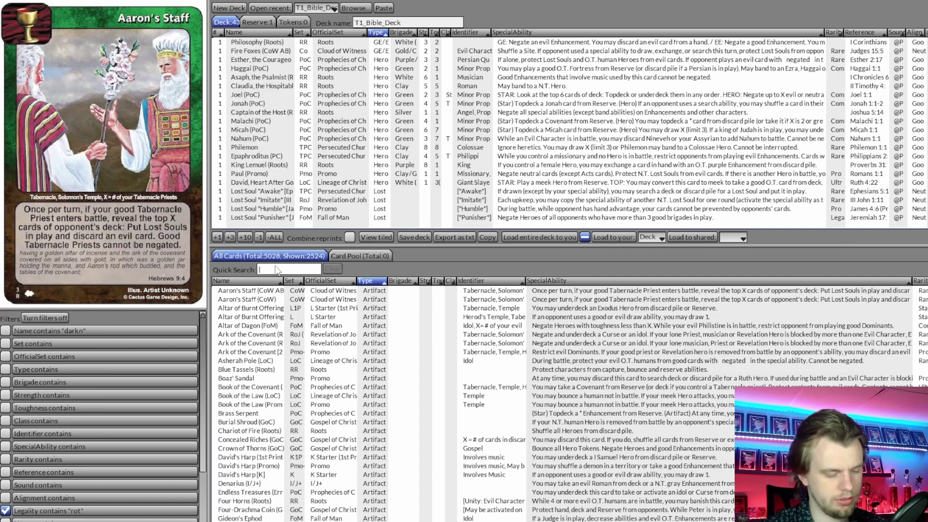
text(titus)
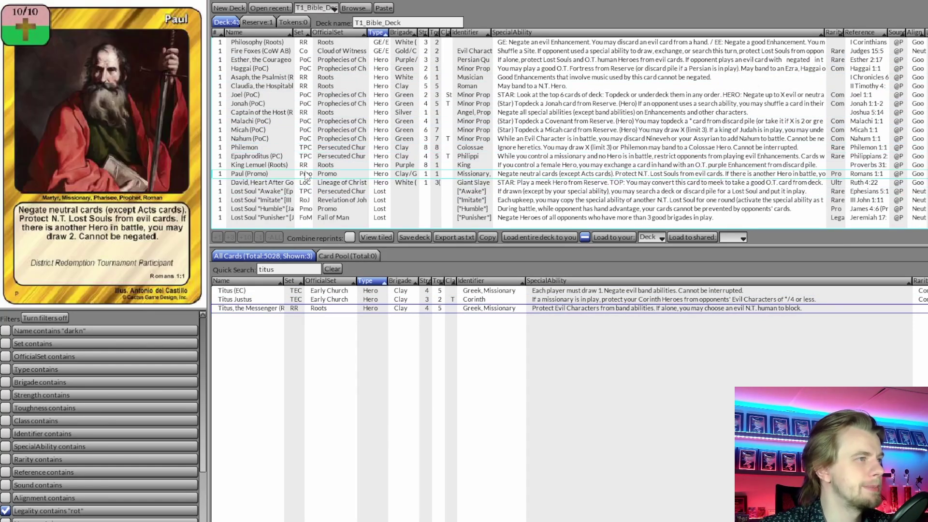
Review the current deck list from Hidden Treasures down to the Lost Souls and compare it with the Titus cards
scroll(307, 178, up, 6)
scroll(307, 172, up, 1)
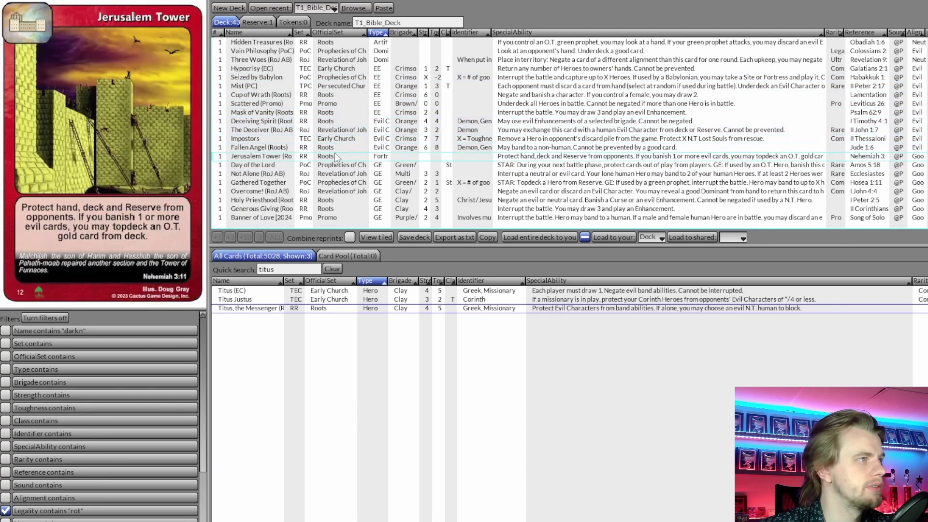
scroll(339, 150, down, 1)
scroll(342, 150, down, 10)
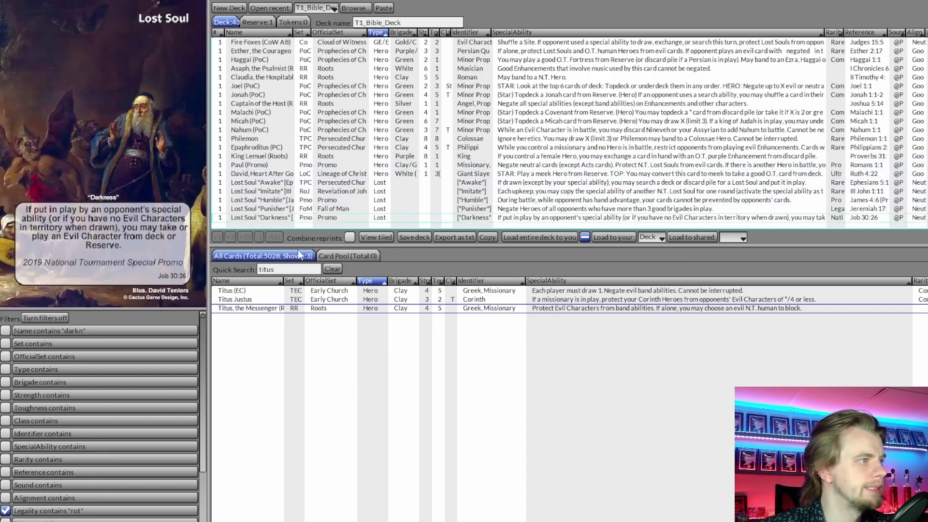
click(264, 270)
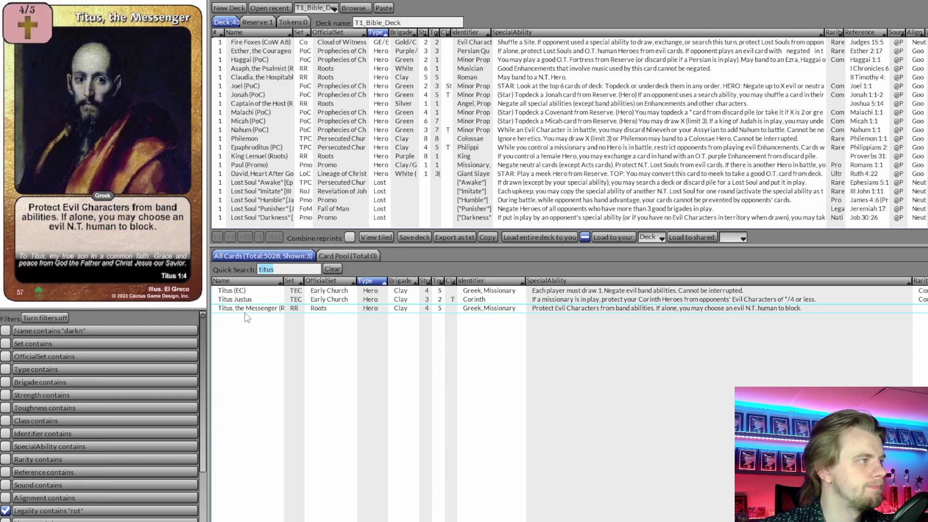
scroll(273, 142, up, 1)
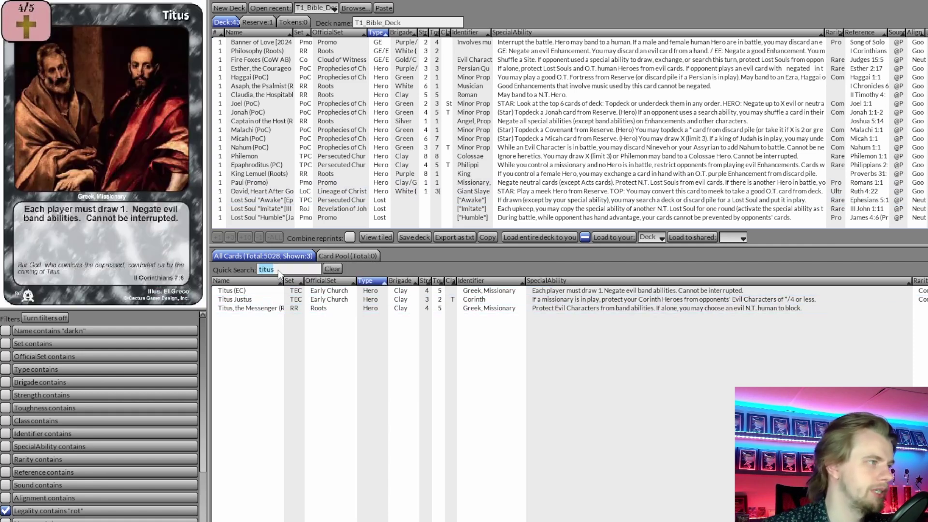
scroll(289, 121, up, 2)
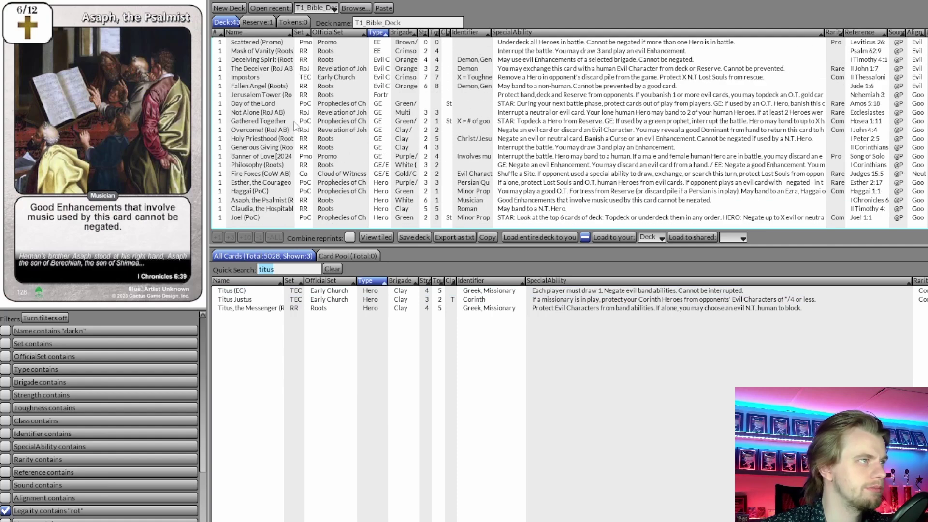
scroll(287, 121, up, 5)
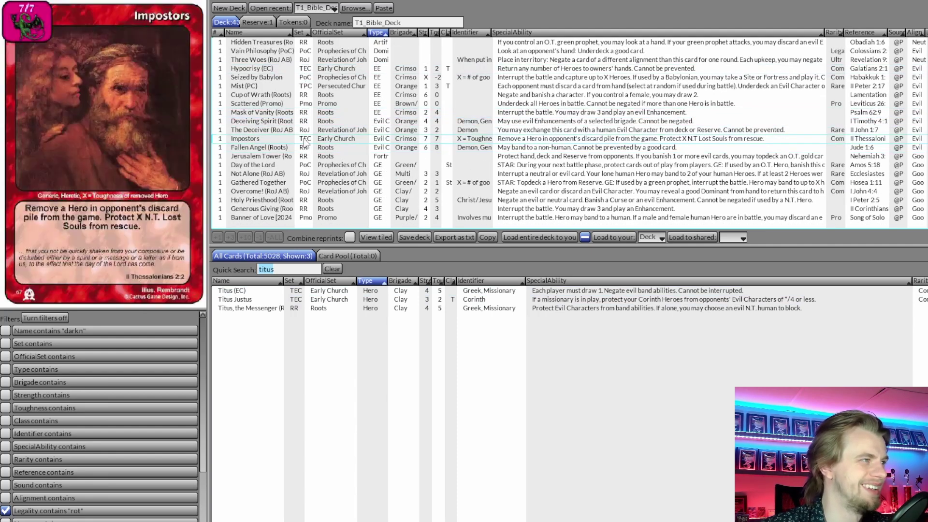
scroll(295, 150, down, 7)
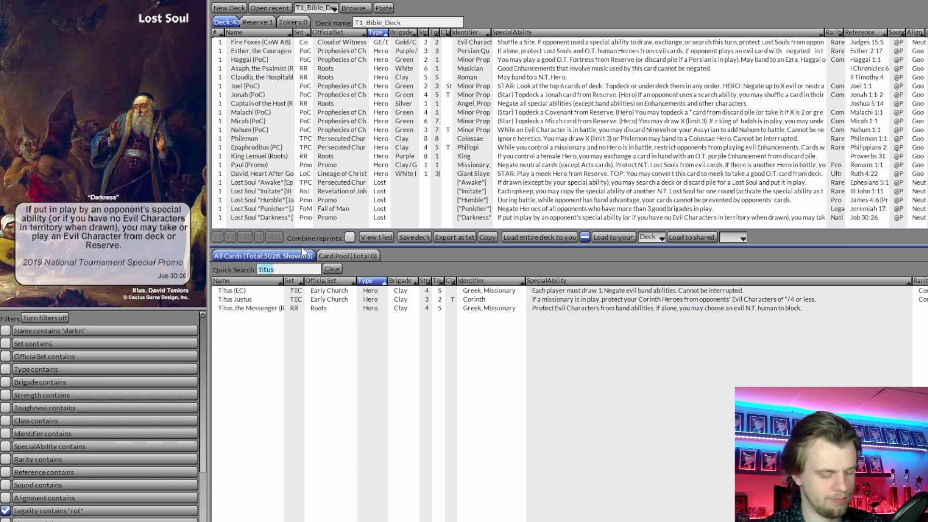
Search for "corrupted", add Corrupted (Roots) to the deck for Titus, and clear the search
text(corrupted)
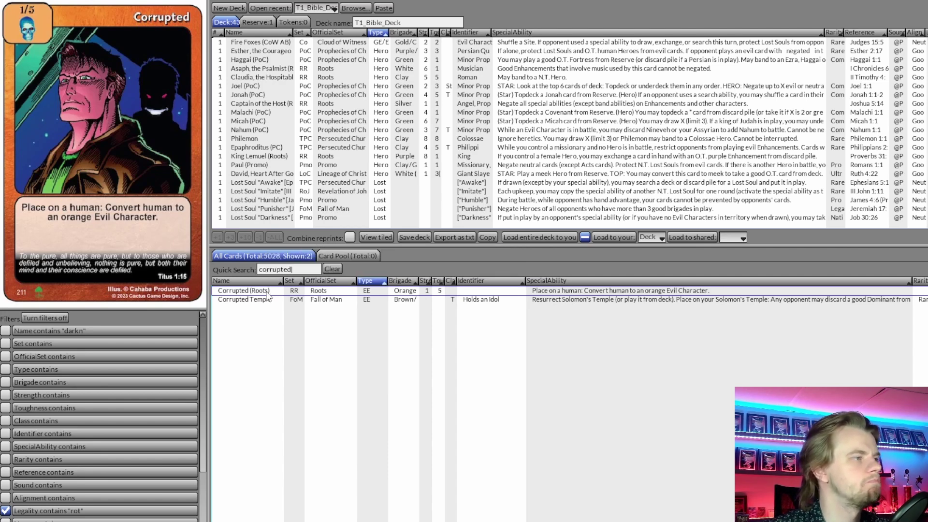
double_click(267, 292)
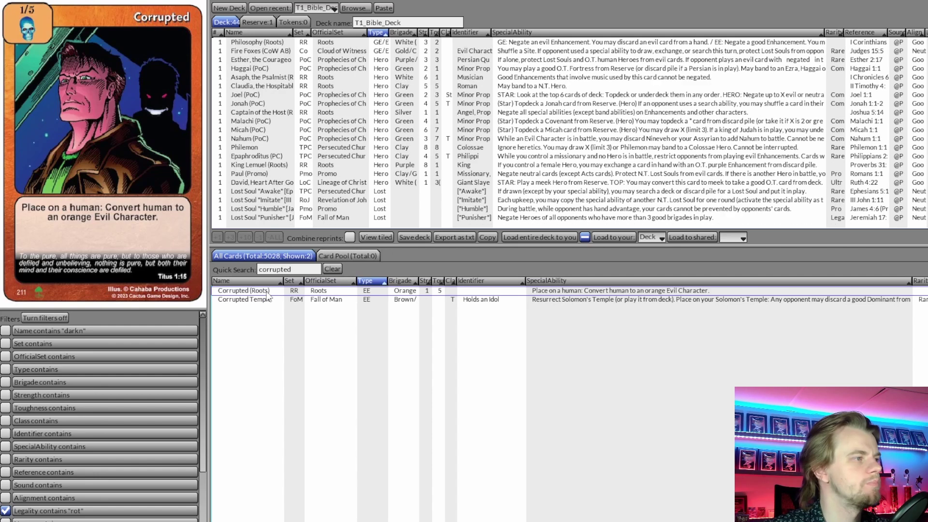
click(333, 268)
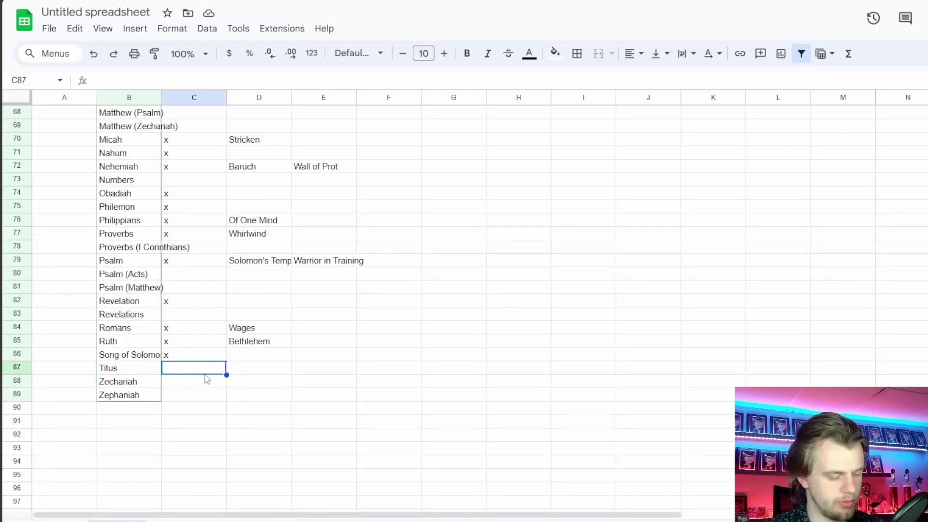
Mark Titus with "x" in the checklist spreadsheet and note "Titus, the Messenger" as its alternative
text(x)
key(Tab)
text(Titus, the Messenger)
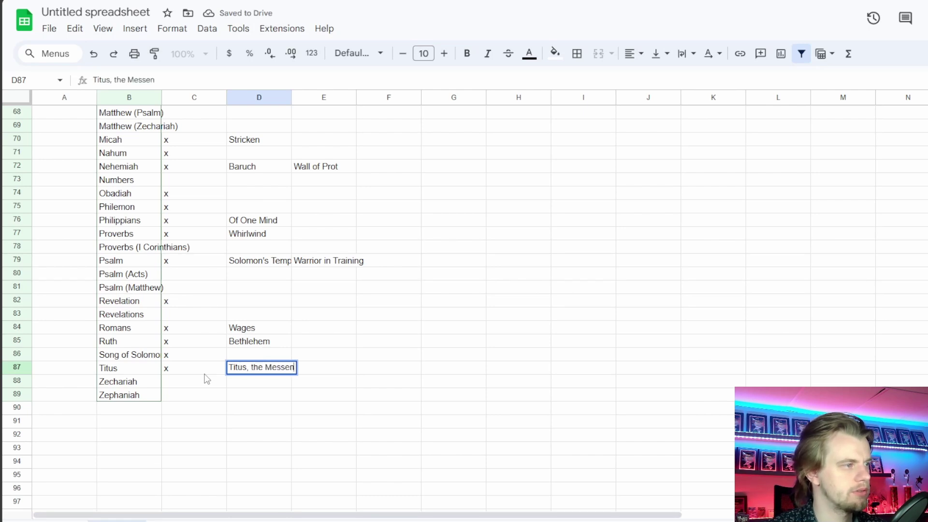
click(206, 379)
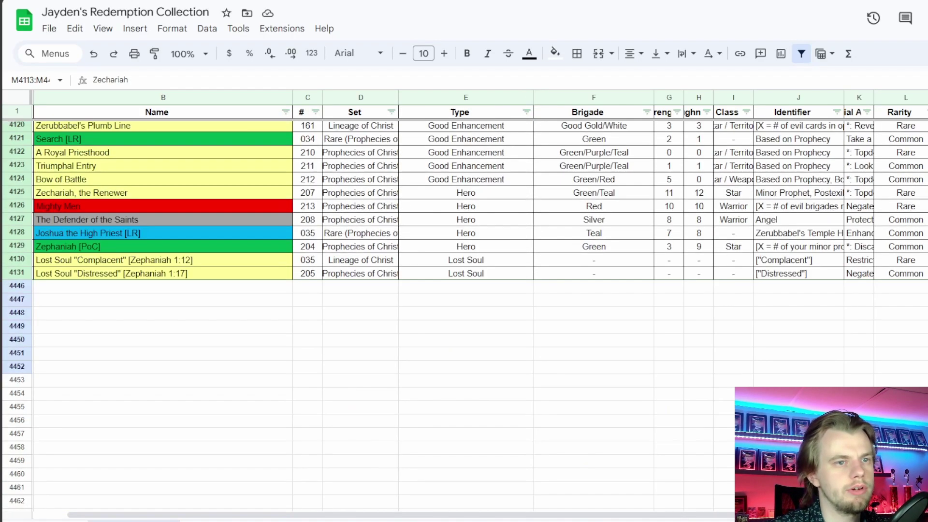
Review the Zechariah heroes and good enhancements in the collection sheet, from Mighty Men up to By My Spirit
scroll(464, 270, up, 3)
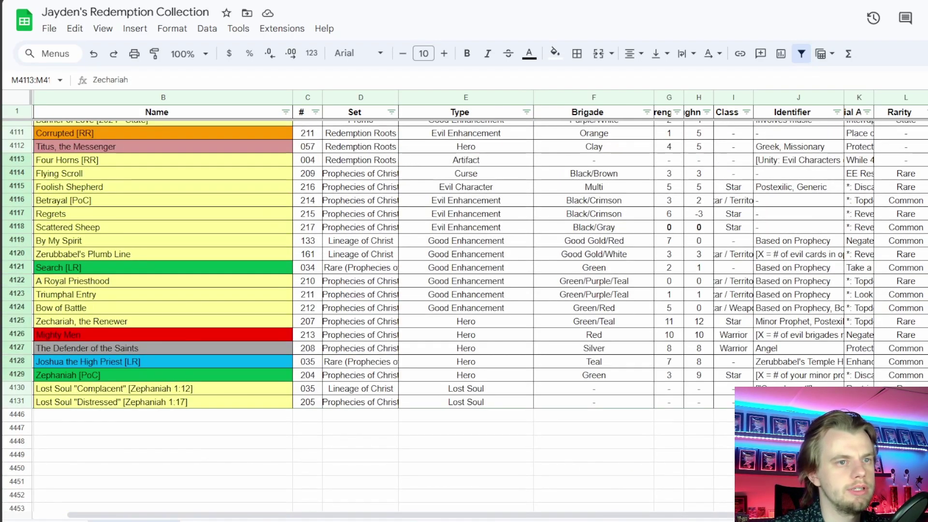
scroll(833, 353, up, 2)
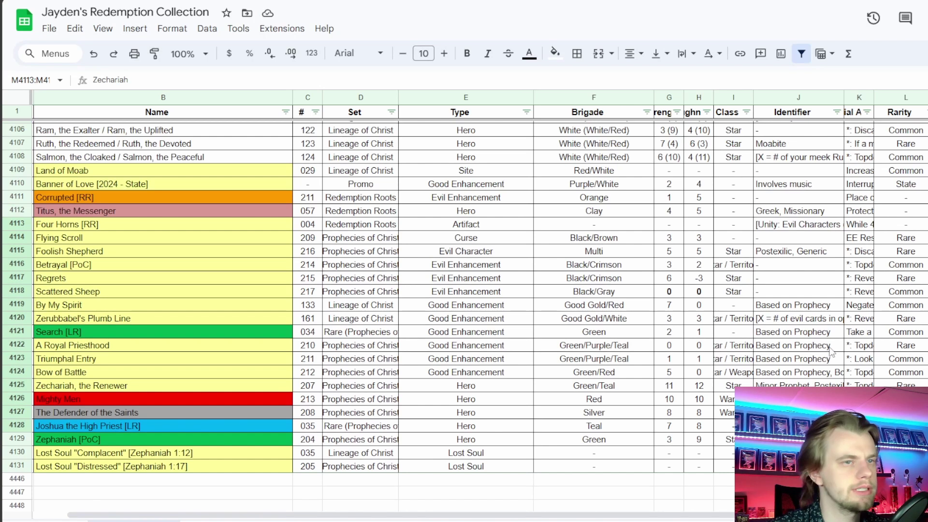
click(152, 398)
click(141, 385)
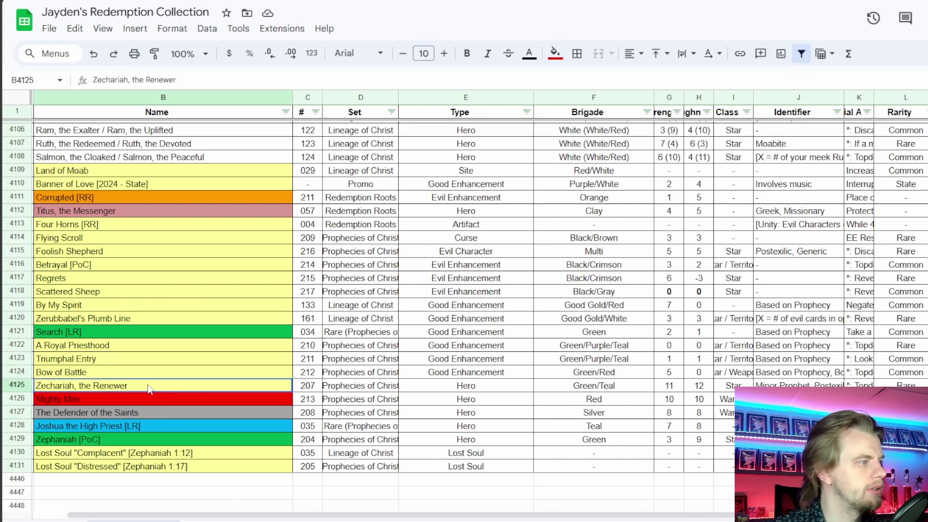
click(134, 377)
click(134, 359)
click(135, 345)
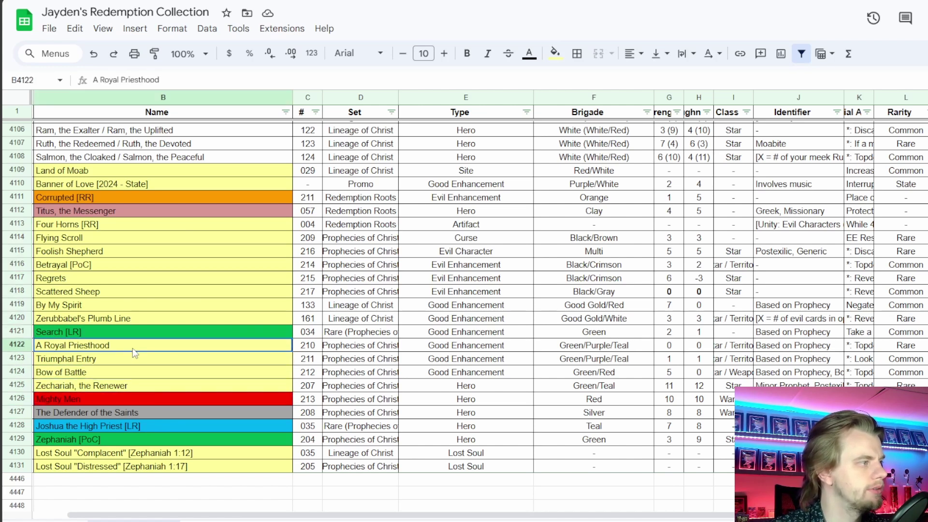
click(134, 332)
click(139, 305)
click(143, 319)
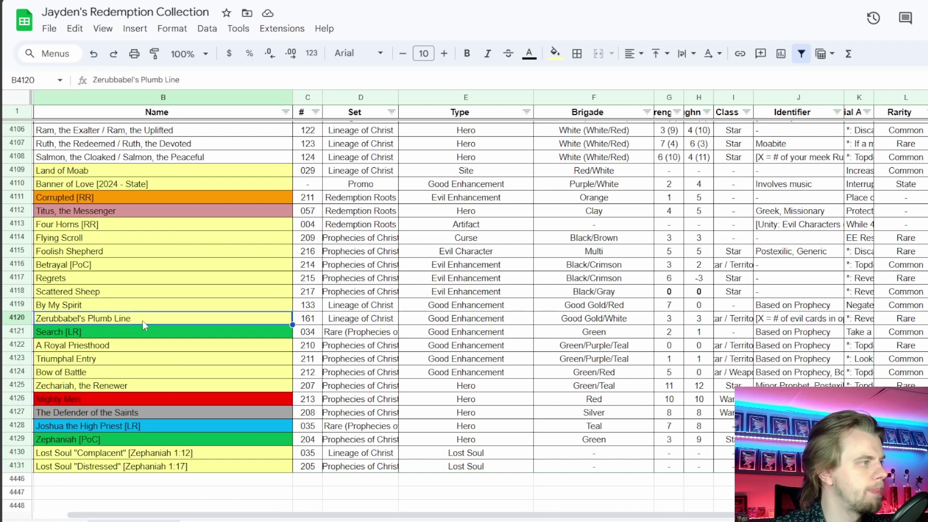
click(147, 301)
Review the evil cards and artifact for Zechariah in the collection sheet, from Scattered Sheep up to Four Horns [RR]
click(152, 292)
click(153, 280)
click(154, 267)
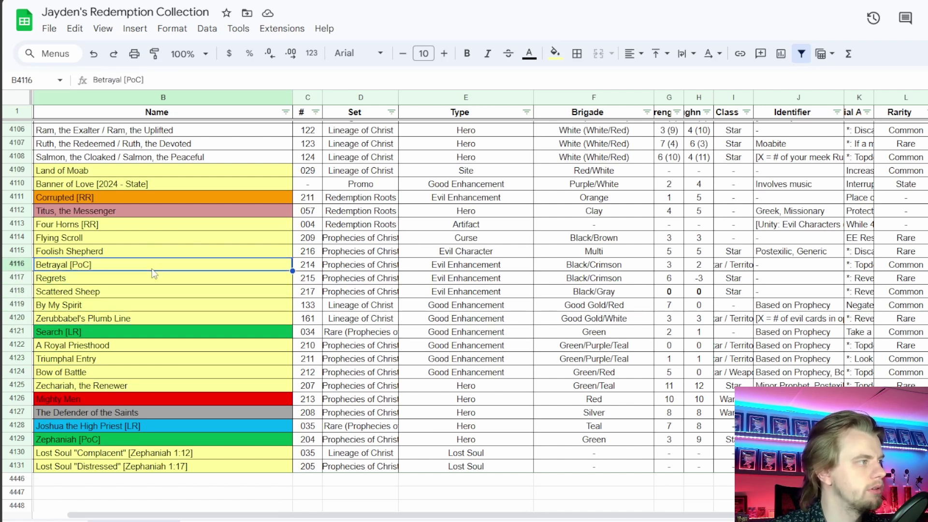
click(156, 254)
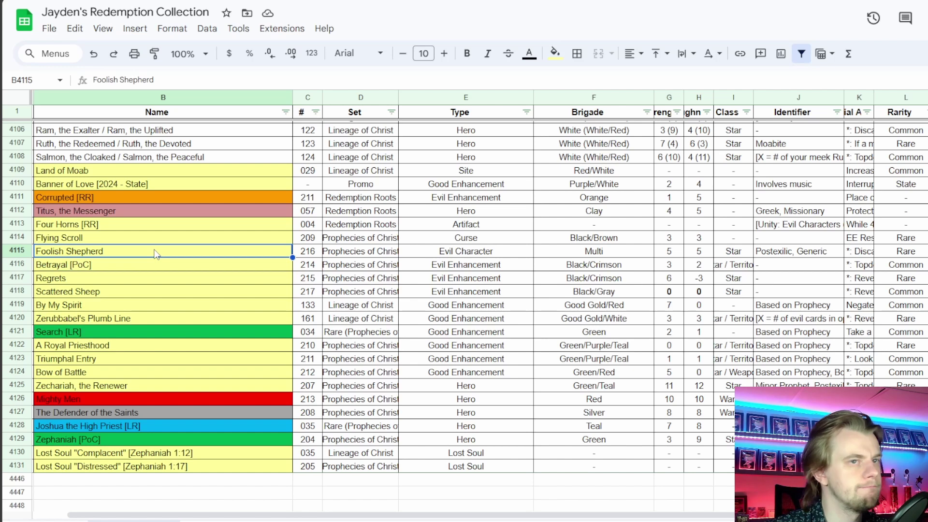
click(155, 240)
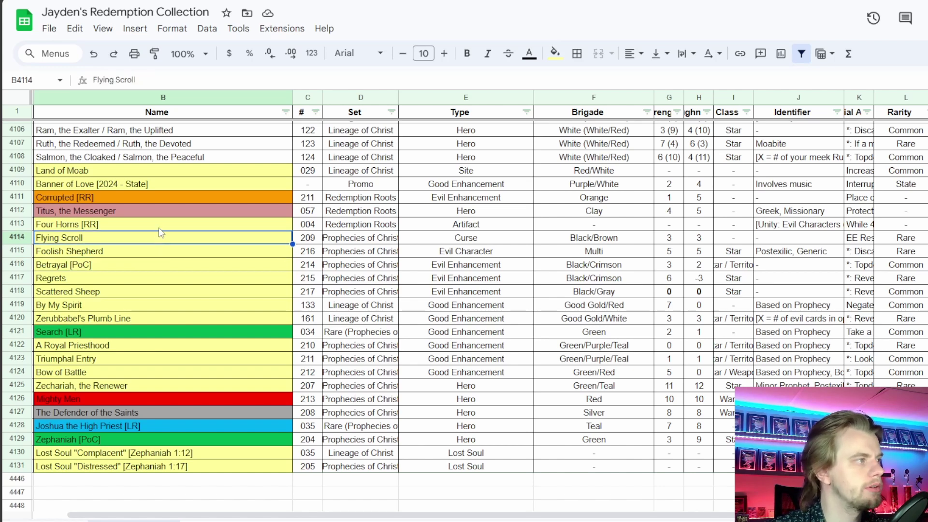
click(159, 228)
click(149, 254)
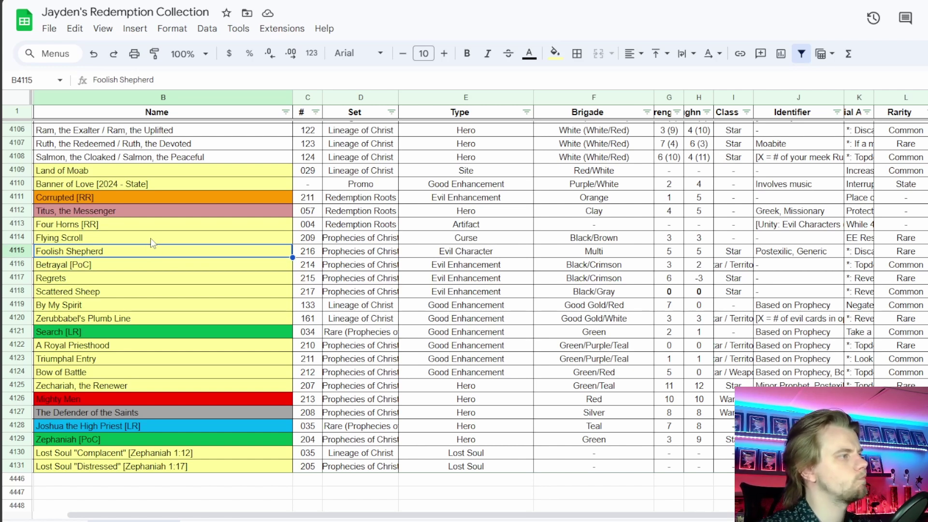
click(150, 238)
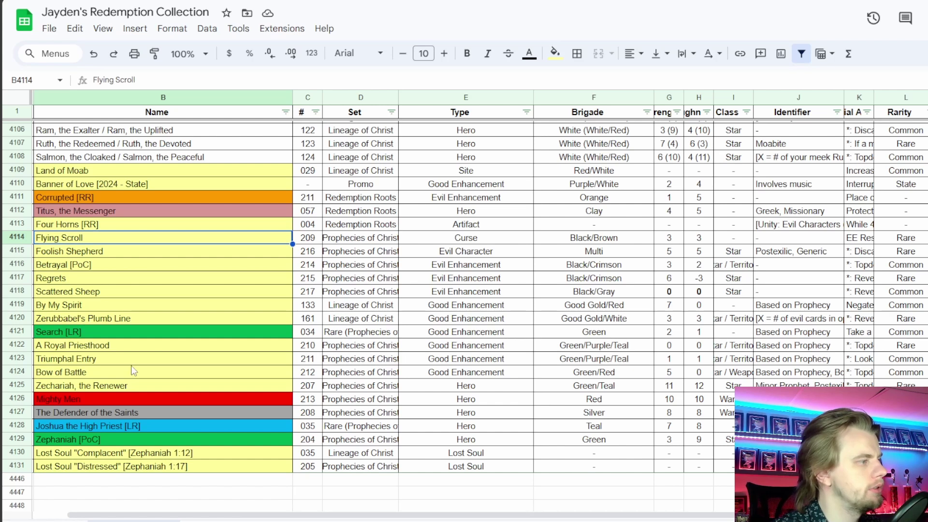
Compare Mighty Men with Zechariah, the Renewer in the collection sheet as candidates for Zechariah
click(128, 399)
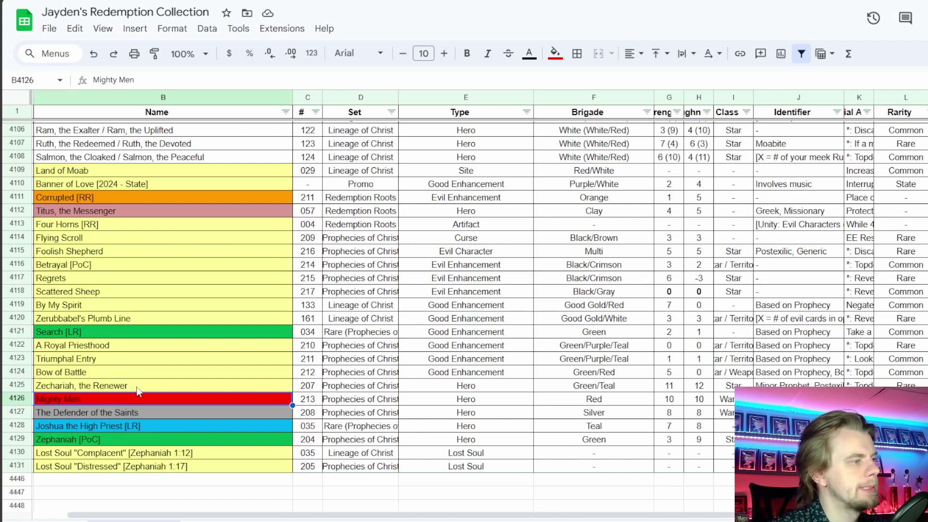
click(137, 387)
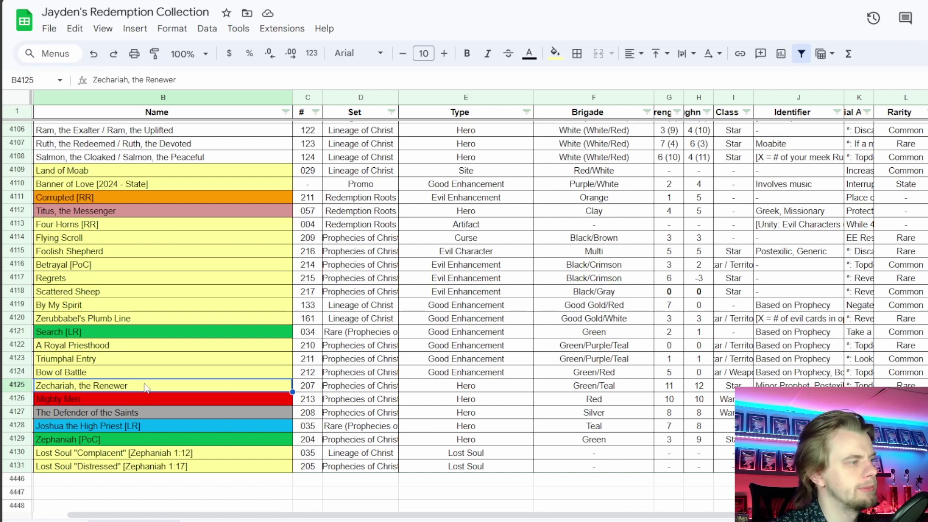
click(138, 395)
click(145, 387)
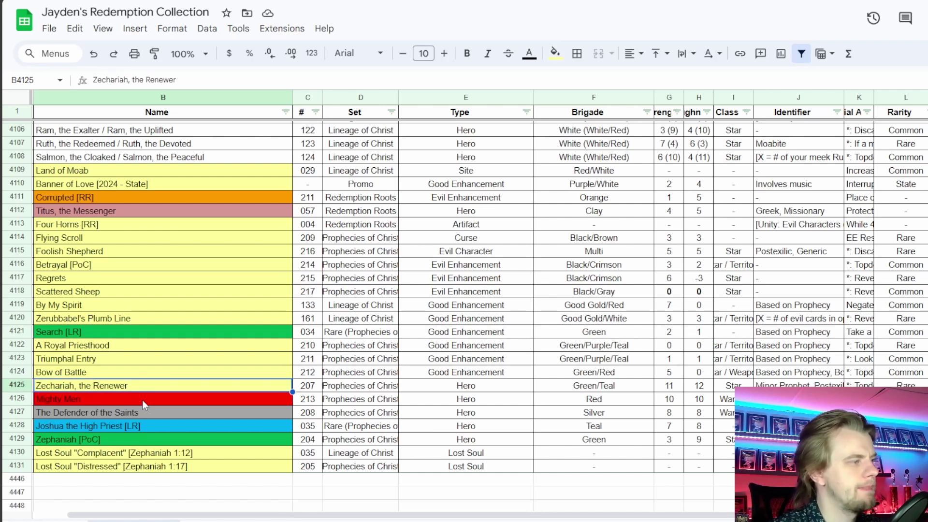
click(142, 400)
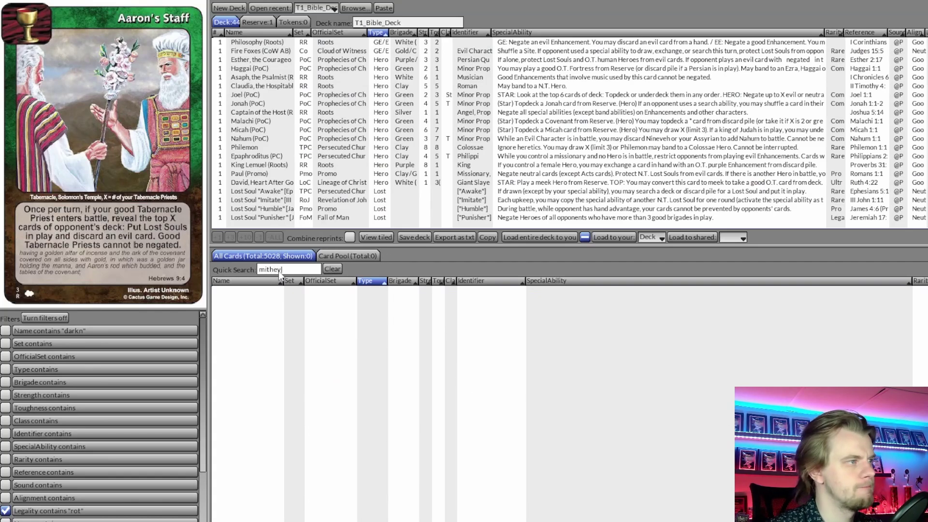
Search the deck editor for "mighty" and compare Mighty Men with the enhancements and heroes already in the deck
key(BackSpace)
text(ghty)
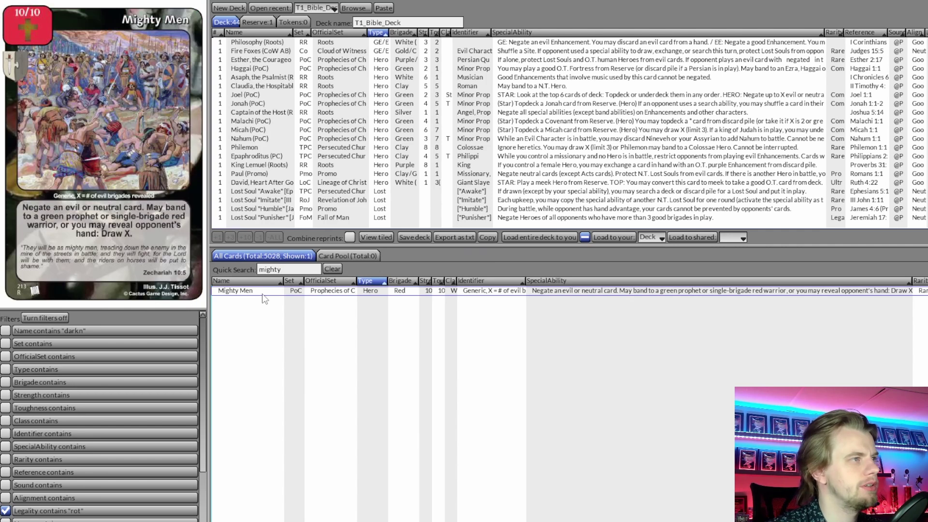
scroll(284, 103, up, 4)
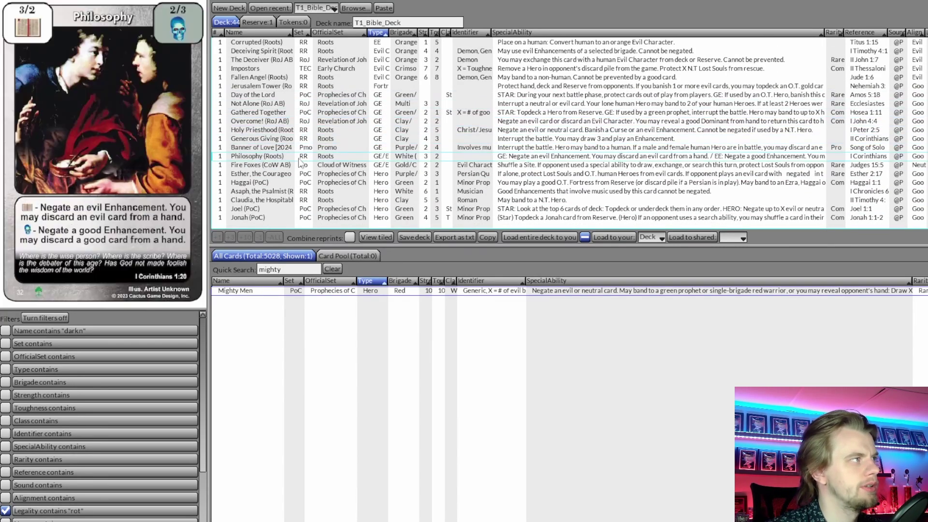
click(298, 165)
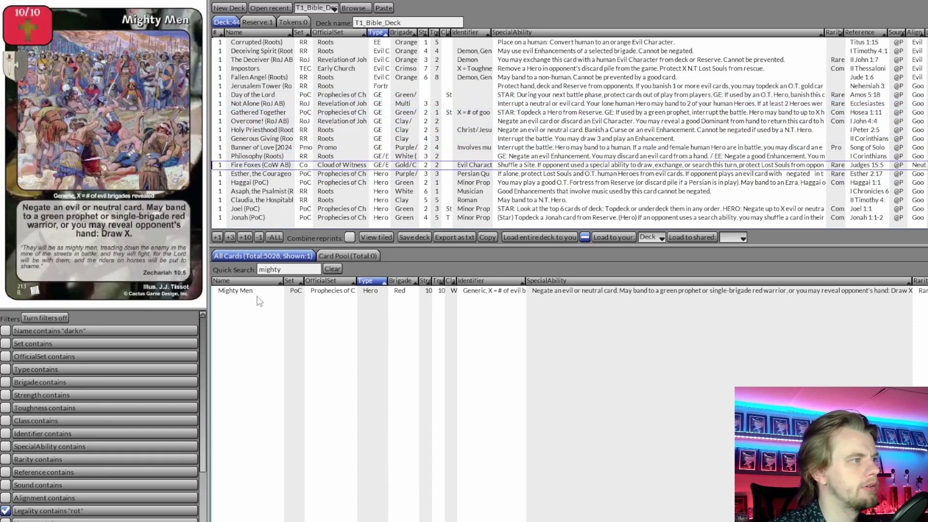
Search for "zechar", compare Zechariah, the Renewer with the current deck list, and clear the search
key(ctrl+f)
text(zechar)
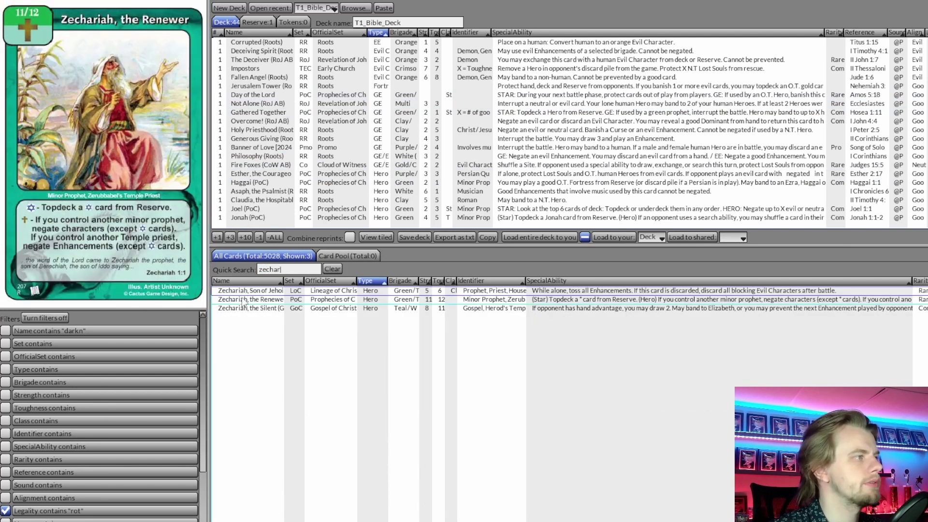
click(247, 300)
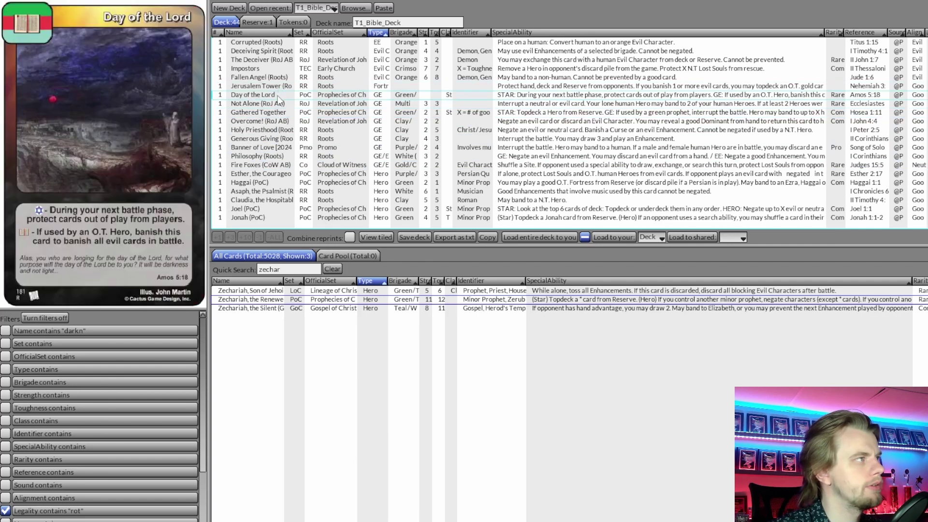
scroll(274, 117, down, 5)
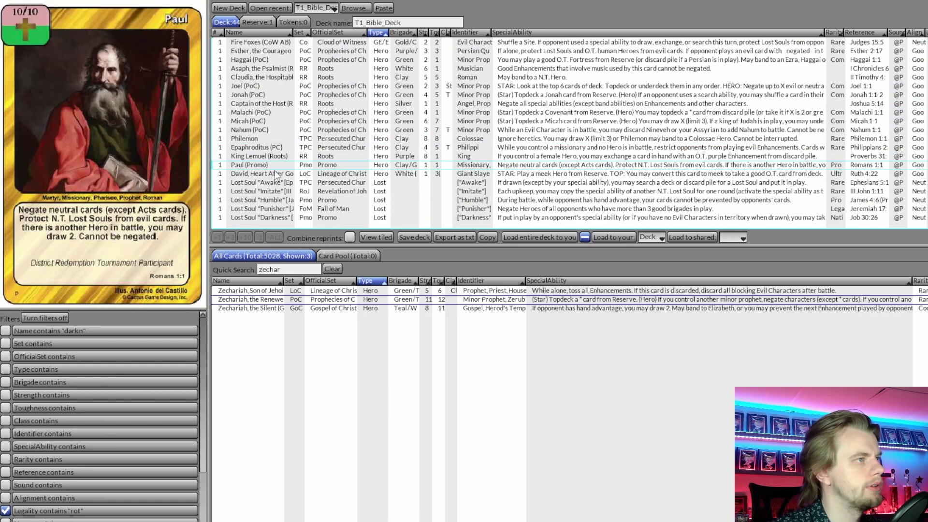
scroll(274, 174, up, 2)
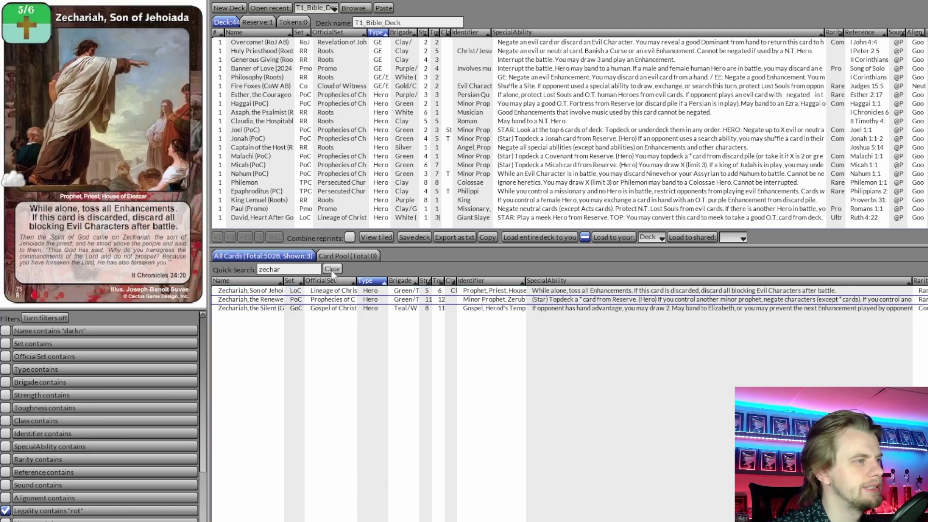
click(332, 271)
Return to the collection sheet and examine Scattered Sheep, By My Spirit and Foolish Shepherd as further Zechariah options
key(alt+Tab)
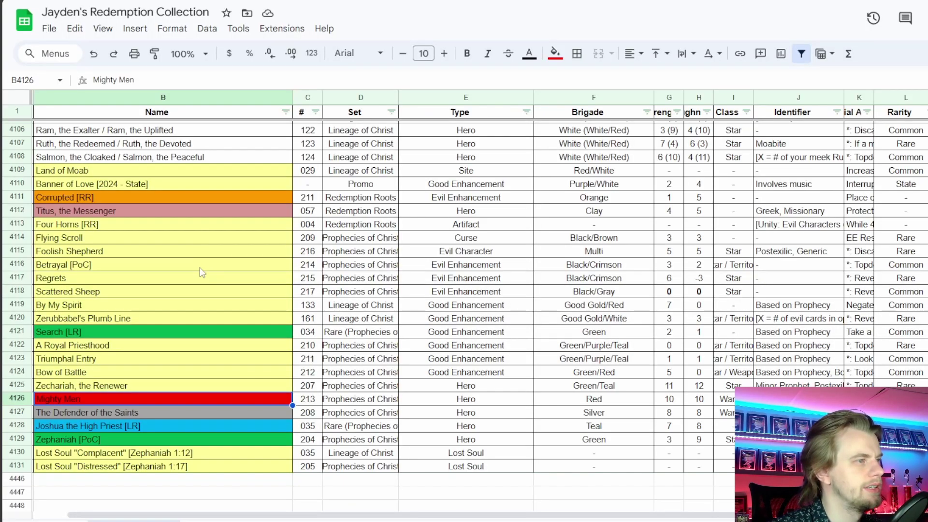
click(114, 293)
click(95, 304)
click(98, 295)
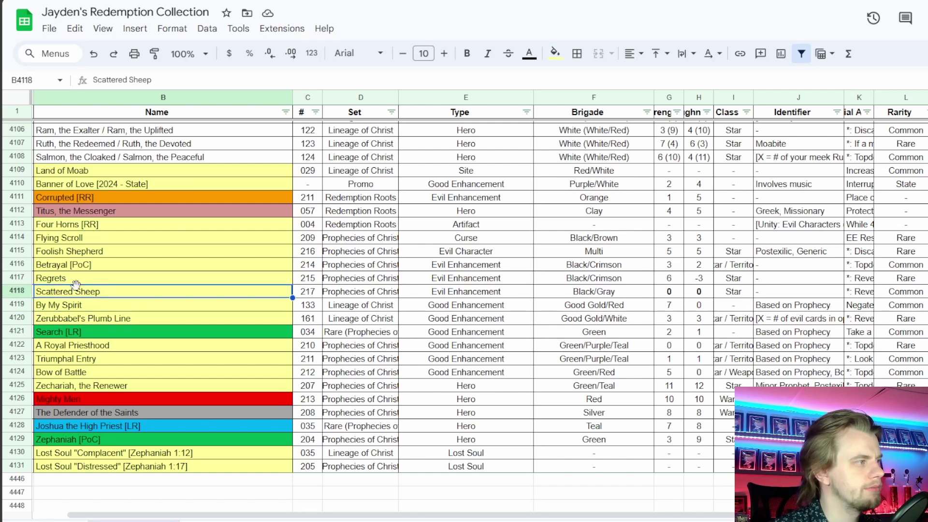
click(85, 252)
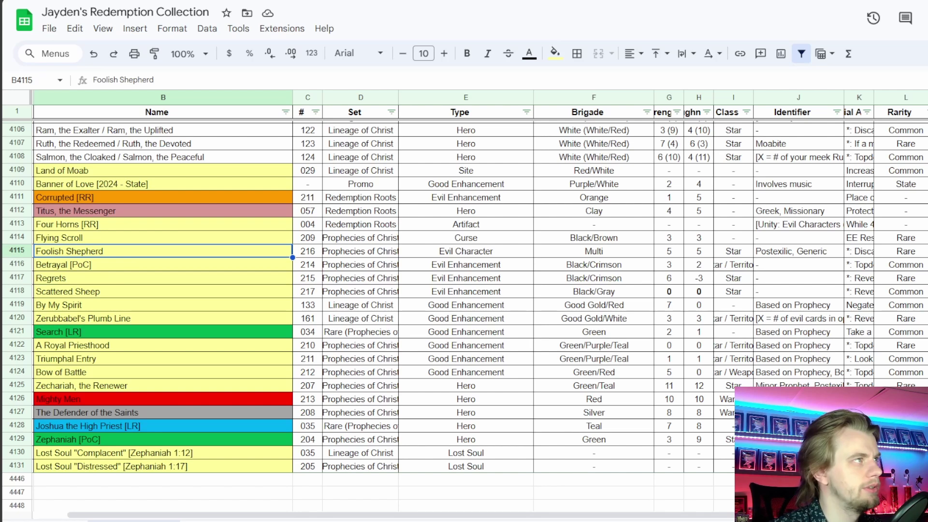
Search the deck editor for "foolish", add Foolish Shepherd to the deck for Zechariah, and clear the search
key(alt+Tab)
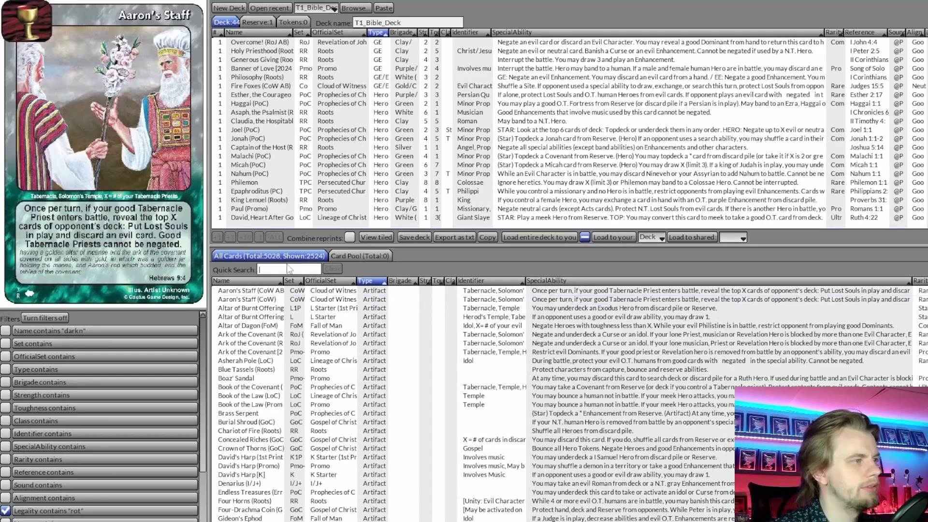
text(foolish)
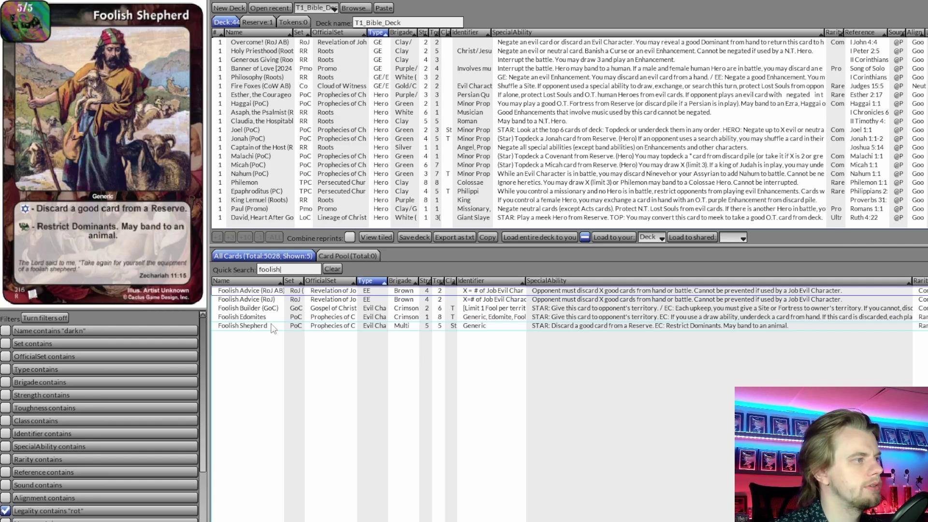
double_click(263, 325)
click(333, 269)
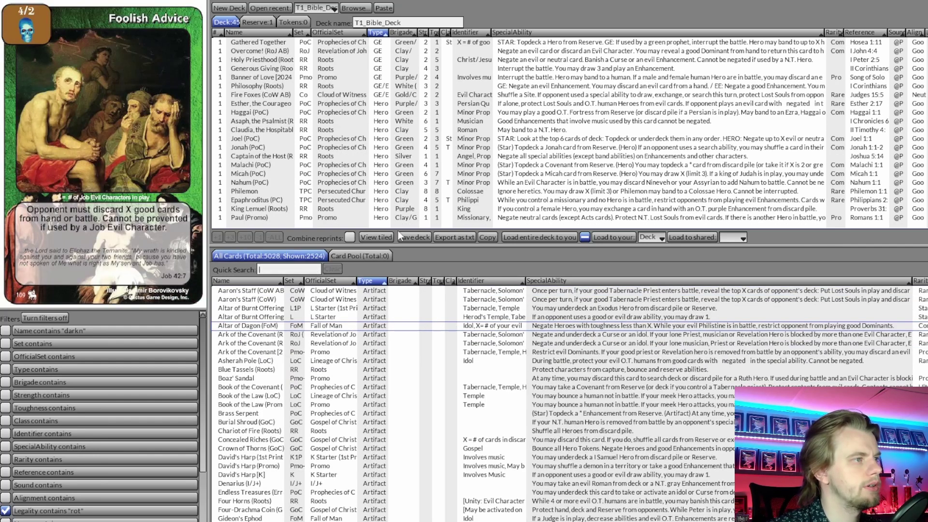
Mark Zechariah with "x" in the checklist spreadsheet and note "Mighty Men" and "Zechariah" as its alternatives
key(alt+Tab)
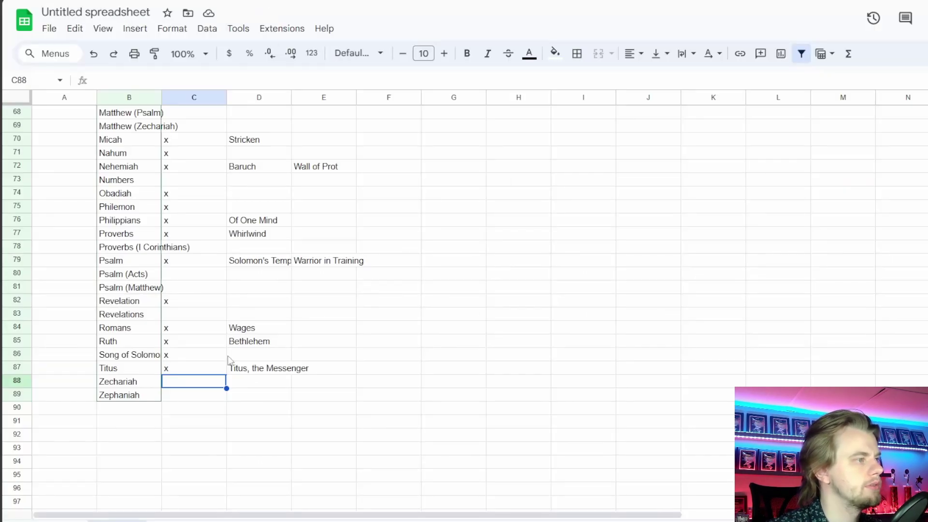
text(x)
key(Tab)
text(M)
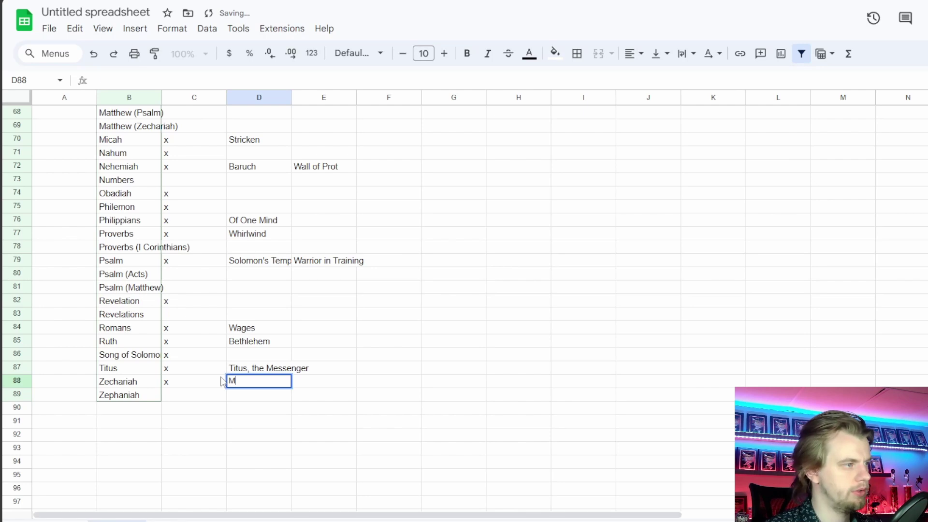
text(ihg)
key(BackSpace)
key(BackSpace)
text(ghty )
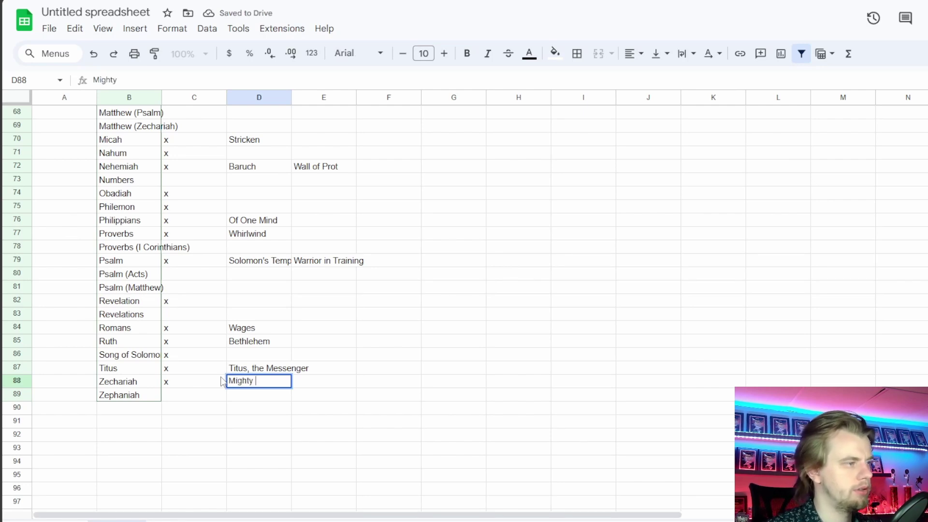
text(menn)
key(Tab)
text(Zechariah)
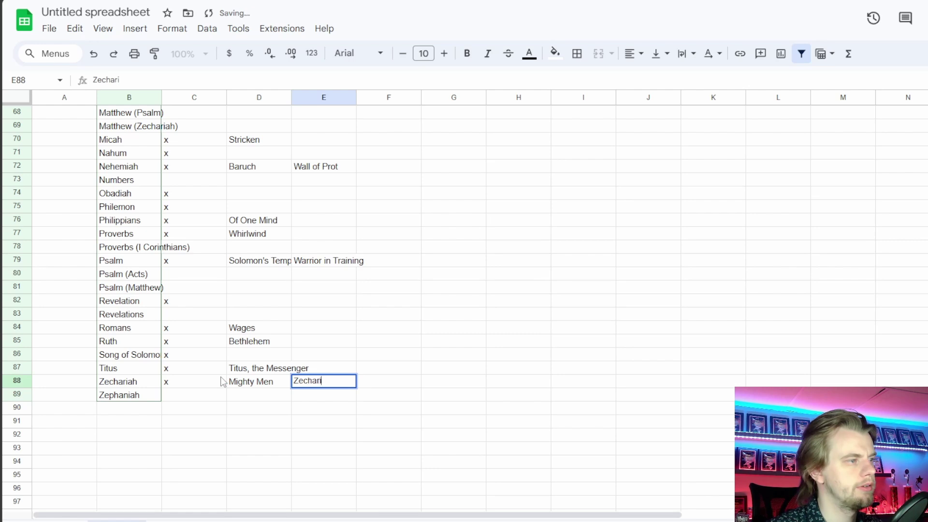
Complete the "Zechariah" entry in E88 of the book checklist and check the Zephaniah Lost Souls in the Redemption Collection spreadsheet
key(Return)
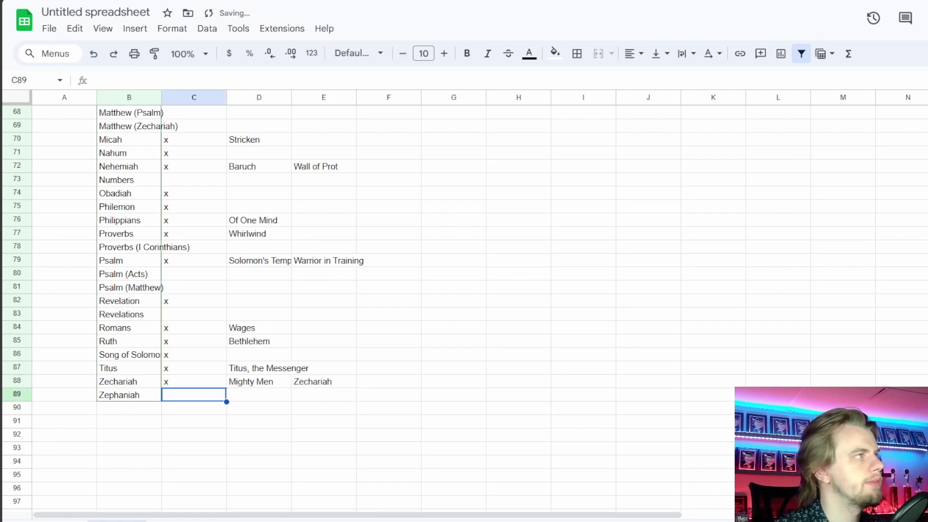
key(alt+Tab)
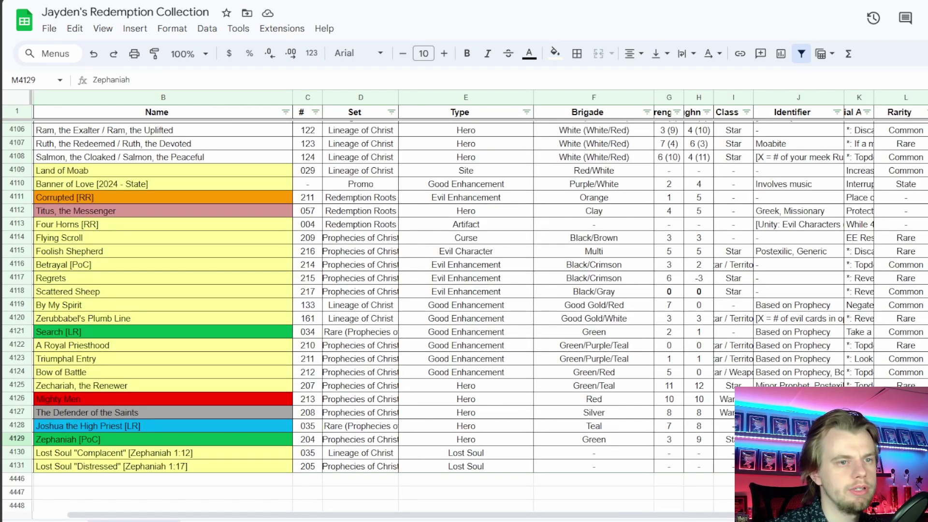
key(shift+Down)
key(shift+Down)
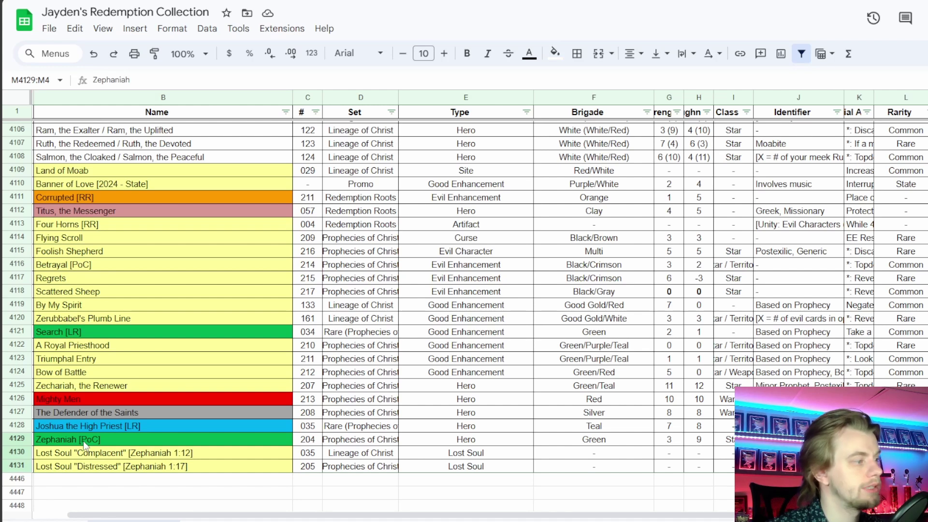
click(96, 455)
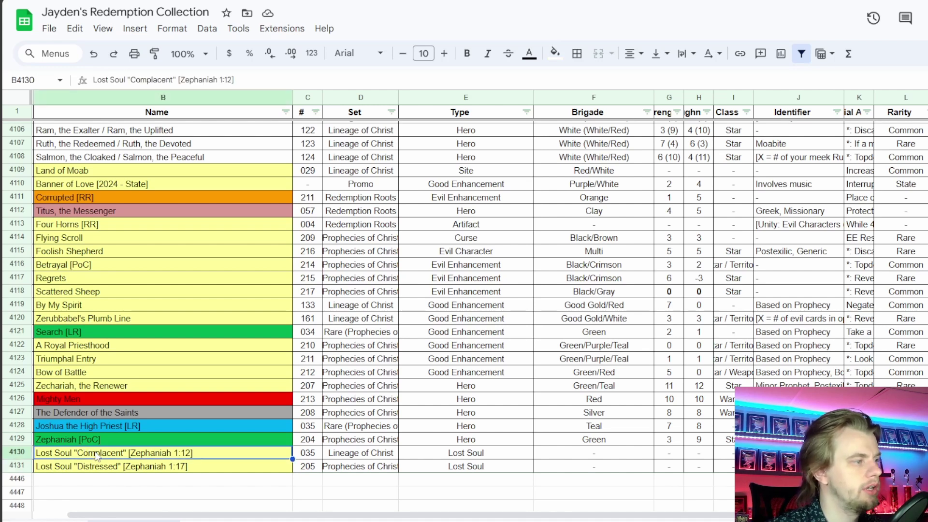
click(96, 467)
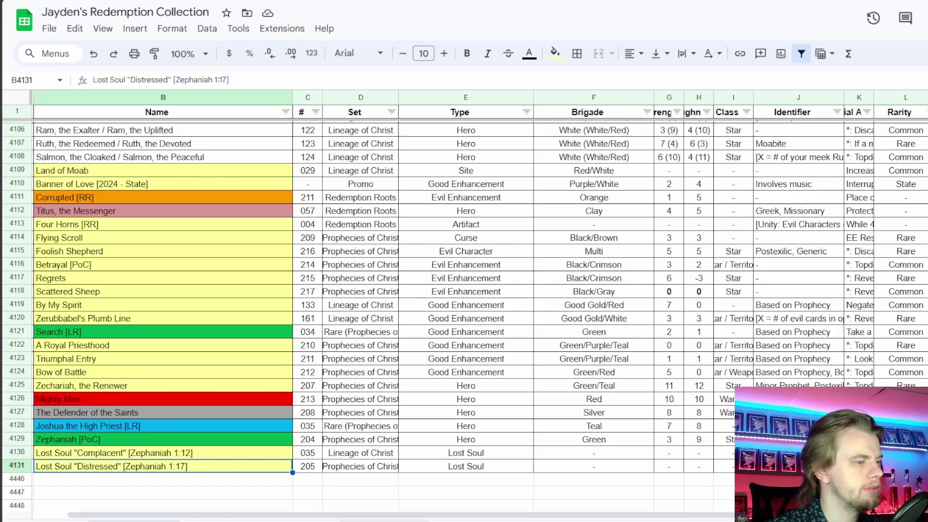
In the deck builder, filter card names by "distress", add the Fundraiser Lost Soul "Distressed" to the deck, and disable the name filter
key(alt+Tab)
click(69, 330)
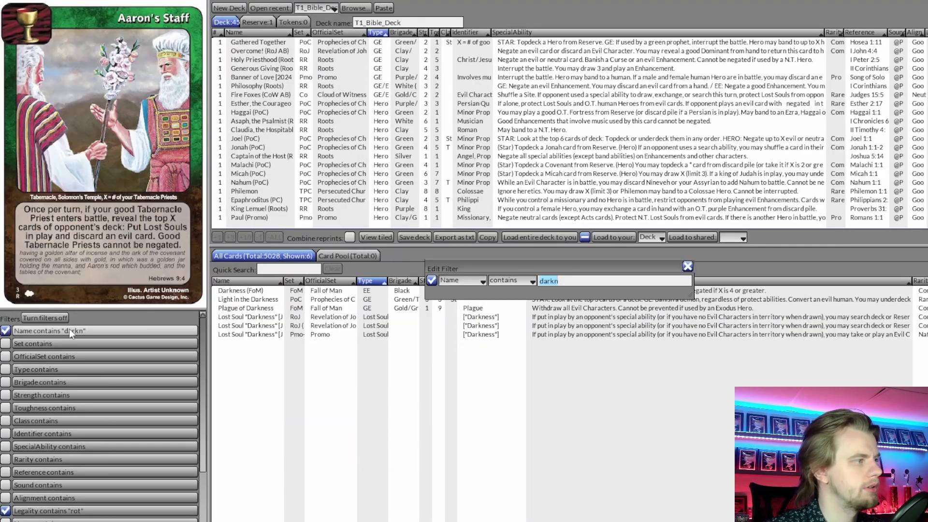
text(distress)
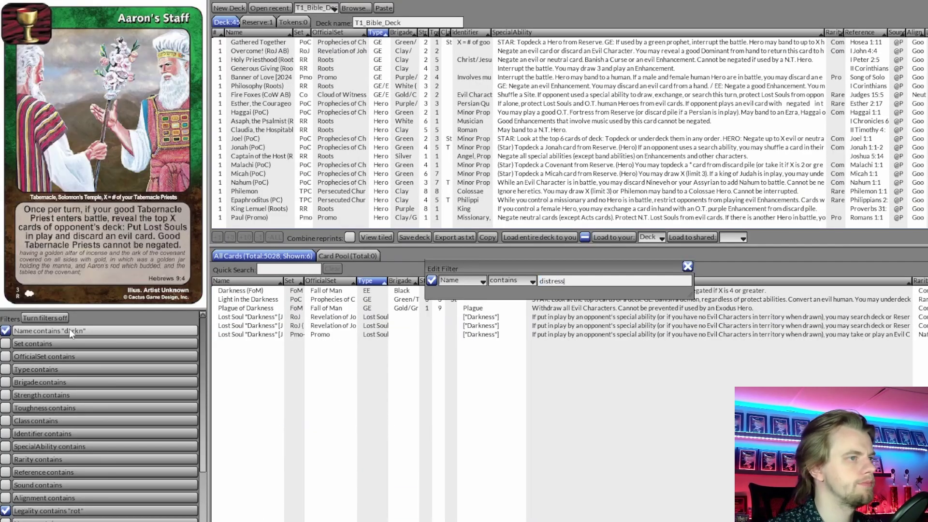
key(Return)
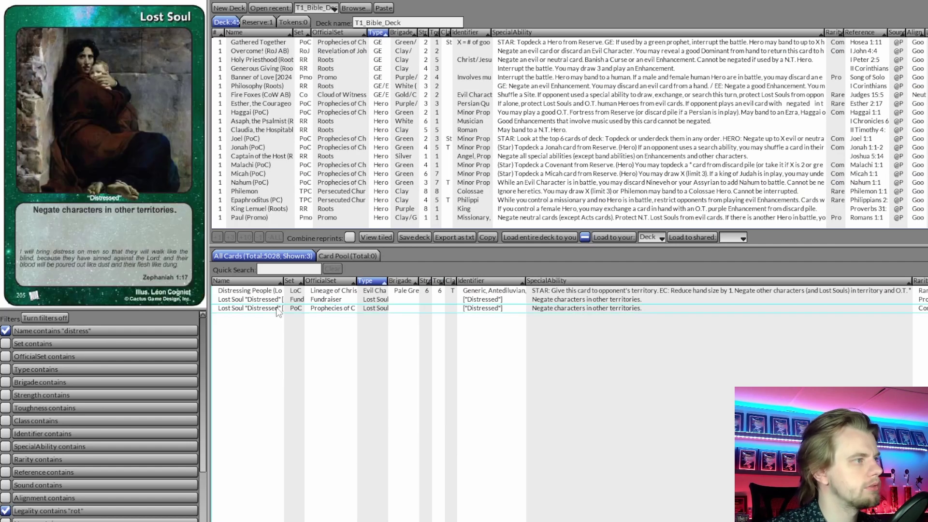
click(280, 301)
double_click(280, 300)
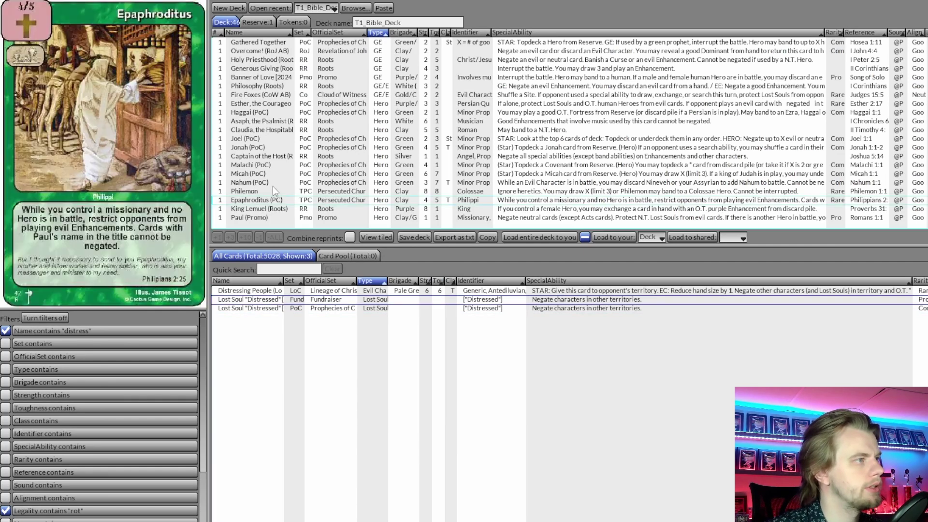
click(6, 331)
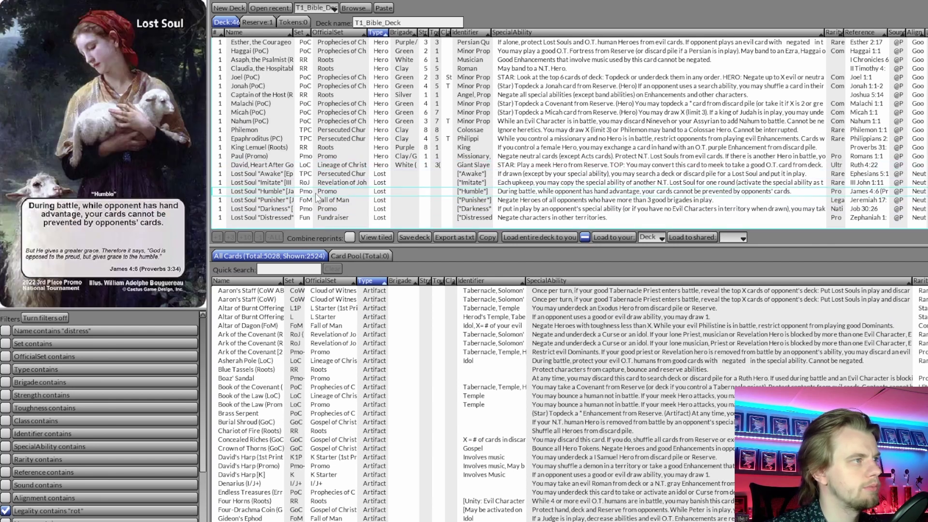
Switch to the book checklist spreadsheet and mark Zephaniah as covered with an "x" in C89
key(alt+Tab)
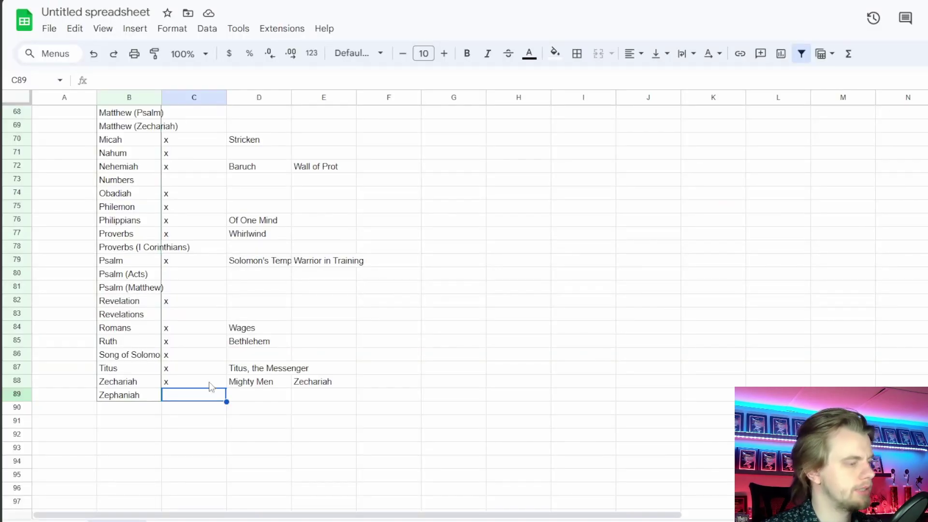
text(x)
key(Return)
Review the checklist's marks from Zephaniah back up to Acts, and look through the current deck list in the deck builder
drag(209, 394, 208, 161)
scroll(207, 214, up, 10)
scroll(203, 211, up, 11)
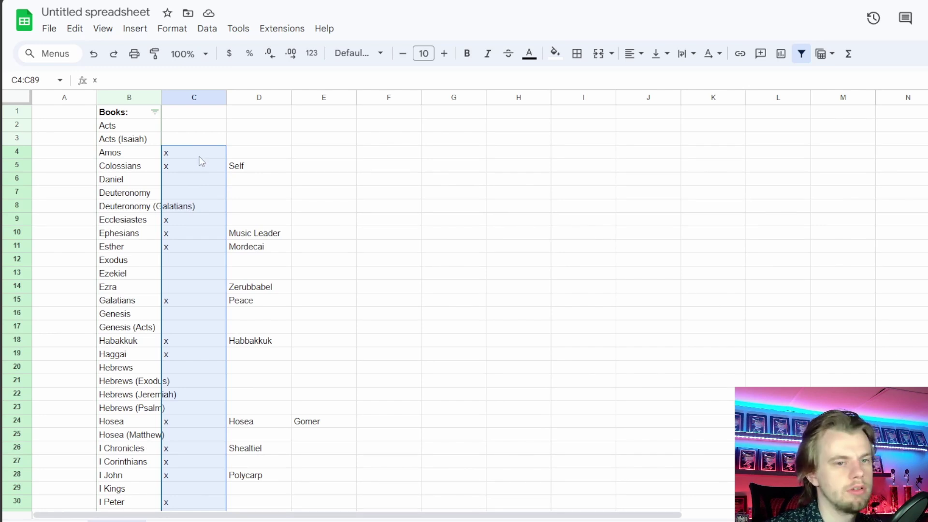
click(202, 140)
click(203, 126)
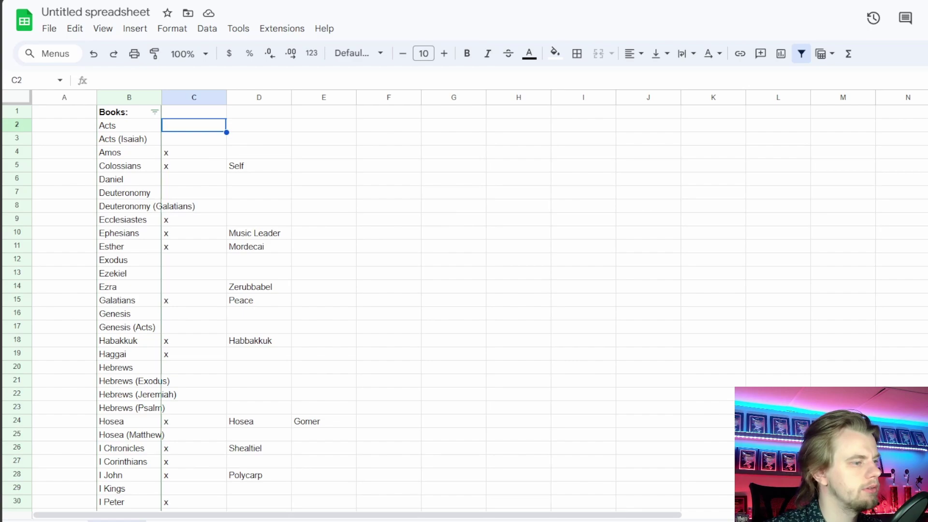
key(alt+Tab)
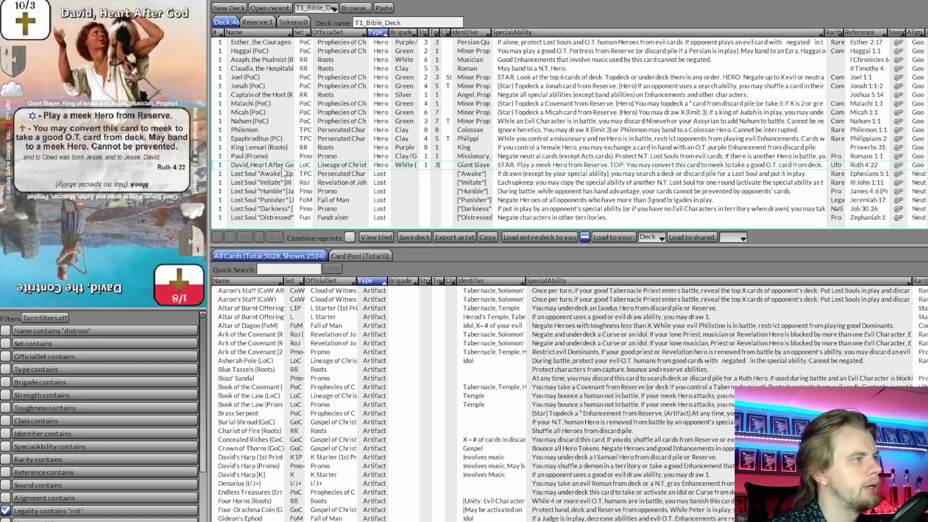
click(277, 221)
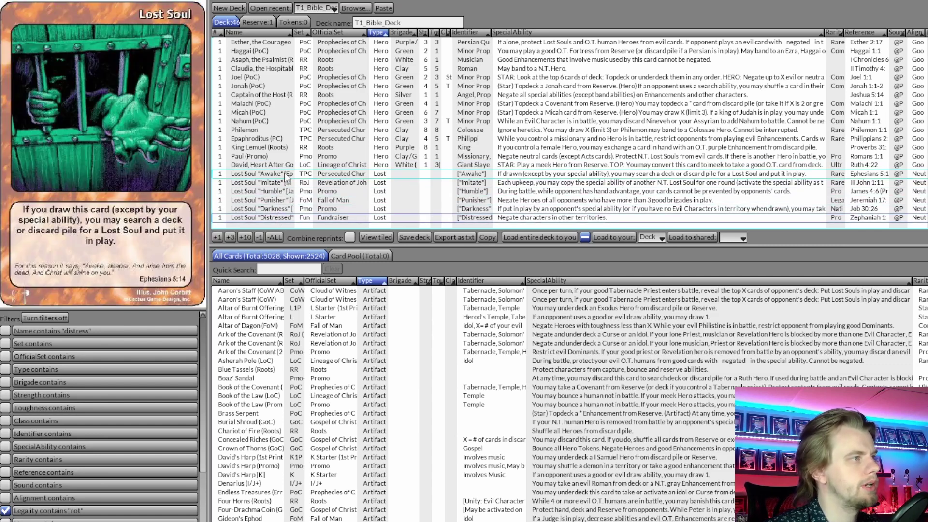
scroll(289, 194, up, 3)
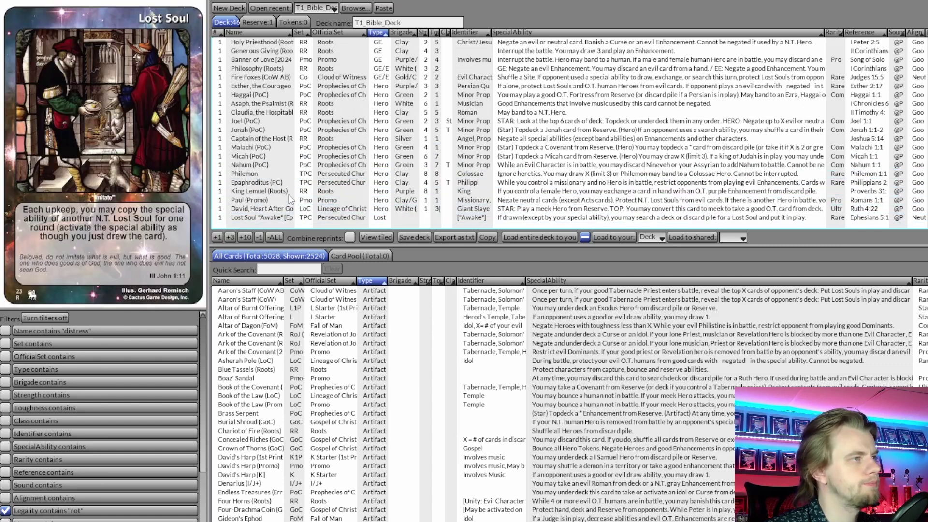
scroll(288, 194, up, 5)
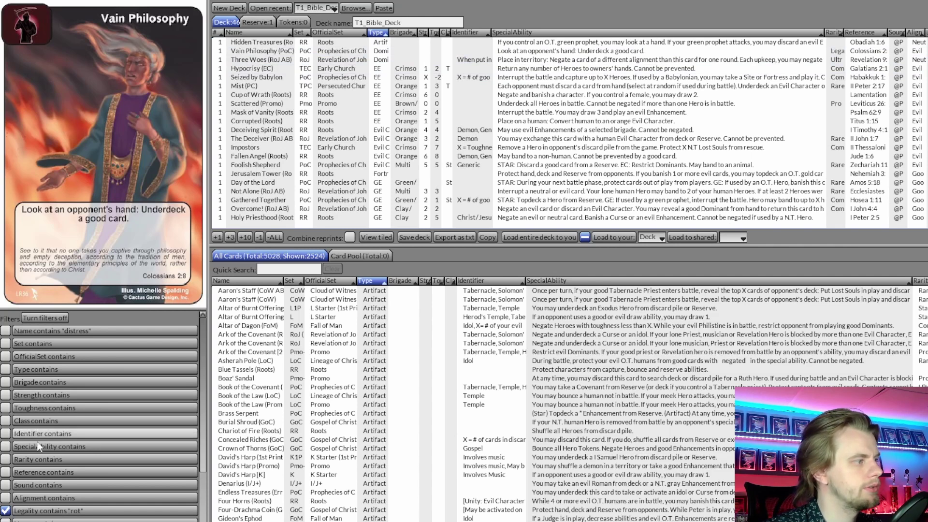
Filter the full card list to cards whose type contains "lost soul"
click(48, 369)
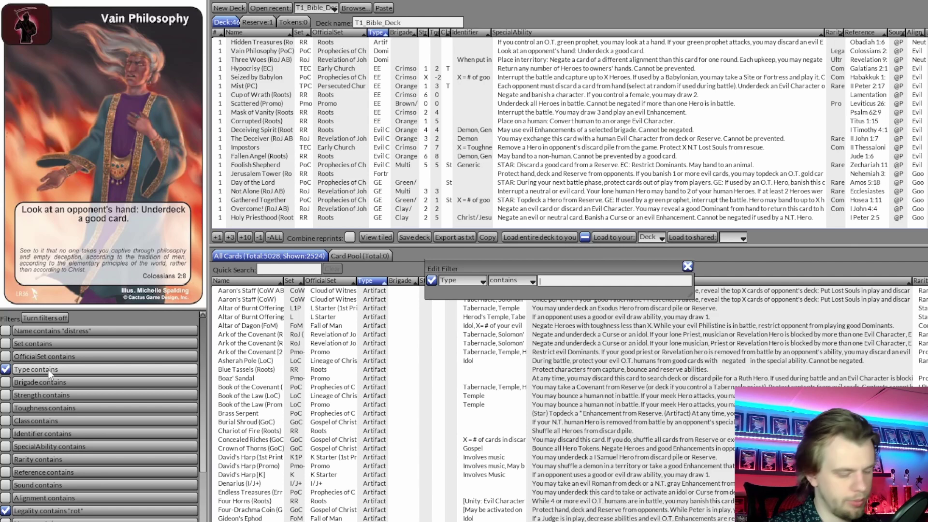
text(lost soul)
key(Return)
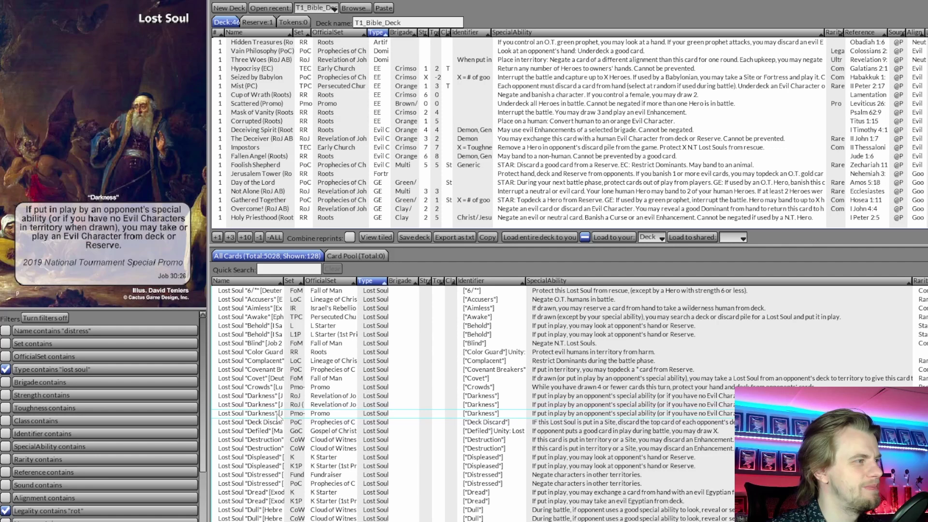
Browse the filtered Lost Soul cards and their abilities, from the Deuteronomy and Exodus cards through to the Jude "Gain" card
scroll(283, 425, down, 2)
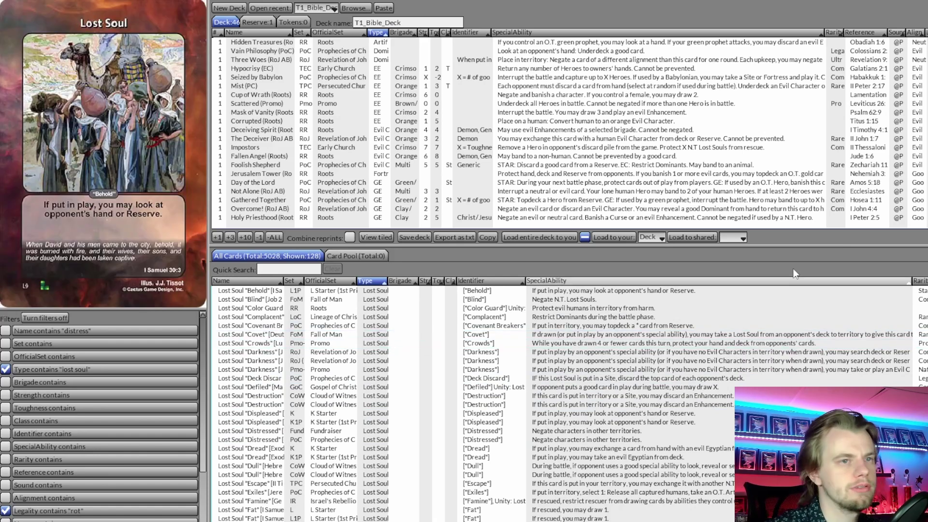
scroll(604, 324, up, 2)
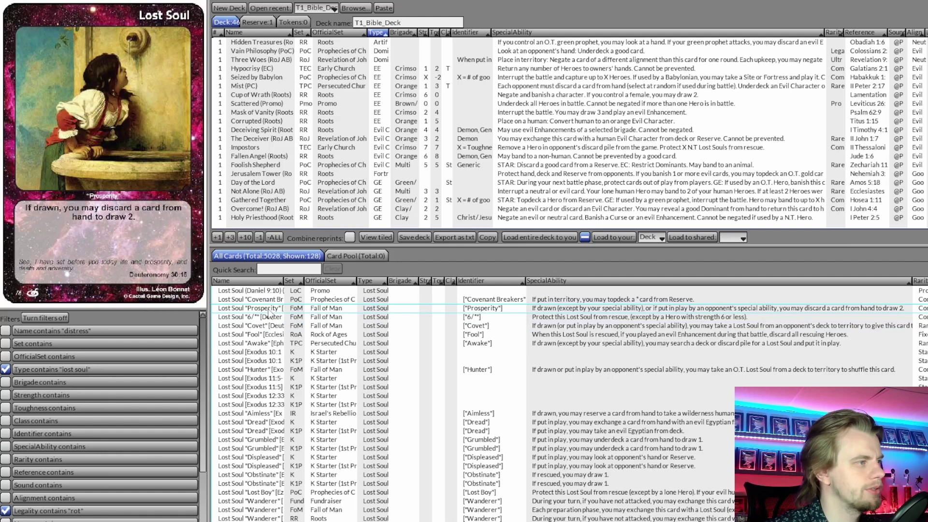
scroll(273, 375, down, 5)
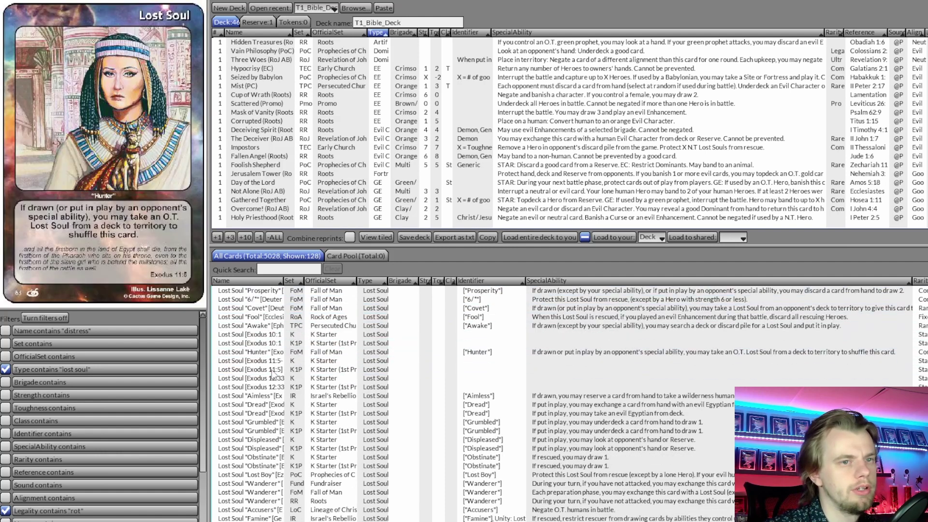
scroll(282, 173, down, 8)
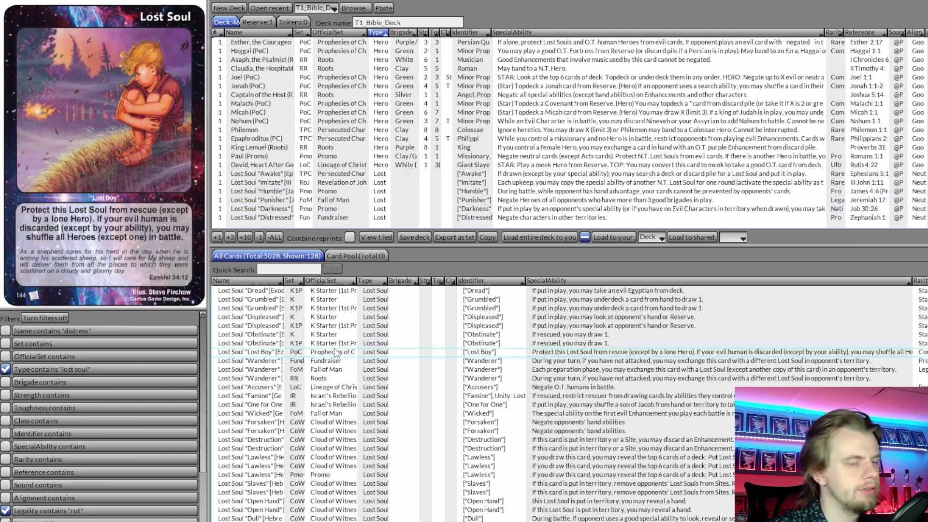
scroll(424, 382, down, 5)
scroll(424, 342, up, 1)
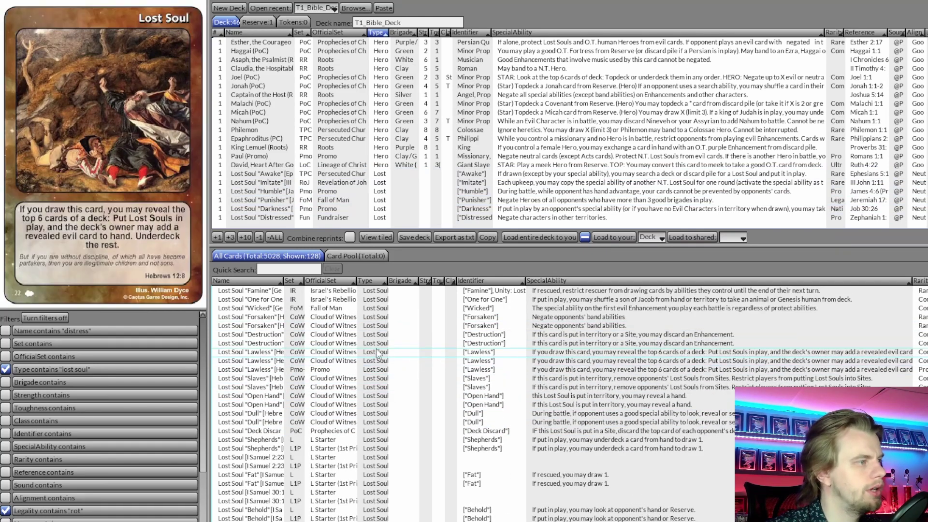
scroll(296, 360, down, 2)
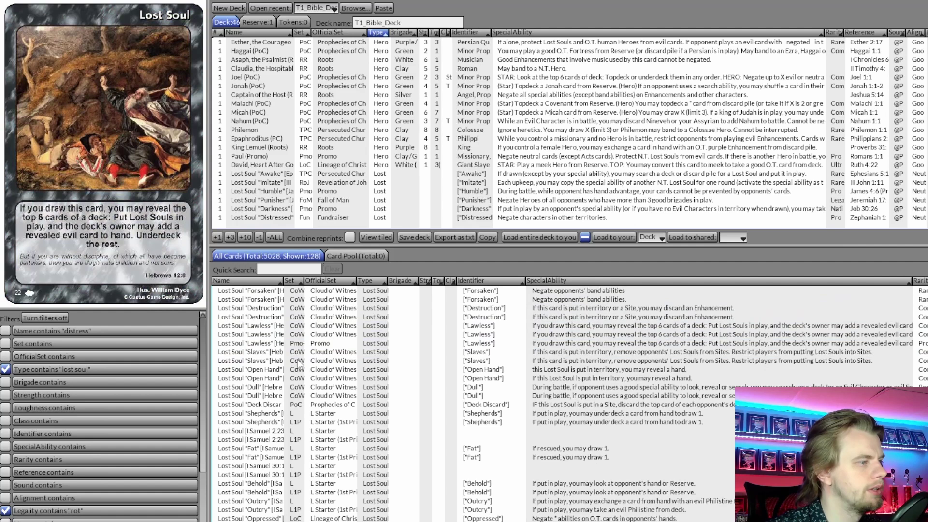
scroll(297, 365, down, 6)
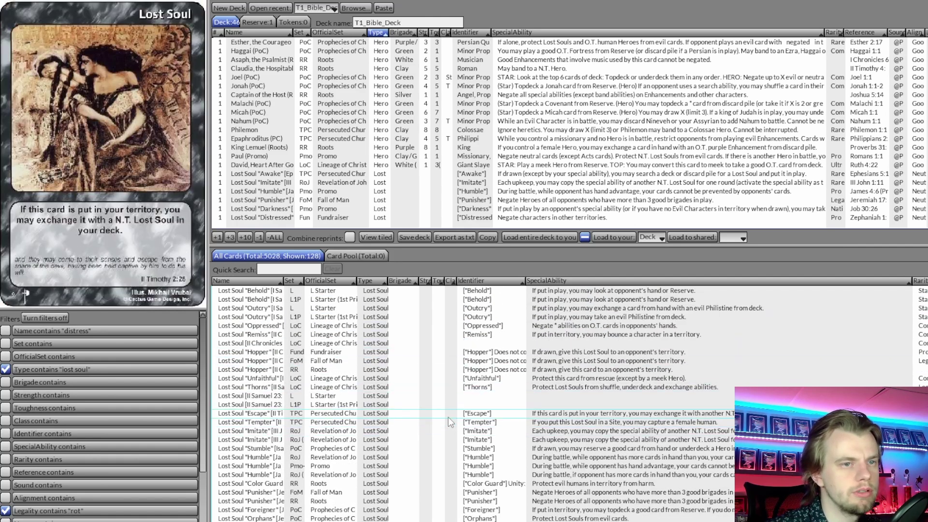
scroll(448, 417, down, 1)
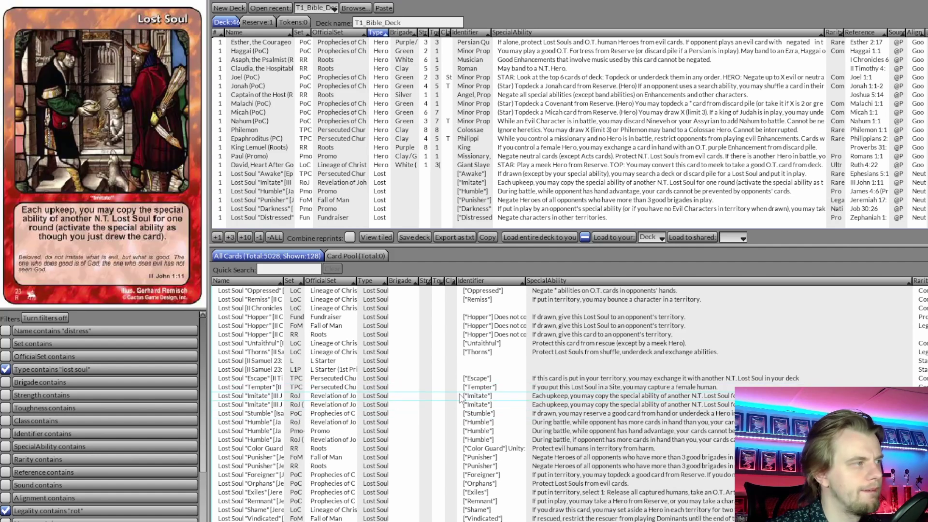
scroll(458, 407, down, 1)
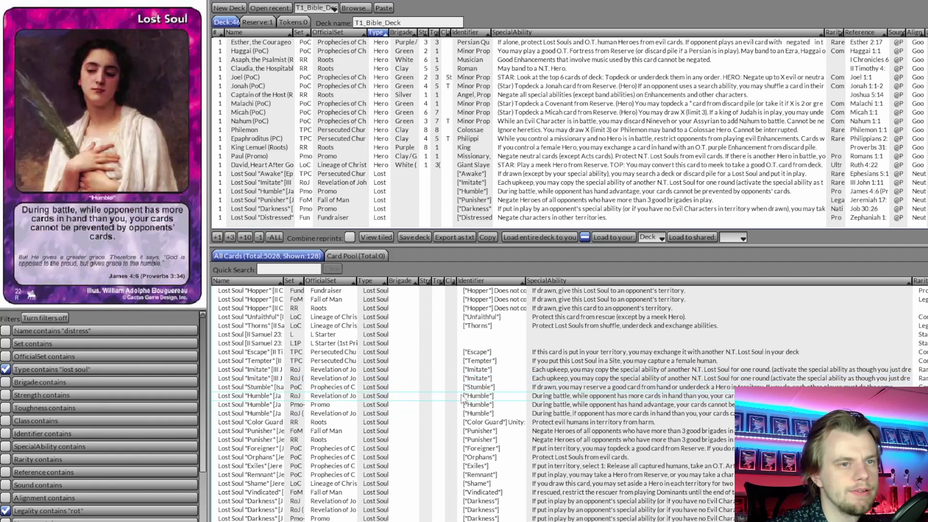
scroll(458, 413, down, 1)
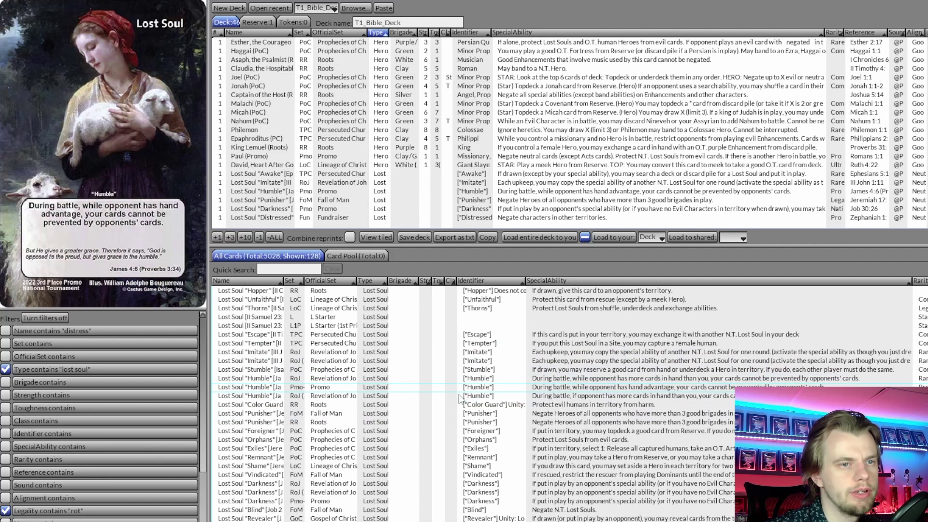
scroll(457, 414, down, 6)
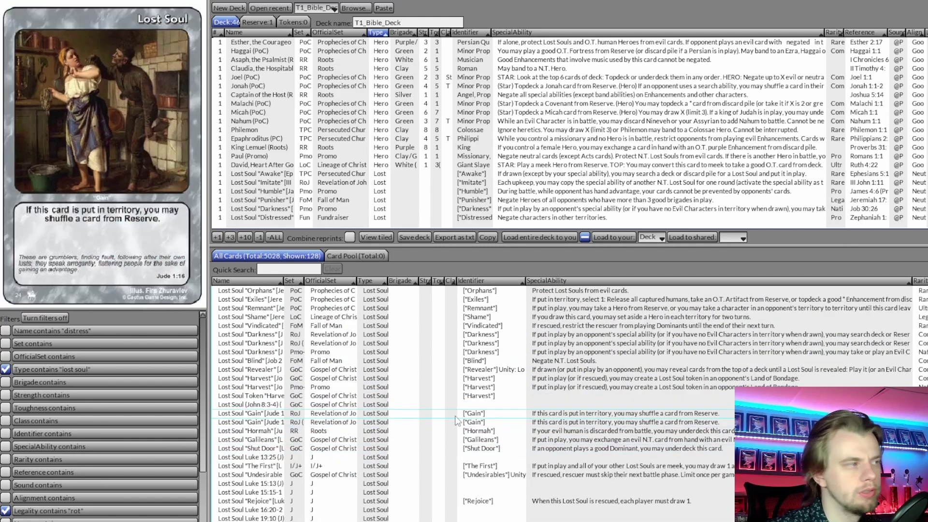
click(455, 424)
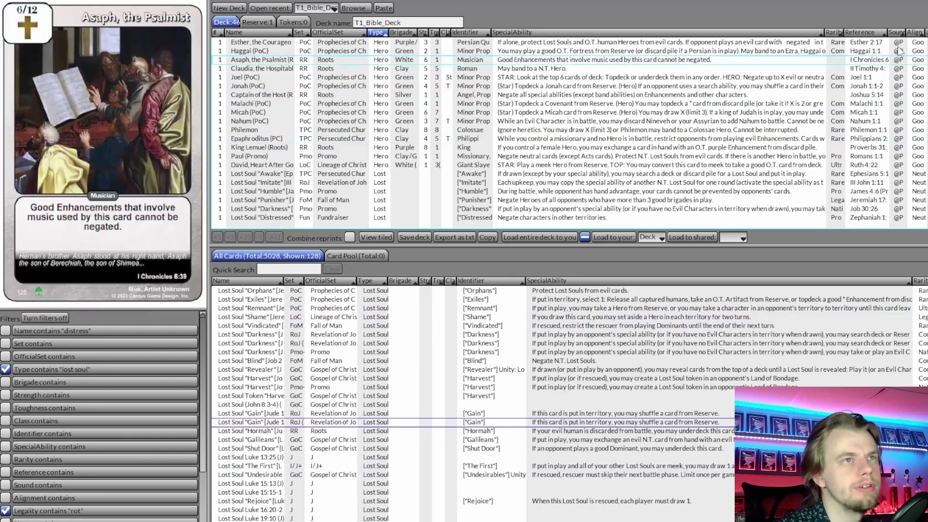
Sort the deck list by reference and look through the filtered Lost Souls from the John "Harvest" card to the Psalm cards
click(865, 32)
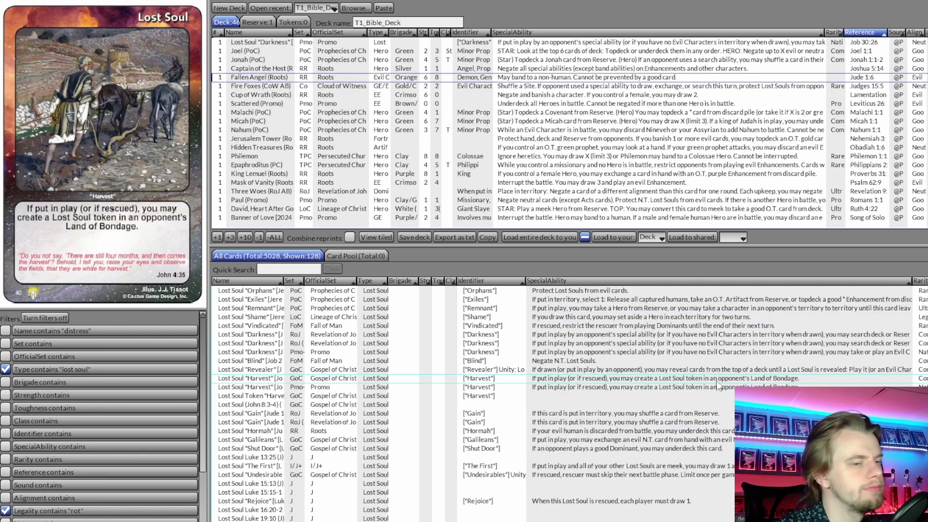
scroll(701, 413, down, 1)
scroll(696, 410, down, 4)
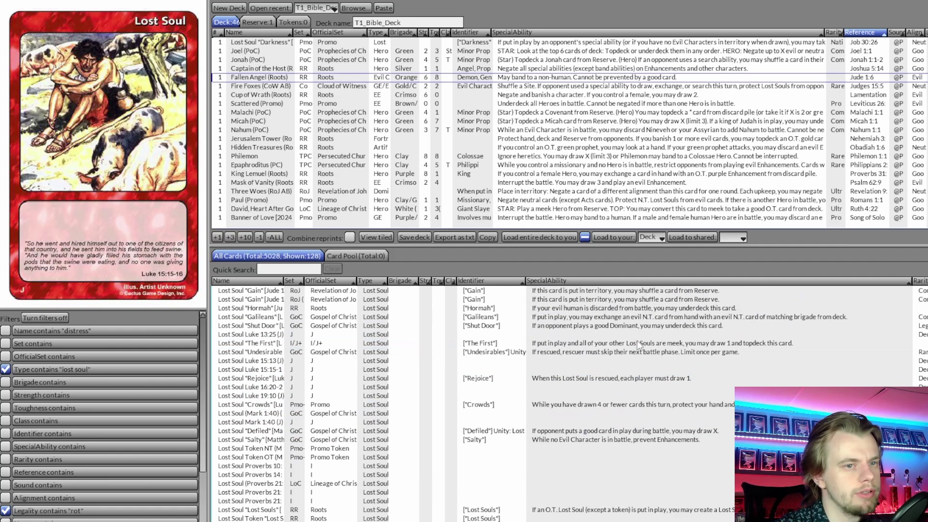
scroll(658, 377, up, 2)
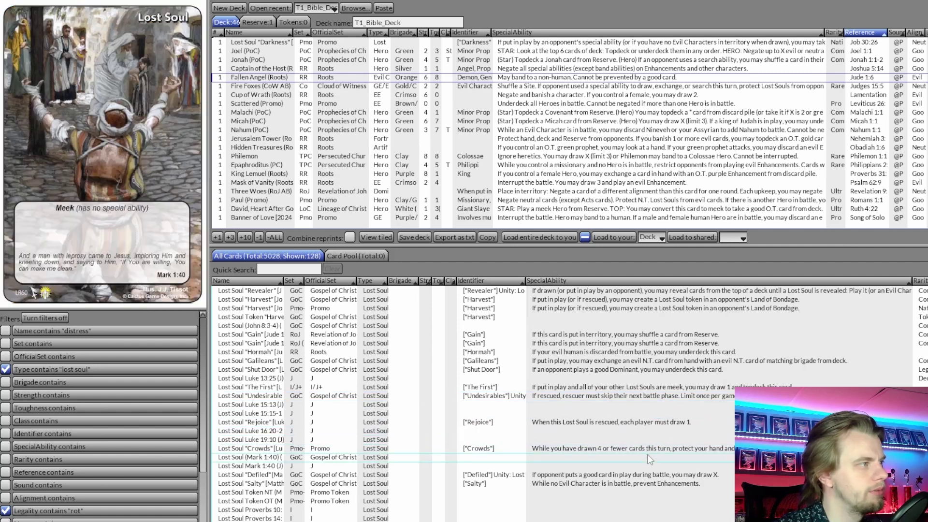
scroll(644, 450, down, 2)
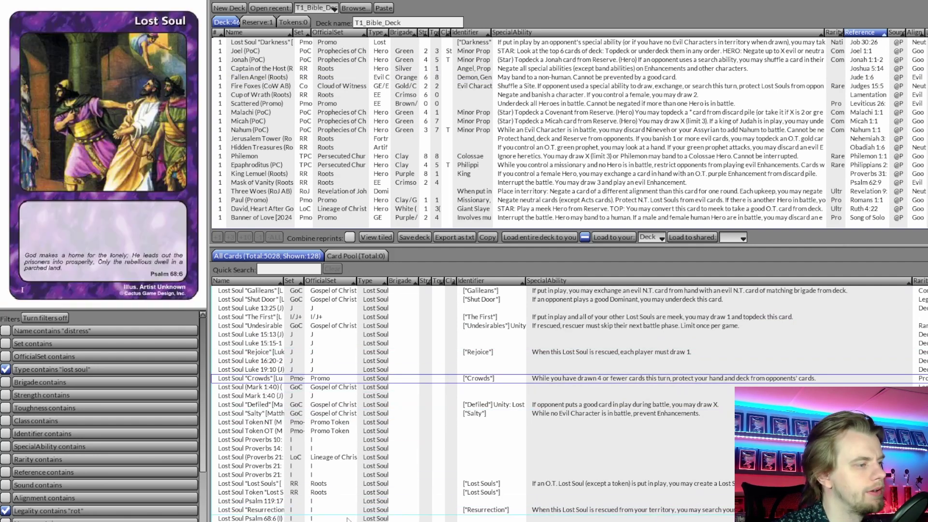
Browse back through the filtered Lost Souls from the Luke cards up to the Acts and Daniel cards, reading their abilities
scroll(292, 376, up, 3)
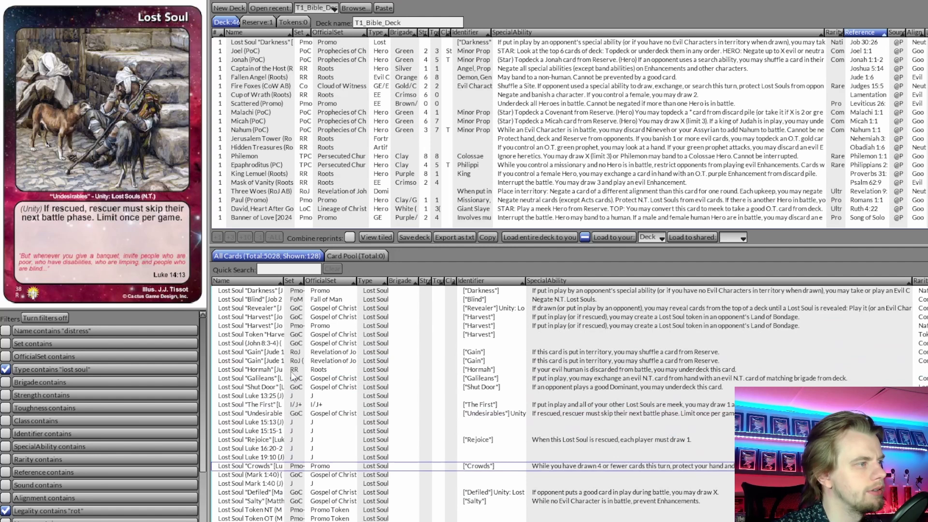
scroll(292, 376, up, 3)
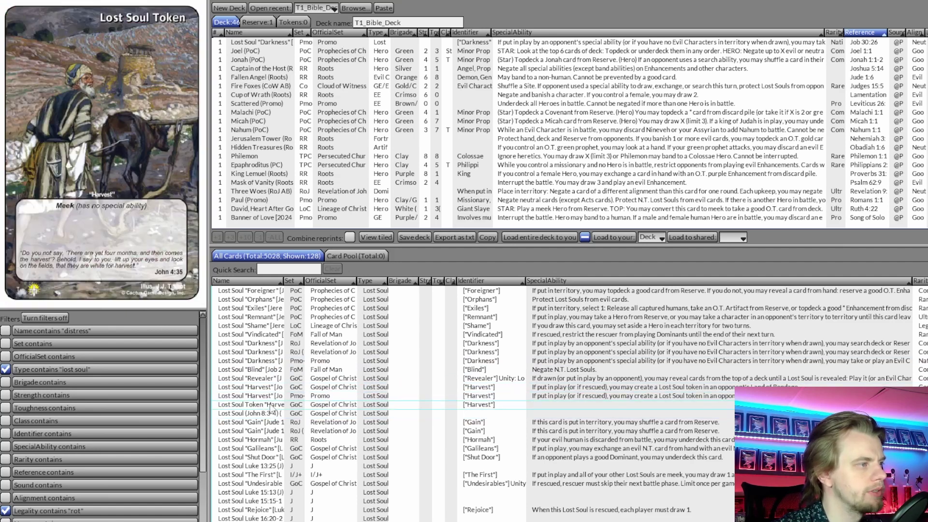
scroll(273, 411, up, 3)
scroll(273, 408, up, 2)
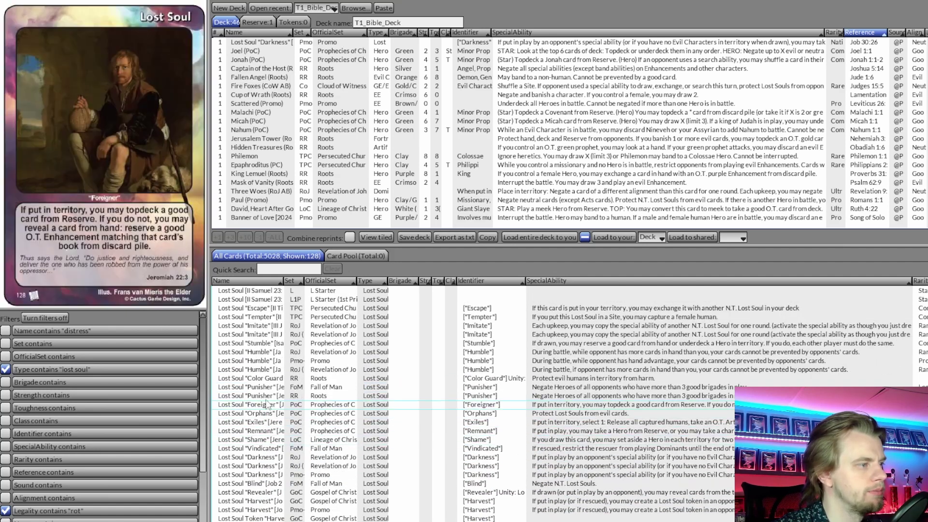
scroll(269, 382, up, 5)
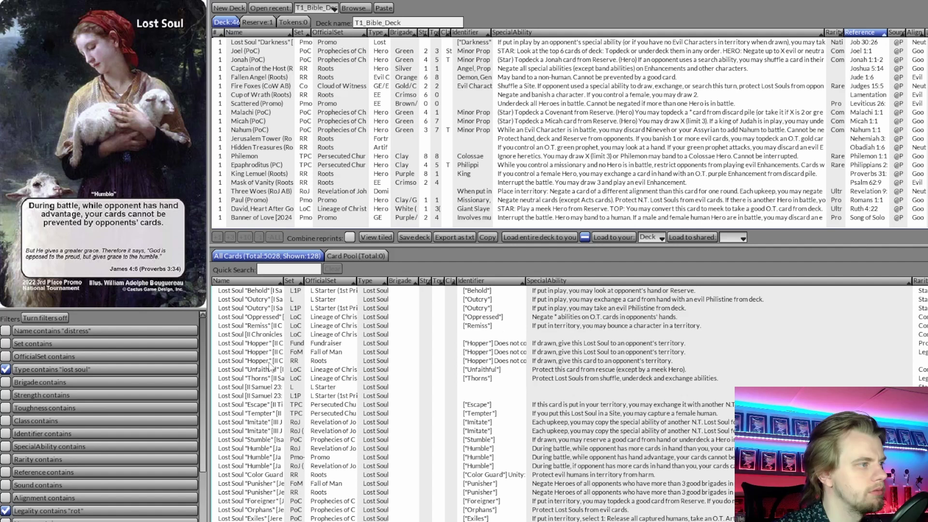
scroll(269, 368, up, 9)
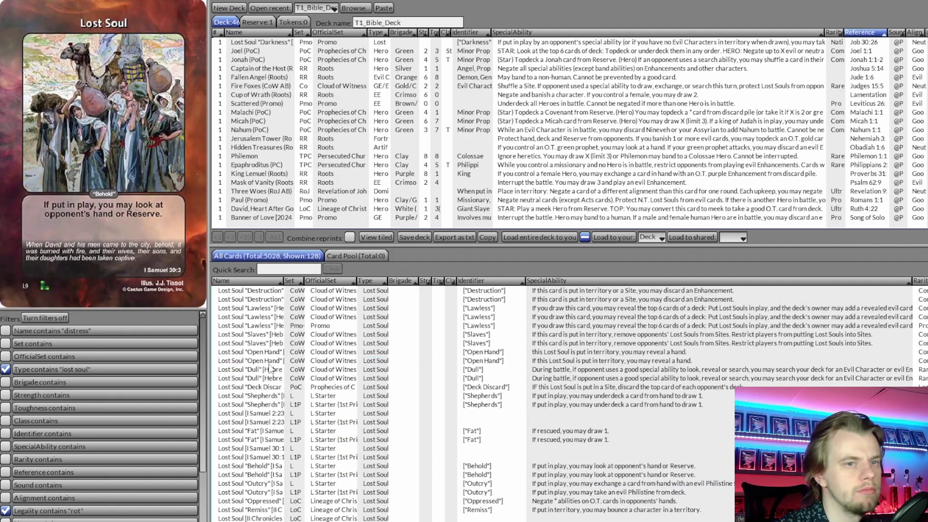
scroll(270, 368, up, 6)
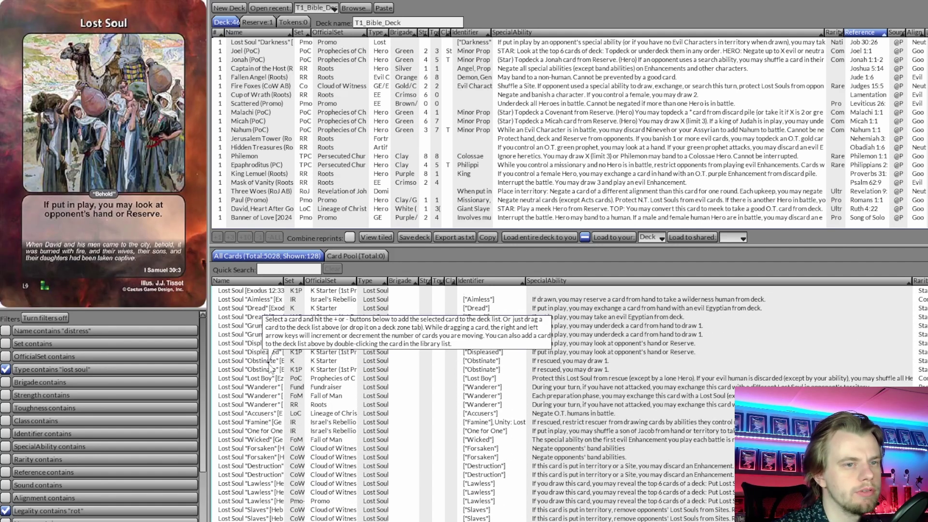
scroll(269, 369, up, 2)
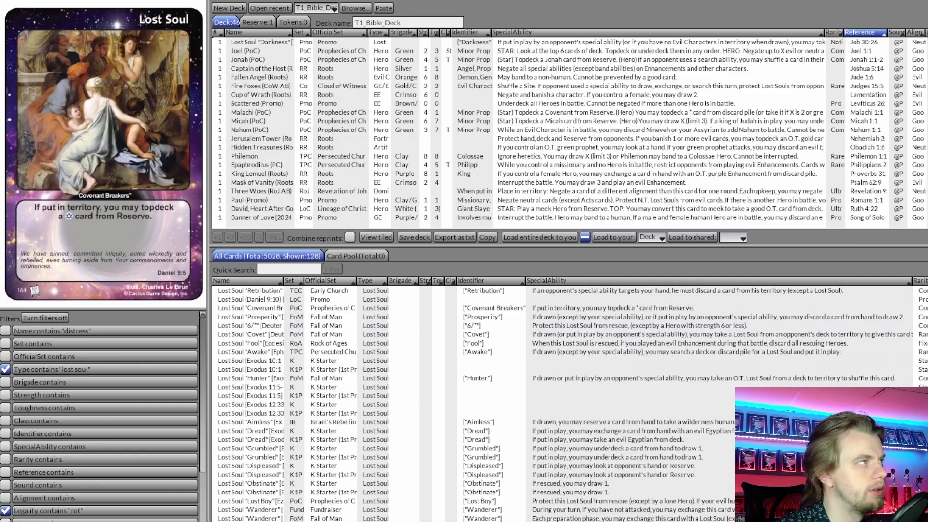
Switch to the card collection spreadsheet and examine the Daniel and Deuteronomy cards, including the "Unsuccessful [PoC]" curse
key(alt+Tab)
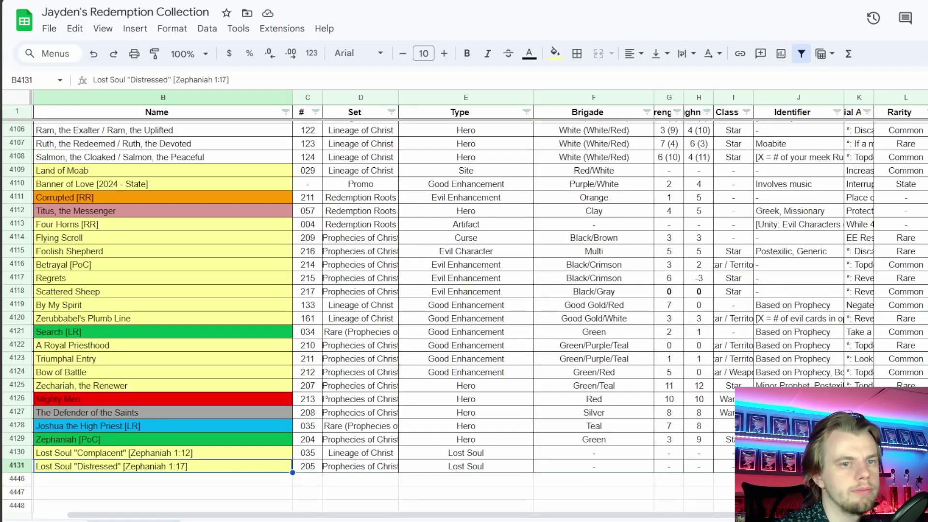
scroll(387, 315, up, 20)
scroll(728, 261, up, 15)
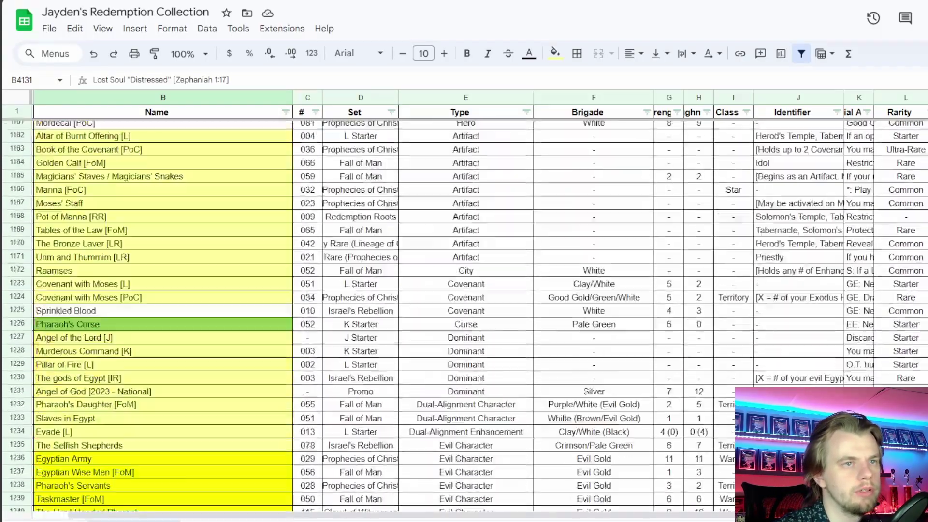
scroll(727, 261, up, 10)
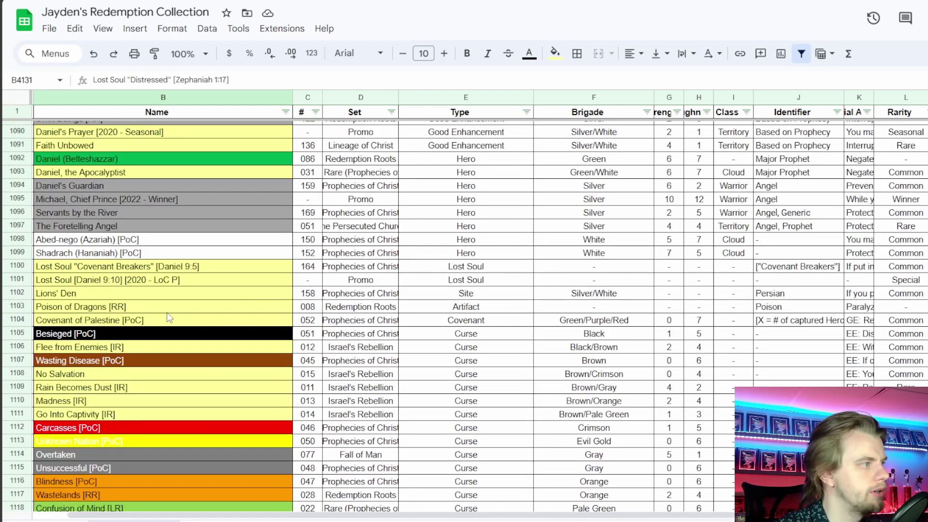
scroll(168, 314, down, 2)
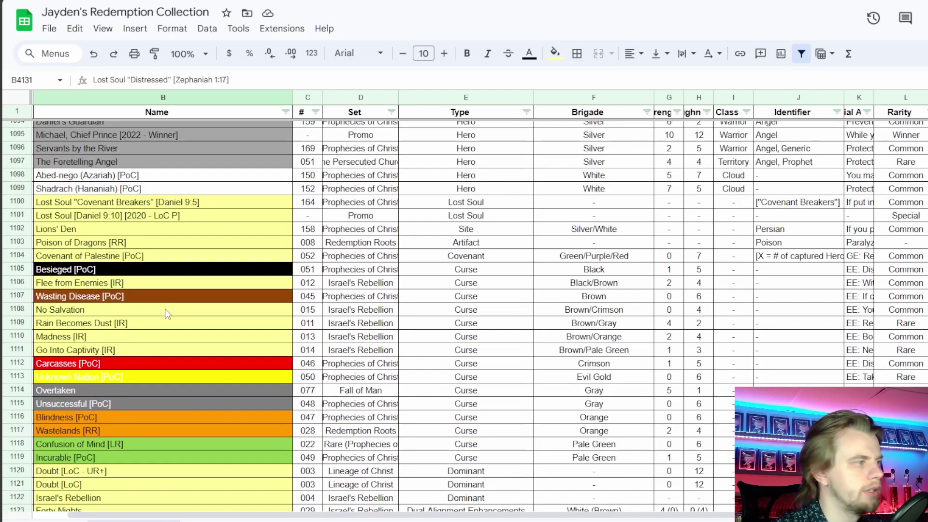
scroll(170, 310, down, 4)
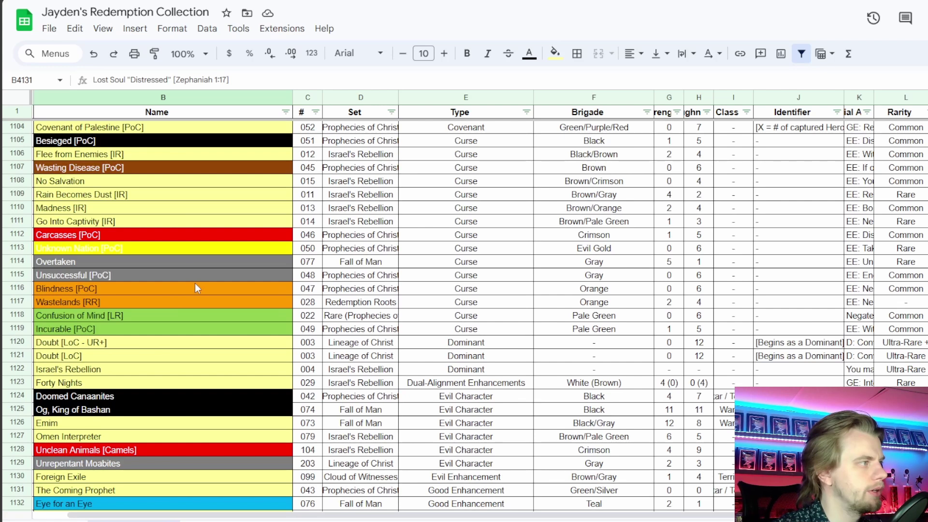
click(156, 276)
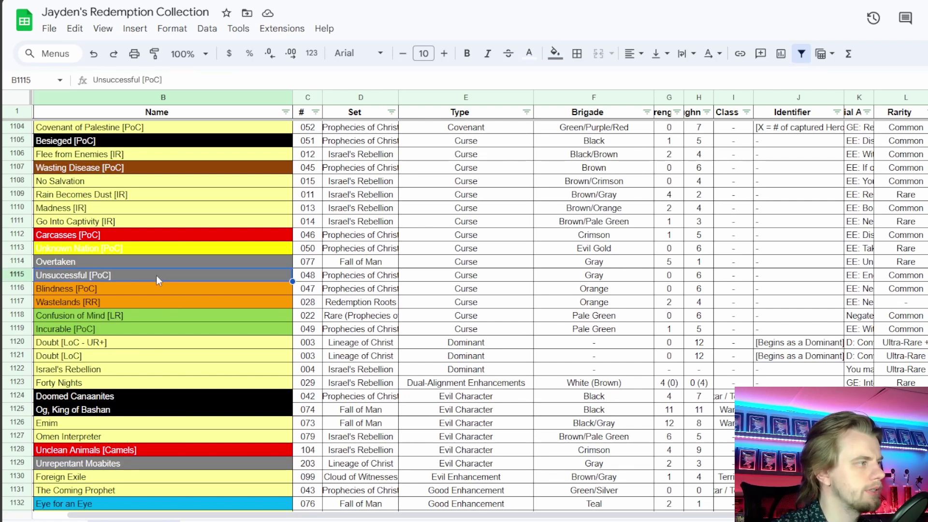
scroll(162, 278, down, 2)
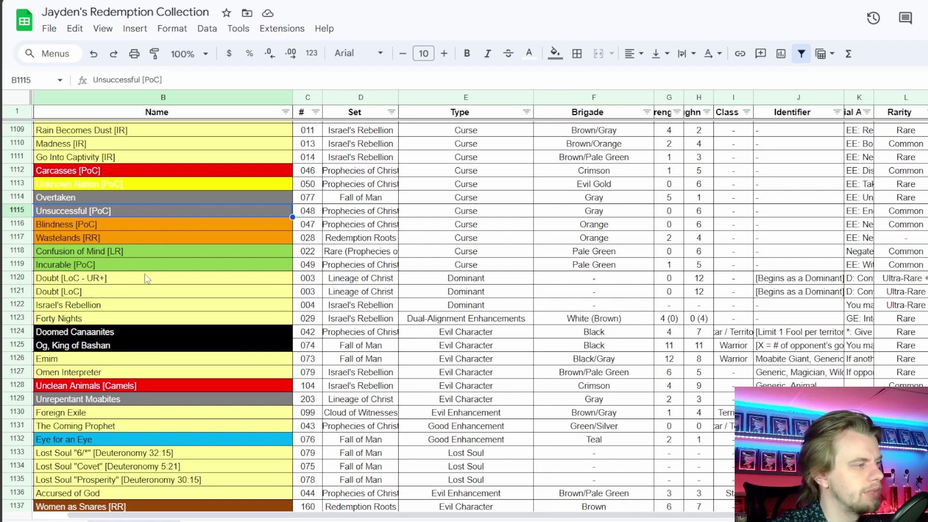
scroll(157, 270, down, 2)
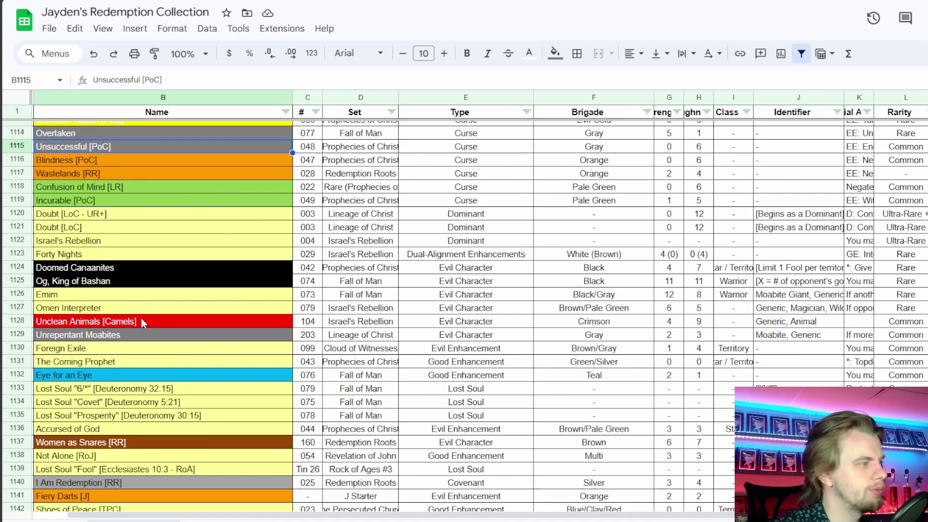
scroll(211, 360, up, 2)
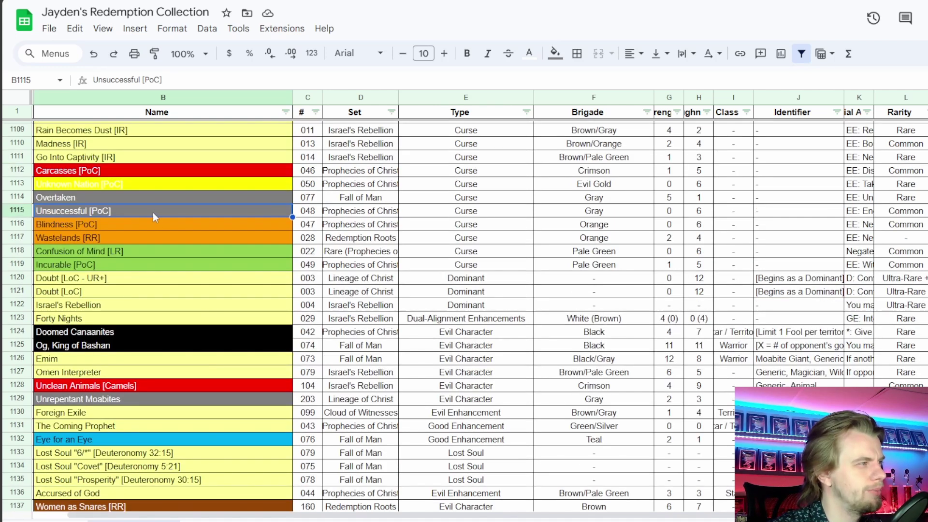
Switch back to the deck builder, sort the deck list by card type, and select Foolish Shepherd
key(alt+Tab)
scroll(269, 118, up, 5)
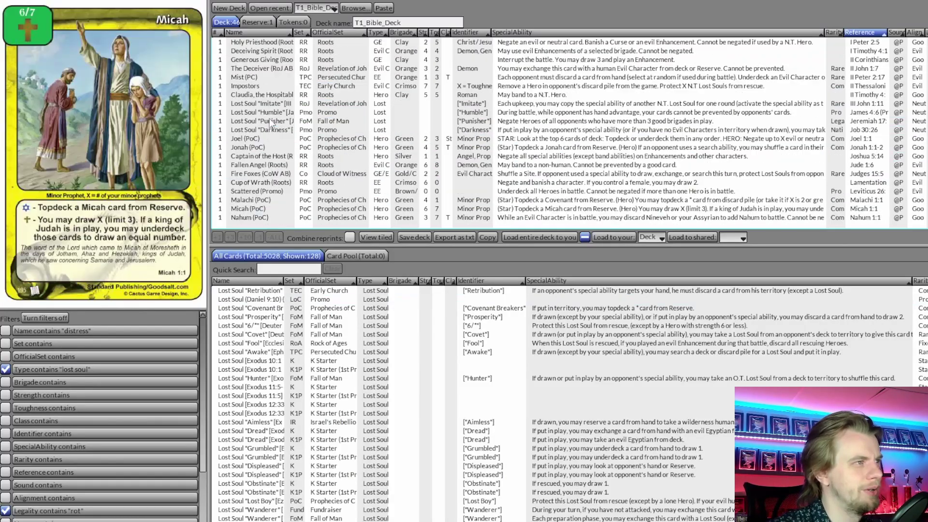
scroll(270, 121, up, 3)
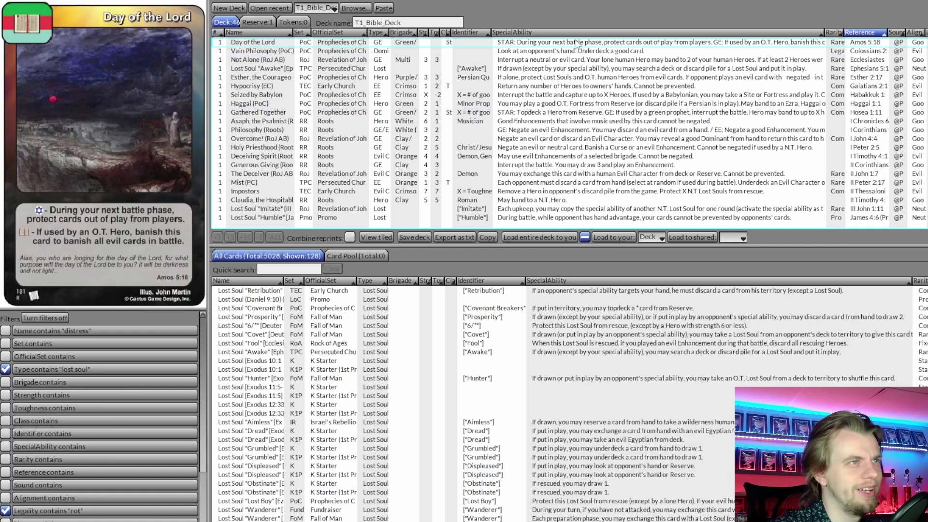
click(381, 34)
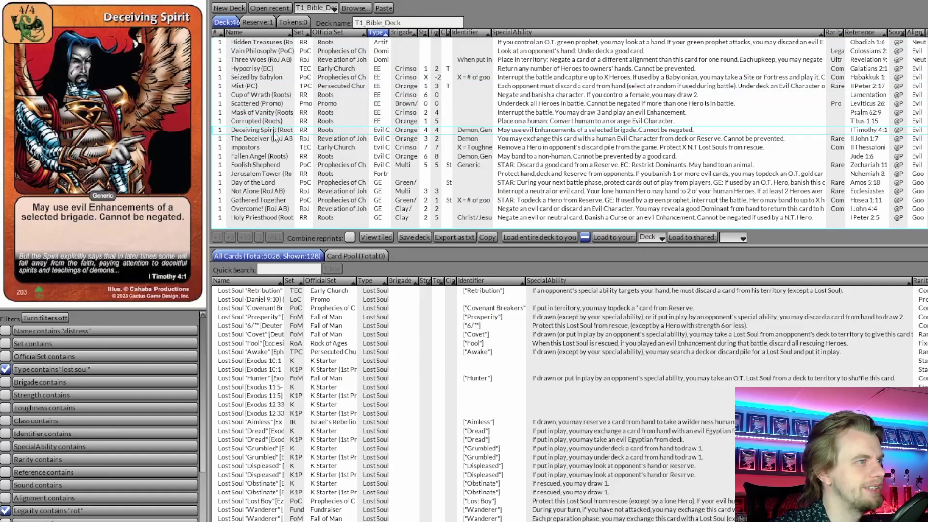
click(261, 165)
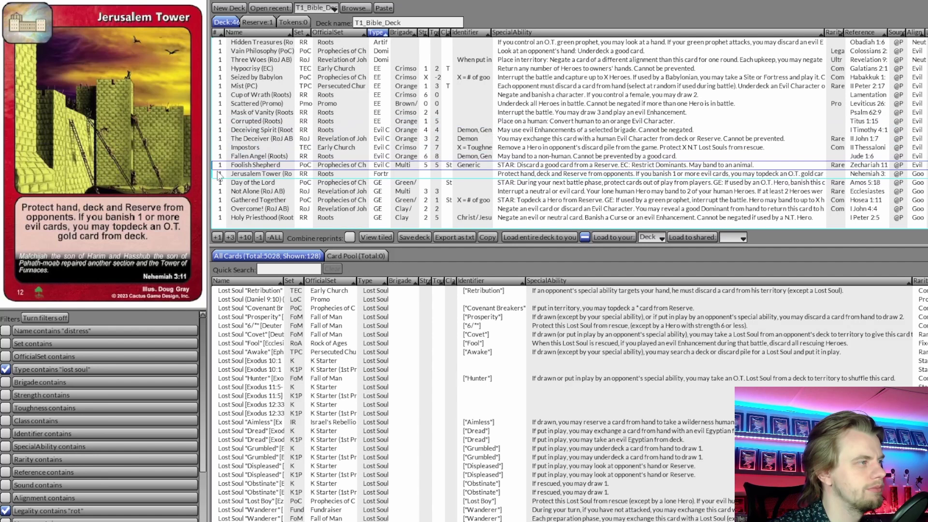
Find the Deuteronomy Lost Souls in the collection spreadsheet and select Lost Soul "Prosperity" [Deuteronomy 30:15]
key(alt+Tab)
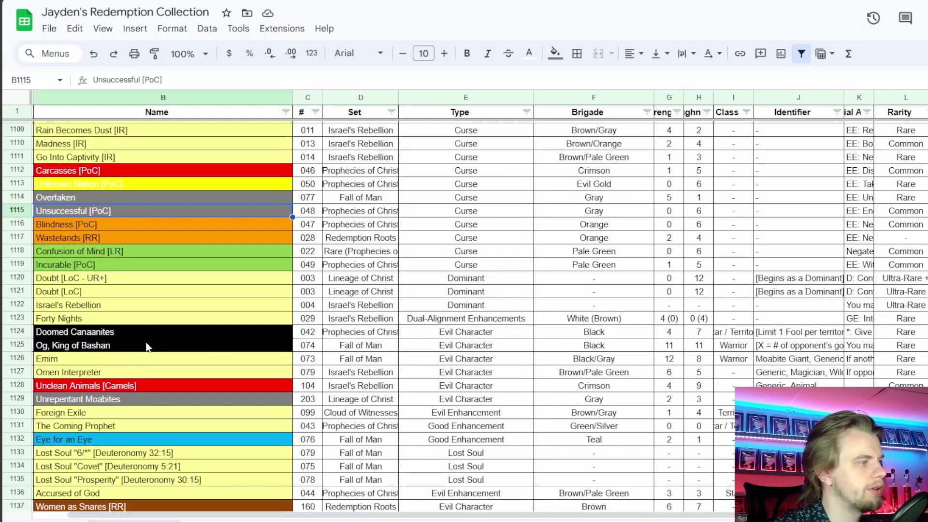
scroll(123, 265, down, 3)
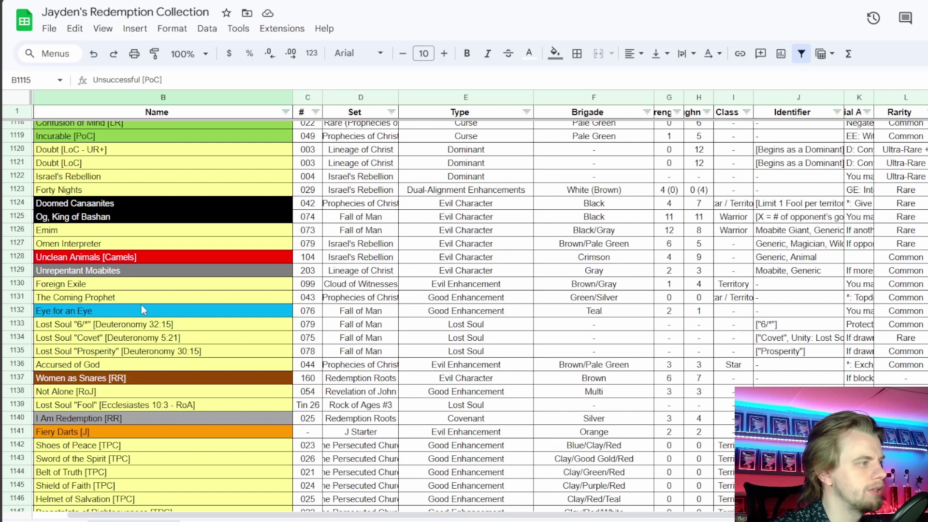
click(136, 353)
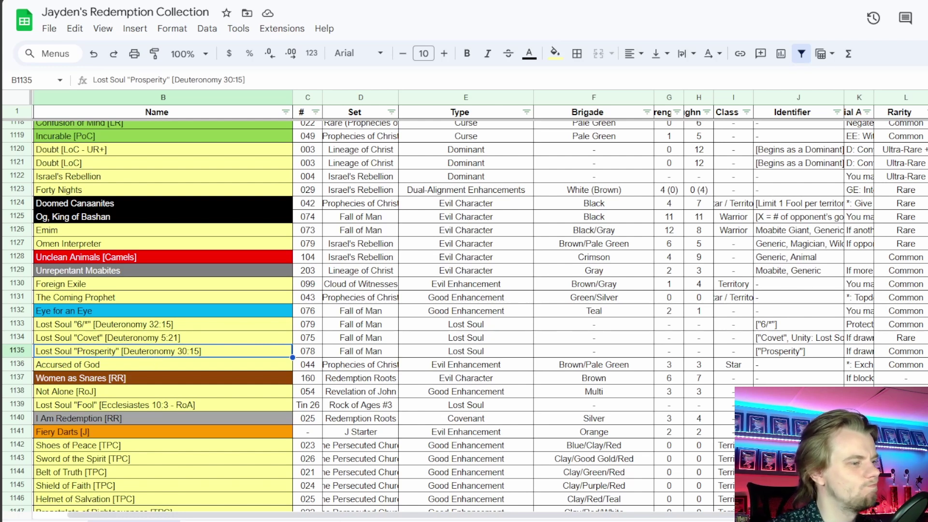
Return to the deck builder and review the deck's cards from Foolish Shepherd through the Heroes to the Lost Souls
key(alt+Tab)
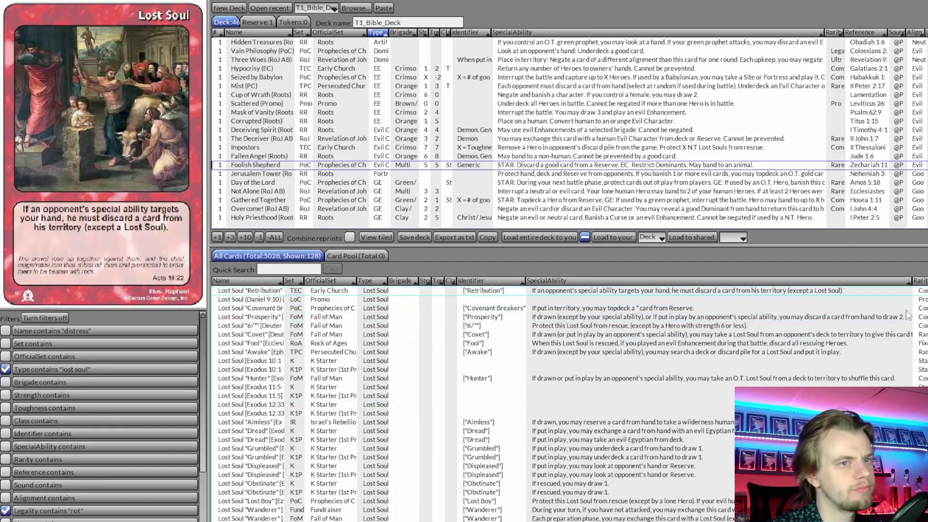
scroll(483, 401, down, 3)
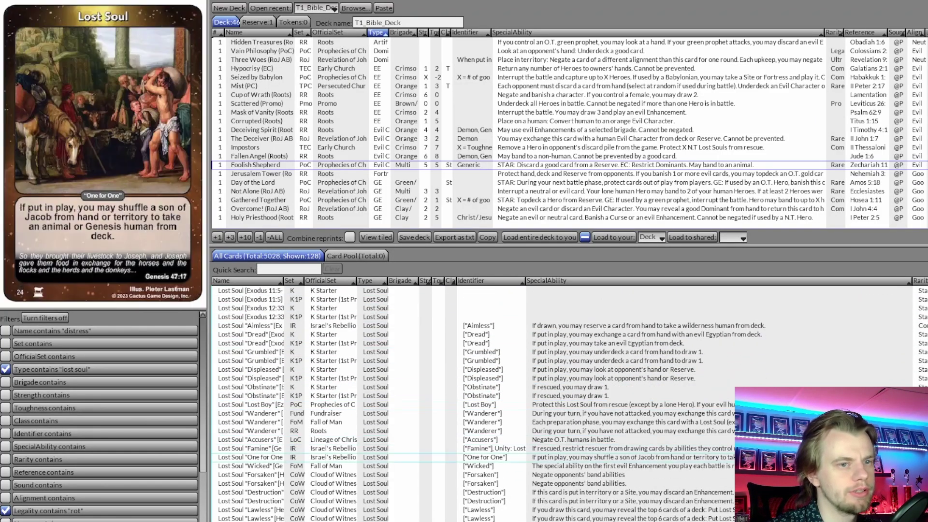
scroll(484, 450, down, 2)
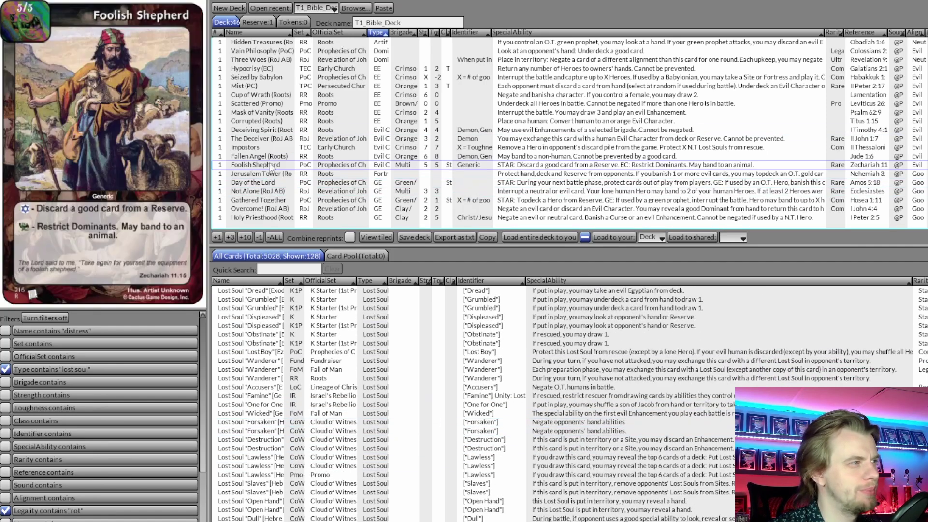
scroll(270, 193, down, 6)
scroll(269, 192, down, 2)
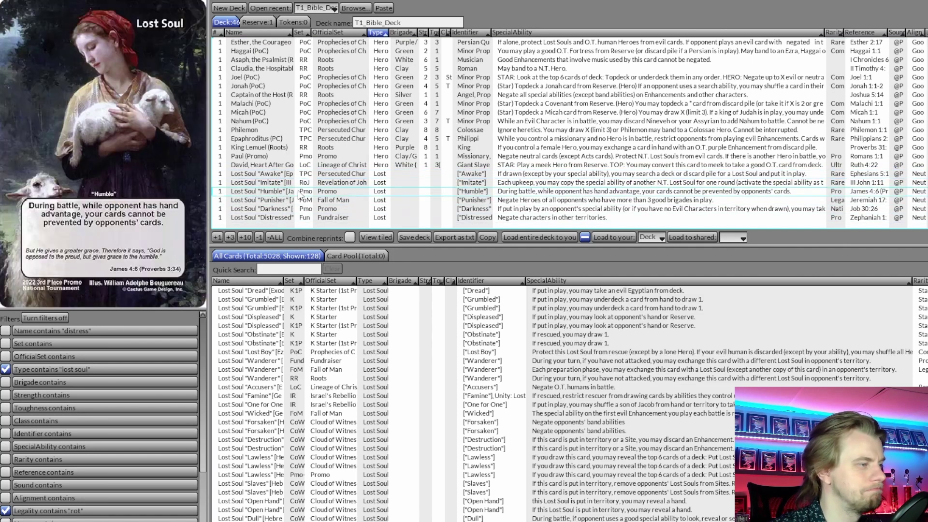
Browse the filtered Lost Souls between Exodus and II Chronicles, and return to the Deuteronomy "Prosperity" card to check its ability
scroll(287, 390, up, 1)
scroll(287, 390, up, 2)
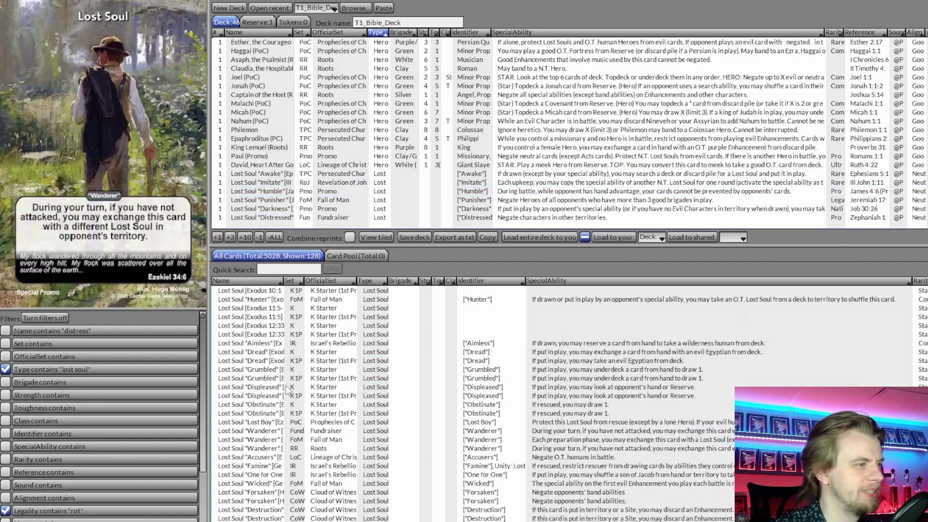
scroll(288, 377, down, 2)
scroll(286, 375, down, 7)
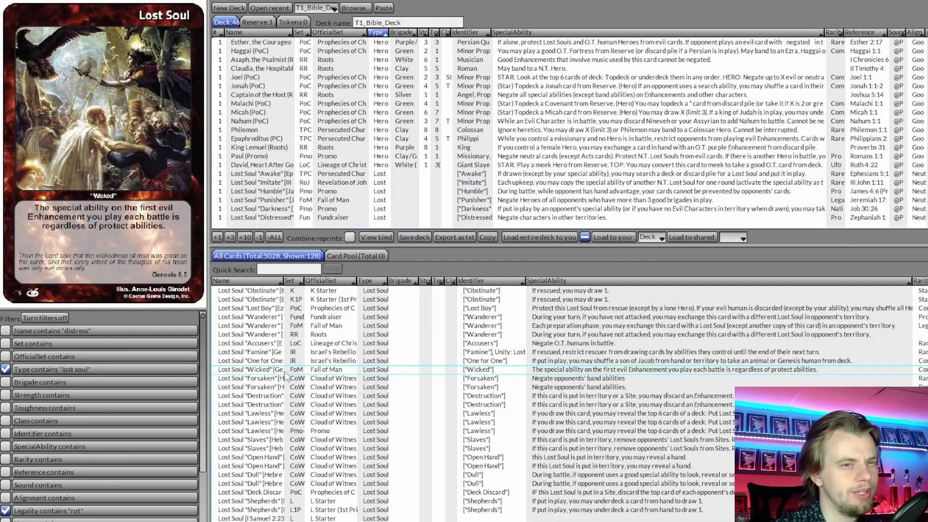
scroll(284, 370, up, 6)
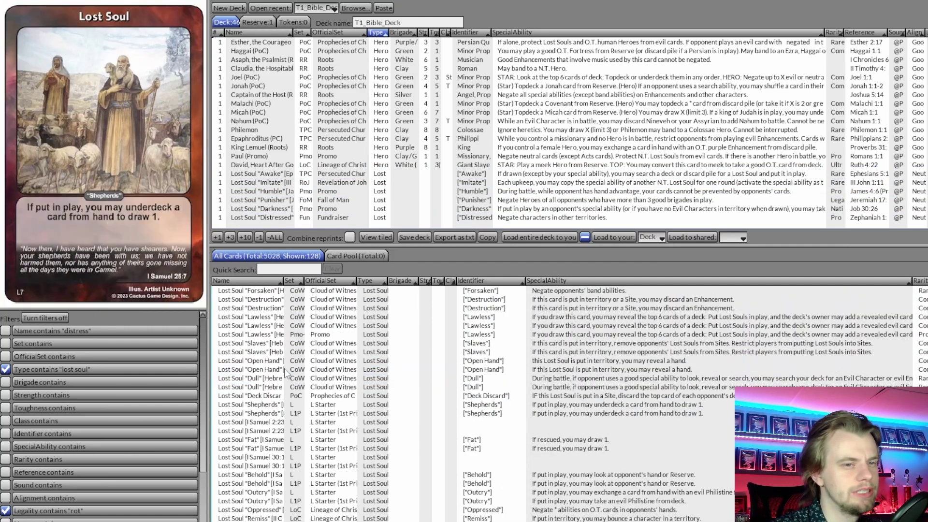
scroll(286, 374, up, 5)
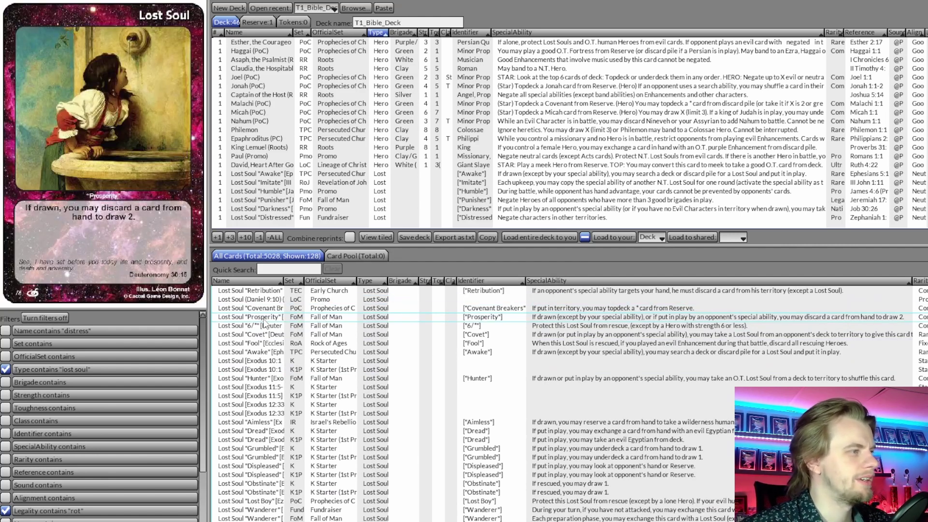
Add Lost Soul "Prosperity" [Deuteronomy 30:15] to the deck and check it among the deck's Lost Souls
drag(265, 321, 303, 202)
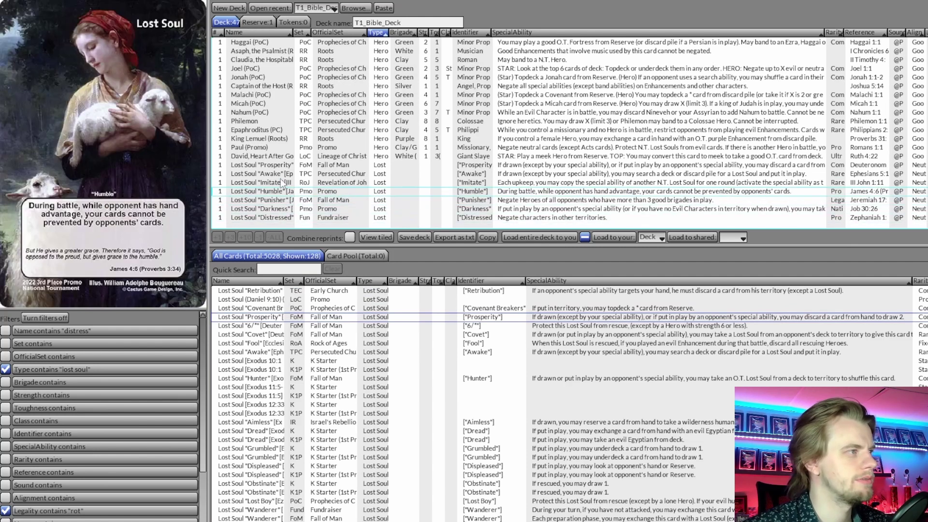
click(288, 167)
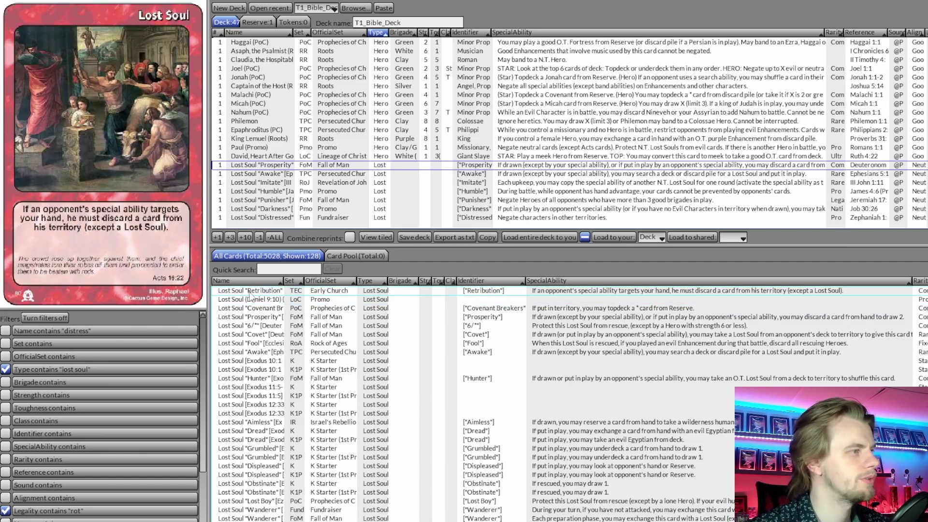
scroll(412, 357, down, 2)
scroll(412, 358, up, 2)
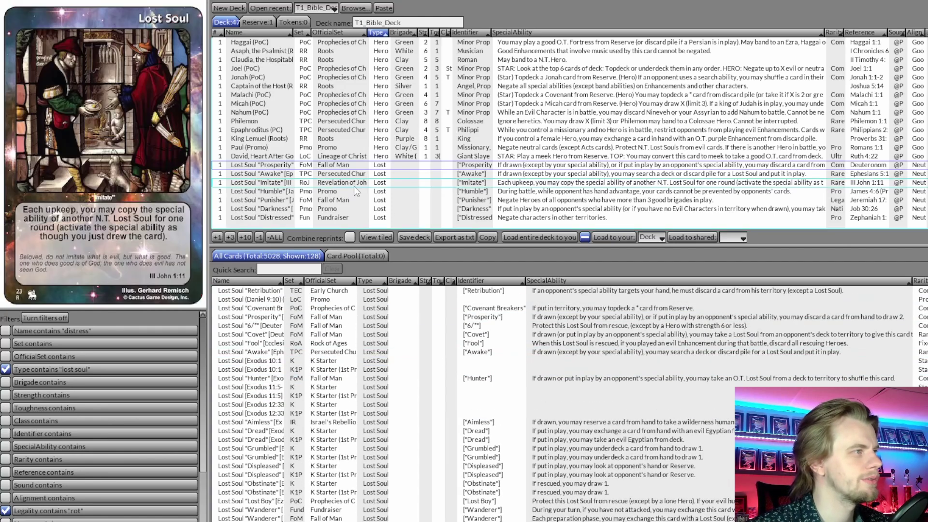
Change the card type filter to "dominant" and sort the filtered cards by name
click(41, 370)
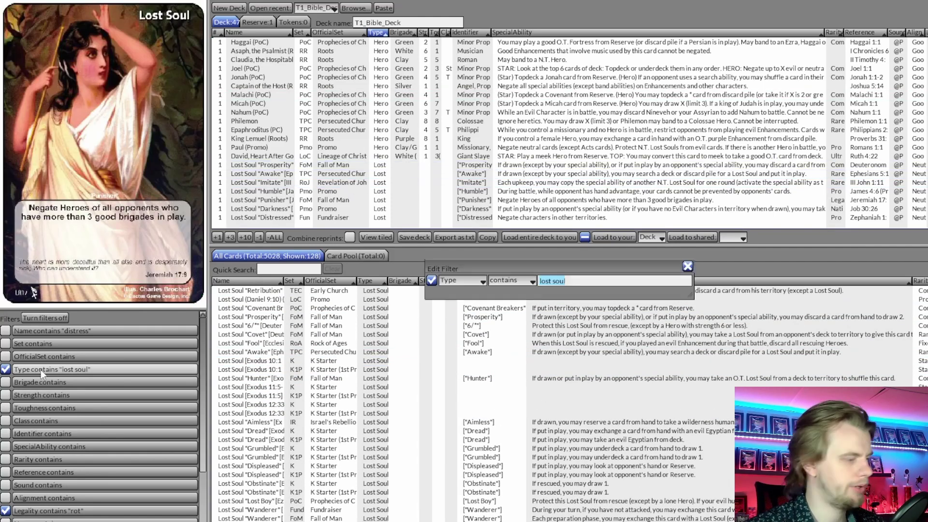
text(domina)
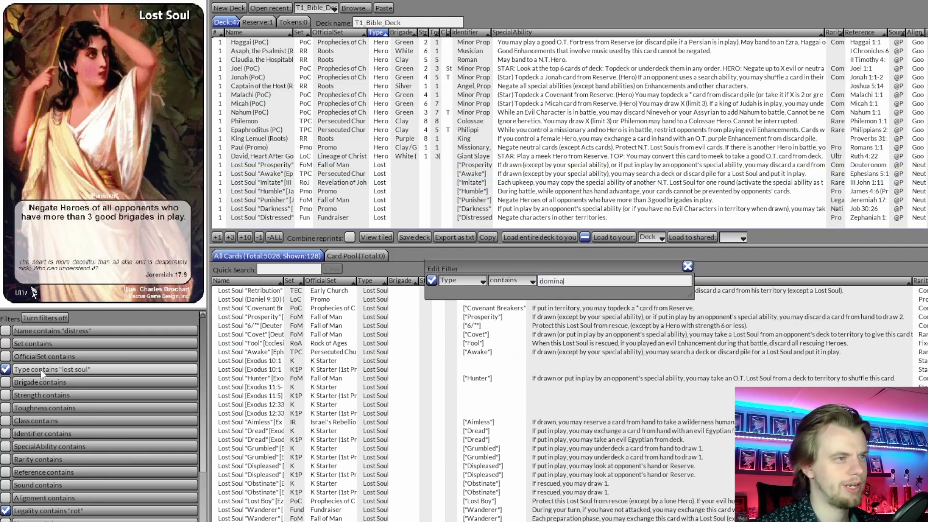
text(nts)
key(Return)
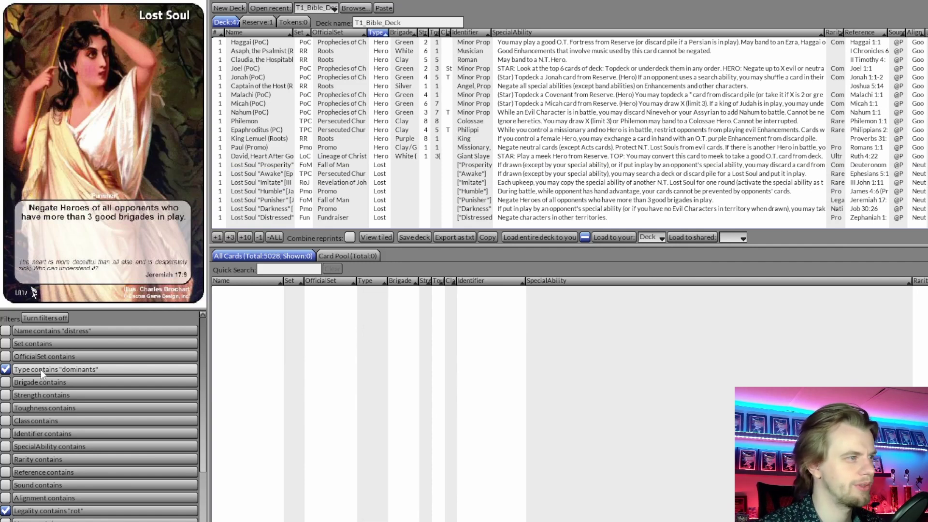
click(101, 372)
key(End)
key(BackSpace)
key(Return)
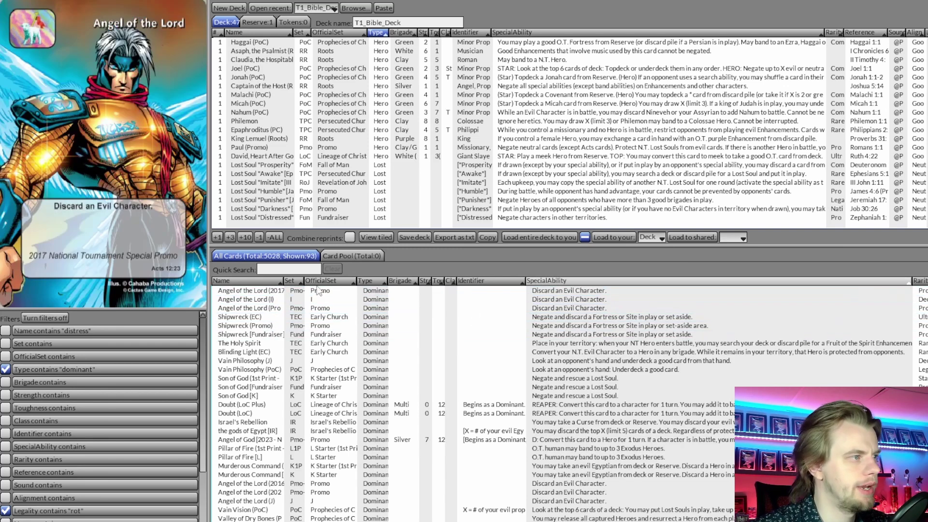
click(260, 282)
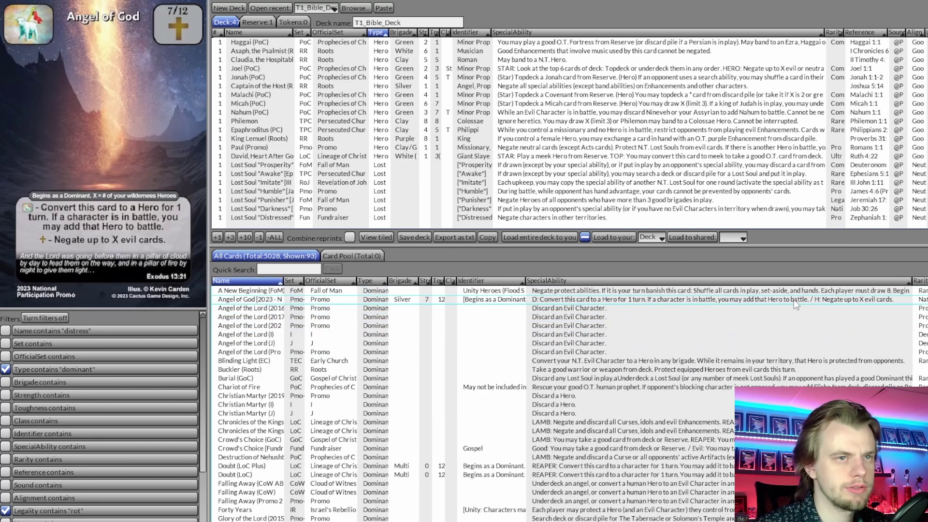
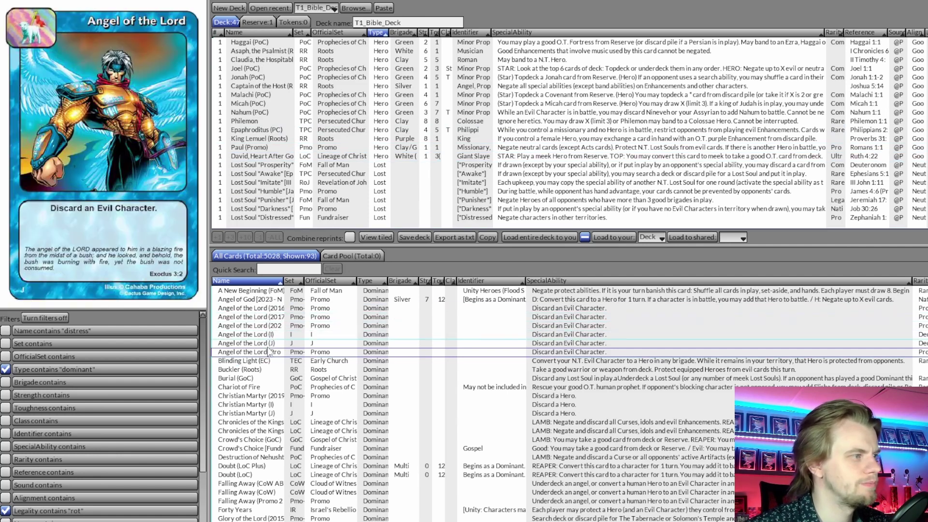
Browse the Dominants from Angel of the Lord through Son of God, checking their abilities and Bible references
scroll(274, 382, down, 2)
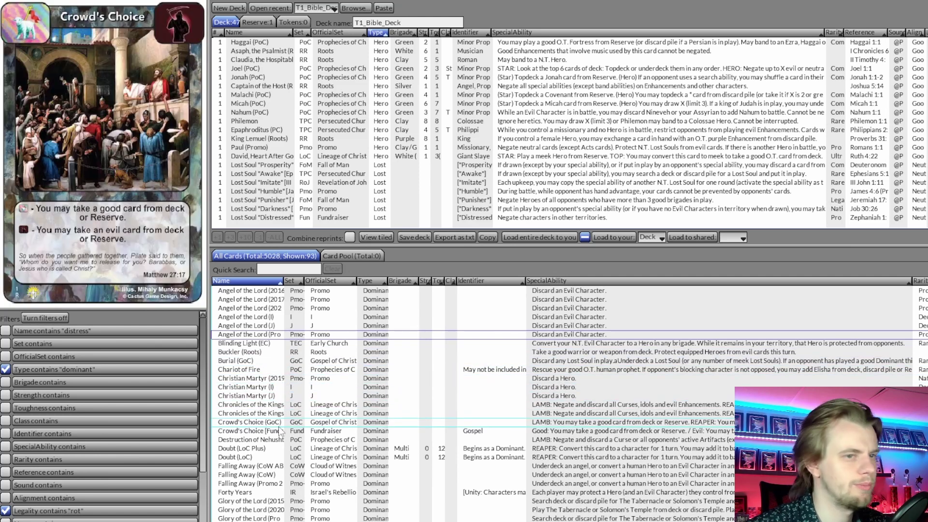
scroll(281, 438, down, 4)
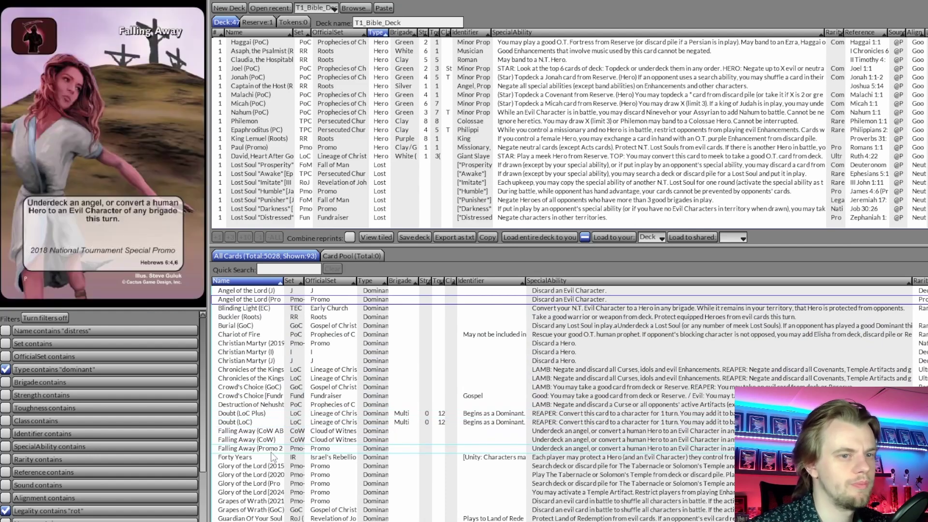
scroll(274, 457, down, 1)
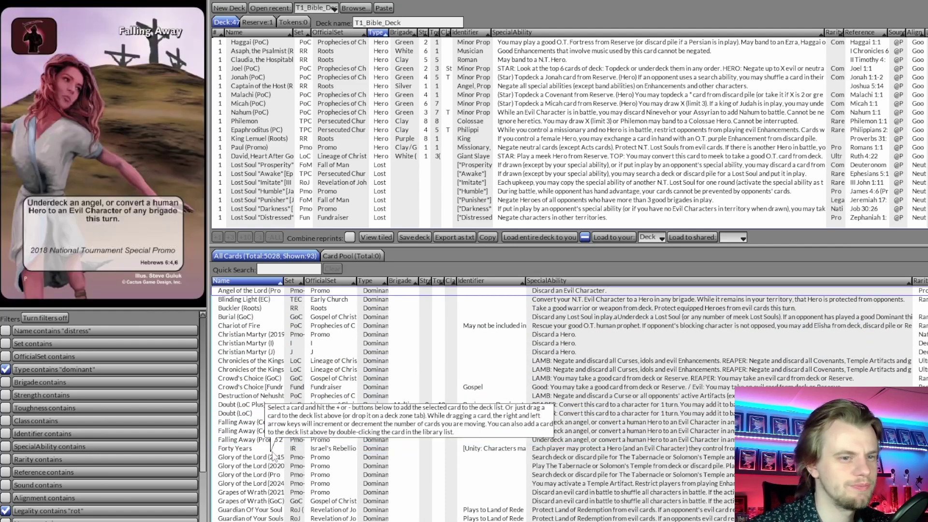
scroll(284, 443, down, 1)
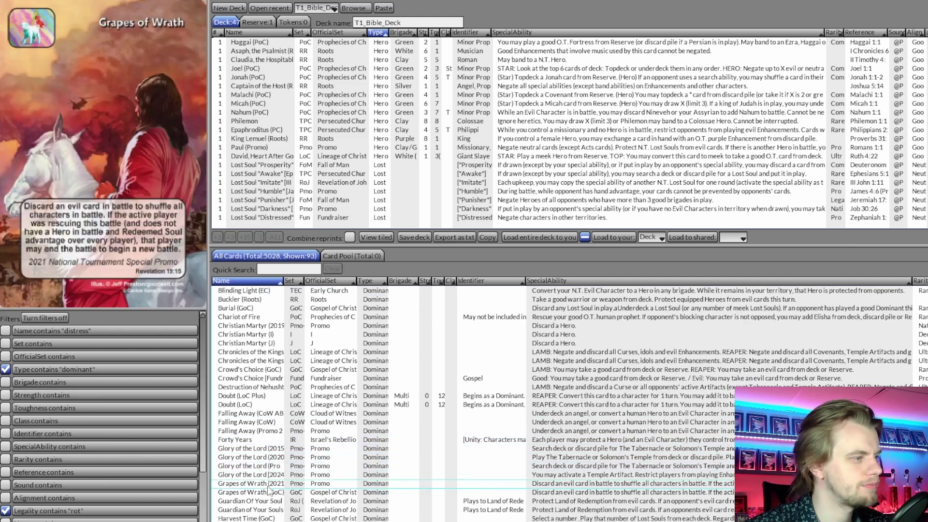
scroll(273, 473, down, 3)
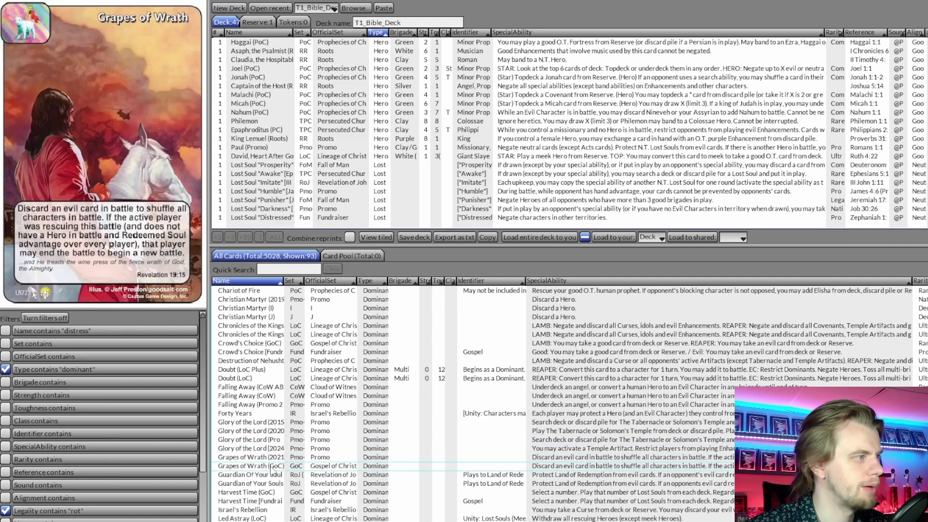
scroll(270, 471, down, 6)
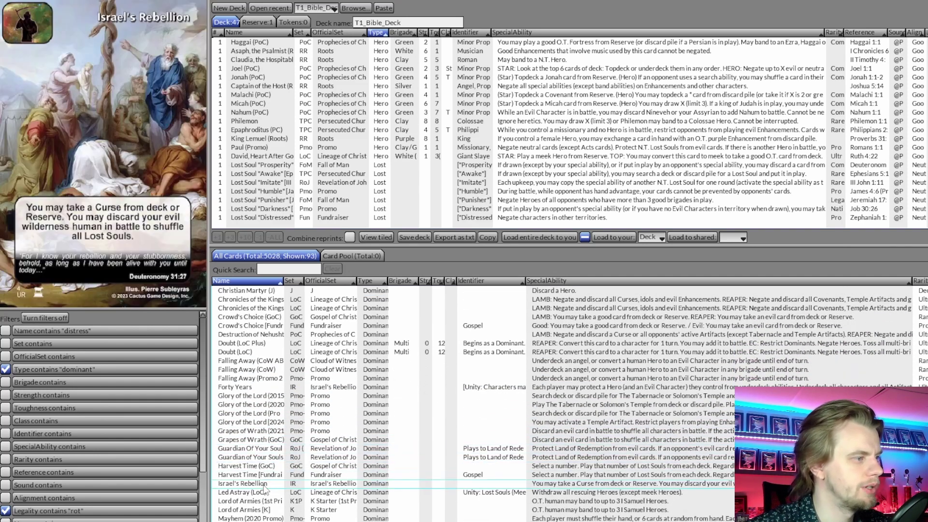
scroll(269, 498, down, 5)
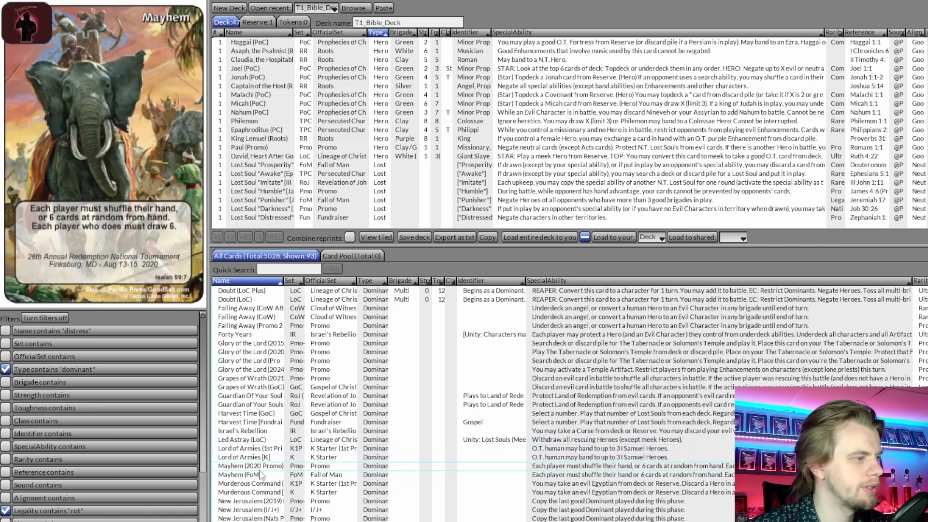
scroll(262, 456, down, 4)
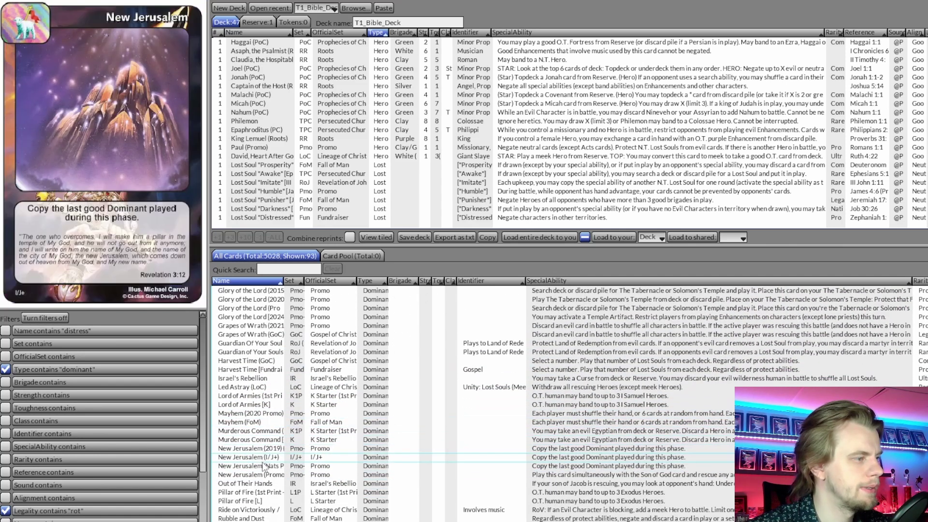
scroll(267, 462, down, 8)
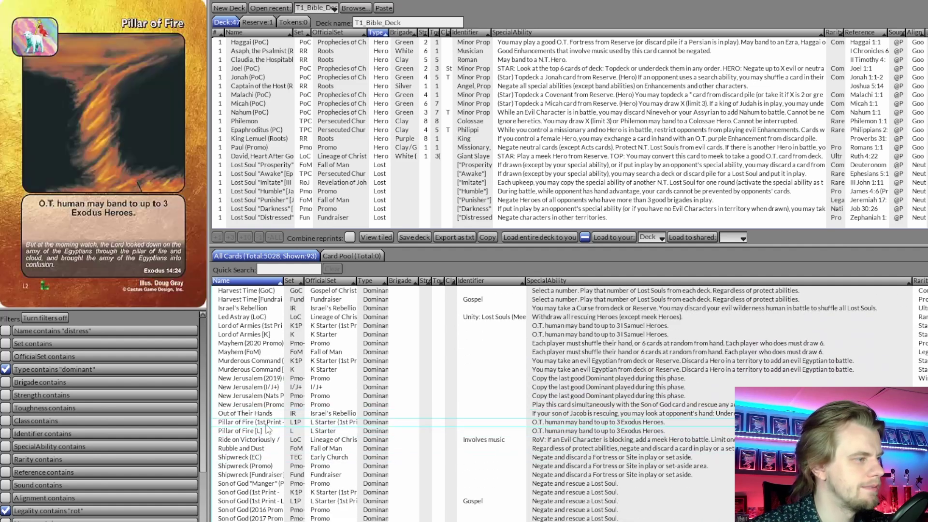
scroll(271, 473, down, 9)
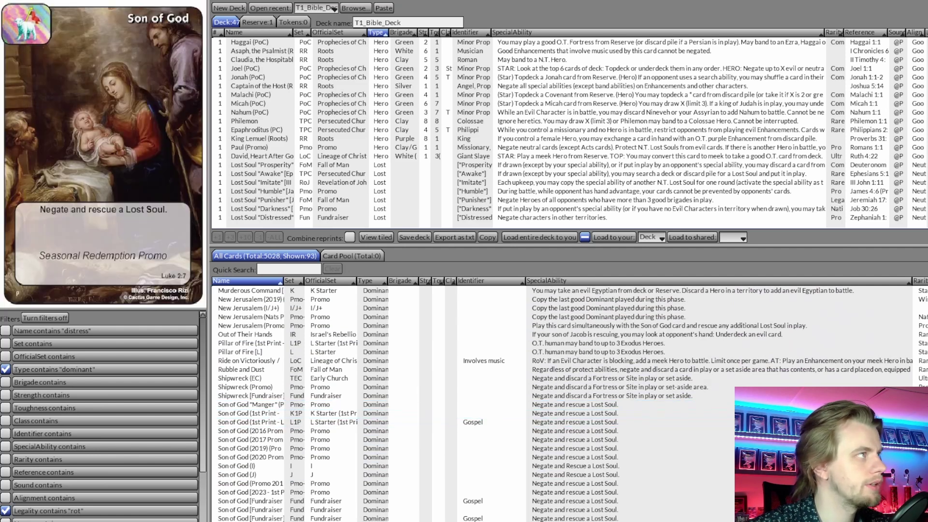
Switch to the Redemption collection spreadsheet, look through the Daniel cards, and select Daniel, the Apocalyptist
key(alt+Tab)
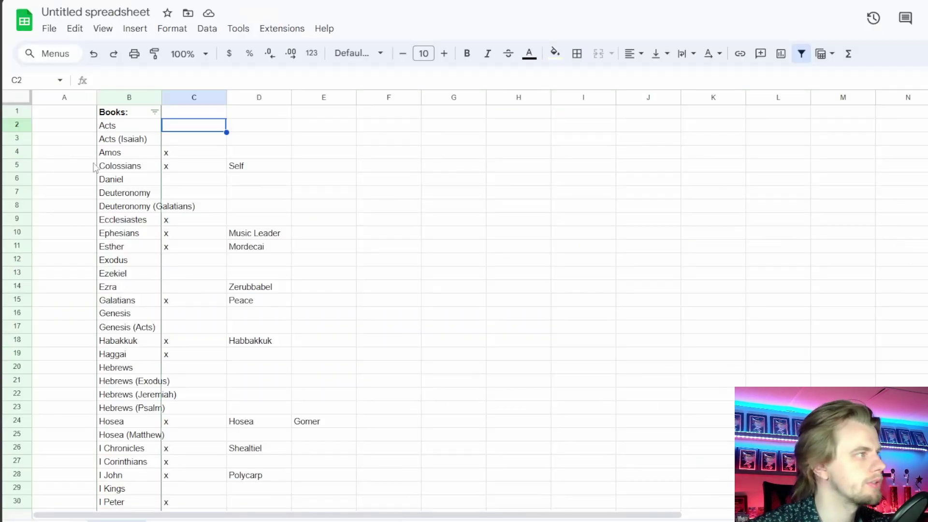
key(alt+Tab)
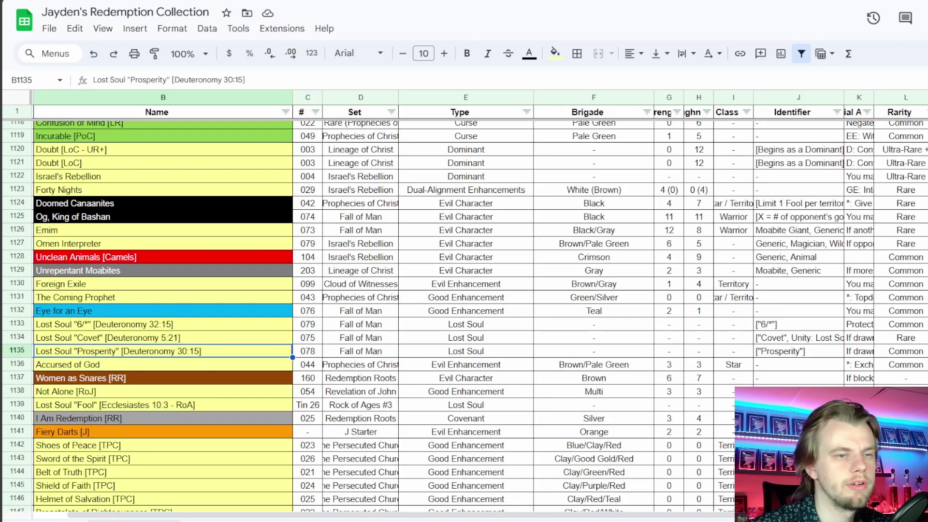
scroll(464, 314, up, 10)
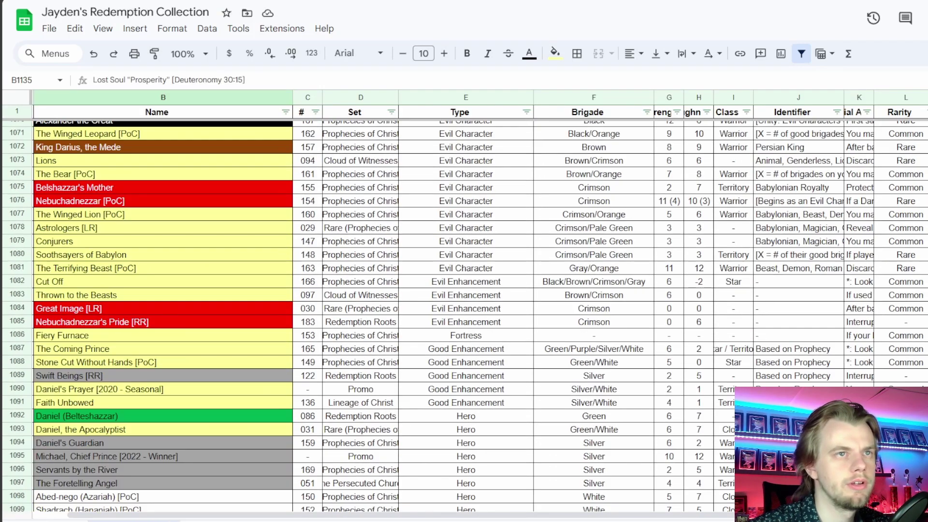
click(153, 430)
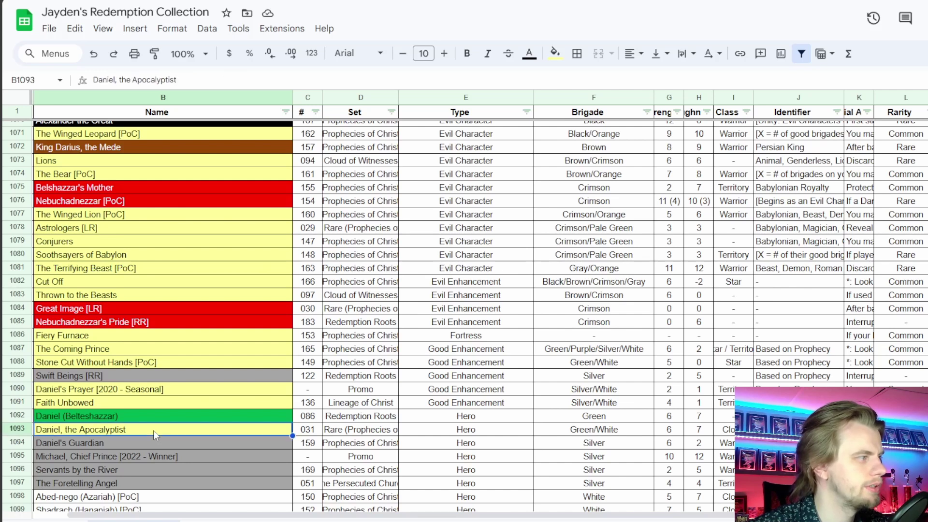
scroll(152, 430, up, 2)
scroll(153, 430, down, 2)
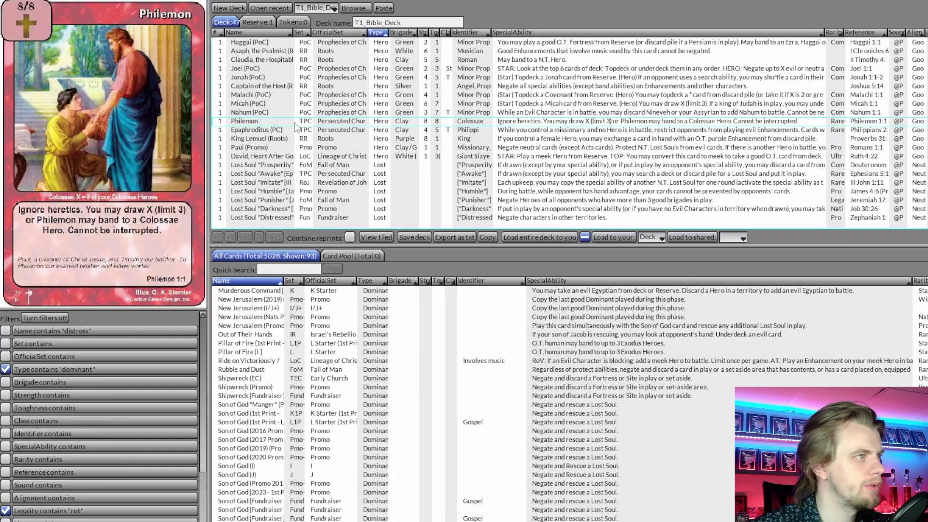
Return to the deck builder, review the deck's Enhancements and characters, and add the K1P first-print Son of God Dominant
scroll(297, 127, up, 6)
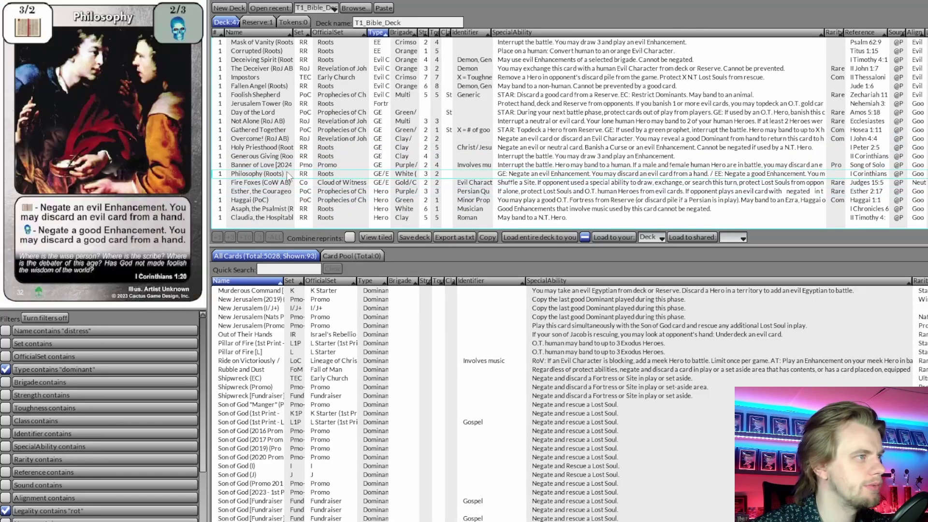
scroll(287, 174, down, 4)
scroll(284, 182, up, 4)
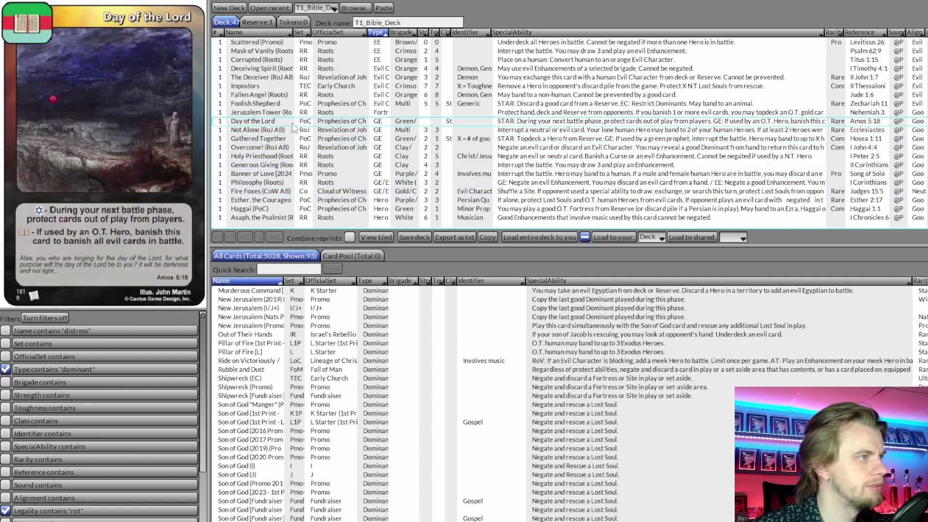
scroll(322, 188, down, 2)
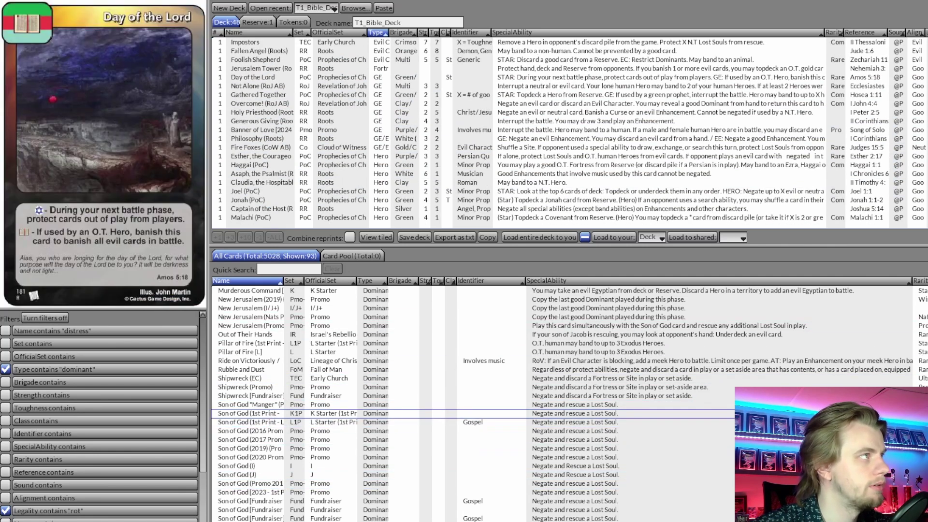
Switch to the Bible books spreadsheet and mark Daniel and Deuteronomy with an x in column C
key(alt+Tab)
click(186, 179)
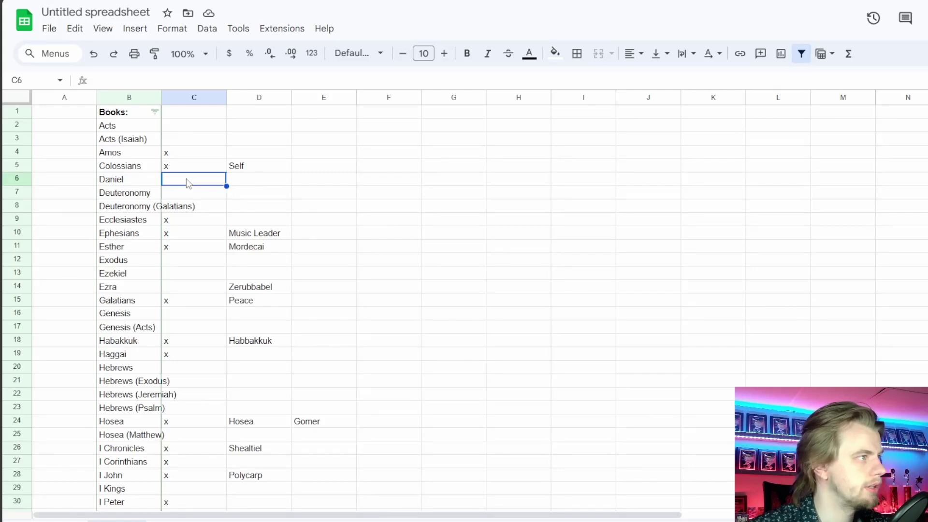
text(x)
key(Return)
text(x)
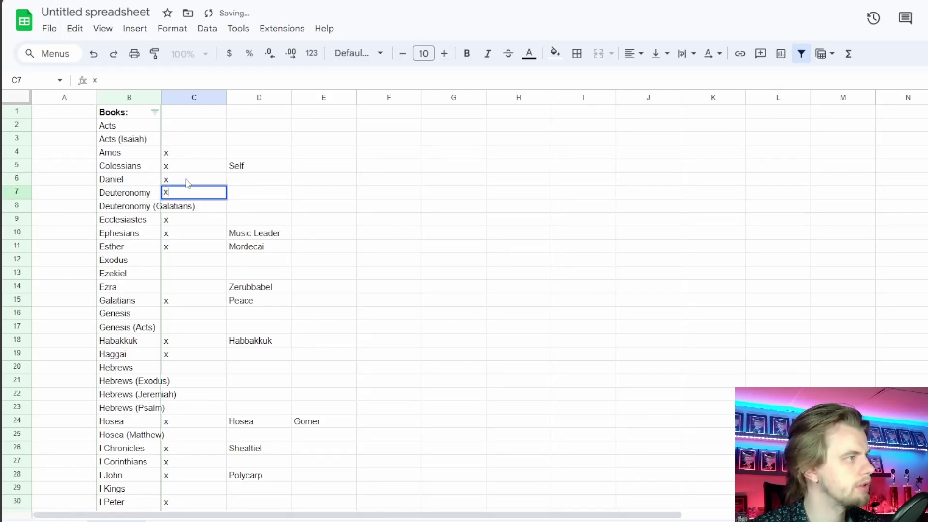
key(Return)
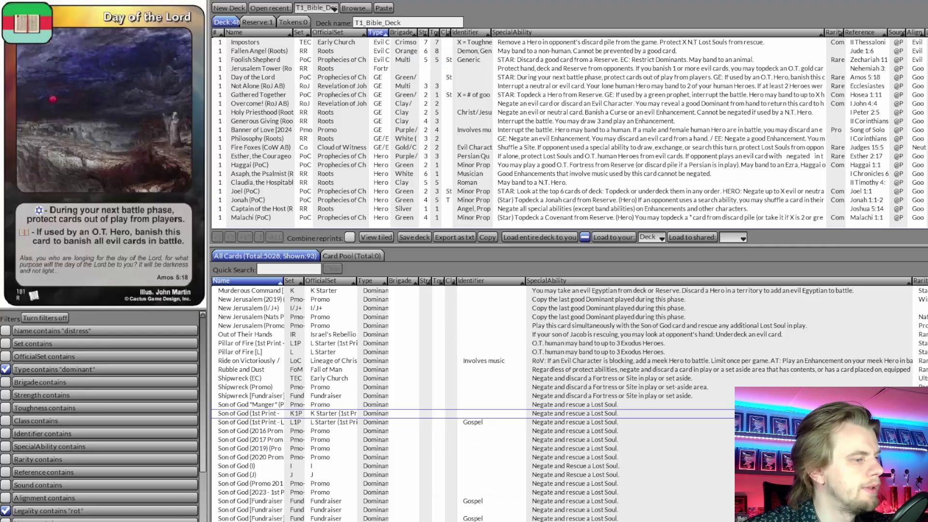
Return to the deck builder and add The Second Coming Dominant from the Cloud of Witnesses set to the deck
scroll(296, 413, down, 4)
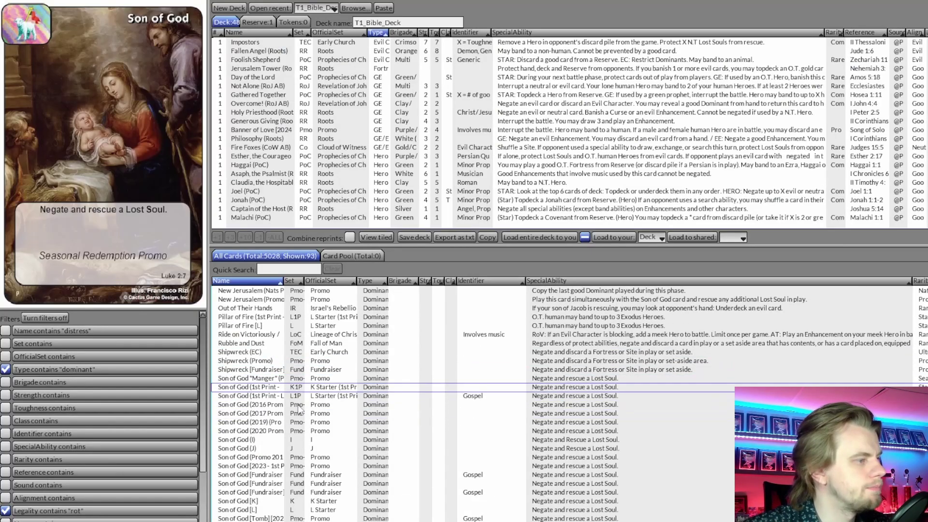
scroll(295, 414, down, 2)
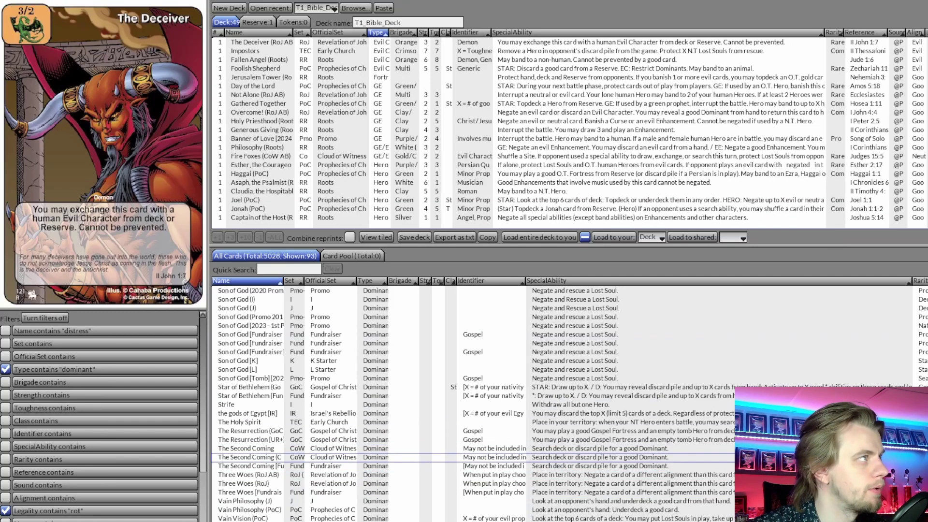
Switch to the Bible books spreadsheet and mark Hebrews with an x in column C
key(alt+Tab)
scroll(216, 247, down, 5)
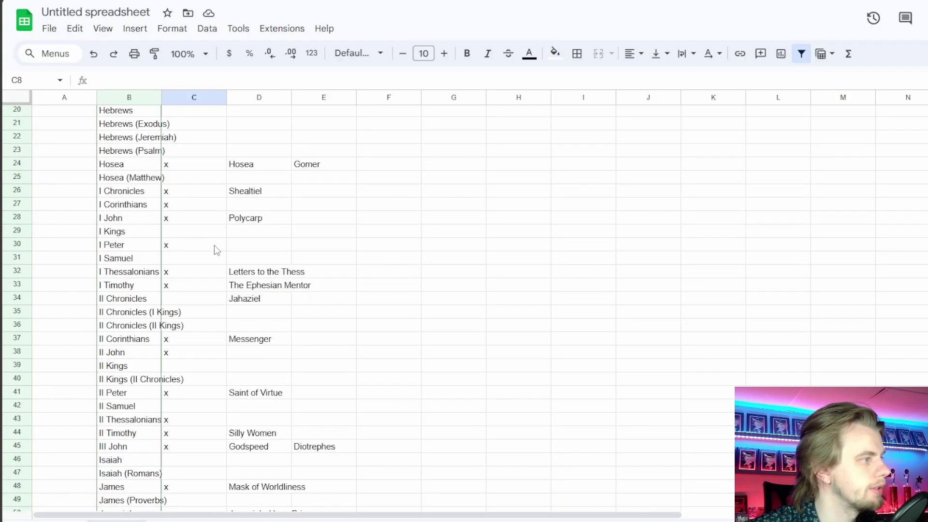
scroll(184, 254, up, 3)
click(184, 241)
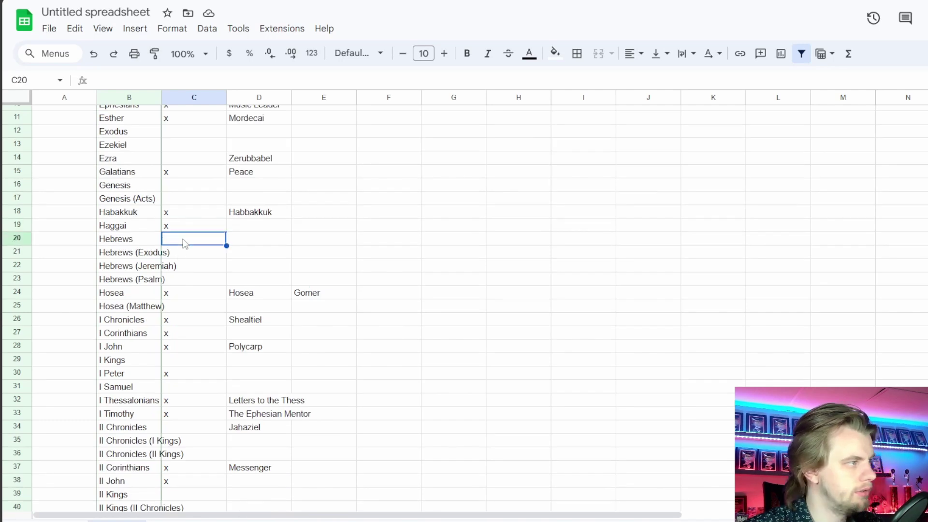
text(x)
key(Return)
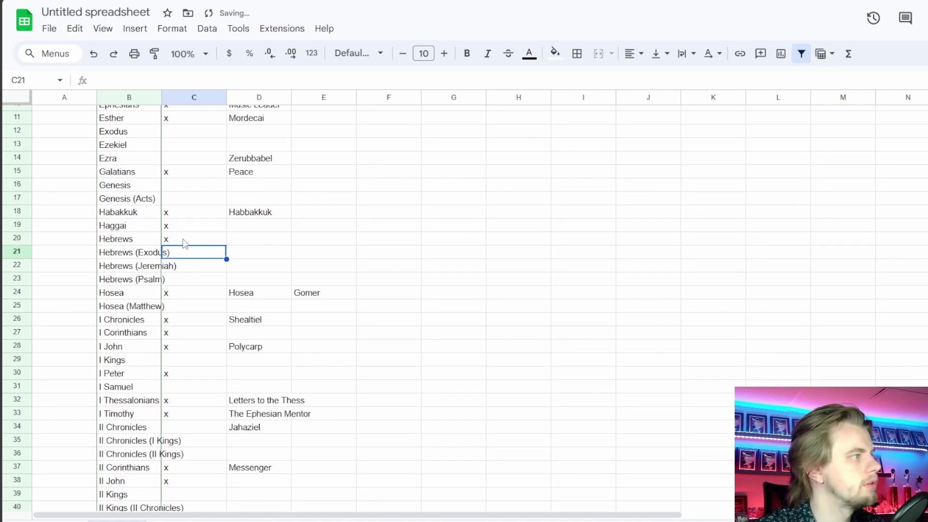
Return to the deck builder and look through the available Dominants for one from a book not yet covered
key(alt+Tab)
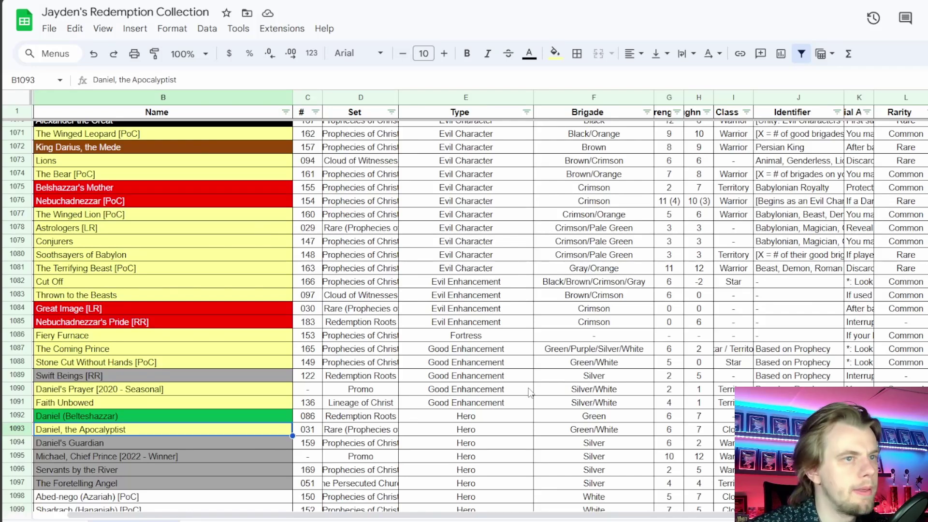
key(alt+Tab)
scroll(352, 150, up, 3)
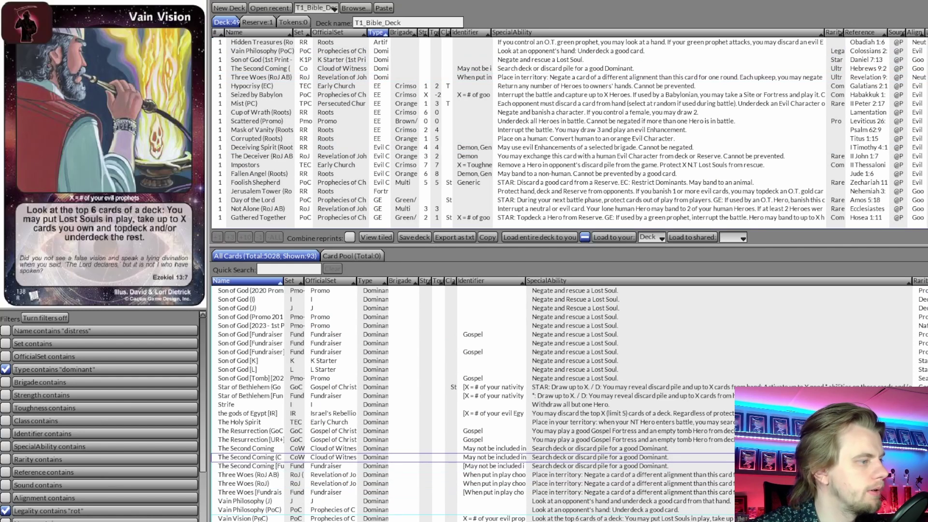
scroll(270, 515, up, 6)
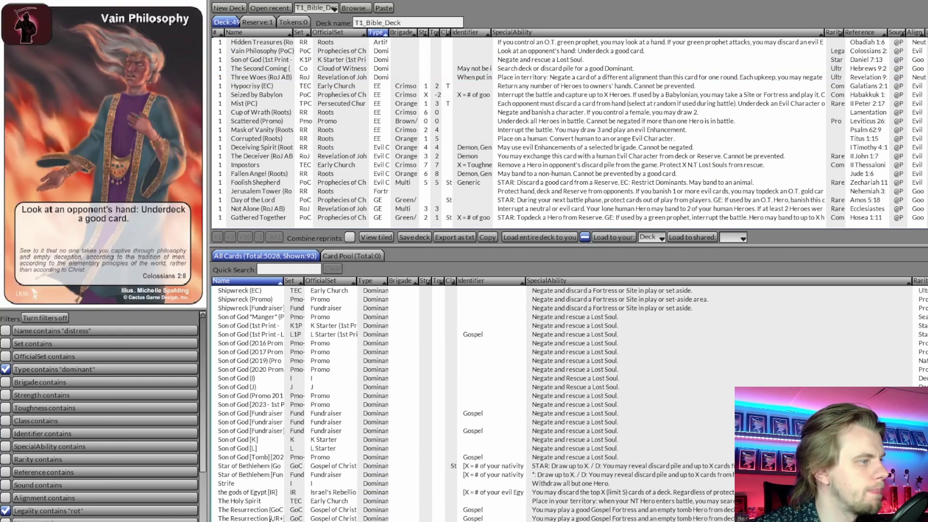
scroll(266, 435, up, 6)
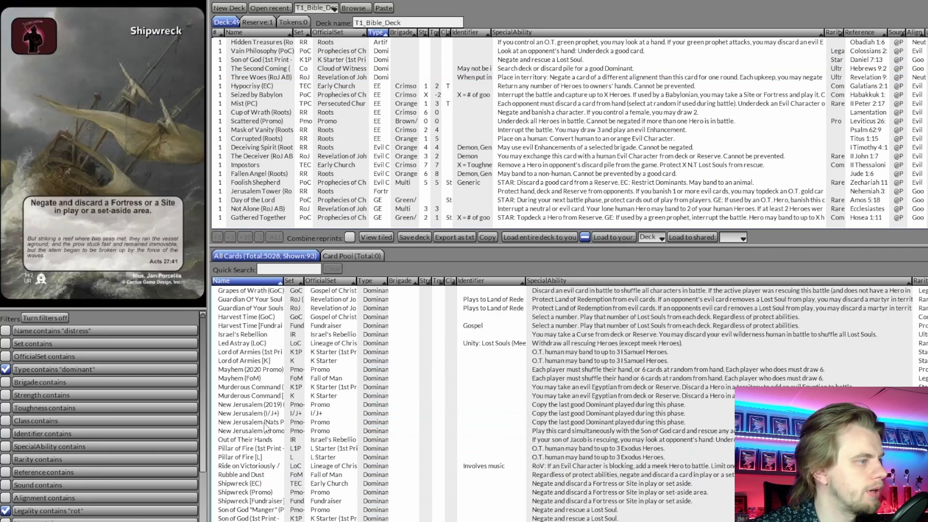
scroll(265, 427, up, 5)
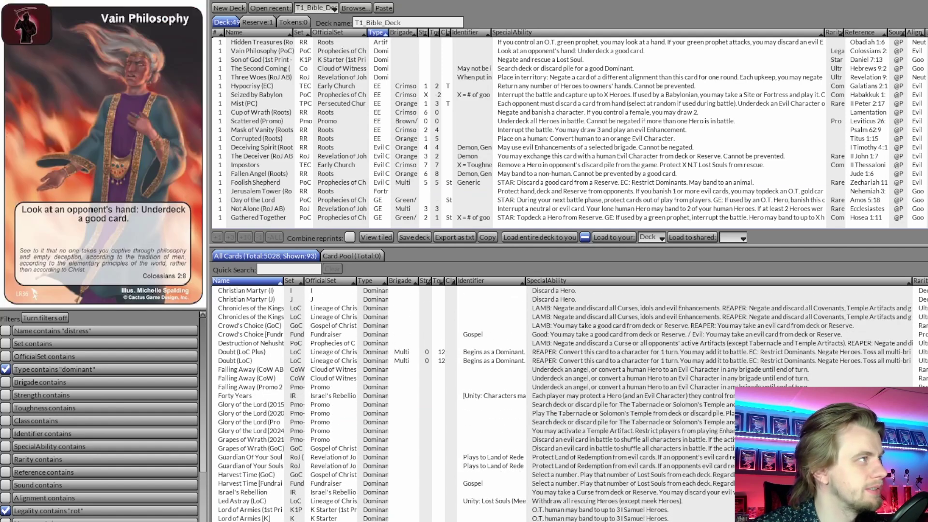
Switch to the Redemption collection spreadsheet and examine the Exodus Artifacts, including Golden Calf and Book of the Covenant
key(alt+Tab)
scroll(635, 245, down, 15)
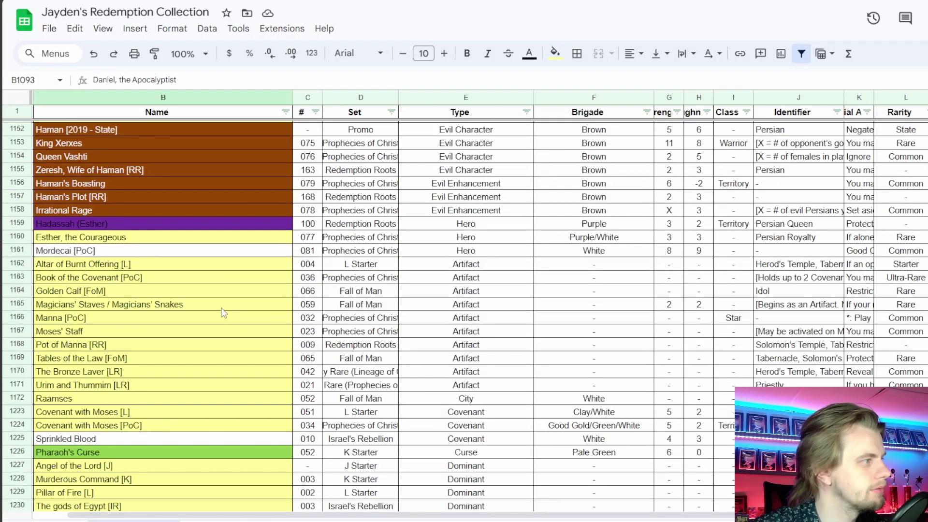
click(223, 309)
scroll(221, 330, down, 2)
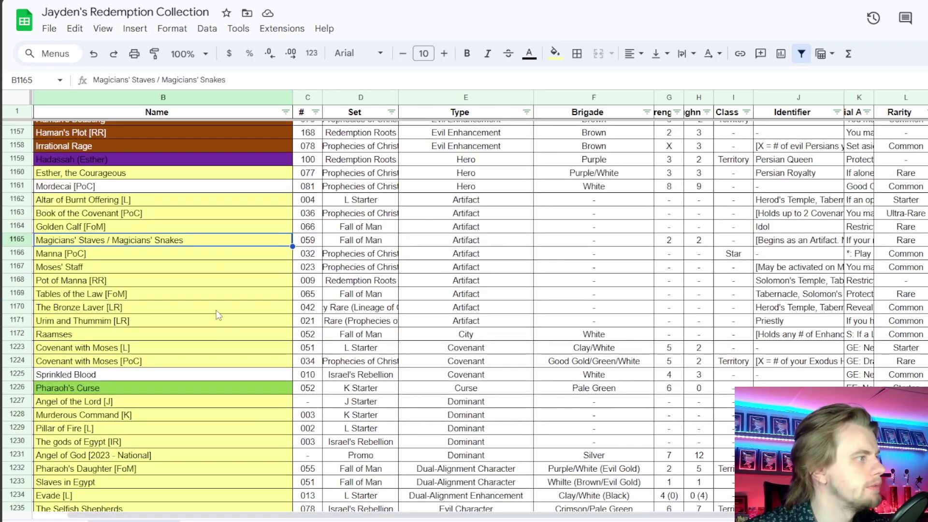
drag(184, 319, 181, 228)
click(181, 228)
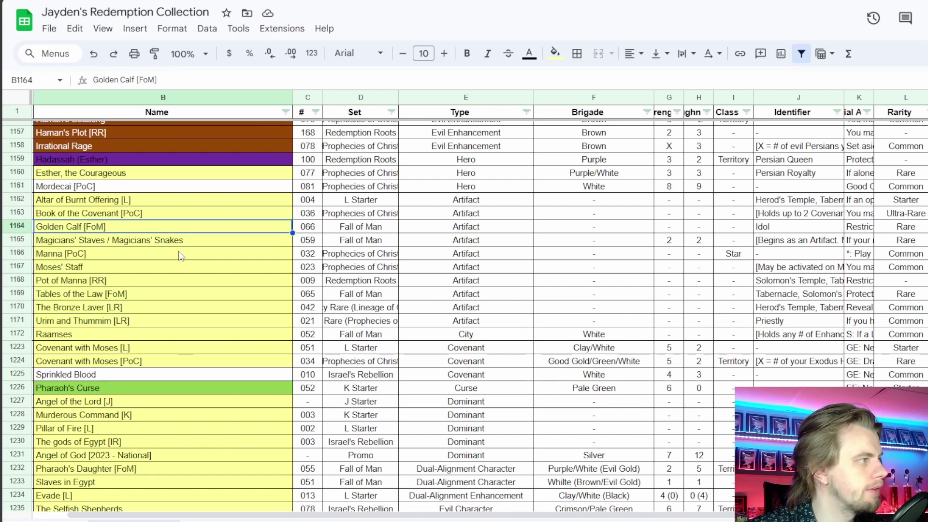
click(152, 219)
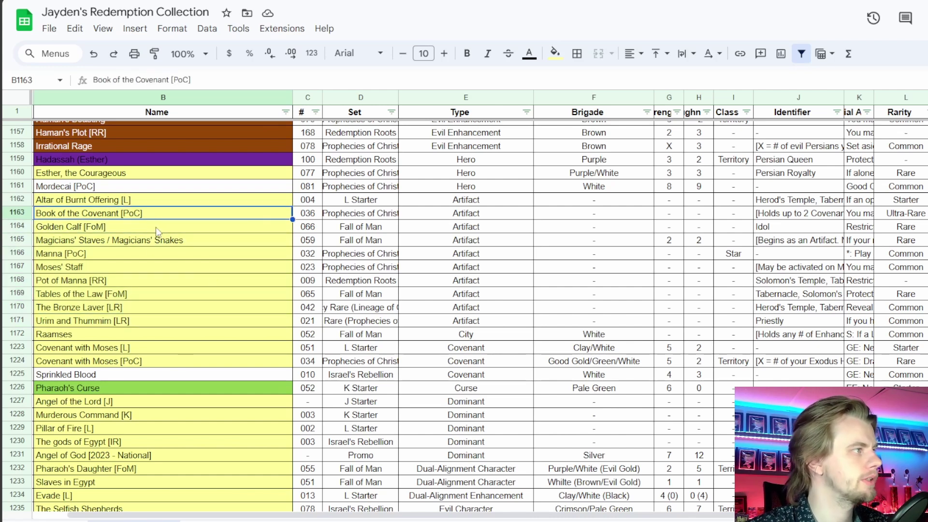
Examine the Exodus Dominants from Angel of the Lord to Angel of God, plus Pharaoh's Daughter and The Selfish Shepherds
scroll(158, 227, down, 3)
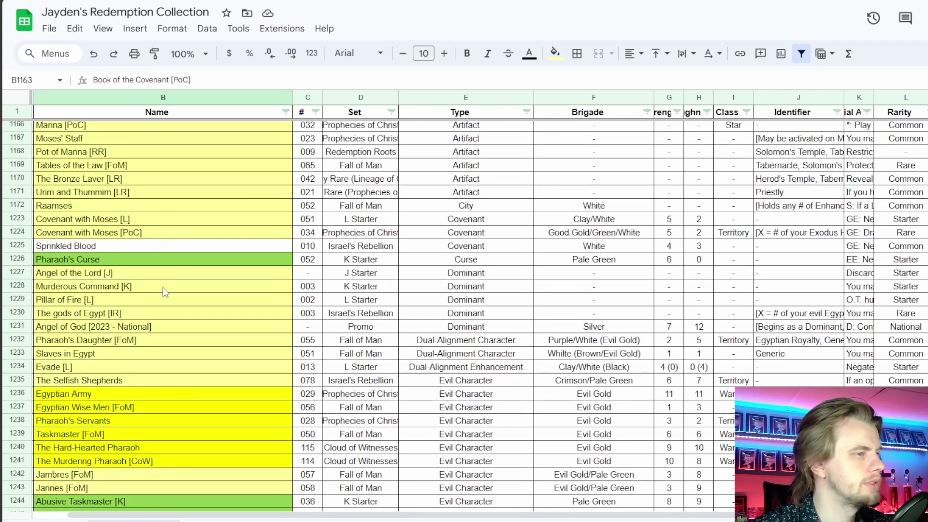
drag(177, 277, 166, 332)
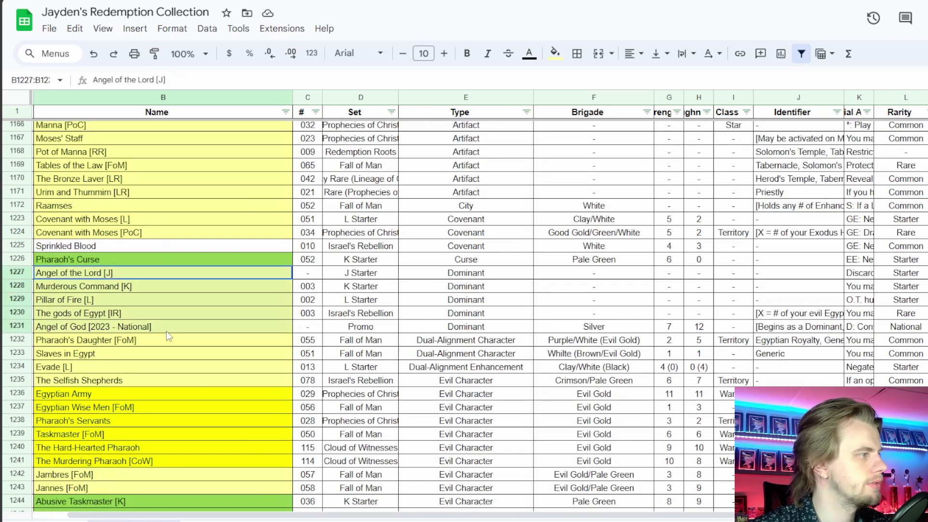
click(147, 340)
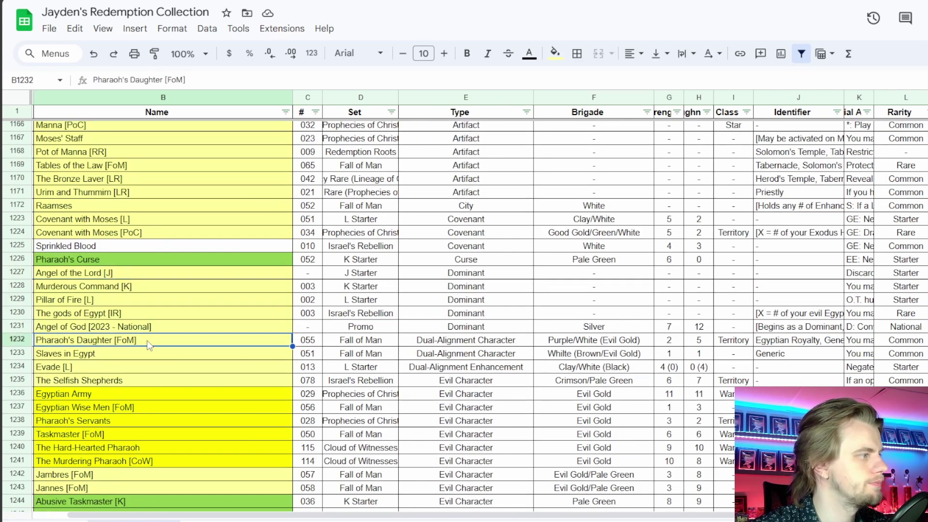
click(152, 381)
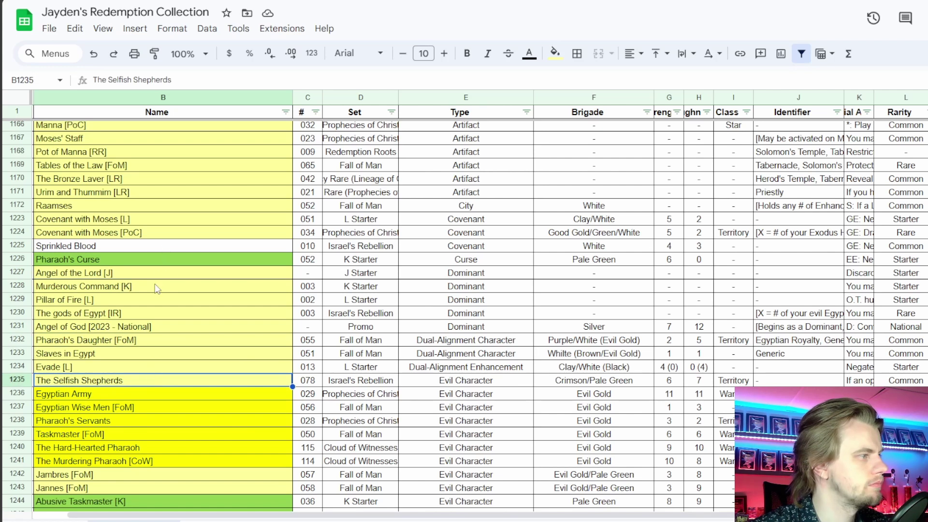
Examine the Exodus Evil Gold characters starting at Egyptian Army and the Evil Gold Enhancements starting at Evicted
scroll(157, 289, down, 3)
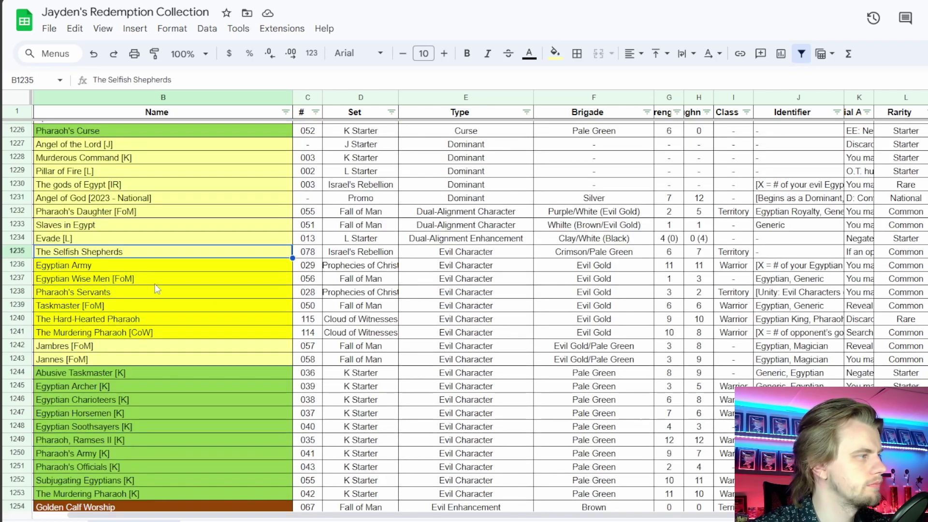
drag(156, 264, 154, 319)
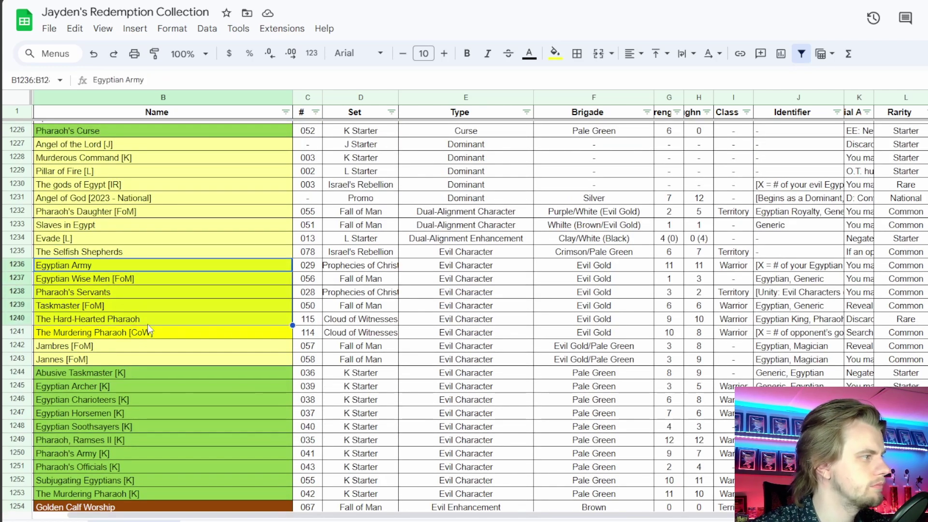
scroll(154, 300, down, 5)
scroll(138, 242, down, 3)
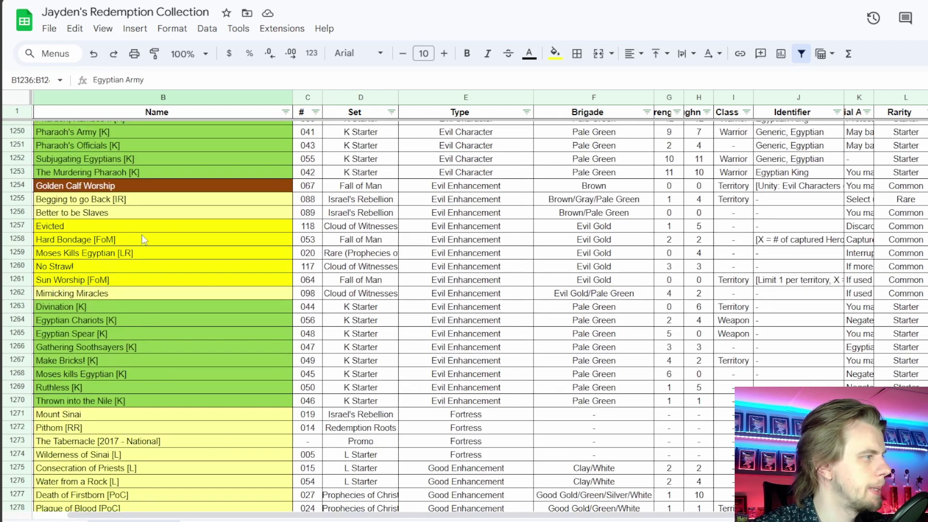
drag(144, 230, 144, 289)
Examine the Exodus Fortresses: Mount Sinai, Pithom, The Tabernacle and Wilderness of Sinai
scroll(143, 289, down, 5)
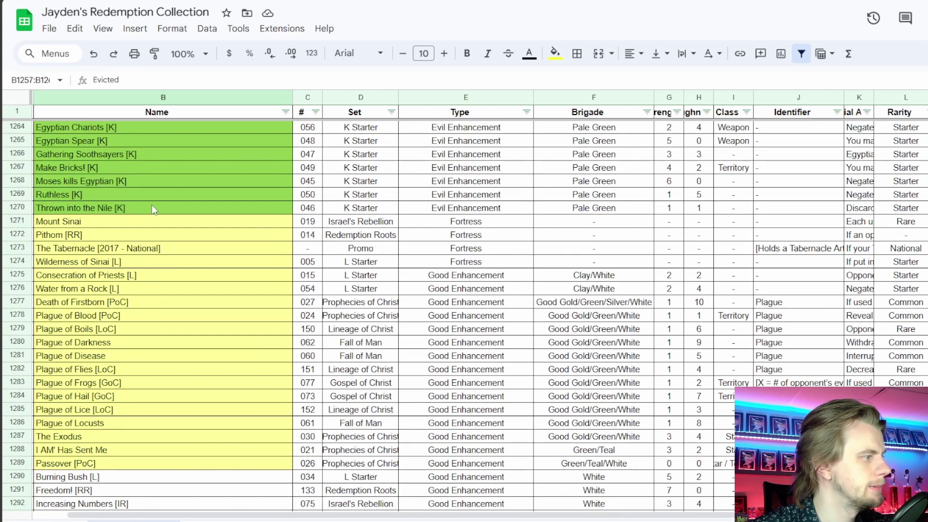
drag(141, 222, 131, 301)
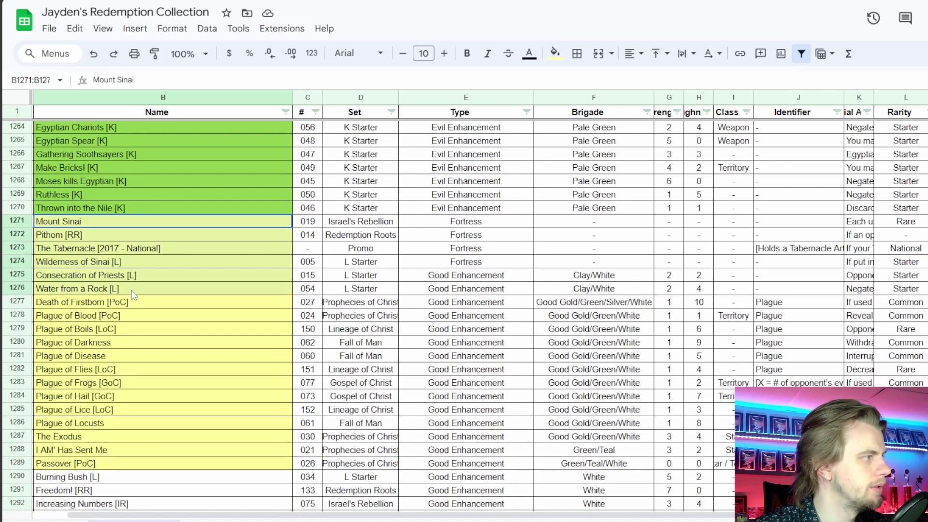
click(149, 263)
click(151, 249)
click(159, 236)
click(159, 222)
click(154, 249)
click(153, 263)
Examine the Exodus Good Enhancements, comparing Plague of Frogs, Plague of Hail, Plague of Locusts and 'I AM' Has Sent Me
scroll(152, 291, down, 2)
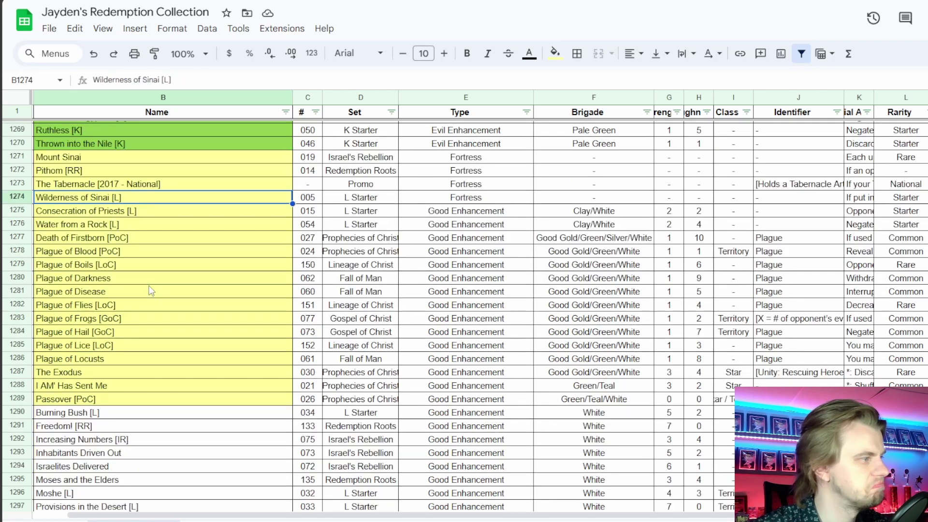
click(118, 388)
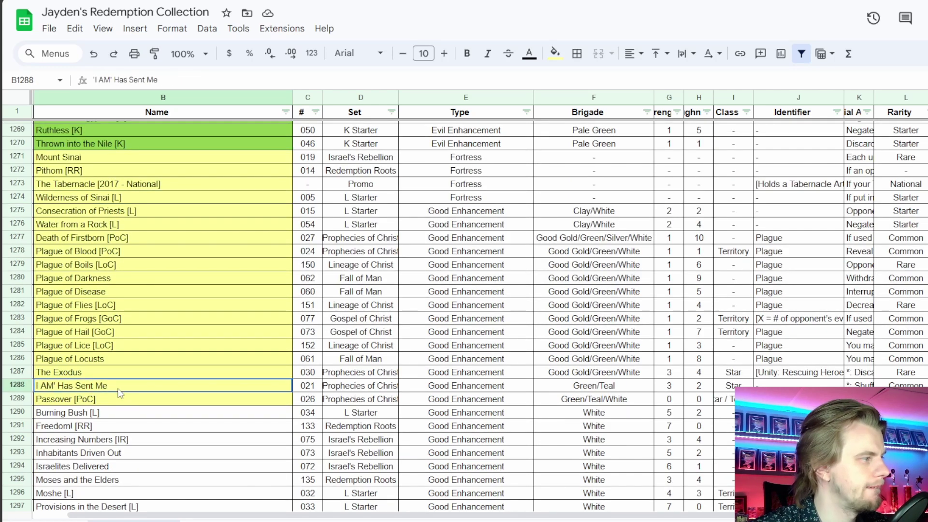
click(120, 361)
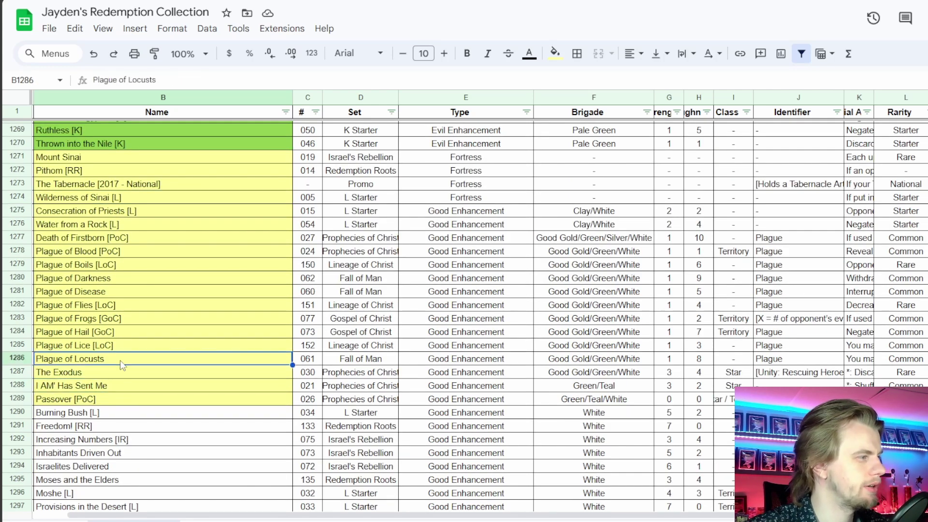
click(132, 318)
click(132, 332)
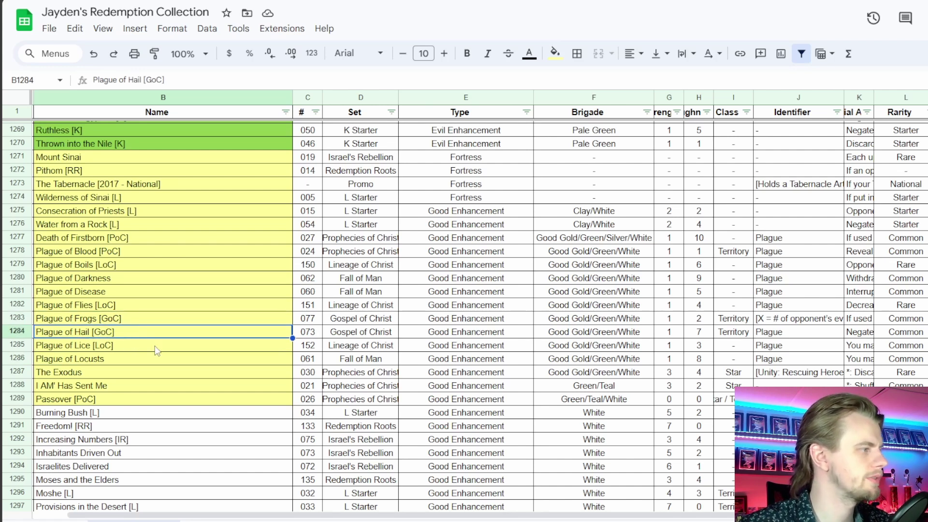
click(149, 323)
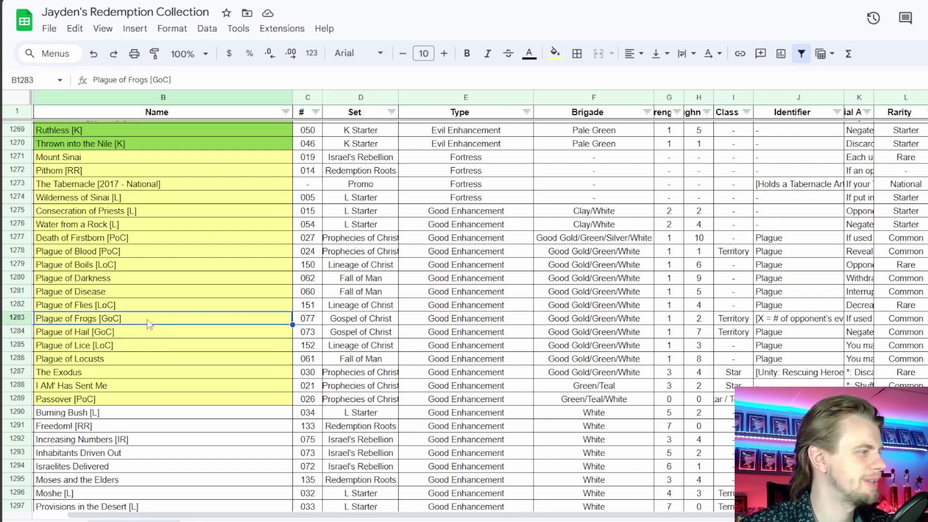
scroll(147, 320, down, 2)
click(141, 323)
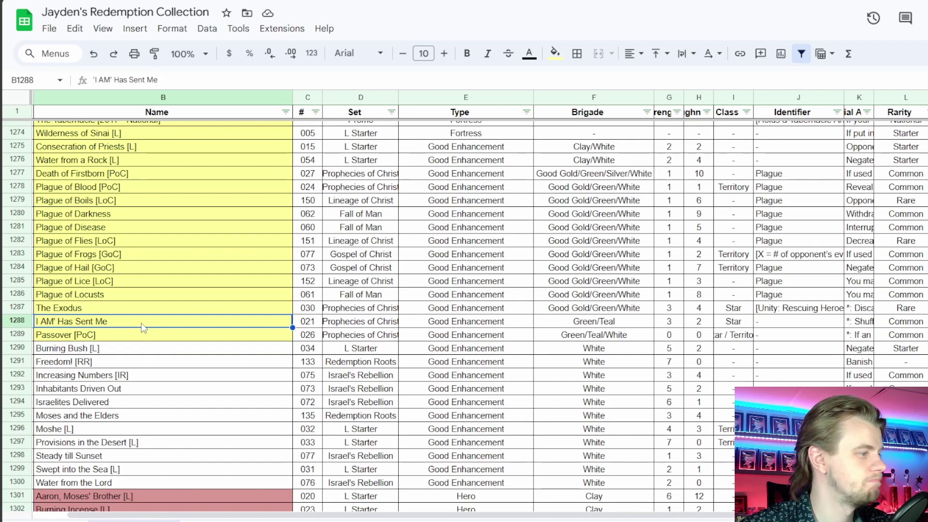
Examine the remaining Exodus cards, covering the white Enhancements, the Heroes such as Moses, the Servant, and the Lost Souls
scroll(142, 323, down, 3)
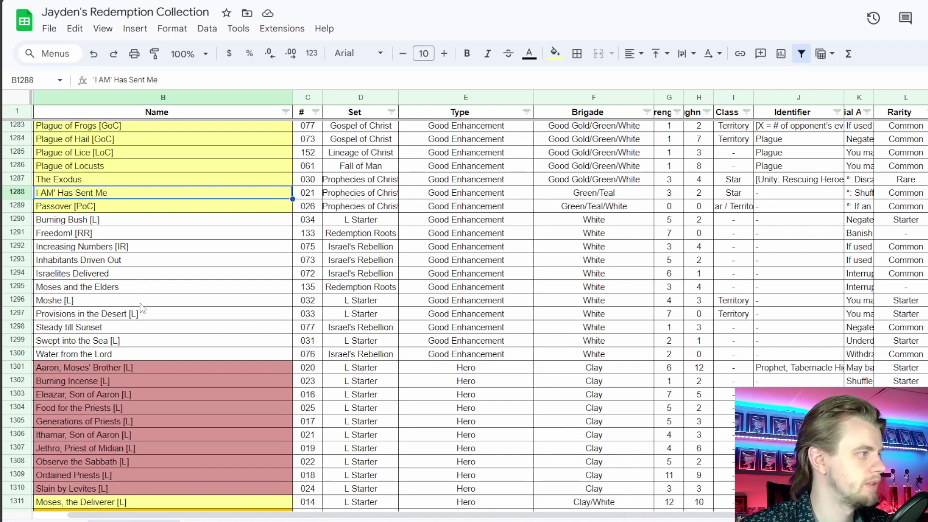
scroll(153, 285, down, 5)
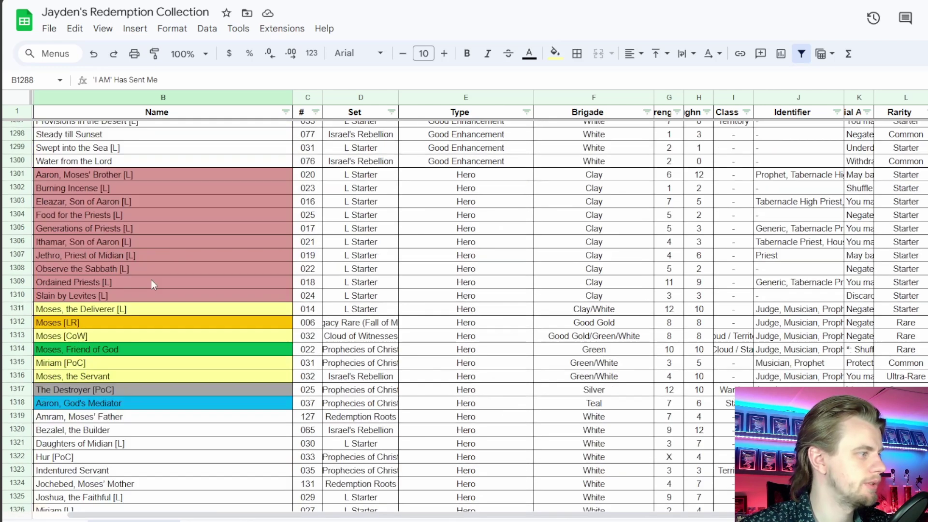
click(131, 377)
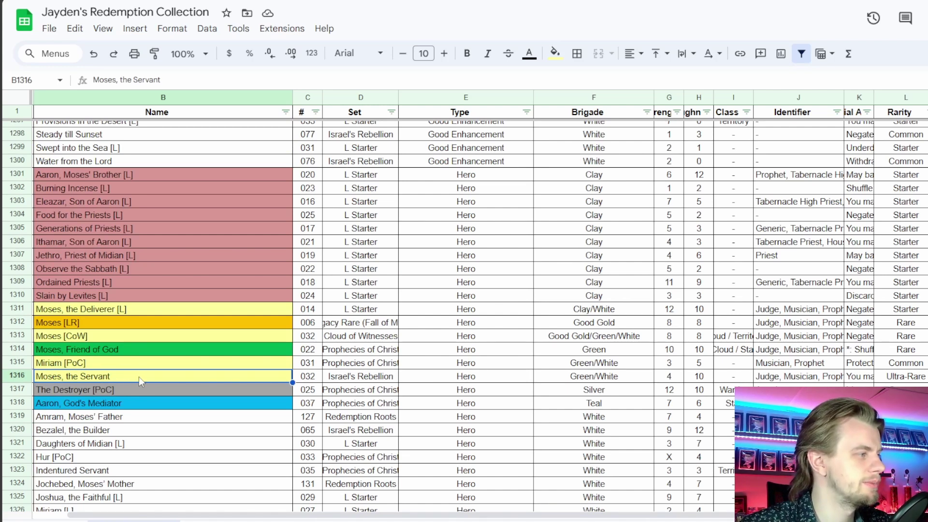
scroll(152, 386, down, 5)
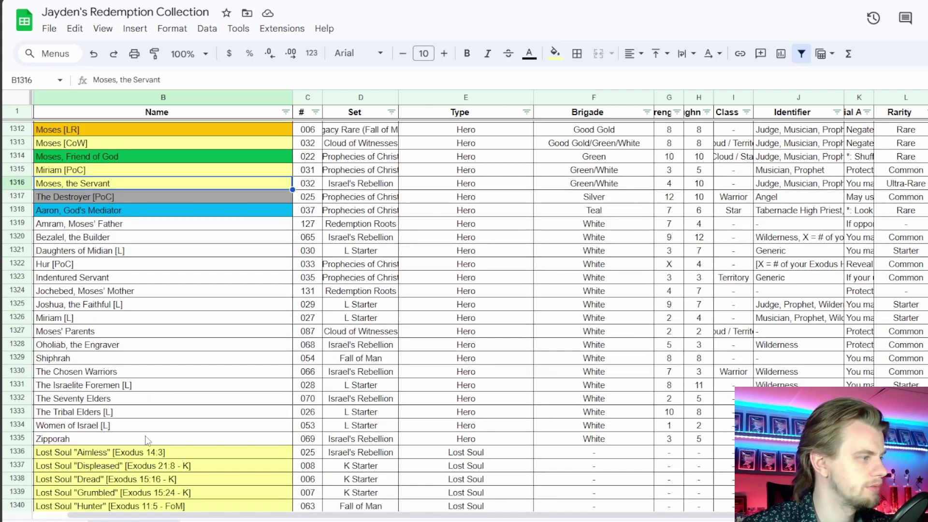
scroll(148, 428, down, 3)
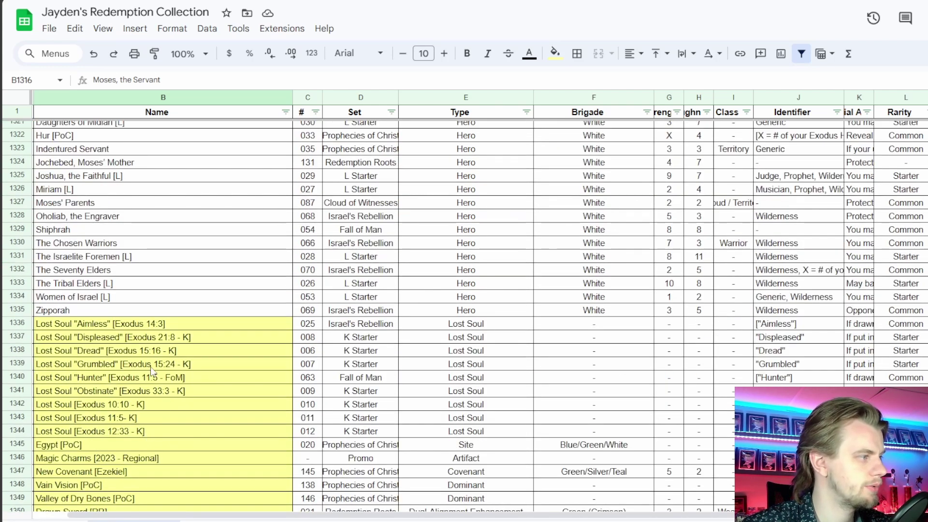
scroll(148, 384, down, 2)
Return to the deck builder and review the deck's Enhancements, Heroes and Lost Souls
scroll(145, 397, up, 6)
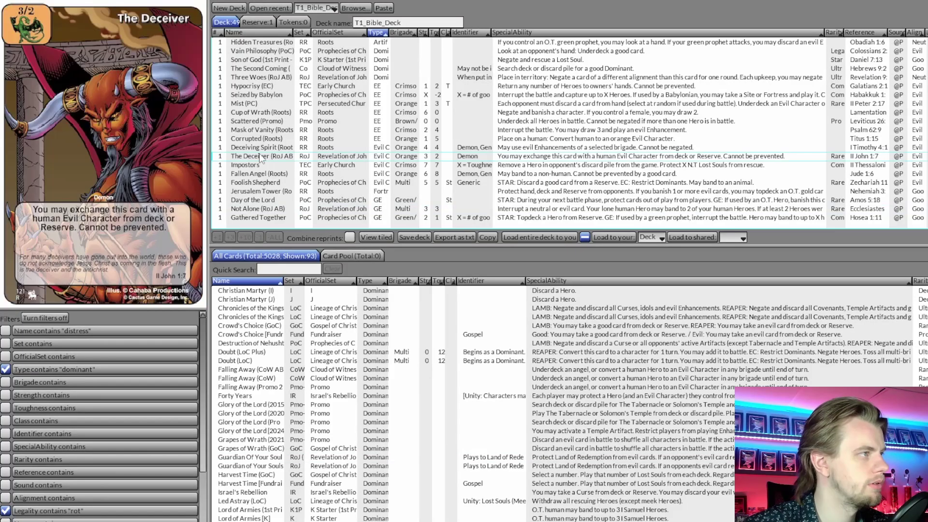
scroll(272, 147, down, 3)
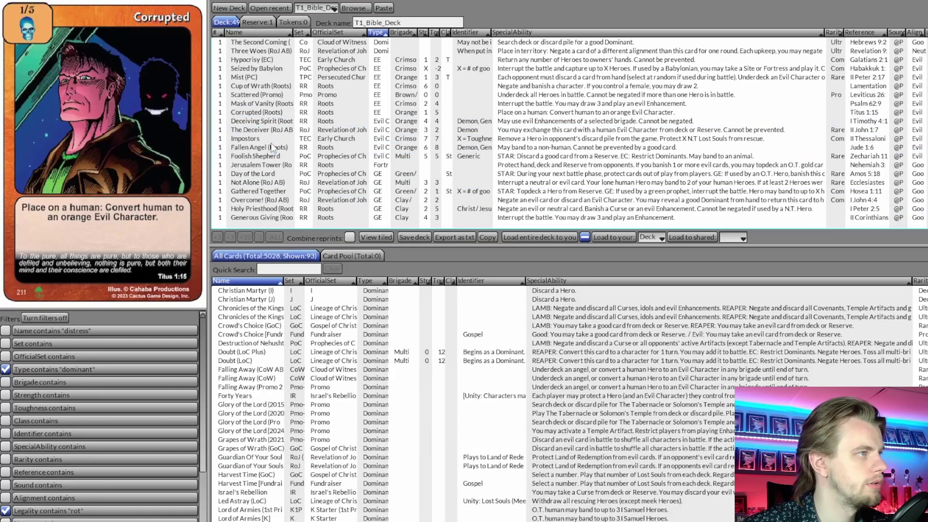
scroll(272, 148, down, 4)
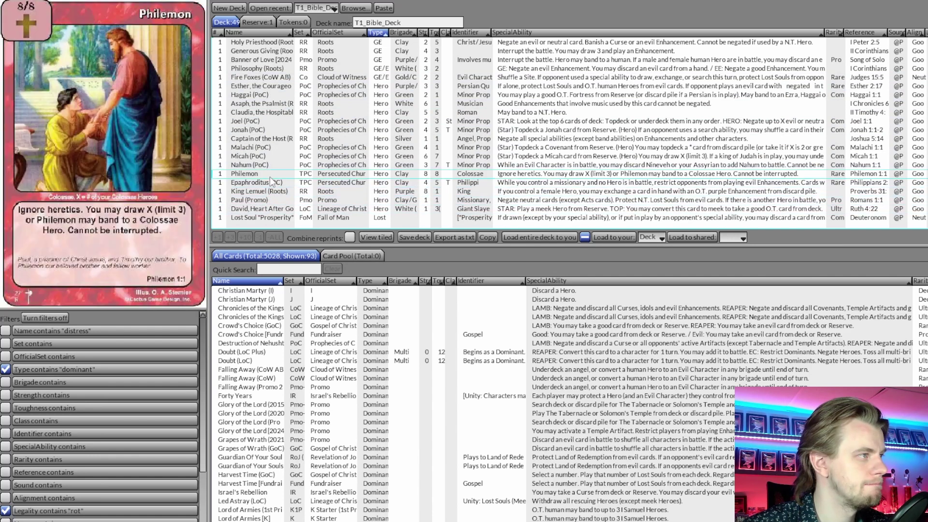
scroll(274, 172, down, 2)
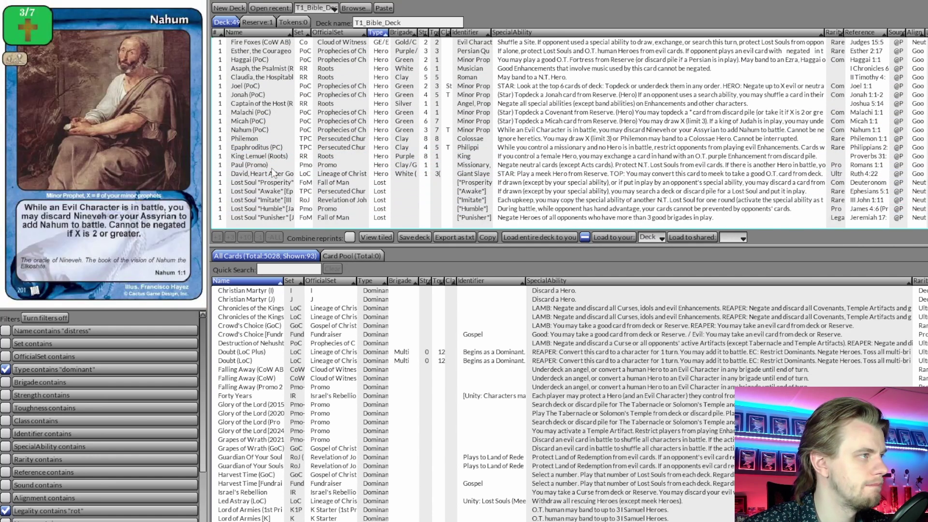
scroll(275, 160, up, 2)
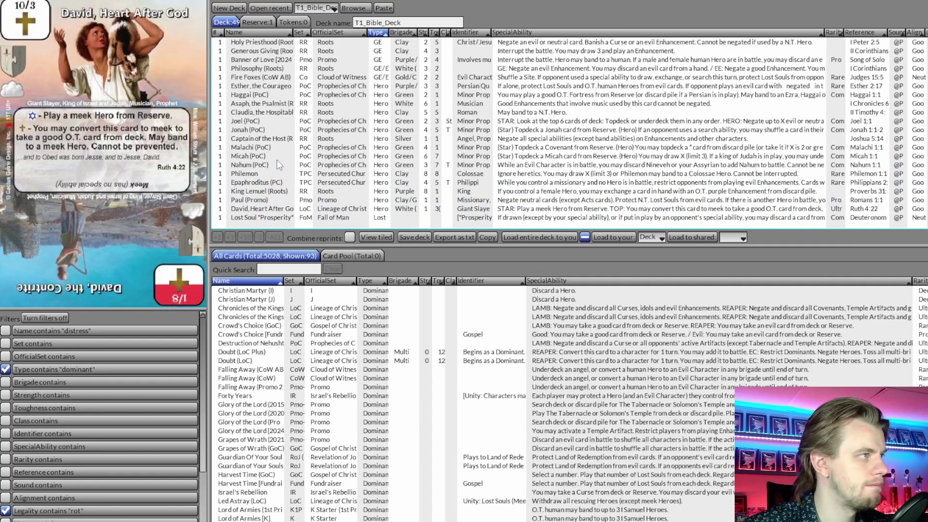
scroll(298, 149, up, 1)
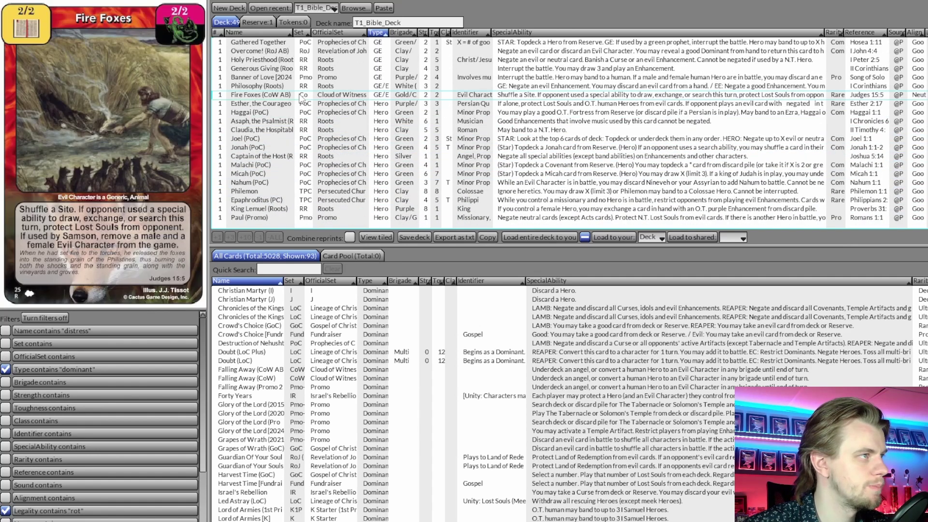
Check the books spreadsheet for the alternative cards noted for Joel, Trumpet in Zion and Outpouring
scroll(280, 167, down, 1)
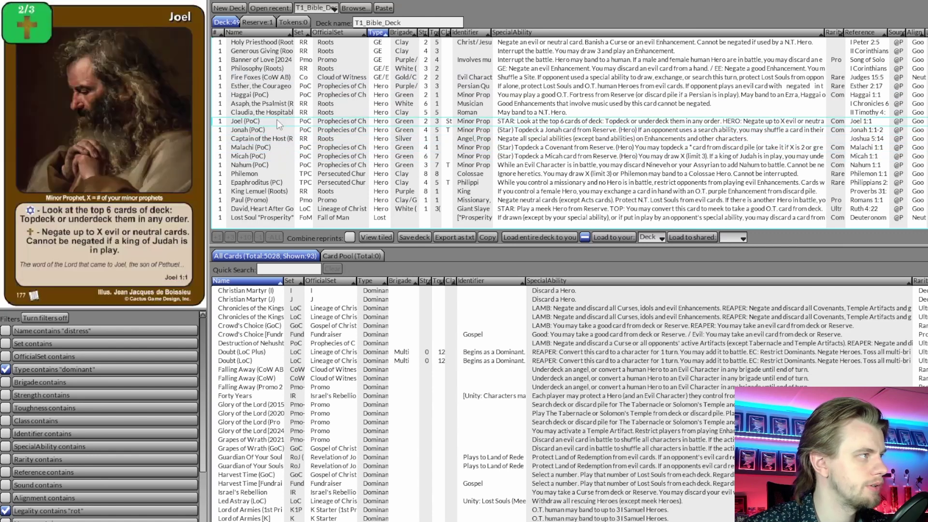
key(alt+Tab)
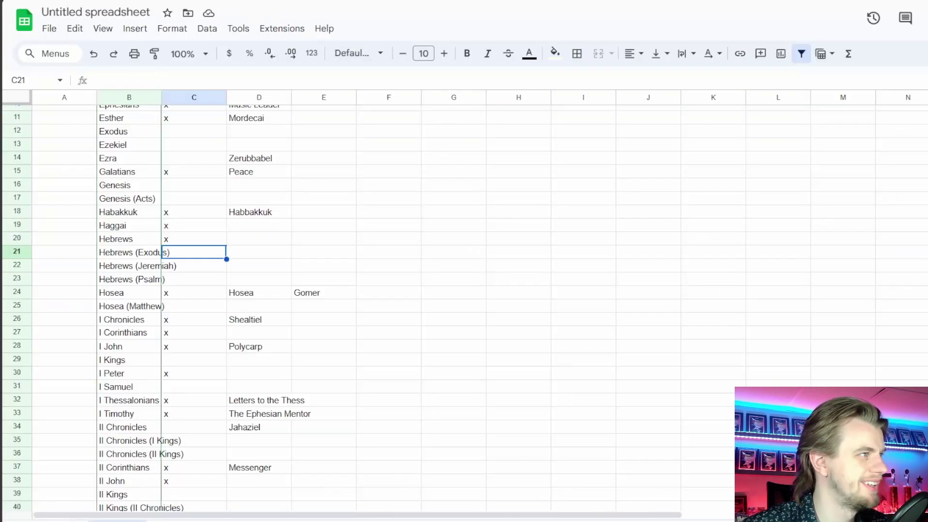
scroll(218, 252, down, 8)
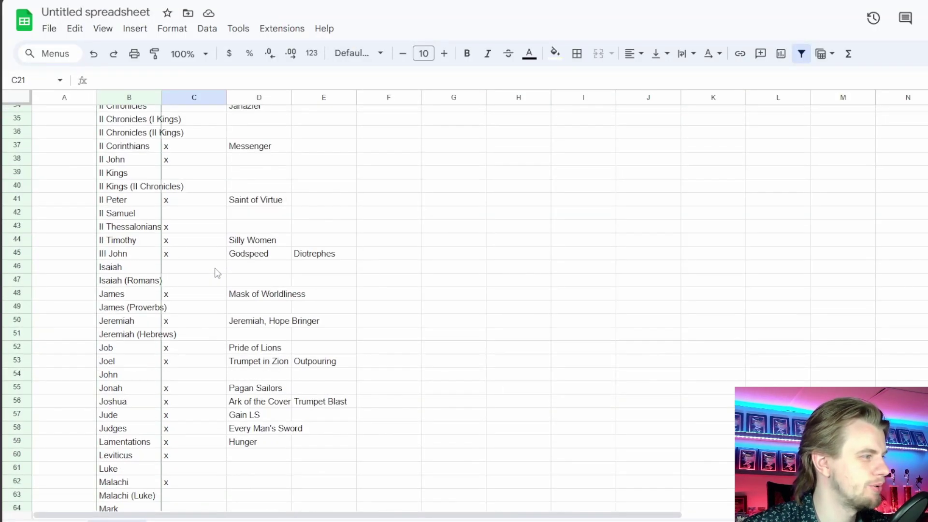
click(280, 366)
click(316, 362)
click(284, 363)
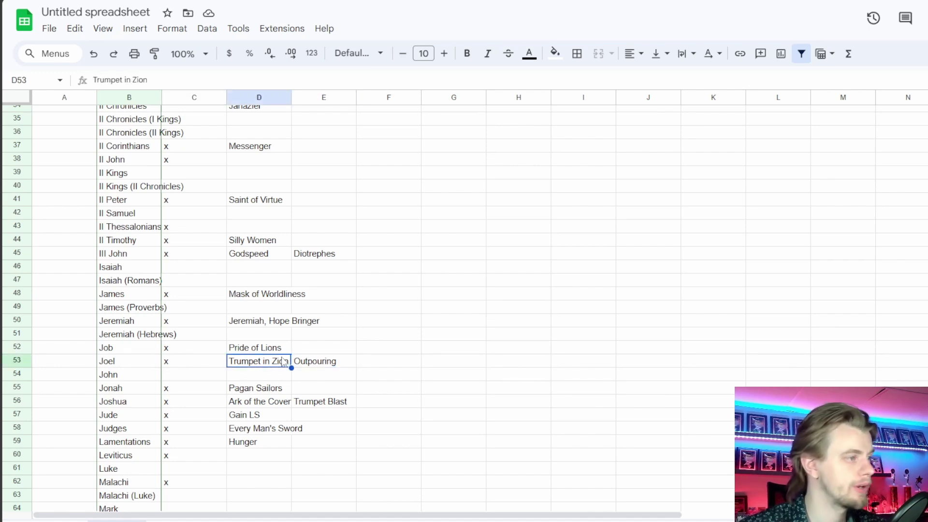
click(312, 367)
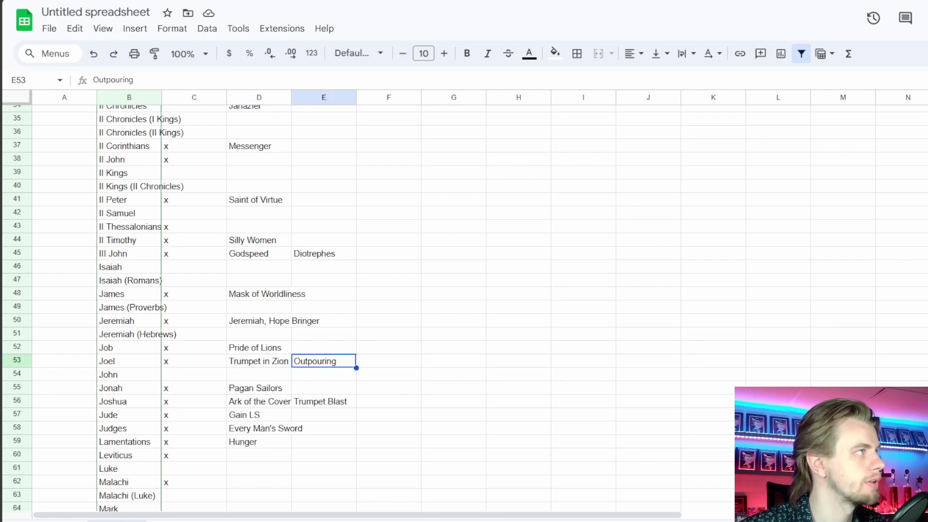
Return to the deck builder and remove the Hero Joel (PoC) from the deck
key(alt+Tab)
key(alt+Tab)
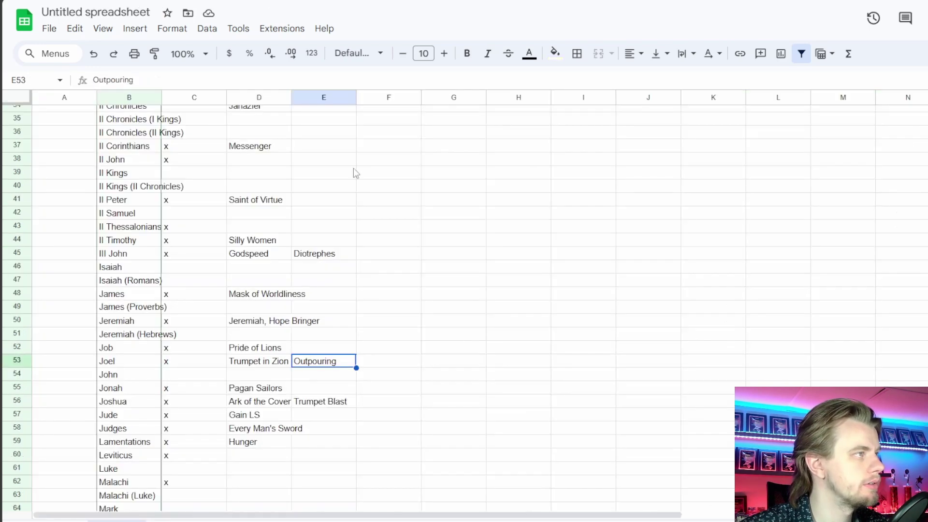
key(alt+Tab)
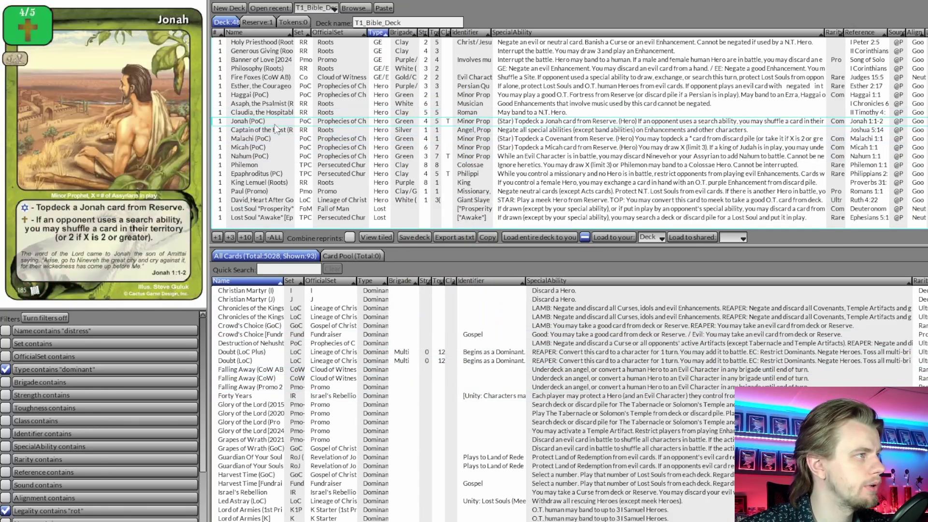
Add the 2016 promo version of the Dominant Angel of the Lord from the card list to the deck
click(286, 271)
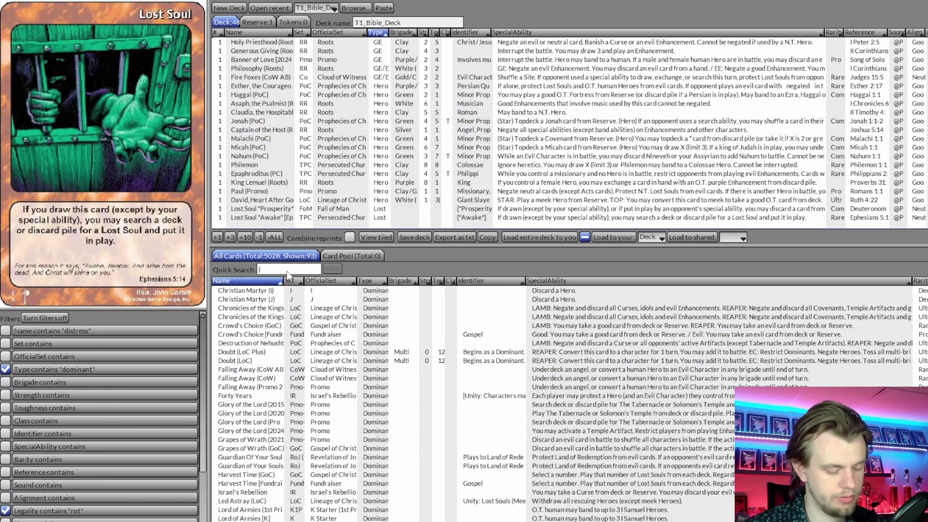
key(alt+Tab)
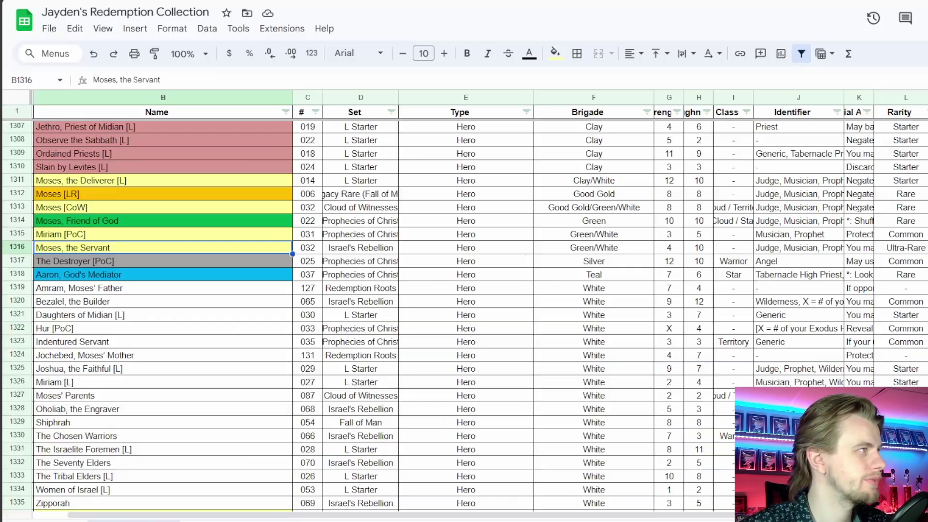
key(alt+Tab)
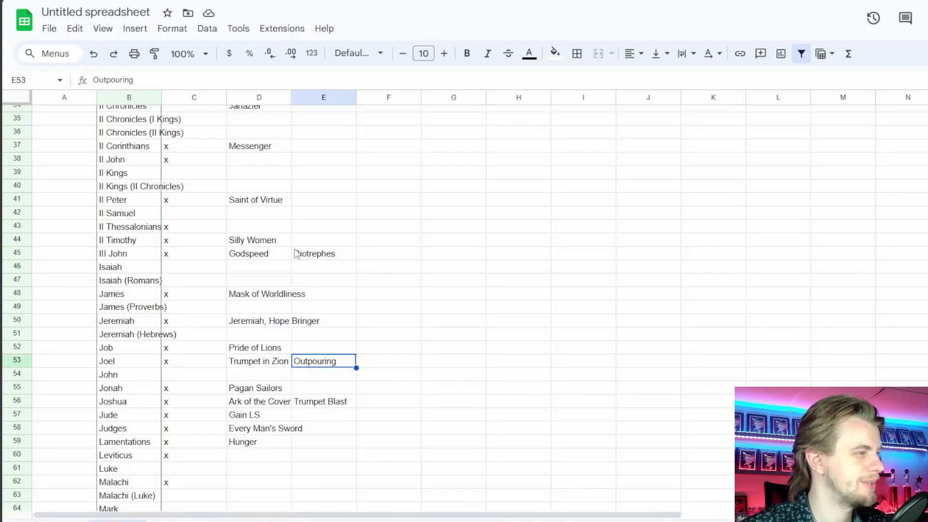
key(alt+Tab)
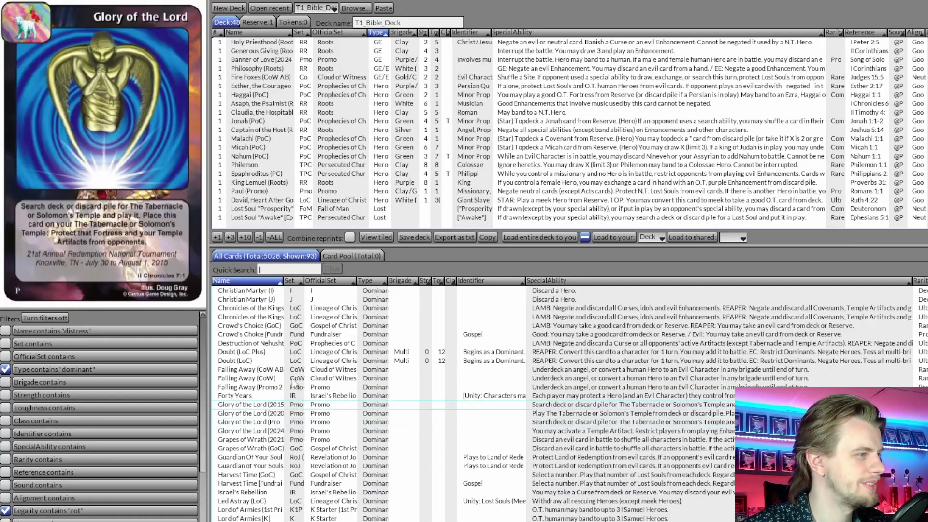
scroll(282, 356, up, 3)
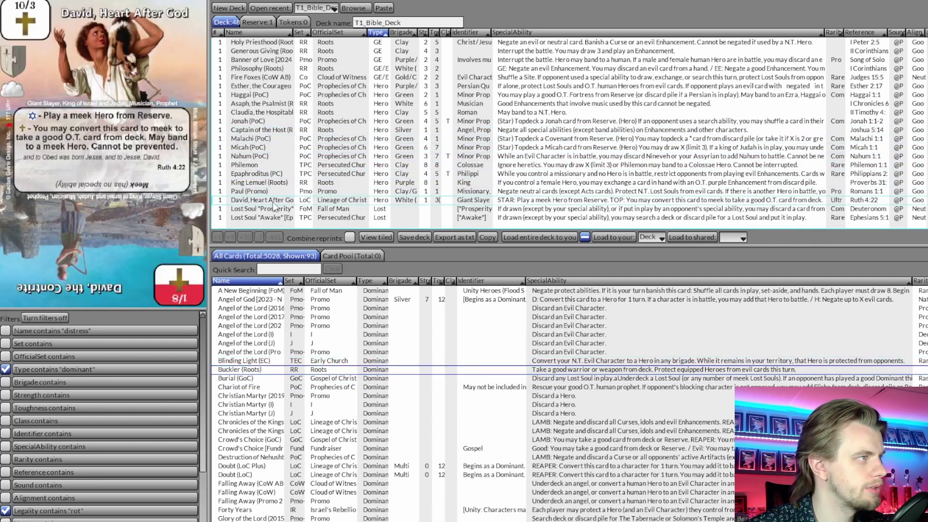
scroll(273, 79, up, 2)
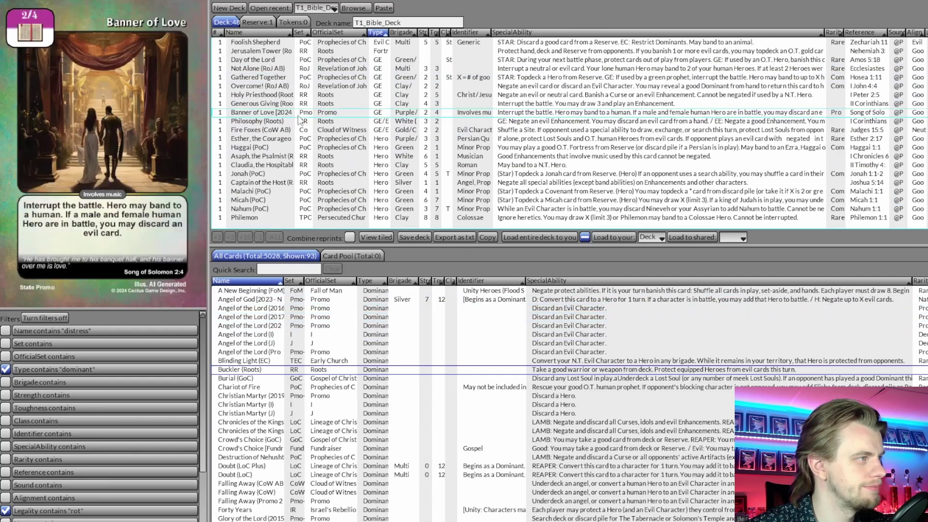
scroll(285, 213, down, 2)
scroll(285, 212, down, 1)
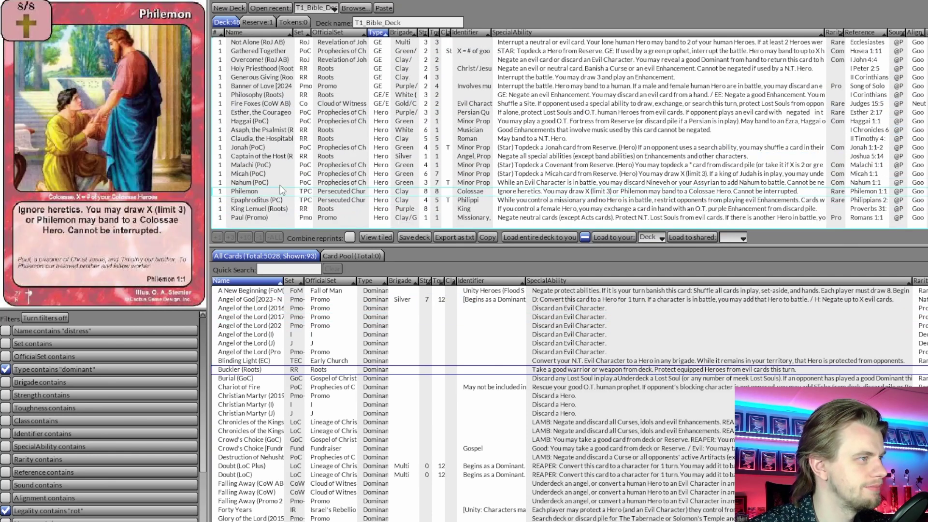
double_click(272, 310)
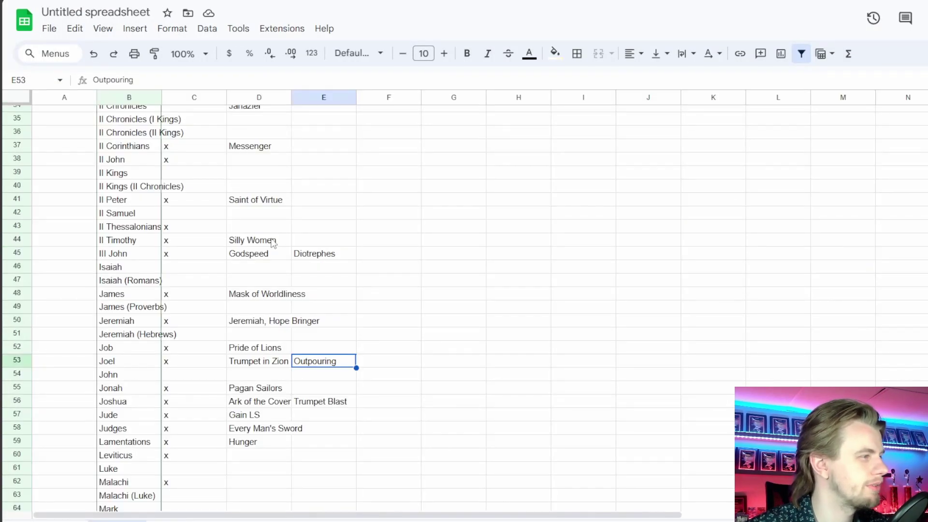
In the books spreadsheet, mark Exodus with an x and note Moses the Servant in column D of its row
scroll(152, 279, up, 10)
scroll(153, 279, up, 2)
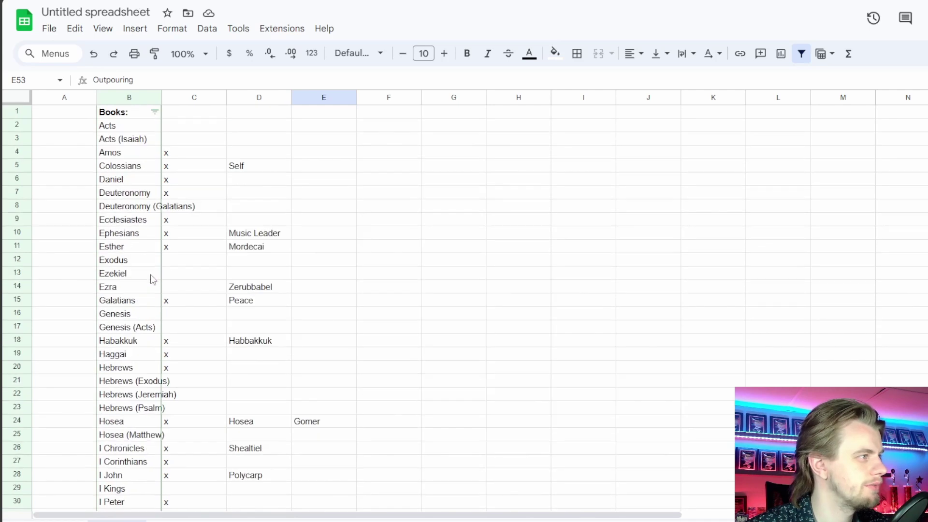
click(176, 263)
text(x)
key(Return)
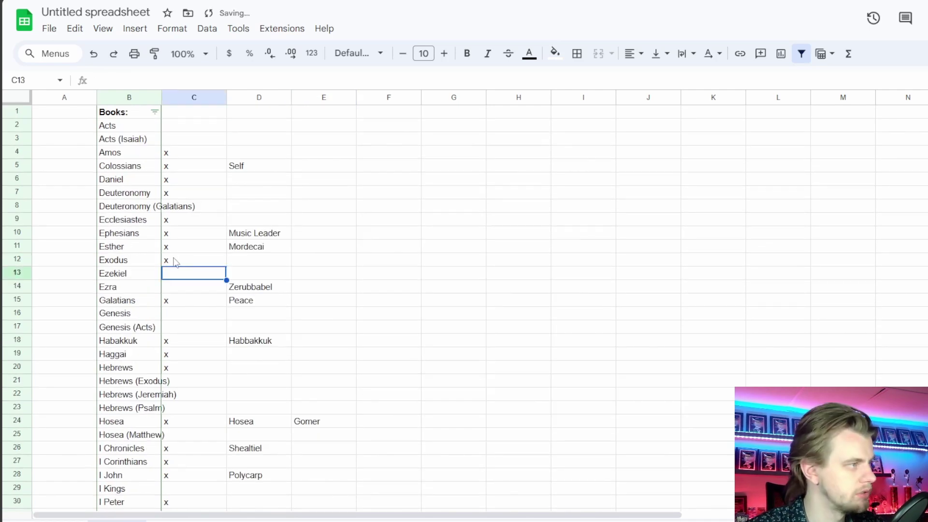
click(252, 260)
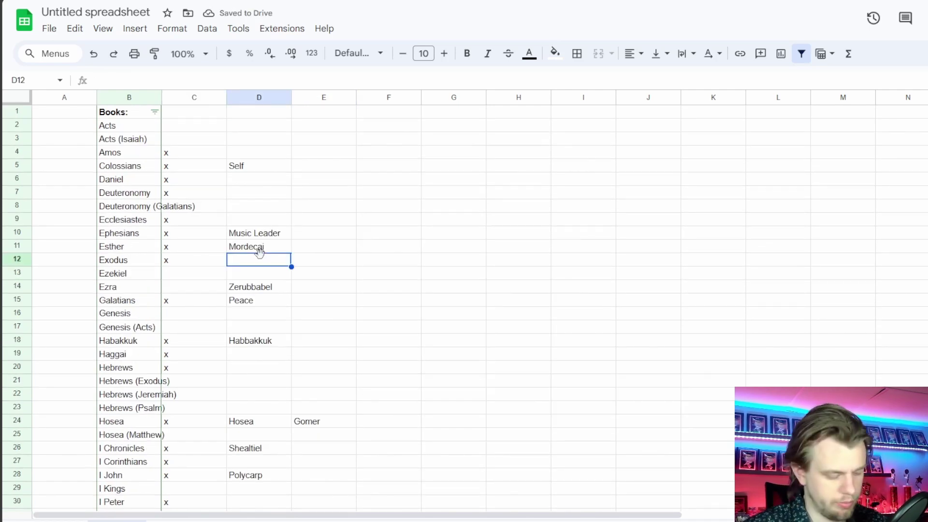
text(Moses the Servant)
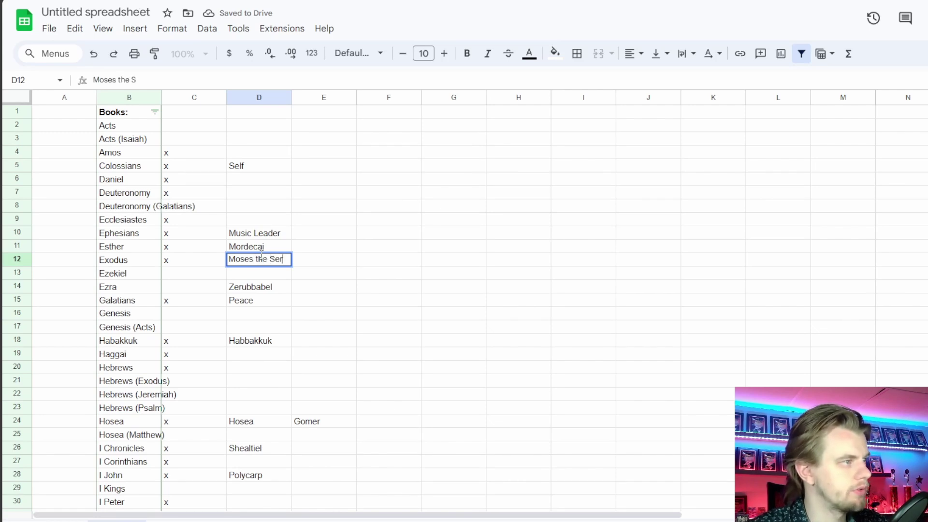
key(Return)
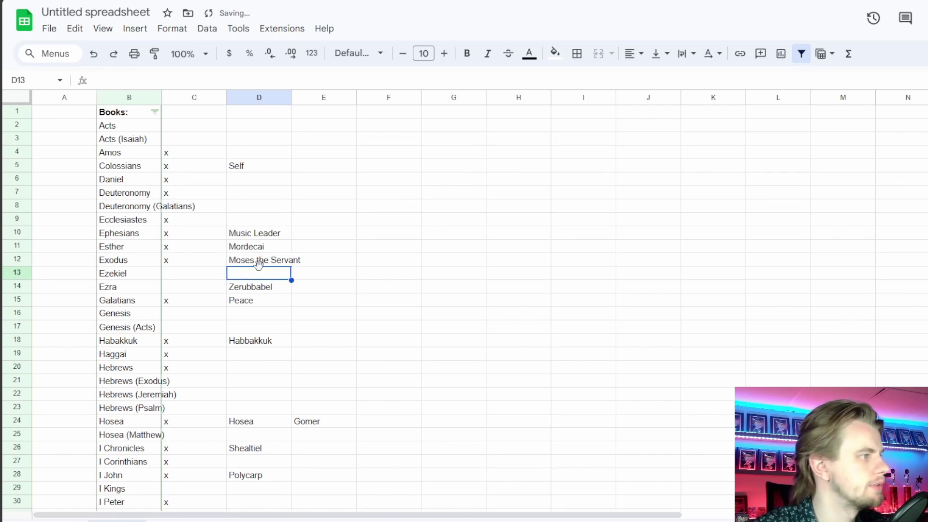
Return to the deck builder and review the deck's Dominants, evil cards and Good Enhancements against the available Dominants
key(alt+Tab)
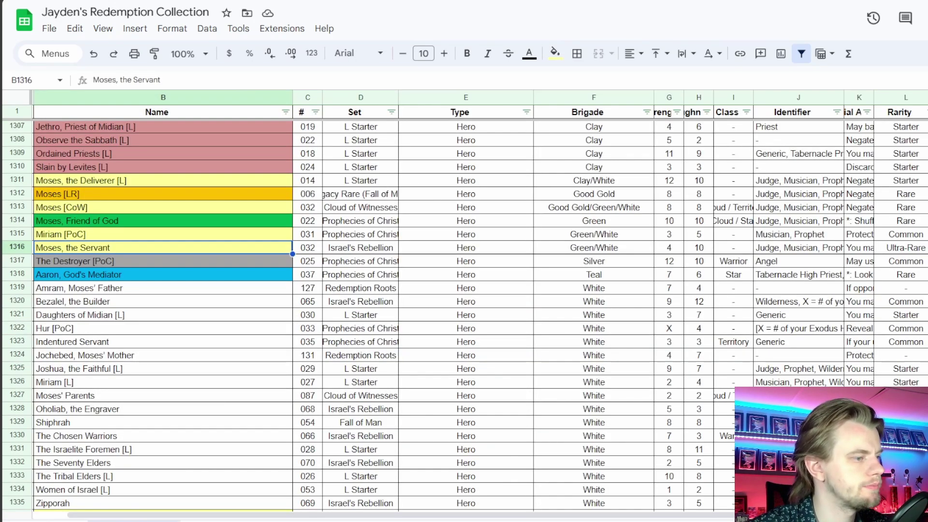
key(alt+Tab)
scroll(353, 124, up, 6)
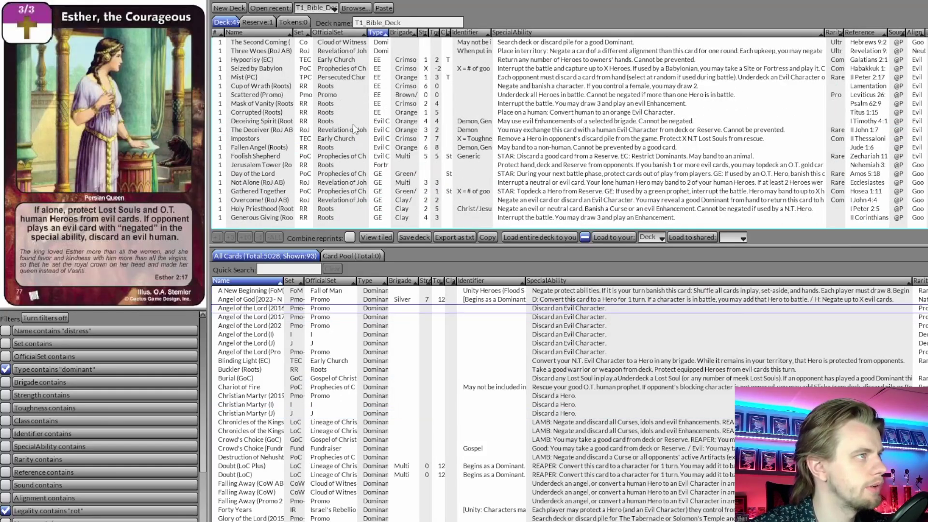
scroll(353, 124, up, 2)
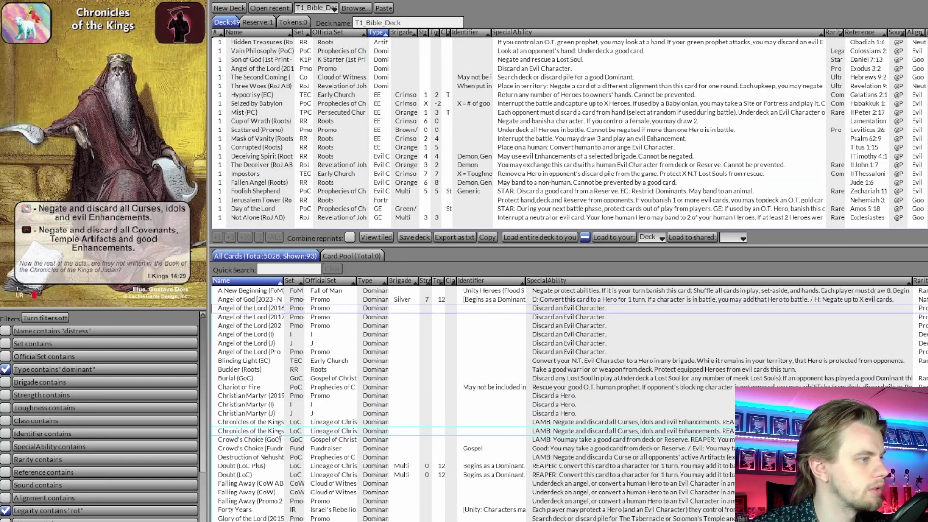
Look through the books spreadsheet for books without an x and check the I Kings row
key(alt+Tab)
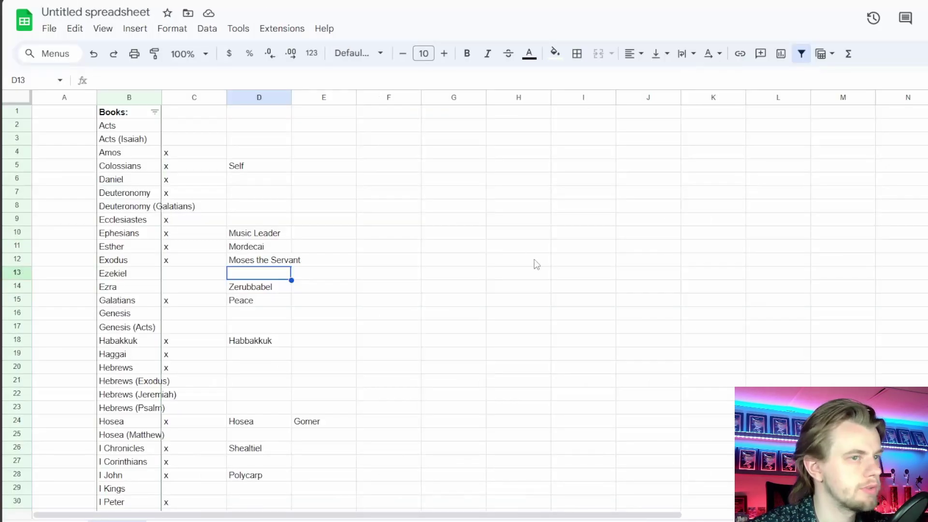
scroll(201, 354, down, 2)
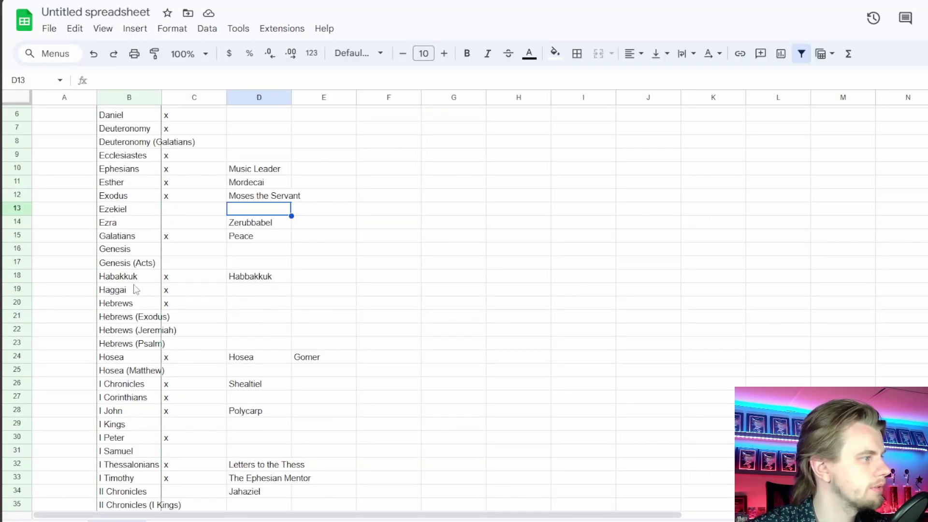
scroll(136, 290, down, 2)
click(176, 363)
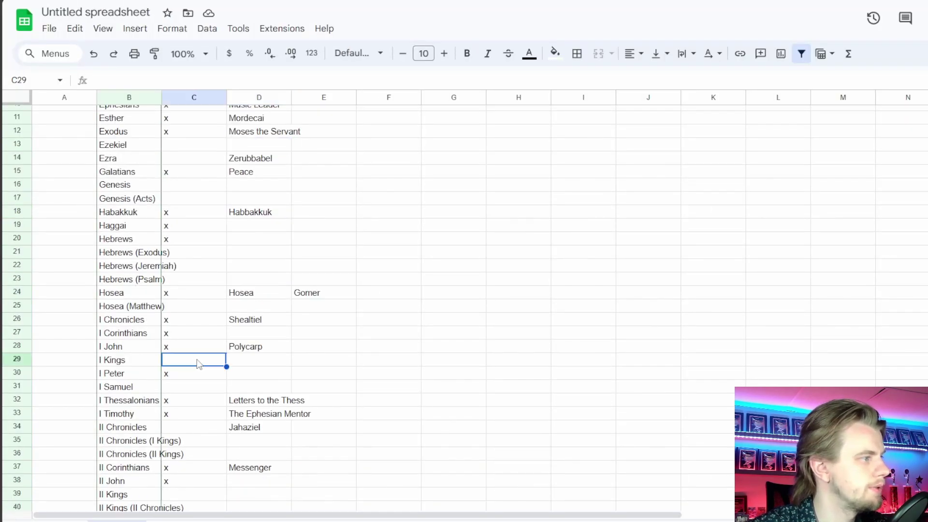
Switch to the deck builder and look through the available Dominants for cards from books not yet covered
key(ctrl+Tab)
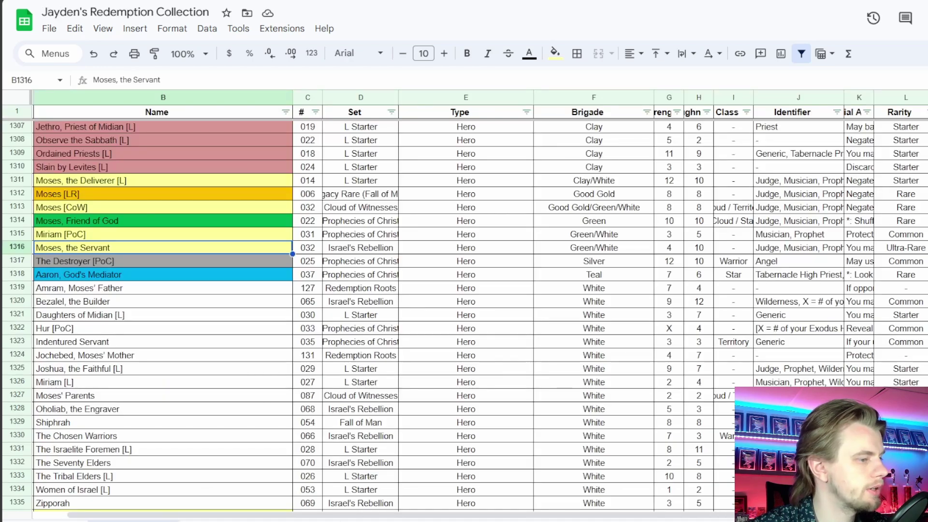
key(alt+Tab)
scroll(272, 396, down, 2)
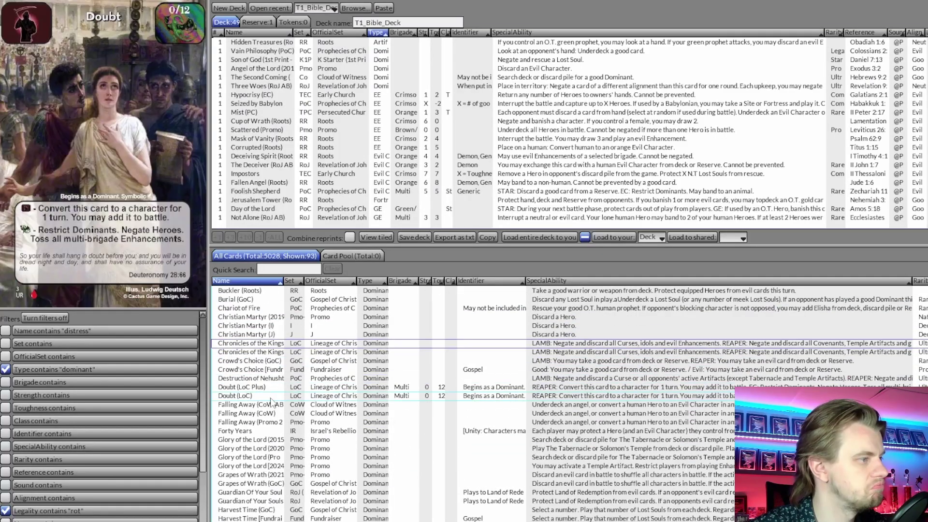
scroll(272, 401, down, 2)
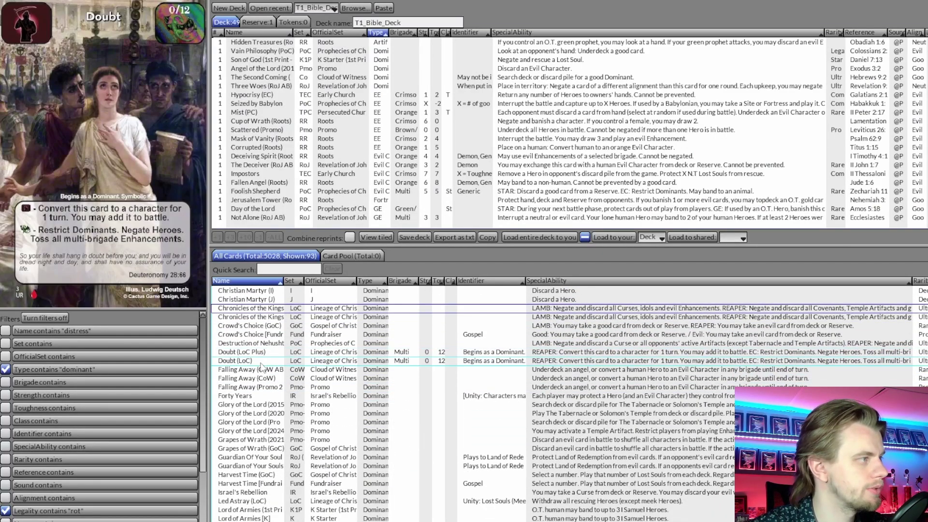
scroll(266, 401, down, 3)
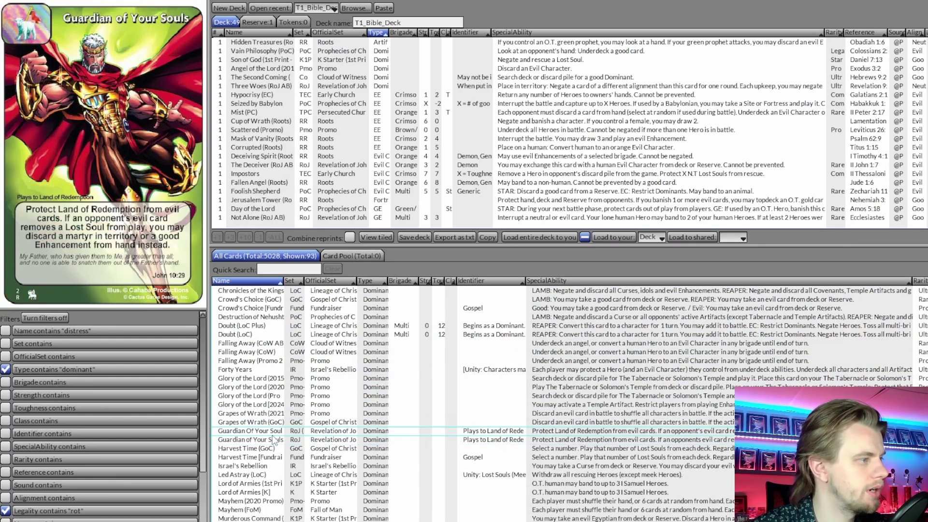
scroll(273, 441, down, 3)
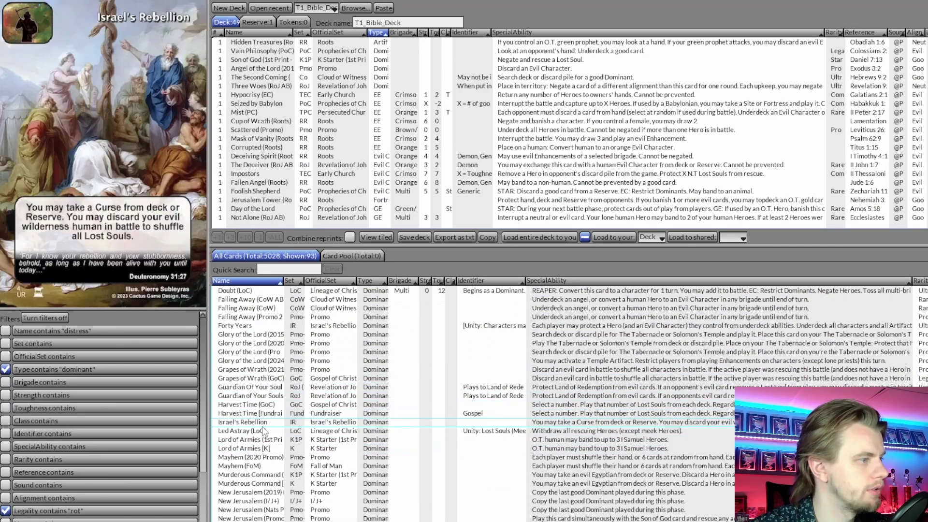
scroll(263, 425, down, 4)
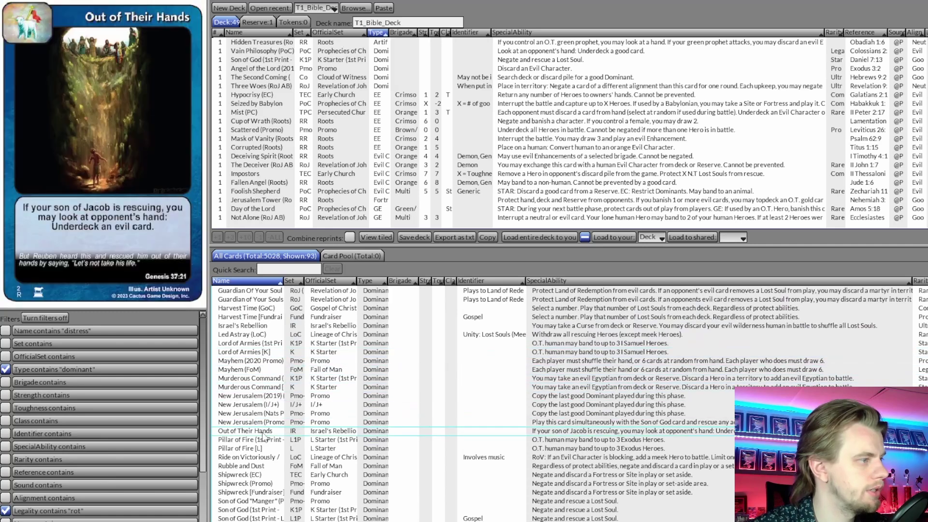
scroll(263, 435, down, 1)
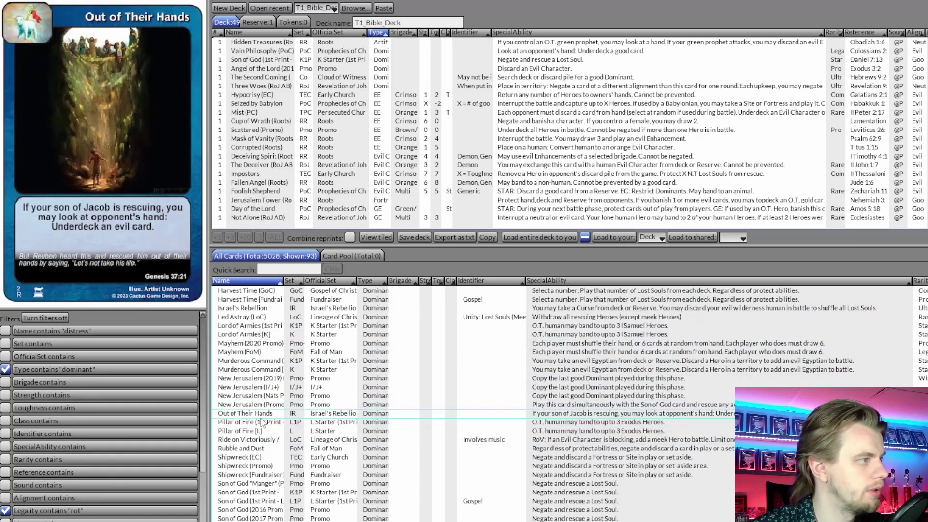
scroll(261, 422, down, 2)
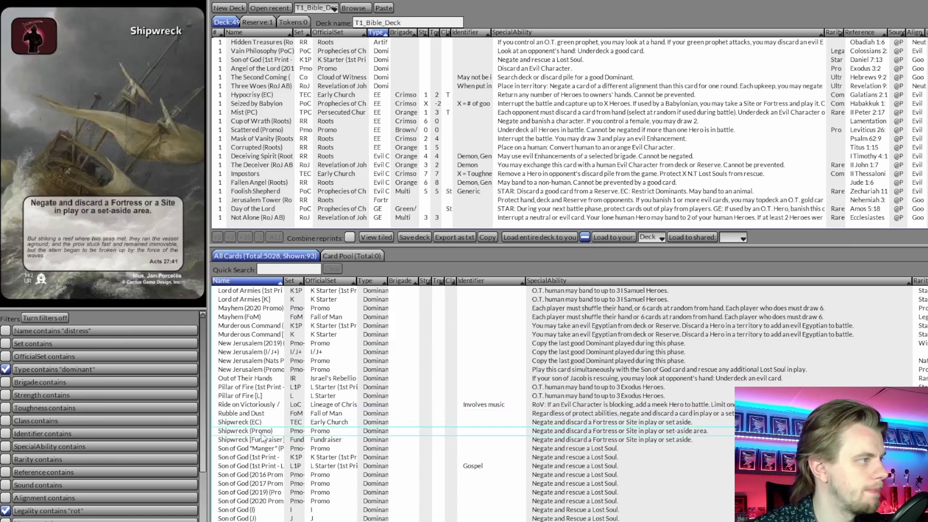
scroll(263, 437, down, 2)
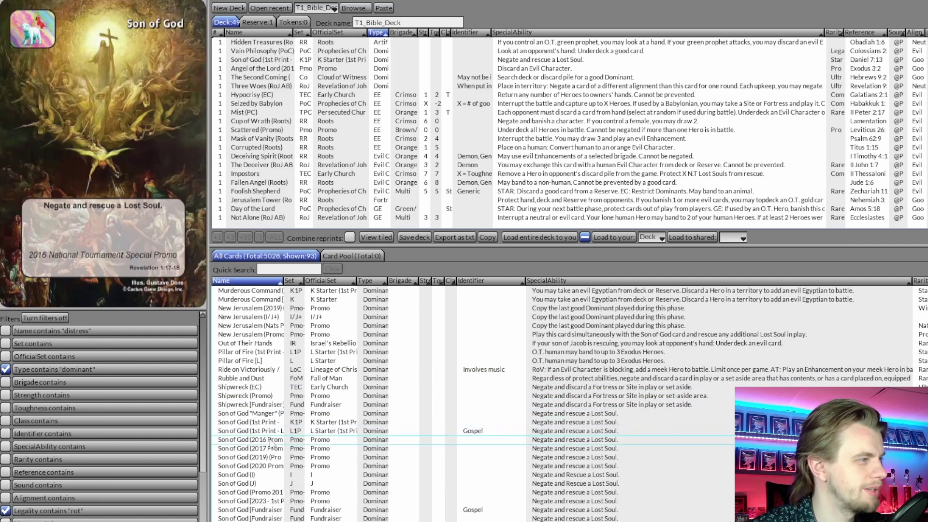
scroll(276, 452, down, 1)
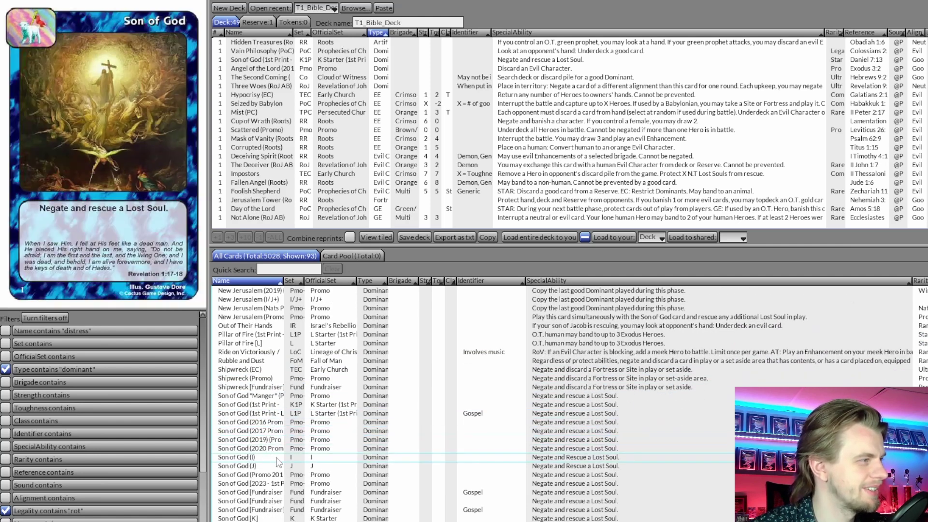
scroll(276, 462, down, 4)
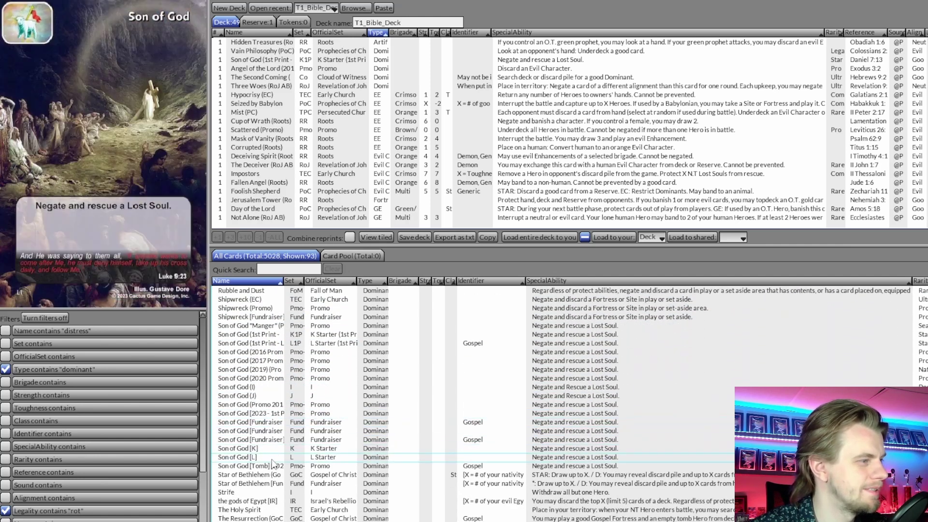
scroll(269, 471, down, 2)
scroll(269, 472, down, 2)
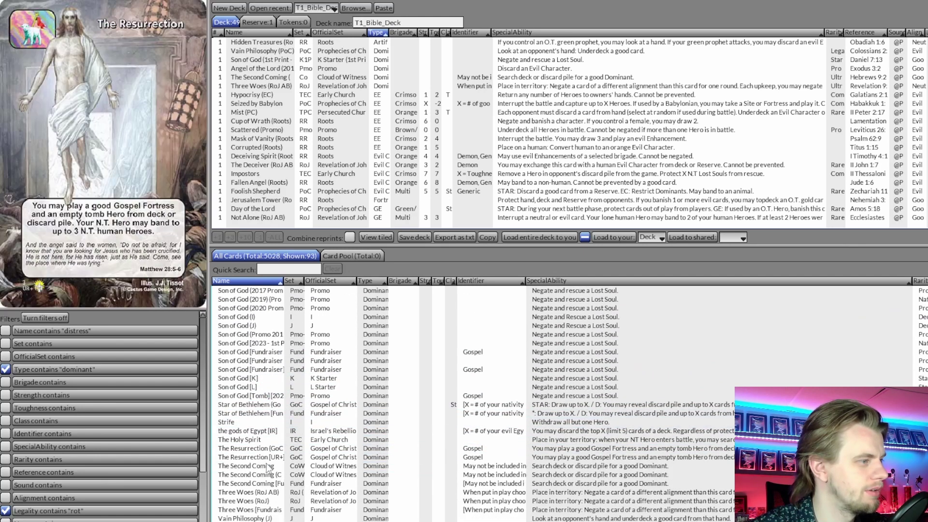
scroll(270, 468, down, 1)
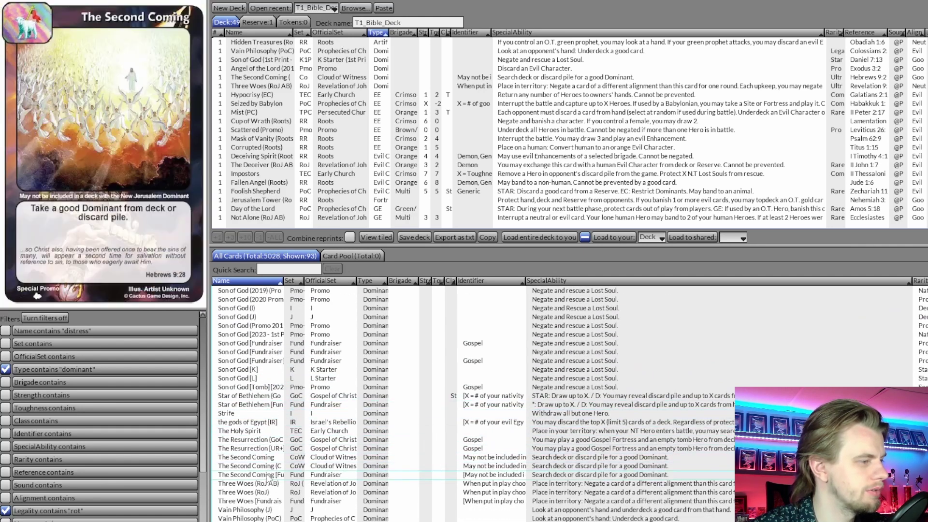
scroll(269, 477, down, 1)
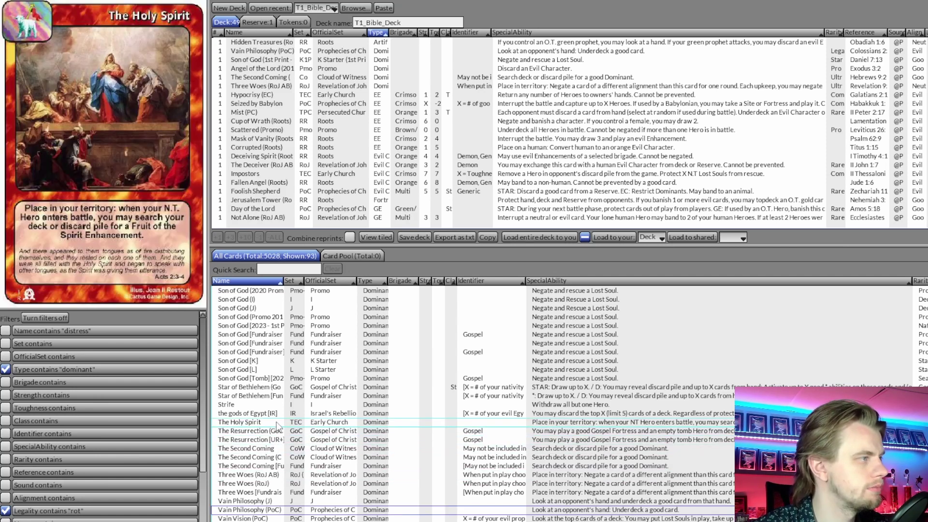
Add the Lineage of Christ Dominant Chronicles of the Kings from the card list to the deck
scroll(276, 425, up, 4)
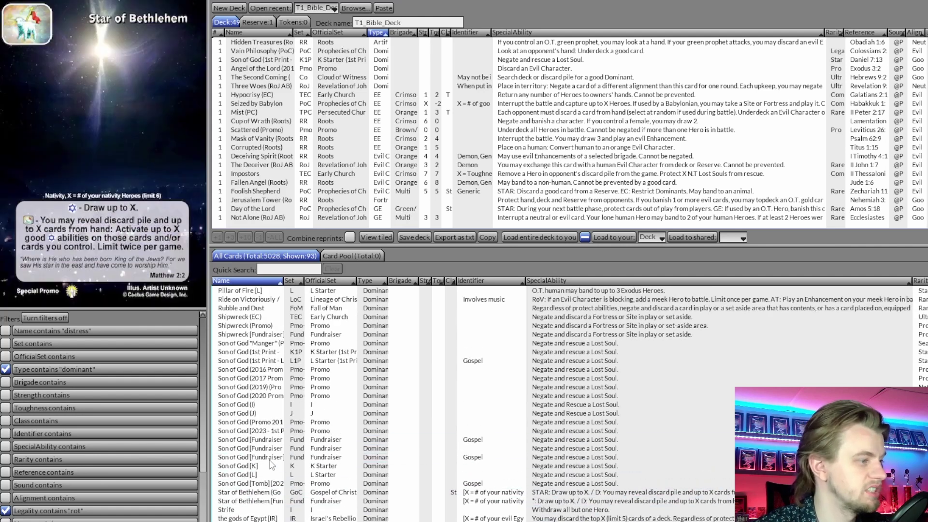
scroll(268, 460, up, 6)
scroll(266, 451, up, 3)
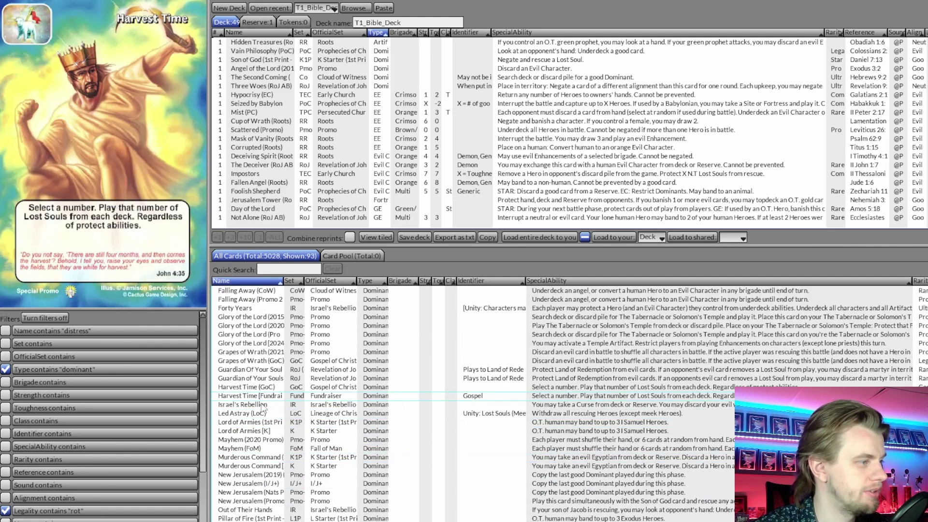
scroll(266, 378, up, 3)
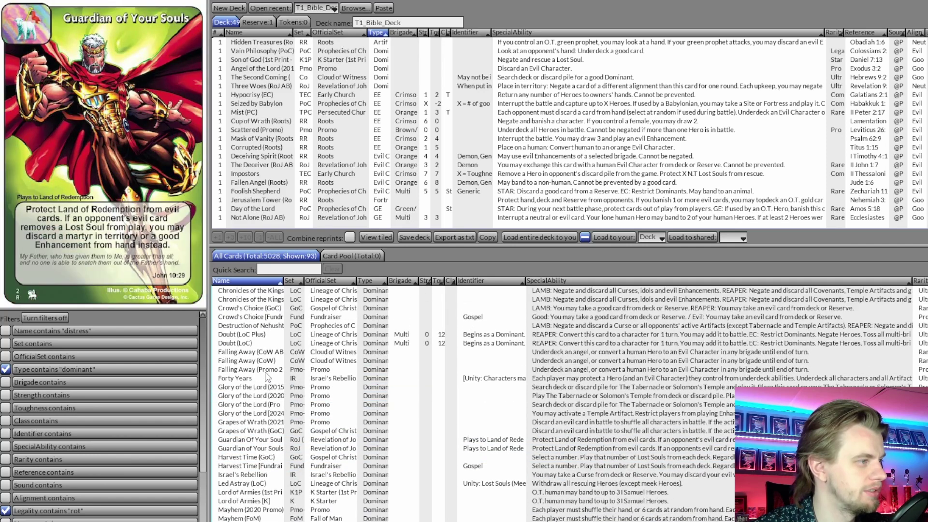
scroll(267, 379, up, 3)
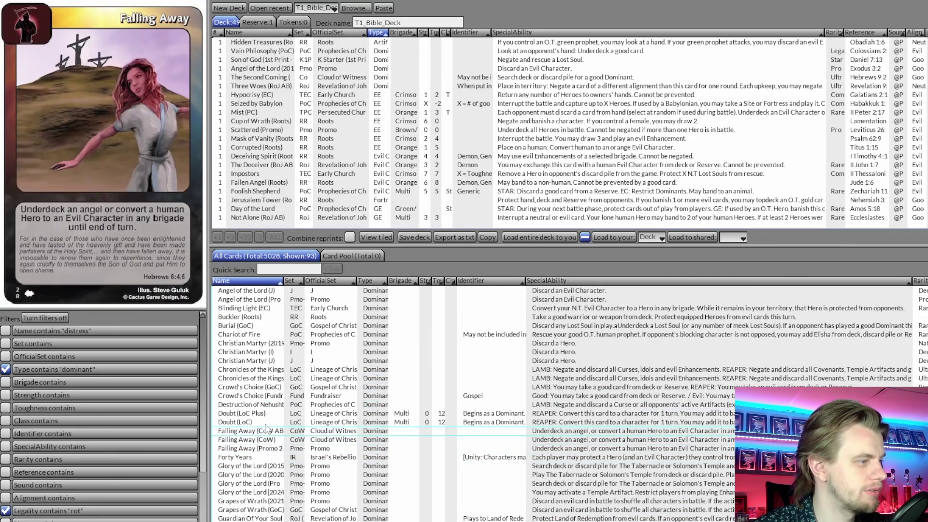
click(264, 400)
scroll(267, 387, up, 2)
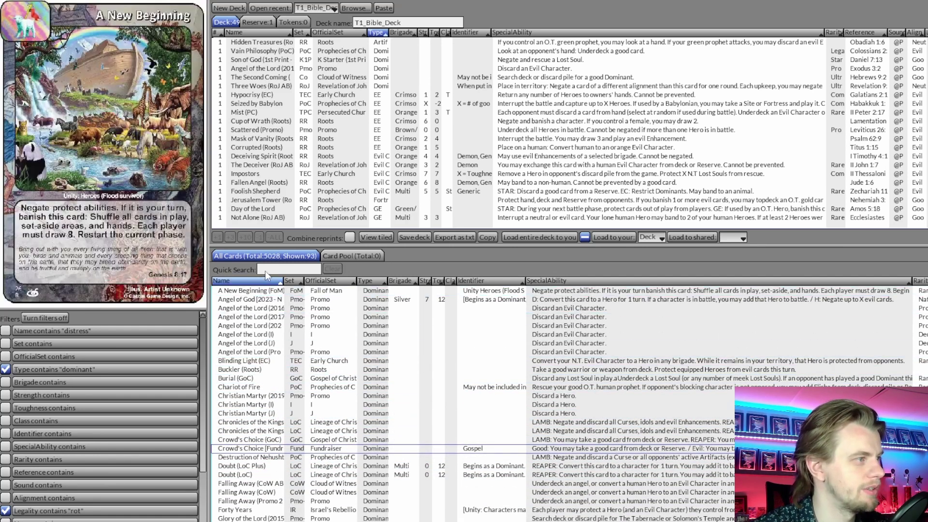
double_click(254, 423)
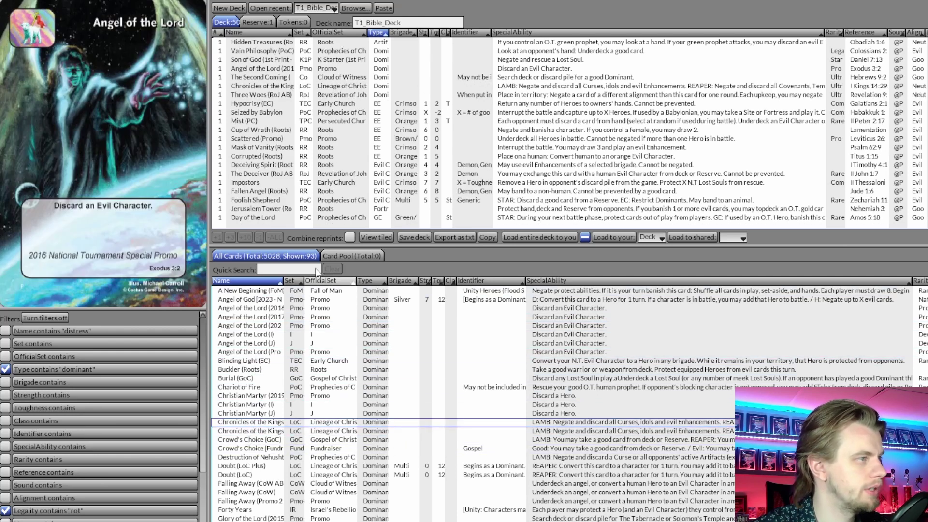
Switch to the books spreadsheet and mark I Kings with an x in column C
key(alt+Tab)
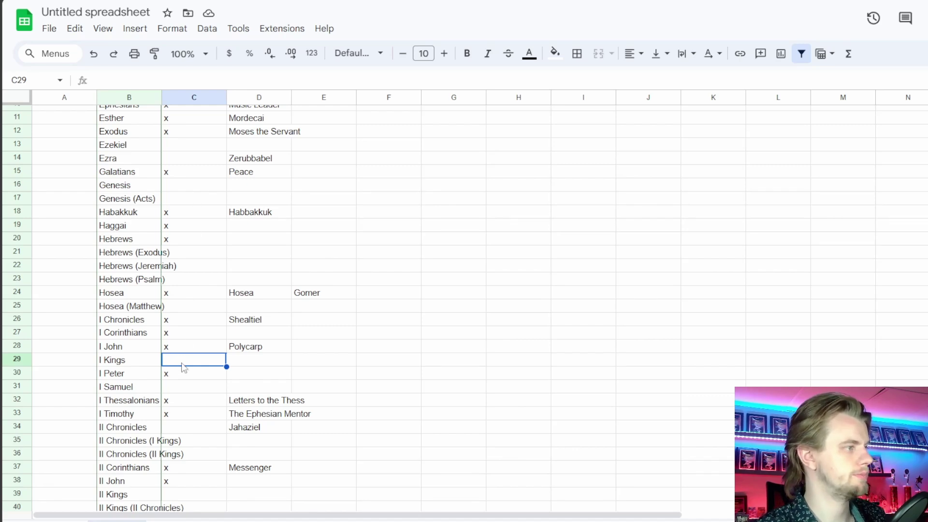
text(x)
key(Tab)
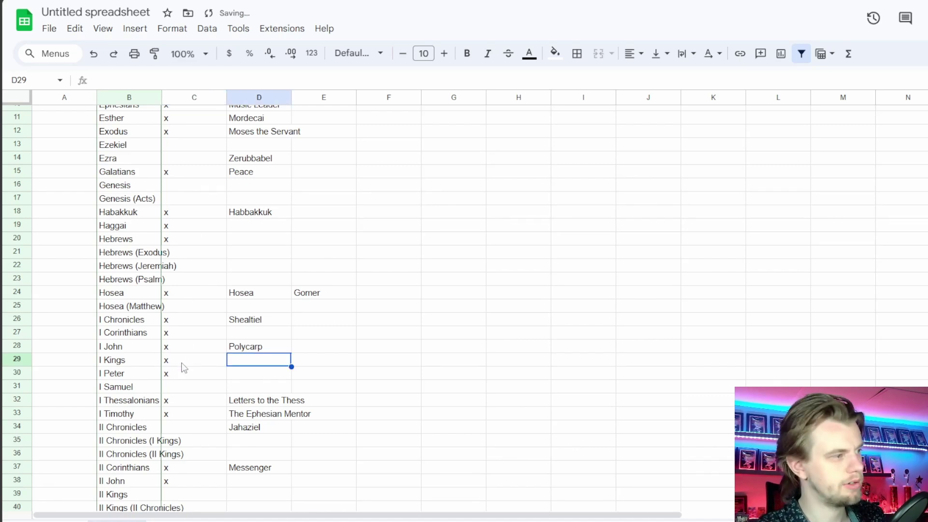
Check the books spreadsheet around I Samuel for books without an x, and compare against the Dominants in the deck builder
click(183, 385)
scroll(192, 314, down, 5)
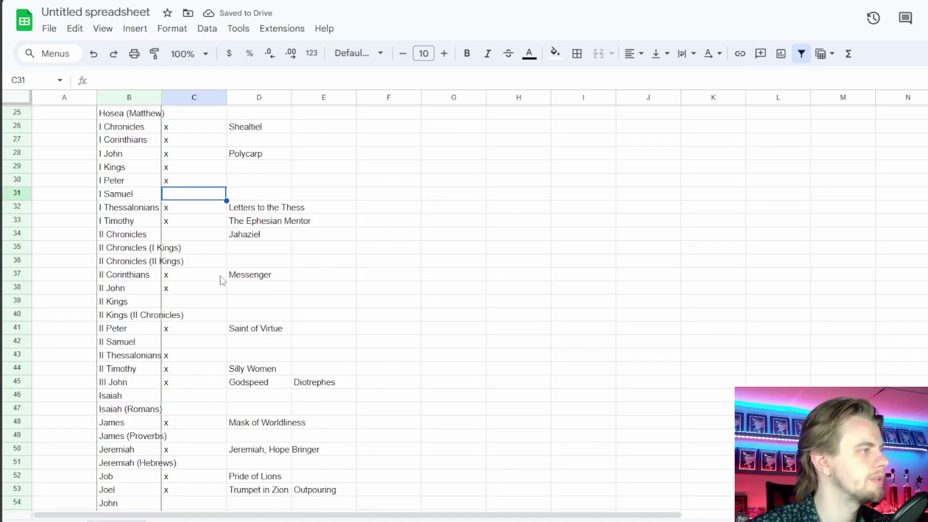
scroll(213, 266, up, 8)
scroll(223, 281, down, 2)
scroll(223, 281, down, 2)
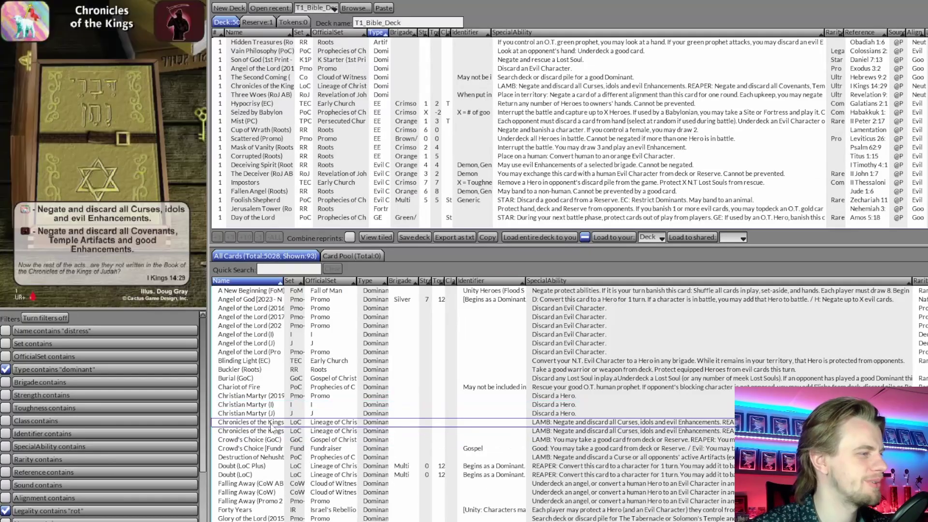
click(269, 450)
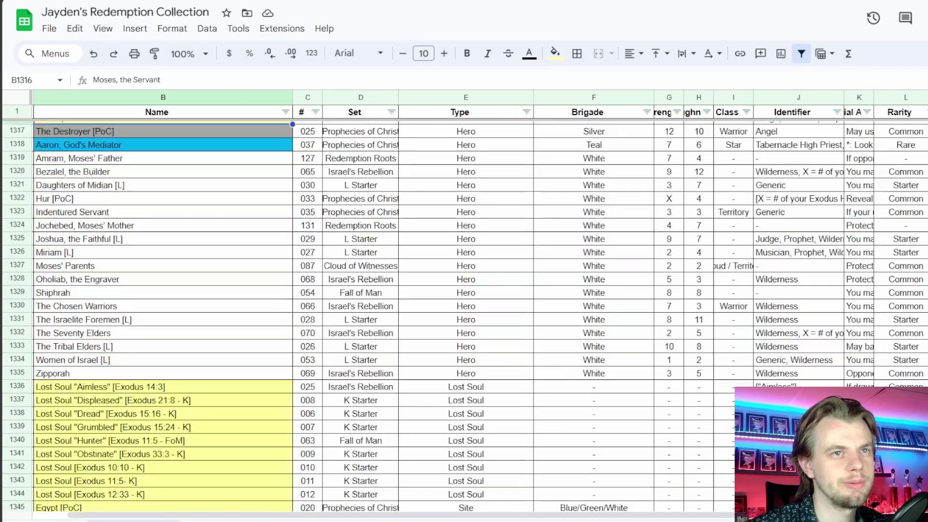
In the Redemption collection spreadsheet, examine the Matthew cards from the Artifacts and Dominants through the Evil Characters
scroll(464, 314, down, 20)
scroll(464, 314, down, 20)
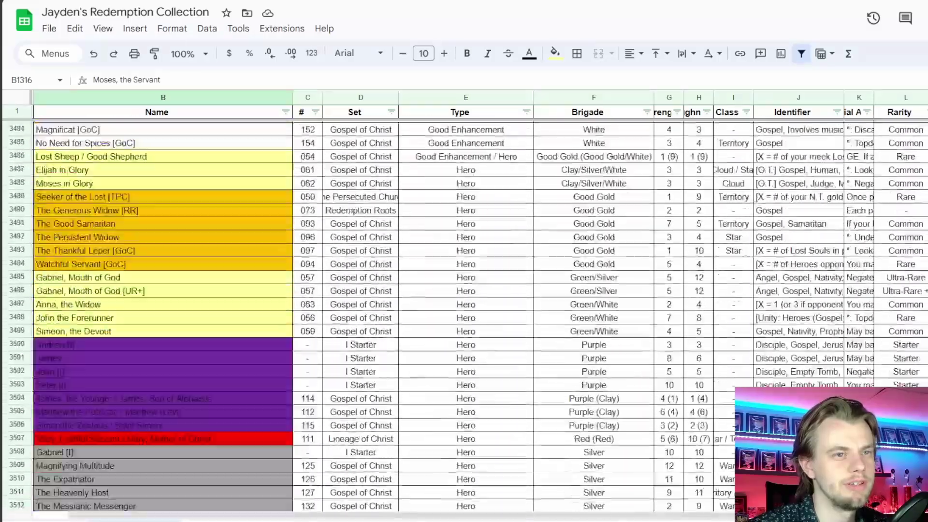
scroll(658, 308, down, 10)
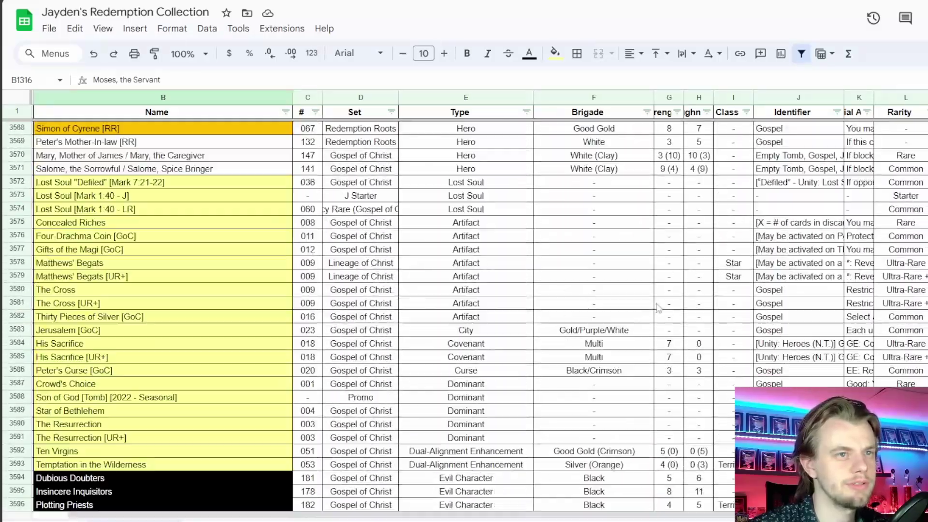
drag(160, 235, 149, 479)
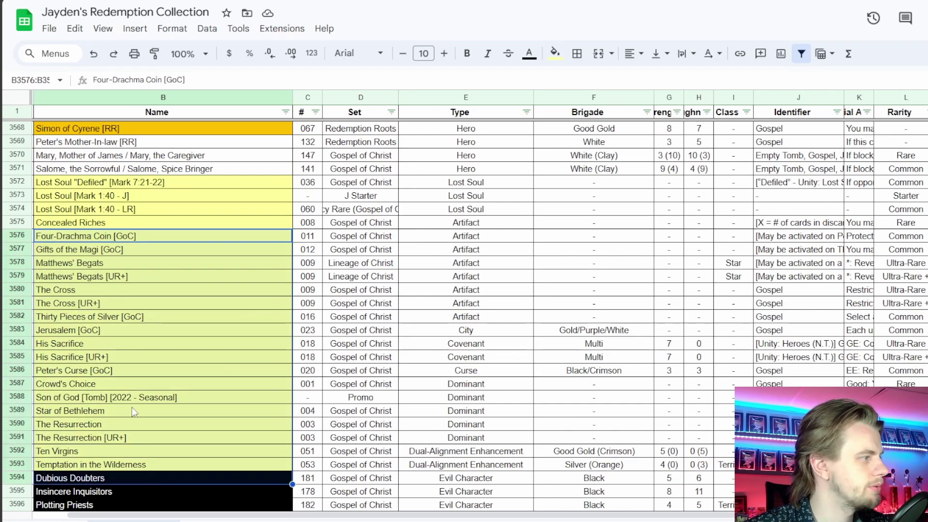
scroll(145, 309, down, 2)
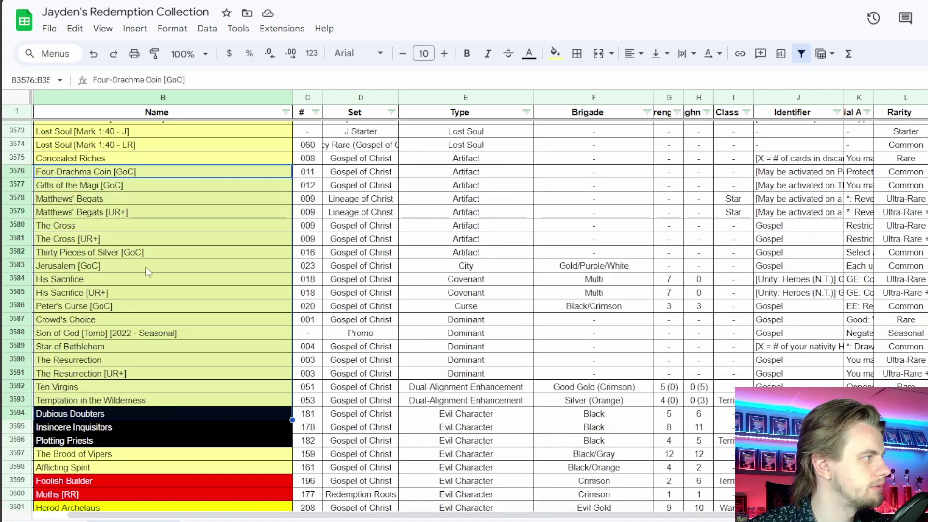
scroll(145, 270, down, 5)
scroll(153, 265, down, 2)
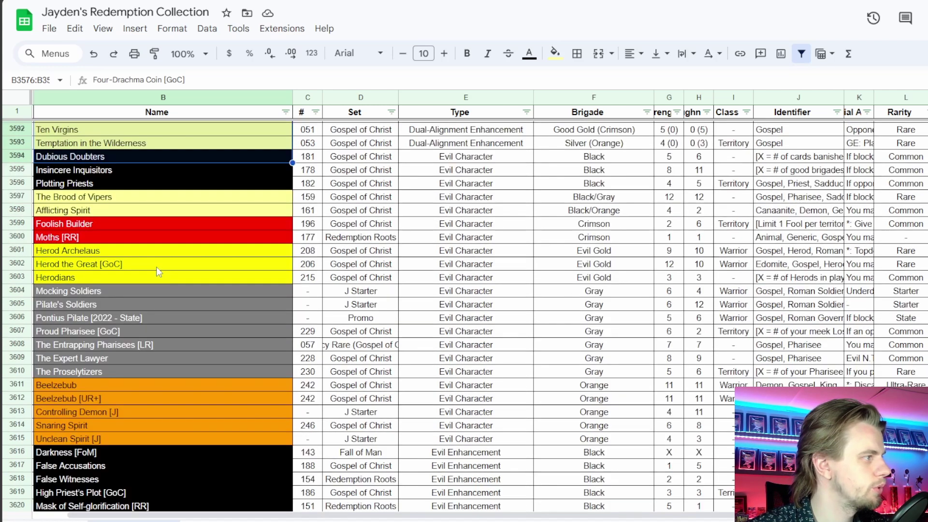
drag(161, 220, 188, 425)
scroll(197, 384, down, 5)
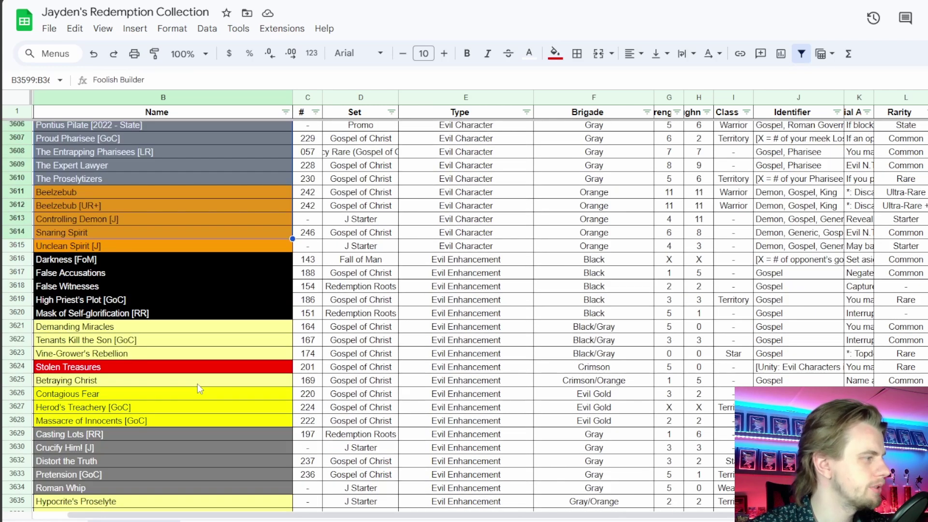
Examine Matthew's orange Evil Characters such as Beelzebub, and its Evil Enhancements, Fortresses and Good Enhancements down to Authority of Christ
click(180, 247)
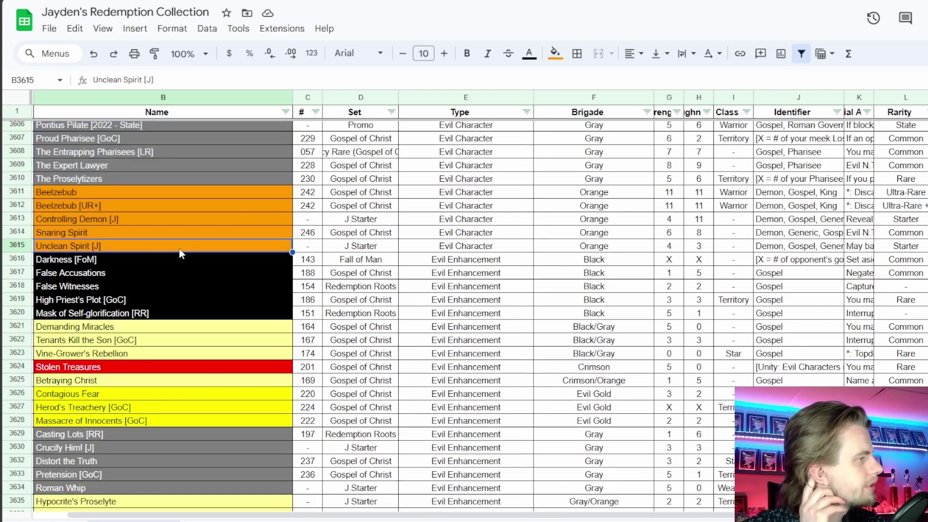
click(162, 193)
click(158, 202)
scroll(151, 287, down, 6)
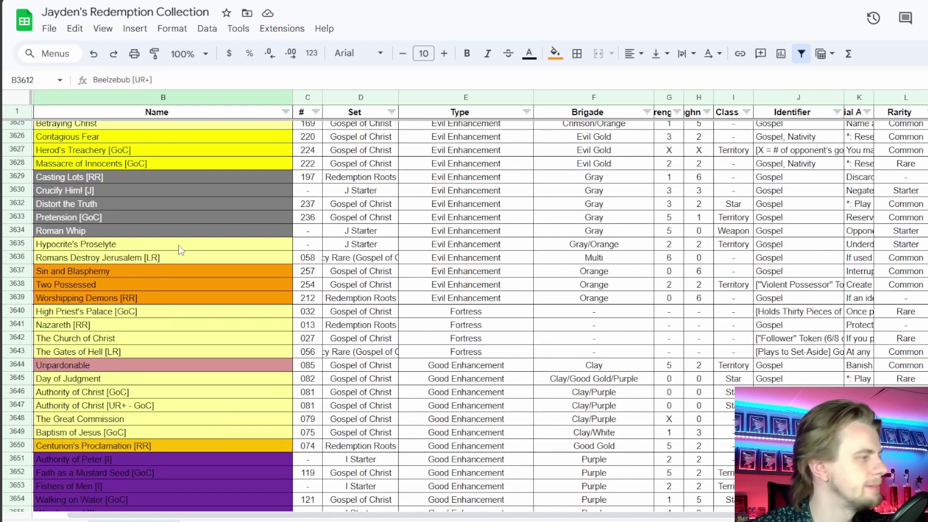
drag(179, 245, 164, 444)
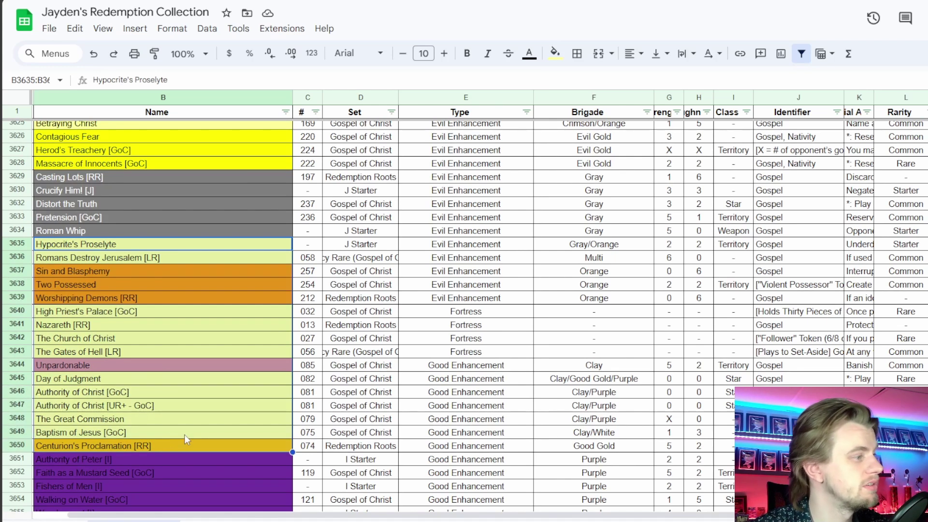
scroll(191, 415, down, 4)
click(175, 278)
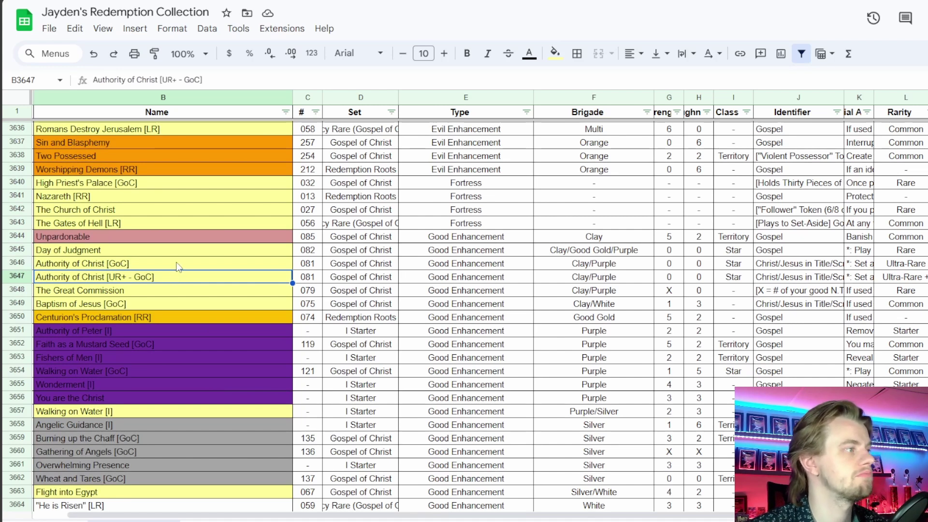
Examine Matthew's Good Enhancements from Authority of Christ, its Heroes such as Abihud and John, and the cards below down to the Micah ones
click(174, 267)
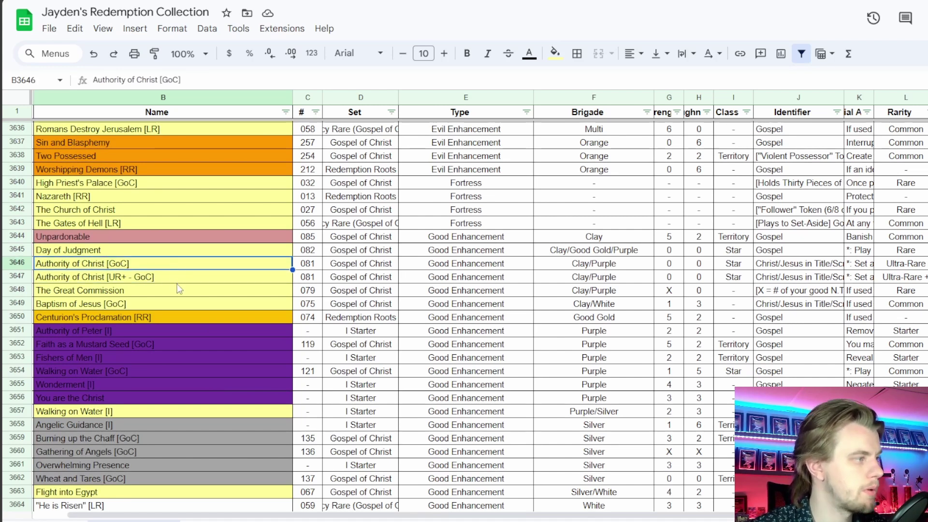
scroll(179, 289, down, 5)
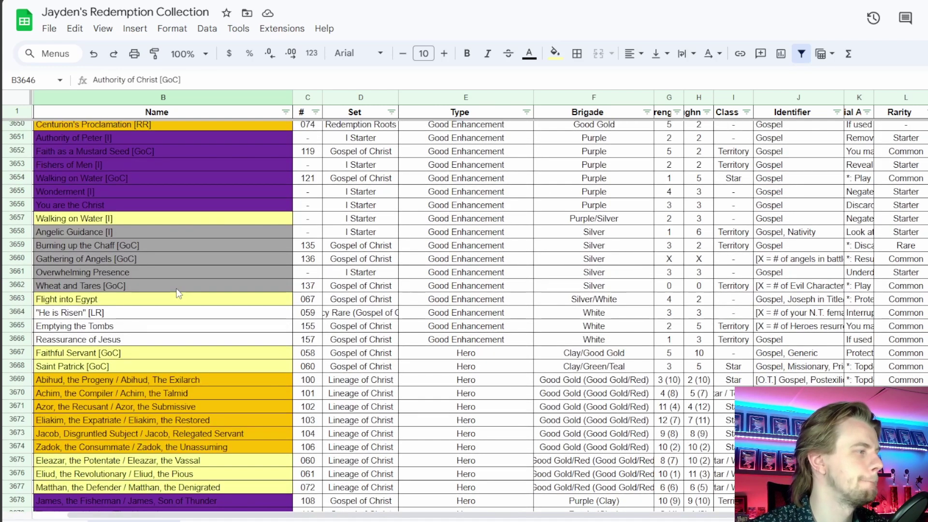
scroll(179, 293, down, 2)
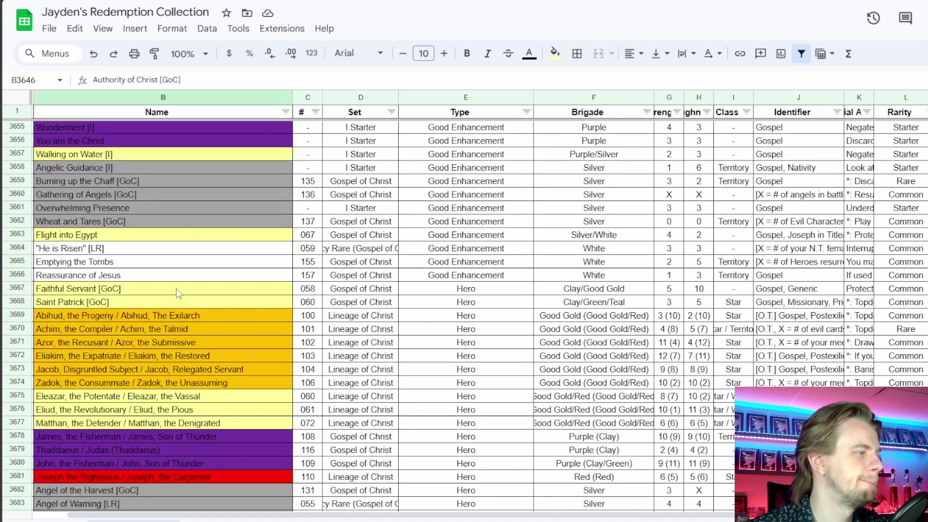
drag(168, 315, 162, 382)
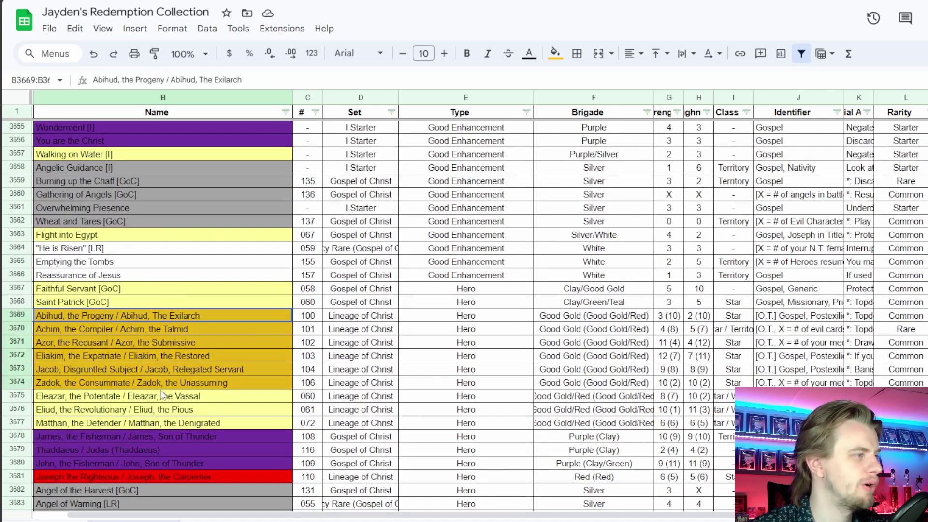
click(169, 329)
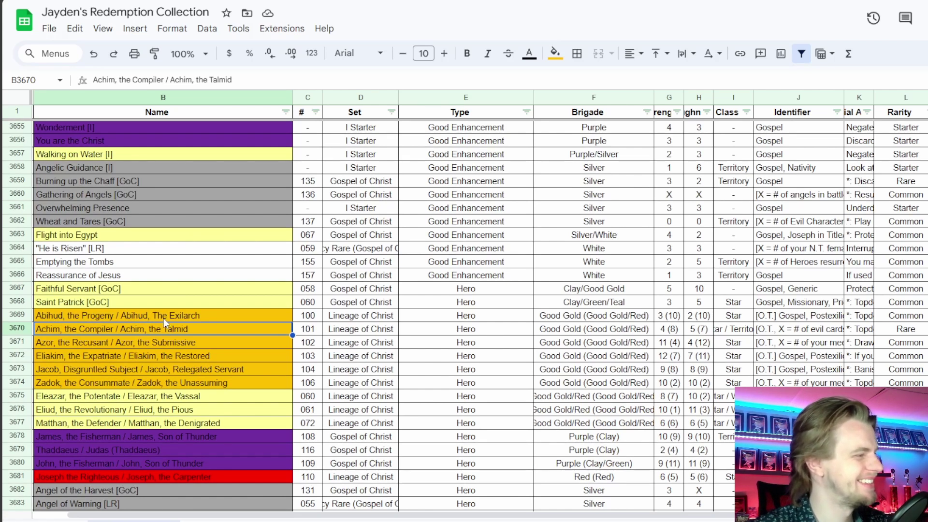
scroll(163, 318, down, 2)
click(112, 399)
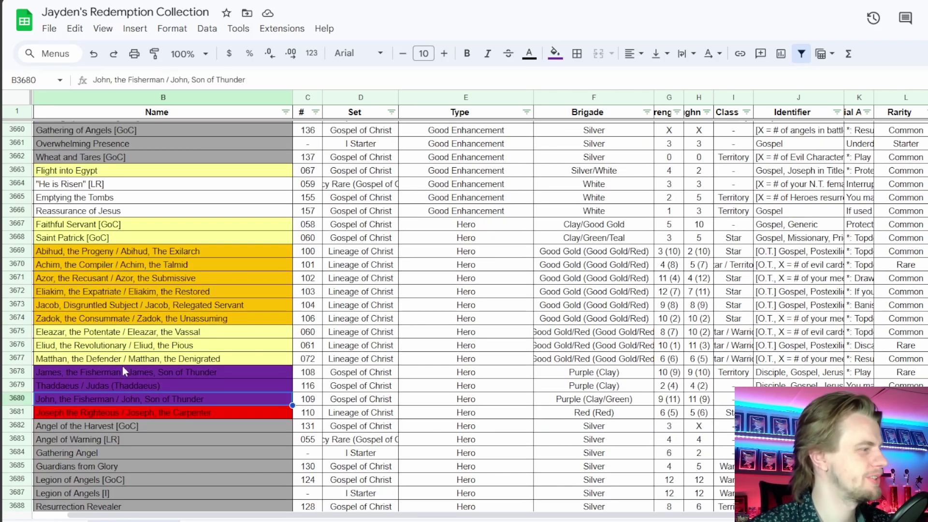
scroll(128, 364, down, 5)
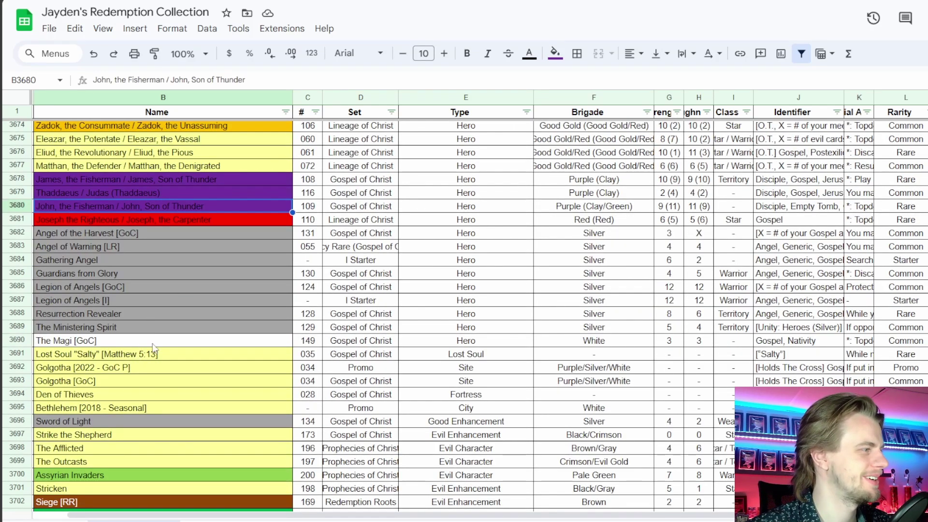
scroll(151, 338, down, 3)
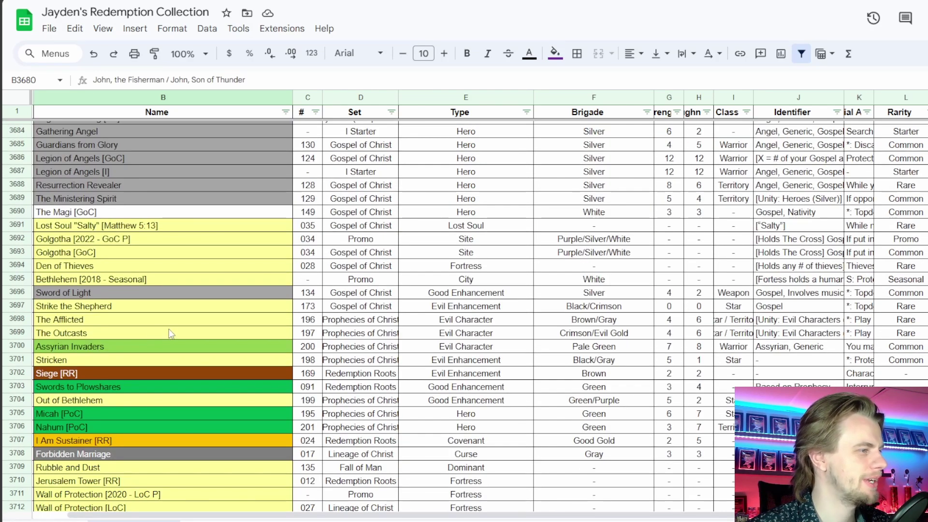
Review Matthew's cards again from the silver Heroes back up to the Good Enhancement Wheat and Tares
scroll(173, 333, up, 3)
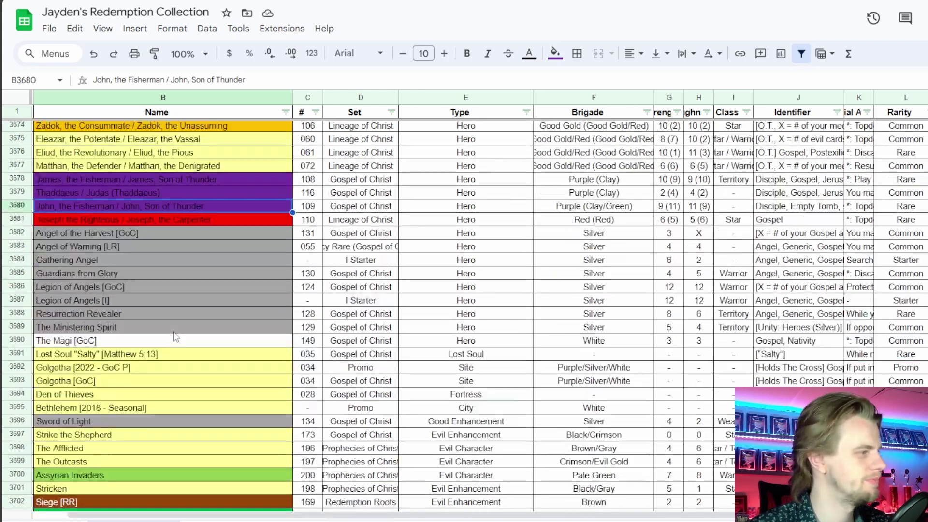
drag(155, 369, 159, 324)
click(161, 302)
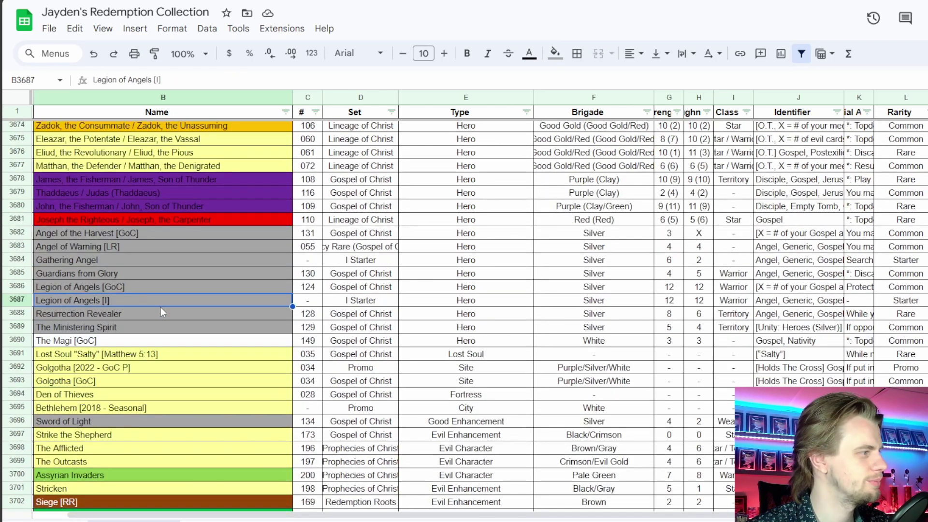
scroll(162, 306, up, 4)
click(159, 319)
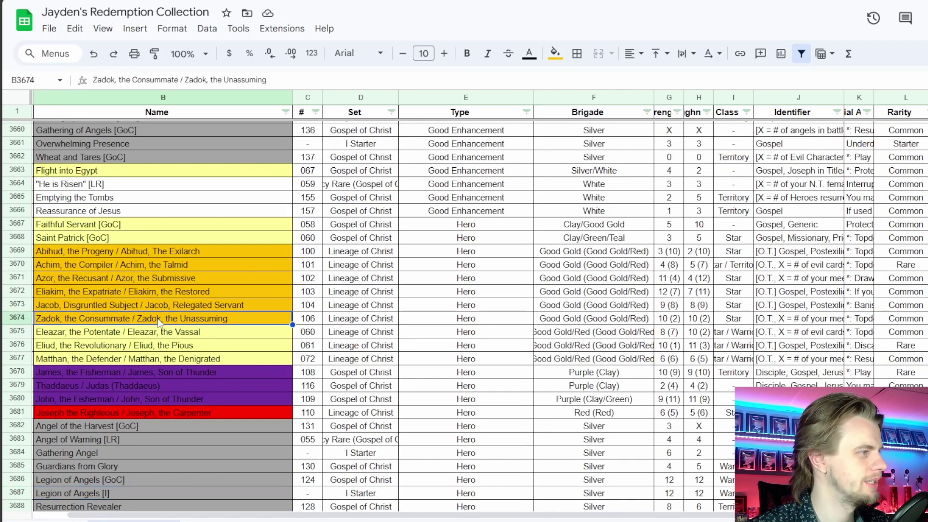
scroll(164, 358, up, 2)
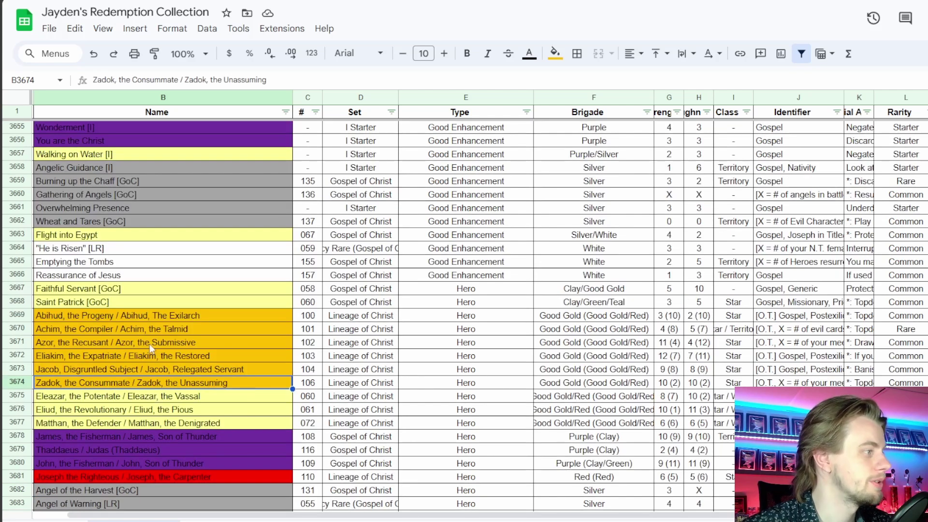
click(155, 303)
scroll(156, 303, up, 3)
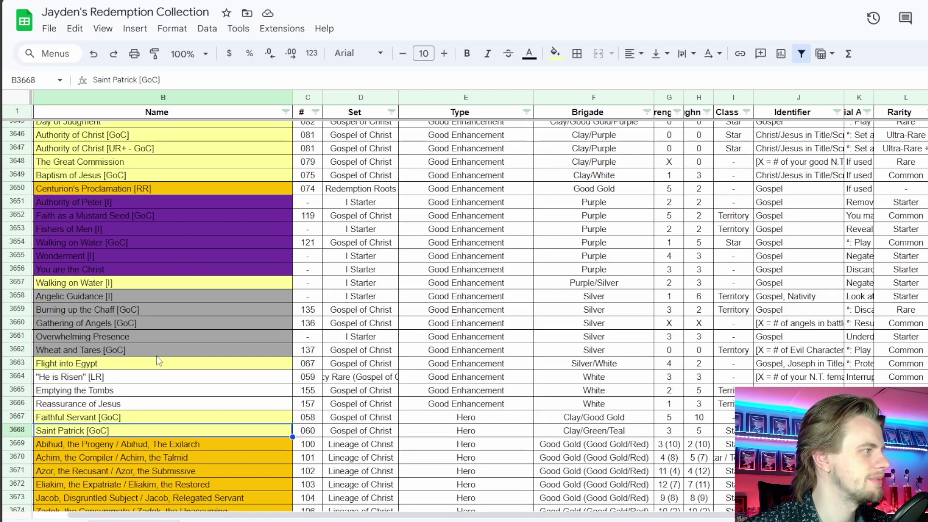
click(161, 362)
click(161, 349)
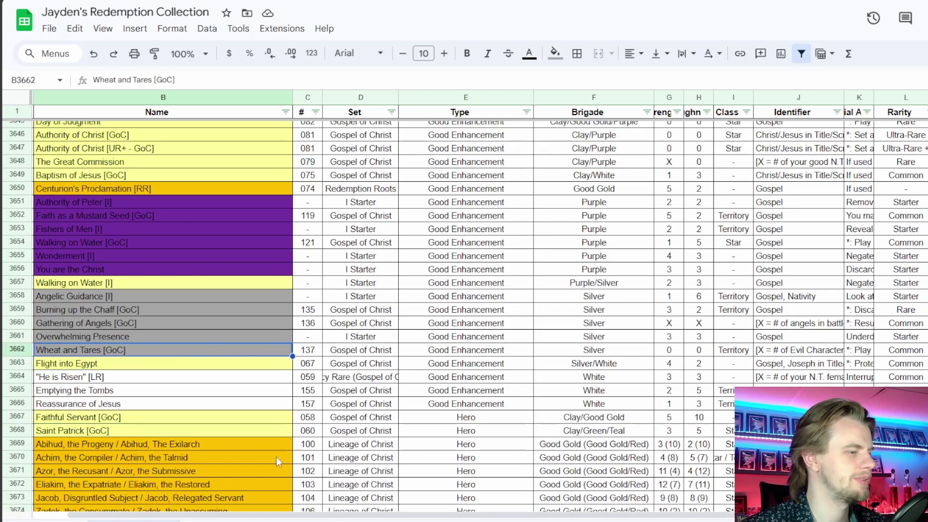
Switch to the deck builder and add the Fundraiser version of Crowd's Choice to the deck
key(alt+Tab)
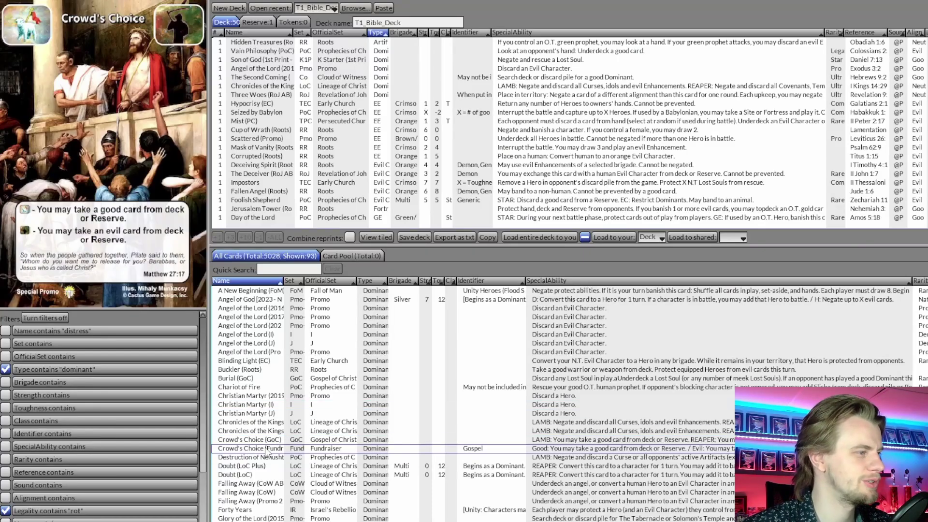
key(alt+Tab)
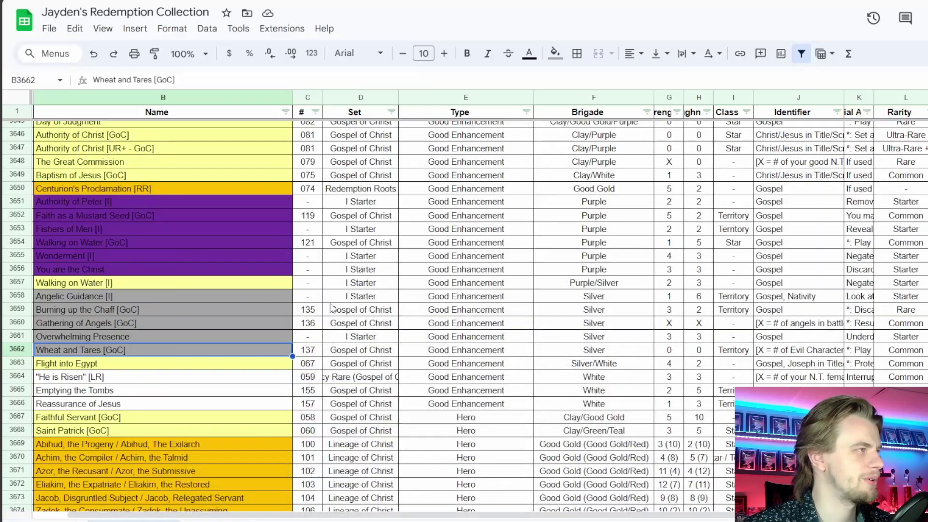
Switch to the books spreadsheet and mark Matthew with an x in column C, leaving no stray x in column D
key(alt+Tab)
scroll(237, 322, down, 2)
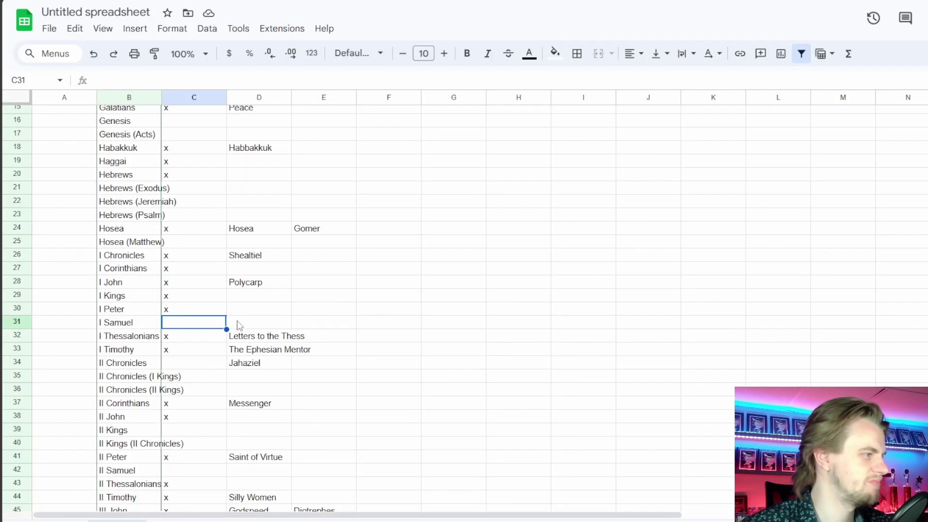
scroll(238, 325, up, 5)
scroll(238, 325, down, 13)
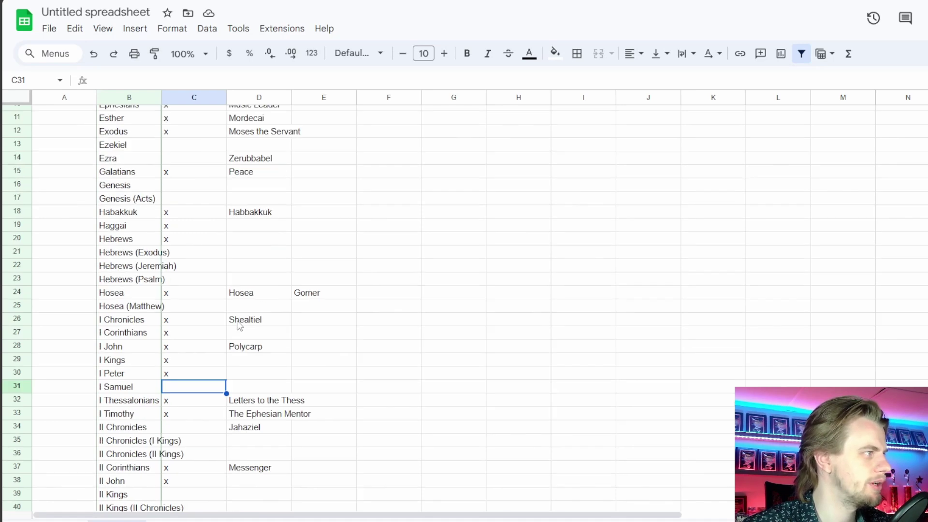
scroll(237, 332, down, 2)
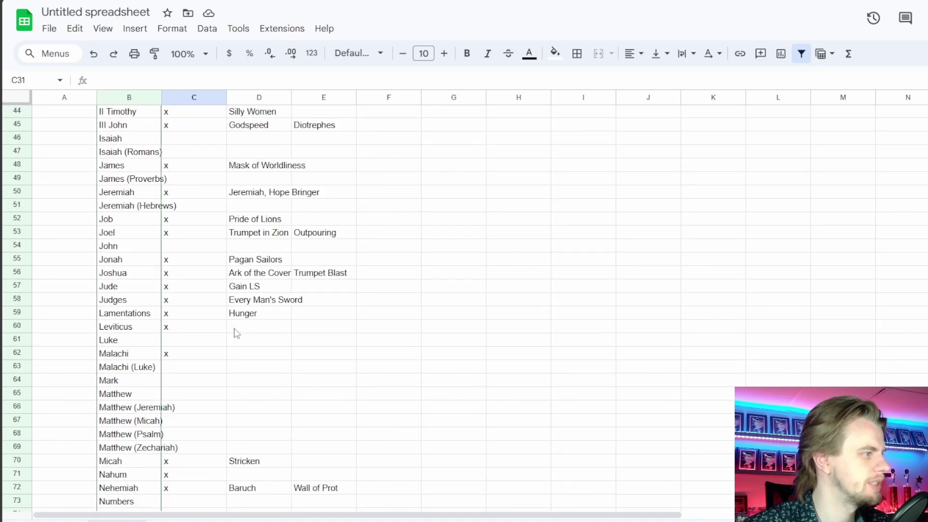
click(245, 398)
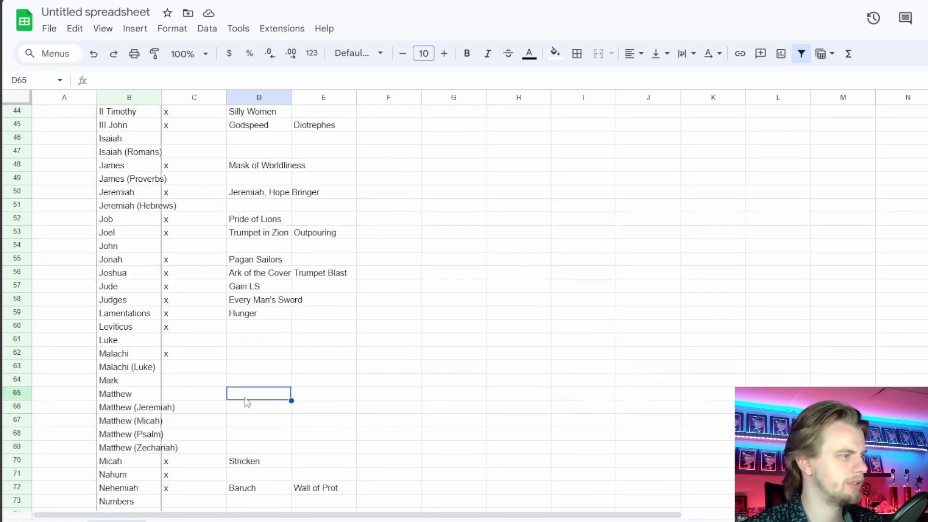
text(x)
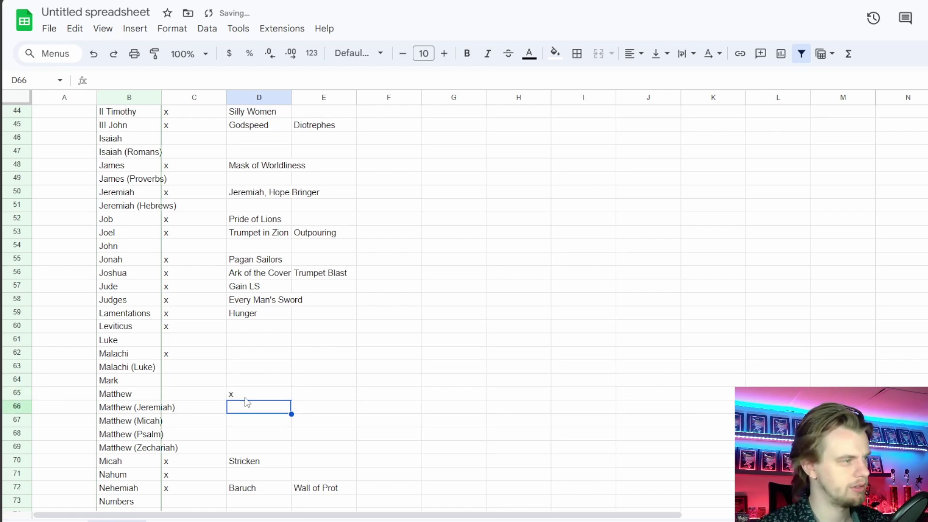
key(Left)
text(x)
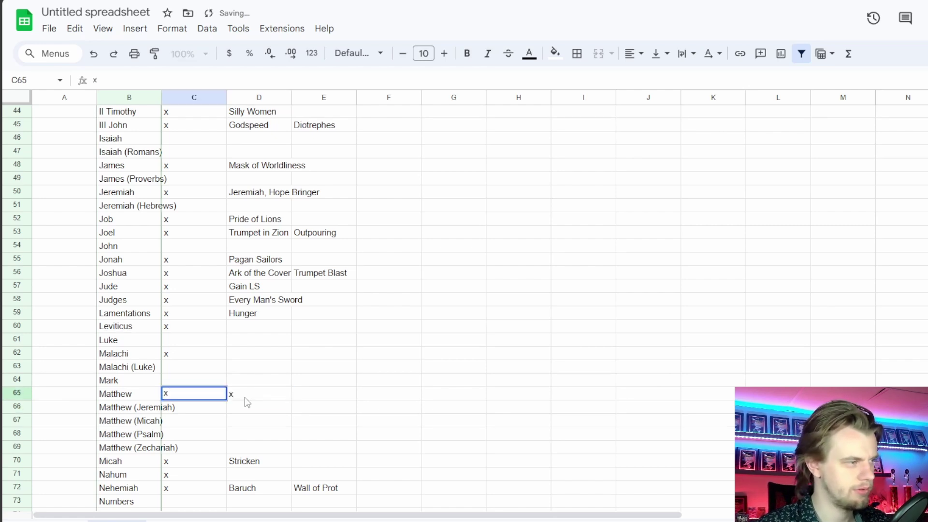
key(Right)
key(Down)
key(Left)
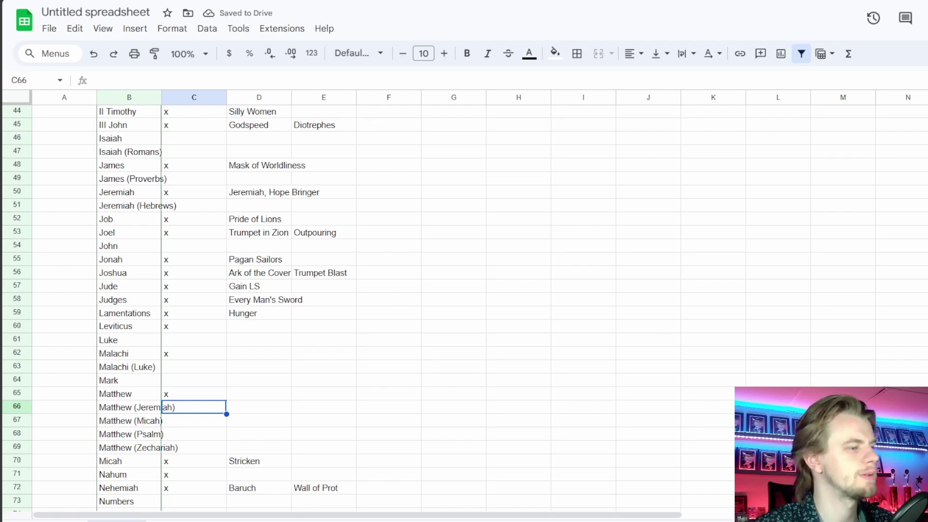
Check the beginning of the books spreadsheet for books without an x, looking at Acts and Acts (Isaiah)
key(alt+Tab)
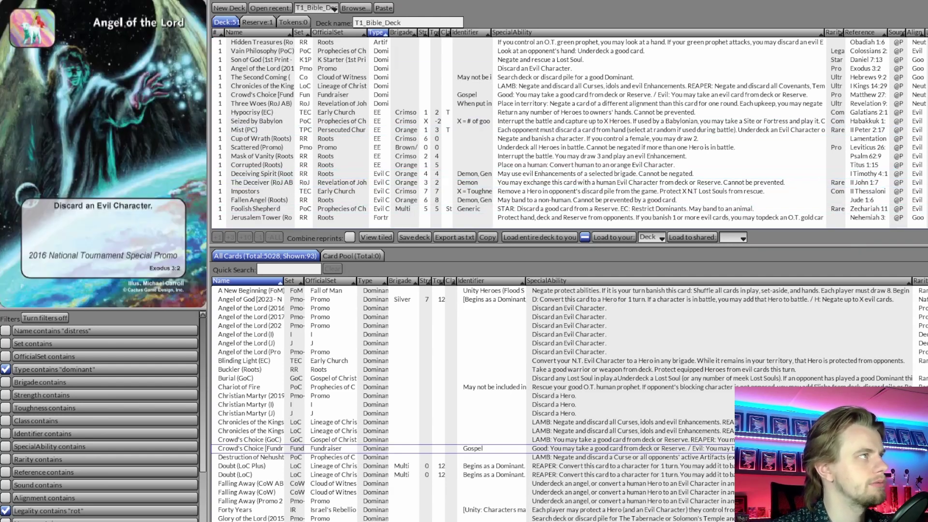
key(alt+Tab)
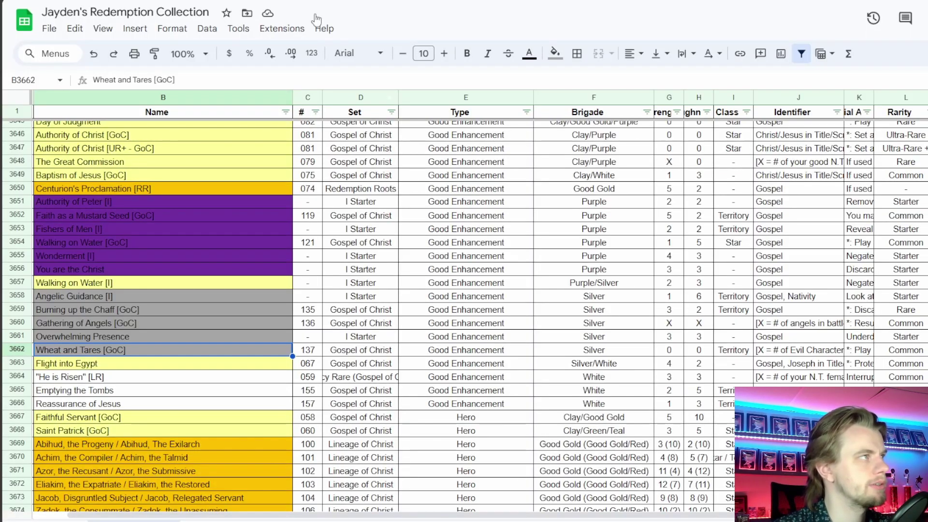
click(287, 1)
scroll(241, 260, up, 12)
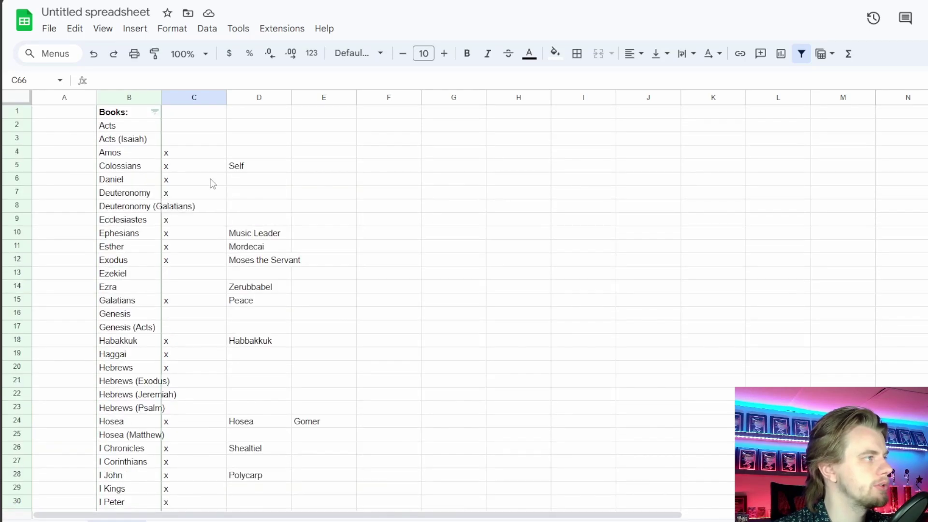
drag(202, 126, 202, 142)
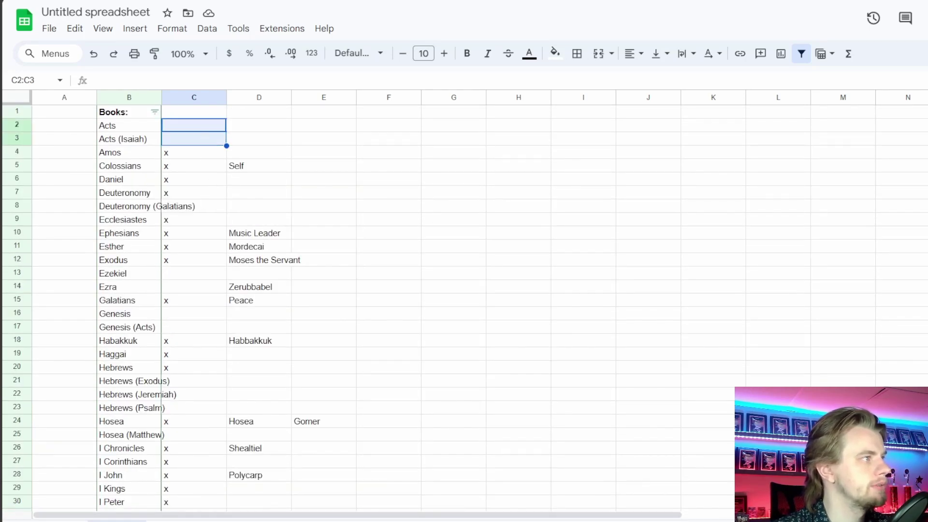
Switch to the card collection spreadsheet, look up Sapphira, the Dishonest among the Acts cards, and check the current deck in the deck builder
key(ctrl+shift+Tab)
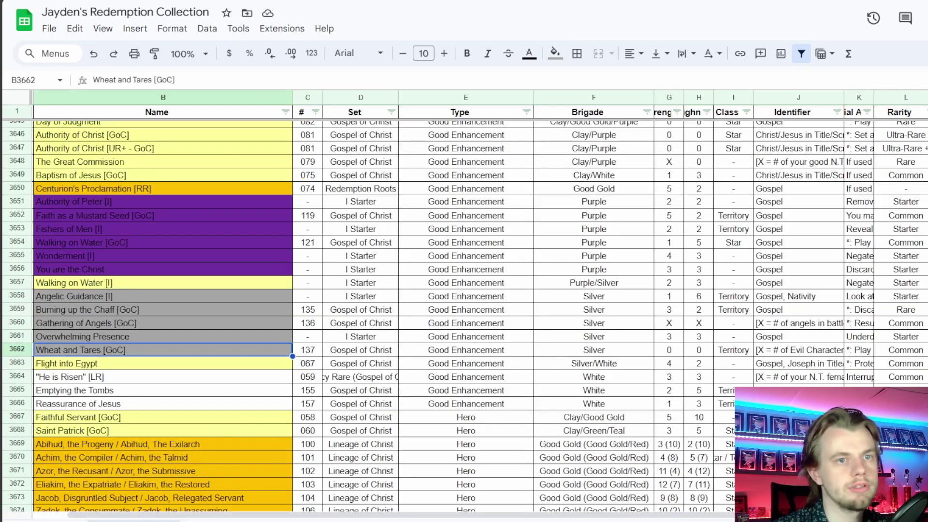
scroll(464, 314, up, 20)
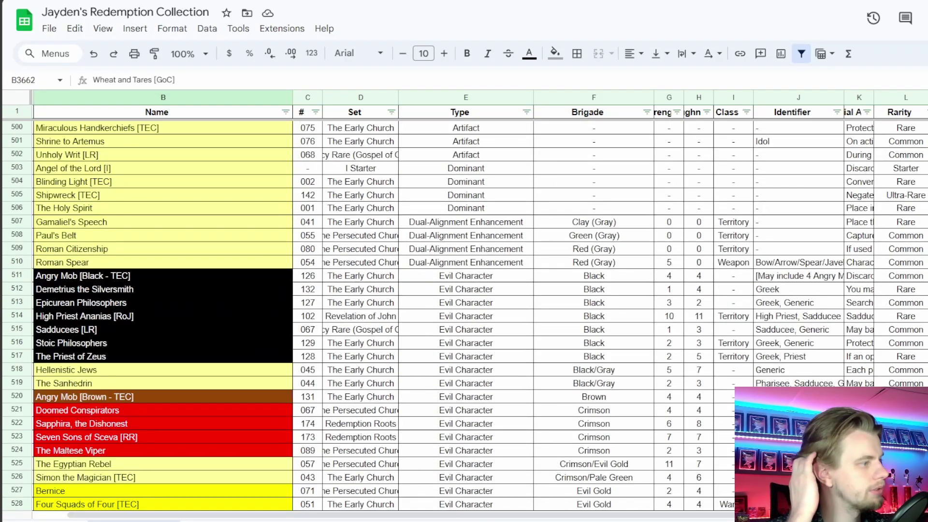
click(205, 423)
key(alt+Tab)
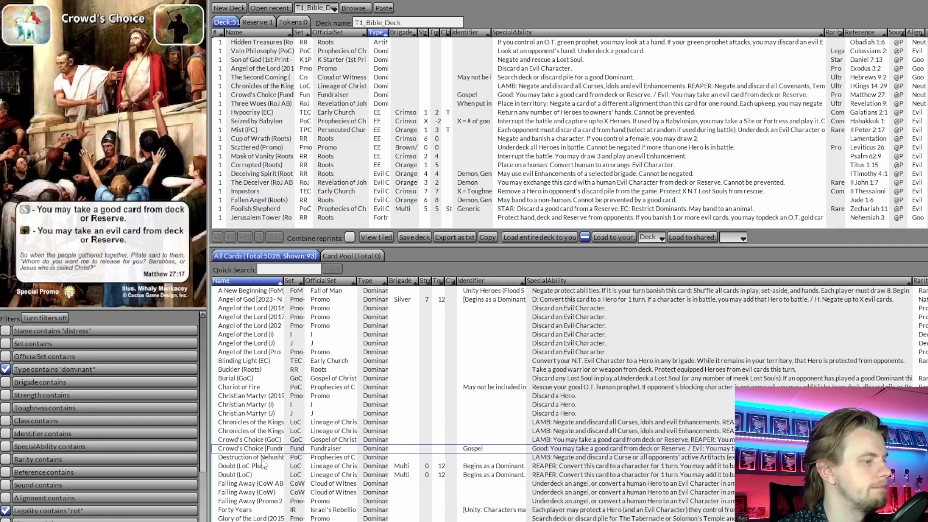
key(alt+Tab)
scroll(252, 348, down, 1)
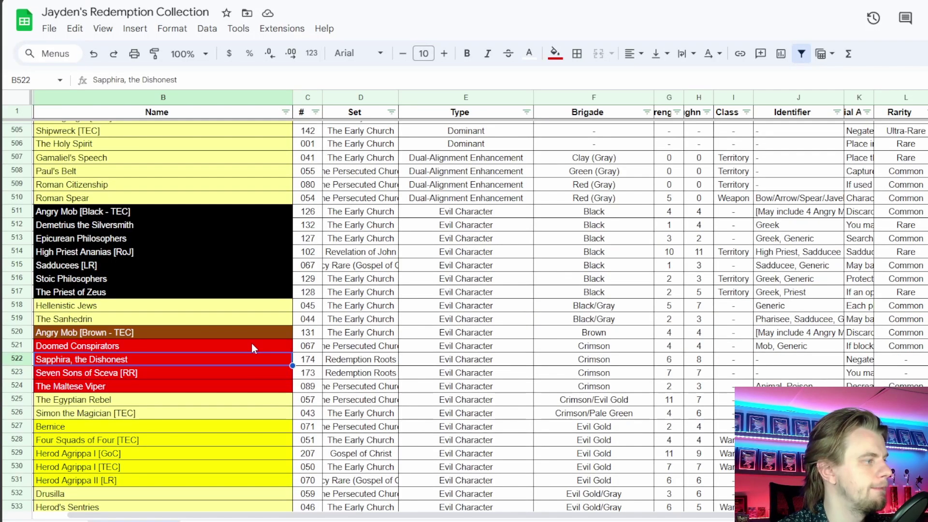
Review the Acts Evil Characters from Seven Sons of Sceva through Simon the Magician to Pestering Spirit and The Divining Damsel
click(144, 374)
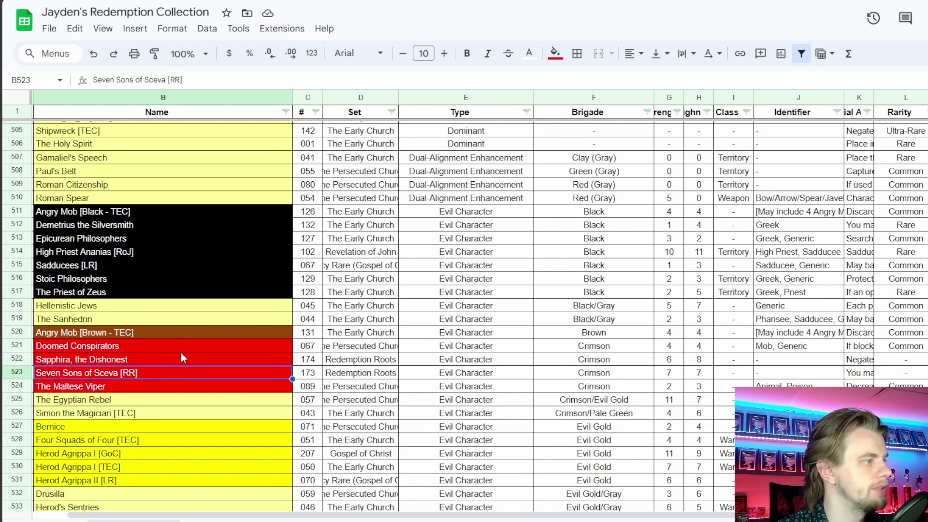
click(165, 399)
scroll(169, 368, down, 1)
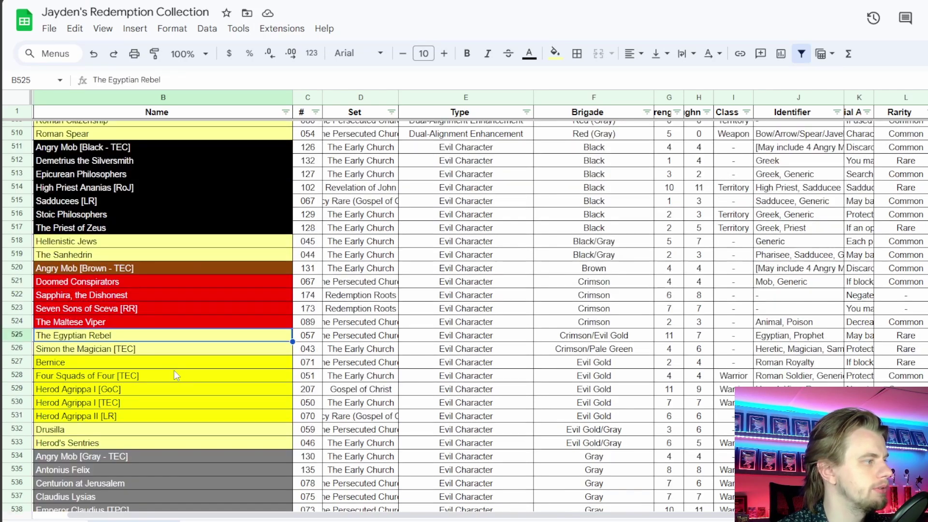
click(167, 355)
scroll(167, 355, down, 1)
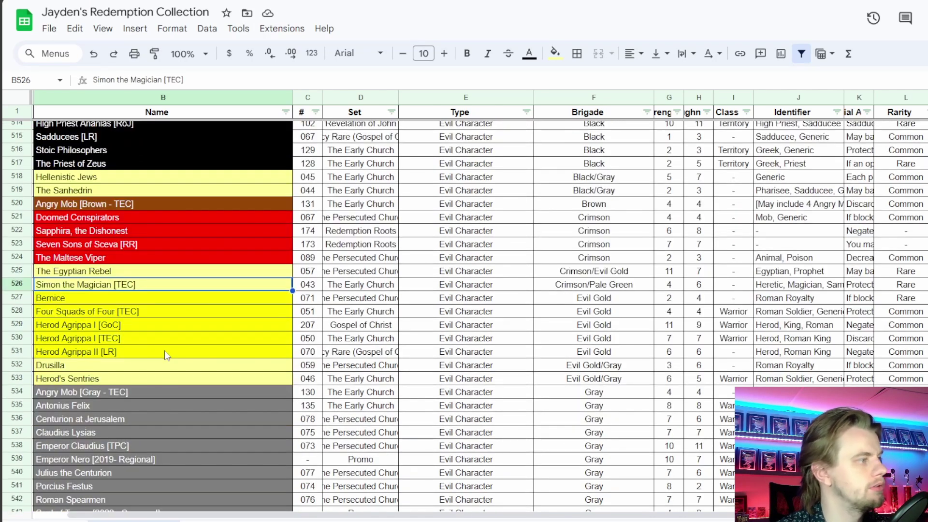
scroll(166, 355, down, 1)
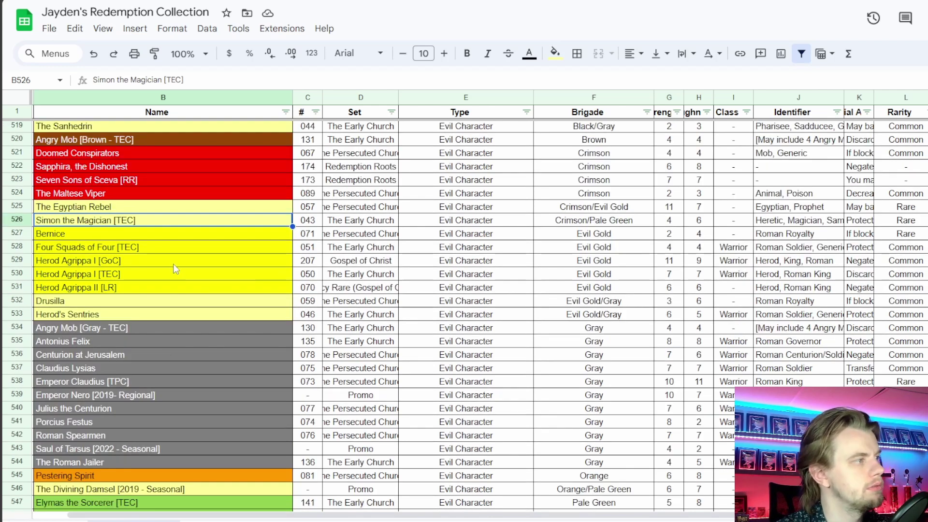
scroll(166, 231, down, 1)
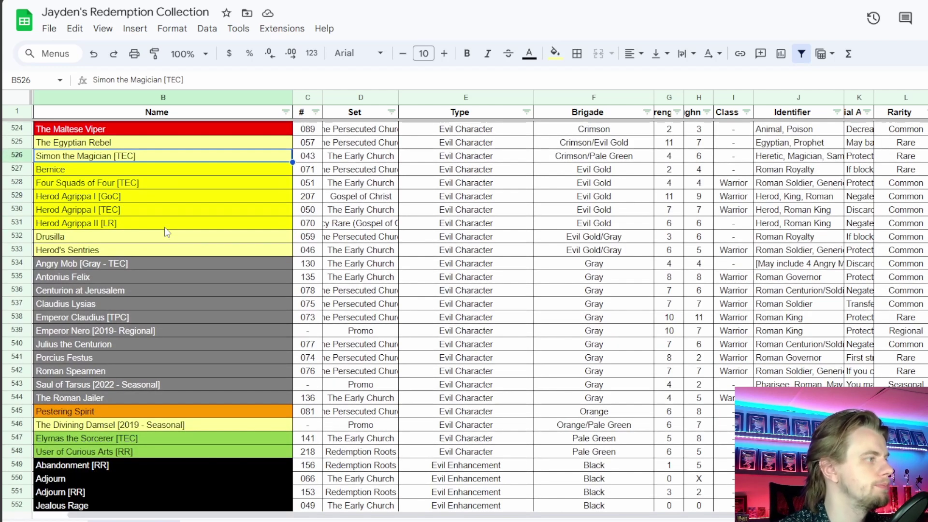
click(128, 425)
scroll(195, 367, down, 1)
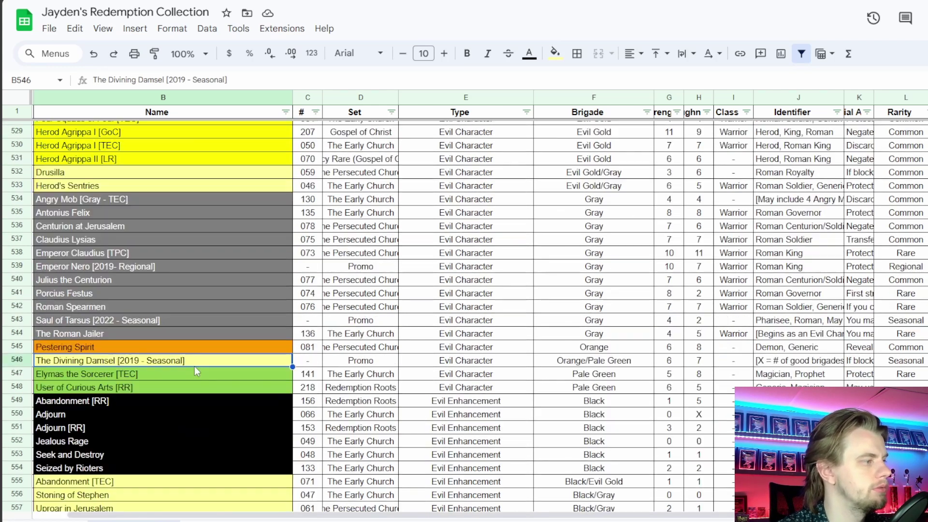
click(182, 348)
click(169, 363)
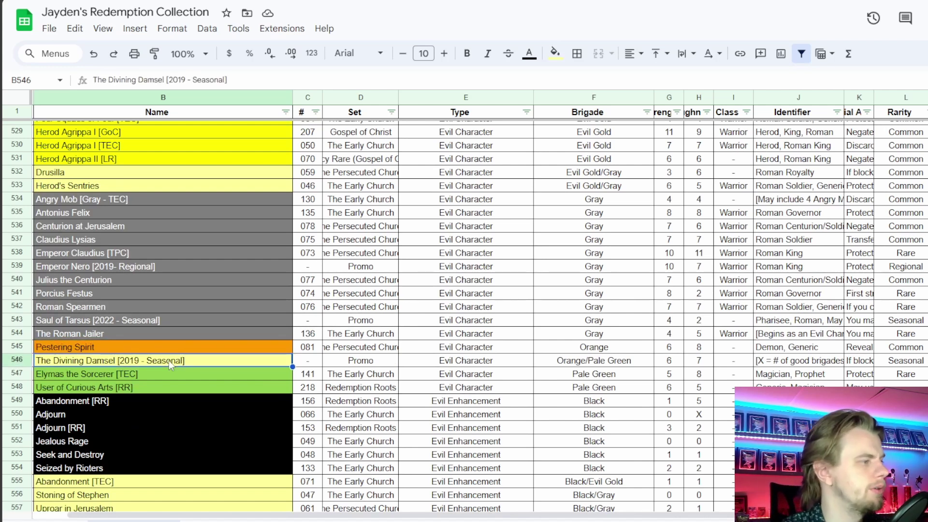
Examine the Acts Evil Enhancements, Fortresses and clay Good Enhancements, including Call to Macedonia, Miracle at Troas and Prayer and Fasting
scroll(169, 361, down, 7)
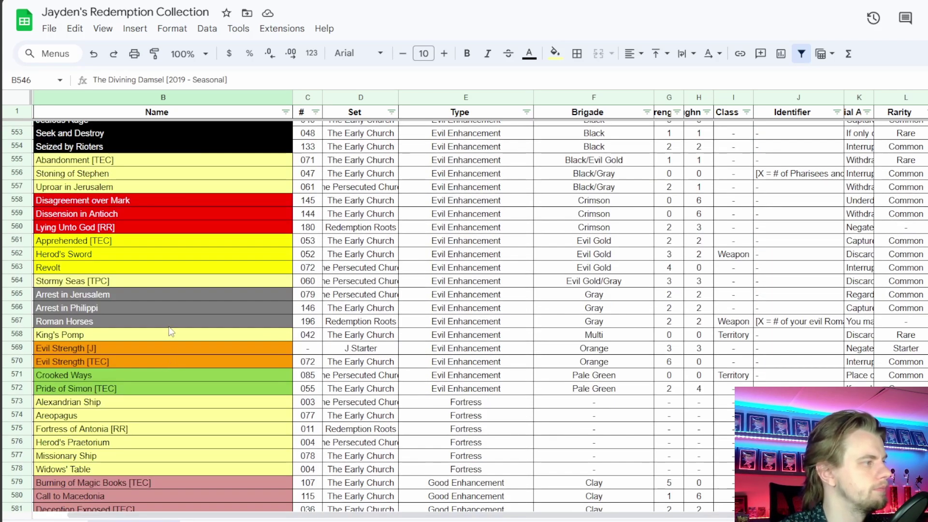
scroll(183, 281, down, 4)
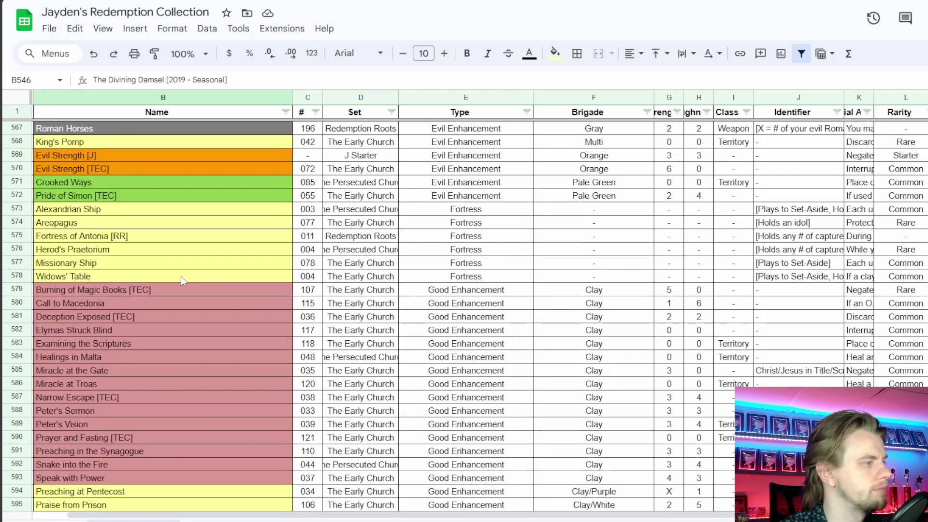
click(155, 286)
click(154, 304)
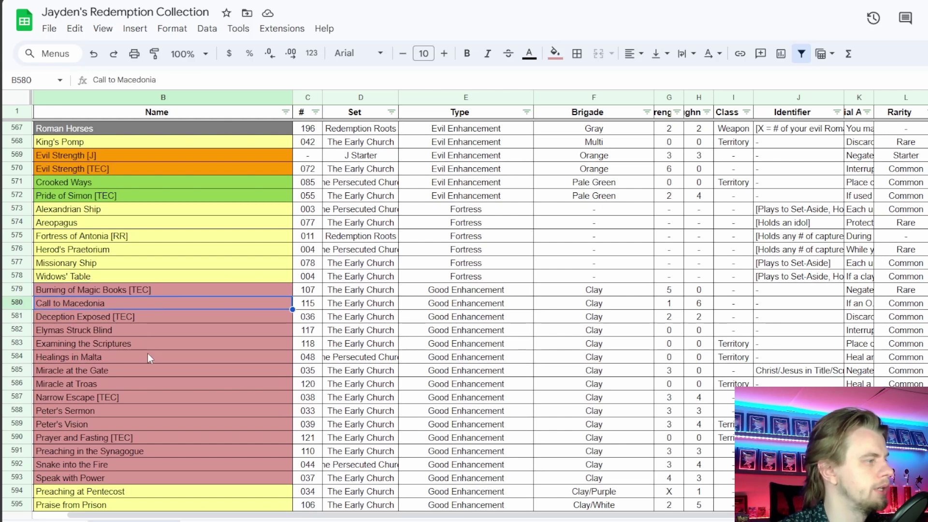
click(142, 383)
click(140, 424)
click(140, 437)
click(139, 463)
scroll(191, 422, down, 4)
Go through the Acts Heroes from Ananias of Damascus and Ethiopian Treasurer to the multi-brigade Heroes ending with Faithful Priest
click(158, 369)
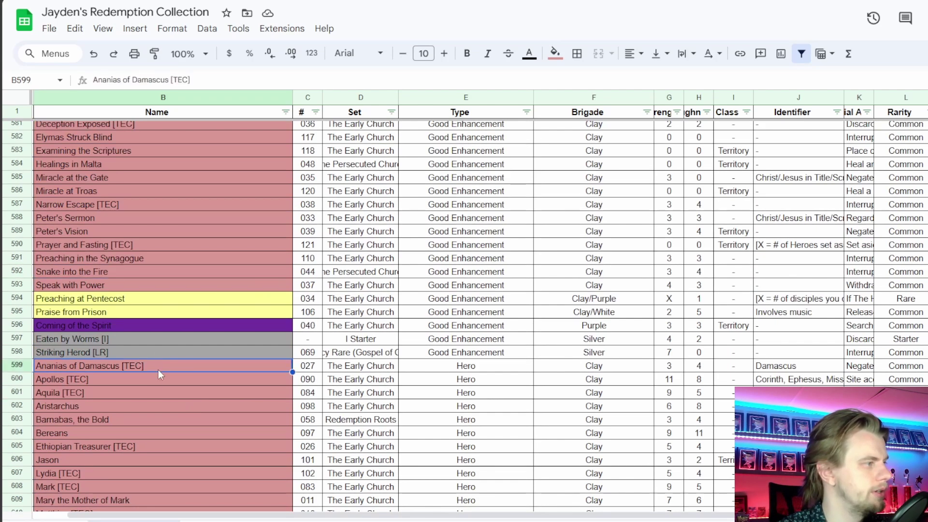
scroll(164, 381, down, 3)
click(156, 257)
click(147, 293)
click(142, 322)
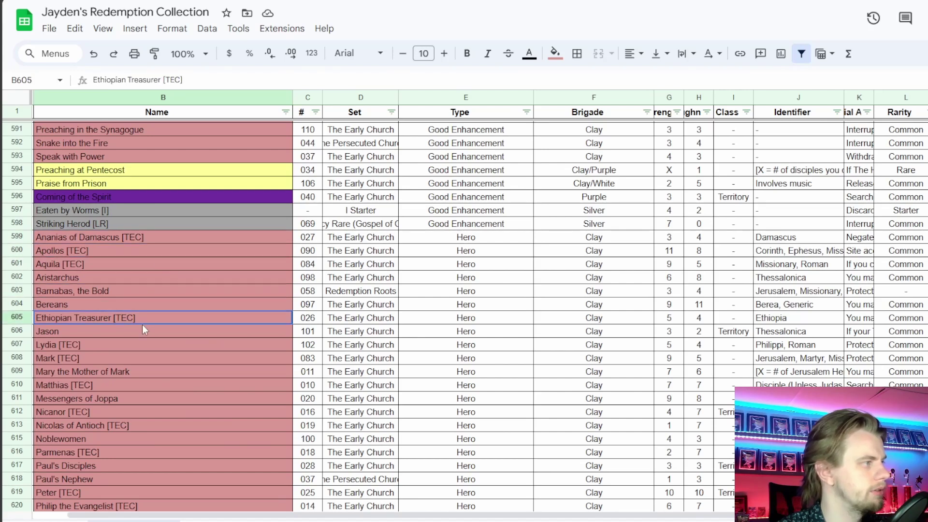
scroll(149, 360, down, 3)
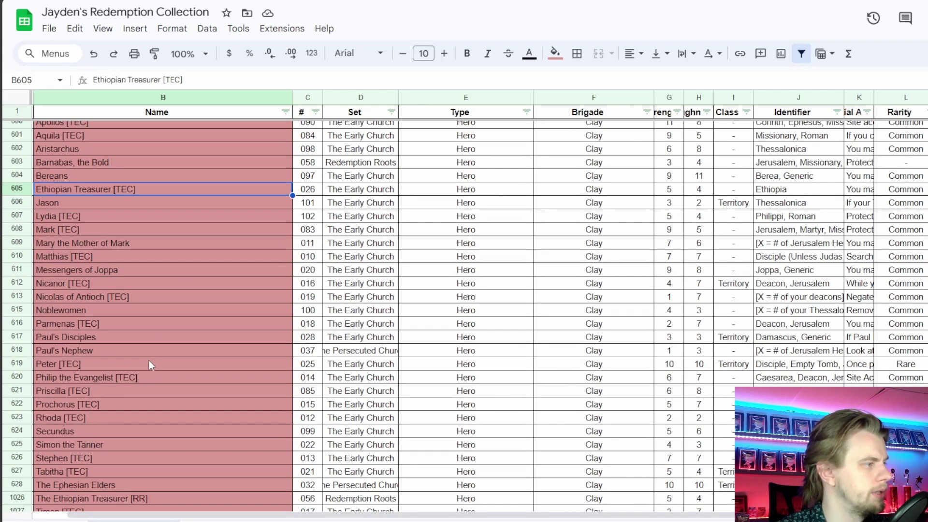
scroll(149, 363, down, 3)
scroll(130, 403, down, 2)
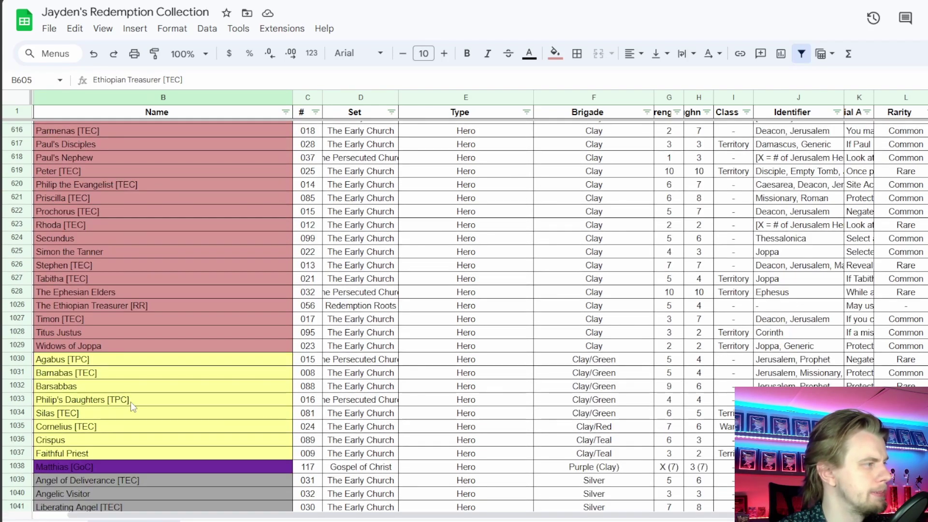
drag(131, 376, 138, 448)
click(138, 457)
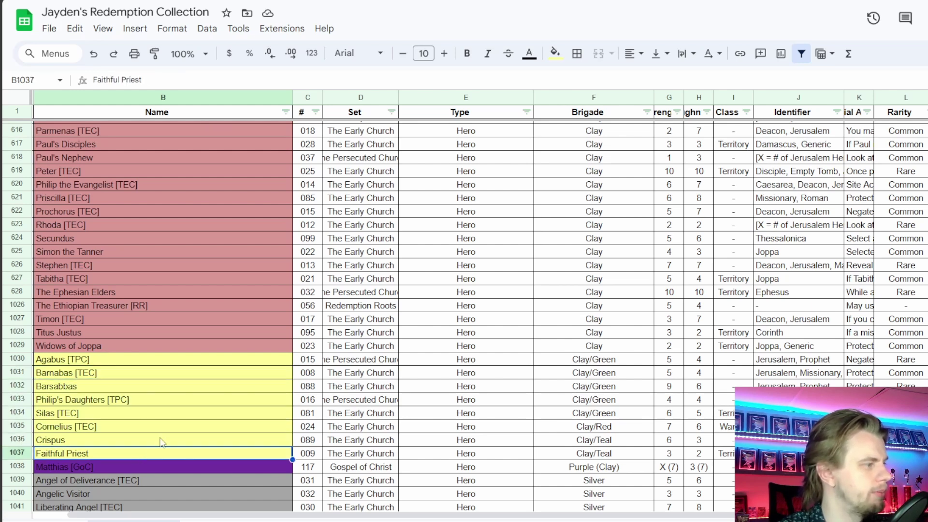
Examine the Acts Lost Soul "Retribution" and the Sites from Damascus to The Ends of the Earth
scroll(164, 432, down, 4)
drag(163, 424, 161, 457)
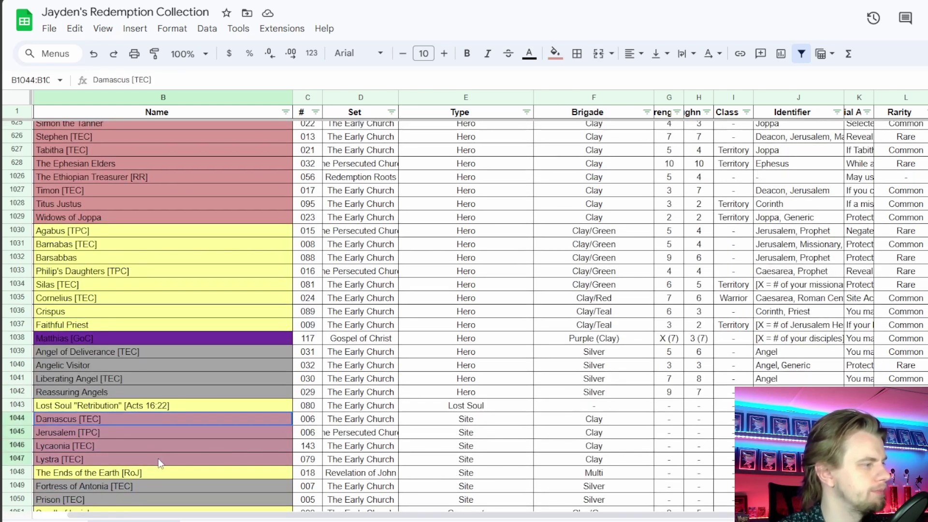
click(168, 407)
scroll(178, 429, up, 10)
scroll(179, 429, down, 10)
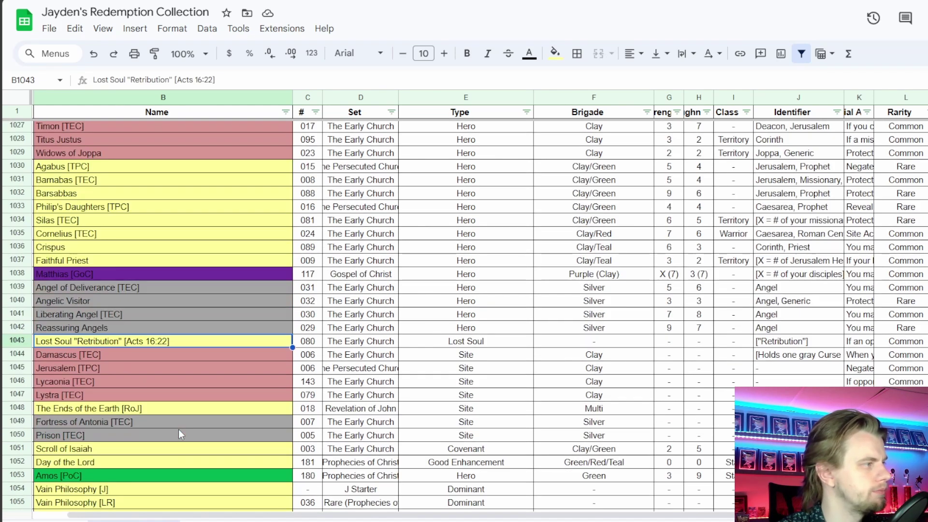
click(154, 410)
Go back up the Acts cards to compare Lying Unto God, Seven Sons of Sceva and Sapphira, the Dishonest
scroll(222, 420, up, 20)
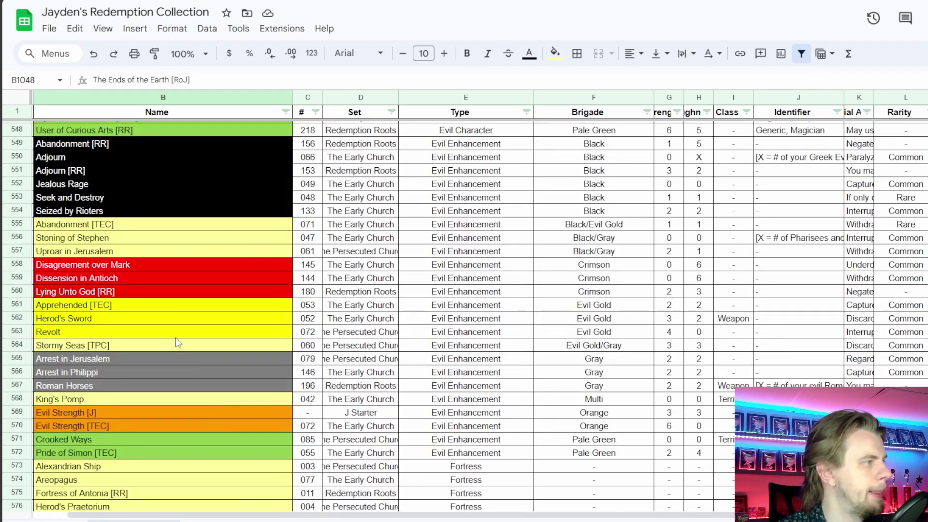
click(142, 292)
scroll(142, 301, up, 2)
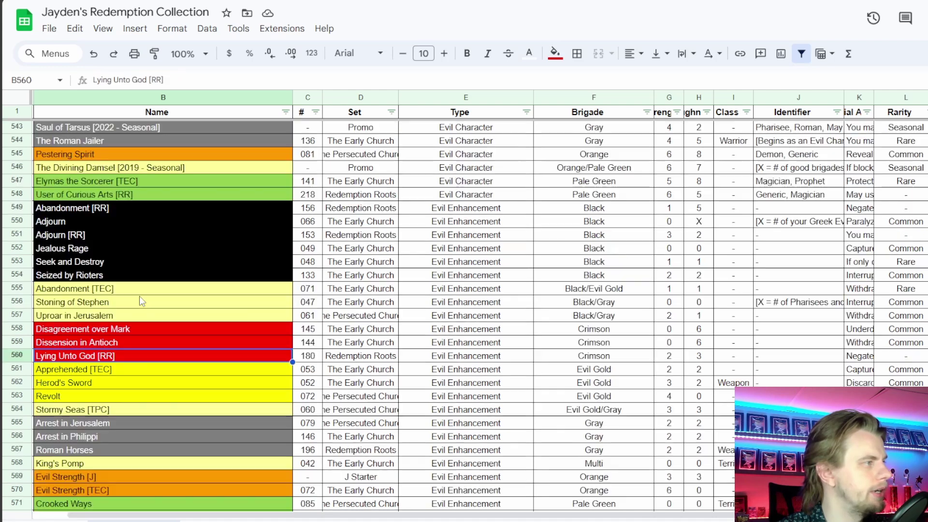
scroll(142, 301, up, 2)
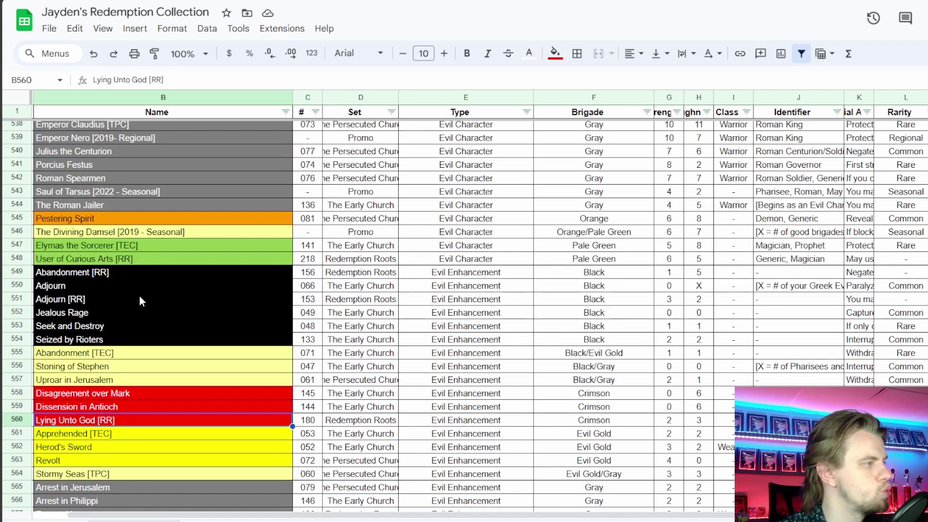
scroll(140, 301, up, 10)
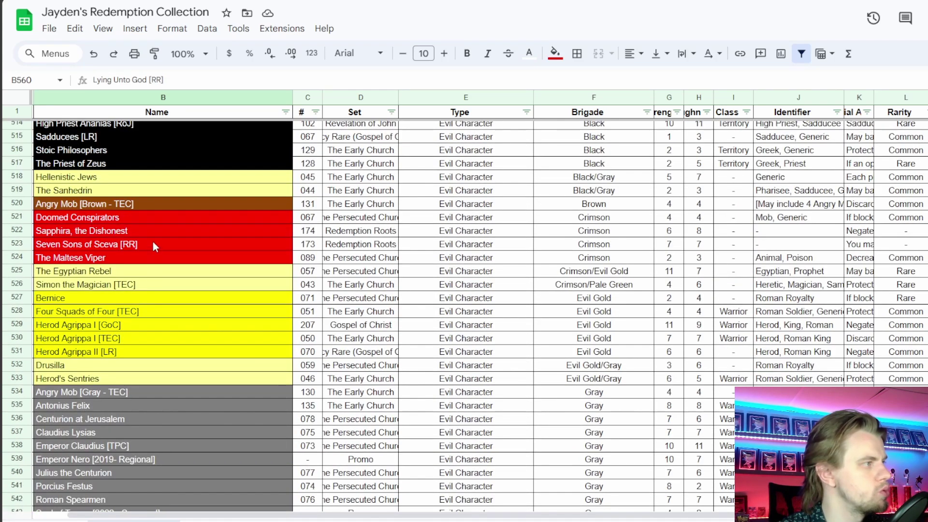
click(148, 240)
click(149, 229)
scroll(198, 317, up, 5)
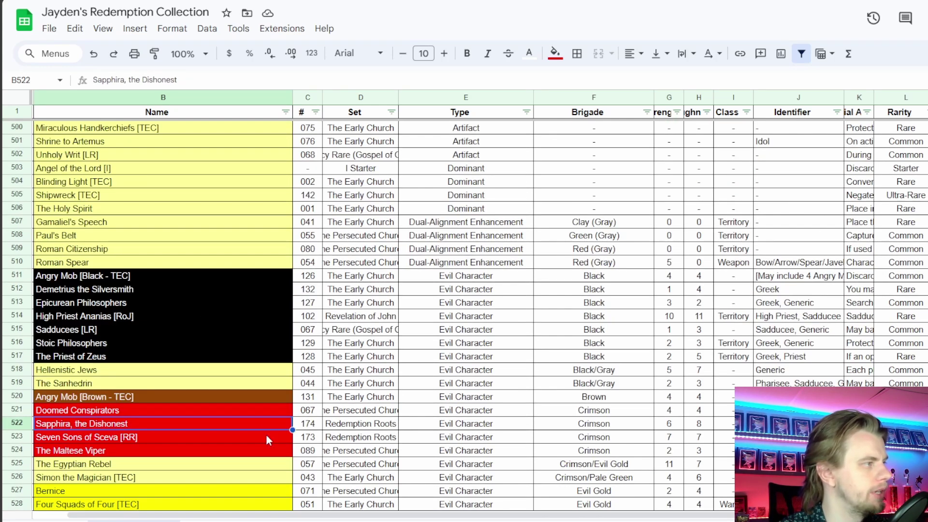
Switch to the deck builder, turn off the dominant type filter, and search for "sapph" to add Sapphira, the Dishonest to the deck
key(alt+Tab)
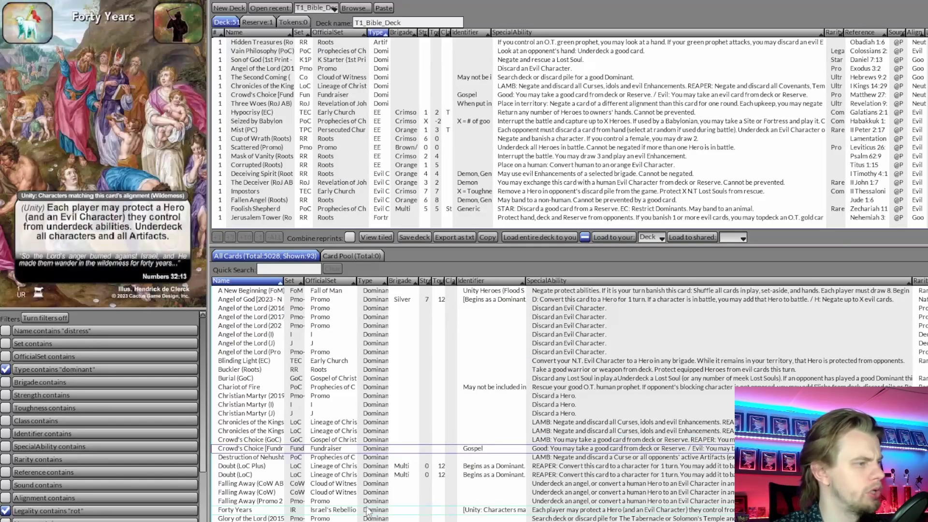
text(sapph)
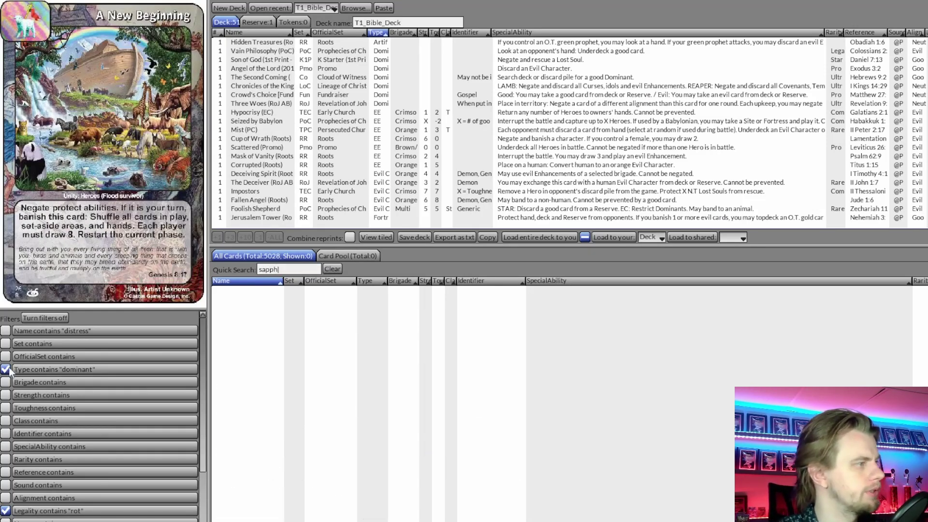
click(6, 370)
double_click(228, 290)
click(332, 268)
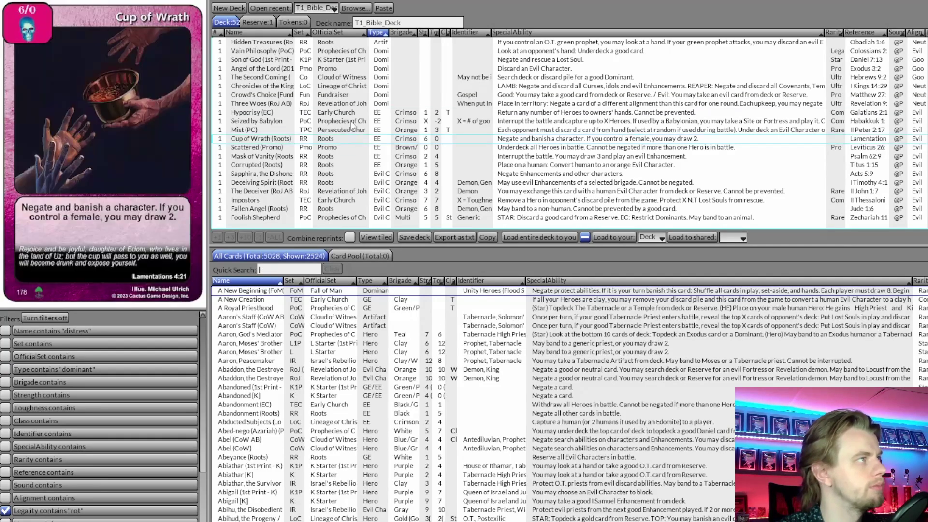
scroll(290, 135, down, 1)
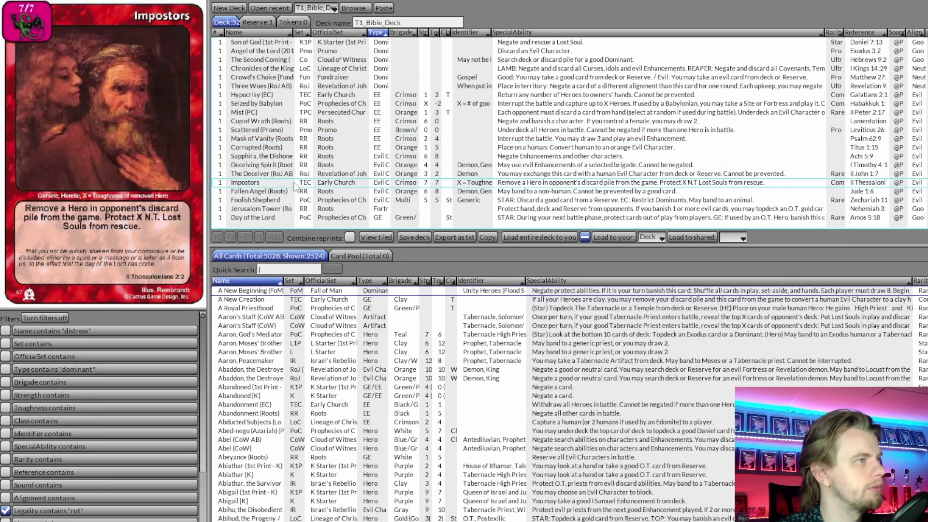
Switch to the books spreadsheet and mark Acts with an x in column C
key(alt+Tab)
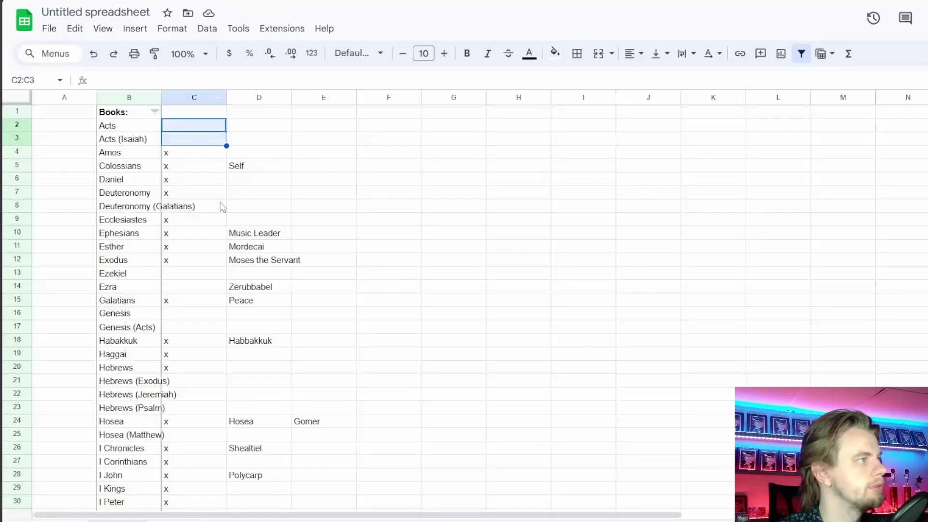
click(194, 129)
text(x)
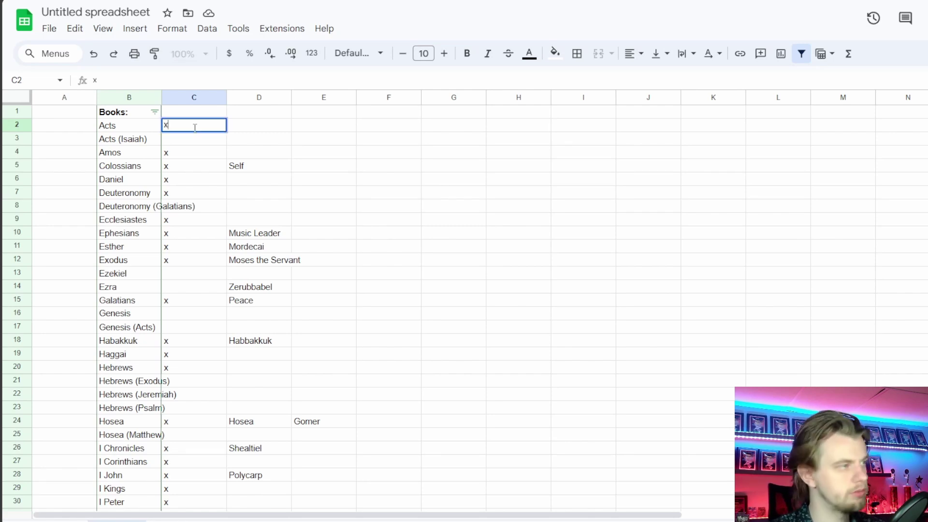
key(Return)
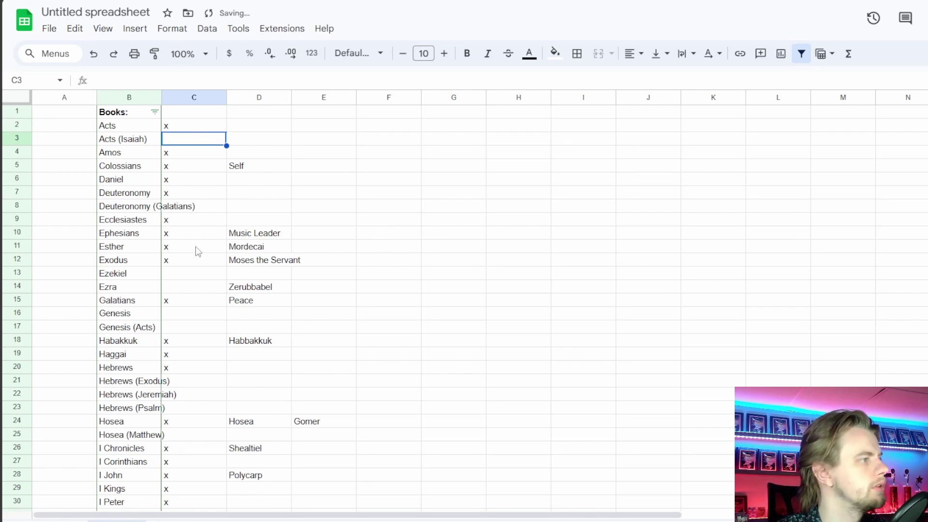
Look for the next books without an x, starting at Ezekiel, and return to the card collection spreadsheet
click(188, 274)
scroll(201, 269, down, 2)
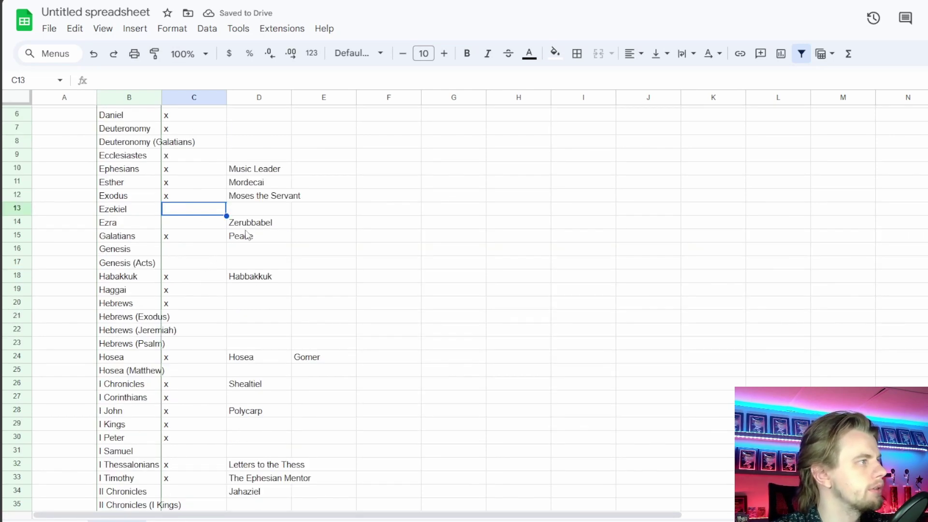
key(ctrl+Tab)
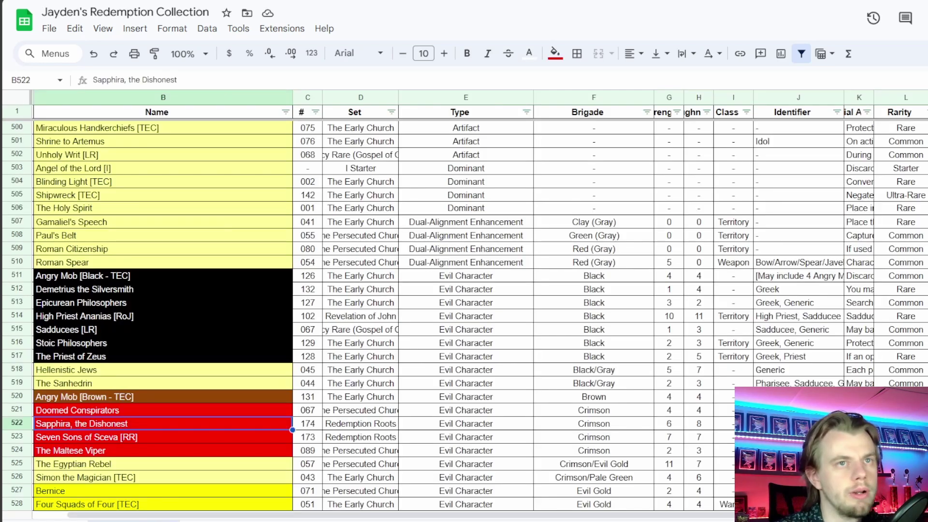
Find the Ezekiel cards in the collection spreadsheet and review candidates such as King of Tyrus, The Watchman and Profane Daughters
scroll(381, 314, down, 20)
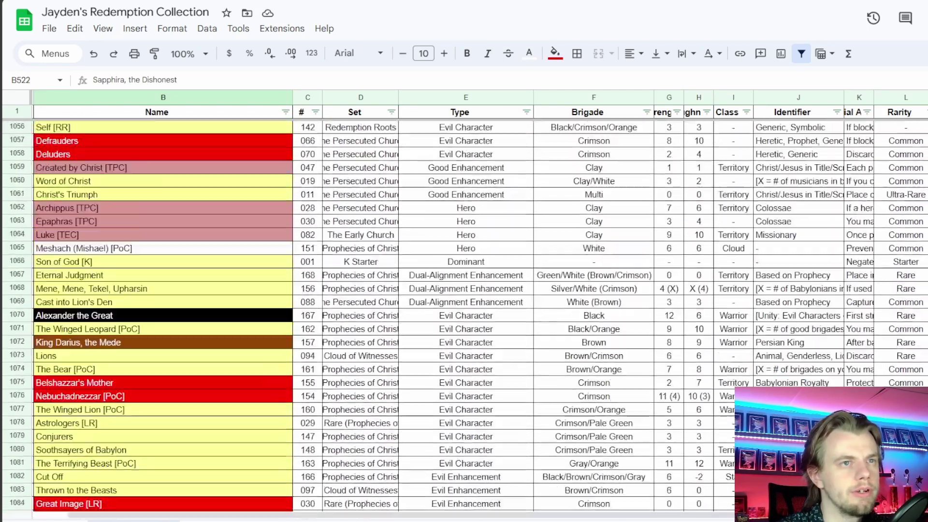
scroll(382, 314, down, 3)
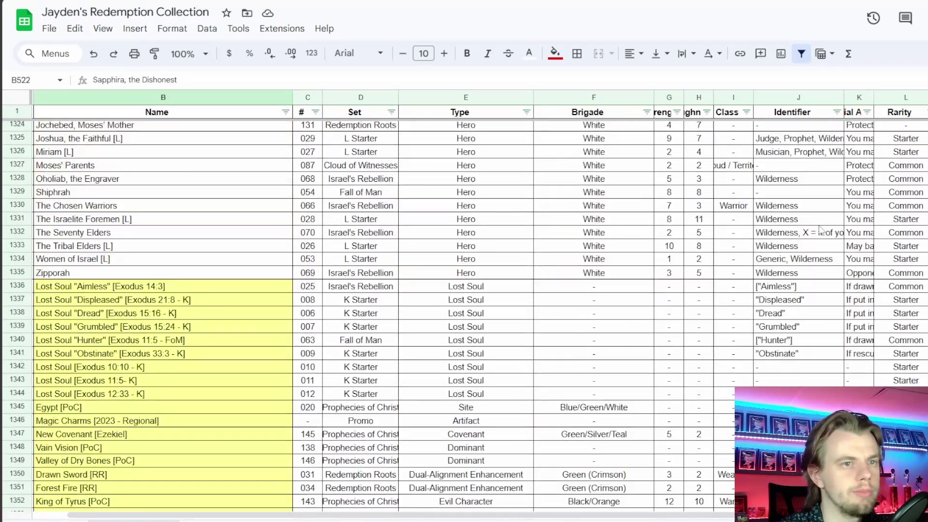
scroll(821, 230, down, 4)
click(413, 372)
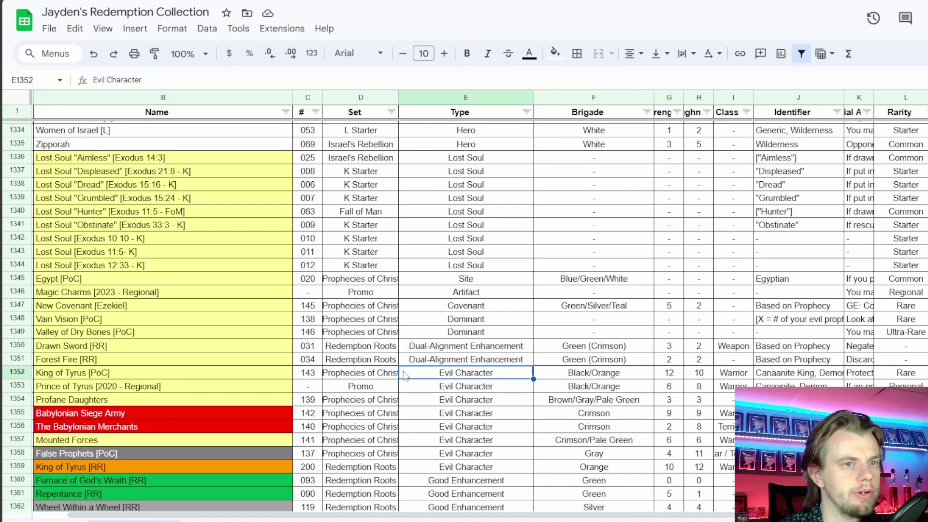
click(184, 361)
key(Down)
scroll(224, 327, down, 3)
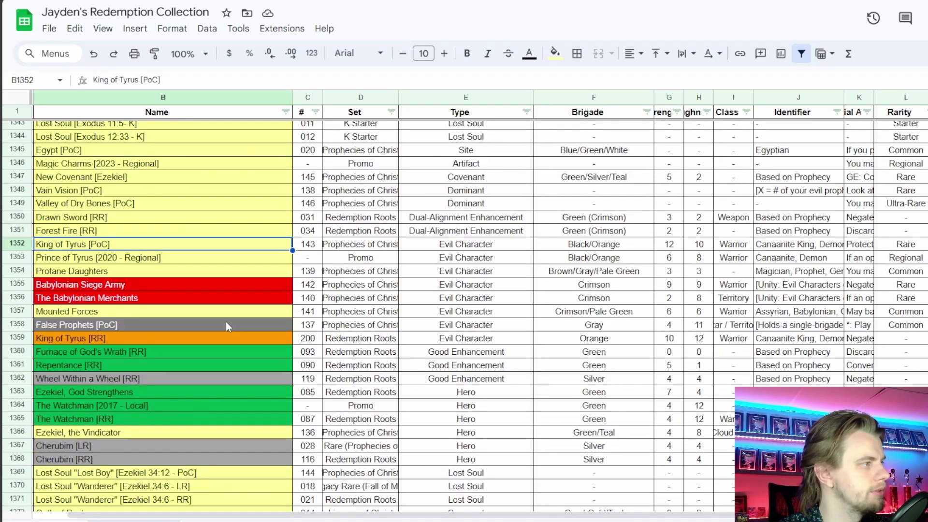
click(105, 337)
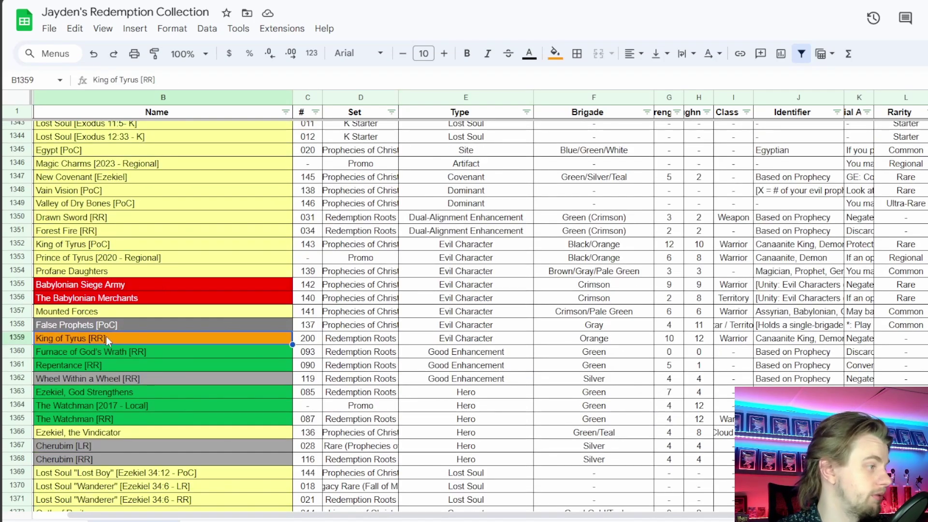
scroll(178, 324, down, 2)
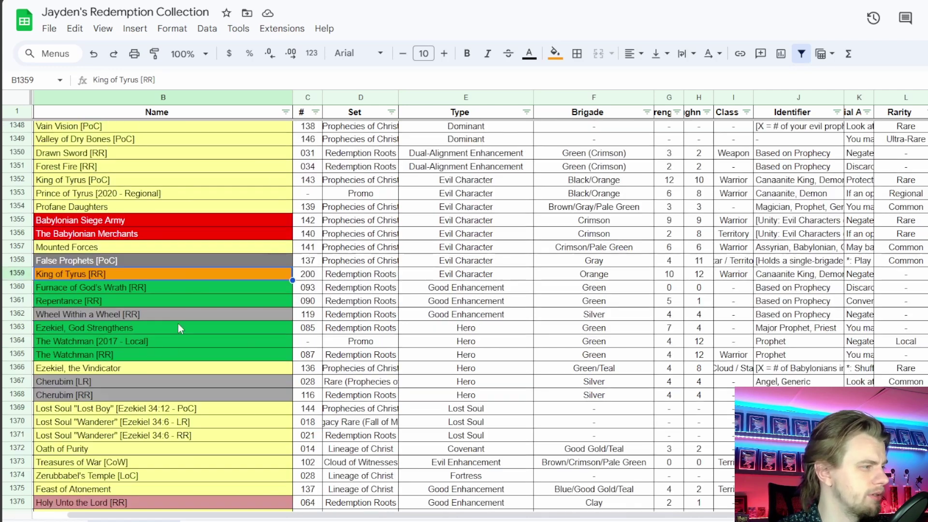
click(158, 343)
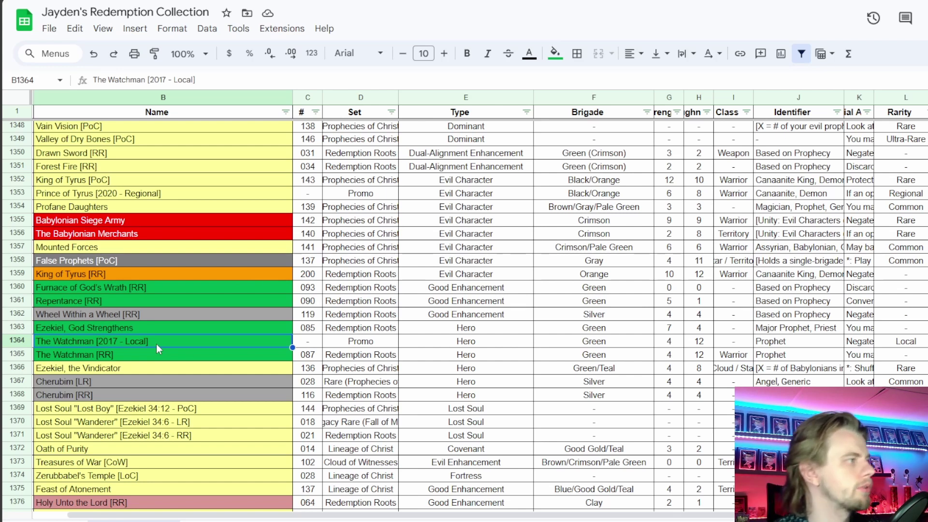
click(165, 210)
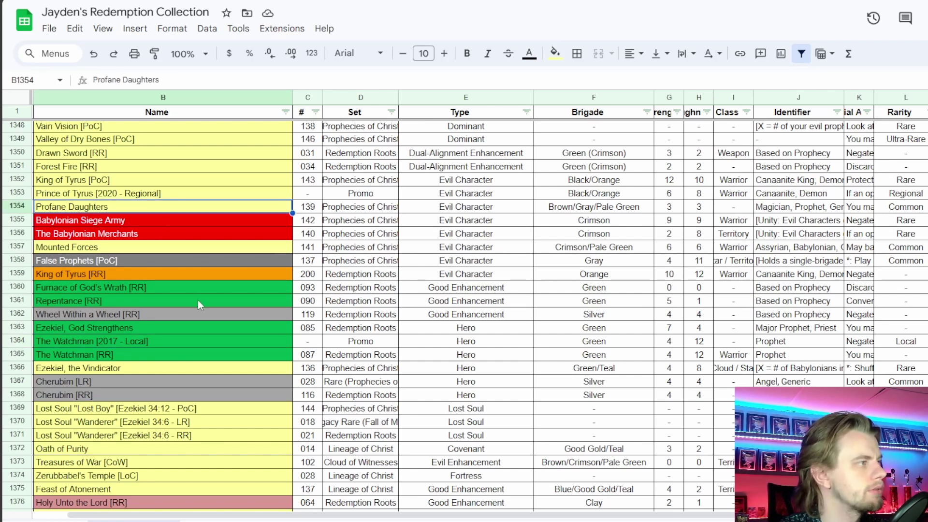
Compare the Ezekiel evil characters King of Tyrus [PoC], Prince of Tyrus, Profane Daughters and Mounted Forces, ending on King of Tyrus [PoC]
scroll(199, 301, up, 2)
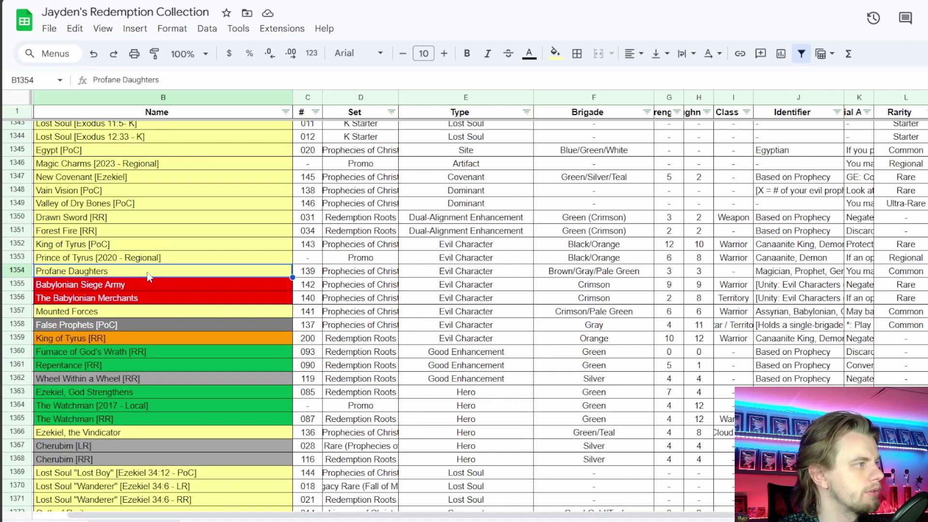
key(Up)
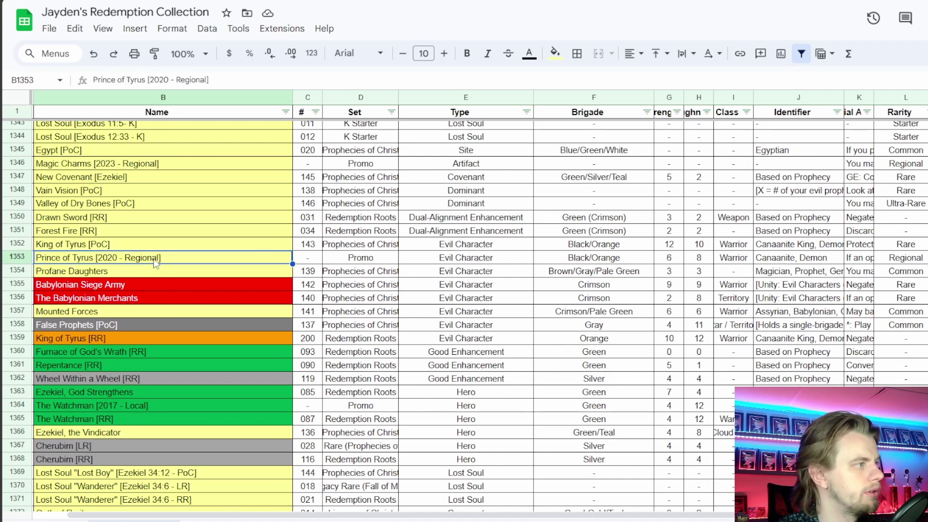
click(156, 246)
click(155, 274)
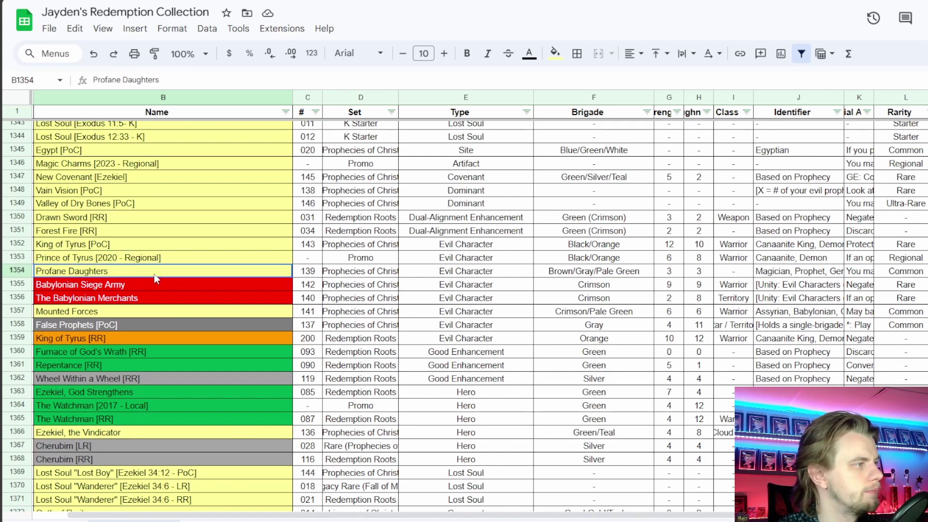
click(154, 247)
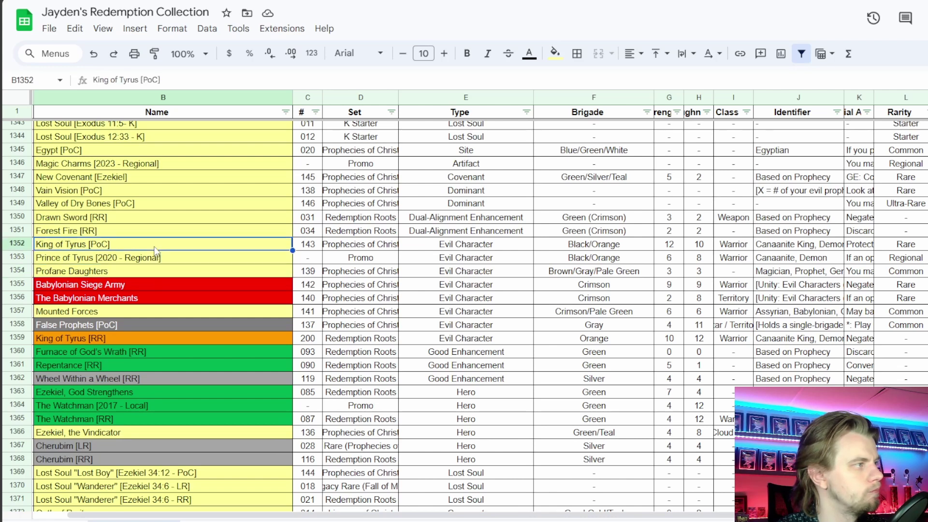
click(156, 274)
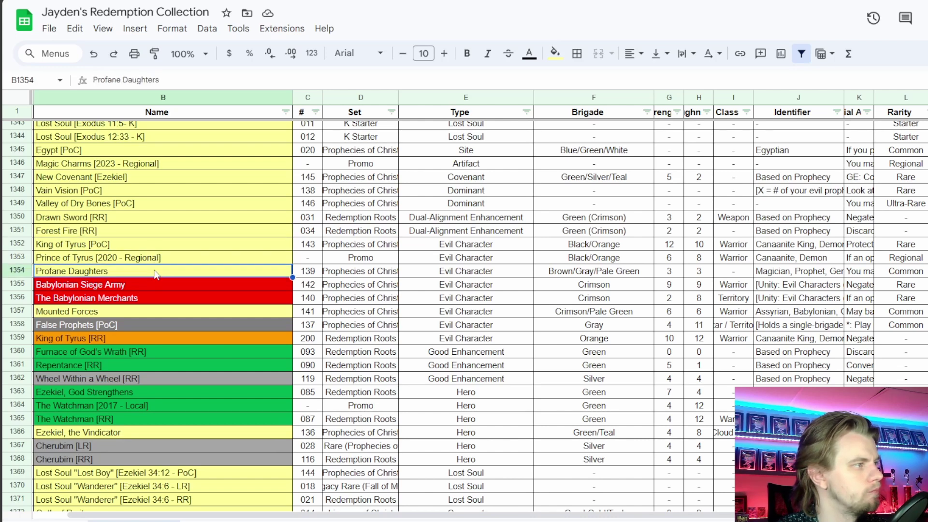
key(alt+Tab)
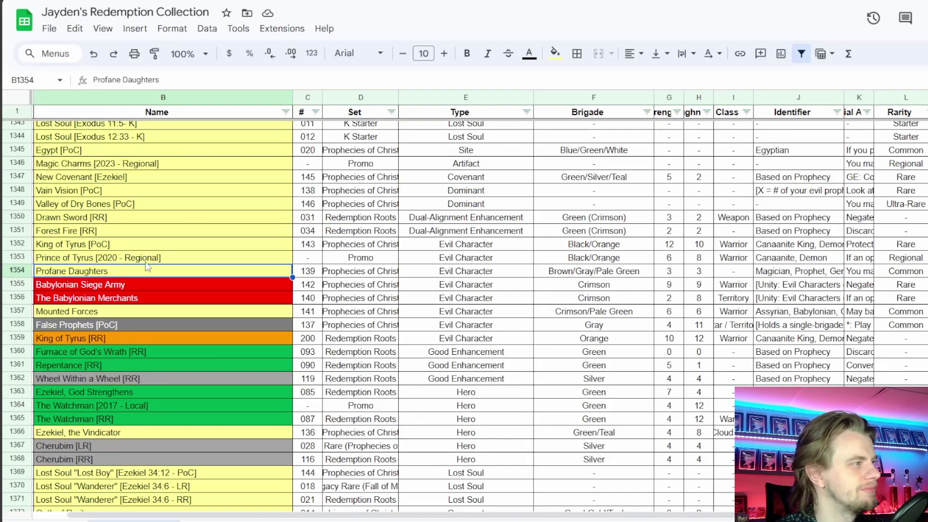
click(151, 248)
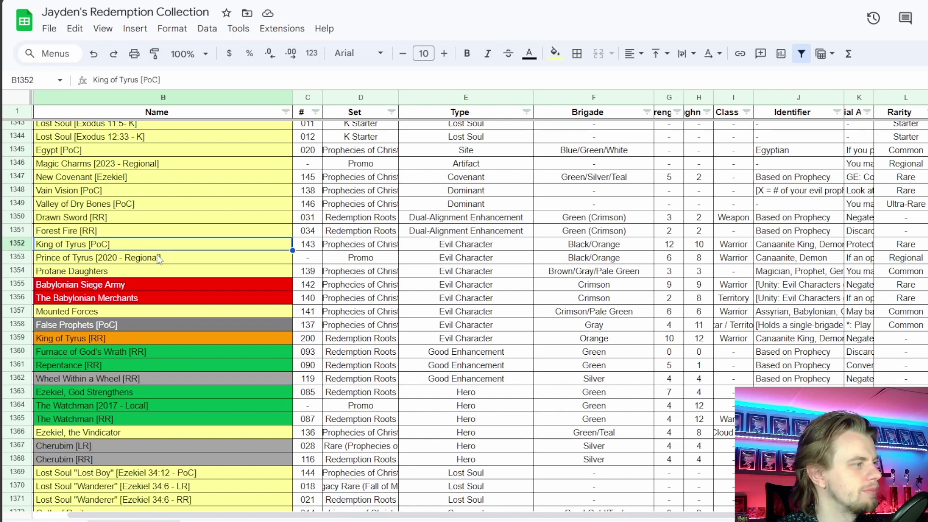
click(125, 309)
click(137, 232)
click(136, 249)
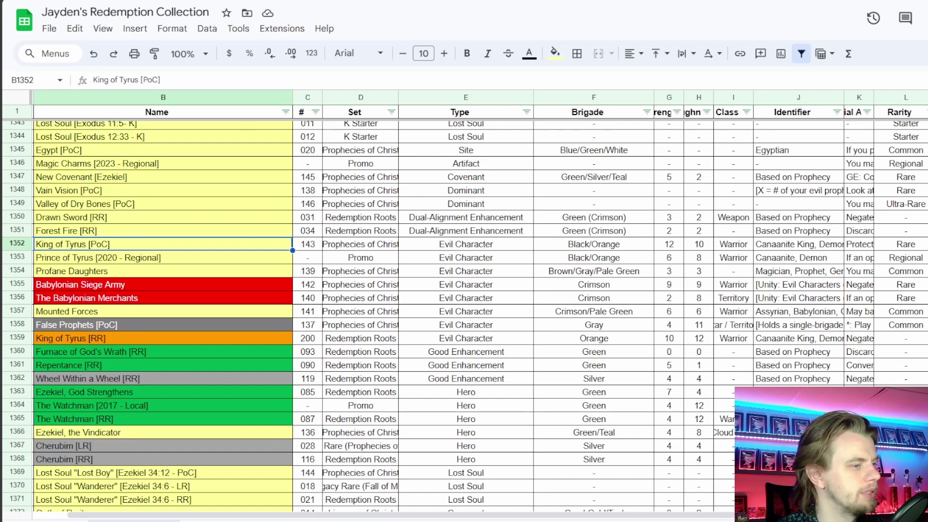
Switch to the deck builder, search for "king of", add the 2022 promo version of King of Tyrus to the deck and clear the search
key(alt+Tab)
text(ki)
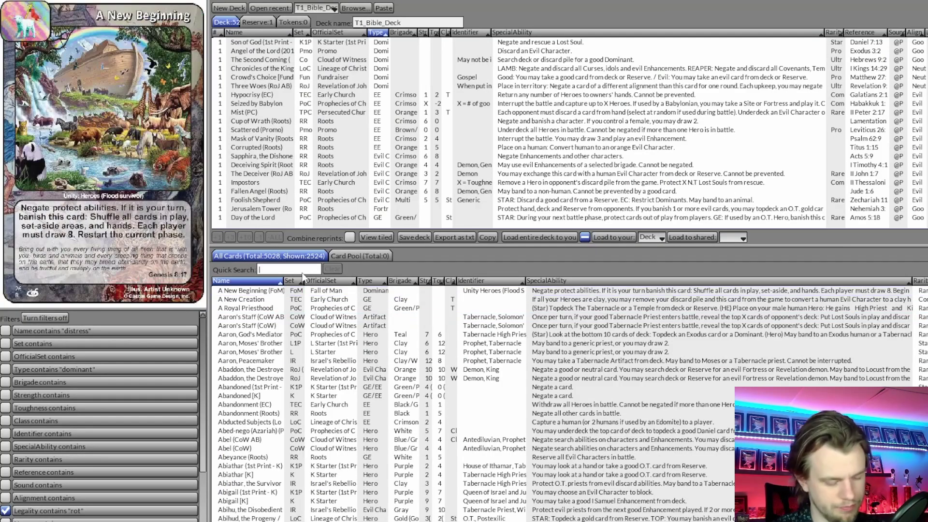
text(ng of)
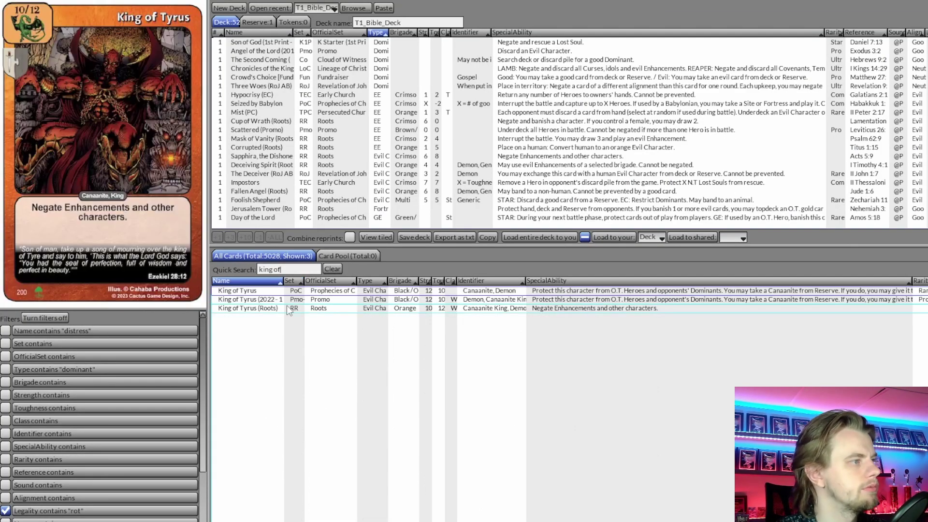
double_click(285, 299)
click(332, 269)
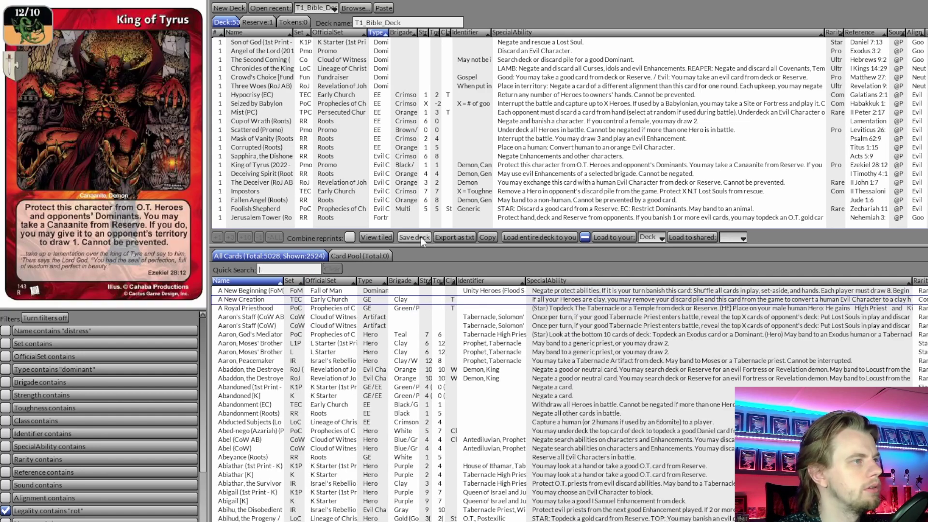
Switch to the books spreadsheet and mark Ezekiel with an x in column C
key(alt+Tab)
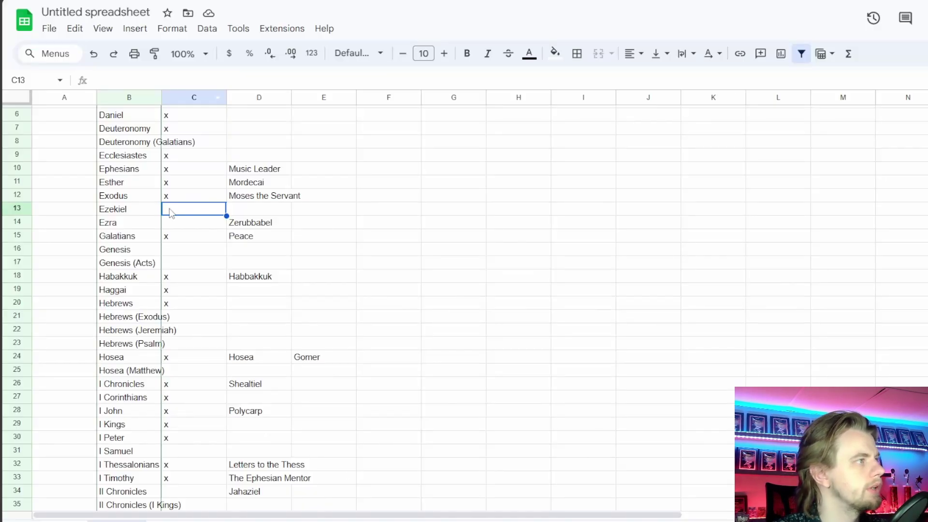
text(x)
key(Return)
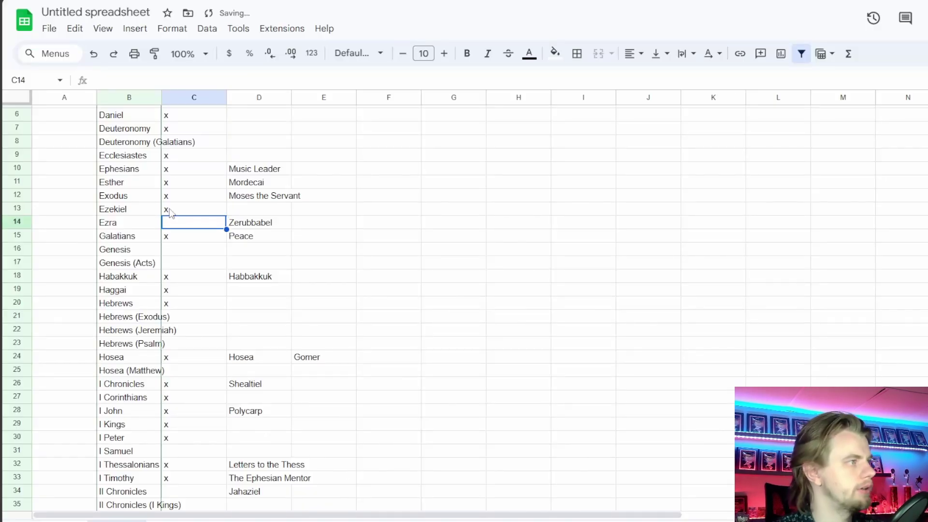
Return to the card collection spreadsheet and review the Ezra cards, including Feast of Trumpets and Cymbals of the Levites
key(ctrl+Tab)
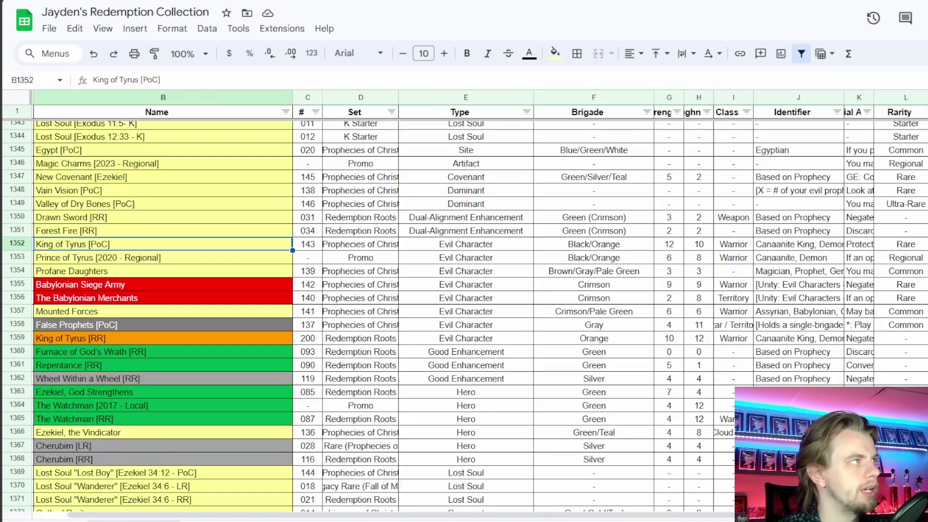
scroll(906, 296, down, 5)
drag(925, 256, 926, 430)
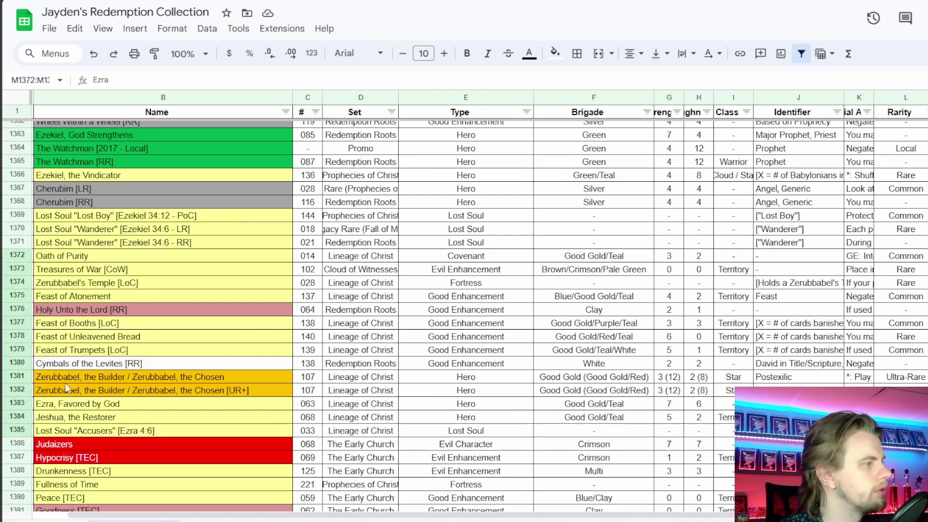
click(89, 364)
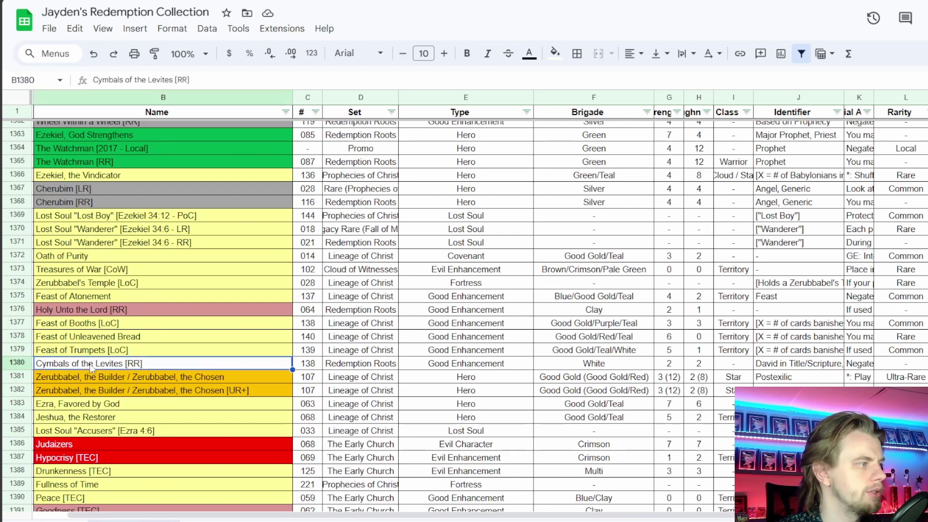
click(121, 352)
click(121, 367)
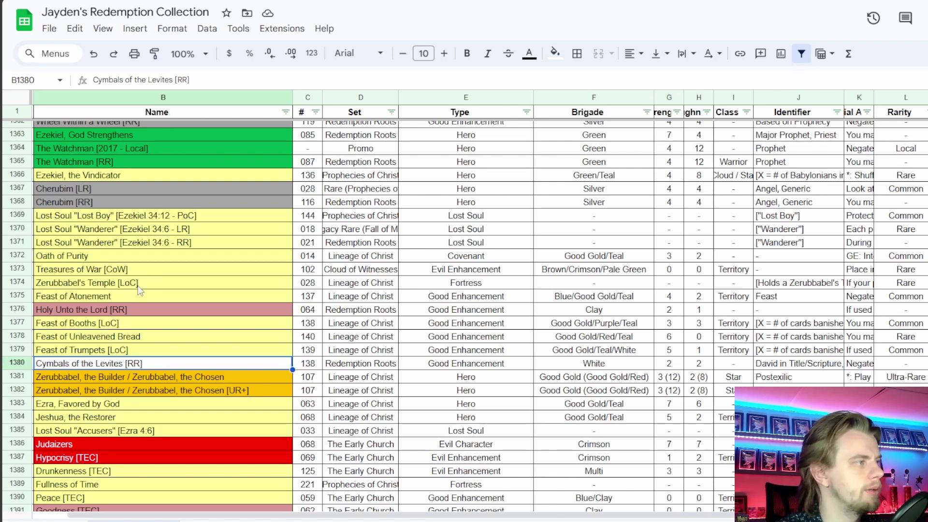
drag(145, 283, 133, 364)
click(132, 365)
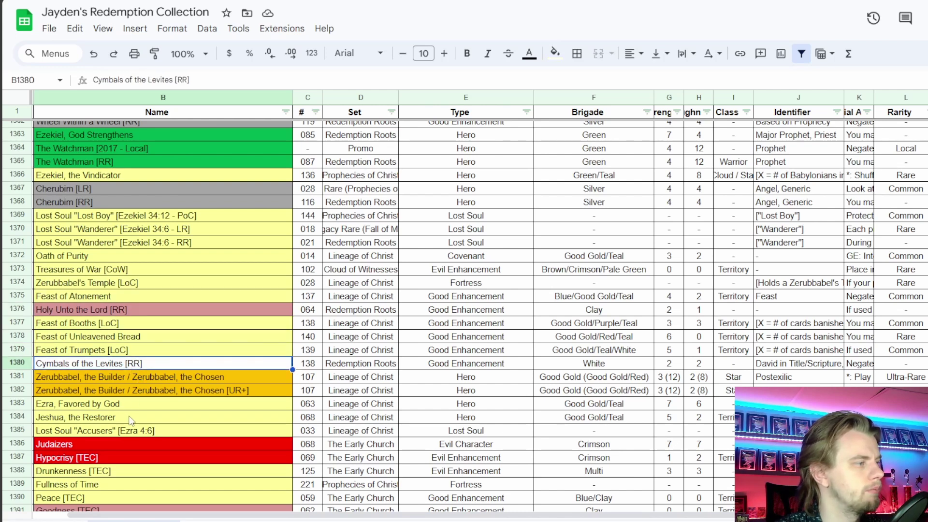
Compare the Ezra heroes Ezra, Favored by God, Jeshua, the Restorer and Zerubbabel with Treasures of War
click(108, 407)
click(107, 417)
click(108, 407)
click(108, 388)
click(108, 378)
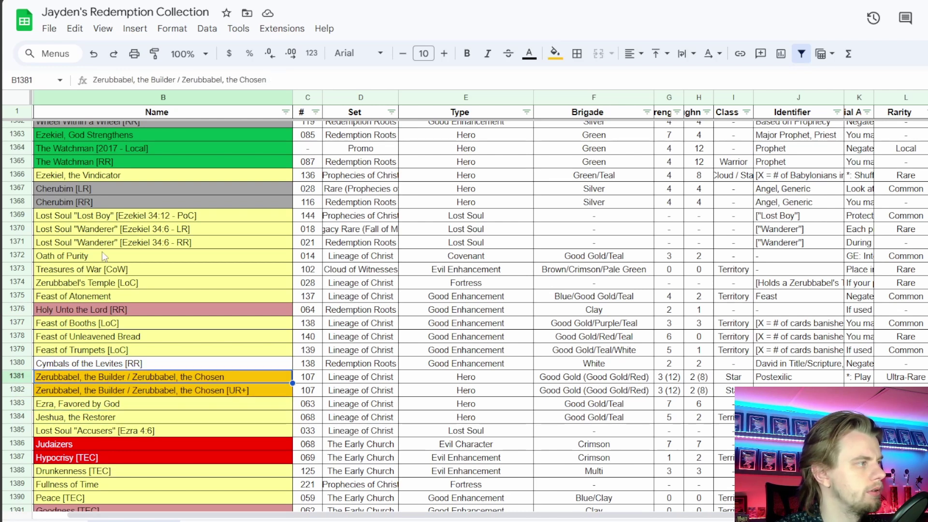
click(102, 272)
click(103, 277)
click(102, 273)
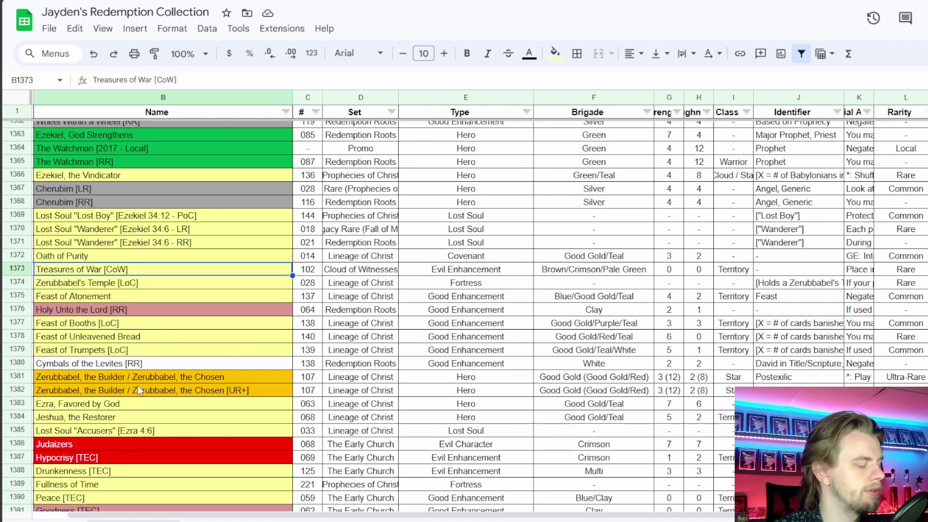
Switch to the deck builder, search for "cymbal", add Cymbals of the Levites to the reserve and clear the search
click(141, 365)
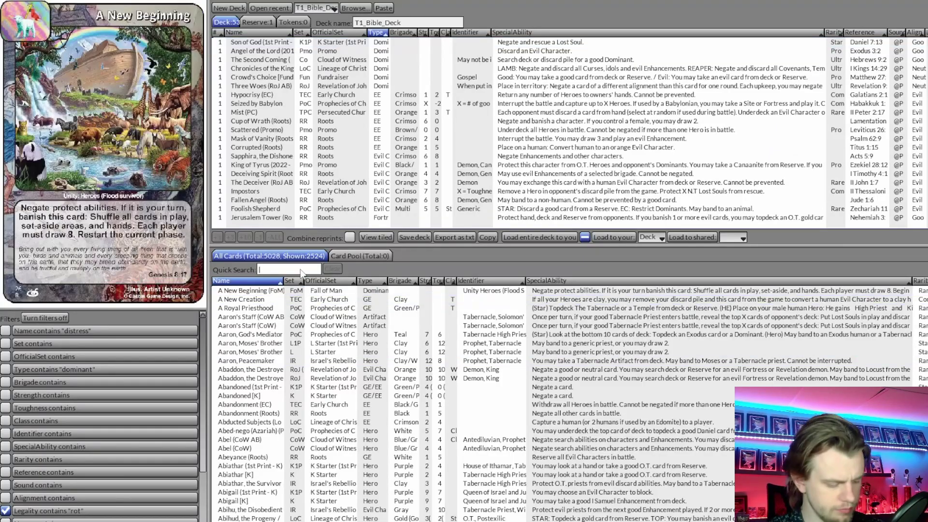
text(cymbal)
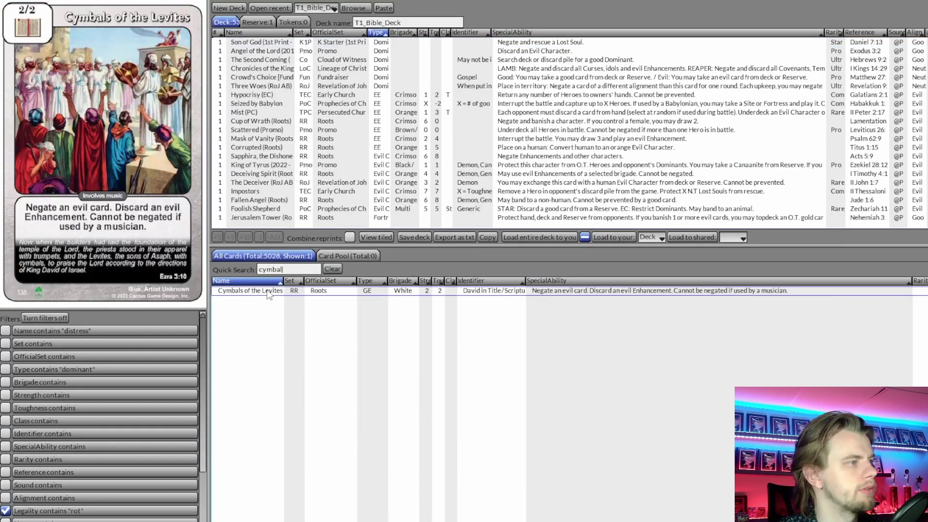
click(332, 268)
click(302, 270)
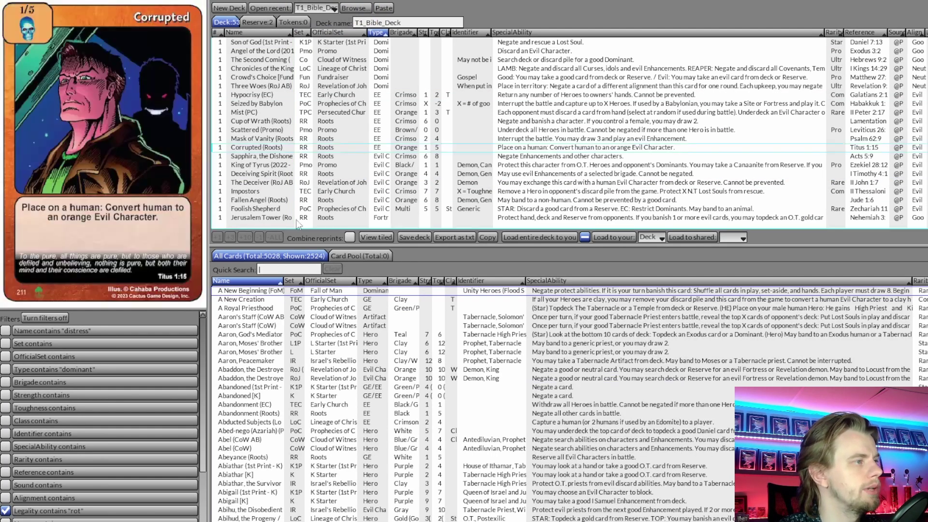
Search the cards for "david", view the promo version of David's Harp and clear the search
text(david)
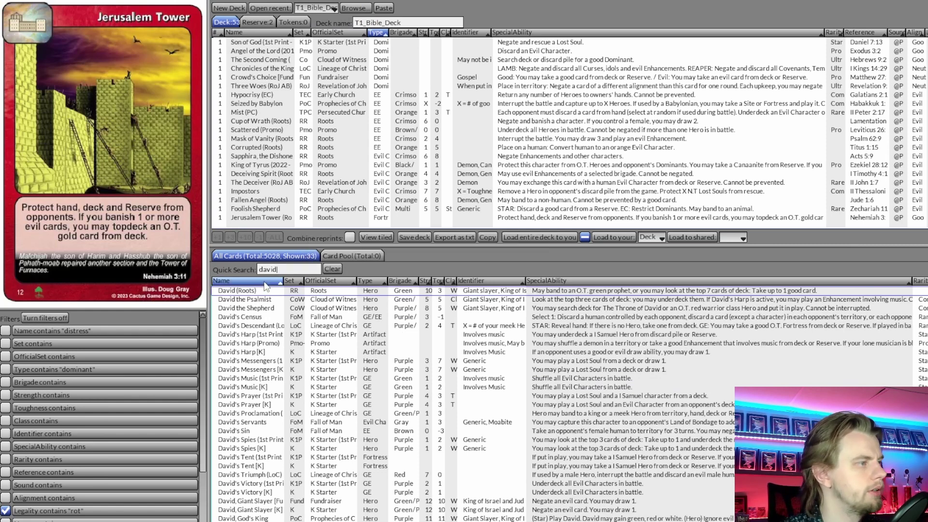
click(261, 343)
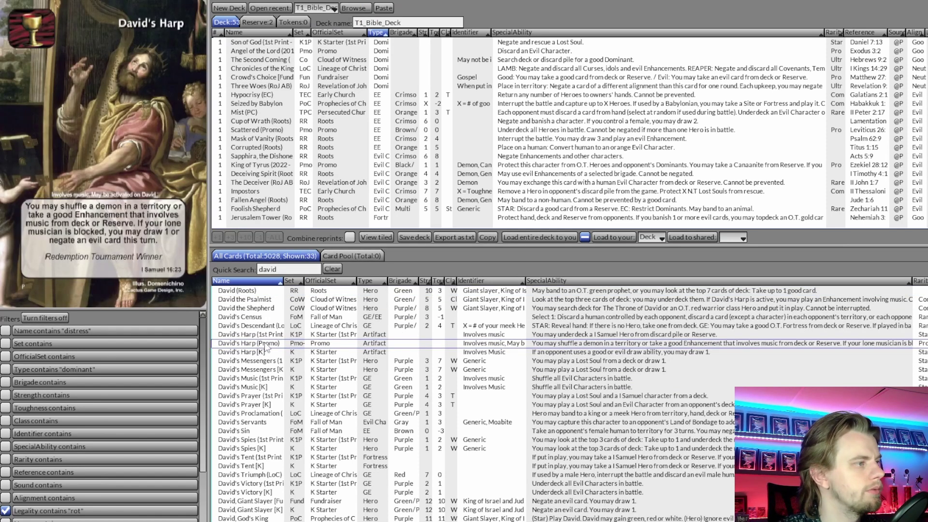
click(332, 269)
Switch to the Bible book tracking spreadsheet and mark Ezra and I Samuel as covered with an x
key(alt+Tab)
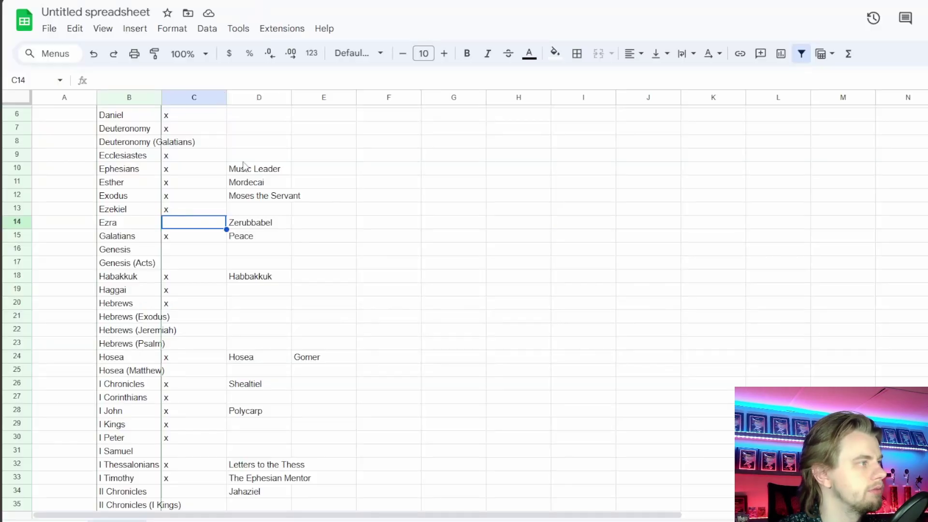
text(x)
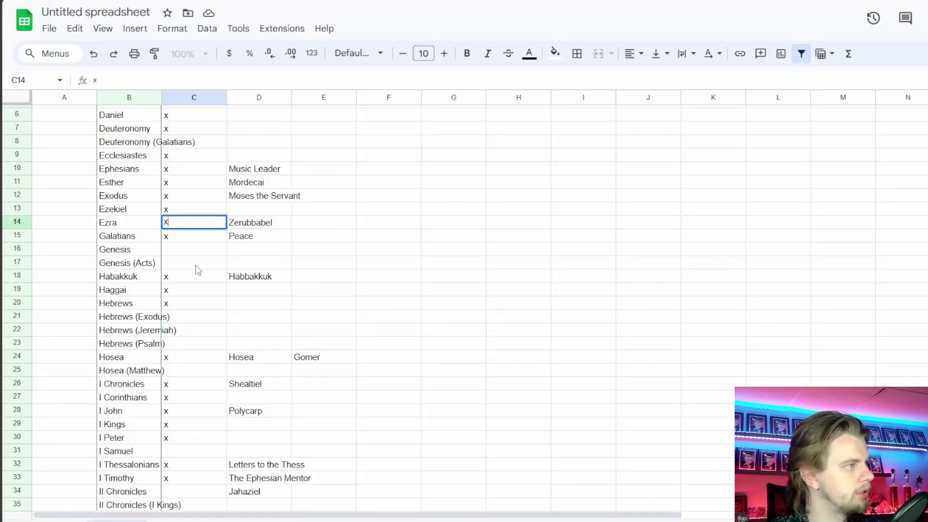
click(182, 453)
text(x)
key(Return)
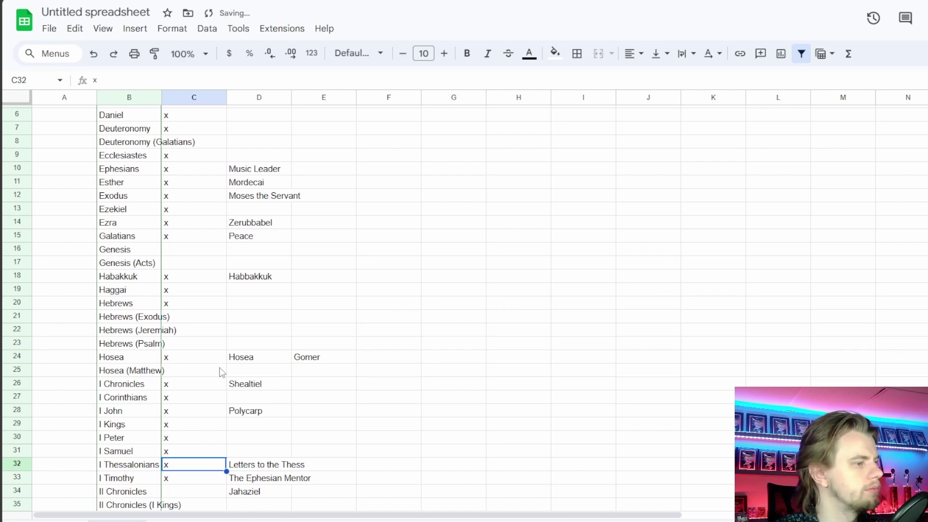
Select the Genesis status cell, switch to the card collection spreadsheet and skim through the Genesis cards
click(201, 249)
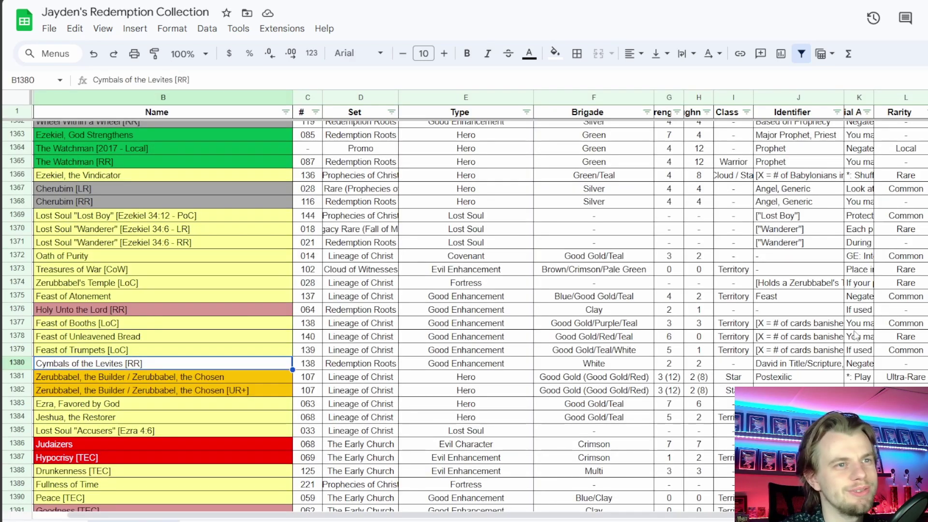
scroll(465, 314, down, 9)
key(shift+Down)
key(shift+Down)
key(shift+Down)
key(shift+Down)
key(shift+Down)
key(shift+Down)
key(shift+Down)
key(shift+Down)
key(shift+Down)
key(shift+Down)
key(shift+Down)
key(shift+Down)
key(shift+Down)
key(shift+Down)
key(shift+Down)
key(shift+Down)
key(shift+Down)
key(shift+Down)
key(shift+Down)
key(shift+Down)
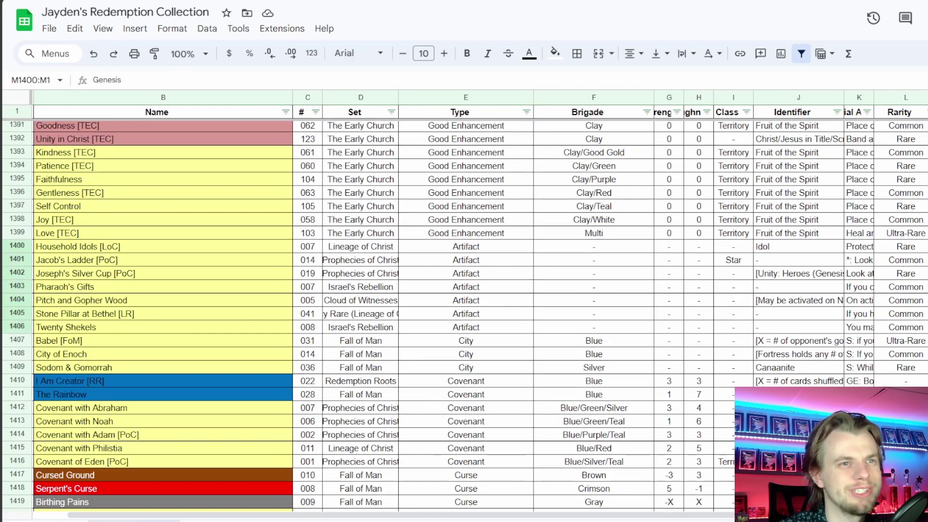
scroll(464, 315, down, 5)
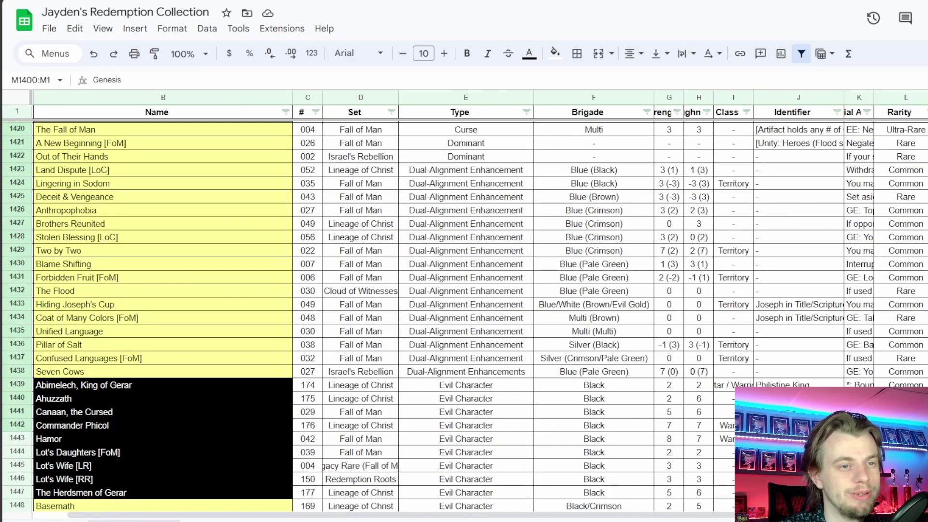
scroll(464, 314, down, 5)
scroll(464, 314, down, 6)
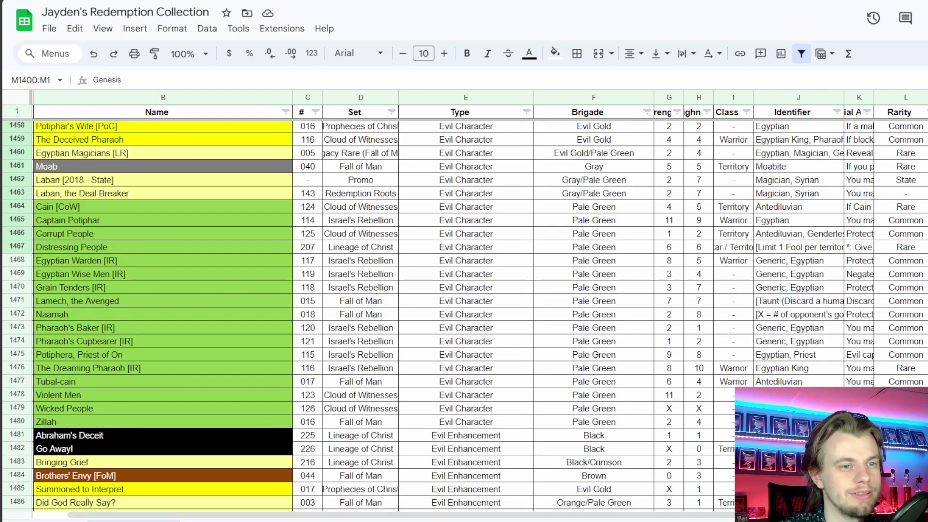
scroll(859, 365, up, 20)
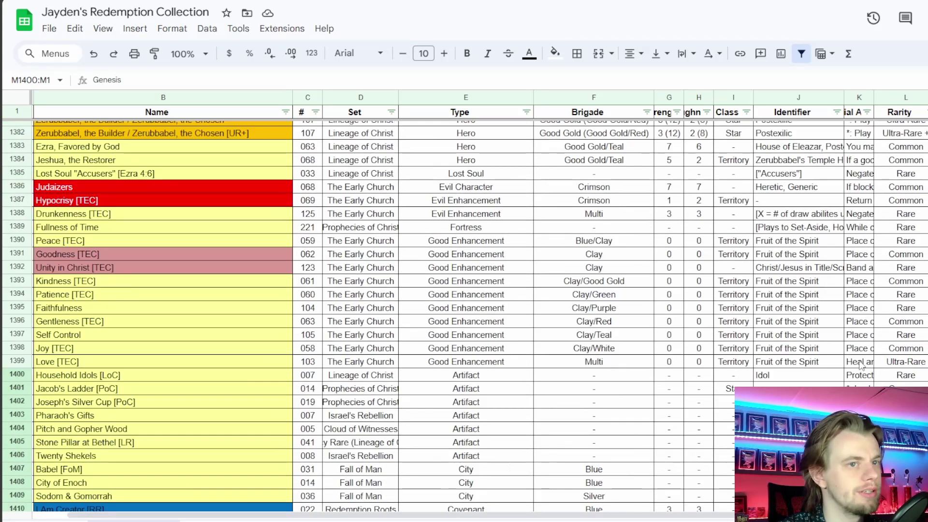
Review the Genesis artifacts, cities and covenants, comparing Twenty Shekels, Babel [FoM] and Covenant with Adam [PoC]
drag(200, 363, 191, 420)
scroll(188, 416, down, 2)
drag(169, 312, 157, 435)
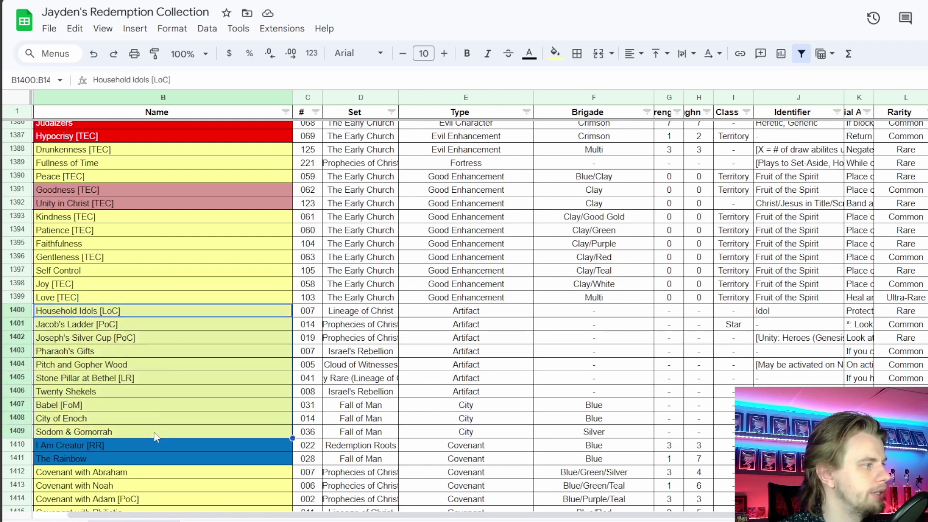
click(160, 392)
scroll(164, 392, down, 3)
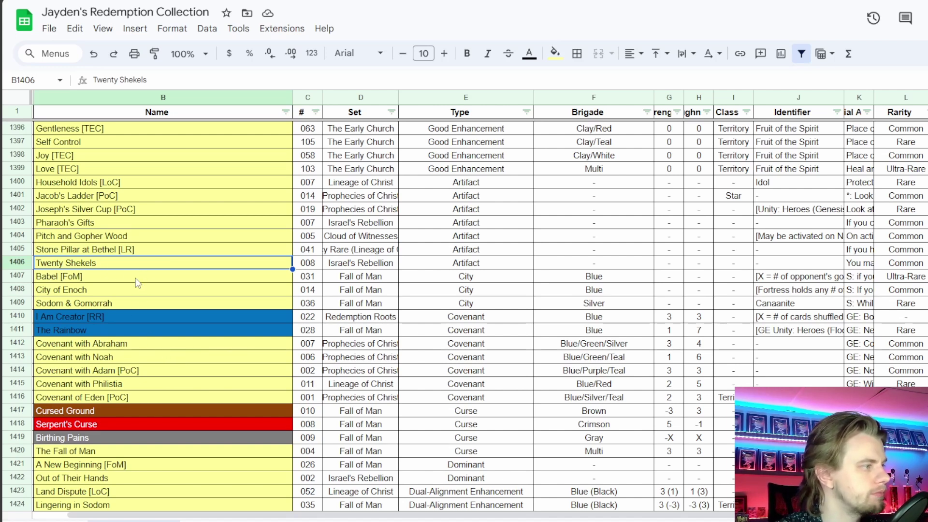
scroll(146, 364, down, 2)
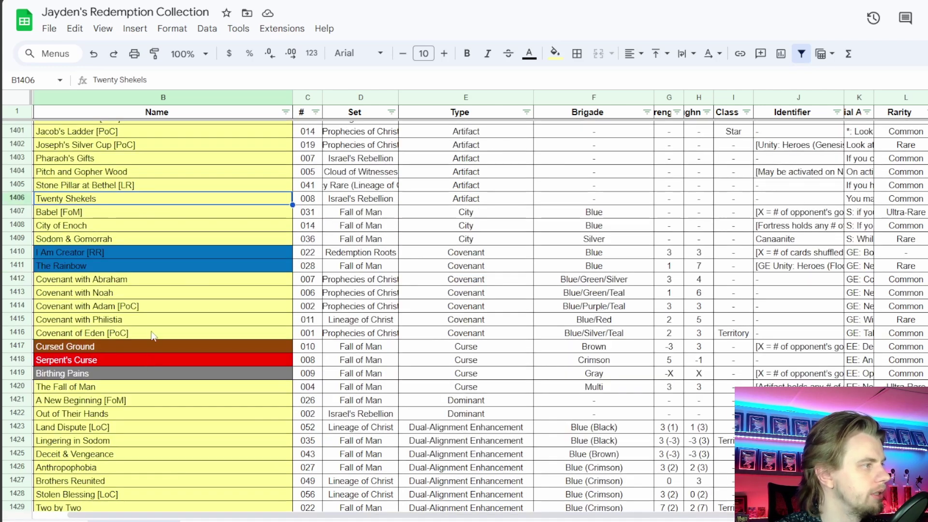
click(154, 308)
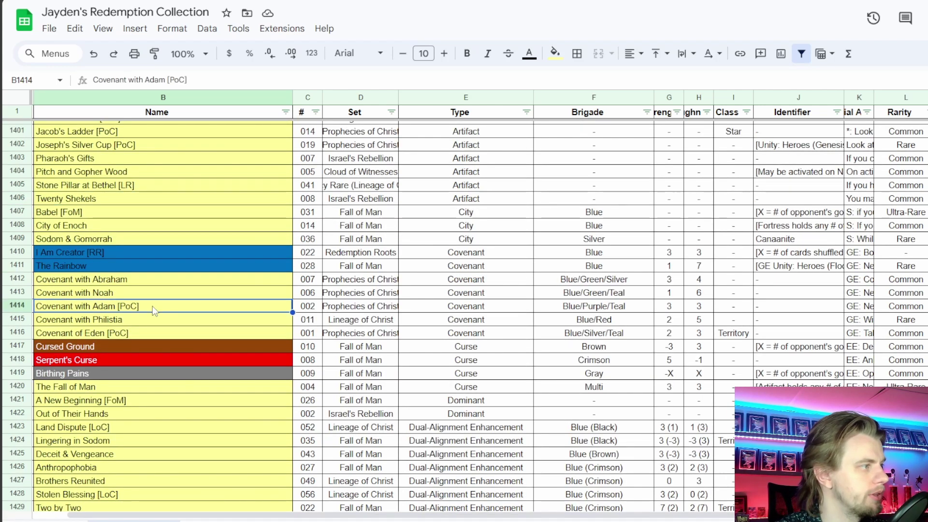
click(154, 218)
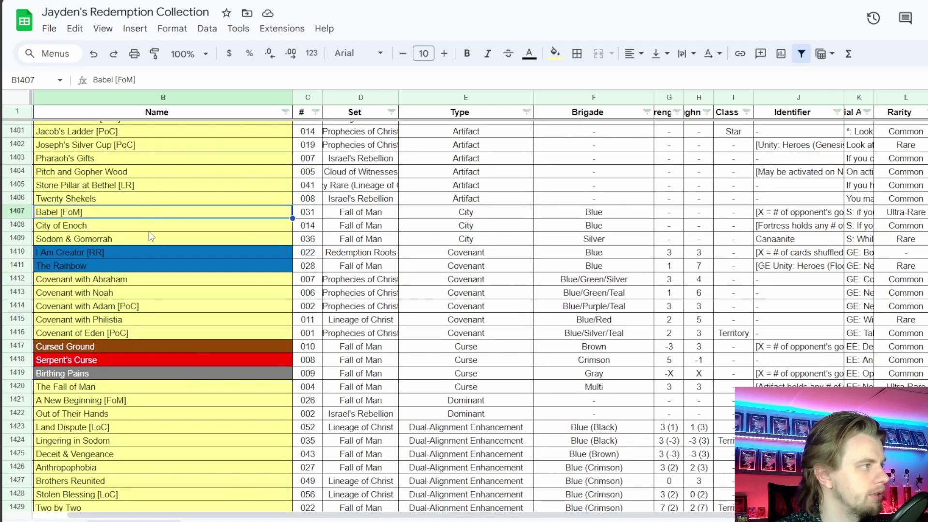
click(154, 308)
click(147, 200)
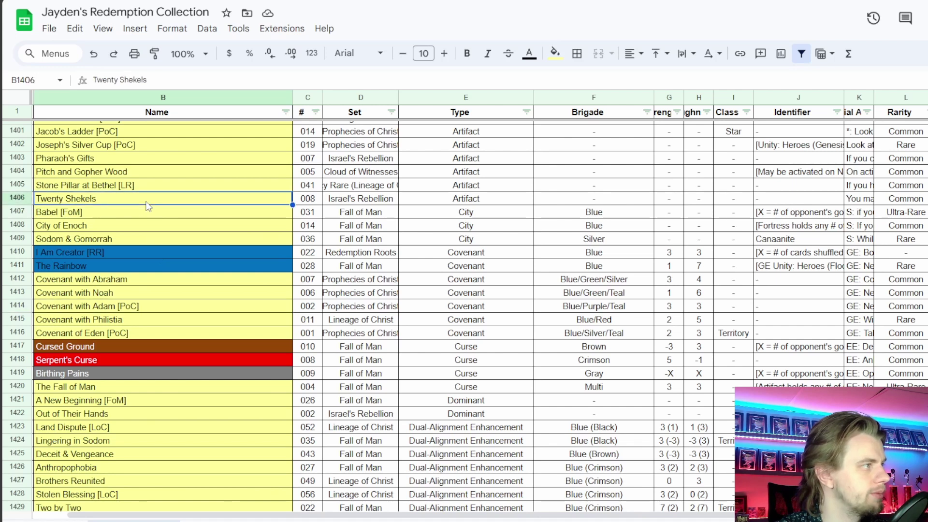
click(160, 309)
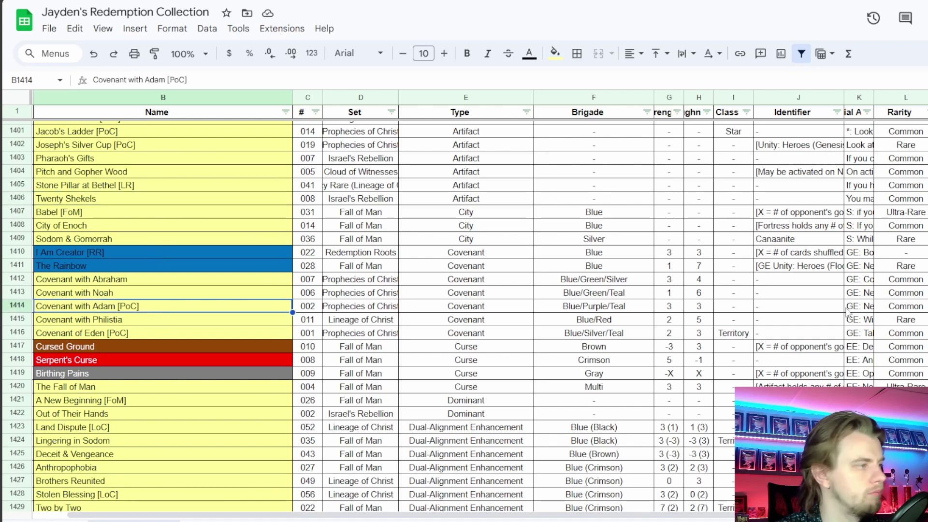
Look over the Genesis curses and dominants and the dual-alignment enhancements from Land Dispute to Seven Cows
scroll(193, 320, down, 2)
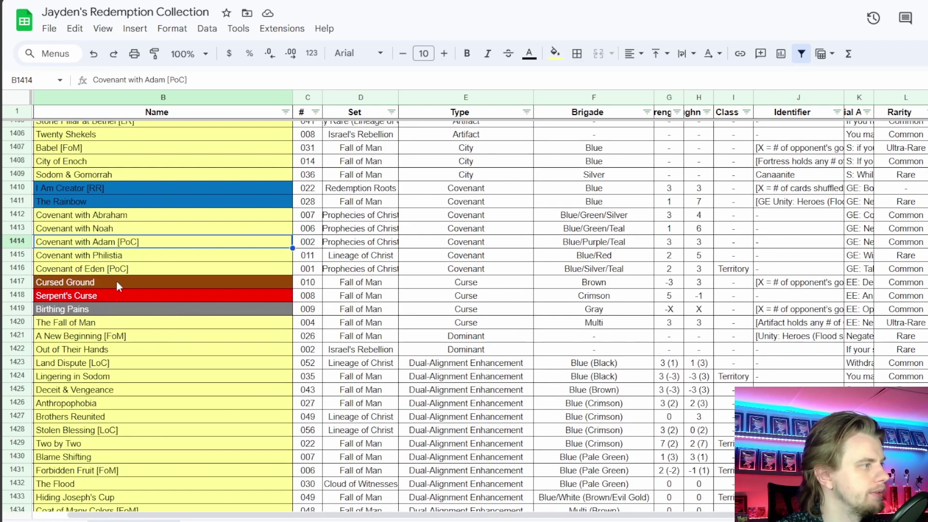
scroll(192, 307, down, 2)
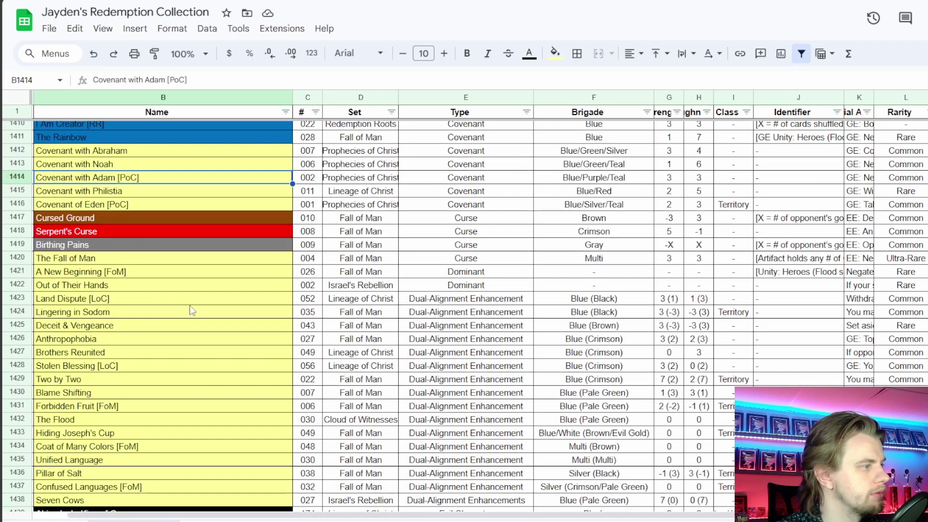
scroll(191, 311, down, 2)
drag(153, 238, 147, 423)
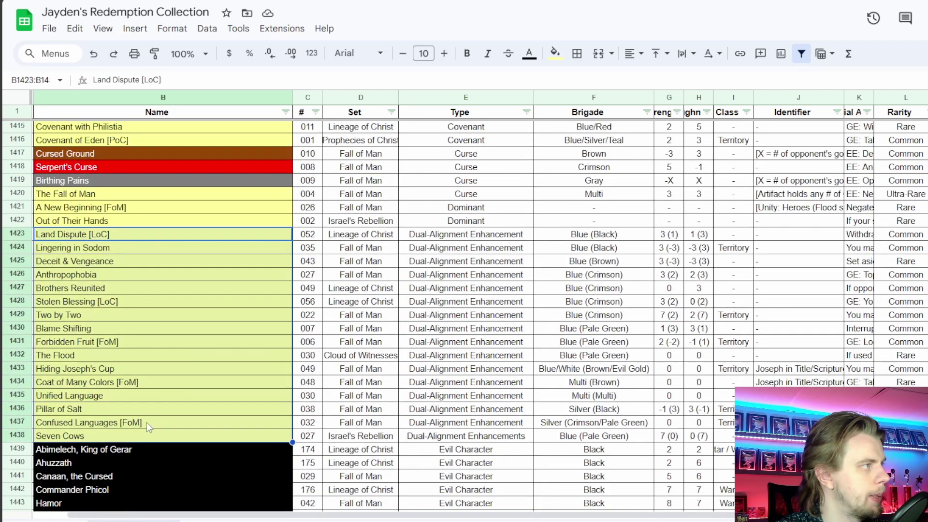
Examine the Genesis evil characters and evil enhancements, including The Serpent [2015 - District] and Did God Really Say?
scroll(155, 382, down, 6)
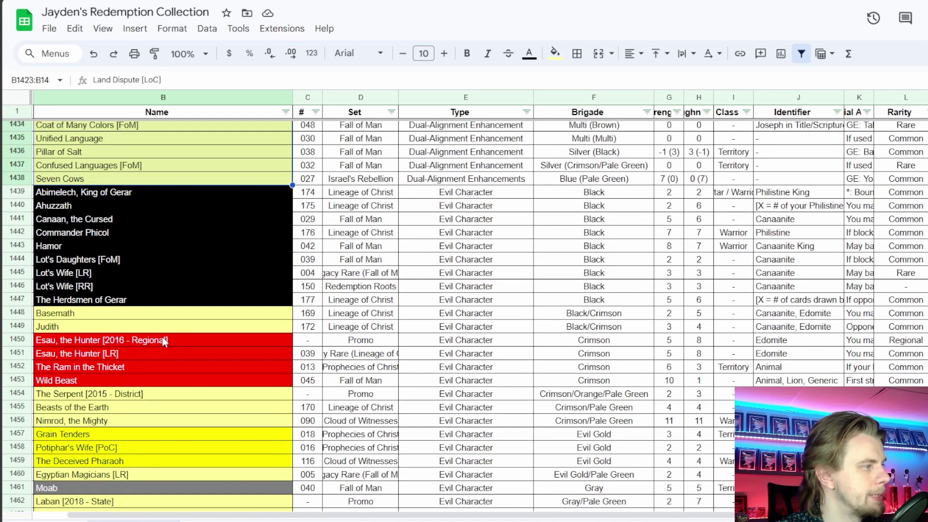
click(141, 383)
click(141, 392)
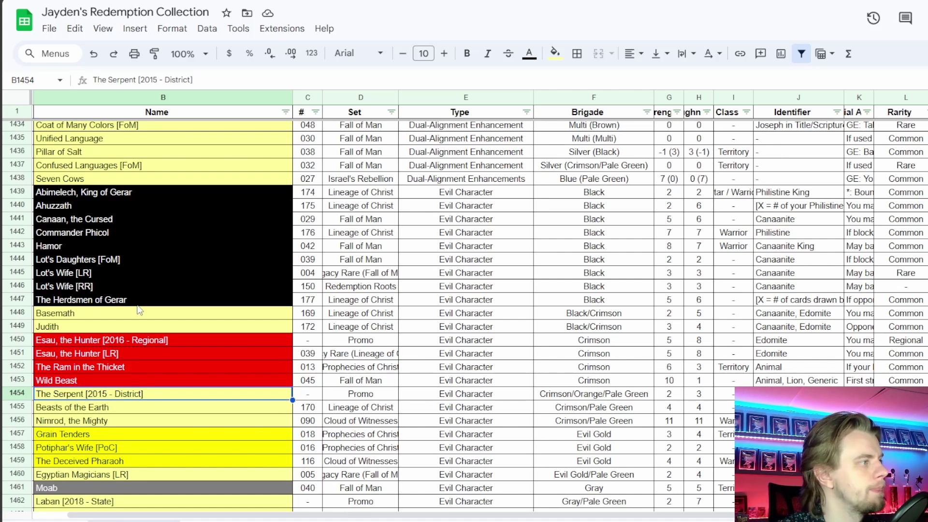
scroll(141, 307, down, 3)
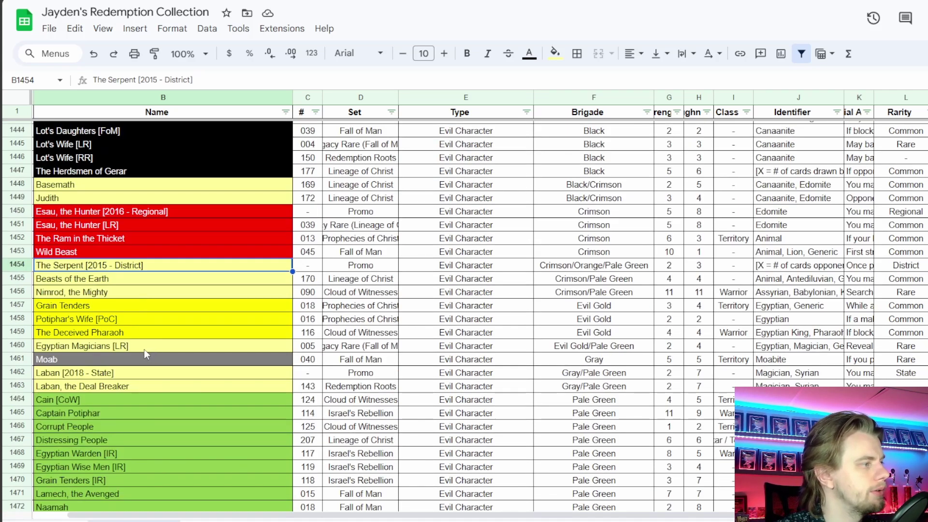
scroll(164, 303, down, 6)
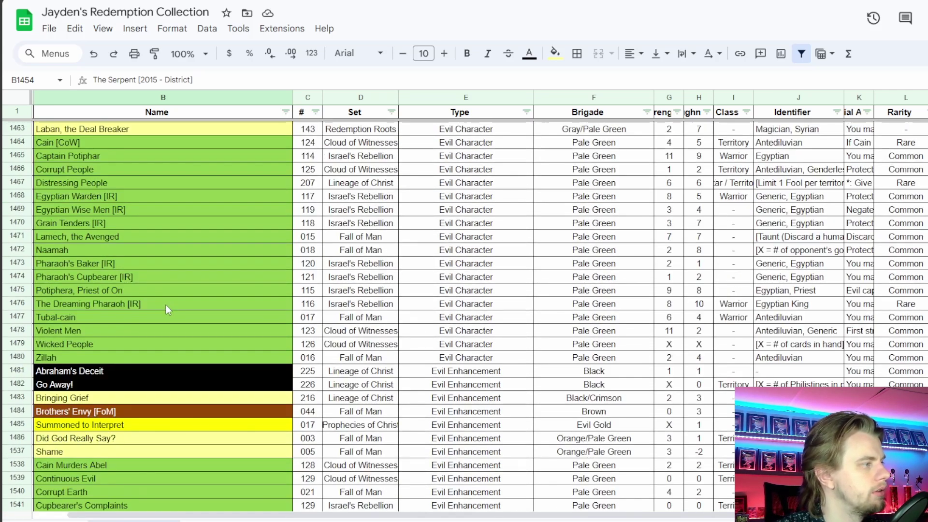
scroll(167, 305, down, 2)
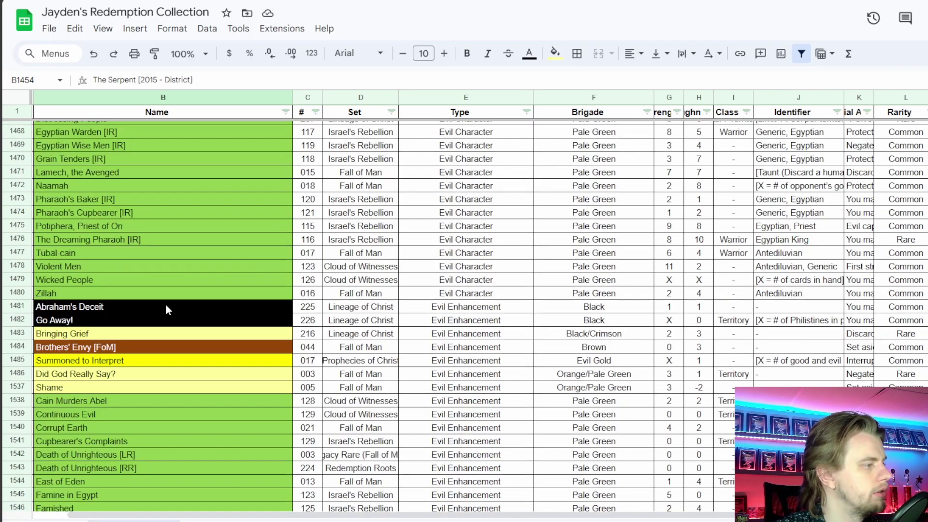
click(135, 337)
click(139, 374)
Review the Genesis fortresses from Goshen to Storehouse and select Storehouse [2019 - Seasonal]
scroll(154, 355, down, 4)
scroll(155, 355, down, 3)
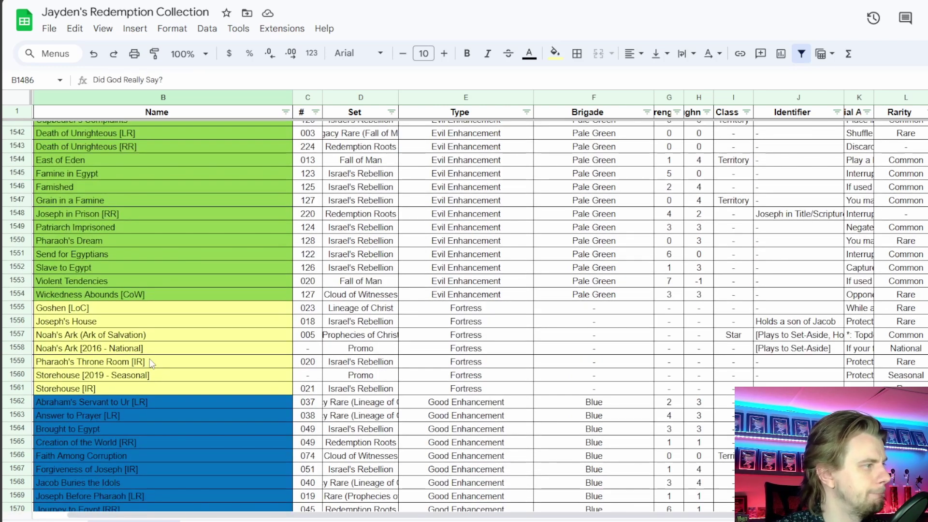
drag(155, 309, 152, 387)
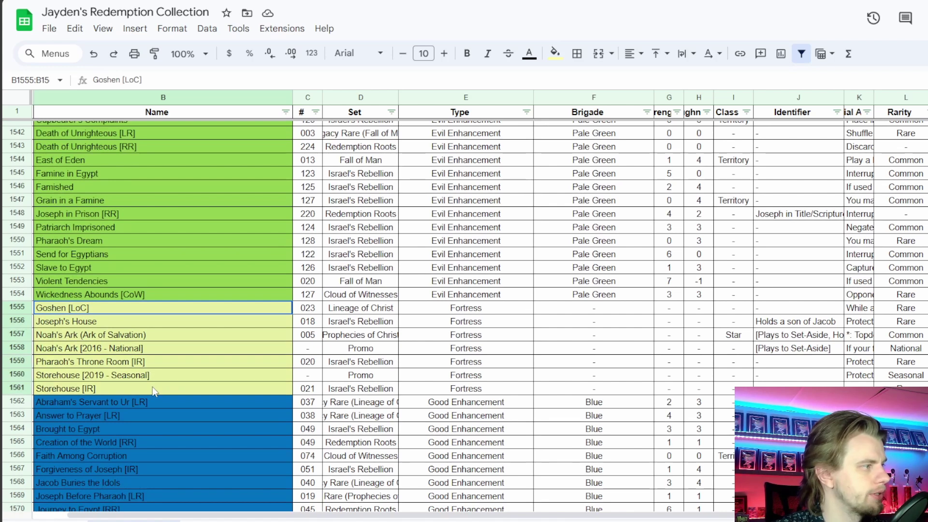
click(153, 378)
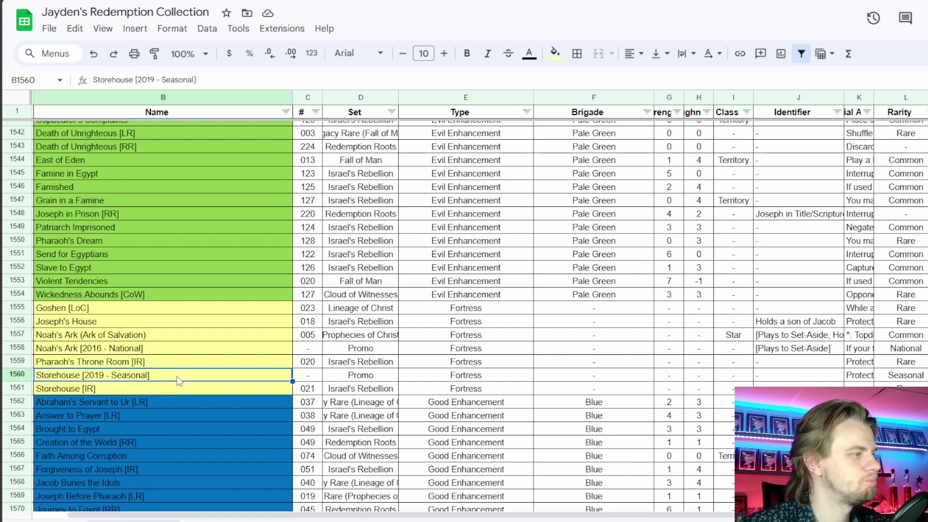
click(181, 320)
click(167, 370)
Skim the Genesis good enhancements and heroes, and return to the Storehouse fortress rows
scroll(187, 349, down, 8)
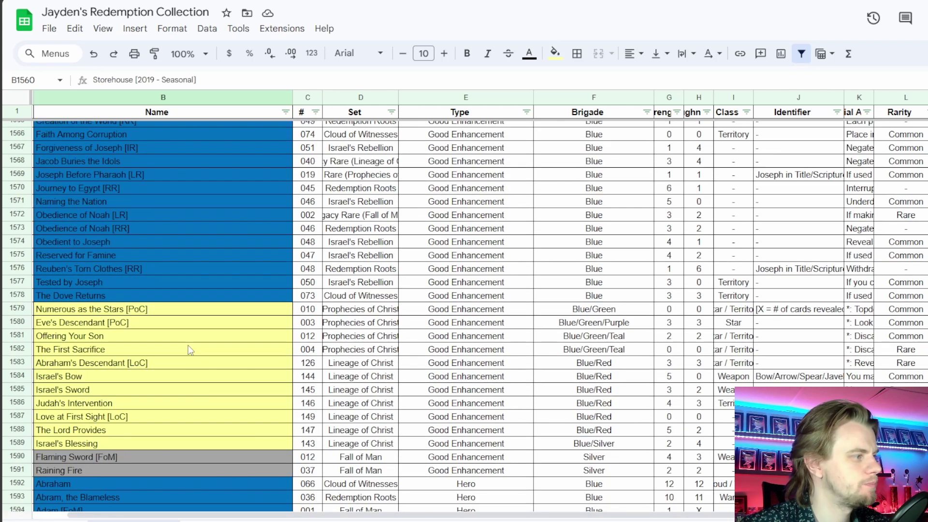
scroll(189, 350, down, 1)
scroll(190, 351, down, 5)
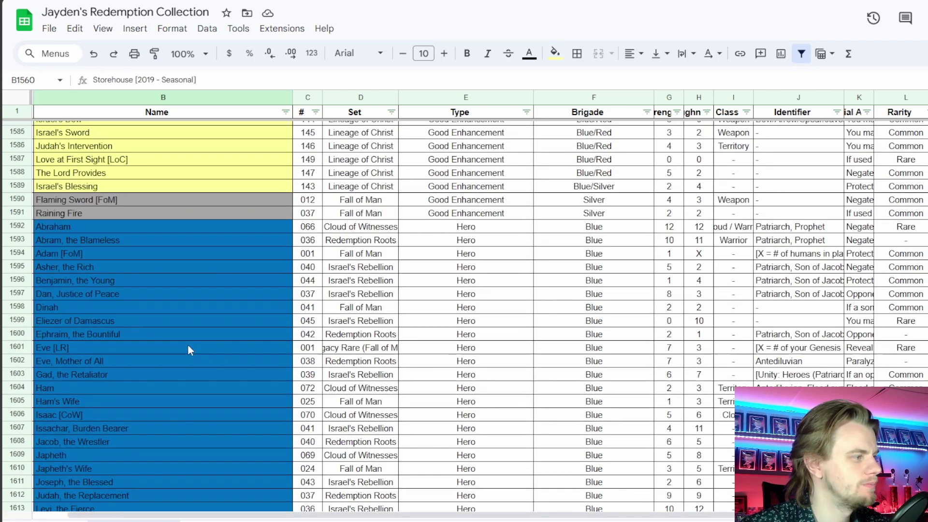
scroll(190, 351, up, 11)
scroll(189, 349, up, 2)
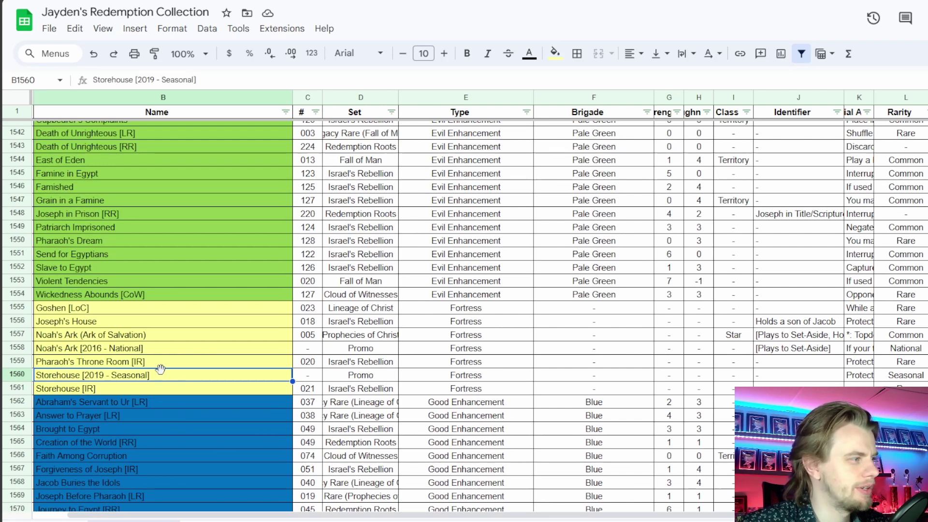
Switch to the deck builder, look through the T1_Bible_Deck list and return to the card collection spreadsheet
key(alt+Tab)
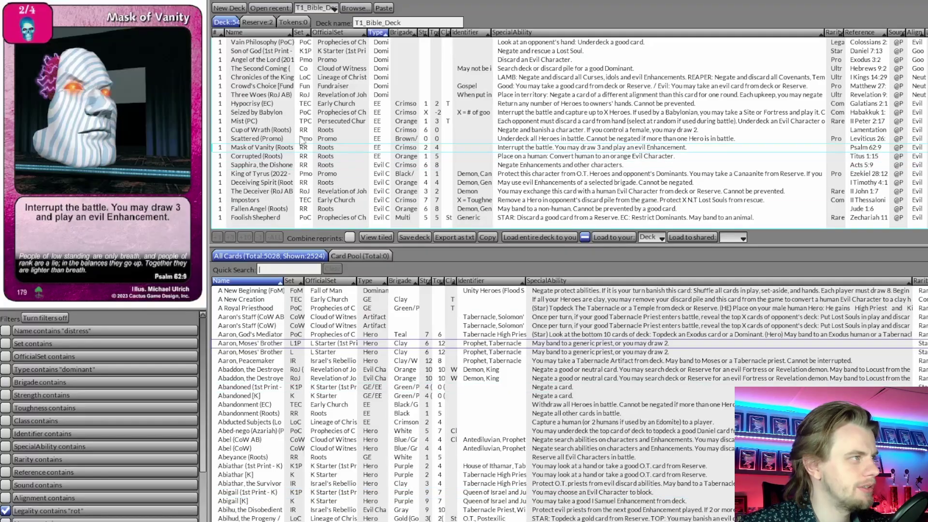
scroll(303, 184, down, 2)
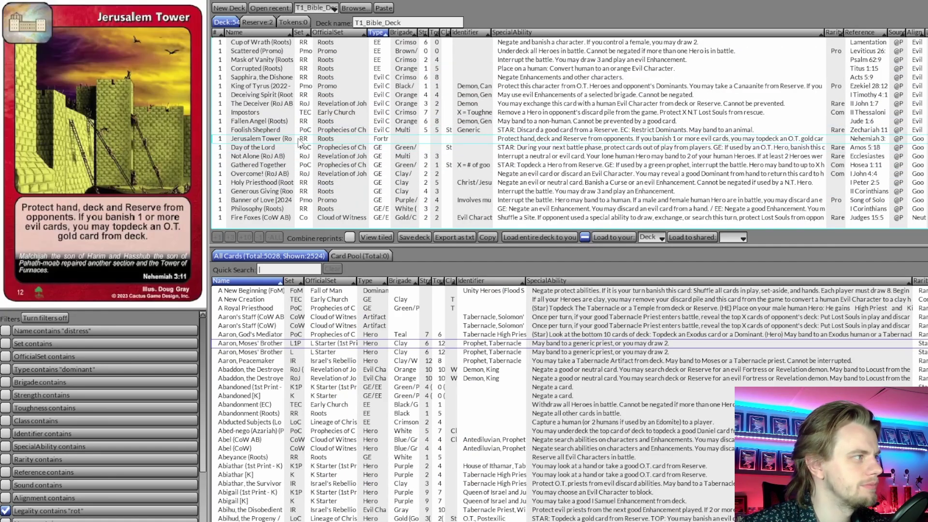
key(alt+Tab)
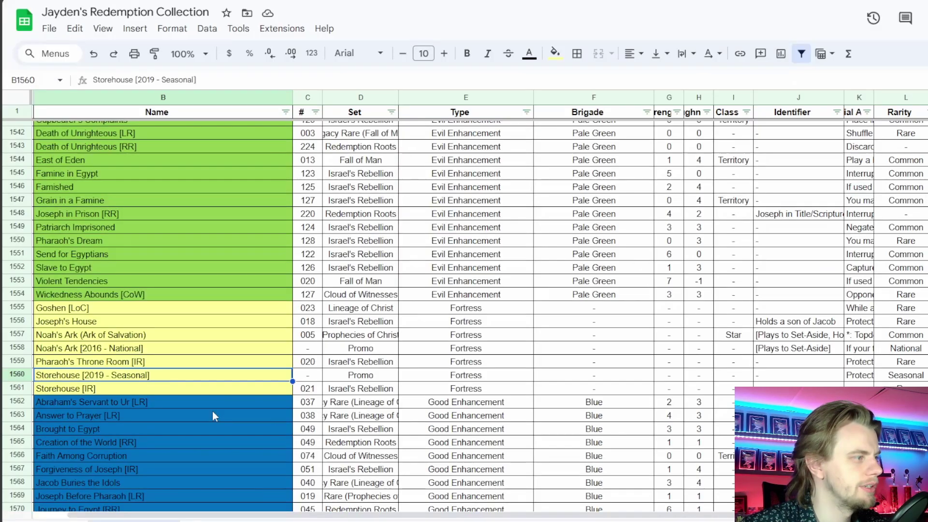
Switch to the deck editor, search for "storeh", add Storehouse (Promo) to the deck and clear the search
key(alt+Tab)
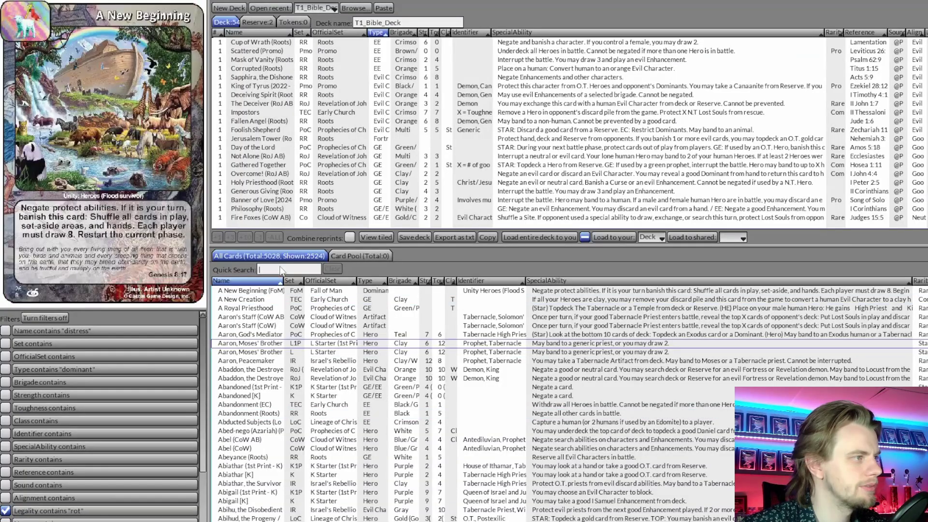
text(storeh)
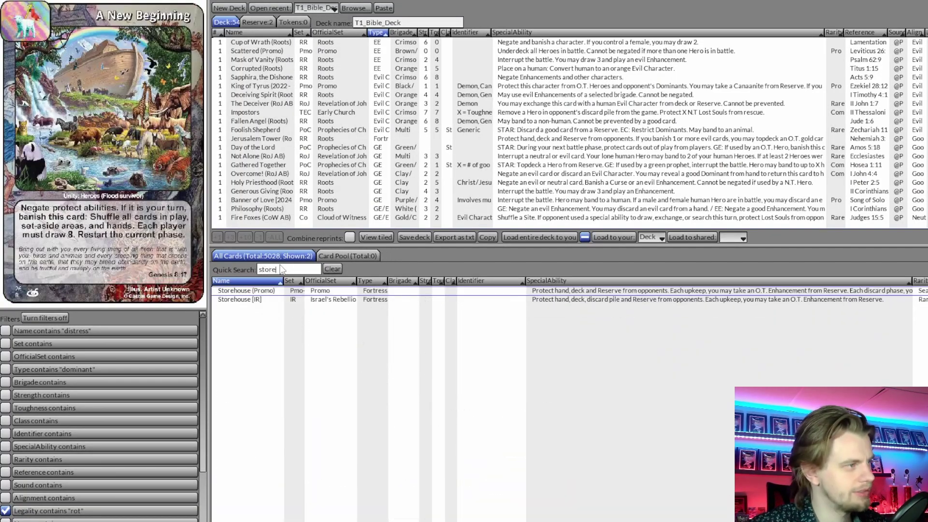
double_click(285, 291)
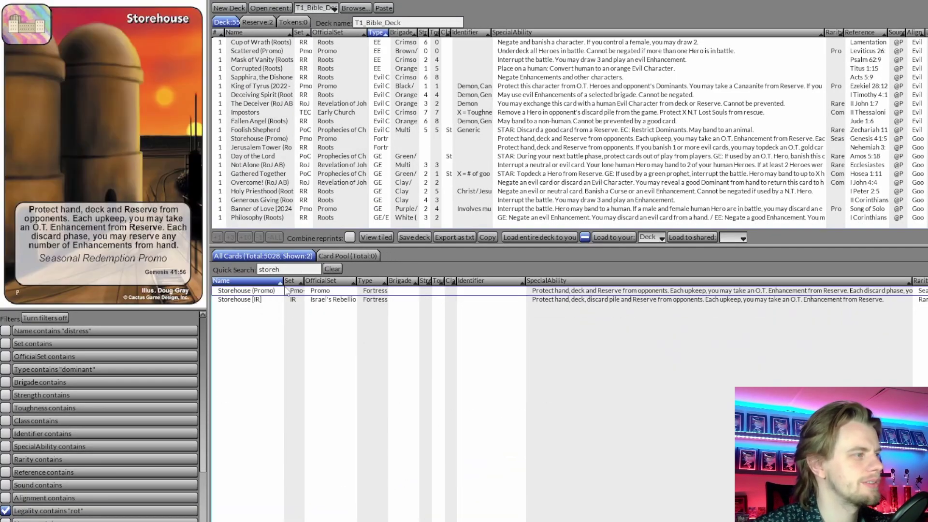
click(332, 269)
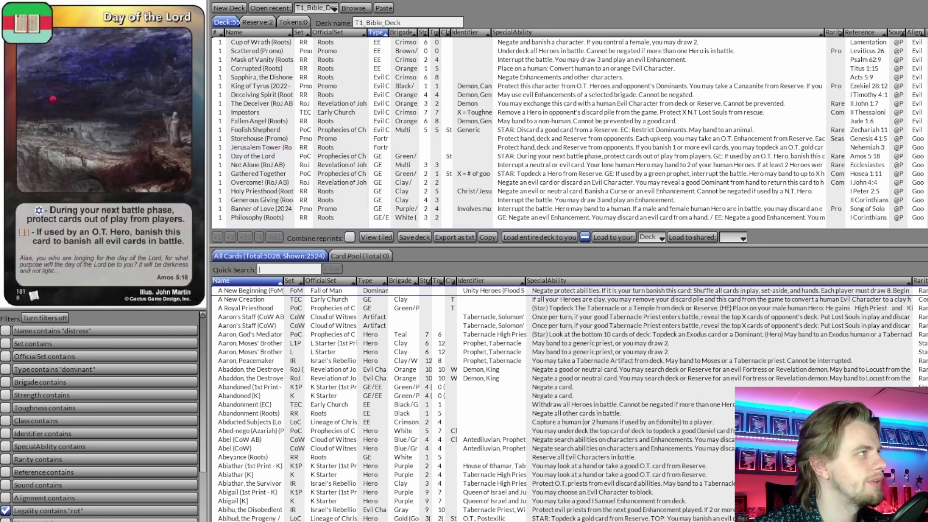
Return to the collection spreadsheet and examine the remaining Genesis cards, from the Good Enhancements through the Heroes to the Lost Souls
key(alt+Tab)
scroll(227, 290, down, 7)
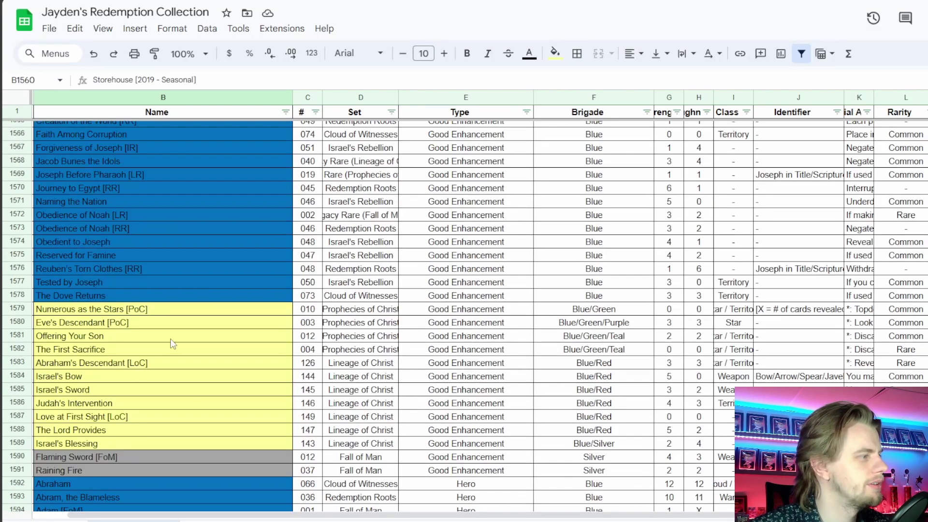
scroll(165, 339, down, 15)
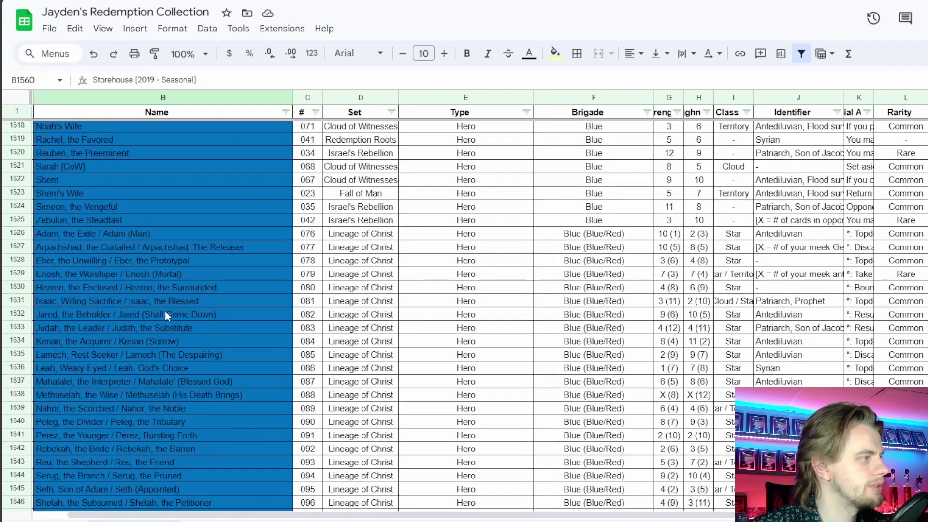
scroll(165, 312, down, 7)
drag(169, 235, 158, 384)
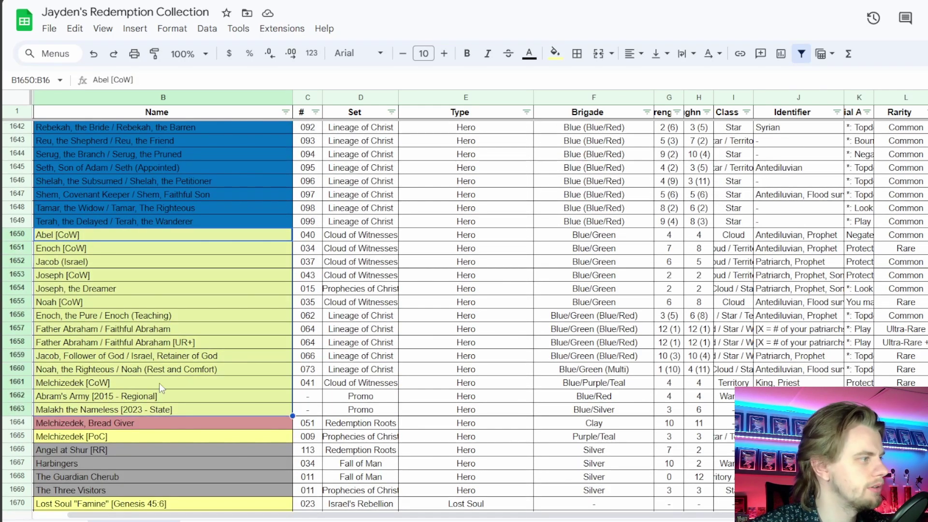
click(158, 384)
scroll(182, 375, down, 2)
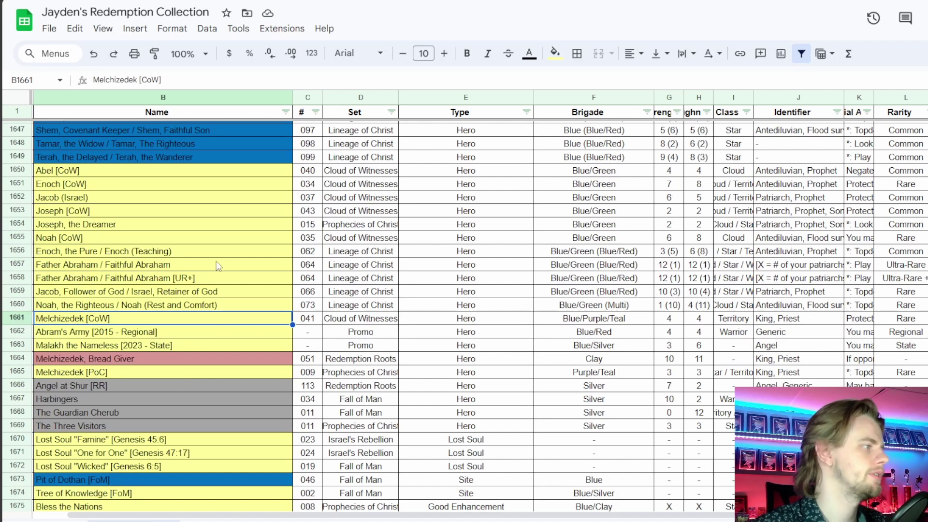
scroll(221, 280, down, 2)
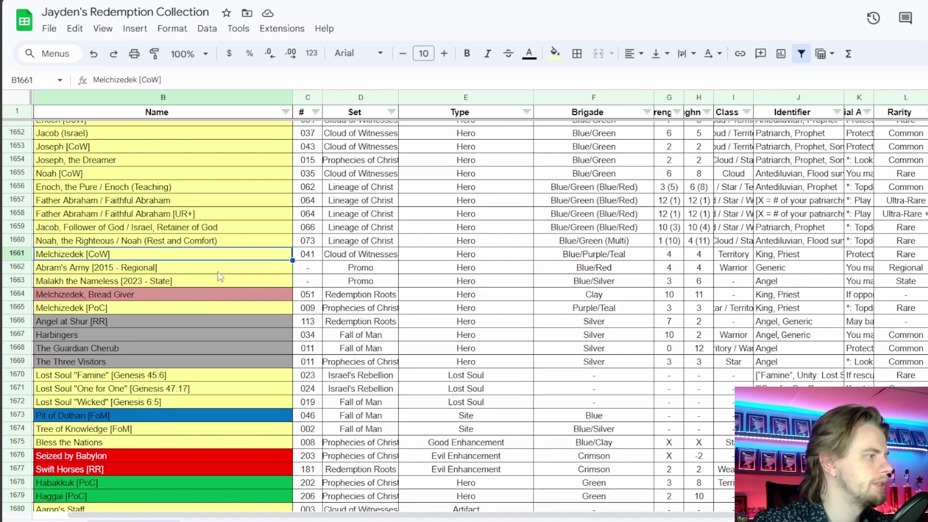
click(186, 401)
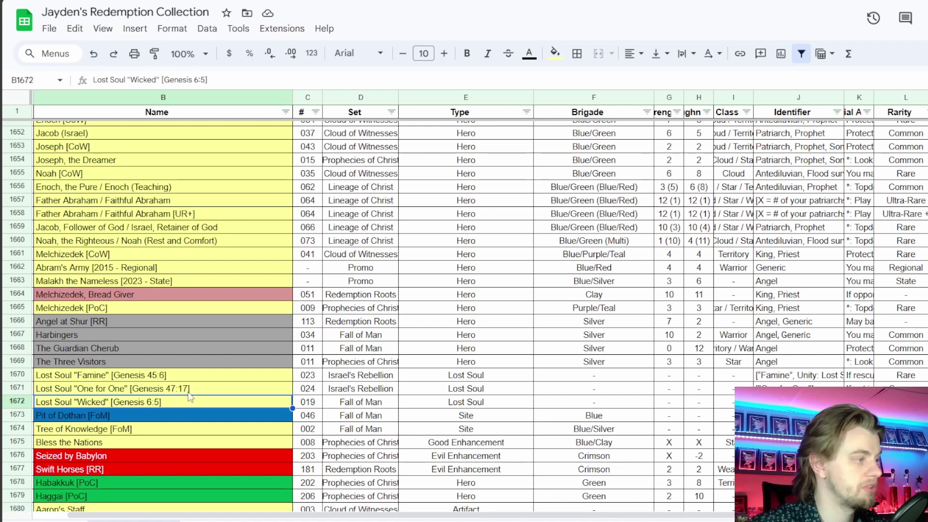
Switch to the Bible book checklist spreadsheet and mark Genesis with an x
key(ctrl+Tab)
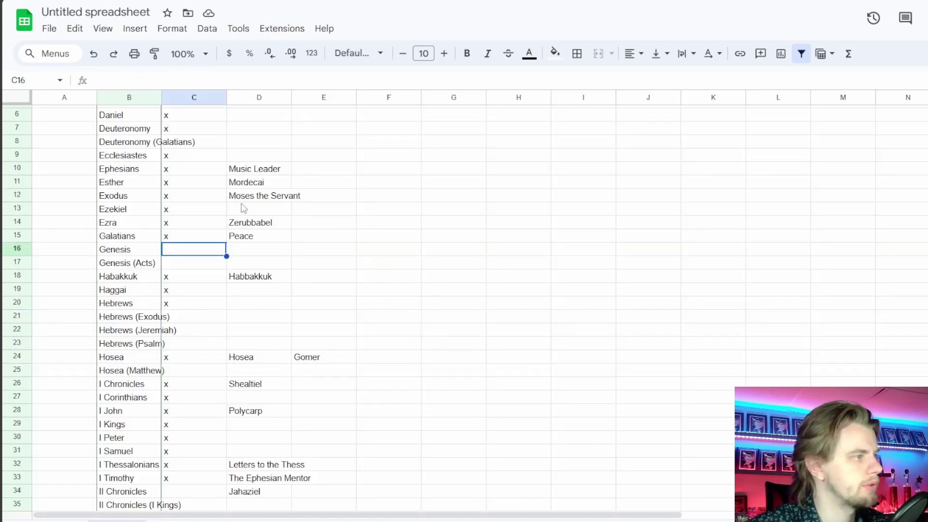
text(x)
key(Return)
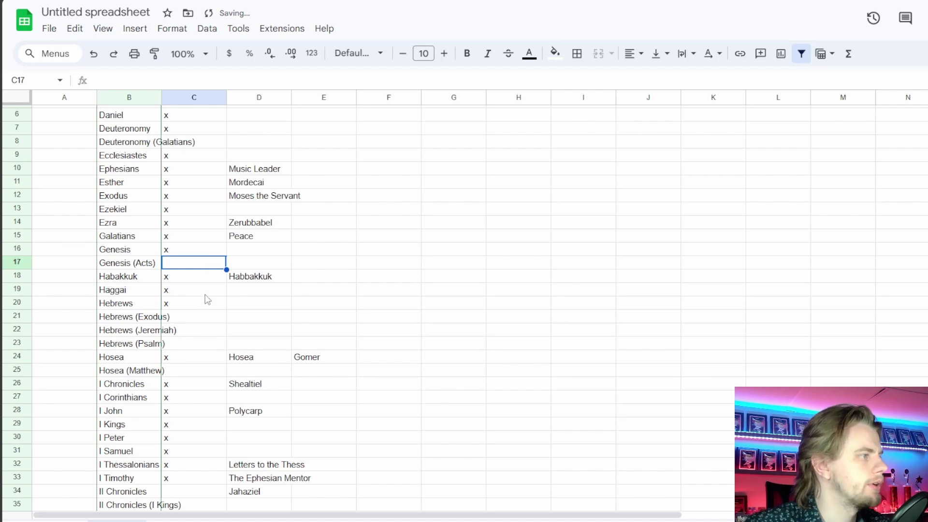
Find the next unmarked main book in the checklist and select the mark cell beside II Chronicles
click(199, 317)
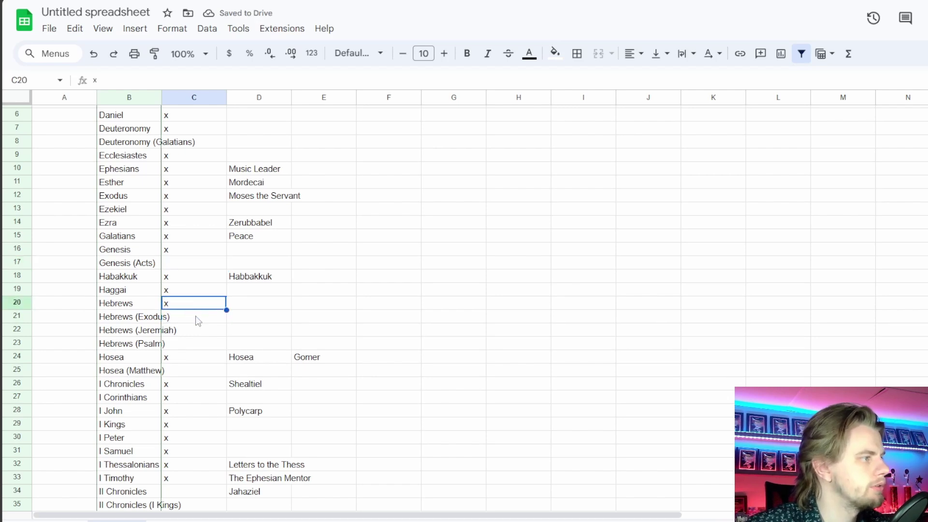
click(194, 370)
click(196, 357)
scroll(199, 344, down, 5)
click(188, 299)
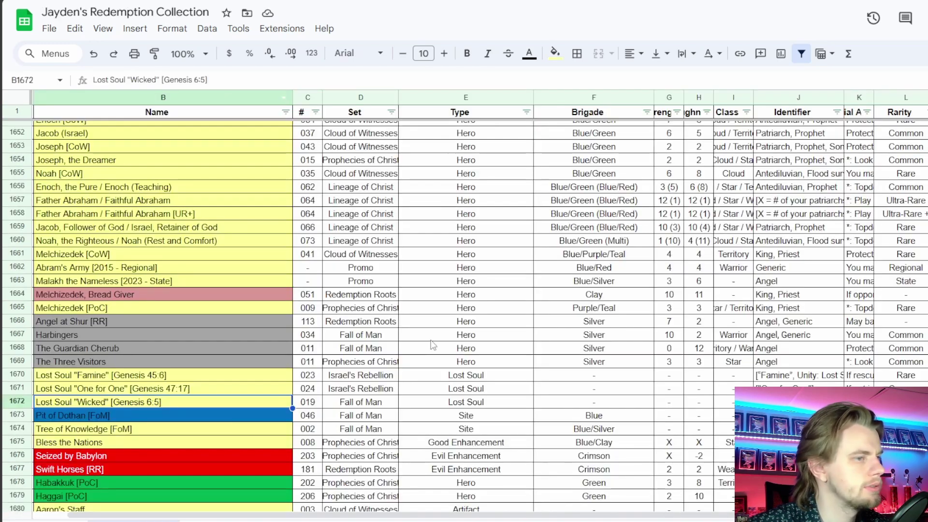
Locate the II Chronicles cards in the collection spreadsheet and select their rows, 2280 to 2343
scroll(464, 315, down, 20)
scroll(927, 300, down, 10)
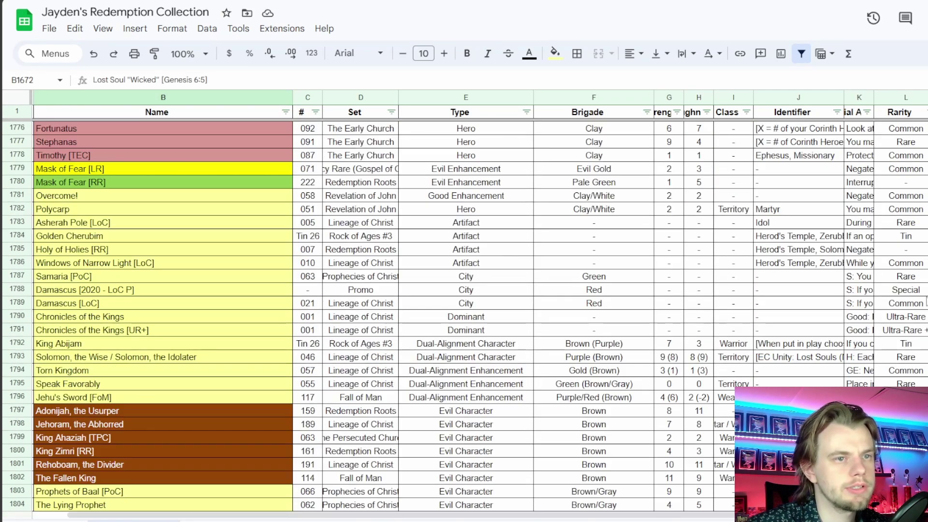
scroll(927, 300, up, 7)
scroll(927, 301, down, 20)
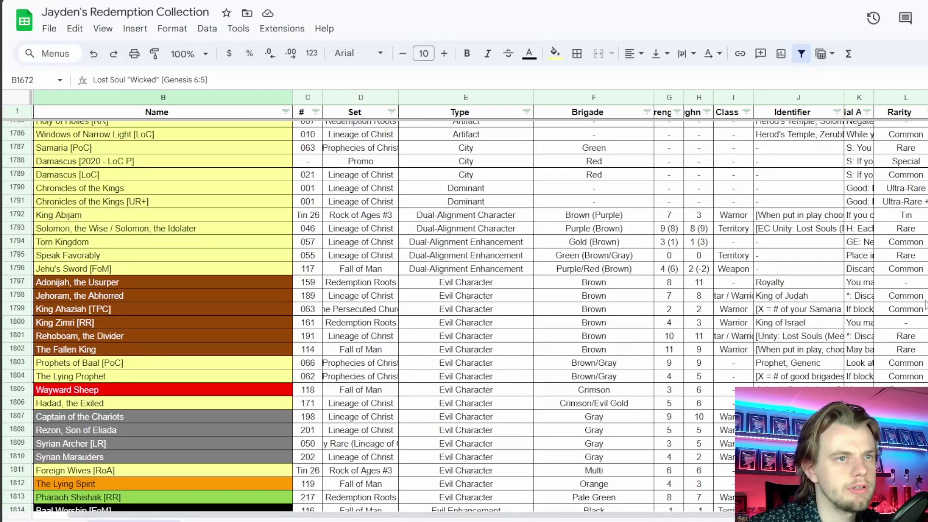
scroll(709, 239, down, 20)
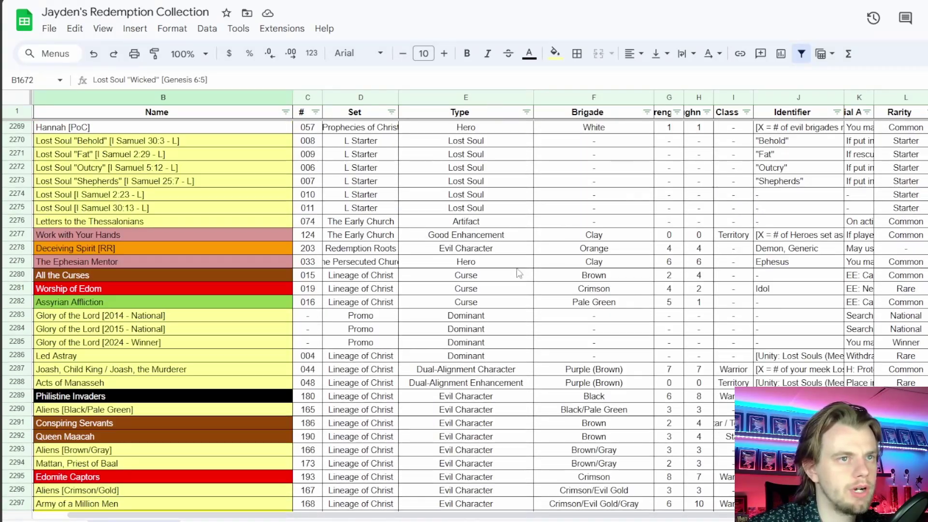
drag(17, 275, 67, 358)
scroll(16, 386, down, 6)
scroll(21, 484, down, 2)
scroll(20, 484, down, 11)
Examine the names, types and brigades of the selected II Chronicles cards for a suitable deck candidate
scroll(265, 341, up, 6)
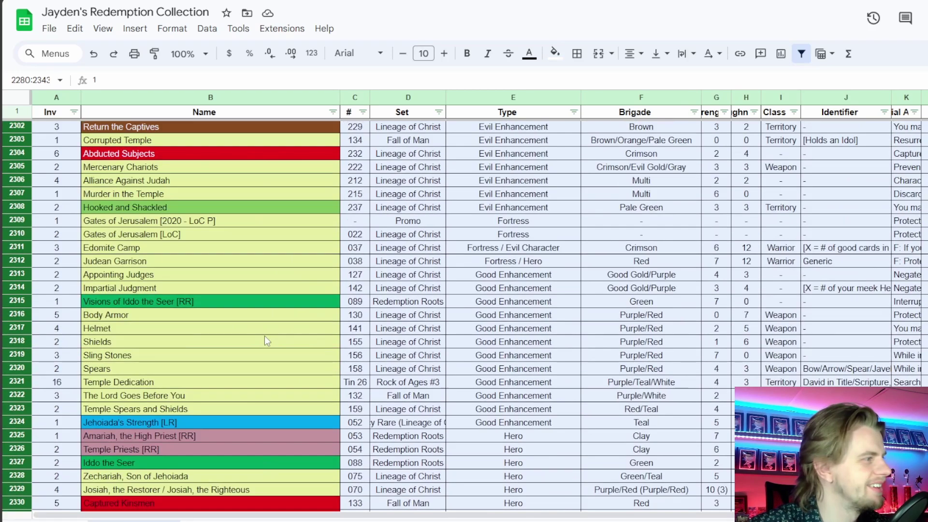
scroll(235, 516, right, 1)
drag(236, 518, 258, 519)
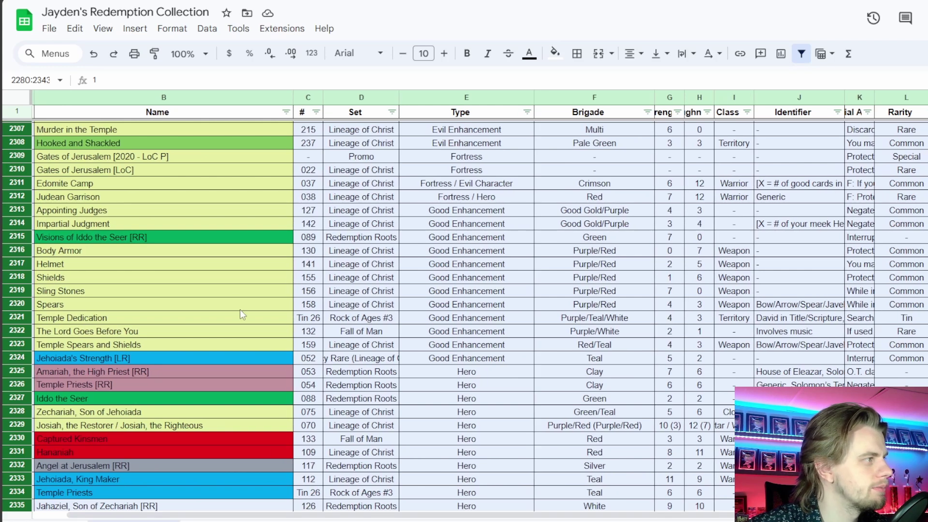
scroll(239, 319, up, 6)
scroll(240, 332, up, 5)
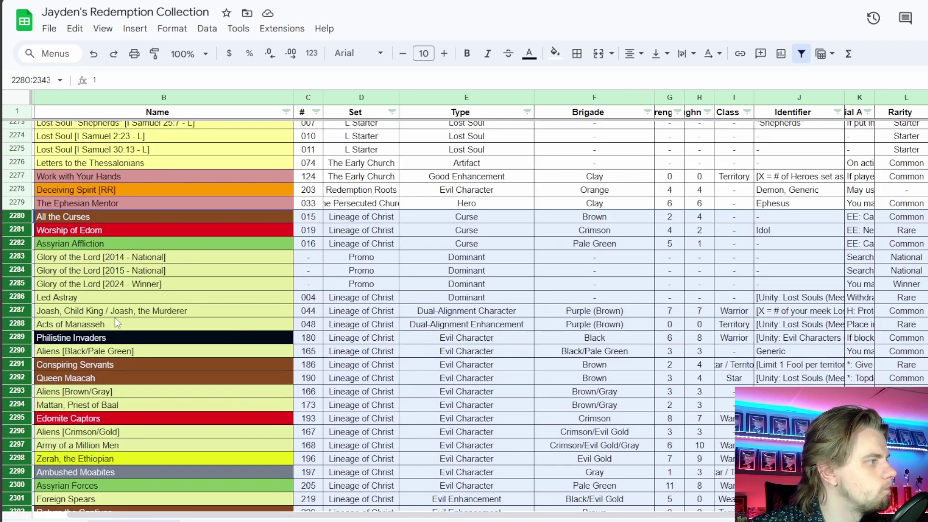
scroll(140, 310, down, 2)
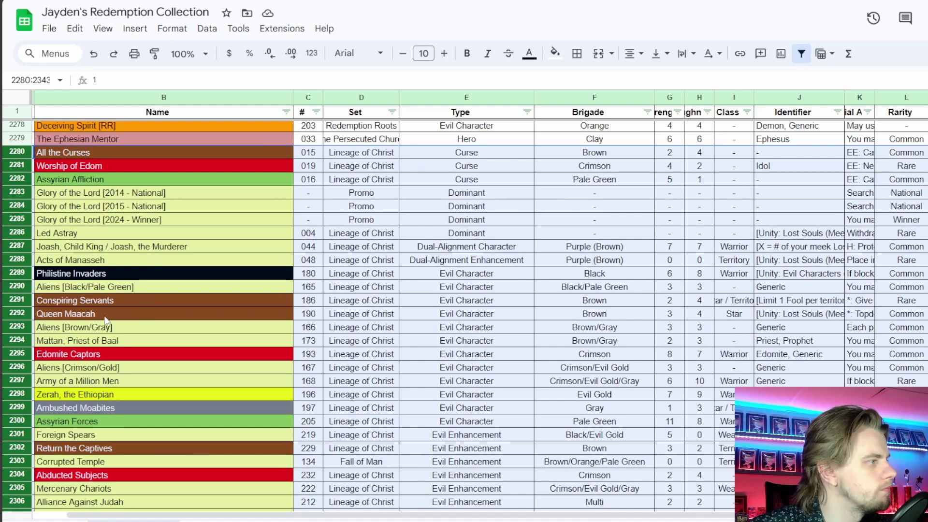
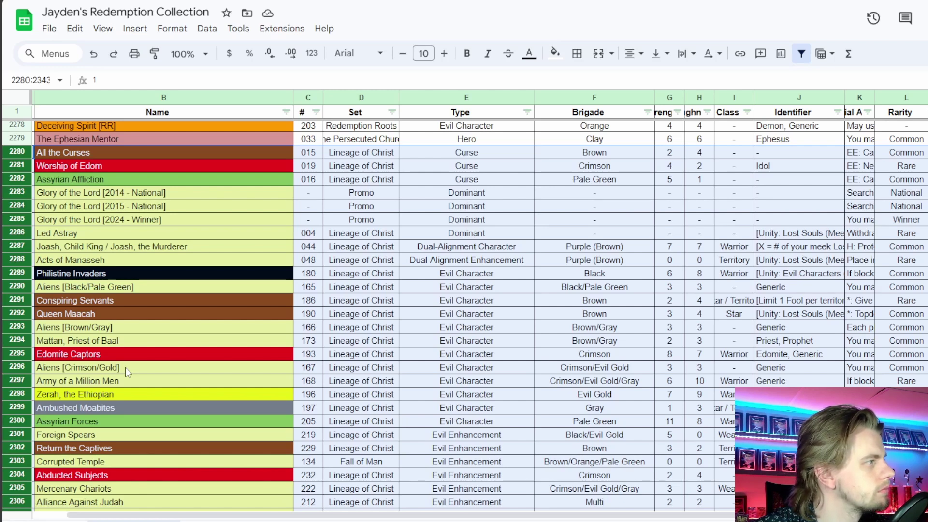
scroll(125, 368, down, 3)
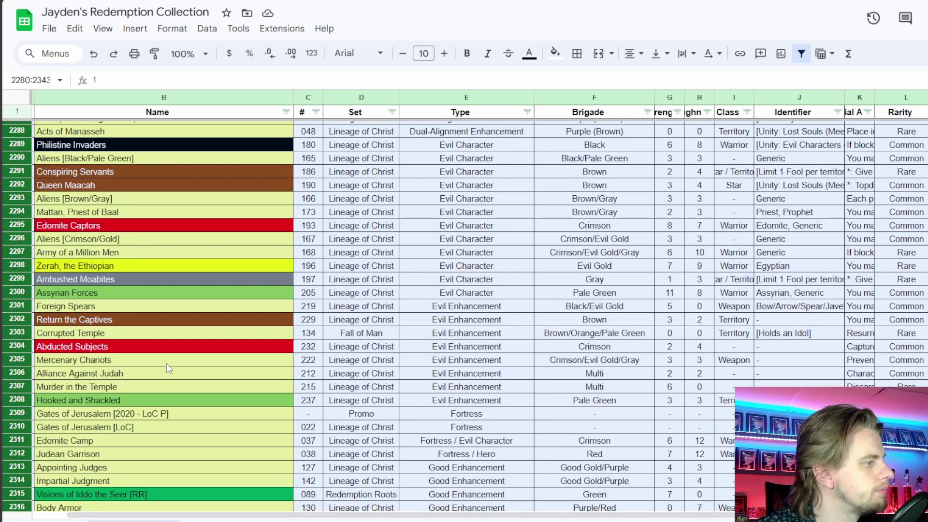
scroll(165, 365, down, 2)
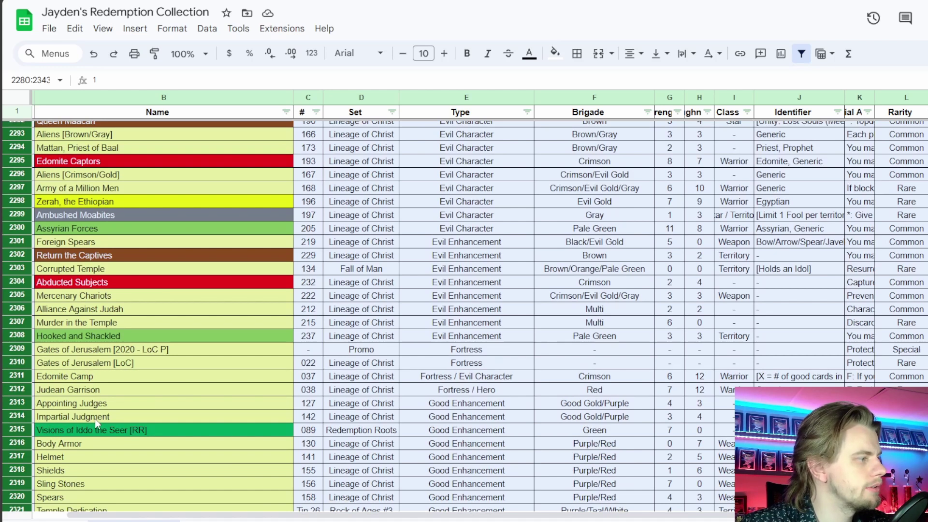
scroll(94, 423, down, 2)
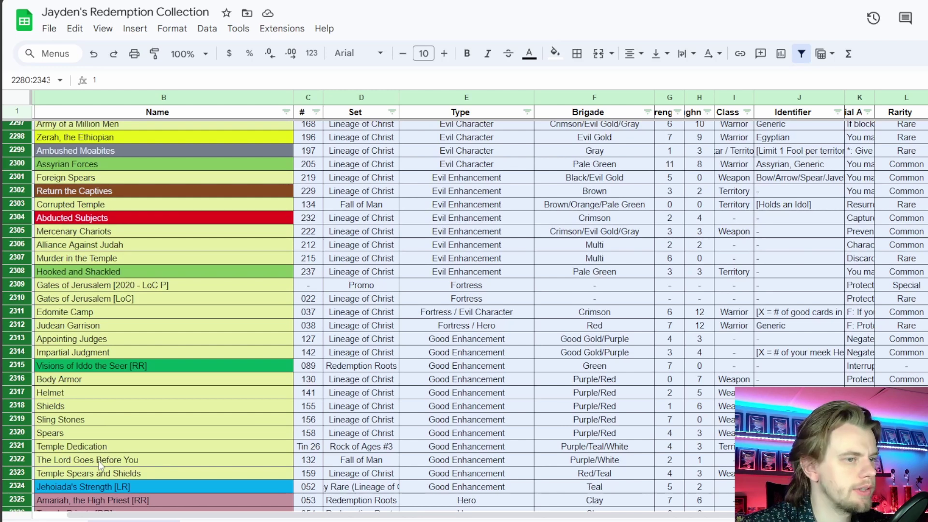
scroll(100, 464, down, 2)
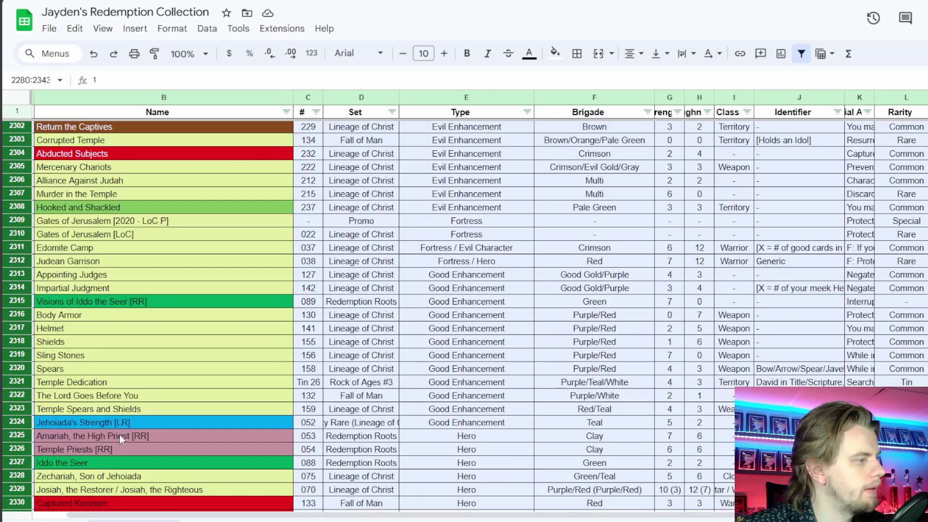
scroll(111, 401, down, 2)
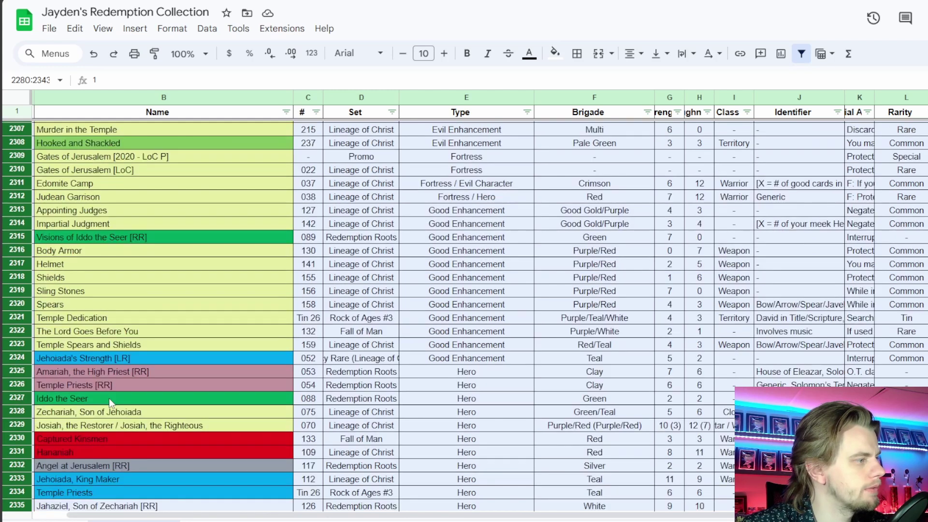
scroll(108, 405, down, 2)
scroll(108, 404, down, 2)
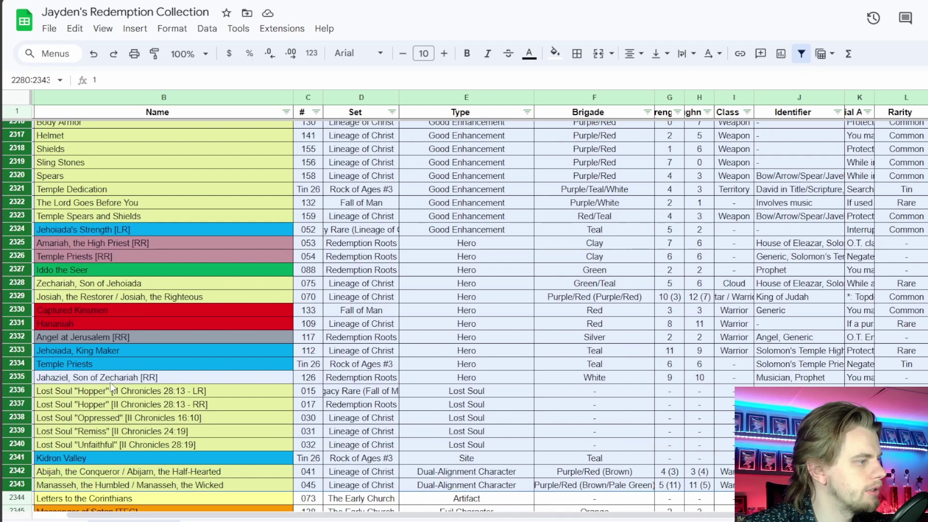
scroll(97, 444, up, 4)
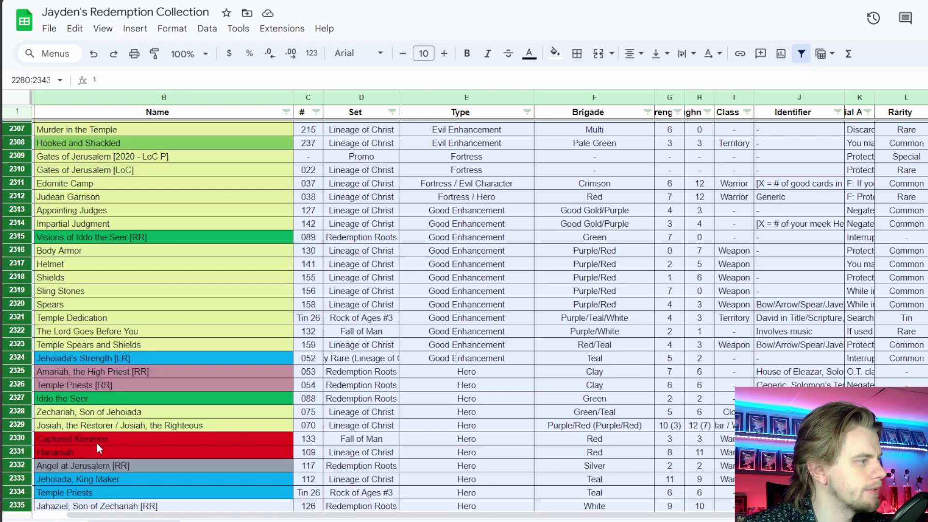
Switch to the deck editor, search for "the lord", add The Lord Goes Before You to the Reserve and clear the search
key(alt+Tab)
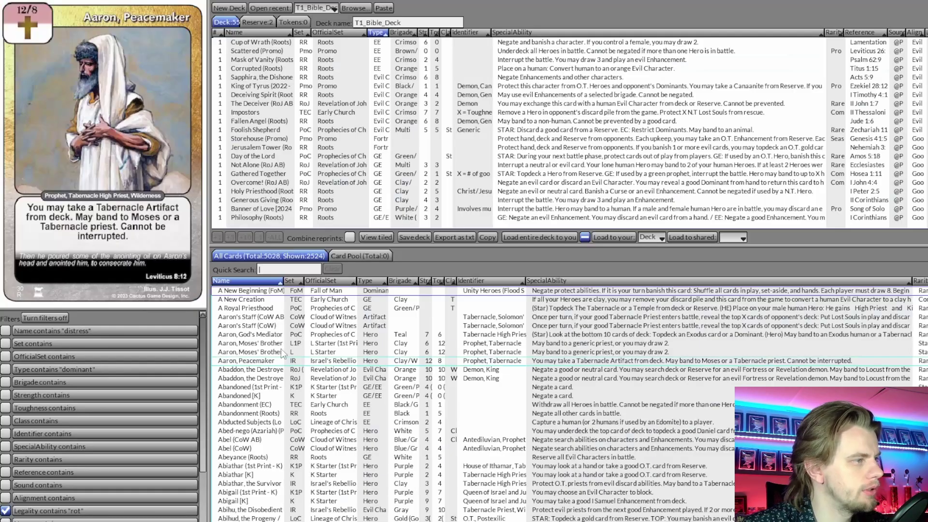
text(the lord)
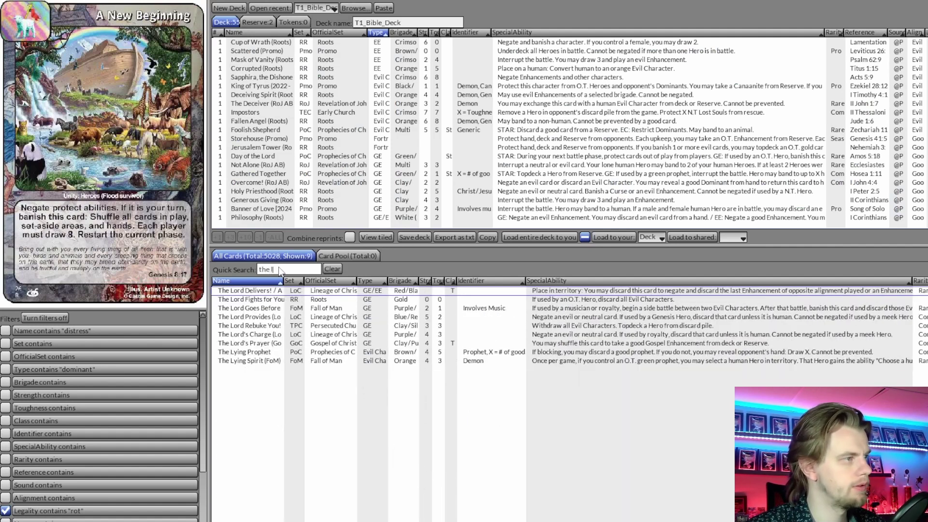
right_click(285, 312)
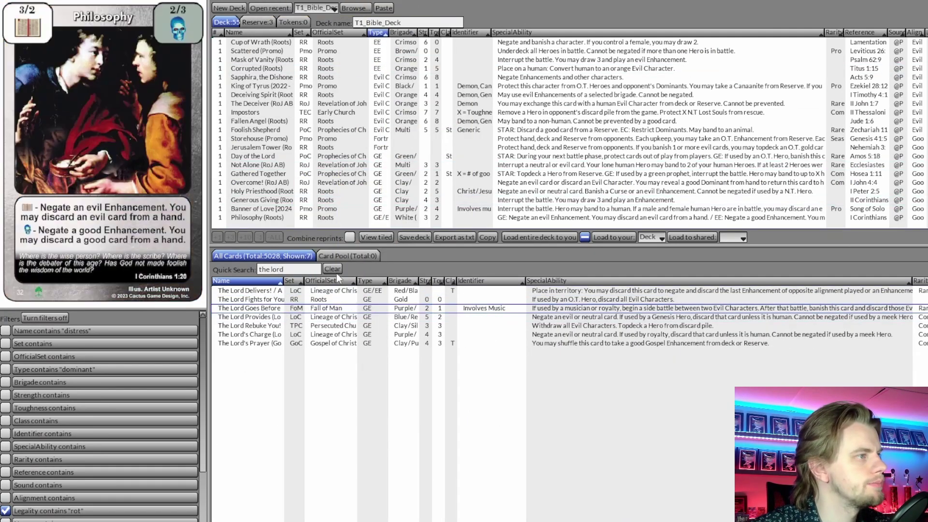
click(333, 270)
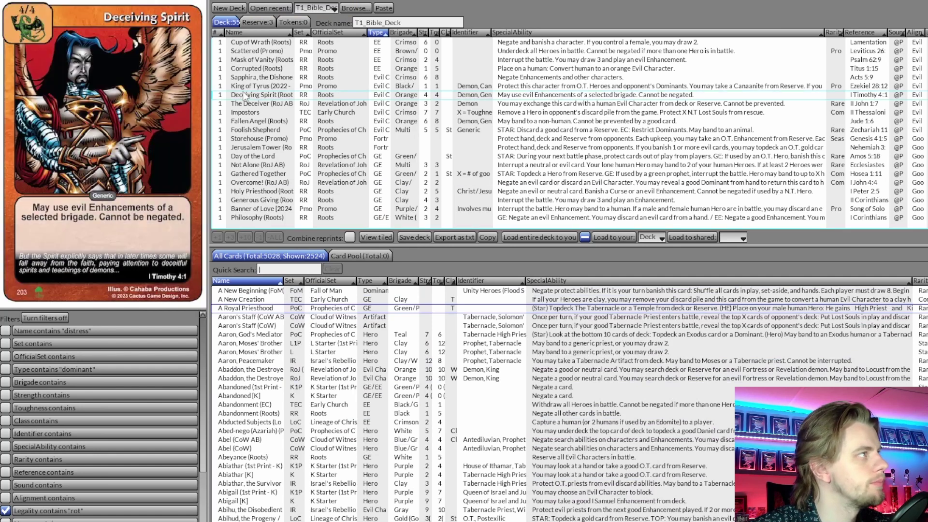
Return to the collection spreadsheet and look over the last II Chronicles cards, including the remaining Heroes and Lost Souls
key(alt+Tab)
scroll(234, 365, down, 2)
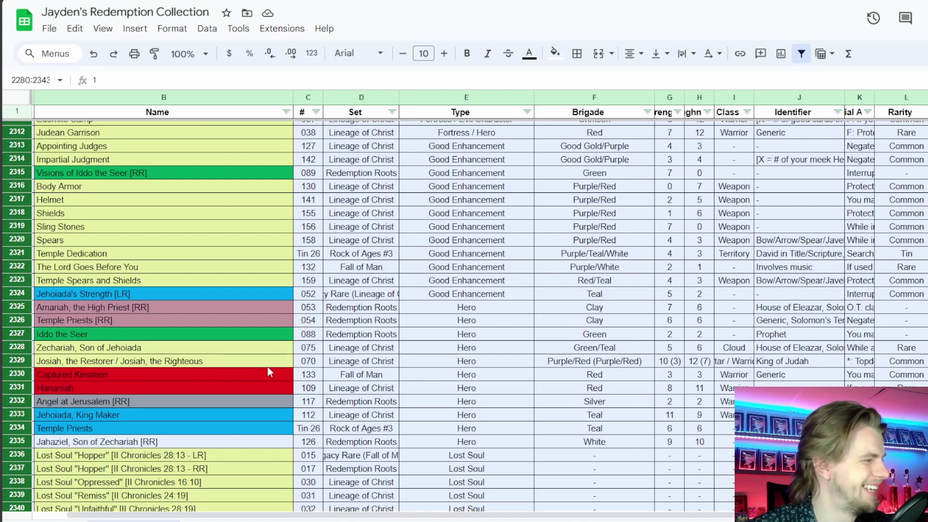
scroll(260, 371, down, 2)
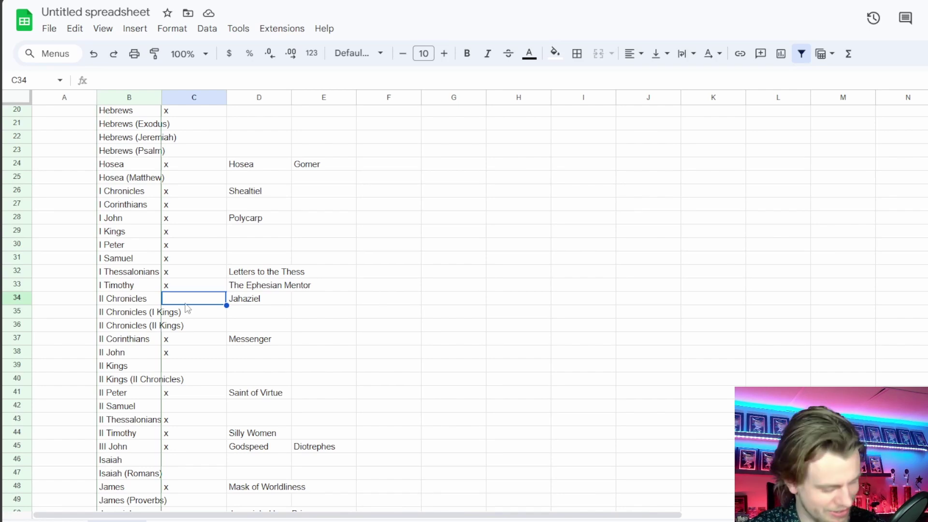
Mark II Chronicles with an x in the book checklist and select the empty cell beside II Kings
text(x)
key(Return)
click(205, 364)
scroll(207, 340, down, 2)
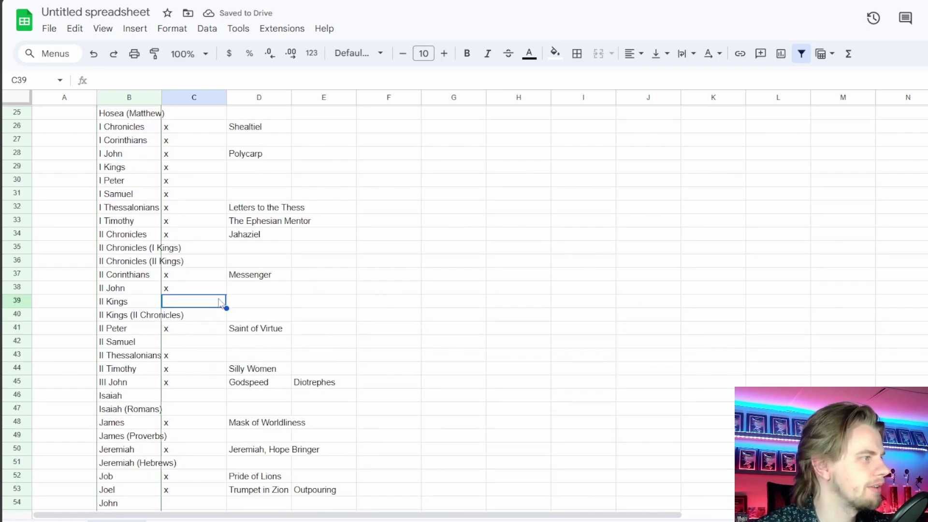
Switch to the collection spreadsheet, locate the II Kings cards and select their book cells from row 2356 down
key(ctrl+Tab)
scroll(730, 327, down, 5)
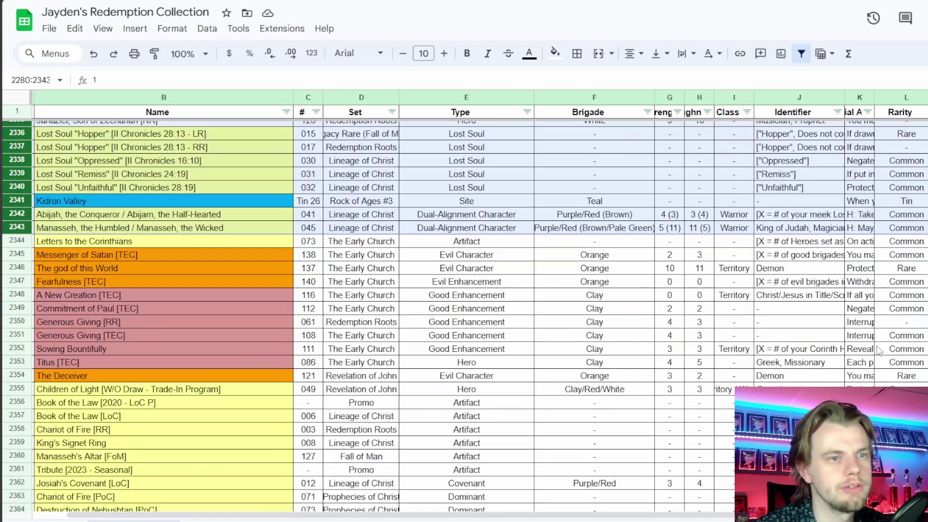
scroll(878, 351, down, 3)
drag(925, 273, 926, 382)
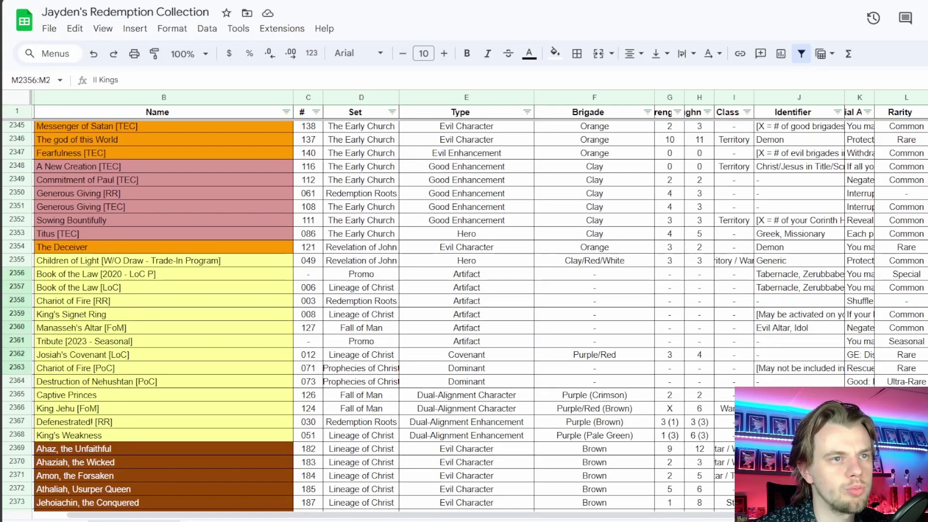
scroll(464, 314, down, 15)
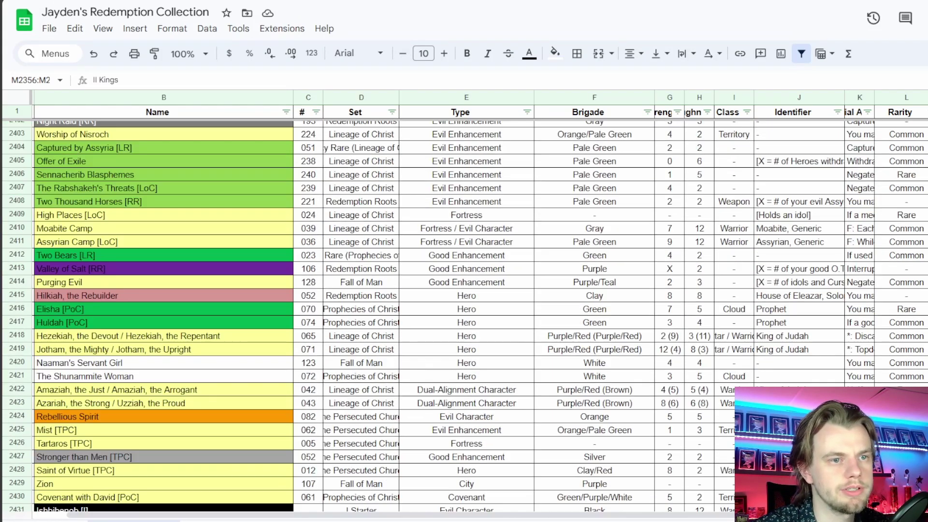
drag(925, 124, 926, 403)
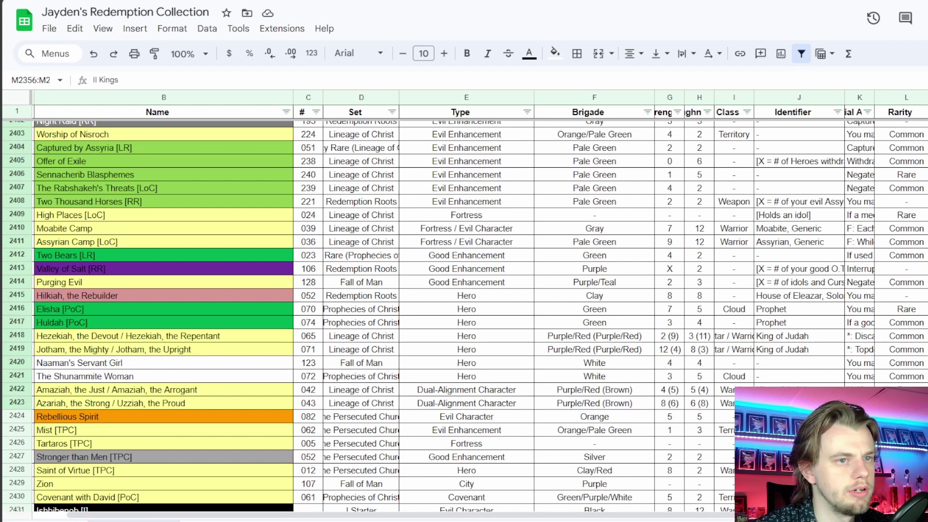
Examine the names, types and brigades of the II Kings cards for a suitable deck candidate
scroll(249, 381, up, 3)
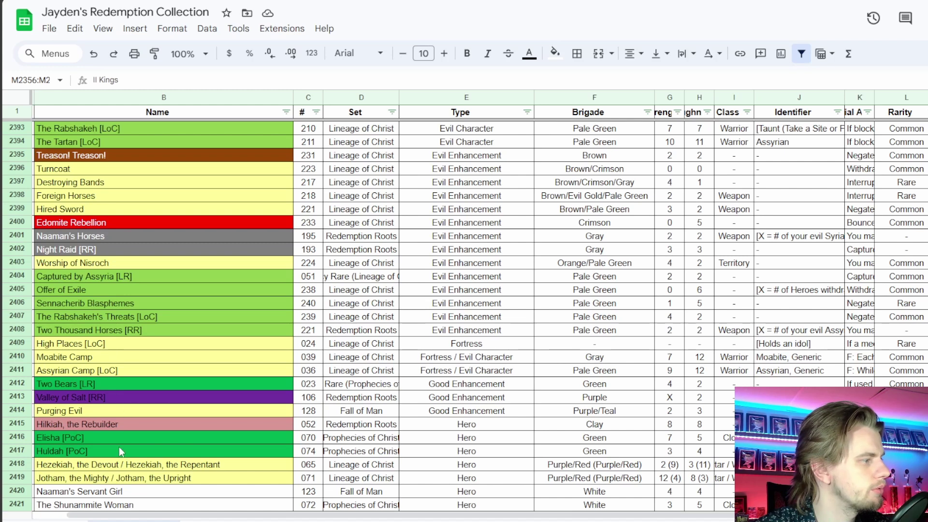
scroll(126, 436, up, 3)
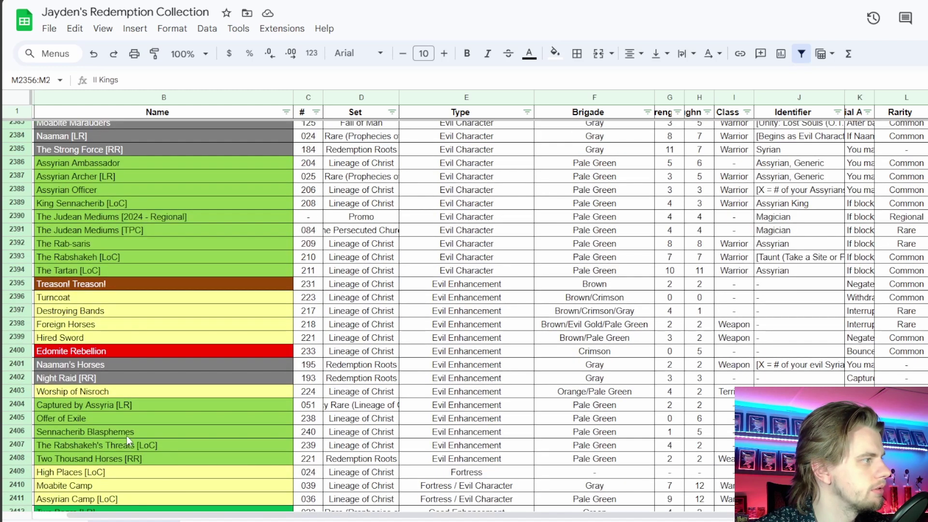
scroll(129, 439, up, 6)
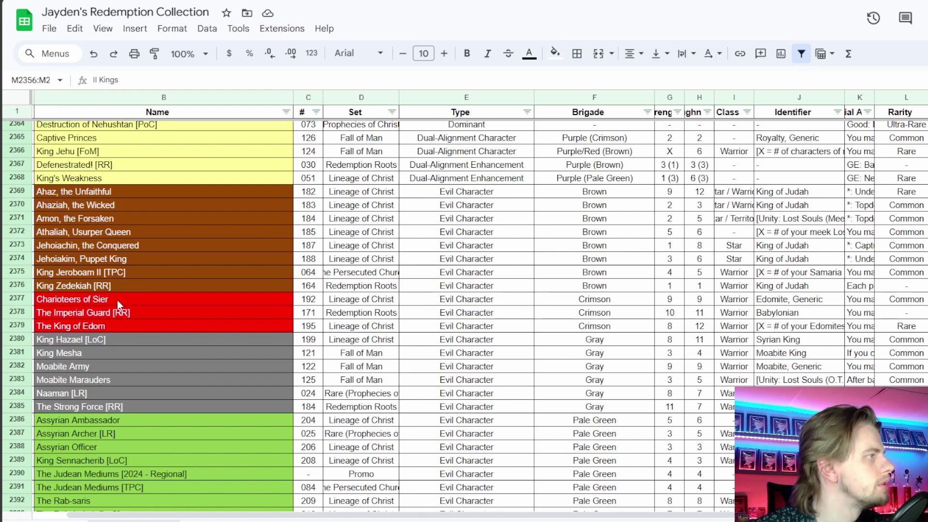
scroll(117, 300, up, 5)
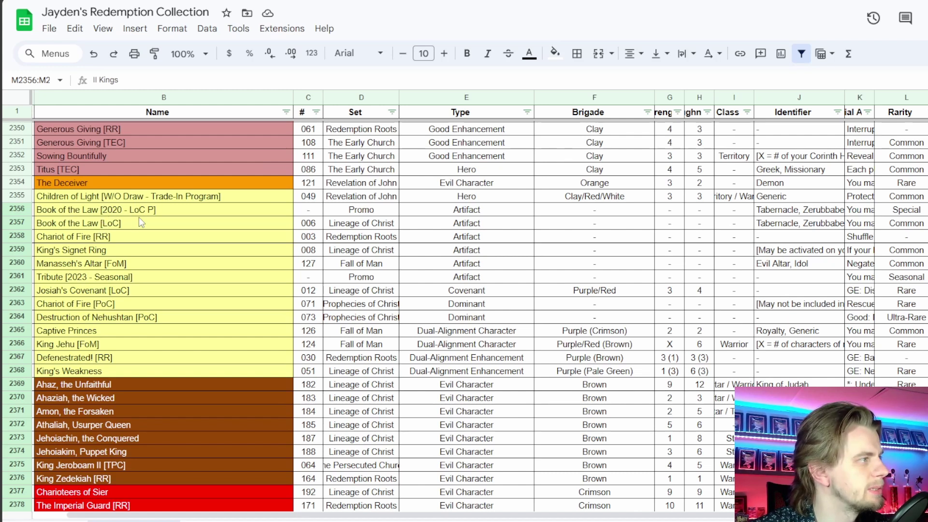
scroll(148, 272, down, 10)
scroll(147, 272, down, 5)
scroll(147, 273, up, 5)
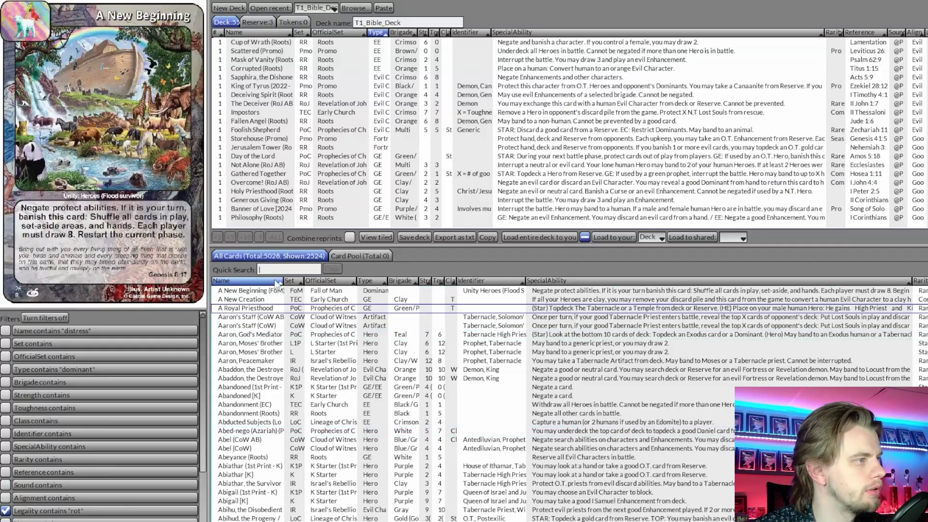
In the deck editor, search for "book of", add the promo Book of the Law to the deck and clear the search
text(book of)
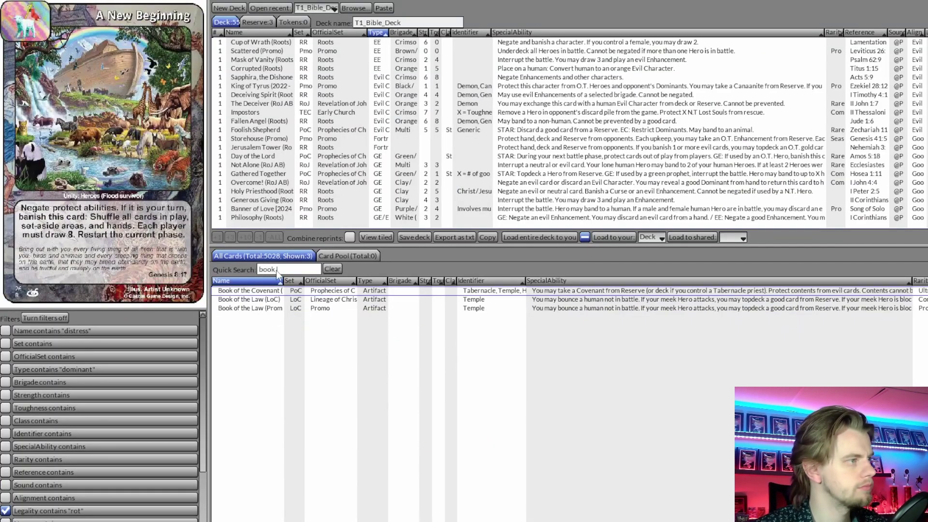
double_click(265, 310)
click(332, 269)
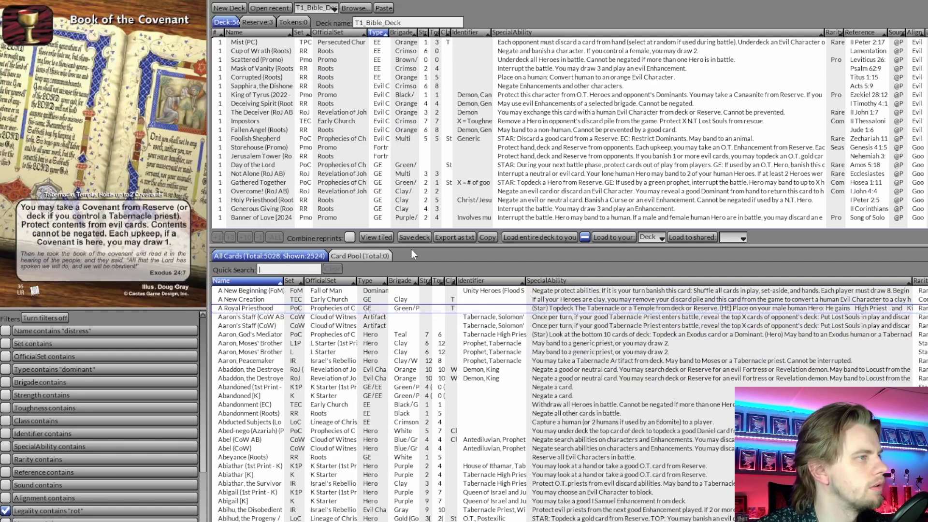
Return to the book checklist, mark II Kings with an x and select the empty cell beside II Samuel
key(alt+Tab)
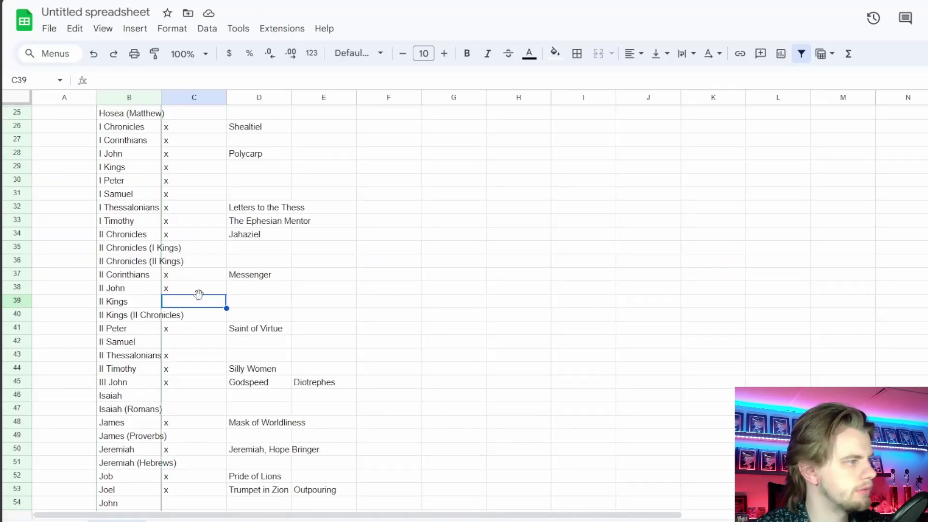
text(x)
key(Return)
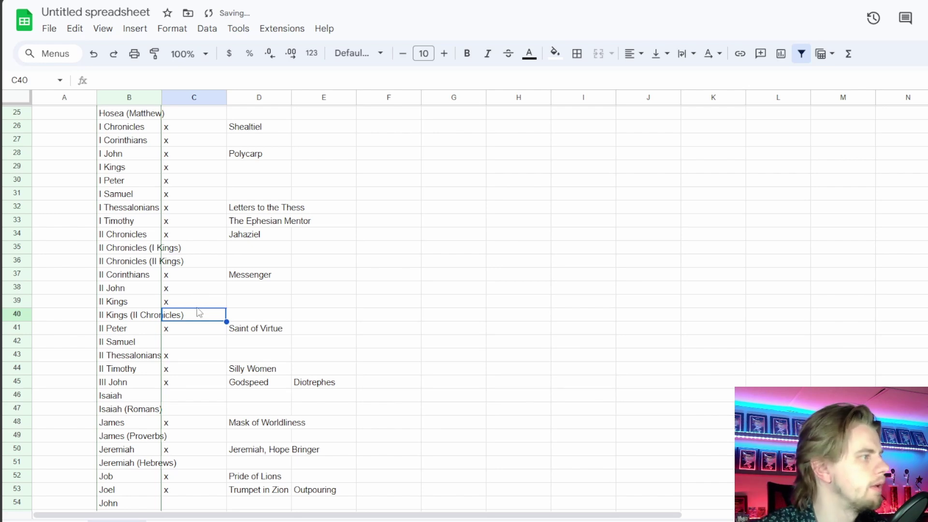
click(185, 347)
Switch to the collection spreadsheet, locate the II Samuel cards and select their book cells from row 2429 down
key(alt+Tab)
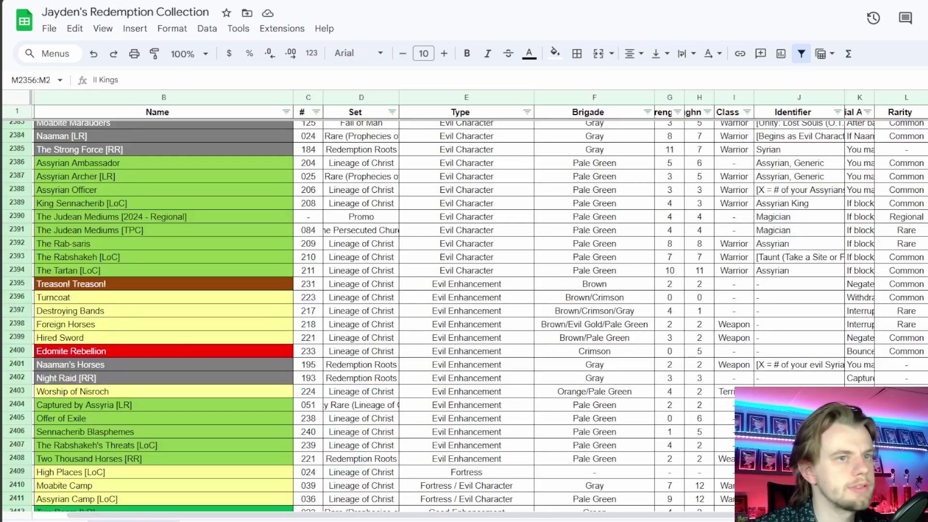
scroll(464, 314, down, 5)
scroll(464, 314, down, 3)
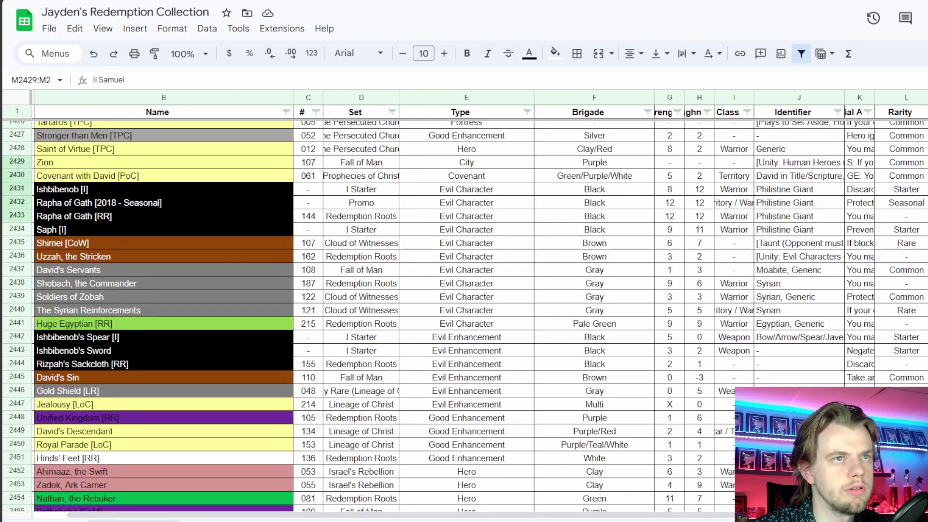
scroll(465, 315, down, 5)
scroll(563, 377, up, 3)
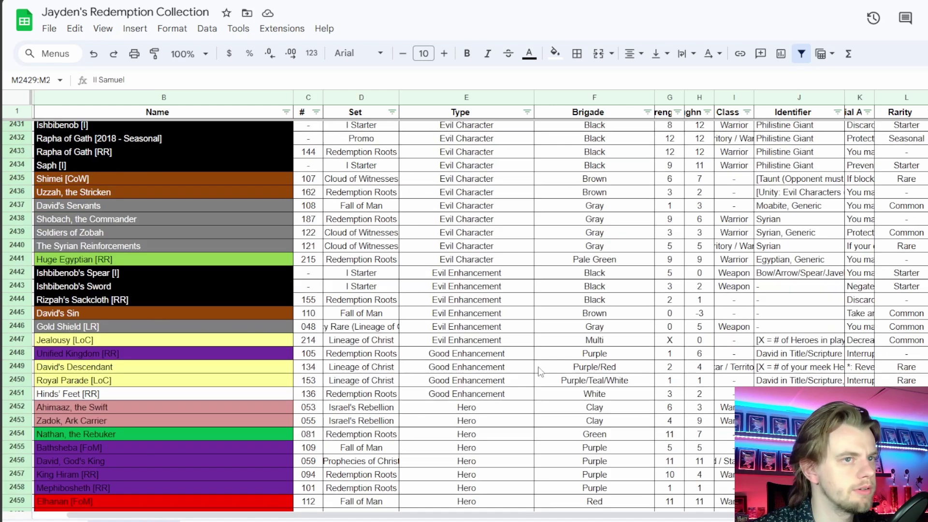
Examine the II Samuel cards for a candidate, selecting Royal Parade and the evil cards from Ishbibenob to Gold Shield along the way
scroll(243, 299, up, 2)
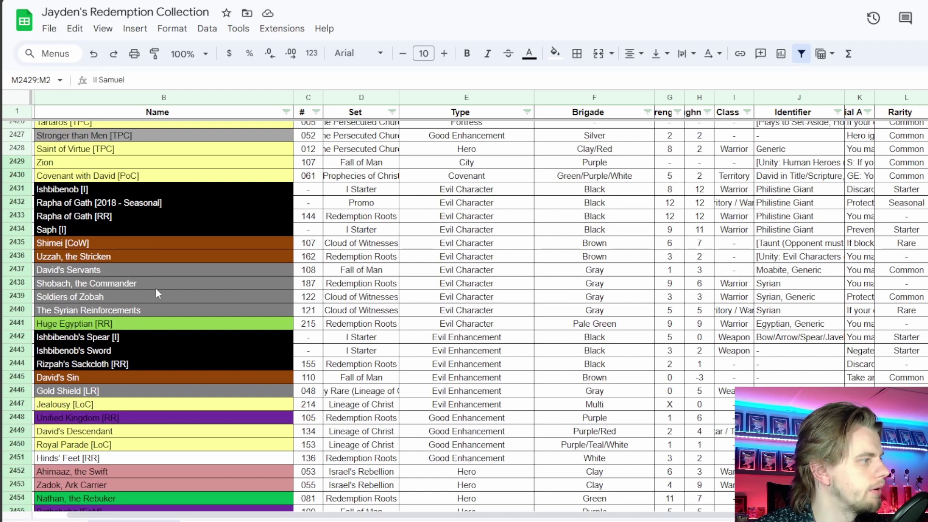
scroll(156, 288, down, 2)
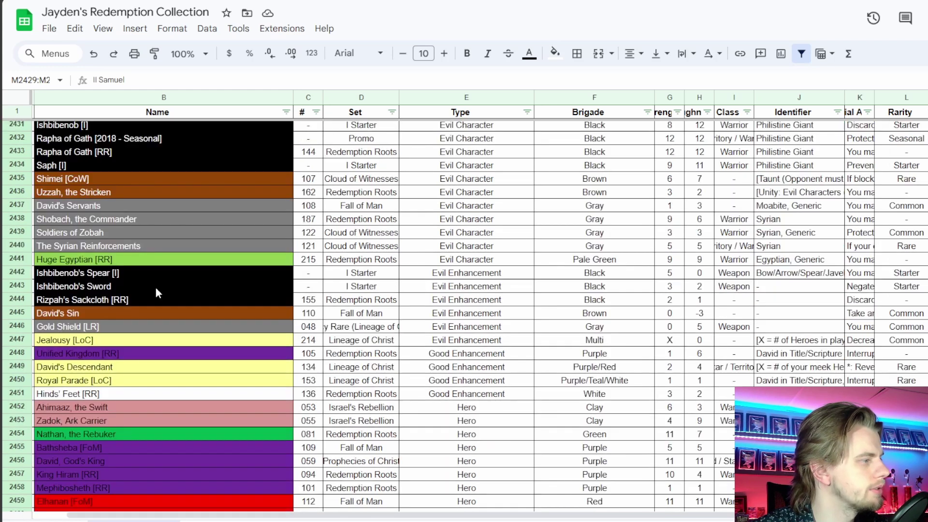
click(144, 383)
scroll(144, 382, down, 2)
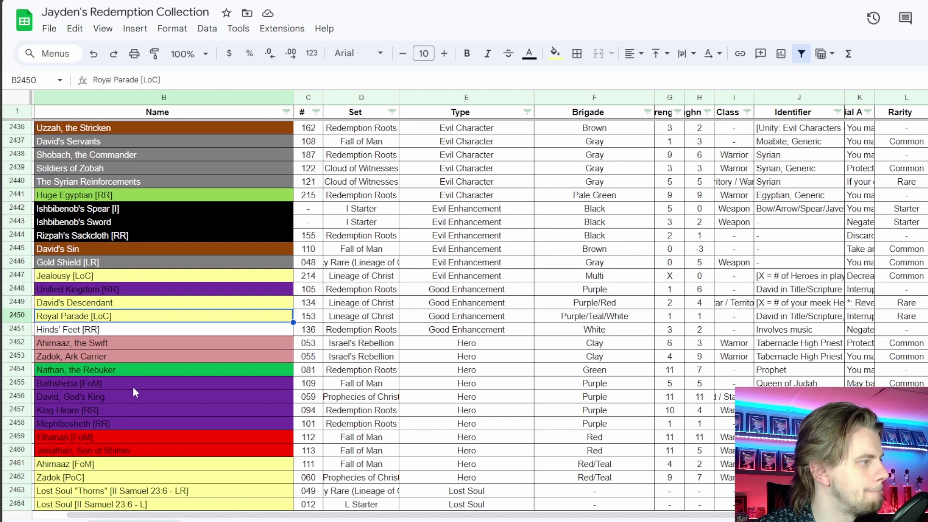
scroll(133, 387, down, 2)
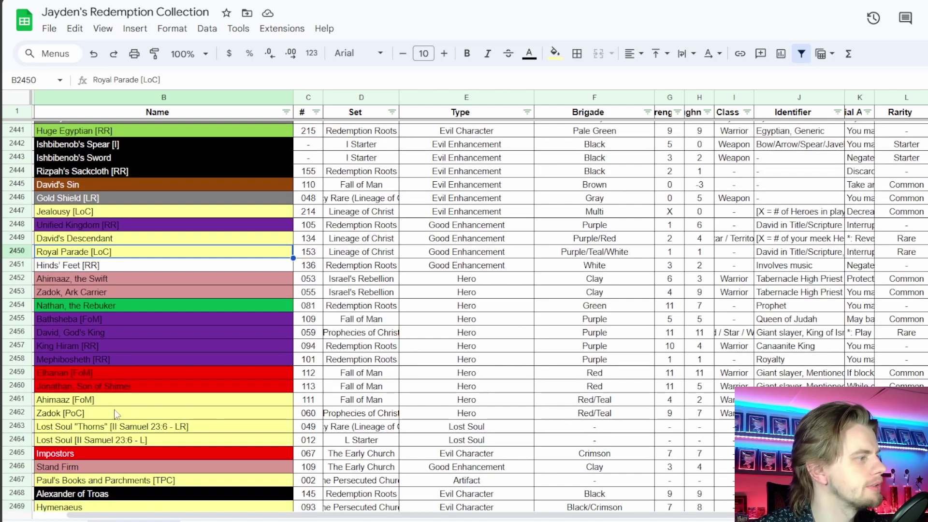
scroll(116, 406, down, 2)
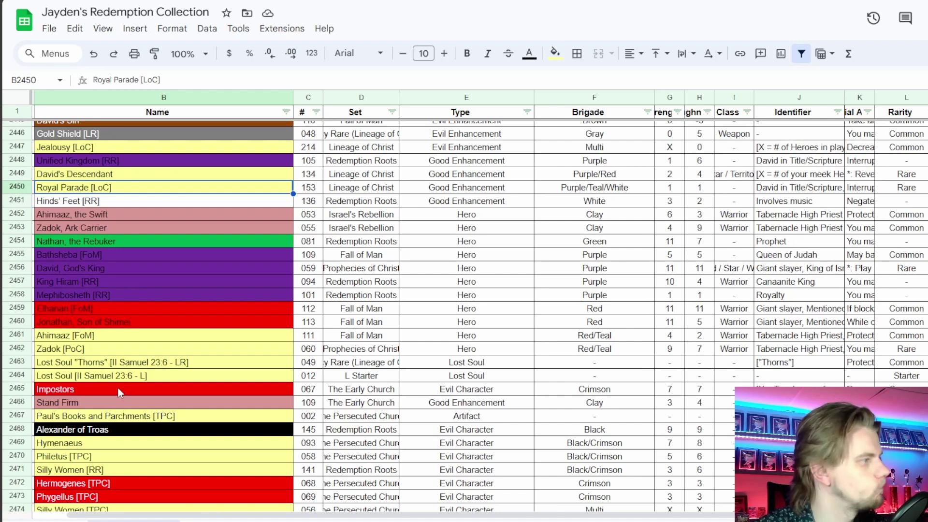
scroll(120, 392, up, 4)
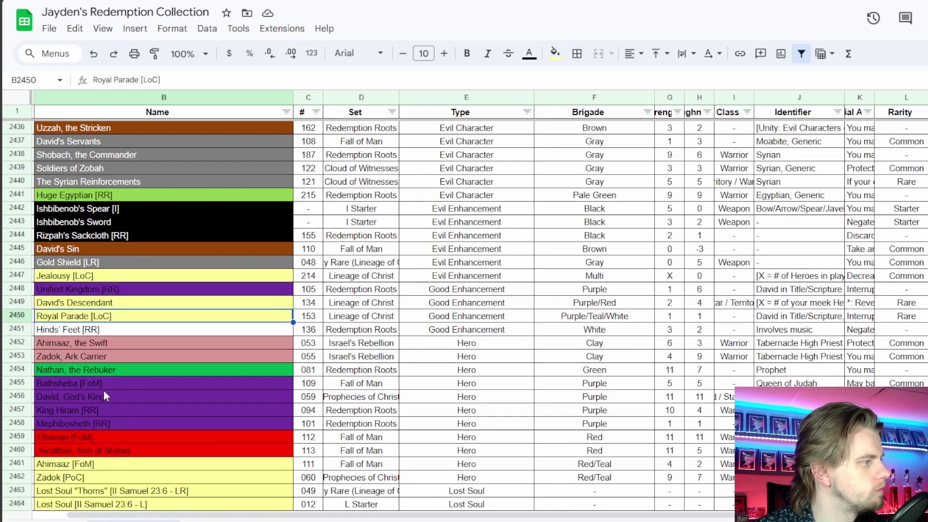
scroll(105, 422, up, 4)
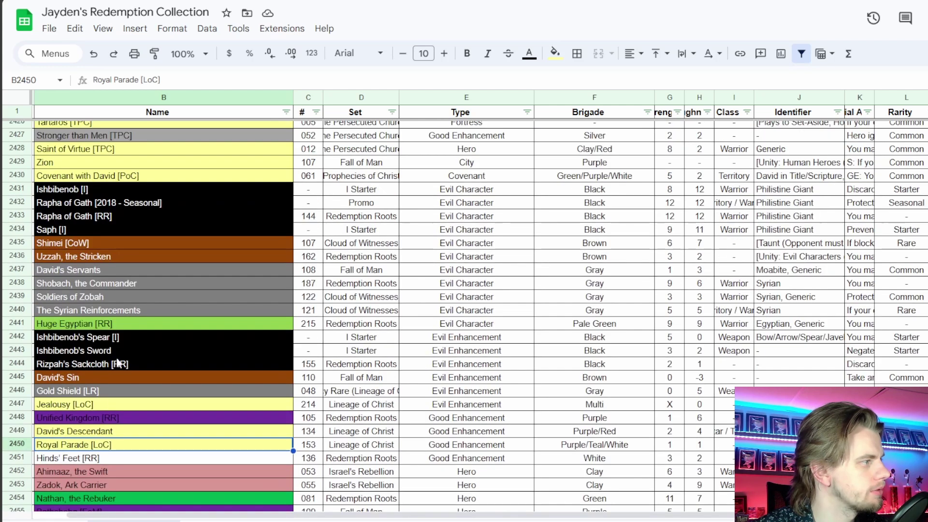
drag(128, 190, 129, 395)
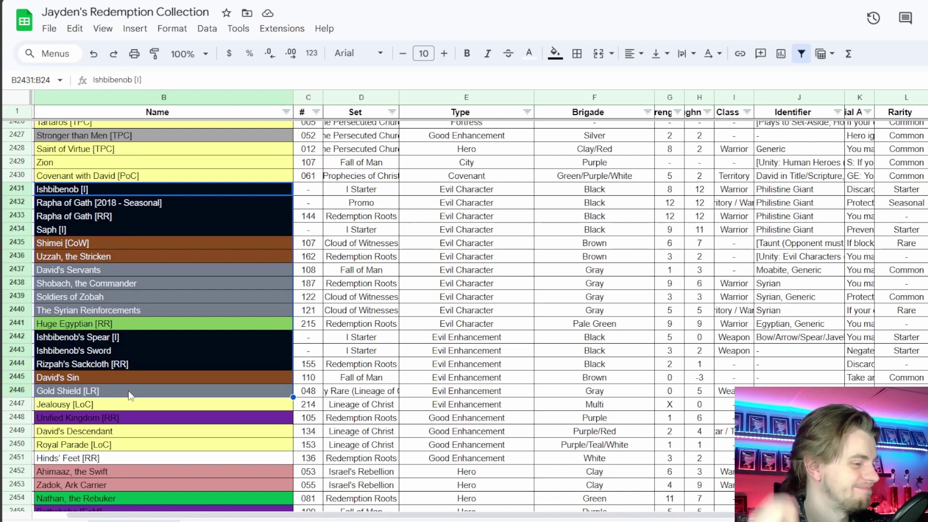
Switch to the deck editor, look over the deck list, search for "royal", add Royal Parade to the deck and clear the search
key(alt+Tab)
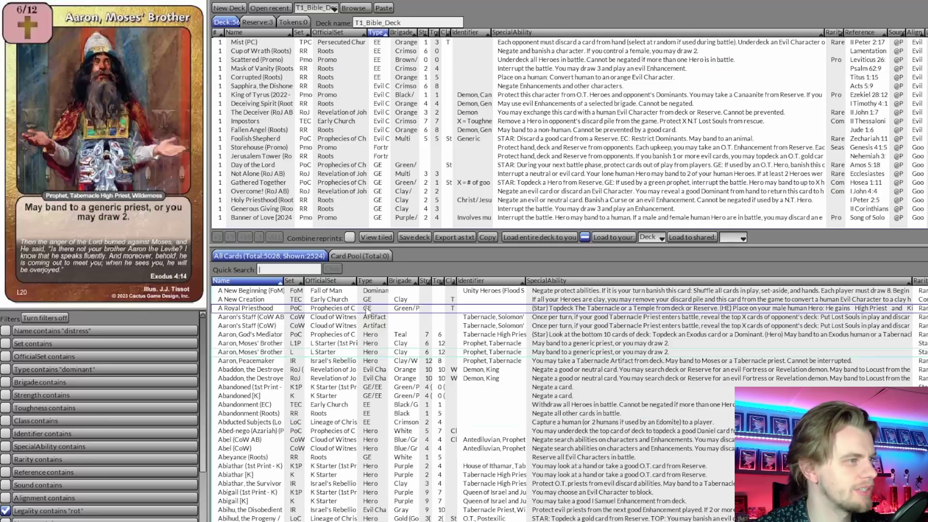
scroll(273, 111, down, 1)
scroll(273, 107, down, 2)
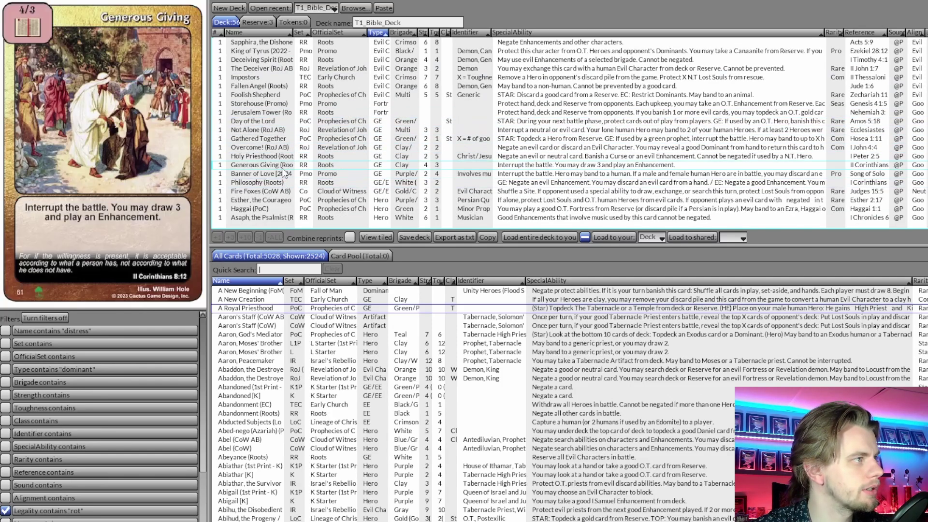
click(284, 268)
text(royal)
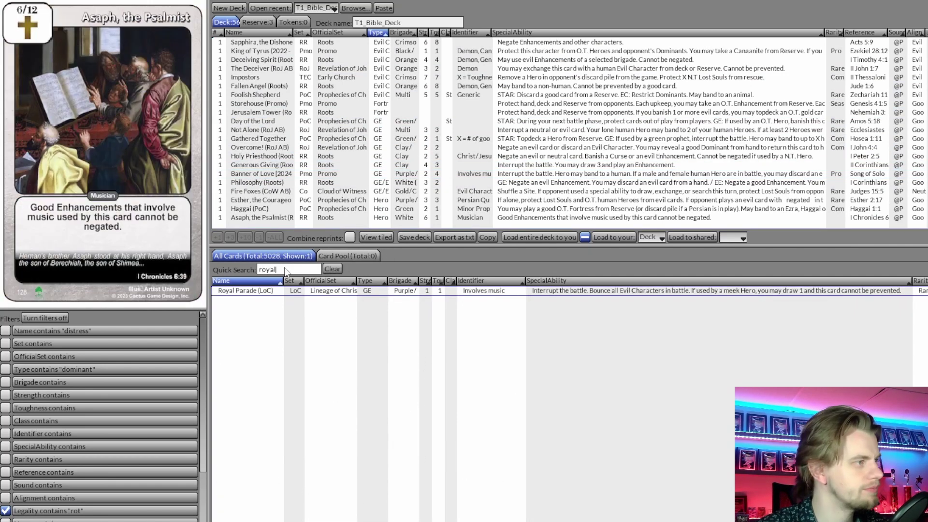
double_click(275, 293)
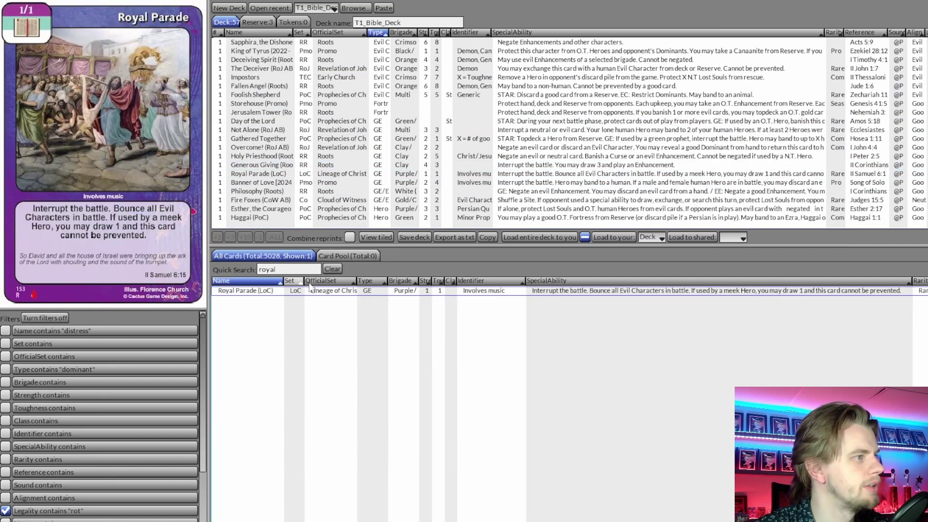
click(332, 269)
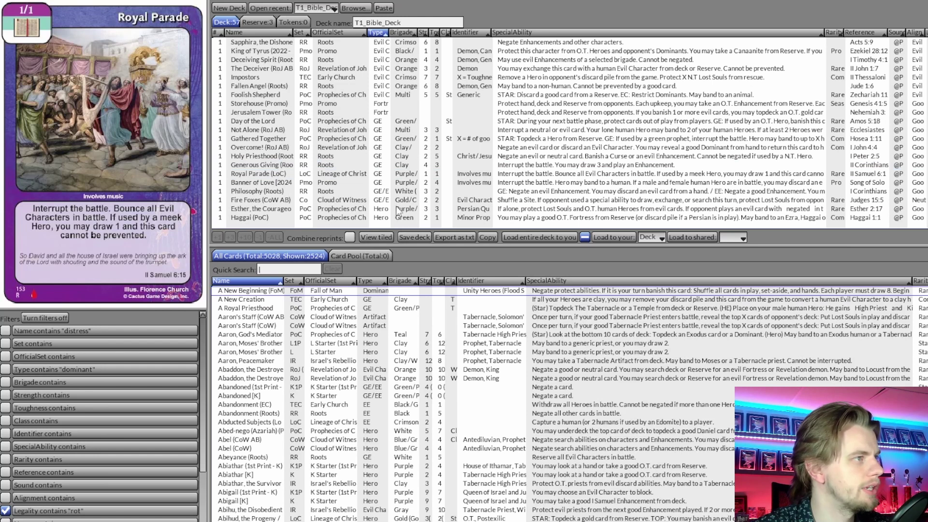
Return to the book checklist and mark II Samuel with an x
key(alt+Tab)
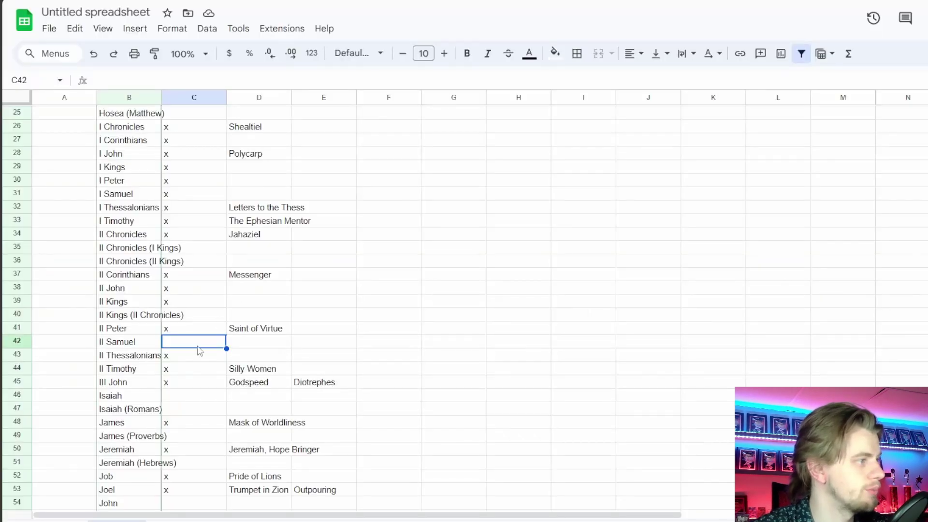
text(x)
key(Return)
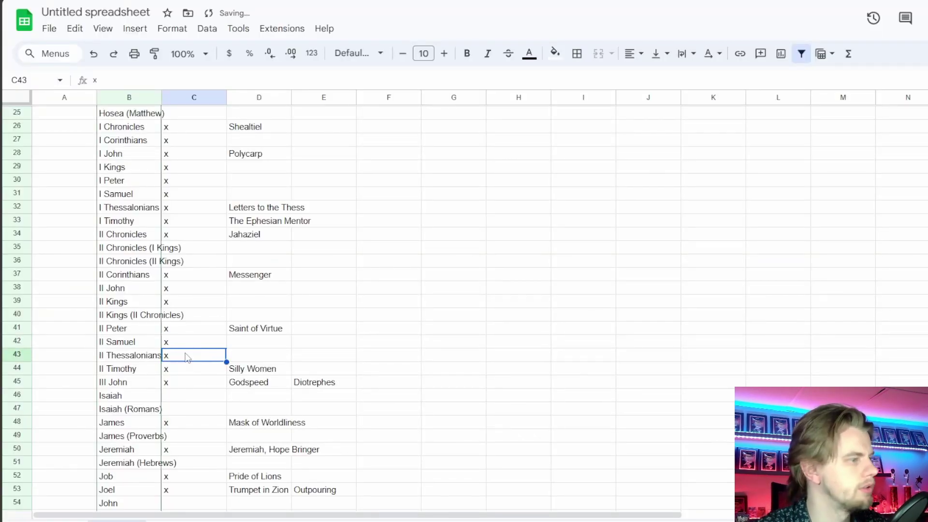
Check Royal Parade in the deck editor, switch to the collection spreadsheet and look down past the II Samuel cards
key(alt+Tab)
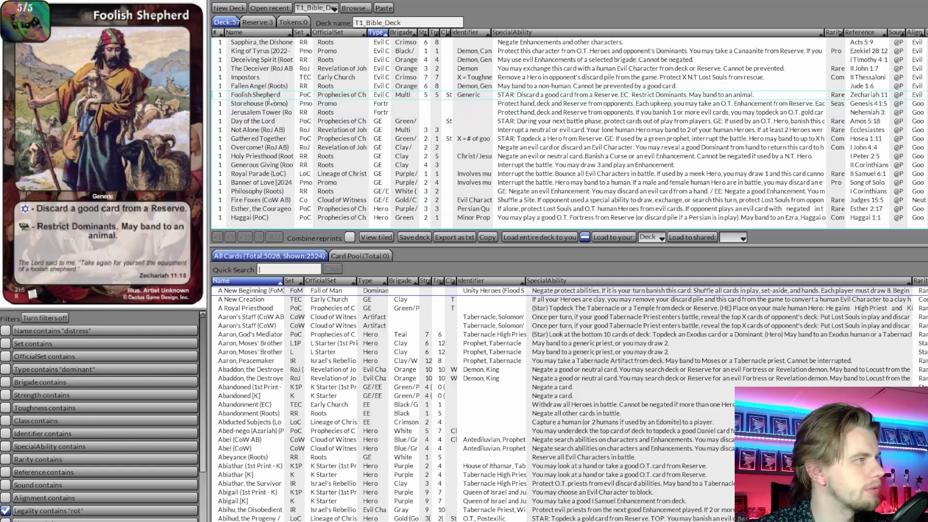
click(278, 174)
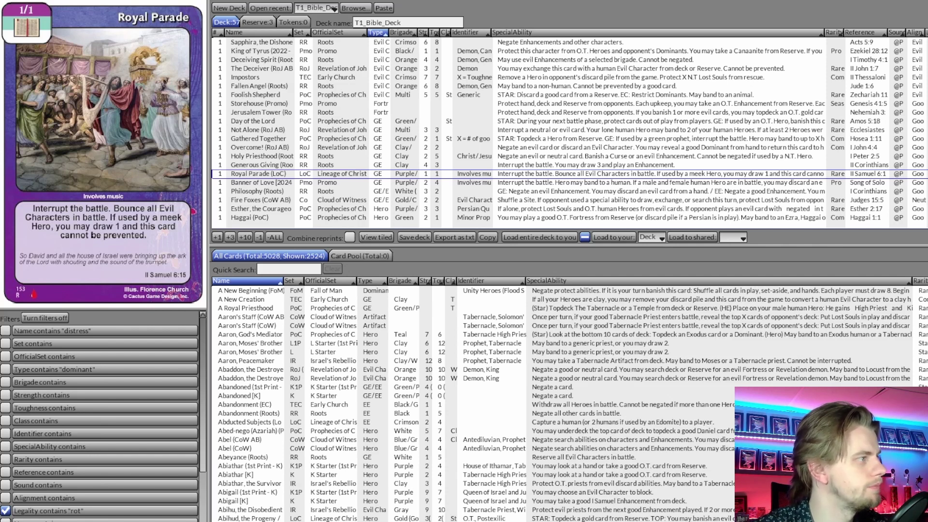
key(alt+Tab)
scroll(211, 234, down, 4)
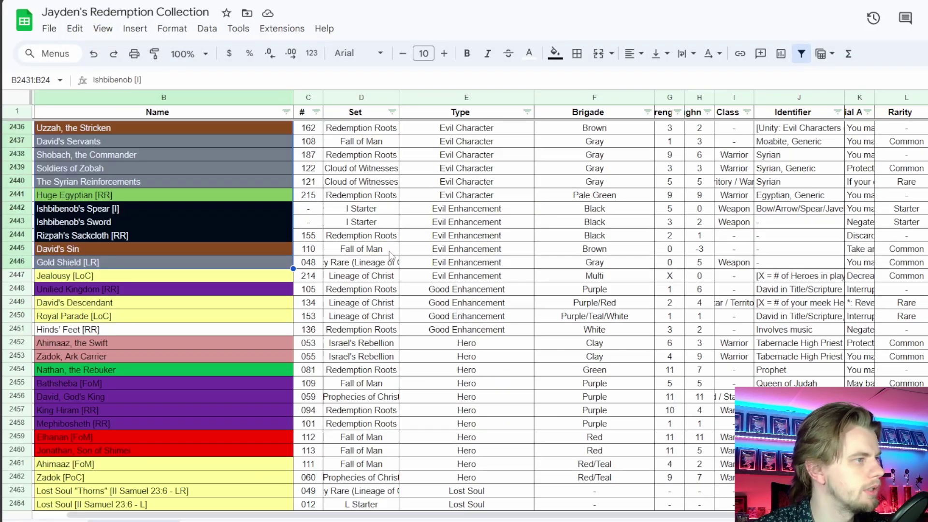
scroll(904, 249, down, 6)
scroll(464, 314, down, 2)
Switch to the book checklist and select the mark cell beside Isaiah
key(alt+Tab)
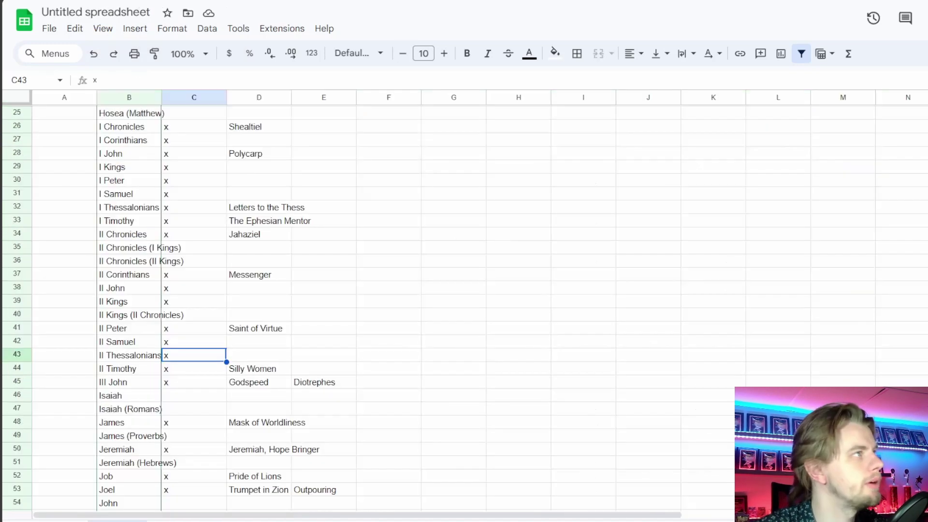
scroll(223, 319, down, 2)
click(195, 330)
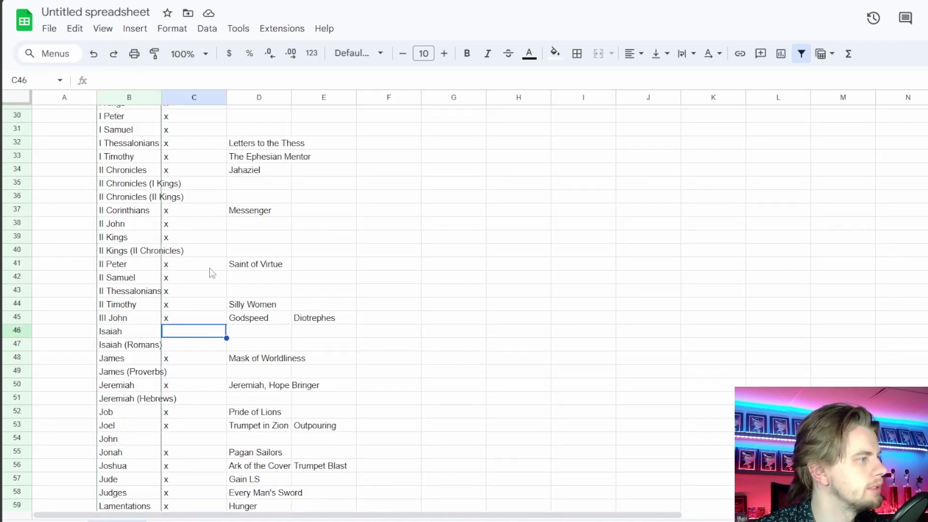
scroll(256, 263, down, 3)
Switch to the collection spreadsheet, locate the Isaiah cards and select their rows from row 2489 down, across columns B to M
key(alt+Tab)
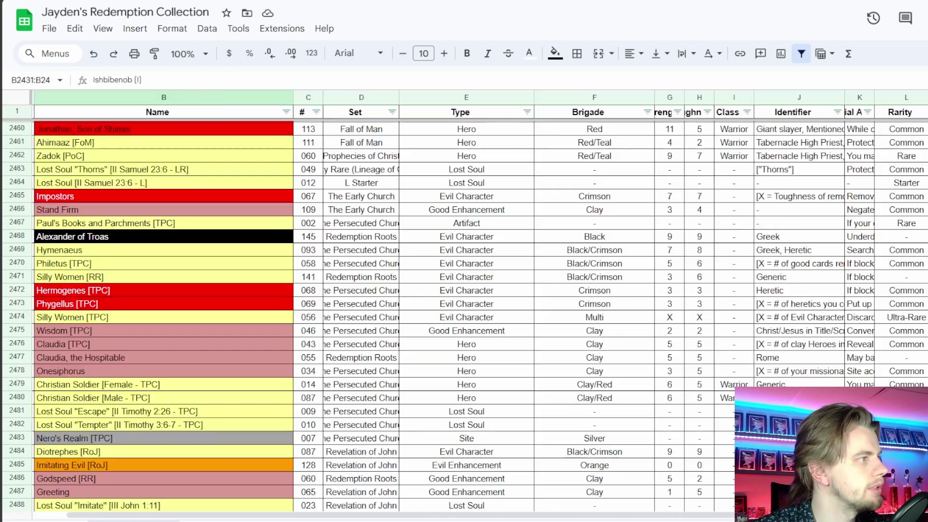
scroll(464, 315, down, 6)
scroll(464, 314, down, 20)
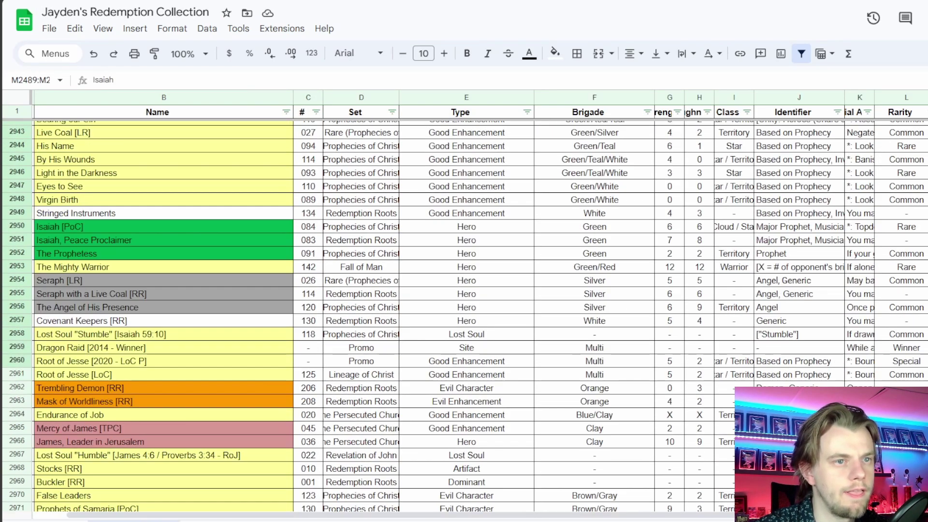
key(shift+Left)
key(shift+Left)
key(shift+Left)
key(shift+Left)
key(shift+Left)
key(shift+Left)
key(shift+Left)
key(shift+Left)
key(shift+Left)
key(shift+Left)
key(shift+Left)
key(shift+Left)
key(shift+Right)
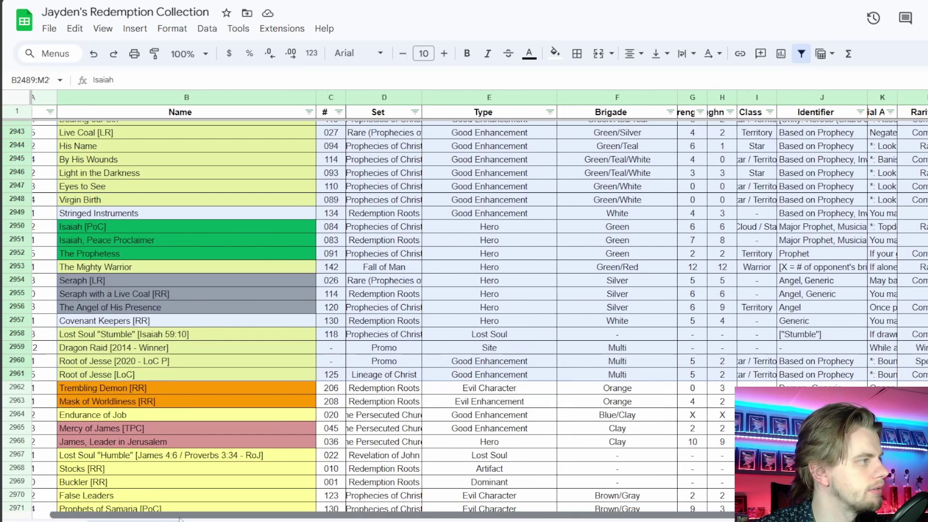
Examine Isaiah's heroes and good enhancements for a candidate, selecting The Prophetess and Eyes to See along the way
scroll(159, 519, right, 2)
scroll(203, 339, up, 2)
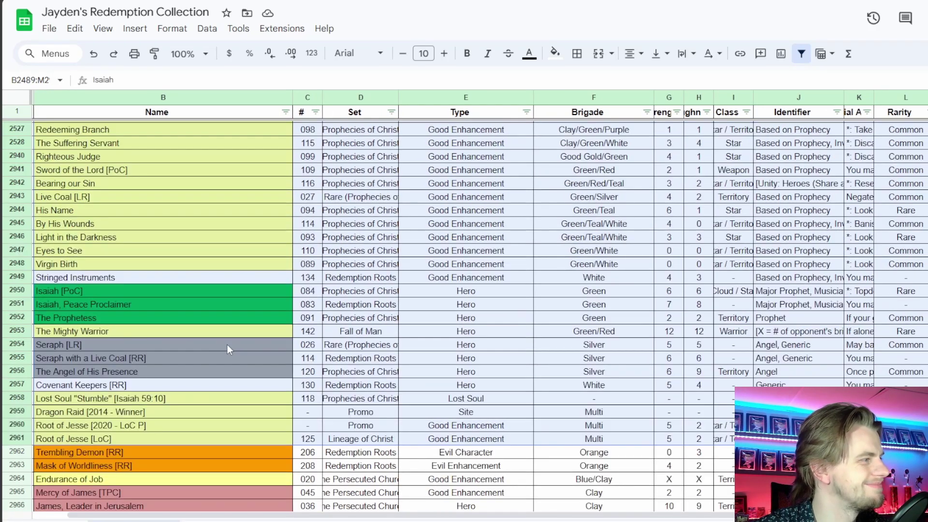
click(223, 317)
scroll(222, 320, up, 3)
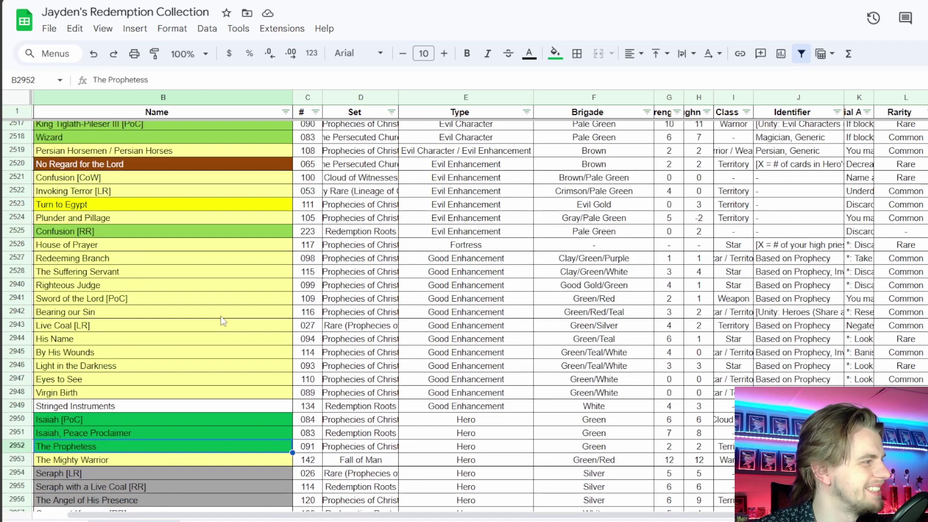
click(188, 381)
scroll(203, 341, up, 6)
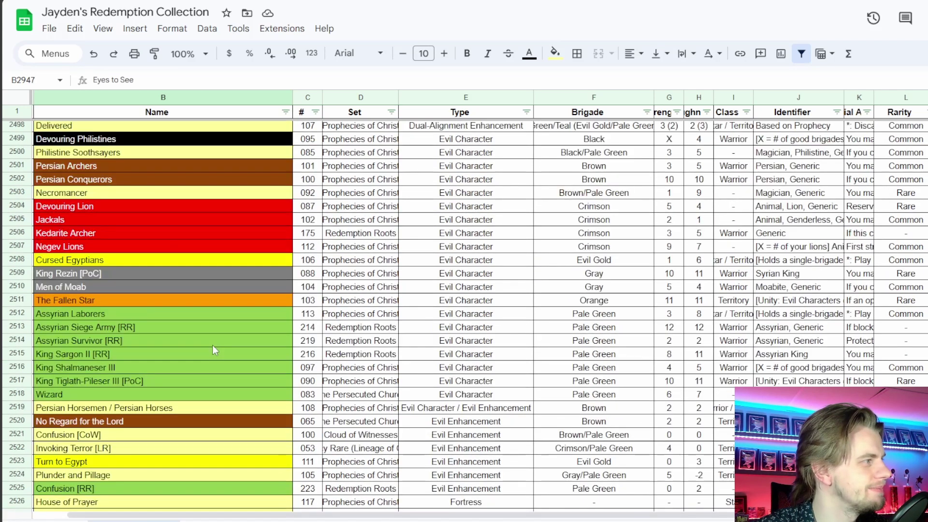
Select the crimson Isaiah evil characters from Devouring Lion to Negev Lions and review the surrounding cards for candidates
drag(162, 207, 157, 256)
scroll(159, 291, up, 9)
scroll(160, 292, down, 6)
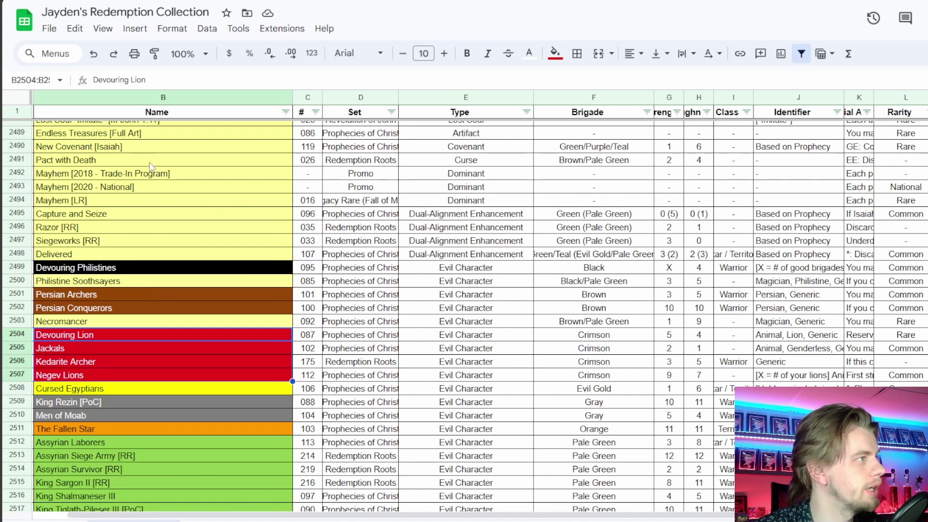
scroll(164, 229, up, 2)
scroll(157, 231, down, 2)
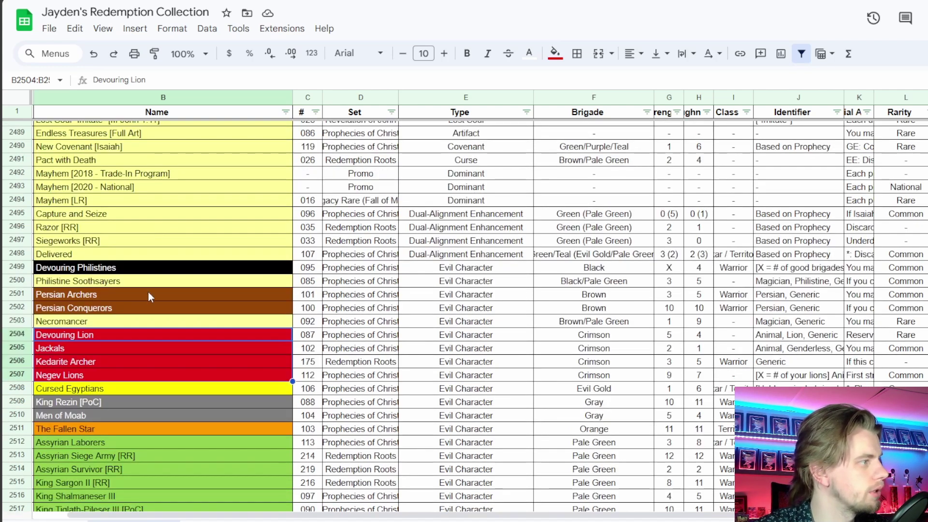
scroll(135, 322, down, 2)
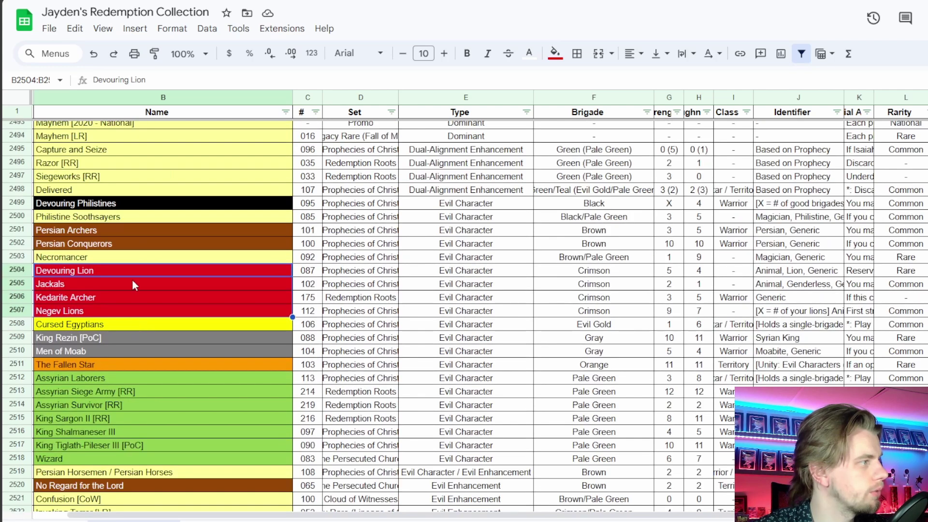
Compare further evil Isaiah cards, selecting Negev Lions, The Fallen Star, Persian Horsemen / Persian Horses and Invoking Terror [LR] in turn
click(122, 315)
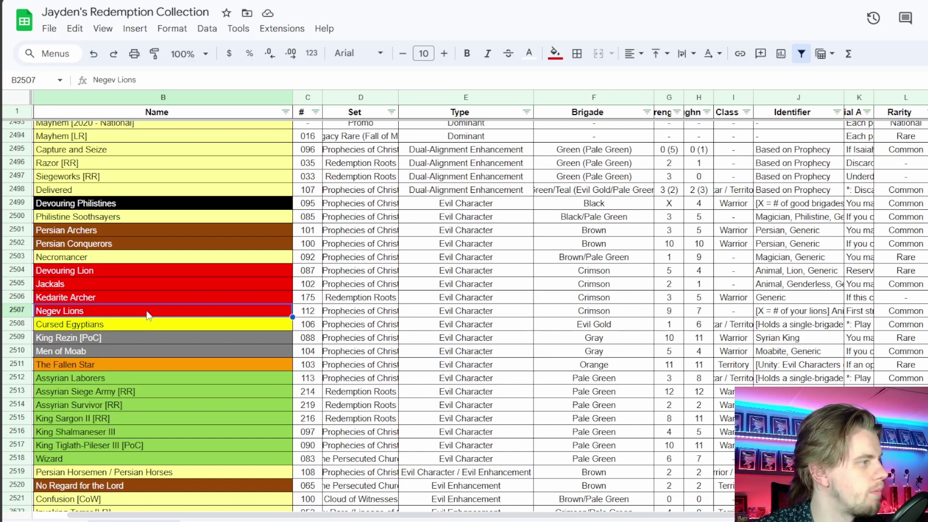
click(132, 367)
scroll(148, 361, down, 1)
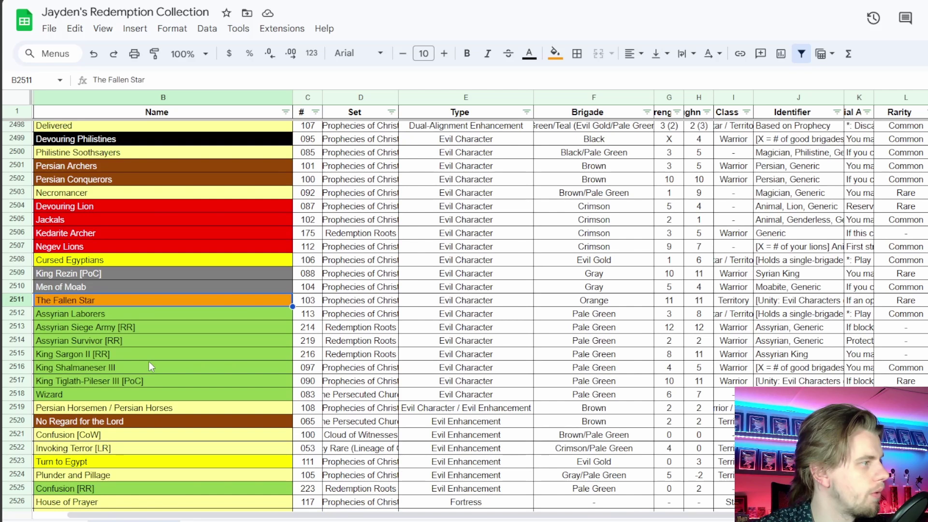
scroll(149, 362, down, 1)
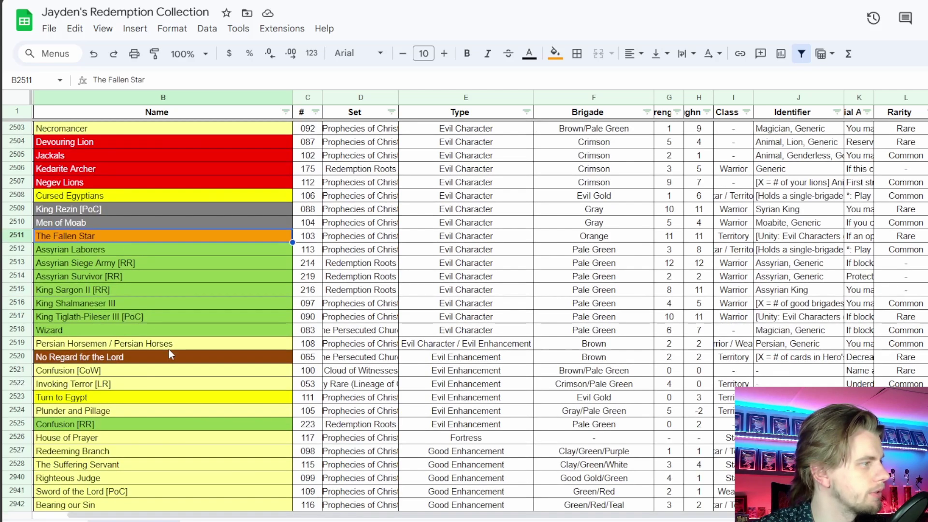
click(158, 347)
scroll(156, 354, down, 1)
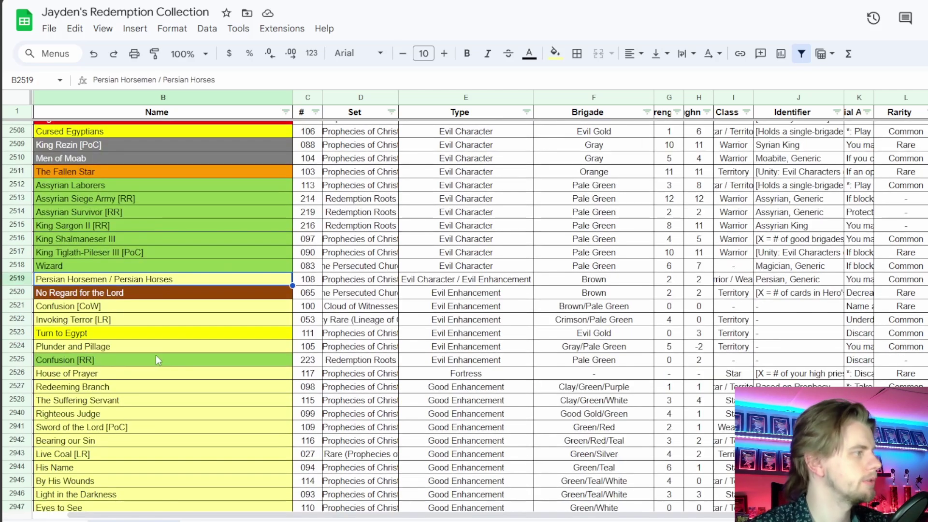
click(145, 323)
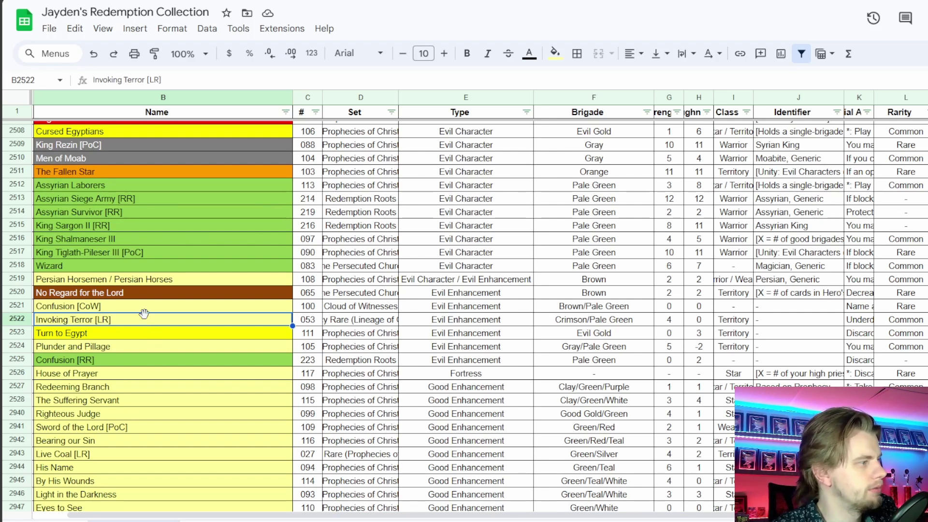
scroll(144, 320, down, 1)
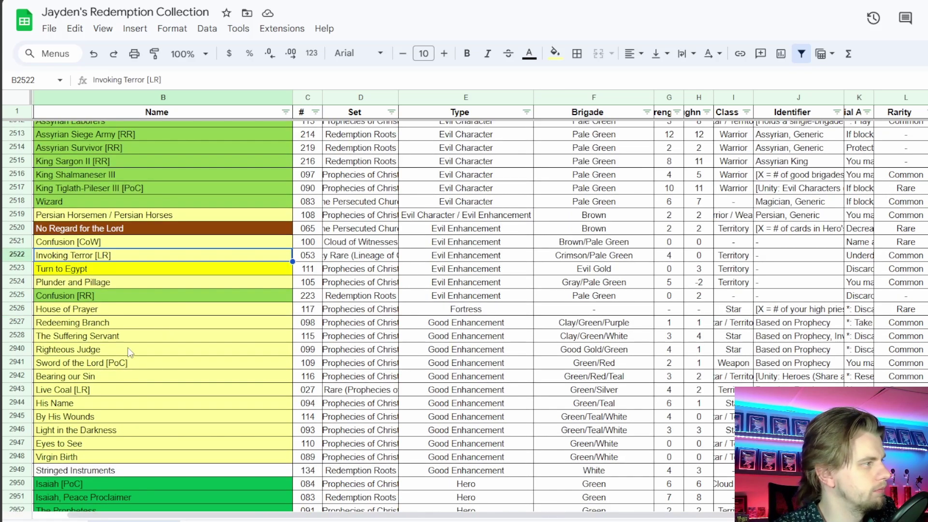
scroll(128, 347, up, 1)
Switch to the deck editor, search for "invok", add Invoking Terror to the deck and clear the search
key(alt+Tab)
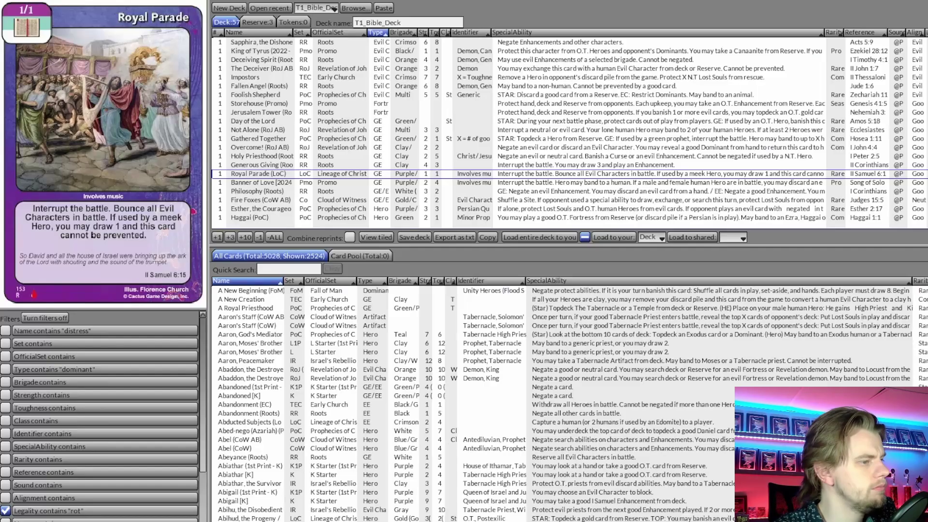
scroll(277, 140, up, 2)
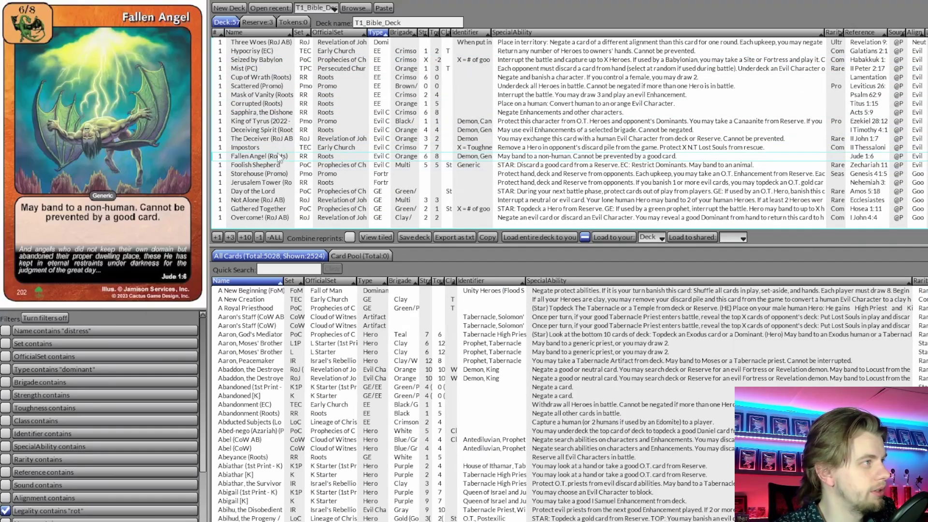
click(296, 270)
text(invok)
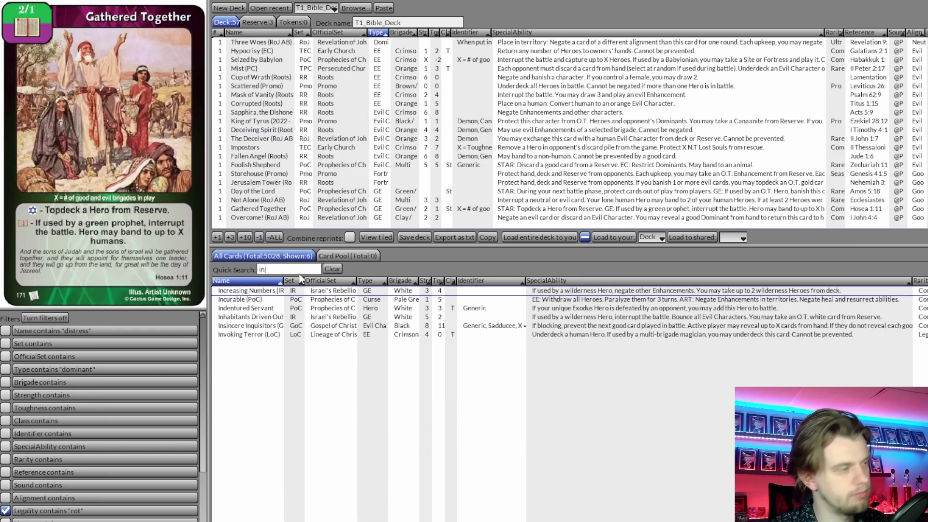
double_click(280, 291)
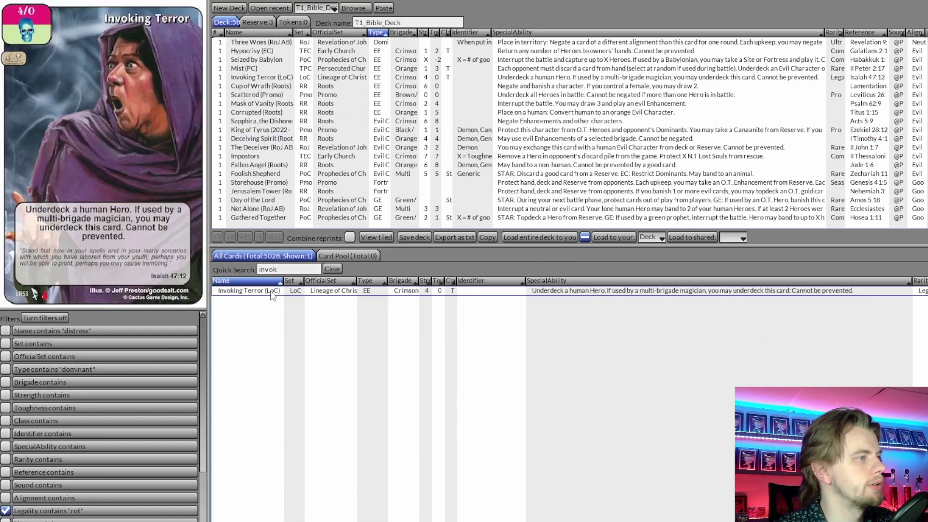
click(334, 270)
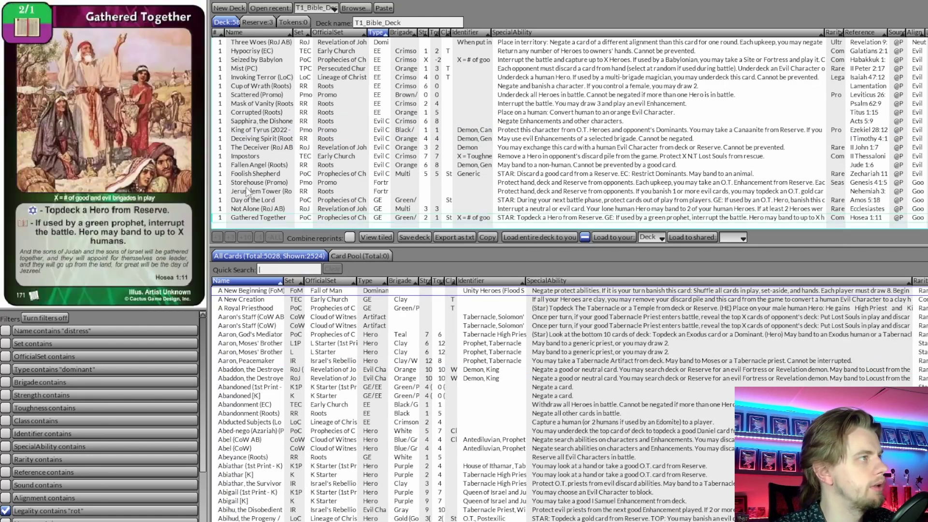
Return to the book checklist by way of the collection spreadsheet and mark Isaiah with an x
key(alt+Tab)
scroll(230, 223, down, 10)
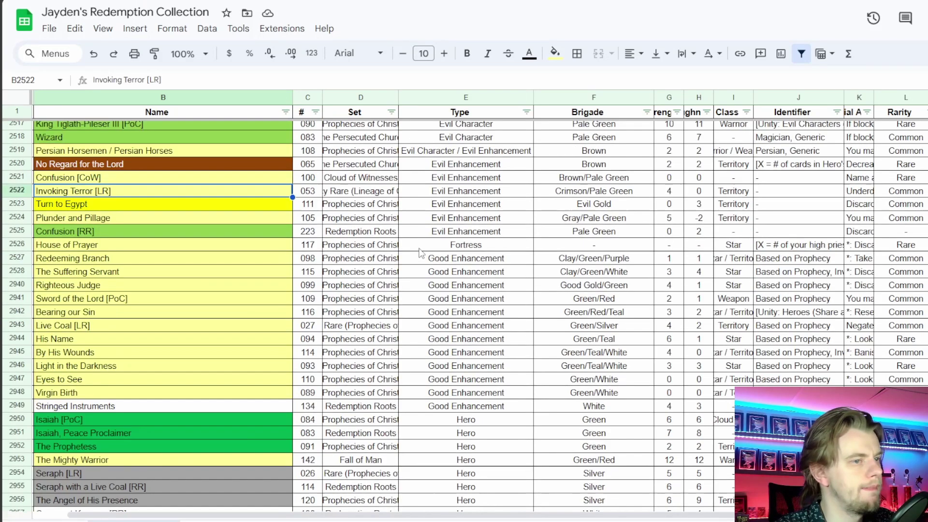
key(alt+Tab)
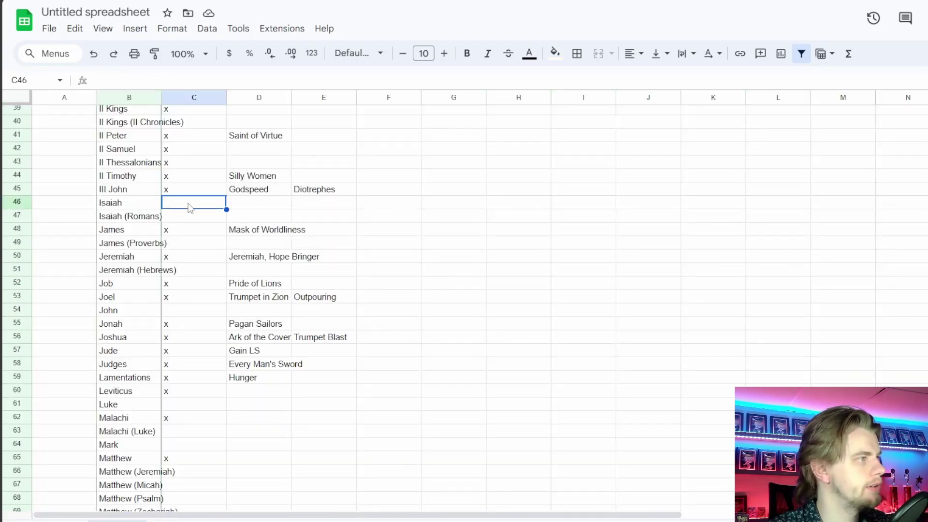
text(x)
key(Return)
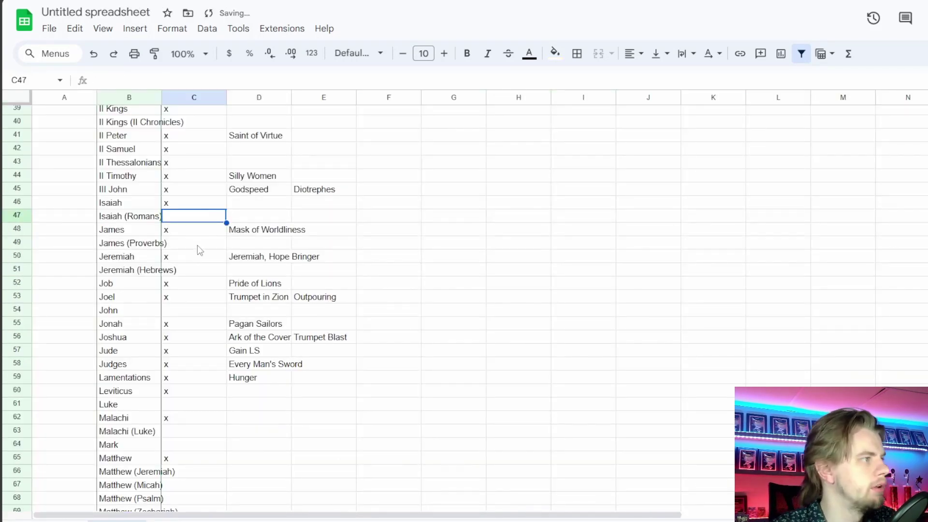
Look down the checklist for the next open book and select the mark cell beside John
click(189, 273)
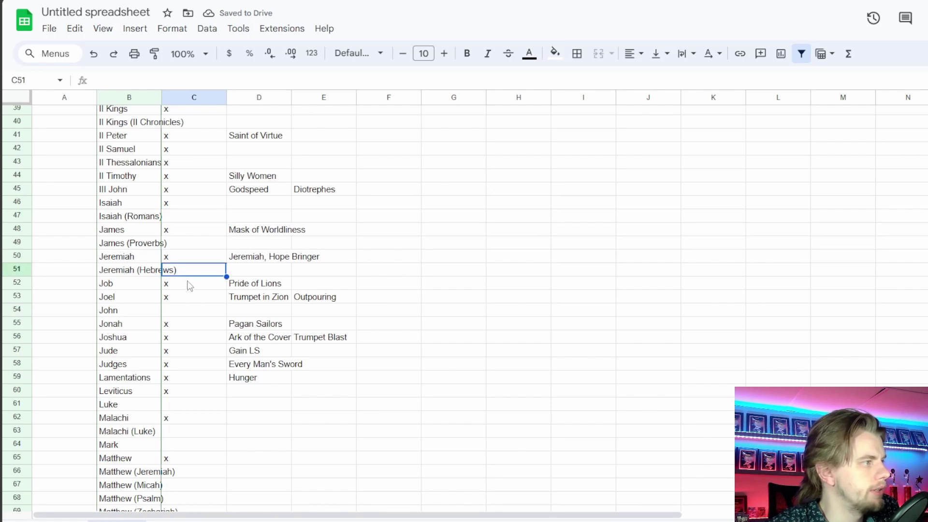
click(192, 315)
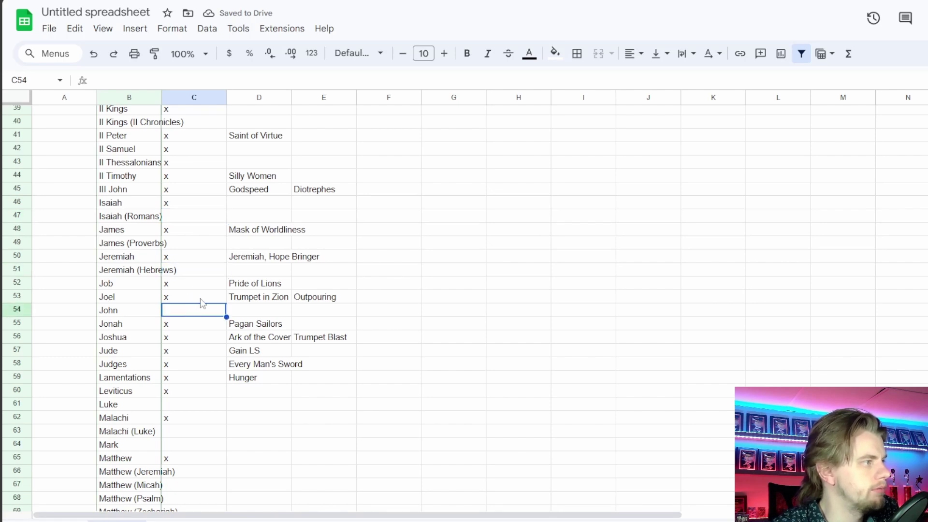
scroll(200, 297, down, 2)
Switch to the collection spreadsheet, locate the John cards and select their book cells from row 3095 down
key(ctrl+Tab)
scroll(899, 314, down, 20)
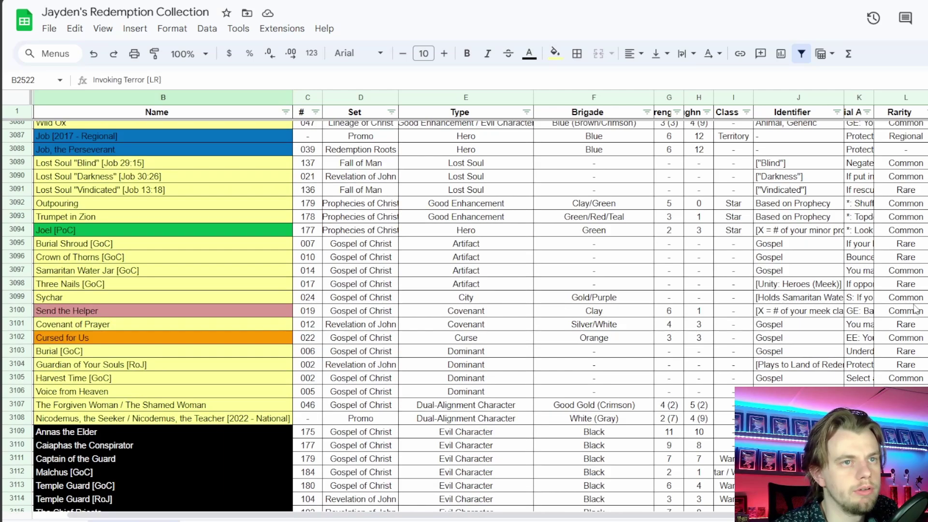
scroll(915, 310, down, 4)
scroll(926, 290, up, 4)
drag(925, 243, 926, 511)
scroll(464, 314, down, 4)
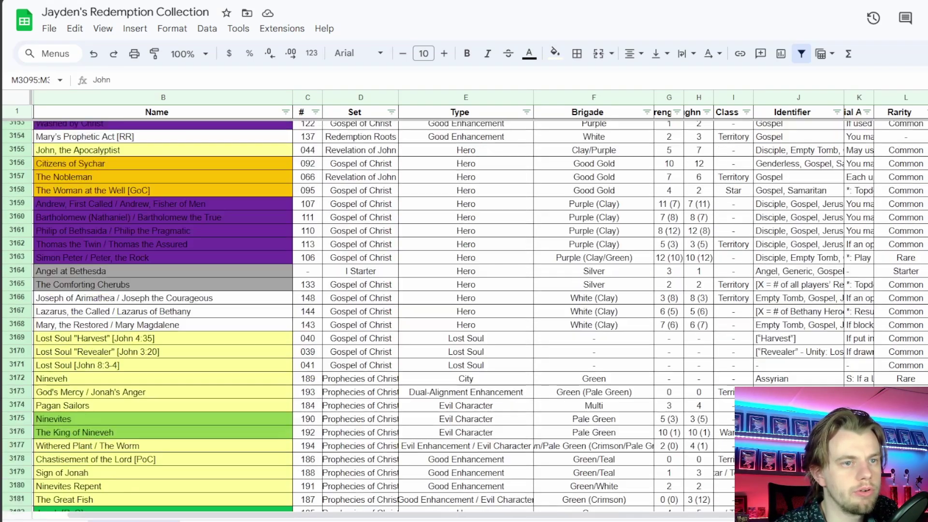
Look back up through the John cards from the Lost Souls and heroes to the artifacts, checking inventory, type and brigade
scroll(465, 315, up, 2)
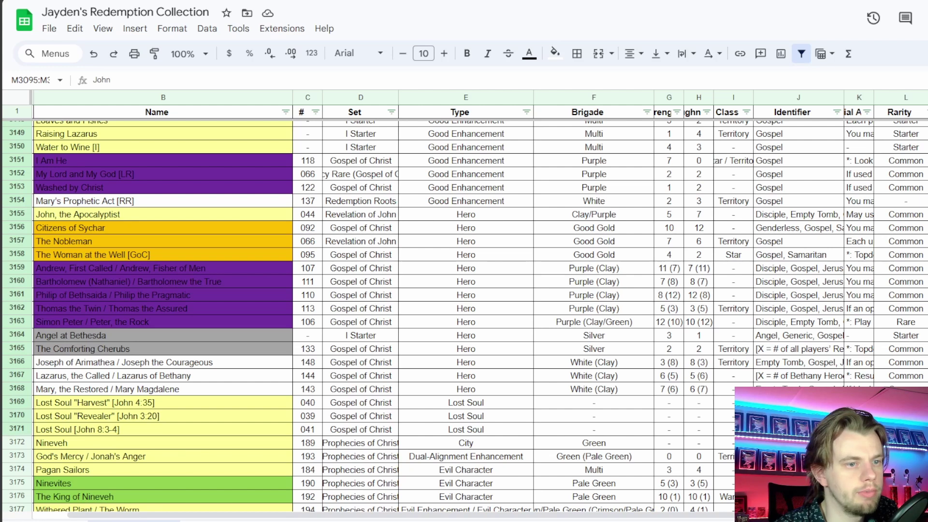
scroll(464, 314, left, 1)
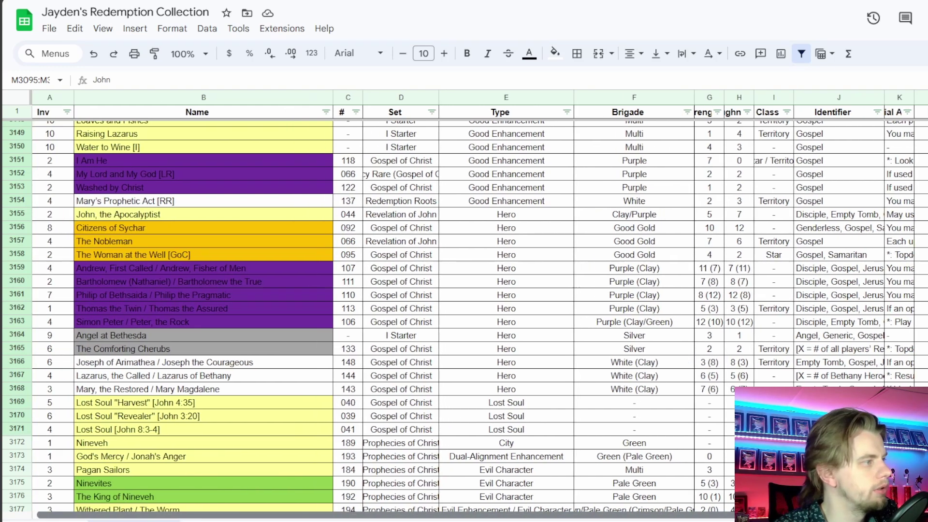
scroll(420, 394, right, 1)
scroll(420, 394, up, 2)
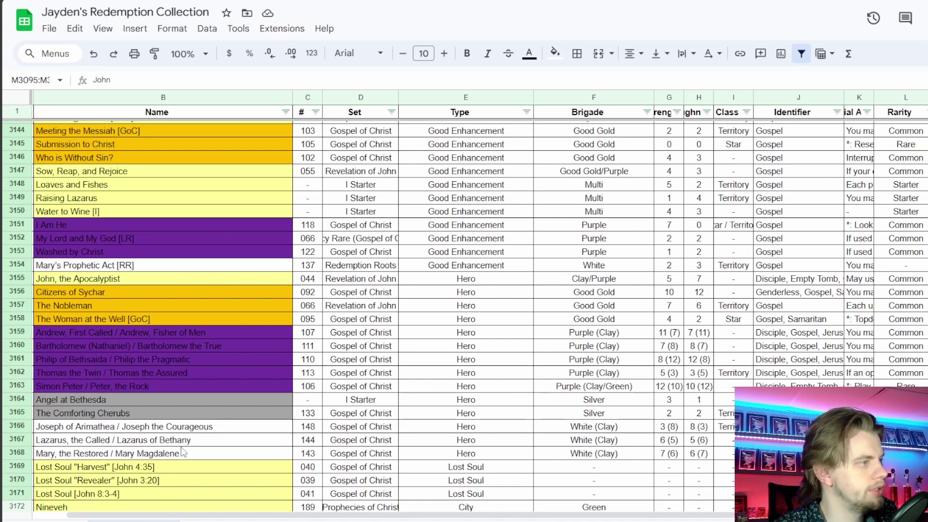
scroll(161, 375, up, 2)
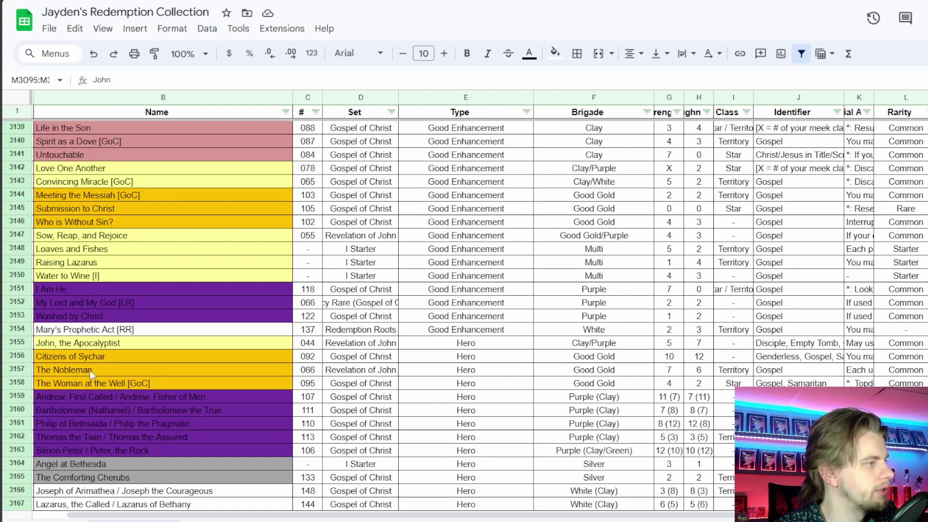
scroll(178, 315, up, 5)
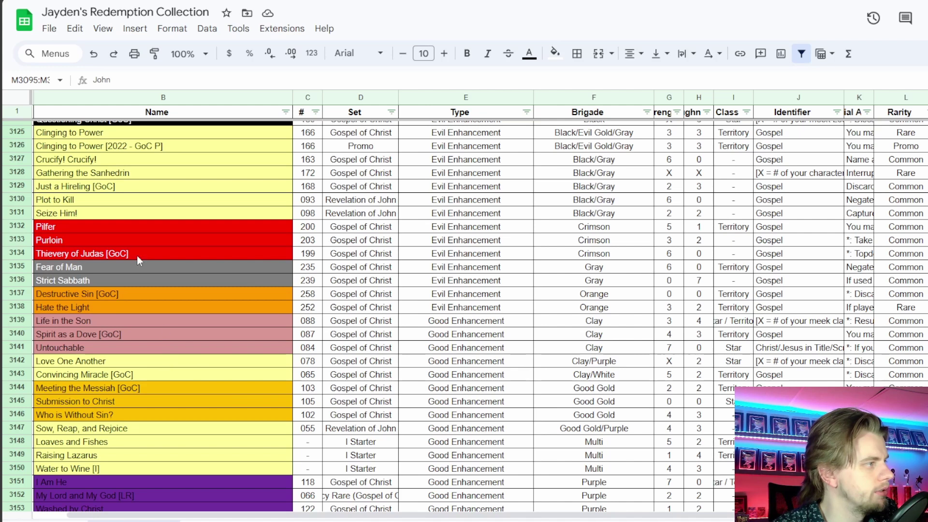
scroll(169, 295, up, 2)
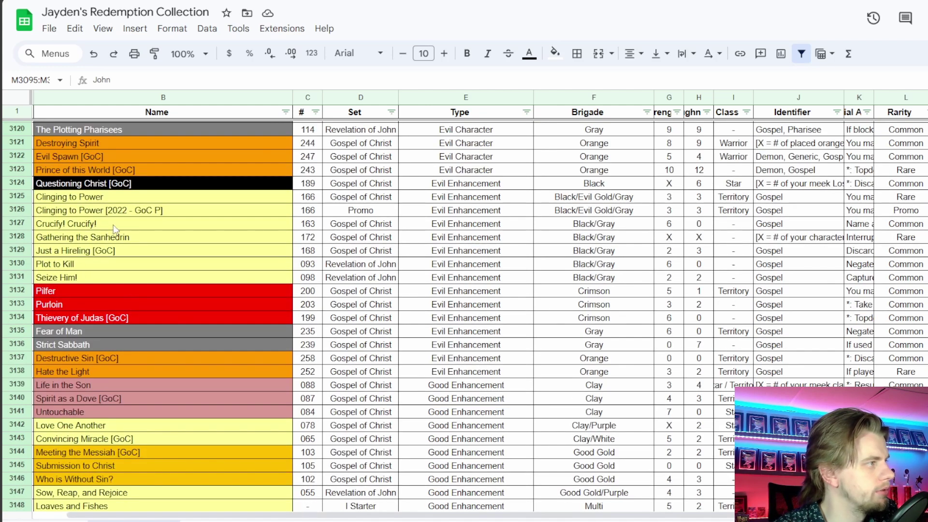
scroll(115, 230, up, 5)
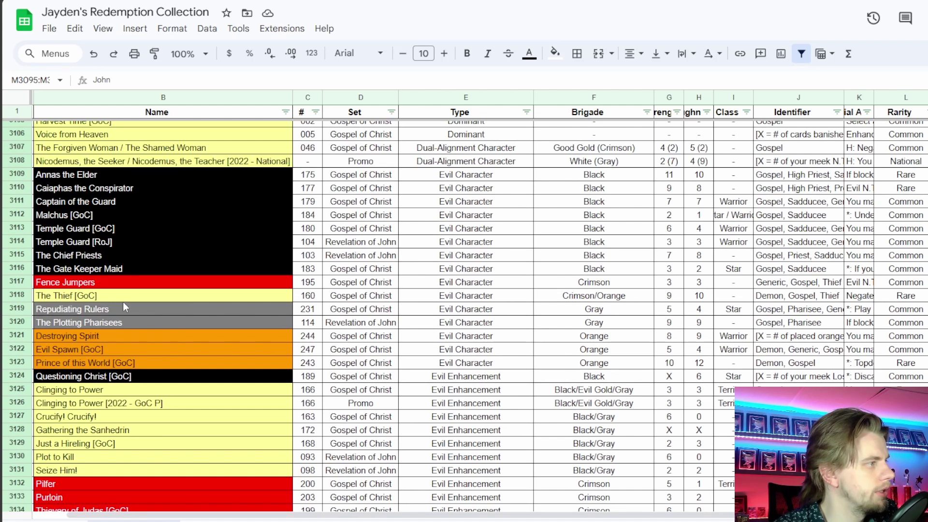
scroll(142, 348, up, 2)
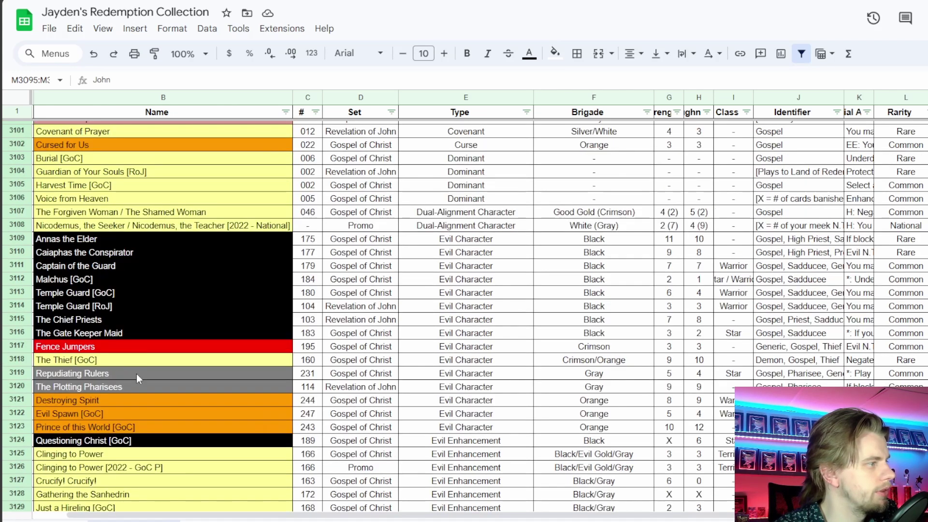
scroll(158, 424, up, 6)
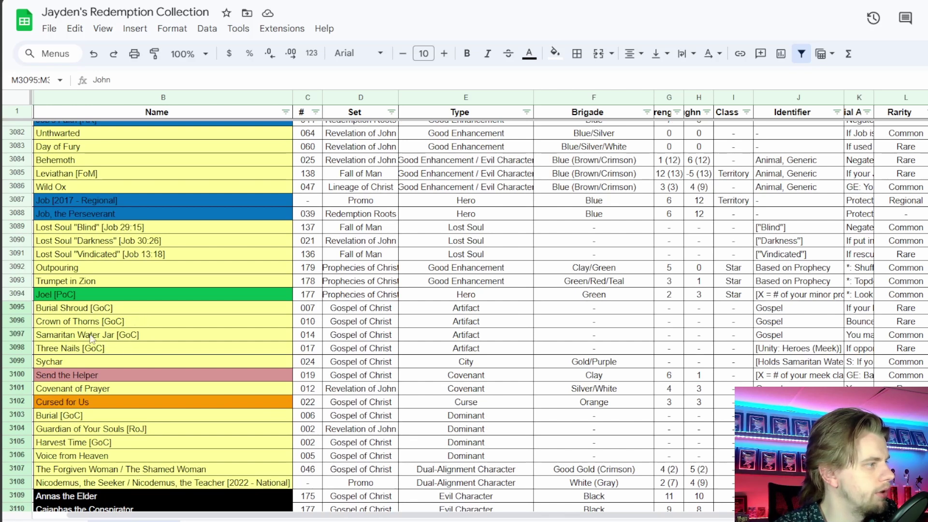
Read down the John cards from the artifacts and dominants through the evil cards, enhancements and heroes to the Lost Souls
scroll(121, 400, down, 3)
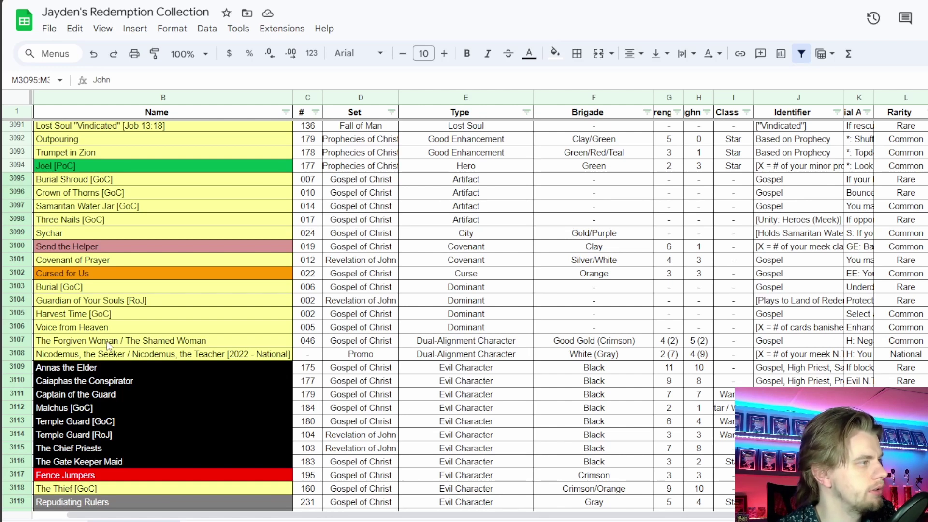
scroll(109, 345, down, 4)
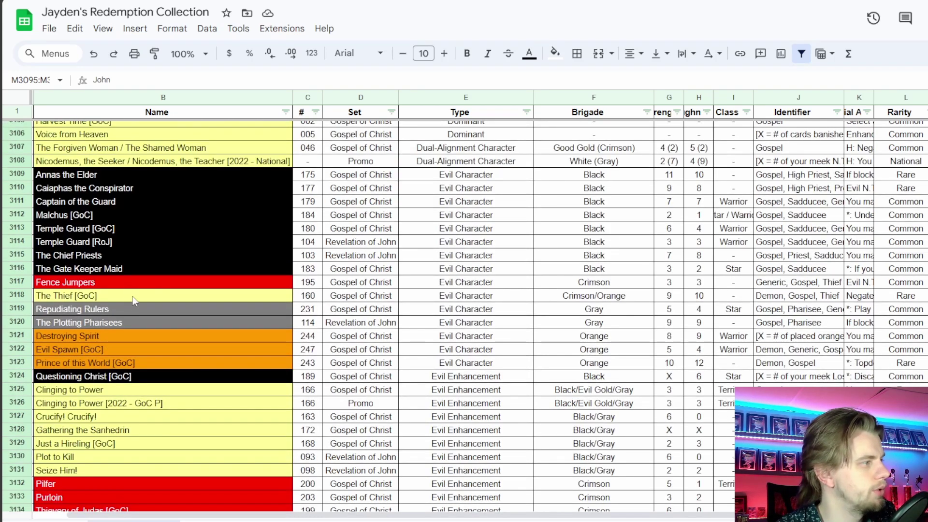
scroll(145, 303, down, 1)
scroll(145, 308, down, 3)
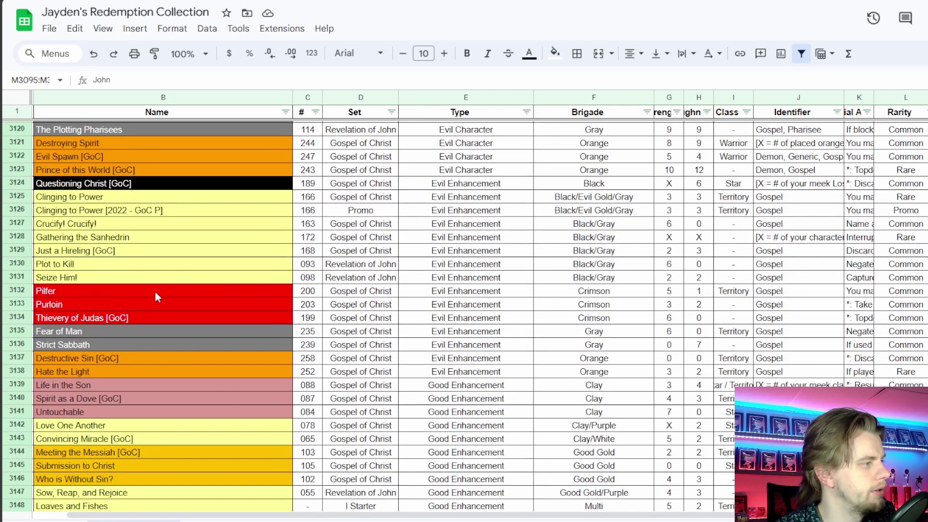
scroll(155, 291, down, 3)
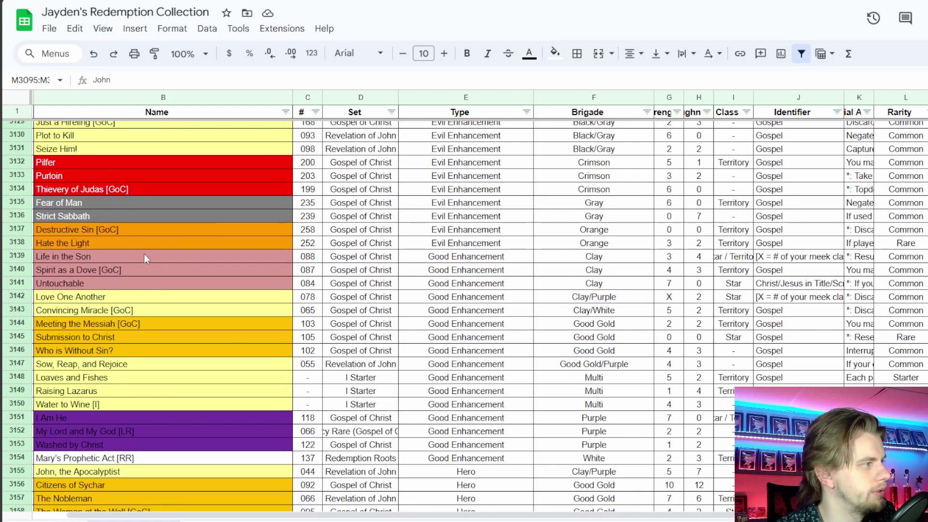
scroll(134, 277, down, 2)
scroll(134, 277, down, 6)
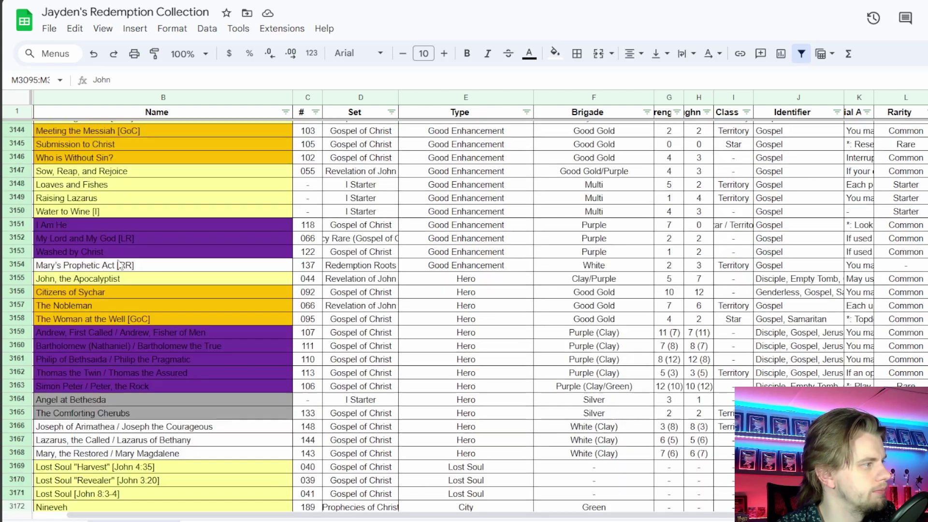
scroll(137, 262, down, 2)
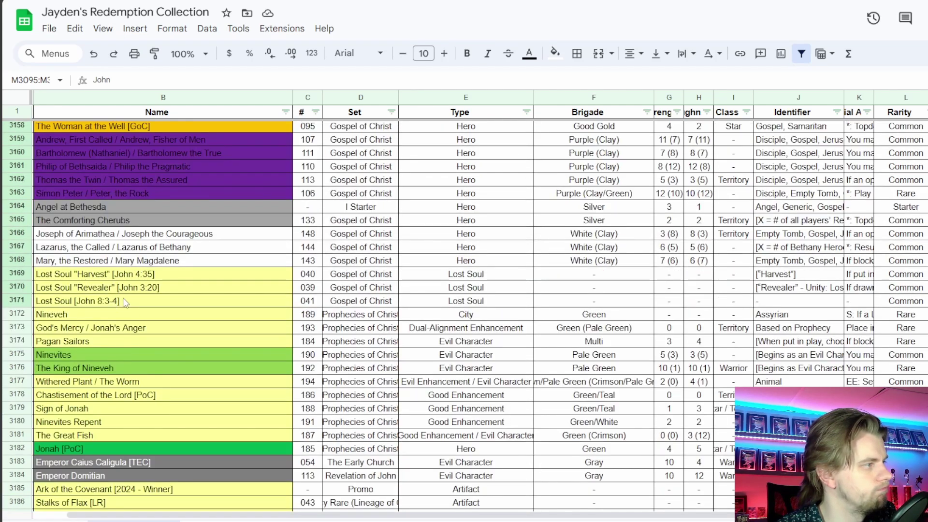
Go back to the first John cards and compare the candidates again from the artifacts down to the heroes
scroll(125, 302, up, 10)
scroll(123, 297, up, 10)
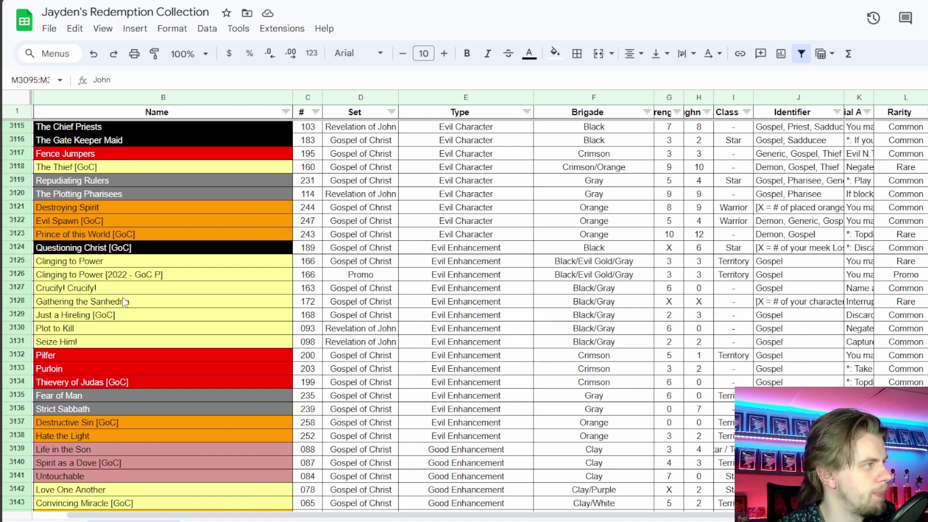
scroll(123, 297, up, 4)
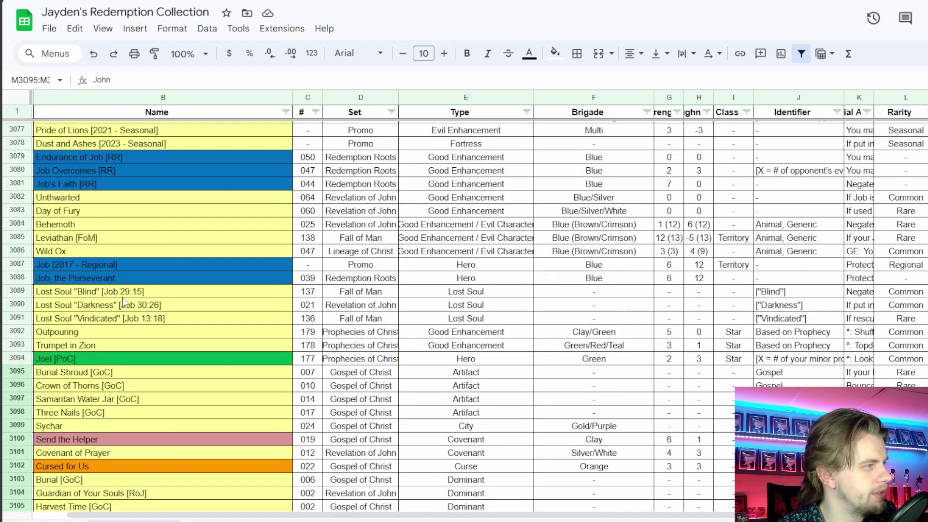
scroll(123, 297, down, 4)
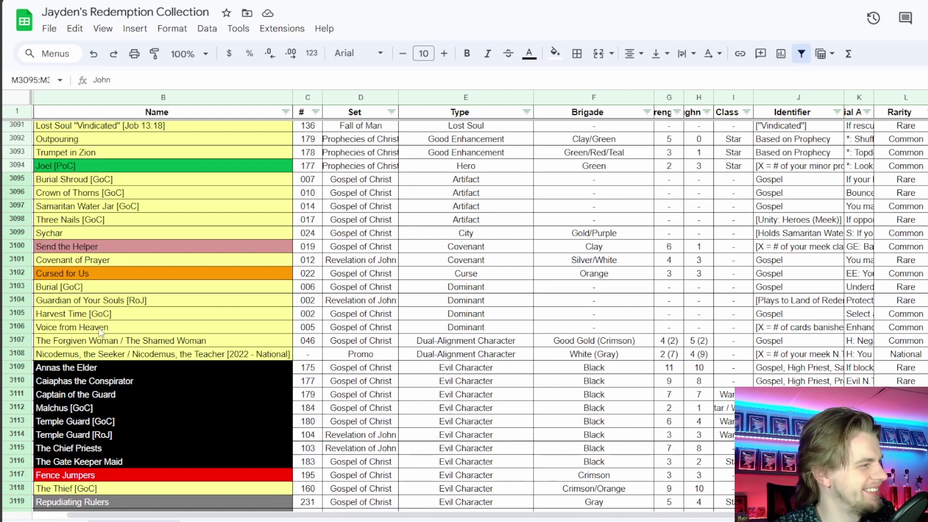
scroll(127, 336, down, 3)
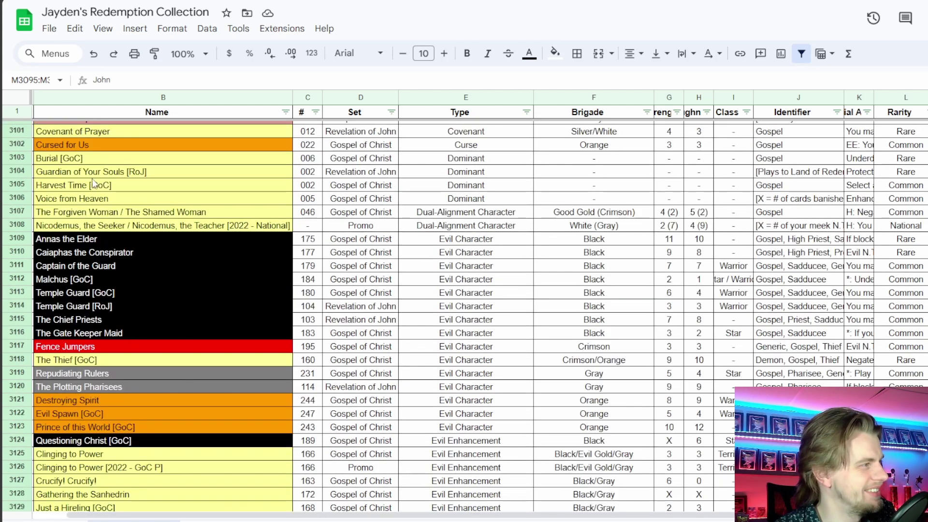
scroll(179, 302, down, 9)
scroll(173, 304, down, 6)
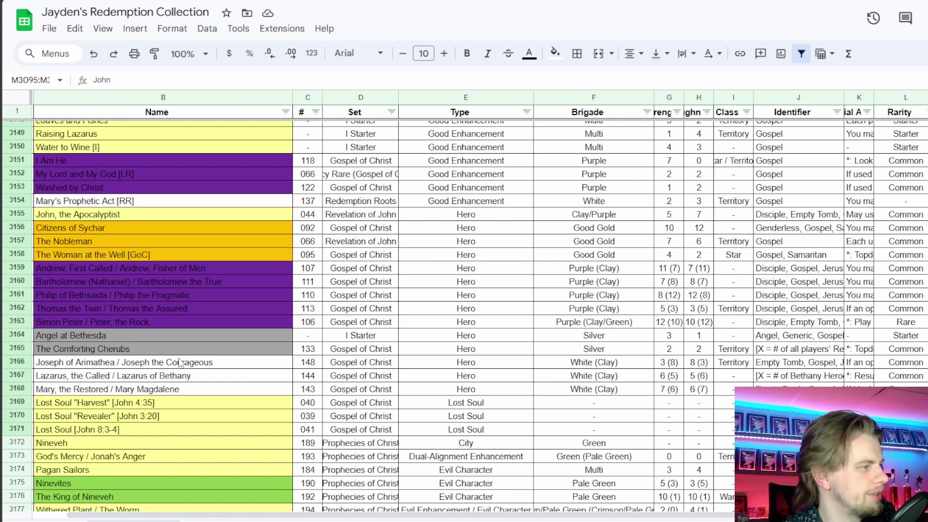
Recheck the John enhancements and evil characters, then the covenants and dominants near the start of the John section
scroll(184, 365, up, 2)
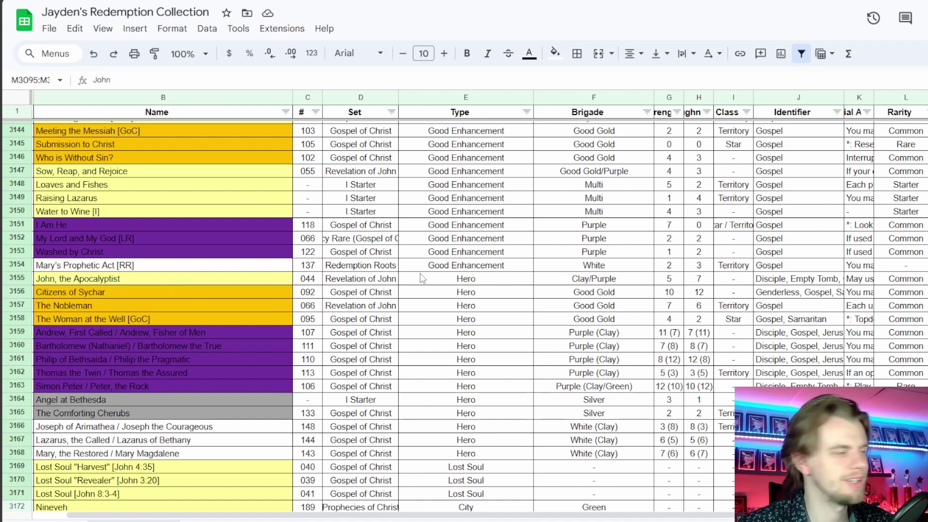
scroll(289, 290, up, 2)
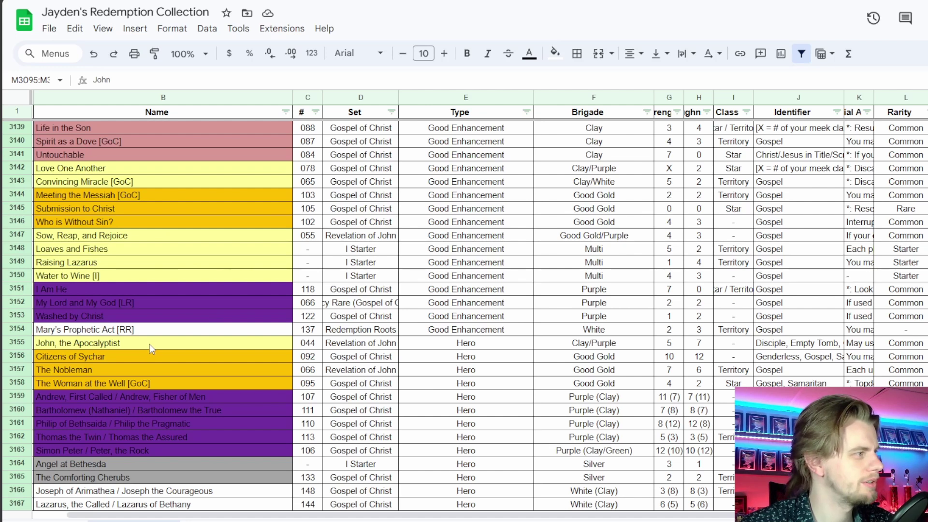
scroll(149, 344, up, 5)
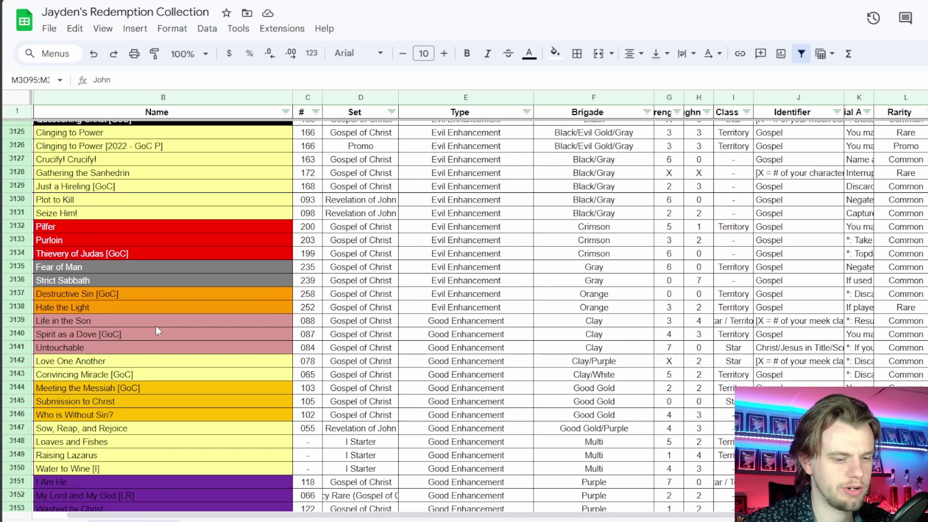
scroll(156, 330, down, 3)
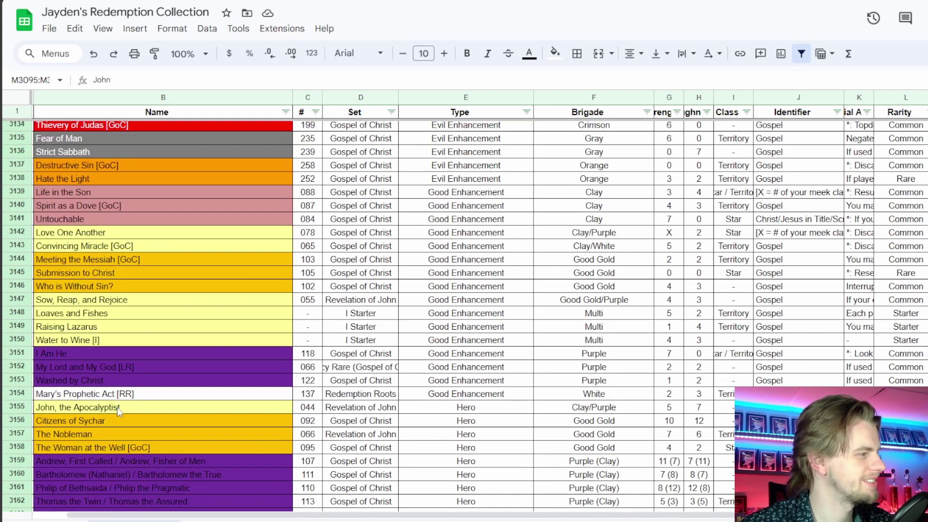
scroll(148, 380, down, 3)
scroll(156, 343, up, 3)
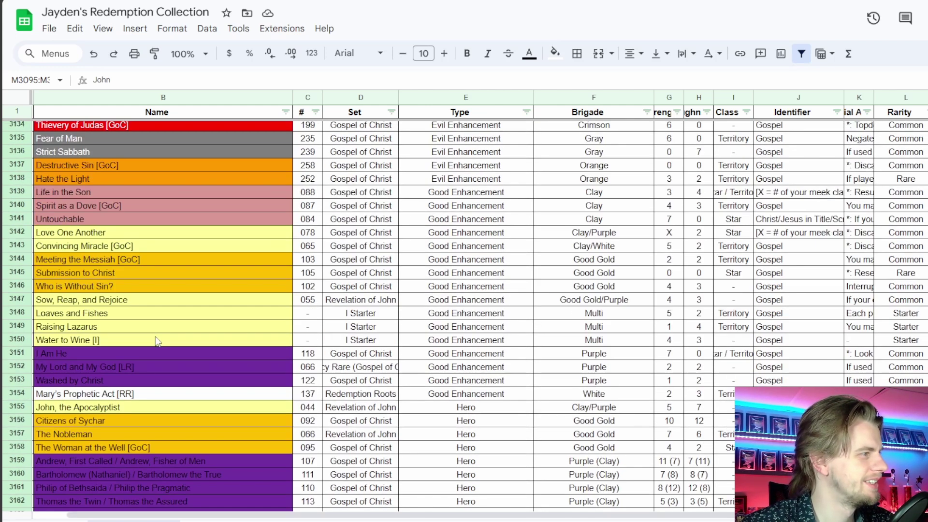
scroll(144, 370, up, 2)
scroll(144, 370, up, 4)
scroll(145, 374, up, 2)
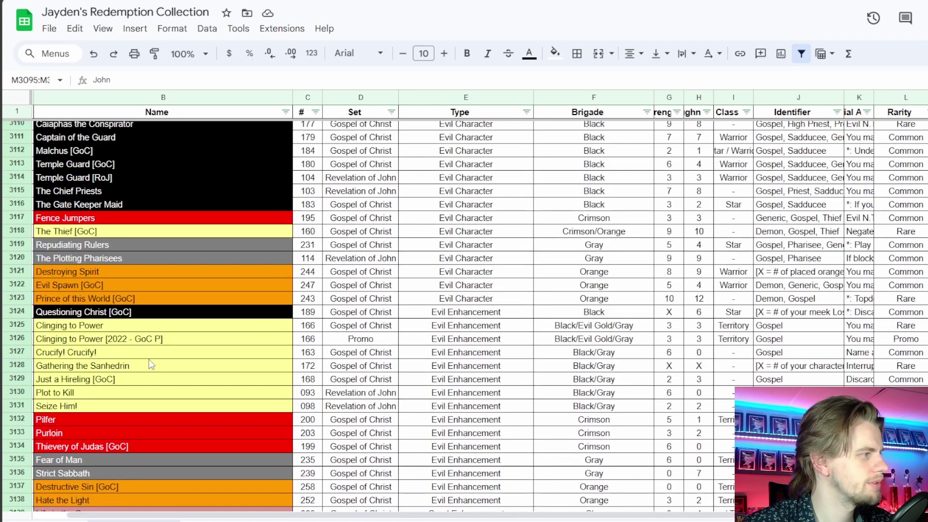
scroll(151, 366, up, 2)
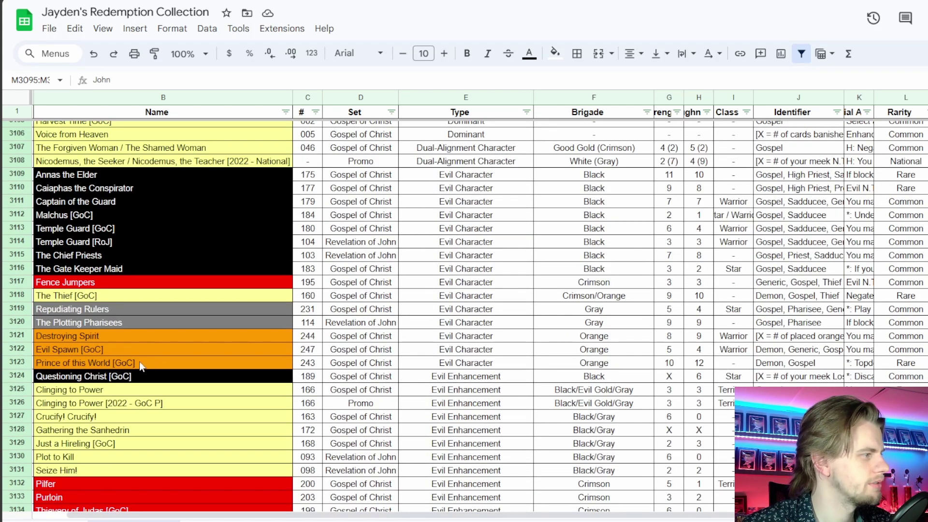
scroll(160, 389, down, 2)
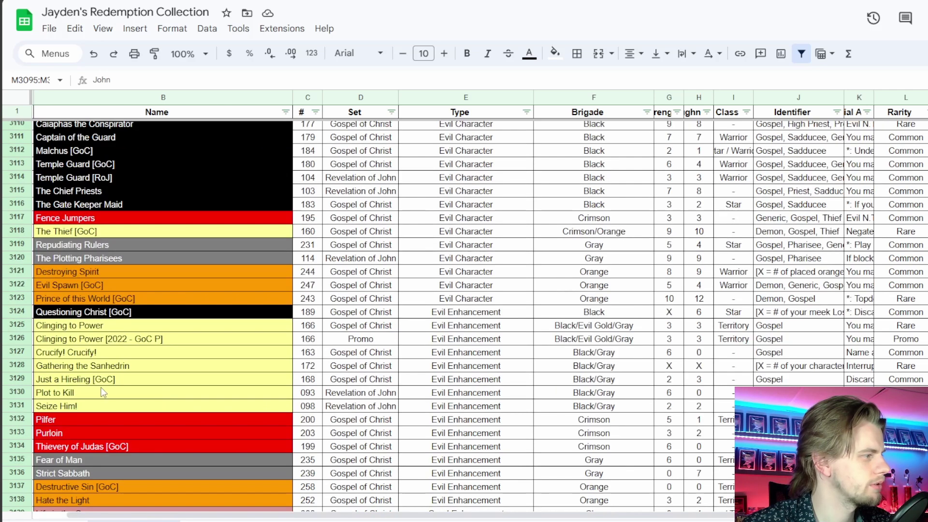
scroll(131, 407, up, 4)
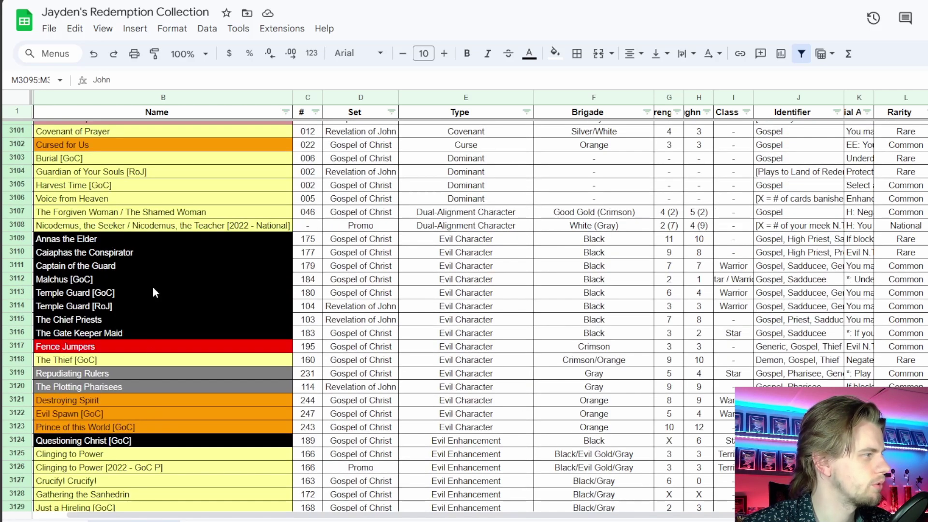
scroll(134, 240, up, 2)
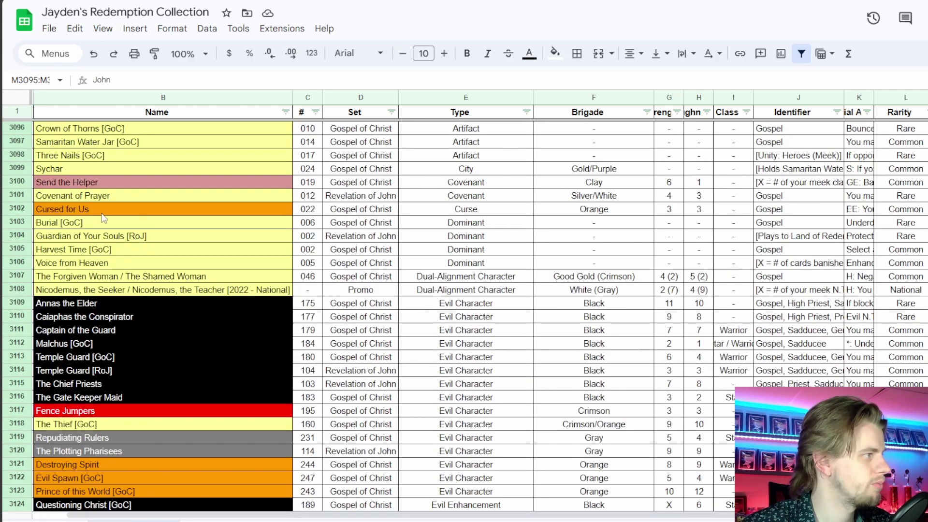
Switch to the deck editor, search for "covenan", add Covenant of Prayer to the deck, clear the search and save the deck
key(alt+Tab)
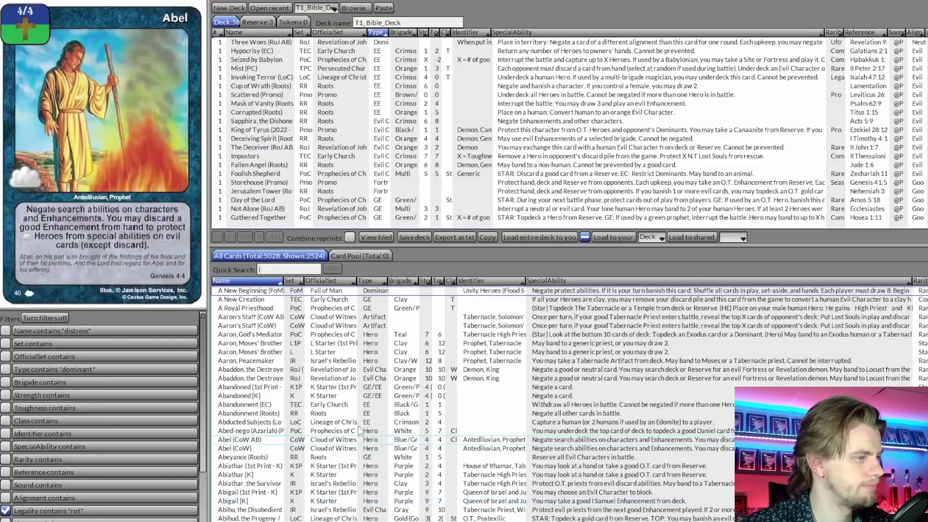
text(covenan)
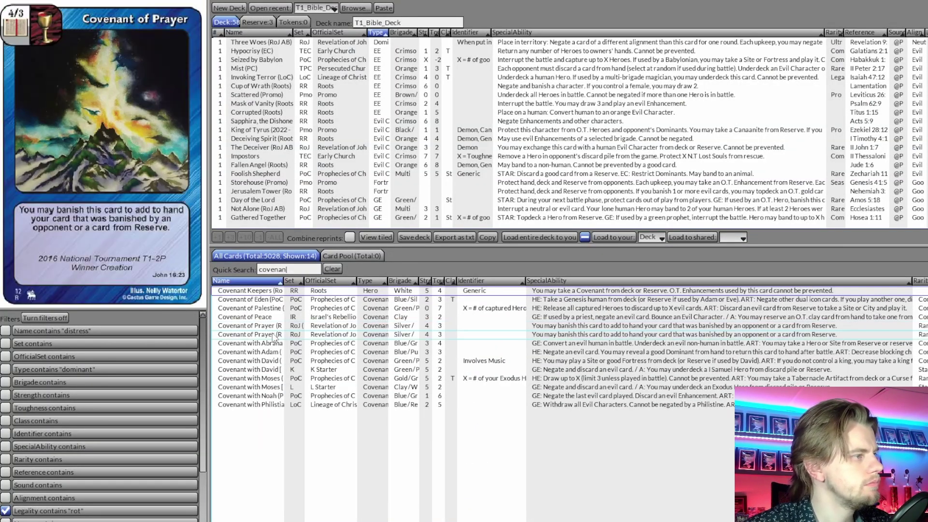
double_click(273, 328)
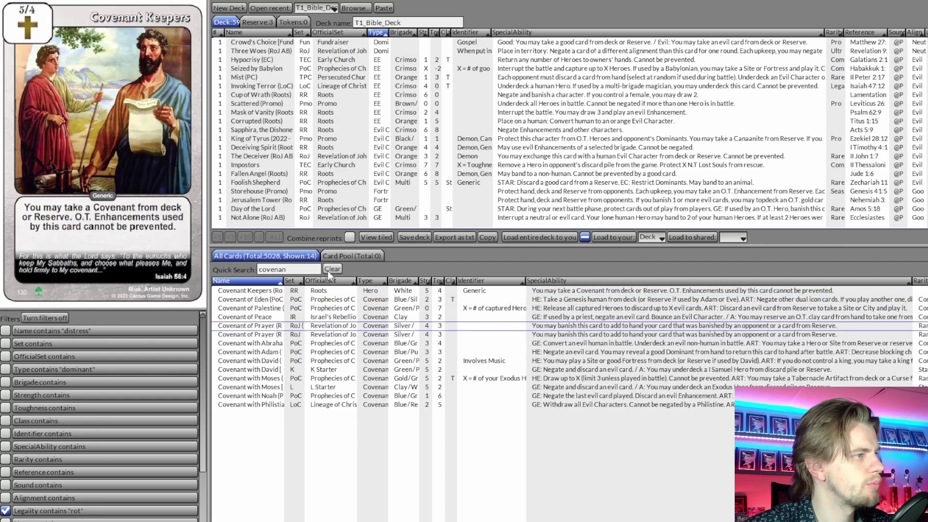
click(332, 269)
click(406, 238)
Return to the book checklist and mark John with an x
key(alt+Tab)
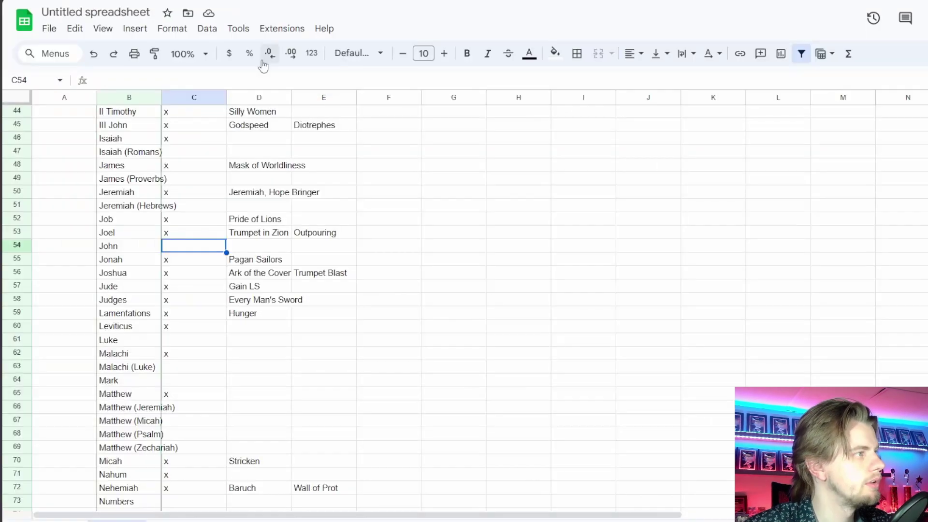
text(x)
key(Return)
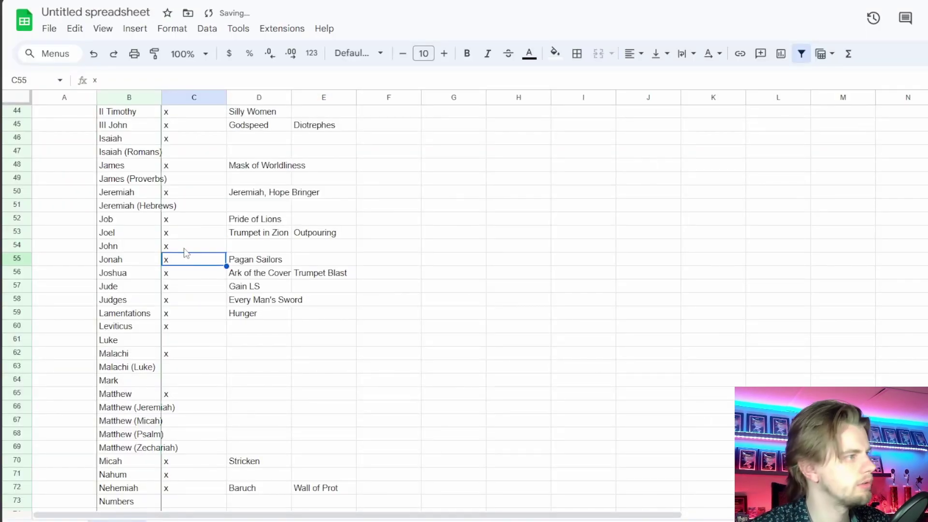
Select Luke's mark cell in the book checklist, switch to LackeyCCG, sort T1_Bible_Deck by reference and look through the deck
scroll(189, 255, down, 2)
click(197, 282)
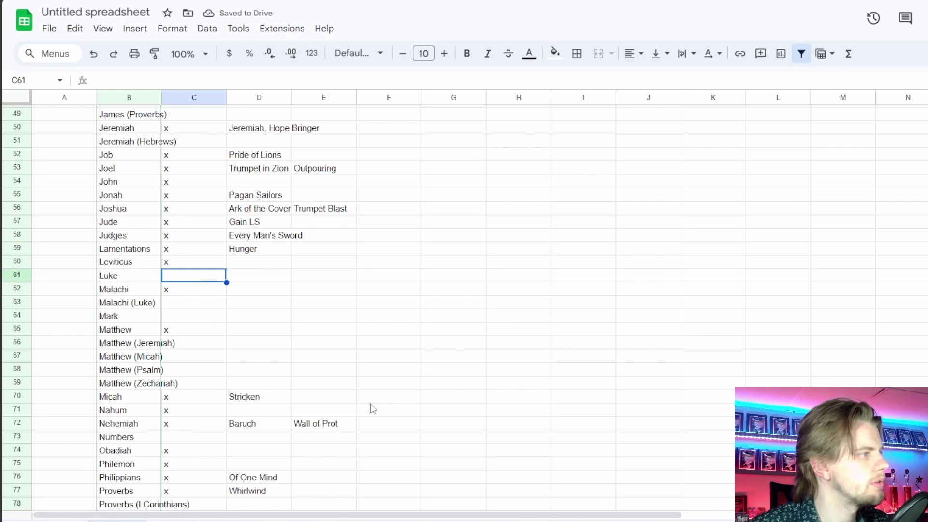
mouse_move(383, 521)
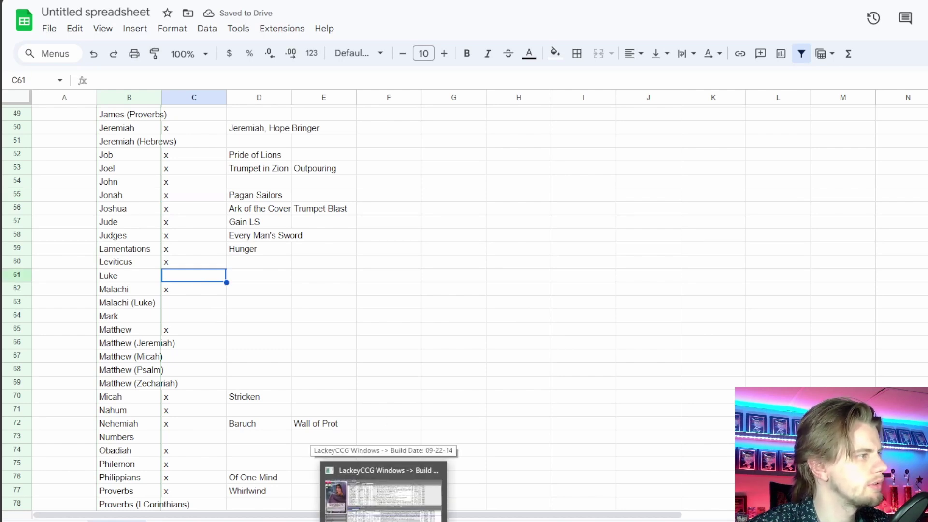
click(382, 488)
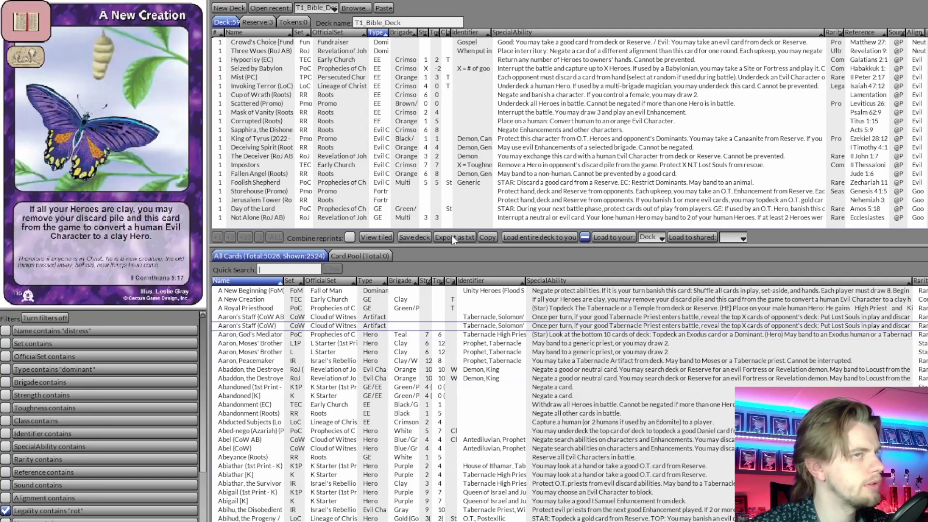
click(860, 32)
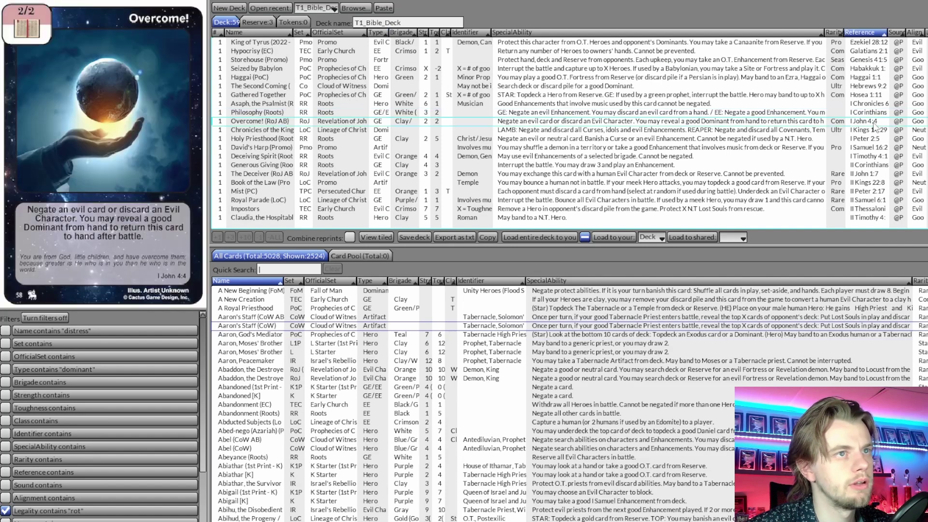
scroll(874, 139, down, 3)
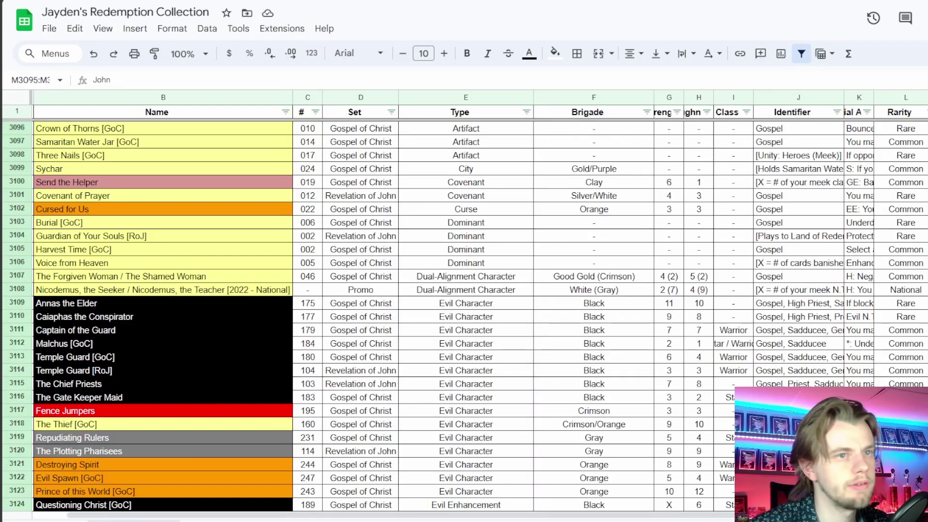
Go to the Luke section of the collection spreadsheet and skim its cards through to the heroes and Lost Souls
scroll(464, 314, down, 20)
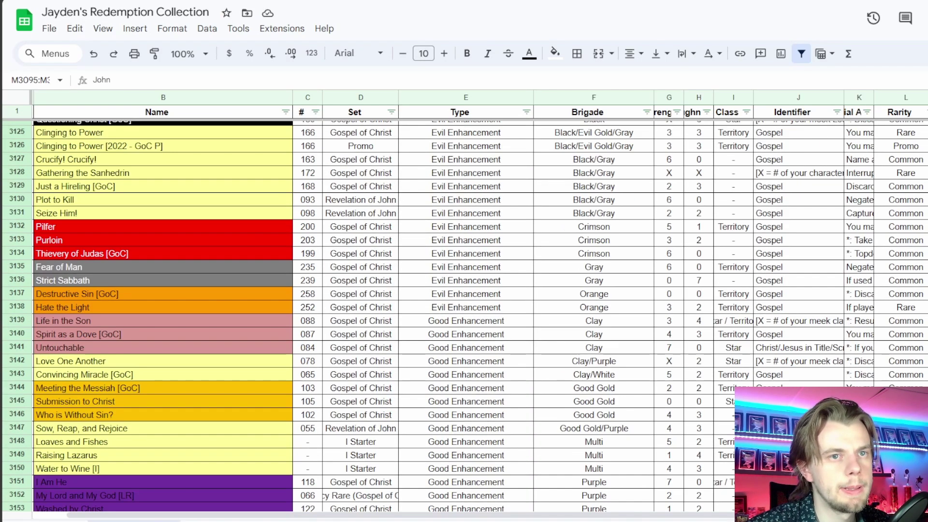
scroll(464, 315, down, 10)
scroll(464, 314, up, 15)
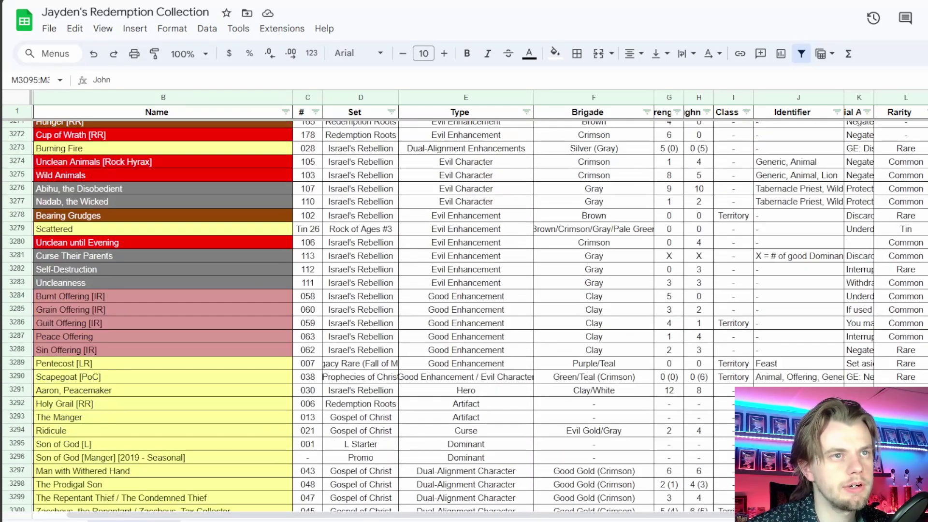
scroll(464, 314, down, 20)
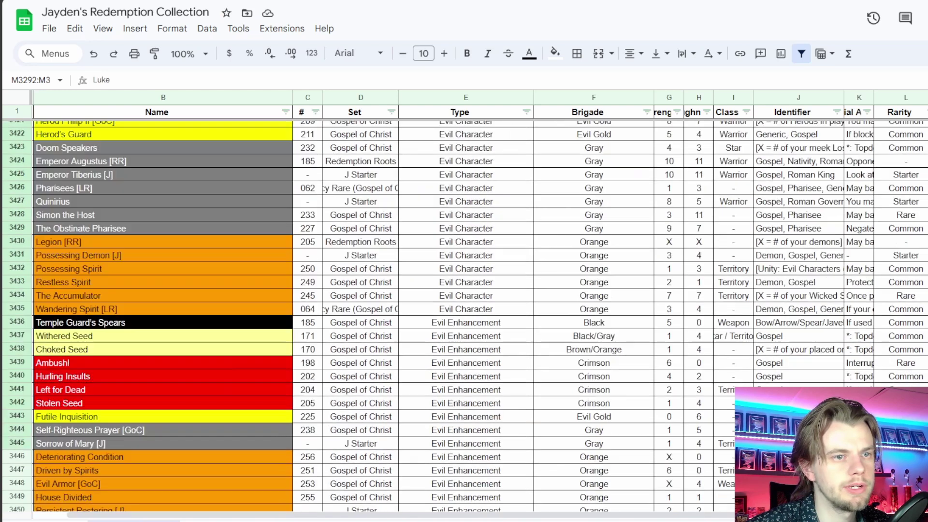
scroll(464, 314, down, 15)
scroll(464, 314, up, 4)
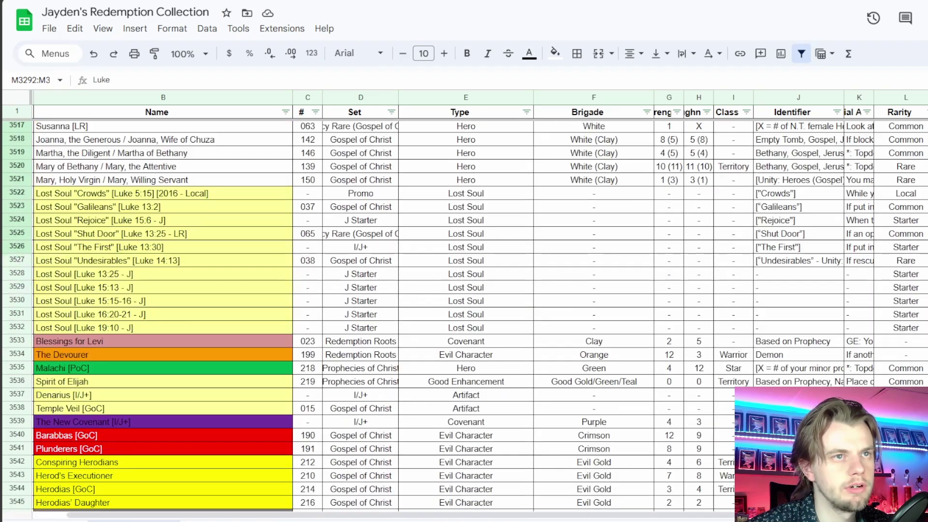
scroll(460, 307, up, 8)
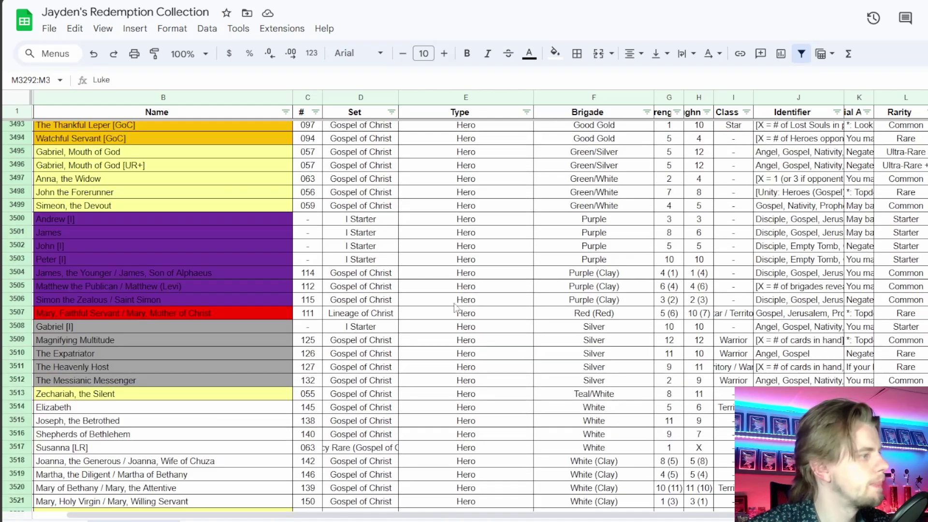
Compare the Luke candidates in detail, from the Lost Souls back to the artifacts and again through the evil characters
scroll(460, 306, down, 5)
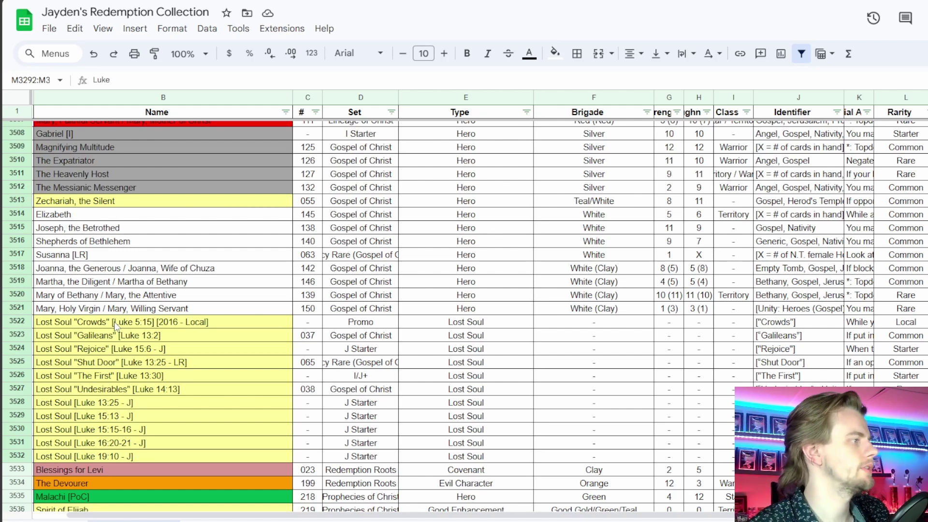
scroll(145, 332, up, 2)
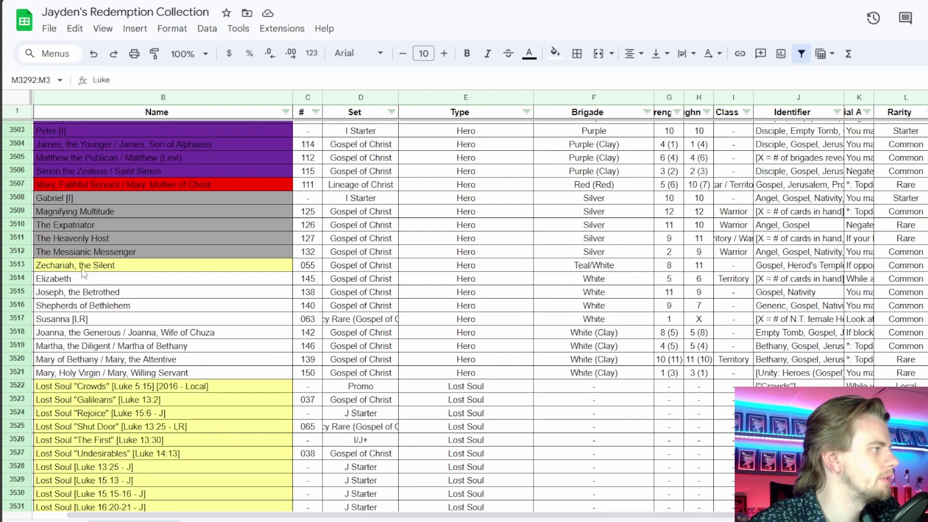
scroll(180, 330, up, 15)
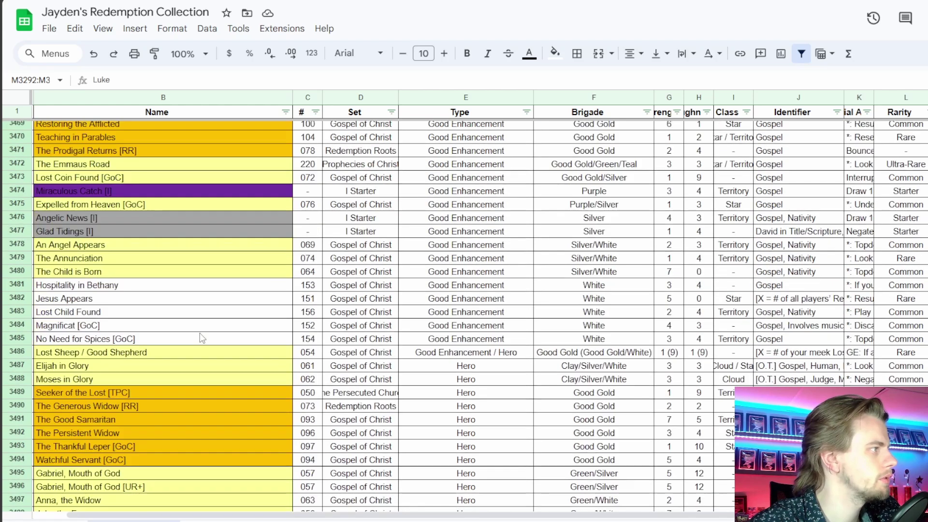
scroll(202, 339, up, 6)
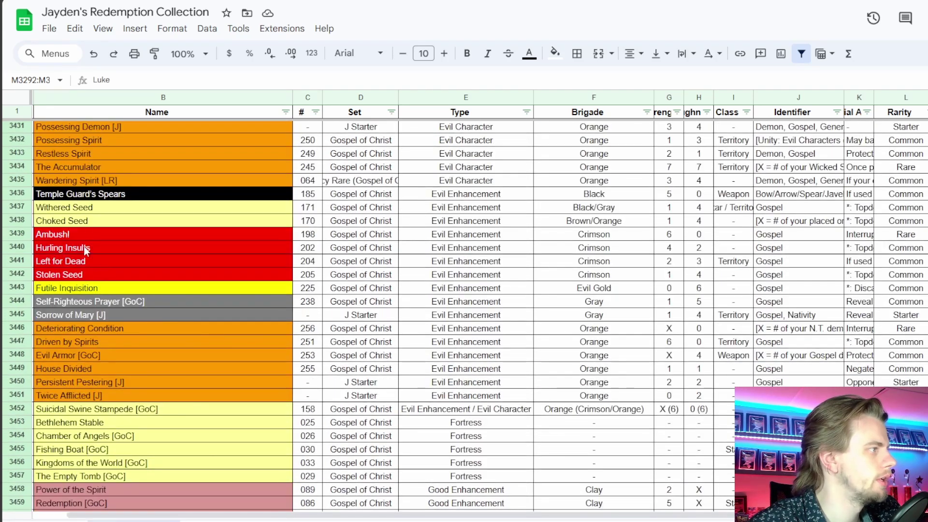
scroll(132, 311, up, 10)
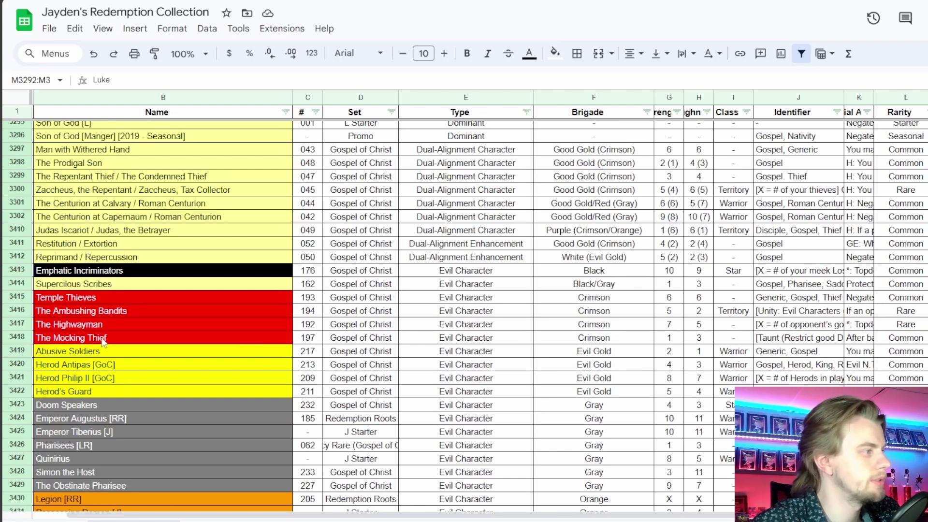
scroll(108, 350, up, 3)
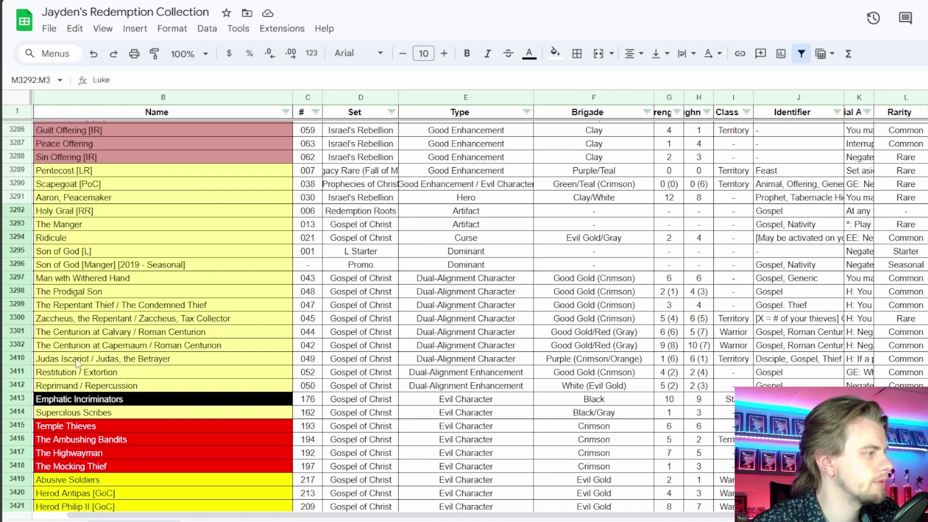
scroll(82, 269, up, 2)
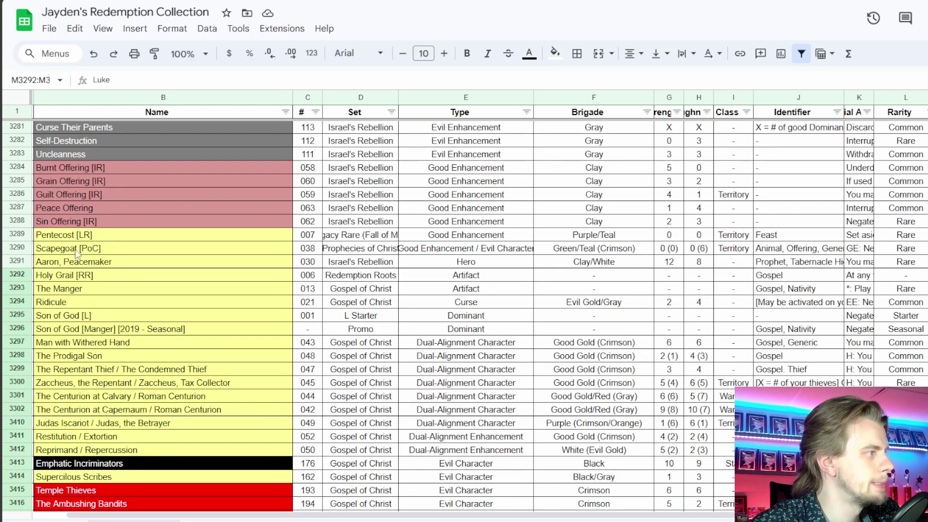
scroll(82, 337, down, 5)
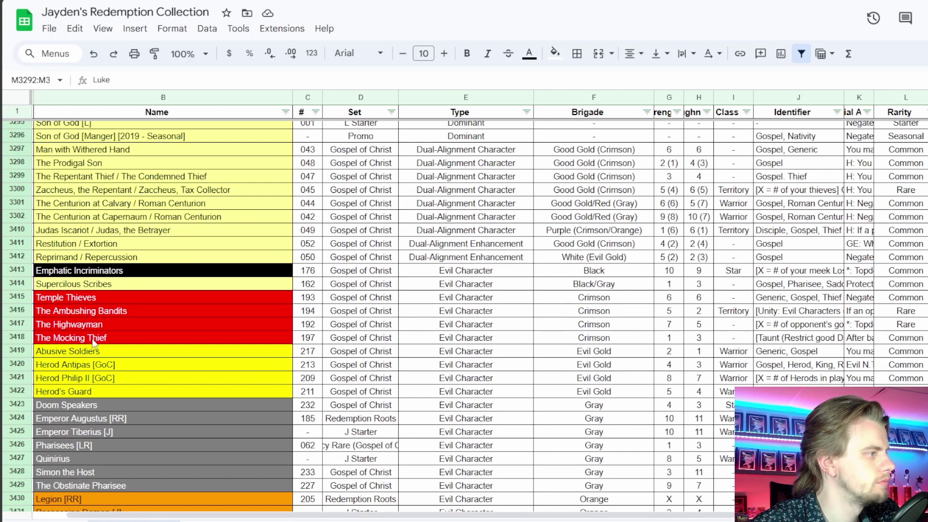
scroll(138, 324, down, 2)
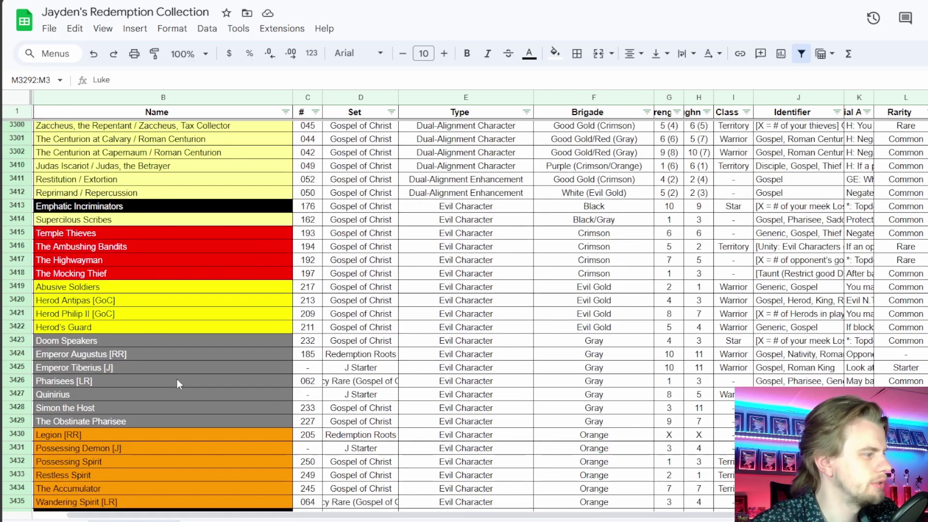
Switch to the LackeyCCG deck editor, search for "the high", add The Highwayman to the deck and clear the search
key(alt+Tab)
click(287, 270)
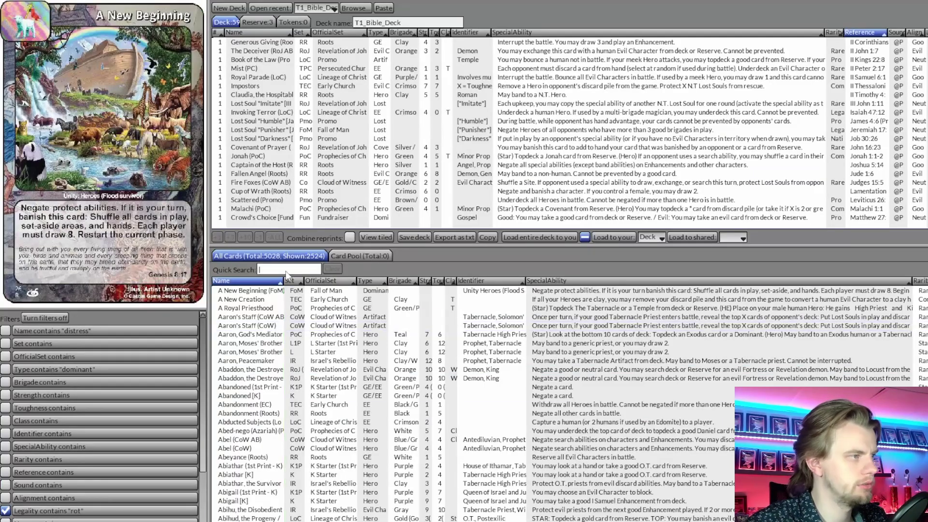
text(the high)
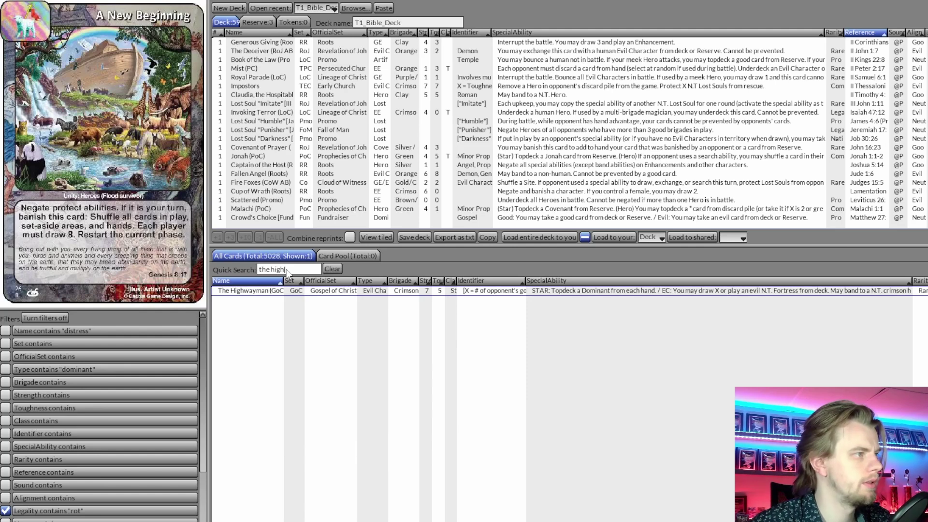
double_click(285, 292)
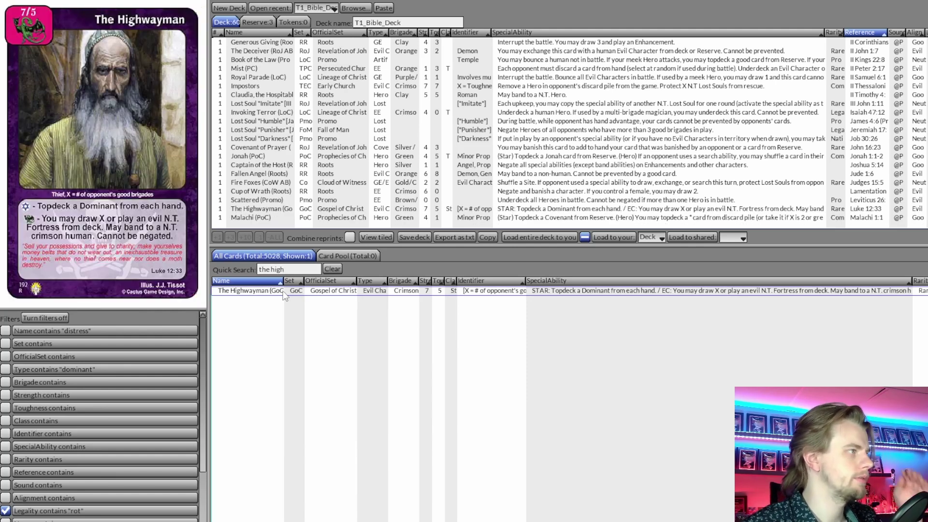
click(340, 269)
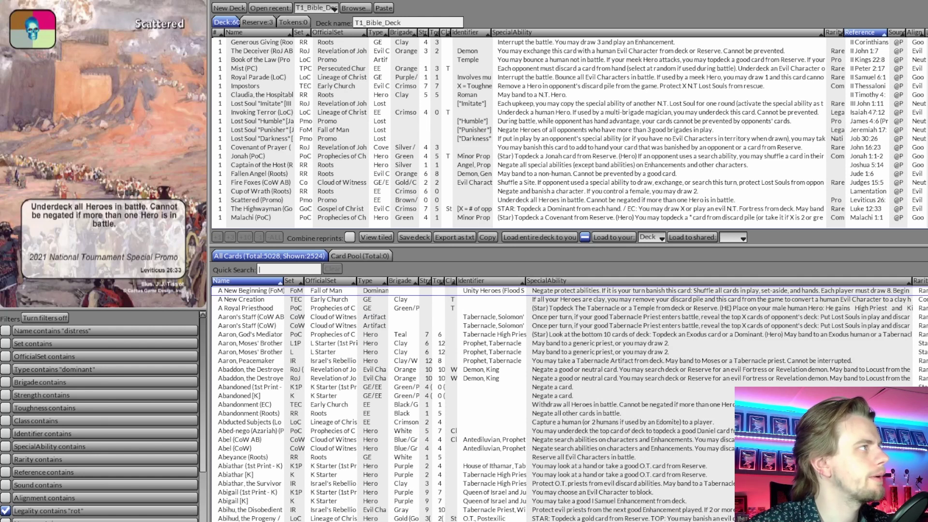
Return to the book checklist, mark Luke with an x and select the mark cell for Mark
key(alt+Tab)
scroll(286, 324, down, 10)
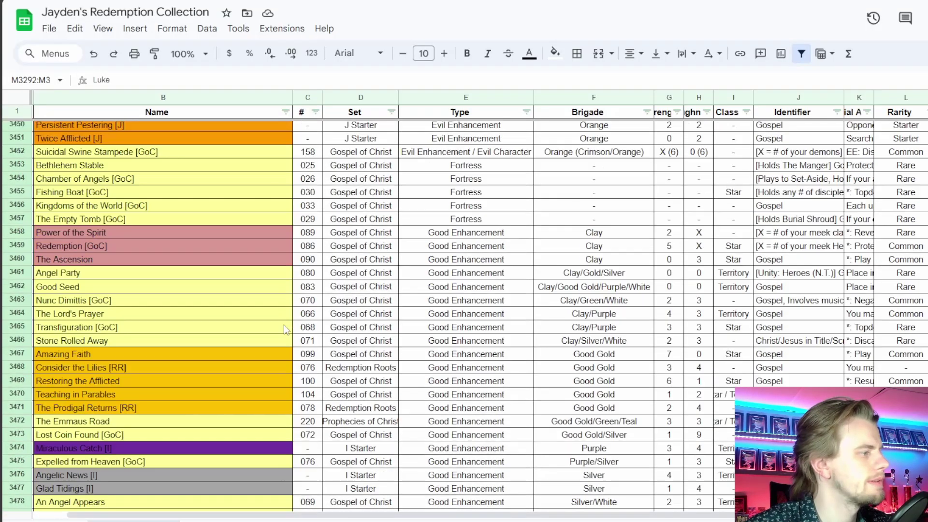
key(alt+Tab)
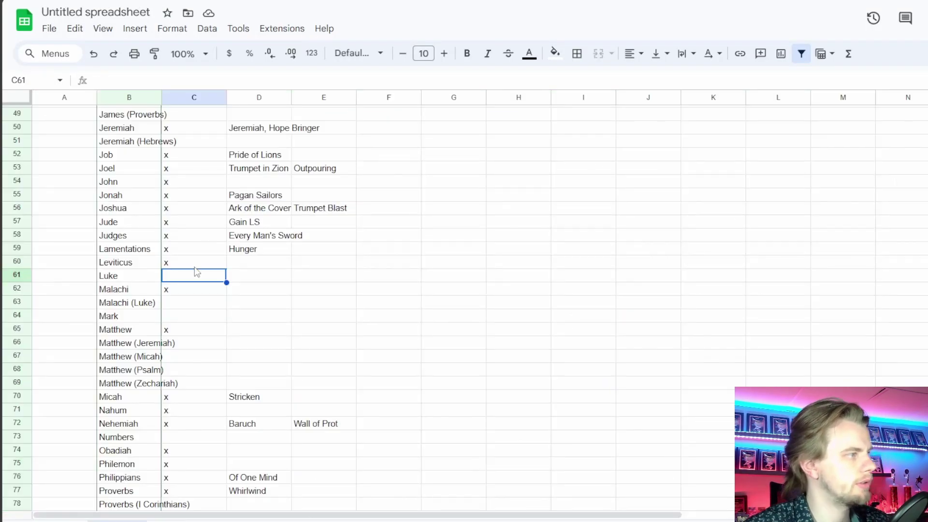
text(x)
key(Return)
click(189, 303)
click(188, 319)
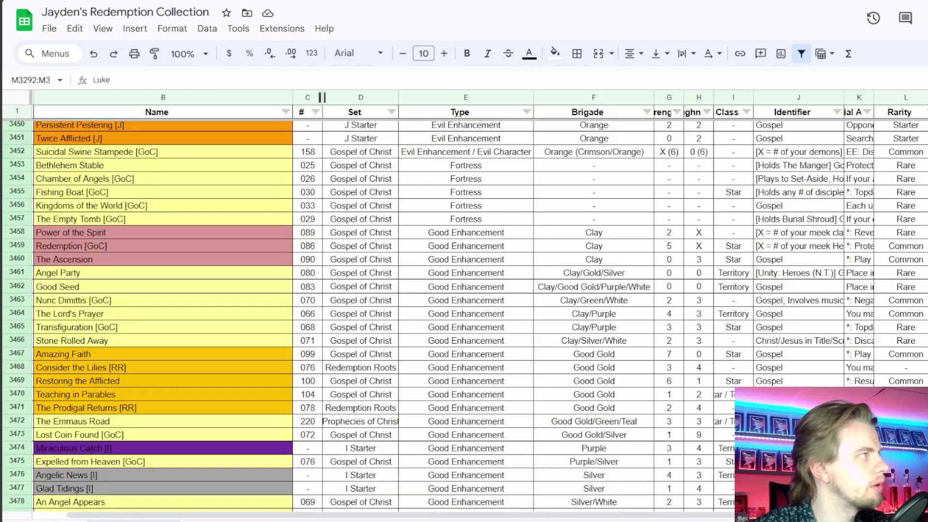
Go to the Mark section of the collection spreadsheet and compare its cards from the artifacts through the heroes and Lost Souls
key(alt+Tab)
scroll(852, 337, down, 20)
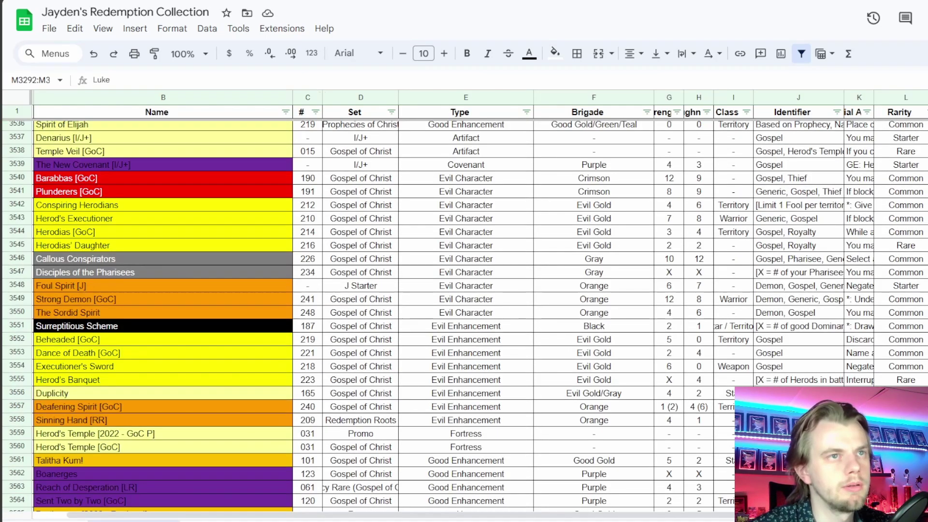
scroll(853, 337, up, 1)
scroll(464, 314, down, 7)
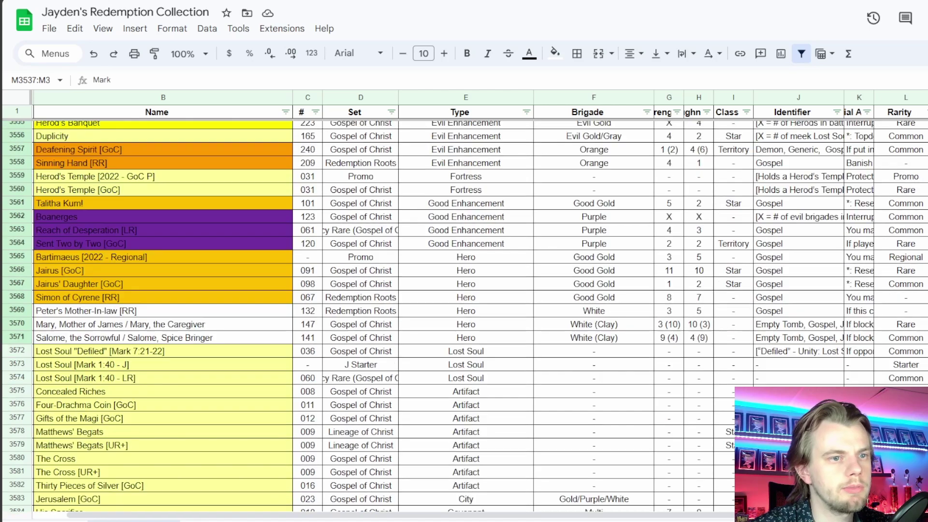
scroll(333, 275, up, 6)
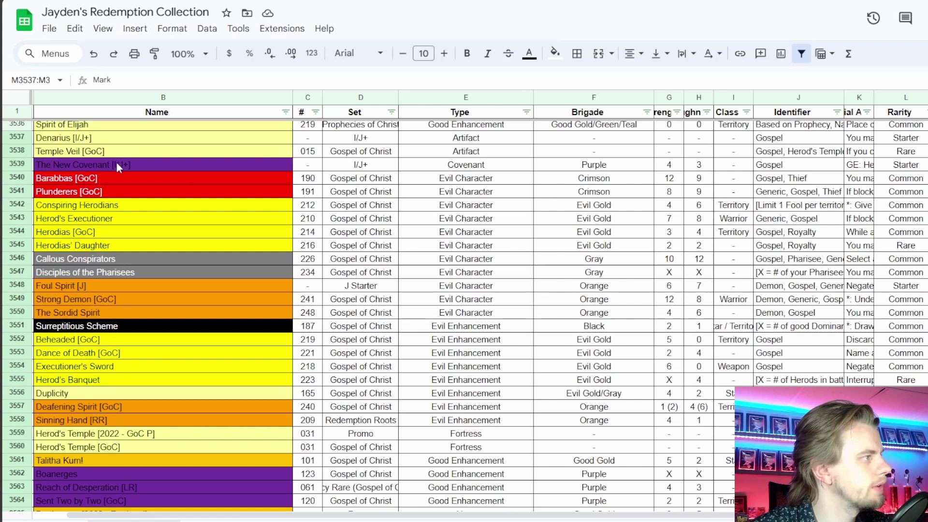
scroll(102, 193, up, 3)
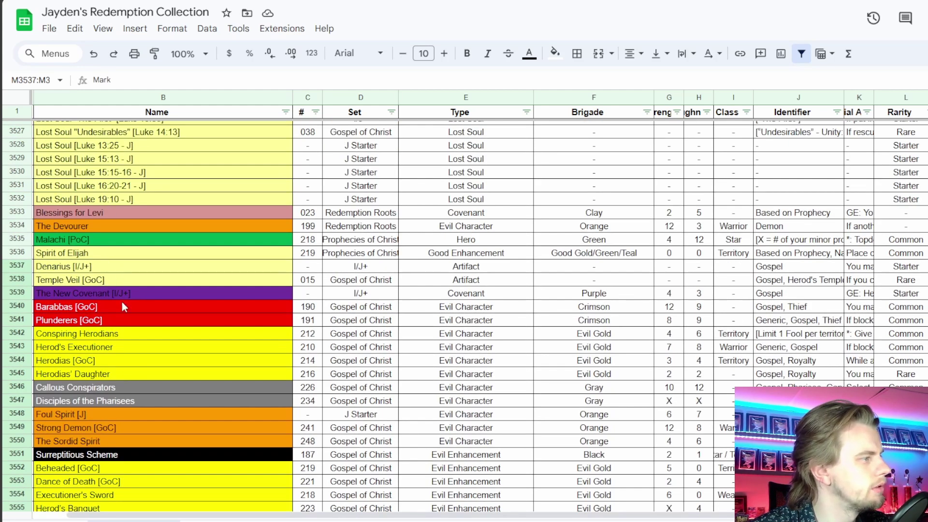
scroll(116, 329, down, 2)
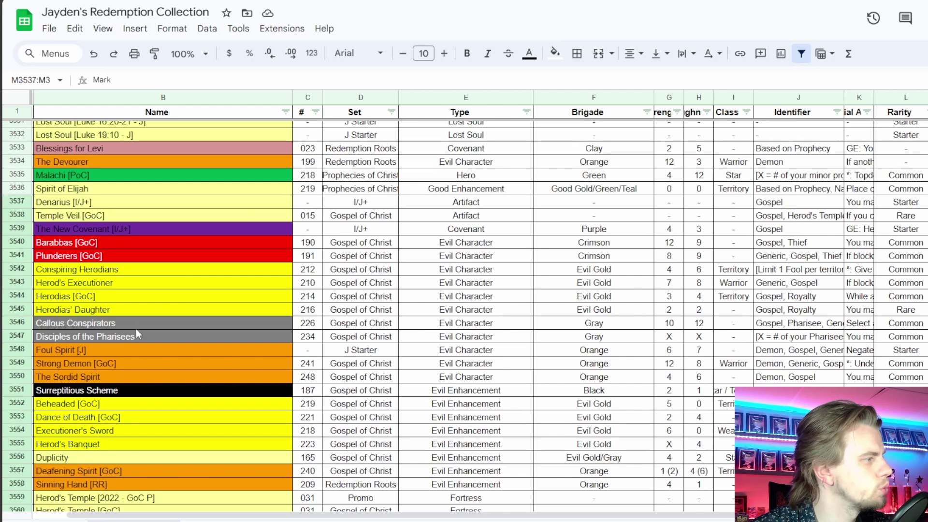
scroll(140, 328, down, 5)
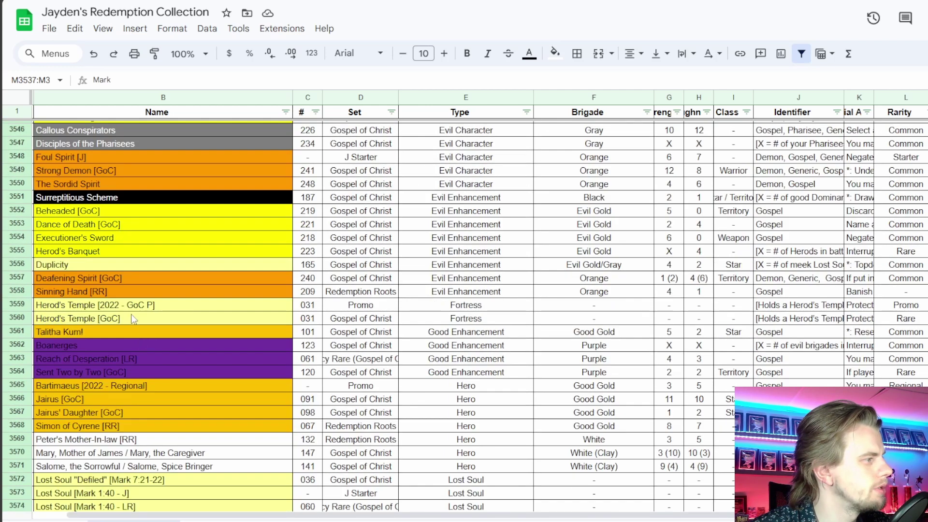
scroll(124, 283, down, 2)
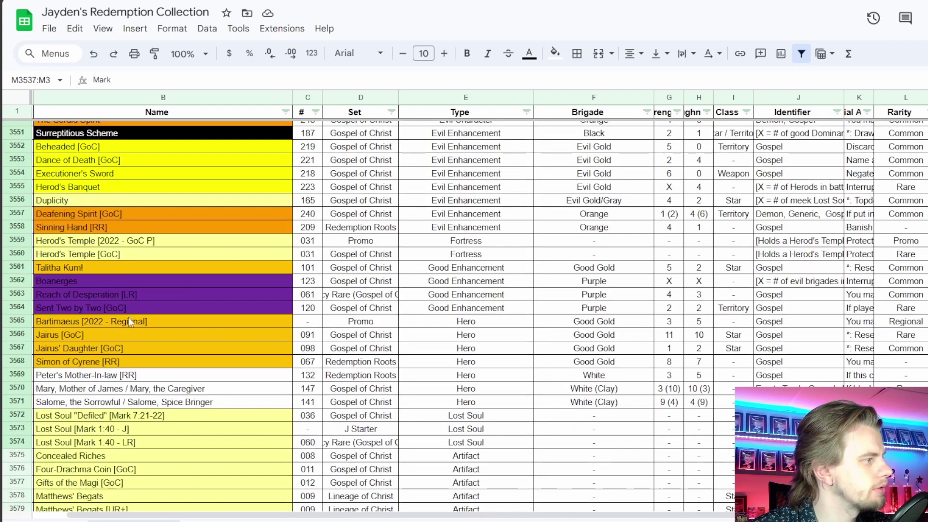
scroll(132, 326, down, 3)
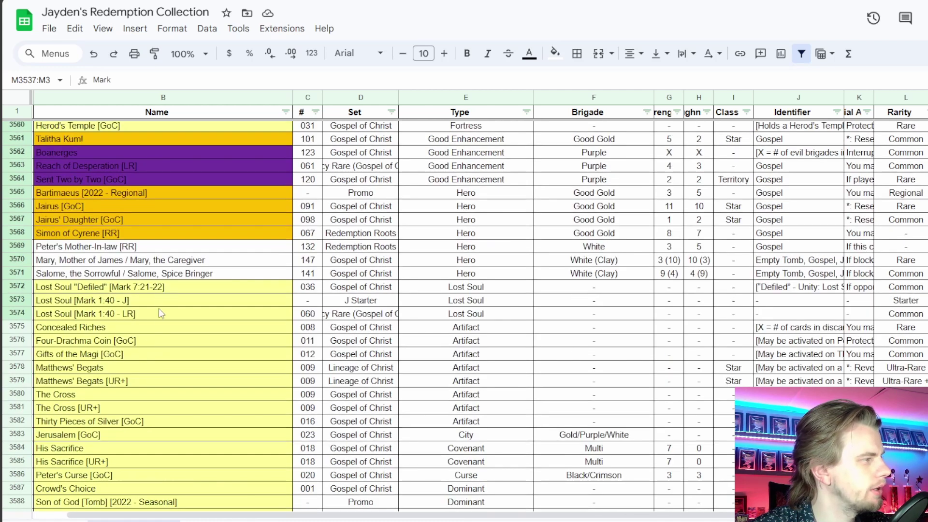
scroll(225, 298, up, 5)
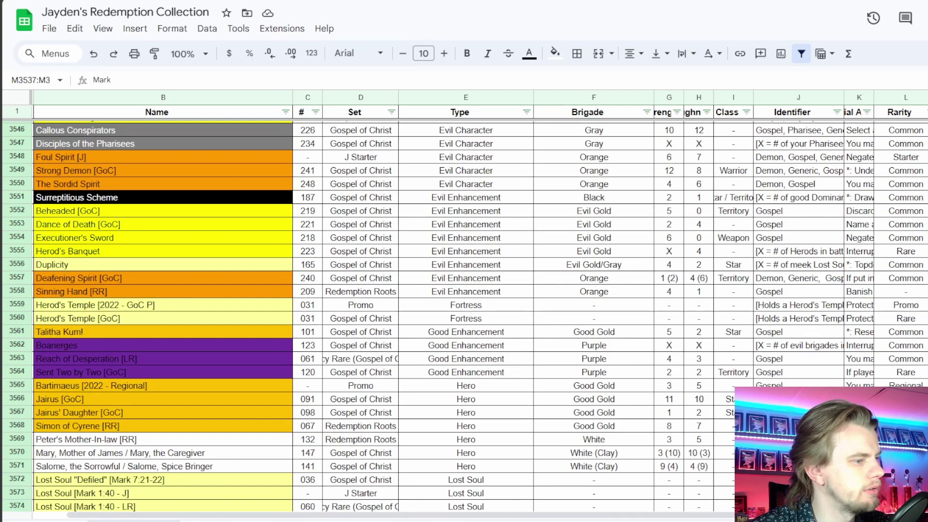
Switch to the LackeyCCG deck editor, search for "plunder", add Plunderers (GoC) to the deck and clear the search
key(alt+Tab)
click(296, 270)
text(plunder)
double_click(257, 290)
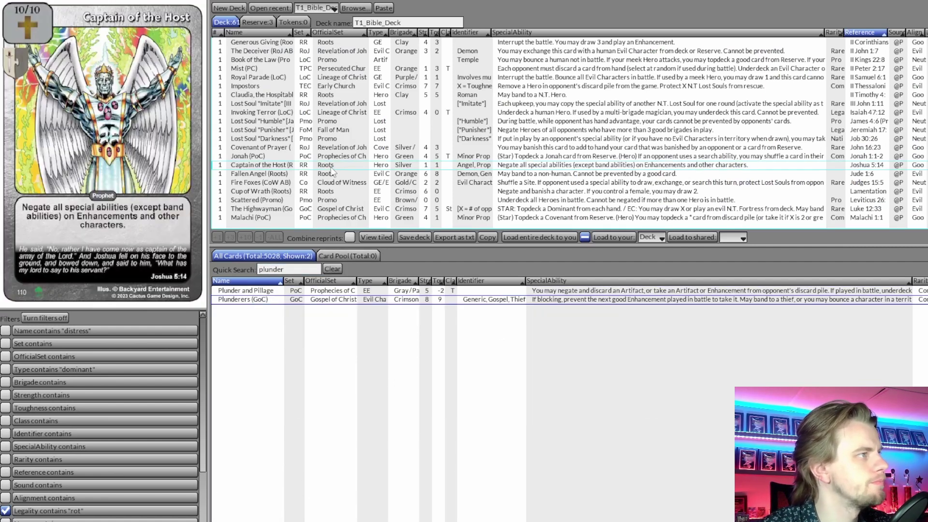
scroll(309, 177, down, 2)
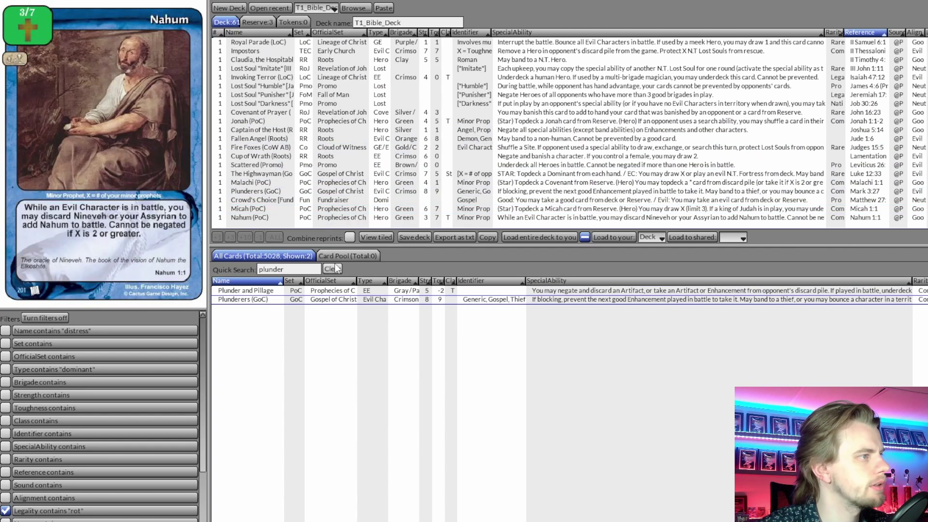
click(331, 269)
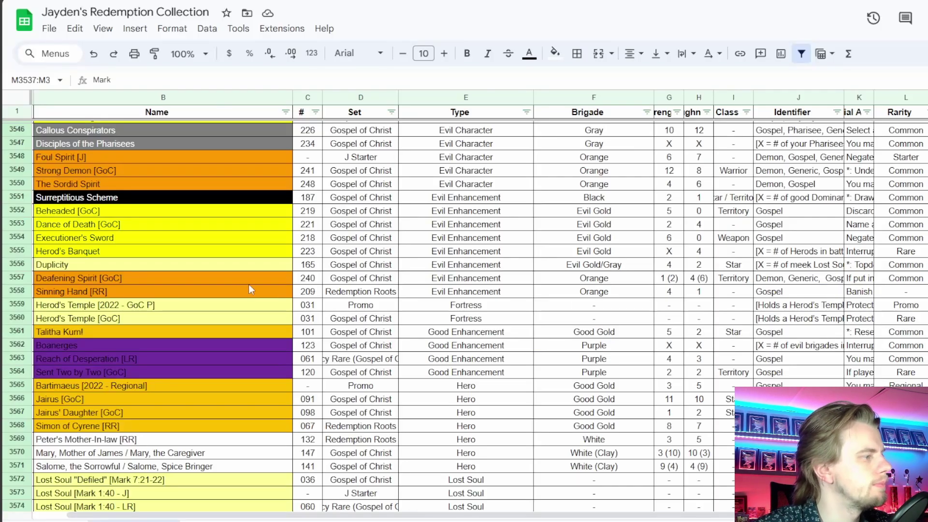
Return to the book checklist, mark Mark with an x and select the mark cell for Numbers
scroll(271, 288, down, 2)
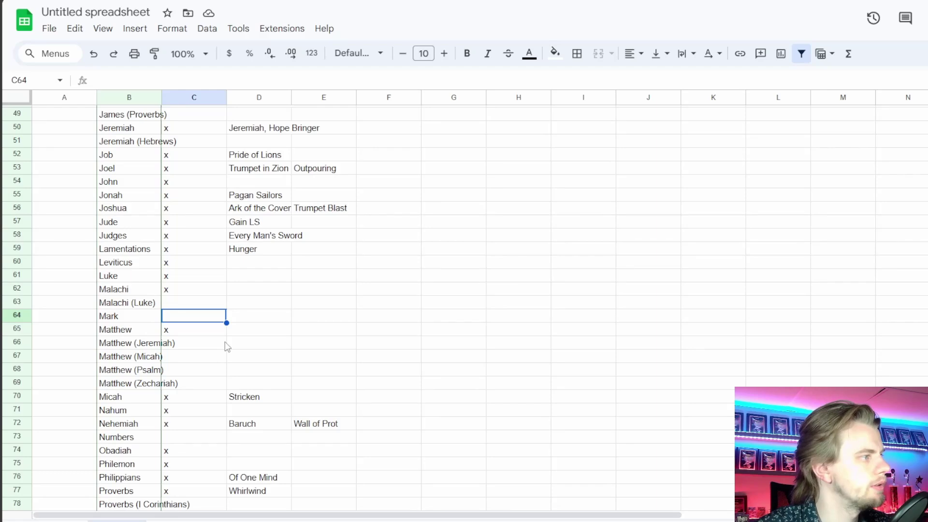
text(x)
key(Return)
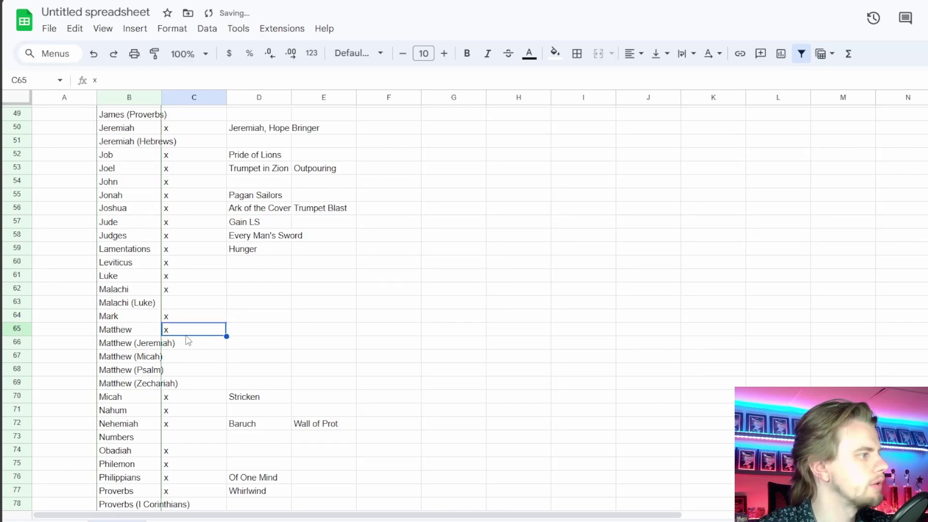
scroll(187, 340, down, 3)
click(189, 311)
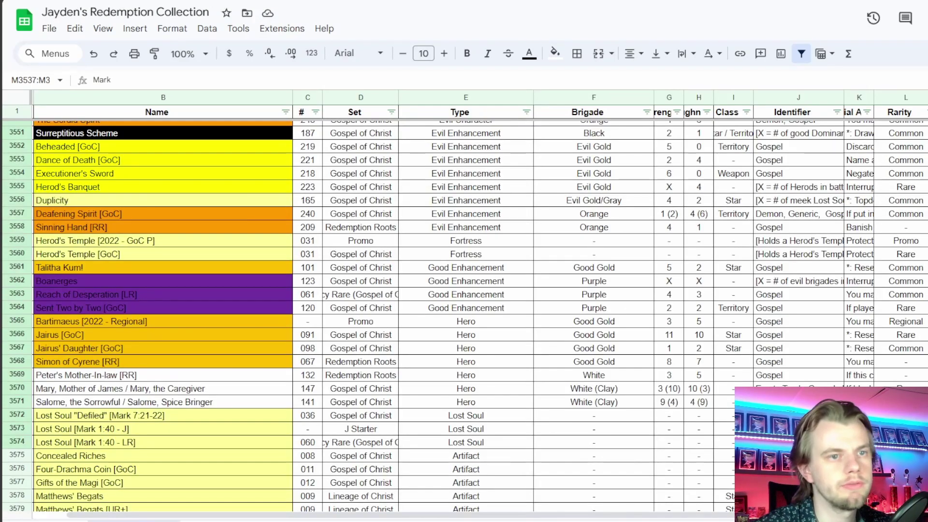
Go to the Numbers section of the collection spreadsheet and skim its cards through to the heroes
scroll(465, 314, down, 10)
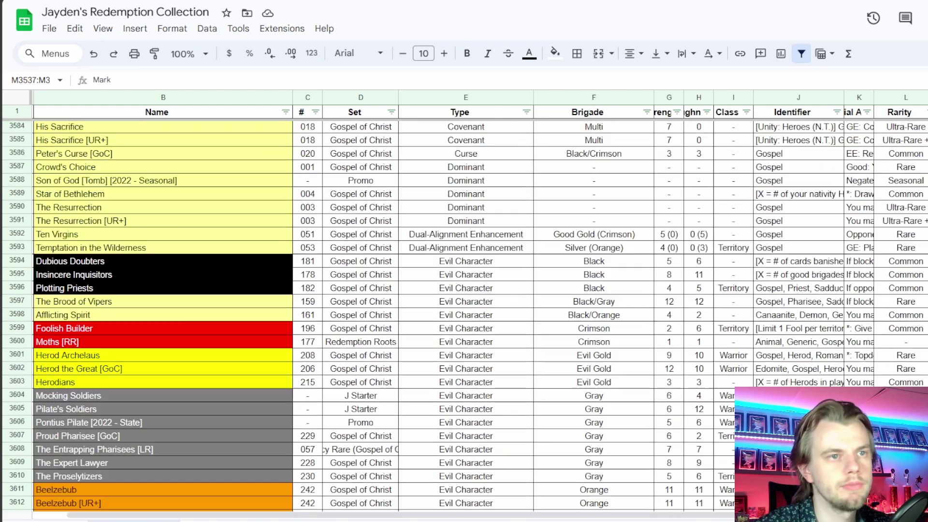
scroll(464, 314, down, 20)
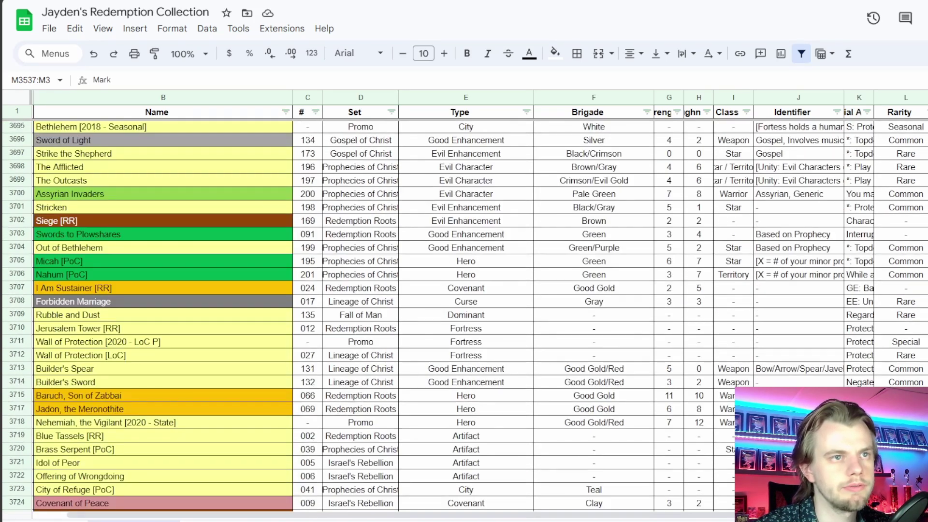
scroll(464, 314, down, 10)
scroll(464, 314, up, 5)
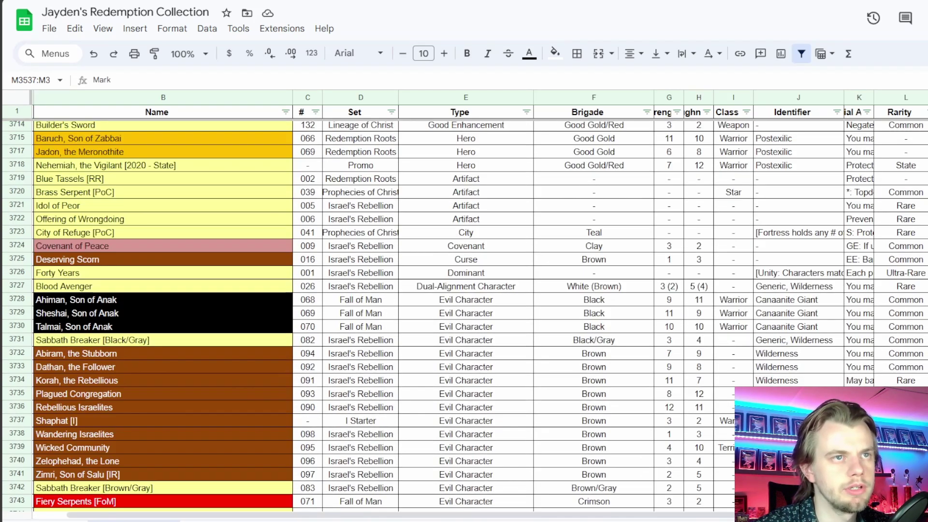
scroll(464, 314, down, 10)
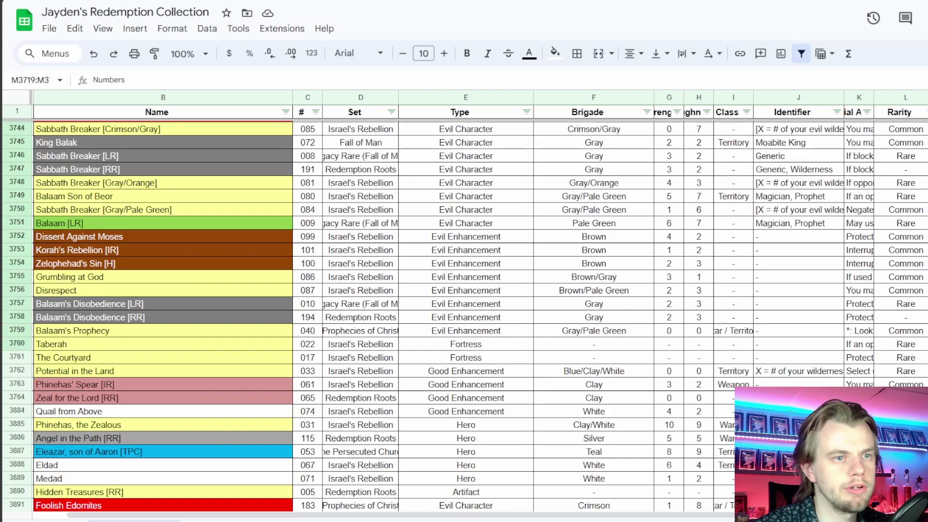
scroll(464, 315, down, 5)
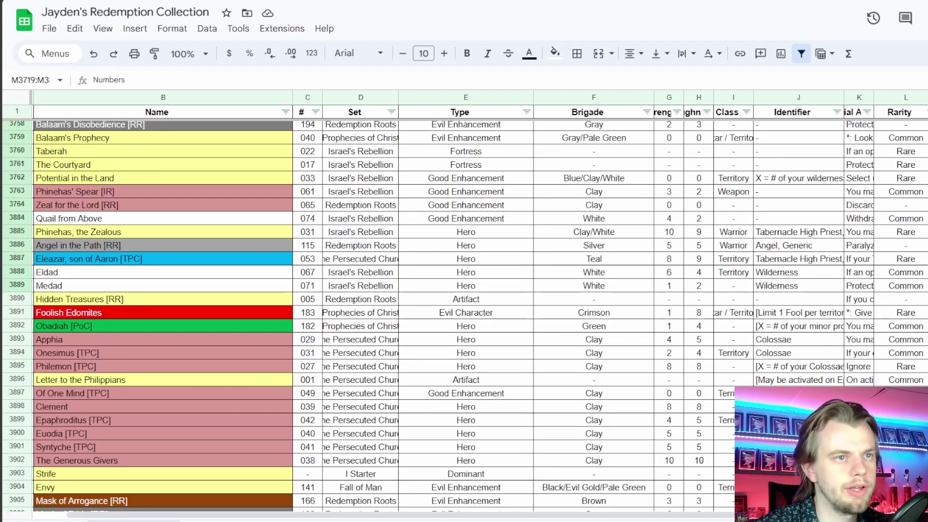
scroll(262, 368, up, 7)
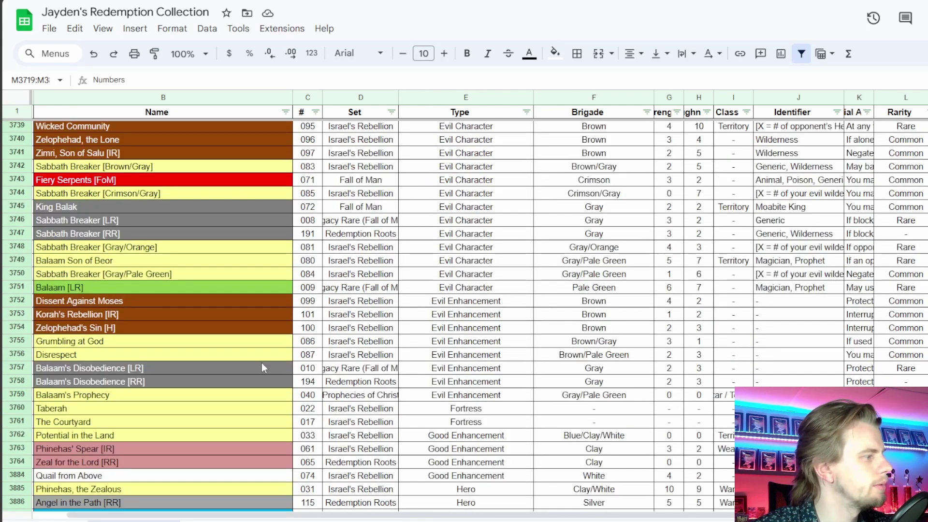
scroll(153, 416, up, 2)
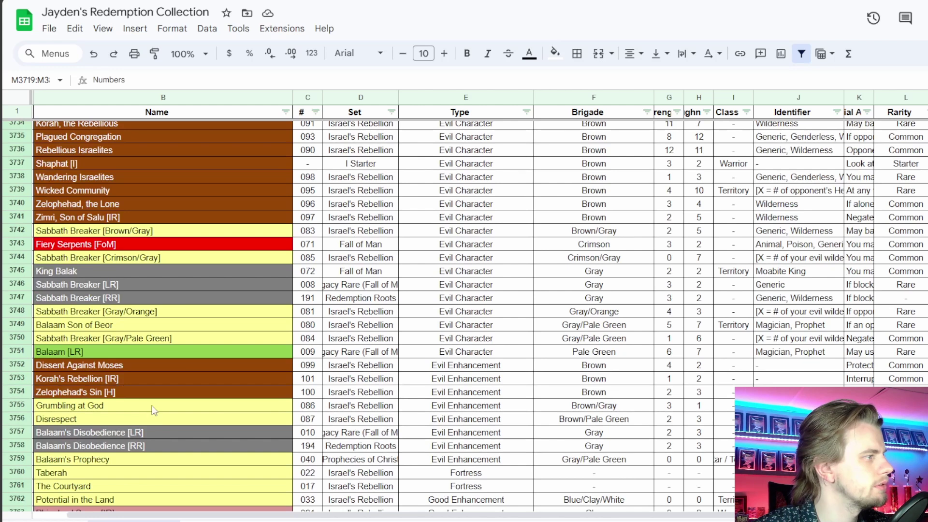
Compare the Numbers candidates in detail, from the artifacts through the heroes and back to the evil characters
scroll(133, 292, up, 7)
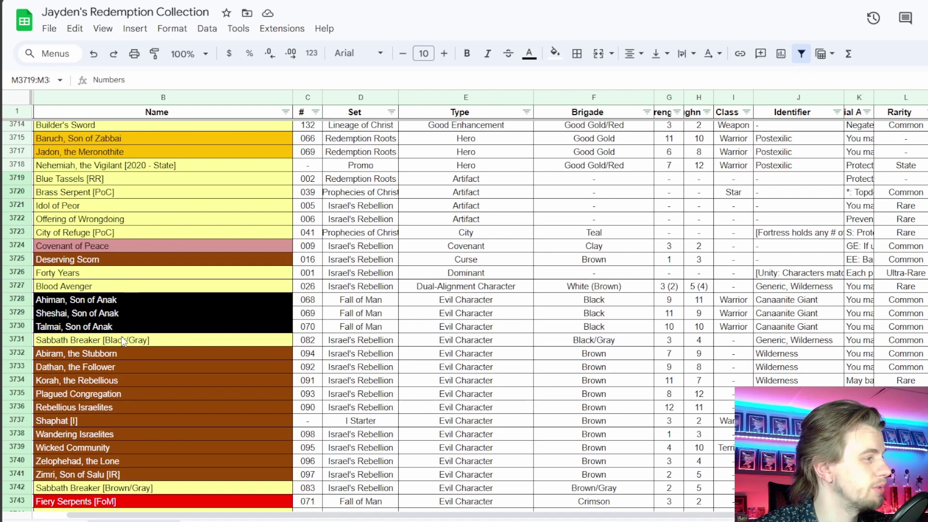
scroll(122, 341, down, 4)
scroll(121, 336, down, 3)
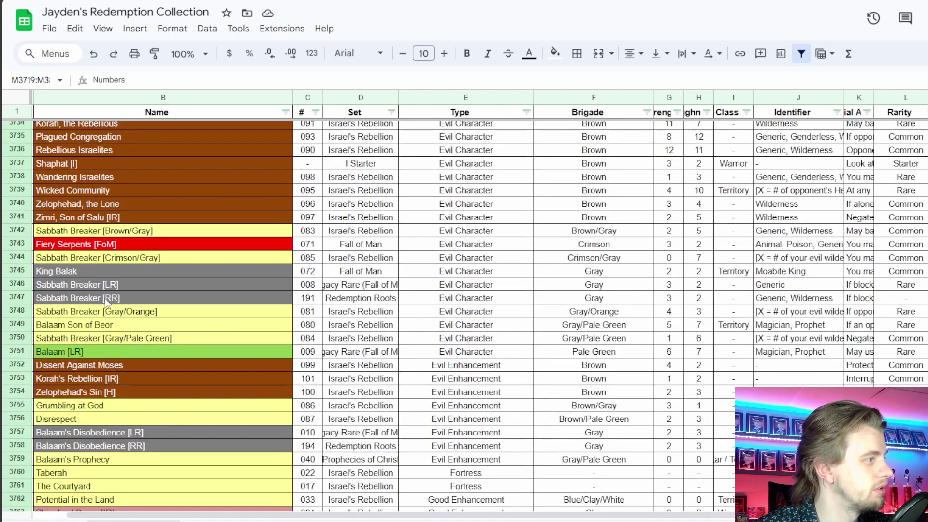
scroll(103, 311, down, 2)
scroll(104, 312, down, 2)
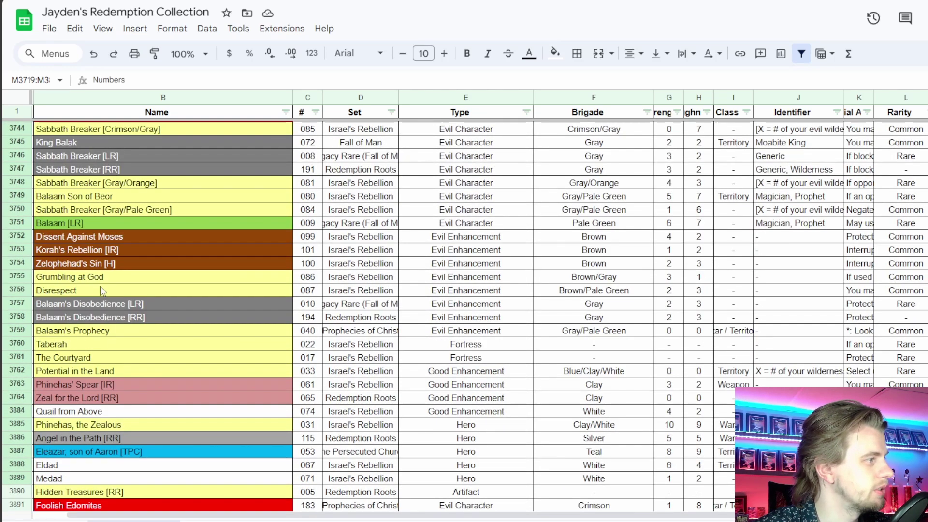
scroll(101, 373, down, 2)
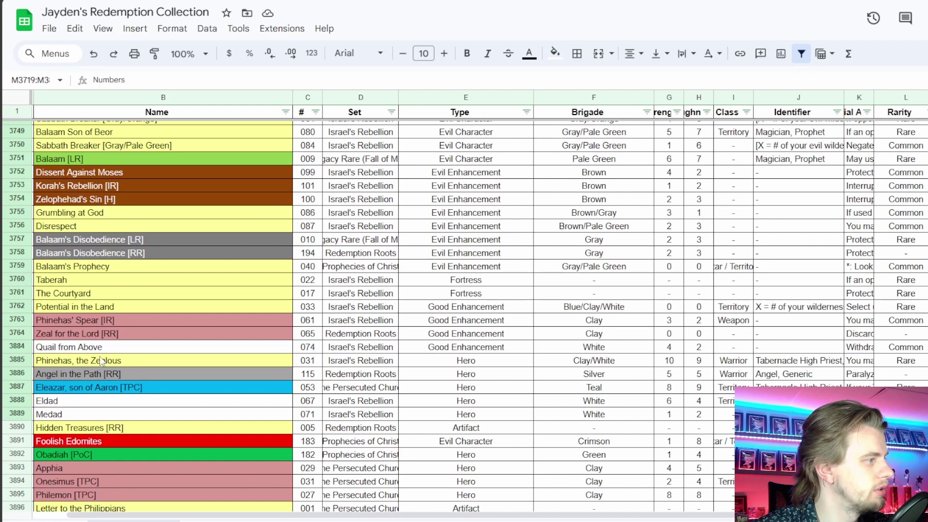
scroll(100, 375, down, 2)
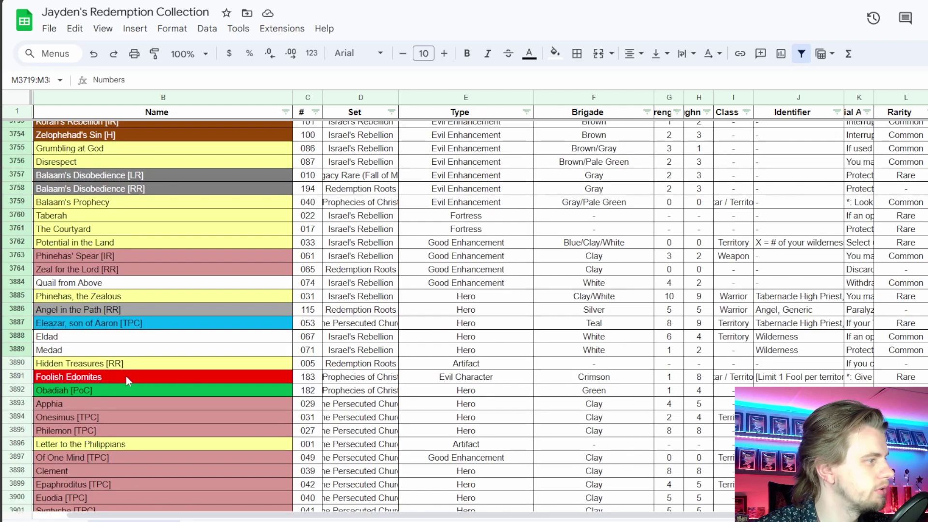
scroll(135, 361, up, 4)
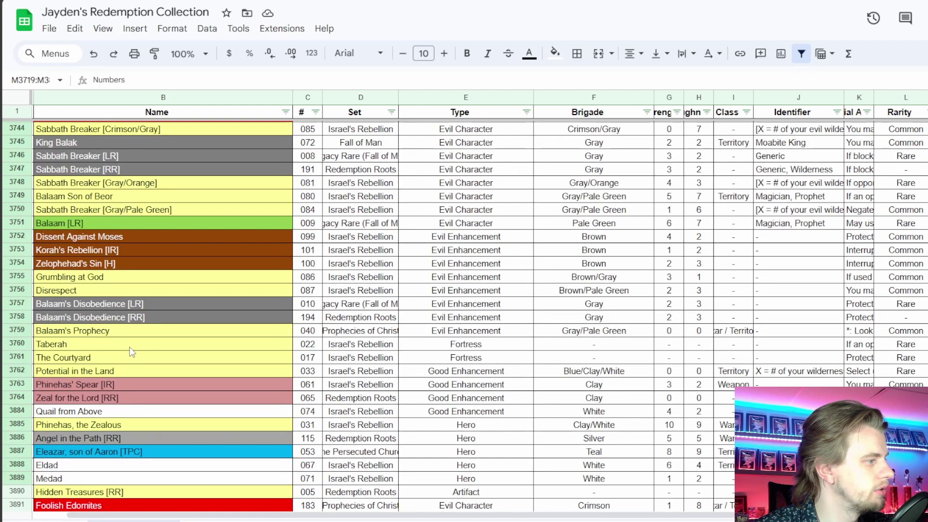
scroll(132, 351, up, 2)
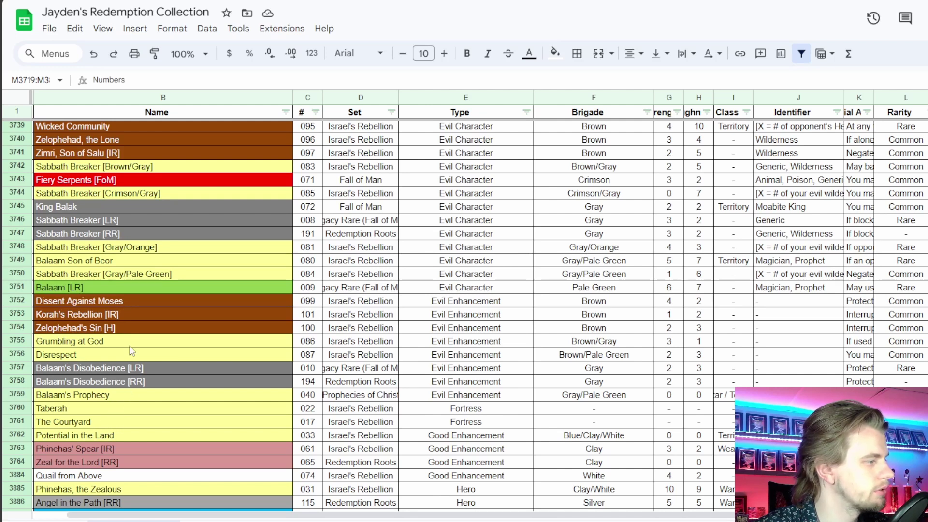
scroll(141, 352, up, 2)
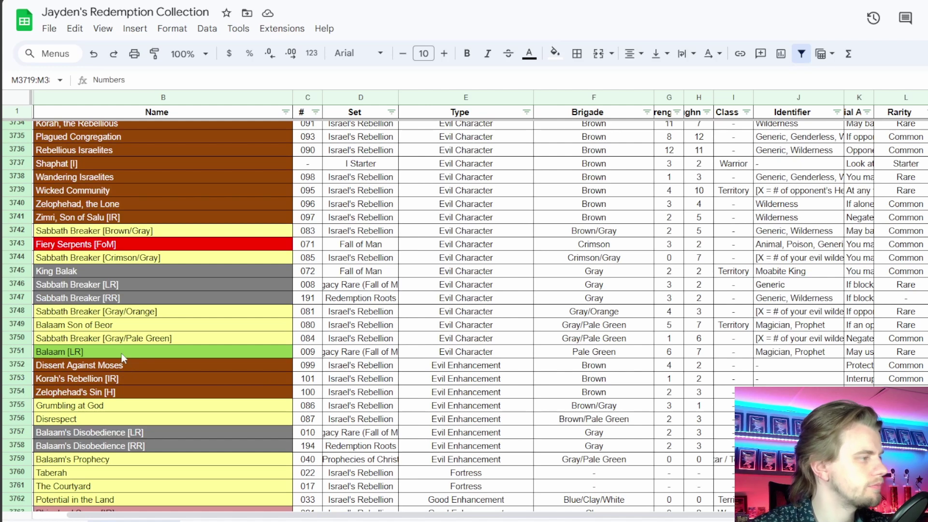
Select Balaam Son of Beor and then Deserving Scorn as candidates among the Numbers cards
click(110, 328)
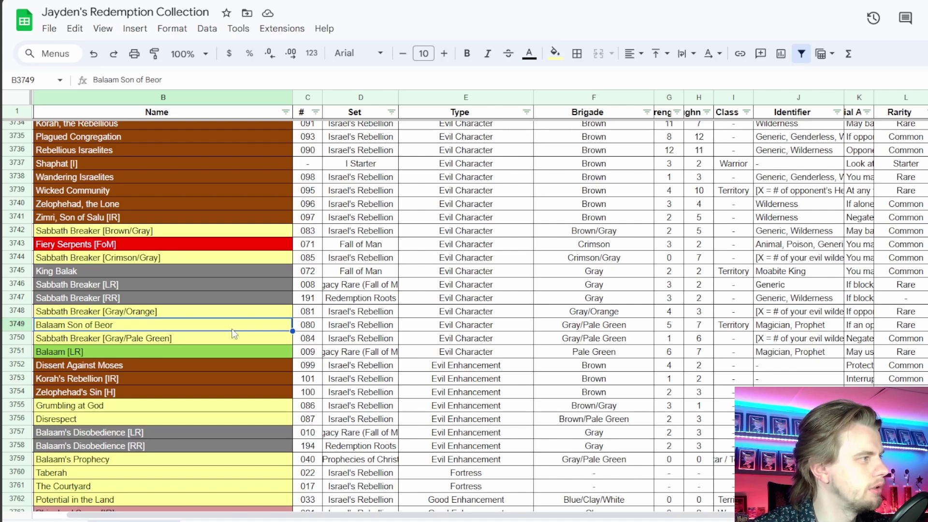
scroll(234, 334, up, 6)
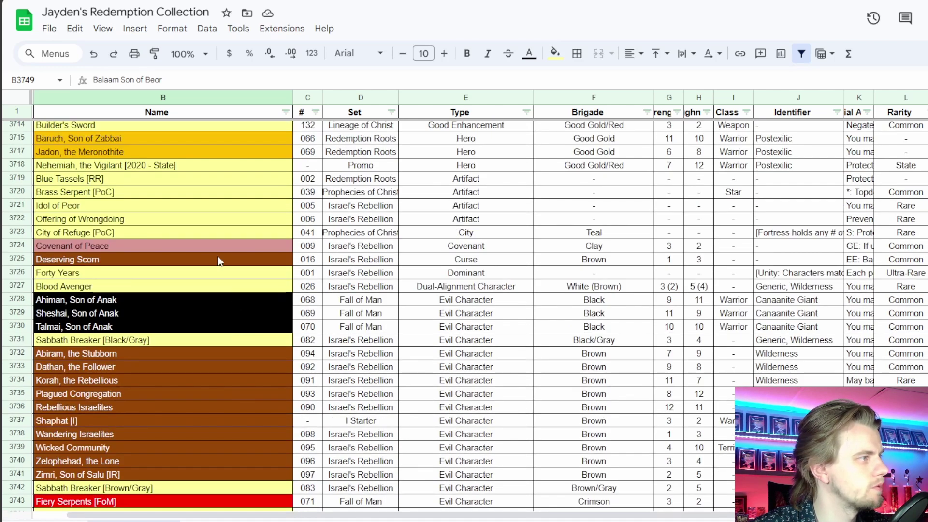
click(220, 261)
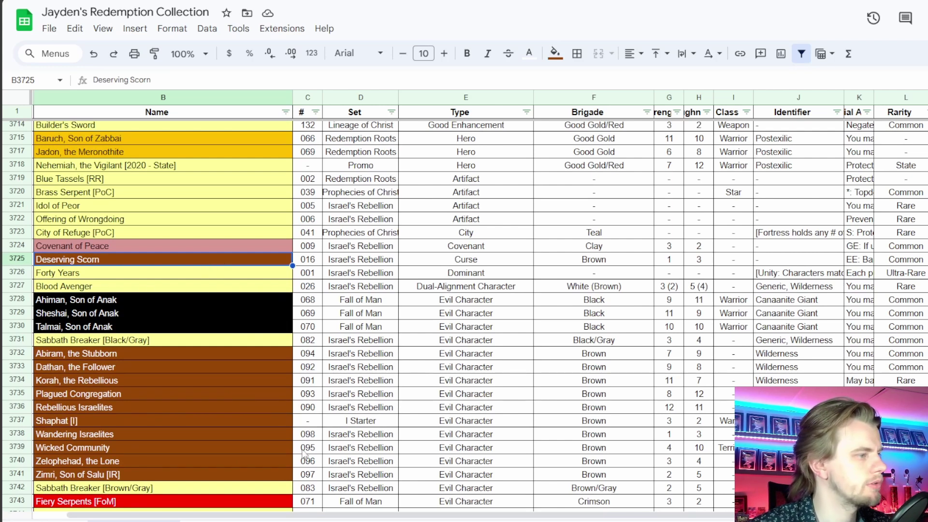
Switch to the LackeyCCG deck editor, search for "deser" and add Deserving Scorn to the reserve
key(alt+Tab)
click(294, 270)
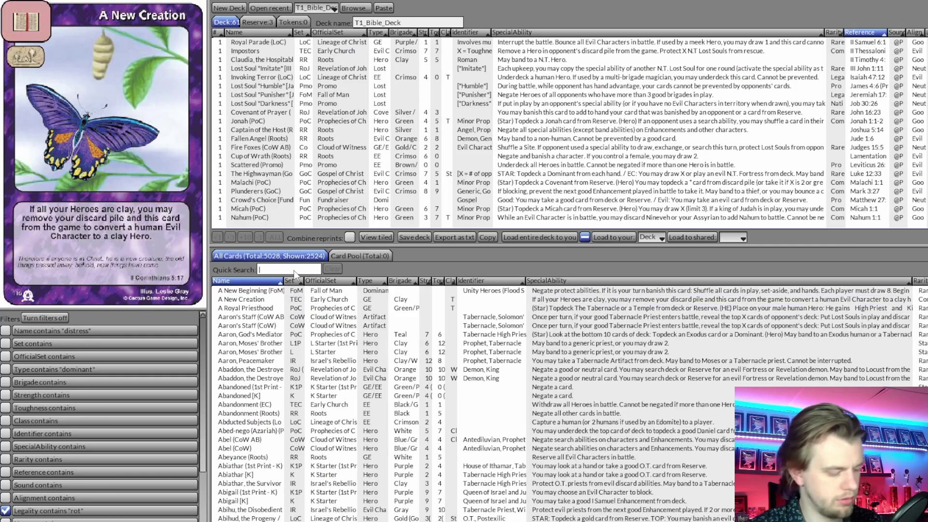
text(deser)
drag(242, 290, 270, 23)
Search the card list for "king of" to look up King of Tyrus, and clear the search
key(BackSpace)
key(BackSpace)
key(BackSpace)
key(BackSpace)
key(BackSpace)
text(k)
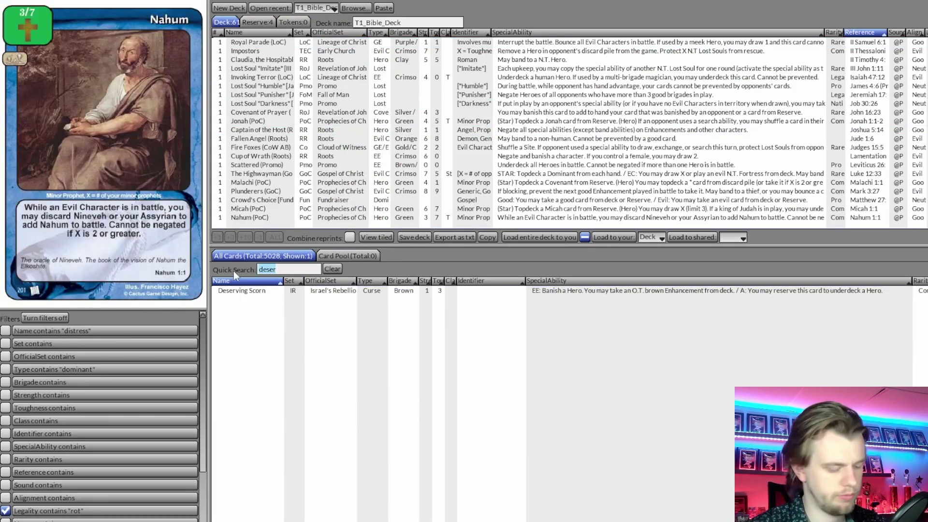
text(ing of)
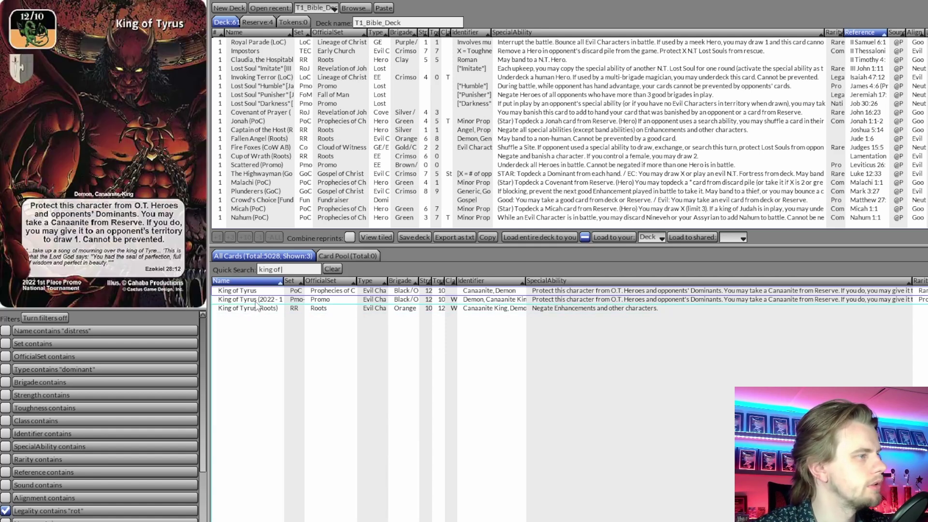
click(332, 269)
Sort the deck by card type and remove the King of Tyrus promo from it
scroll(284, 101, up, 2)
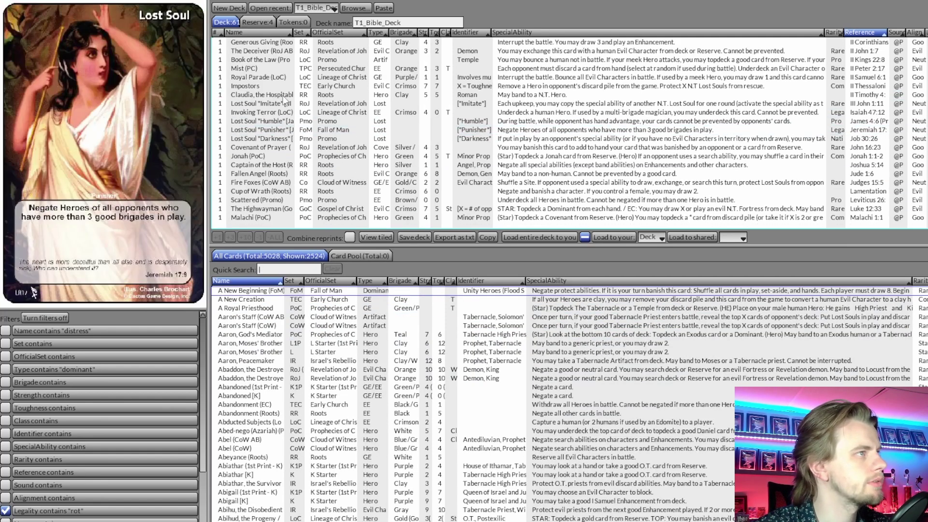
scroll(284, 111, up, 4)
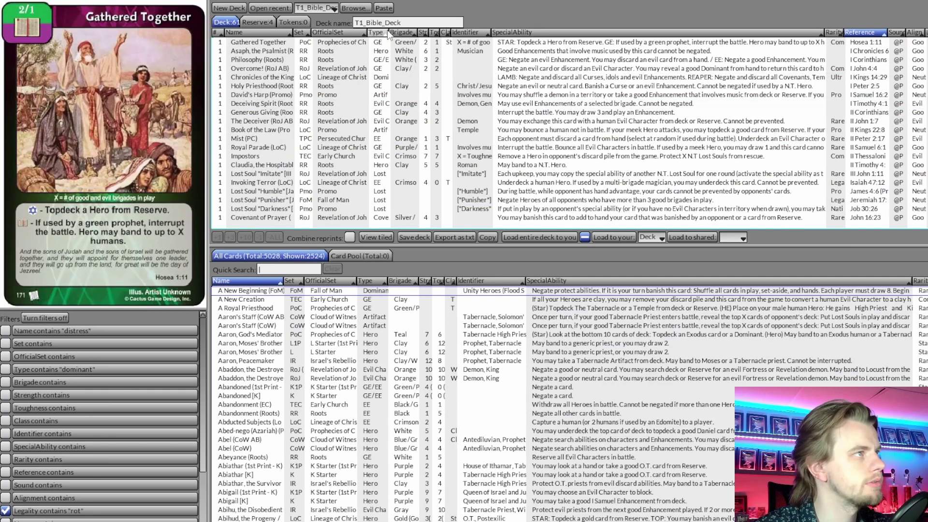
click(385, 32)
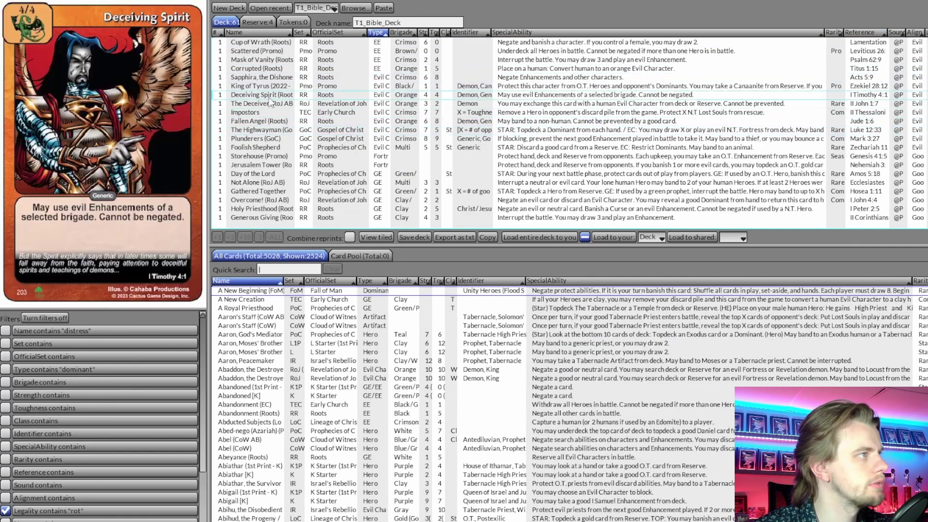
double_click(271, 86)
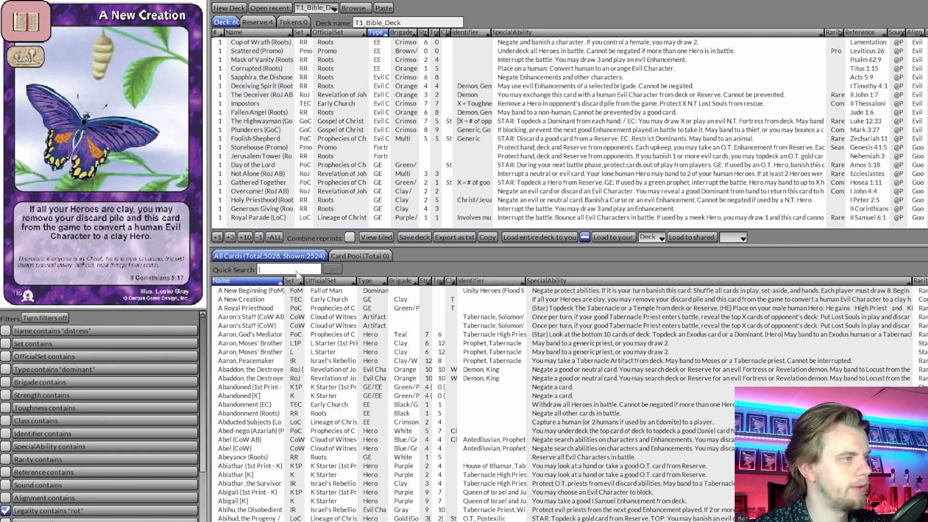
Search for "profa", add Profane Daughters to the deck, and save the deck
text(prof)
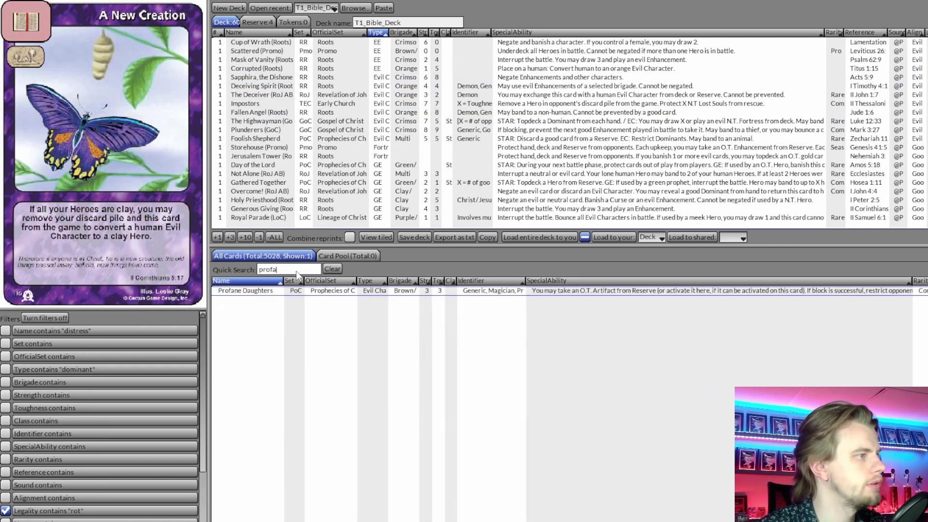
text(a)
double_click(274, 291)
click(332, 269)
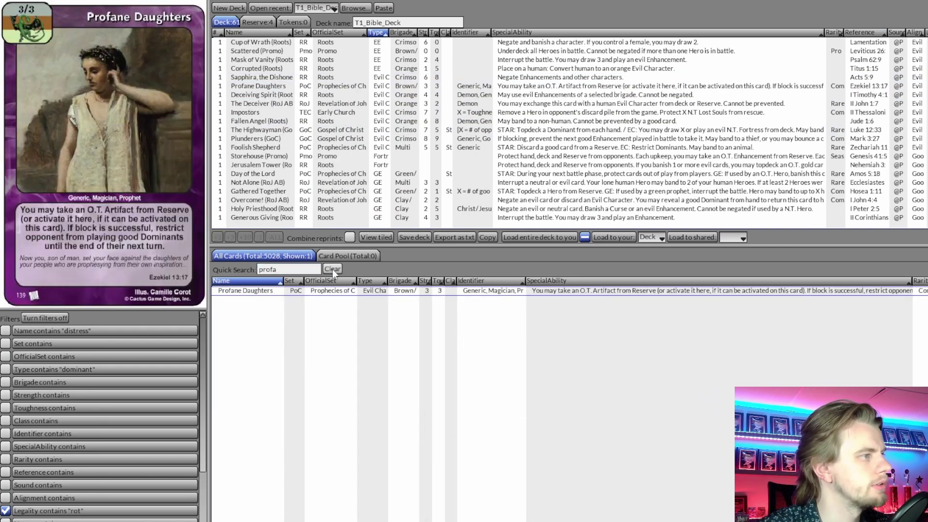
click(410, 236)
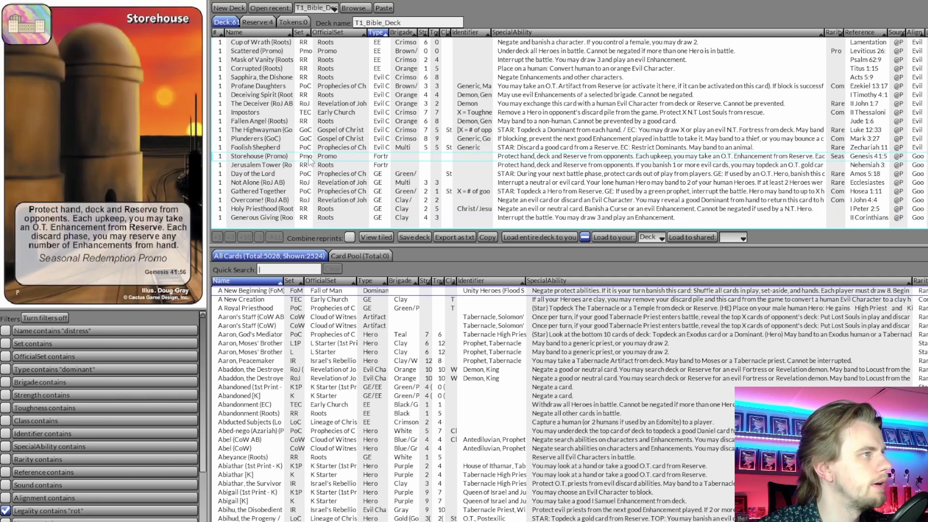
Switch to the book checklist spreadsheet and mark Numbers with an x
key(alt+Tab)
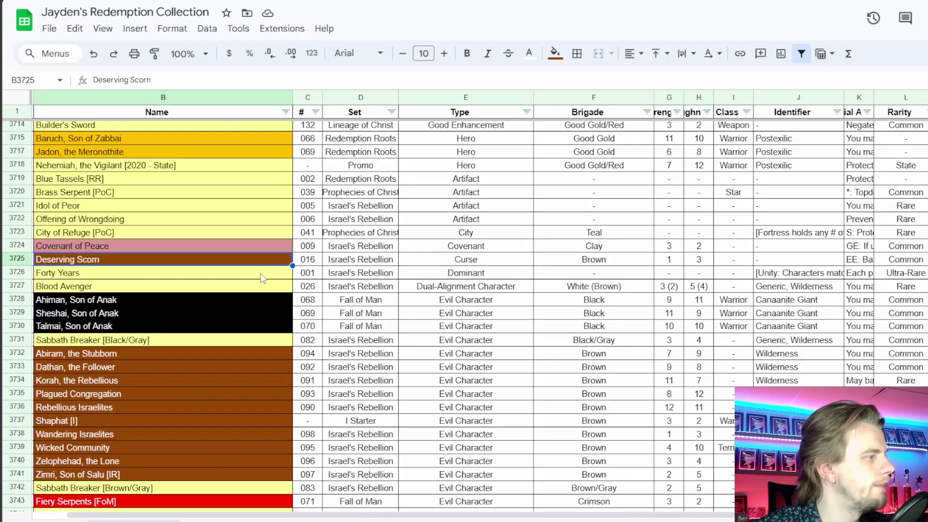
key(ctrl+Tab)
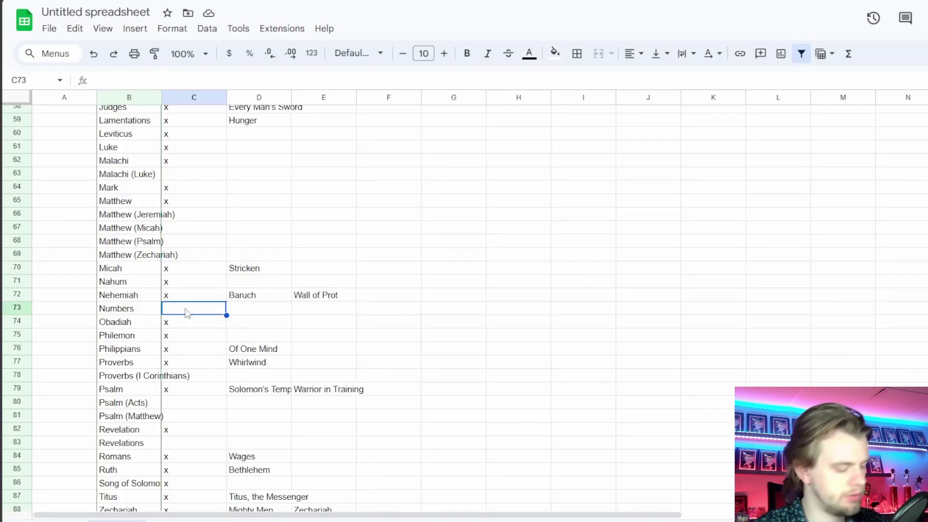
text(x)
key(Return)
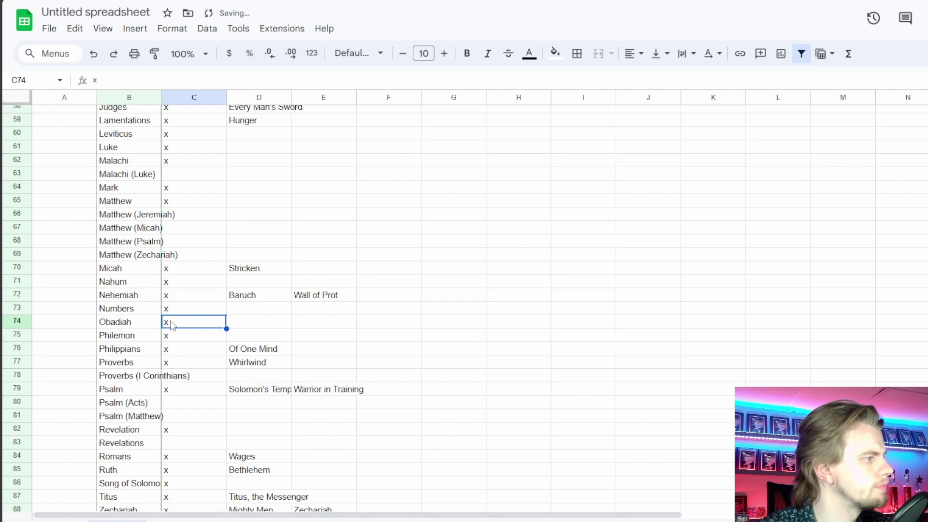
Check the remaining unmarked entries near the end of the checklist, with a brief look back at the deck list
scroll(172, 326, down, 2)
click(193, 338)
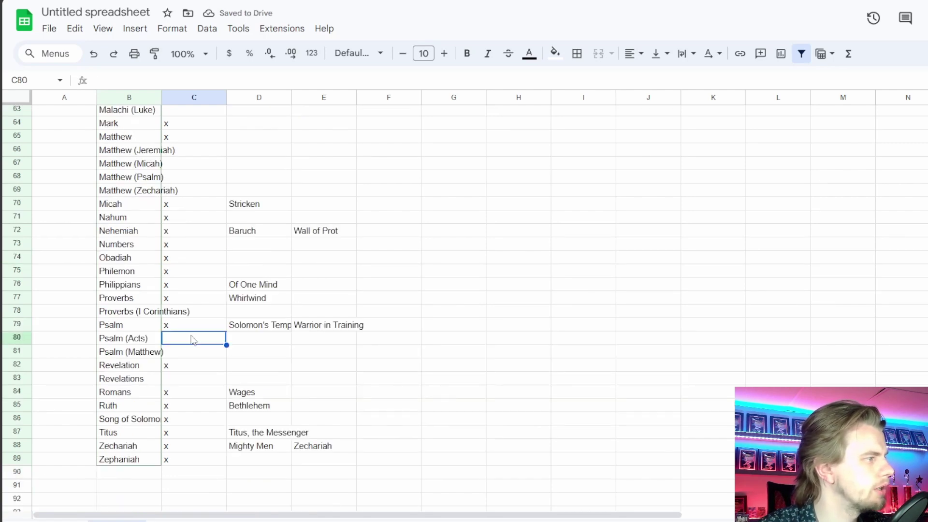
click(188, 382)
click(188, 460)
key(alt+Tab)
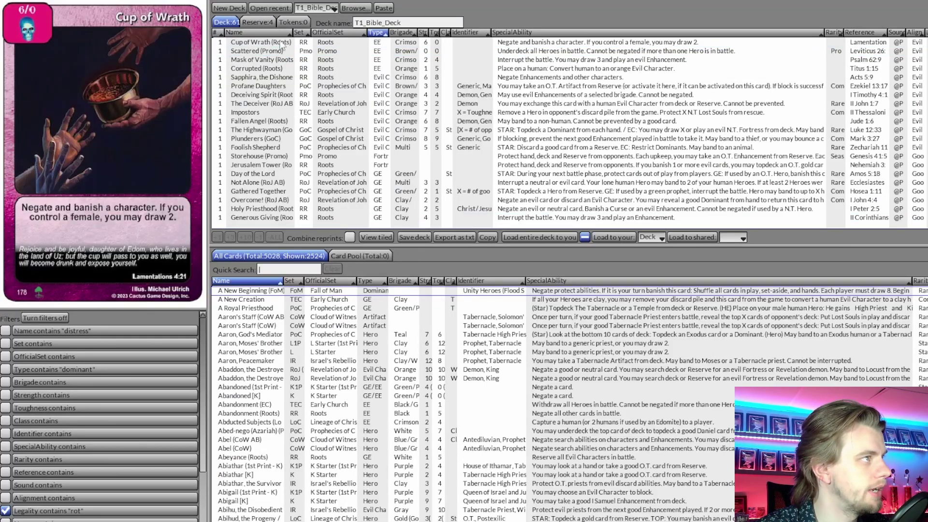
key(alt+Tab)
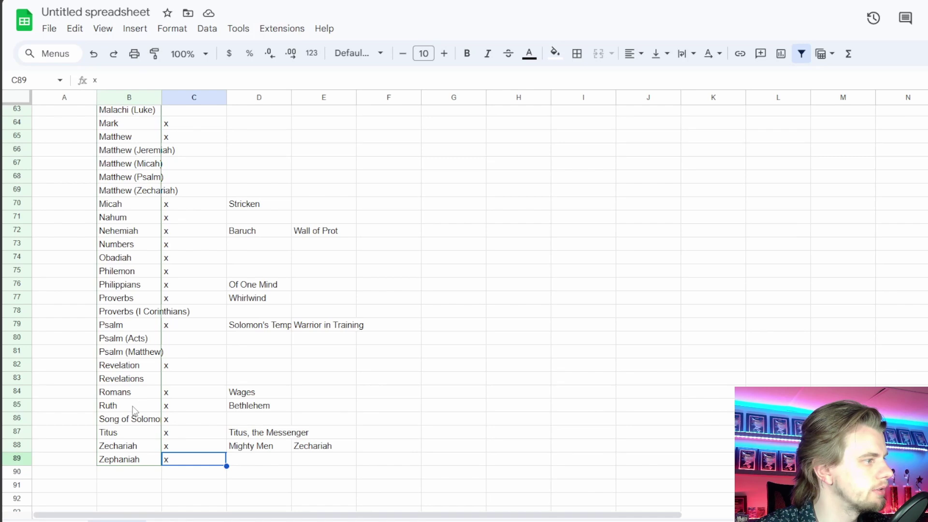
Delete the Revelations, Psalm (Acts) and Psalm (Matthew) rows from the checklist
right_click(17, 378)
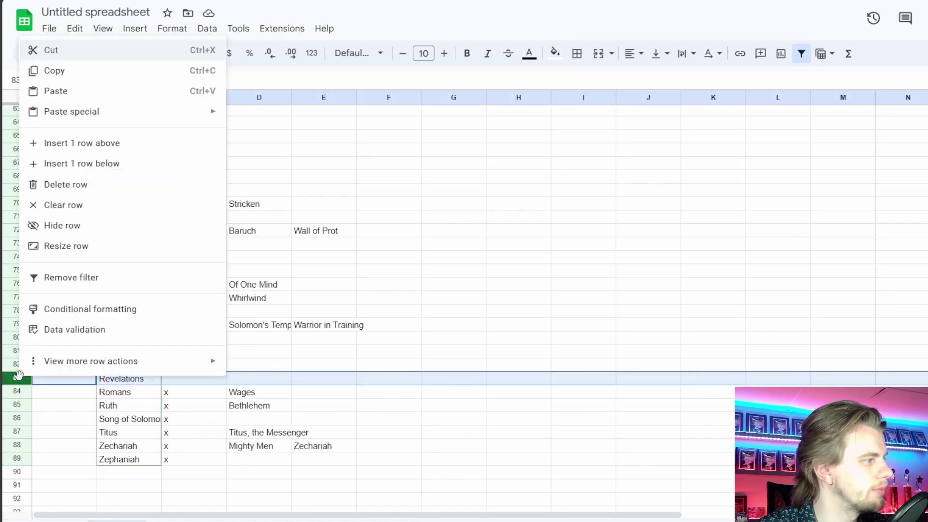
click(83, 191)
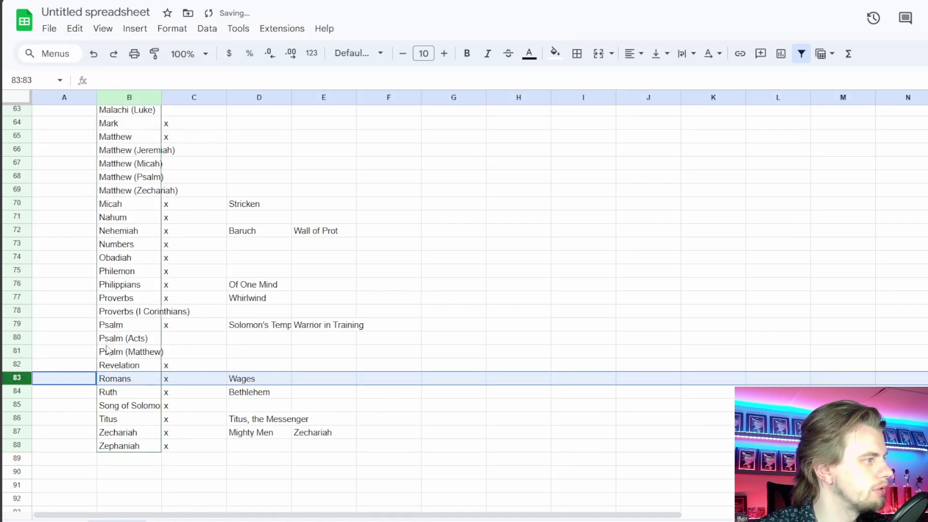
drag(22, 344, 18, 352)
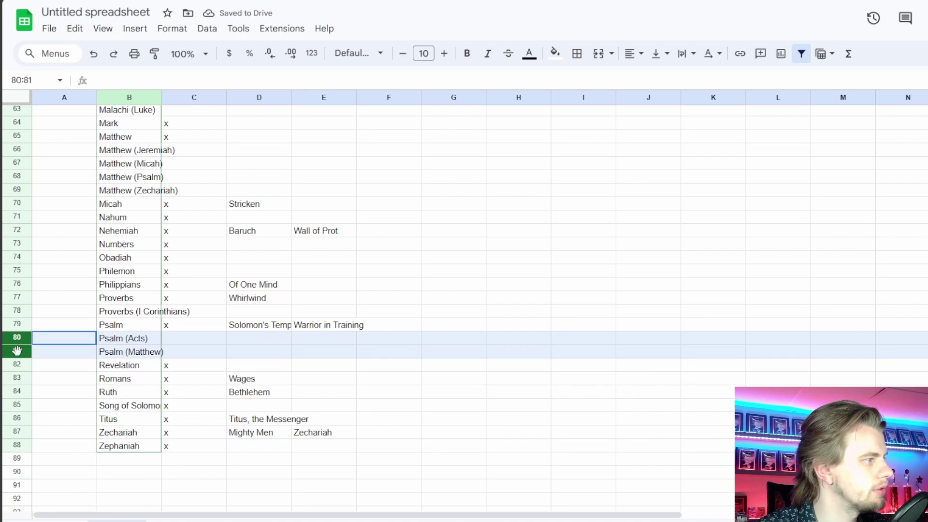
right_click(18, 352)
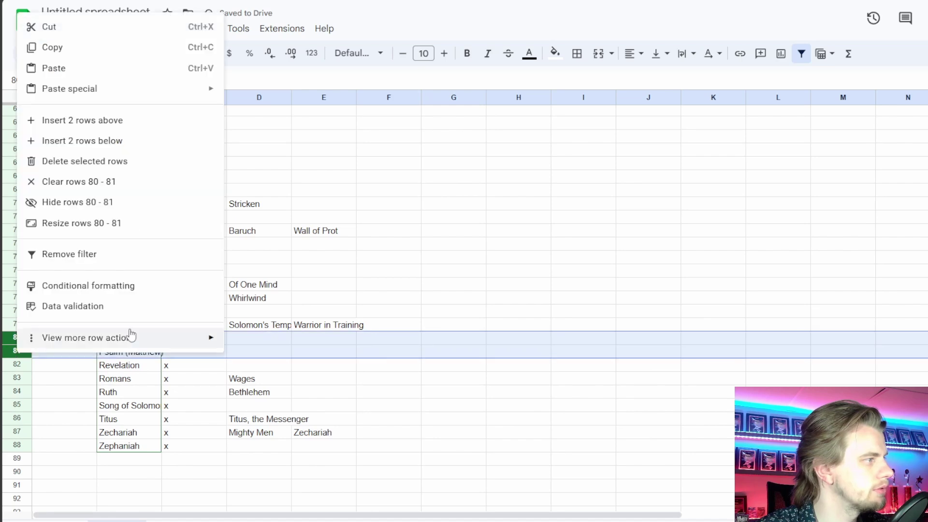
click(79, 160)
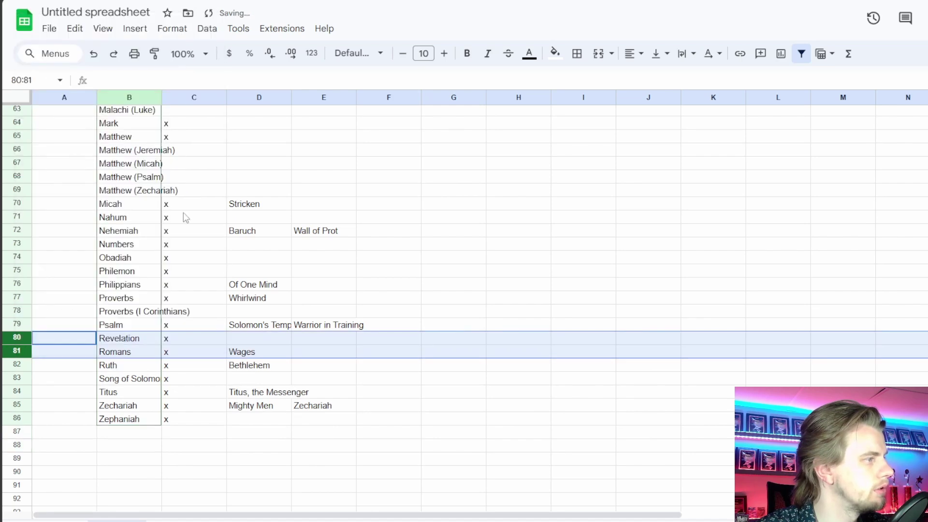
Delete the Proverbs (I Corinthians) row and the four Matthew cross-reference rows from Matthew (Jeremiah) through Matthew (Zechariah)
right_click(16, 313)
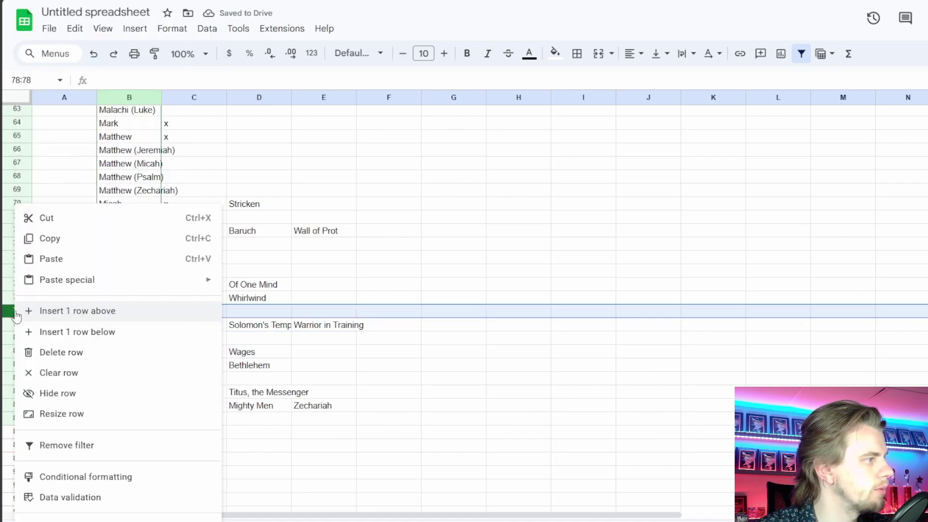
click(82, 353)
scroll(224, 381, up, 3)
drag(25, 290, 20, 333)
right_click(19, 317)
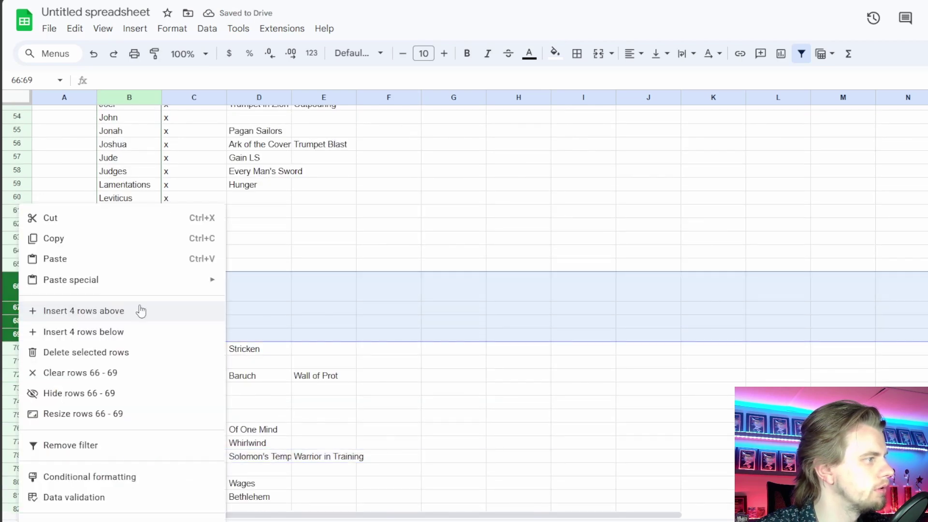
click(113, 353)
Delete the Malachi (Luke) and Jeremiah (Hebrews) rows from the checklist
scroll(191, 334, up, 2)
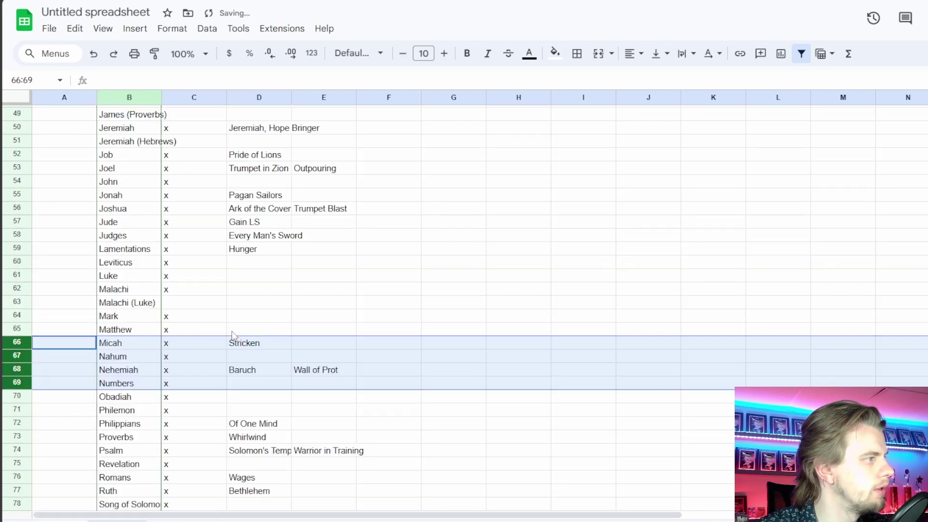
right_click(22, 304)
click(104, 352)
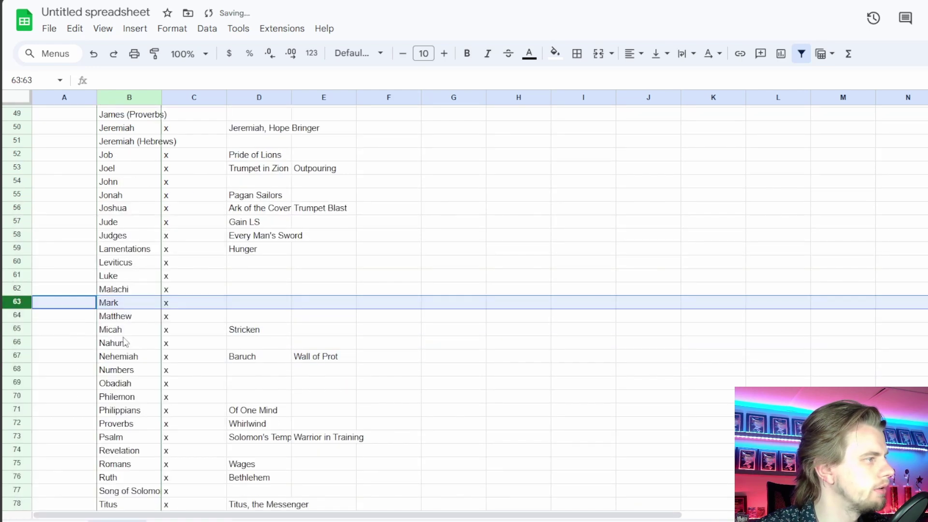
scroll(203, 304, up, 4)
click(18, 270)
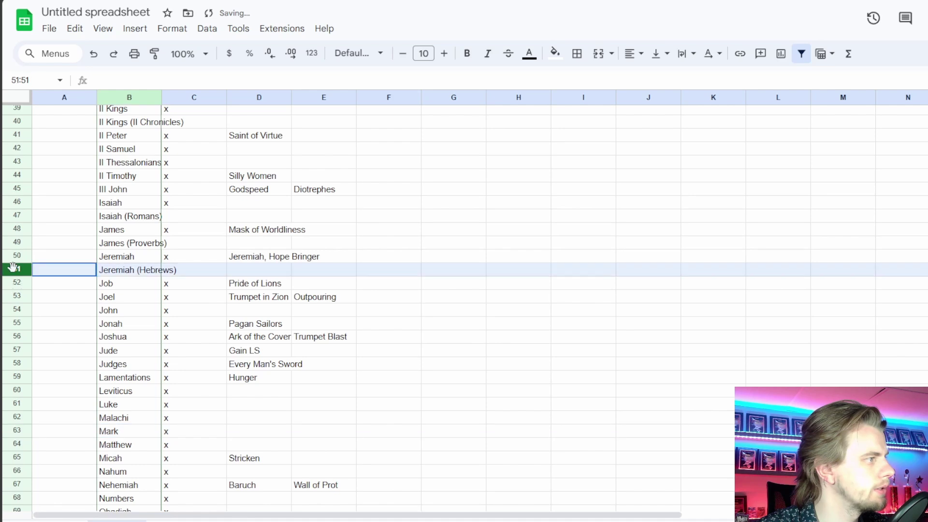
right_click(19, 270)
click(72, 349)
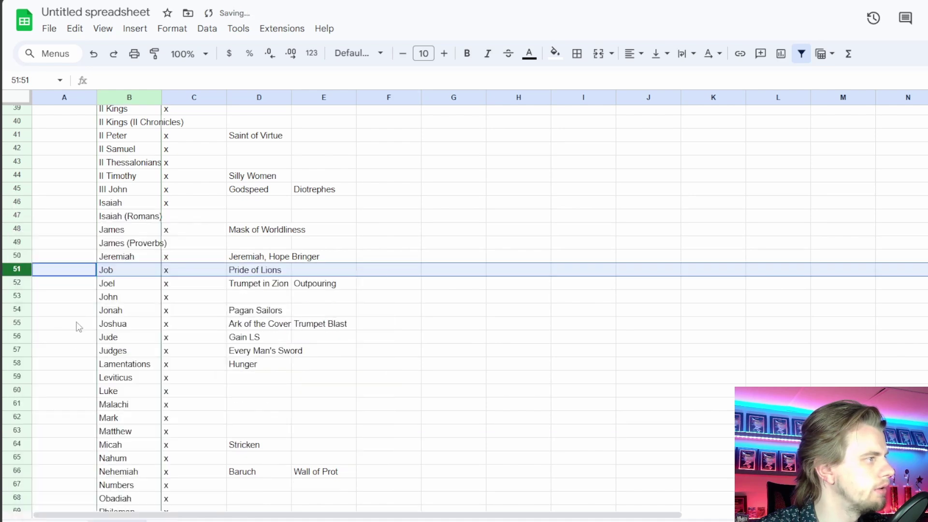
Delete the James (Proverbs) and Isaiah (Romans) rows from the checklist
click(17, 242)
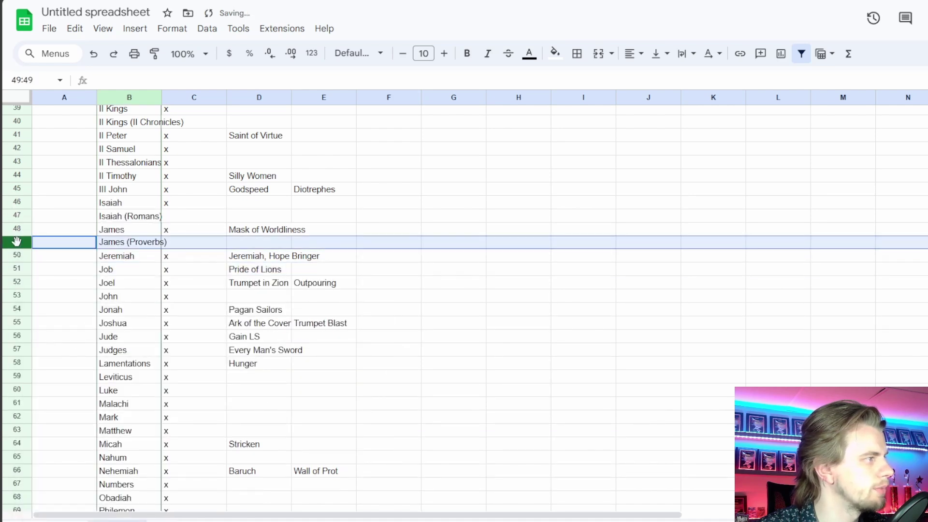
right_click(17, 242)
click(77, 351)
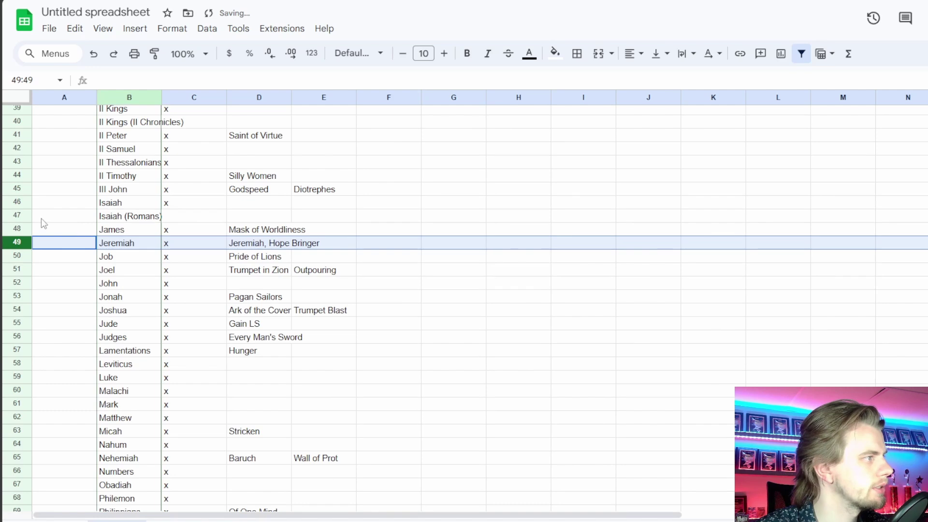
click(19, 217)
right_click(19, 217)
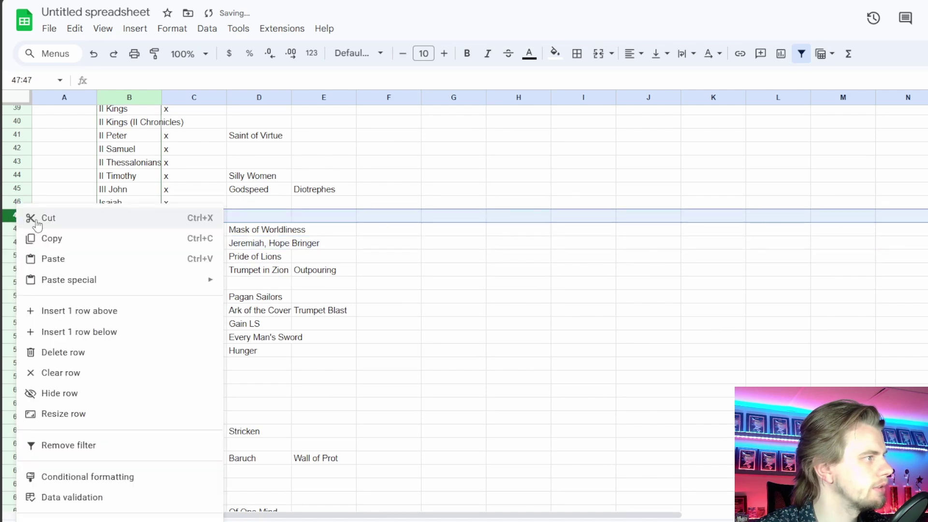
click(66, 353)
Look over the II Chronicles cross-reference entries and delete the II Kings (II Chronicles) row
scroll(198, 341, up, 5)
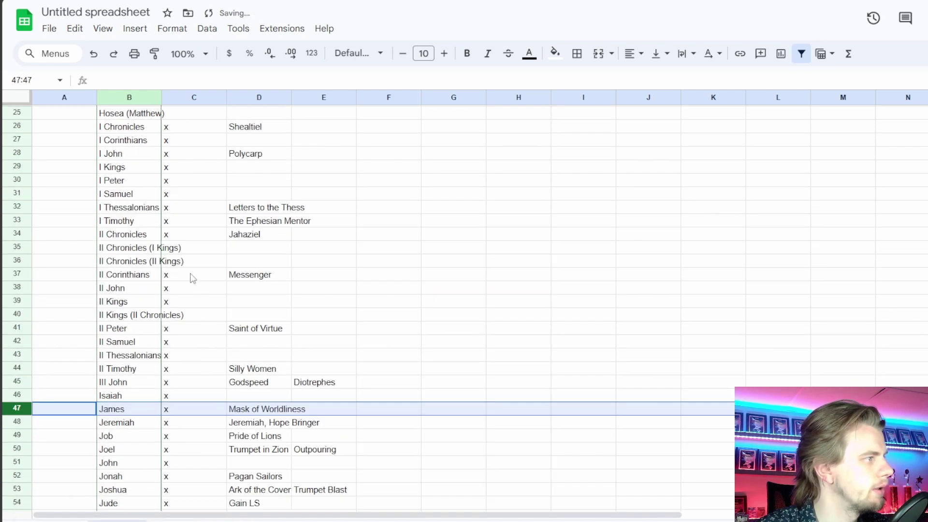
drag(183, 251, 184, 261)
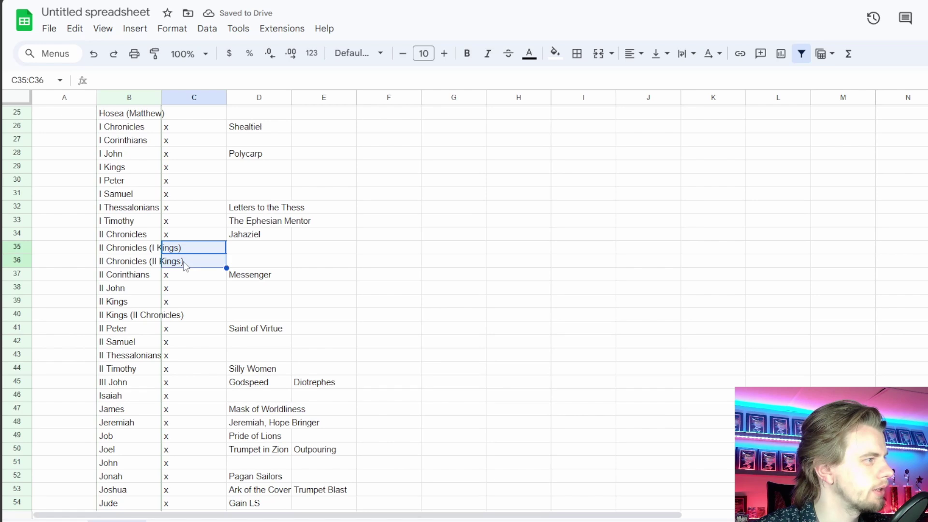
click(185, 261)
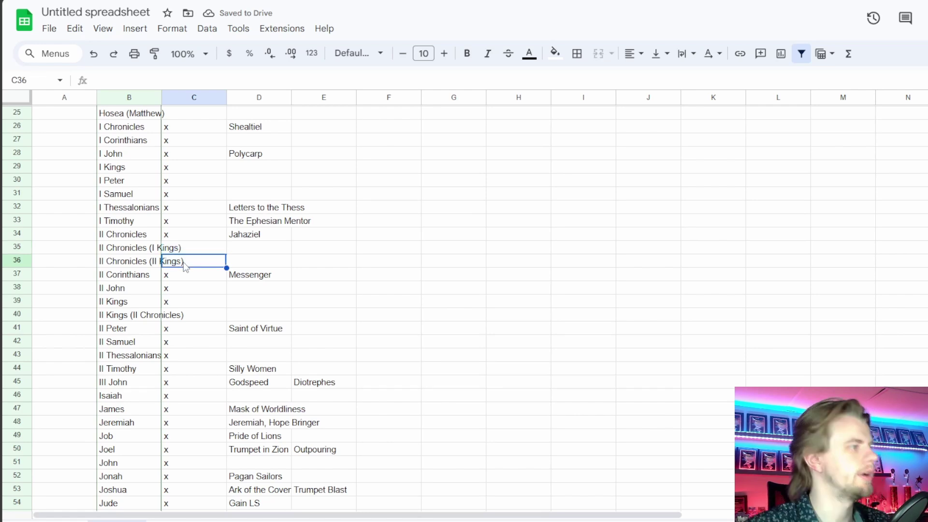
right_click(17, 315)
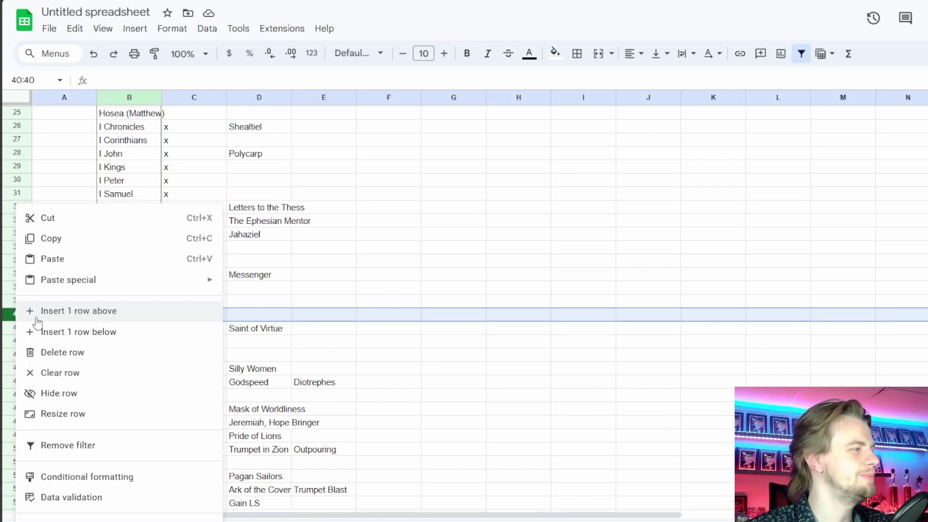
click(67, 352)
click(190, 302)
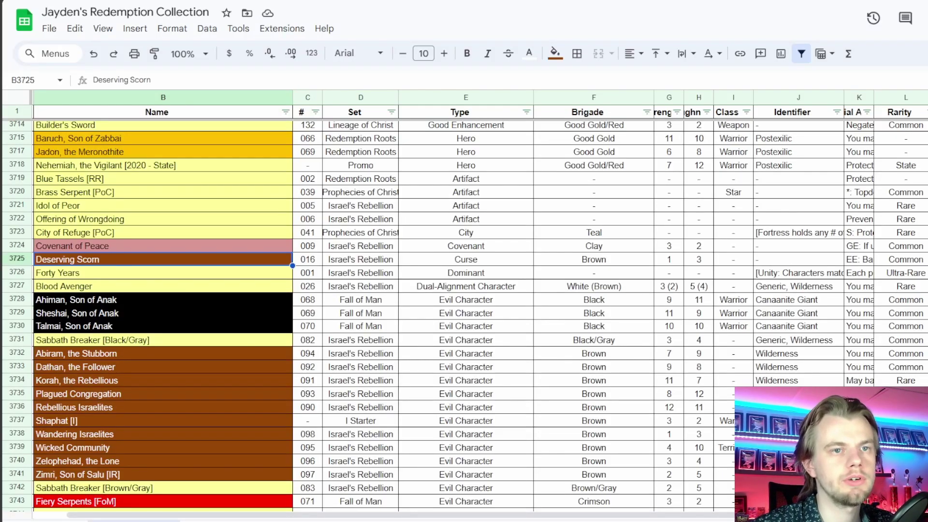
Look through the collection spreadsheet's II Chronicles cards, including Jahaziel, Son of Zechariah [RR] and the evil cards further up
scroll(464, 314, up, 20)
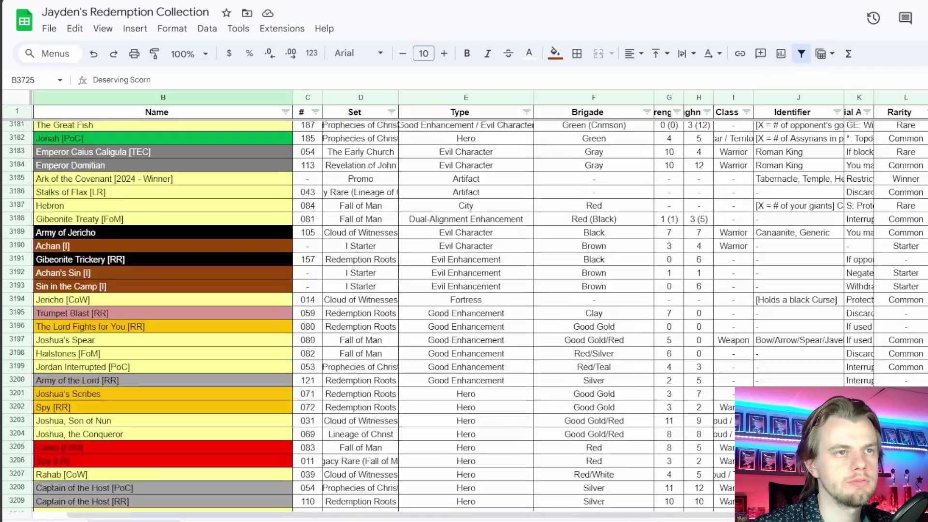
scroll(464, 315, up, 20)
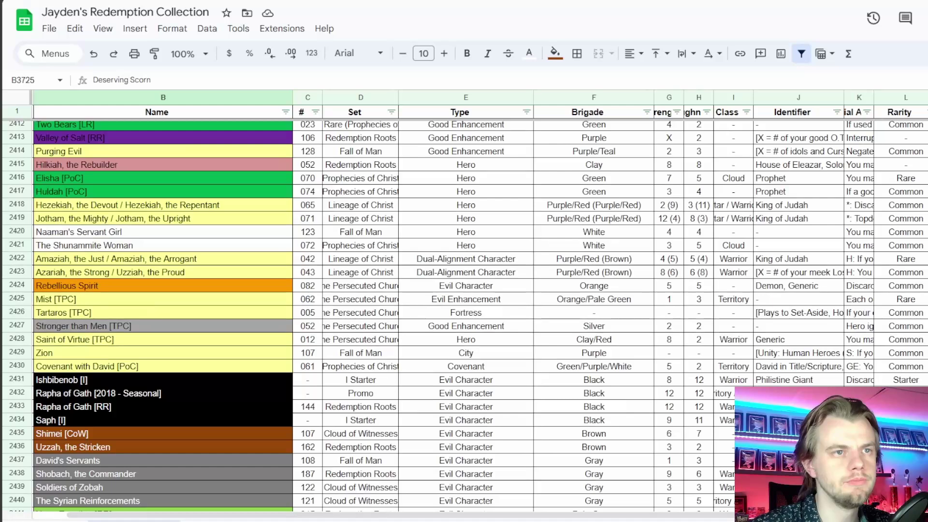
scroll(464, 314, up, 16)
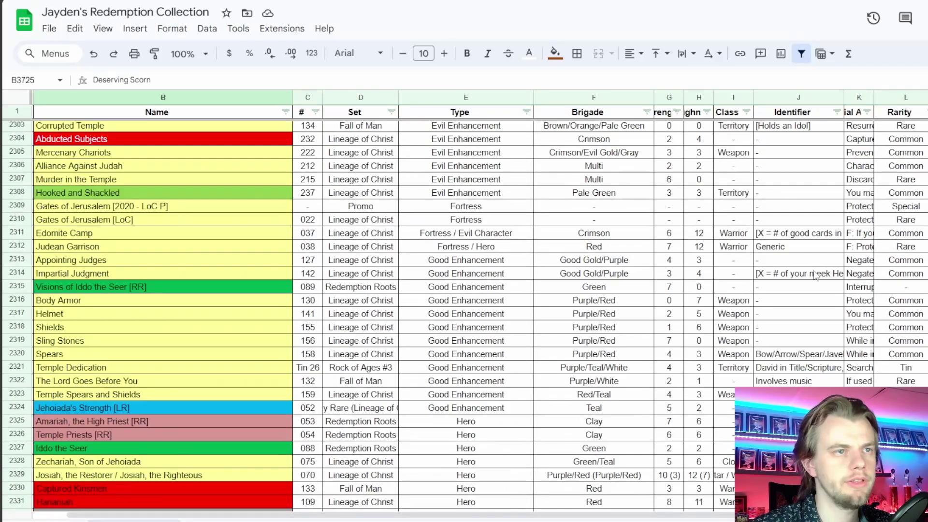
scroll(300, 322, down, 3)
scroll(299, 323, down, 2)
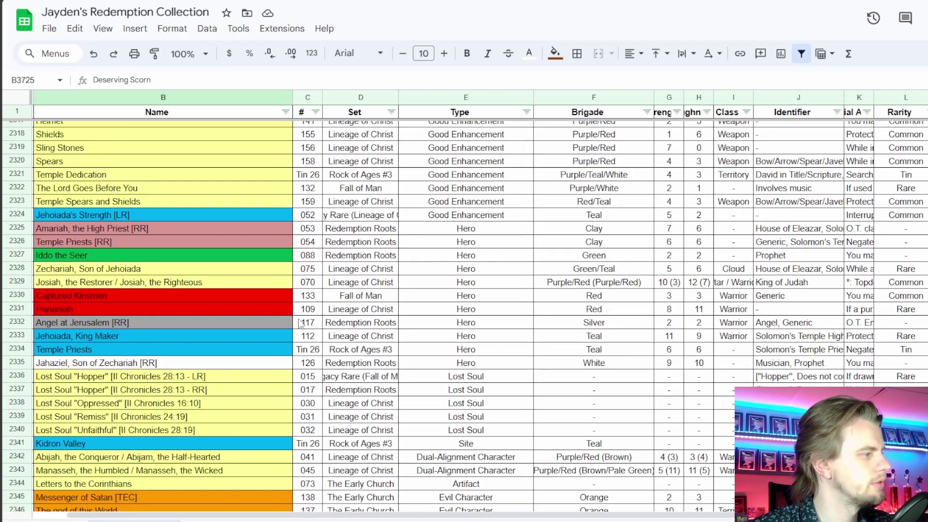
click(159, 363)
scroll(228, 357, up, 8)
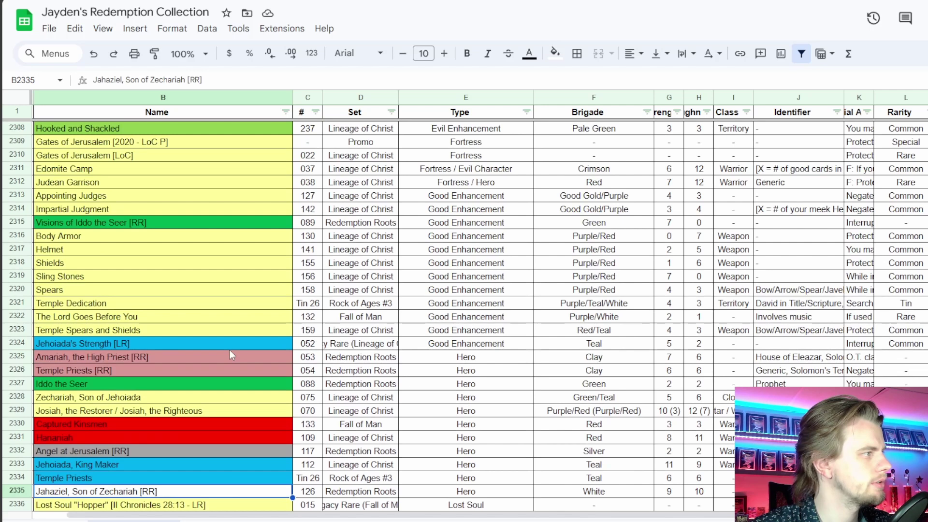
scroll(208, 274, up, 10)
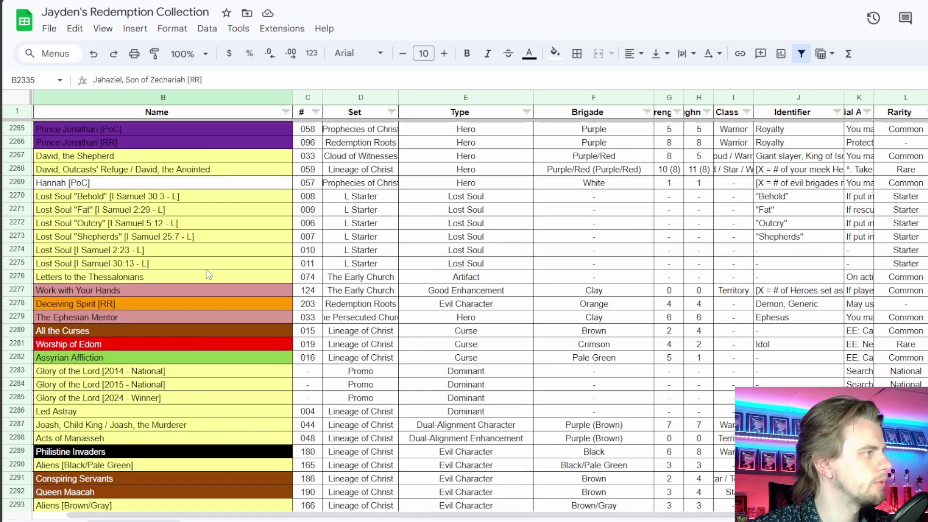
scroll(215, 251, down, 5)
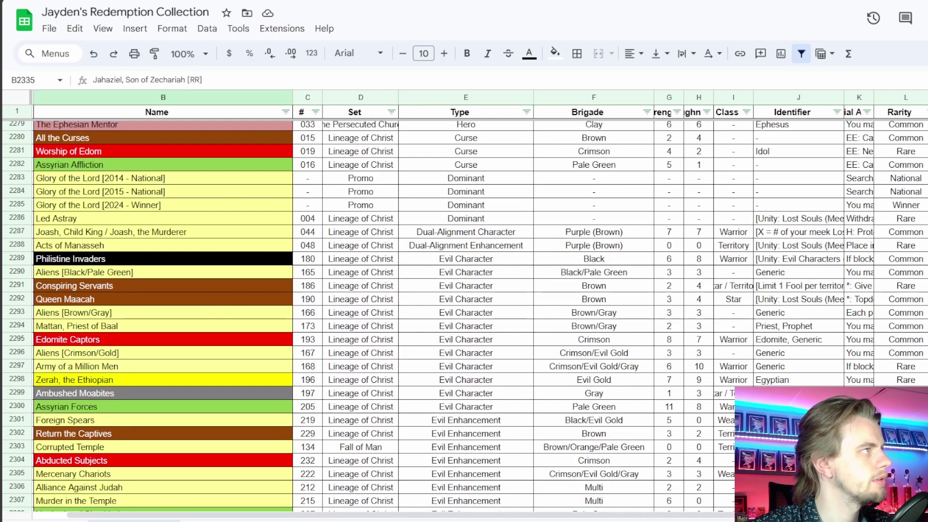
Switch to the deck editor and review the T1_Bible_Deck card references and the cards in its Reserve
key(ctrl+Tab)
key(alt+Tab)
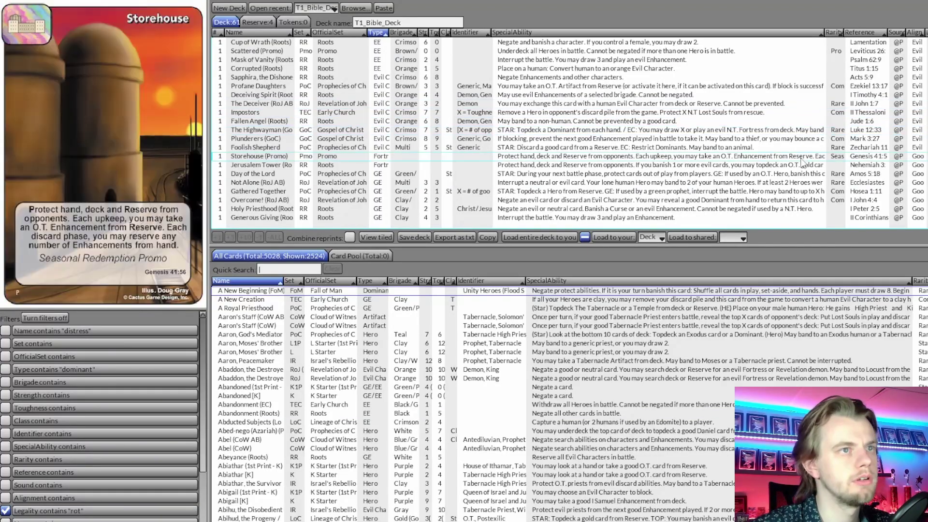
scroll(786, 219, up, 1)
scroll(783, 218, up, 4)
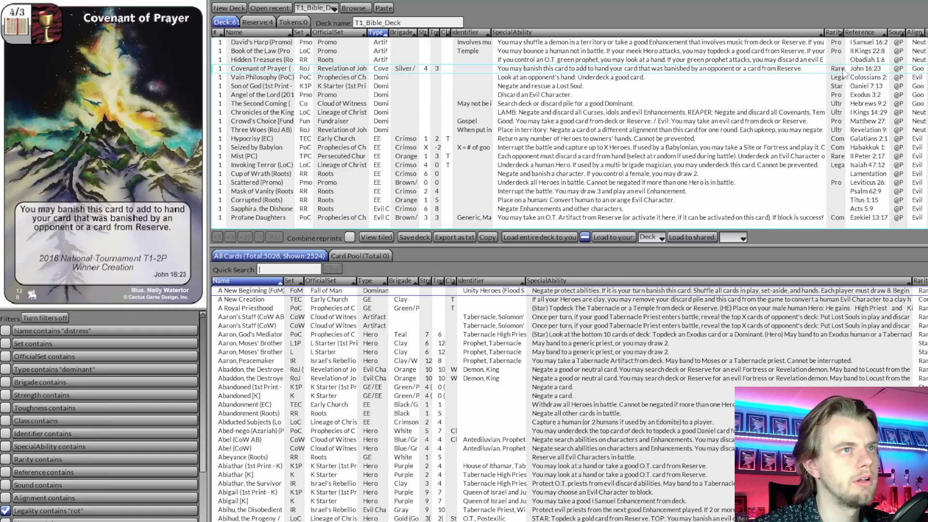
click(257, 22)
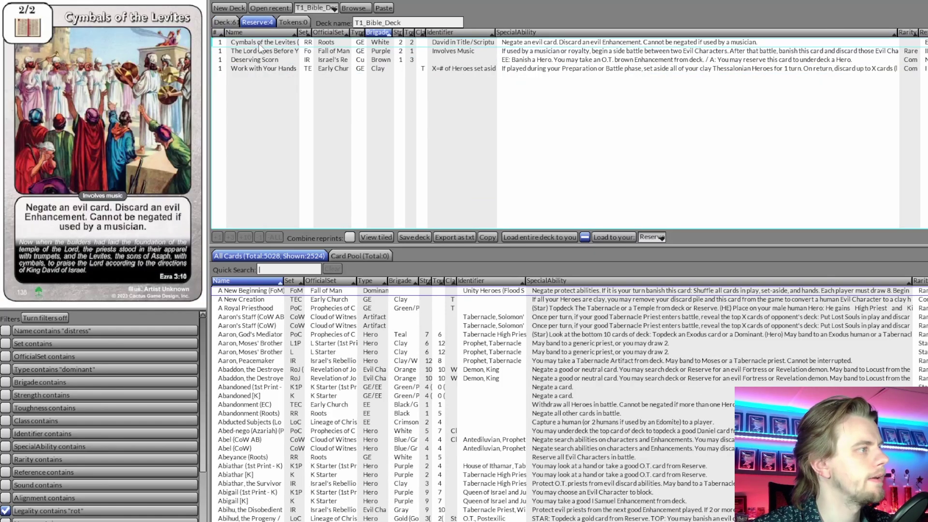
click(261, 52)
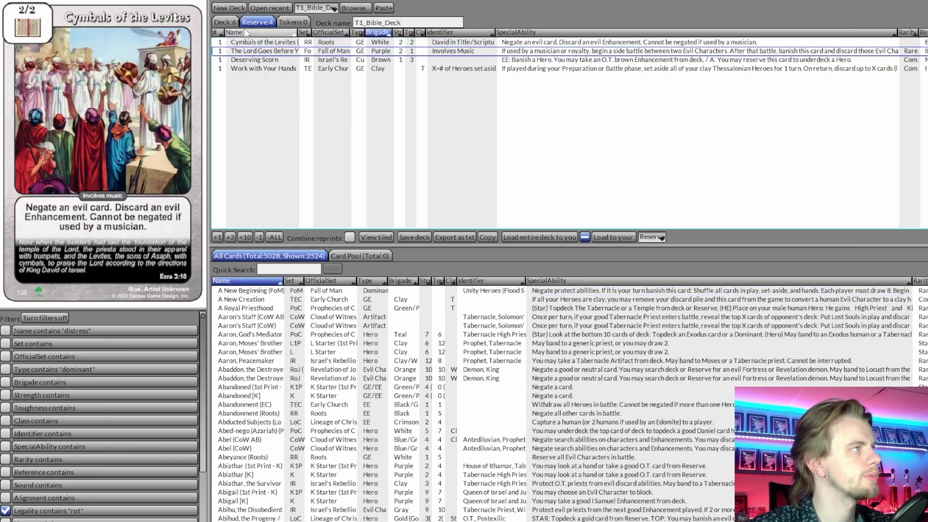
Switch back to the book checklist and delete the II Chronicles (I Kings) and II Chronicles (II Kings) rows
key(alt+Tab)
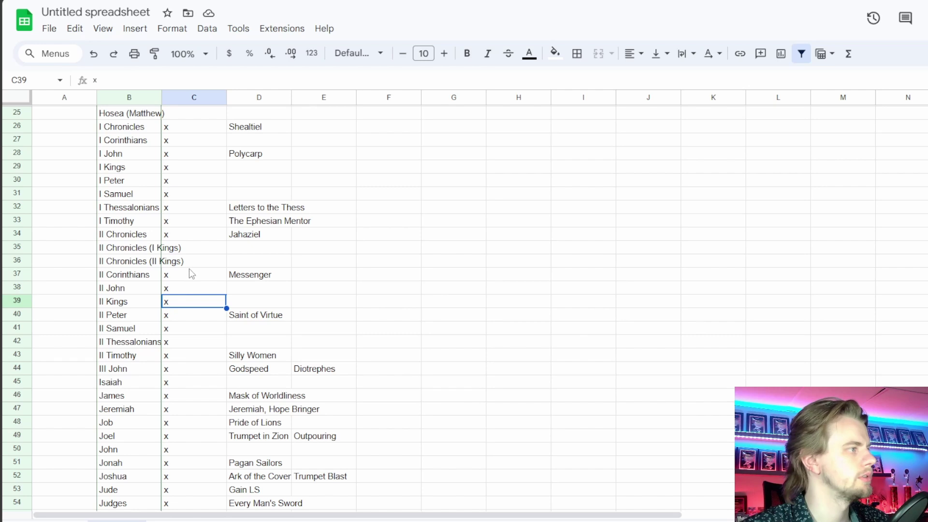
click(129, 238)
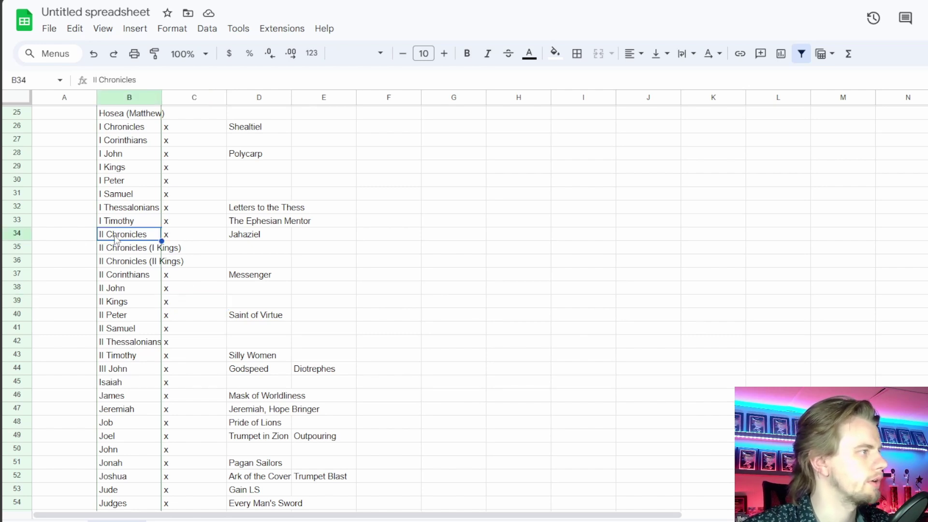
drag(17, 247, 18, 257)
right_click(19, 257)
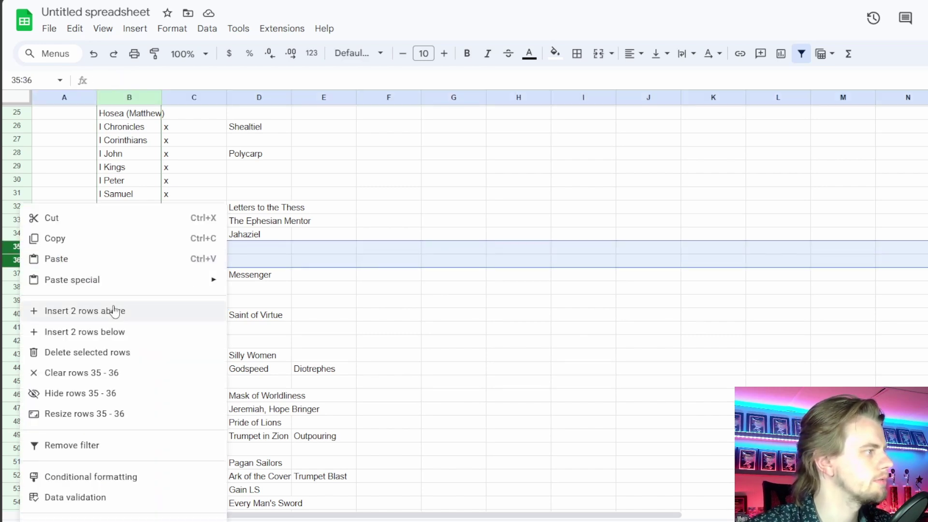
click(112, 352)
Delete the Hosea (Matthew) row and the three Hebrews cross-reference rows for Exodus, Jeremiah and Psalm
scroll(198, 316, up, 4)
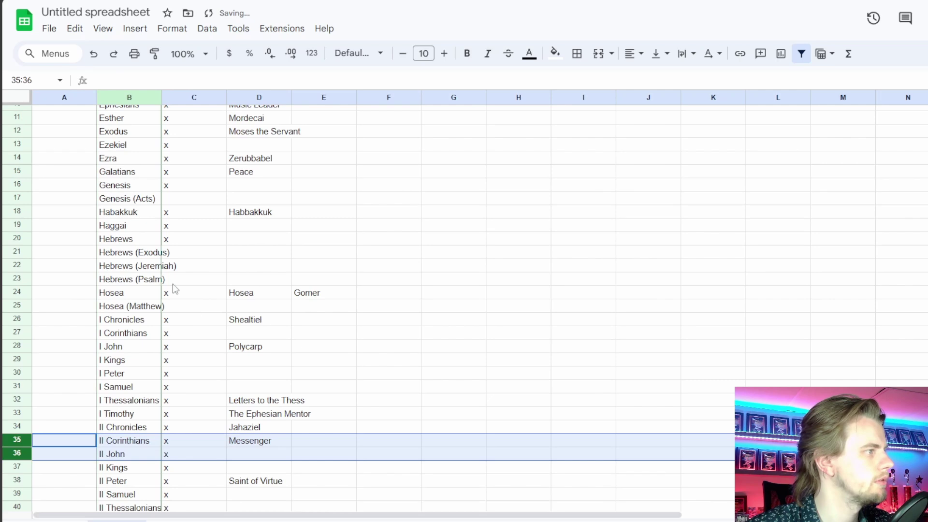
click(17, 306)
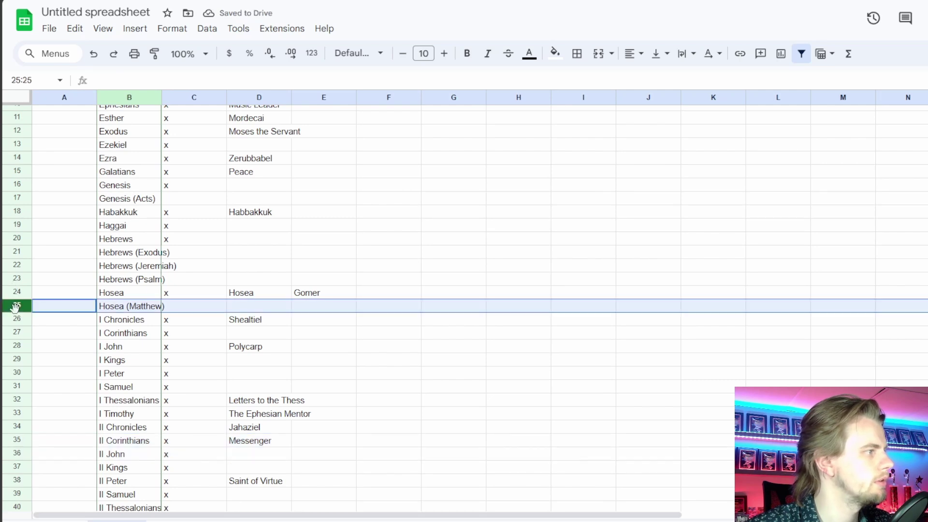
right_click(17, 306)
click(62, 353)
drag(11, 282, 16, 253)
right_click(16, 273)
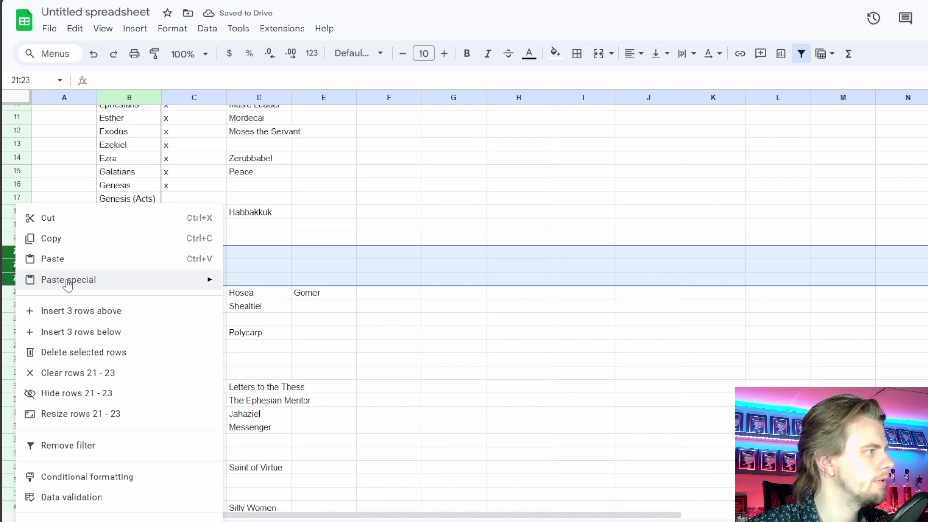
click(73, 352)
Delete the Genesis (Acts) and Acts (Isaiah) rows from the checklist
scroll(223, 337, up, 3)
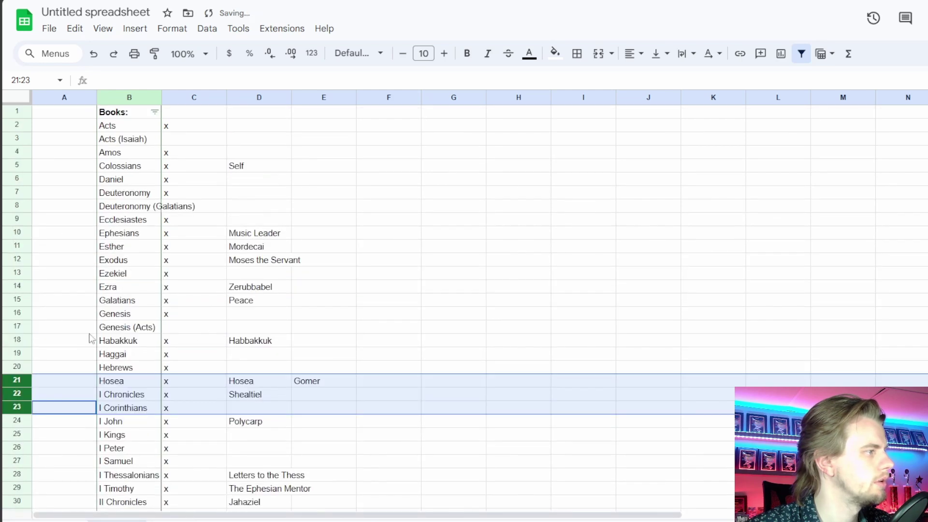
click(10, 329)
right_click(12, 328)
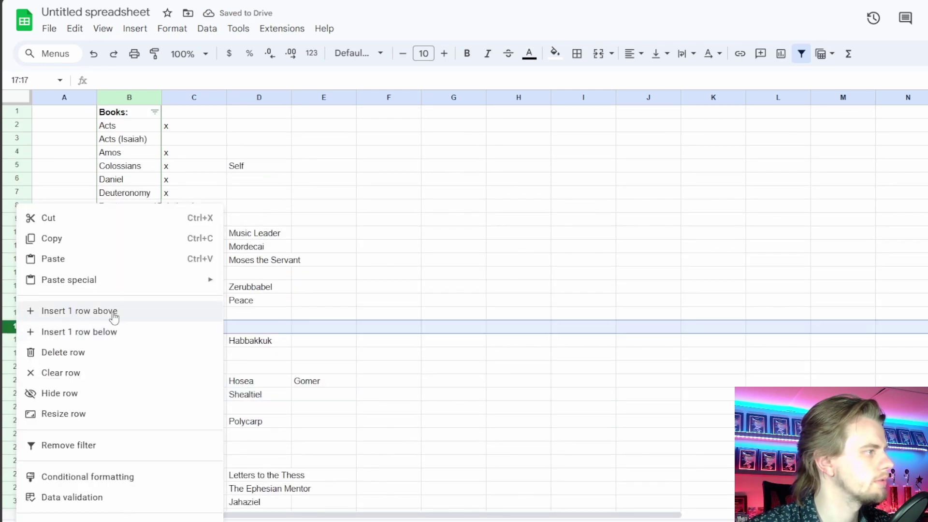
click(87, 355)
click(29, 136)
right_click(29, 137)
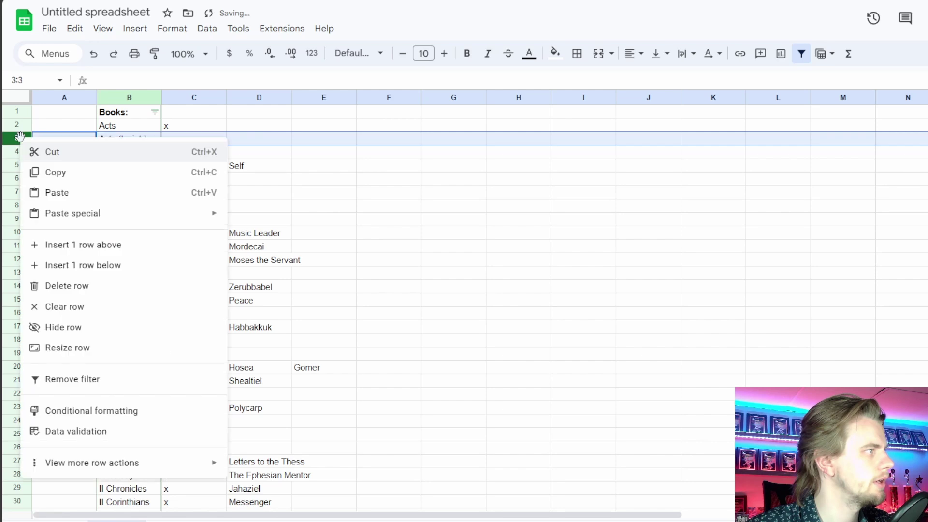
click(91, 284)
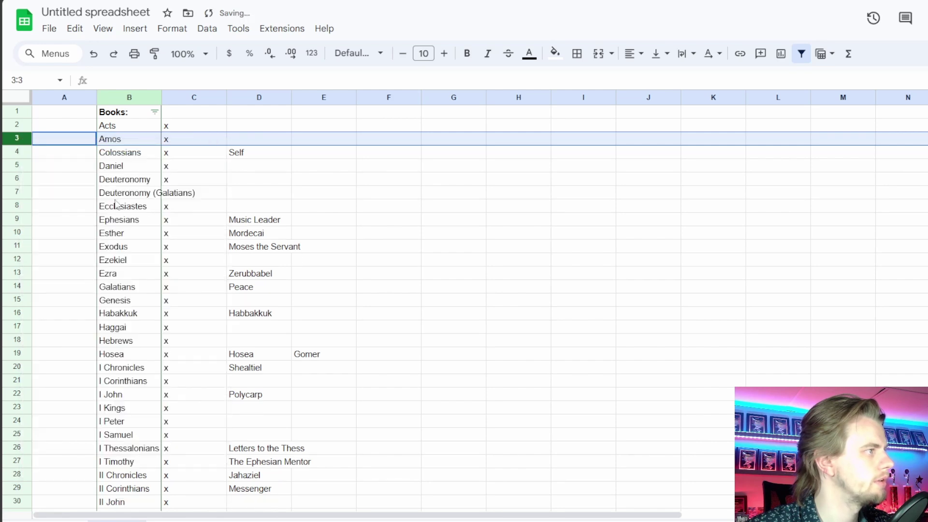
Delete the Deuteronomy (Galatians) row and check the x marks in C2:C67 from Acts down to Zephaniah
click(18, 190)
right_click(18, 190)
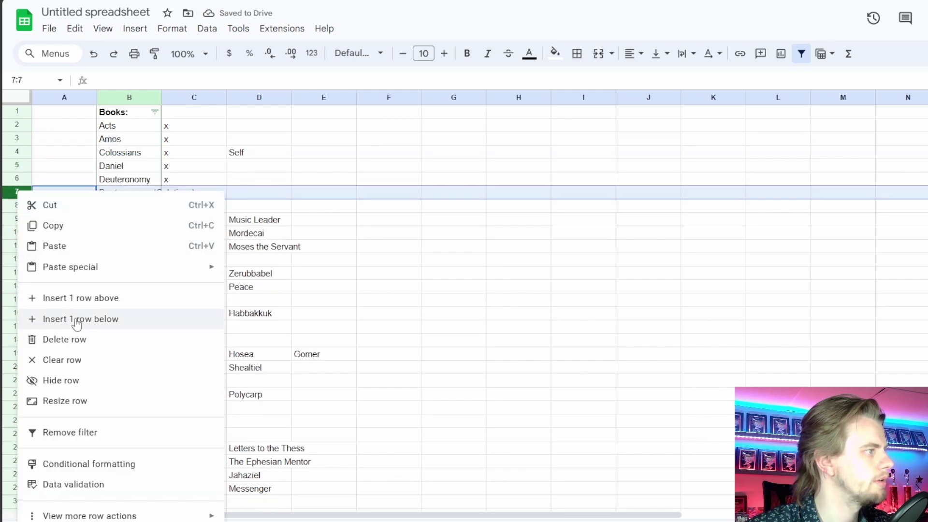
click(77, 338)
drag(193, 126, 206, 358)
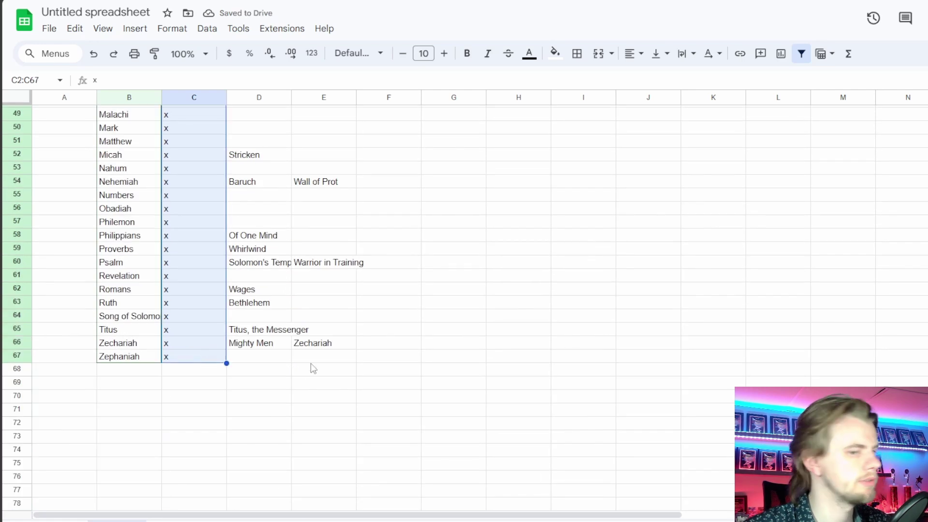
click(253, 375)
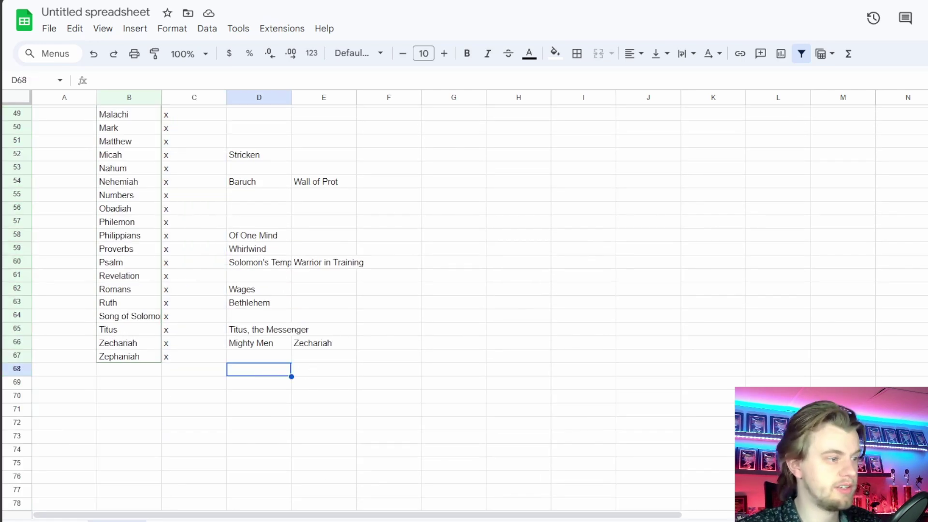
Switch to the deck editor, sort the main deck by Reference and review the list from Acts to Zephaniah
key(alt+Tab)
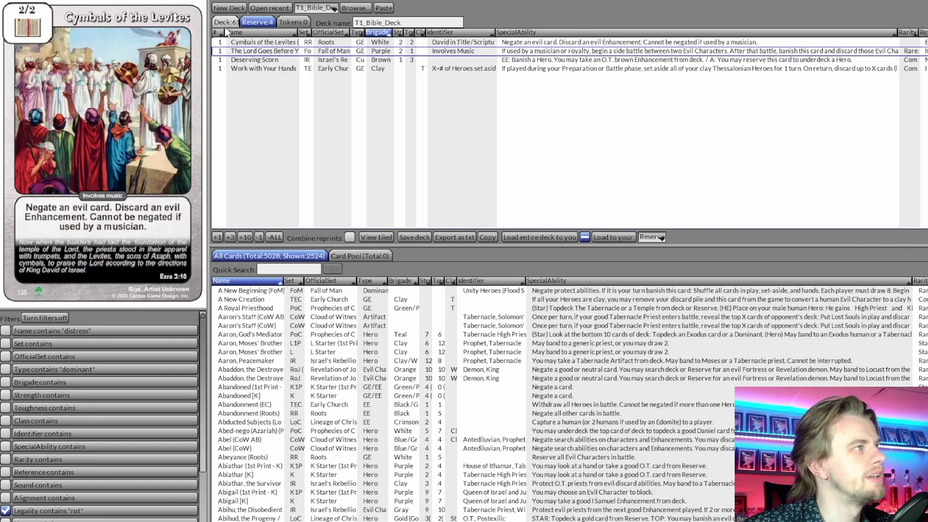
click(855, 33)
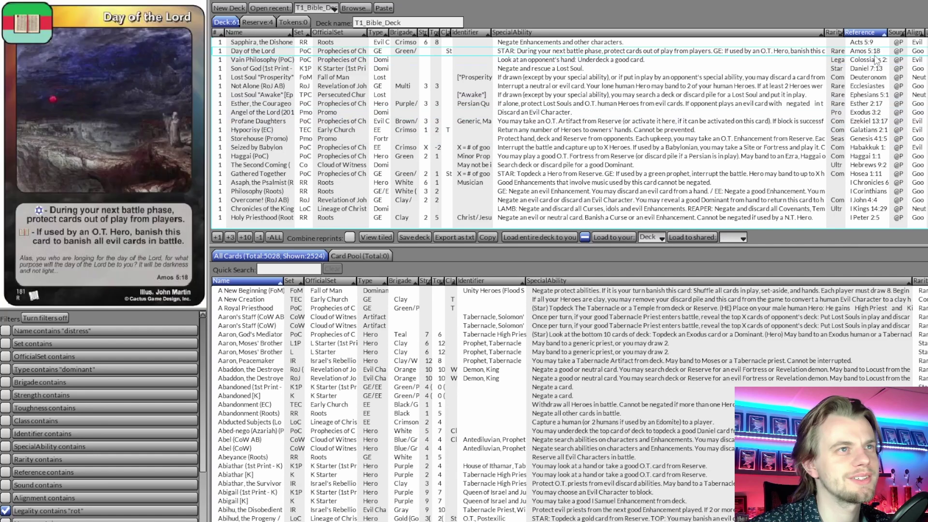
scroll(870, 203, down, 5)
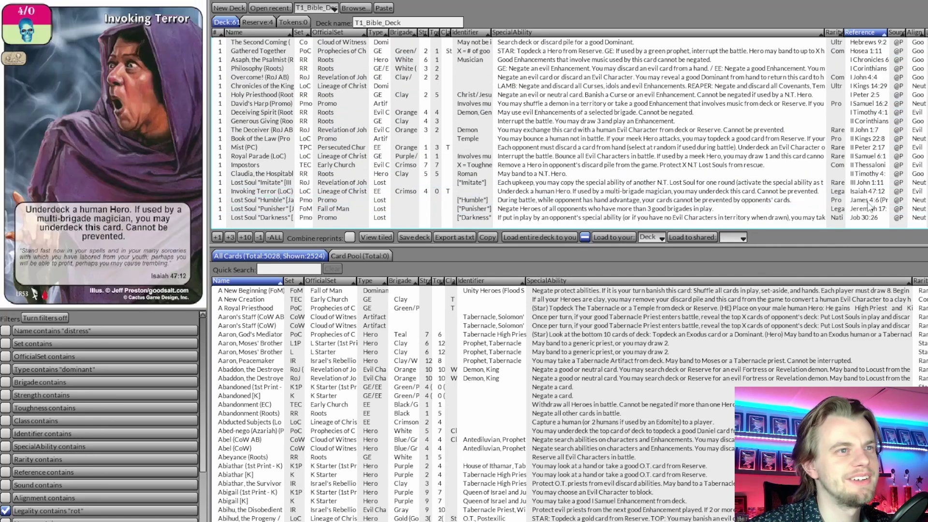
scroll(871, 206, down, 9)
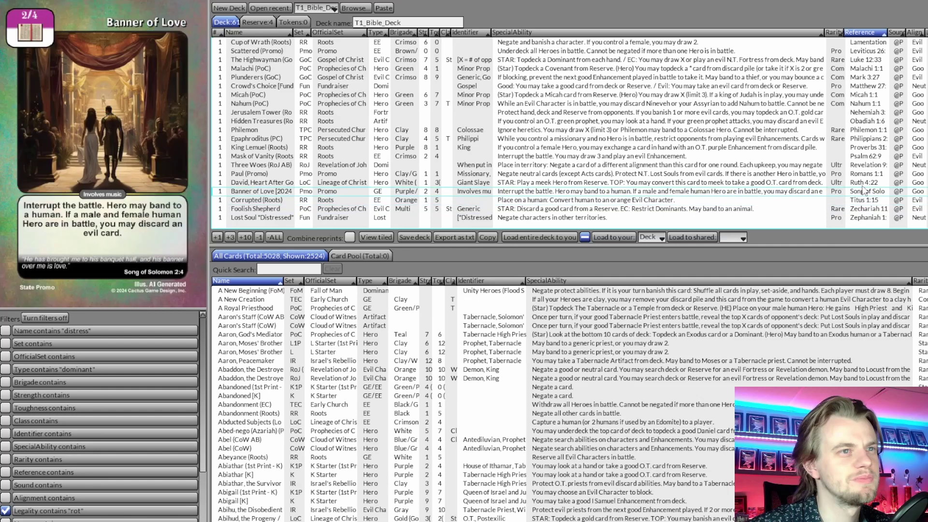
scroll(863, 130, up, 8)
scroll(863, 129, up, 6)
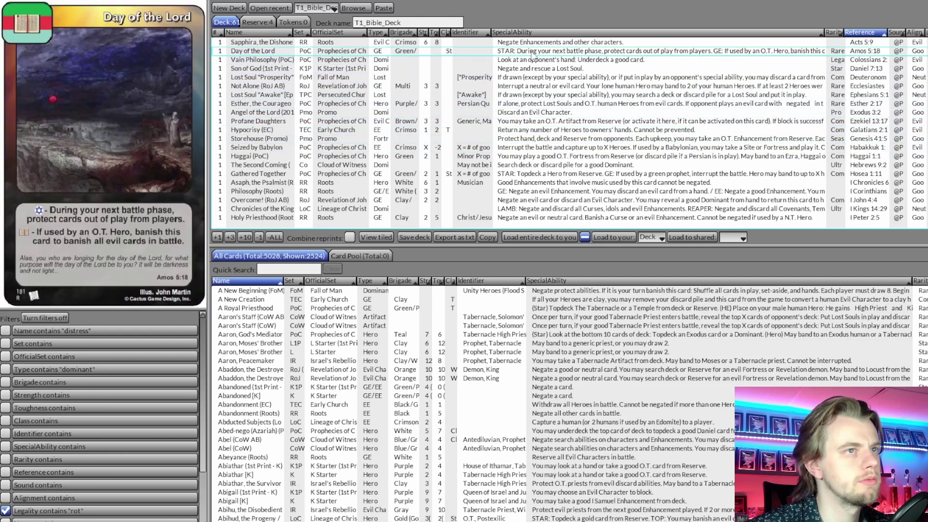
Check the reserve cards and review the main deck's Reference column from Genesis through Obadiah
click(257, 22)
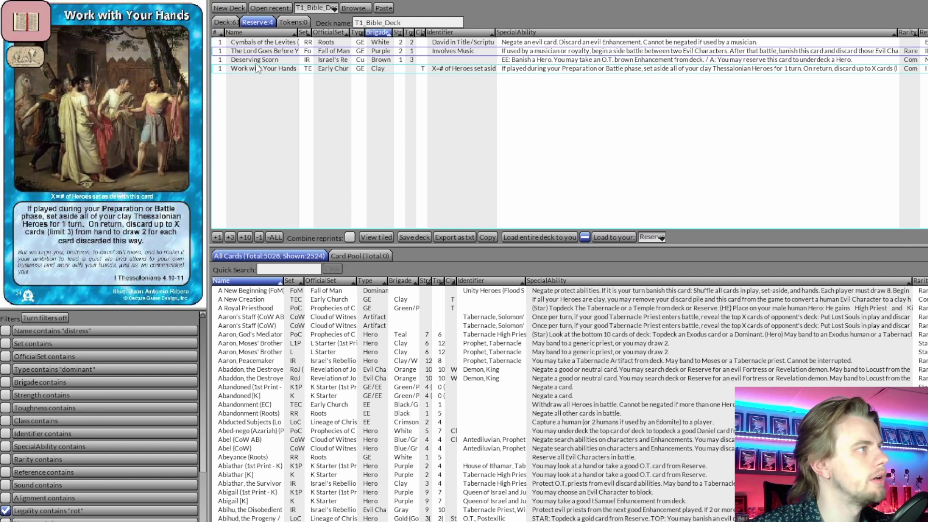
click(226, 22)
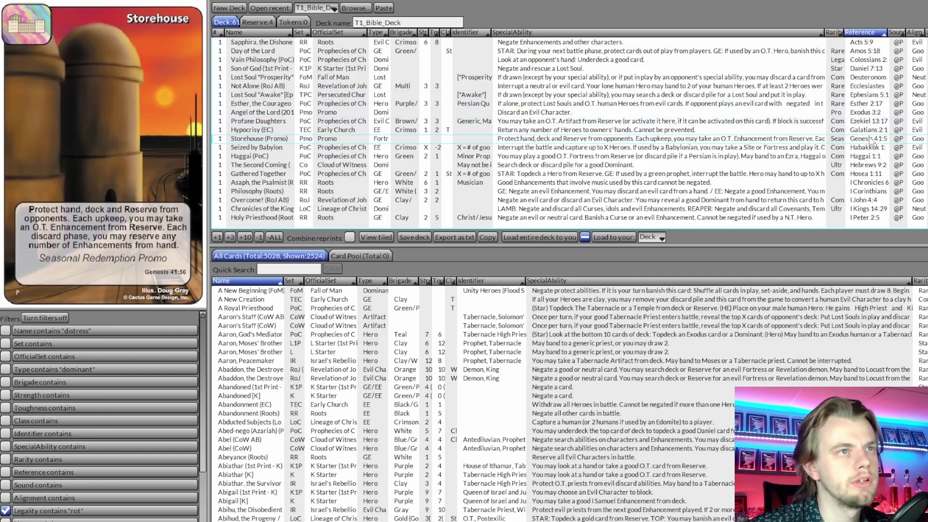
scroll(884, 144, down, 1)
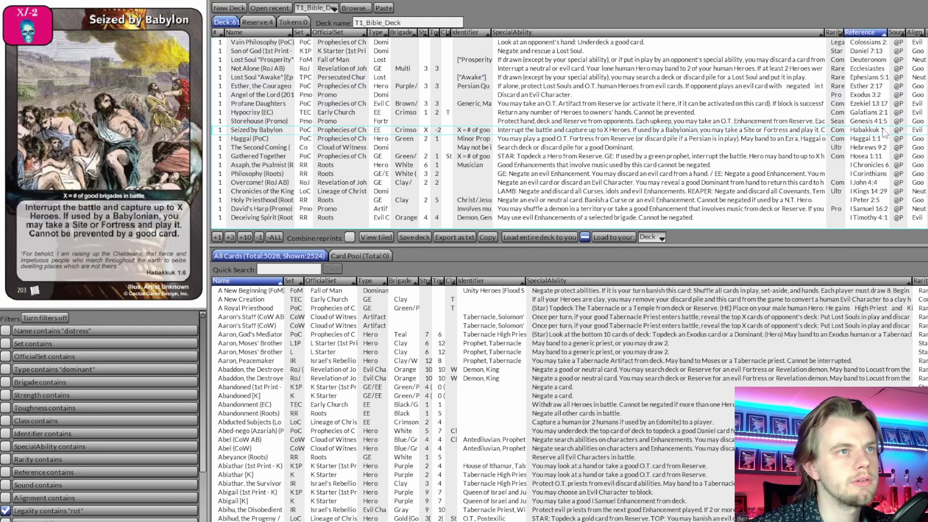
scroll(873, 160, down, 1)
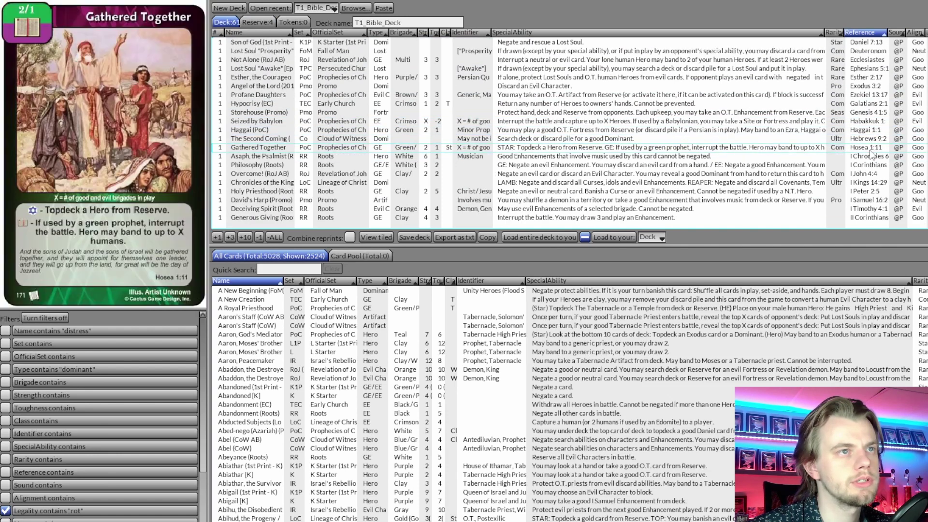
scroll(873, 154, down, 2)
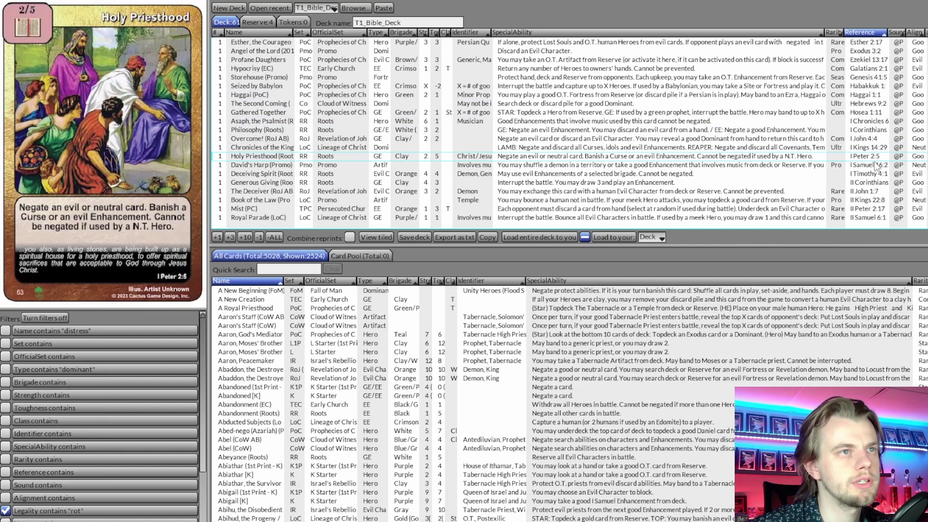
scroll(878, 175, down, 1)
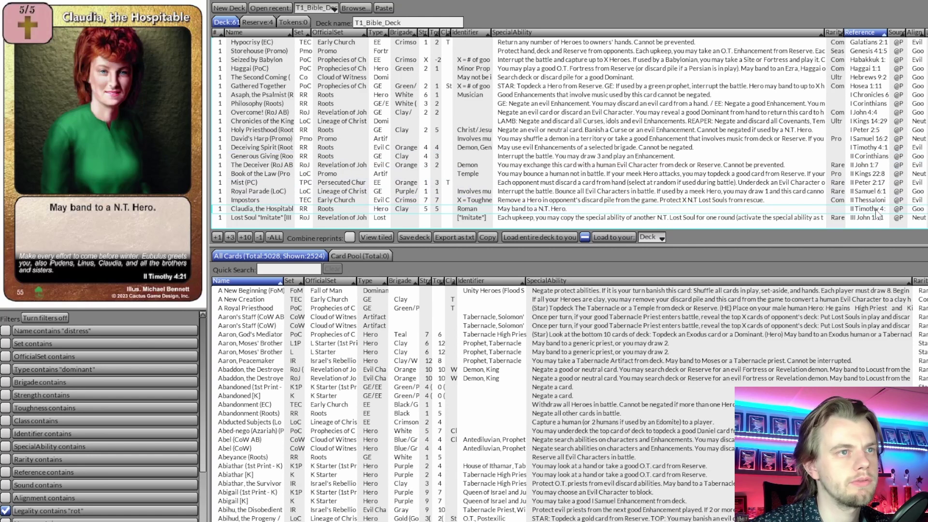
scroll(877, 211, down, 4)
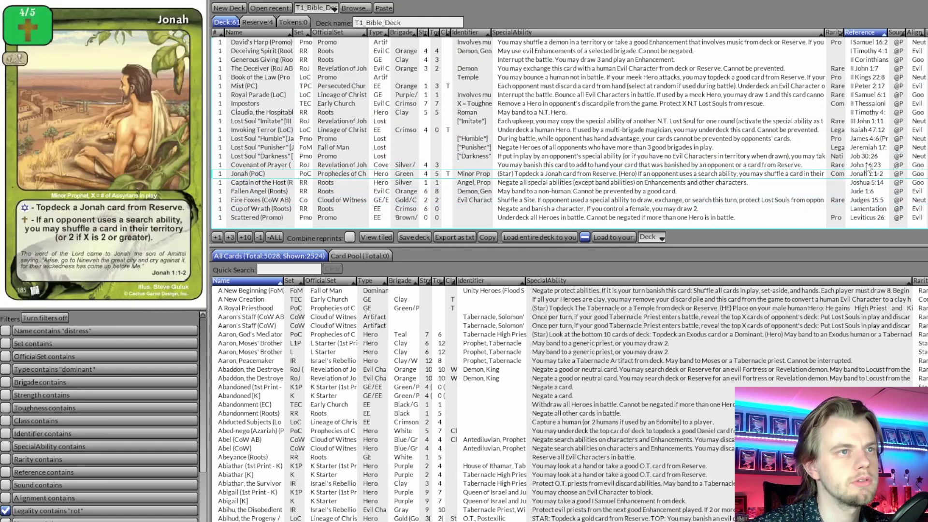
scroll(882, 178, down, 1)
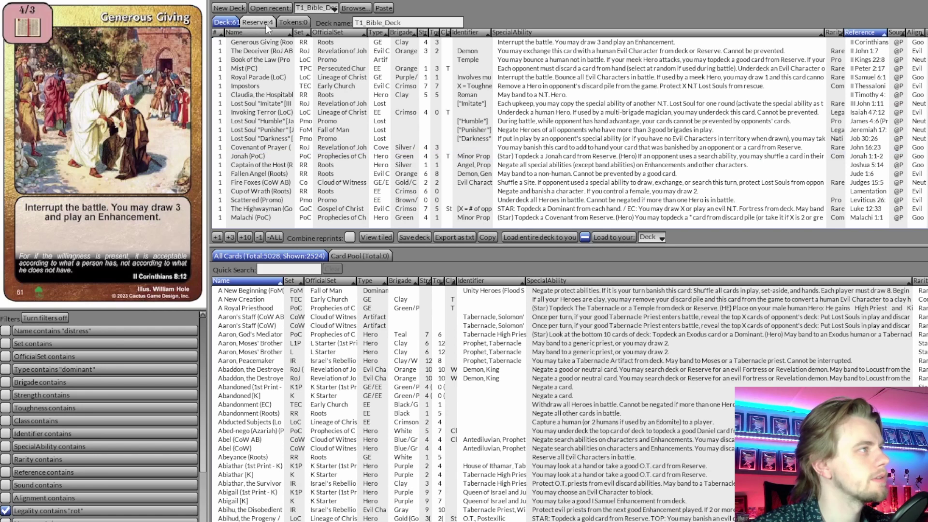
scroll(870, 195, down, 2)
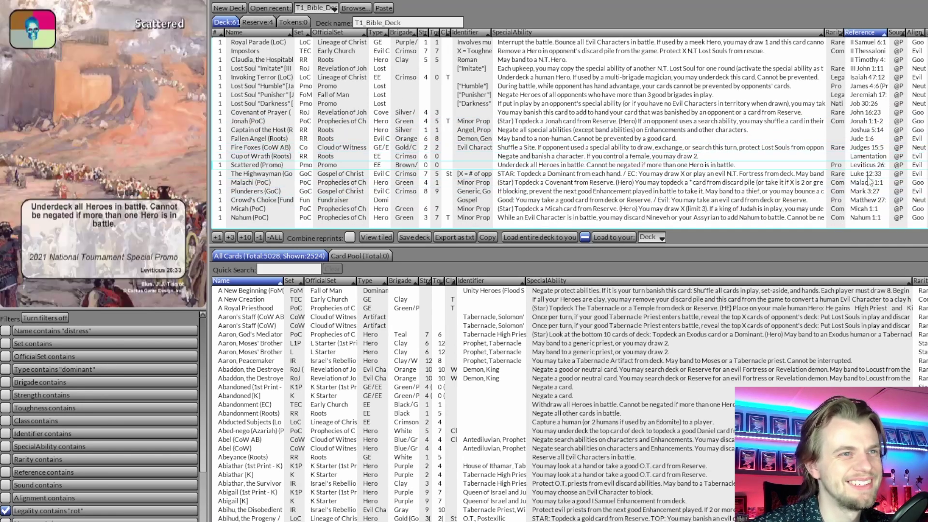
scroll(870, 193, down, 1)
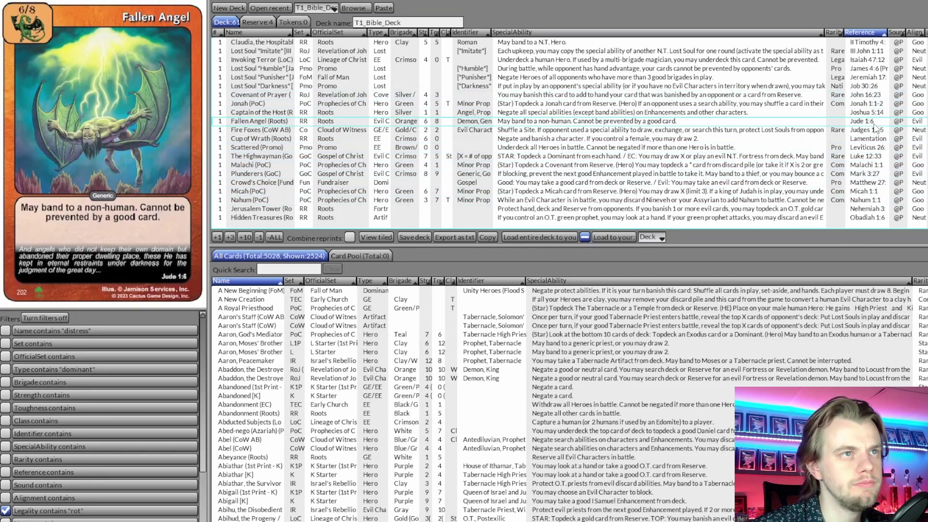
Bring up the book checklist from its first row and place the deck editor window beside it, keeping the Books column uncovered
key(alt+Tab)
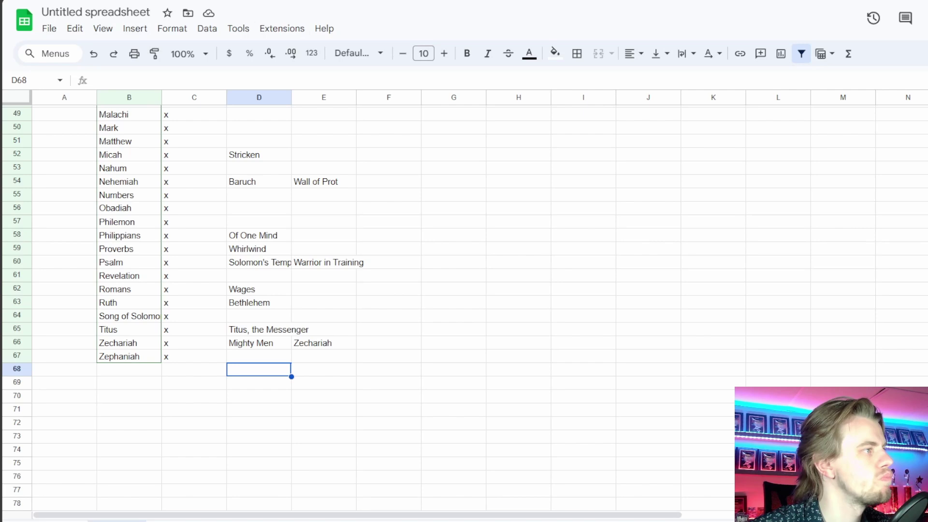
scroll(255, 235, up, 3)
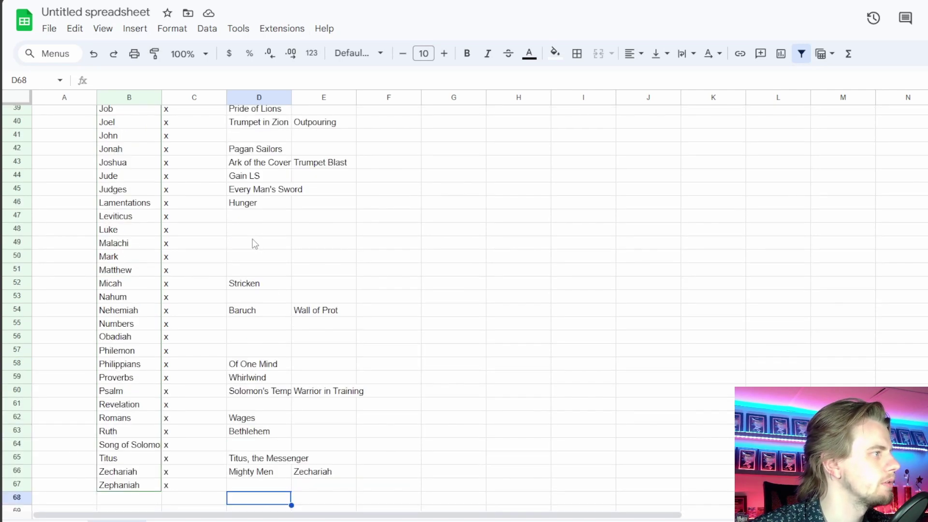
scroll(256, 236, up, 12)
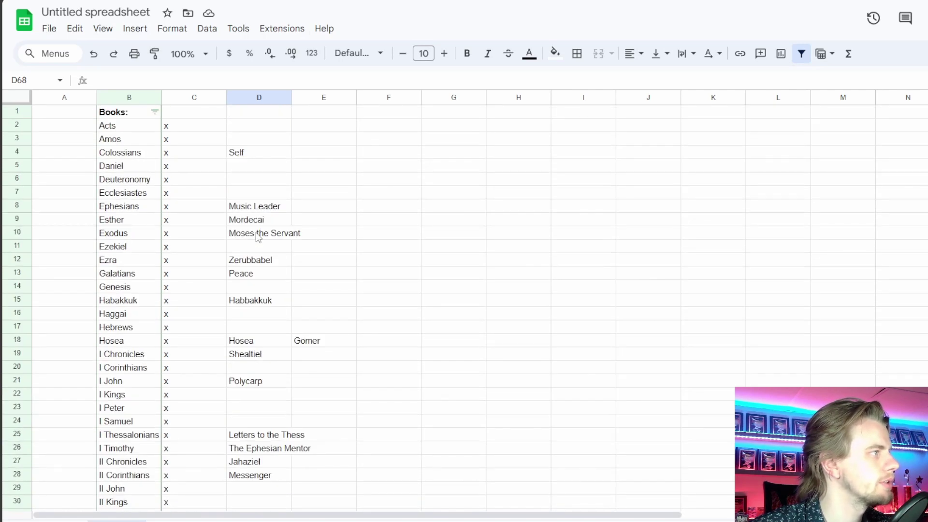
key(alt+Tab)
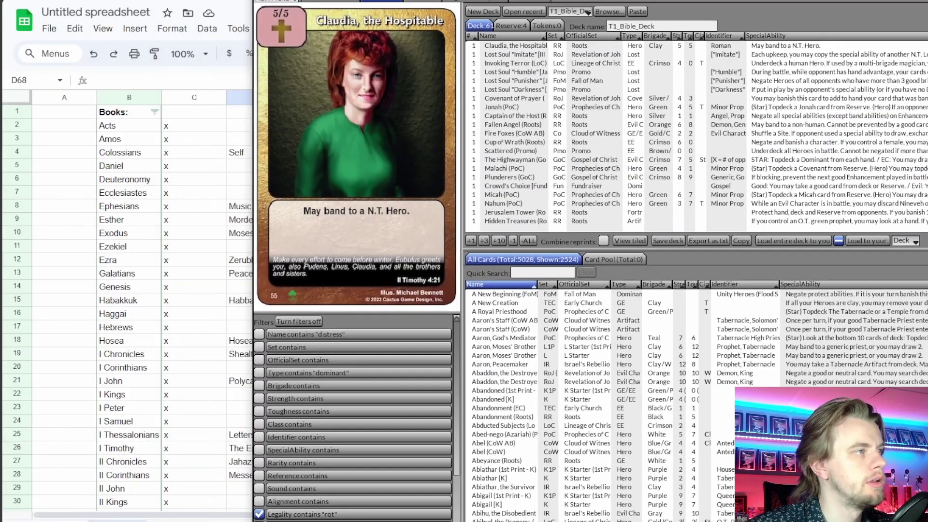
drag(733, 0, 657, 9)
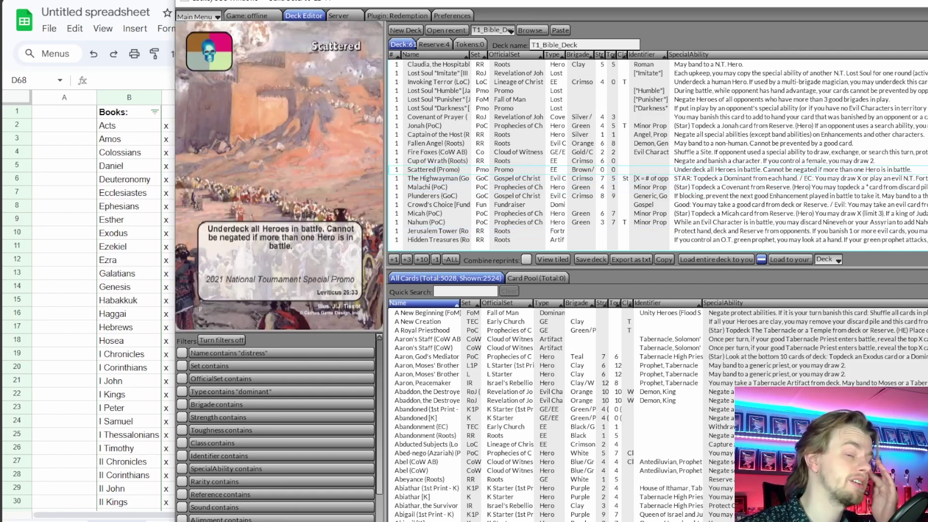
Compare the main deck cards one by one with the checklist, from Sapphira (Acts) to Angel of the Lord (Exodus)
scroll(430, 160, up, 6)
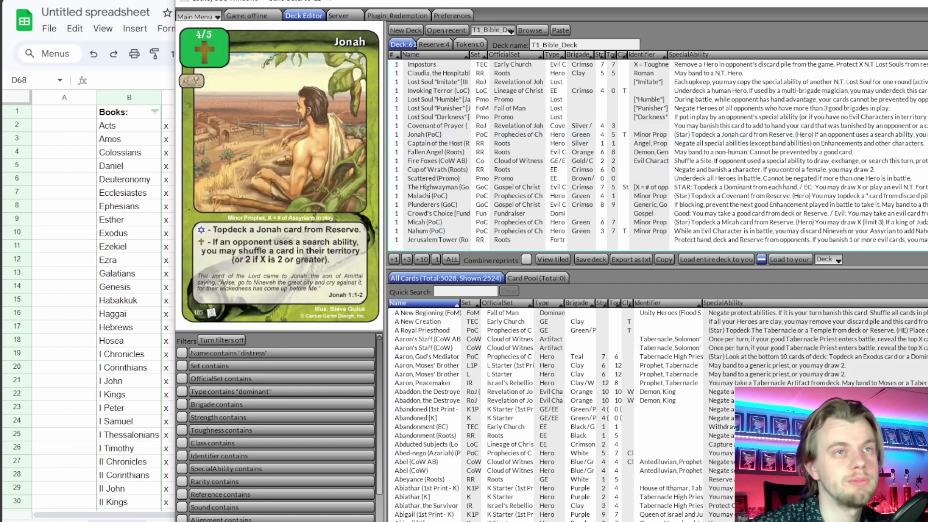
scroll(658, 152, up, 3)
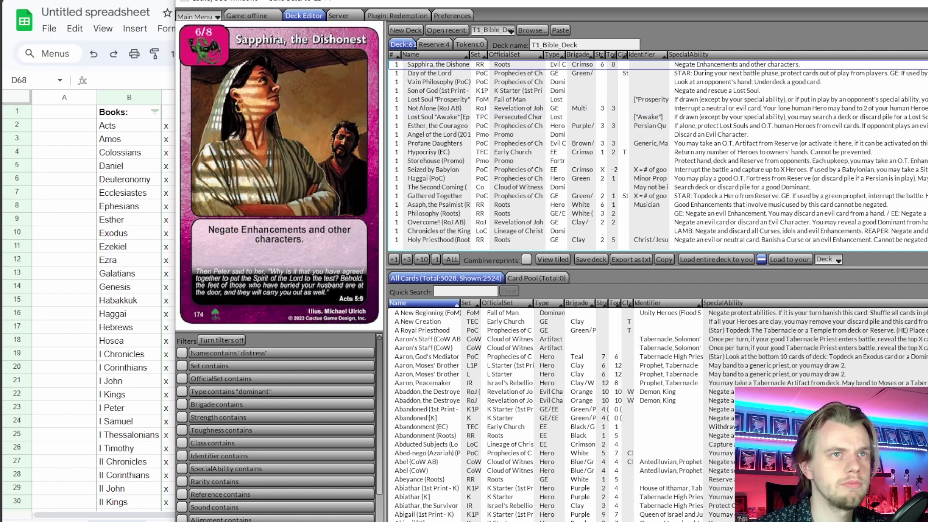
click(435, 73)
click(435, 82)
click(435, 91)
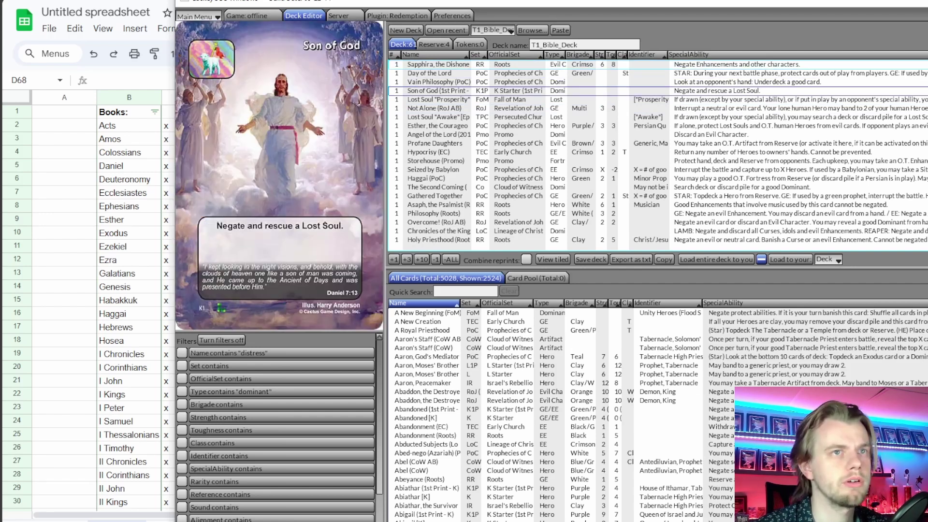
click(435, 99)
click(435, 107)
click(435, 117)
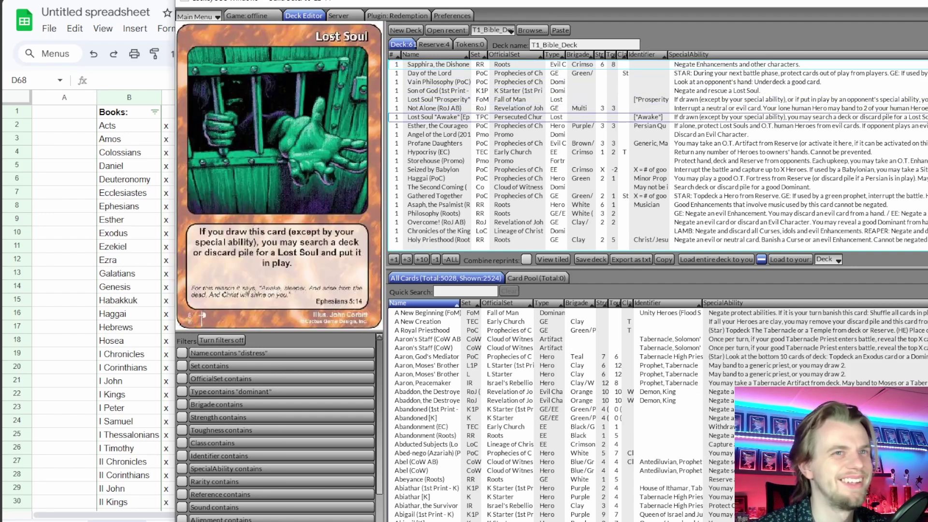
click(435, 126)
click(435, 134)
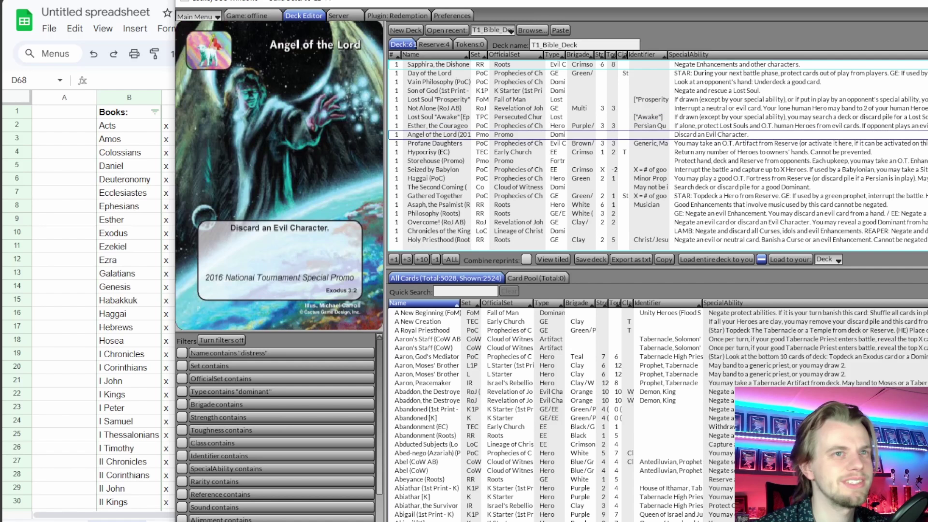
Continue comparing deck cards with the checklist, from Profane Daughters (Ezekiel) to Overcome! (I John)
click(435, 144)
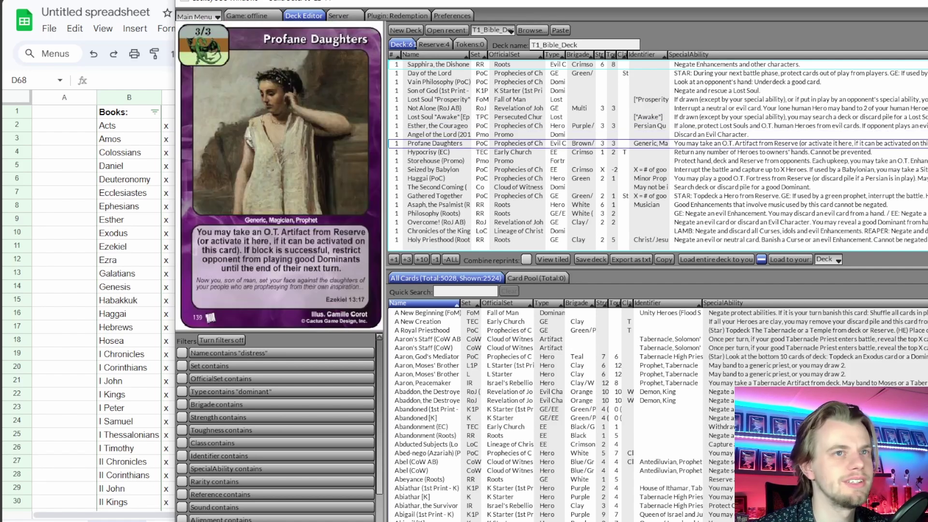
click(436, 152)
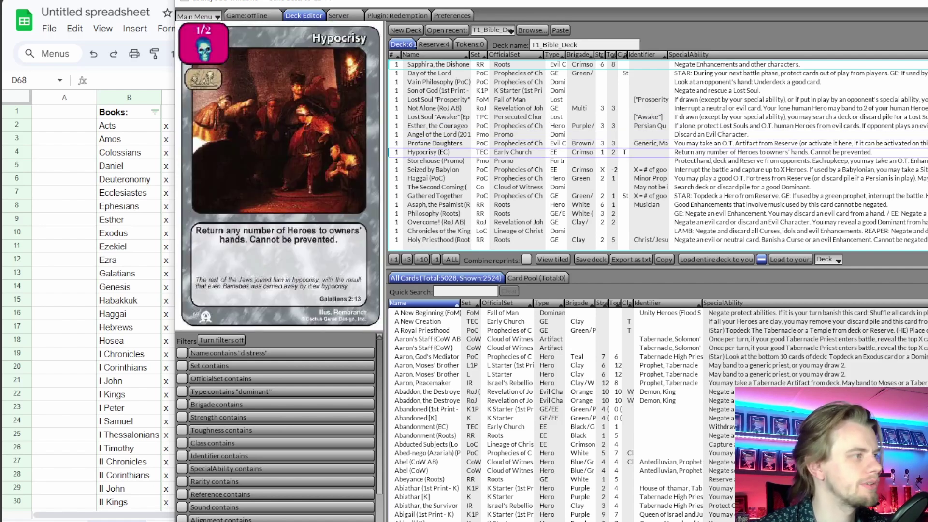
click(435, 161)
click(435, 169)
click(435, 177)
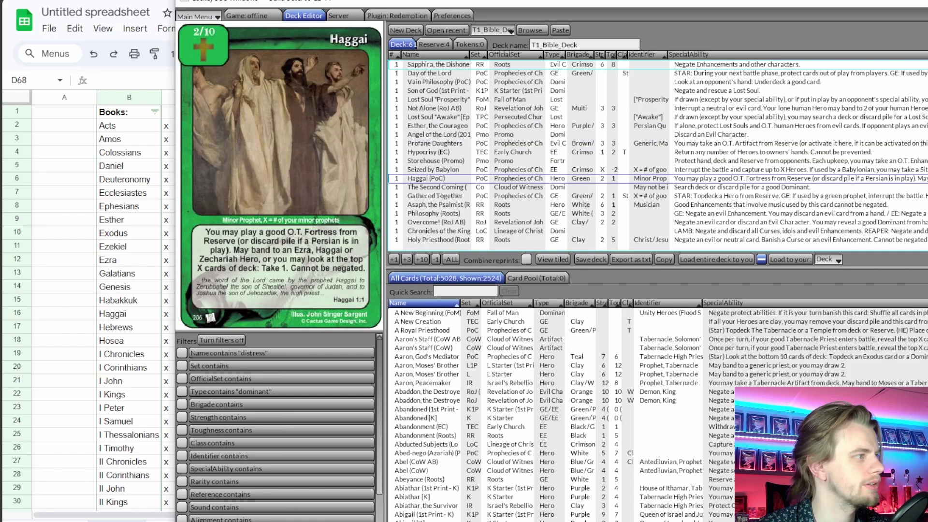
click(435, 187)
click(435, 196)
click(435, 204)
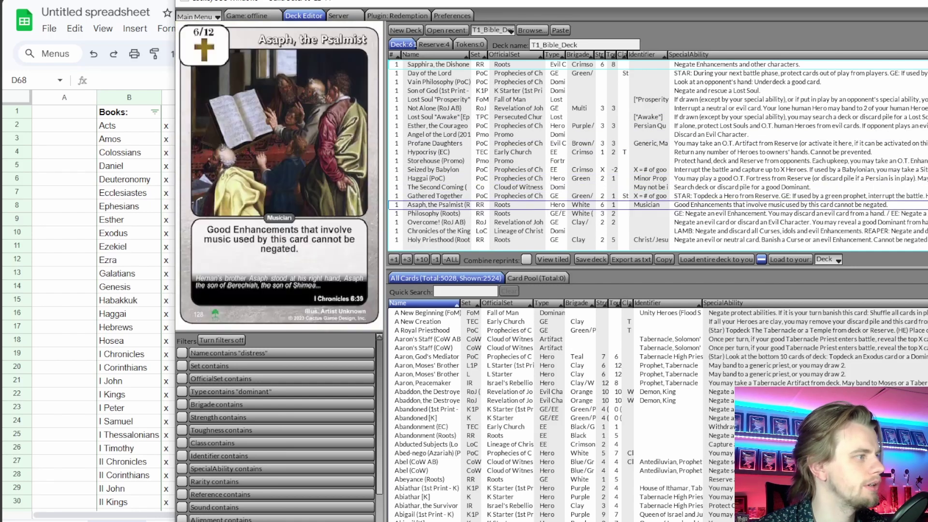
click(435, 213)
click(435, 222)
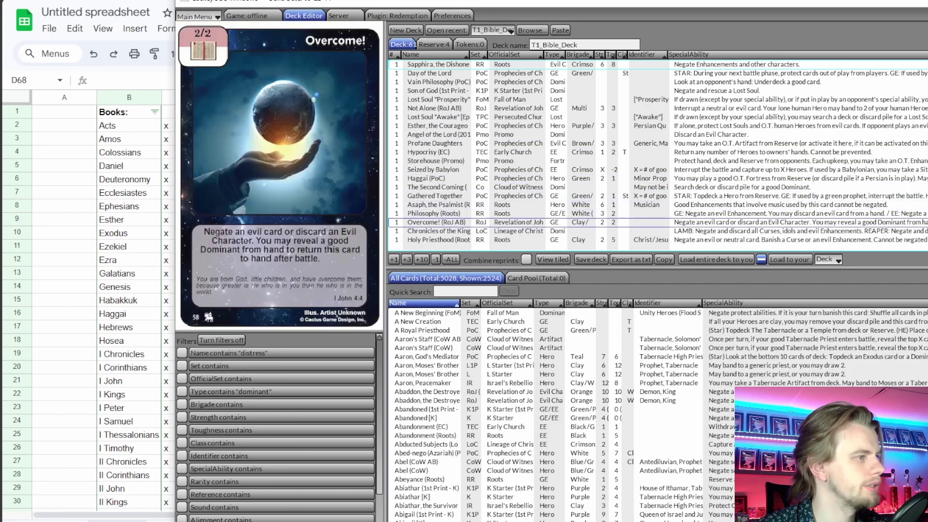
Check the deck cards against the checklist from the I Kings card to Mist (II Peter)
click(435, 231)
key(Down)
key(Down)
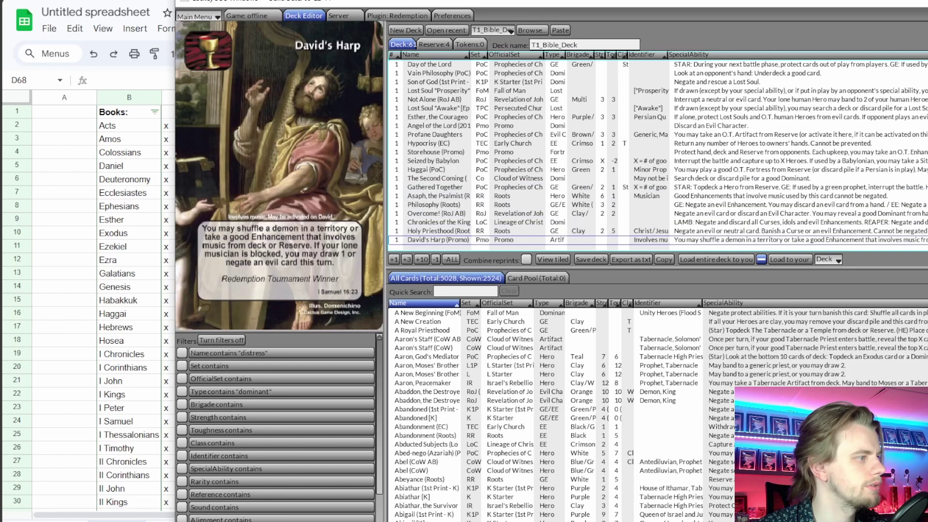
key(Down)
key(Down)
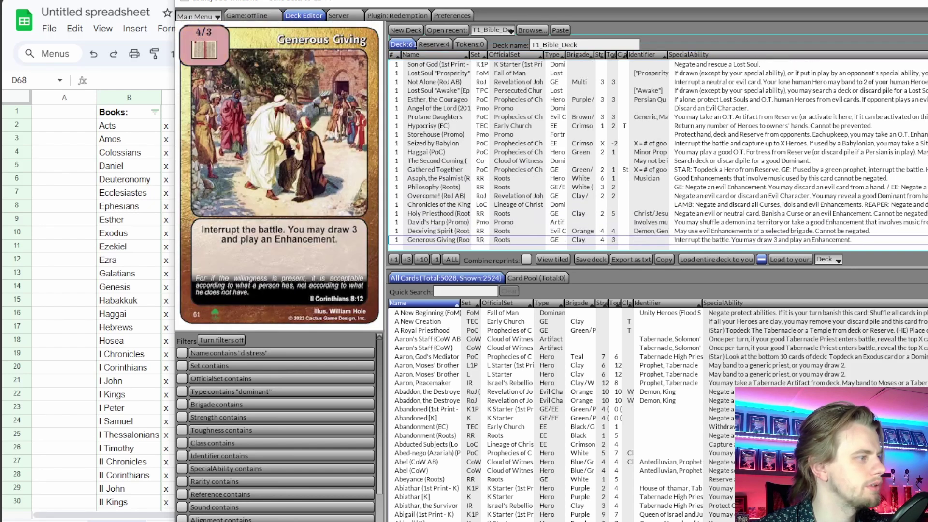
key(Up)
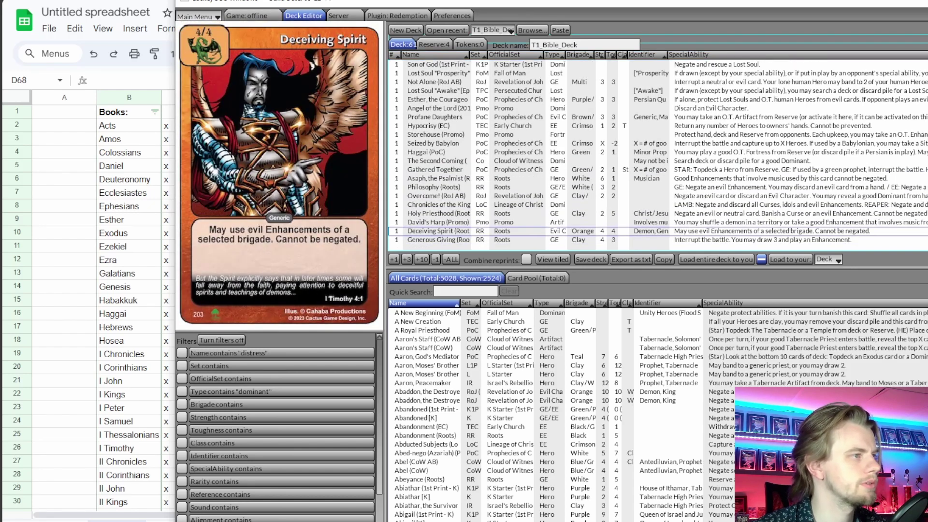
key(Down)
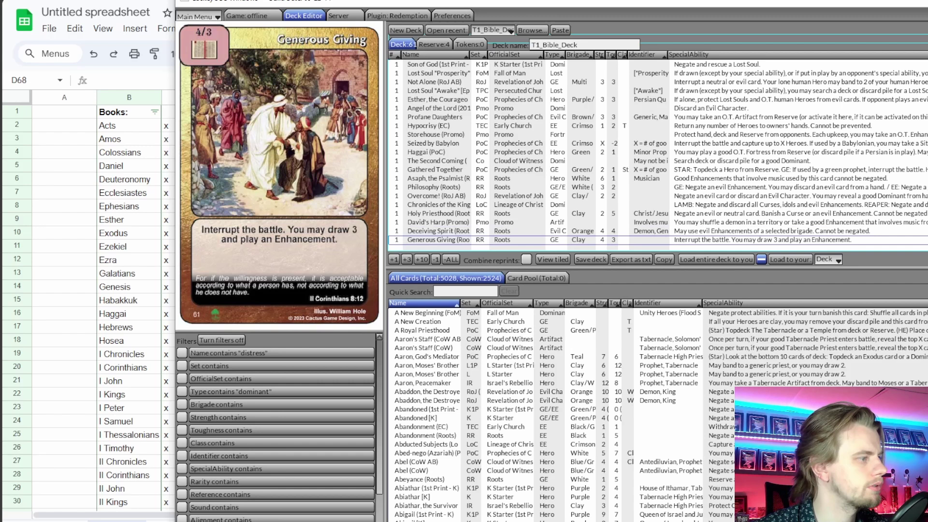
key(Down)
key(Down)
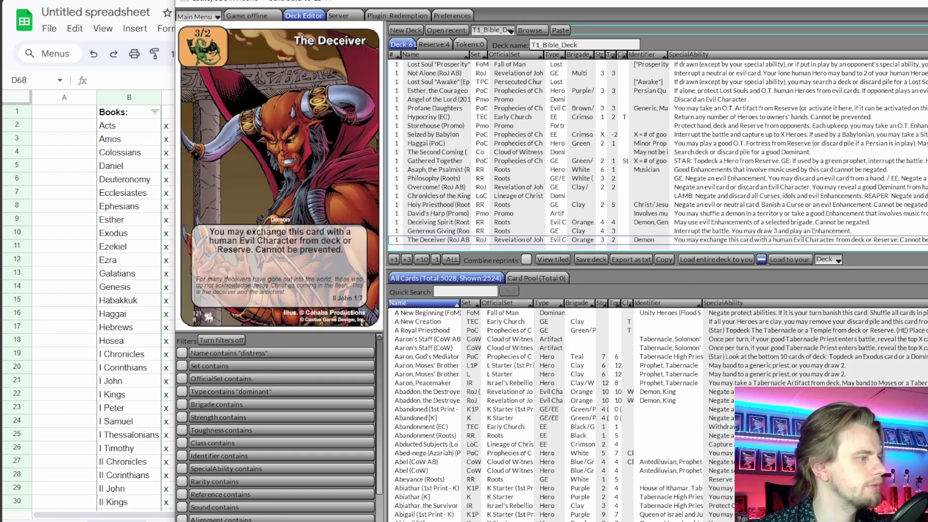
key(Down)
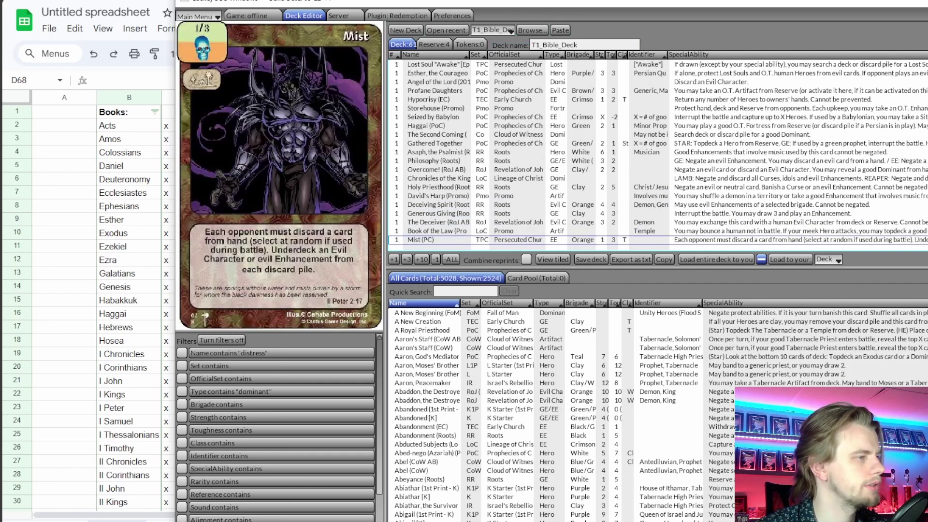
Compare the checklist rows from II Samuel to John with the main deck and look through the reserve cards for the remaining books
scroll(114, 220, down, 8)
scroll(115, 221, down, 4)
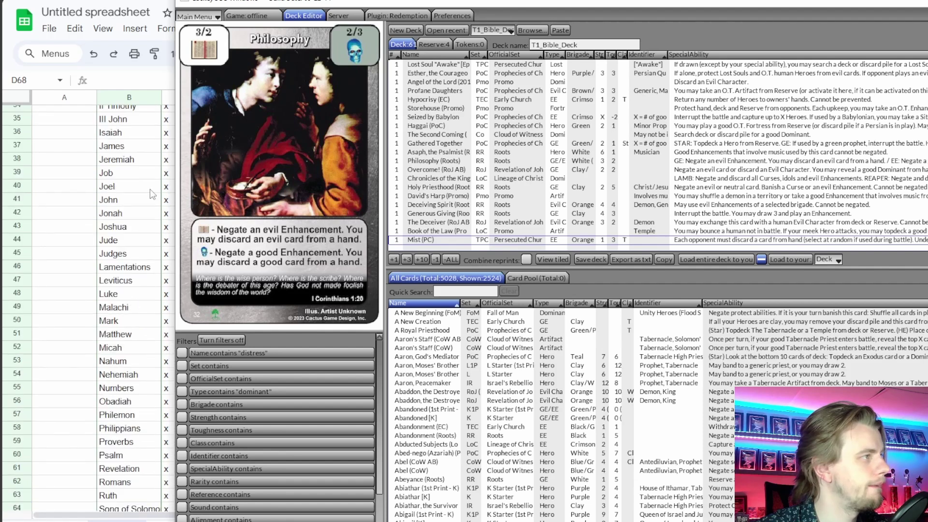
scroll(153, 194, up, 2)
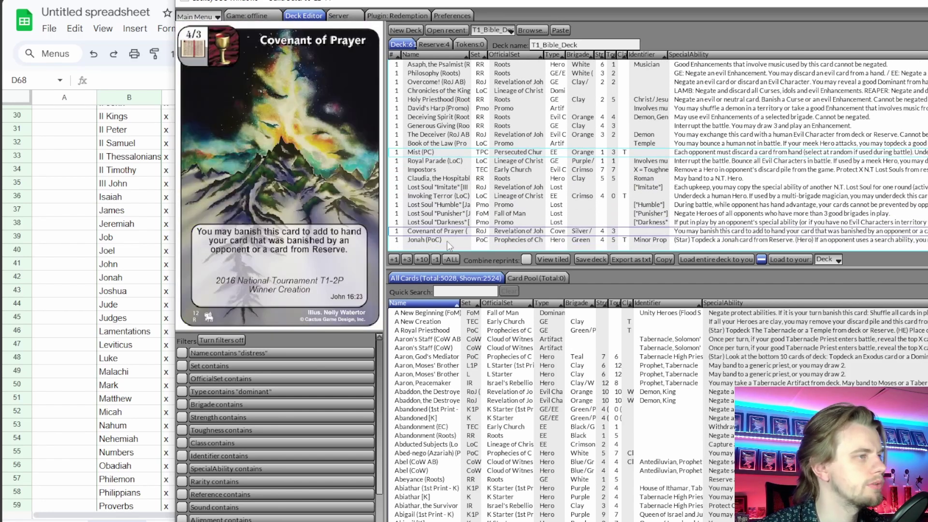
click(441, 45)
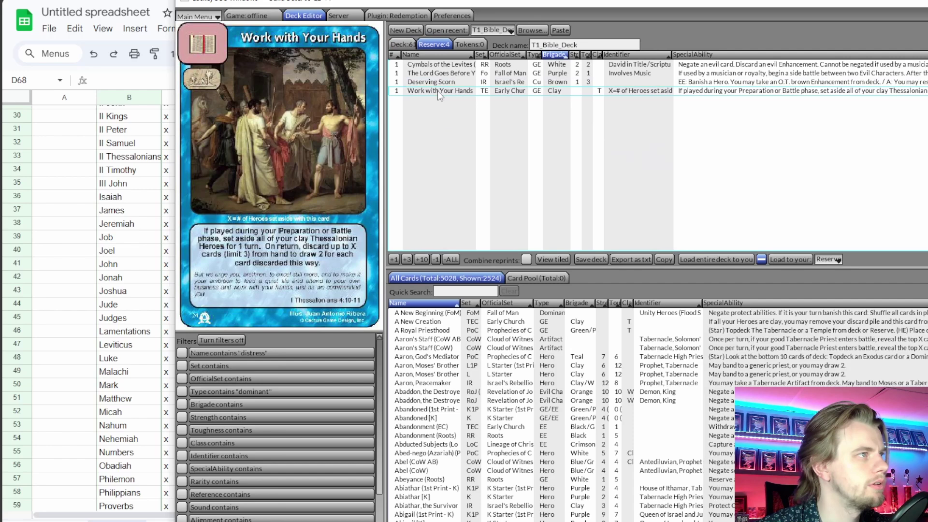
click(402, 44)
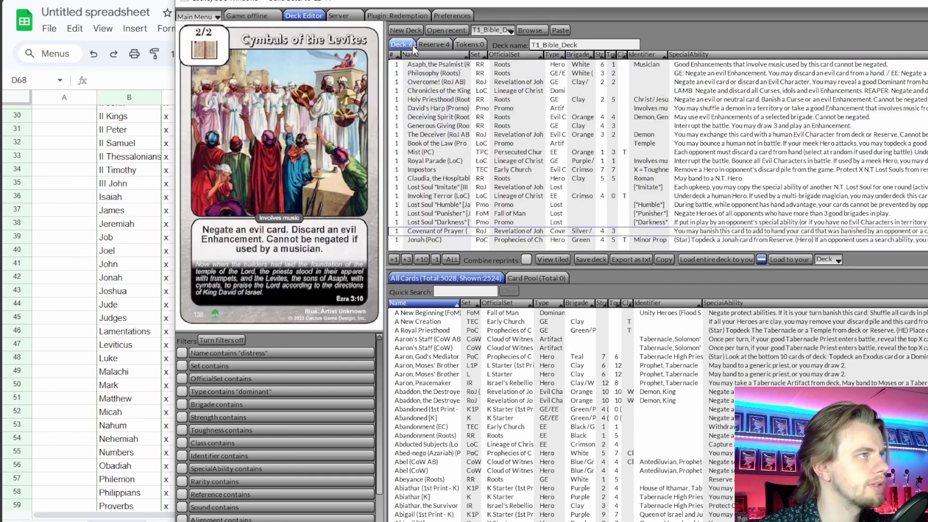
Search the card database for "outpour", add one Outpouring to the main deck, and clear the search
drag(446, 4, 492, 0)
click(494, 279)
text(outpour)
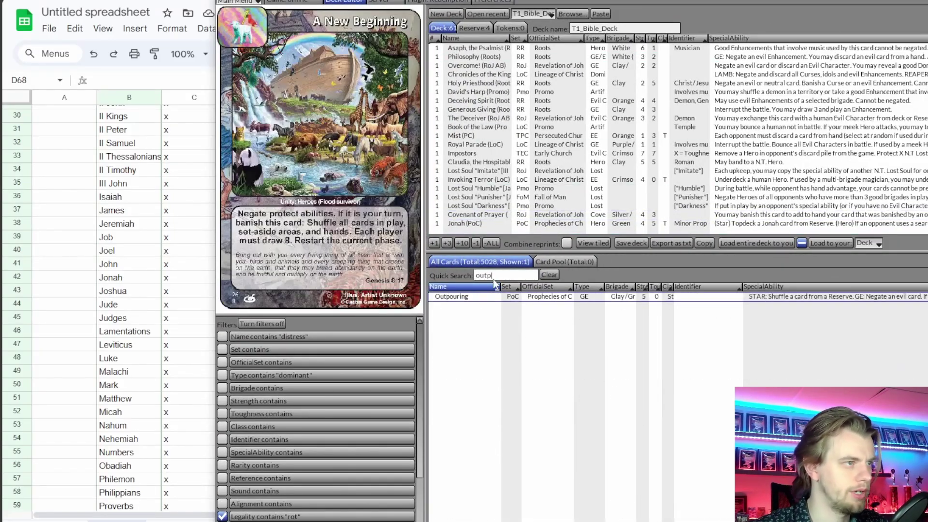
double_click(487, 296)
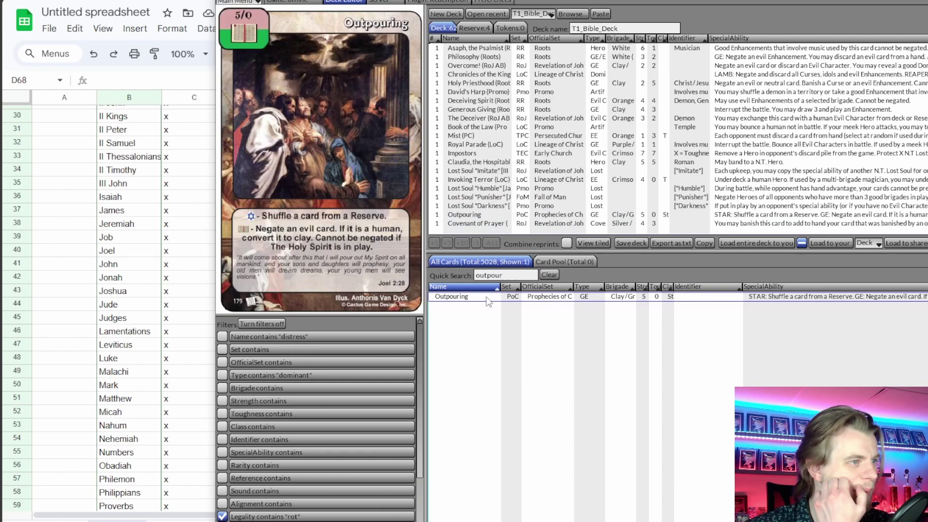
click(550, 275)
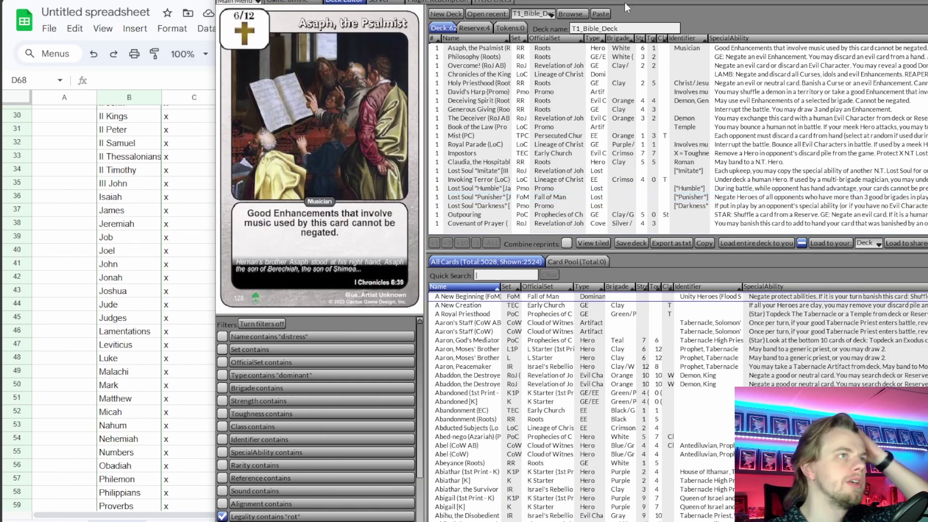
Reposition the deck editor window to show all its columns and sort the main deck by card type
drag(450, 47, 247, 44)
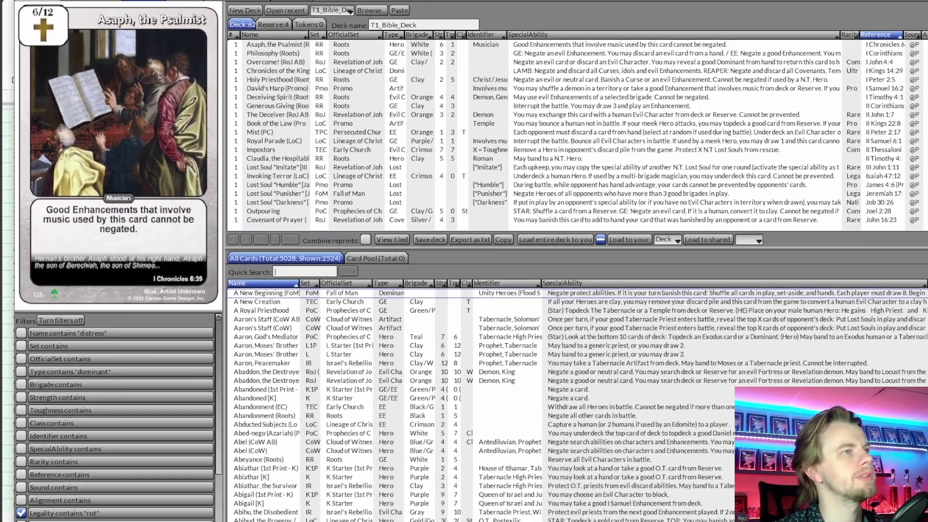
mouse_move(435, 1)
mouse_down()
mouse_move(406, 5)
mouse_move(423, 3)
mouse_up()
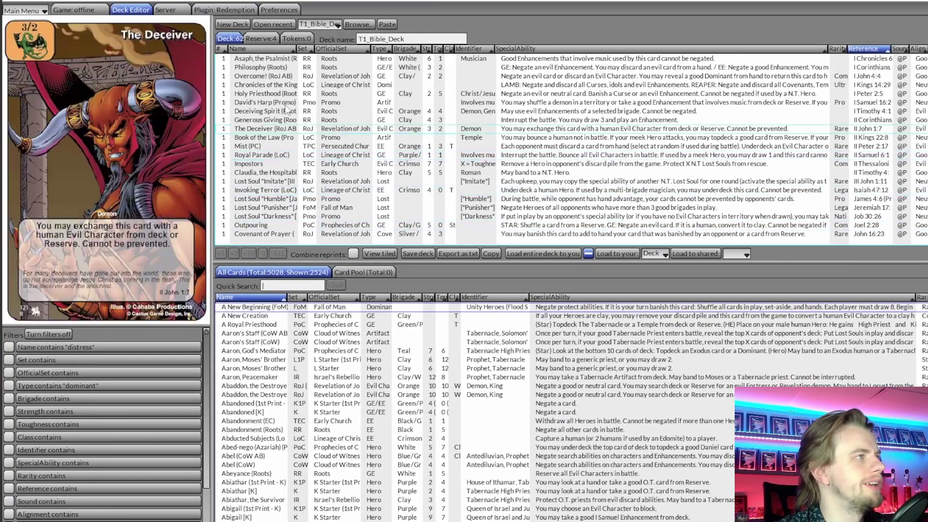
scroll(255, 67, up, 5)
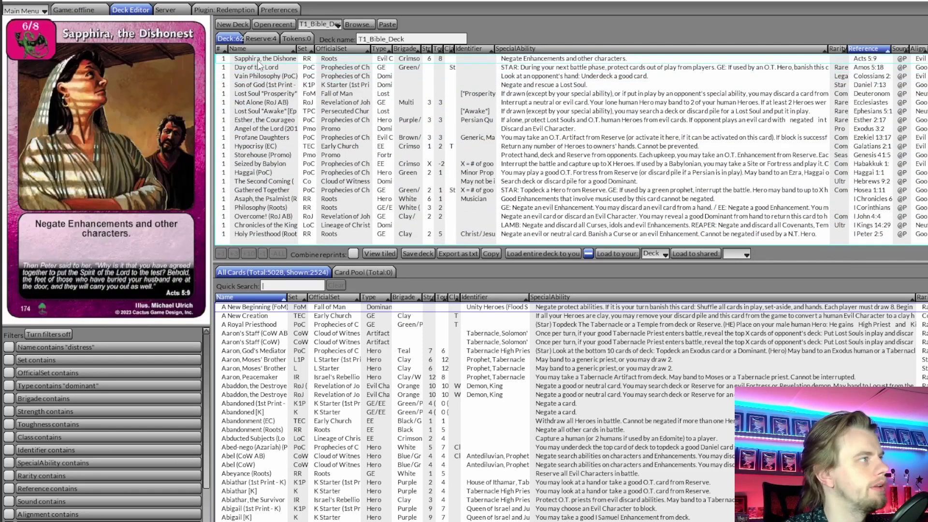
click(380, 49)
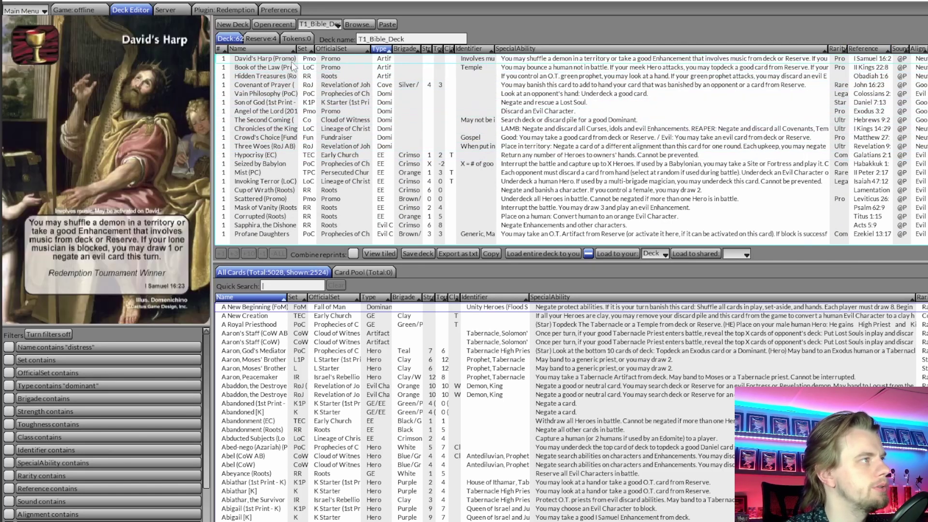
Move Foolish Shepherd from the main deck to the reserve
scroll(294, 154, down, 2)
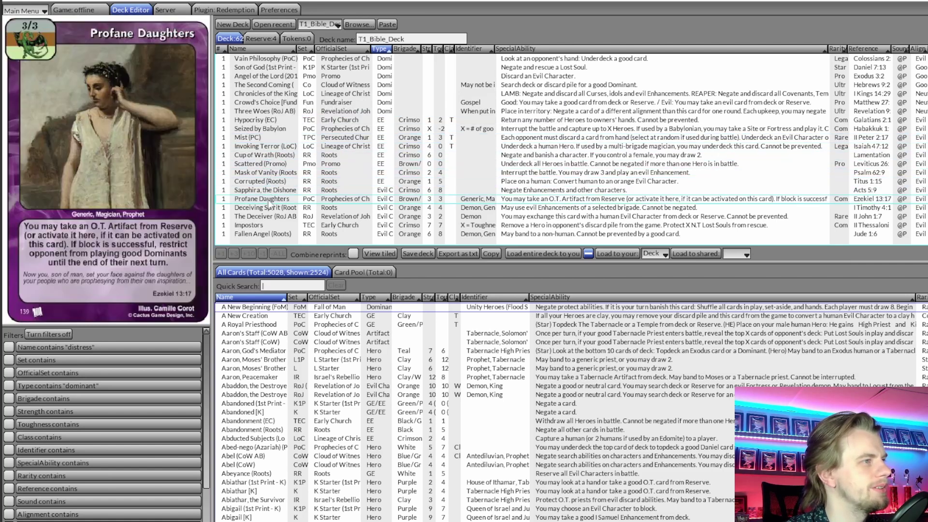
scroll(277, 213, down, 3)
scroll(280, 198, down, 2)
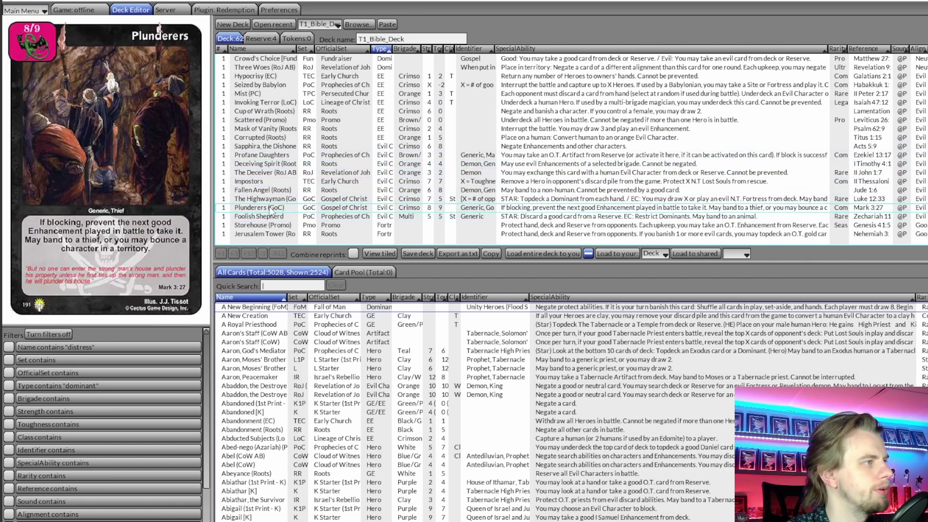
drag(269, 216, 261, 39)
Examine the Nehemiah cards in the Redemption collection spreadsheet as alternatives to Jerusalem Tower, and read Forbidden Marriage's special ability
scroll(272, 176, down, 4)
scroll(272, 178, down, 4)
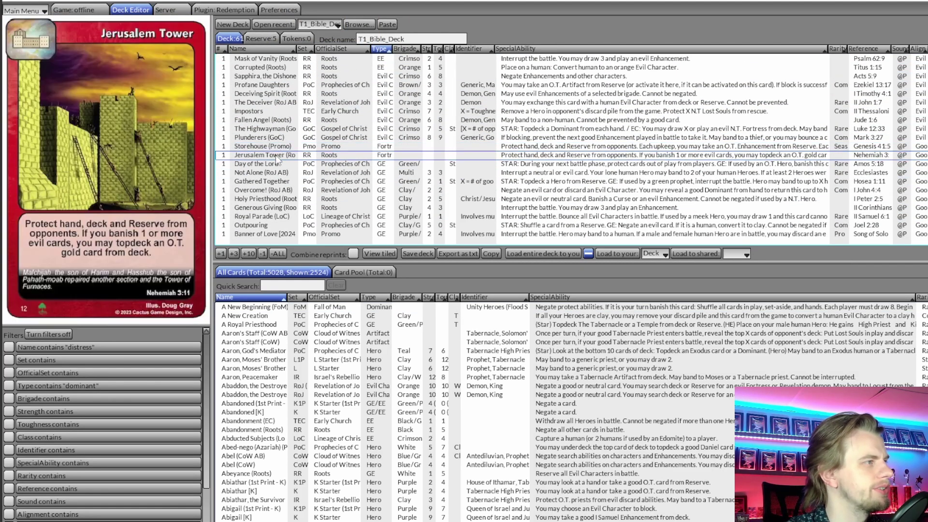
key(alt+Tab)
scroll(464, 315, down, 5)
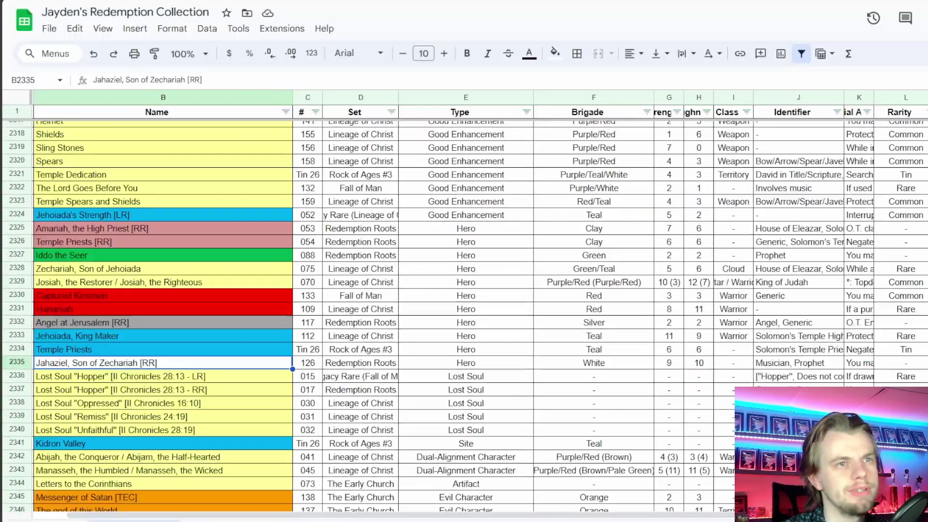
scroll(464, 314, down, 10)
scroll(464, 314, down, 20)
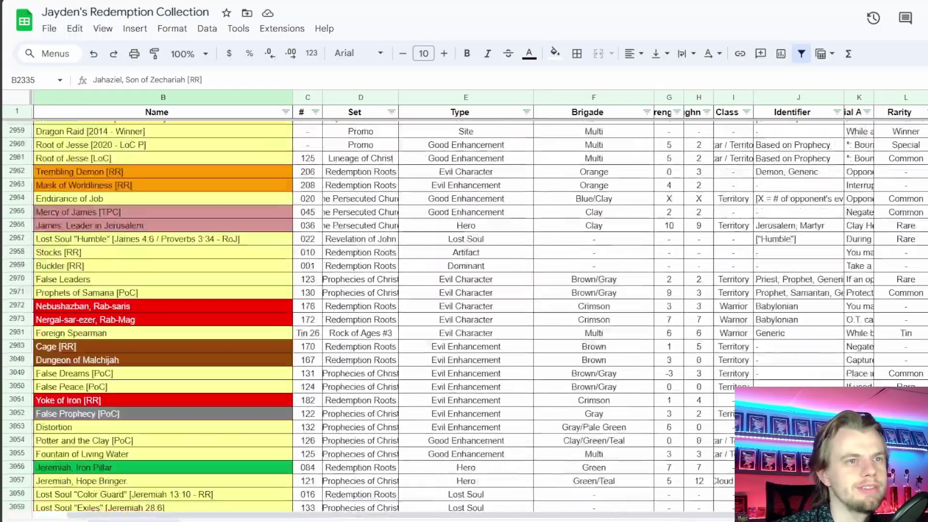
scroll(464, 314, down, 20)
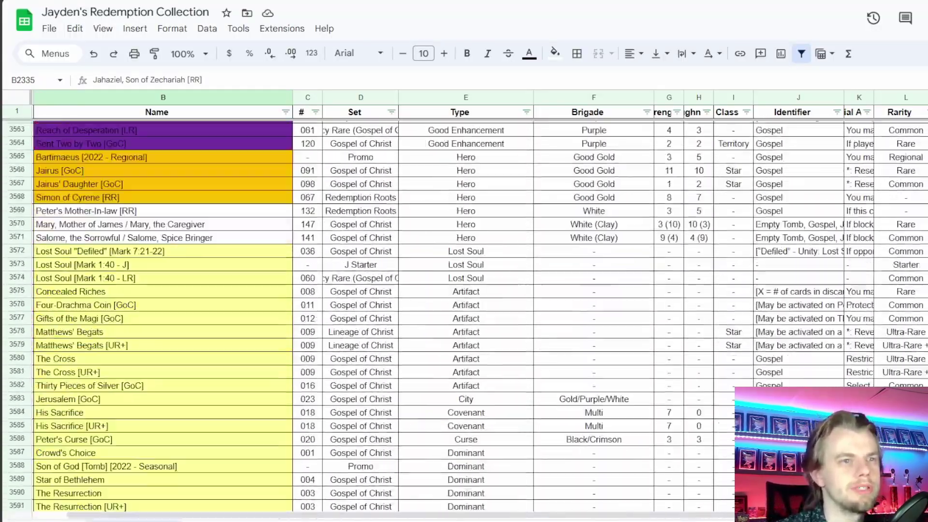
scroll(464, 314, down, 10)
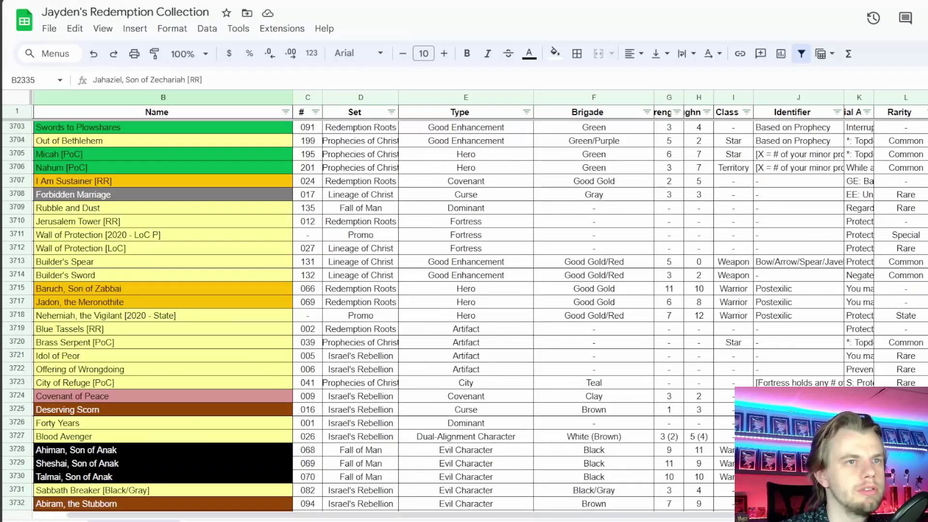
drag(128, 190, 118, 361)
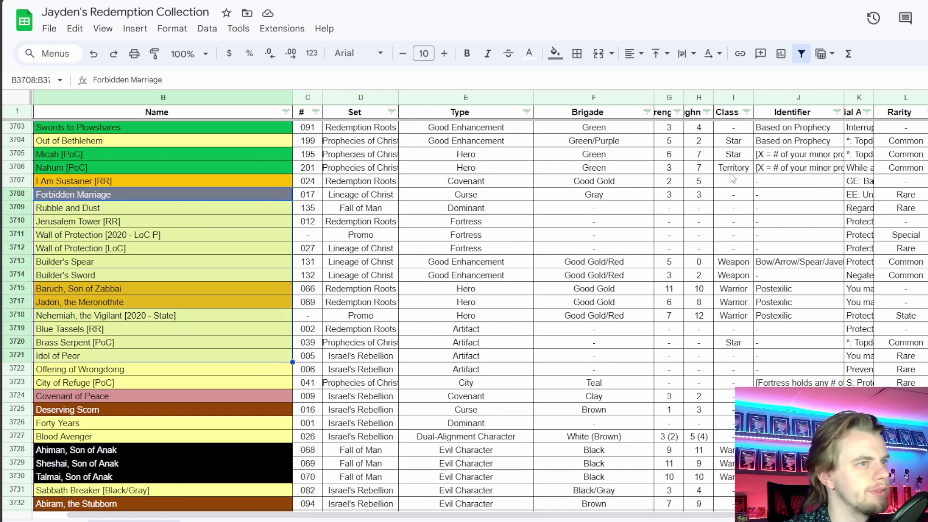
click(866, 198)
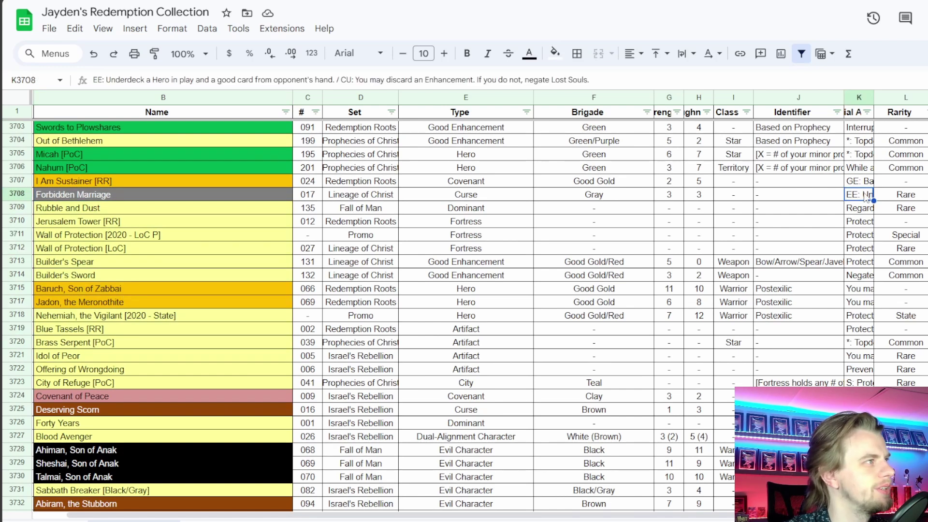
click(184, 192)
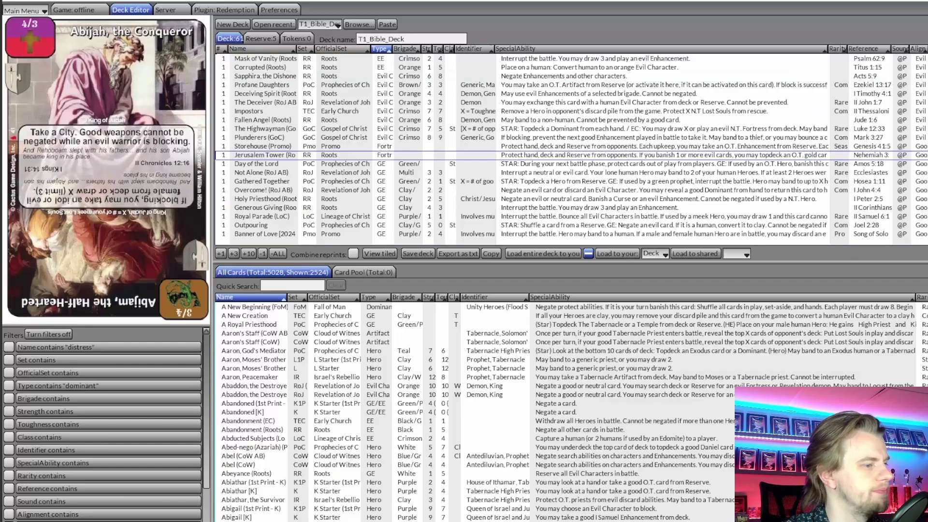
Find Forbidden Marriage in the card database and add it to the reserve, and remove Jerusalem Tower from the main deck
click(284, 287)
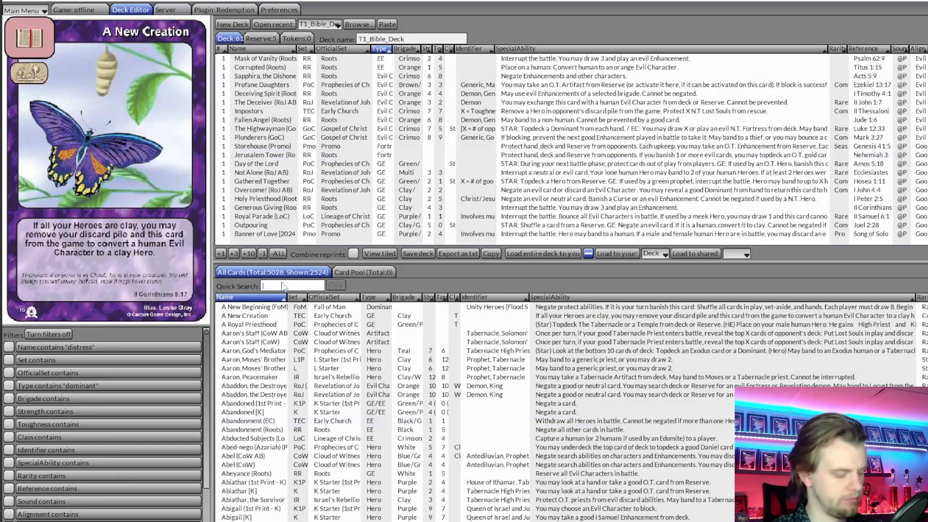
text(forb)
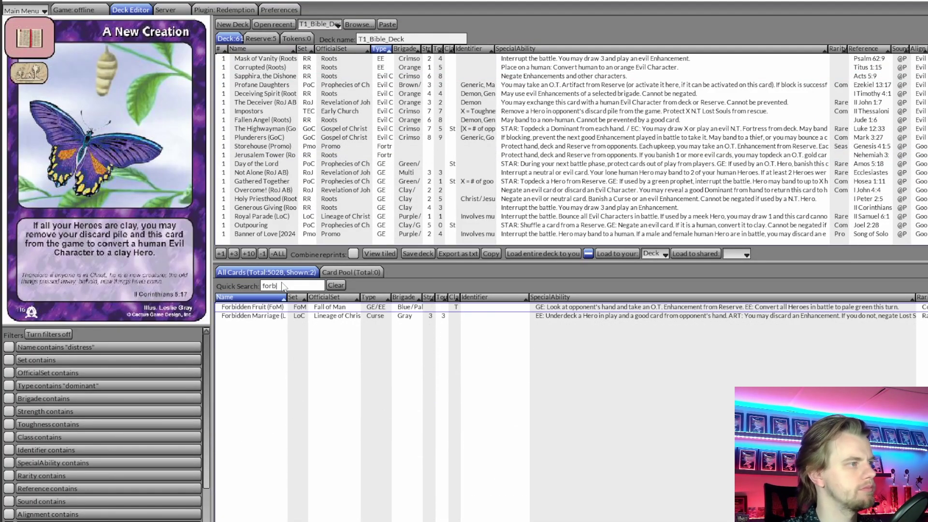
click(254, 315)
drag(254, 315, 265, 36)
click(336, 286)
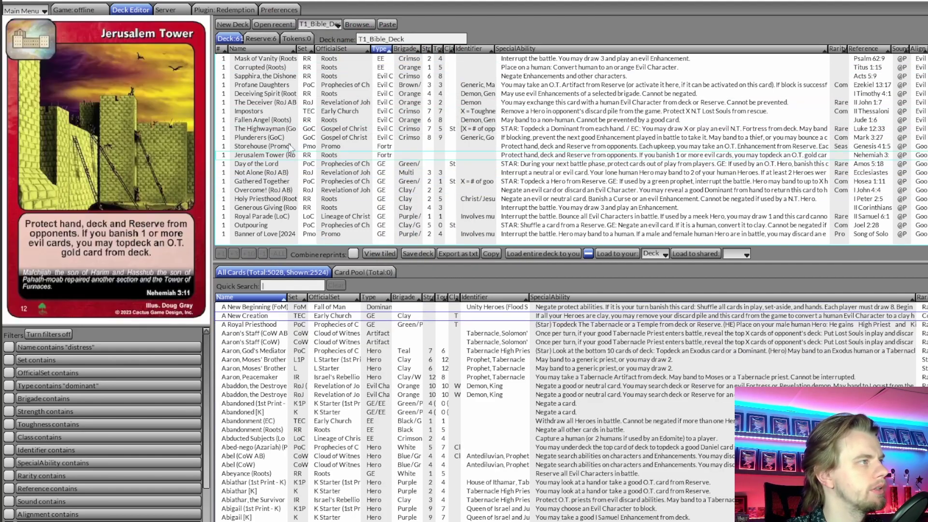
click(286, 155)
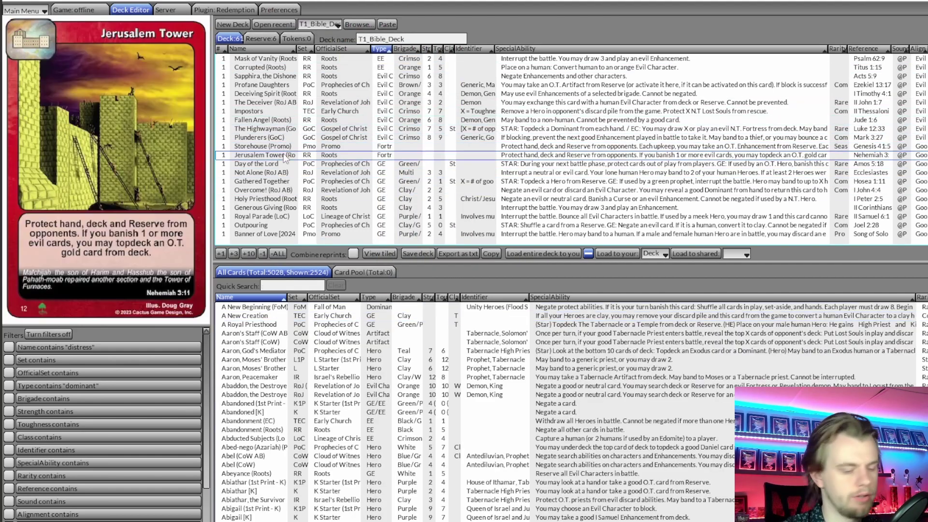
double_click(284, 155)
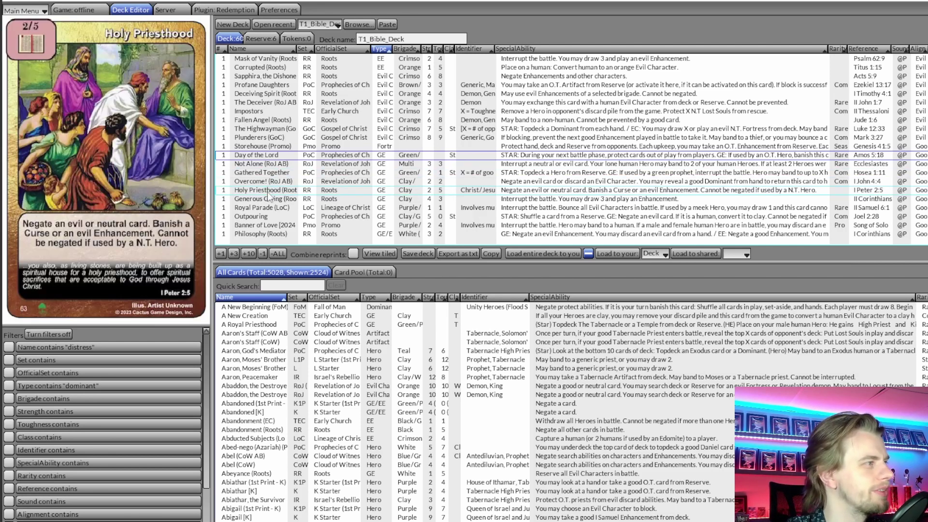
Review the good enhancements, Heroes and Lost Souls in the main deck for cards that could go to the reserve
scroll(272, 196, down, 1)
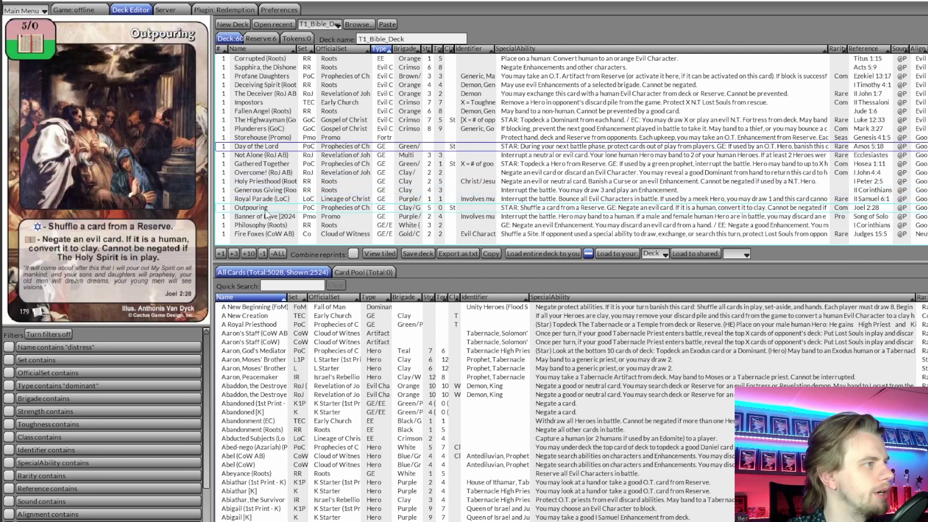
scroll(270, 212, down, 1)
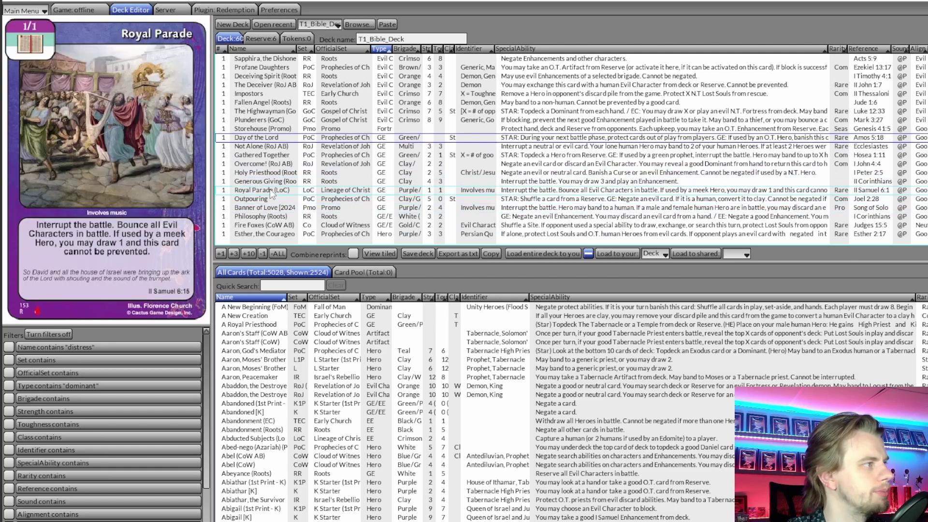
scroll(265, 214, down, 3)
scroll(265, 203, down, 6)
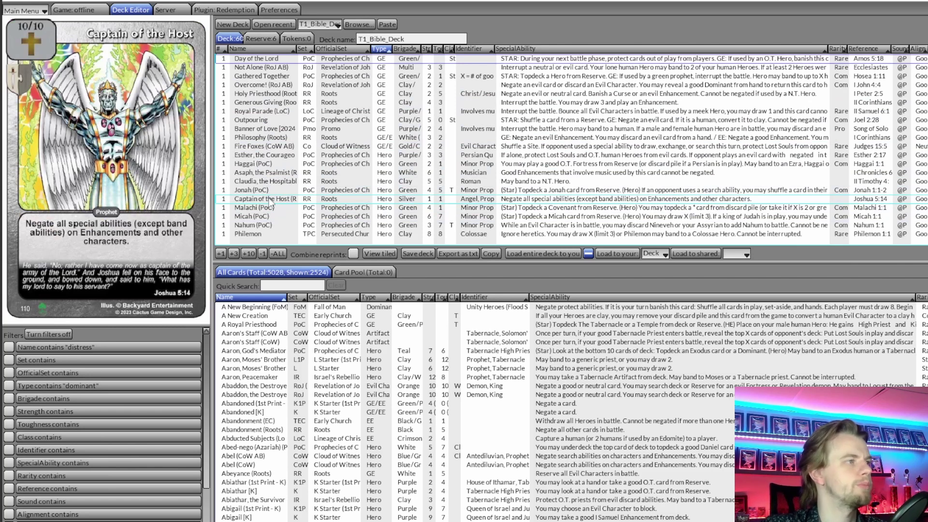
scroll(274, 198, down, 1)
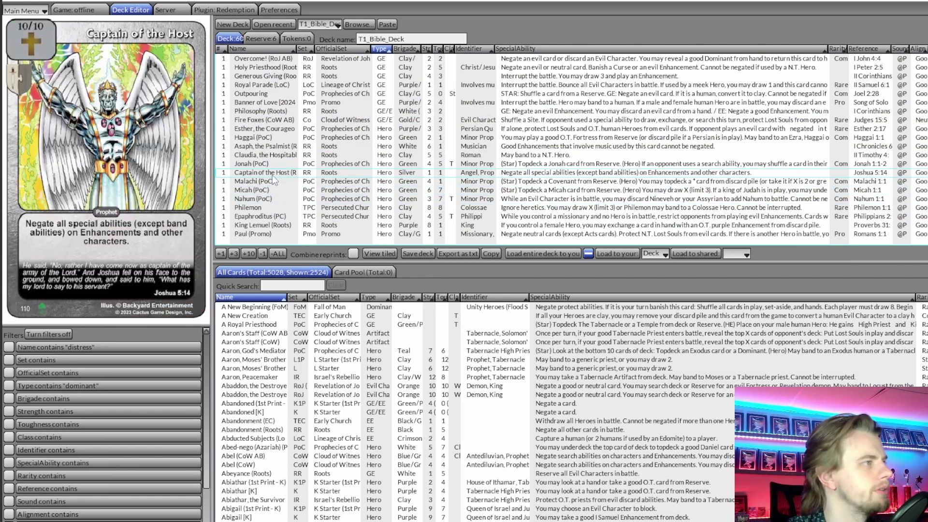
click(274, 216)
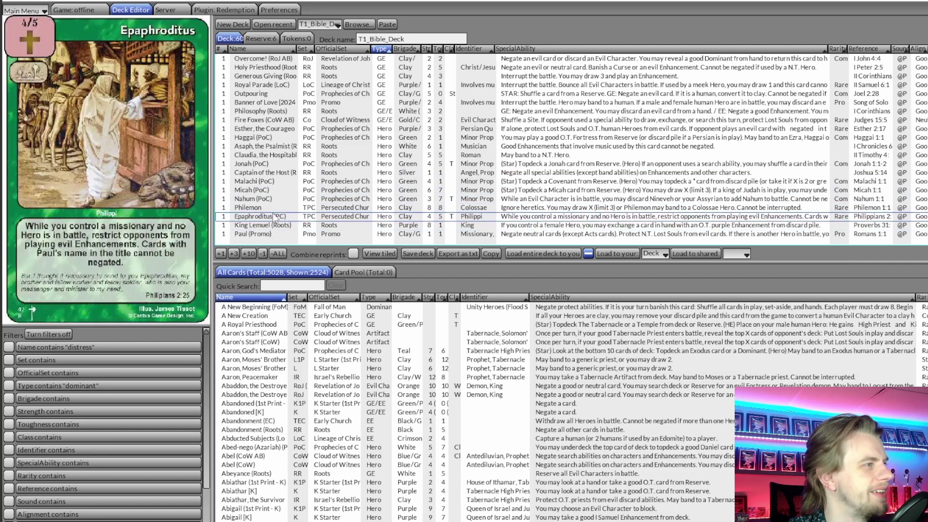
scroll(273, 216, down, 4)
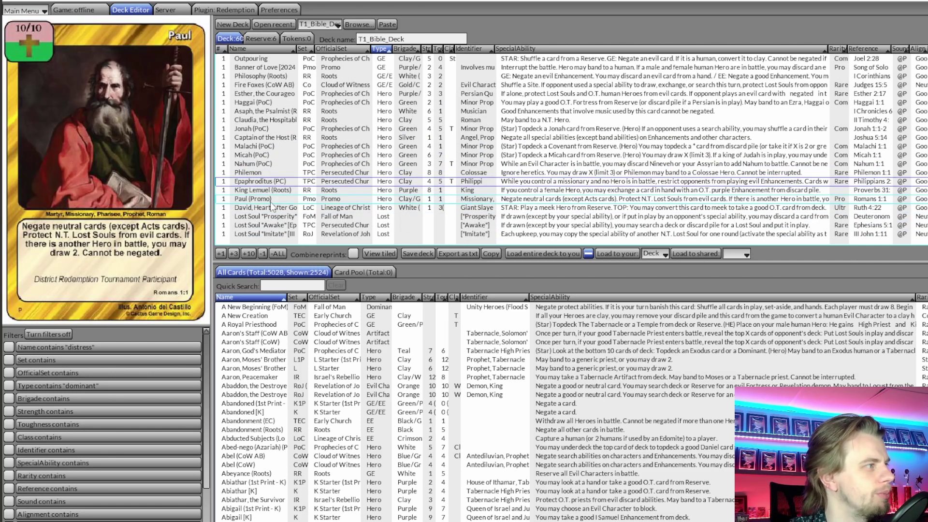
scroll(273, 194, down, 2)
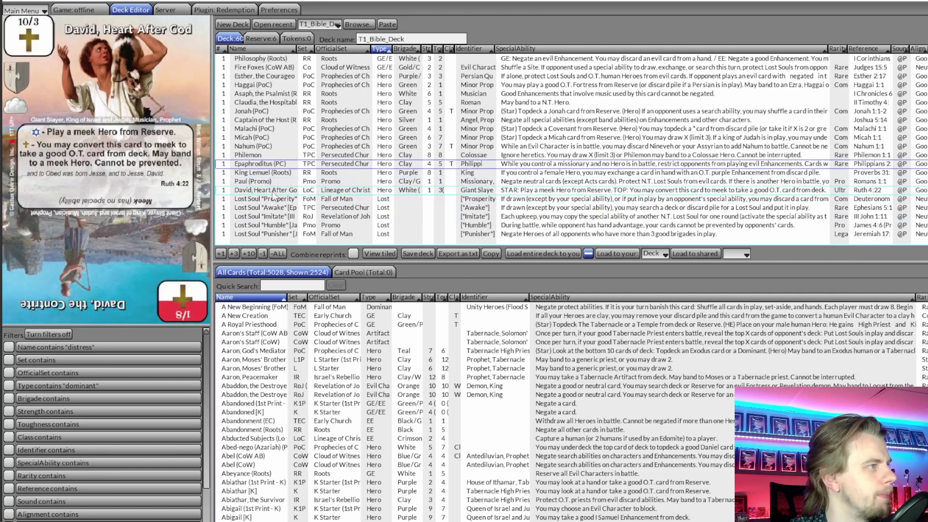
scroll(273, 188, down, 2)
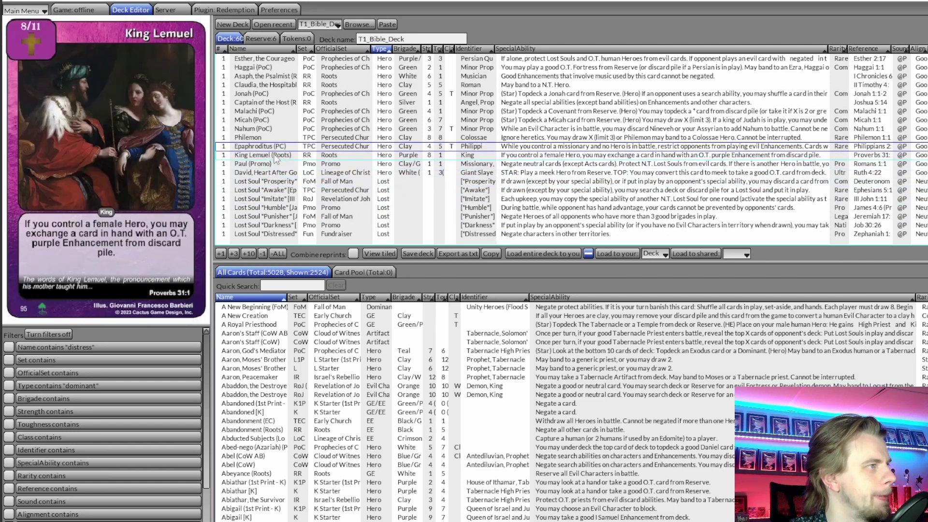
Move Nahum from the main deck to the reserve
scroll(275, 158, up, 6)
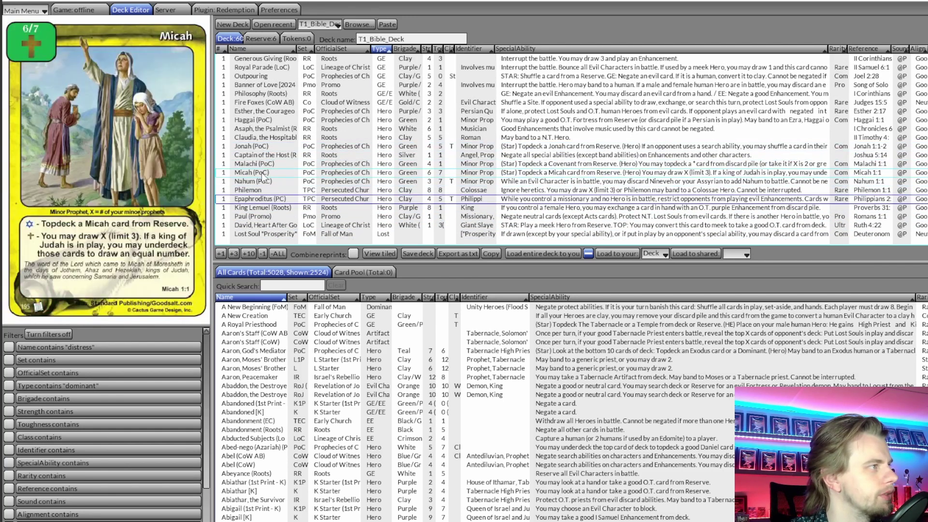
drag(262, 181, 267, 39)
scroll(276, 185, up, 3)
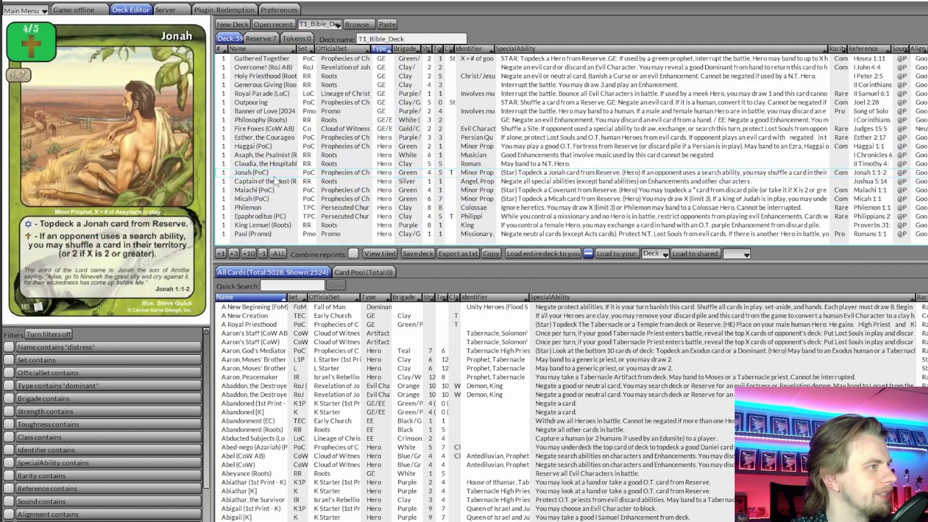